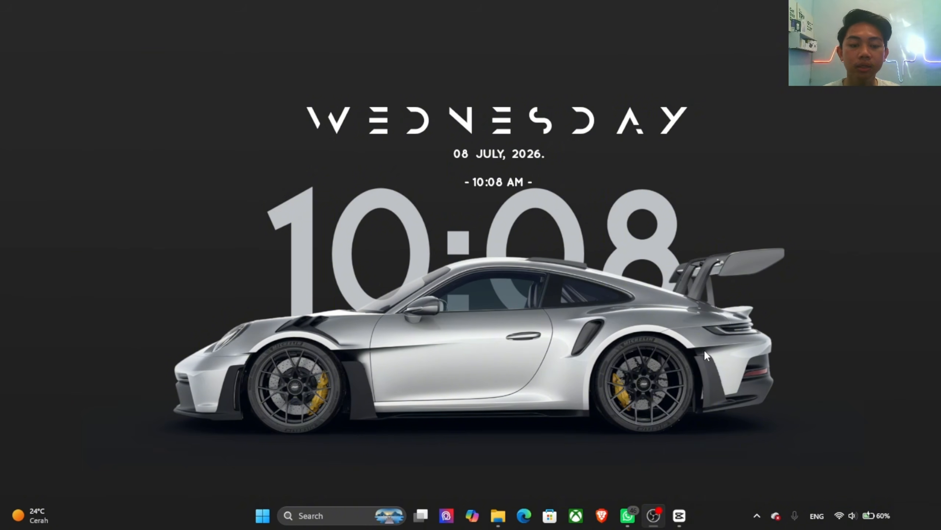
Step: Launch ArcMap 10.8.2 and dismiss the getting-started dialog to begin with a blank untitled map
key("super")
type("arc")
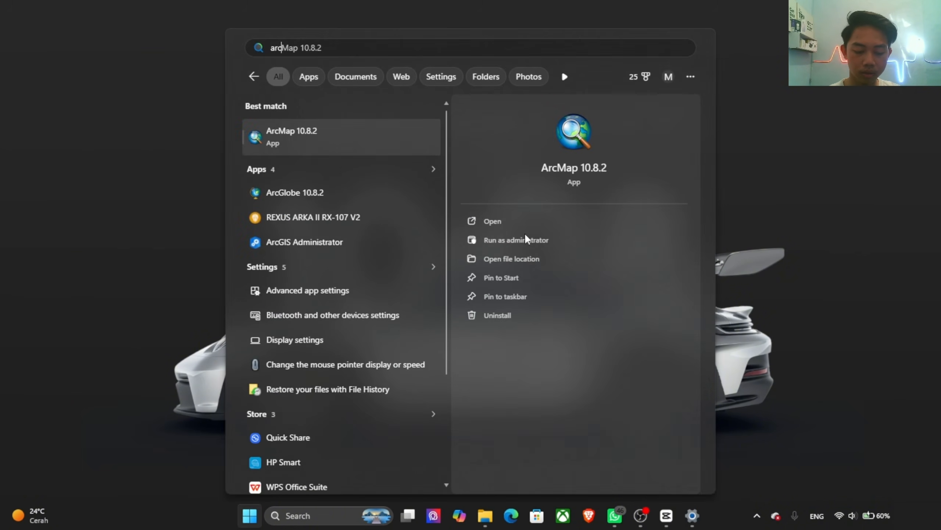
type("h")
key("BackSpace")
key("Return")
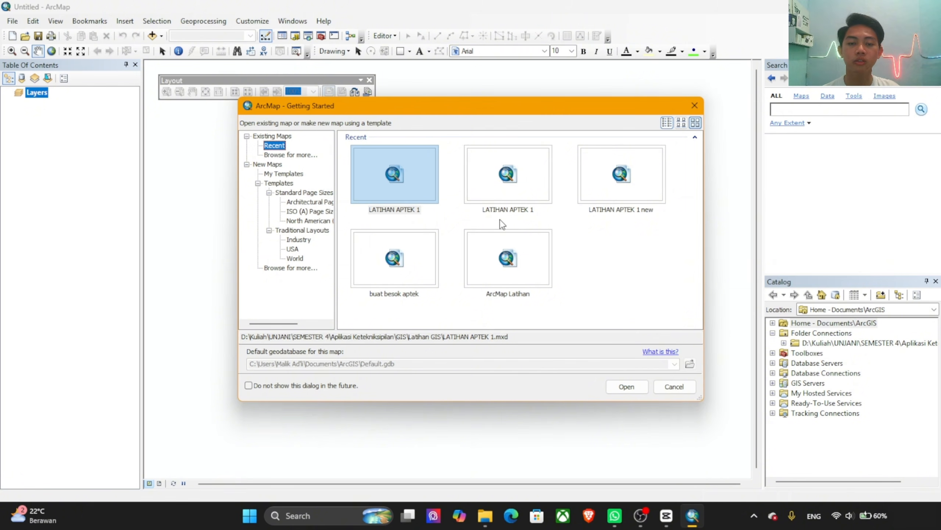
left_click(673, 389)
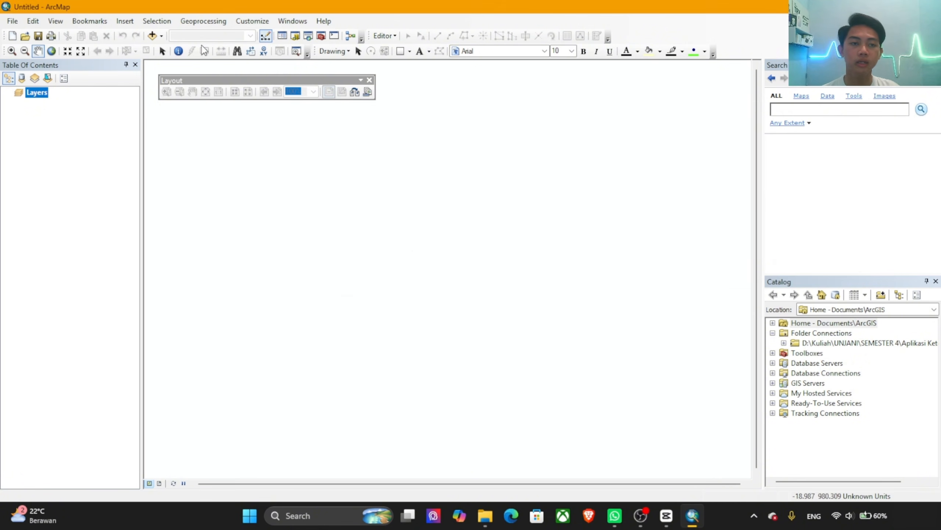
Step: Check which extensions are enabled, including 3D Analyst and Spatial Analyst, and close the list
left_click(252, 21)
left_click(274, 45)
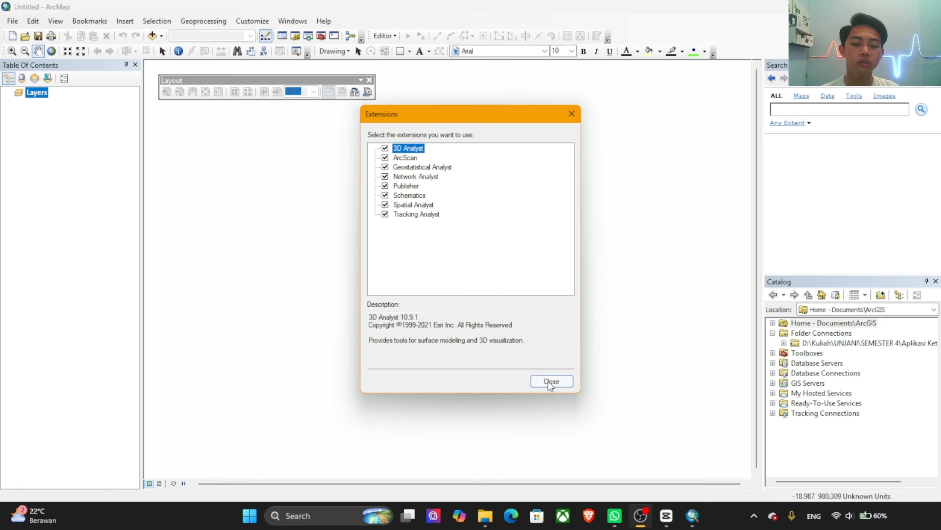
left_click(556, 384)
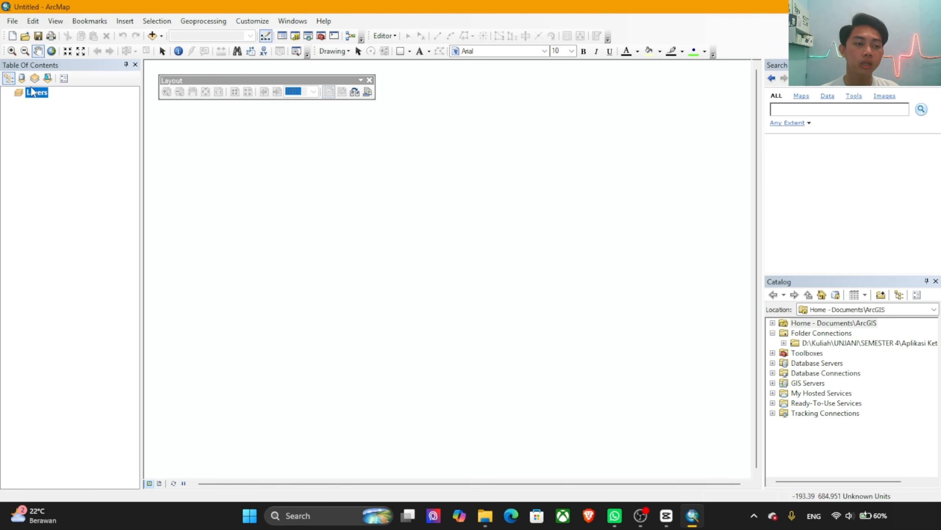
Step: Set the Layers data frame's coordinate system to the projected WGS 1984 UTM Zone 47N and apply it
right_click(38, 98)
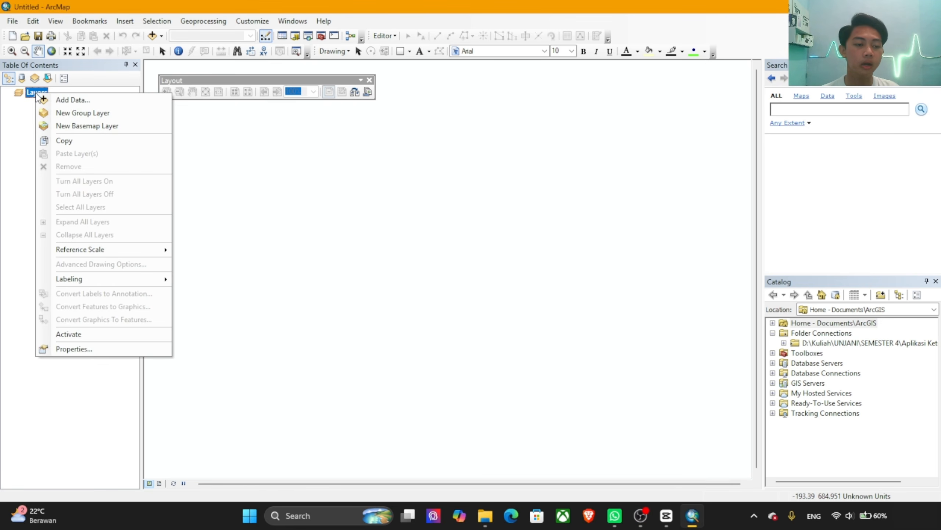
left_click(93, 350)
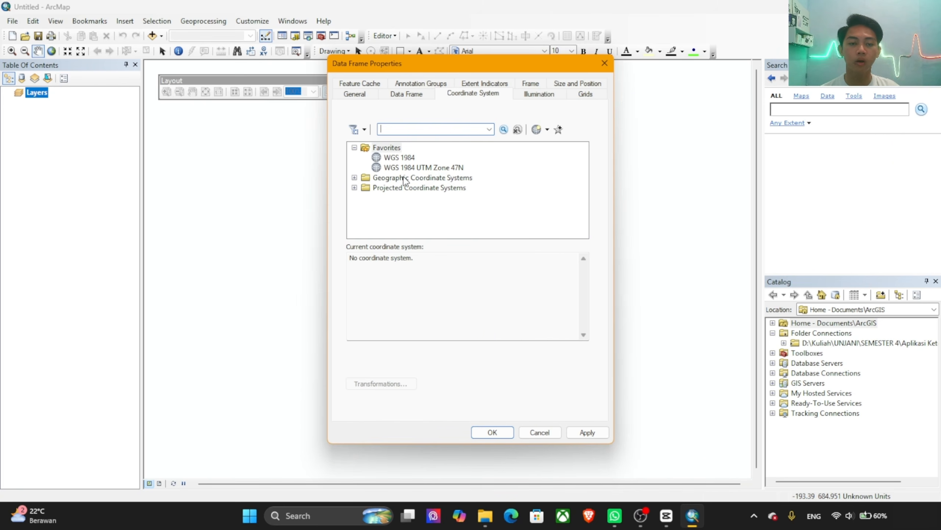
left_click(354, 188)
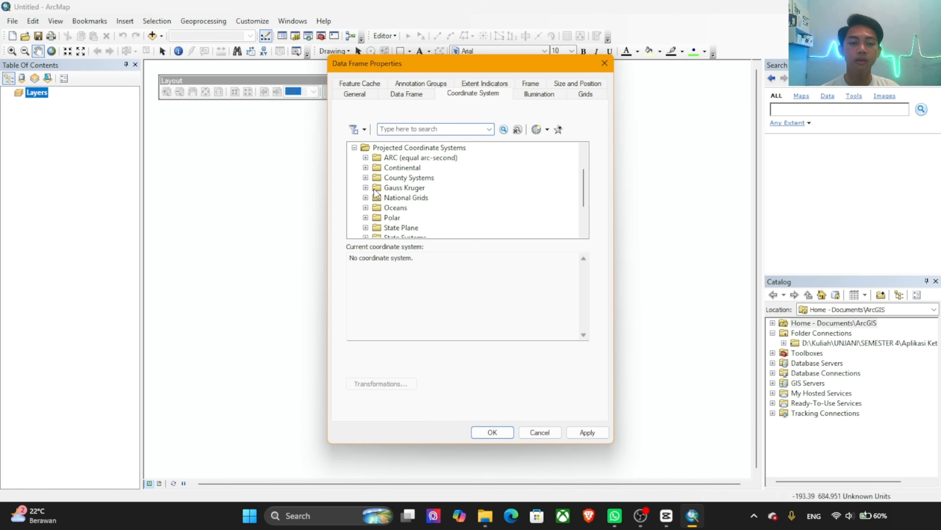
scroll(385, 191, "down", 2)
left_click(366, 211)
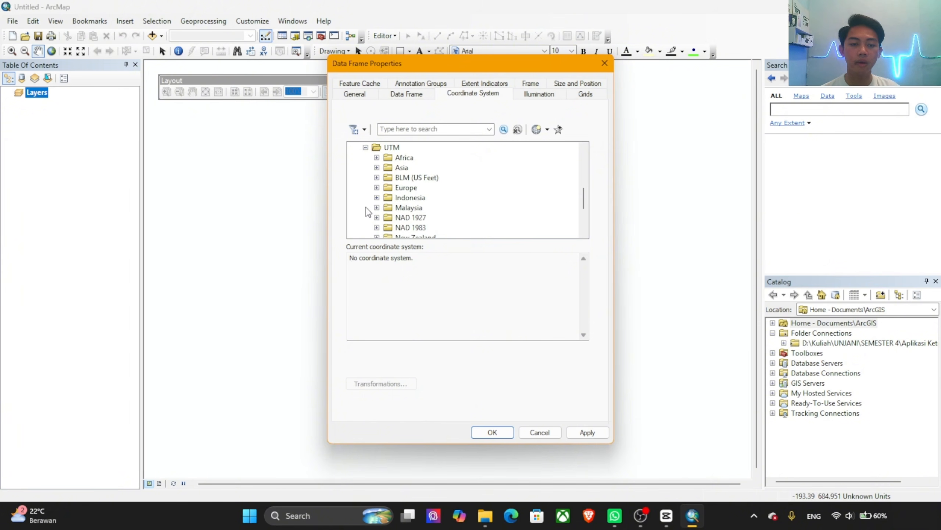
scroll(371, 208, "down", 3)
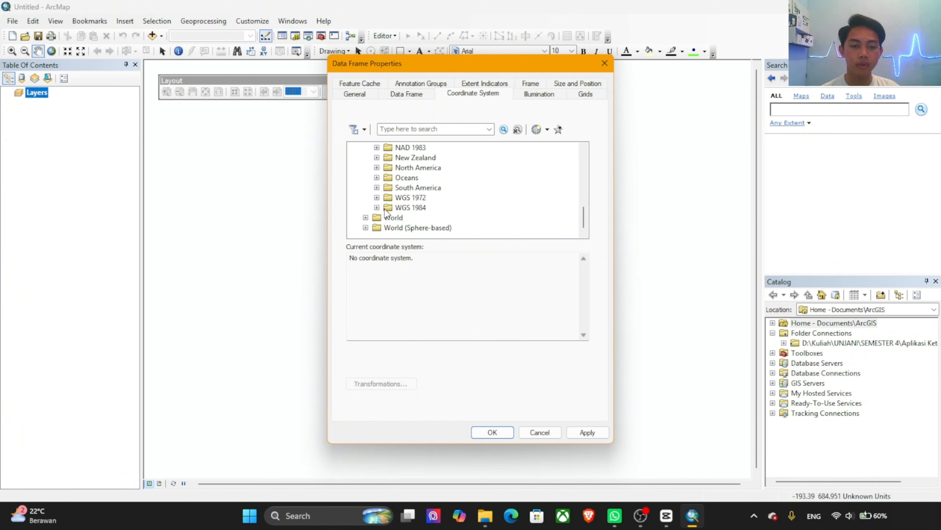
left_click(377, 208)
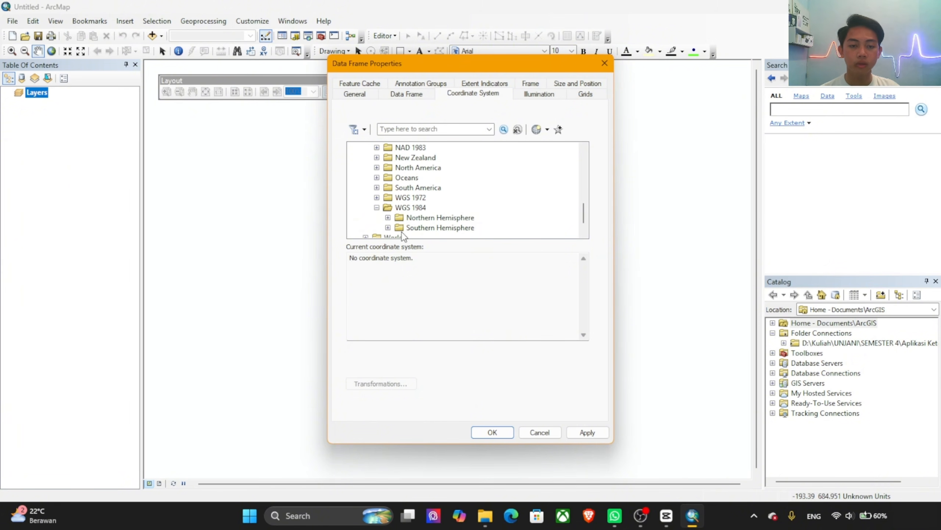
left_click(387, 217)
scroll(446, 182, "down", 5)
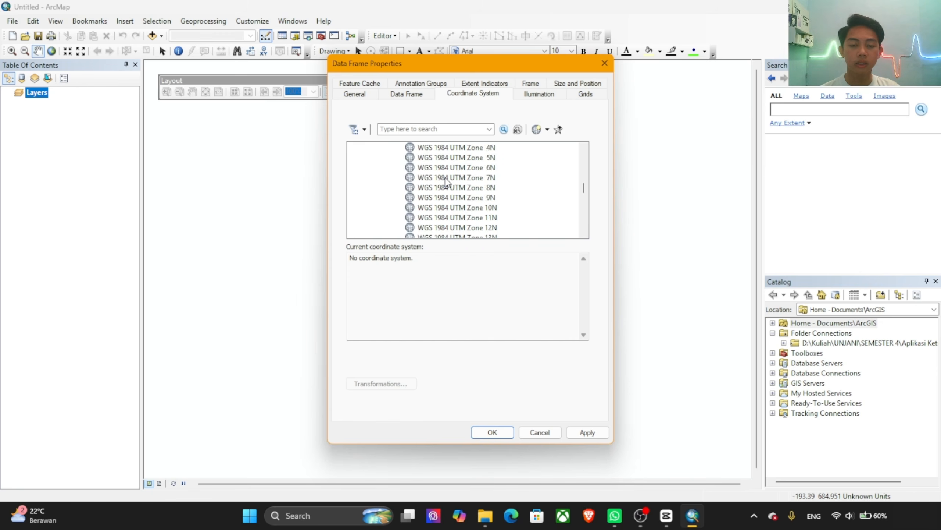
scroll(448, 181, "down", 8)
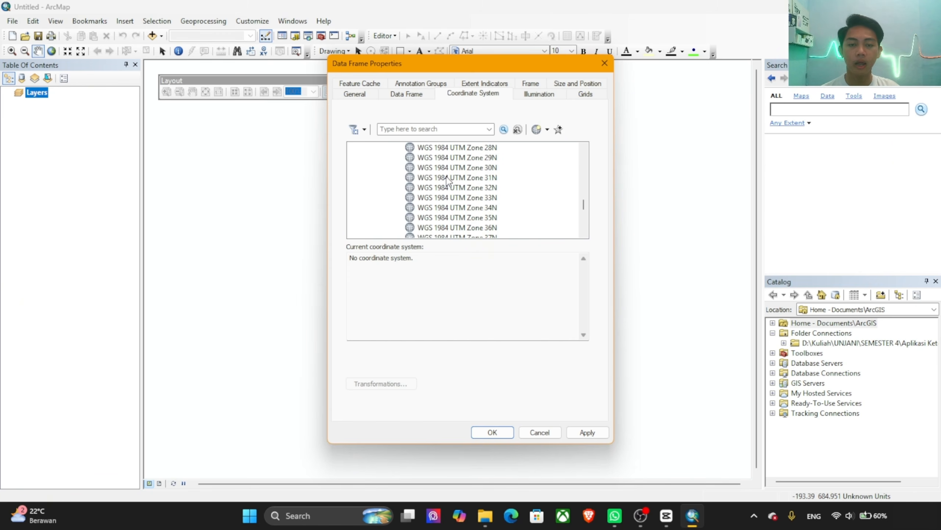
scroll(447, 181, "down", 4)
left_click(490, 218)
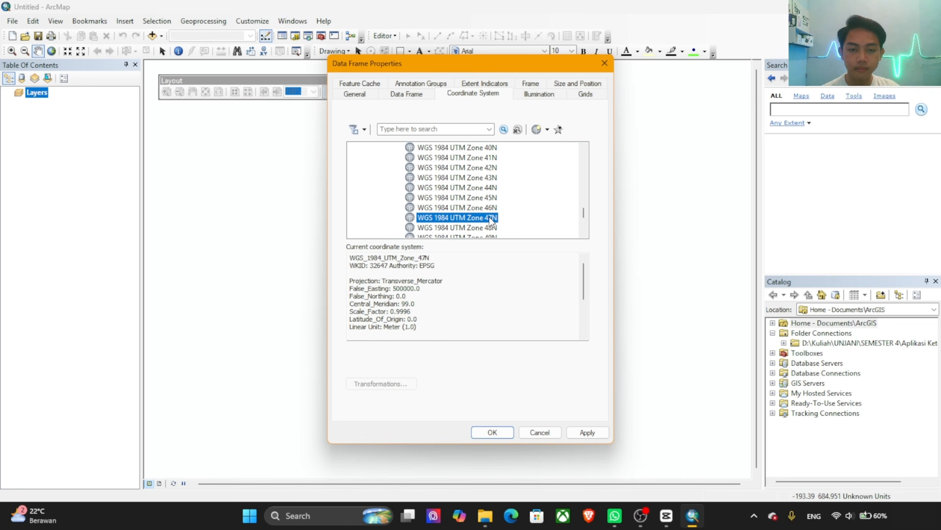
left_click(584, 431)
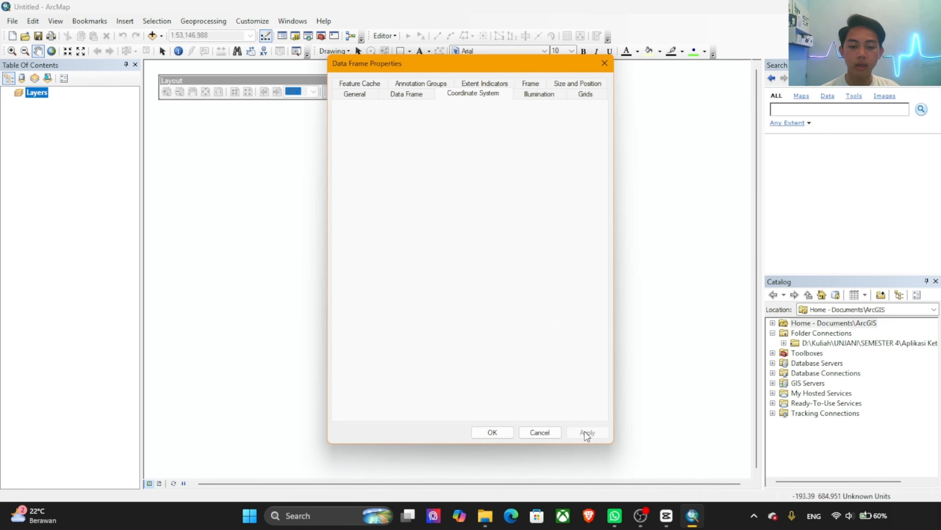
left_click(490, 433)
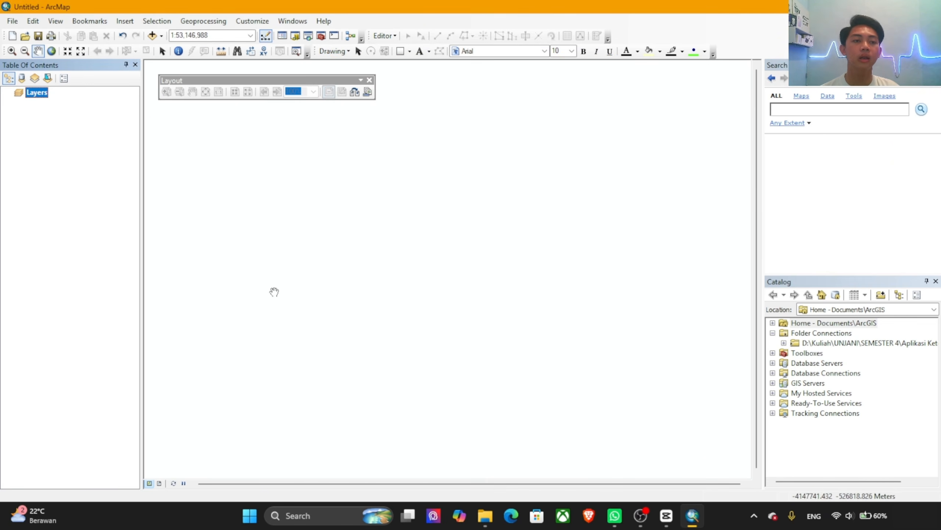
Step: Add all DEMNAS rasters from DEMNAS_0618-22_v1.0.tif through DEMNAS_0618-61_v1.0.tif in the Data Demnas Sitakurak folder to the map
left_click(161, 37)
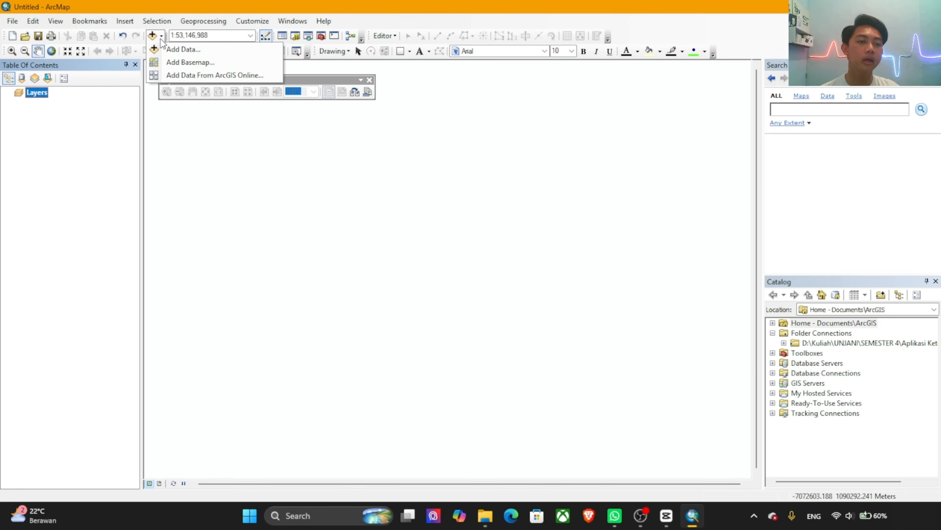
left_click(181, 48)
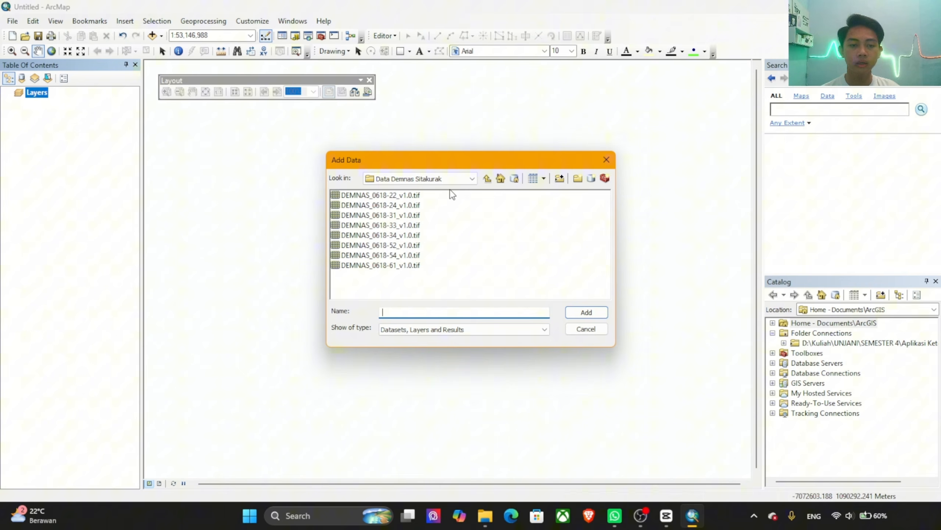
left_click(375, 196)
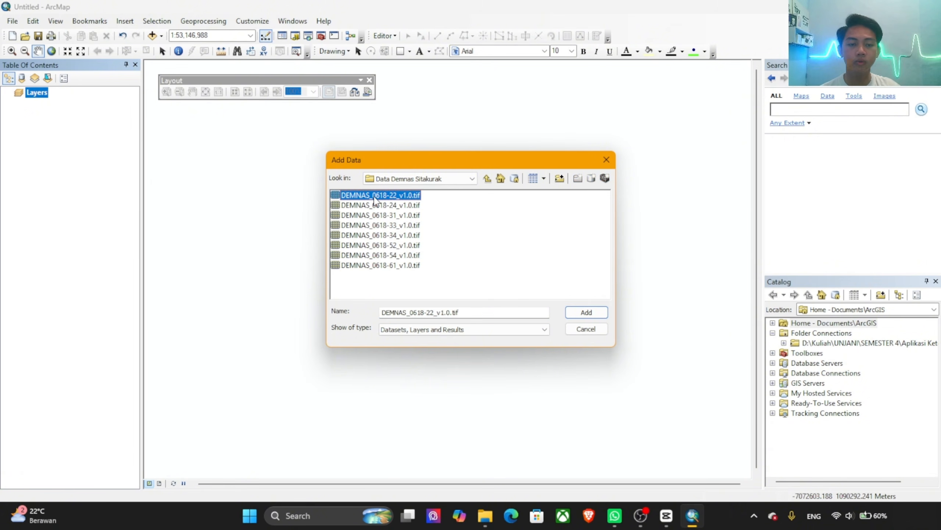
left_click(393, 266, "shift")
left_click(586, 312)
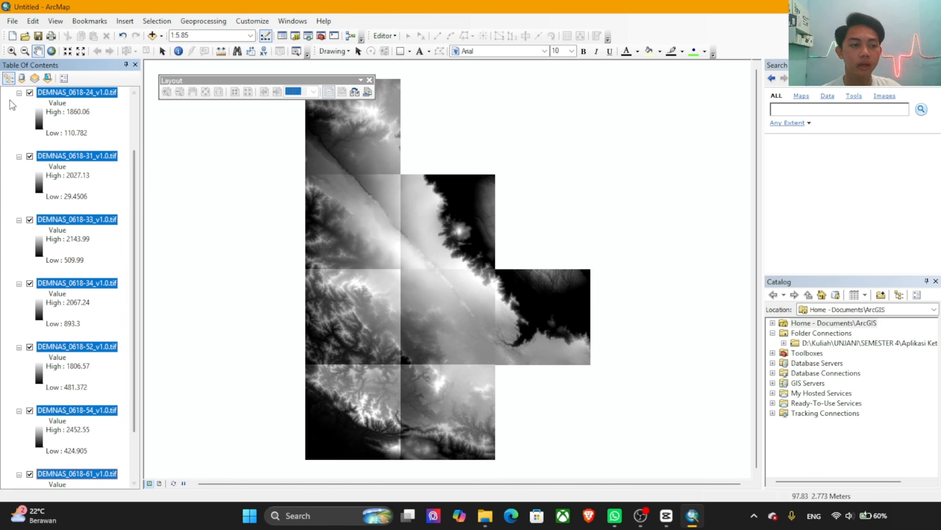
Step: Collapse the legends of all the DEMNAS raster layers in the layer list
left_click(19, 92)
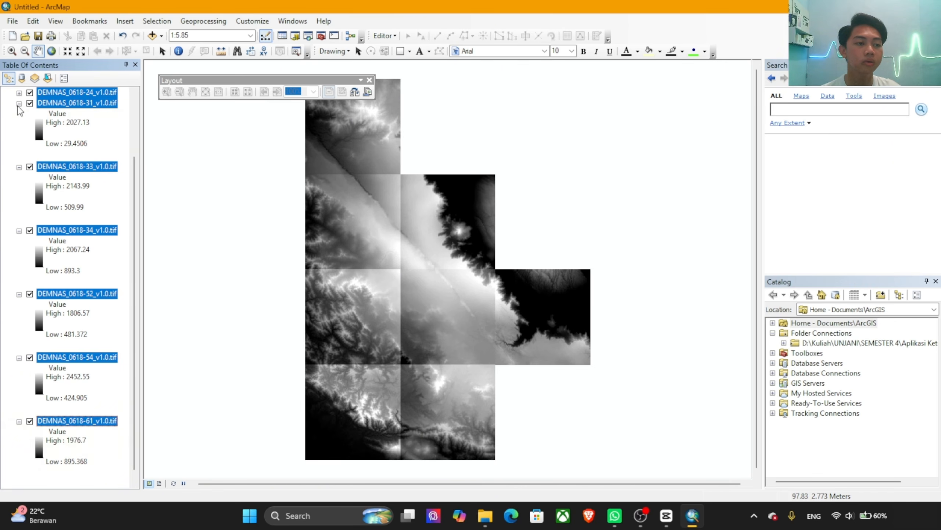
left_click(19, 104)
left_click(18, 159)
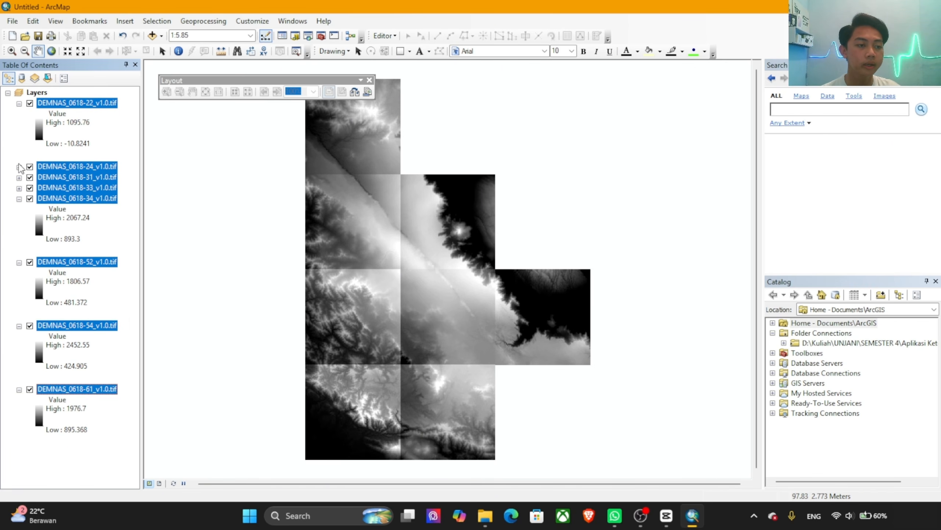
left_click(18, 198)
left_click(19, 103)
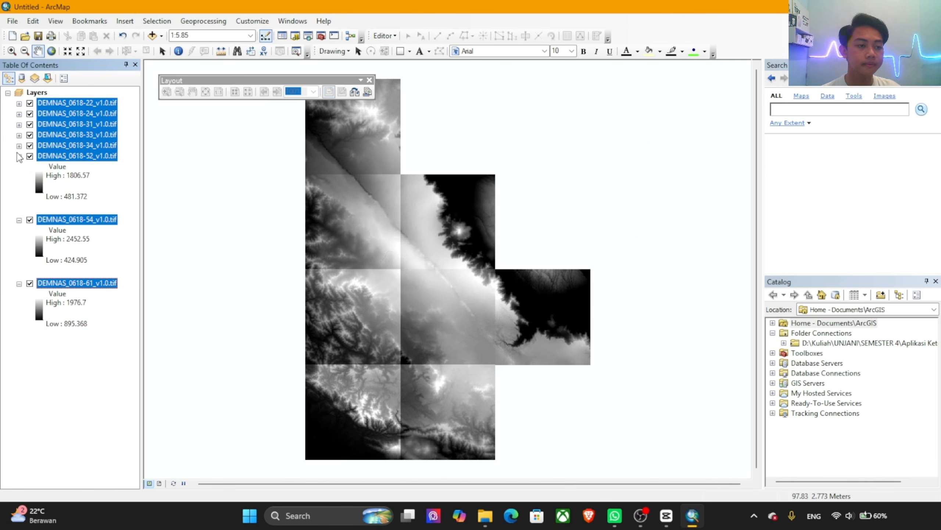
left_click(19, 156)
left_click(19, 166)
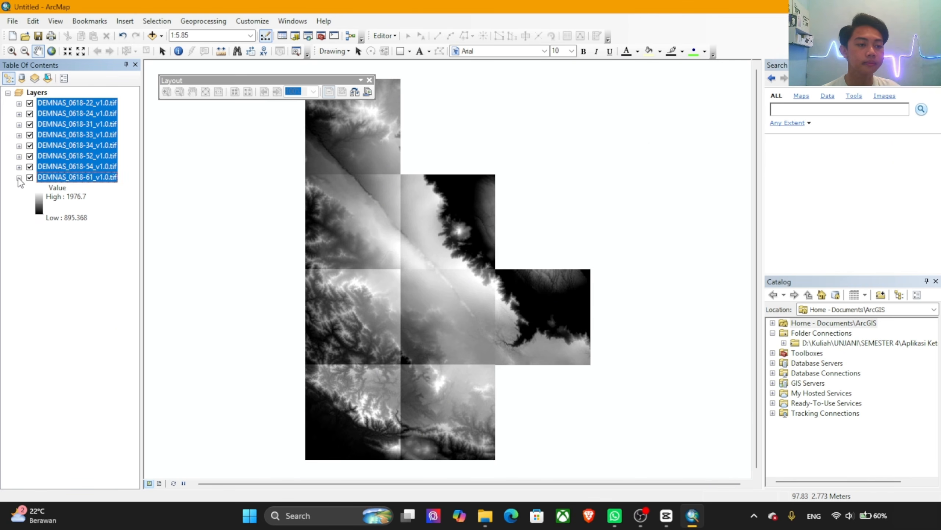
left_click(18, 177)
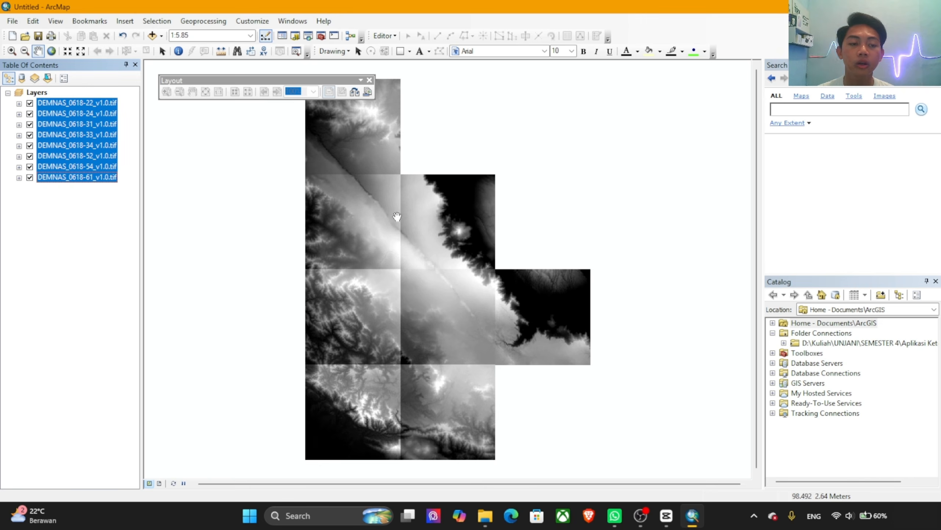
Step: Inspect the source information of the DEMNAS_0618-22_v1.0.tif layer and close its properties without changes
double_click(70, 100)
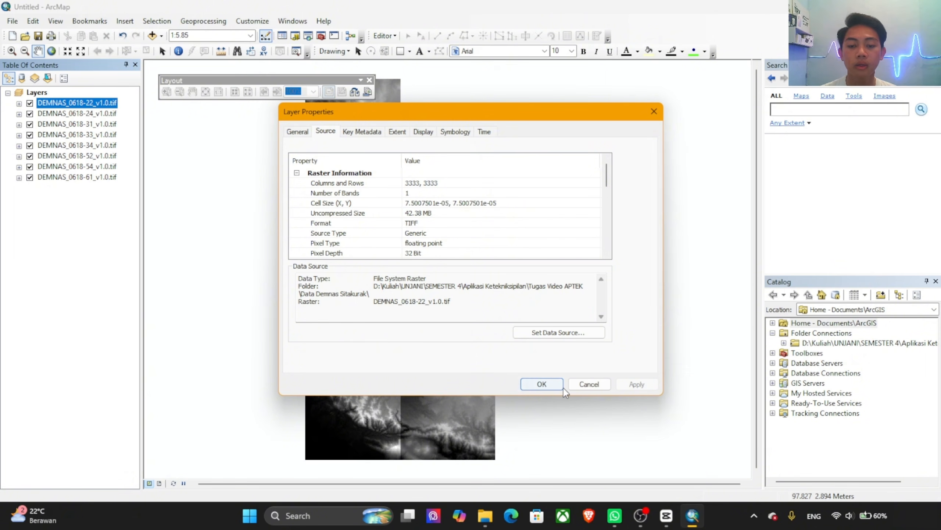
left_click(587, 386)
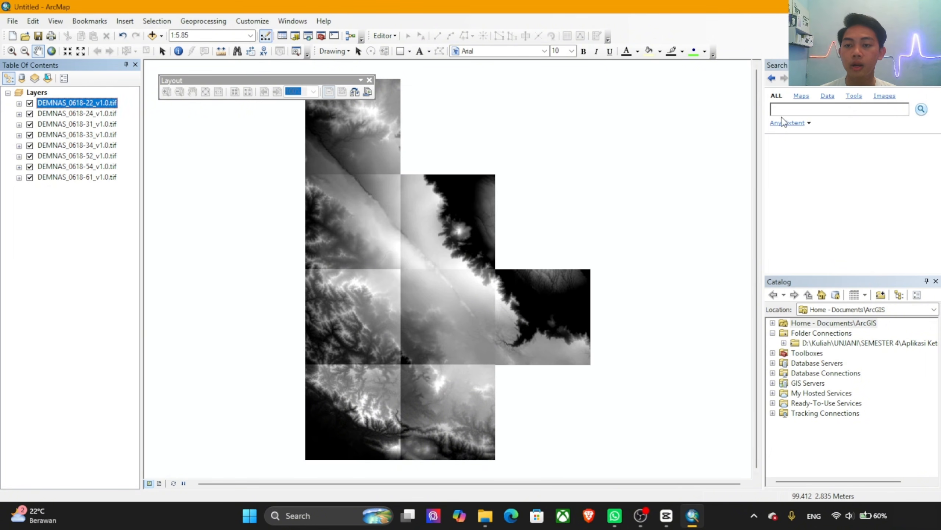
Step: Search all items for the "mosaic to new raster" tool
left_click(789, 106)
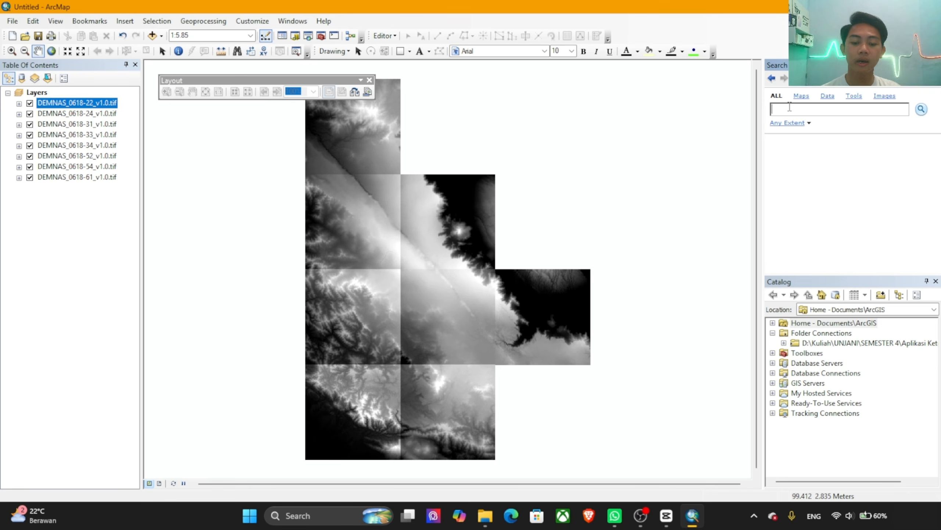
type("misaic to ")
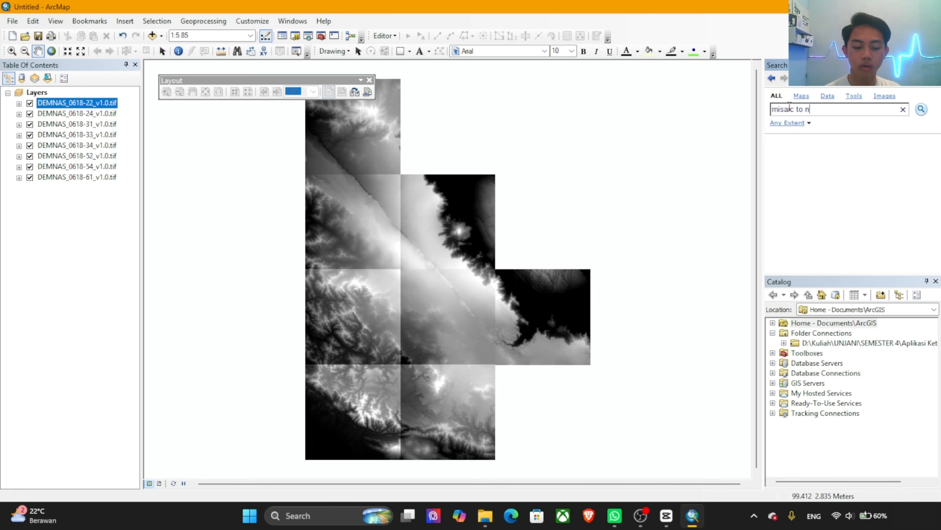
type("newe")
key("BackSpace")
type("ras")
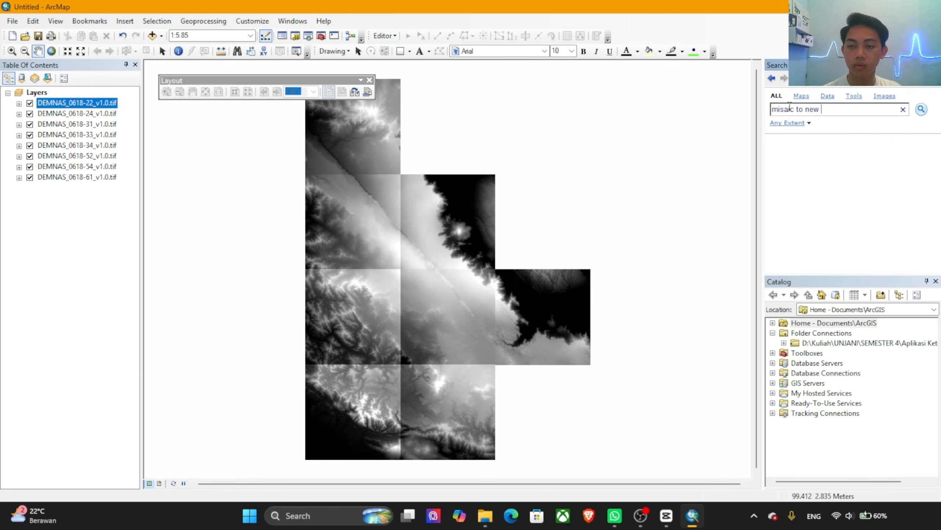
type("twe")
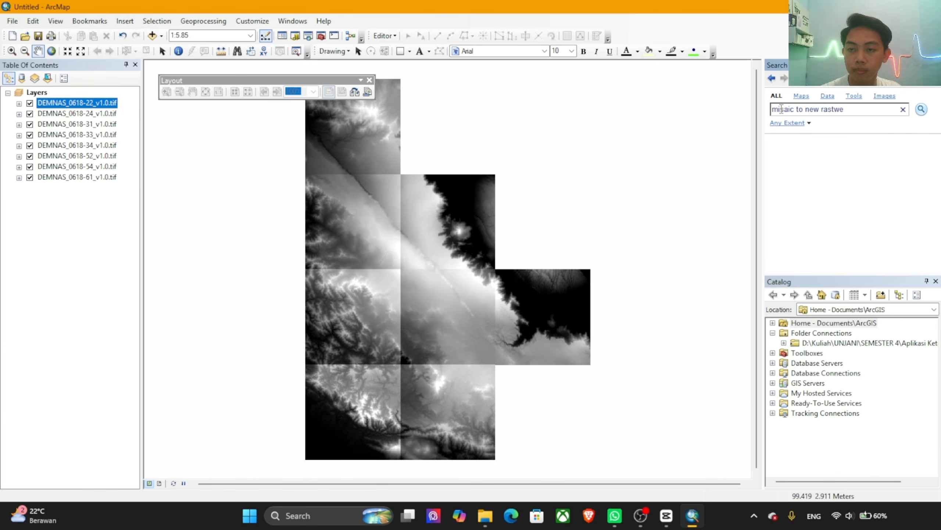
left_click(782, 109)
key("BackSpace")
type("o")
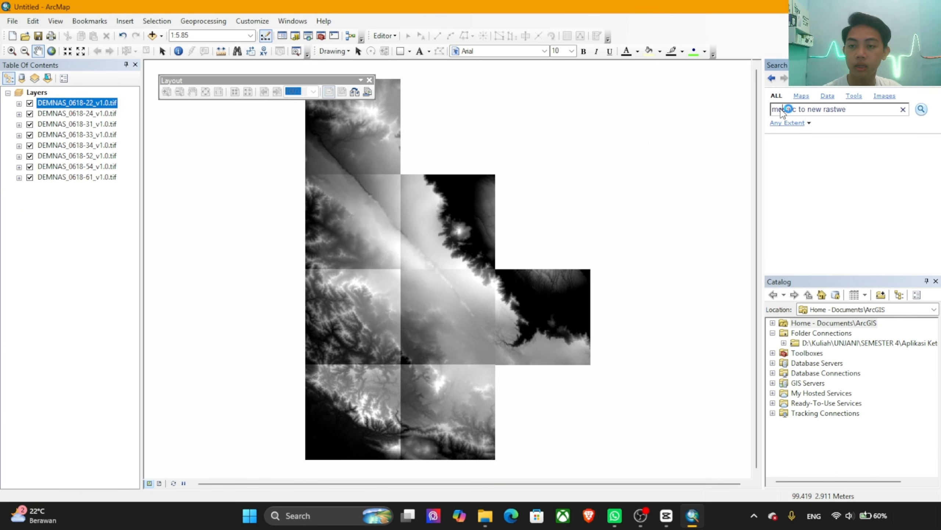
key("Return")
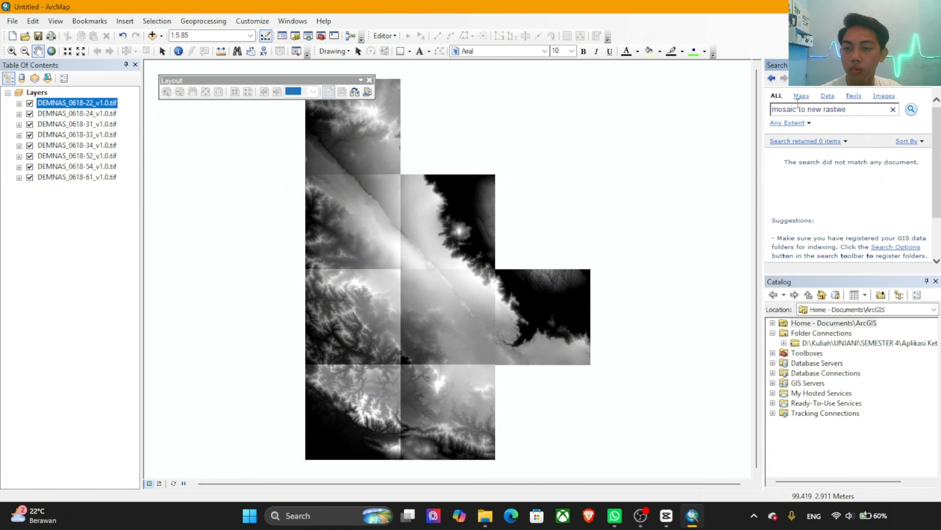
left_click_drag(838, 111, 866, 117)
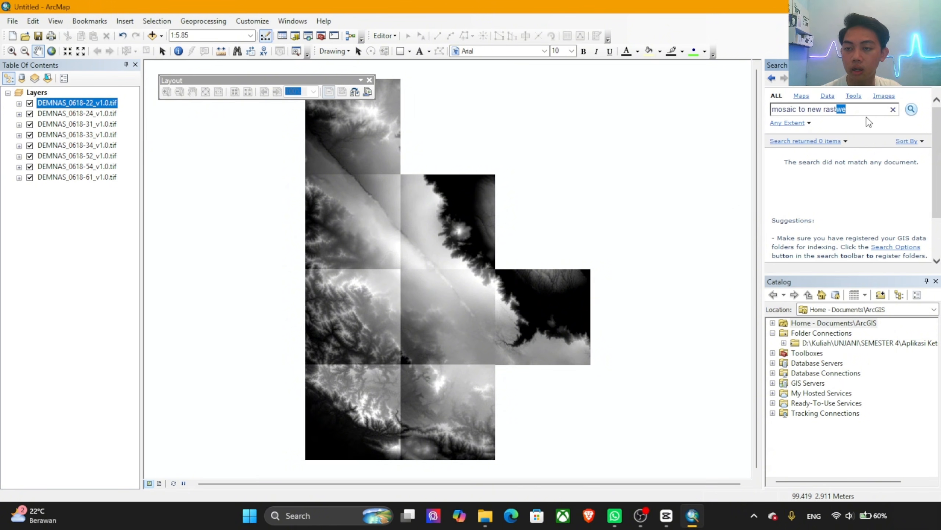
key("BackSpace")
type("ter")
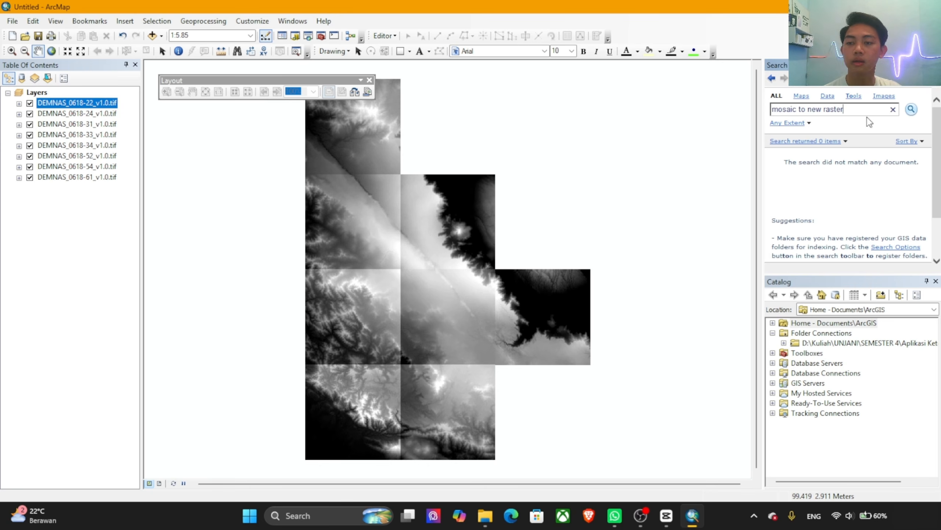
key("Return")
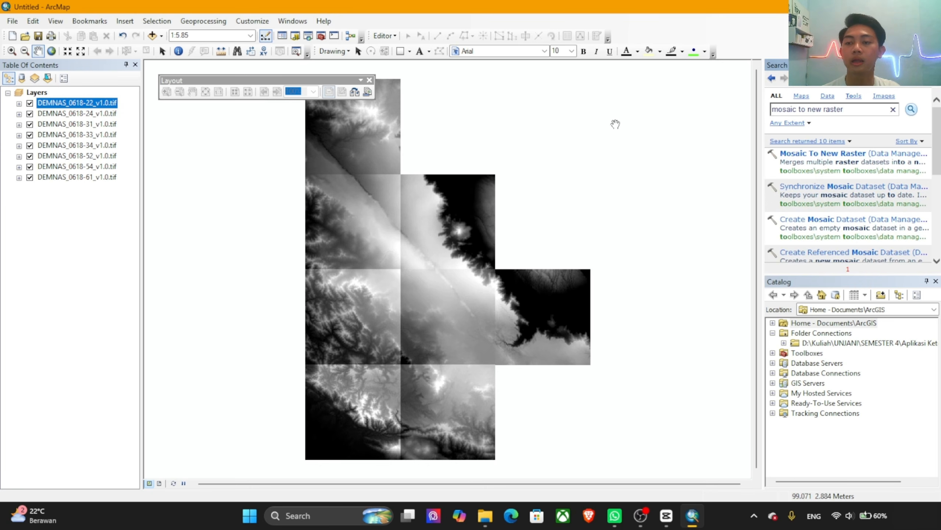
Step: Open the Mosaic To New Raster tool and add all DEMNAS layers, DEMNAS_0618-22_v1.0.tif through DEMNAS_0618-61_v1.0.tif, as input rasters
left_click(845, 154)
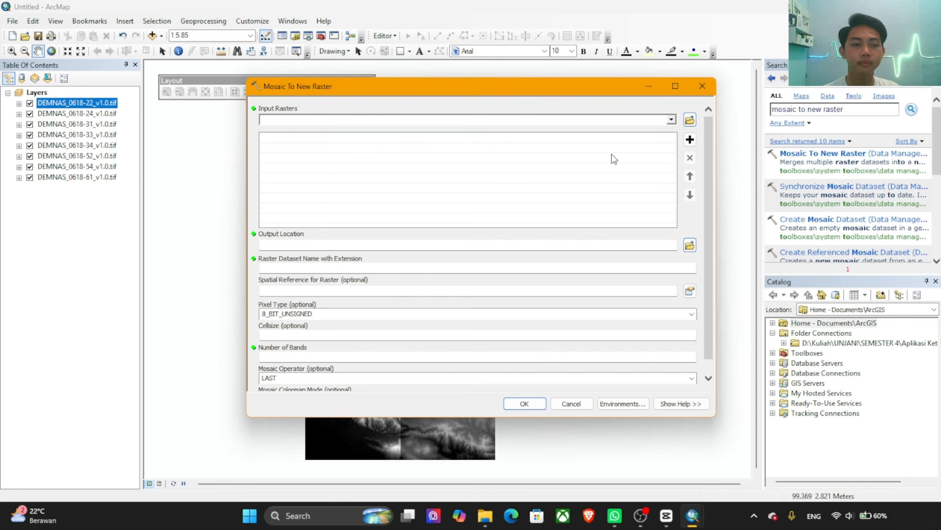
left_click(96, 178, "shift")
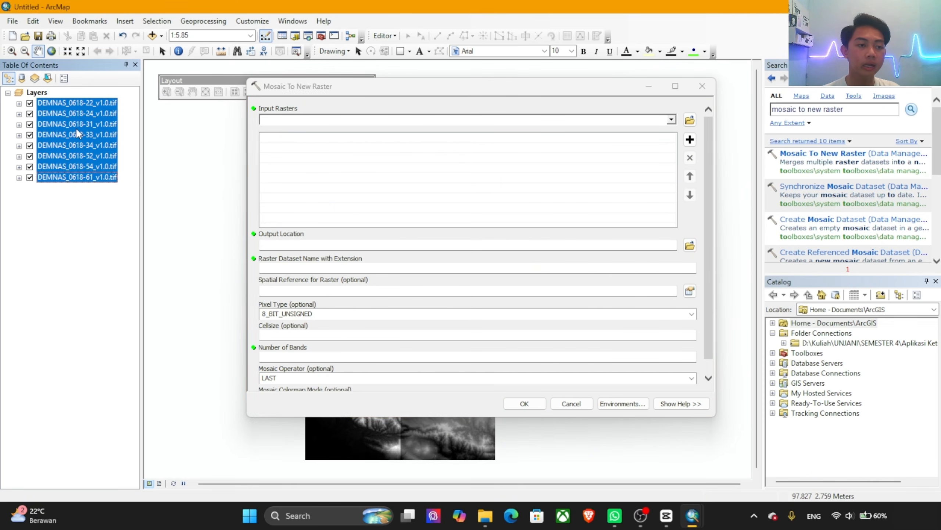
left_click_drag(76, 127, 308, 162)
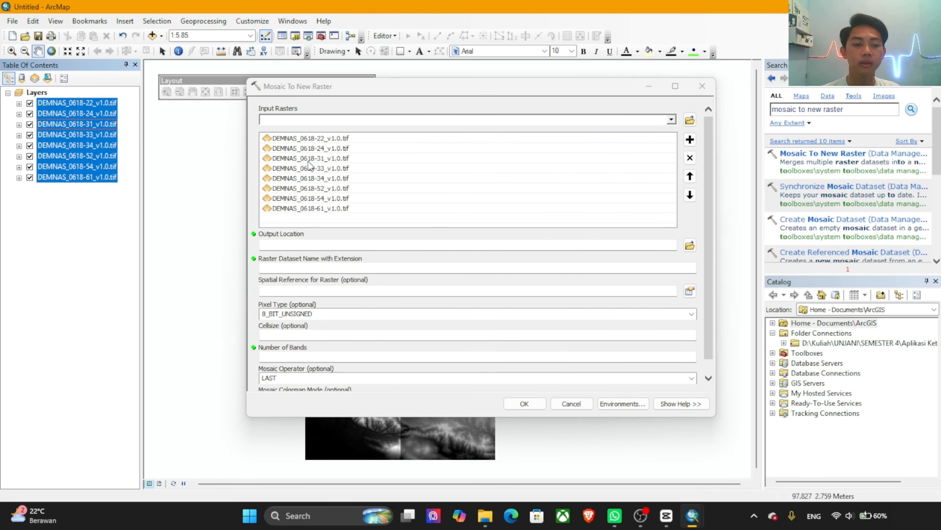
Step: Set the mosaic's output location to the Arc-GIS folder inside Tugas Video APTEK
left_click(314, 246)
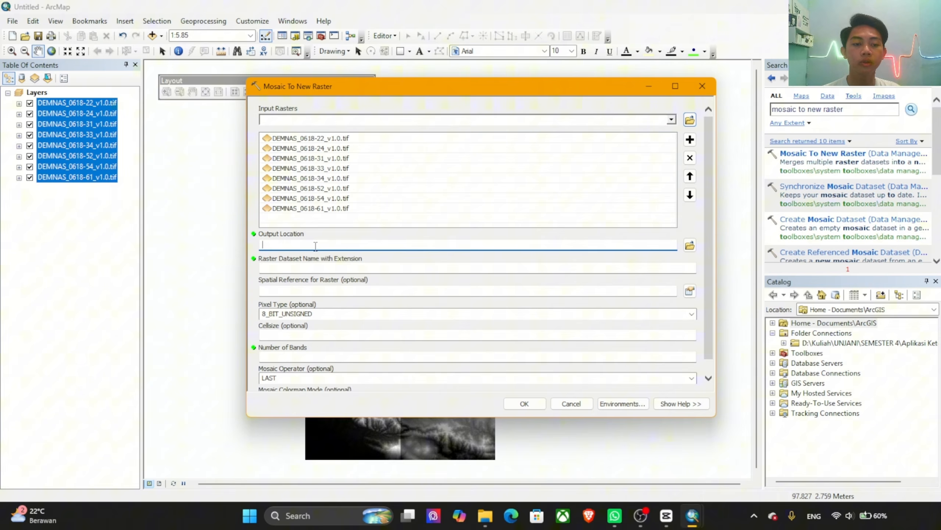
left_click(691, 246)
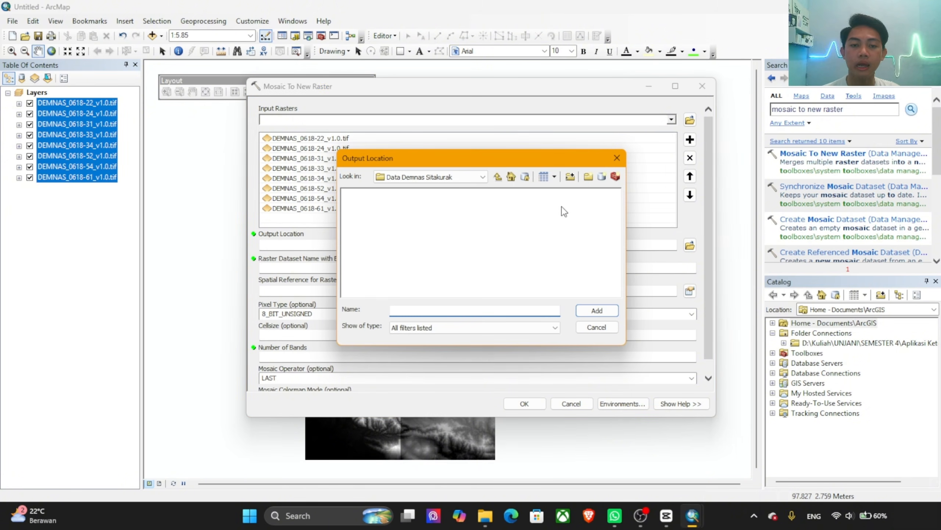
left_click(483, 177)
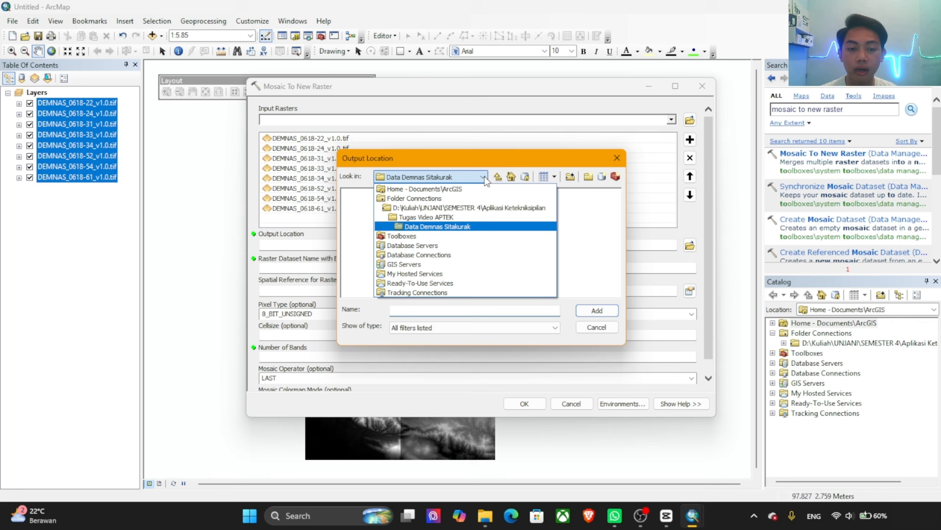
left_click(467, 217)
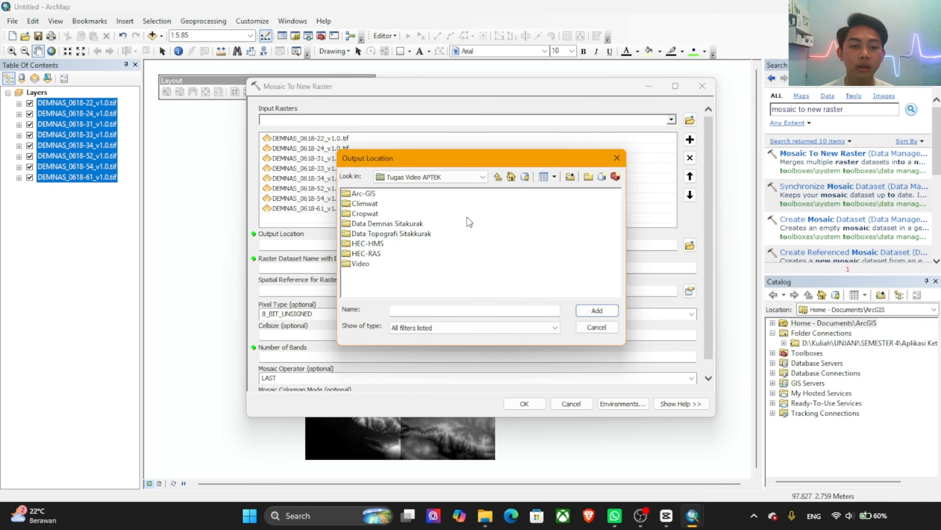
left_click(364, 193)
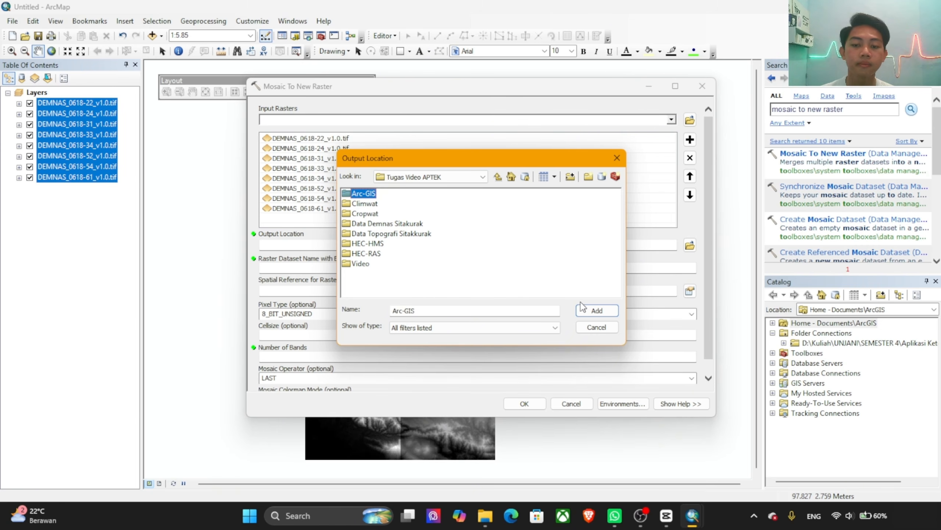
left_click(595, 312)
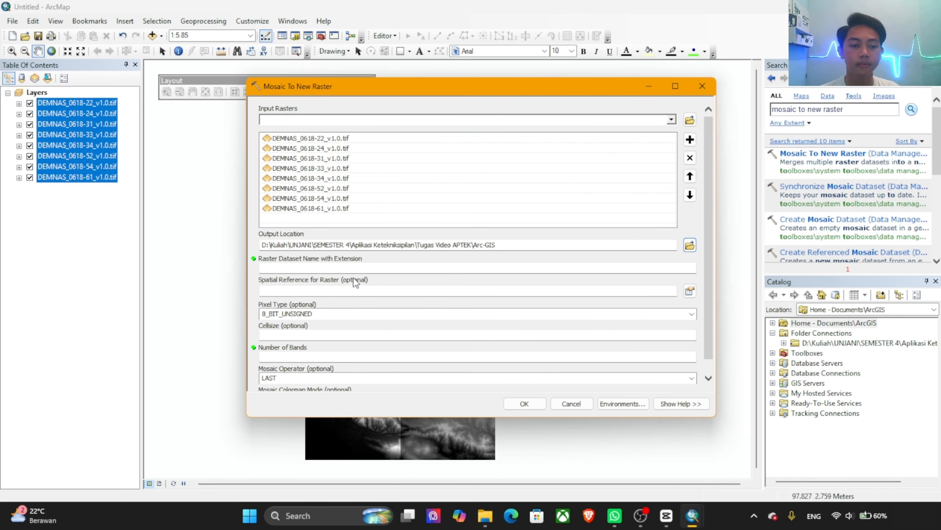
Step: Name the output raster dataset Merge_DEM.tif
left_click(339, 267)
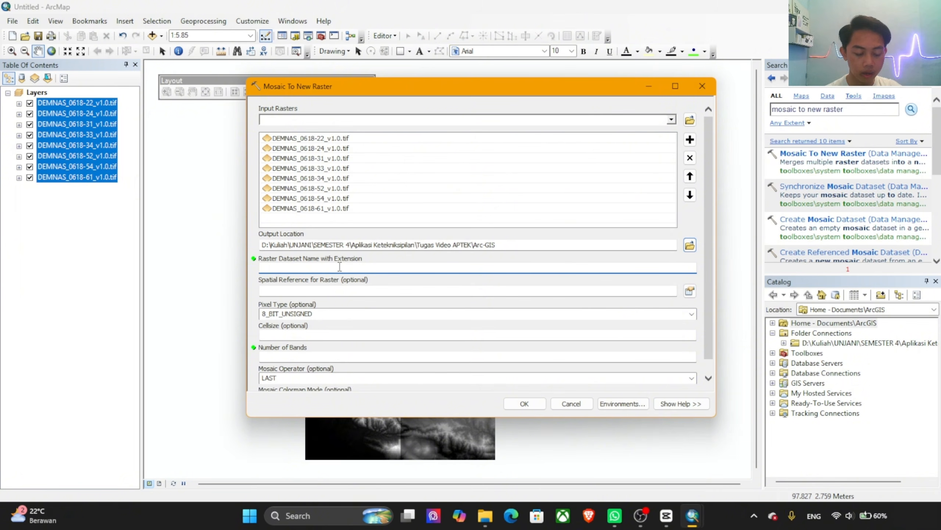
type("Merge")
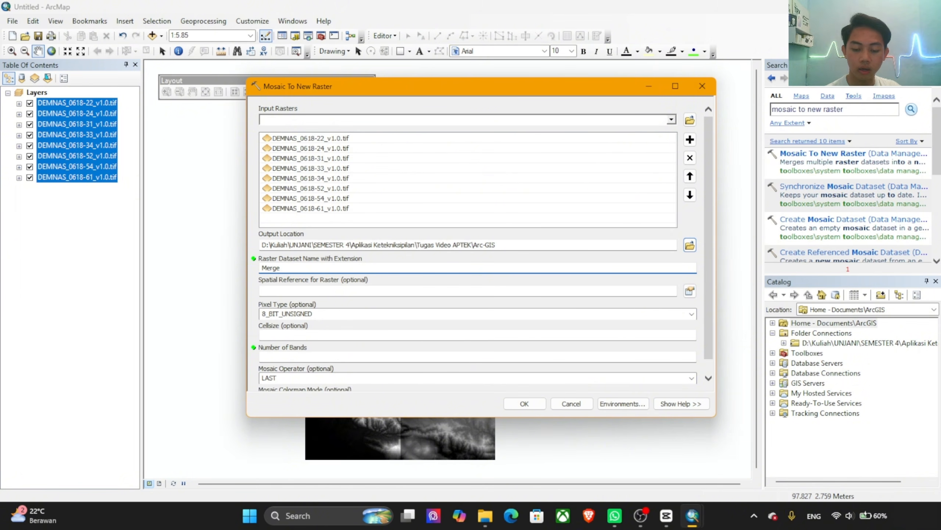
type("_DEM.tif")
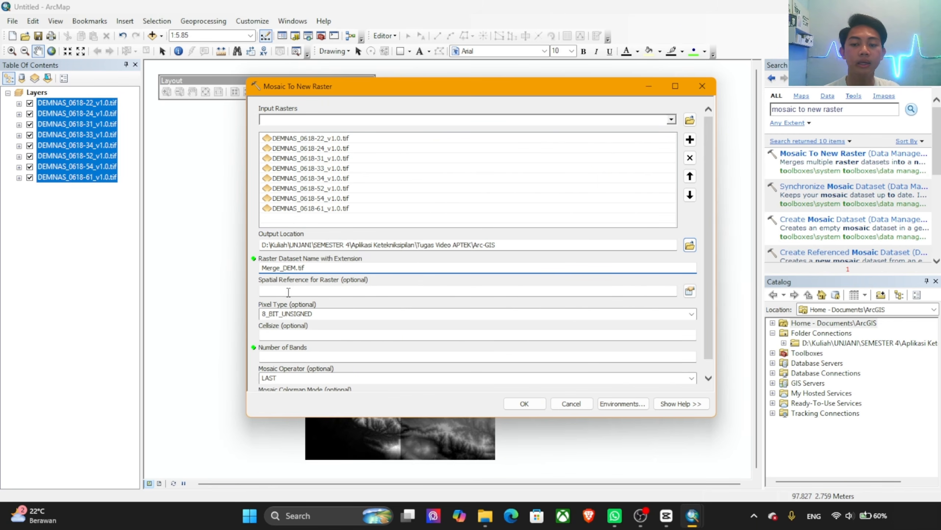
Step: Set the output raster's spatial reference to WGS 1984 from the World group of geographic coordinate systems
left_click(693, 292)
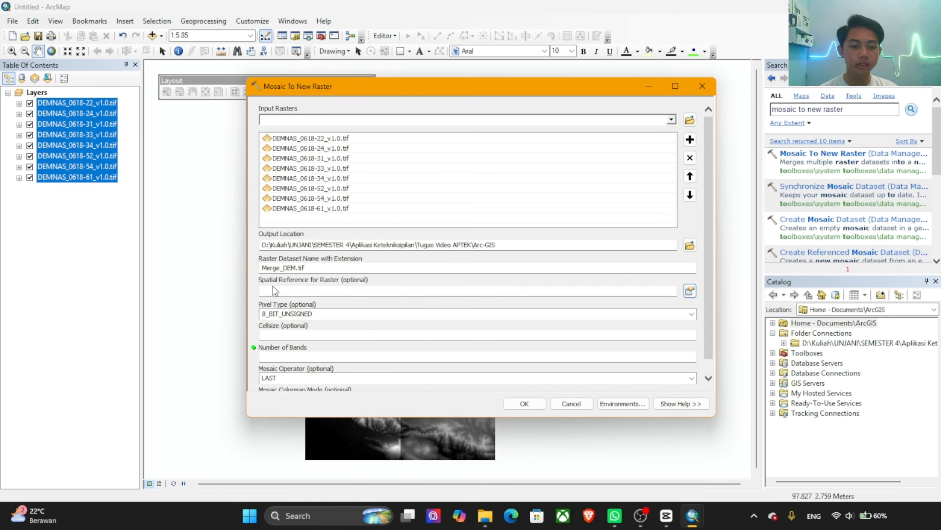
left_click(689, 294)
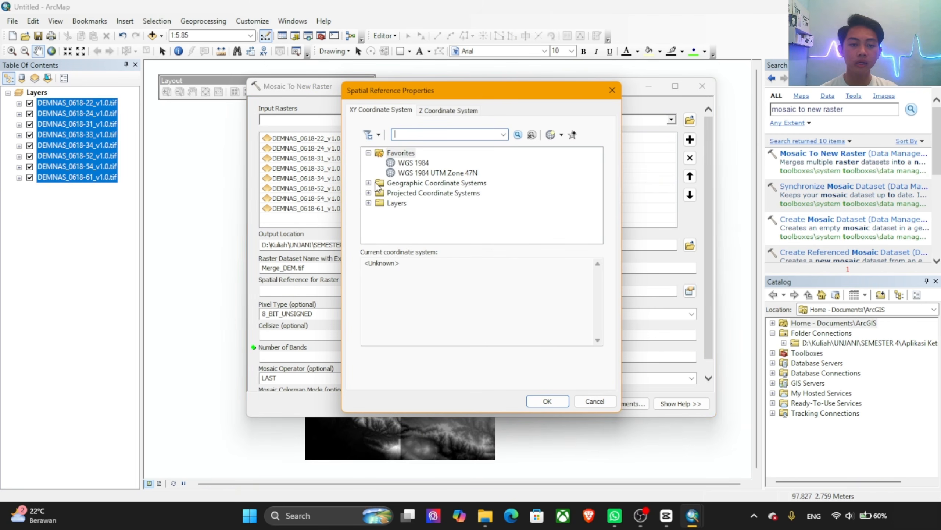
left_click(368, 183)
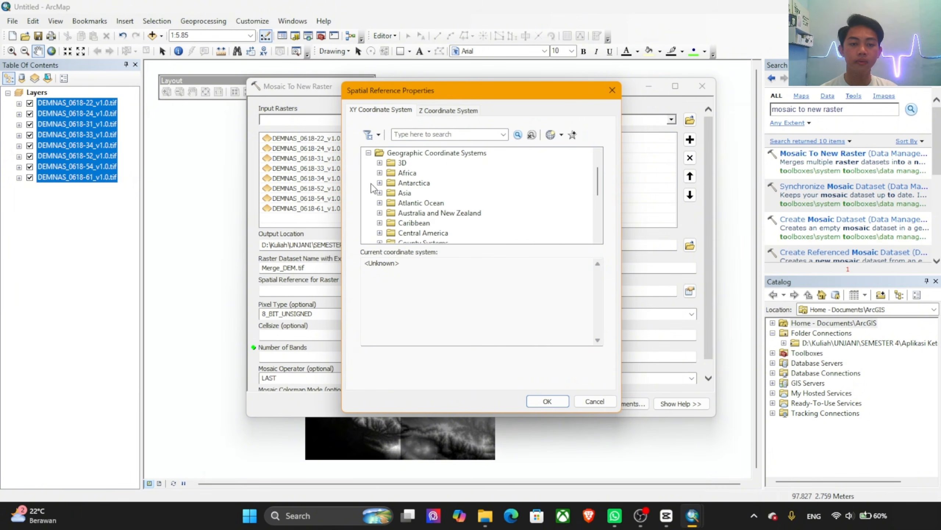
scroll(426, 201, "down", 3)
left_click(380, 212)
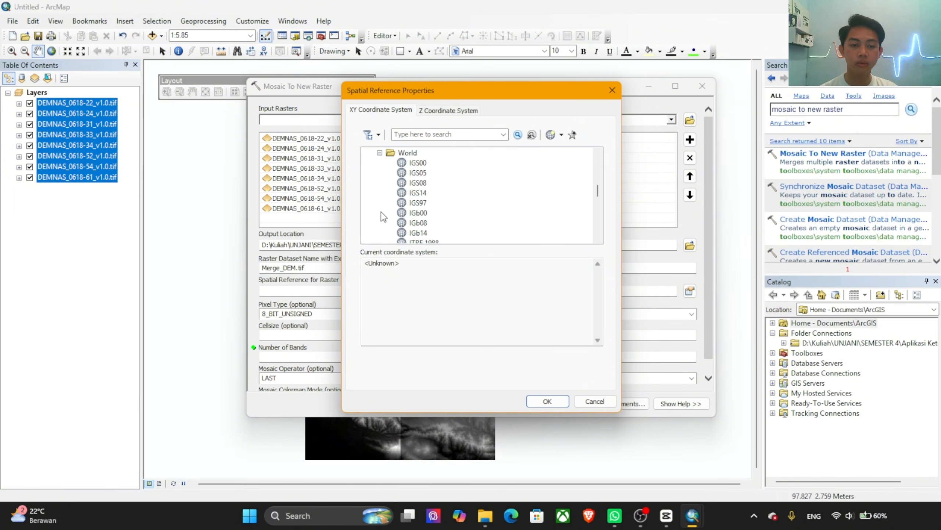
scroll(439, 202, "down", 4)
scroll(439, 201, "down", 2)
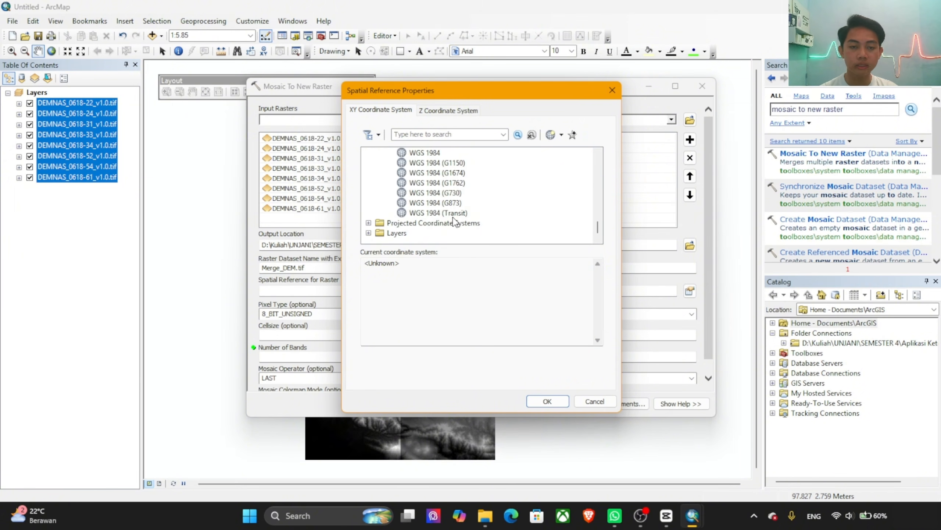
left_click(441, 154)
scroll(441, 157, "up", 1)
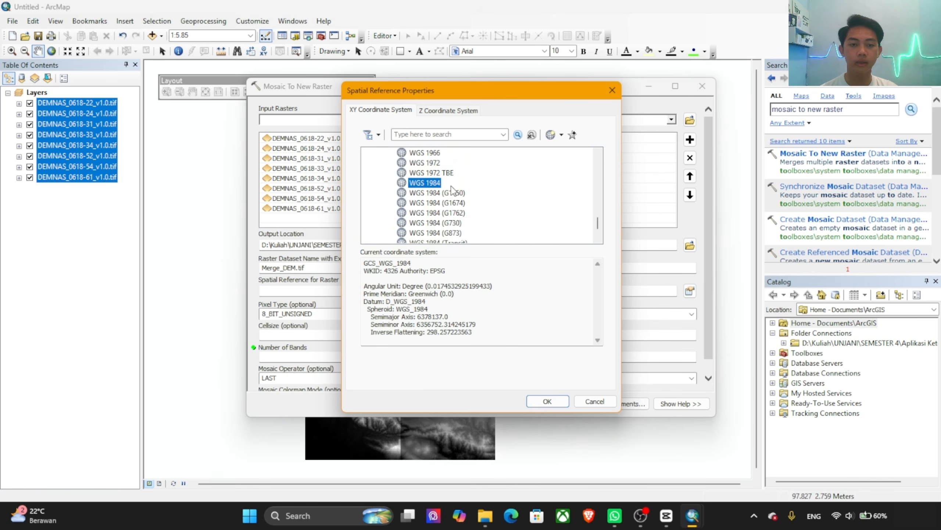
left_click(563, 402)
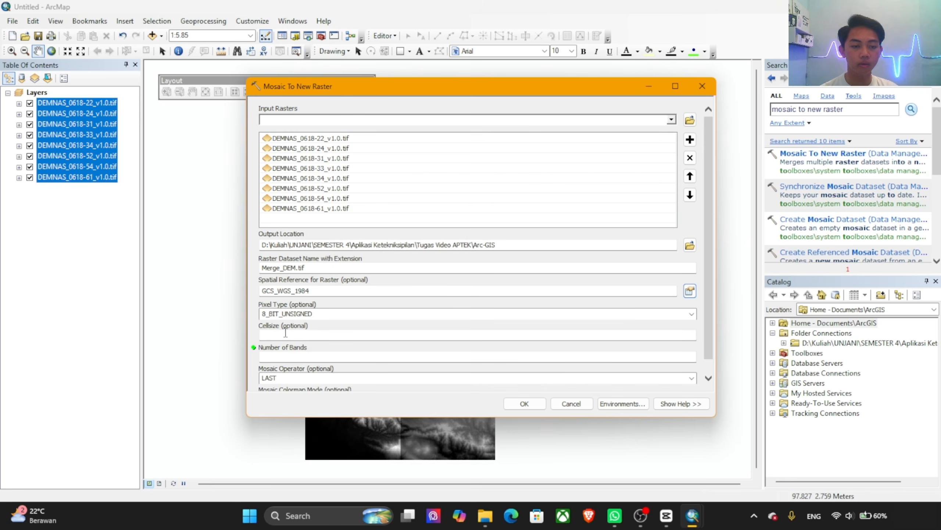
Step: Set the pixel type to 32_BIT_FLOAT and the number of bands to 1, and run the mosaic
left_click(684, 314)
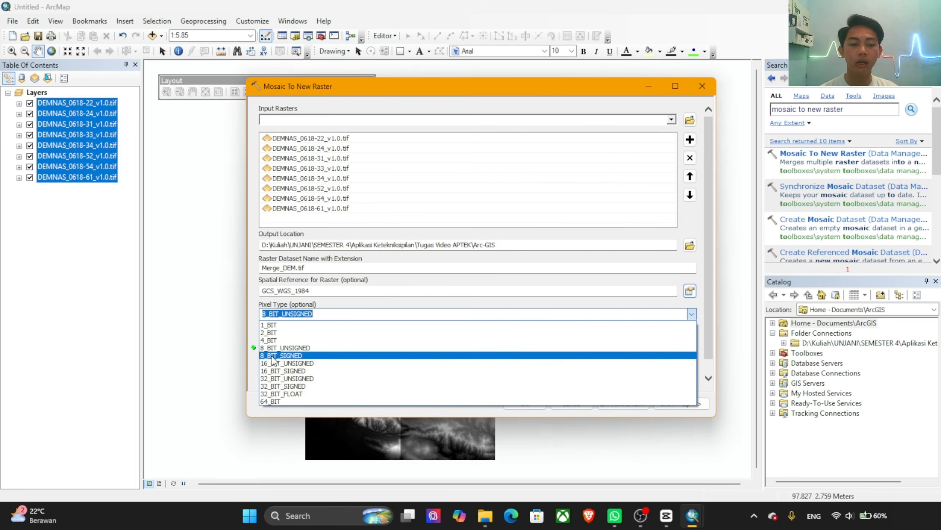
left_click(302, 395)
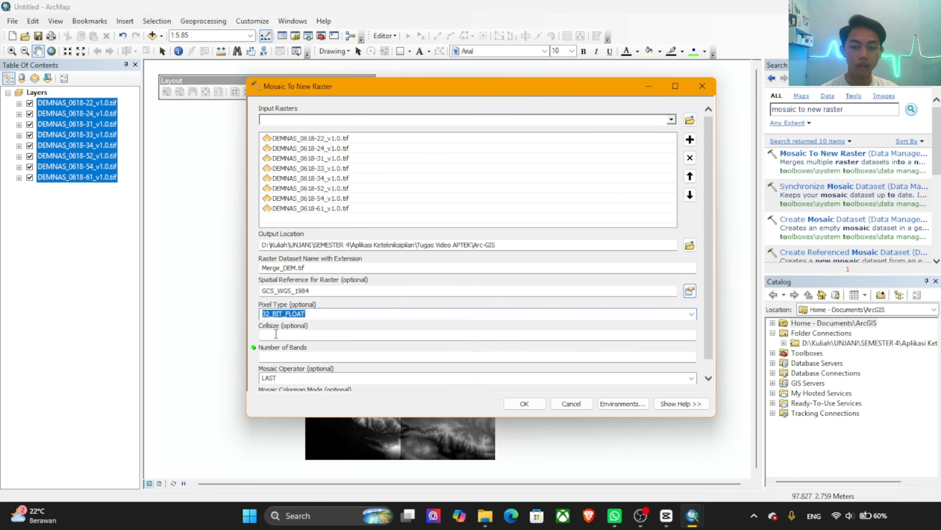
left_click(278, 357)
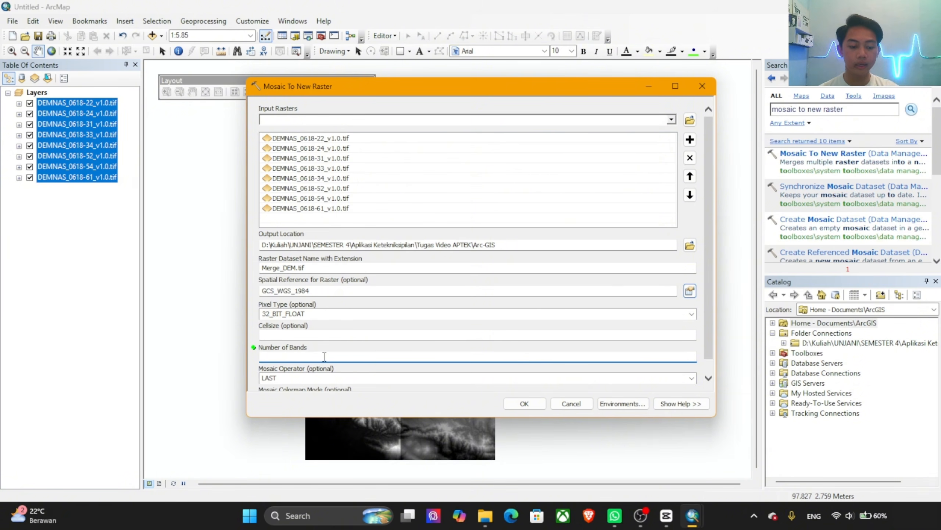
type("1")
scroll(510, 325, "down", 1)
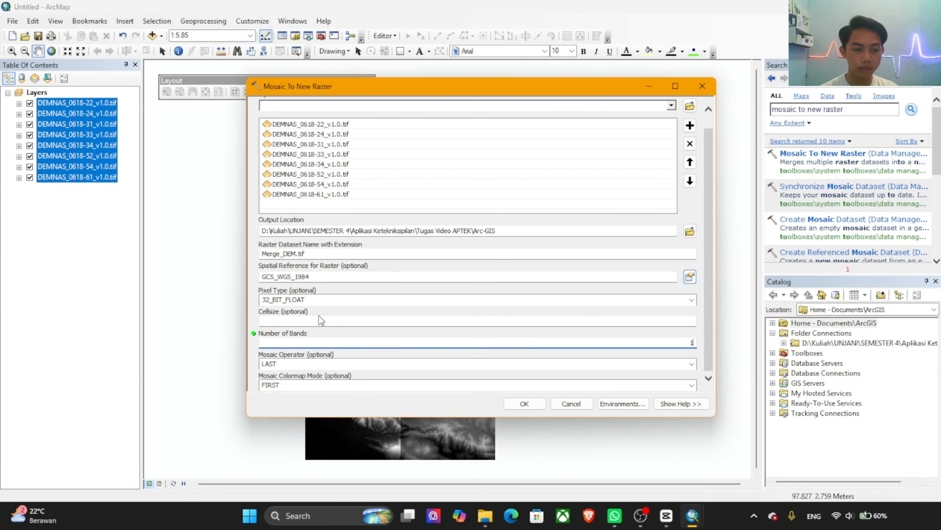
left_click(522, 404)
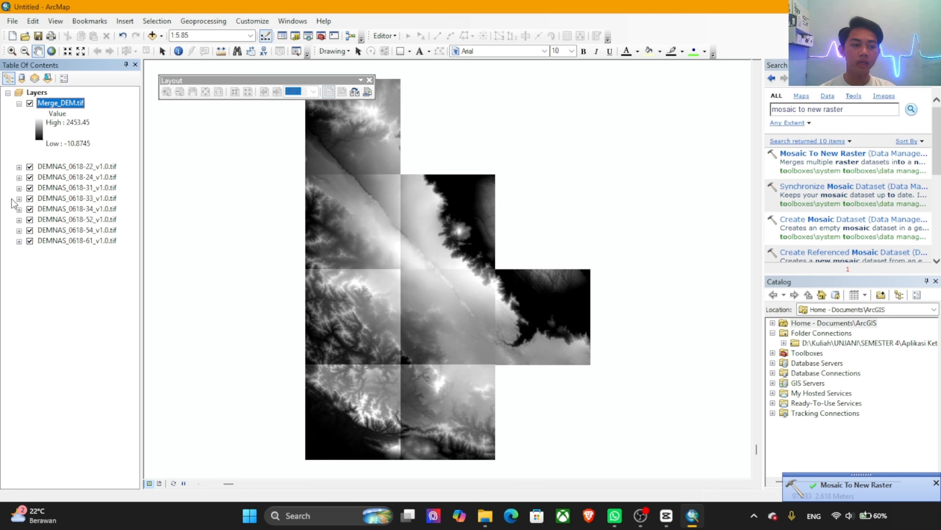
Step: Turn off the visibility of all eight DEMNAS layers and zoom to the Merge_DEM.tif layer
left_click(29, 166)
left_click(30, 181)
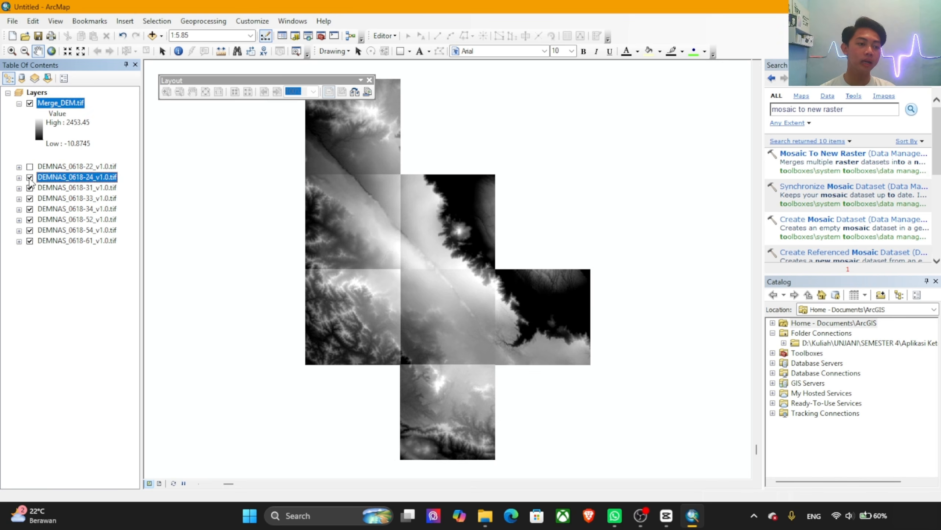
left_click(29, 187)
left_click(30, 198)
left_click(30, 209)
left_click(30, 219)
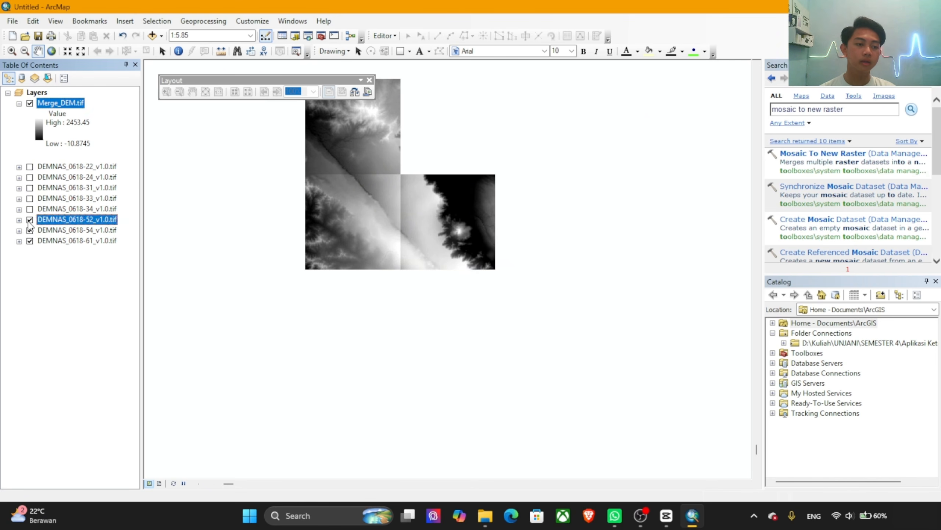
left_click(30, 230)
left_click(30, 240)
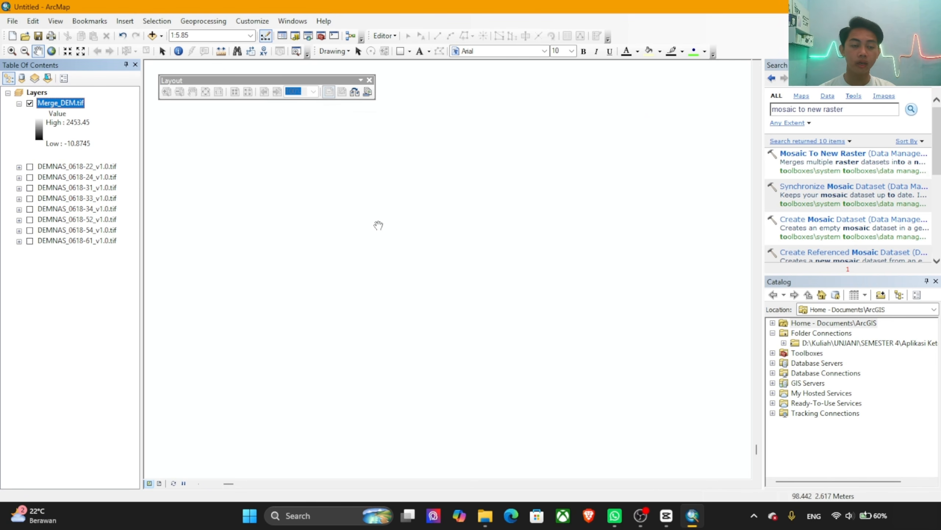
right_click(69, 108)
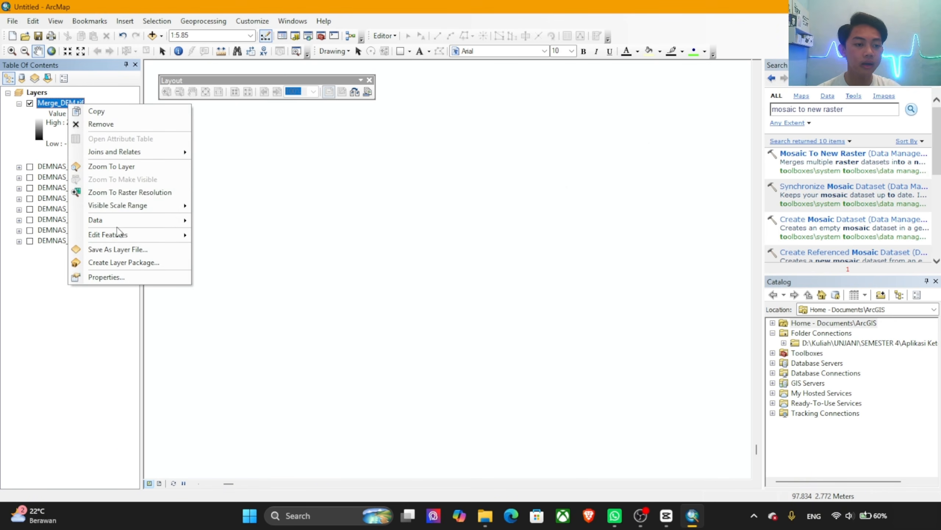
left_click(112, 172)
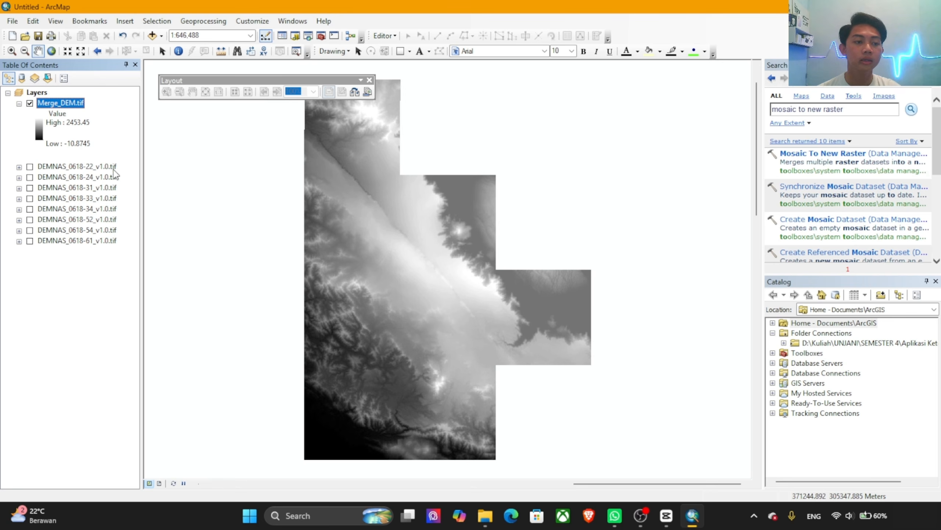
Step: Remove all eight DEMNAS layers from the map, from DEMNAS_0618-22_v1.0.tif through DEMNAS_0618-61_v1.0.tif
left_click(80, 167)
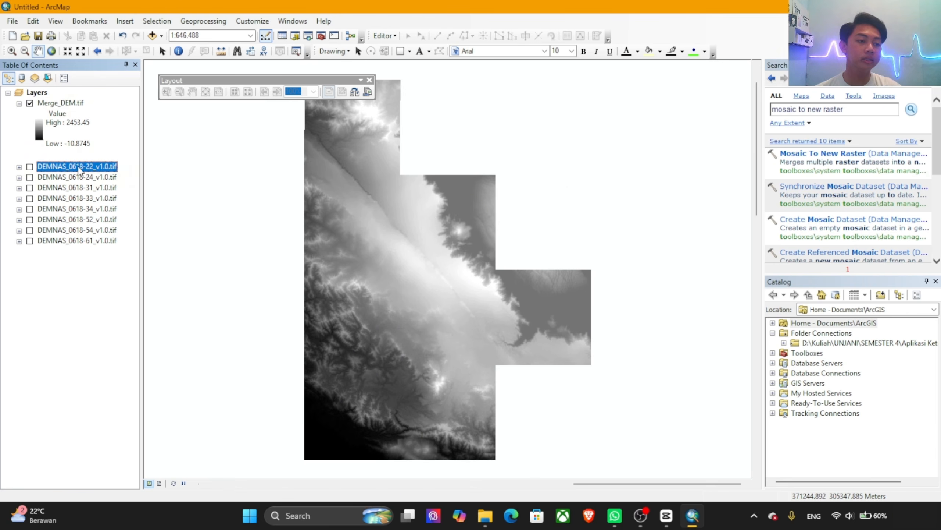
left_click(77, 241, "shift")
right_click(75, 192)
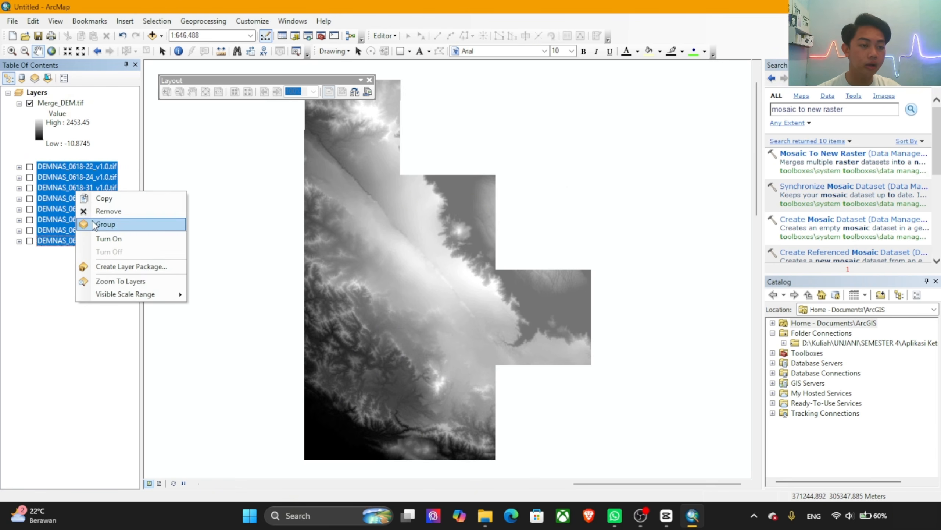
left_click(97, 211)
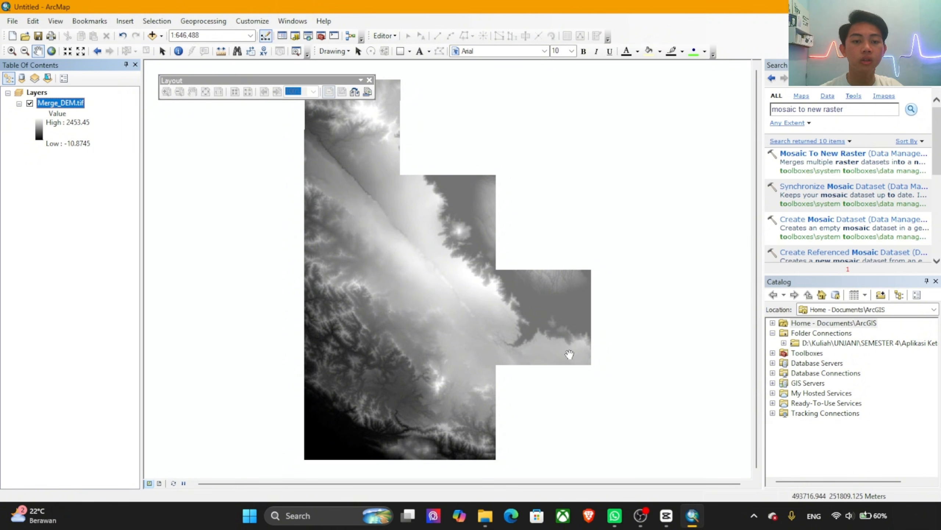
Step: Check the spatial reference of Merge_DEM.tif in its source properties, and close them without changes
double_click(63, 106)
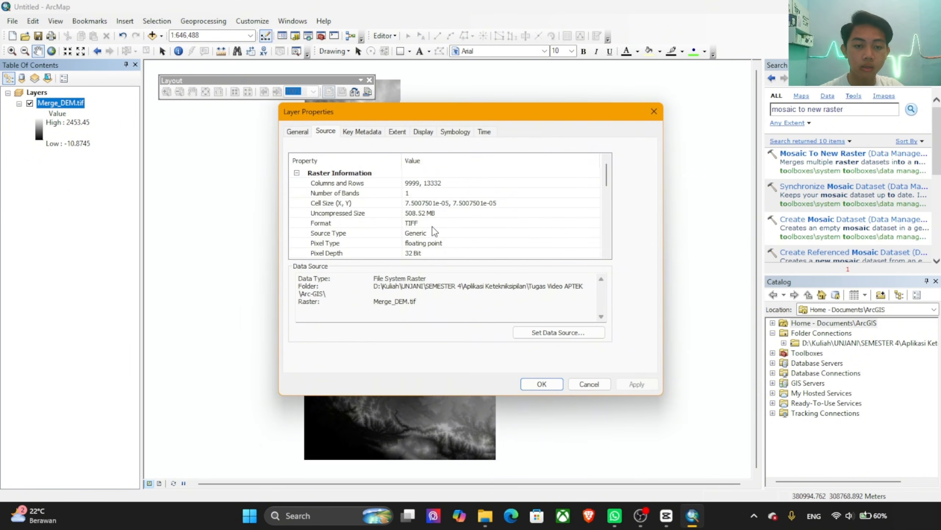
scroll(433, 230, "down", 6)
scroll(432, 223, "down", 2)
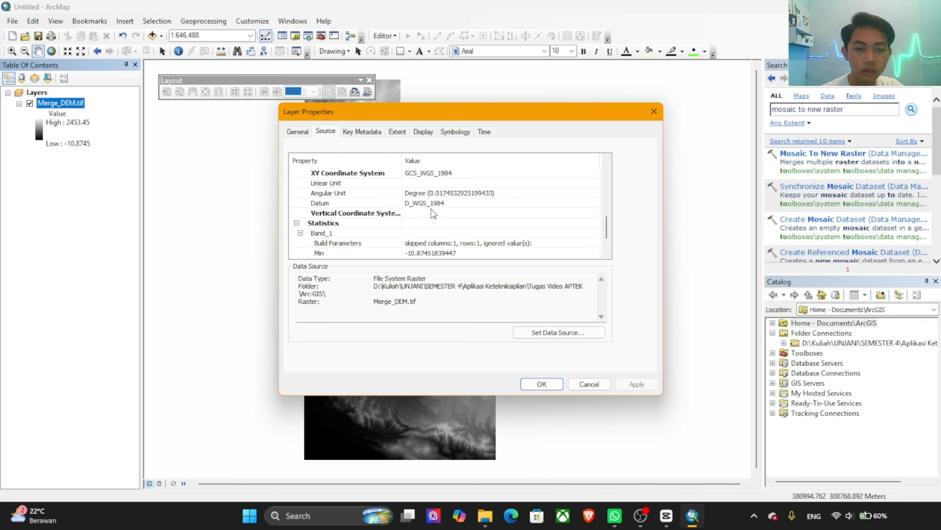
scroll(431, 209, "up", 1)
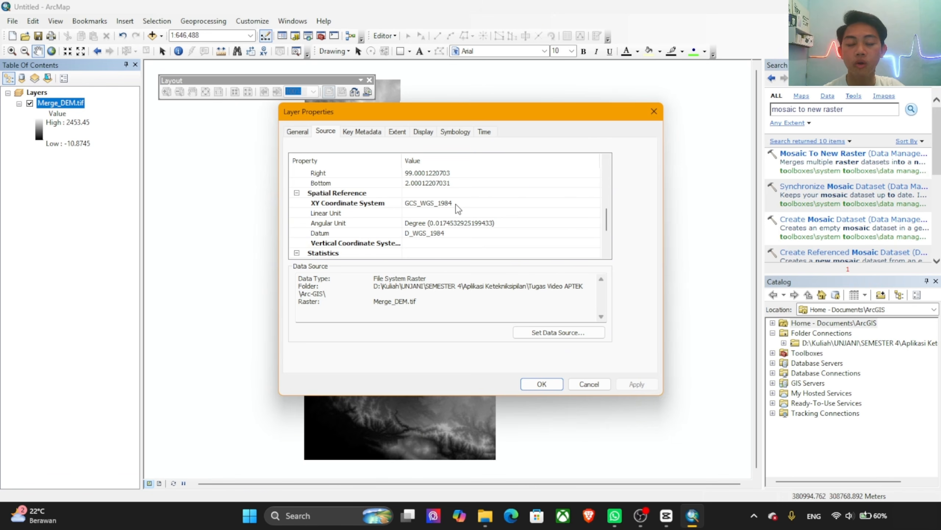
left_click(593, 384)
Step: Search the geoprocessing tools for "project raster" and open the Project Raster tool
left_click_drag(849, 109, 751, 112)
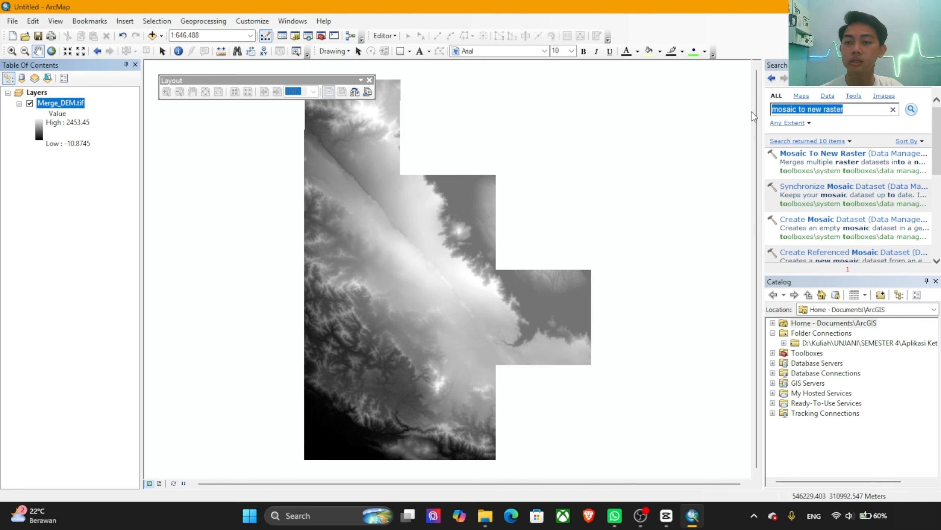
type("ori")
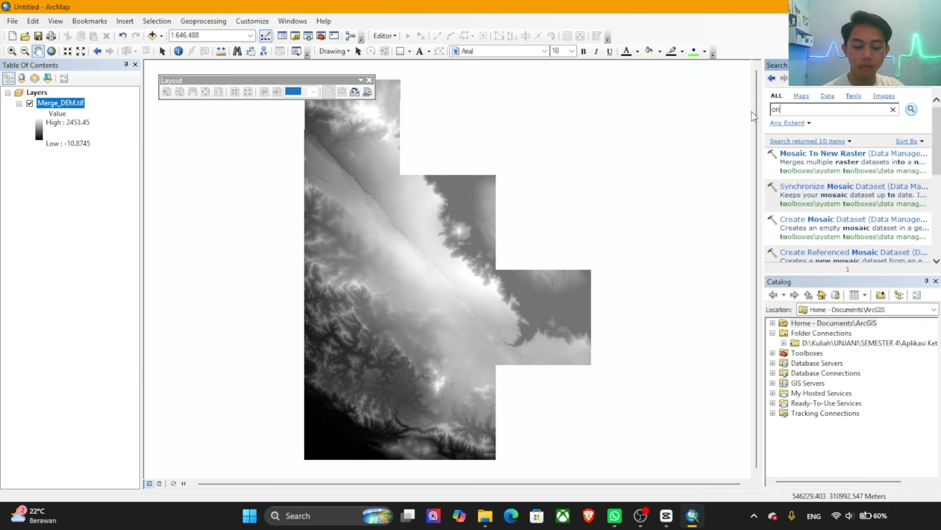
type("ject")
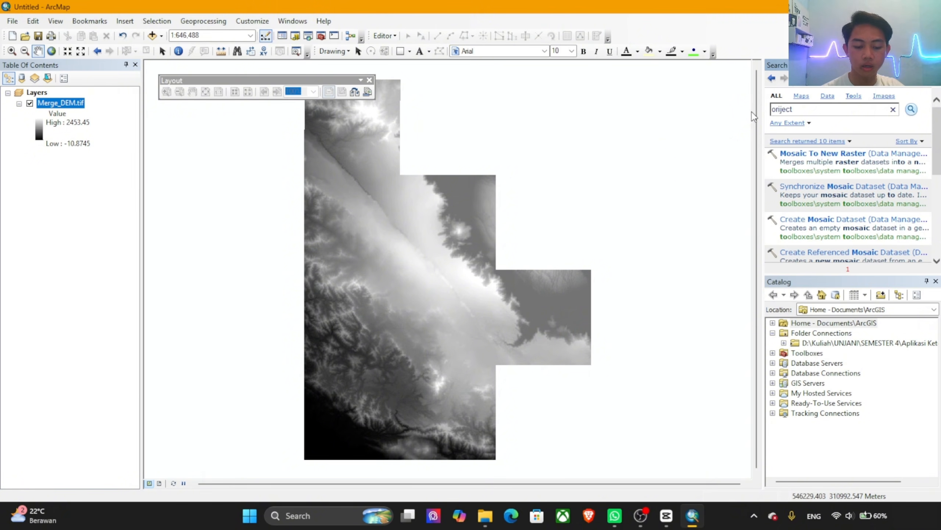
type(" raster")
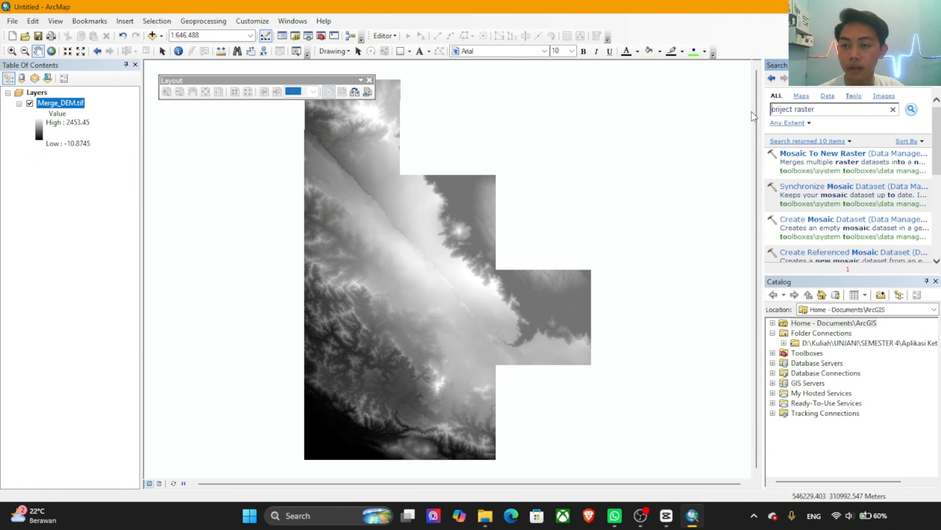
key("Home")
key("Delete")
type("p")
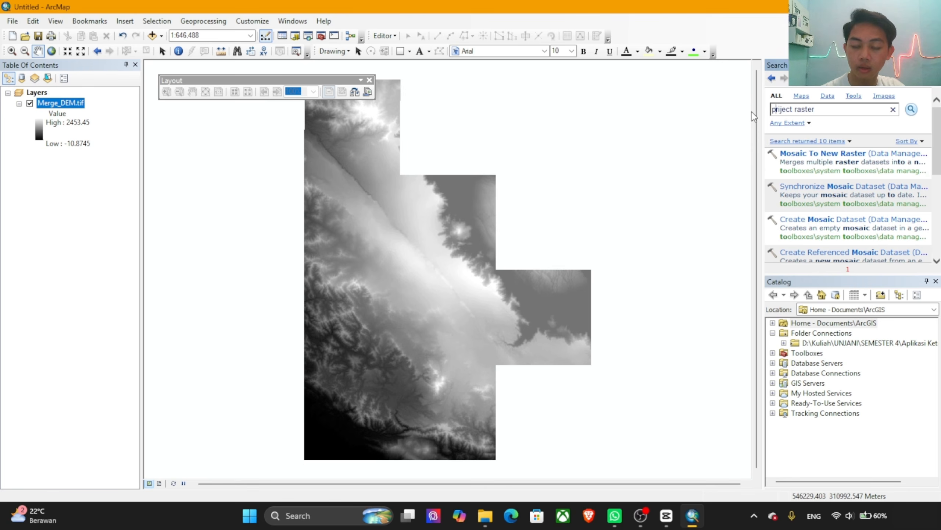
key("Right")
key("Delete")
type("o")
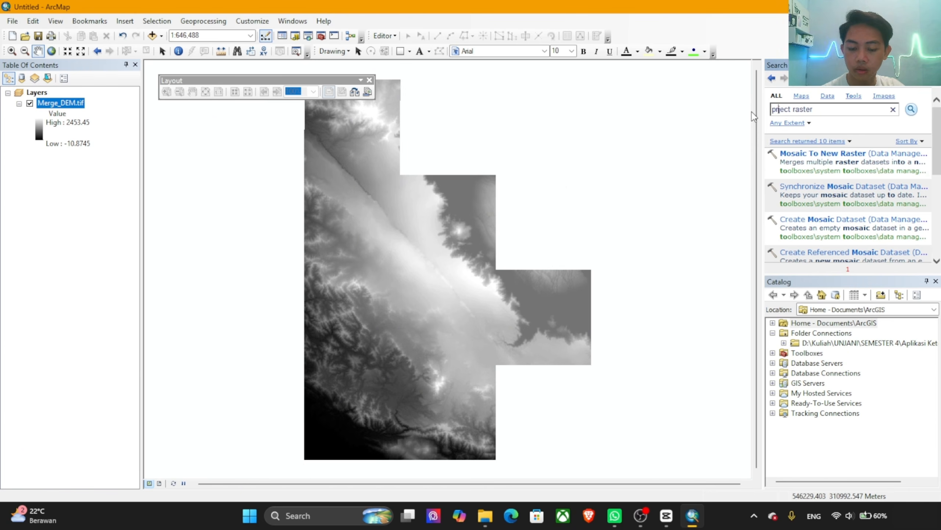
key("Return")
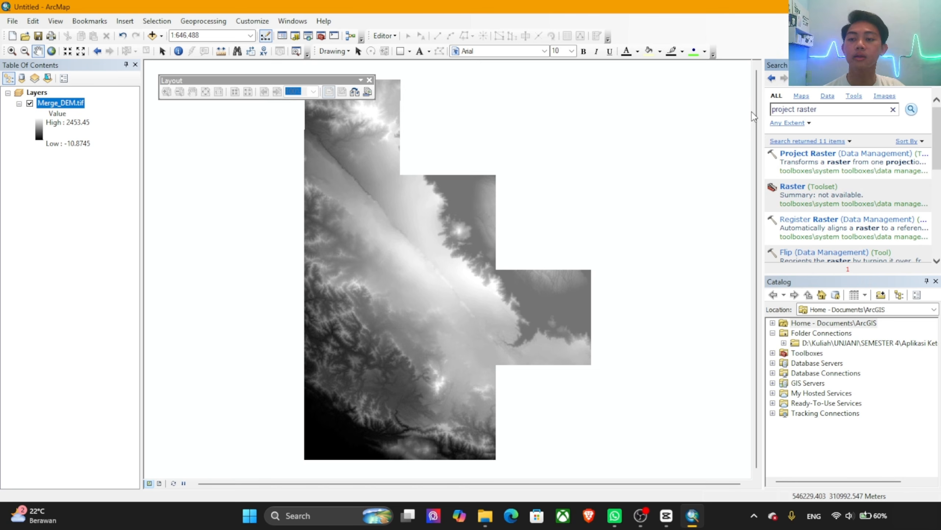
left_click(829, 154)
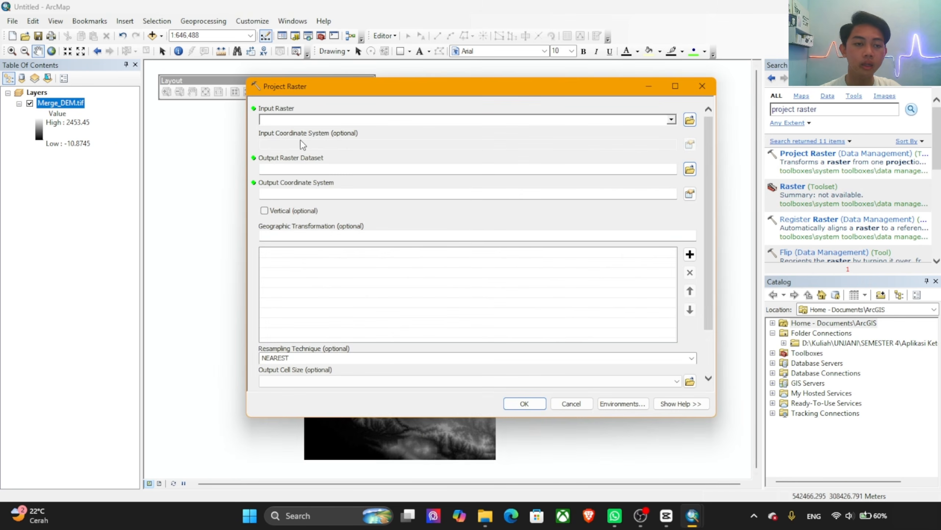
Step: Use Merge_DEM.tif as the input raster and save the output dataset as Projected_DEM.tif in the Arc-GIS folder
left_click_drag(58, 104, 297, 120)
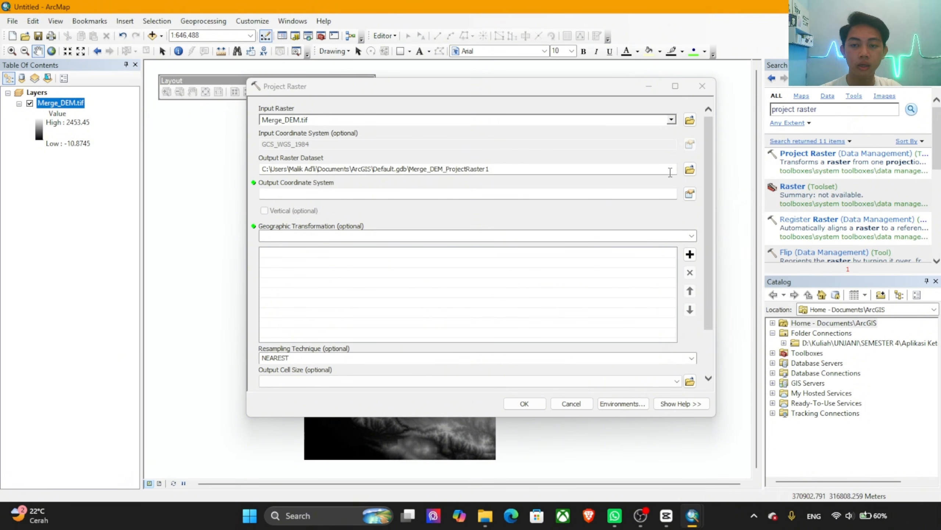
left_click(690, 169)
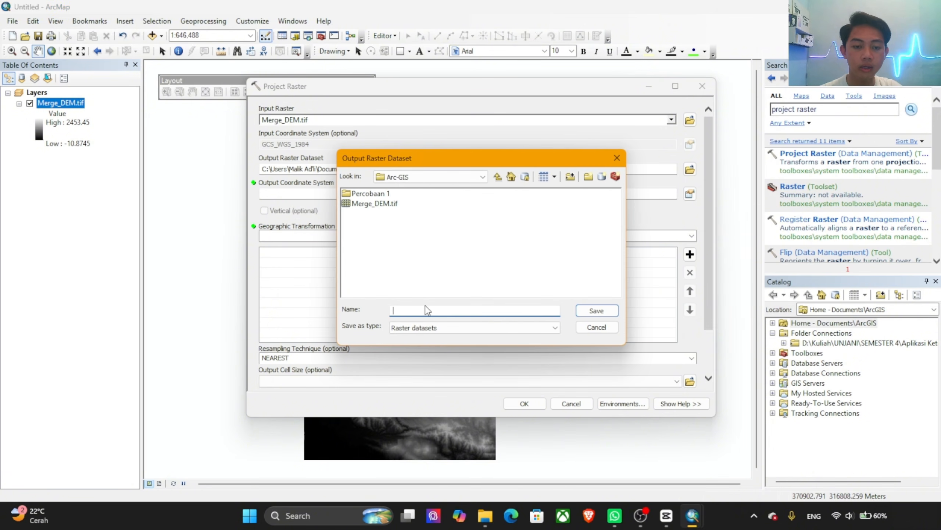
type("Projec")
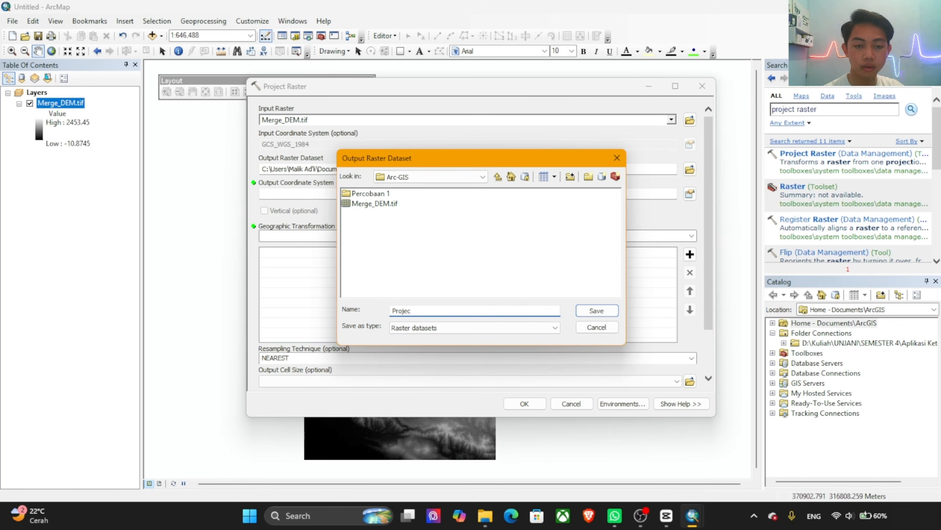
type("ted")
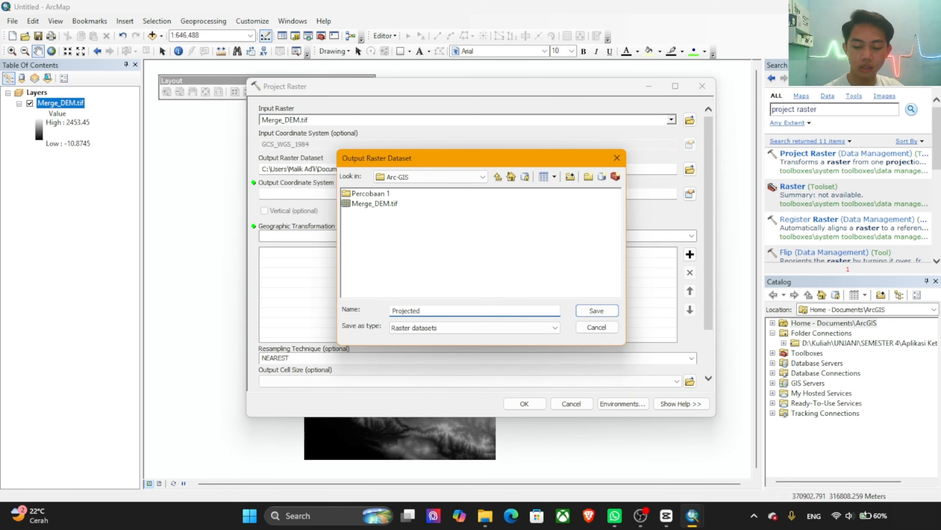
type("_DEM.tif")
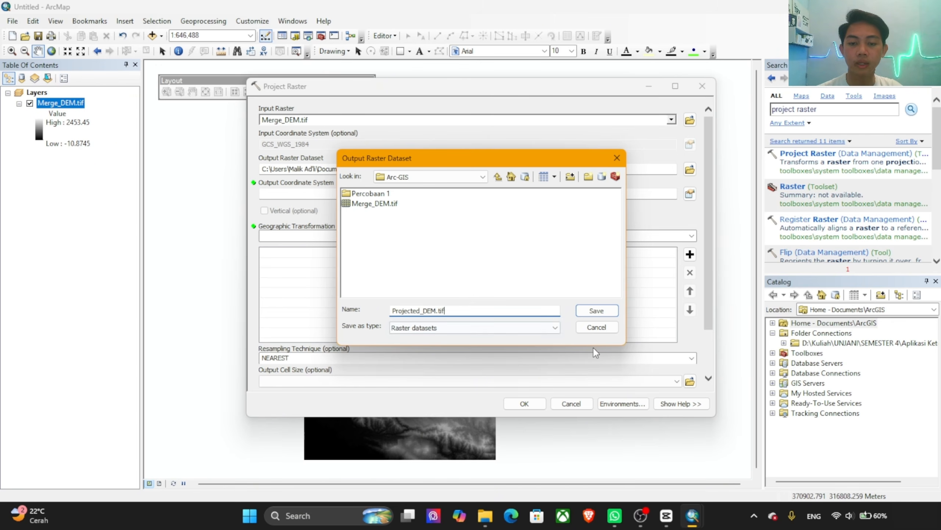
left_click(595, 312)
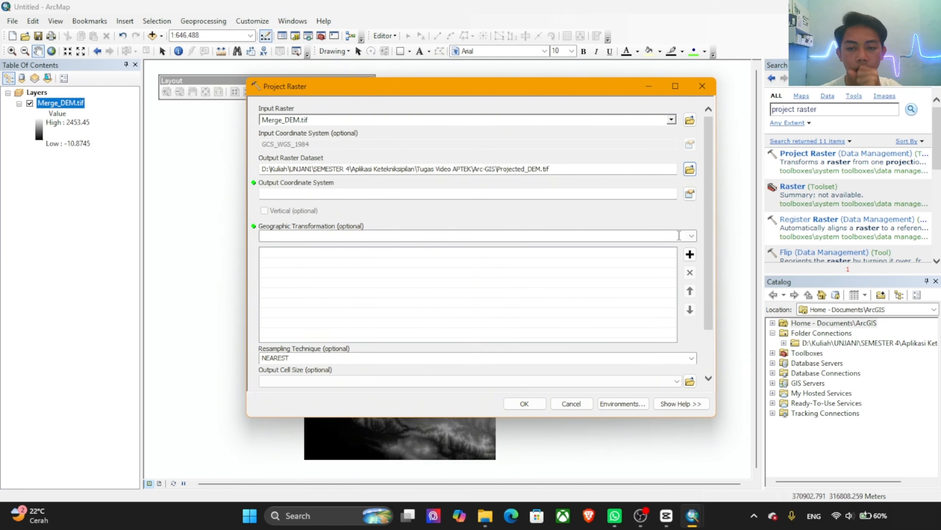
Step: Set the output coordinate system to WGS 1984 UTM Zone 47N from the favorites, and run the projection
left_click(689, 194)
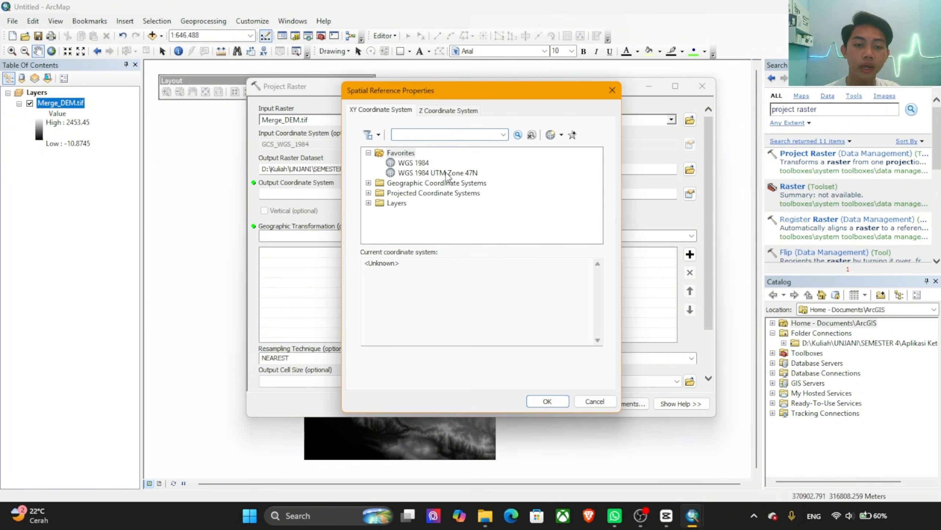
left_click(477, 175)
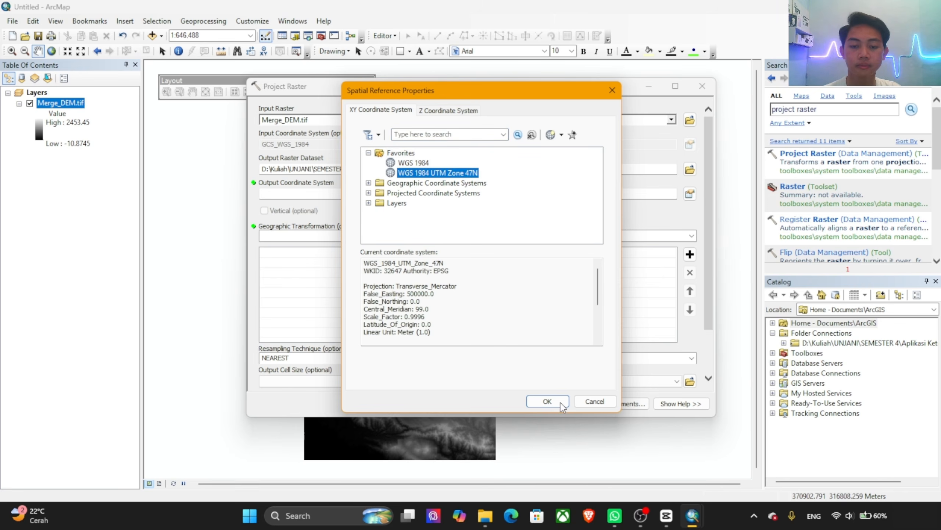
left_click(545, 401)
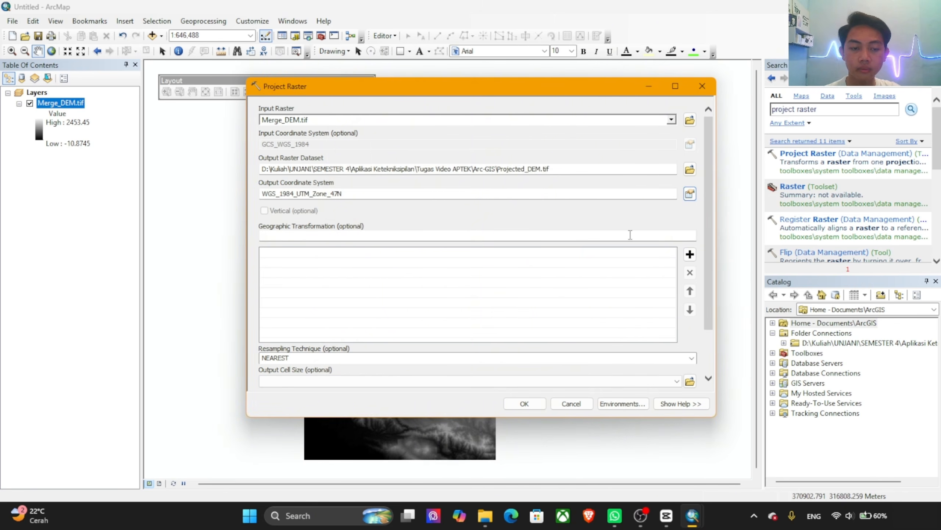
scroll(471, 219, "down", 2)
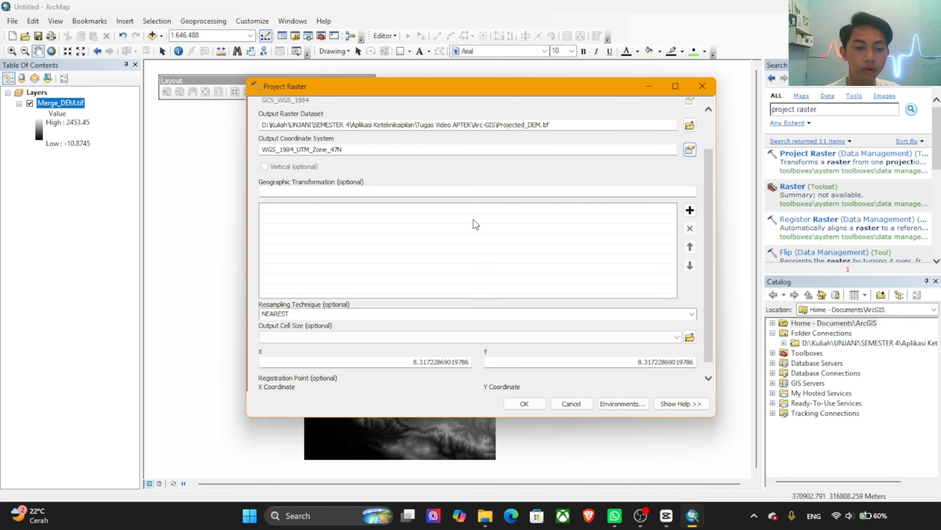
left_click(521, 407)
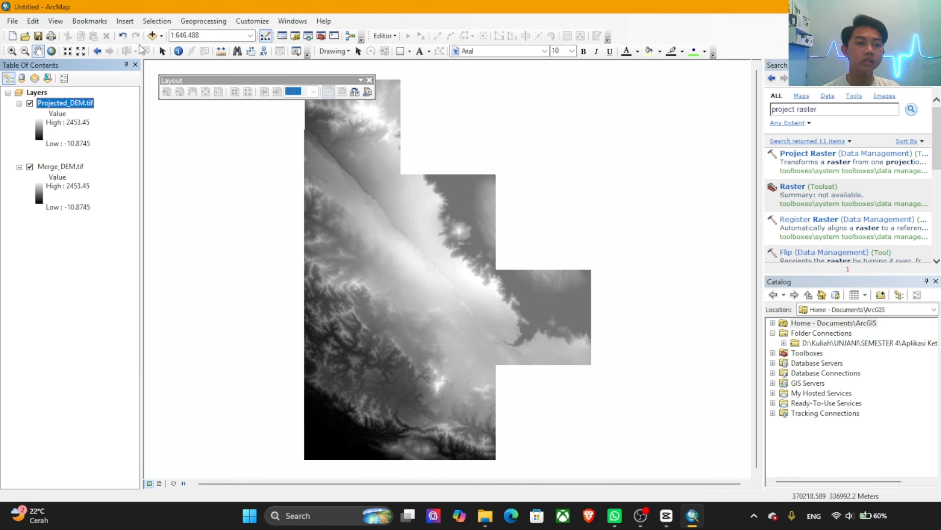
Step: Add the Imagery basemap to the map
left_click(161, 36)
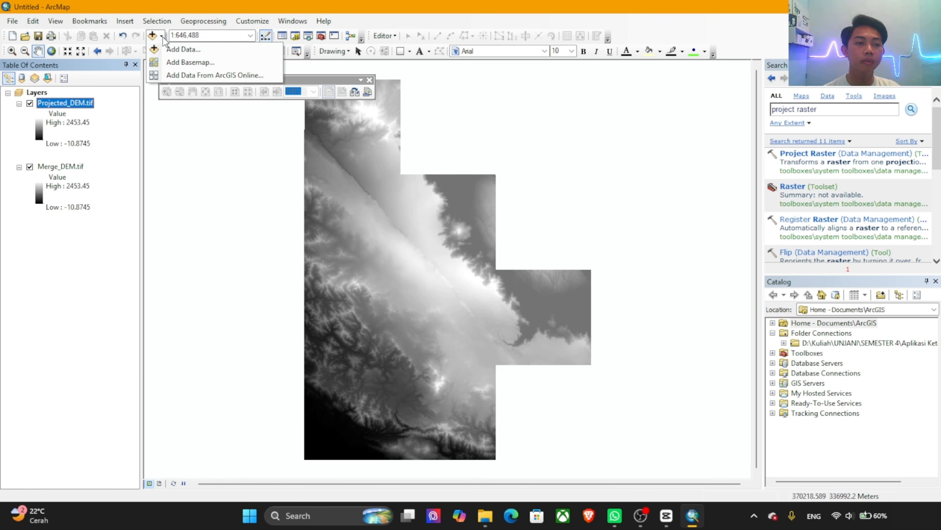
left_click(194, 63)
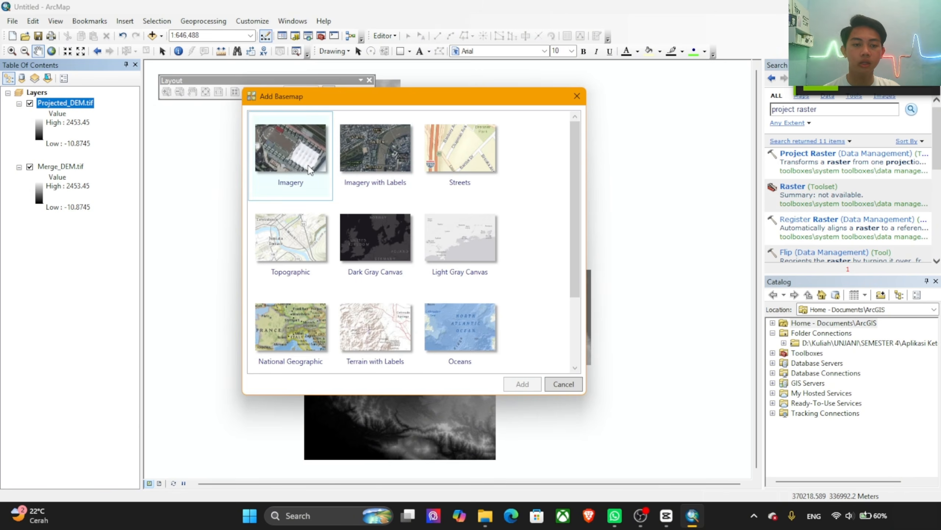
left_click(311, 170)
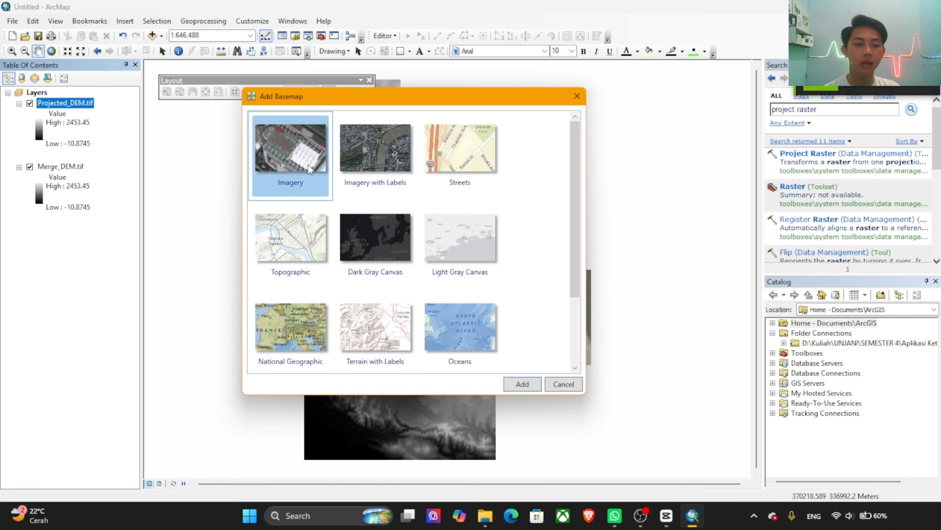
left_click(522, 383)
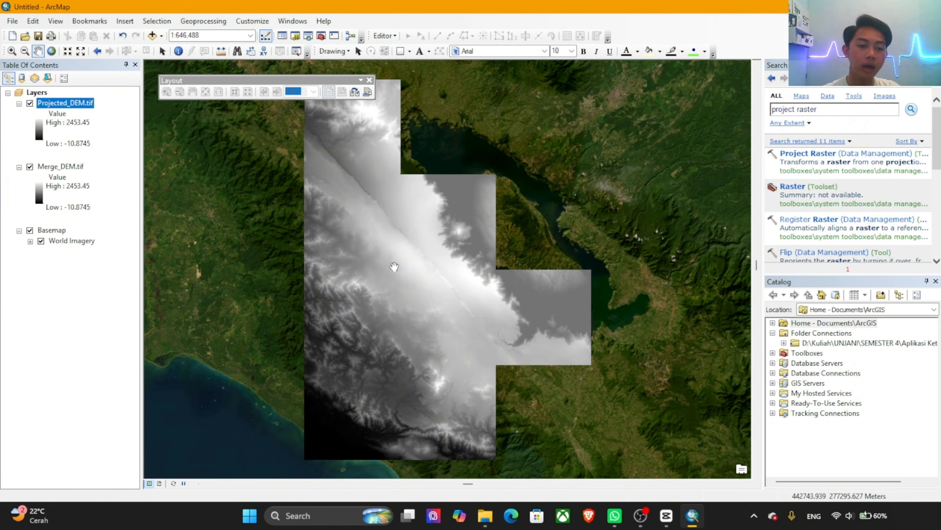
Step: Add the whole drawing 1.SITUASI SUNGAI SILAHAR FINAL.dwg from the Data Topografi Sitakkurak folder, and remove its group layer from the map
left_click(161, 35)
left_click(185, 49)
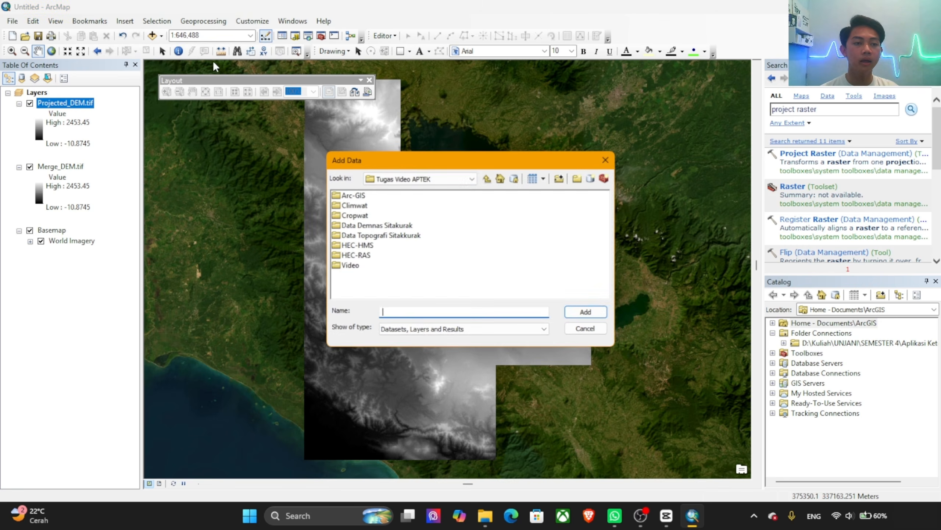
left_click(472, 180)
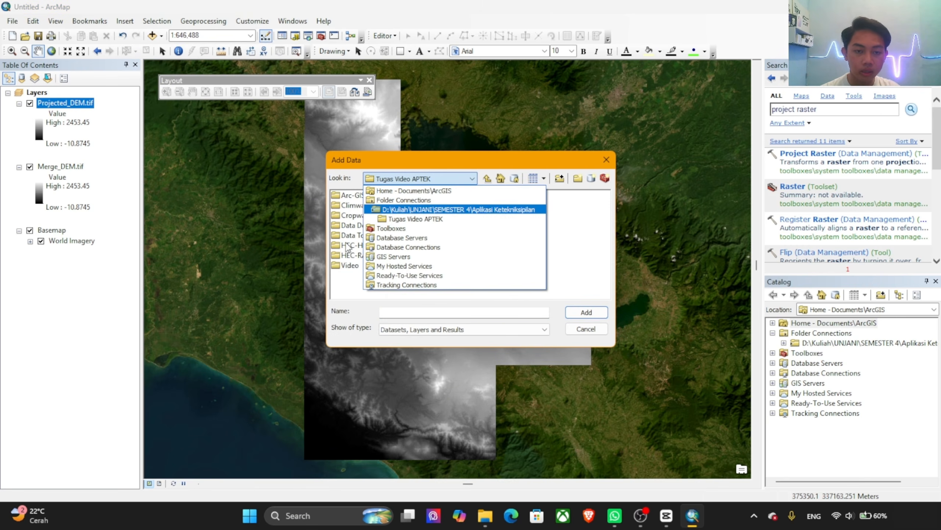
left_click(603, 260)
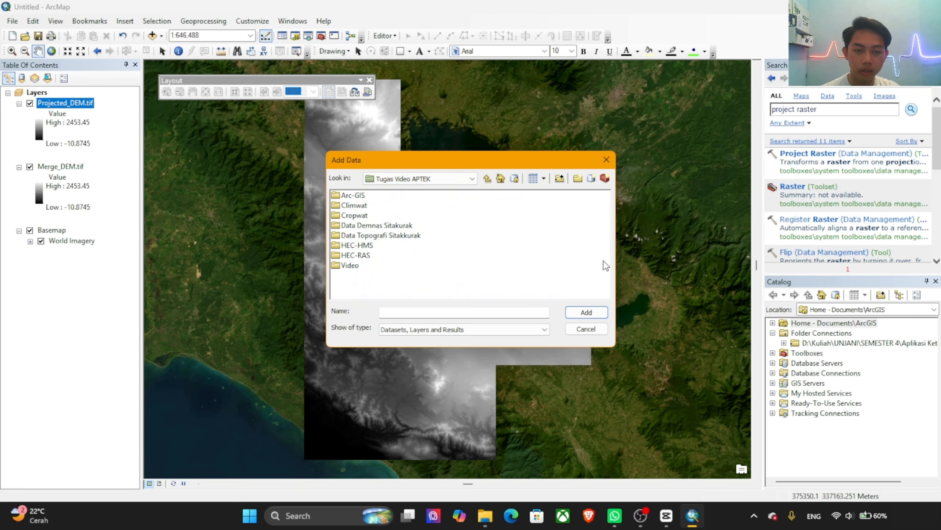
double_click(384, 237)
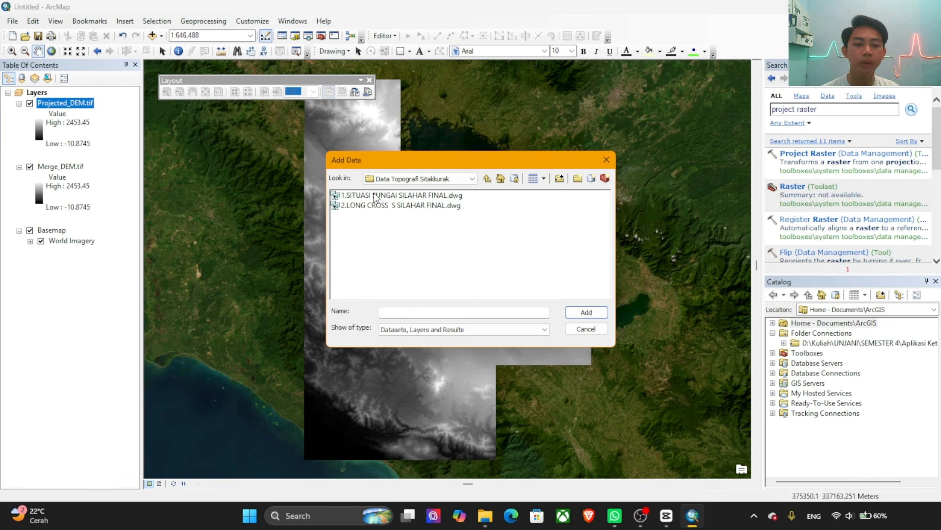
left_click(406, 197)
left_click(587, 312)
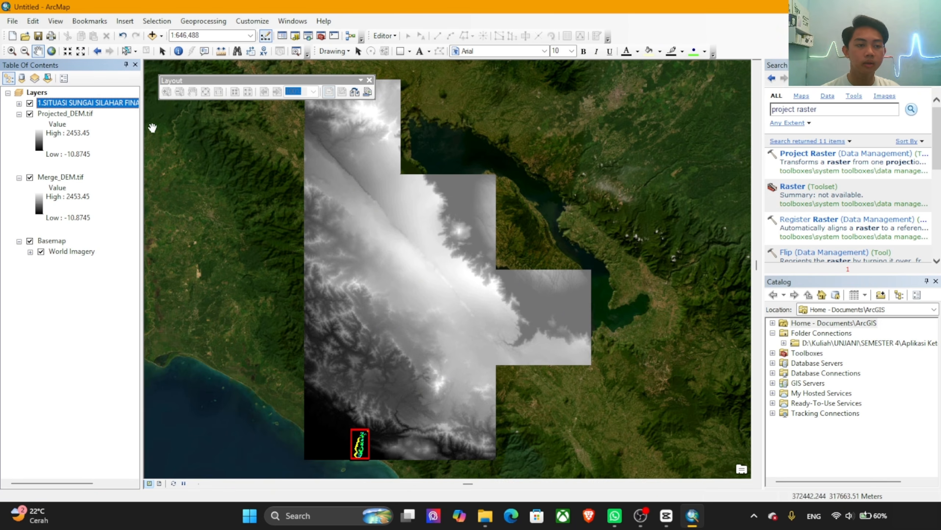
right_click(77, 105)
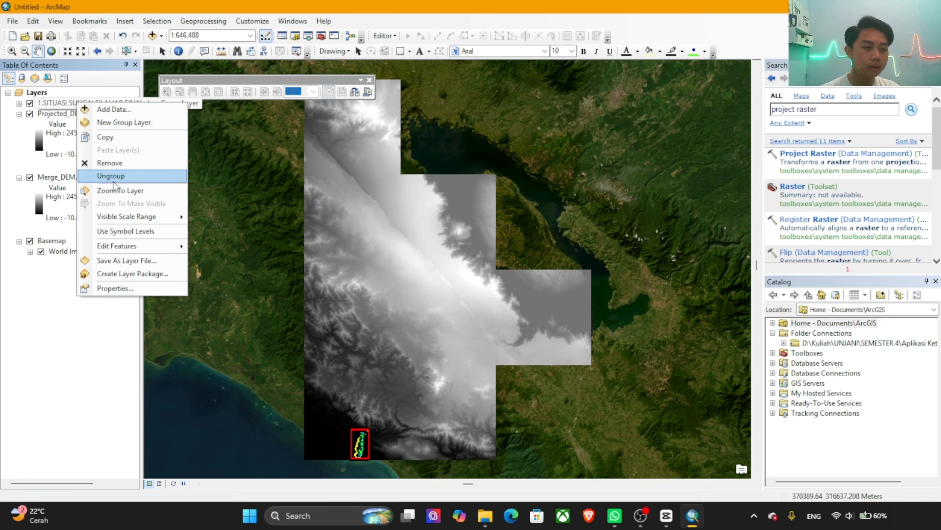
left_click(115, 164)
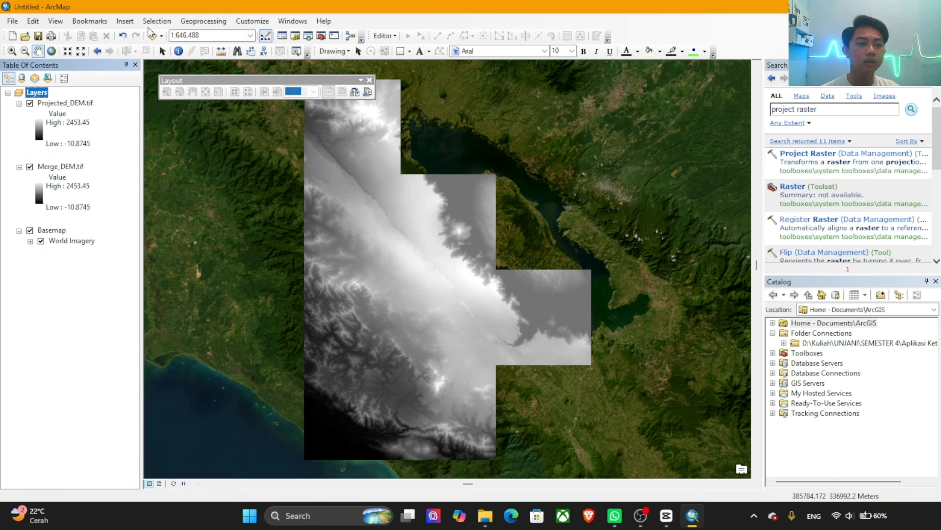
Step: Add the Annotation and Polyline feature classes of 1.SITUASI SUNGAI SILAHAR FINAL.dwg from the Data Topografi Sitakkurak folder to the map
left_click(161, 35)
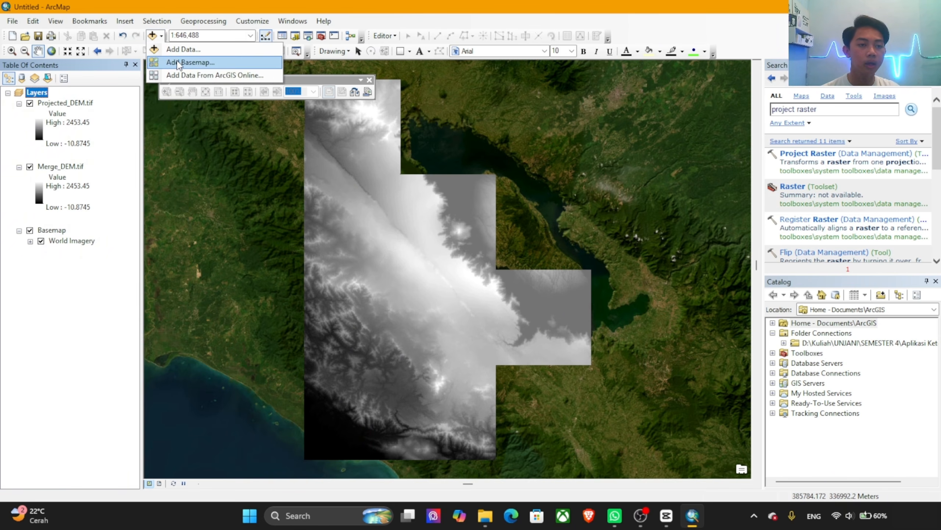
left_click(187, 49)
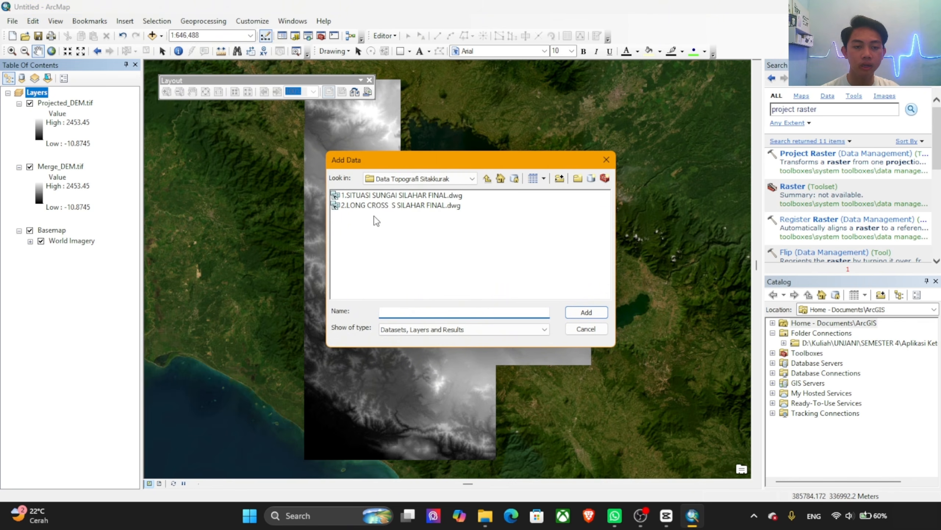
left_click(486, 180)
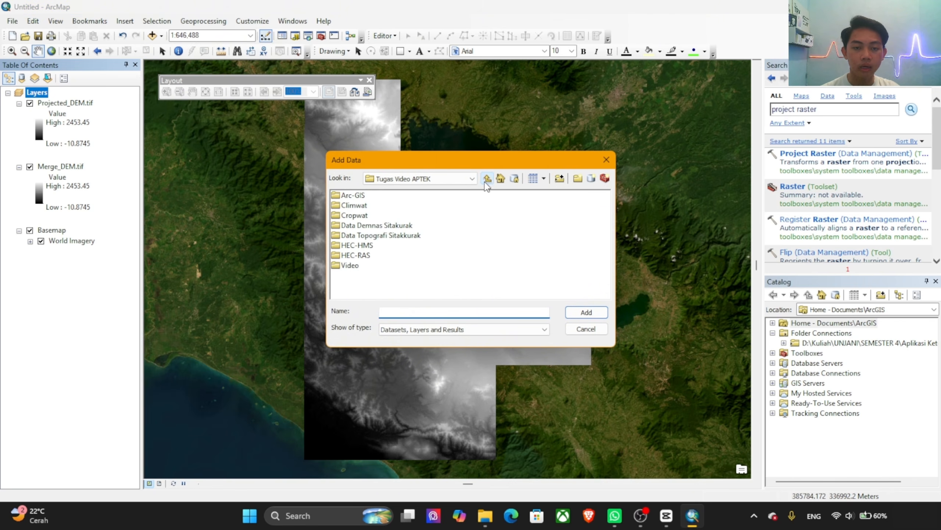
double_click(385, 237)
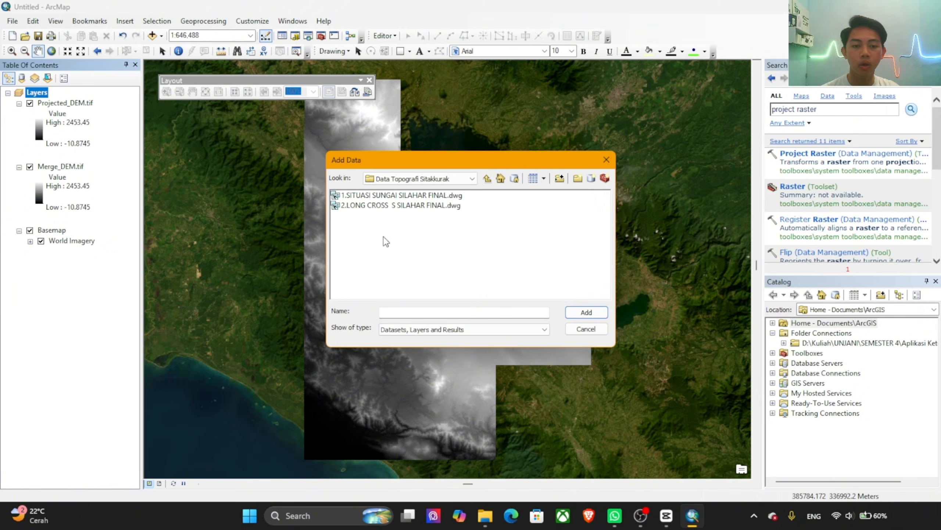
double_click(393, 197)
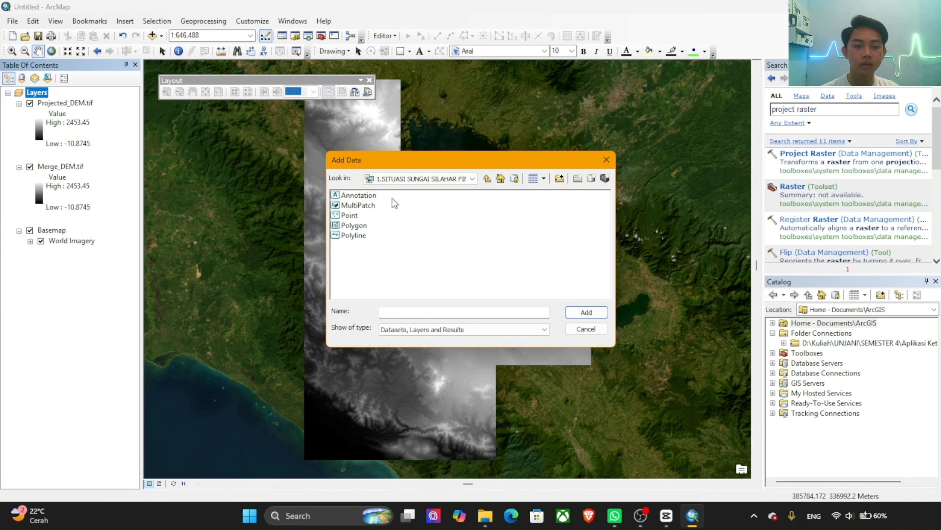
left_click(364, 197)
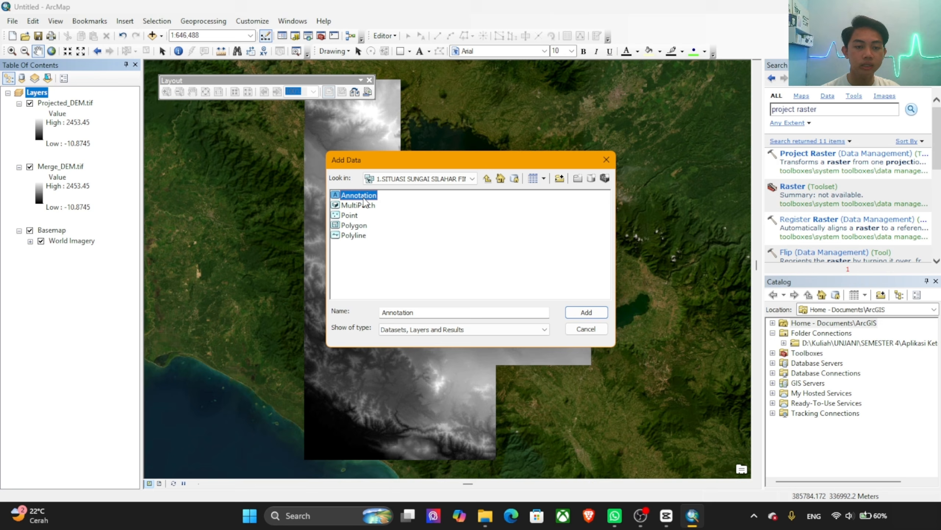
left_click(356, 236, "ctrl")
left_click(590, 312)
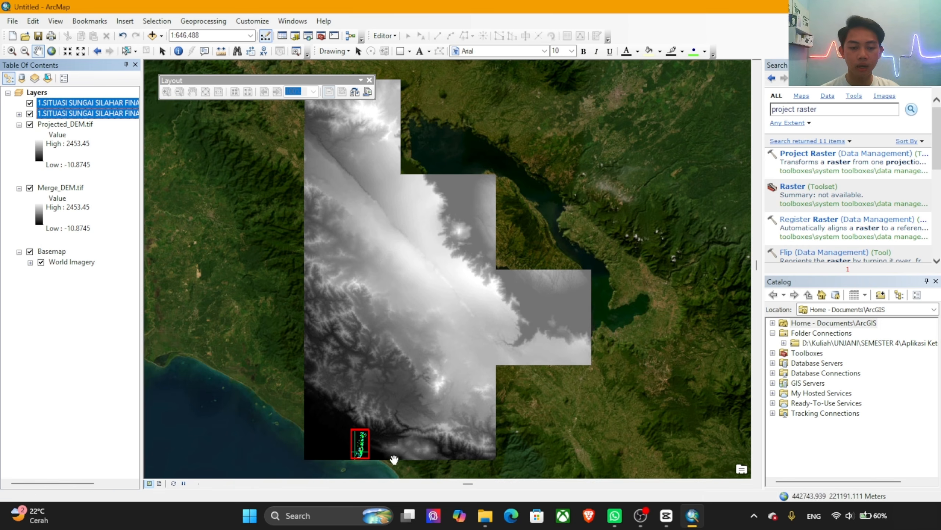
Step: Check where the river drawing lies on the DEM, and turn off the Basemap layer
scroll(351, 462, "down", 2)
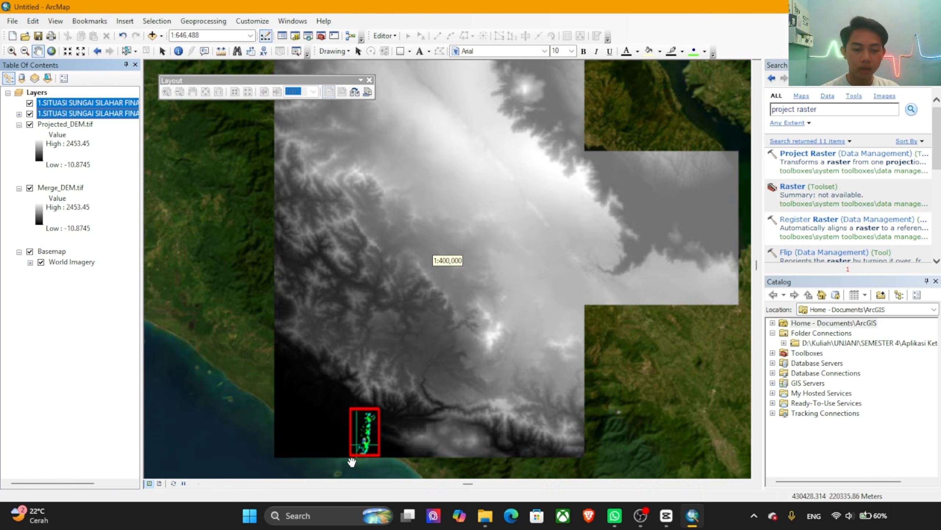
scroll(358, 448, "down", 2)
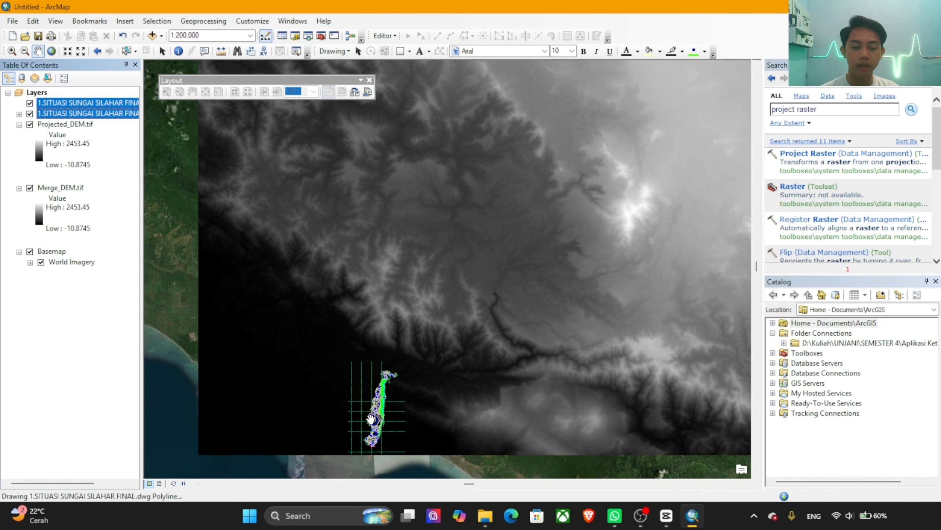
left_click_drag(391, 412, 424, 390)
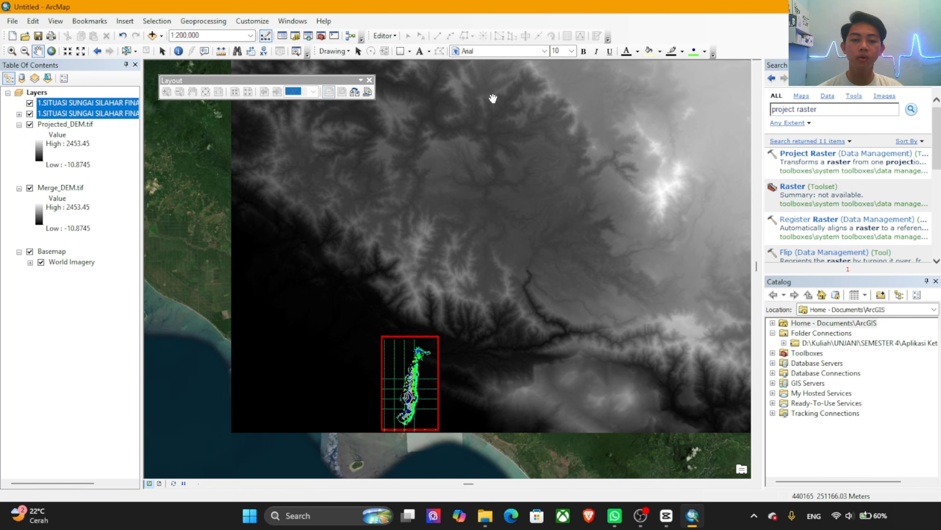
scroll(444, 252, "up", 2)
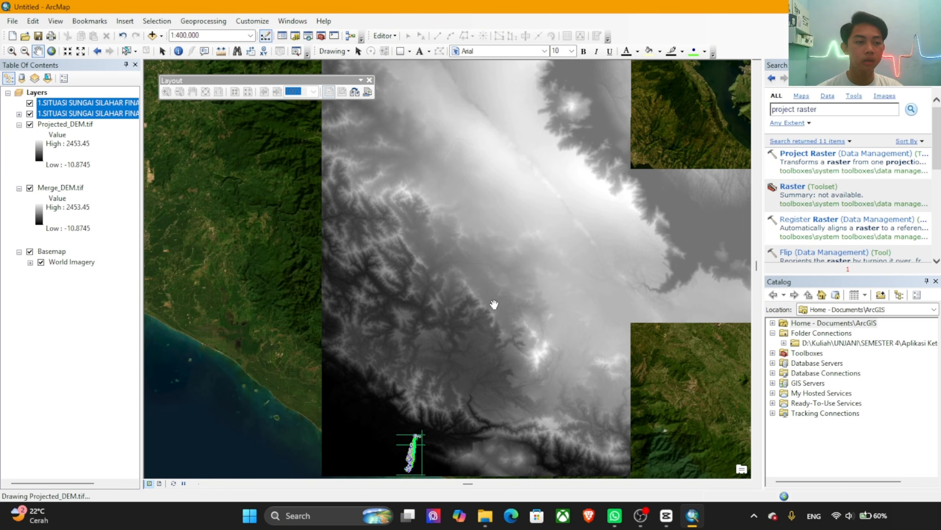
scroll(495, 304, "up", 2)
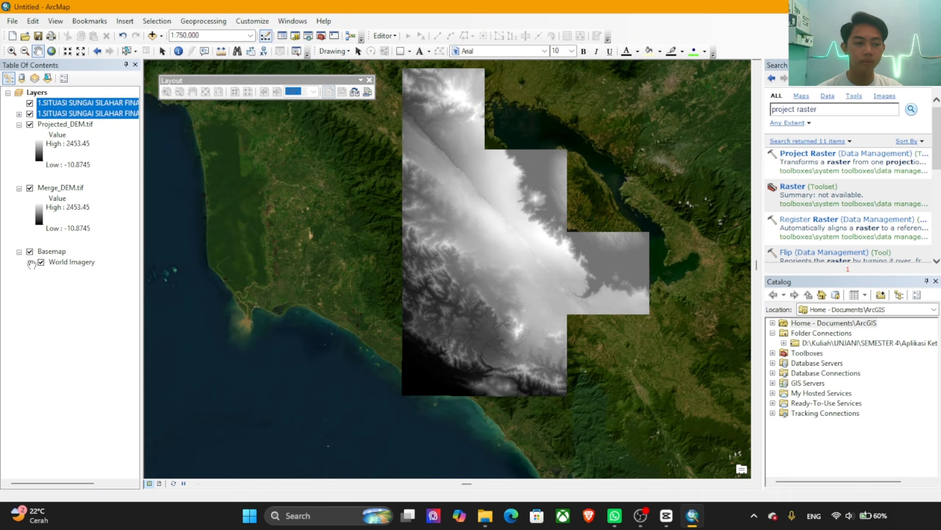
left_click(30, 251)
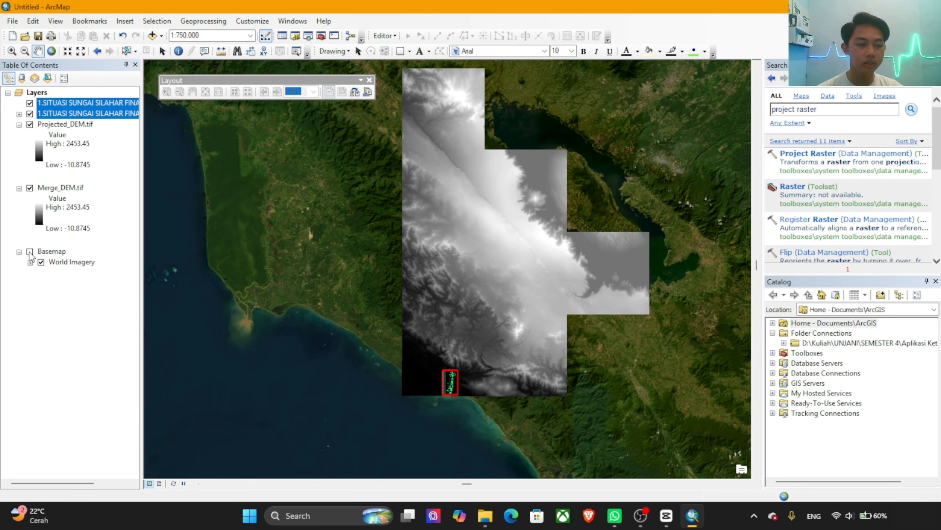
scroll(567, 219, "down", 1)
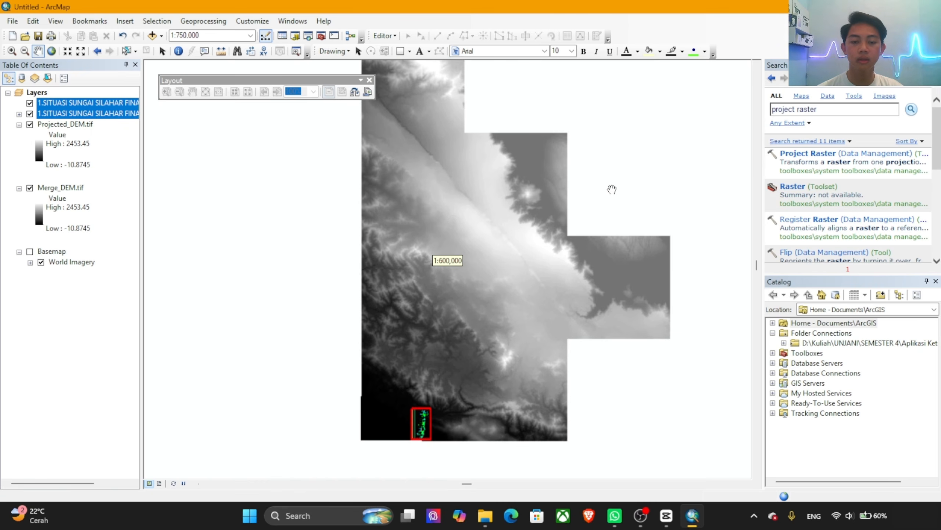
left_click_drag(606, 170, 582, 205)
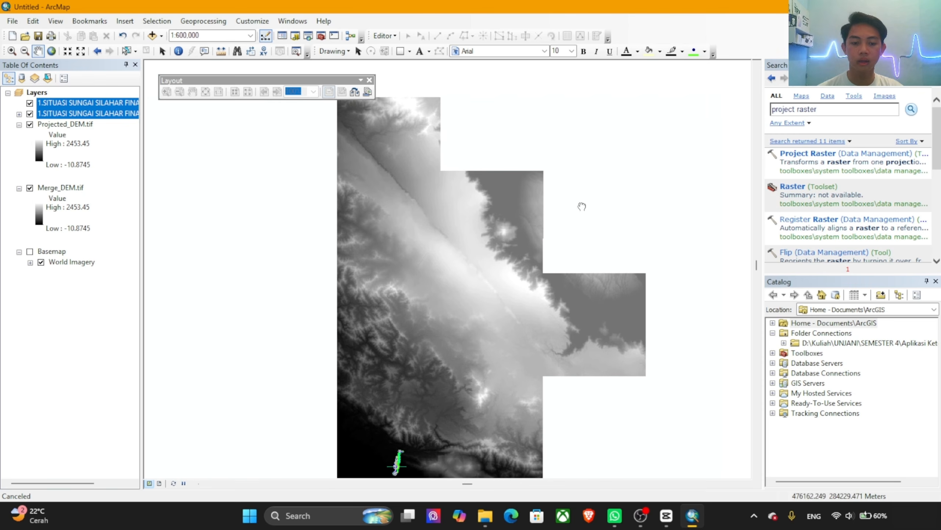
Step: Search the geoprocessing tools for "resample" and open the Resample tool
left_click_drag(821, 110, 768, 112)
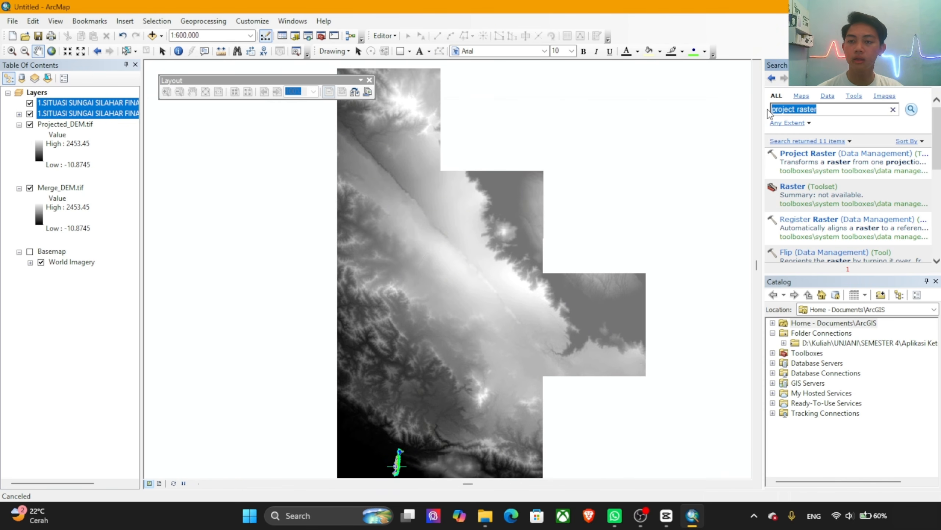
type("re")
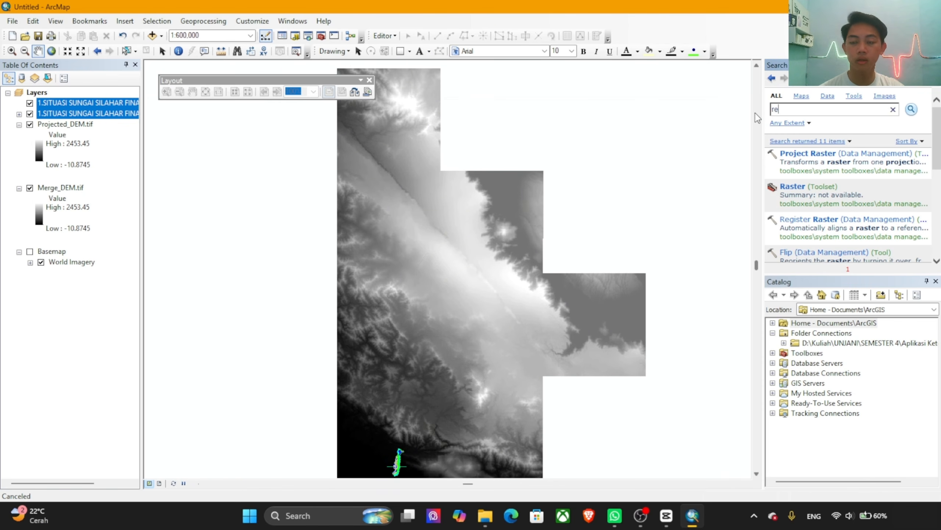
type("samp")
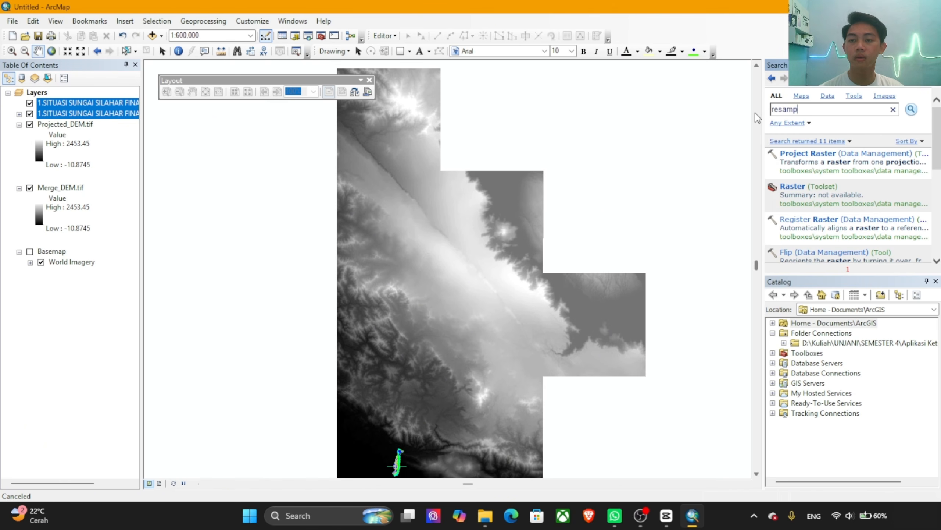
type("le")
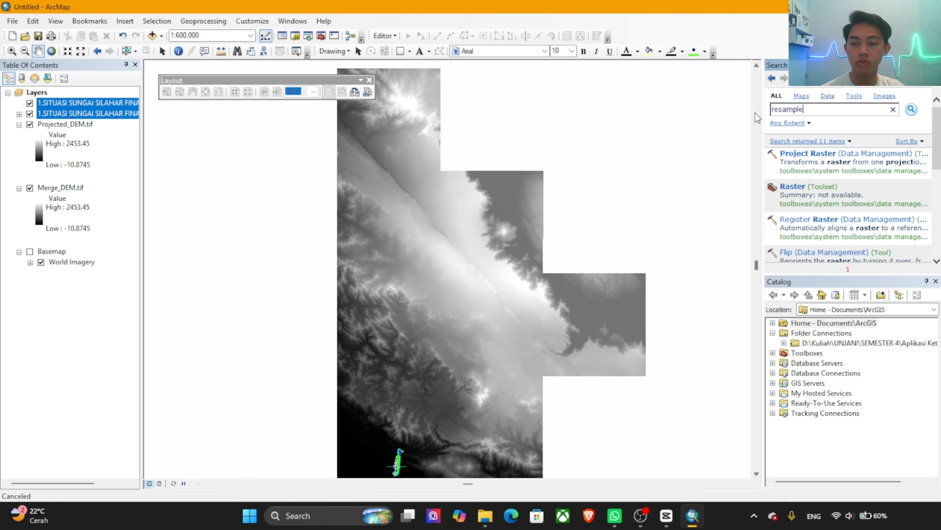
key("Return")
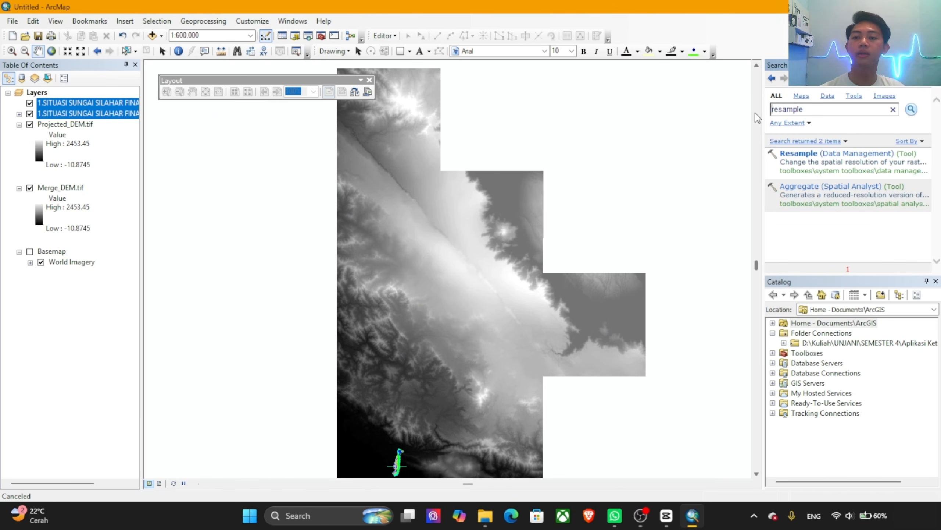
left_click(808, 160)
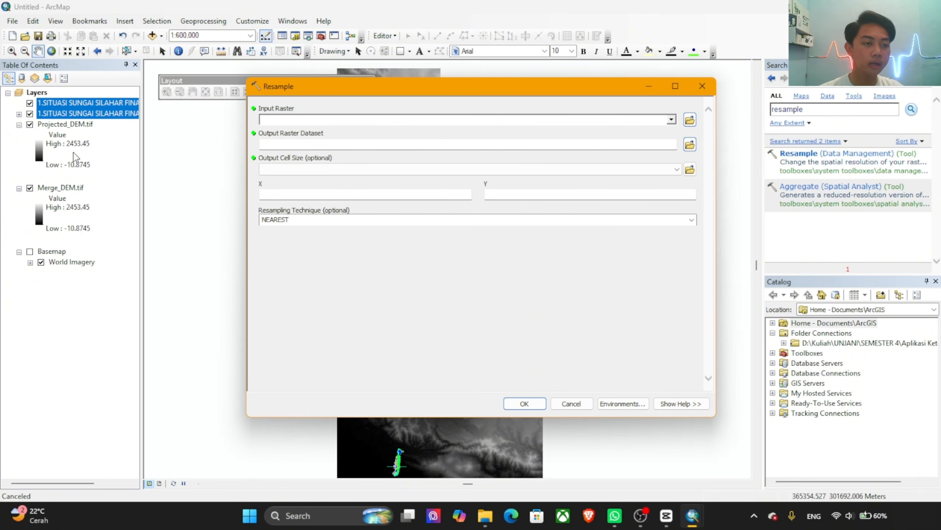
Step: Use Projected_DEM.tif as the input raster and set the output raster dataset to Resample in the Arc-GIS folder
left_click_drag(65, 124, 325, 119)
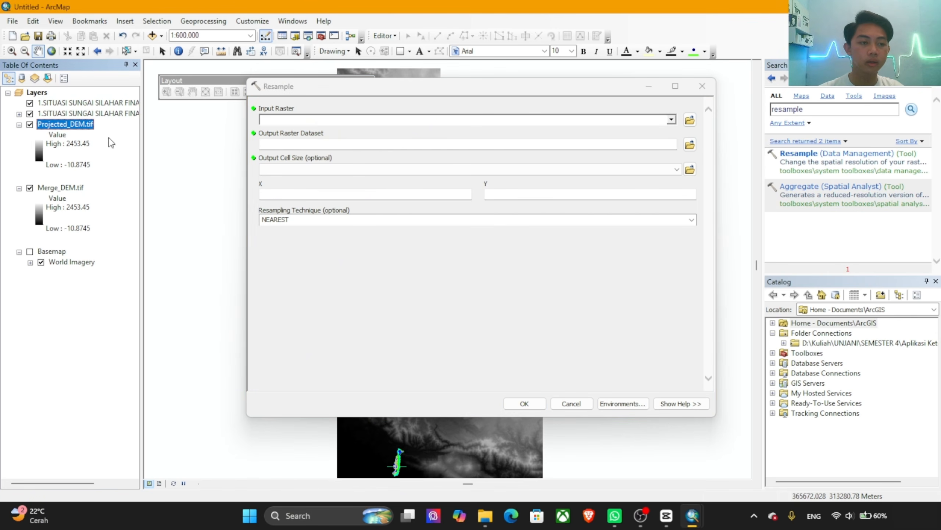
left_click_drag(79, 126, 279, 118)
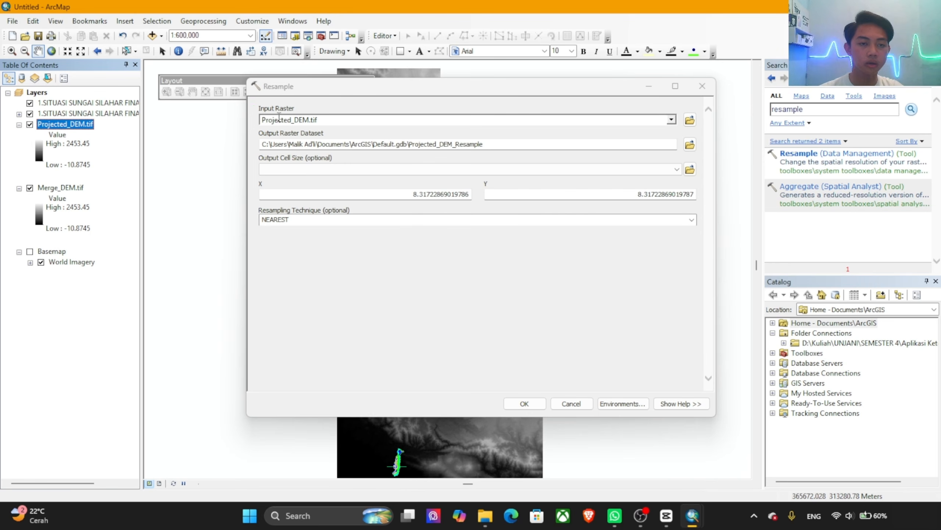
left_click(690, 145)
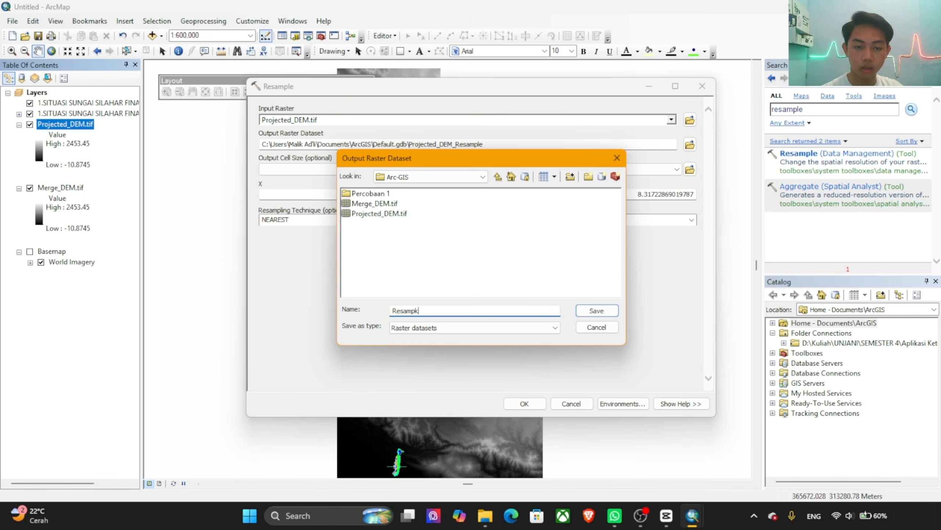
type("Resample")
key("Return")
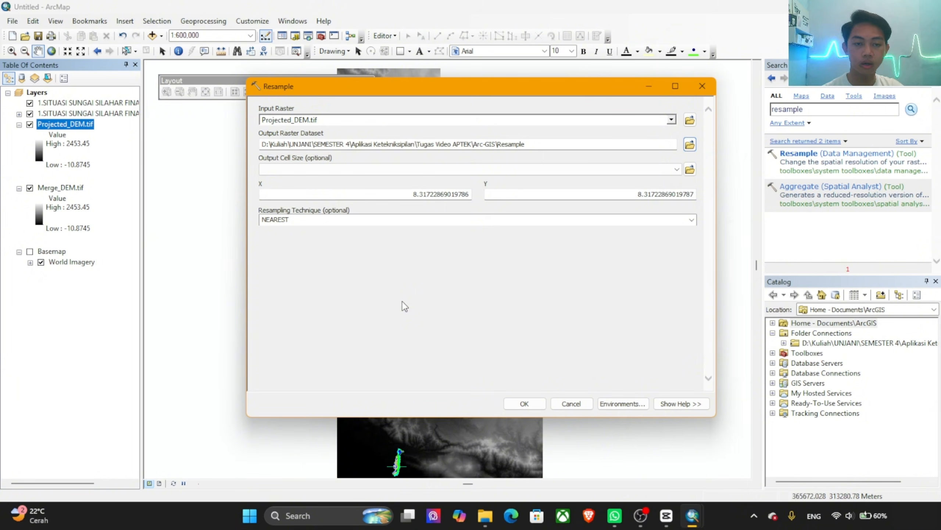
Step: Run Resample with the output saved as Resample_DEM.tif in the Arc-GIS folder, and turn off the Merge_DEM.tif and Projected_DEM.tif layers
left_click(690, 144)
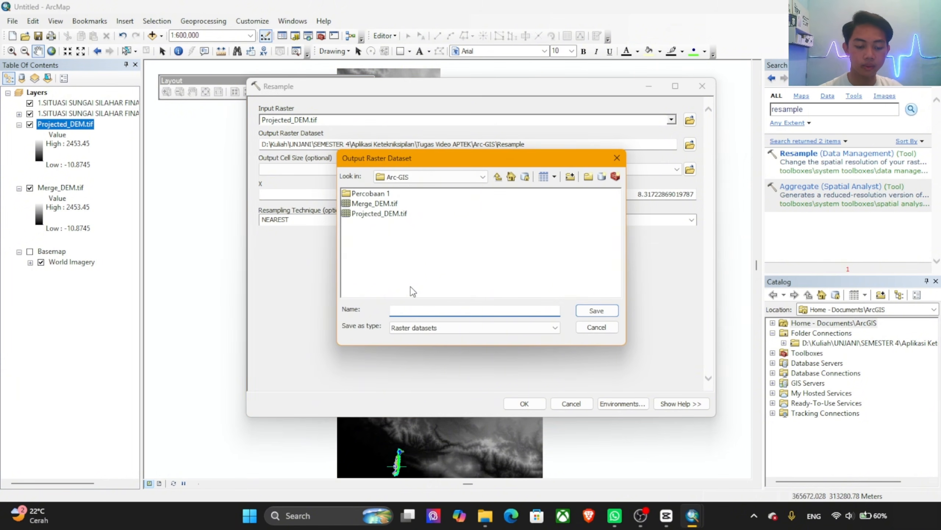
type("Resample_DEM")
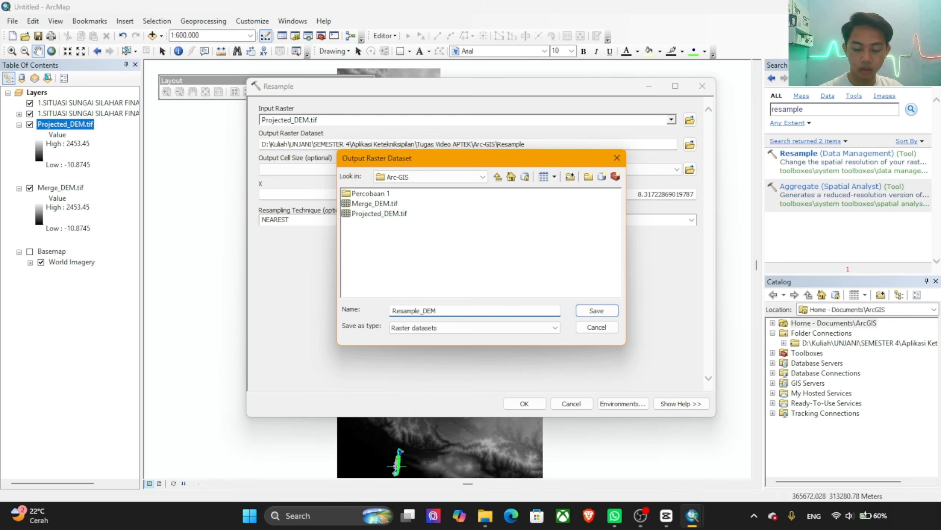
type(".tif")
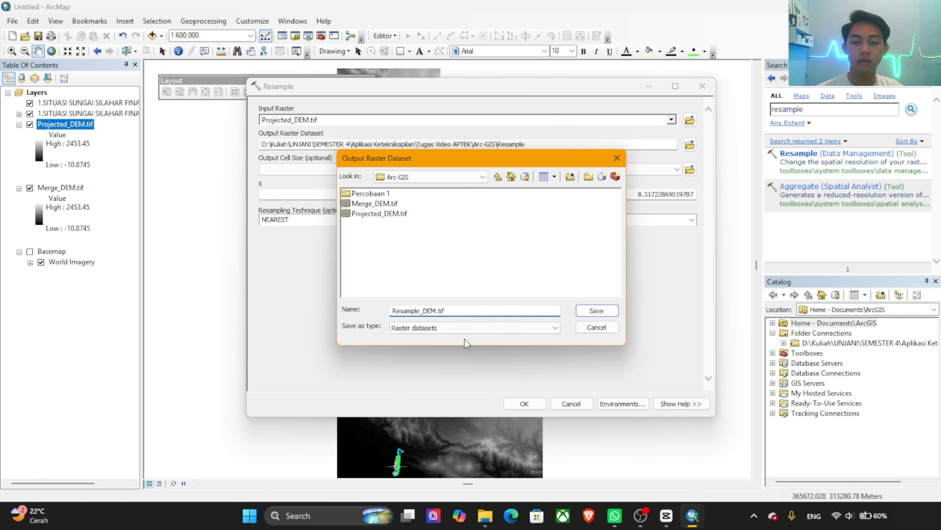
left_click(597, 310)
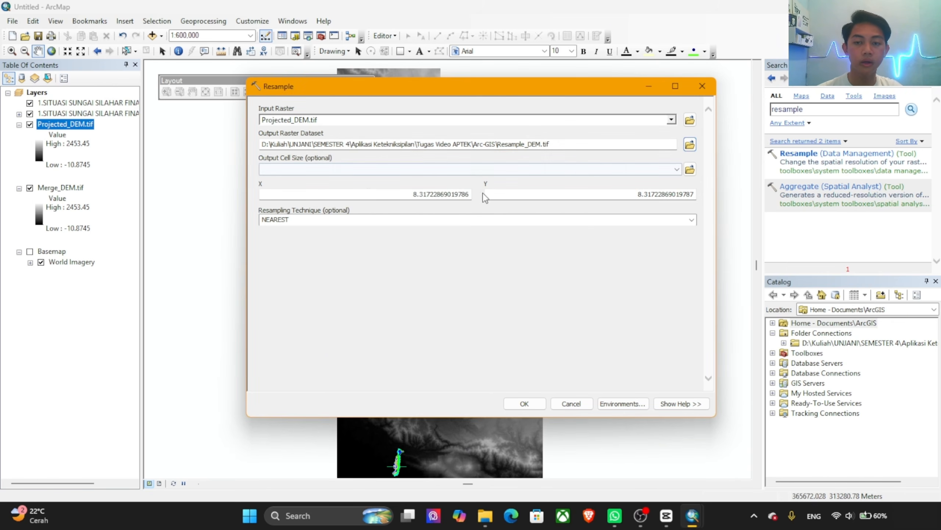
left_click_drag(407, 193, 514, 194)
left_click(530, 402)
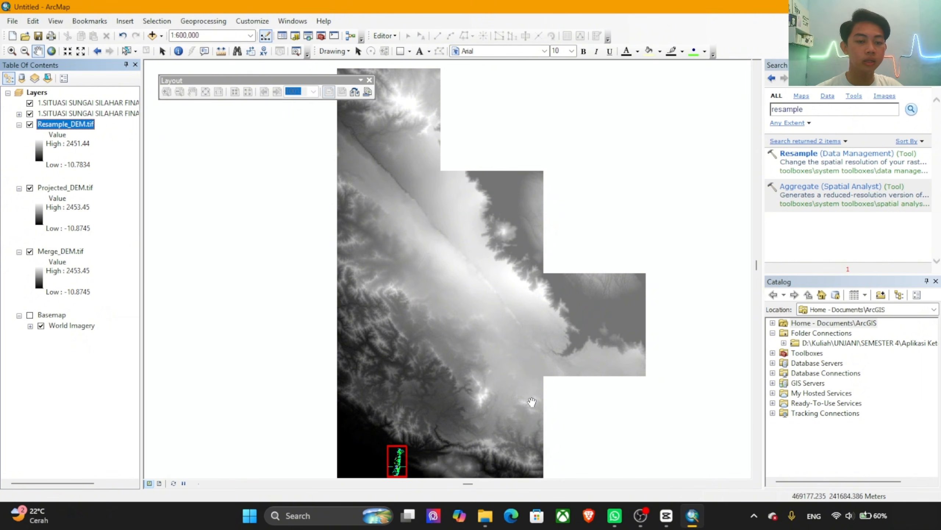
left_click(30, 252)
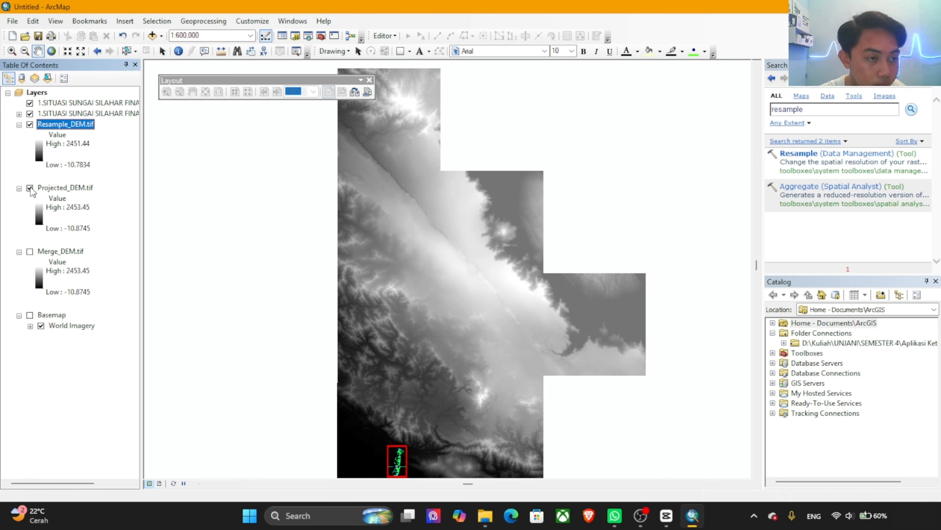
left_click(30, 188)
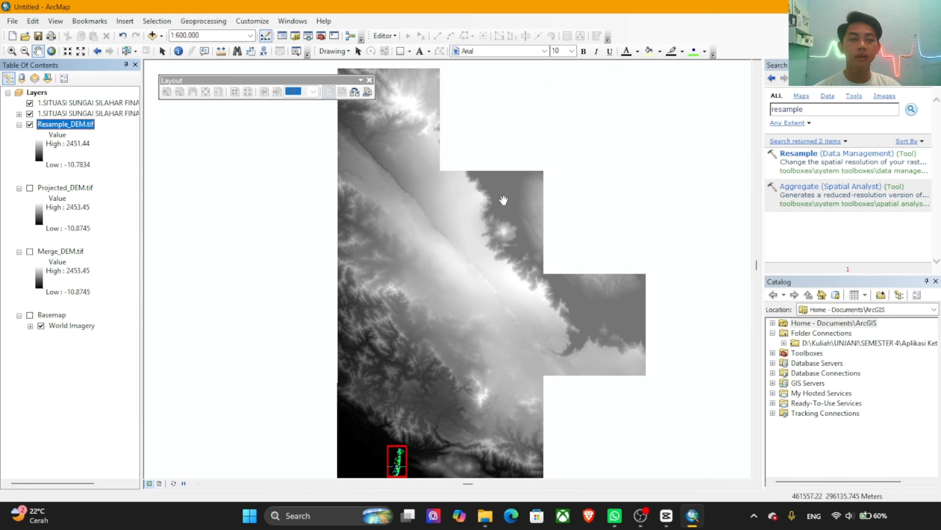
Step: Open the geoprocessing environment settings and expand the Parallel Processing section
left_click(202, 23)
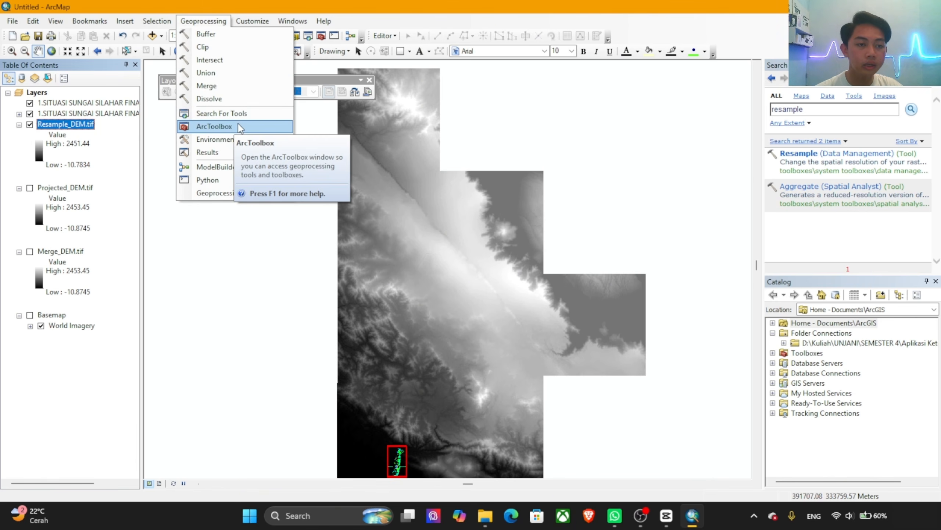
left_click(229, 146)
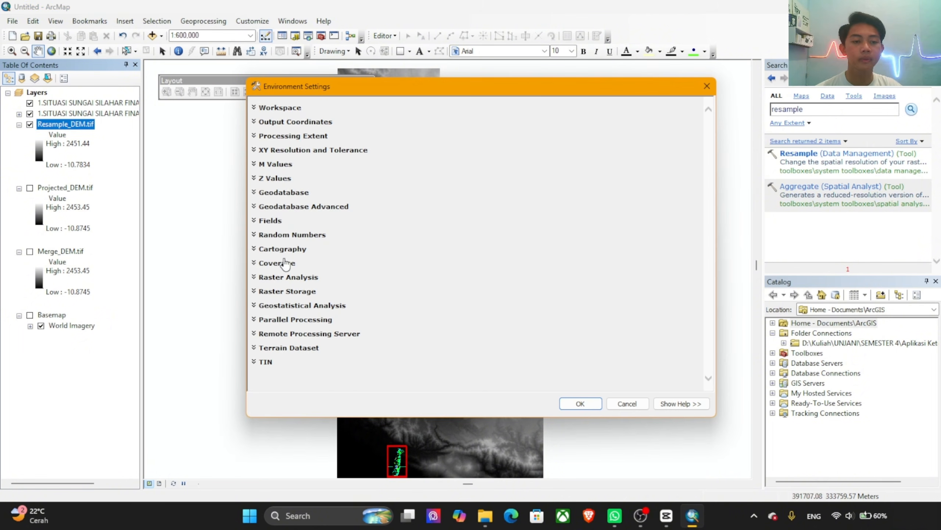
left_click(265, 321)
left_click(271, 339)
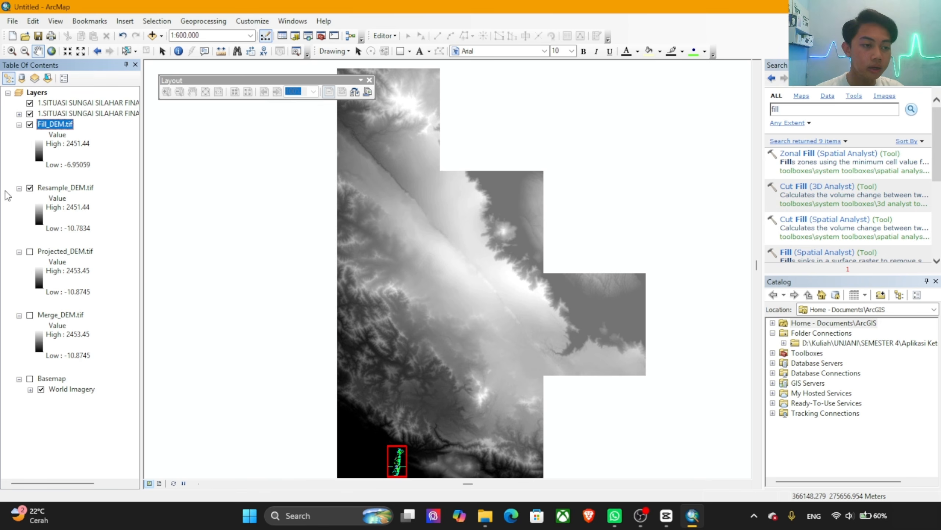
Step: Collapse the legends of the Projected_DEM.tif, Resample_DEM.tif and Merge_DEM.tif layers
left_click(18, 252)
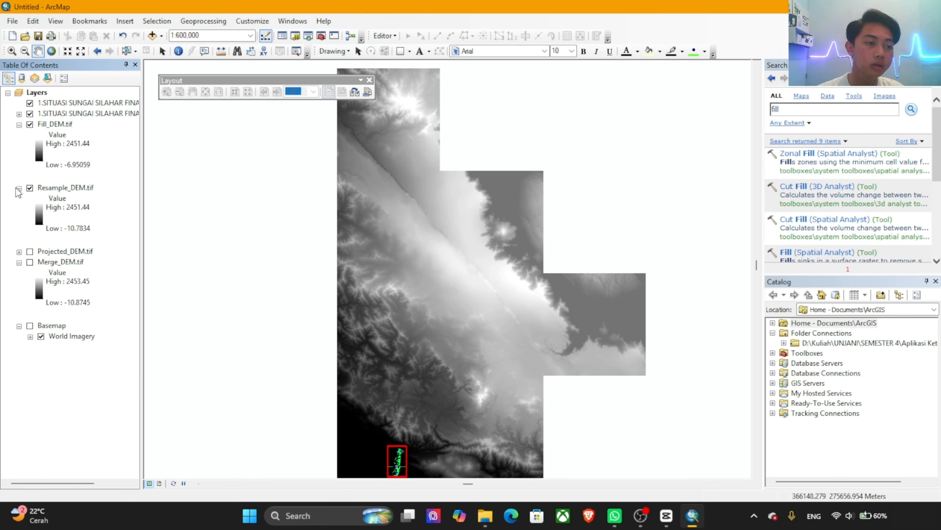
left_click(19, 188)
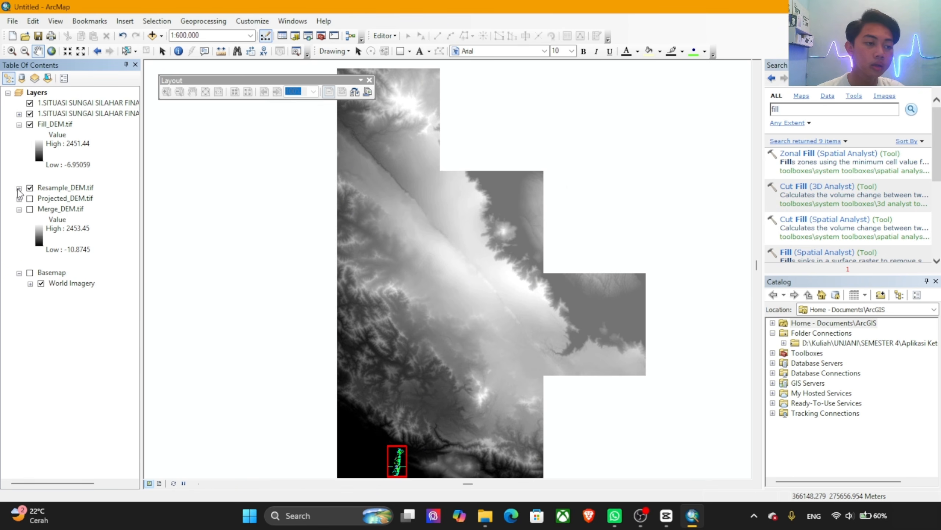
left_click(18, 210)
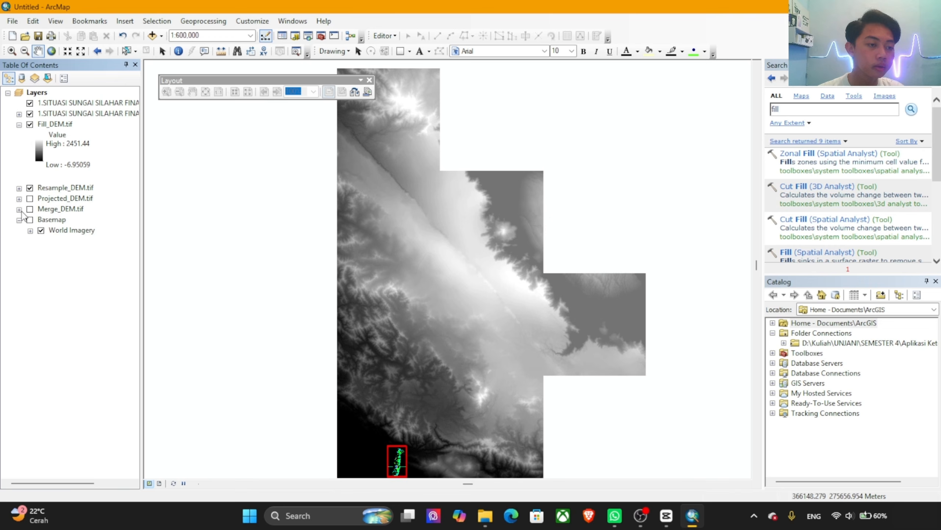
Step: Search the geoprocessing tools for "flow direction" and open the Flow Direction (Spatial Analyst) tool
left_click(797, 111)
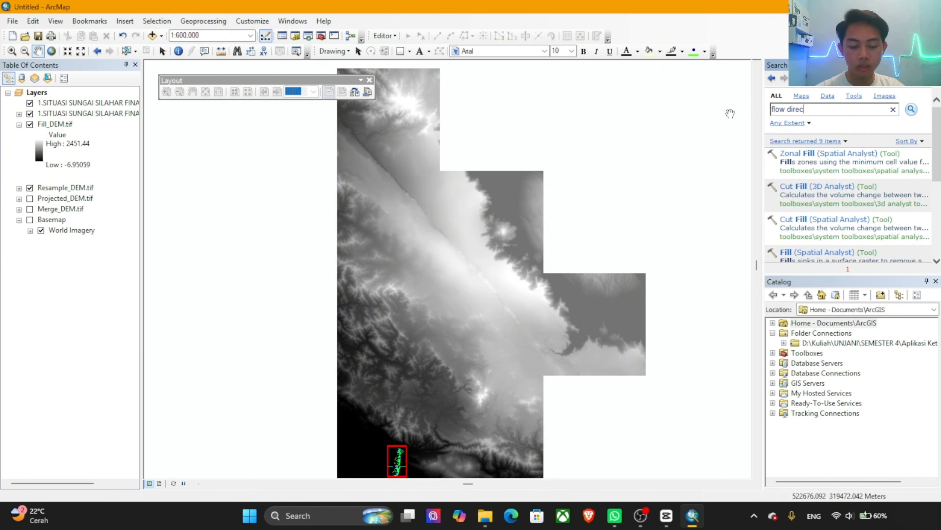
key("Return")
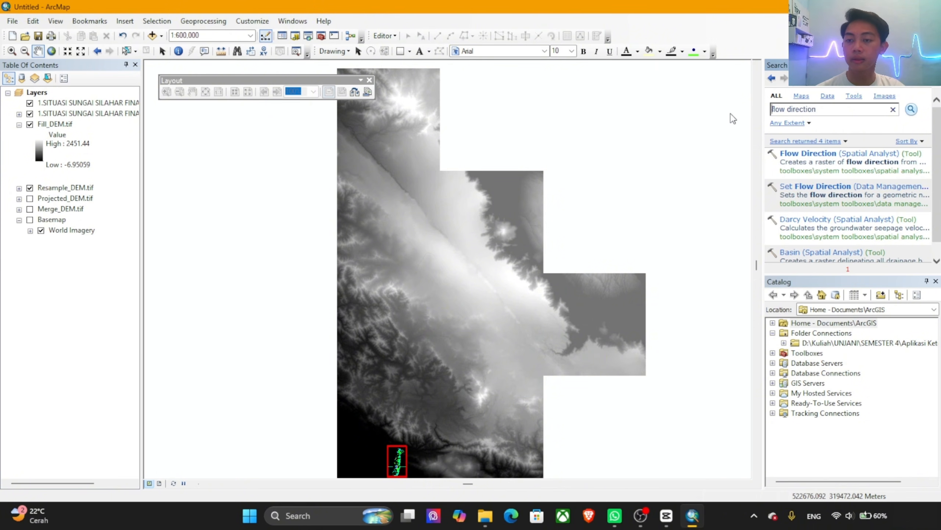
left_click(827, 153)
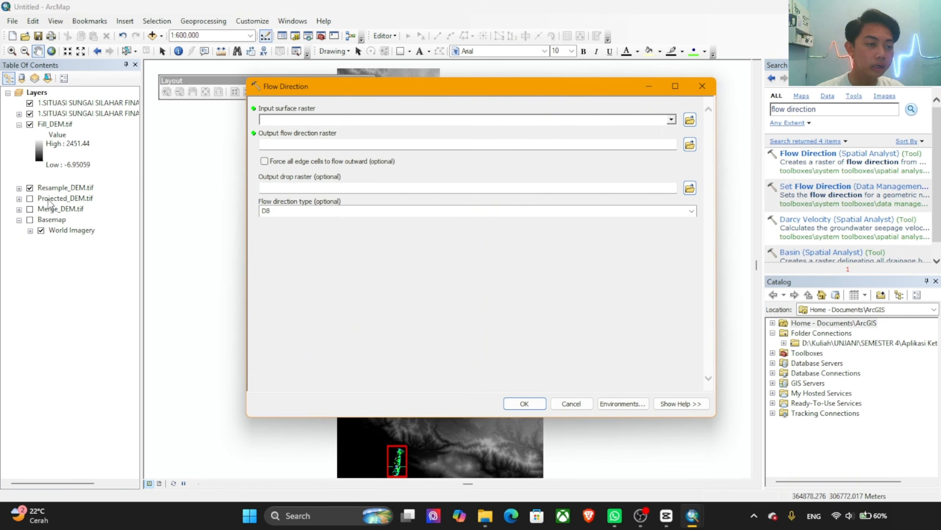
Step: Run Flow Direction with Fill_DEM.tif as the input surface raster and Flow_Direction.tif in the Arc-GIS folder as the output
left_click_drag(52, 126, 370, 122)
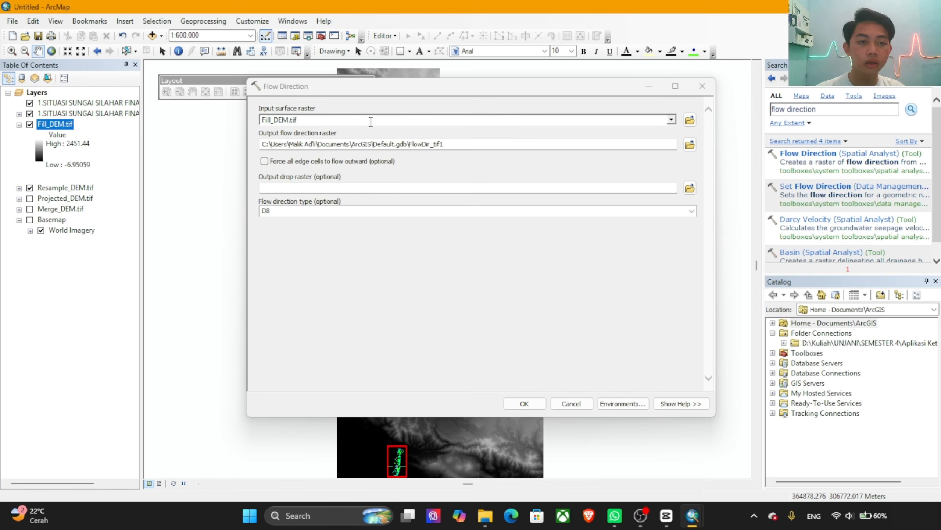
left_click(690, 144)
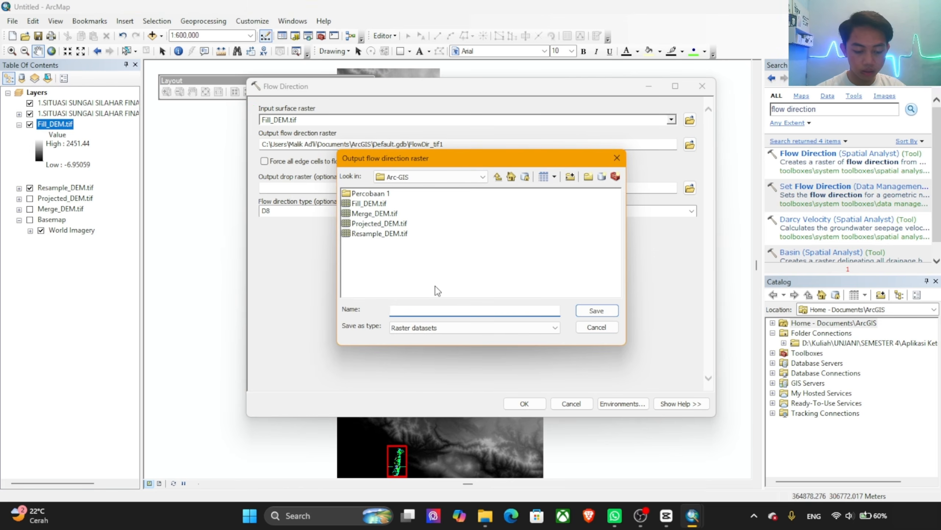
type("Flow_Direction.tif")
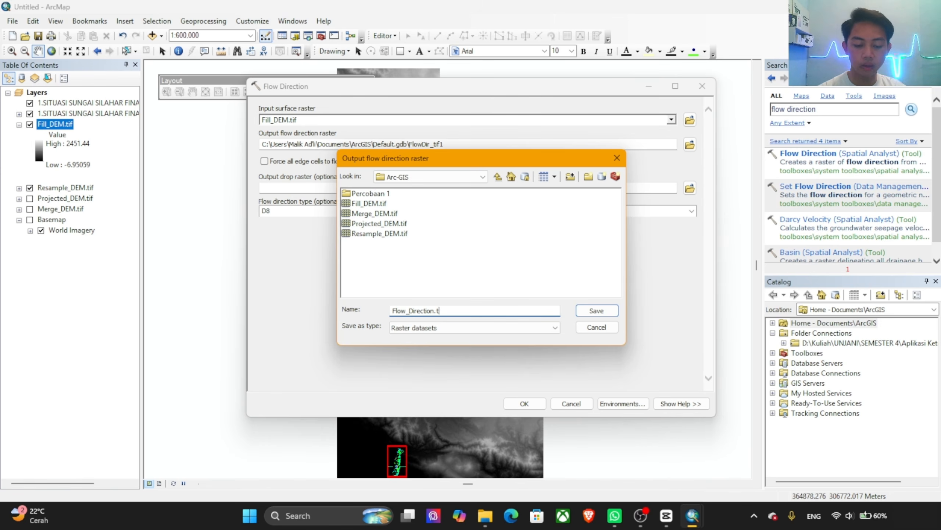
left_click(596, 310)
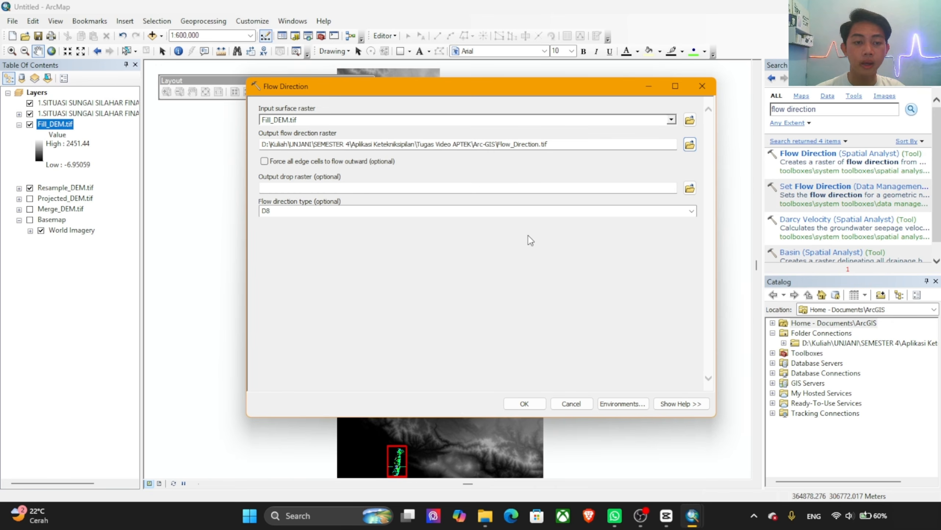
left_click(526, 403)
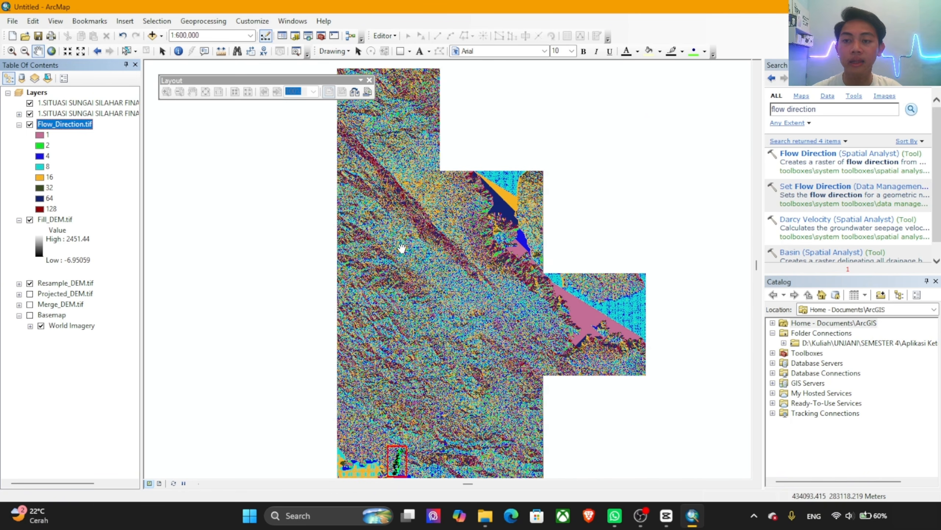
Step: Search the geoprocessing tools for "flow accumulation" and open the Flow Accumulation (Spatial Analyst) tool
left_click(816, 108)
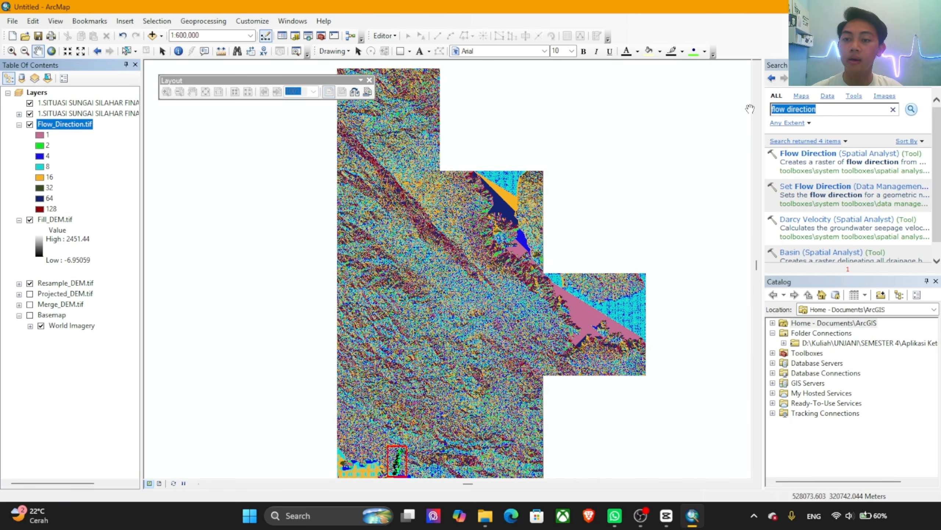
type("flow ")
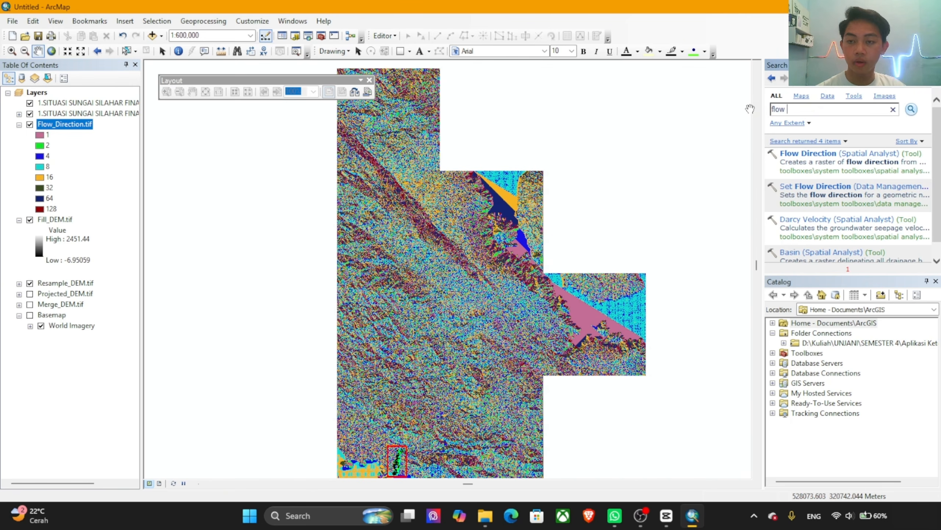
type("ac")
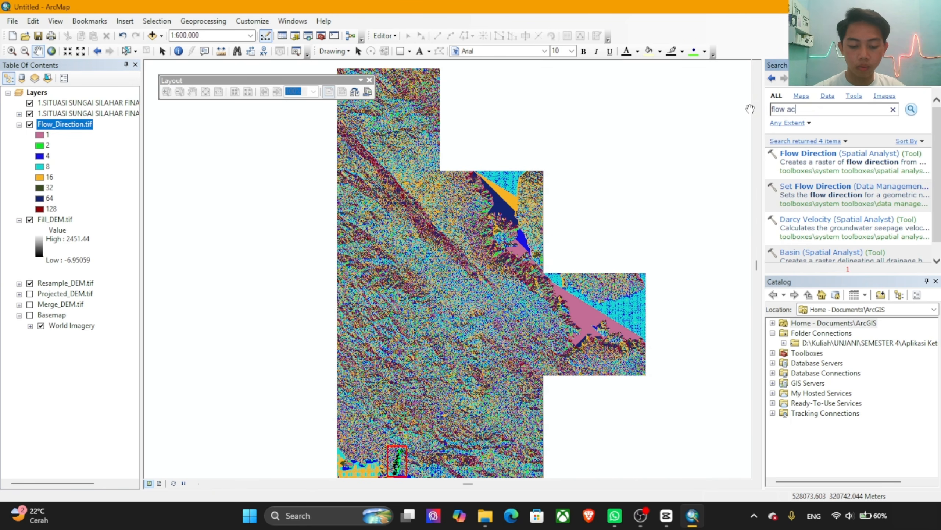
type("cumulation")
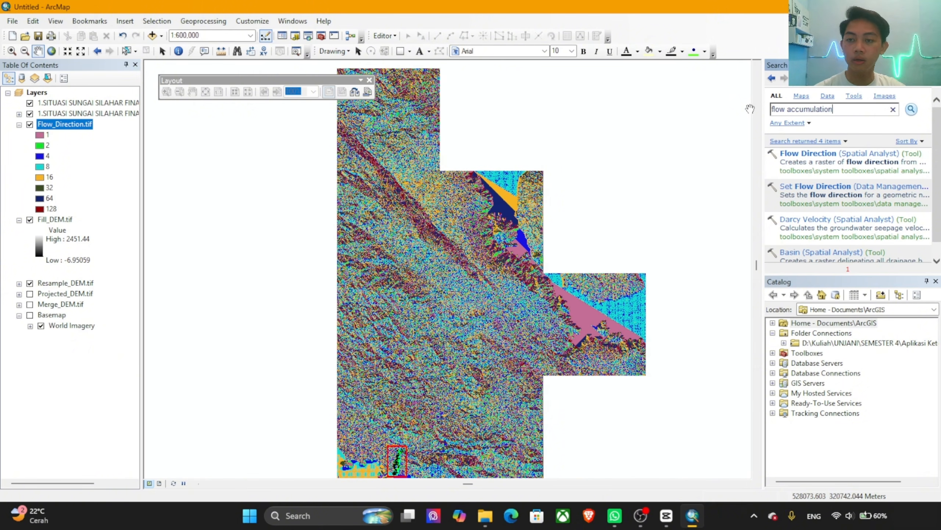
key("Return")
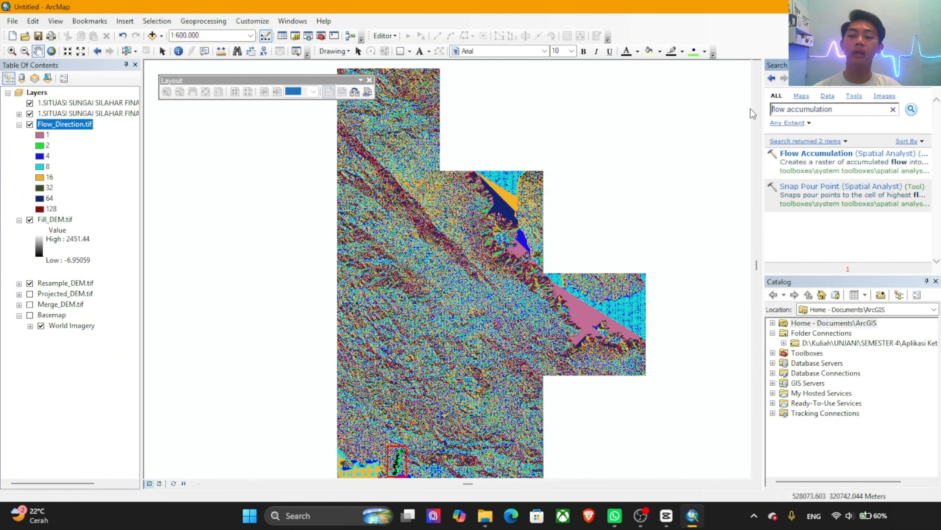
left_click(822, 156)
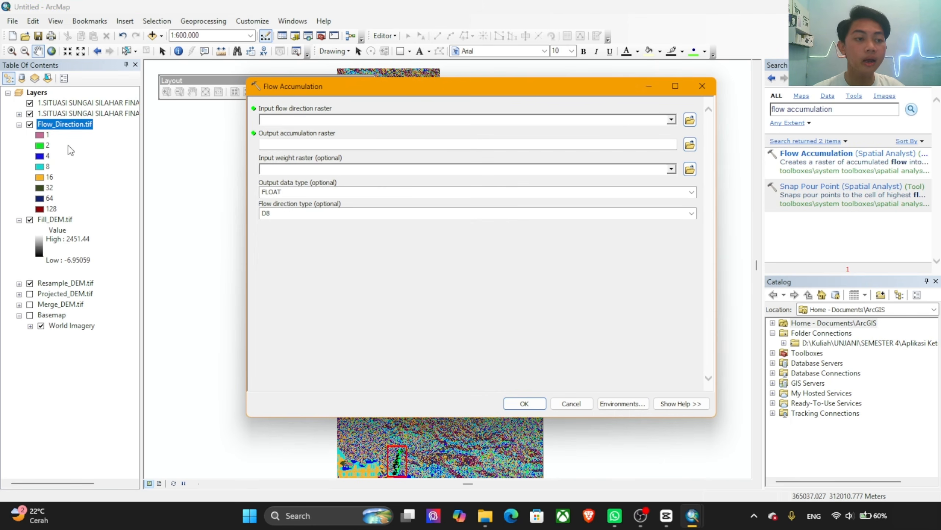
Step: Run Flow Accumulation with Flow_Direction.tif as the input and Flow_Accumulation.tif in the Arc-GIS folder as the output raster
left_click_drag(49, 123, 308, 120)
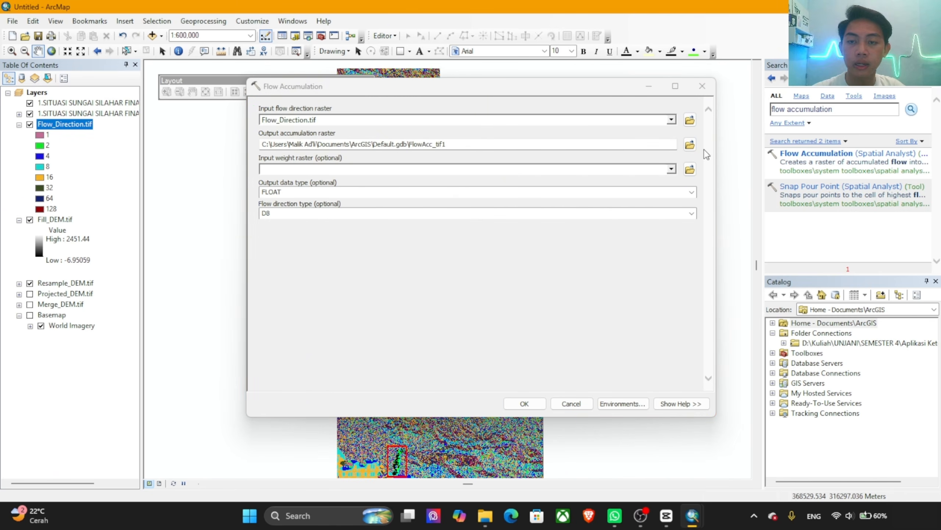
left_click(690, 145)
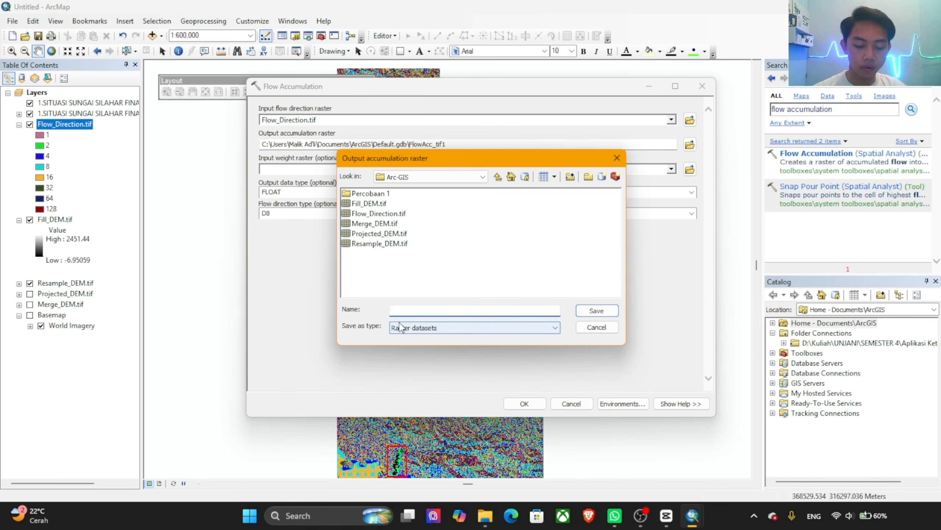
type("Flow_Accumulation.tif")
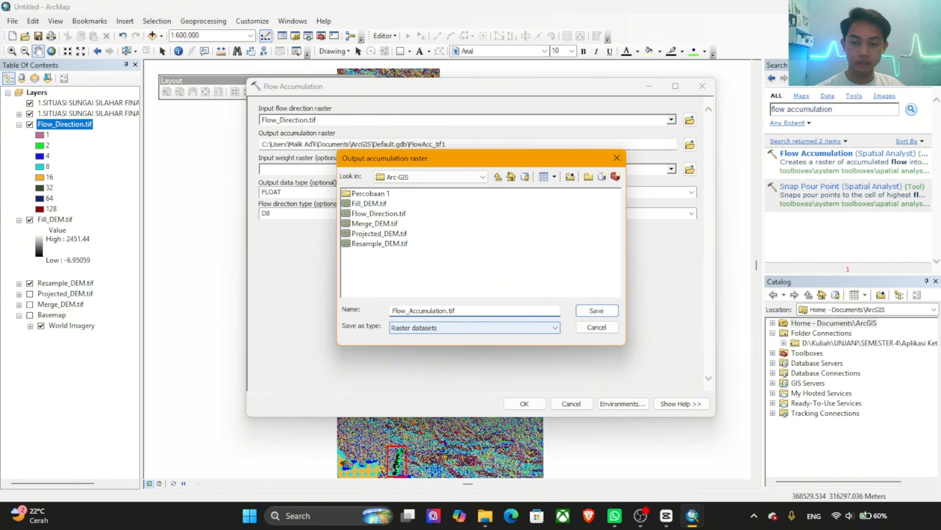
key("Return")
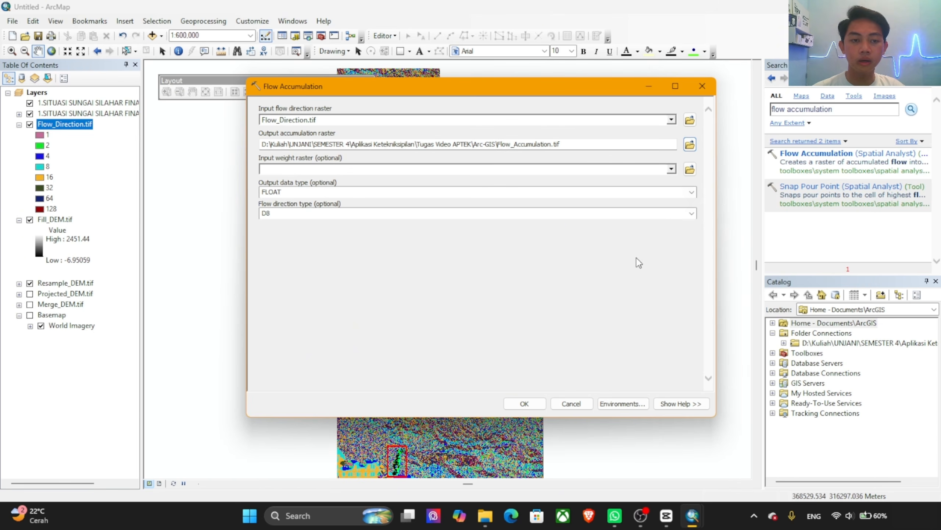
left_click(522, 403)
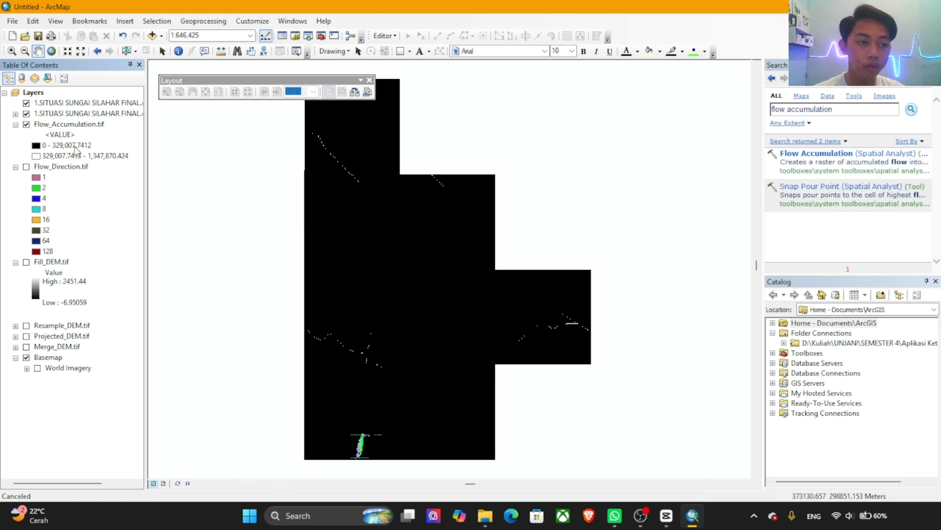
Step: Classify Flow_Accumulation.tif into 2 classes with a manual break value of 11,175.65796
double_click(66, 125)
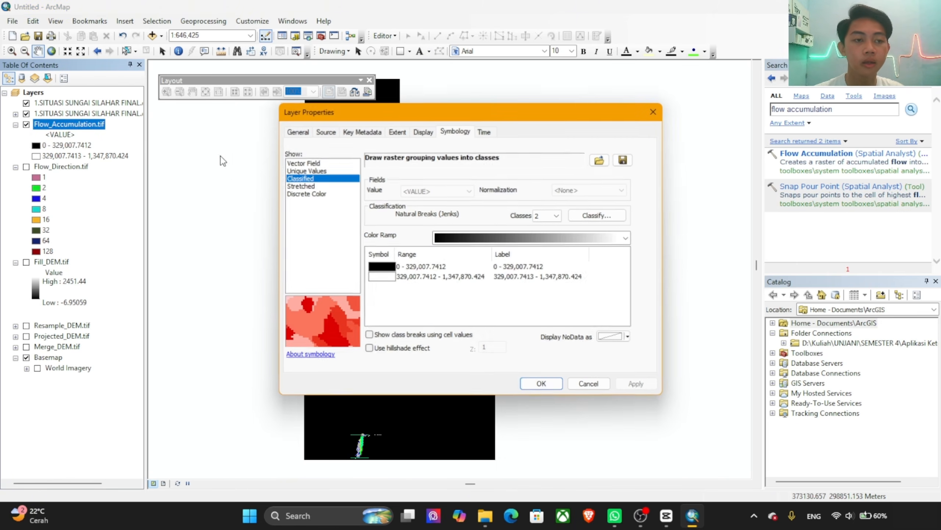
left_click(300, 186)
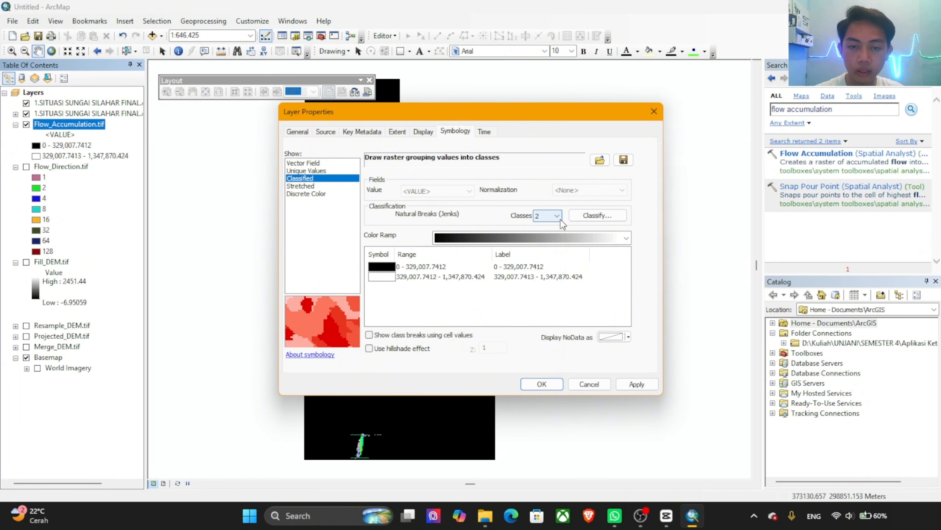
left_click(559, 217)
left_click(542, 227)
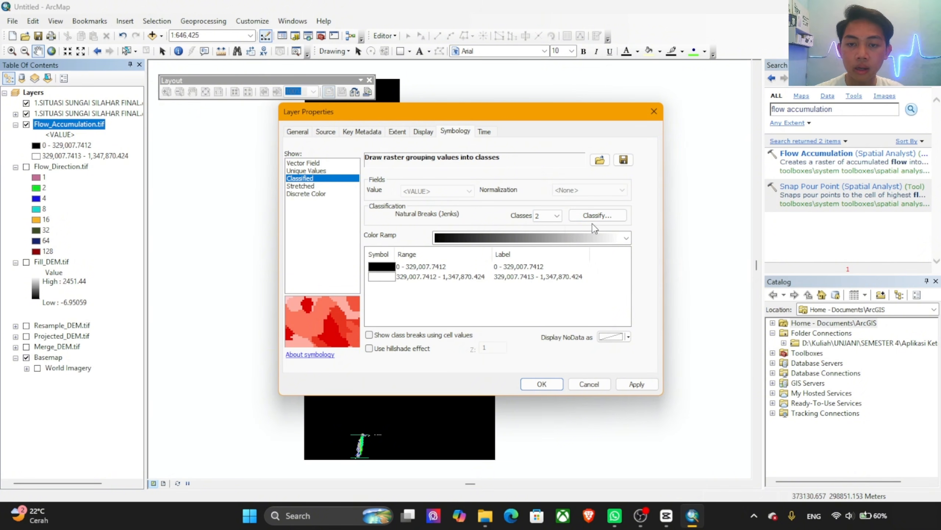
left_click(605, 221)
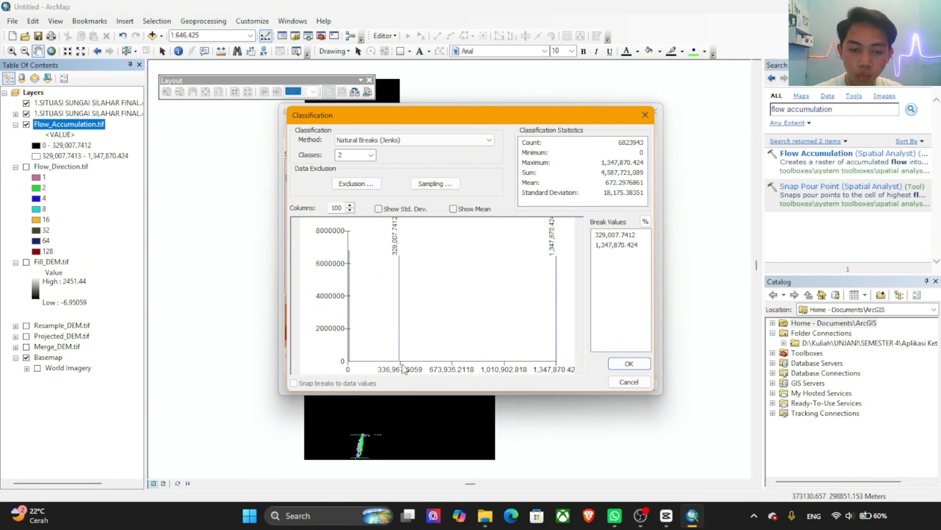
left_click_drag(400, 354, 349, 353)
left_click(636, 362)
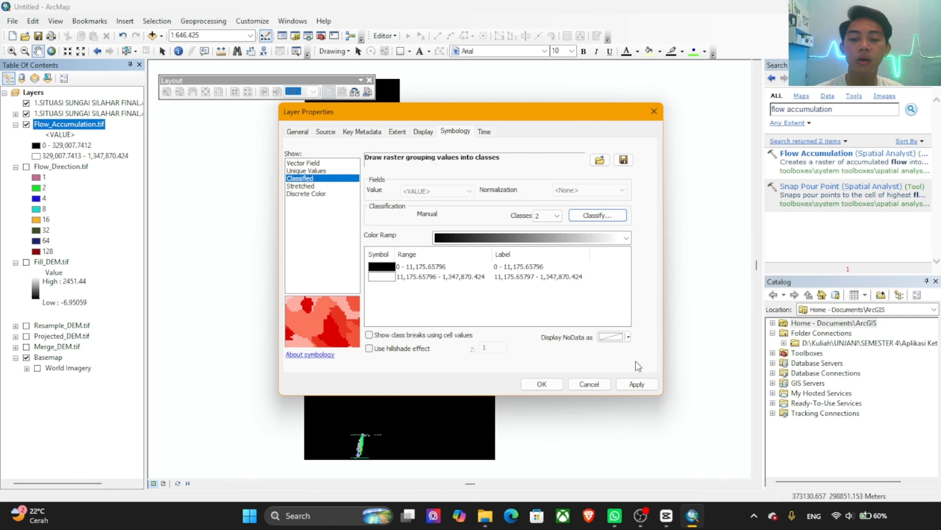
Step: Give the lower flow accumulation class no color and the upper class dark blue, and apply the symbology
left_click(381, 268)
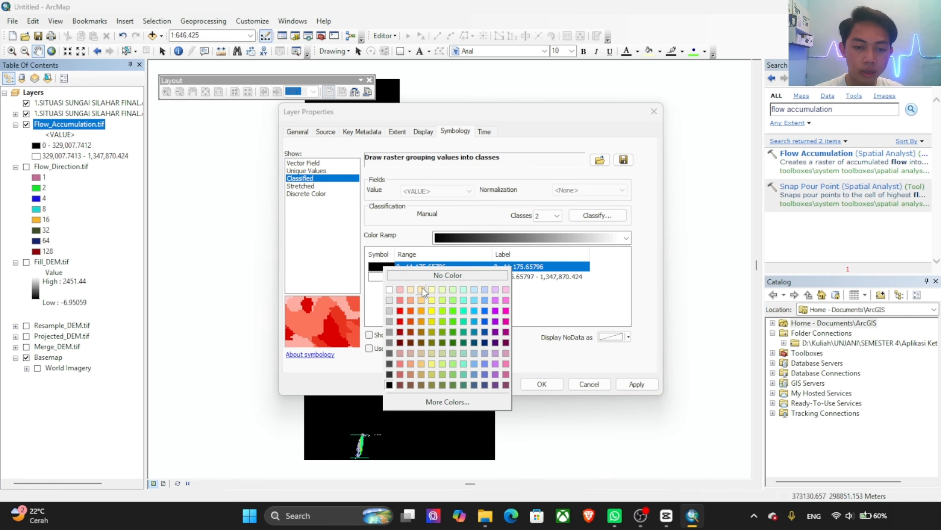
left_click(448, 275)
left_click(372, 277)
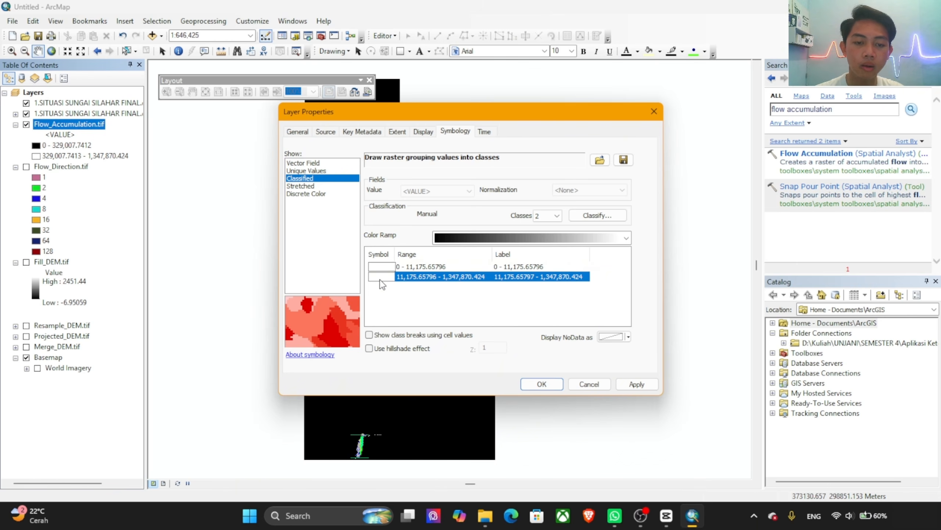
left_click(380, 278)
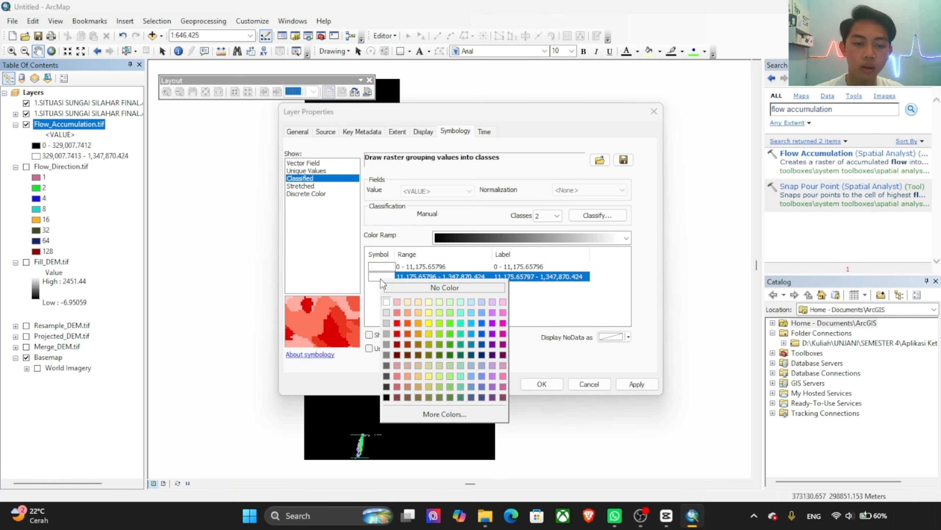
left_click(482, 353)
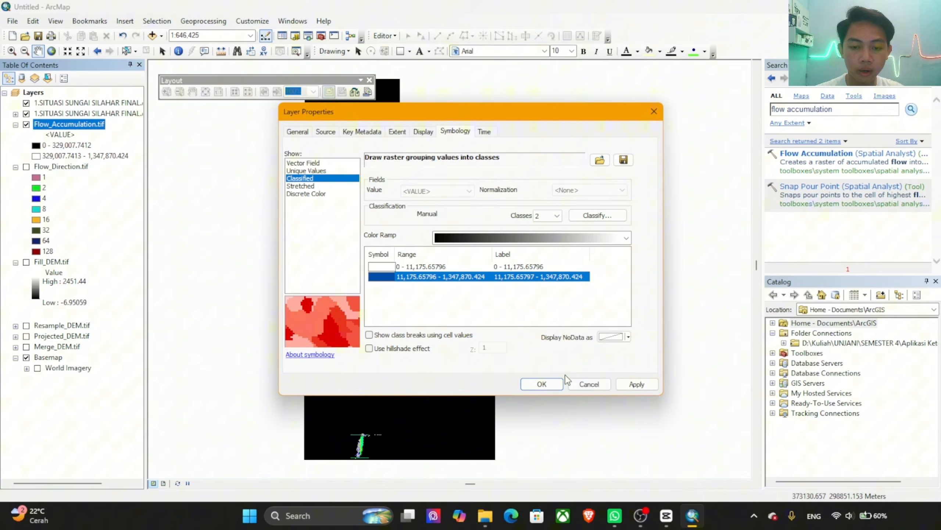
left_click(636, 384)
left_click(548, 383)
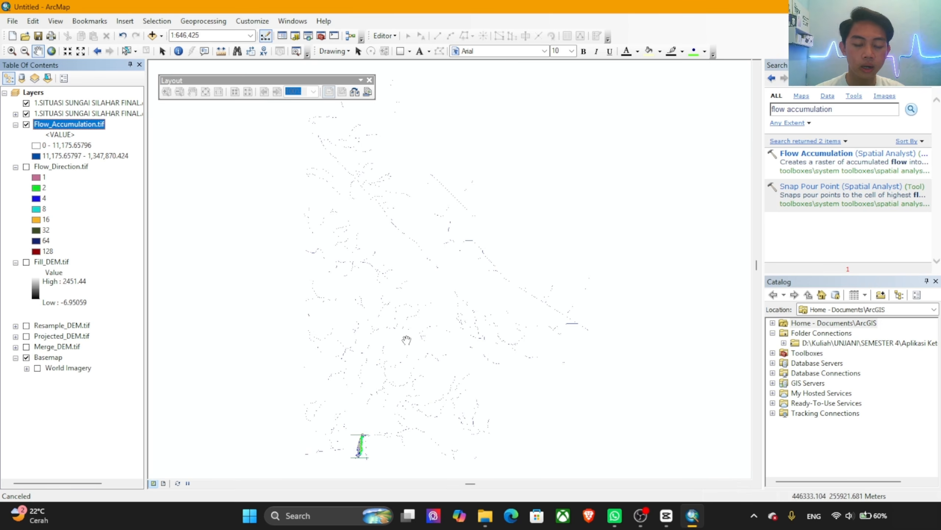
Step: Examine how the flow accumulation stream cells line up with the surveyed river drawing around cross-section A.25
key("Down")
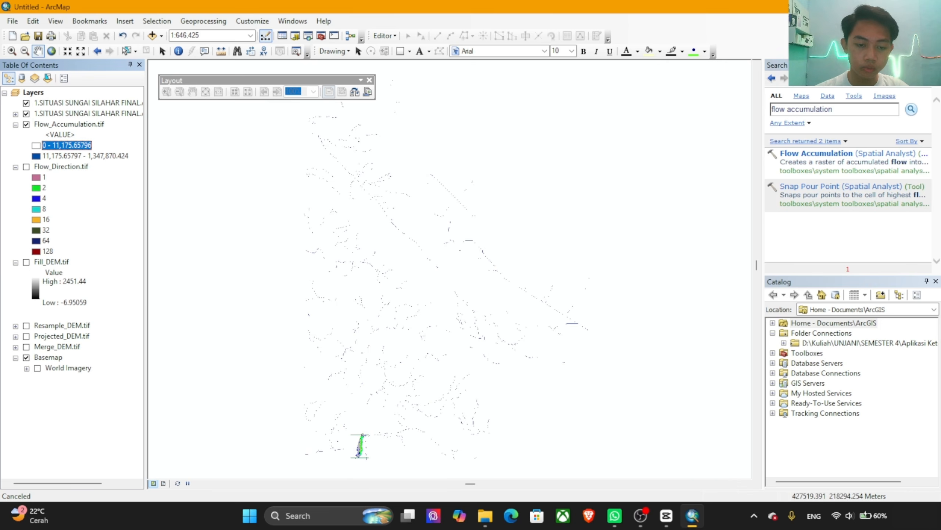
scroll(357, 471, "up", 3)
scroll(356, 471, "down", 2)
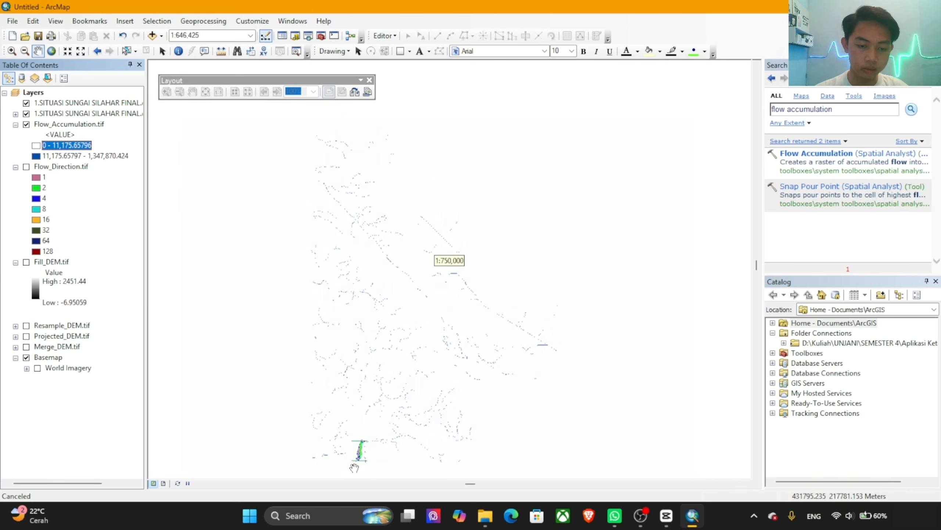
scroll(354, 468, "up", 1)
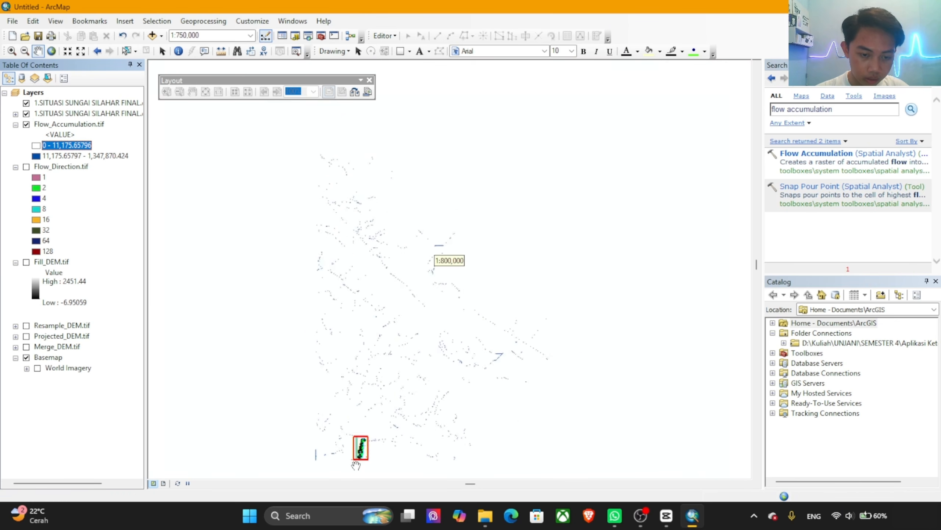
scroll(355, 466, "down", 5)
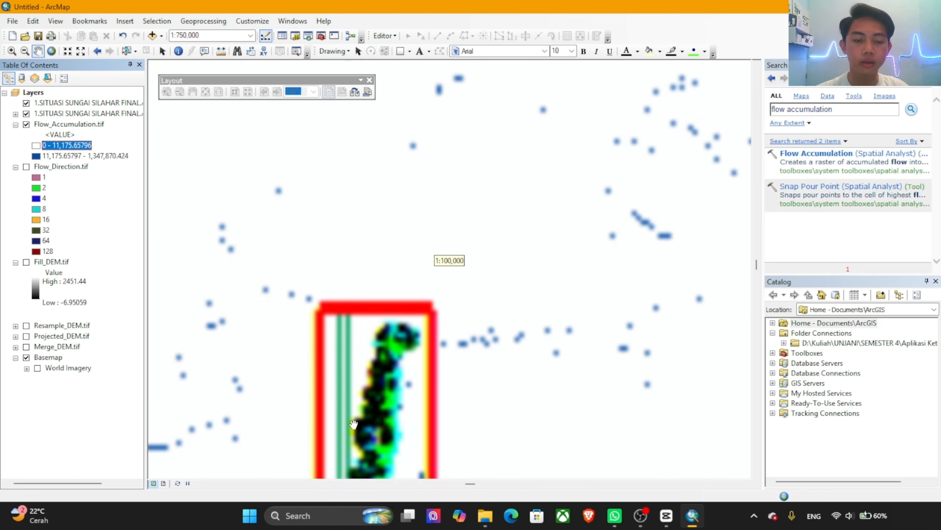
scroll(390, 348, "down", 1)
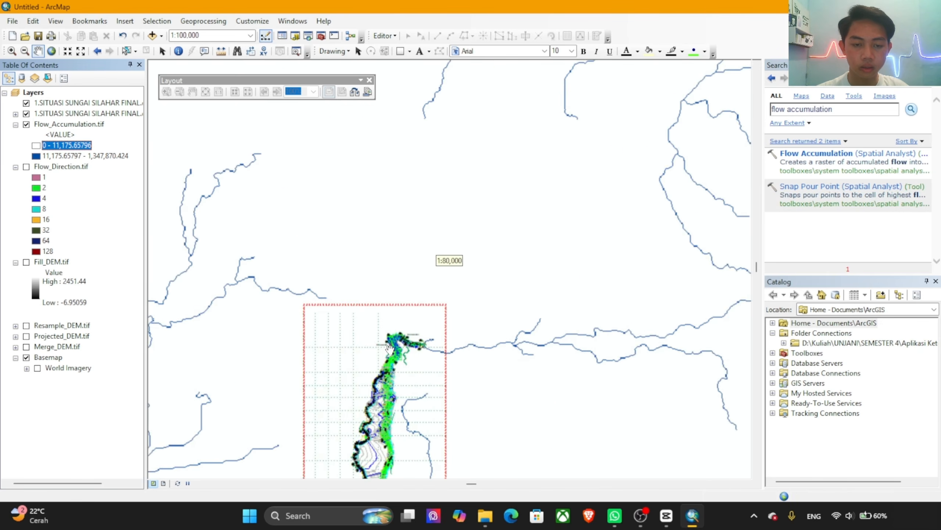
scroll(390, 349, "down", 6)
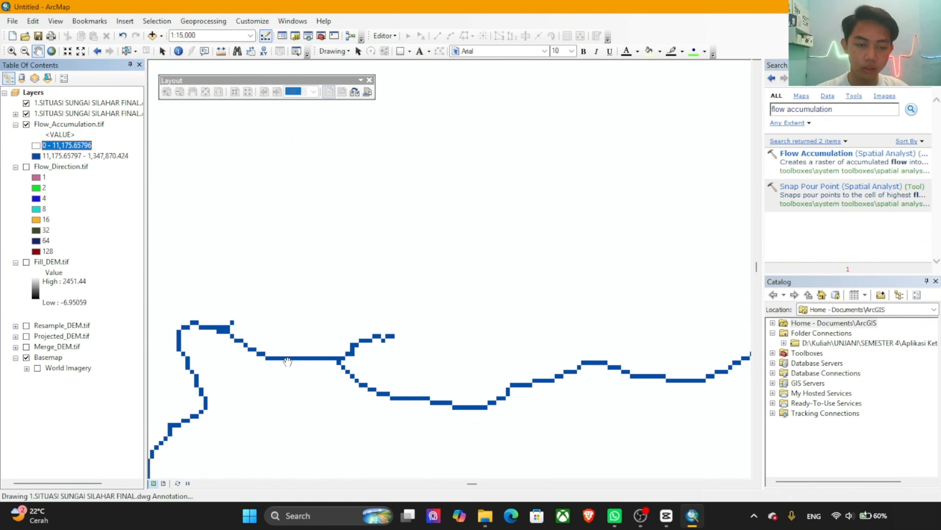
scroll(382, 345, "down", 4)
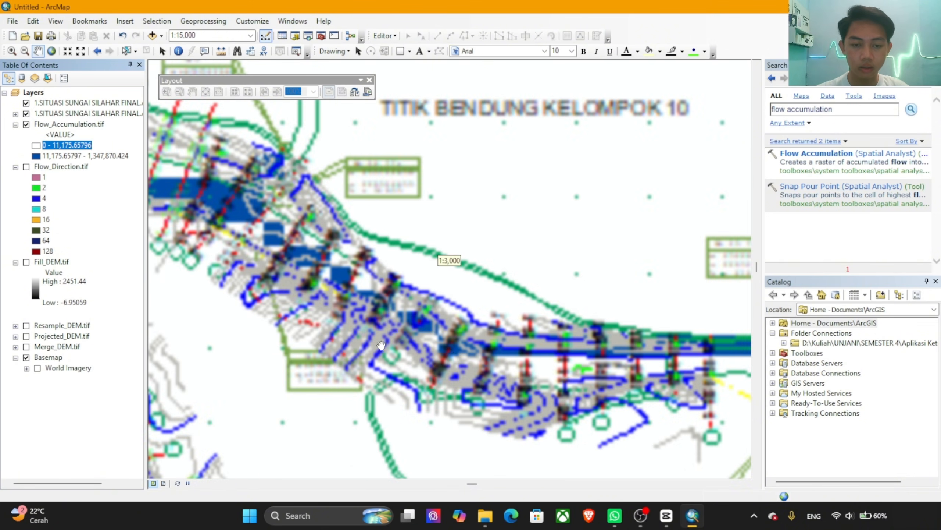
scroll(382, 345, "down", 3)
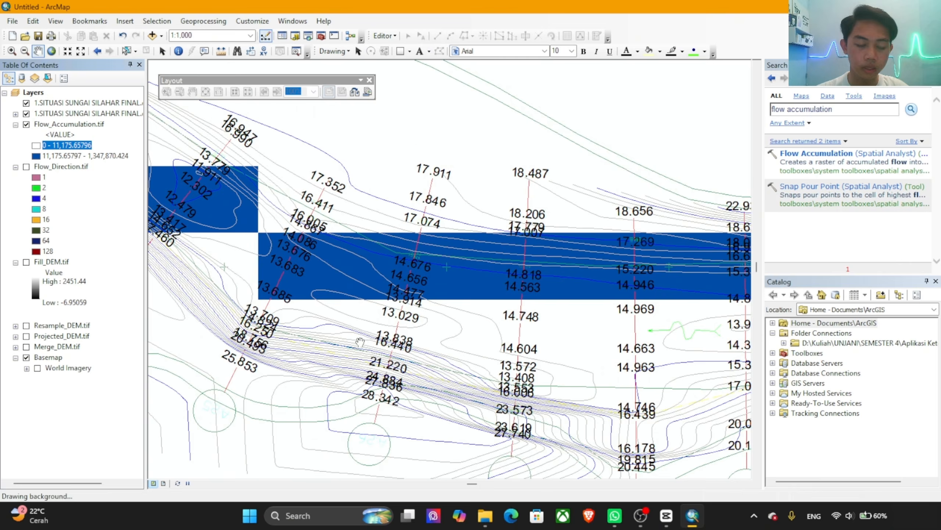
left_click_drag(423, 274, 525, 198)
scroll(433, 227, "down", 1)
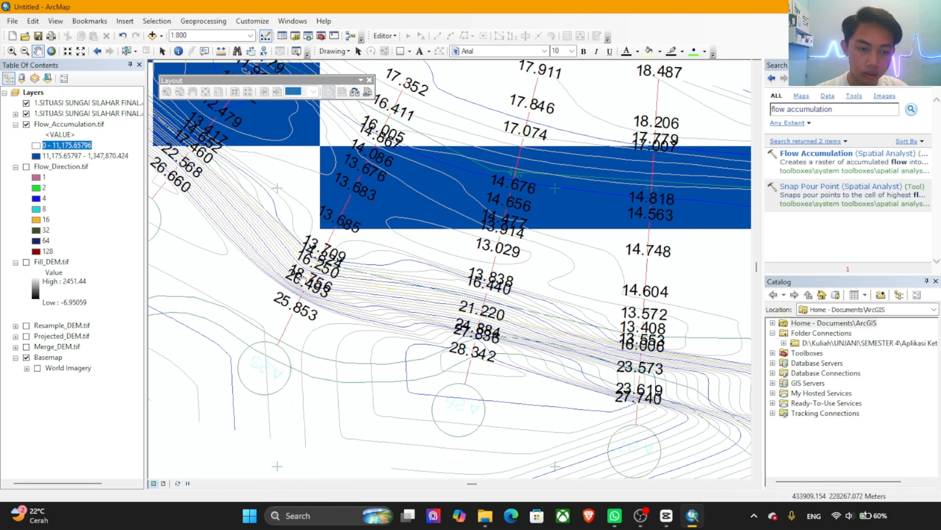
scroll(281, 378, "down", 1)
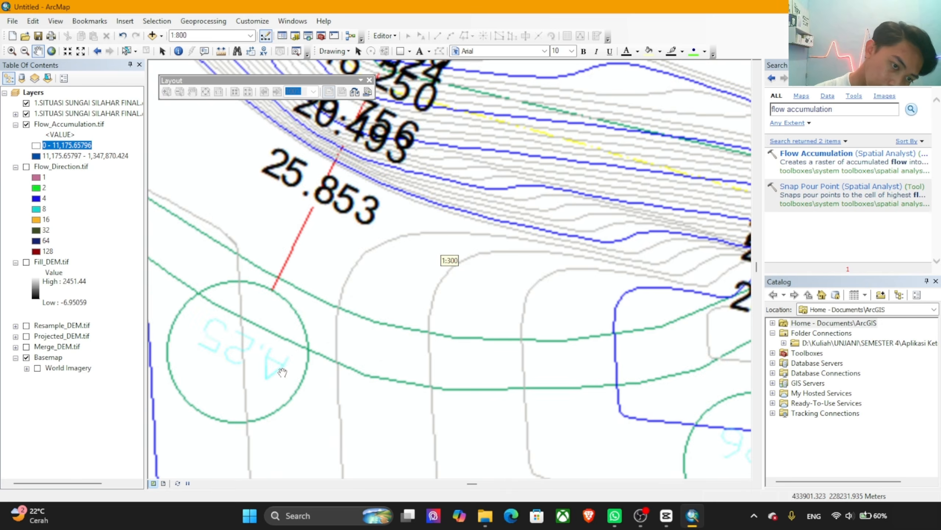
scroll(509, 258, "down", 2)
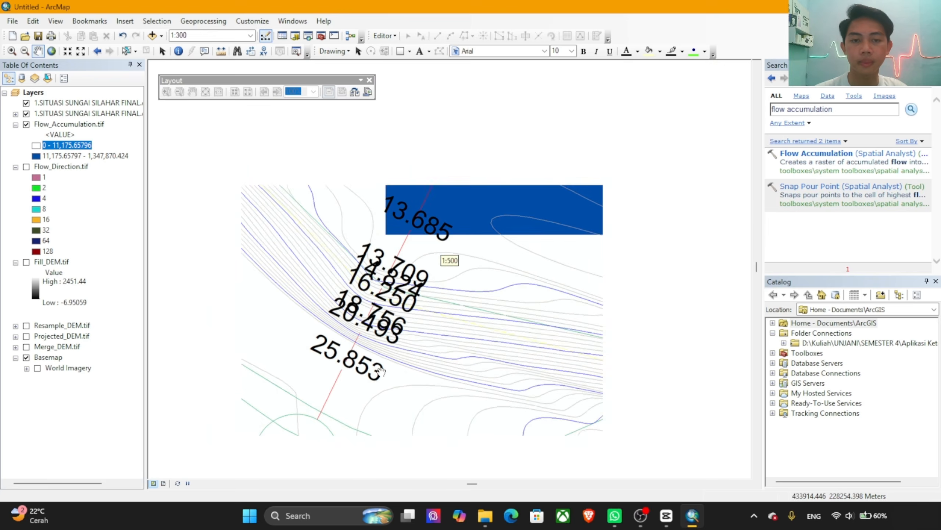
left_click_drag(523, 191, 478, 264)
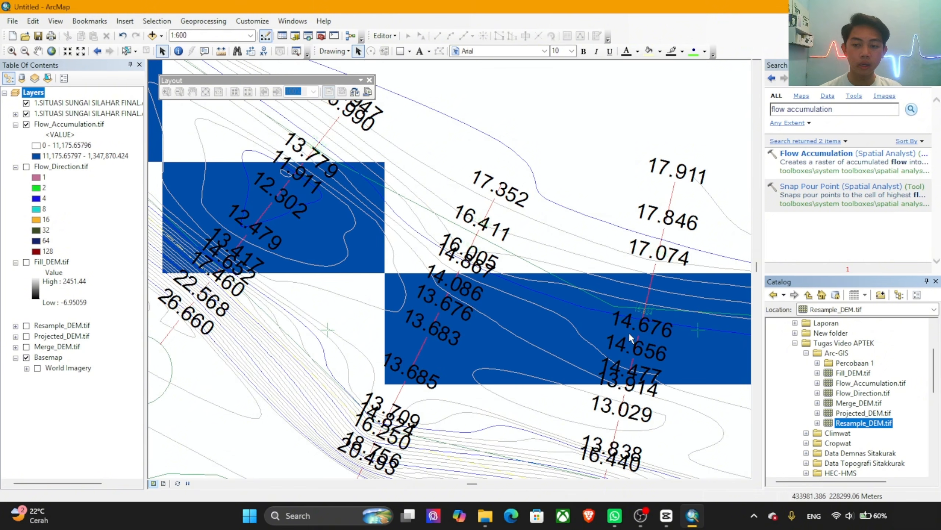
Step: Create a point shapefile named Titik_Bendung in the Arc-GIS folder with the WGS 1984 UTM Zone 47N coordinate system
left_click(829, 355)
right_click(829, 355)
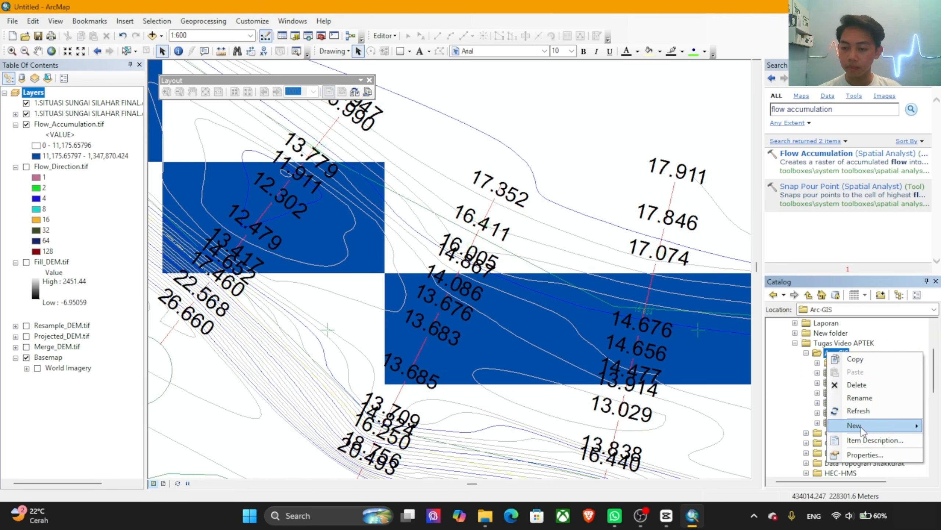
mouse_move(864, 425)
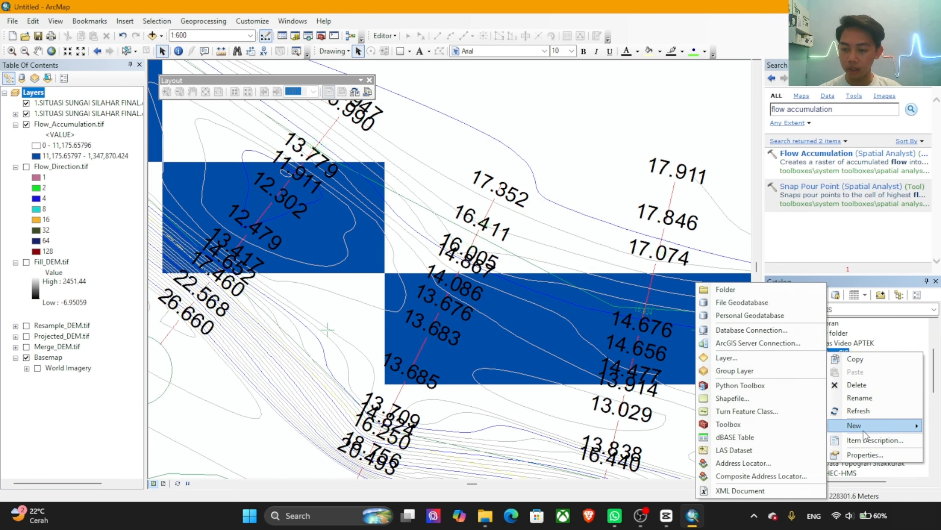
left_click(731, 398)
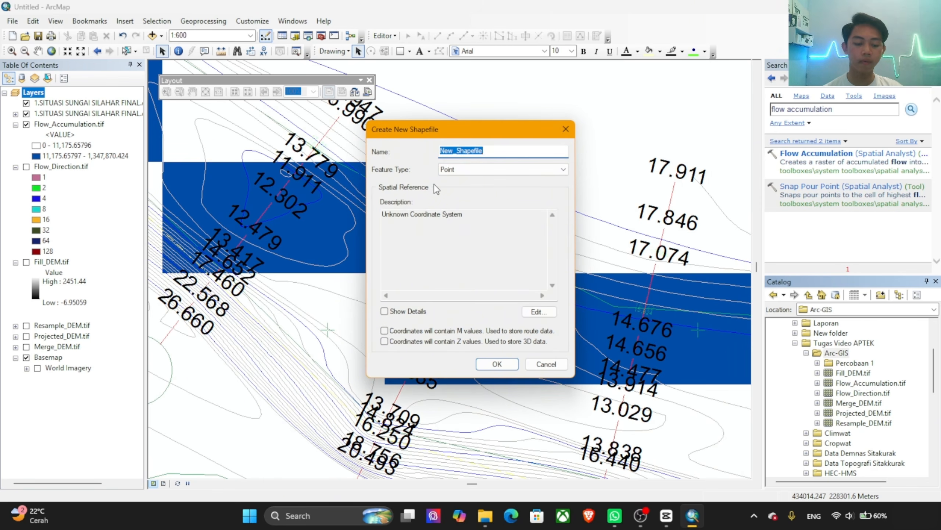
type("Titik_Bend")
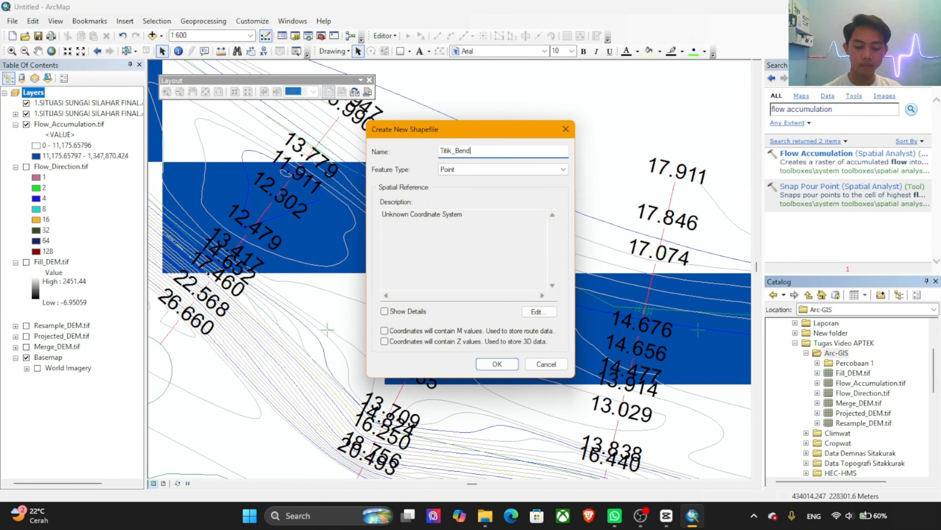
type("ung")
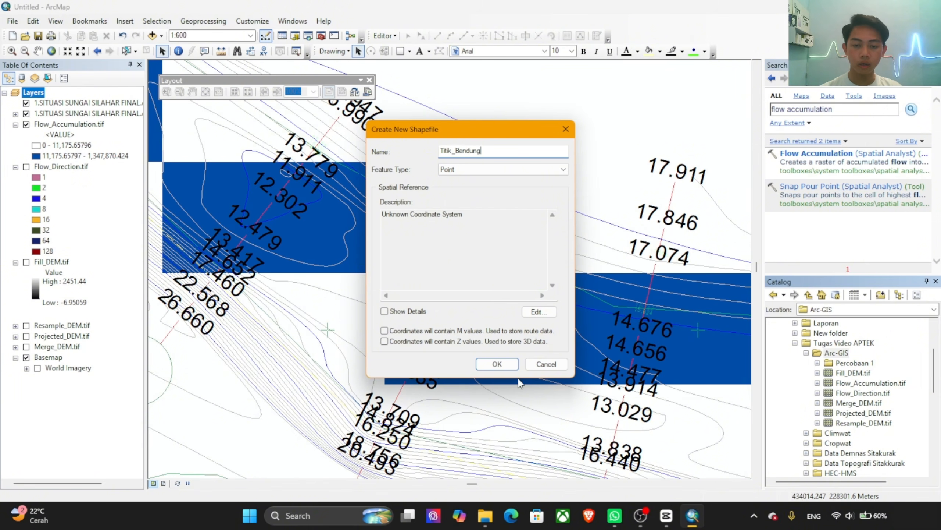
left_click(540, 312)
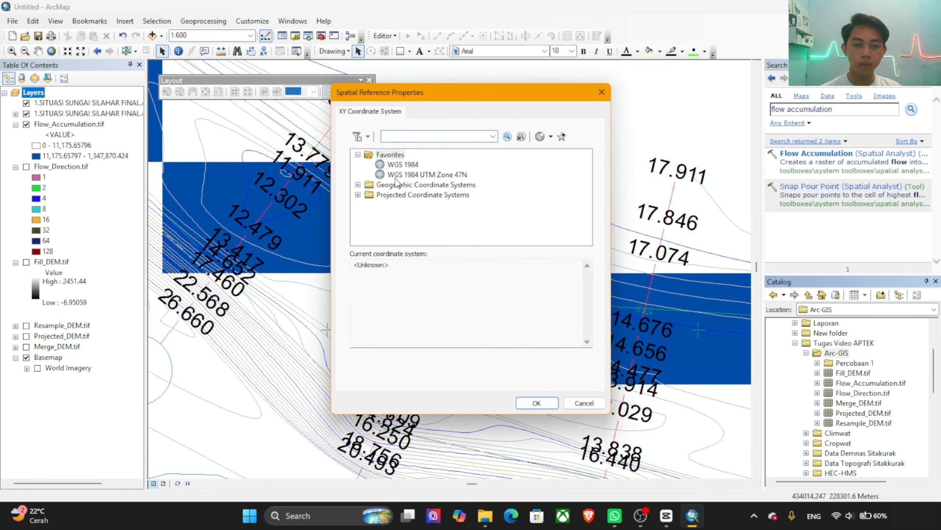
left_click(430, 175)
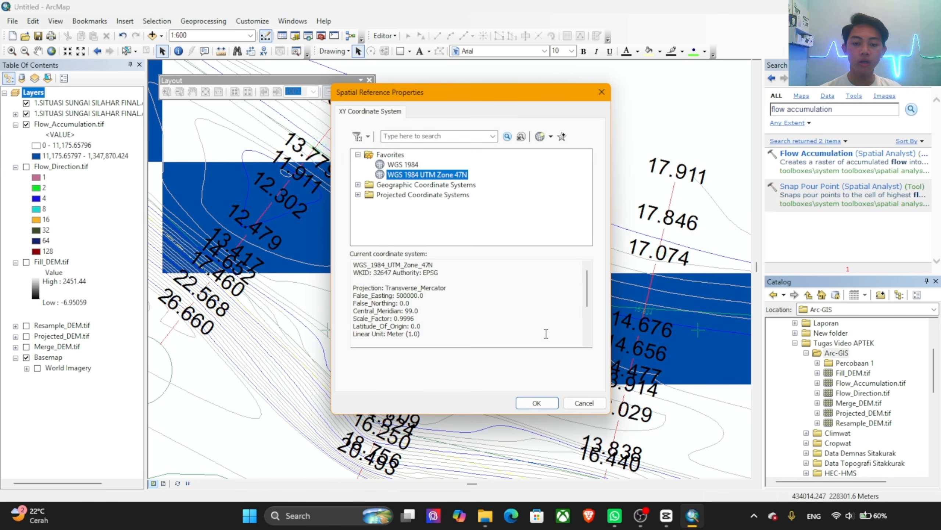
left_click(544, 403)
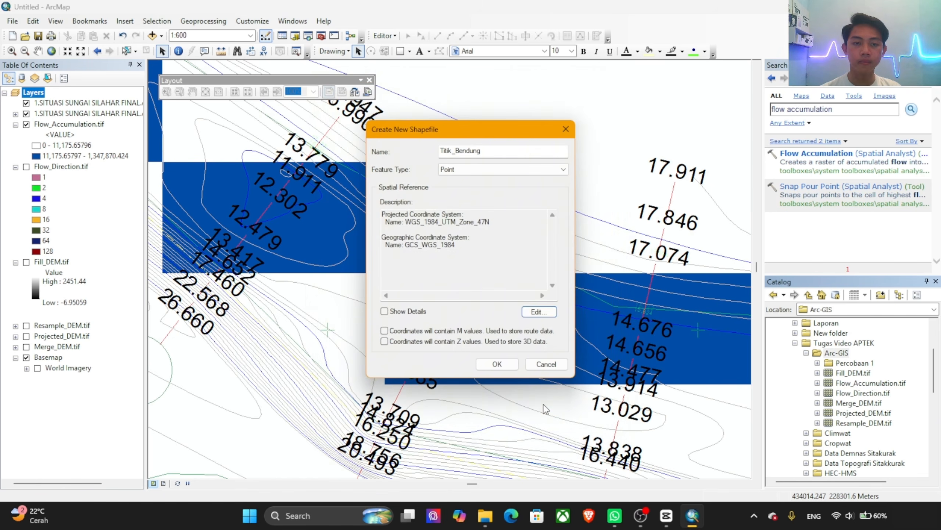
left_click(497, 363)
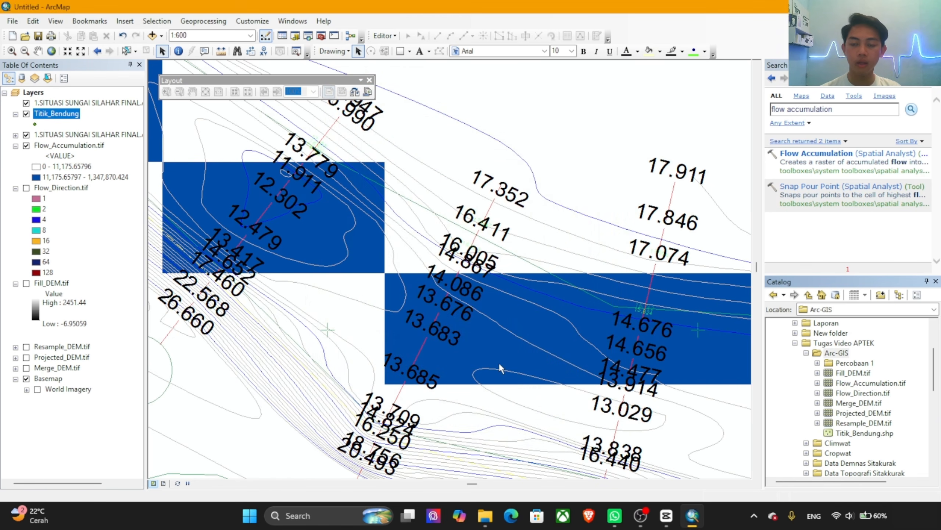
Step: Change the Titik_Bendung point symbol's color to a darker red
left_click(35, 124)
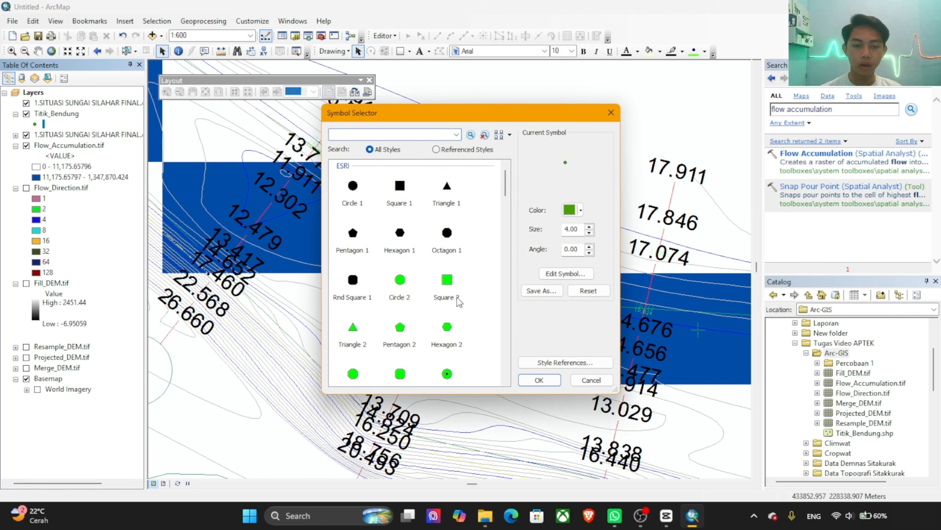
left_click(571, 210)
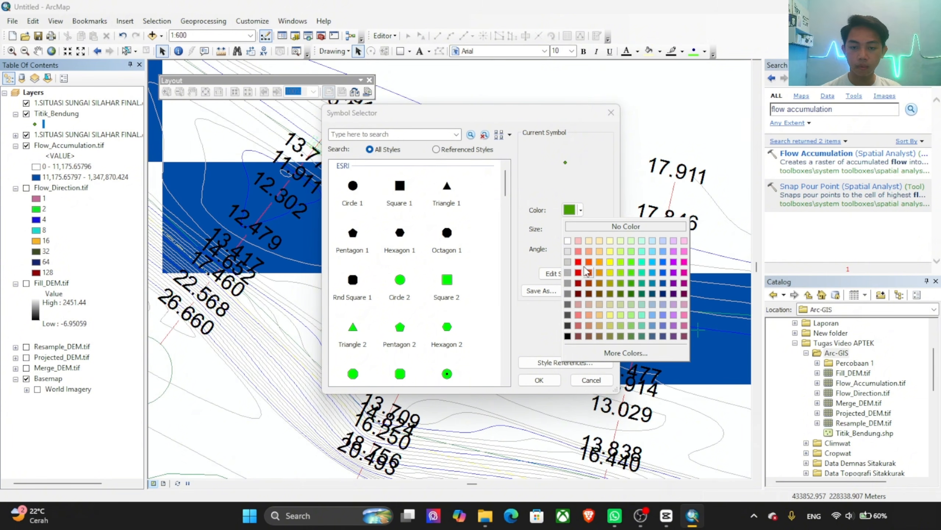
left_click(578, 261)
left_click(571, 210)
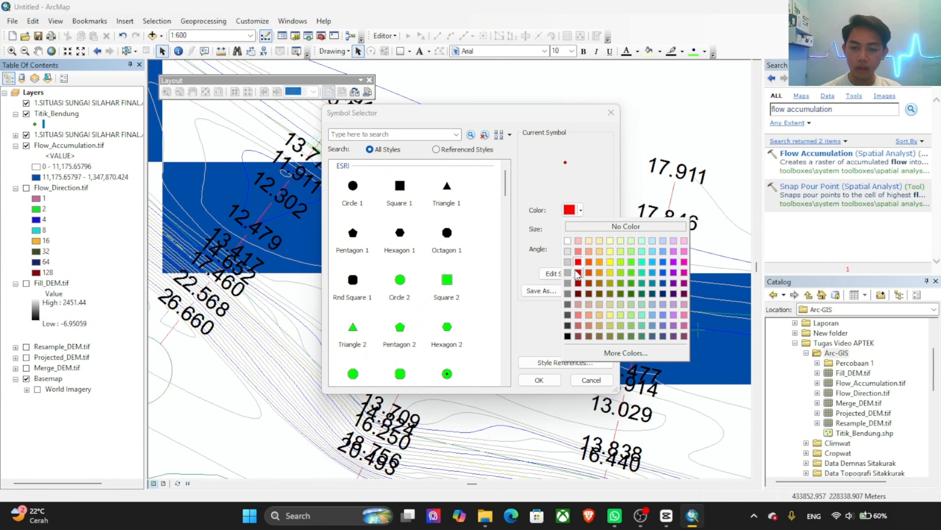
left_click(578, 273)
left_click(545, 377)
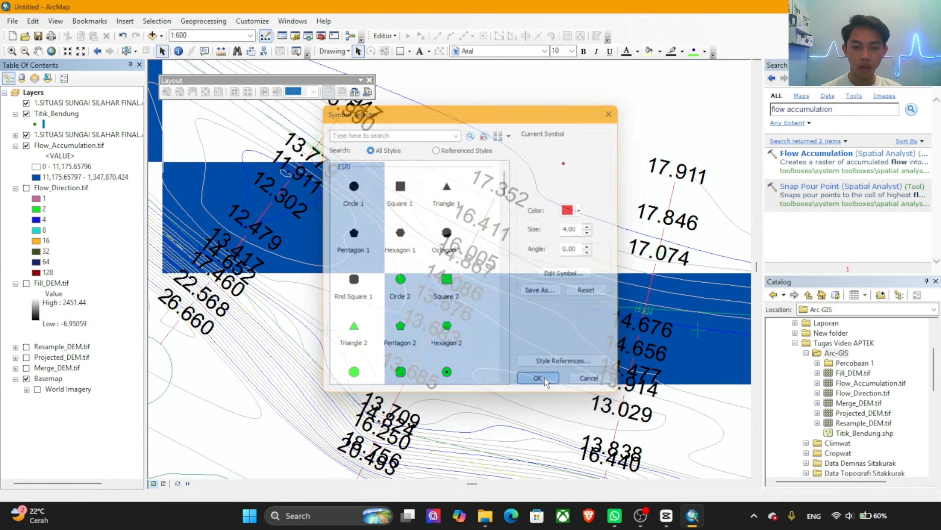
Step: Start an edit session on the Titik_Bendung layer and continue past the spatial reference warnings
left_click(393, 41)
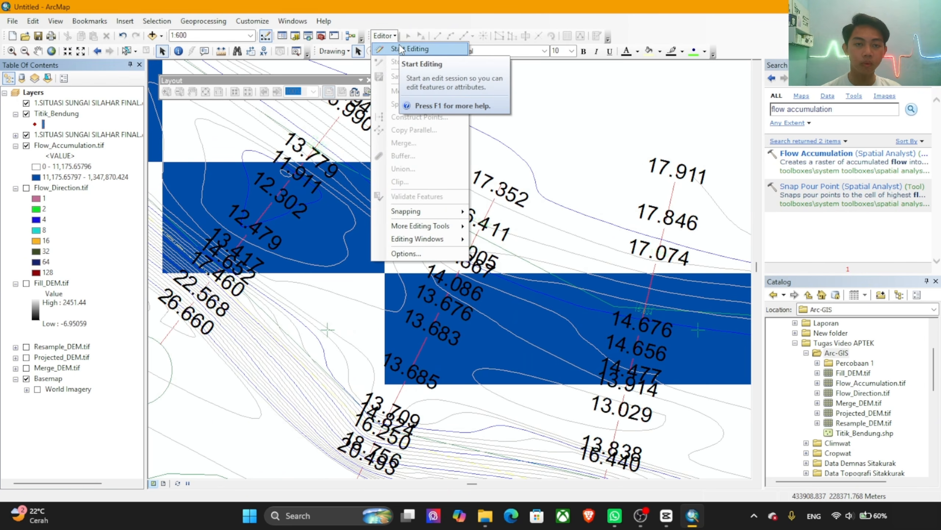
left_click(418, 52)
left_click(378, 187)
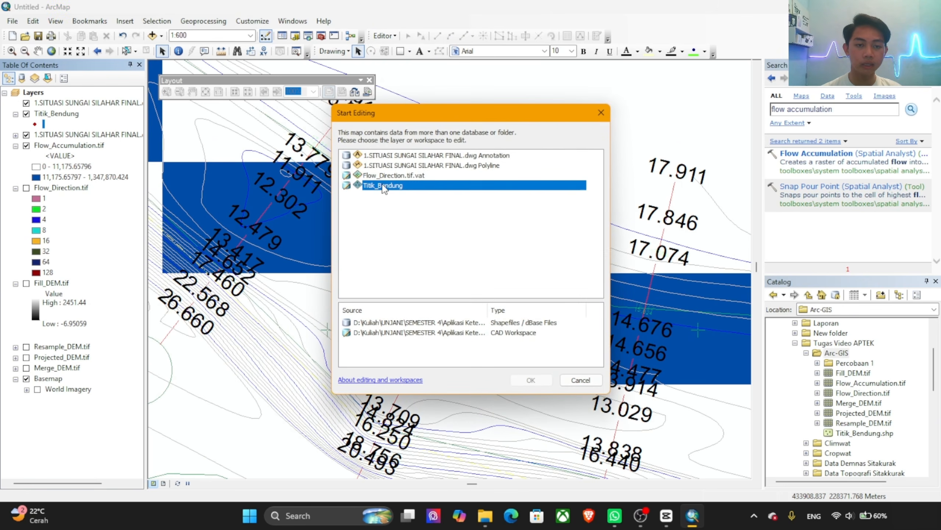
left_click(531, 380)
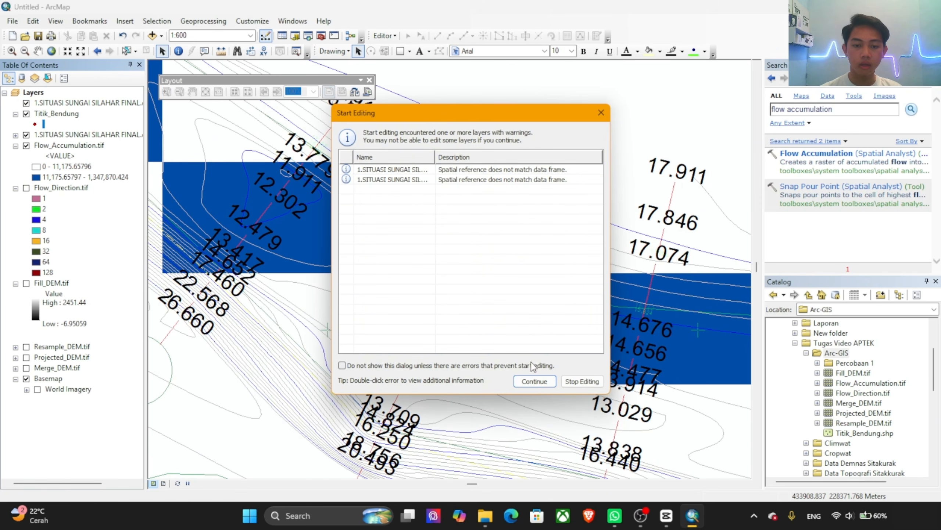
left_click(534, 381)
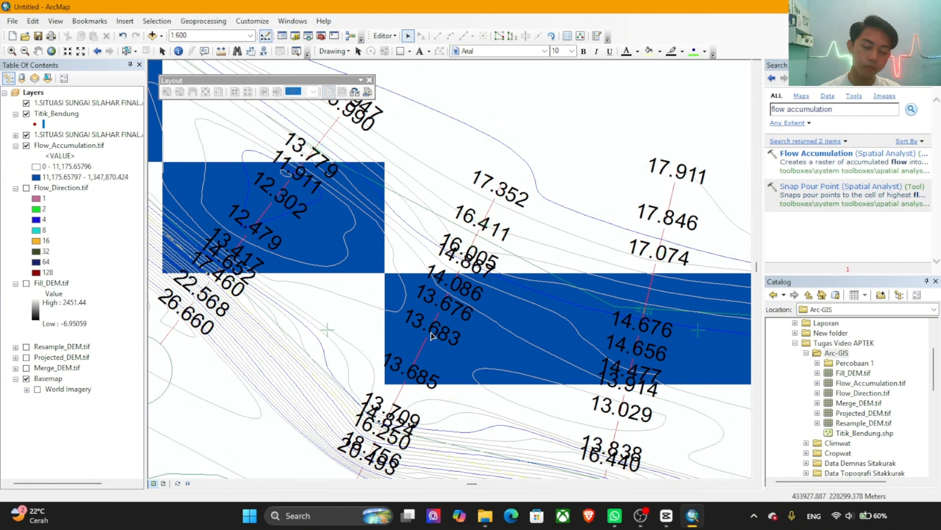
Step: Place a Titik_Bendung point feature snapped to the cross-section polyline's endpoint beside the 13.683 elevation label
left_click_drag(453, 375, 452, 227)
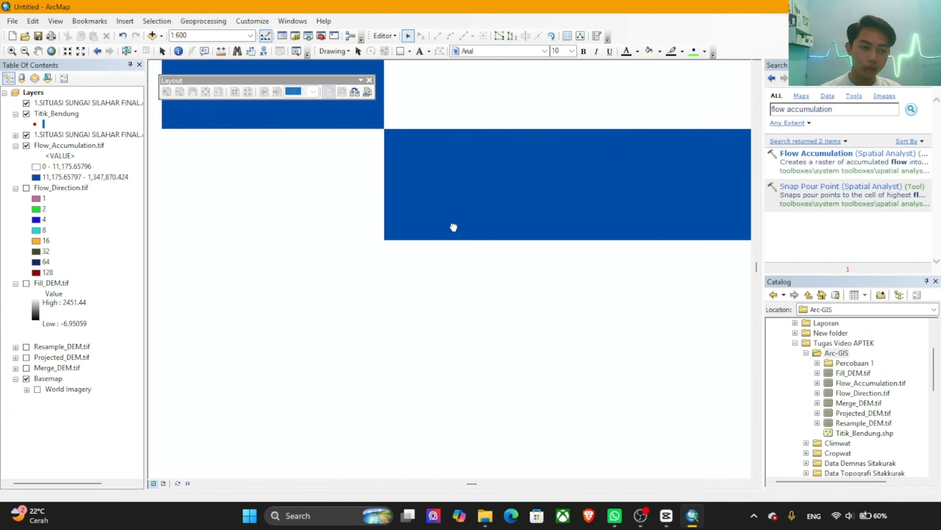
left_click_drag(457, 153, 452, 231)
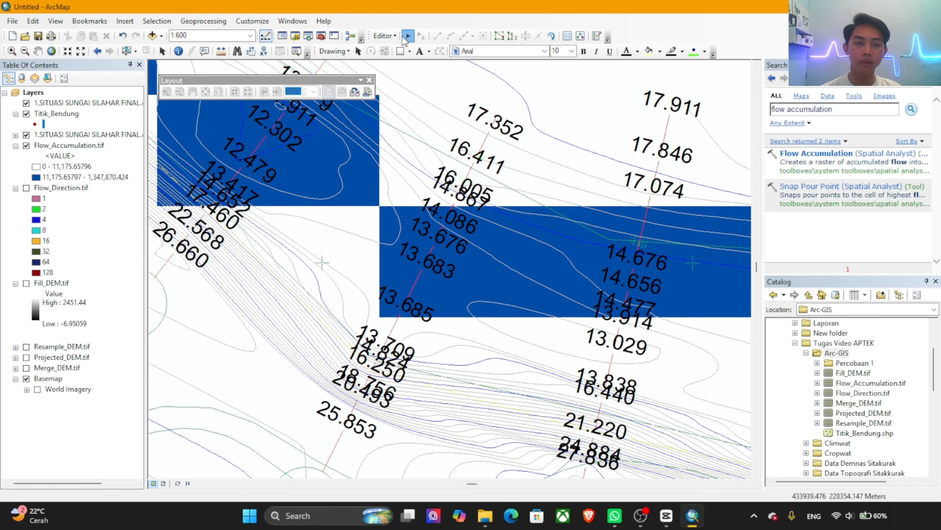
left_click(391, 36)
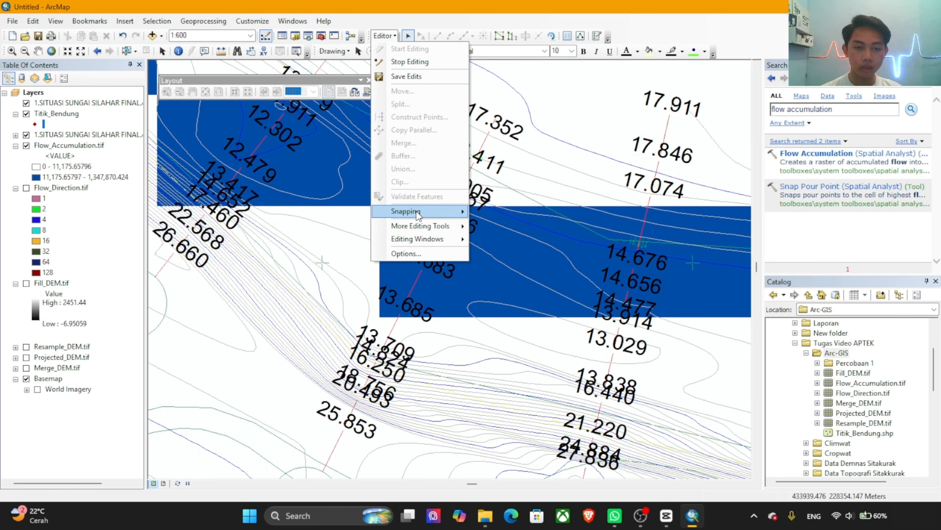
mouse_move(419, 211)
mouse_move(422, 238)
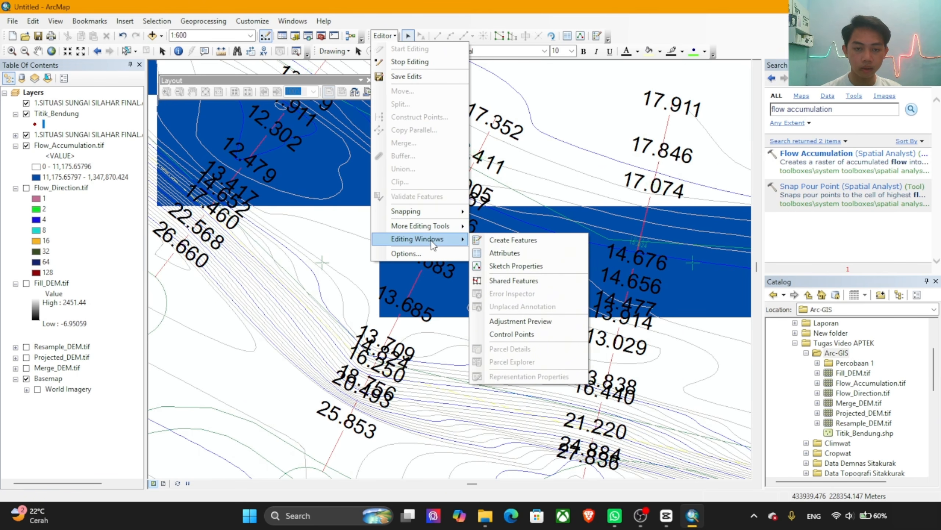
left_click(536, 241)
left_click(812, 104)
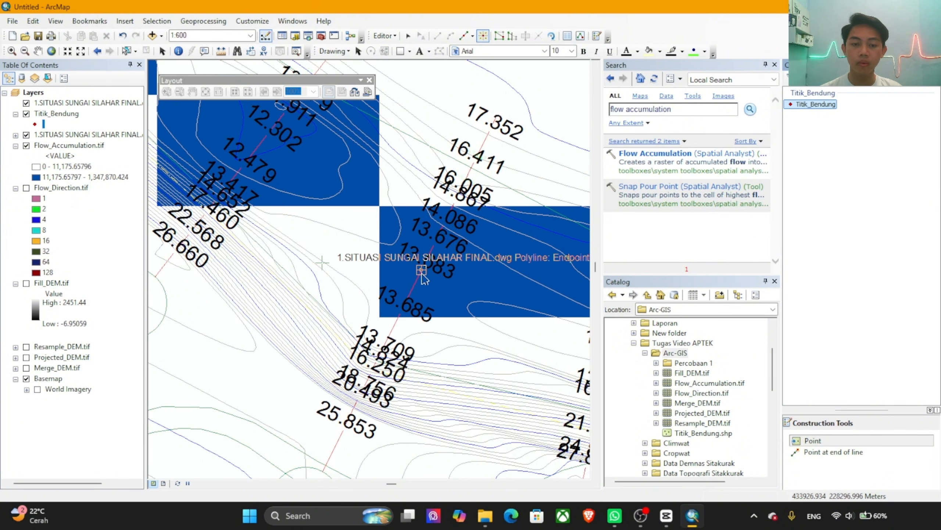
left_click(422, 275)
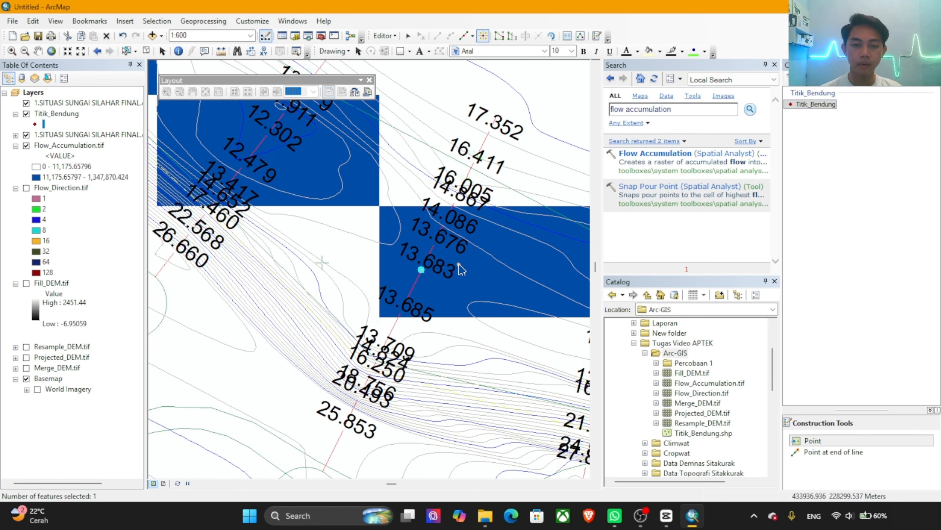
Step: Stop editing Titik_Bendung, save the edits, and check the placed weir point on the map
scroll(426, 308, "up", 2)
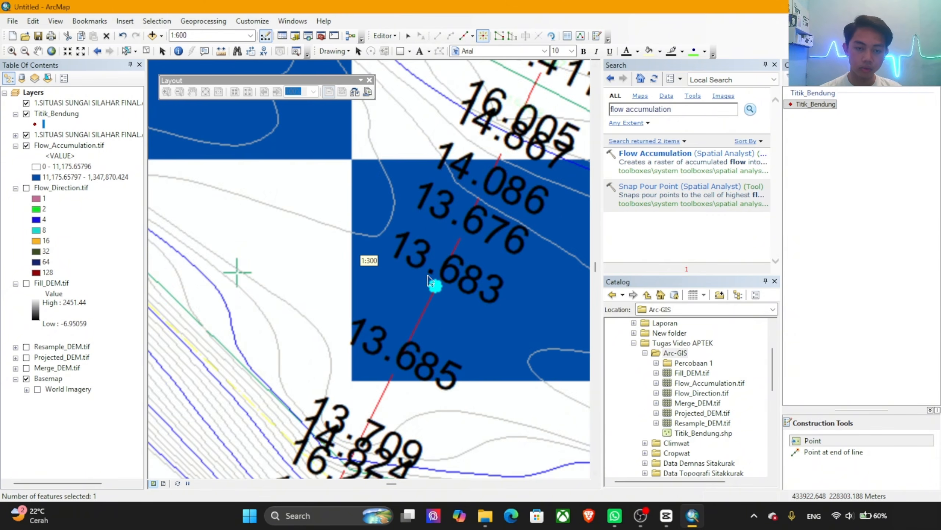
scroll(429, 281, "down", 3)
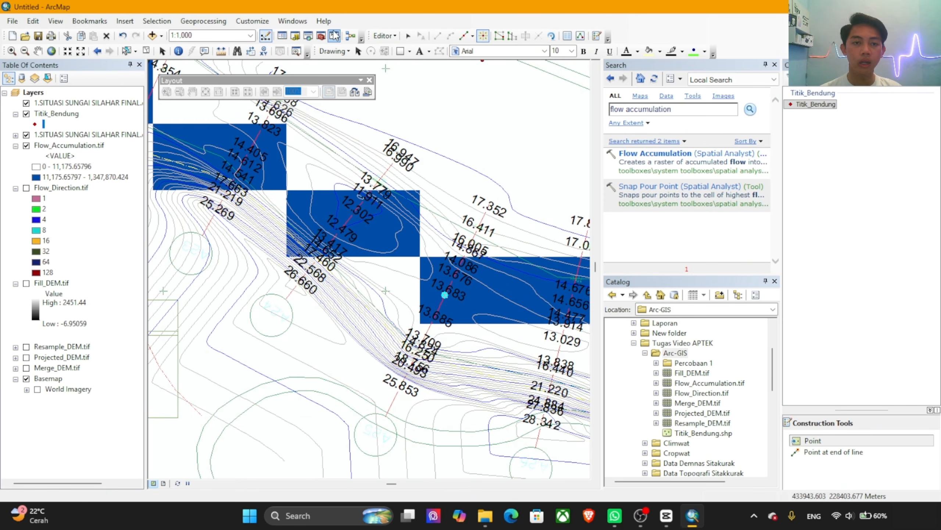
left_click(384, 35)
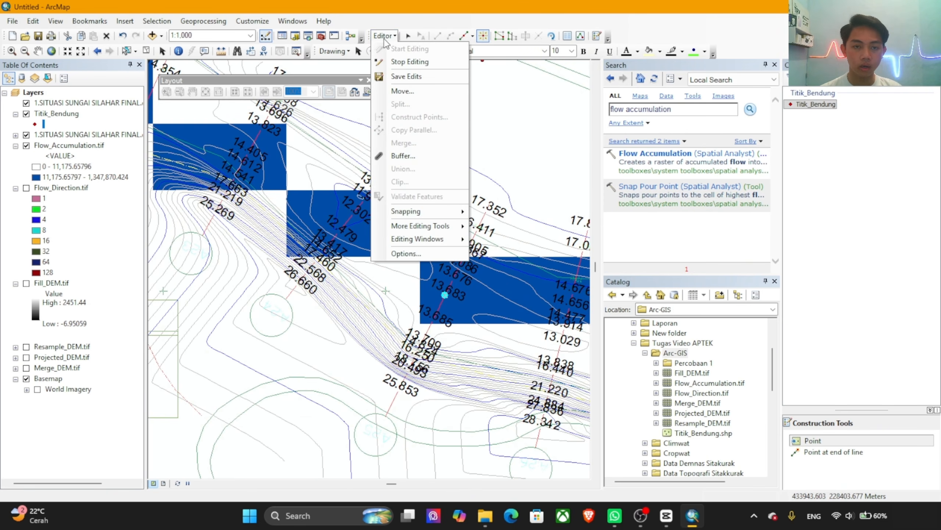
left_click(416, 60)
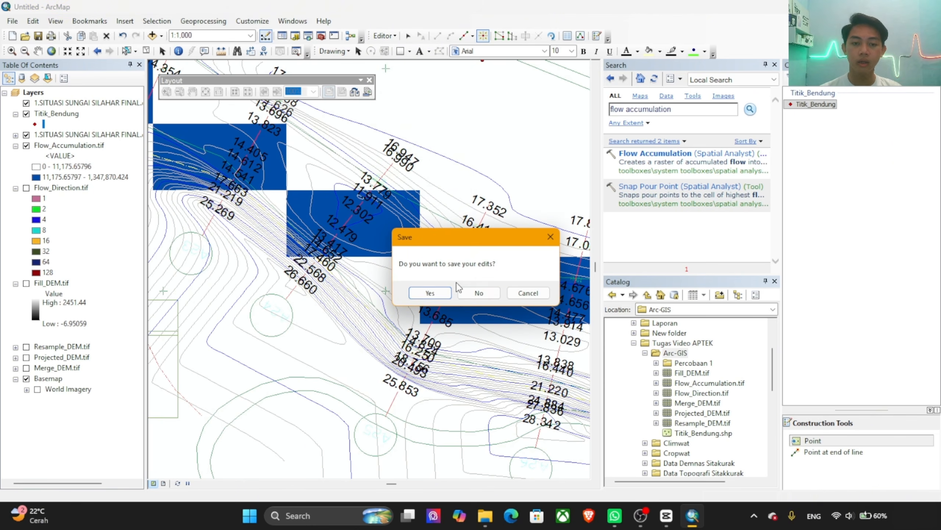
left_click(432, 293)
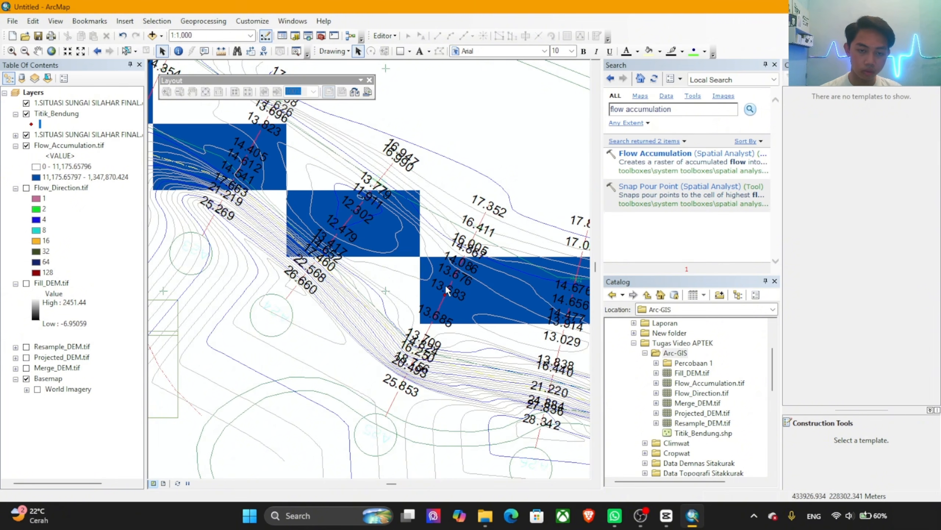
scroll(445, 284, "up", 5)
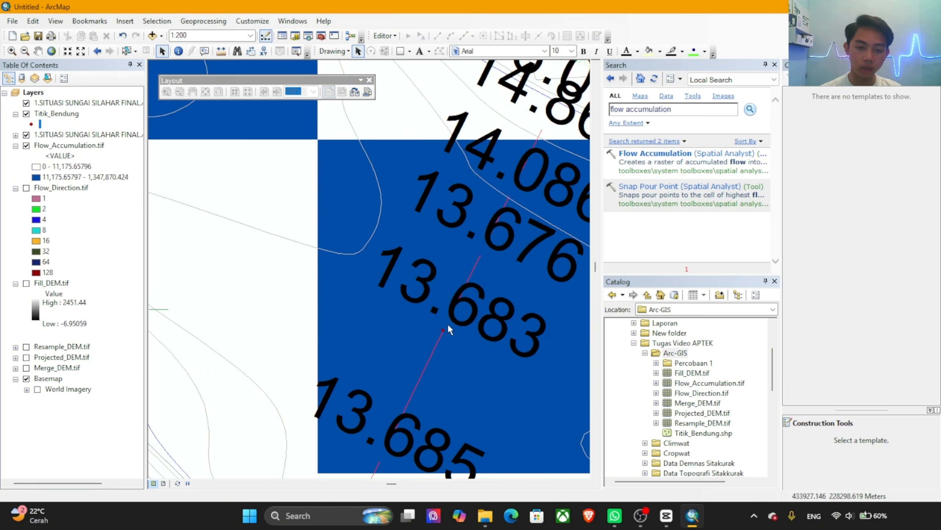
scroll(446, 322, "down", 4)
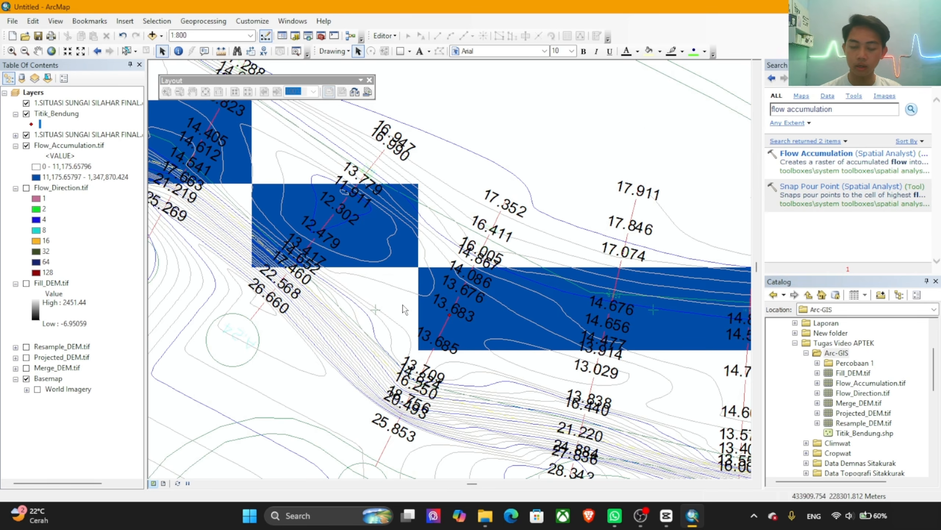
scroll(403, 305, "up", 3)
scroll(421, 305, "down", 4)
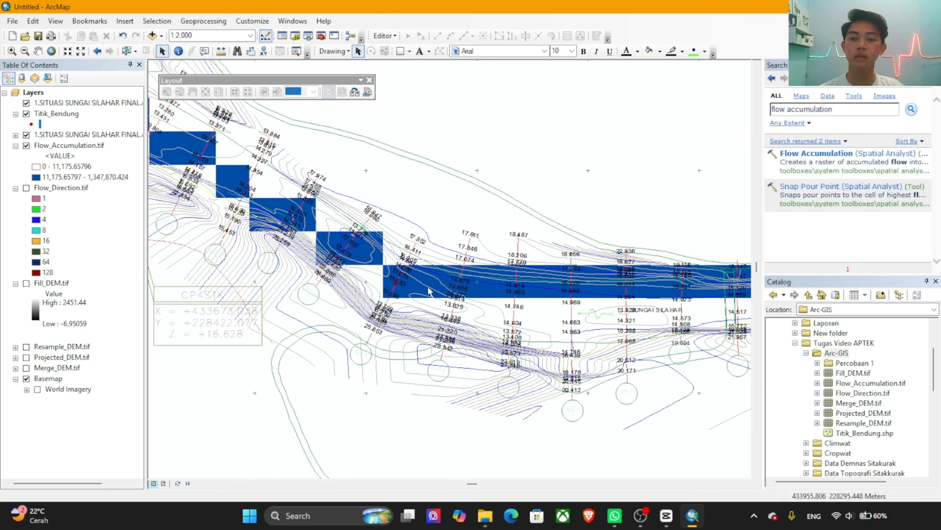
Step: Search for "snap pour point" and open the Snap Pour Point tool from Spatial Analyst
triple_click(843, 110)
type("sn")
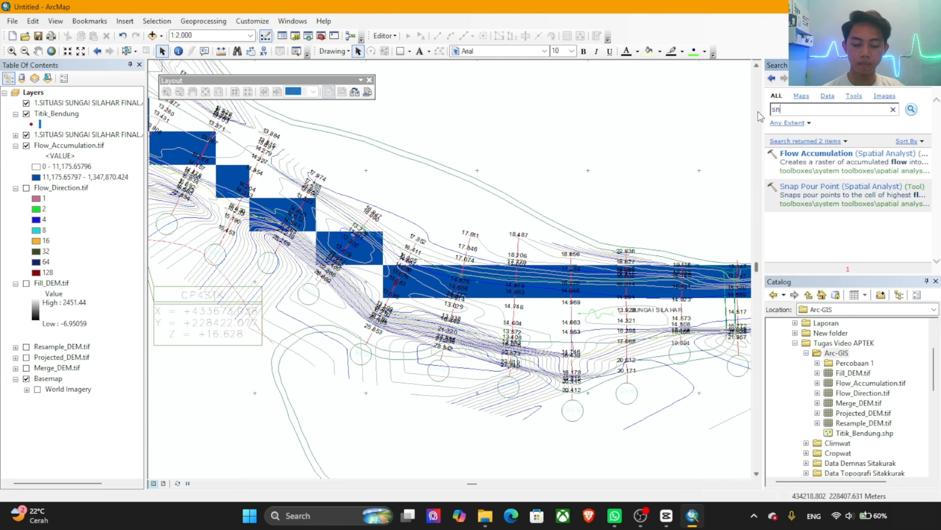
type("ap pour")
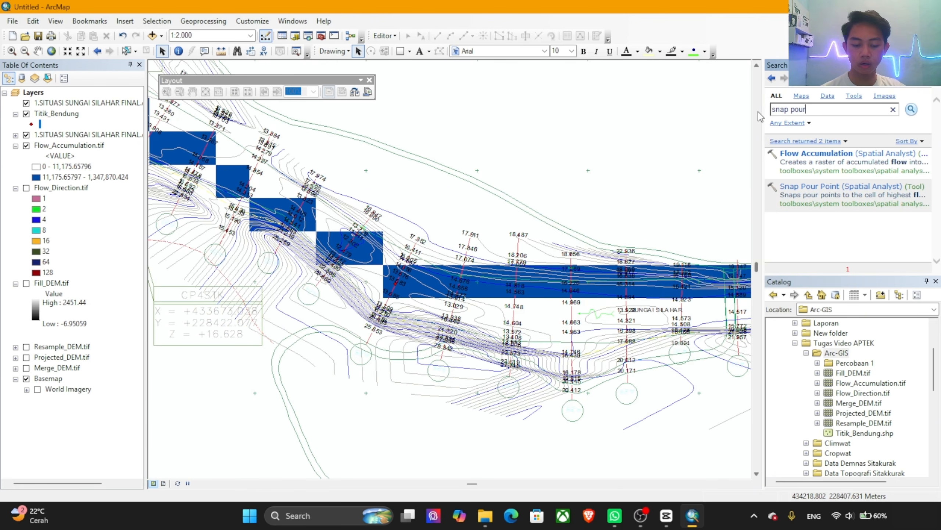
type(" pooin")
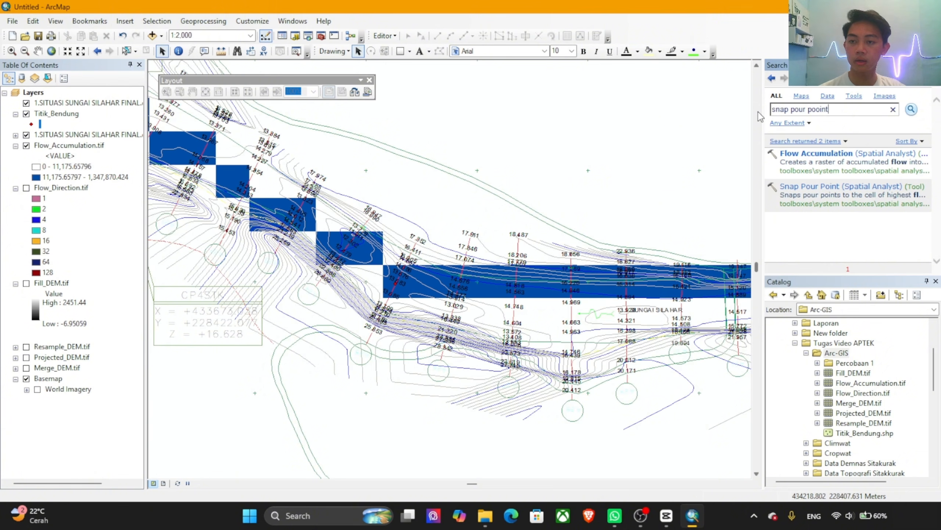
type("t")
key("BackSpace")
key("BackSpace")
key("BackSpace")
key("BackSpace")
type("int")
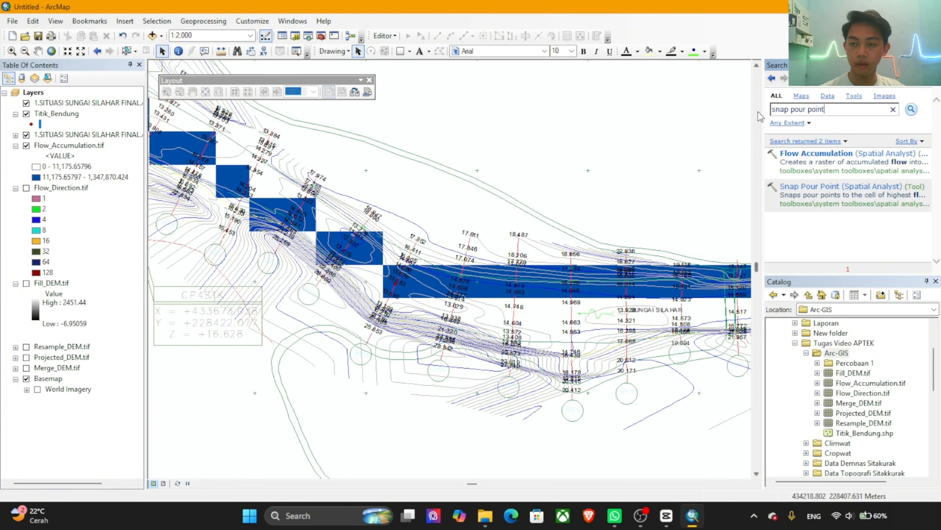
key("Return")
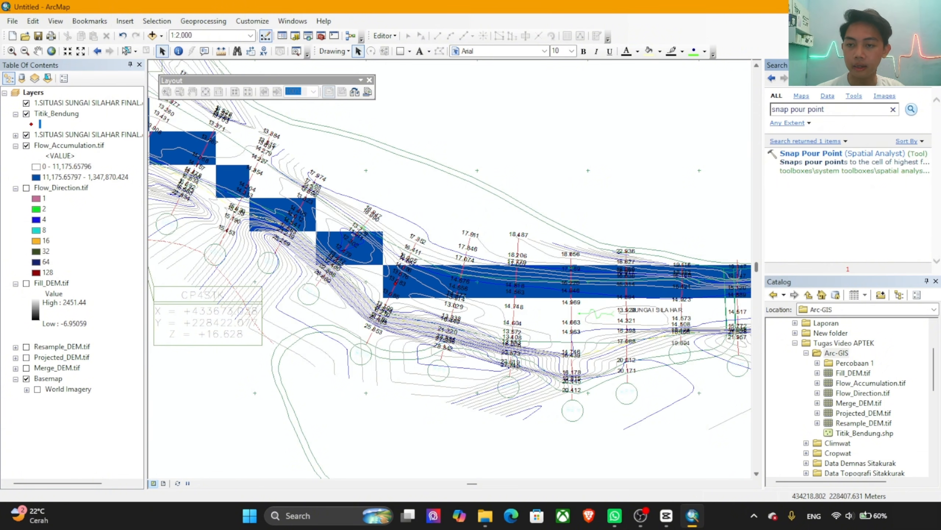
left_click(819, 153)
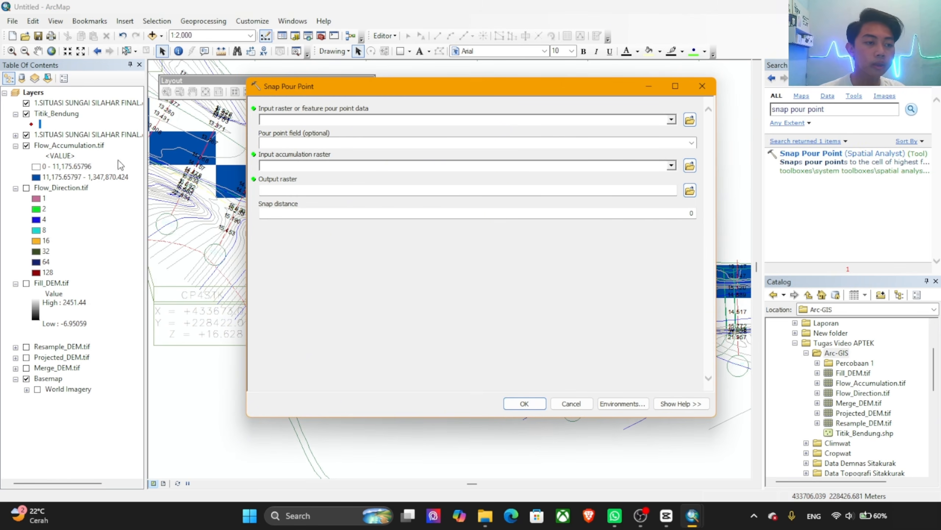
Step: Run Snap Pour Point with Titik_Bendung as pour point data and Flow_Accumulation.tif as accumulation raster, saving the output as Snap_pour.tif in the Arc-GIS folder
left_click_drag(49, 114, 303, 121)
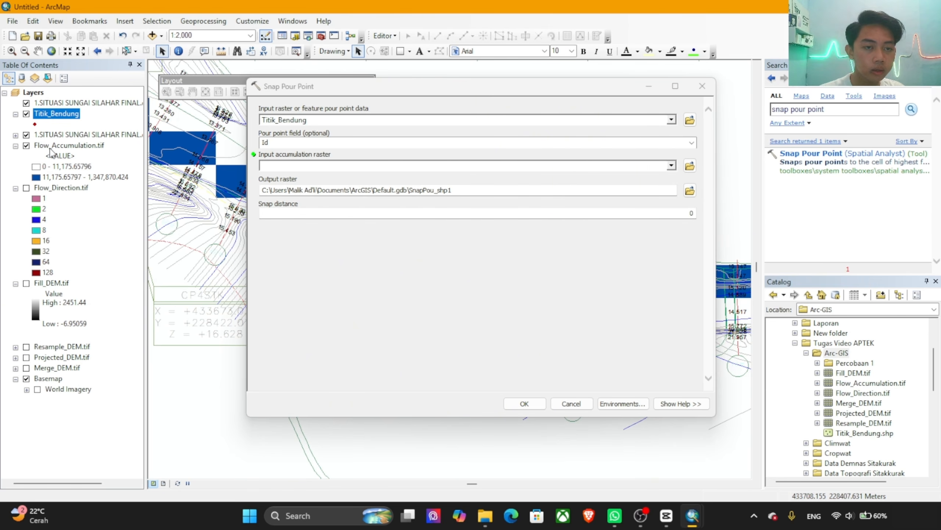
left_click_drag(52, 147, 288, 162)
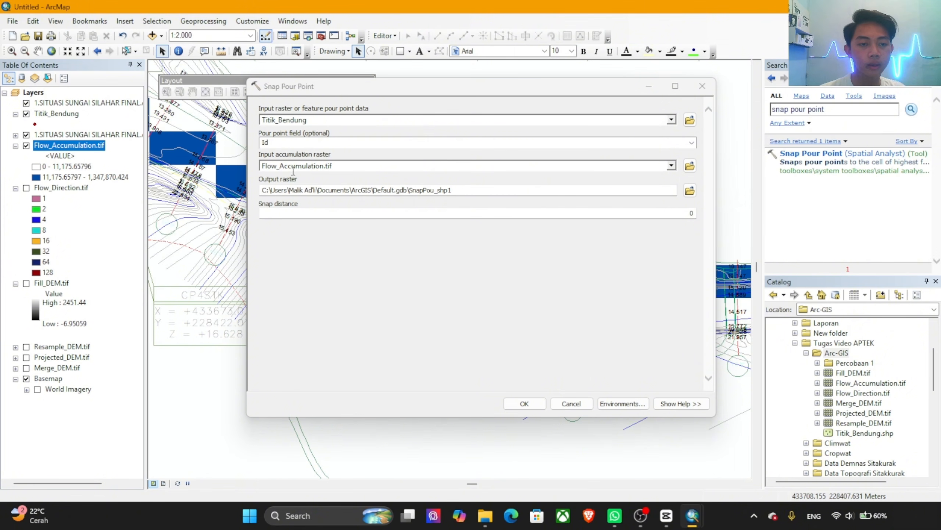
left_click(691, 191)
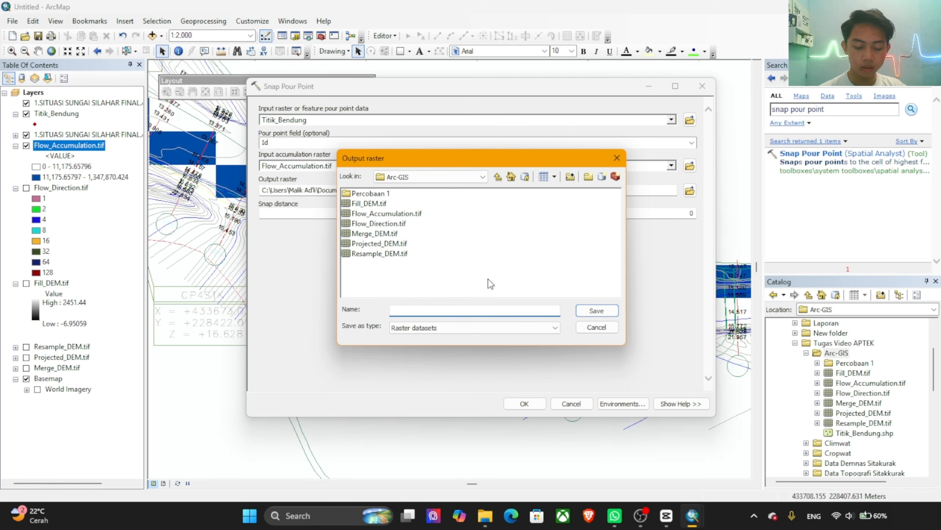
type("Snap_pour.tif")
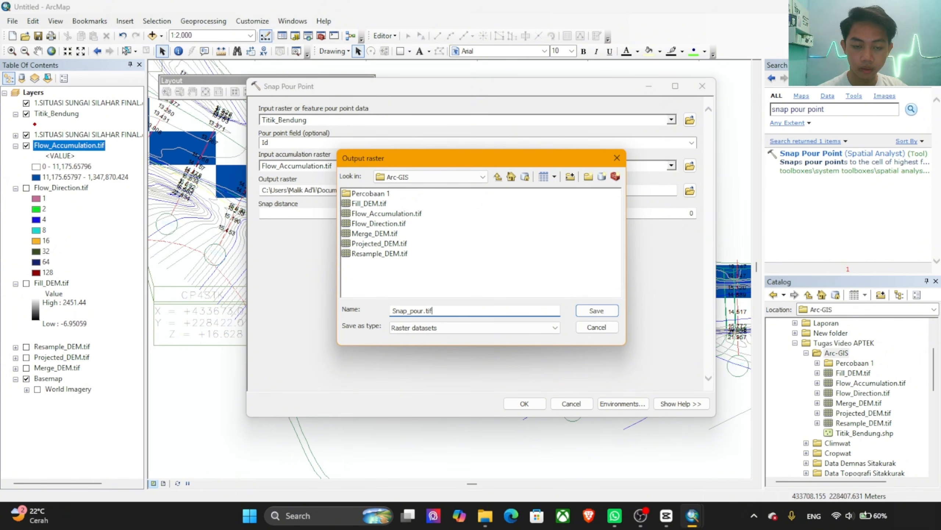
left_click(597, 310)
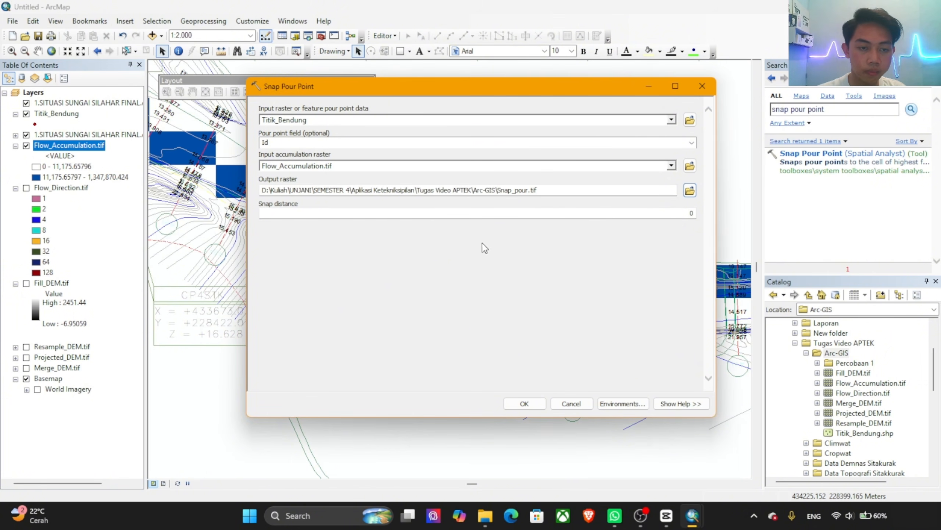
left_click(526, 404)
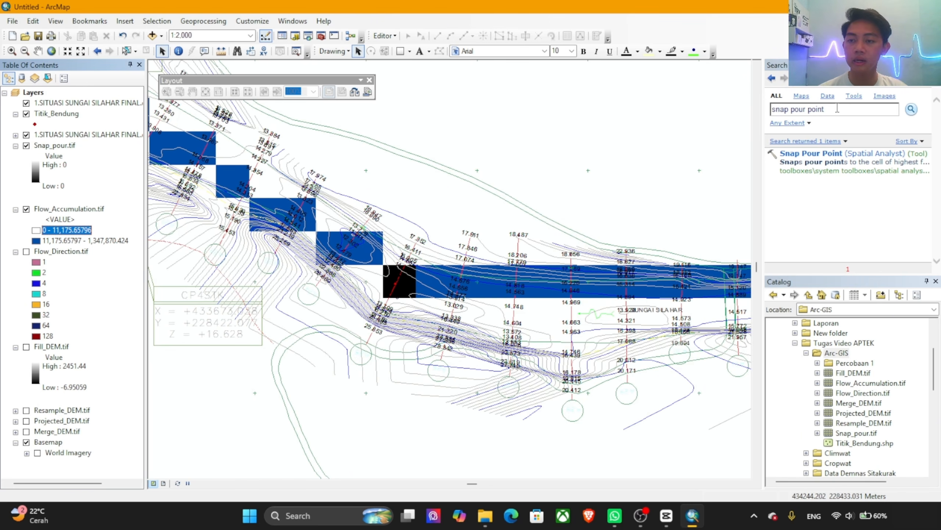
Step: Search for "watershed" and open the Watershed tool from Spatial Analyst
left_click(796, 109)
type("del")
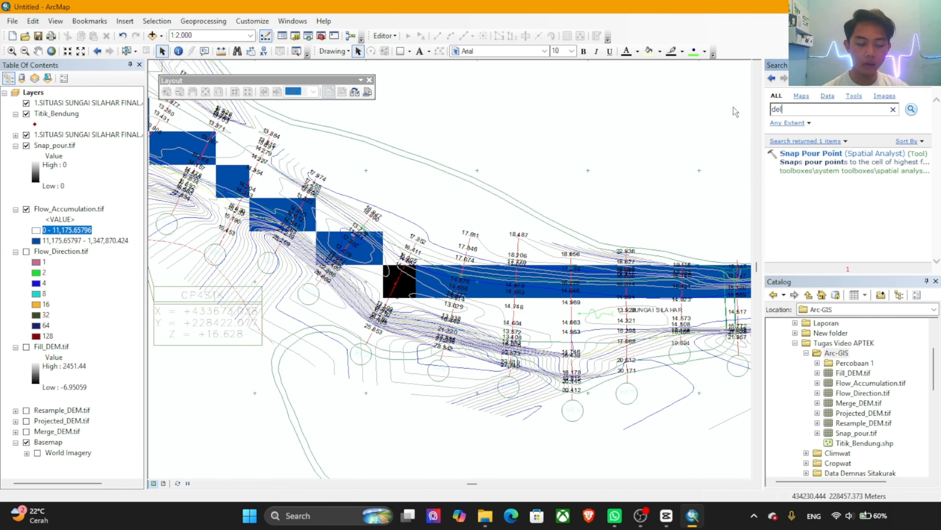
key("BackSpace")
key("BackSpace")
key("BackSpace")
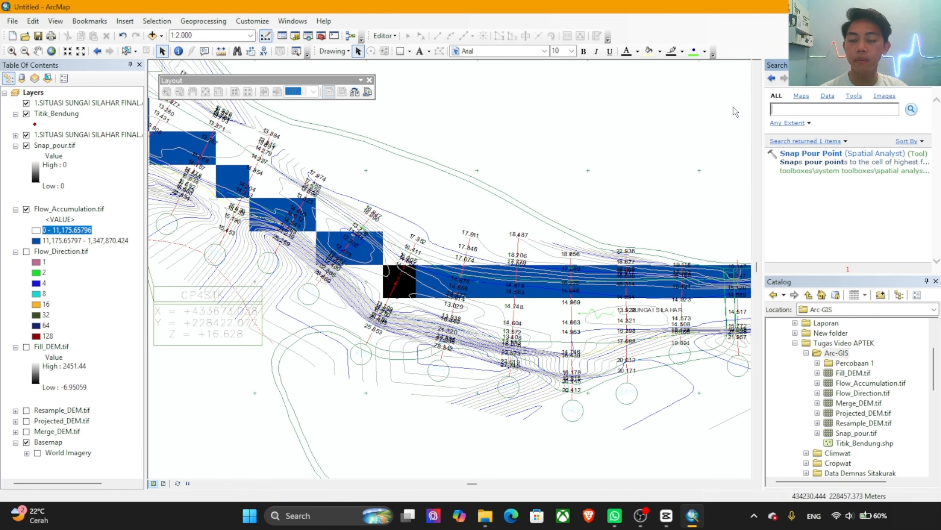
type("wa")
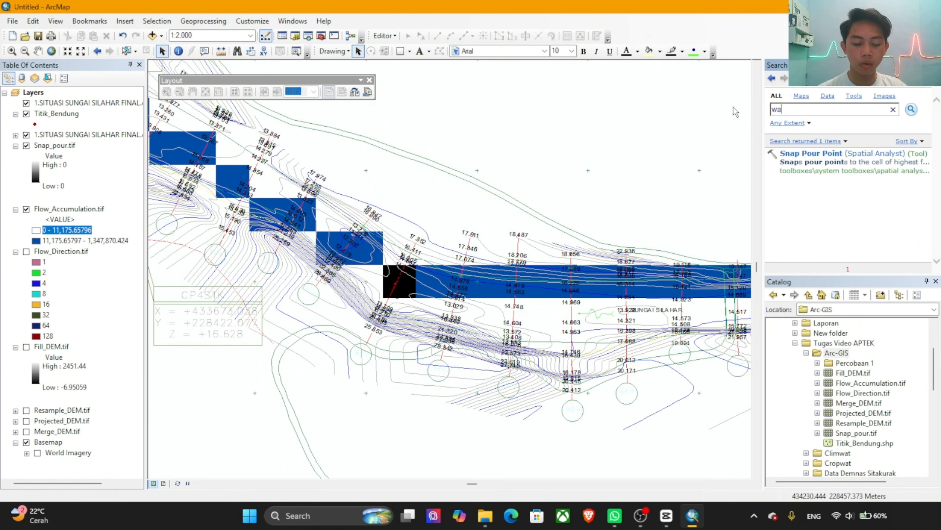
type("tersha")
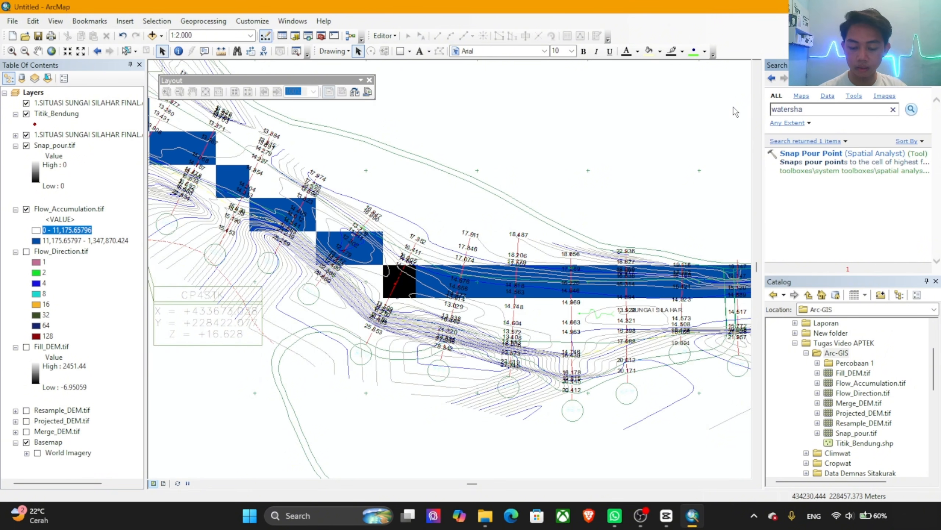
type("dd")
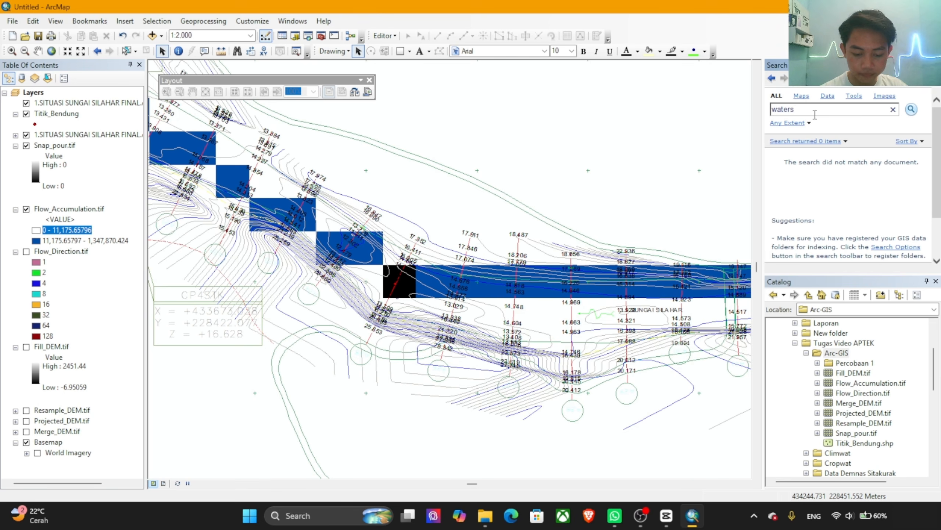
key("Return")
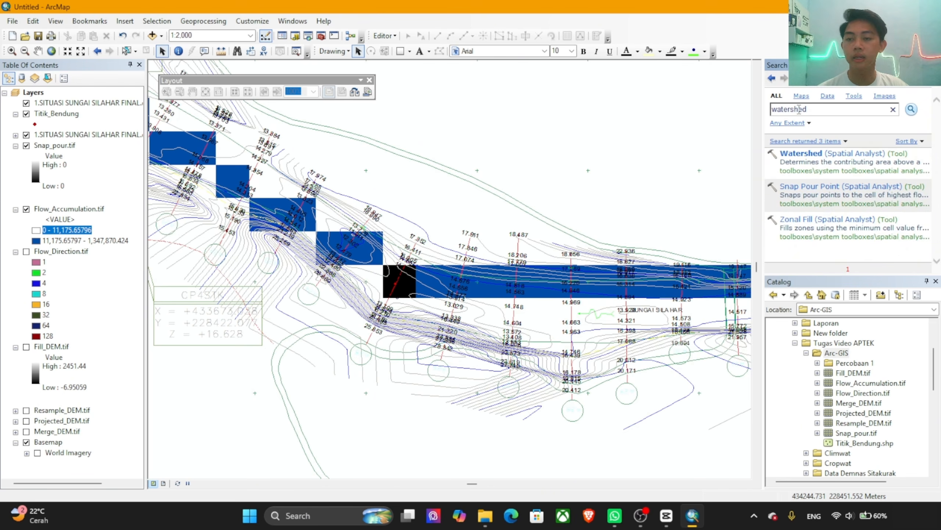
left_click(801, 153)
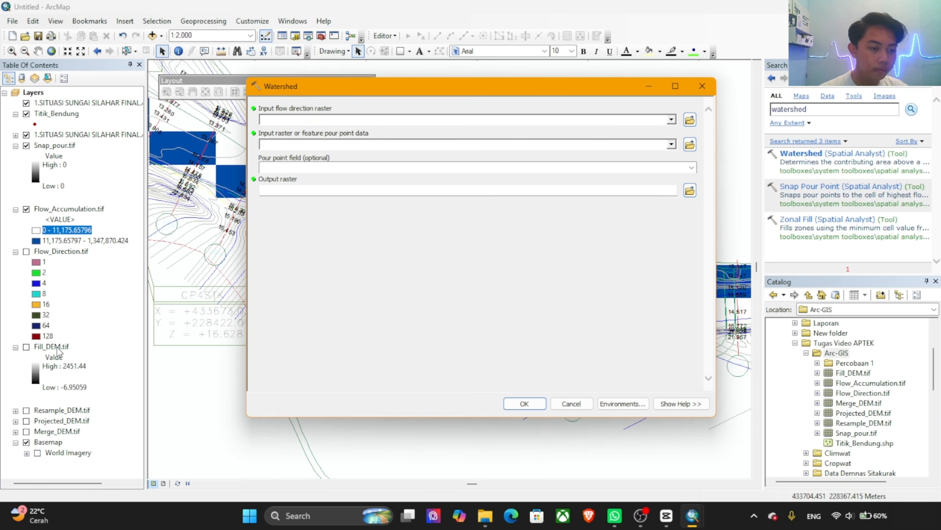
Step: Set Flow_Direction.tif as the Watershed flow direction raster and Snap_pour.tif as the pour point data, and start choosing the output raster location
left_click_drag(61, 252, 310, 121)
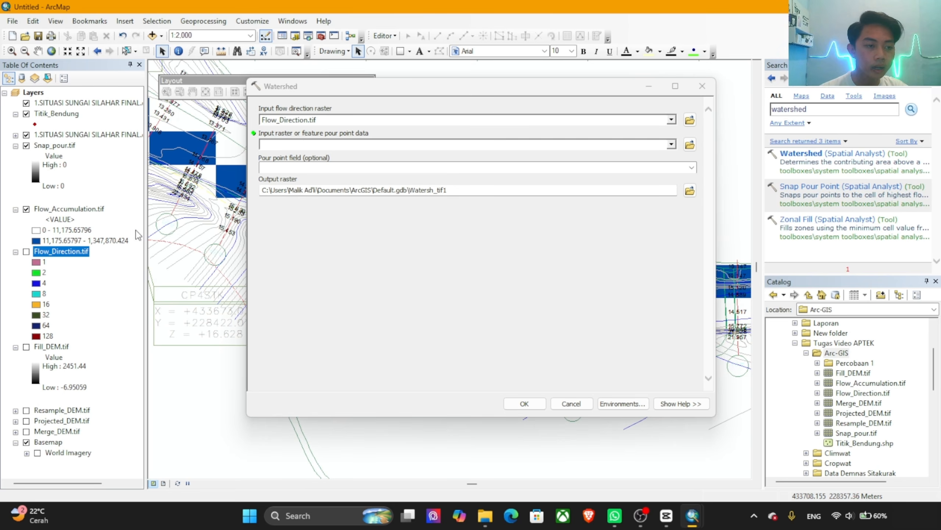
left_click_drag(55, 148, 287, 147)
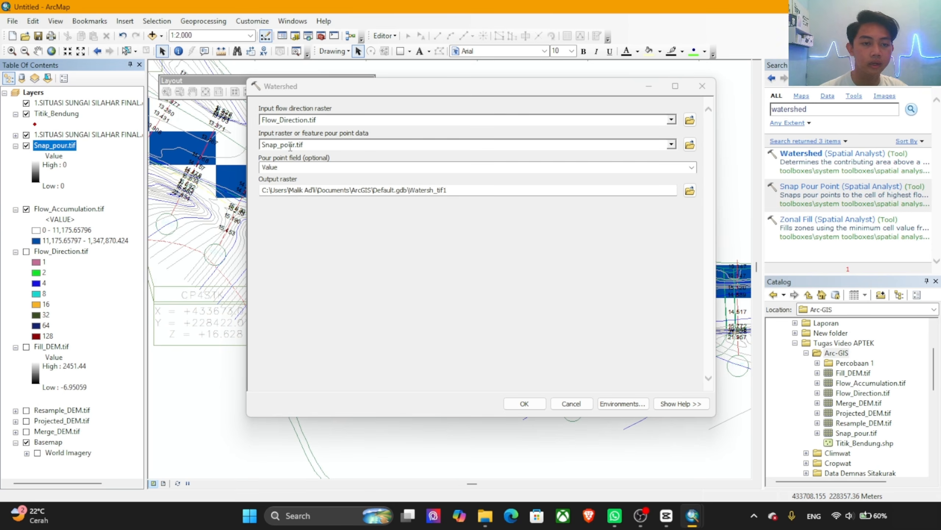
left_click(690, 191)
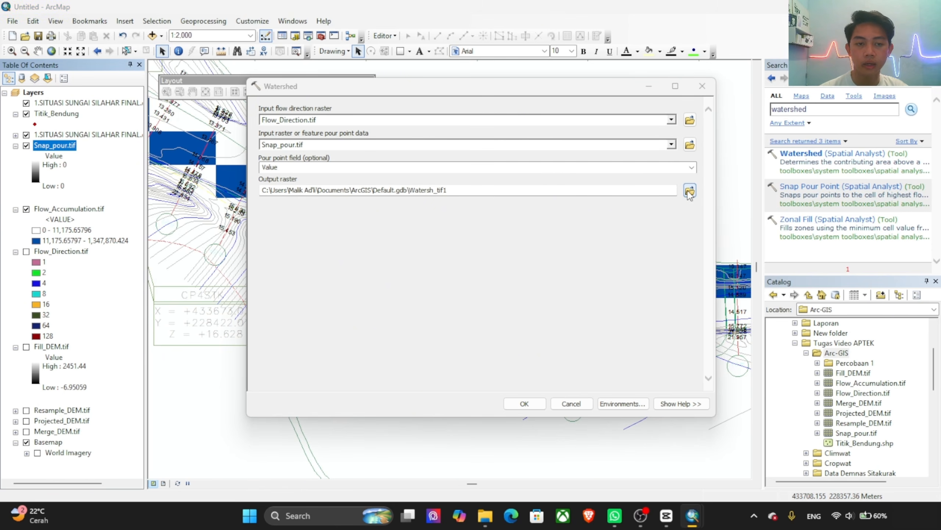
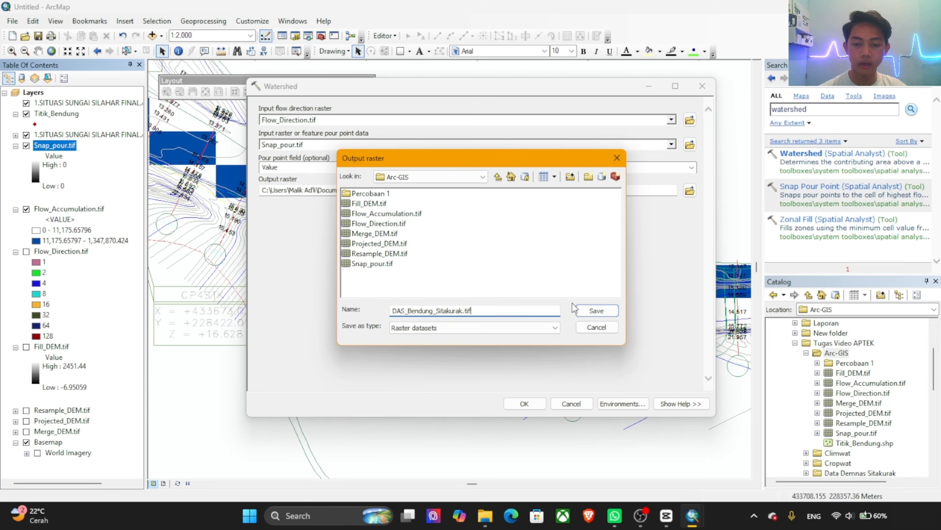
Step: Save the Watershed output raster as DAS_Bendung_Sitakurak.tif in the Arc-GIS folder and run the tool
left_click(597, 310)
left_click(524, 404)
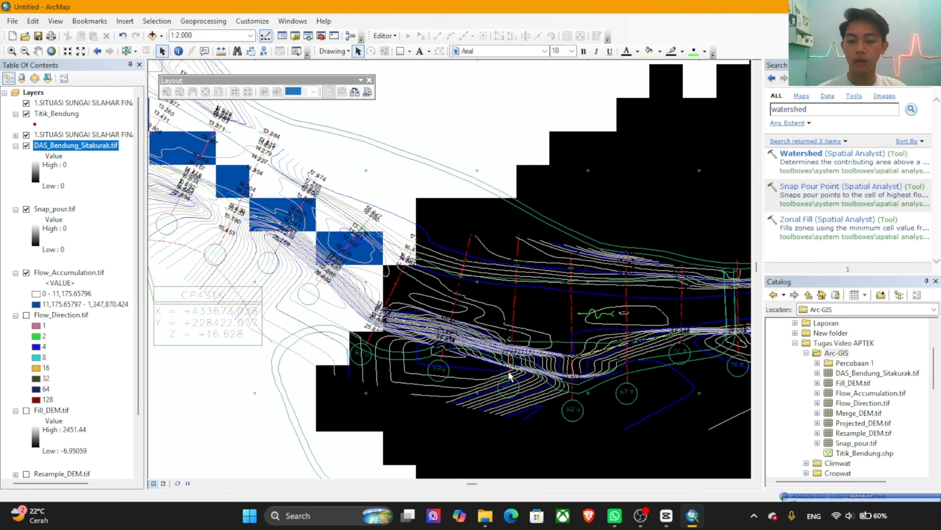
Step: Examine the full outline of the DAS_Bendung_Sitakurak.tif watershed upstream of the weir and its position relative to the flow accumulation streams
scroll(472, 221, "down", 3)
scroll(472, 221, "up", 6)
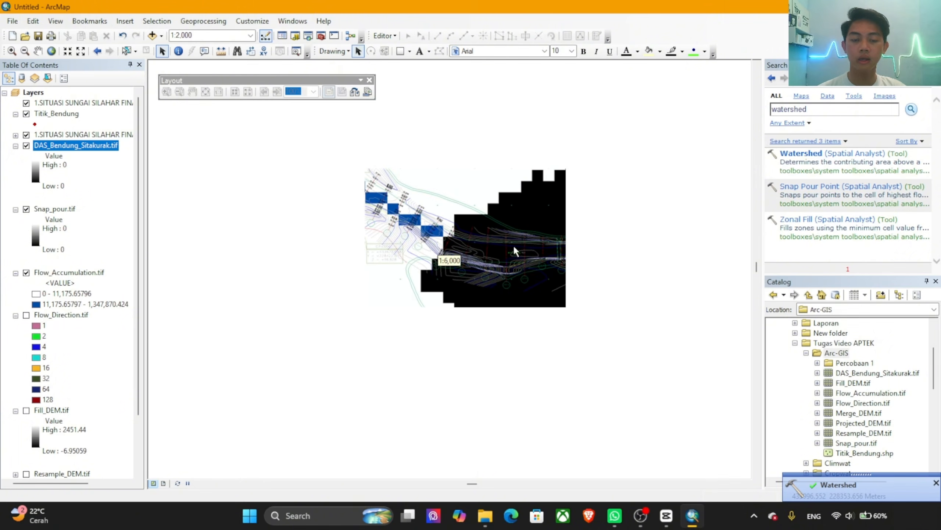
scroll(532, 260, "down", 3)
scroll(481, 258, "up", 5)
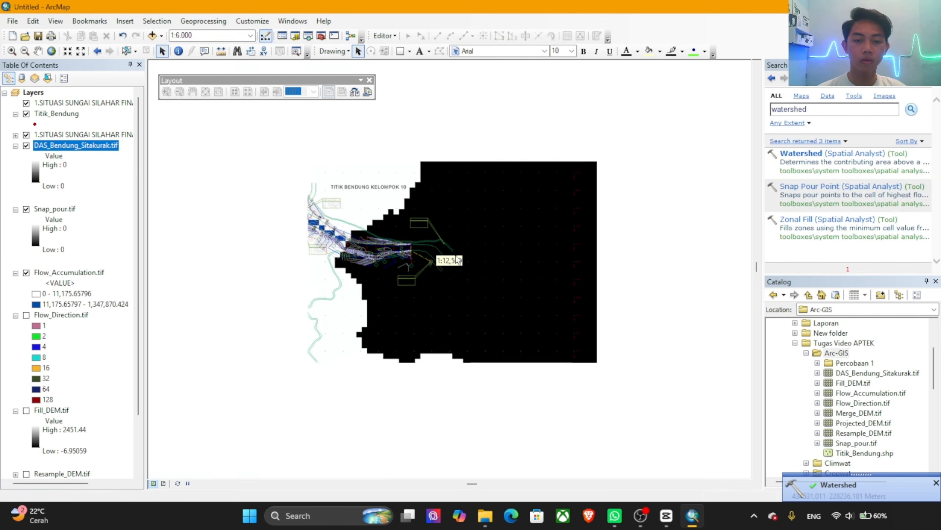
scroll(457, 259, "up", 3)
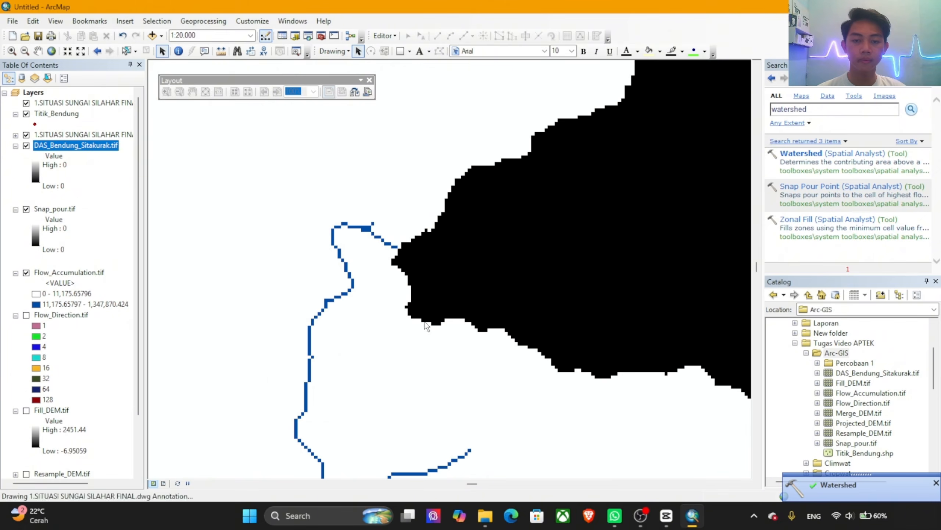
scroll(426, 326, "up", 4)
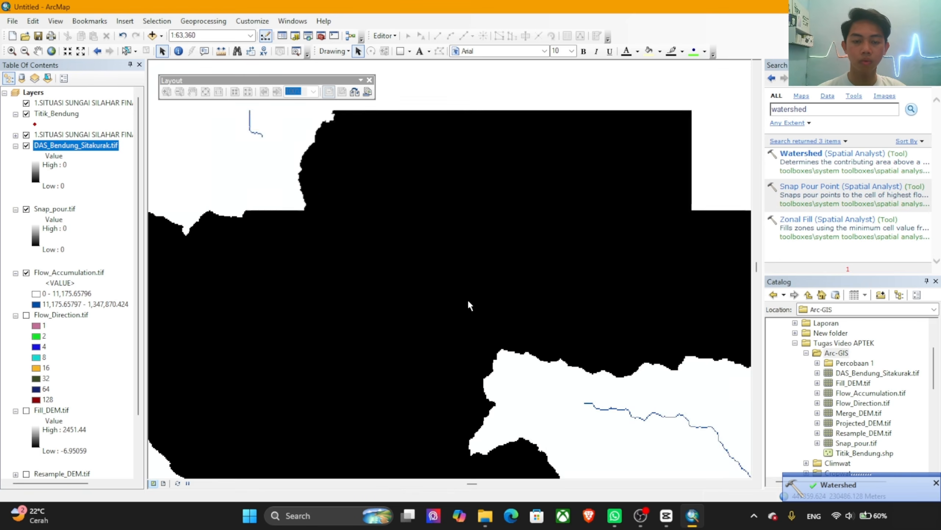
scroll(469, 302, "up", 4)
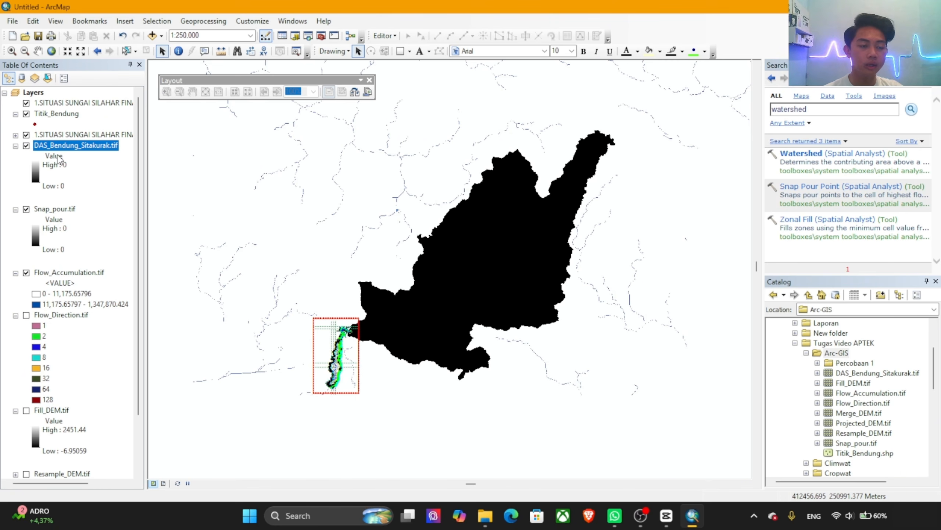
right_click(67, 148)
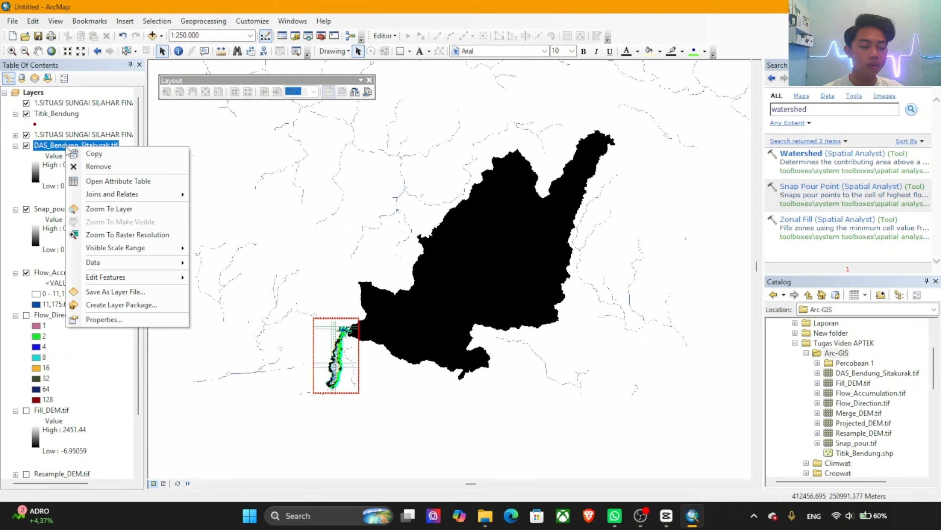
left_click(93, 210)
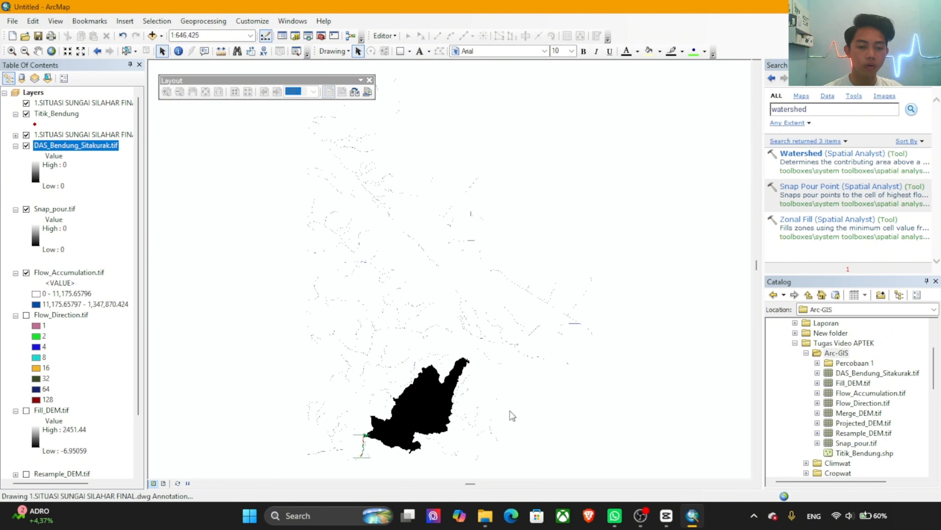
scroll(411, 445, "down", 5)
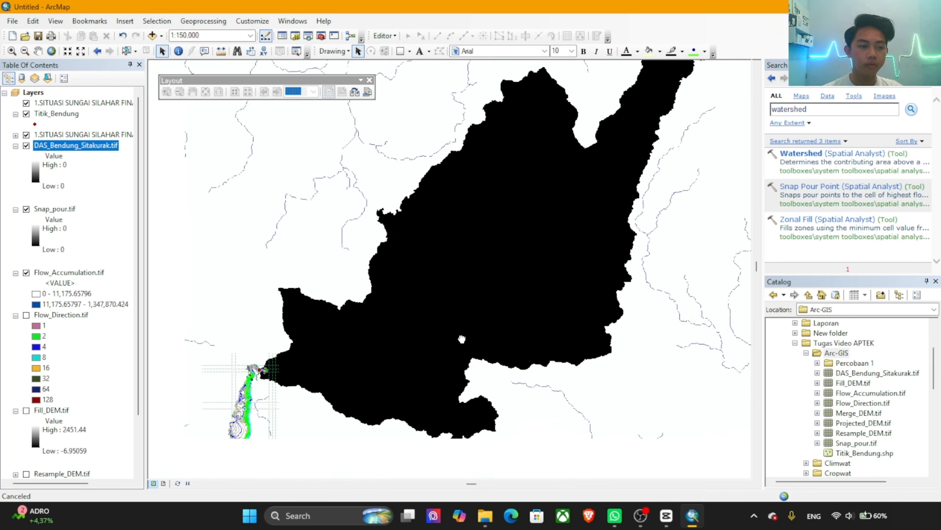
Step: Display the DAS_Bendung_Sitakurak.tif layer as a semi-transparent orange area over the World Imagery basemap
right_click(67, 150)
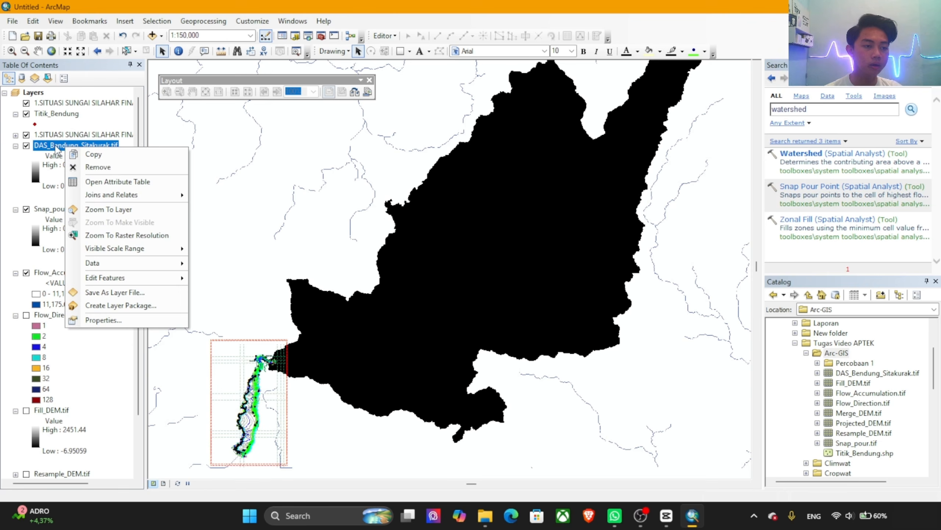
double_click(55, 145)
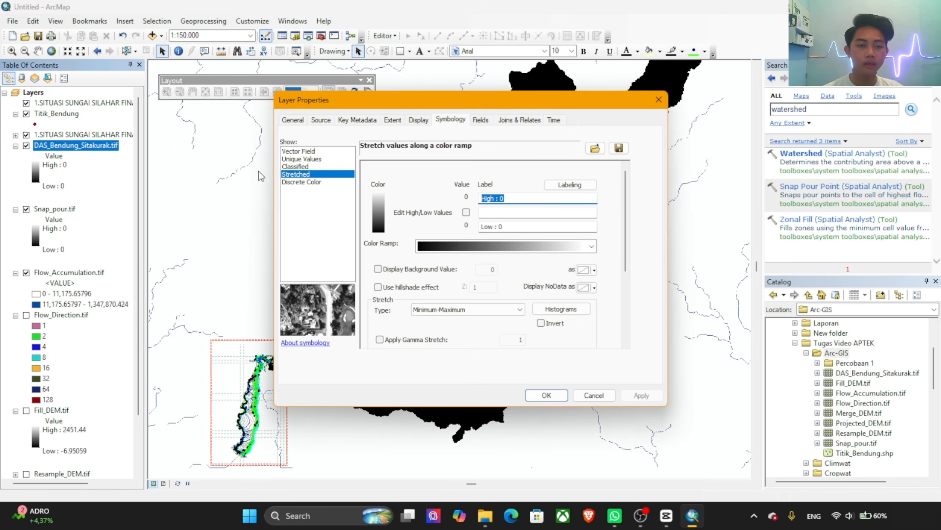
left_click(399, 122)
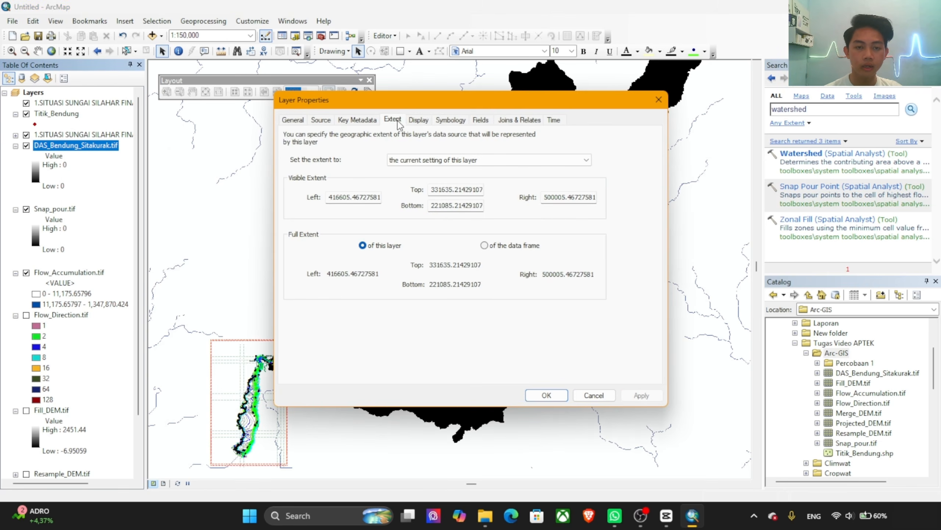
left_click(415, 120)
double_click(381, 246)
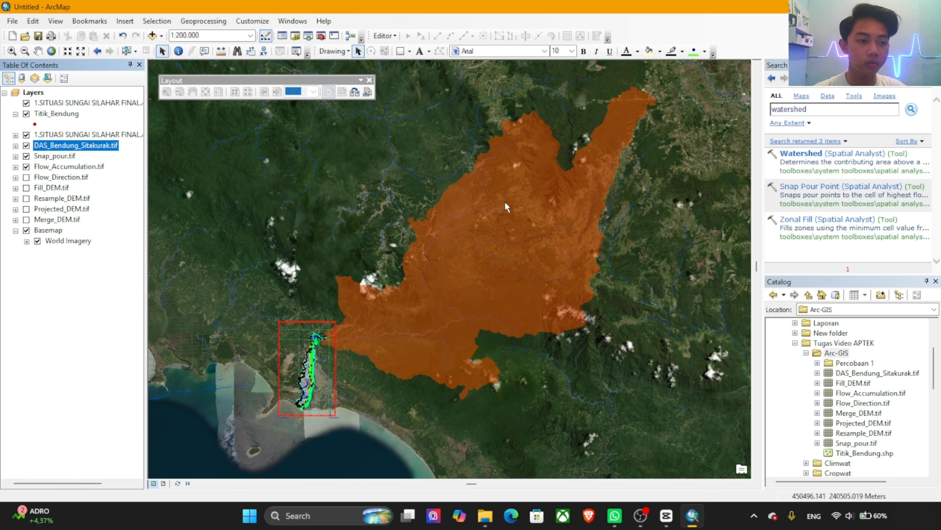
Step: Switch to layout view and set the page to A3 297 x 420 mm in landscape orientation
left_click(163, 484)
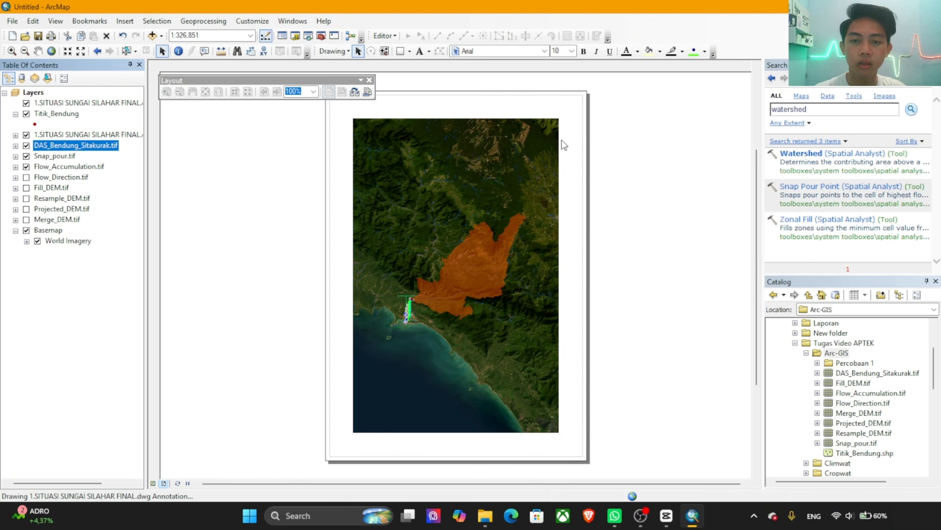
right_click(585, 100)
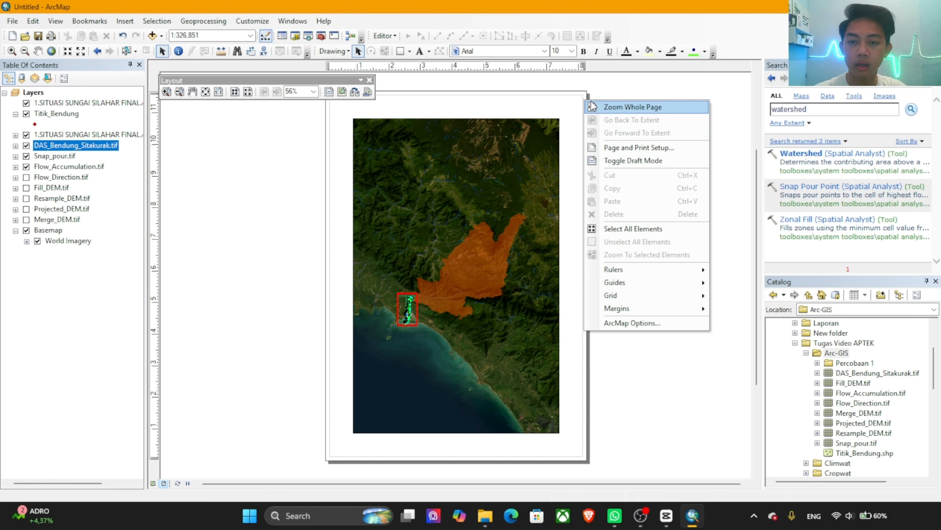
right_click(561, 101)
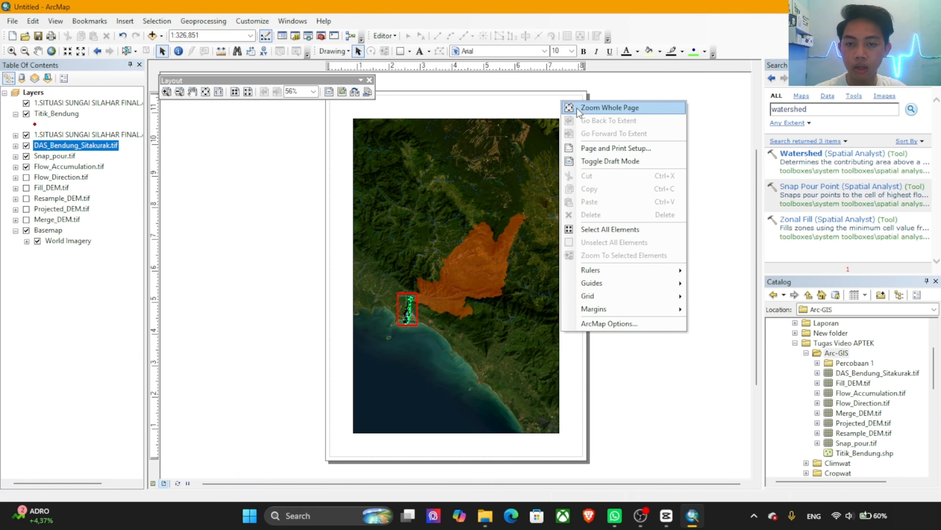
left_click(594, 150)
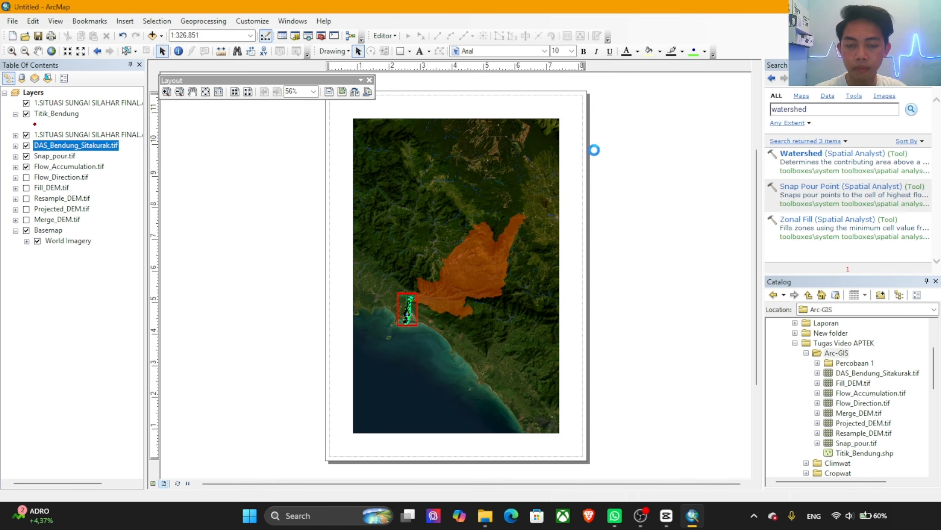
left_click(493, 203)
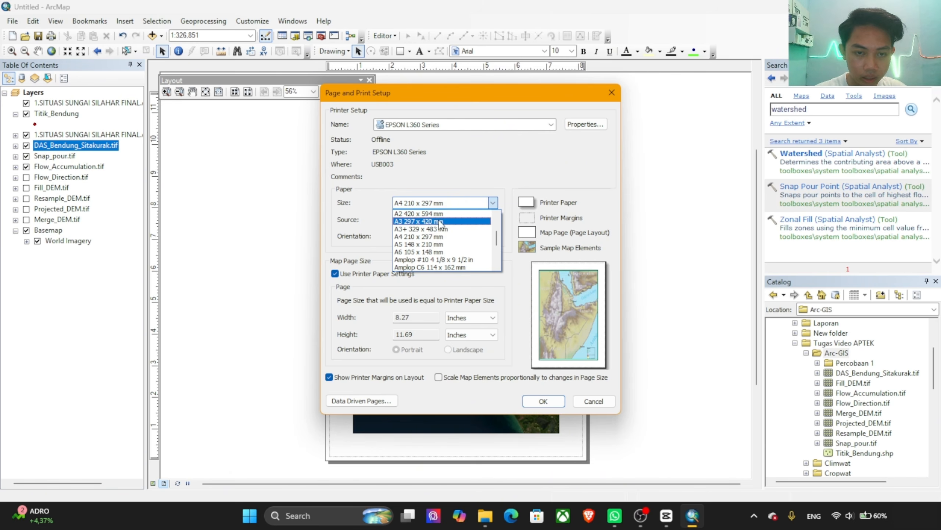
left_click(440, 222)
left_click(467, 237)
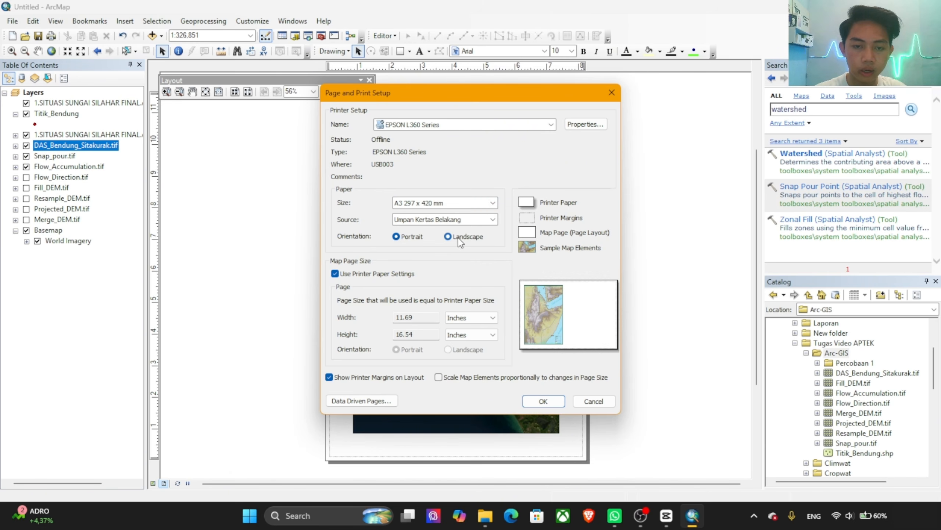
left_click(543, 401)
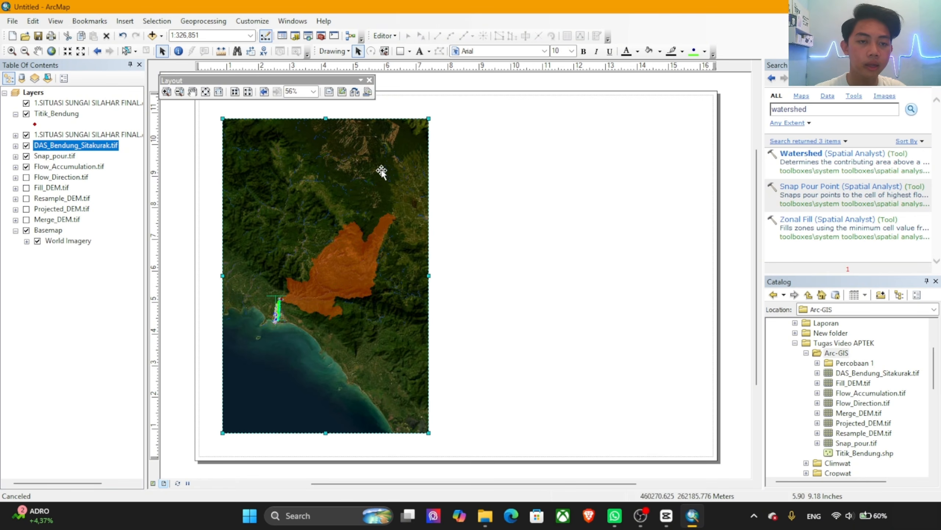
Step: Move and enlarge the map frame so it nearly fills the page height and leaves a narrow free strip on the page's right side
scroll(409, 187, "up", 2)
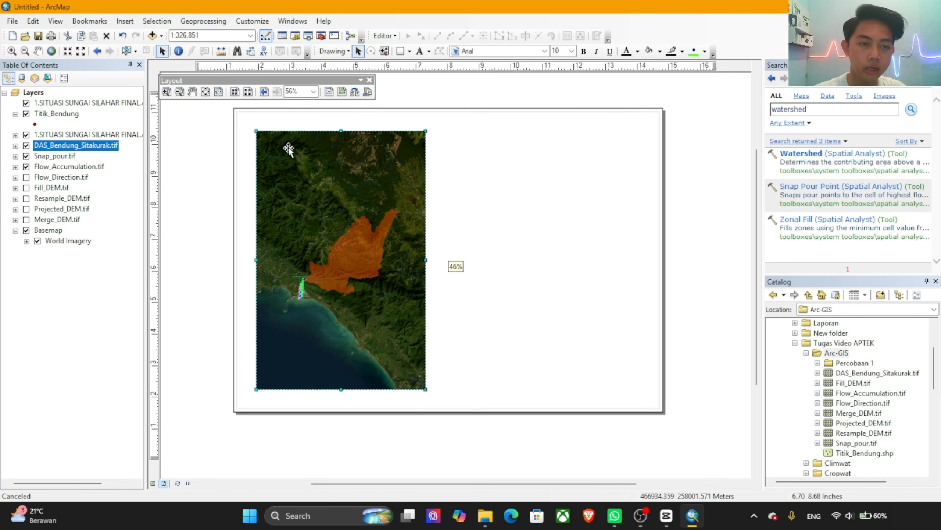
left_click_drag(252, 129, 243, 117)
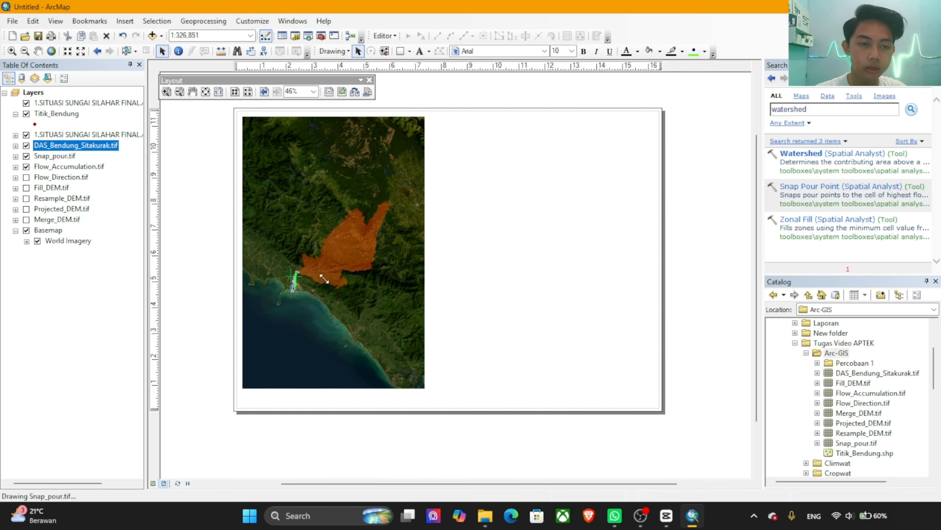
left_click_drag(321, 275, 322, 292)
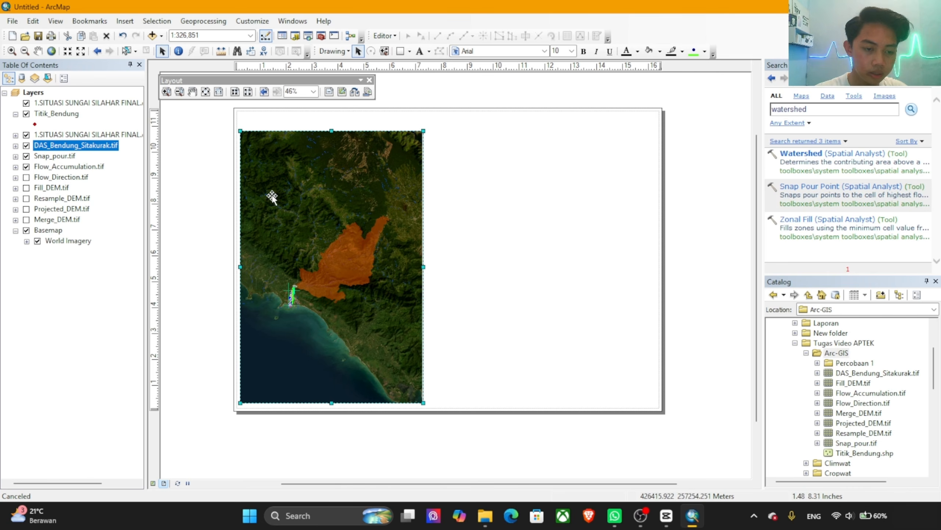
left_click_drag(281, 152, 240, 117)
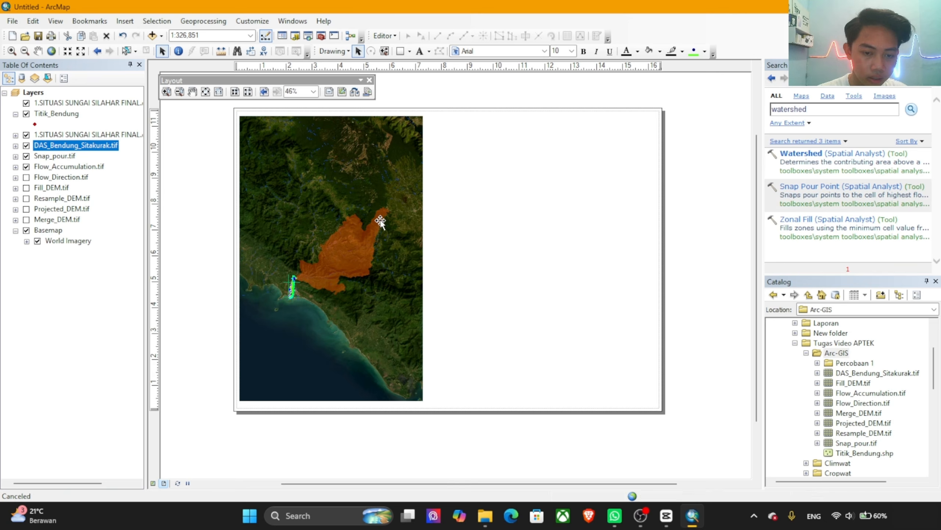
left_click_drag(380, 270, 571, 261)
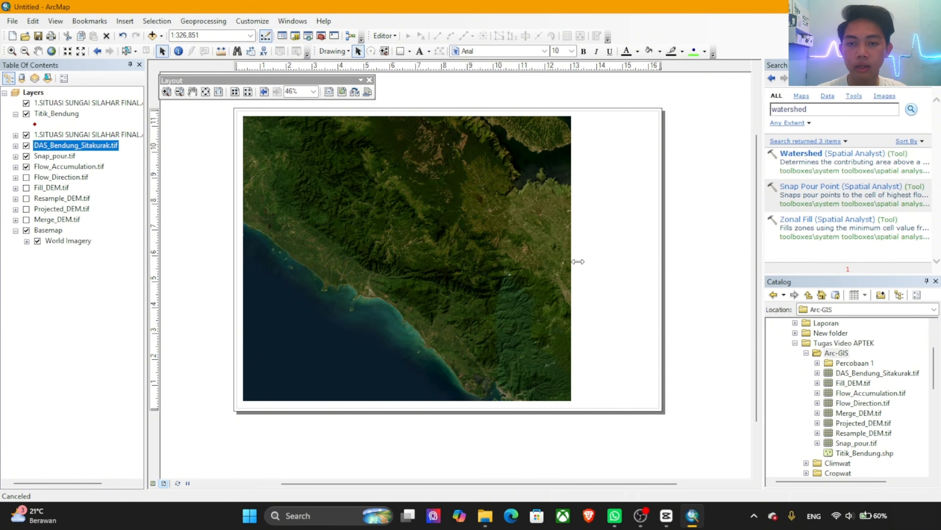
Step: Draw a tall rectangle about 2.8 in wide and 11 in high in the free strip beside the map frame
left_click(401, 54)
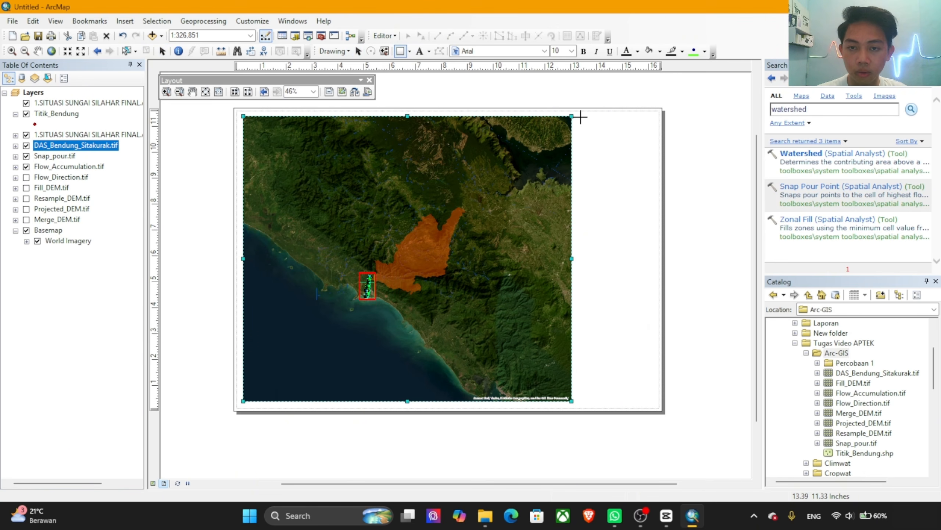
left_click_drag(581, 117, 654, 400)
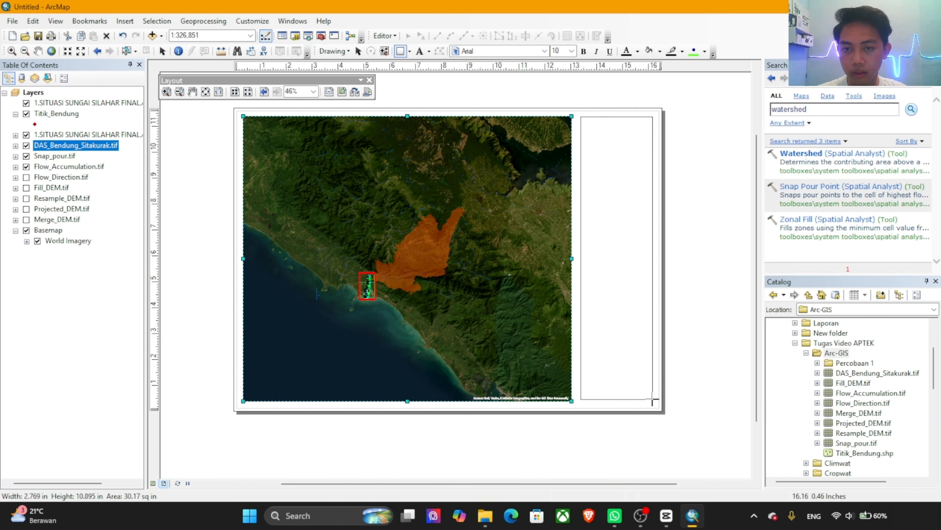
left_click_drag(654, 401, 654, 401)
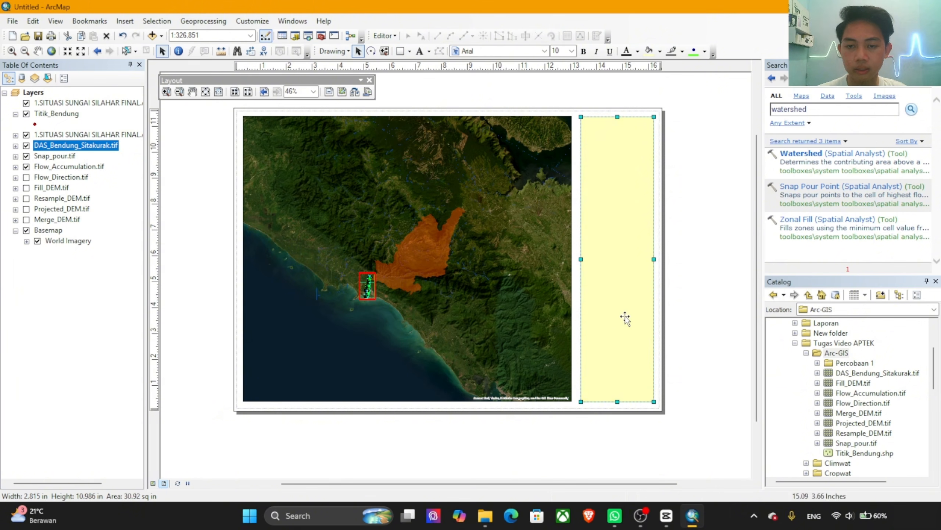
Step: Nudge the yellow rectangle so it lines up vertically with the map frame and sits evenly between the frame and the page margin
left_click_drag(624, 316, 622, 313)
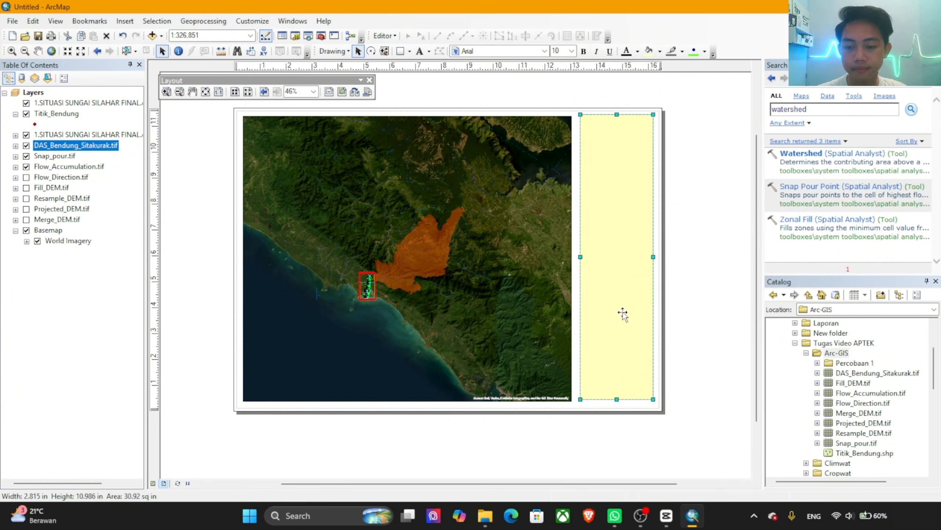
key("Down")
key("Up")
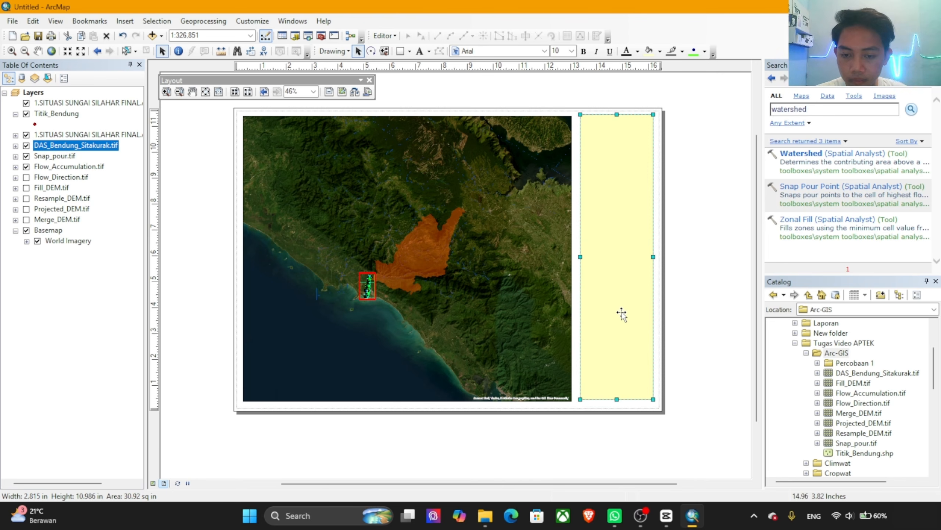
left_click_drag(622, 313, 625, 316)
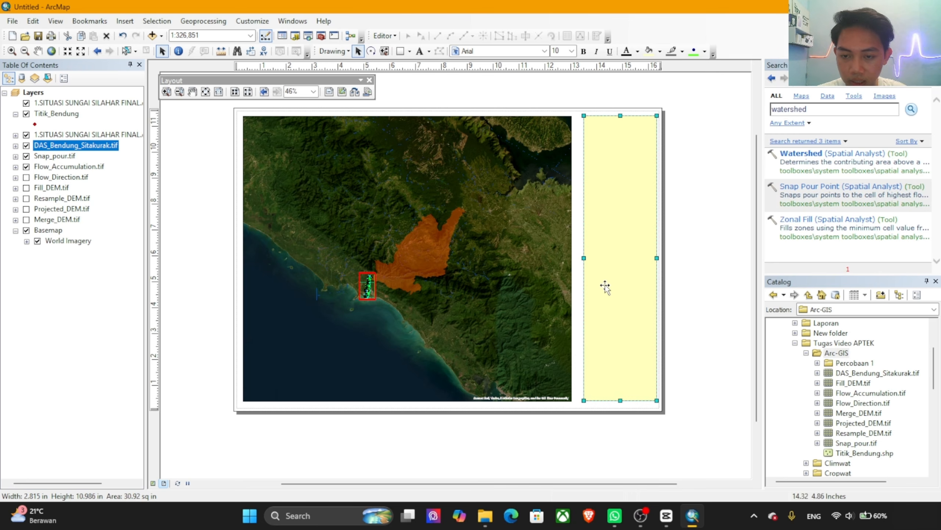
key("Left")
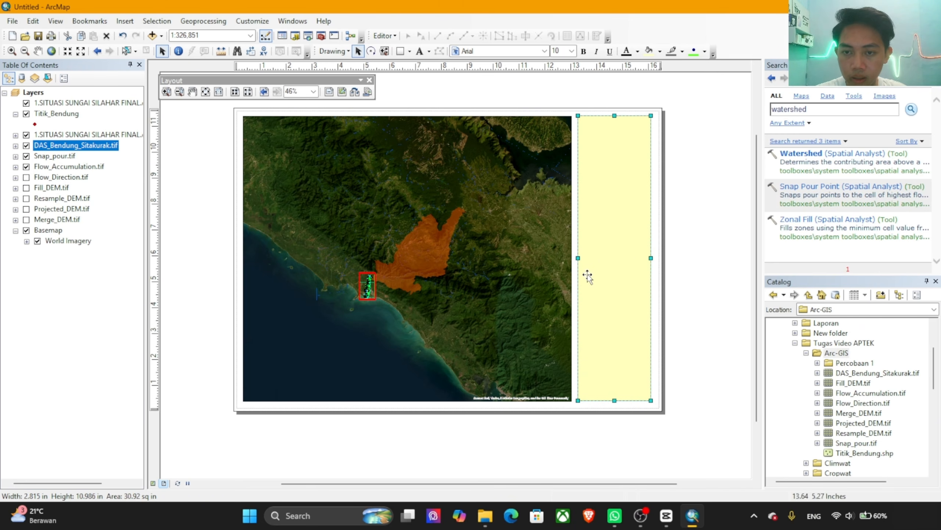
left_click_drag(620, 279, 624, 280)
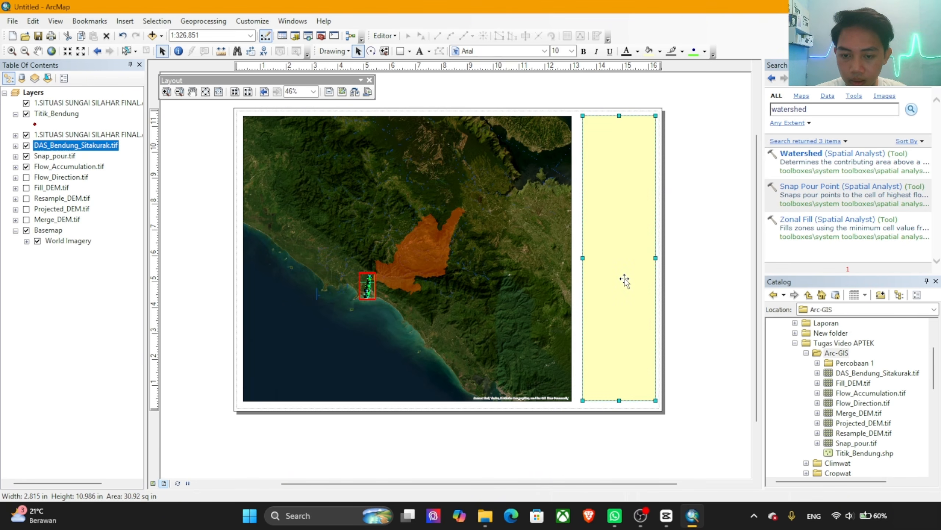
Step: Widen the map frame slightly toward the yellow rectangle to narrow the gap between them
left_click(571, 262)
mouse_move(576, 260)
left_mouse_down()
mouse_move(586, 275)
mouse_move(578, 274)
left_mouse_up()
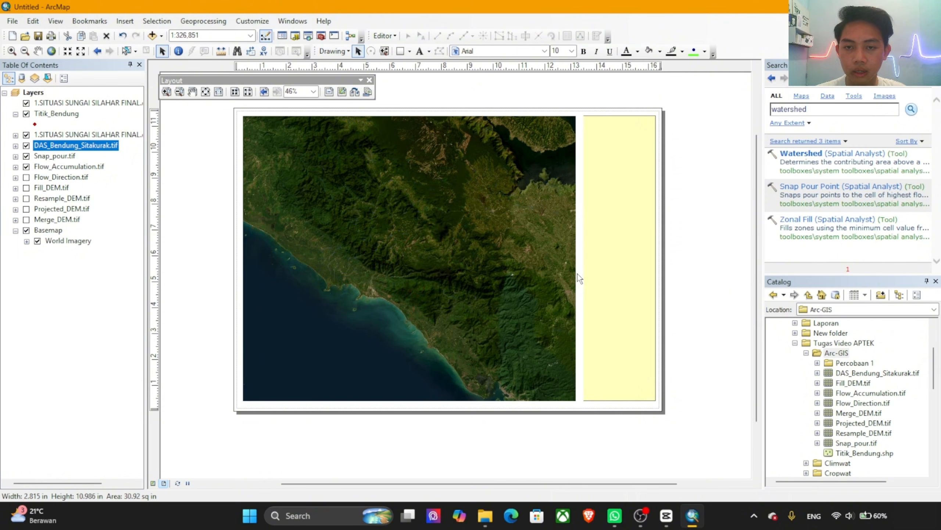
left_click(606, 261)
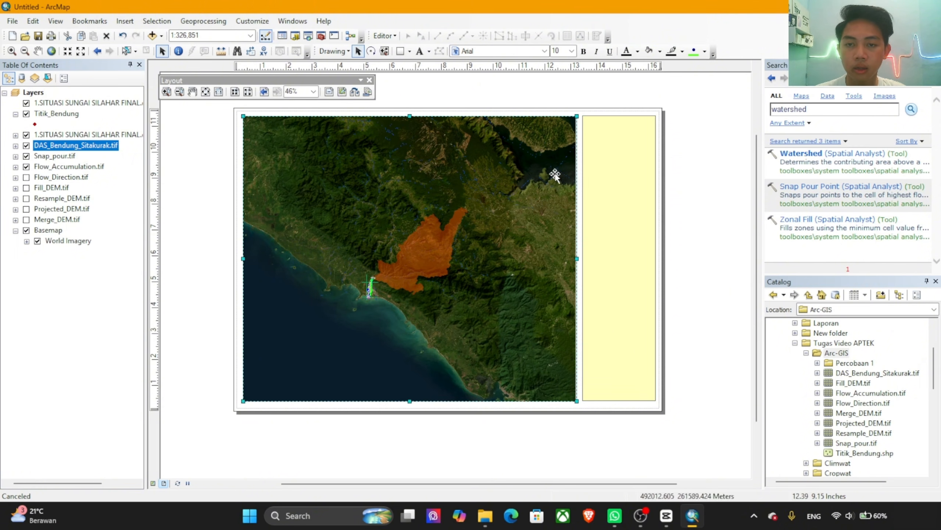
Step: Give the tall yellow rectangle beside the map frame no fill colour and a black outline
right_click(608, 161)
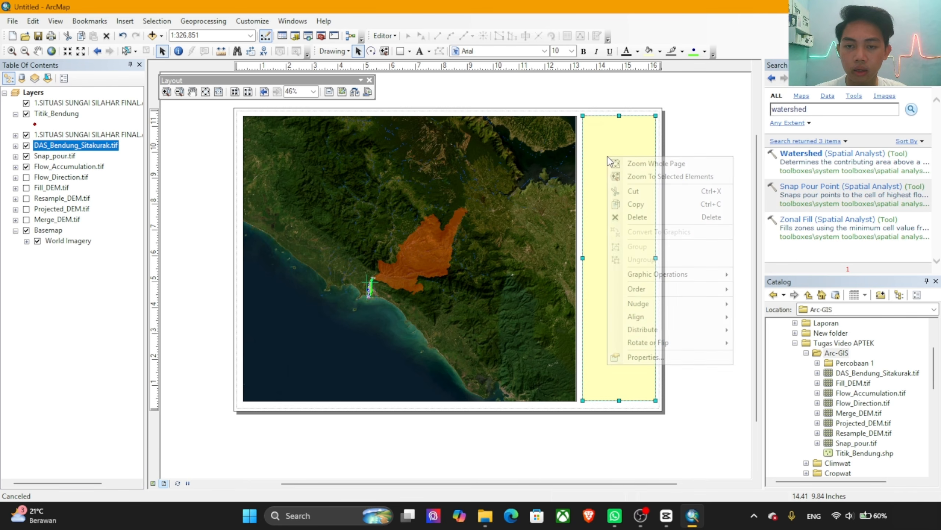
left_click(600, 256)
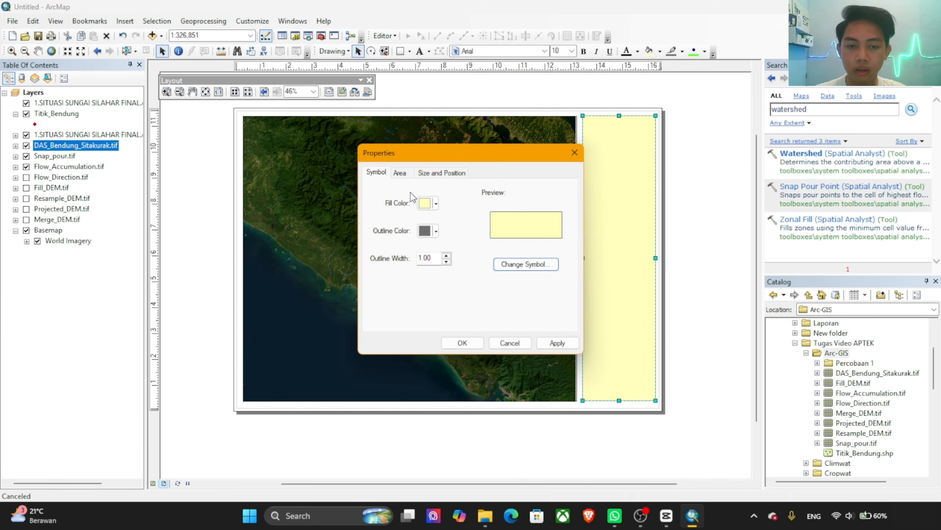
left_click(435, 203)
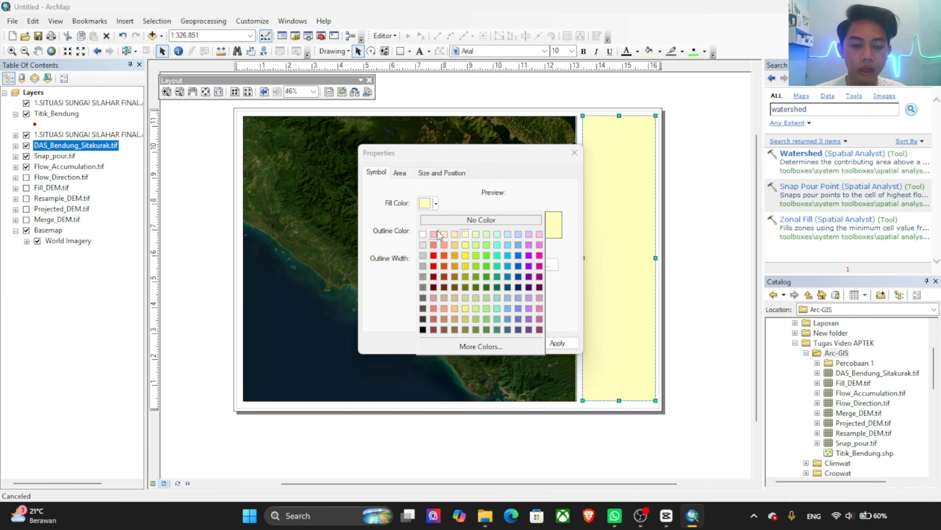
left_click(461, 220)
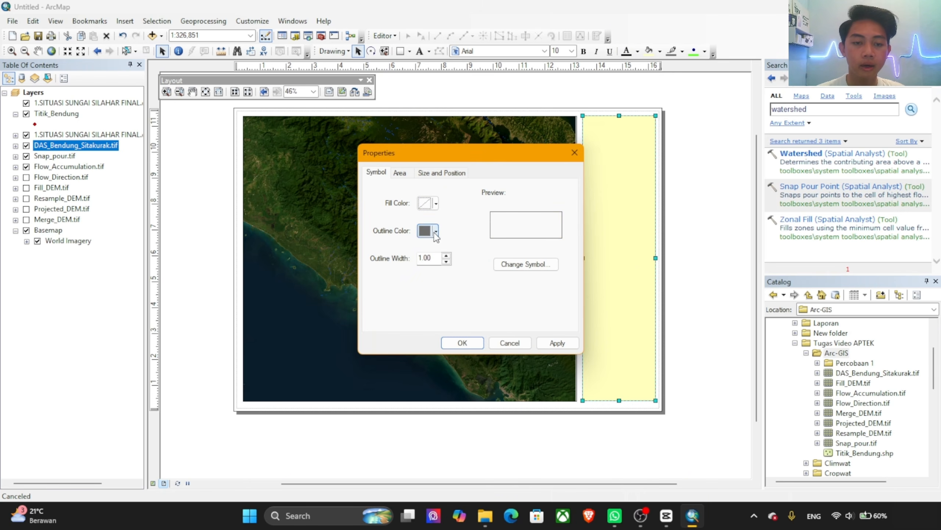
left_click(435, 230)
left_click(423, 357)
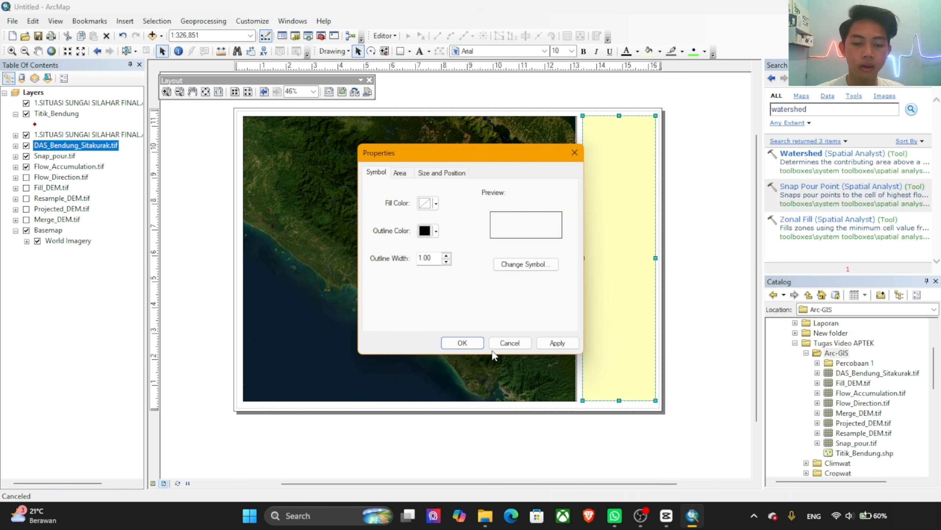
left_click(460, 341)
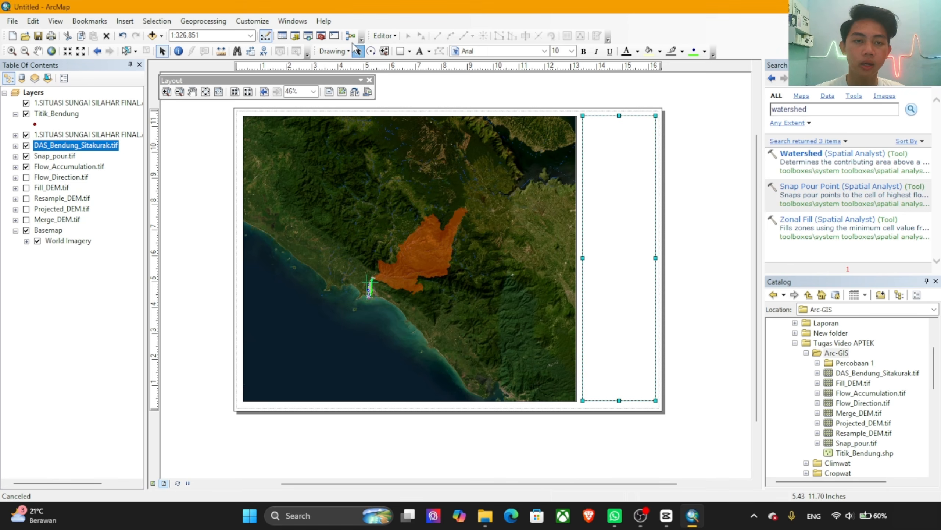
Step: Draw a full-width rectangle about 2.82 in wide and 2.88 in high at the upper end of the tall frame
left_click(402, 52)
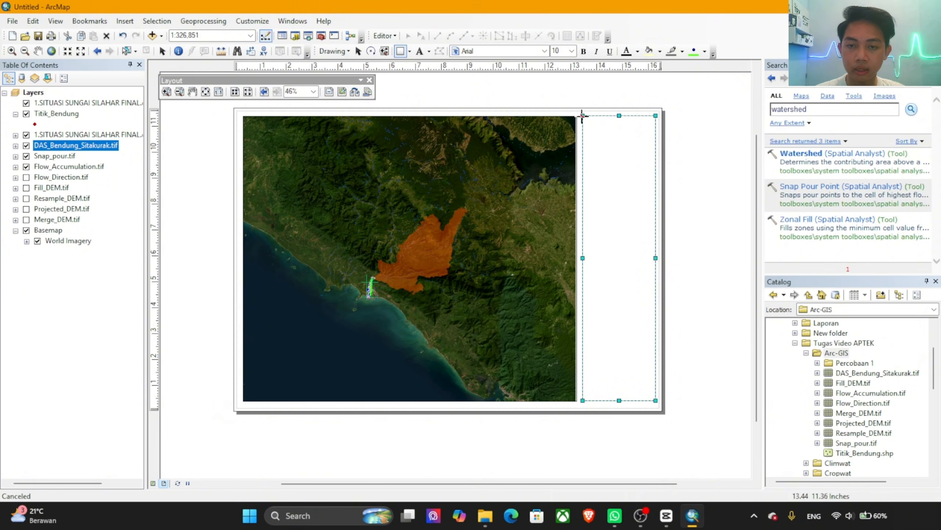
scroll(613, 118, "down", 5)
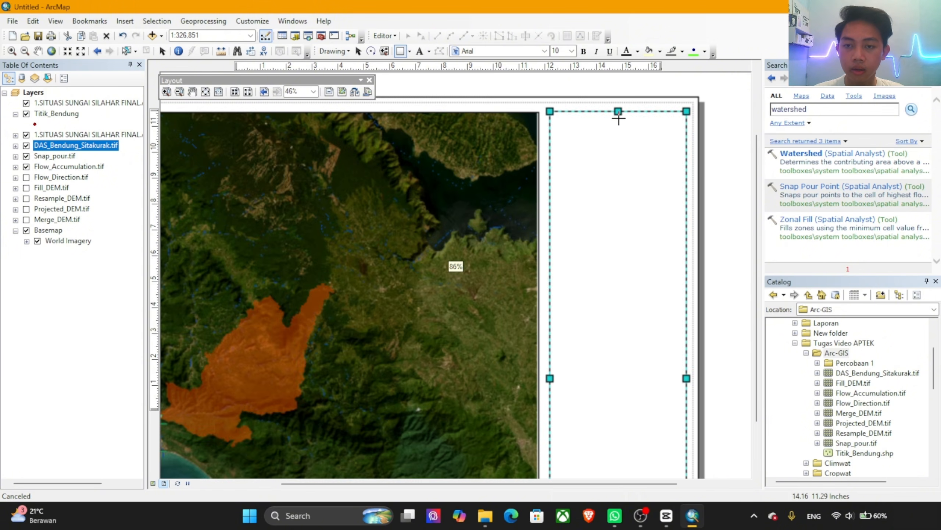
scroll(618, 118, "down", 3)
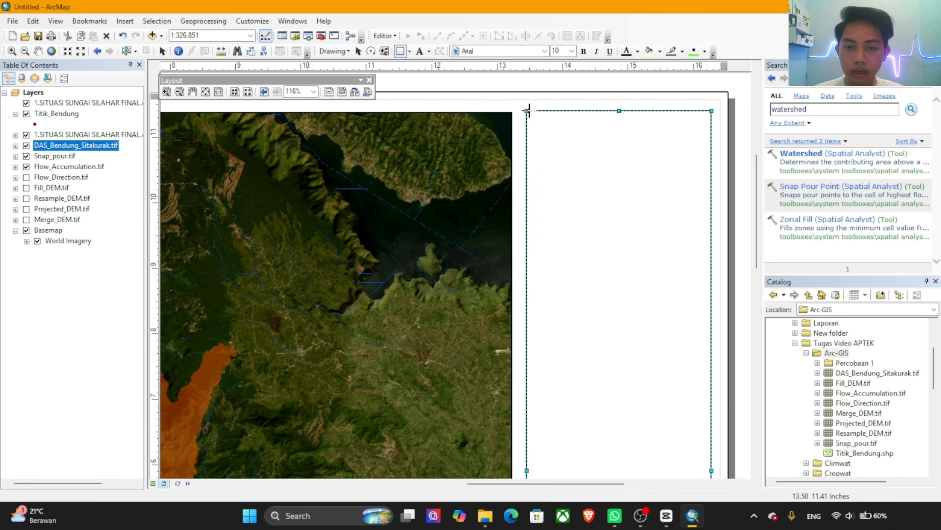
left_click_drag(525, 110, 711, 299)
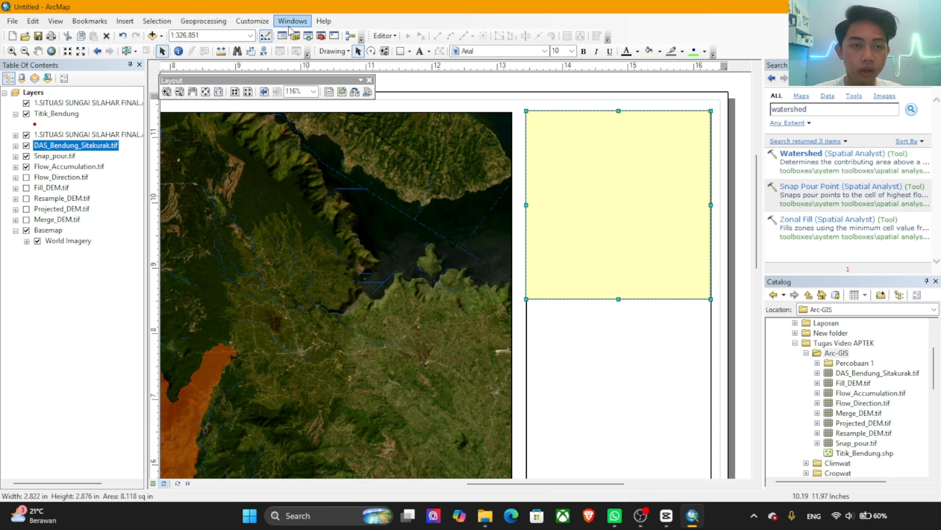
Step: Draw a second rectangle about 2.82 in wide and 2.35 in high directly beneath the first one
left_click(382, 36)
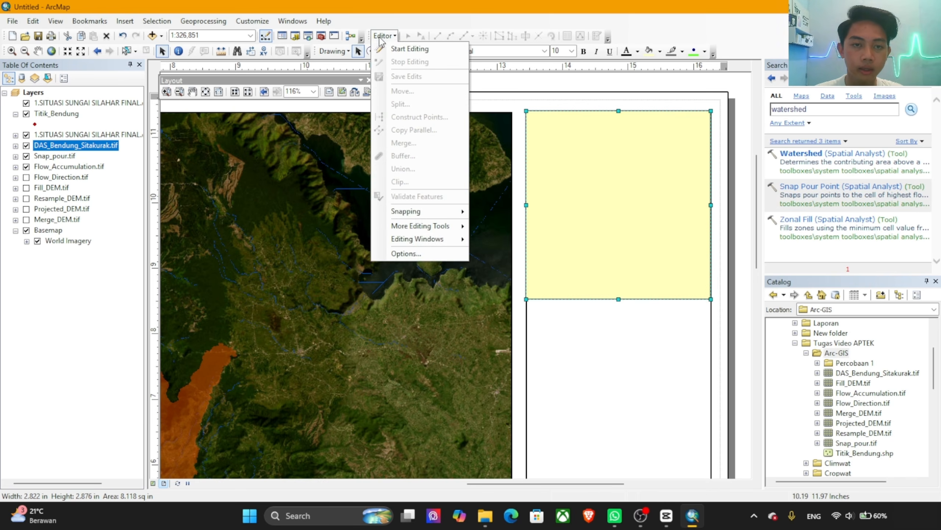
left_click(327, 67)
left_click(401, 53)
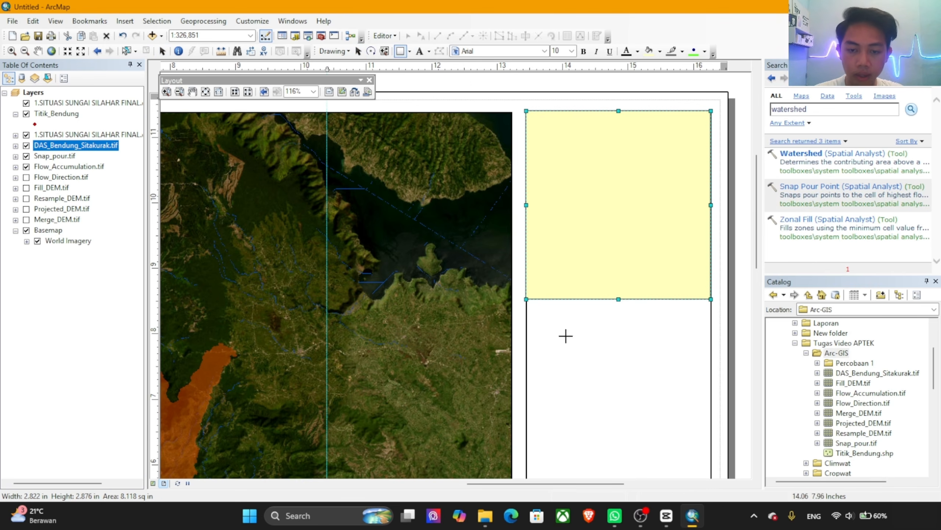
left_click_drag(527, 299, 712, 452)
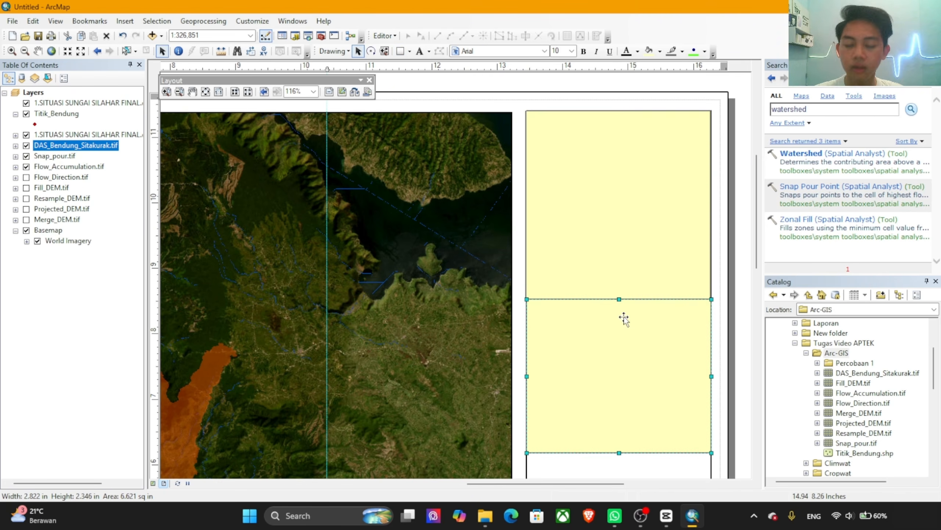
left_click(621, 352)
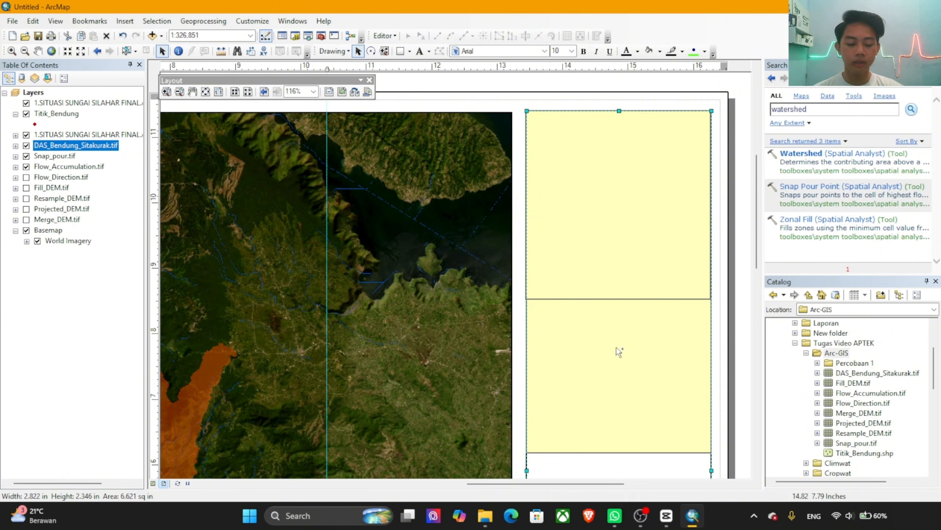
key("ctrl+v")
scroll(588, 254, "up", 2)
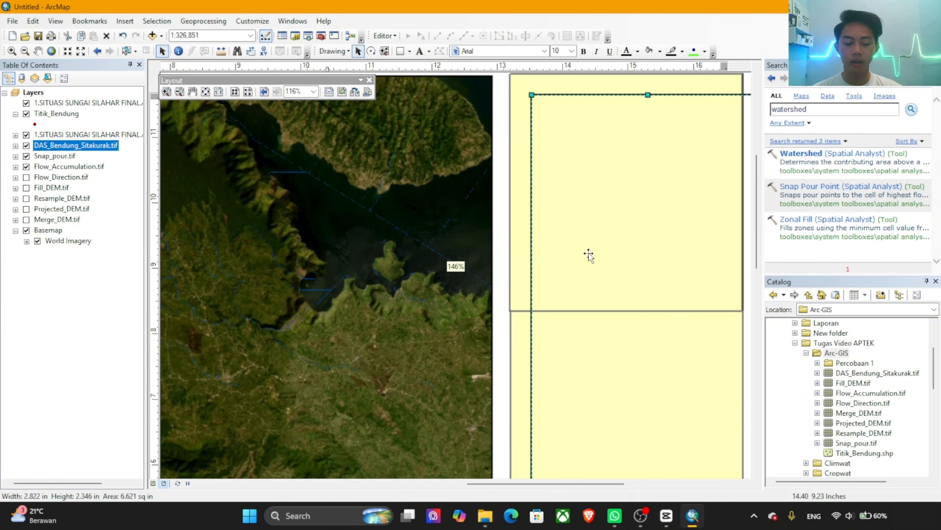
scroll(589, 254, "up", 1)
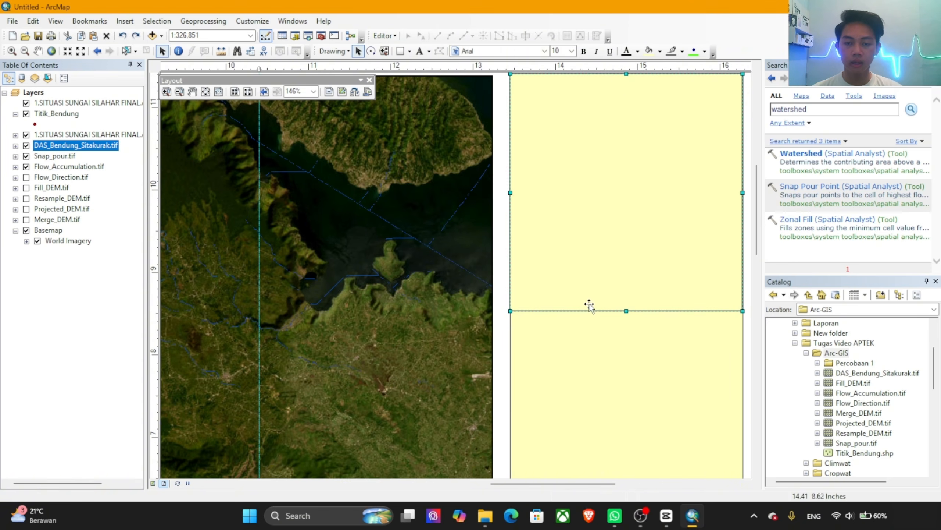
Step: Duplicate the second yellow rectangle inside the tall frame
left_click_drag(588, 363, 586, 363)
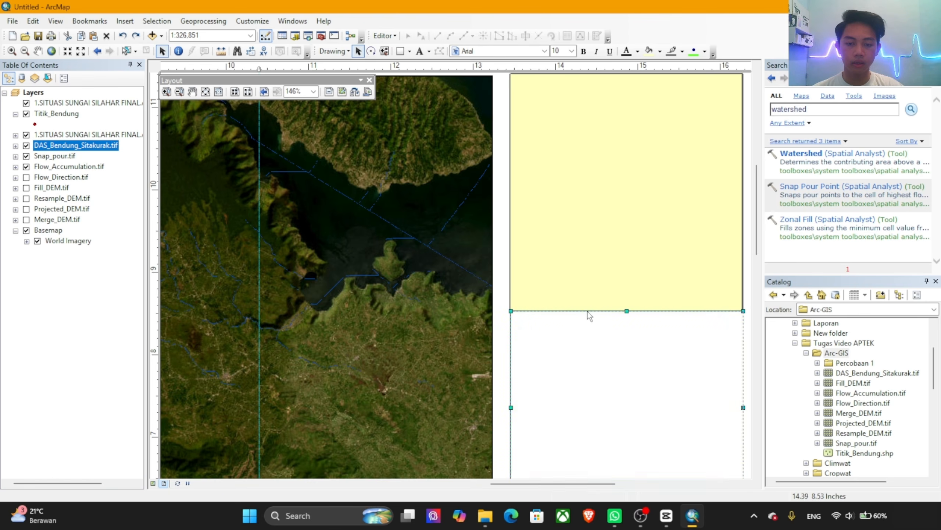
left_click(582, 265)
left_click(592, 377)
key("ctrl+v")
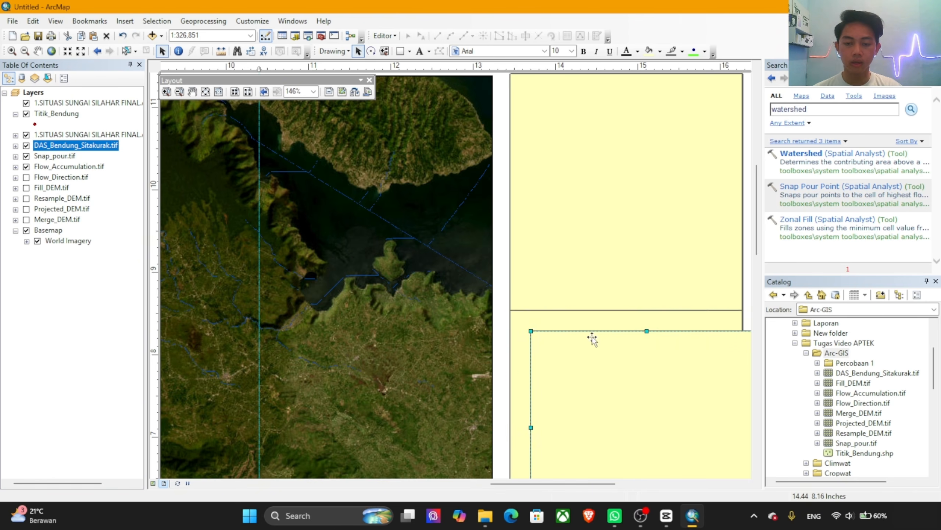
Step: Move the duplicated rectangle down to the lower end of the tall frame, leaving an empty section above it
scroll(589, 275, "down", 5)
scroll(558, 259, "down", 1)
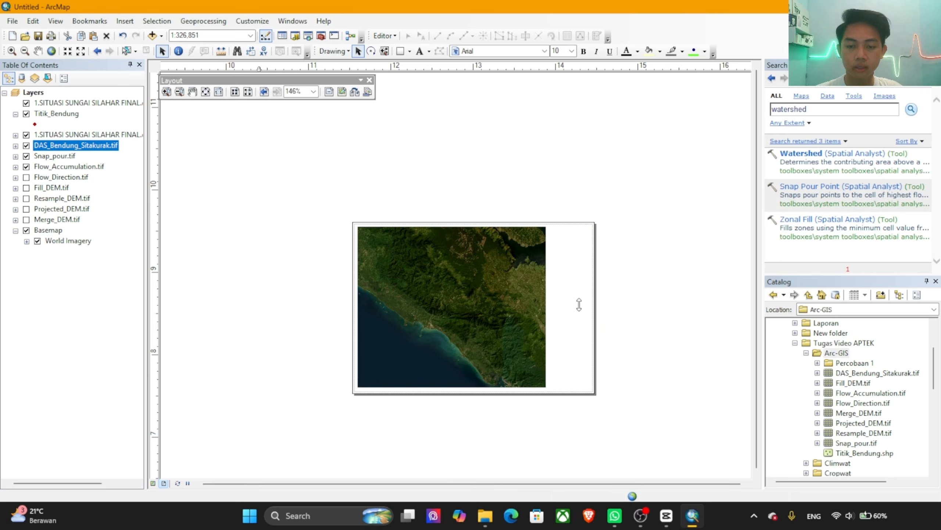
scroll(580, 304, "up", 5)
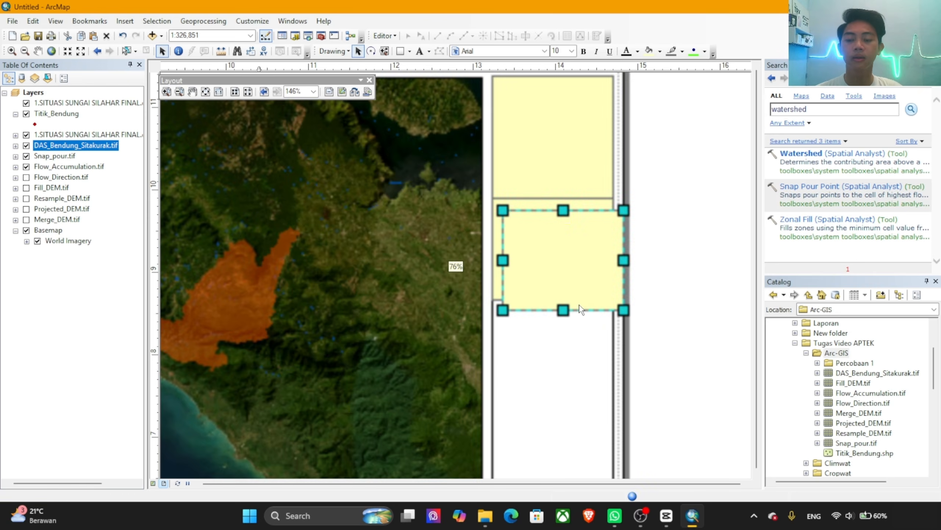
left_click(549, 280)
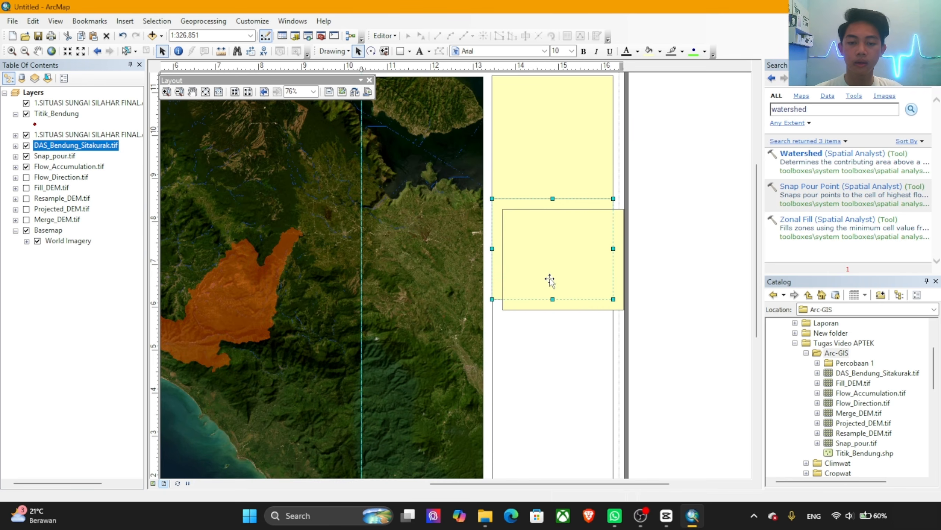
left_click(604, 309)
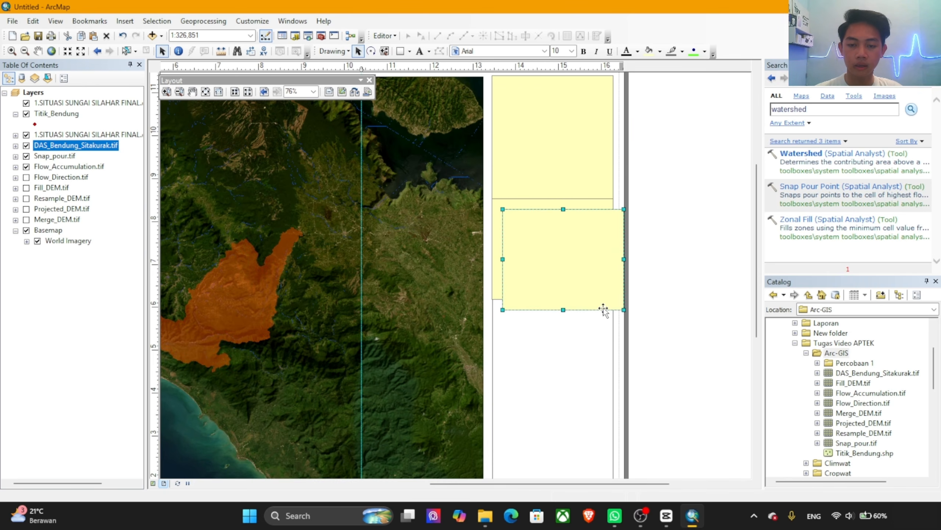
left_click_drag(586, 293, 580, 437)
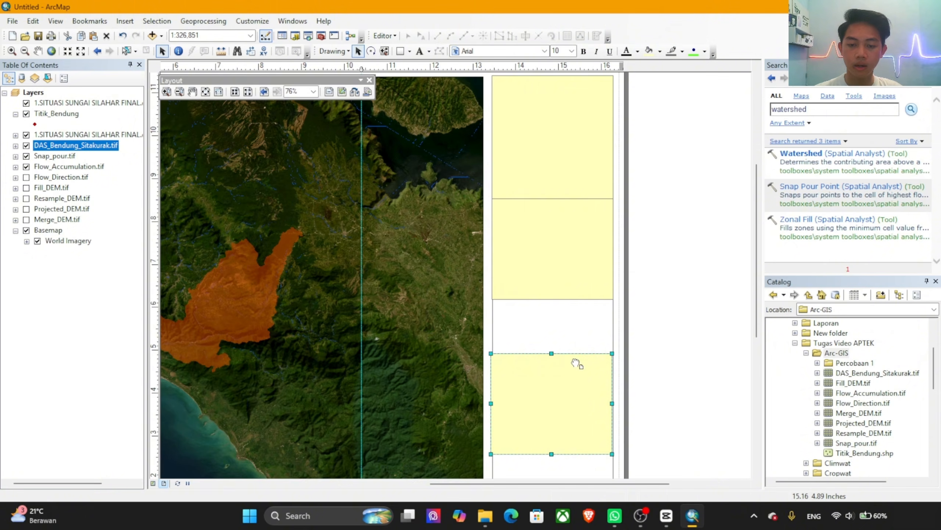
left_click_drag(575, 362, 579, 147)
left_click_drag(542, 212, 555, 293)
scroll(558, 292, "down", 3)
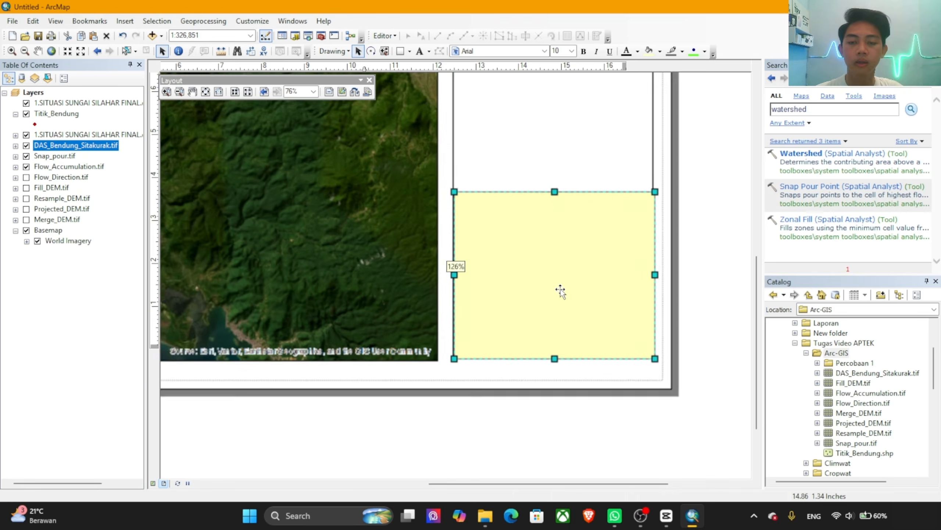
scroll(562, 289, "down", 1)
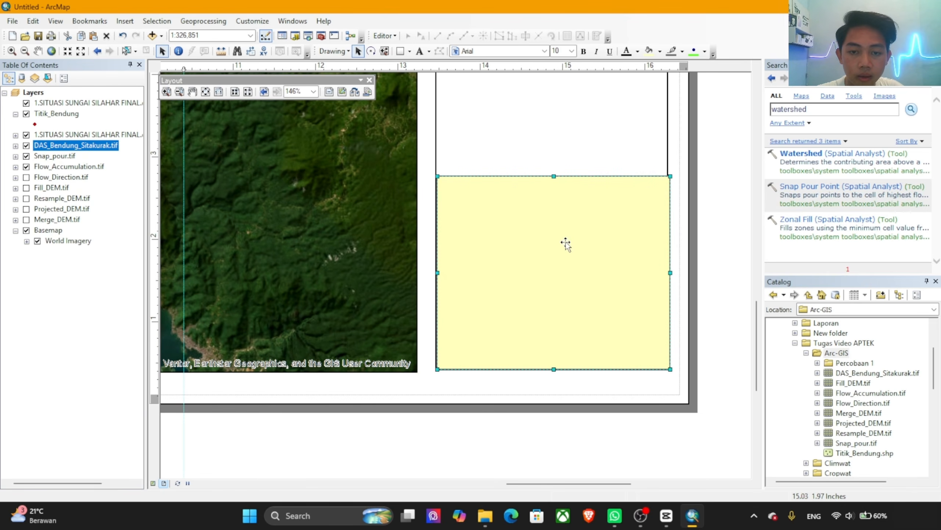
Step: Align the copy with the tall frame's sides and bottom edge, and lower its top edge to make it about 1.9 in high
left_click_drag(566, 245, 563, 200)
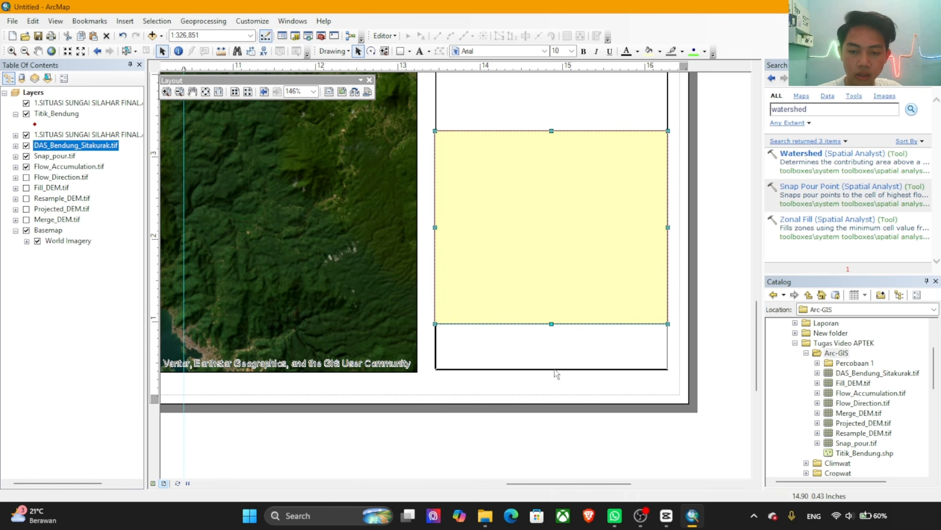
left_click_drag(555, 369, 555, 370)
left_click_drag(551, 132, 554, 216)
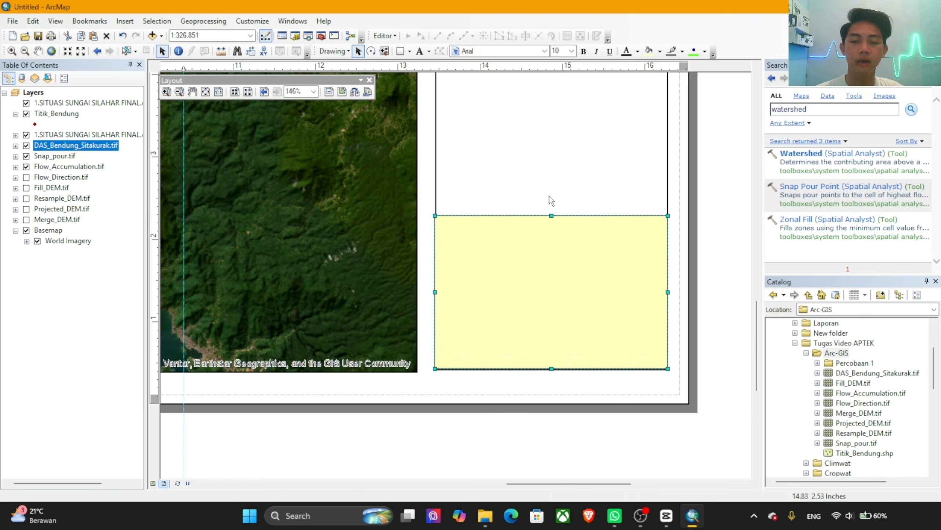
Step: Set the uppermost rectangle of the information strip to no fill colour with a black outline
scroll(556, 194, "up", 11)
left_click_drag(567, 173, 595, 315)
left_click_drag(558, 253, 588, 282)
scroll(591, 294, "up", 2)
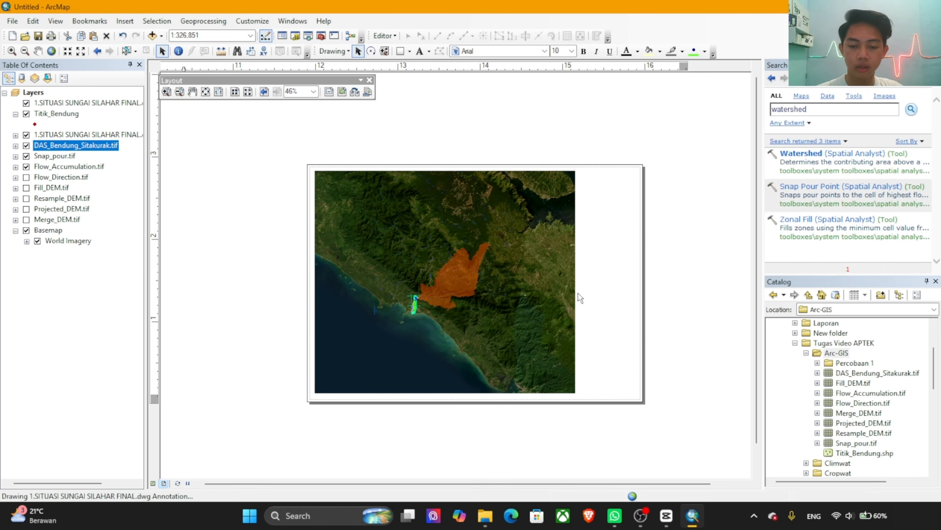
scroll(578, 293, "up", 1)
scroll(579, 293, "down", 2)
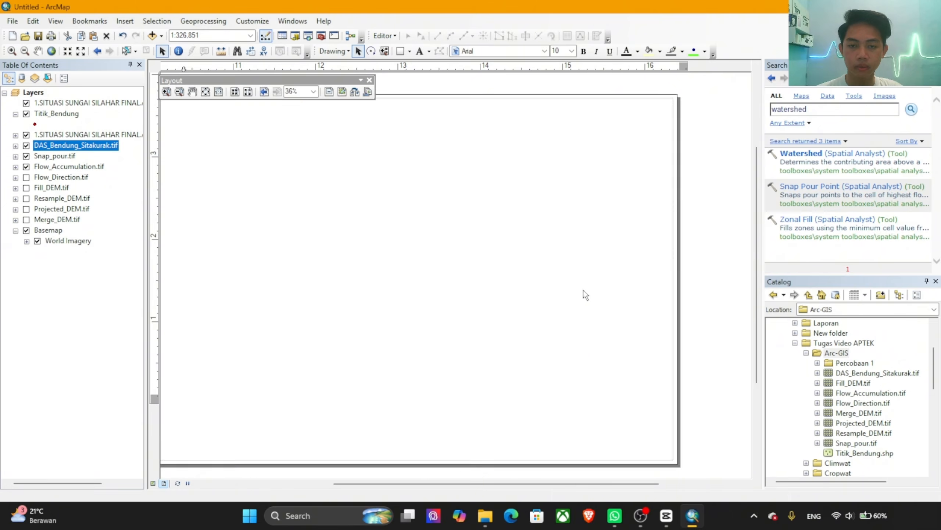
left_click_drag(575, 303, 615, 305)
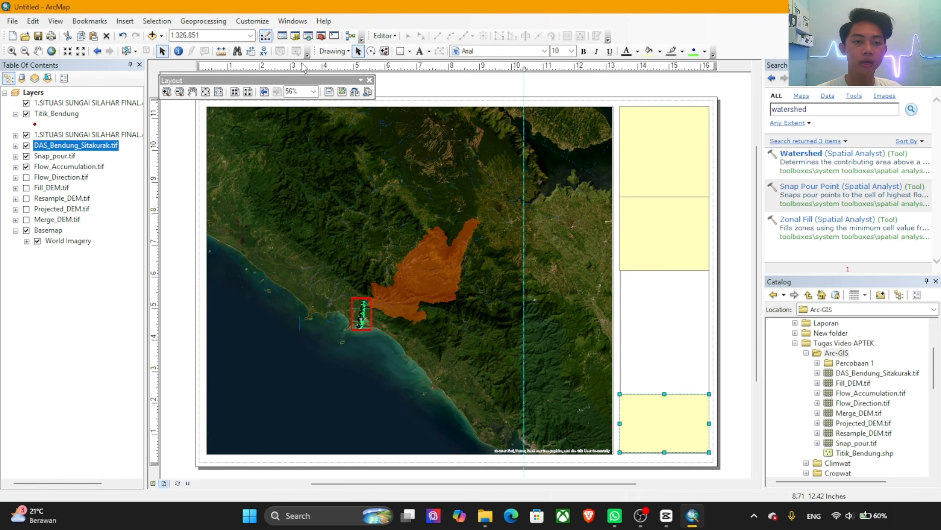
left_click(662, 162)
right_click(662, 162)
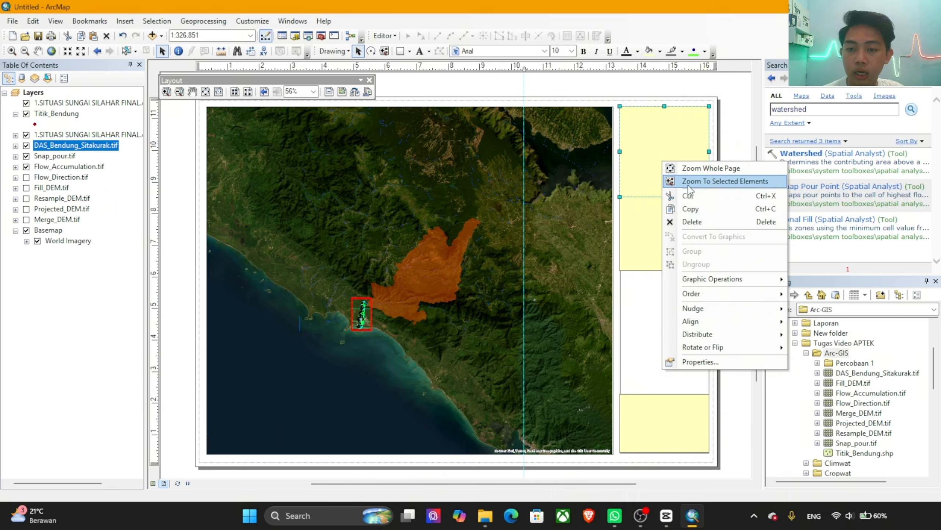
left_click(724, 361)
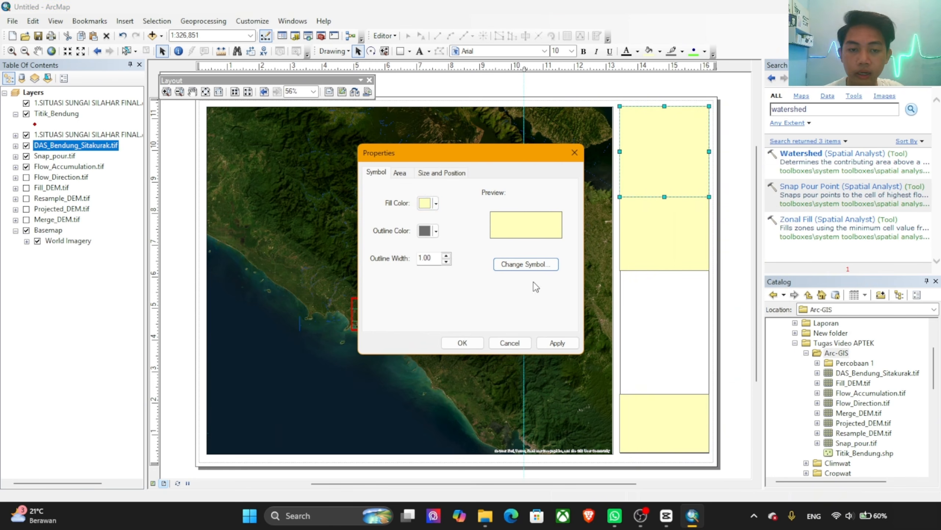
left_click(424, 203)
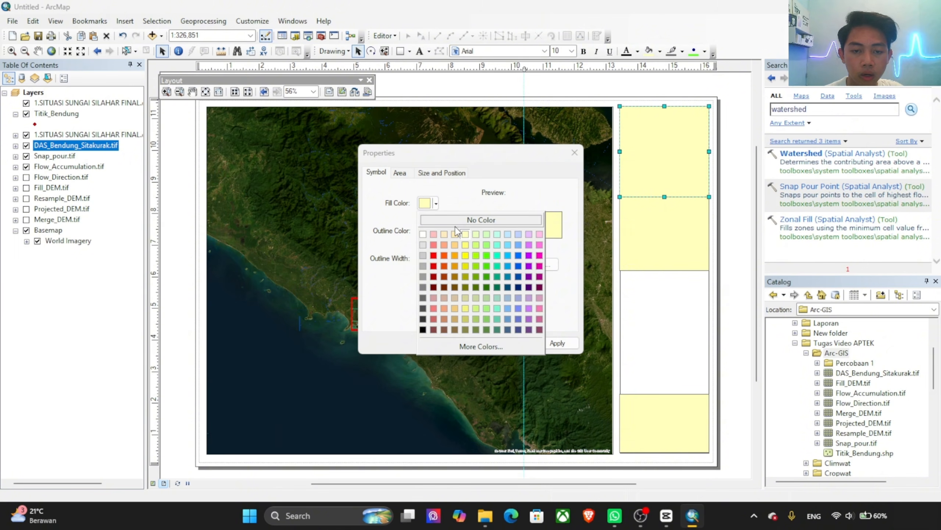
left_click(466, 220)
left_click(429, 236)
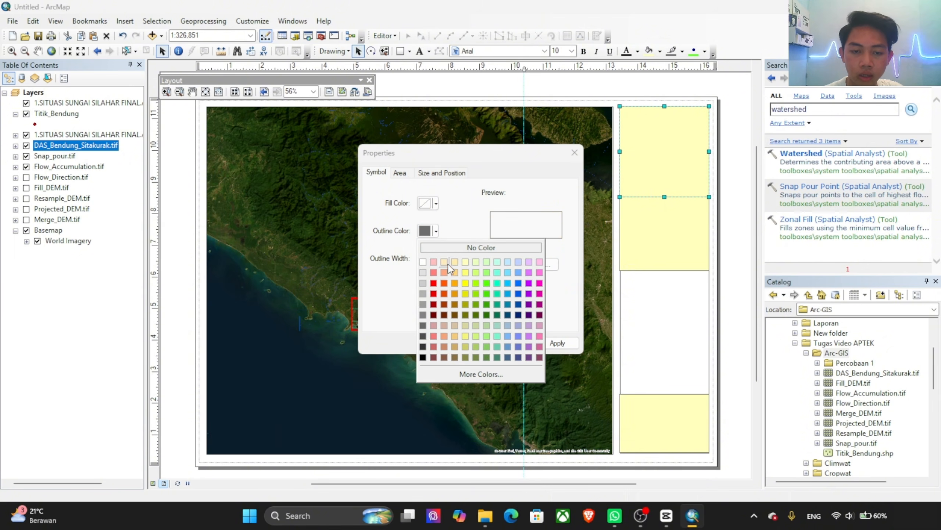
left_click(427, 358)
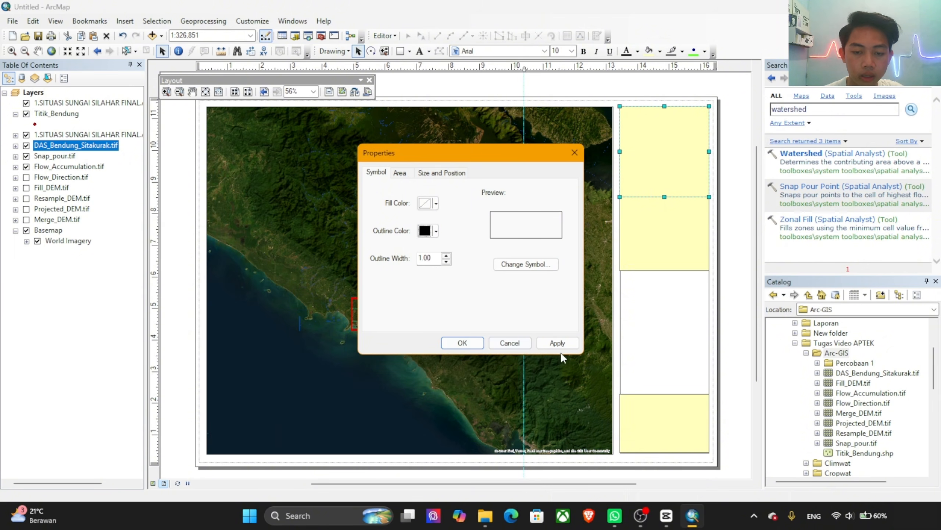
left_click(561, 341)
left_click(465, 338)
Step: Give the second rectangle of the information strip no fill colour and a black outline
double_click(664, 238)
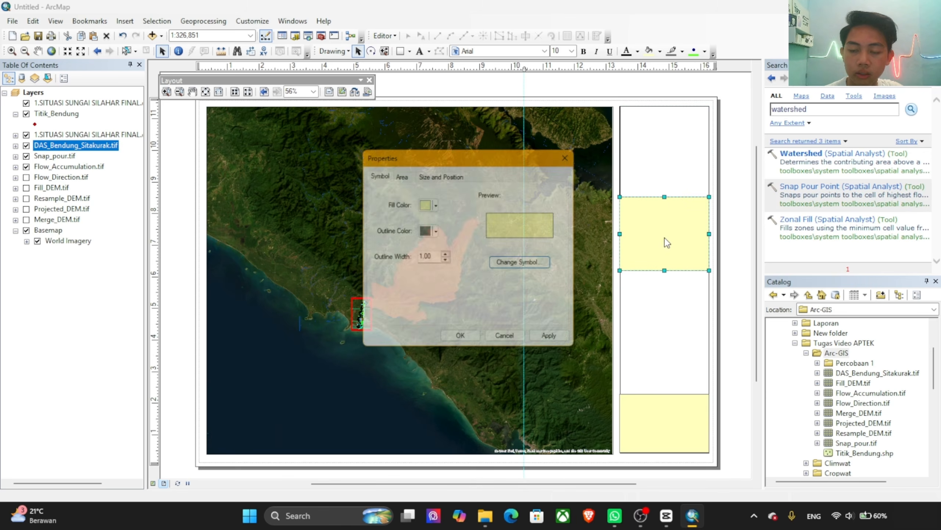
left_click(428, 203)
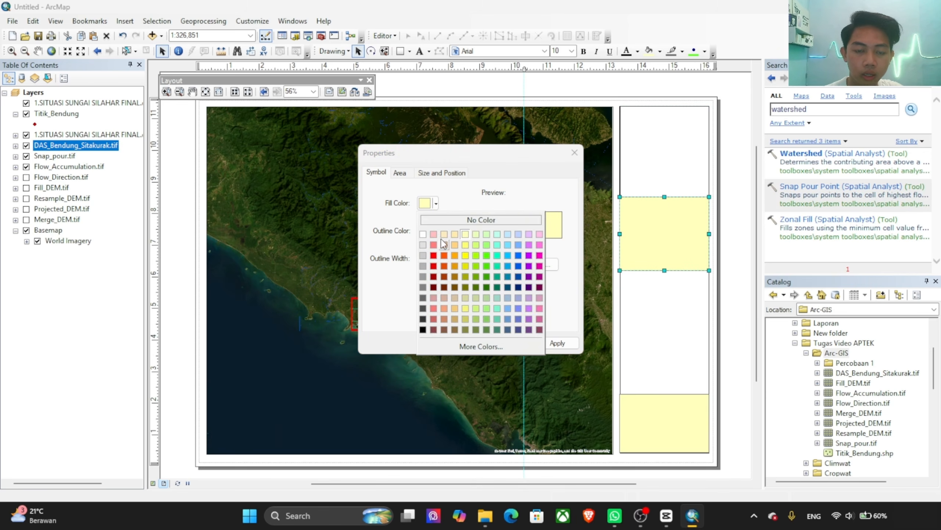
left_click(455, 221)
left_click(430, 231)
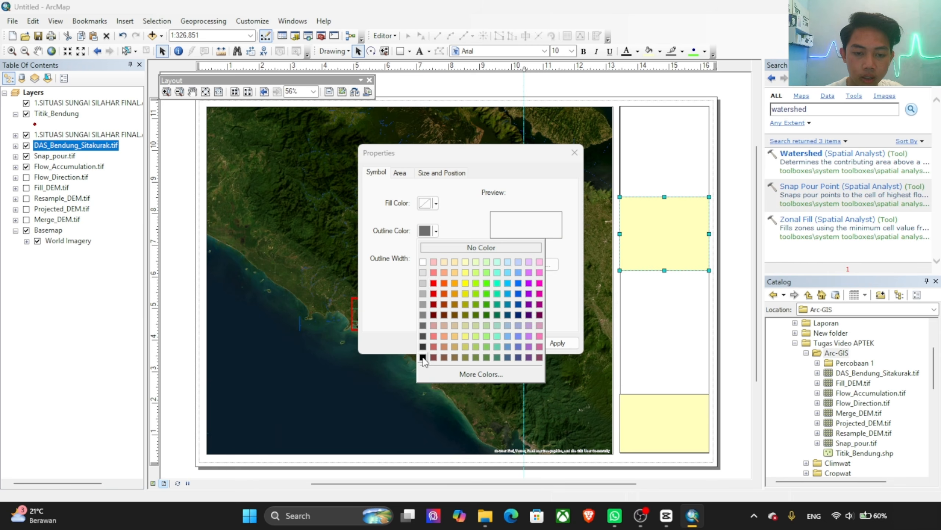
left_click(422, 357)
left_click(556, 342)
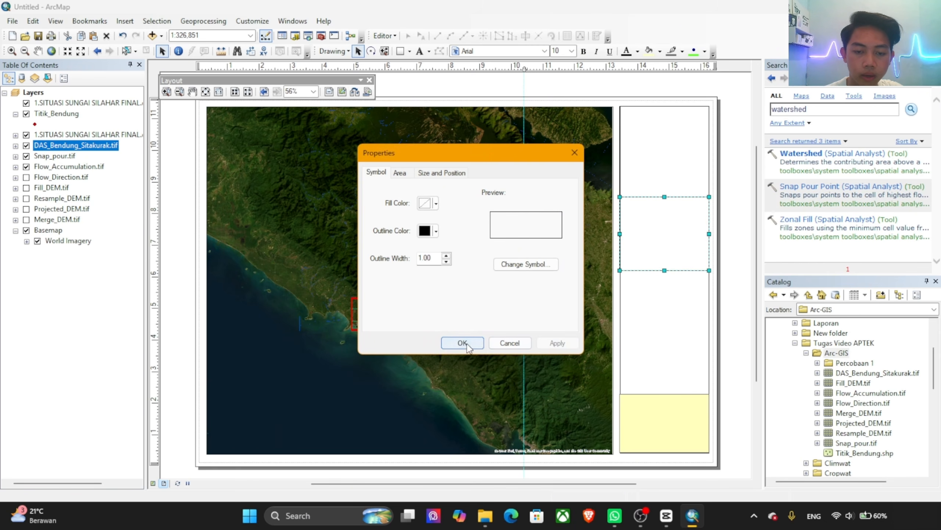
left_click(463, 343)
Step: Remove the yellow fill from the lowest rectangle of the information strip and make its outline black
double_click(661, 426)
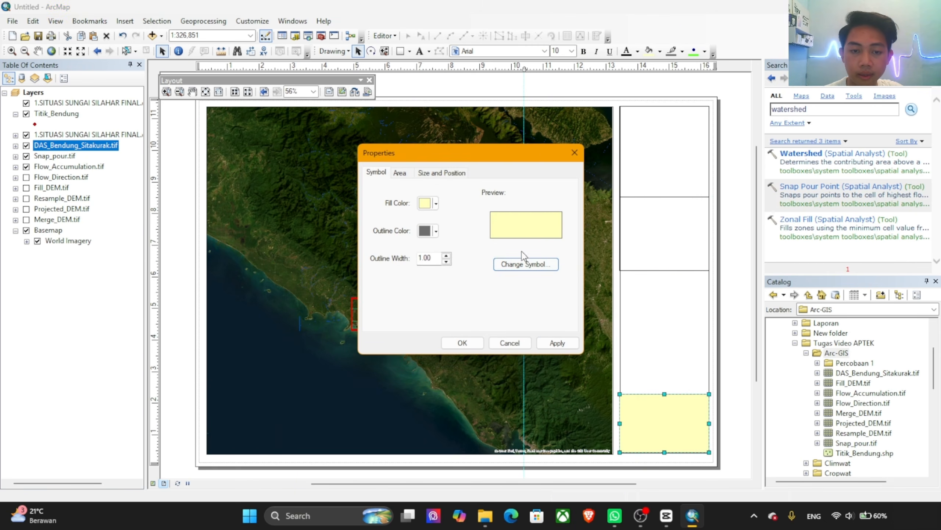
left_click(428, 203)
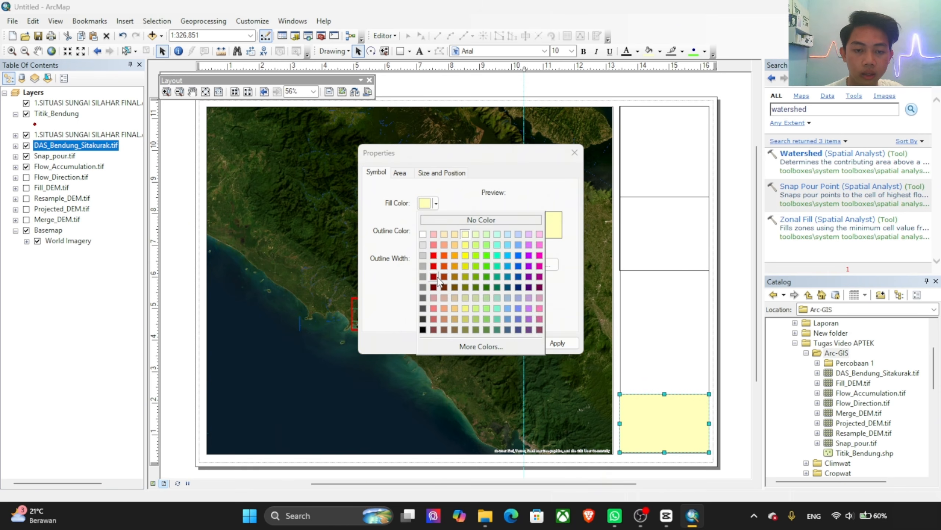
left_click(479, 221)
left_click(436, 231)
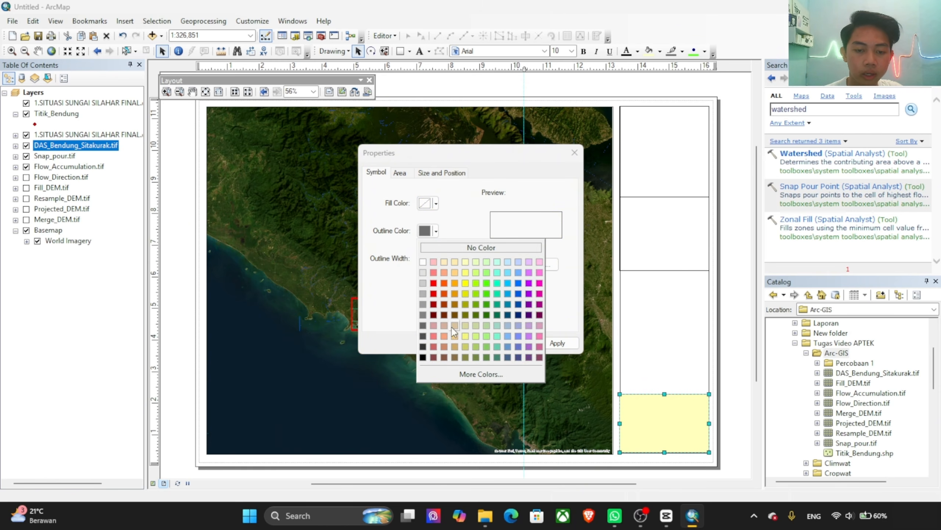
left_click(422, 356)
left_click(556, 342)
left_click(473, 345)
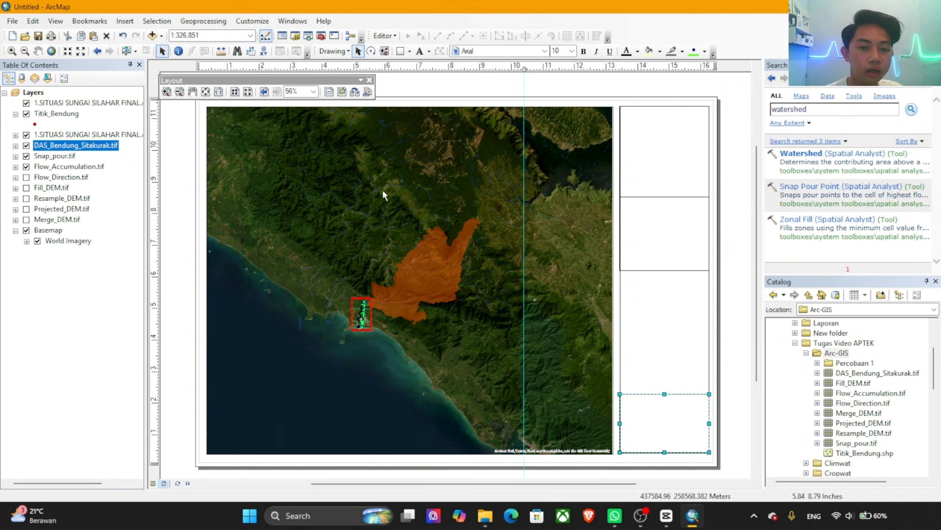
Step: Insert a new data frame and move it from the middle of the map toward the information strip's empty section
left_click(126, 22)
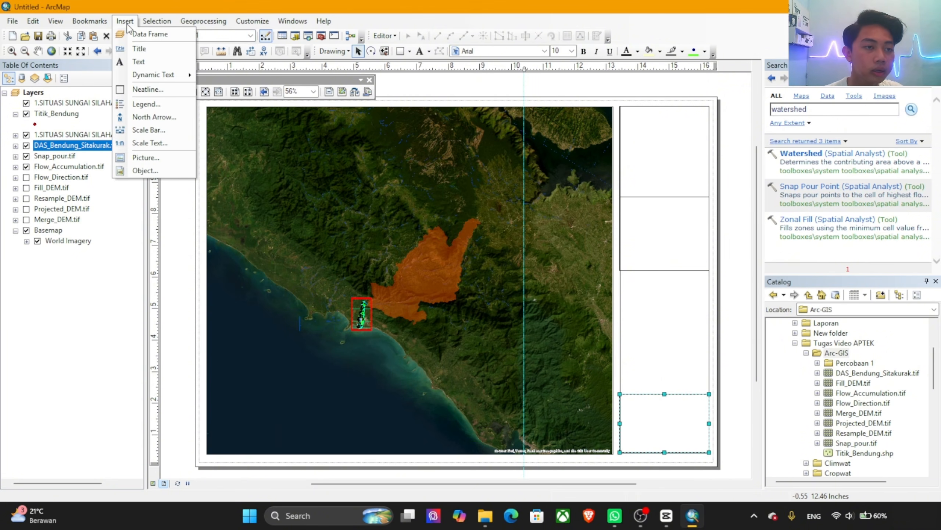
left_click(148, 34)
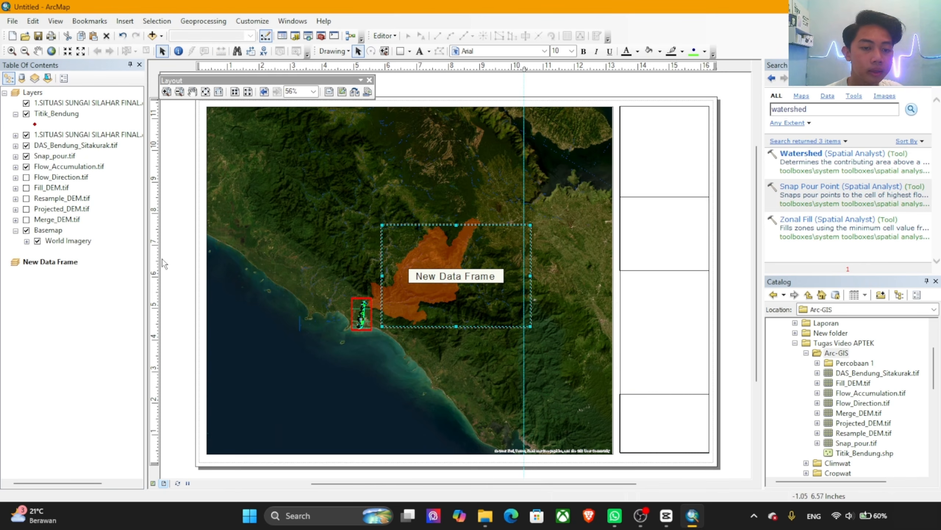
left_click_drag(465, 297, 590, 301)
Step: Add the World Imagery basemap to the new data frame
left_click(52, 263)
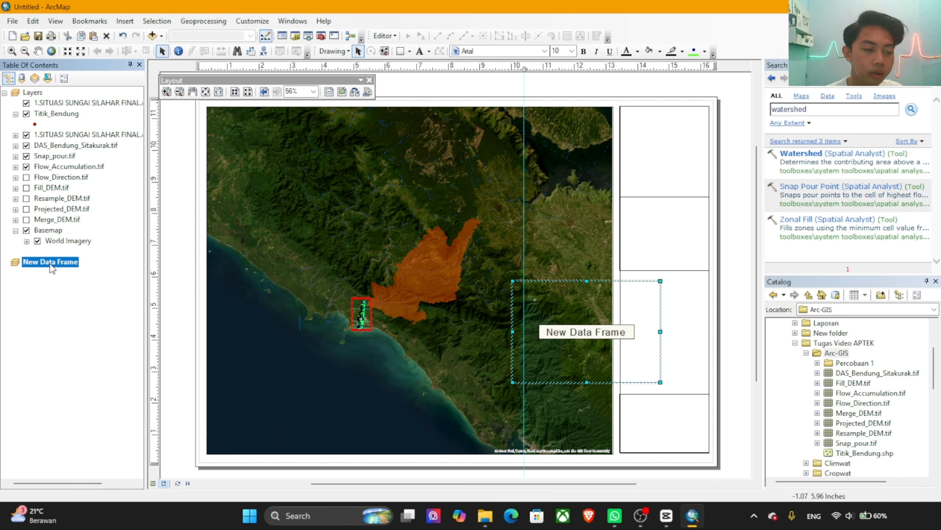
right_click(52, 264)
left_click(83, 242)
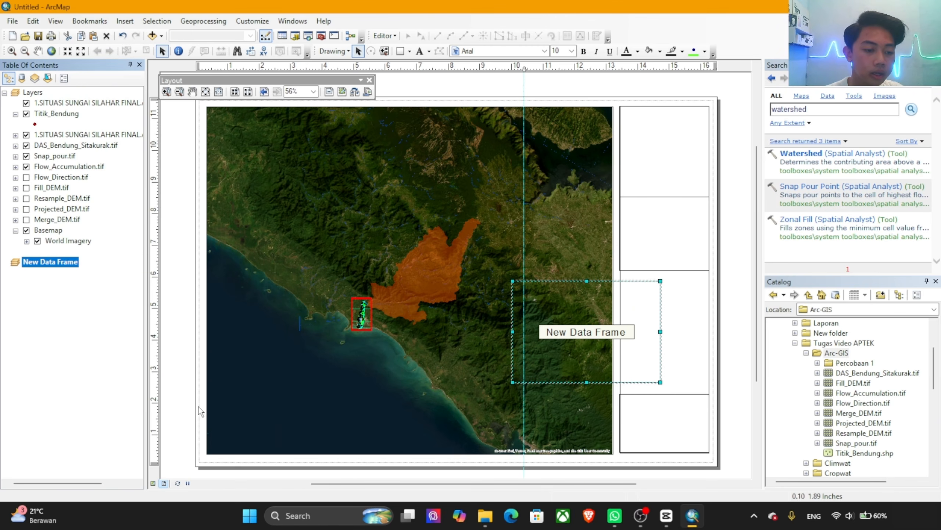
left_click(125, 21)
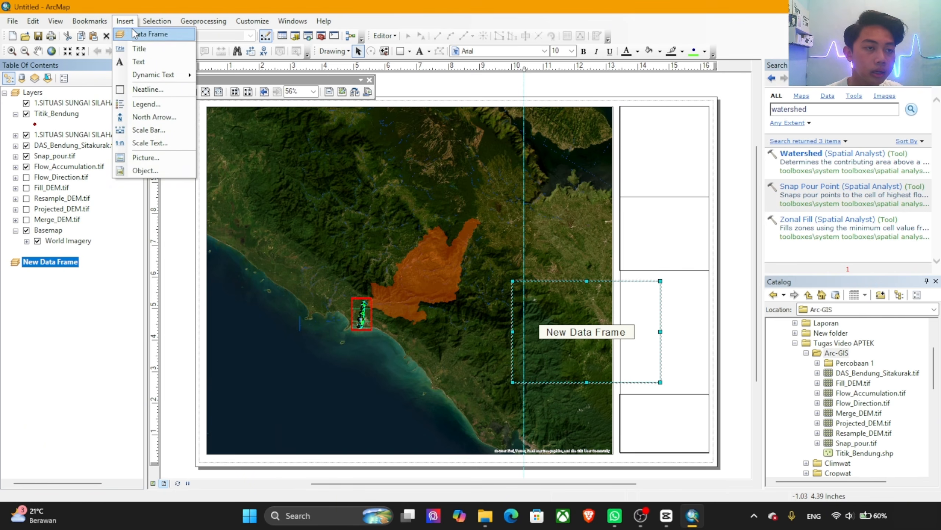
left_click(133, 209)
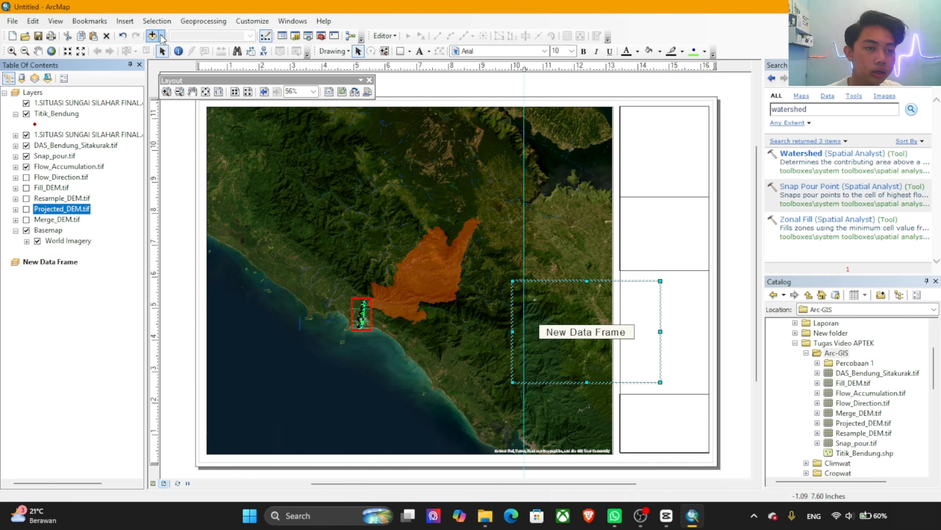
left_click(60, 263)
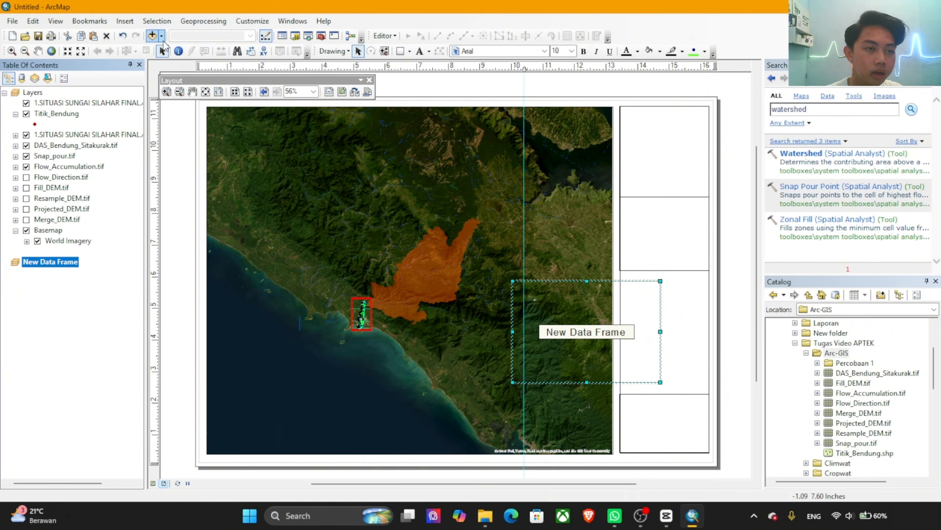
left_click(179, 62)
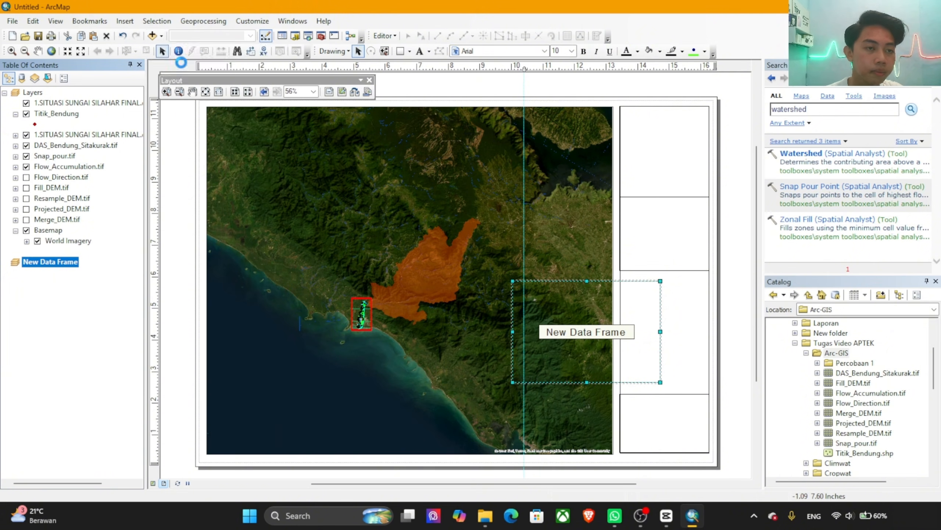
double_click(294, 161)
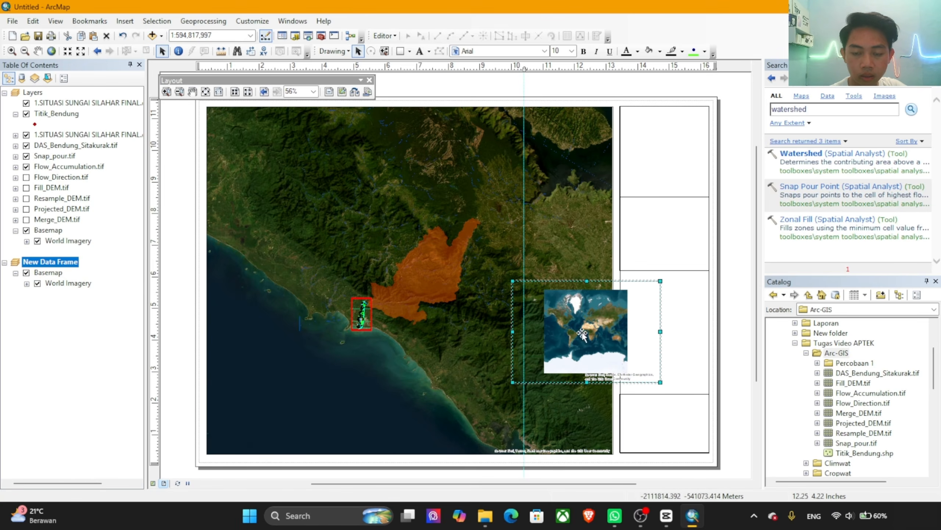
Step: Show the new data frame in data view and bring northern Sumatra's west coast, south of the large lake, into view
left_click(153, 483)
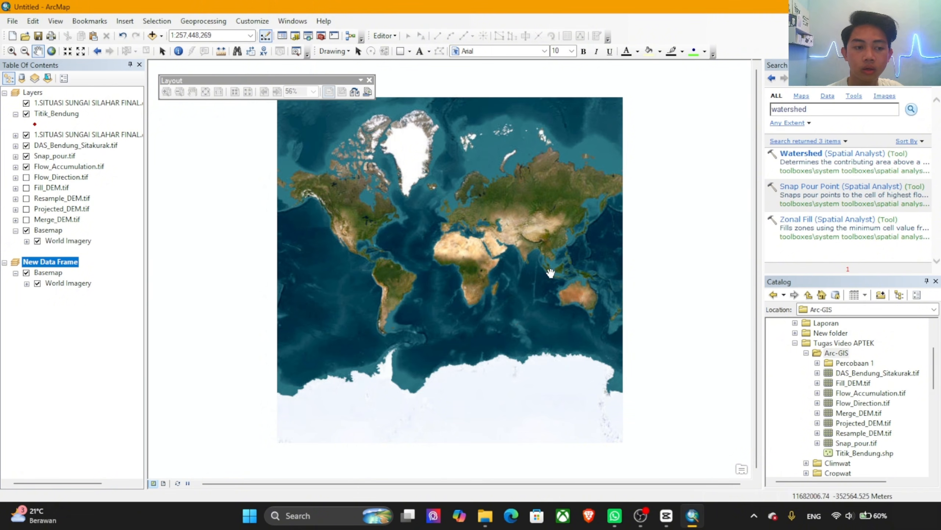
scroll(524, 264, "down", 2)
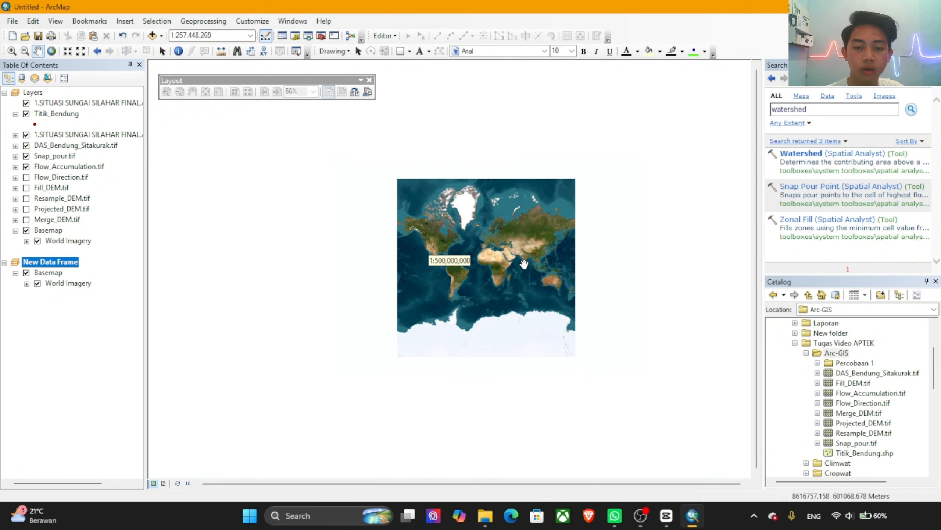
scroll(524, 264, "down", 3)
scroll(573, 262, "down", 3)
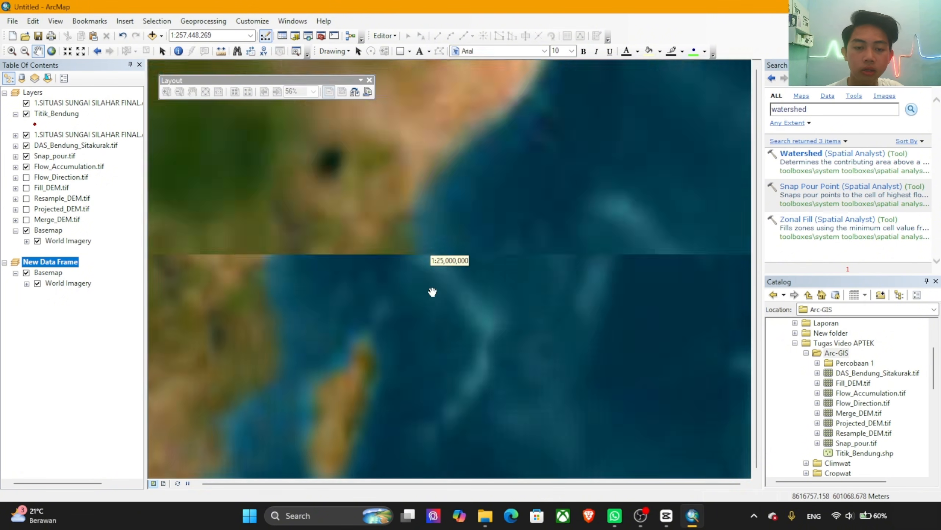
scroll(441, 313, "up", 2)
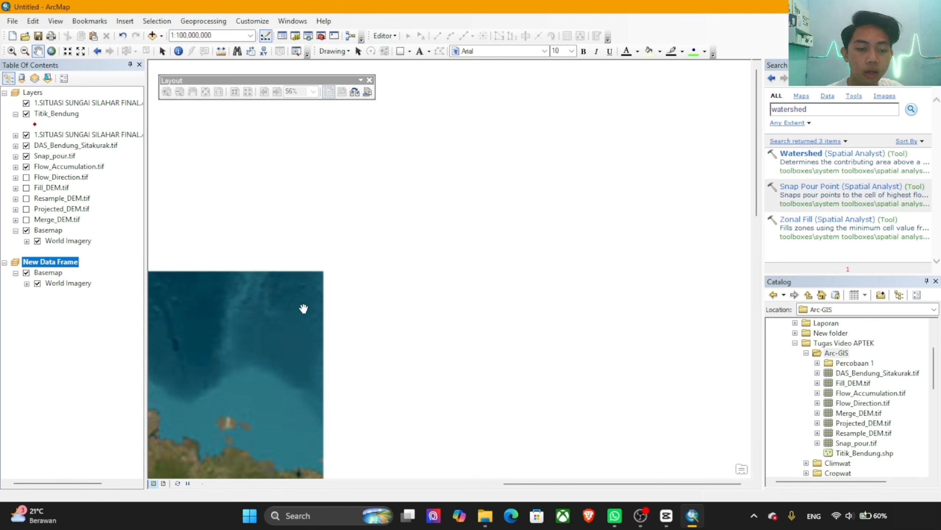
left_click_drag(310, 435, 392, 338)
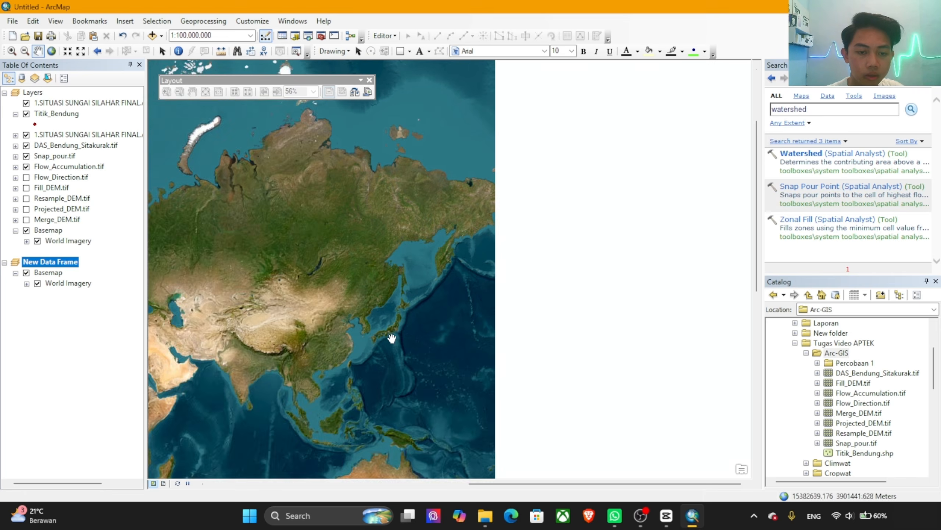
left_click_drag(312, 397, 404, 260)
scroll(423, 294, "down", 2)
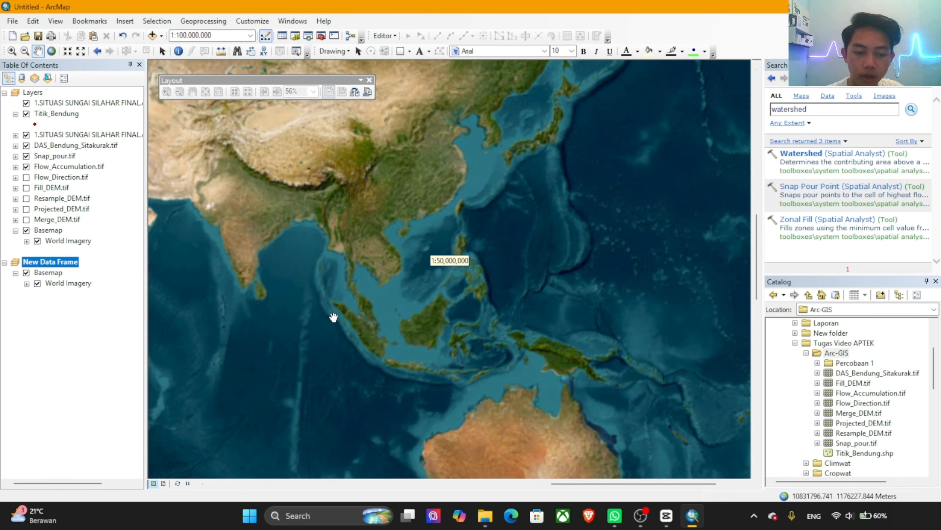
scroll(341, 312, "down", 3)
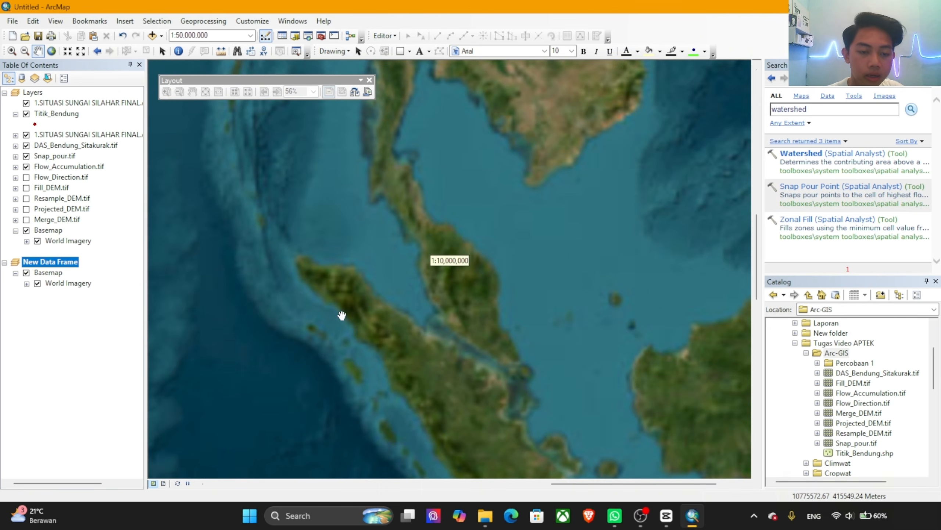
scroll(405, 353, "down", 4)
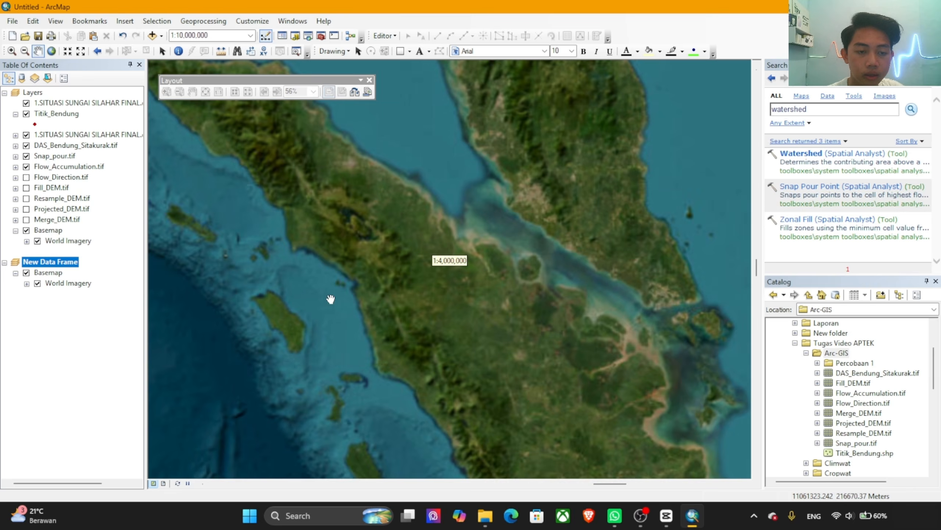
left_click_drag(362, 275, 443, 329)
scroll(428, 322, "down", 3)
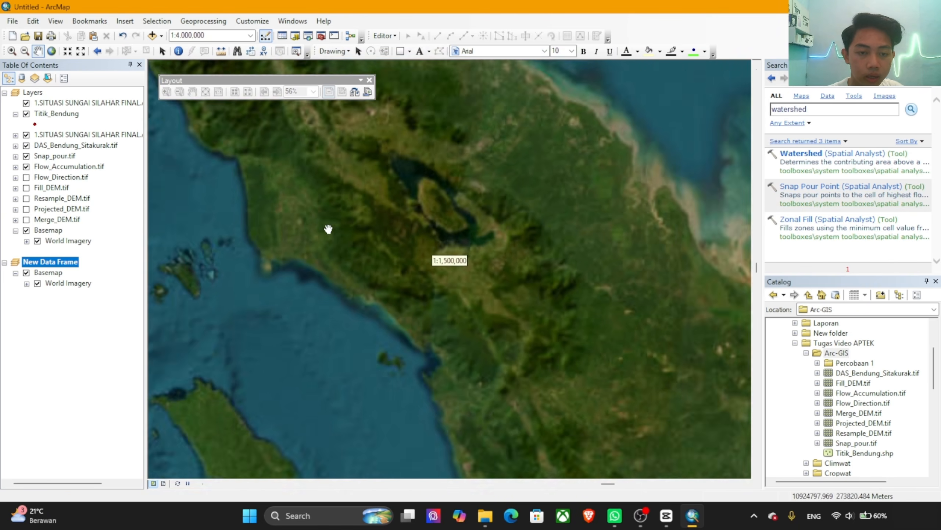
left_click_drag(407, 295, 380, 246)
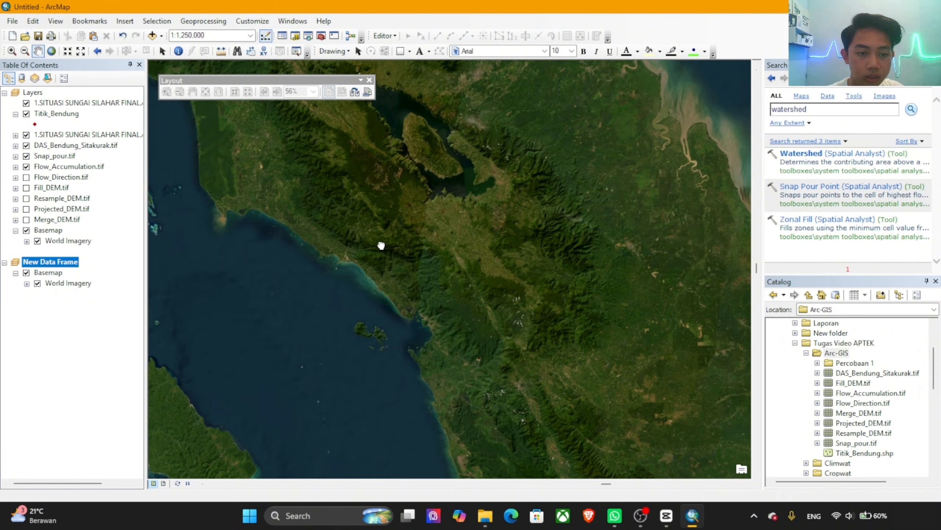
left_click_drag(424, 334, 329, 271)
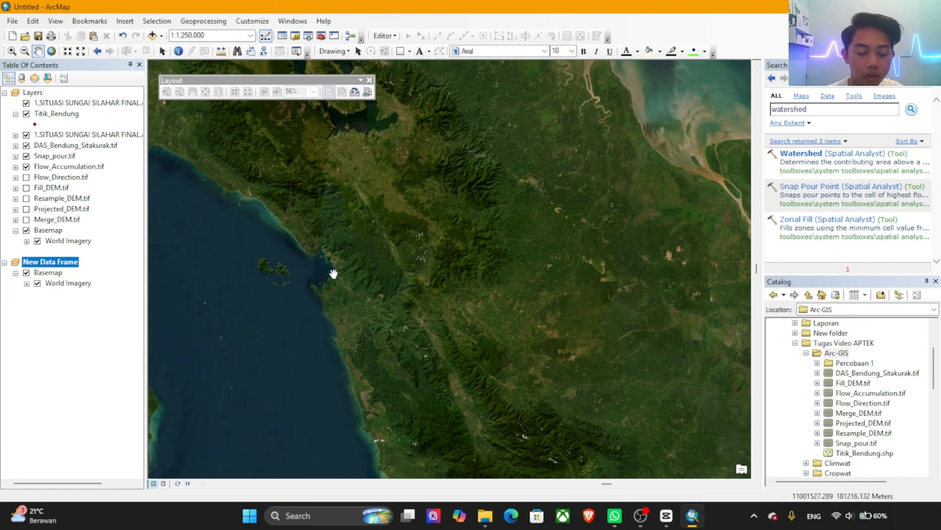
Step: Add the DAS_Bendung_Sitakurak.tif raster from the Arc-GIS folder to the new data frame
left_click(161, 35)
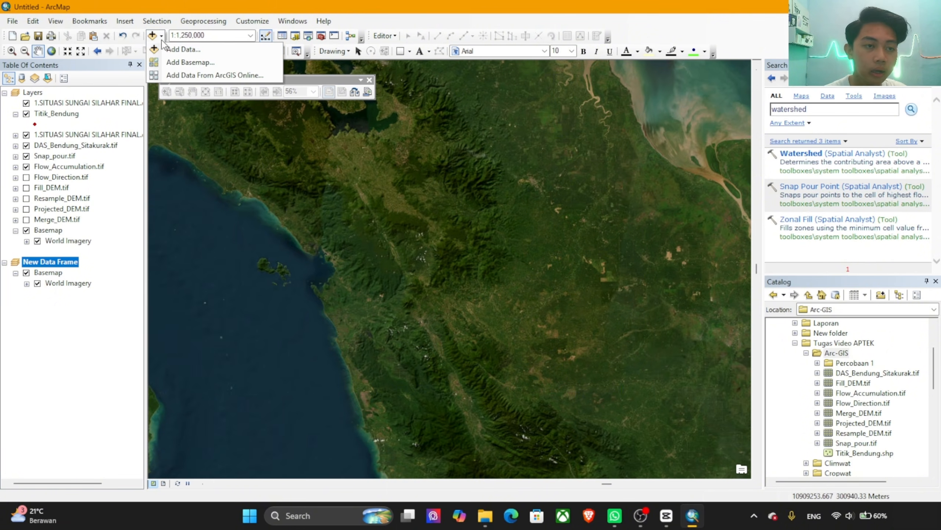
left_click(181, 50)
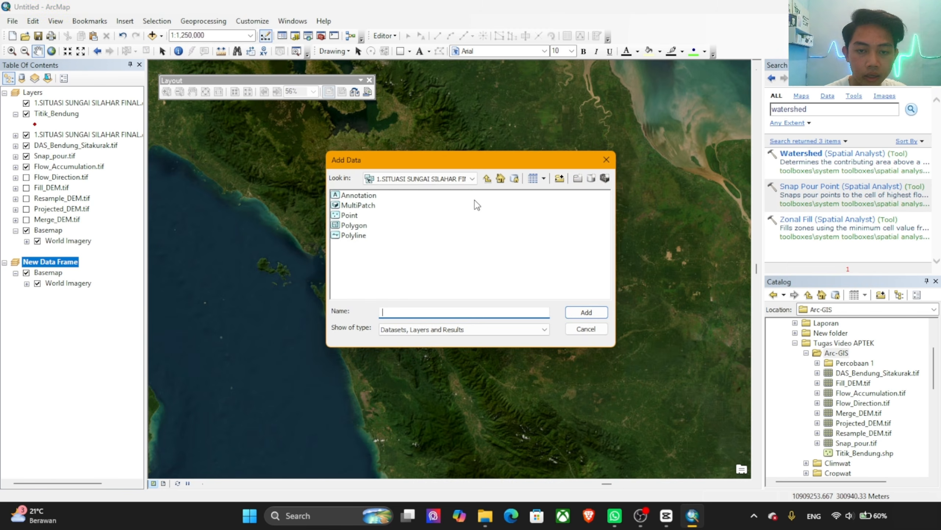
left_click(487, 179)
left_click(487, 179)
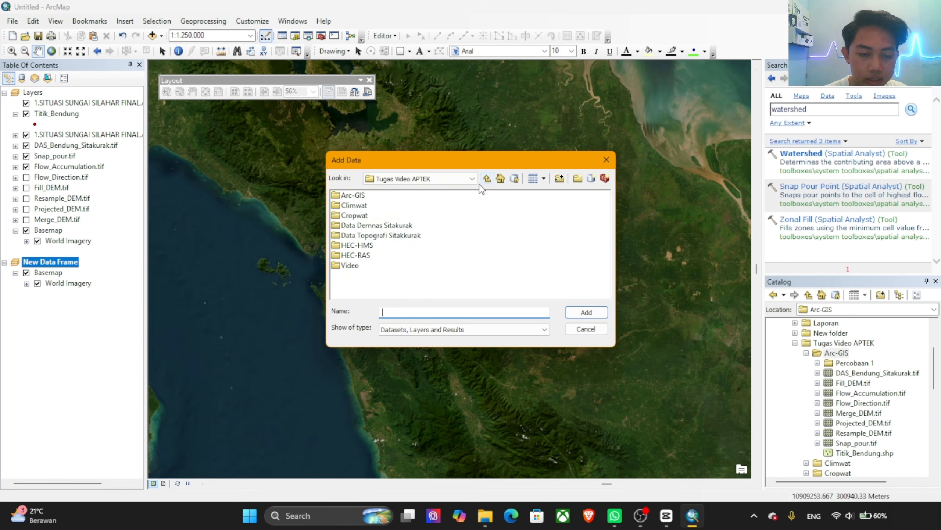
double_click(360, 200)
left_click(384, 206)
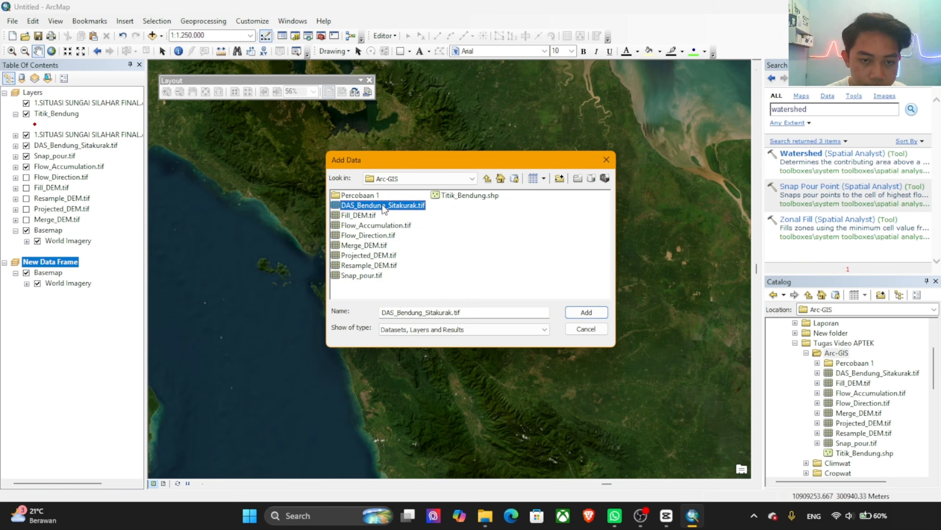
left_click(586, 312)
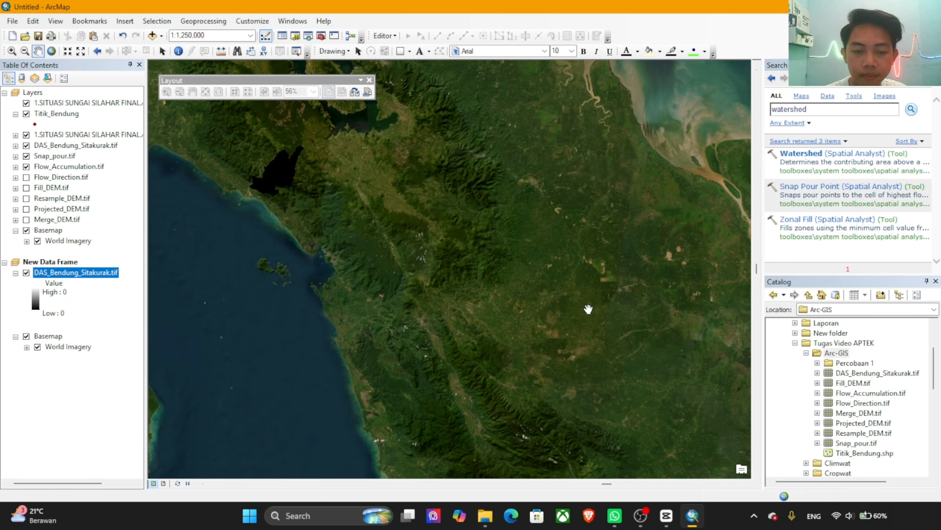
Step: Frame the watershed and the surrounding part of Sumatra at a scale of 1:2,500,000 as the locator map's extent
left_click_drag(250, 154, 370, 237)
scroll(374, 234, "up", 3)
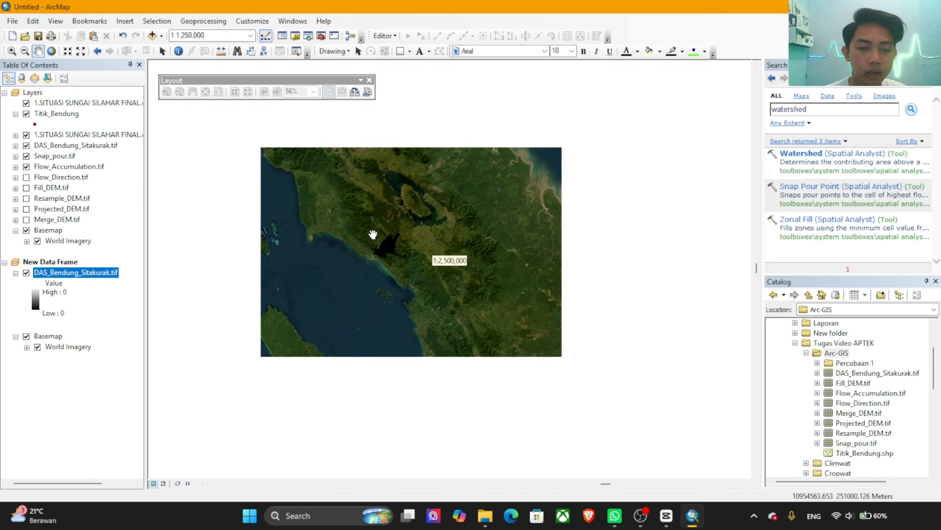
scroll(374, 234, "down", 5)
scroll(418, 284, "down", 3)
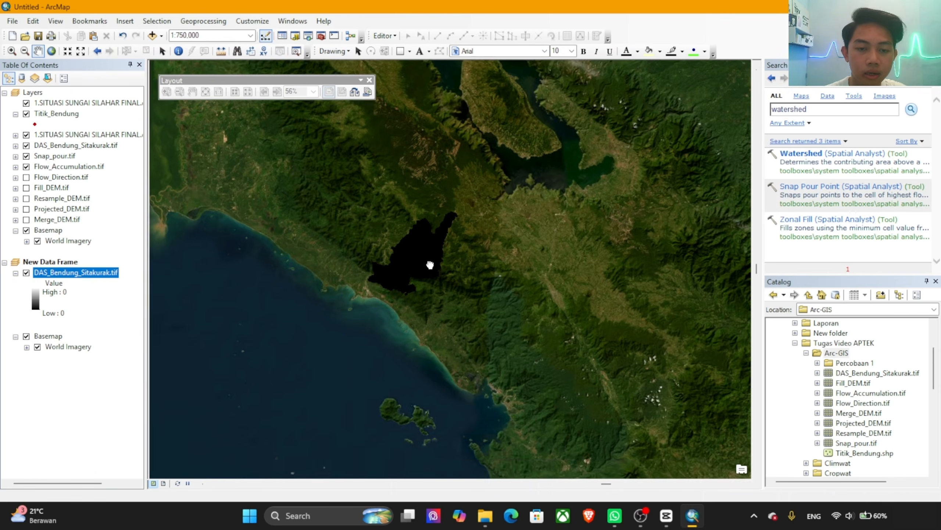
scroll(499, 230, "up", 5)
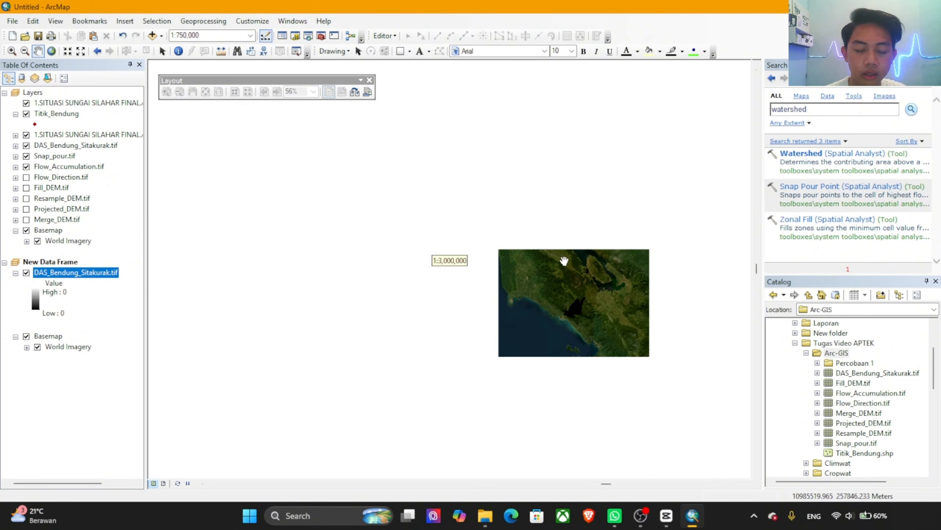
left_click_drag(499, 264, 325, 258)
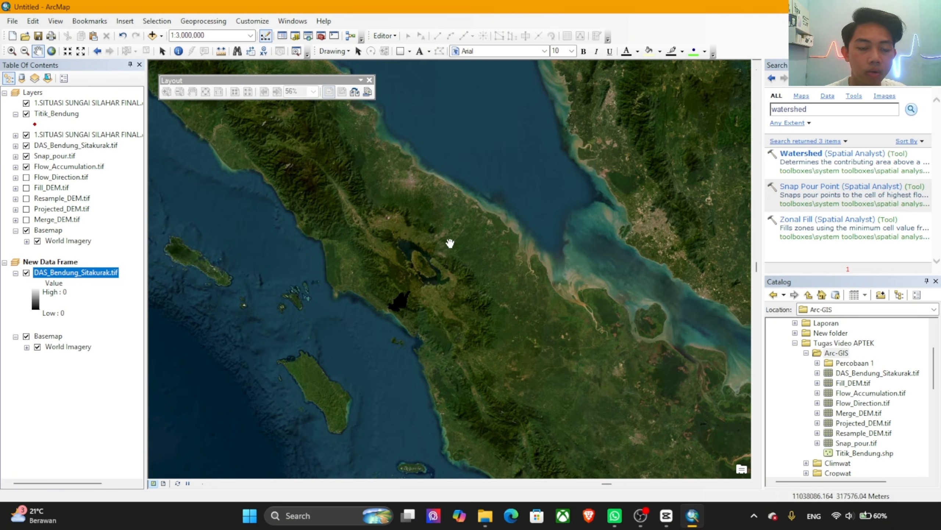
scroll(450, 243, "up", 2)
scroll(474, 266, "down", 2)
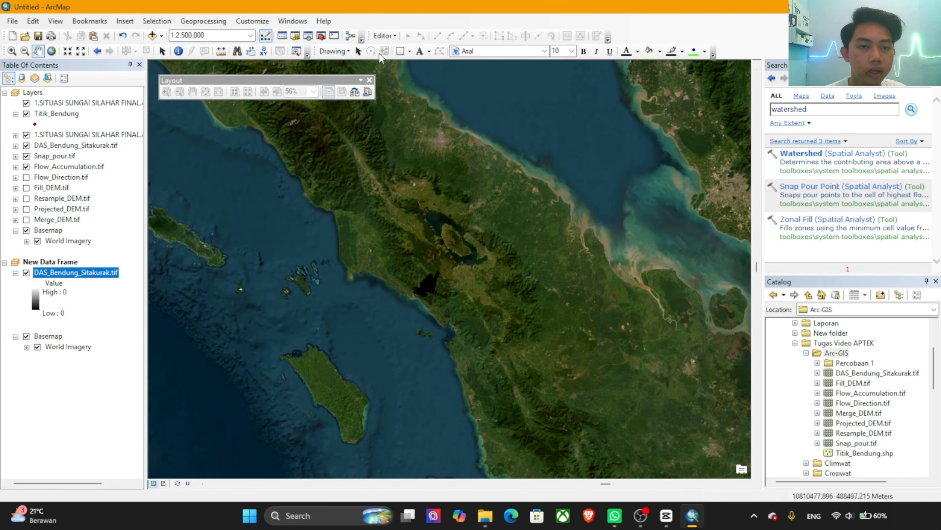
Step: Draw a rectangle around the watershed in the locator data frame and shift it slightly to enclose the area
left_click(409, 51)
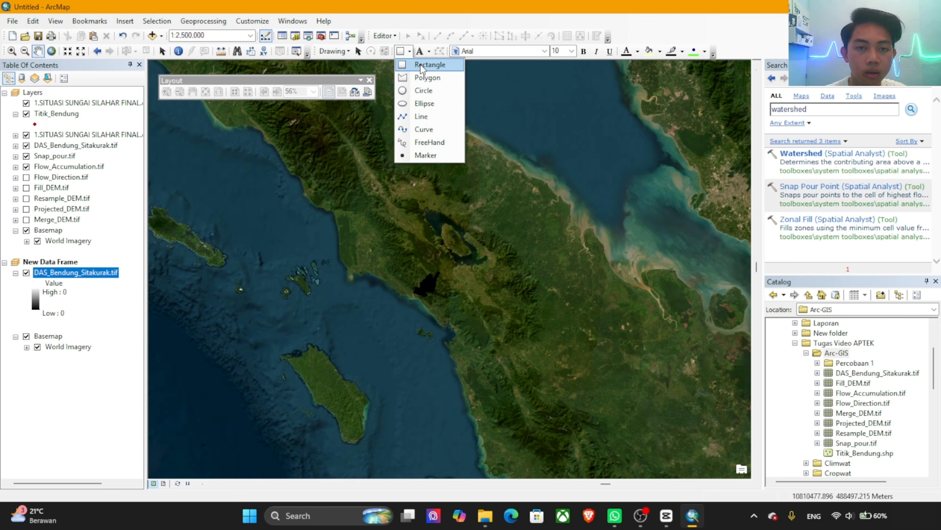
left_click(421, 65)
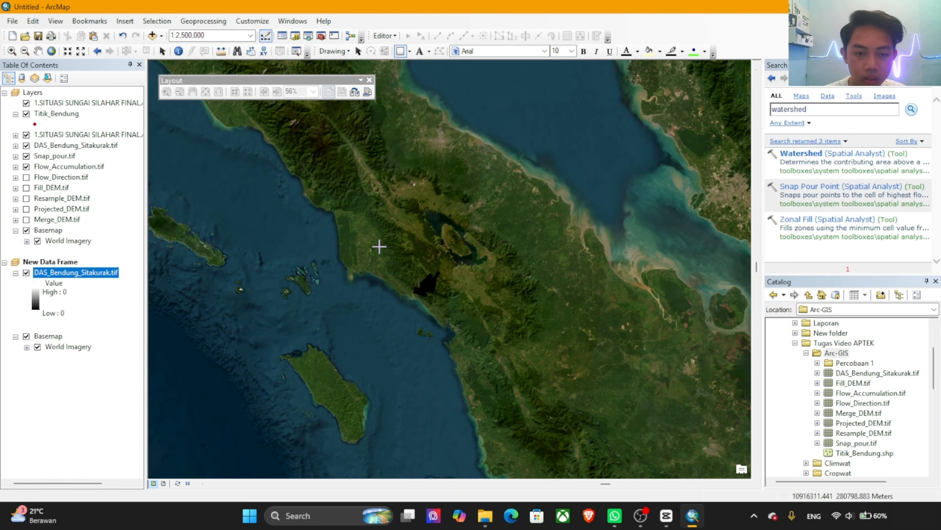
left_click_drag(379, 246, 478, 339)
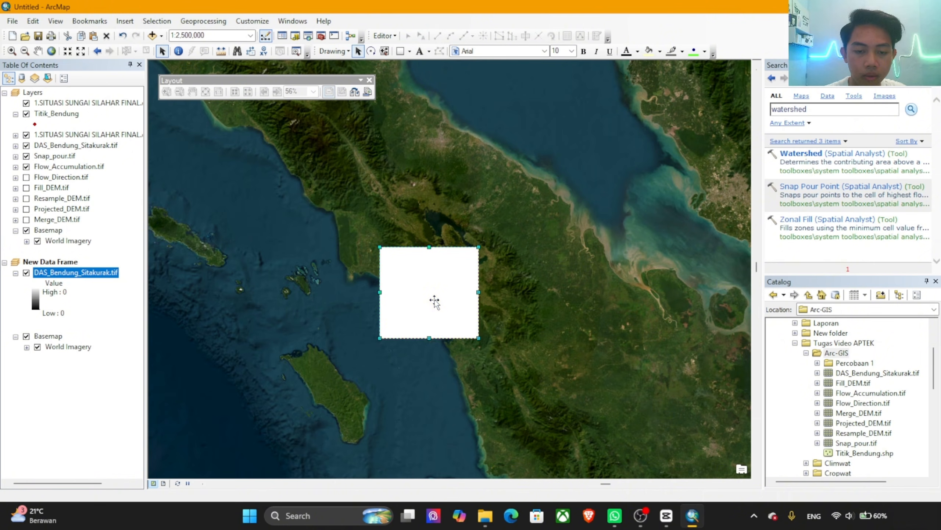
left_click_drag(434, 301, 433, 294)
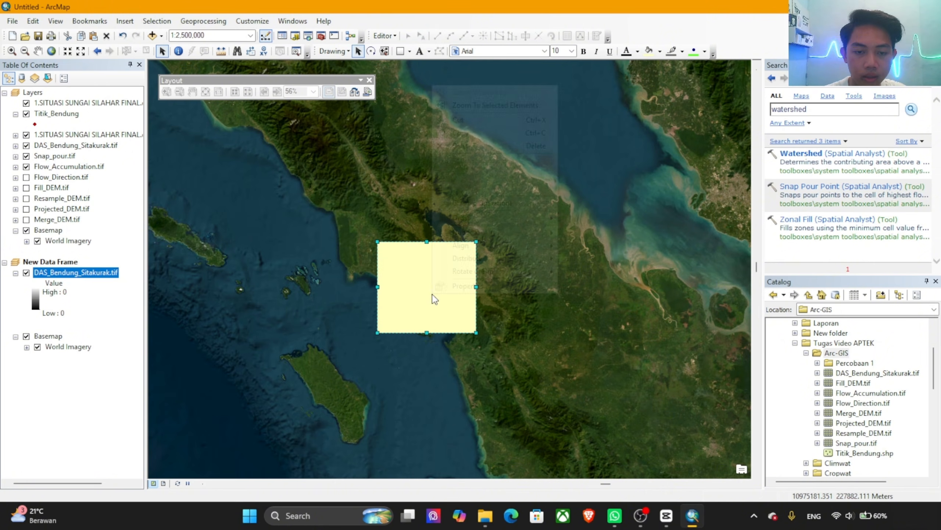
Step: Give the rectangle around the watershed no fill colour and a red outline with a width of 3
right_click(432, 294)
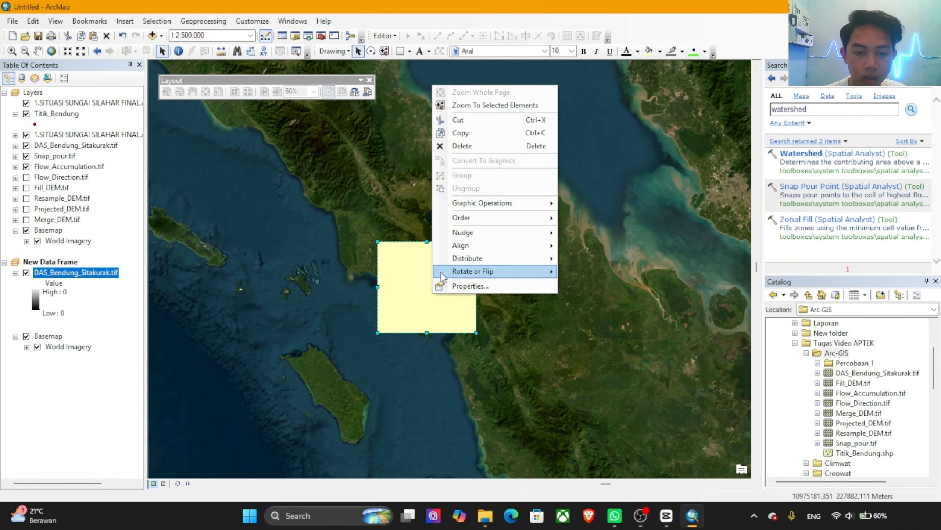
left_click(470, 286)
left_click(433, 204)
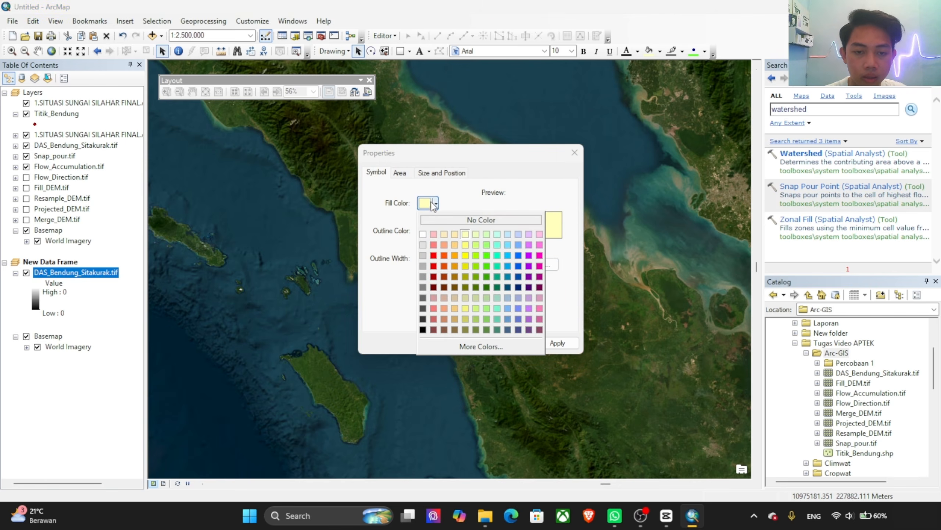
left_click(453, 221)
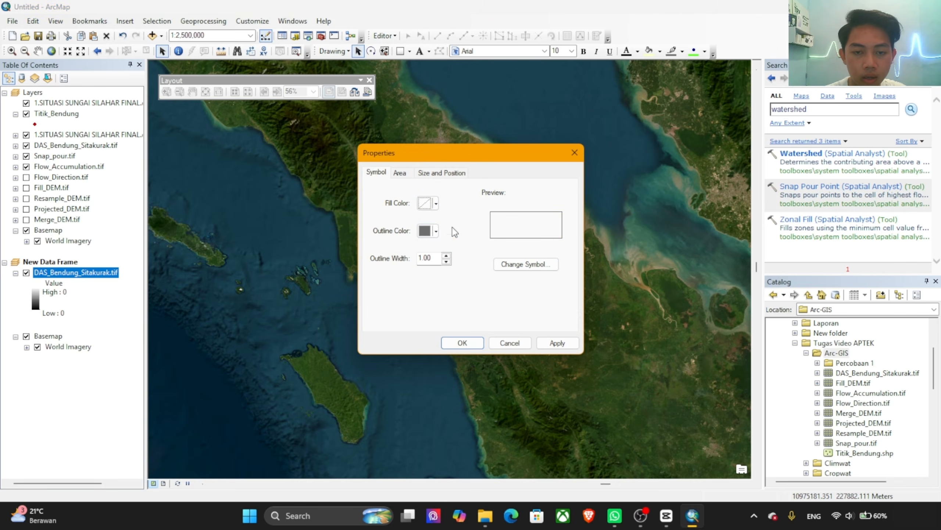
left_click(433, 233)
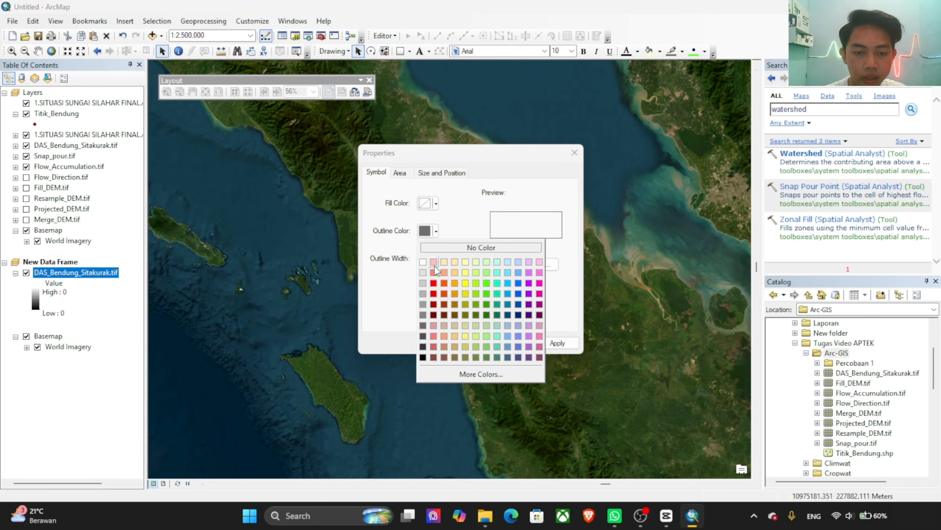
left_click(433, 294)
left_click(539, 344)
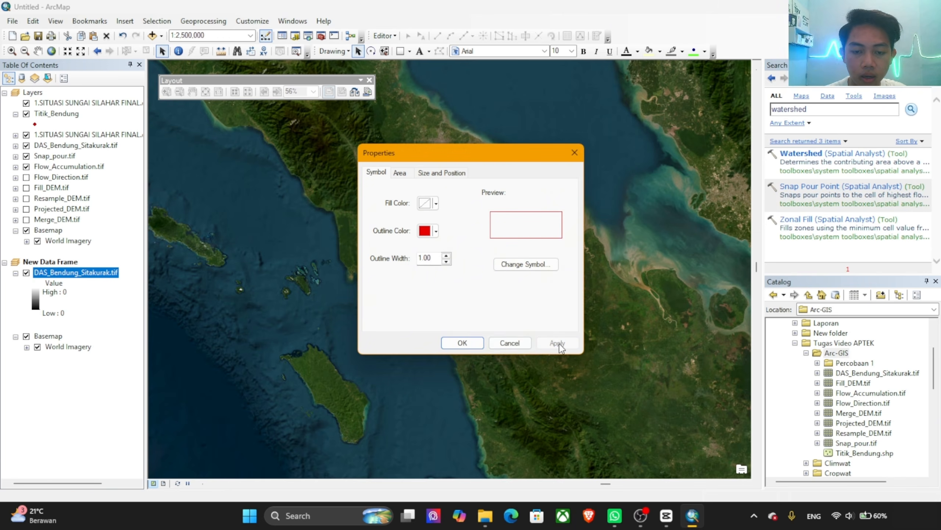
left_click(447, 255)
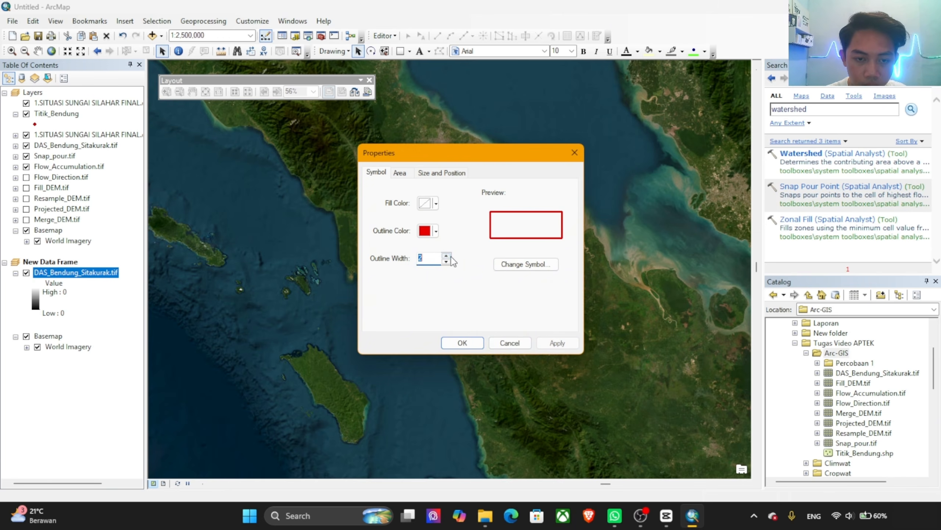
left_click(446, 255)
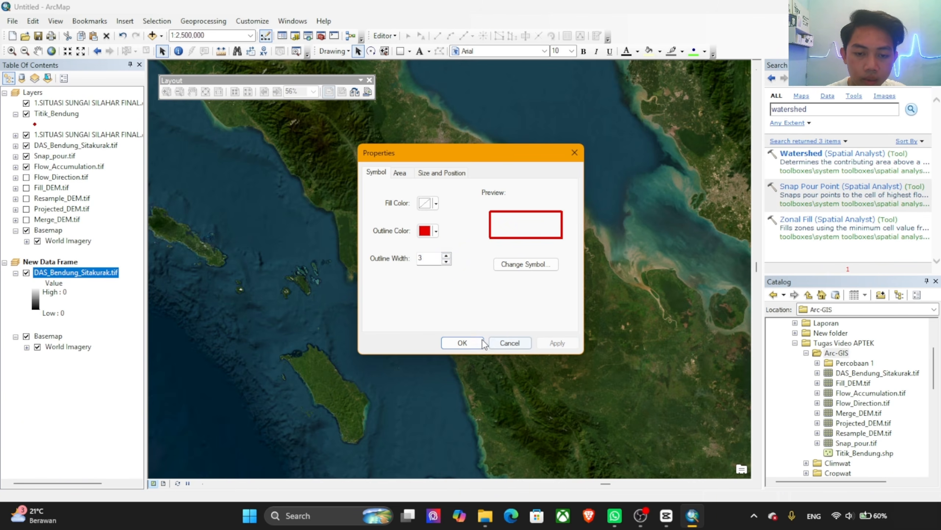
left_click(462, 342)
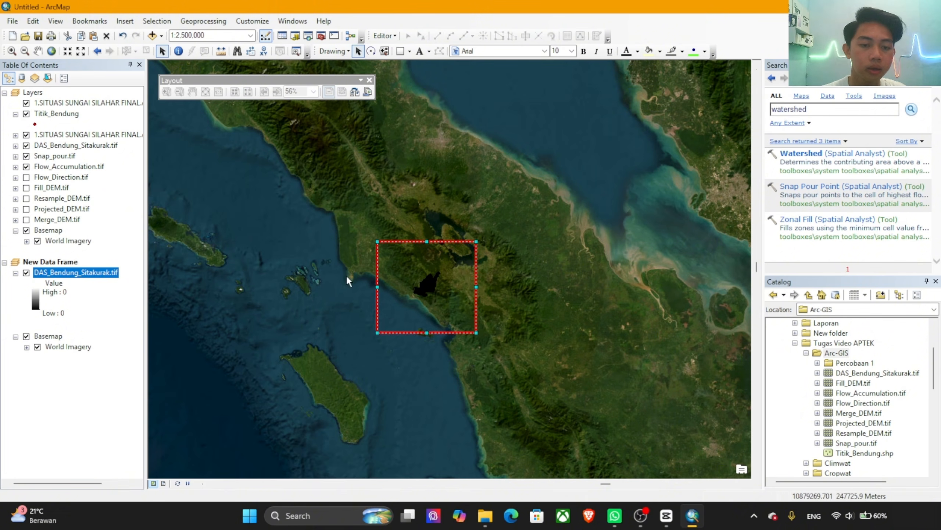
left_click(334, 293)
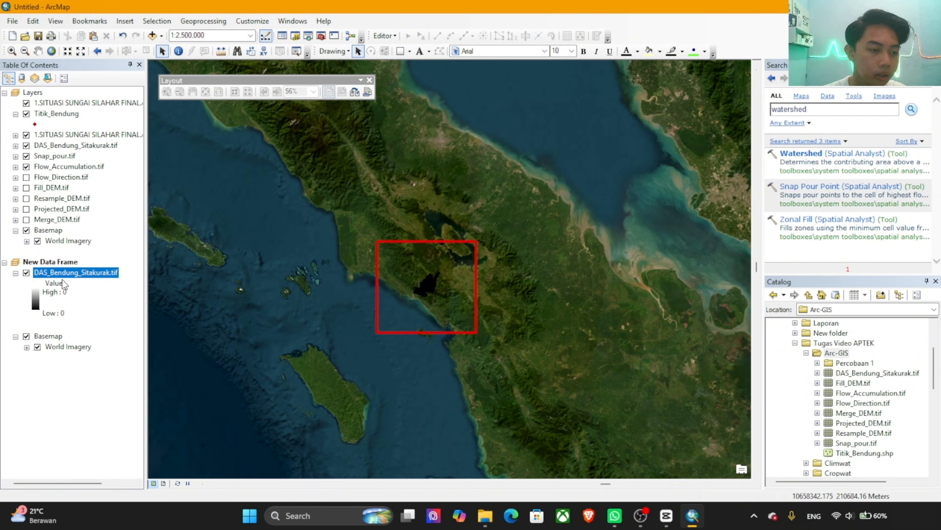
Step: Symbolize the DAS_Bendung_Sitakurak.tif raster in the new data frame as Classified with 1 class in yellow
double_click(55, 292)
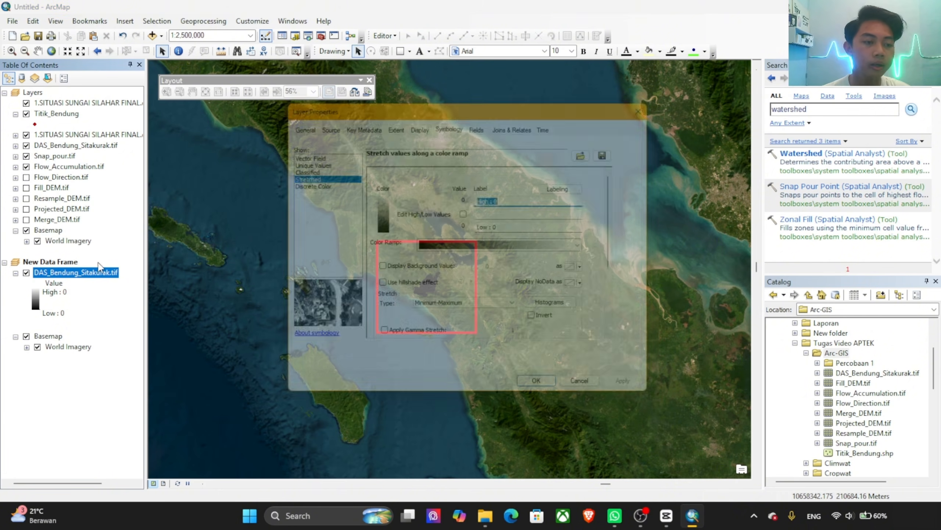
left_click(295, 166)
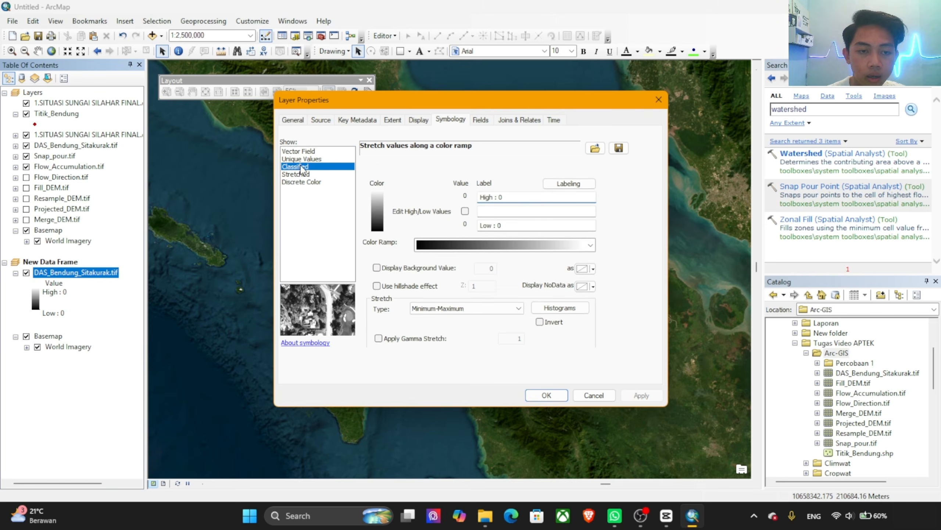
left_click(552, 204)
scroll(545, 219, "up", 2)
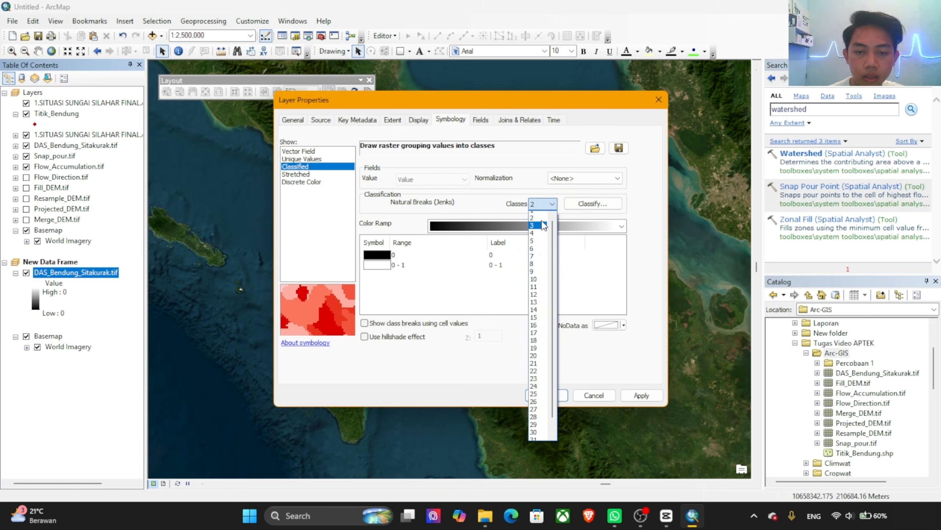
left_click(539, 215)
left_click(372, 256)
left_click(372, 256)
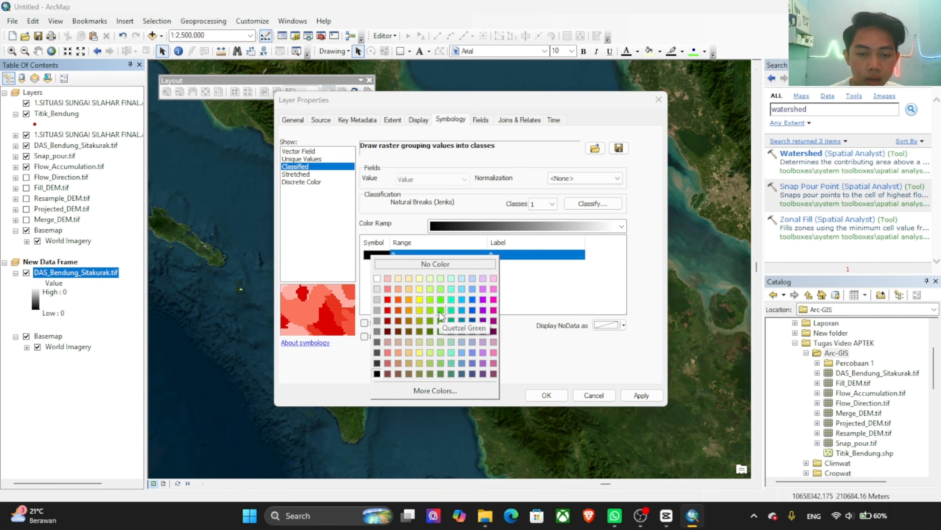
left_click(420, 310)
left_click(546, 395)
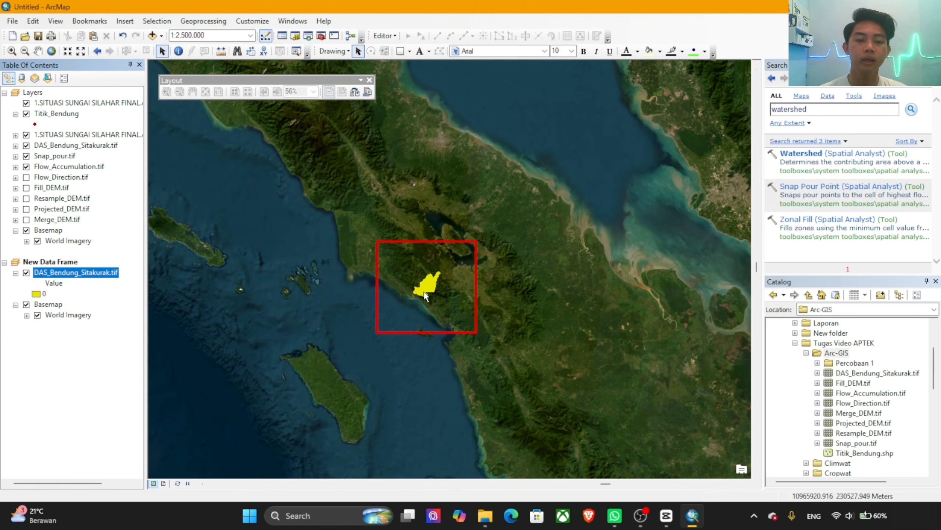
Step: Set the locator map's scale to 1:5,000,000 and place its data frame over the lowest box of the layout's information strip
scroll(461, 243, "up", 1)
scroll(462, 243, "down", 2)
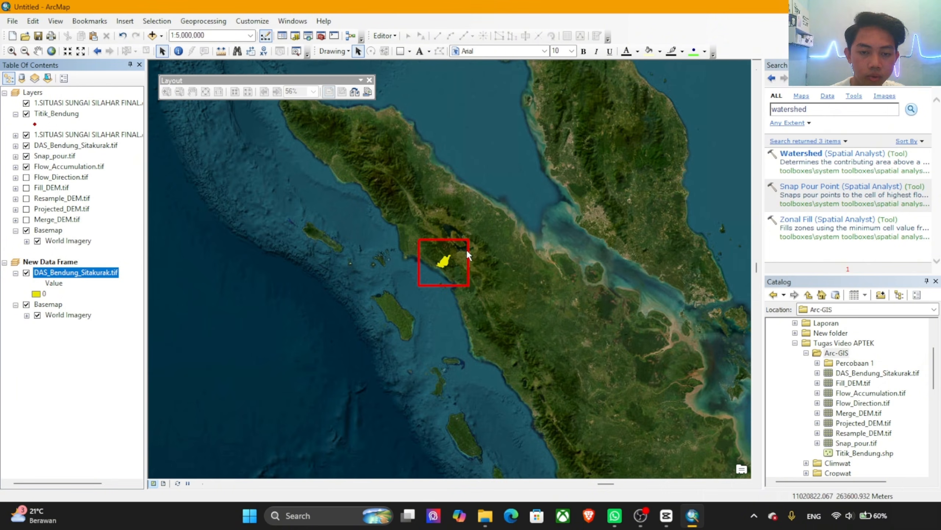
left_click(163, 483)
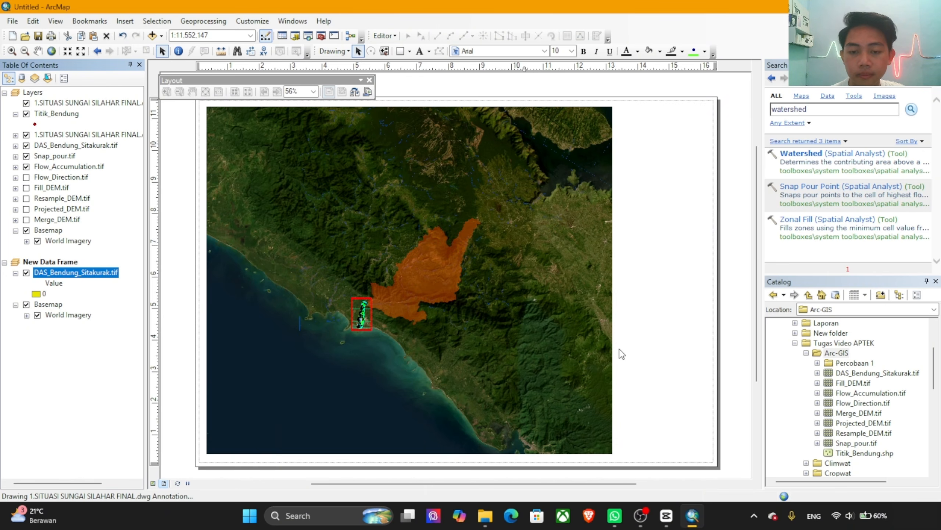
mouse_move(598, 311)
left_mouse_down()
mouse_move(627, 332)
mouse_move(545, 340)
mouse_move(627, 354)
mouse_move(628, 346)
mouse_move(674, 395)
mouse_move(679, 385)
mouse_move(701, 385)
mouse_move(688, 404)
mouse_move(670, 398)
left_mouse_up()
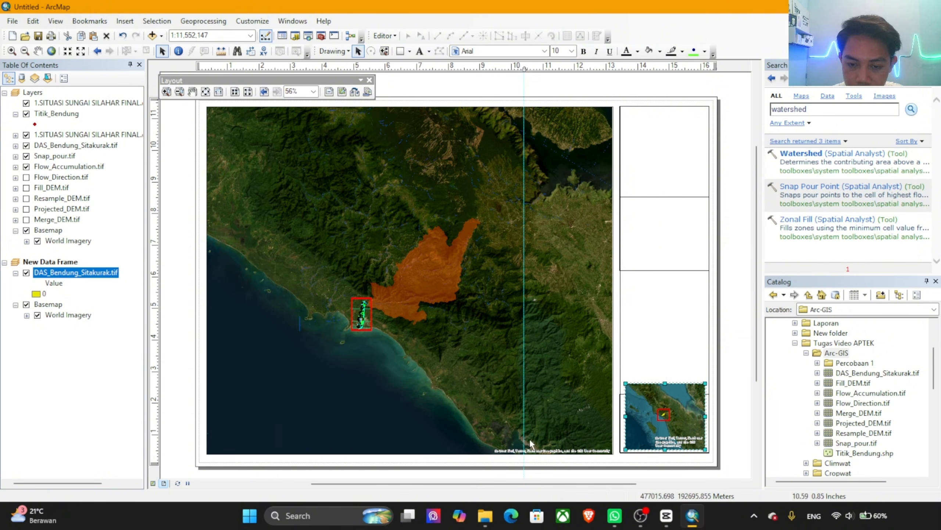
Step: Extend the lowest box of the information strip upward to enclose the locator map and centre the locator map inside it
scroll(592, 439, "up", 3)
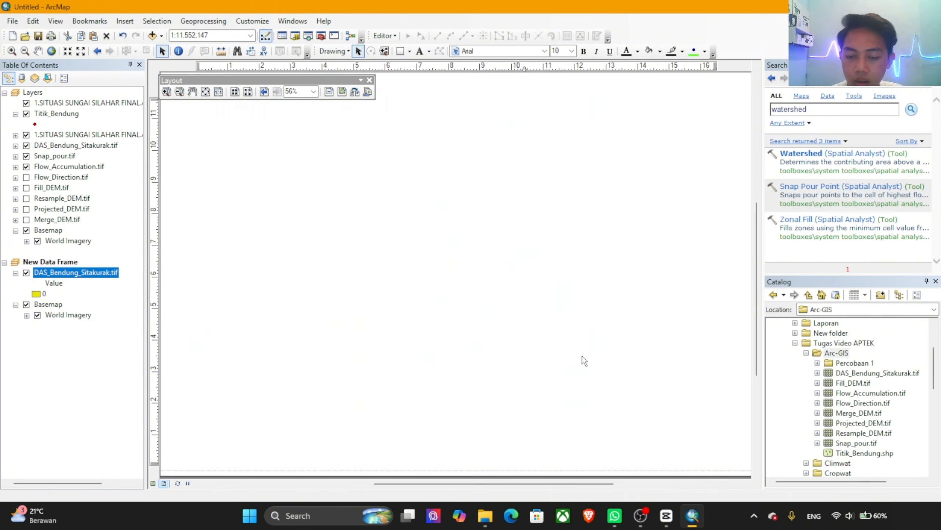
left_click_drag(592, 365, 392, 303)
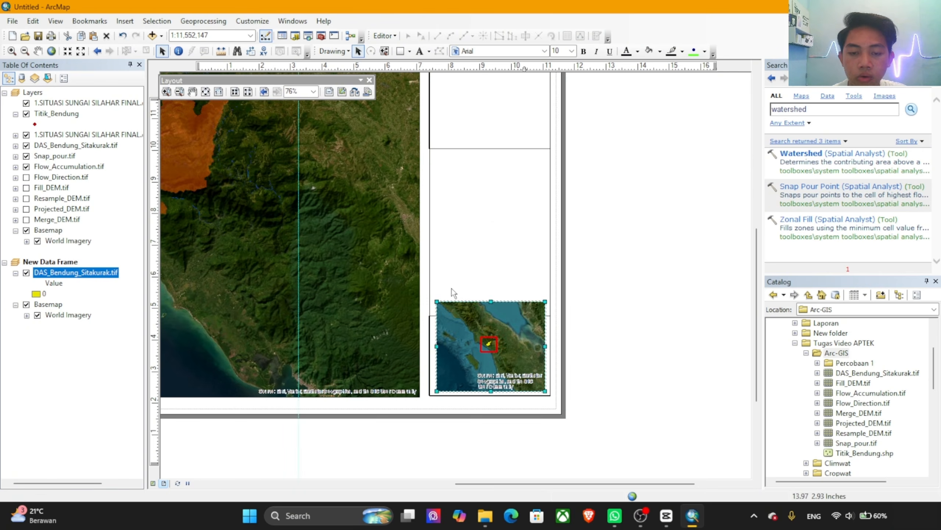
scroll(451, 289, "up", 3)
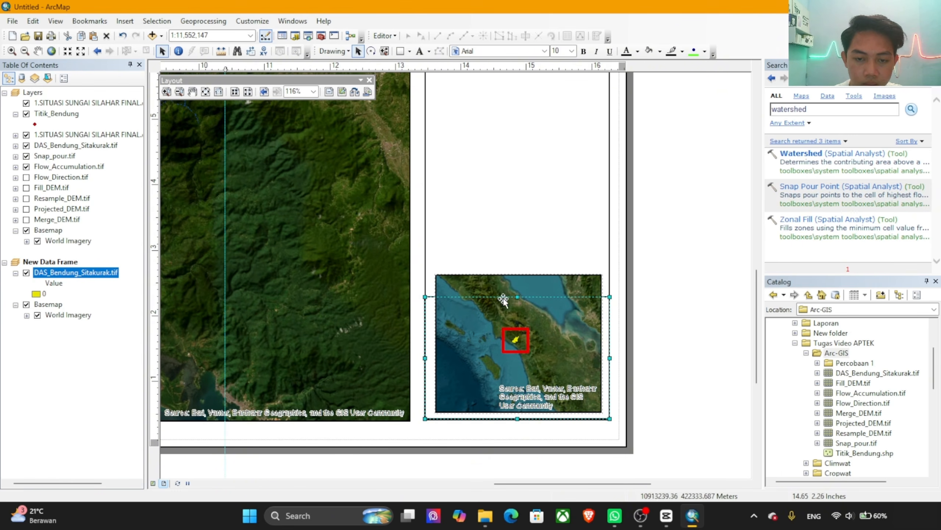
left_click_drag(517, 297, 520, 272)
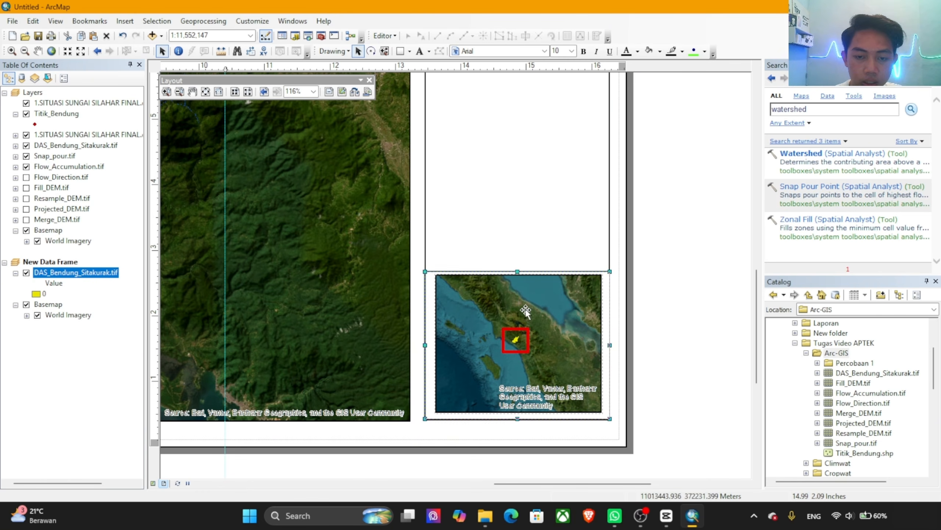
left_click(523, 307)
left_click_drag(524, 308, 529, 294)
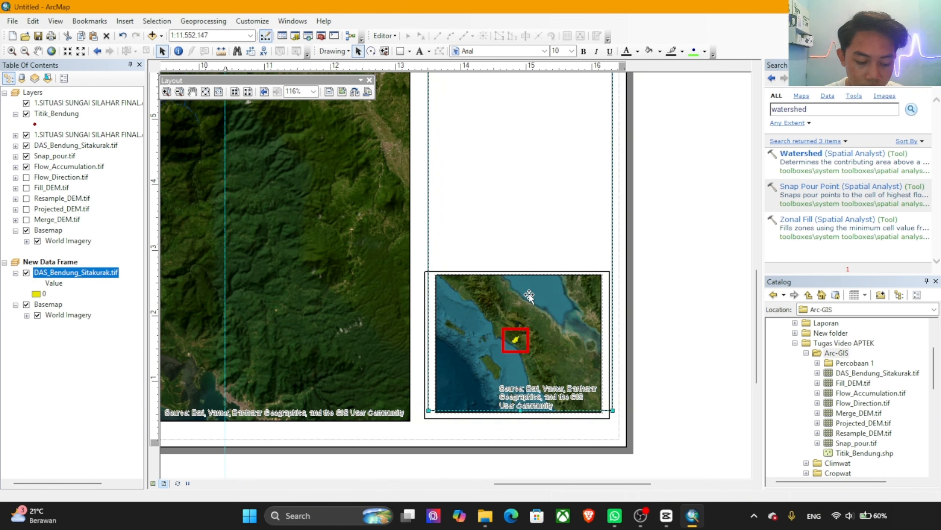
left_click(530, 294)
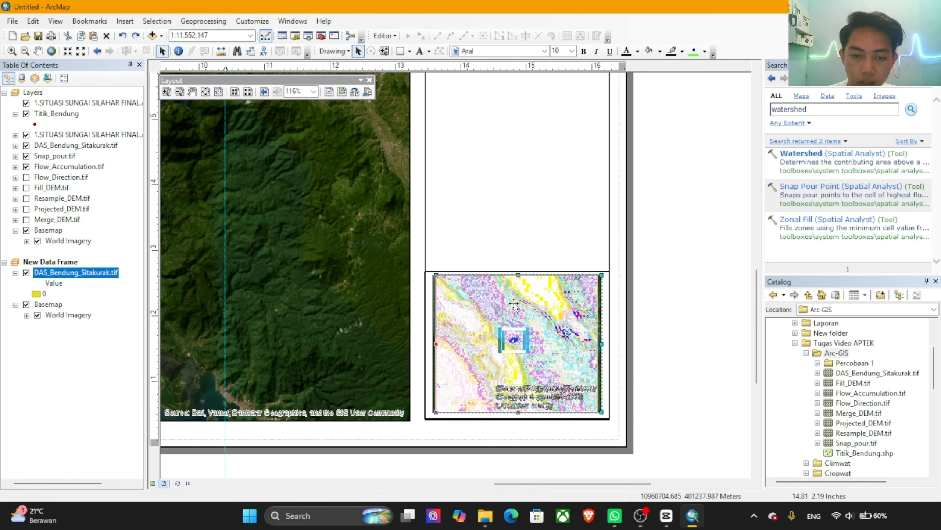
mouse_move(514, 303)
left_mouse_down()
mouse_move(517, 280)
mouse_move(517, 306)
left_mouse_up()
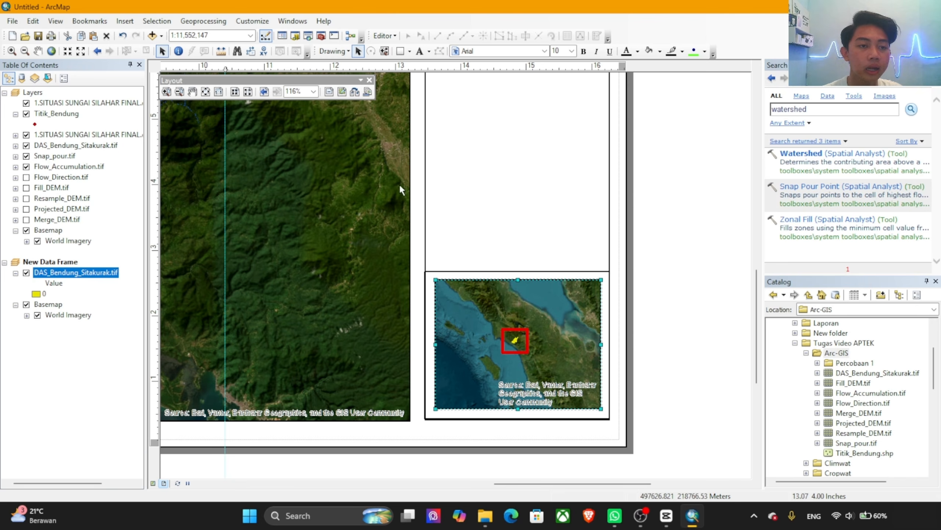
Step: Insert an ESRI North 3 north arrow into the layout and place it over the main map
left_click(126, 21)
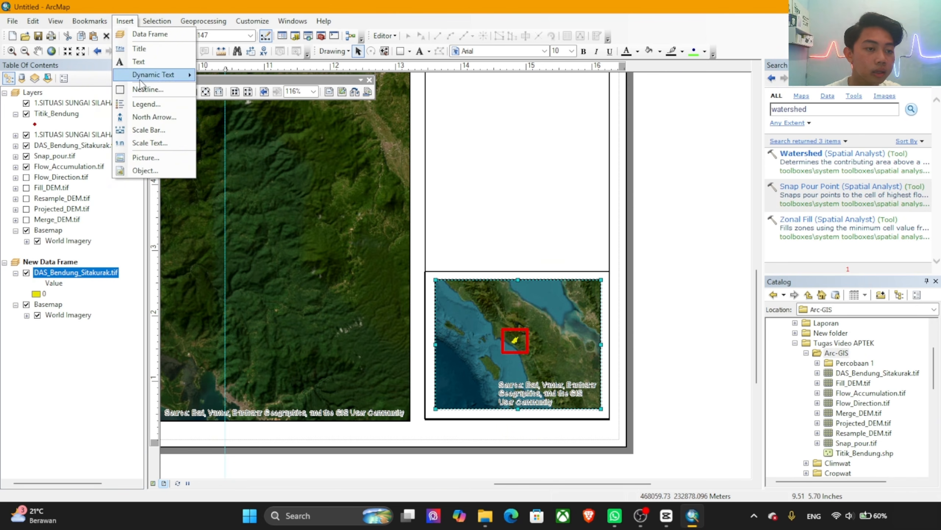
left_click(152, 117)
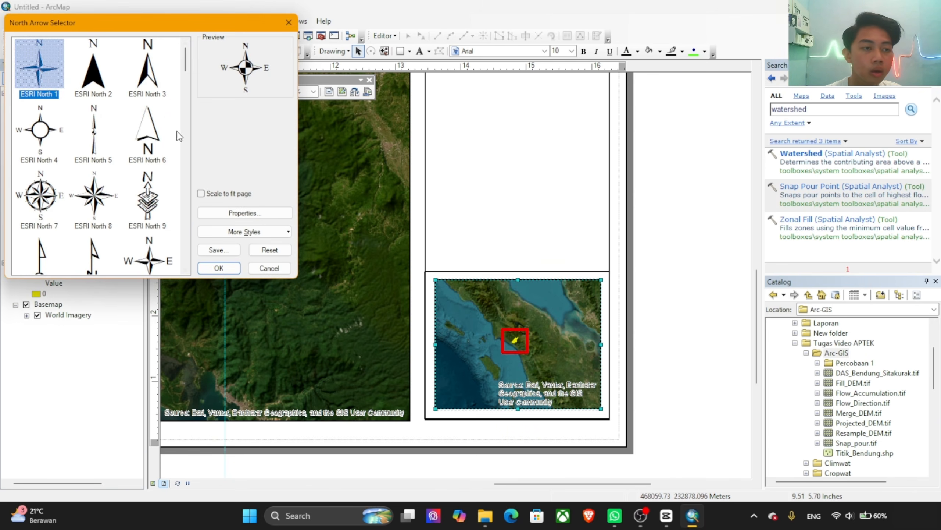
left_click(158, 80)
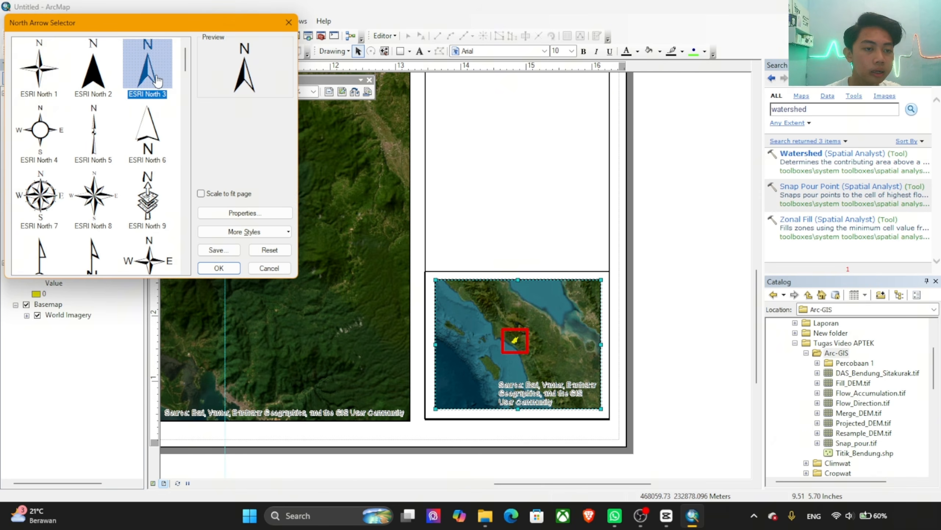
left_click(223, 268)
left_click_drag(385, 301, 311, 235)
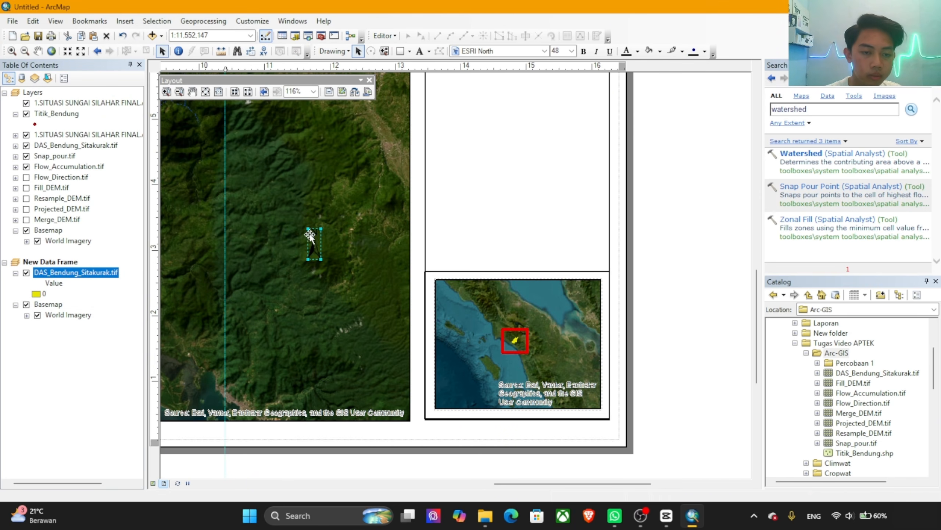
Step: Change the north arrow's colour to white
double_click(315, 241)
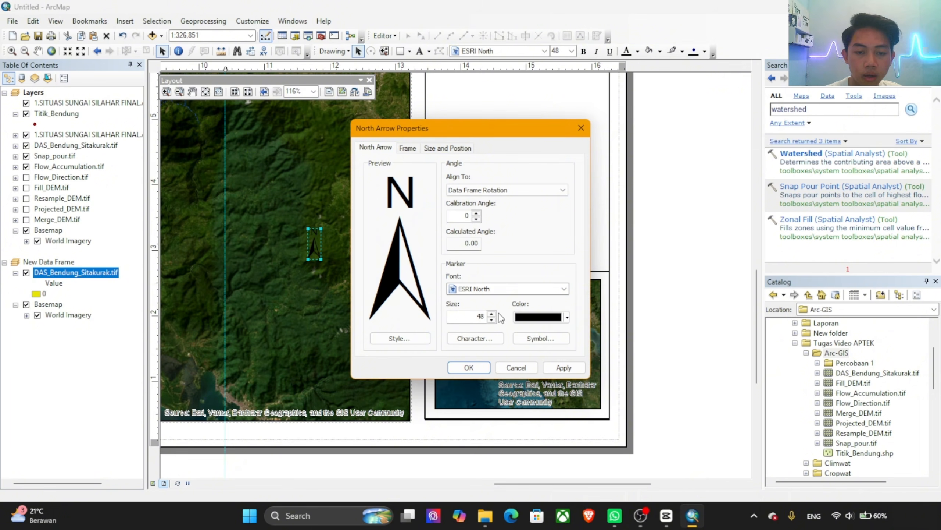
left_click(545, 317)
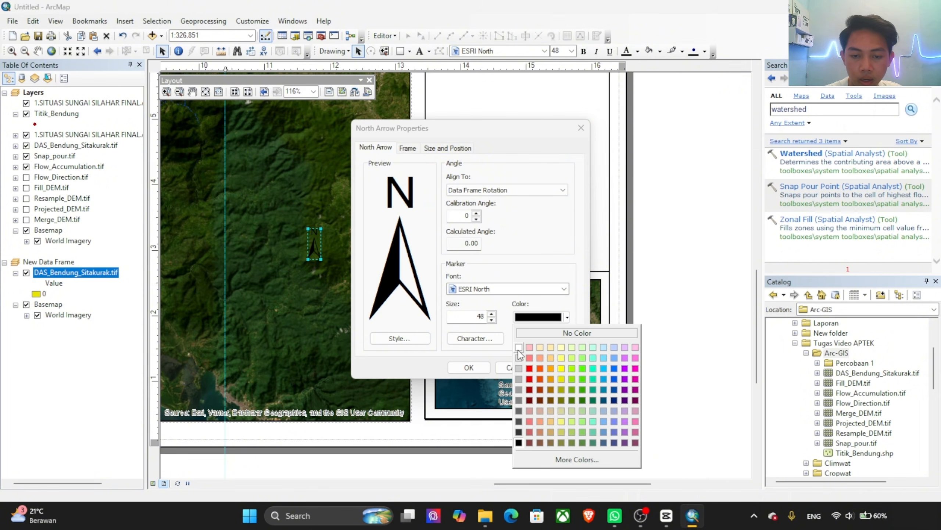
left_click(519, 347)
left_click(564, 367)
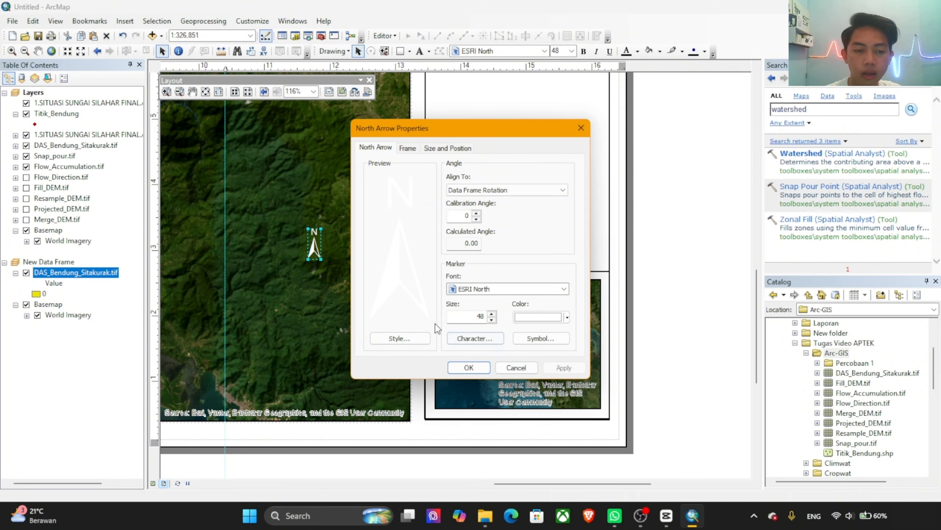
left_click(469, 367)
scroll(354, 288, "up", 2)
scroll(353, 281, "down", 5)
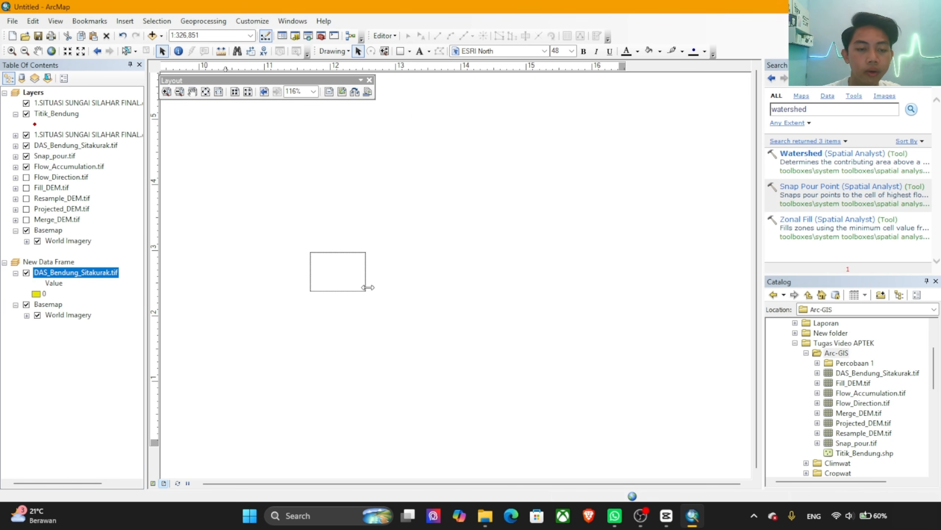
left_click(343, 267)
left_click_drag(343, 267, 358, 256)
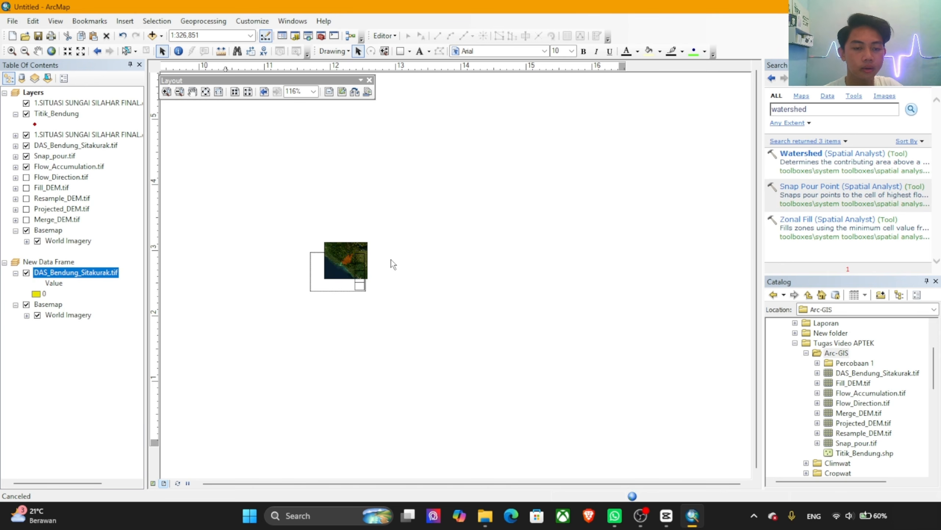
key("ctrl+z")
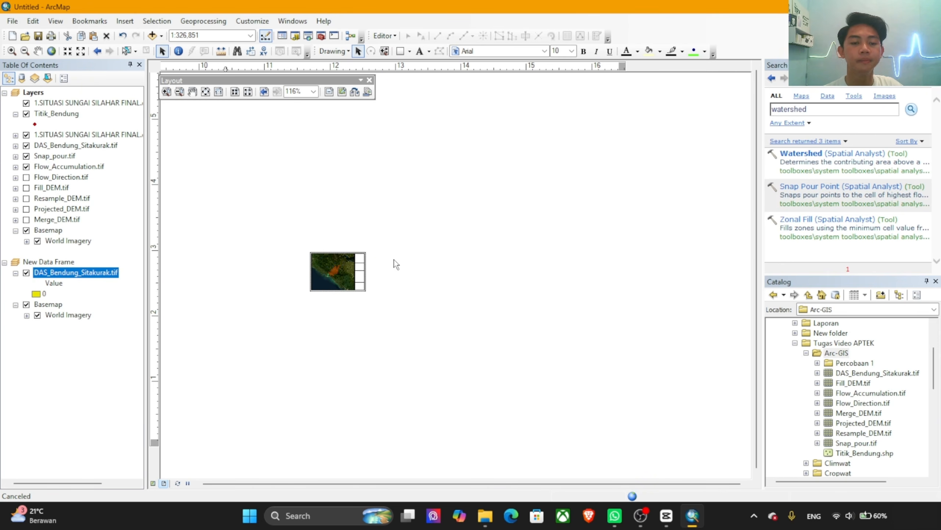
Step: Move the north arrow into the main map's upper-left corner and enlarge it to size 148
scroll(394, 259, "down", 5)
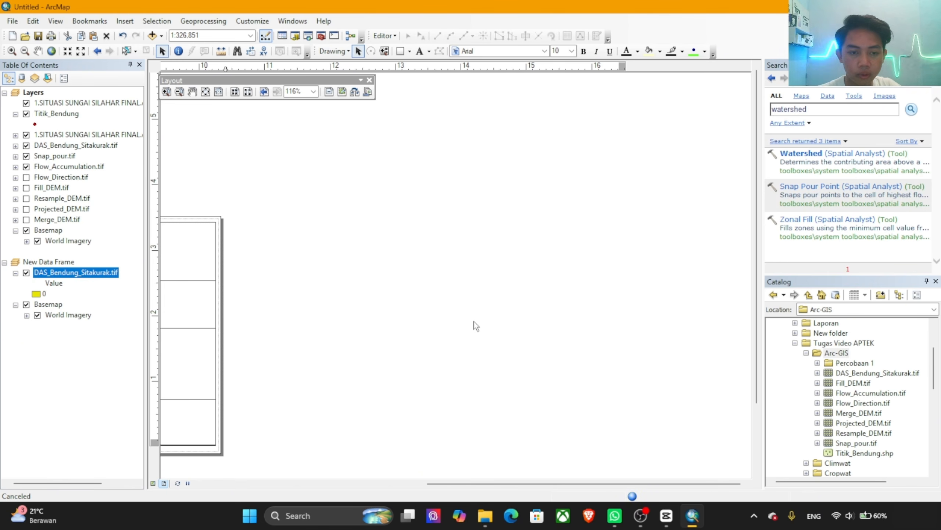
scroll(339, 333, "up", 5)
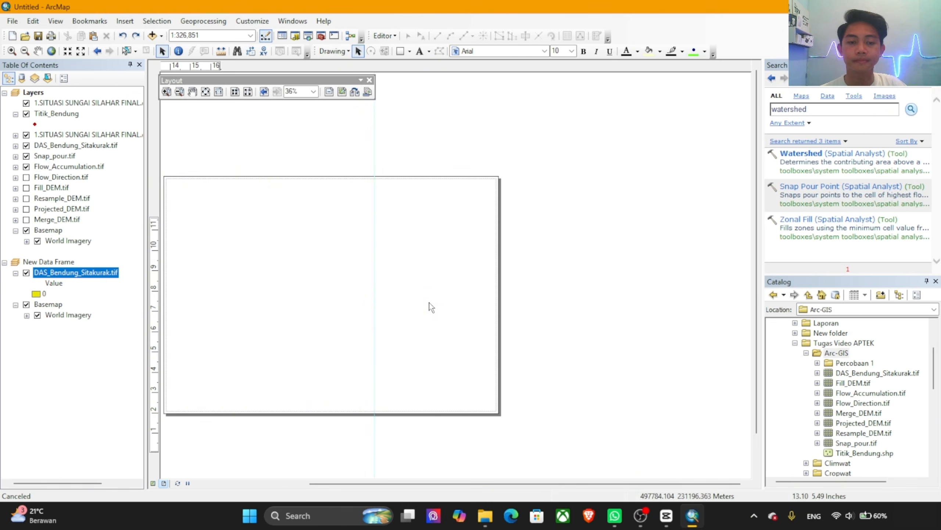
left_click_drag(410, 301, 536, 309)
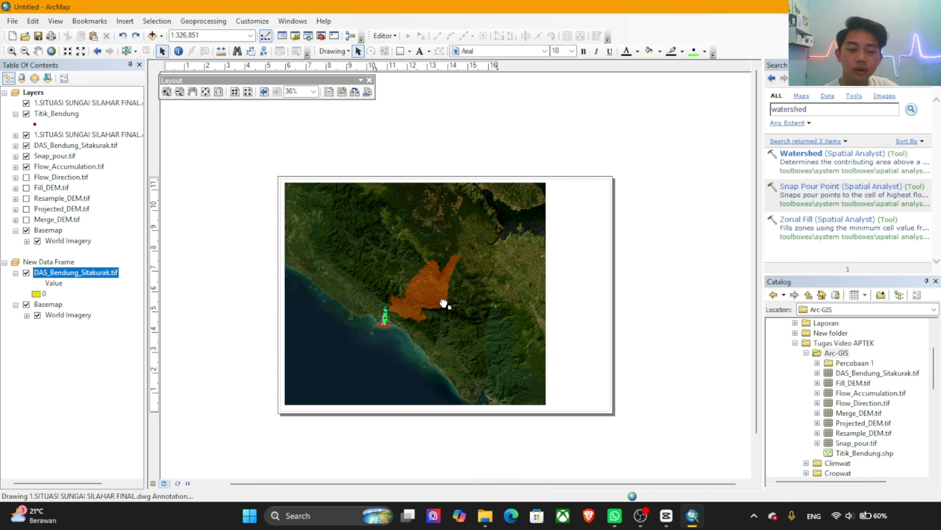
scroll(444, 304, "up", 4)
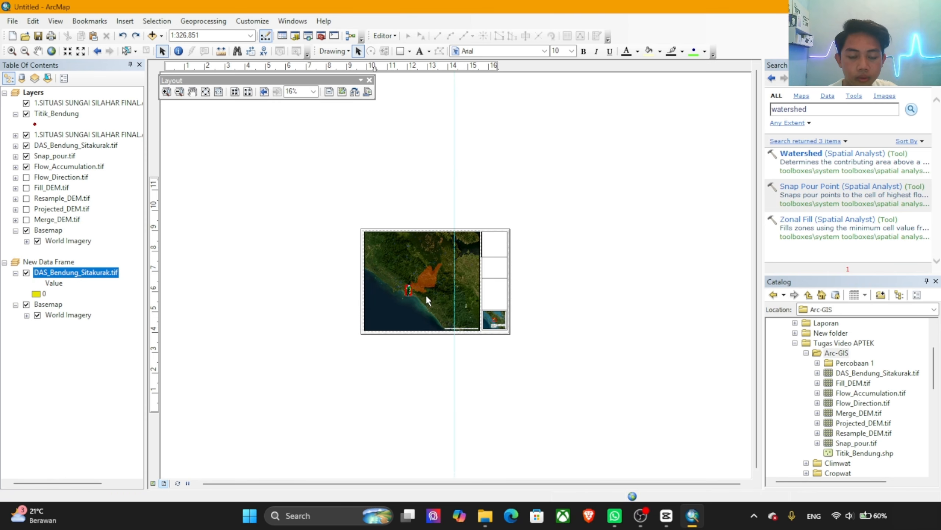
scroll(425, 295, "up", 3)
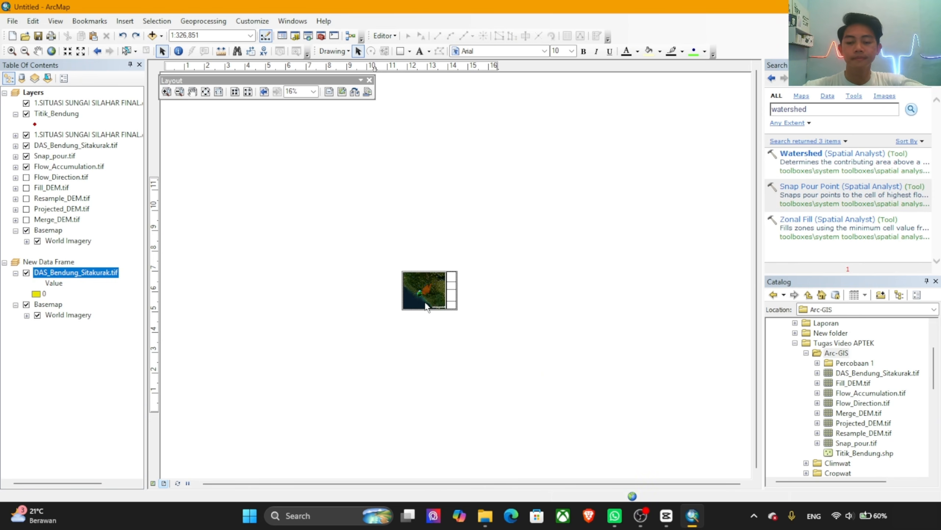
scroll(425, 306, "up", 5)
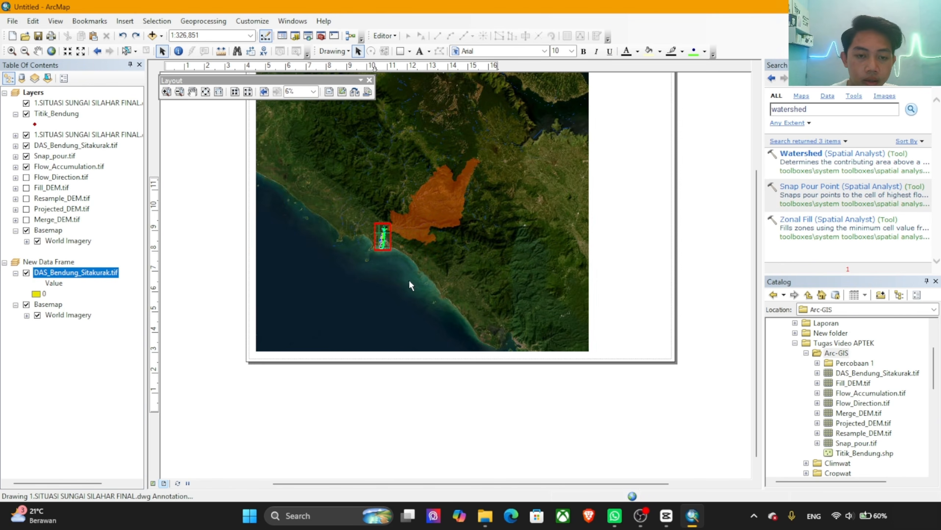
left_click_drag(457, 210, 459, 271)
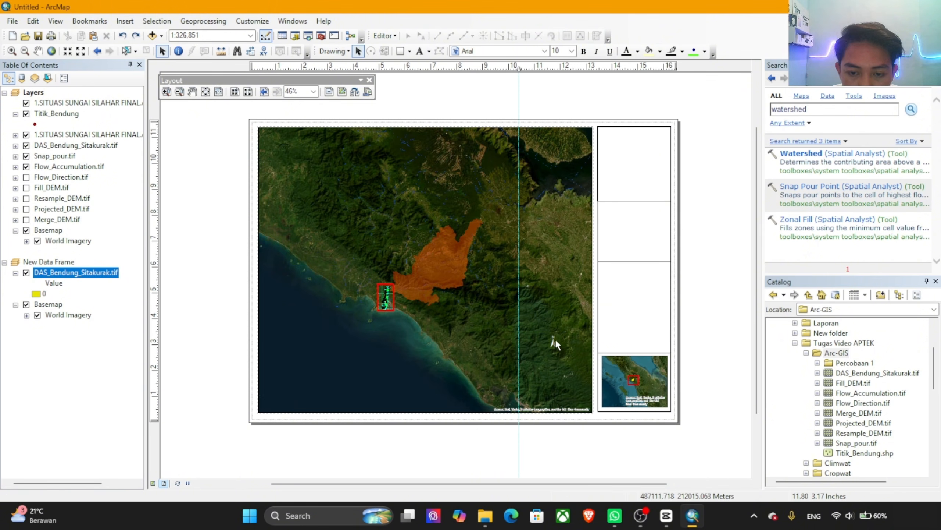
left_click(554, 340)
left_click_drag(241, 127, 268, 146)
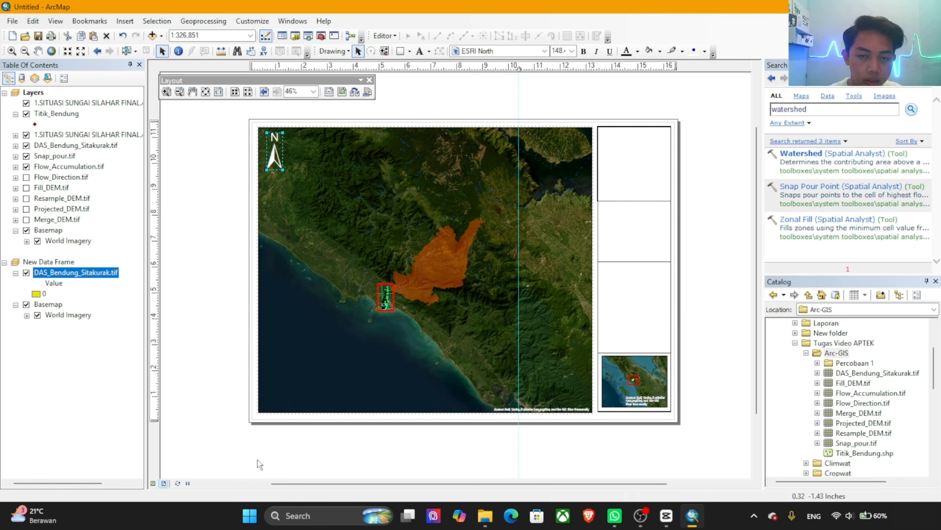
Step: Move the vertical guide line to the page's right edge and switch the main data frame to data view
left_click_drag(518, 69, 693, 73)
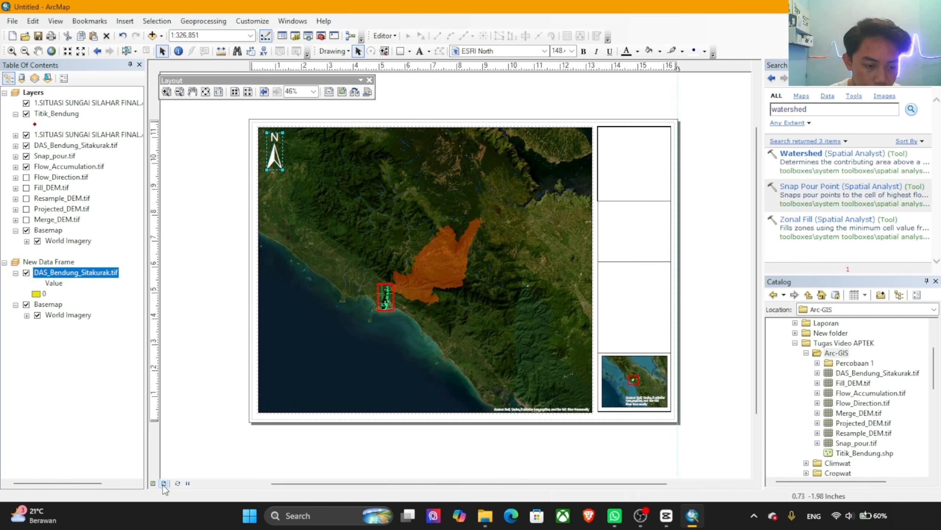
left_click(153, 483)
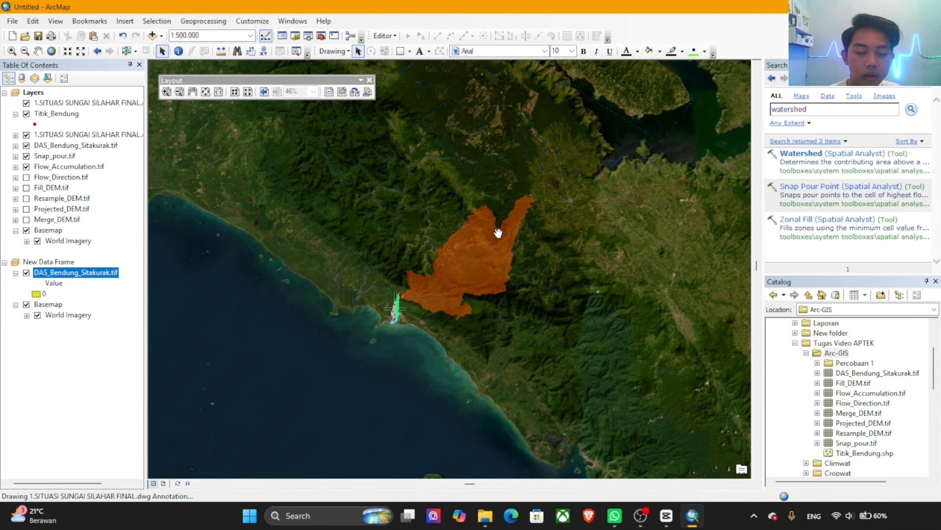
Step: Zoom and pan the main data frame to the watershed at 1:250,000 and return to layout view
scroll(498, 232, "down", 1)
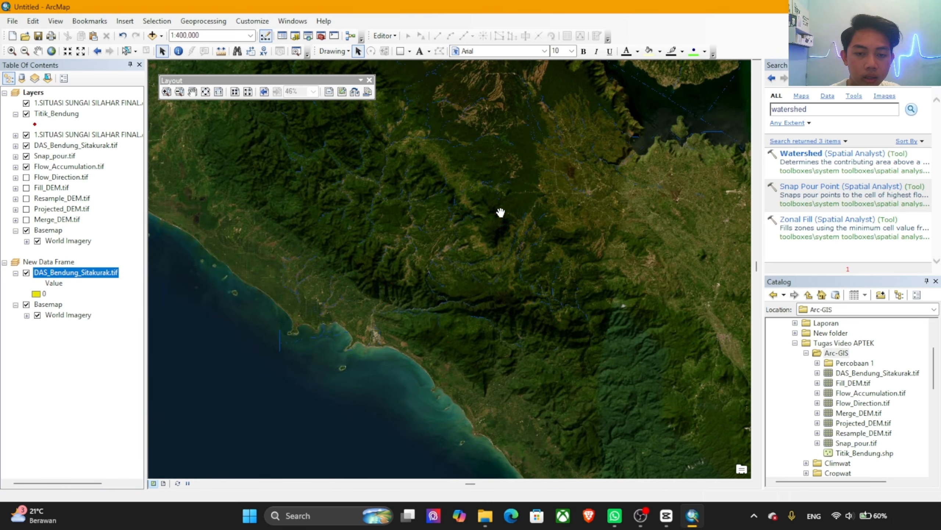
scroll(501, 213, "down", 1)
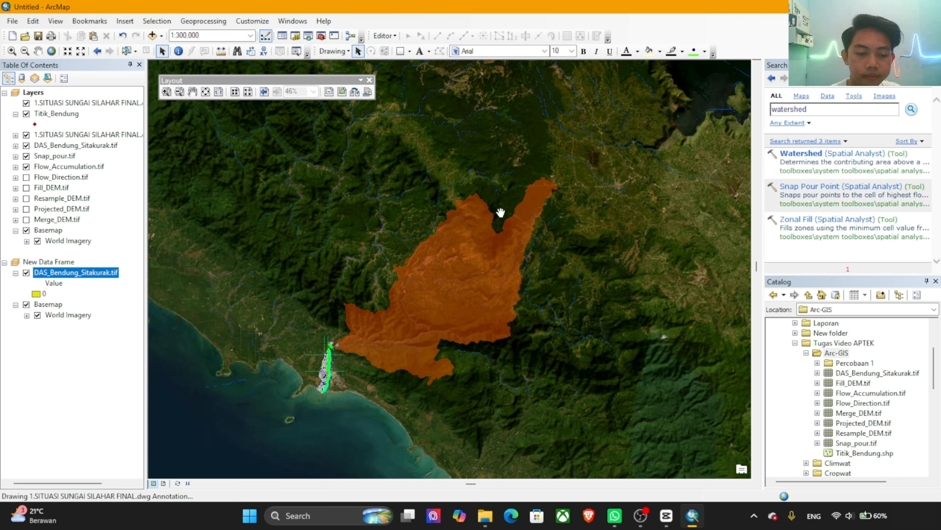
scroll(487, 220, "down", 1)
left_click_drag(407, 309, 460, 253)
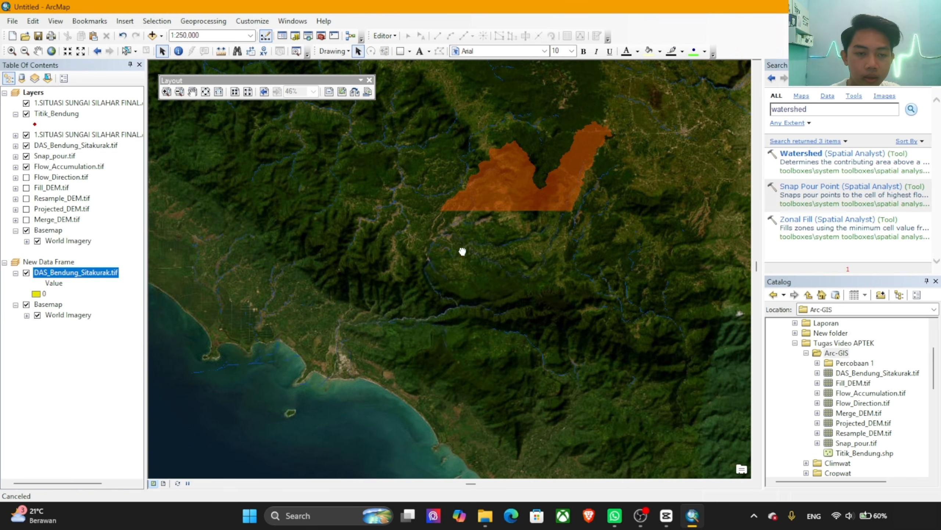
left_click(163, 483)
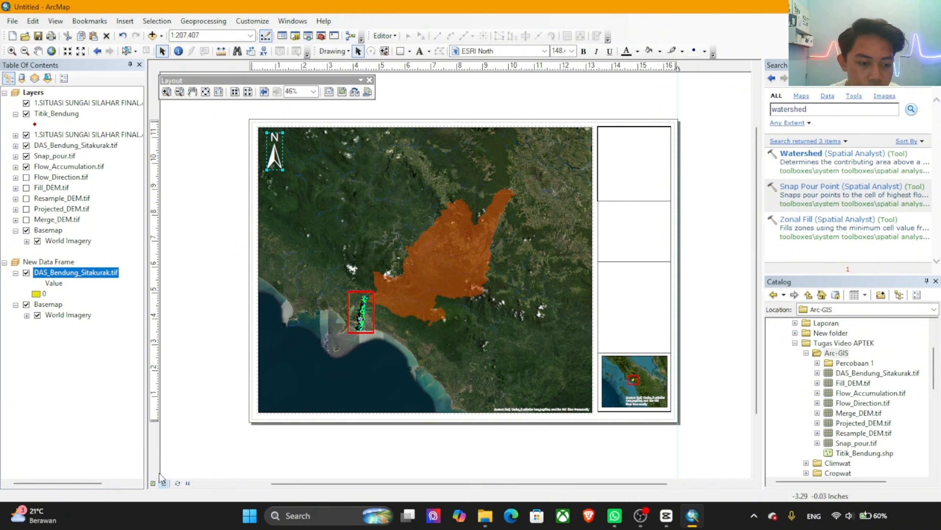
Step: Enlarge the watershed further in the main data frame to 1:150,000 in data view and return to the layout
left_click(344, 346)
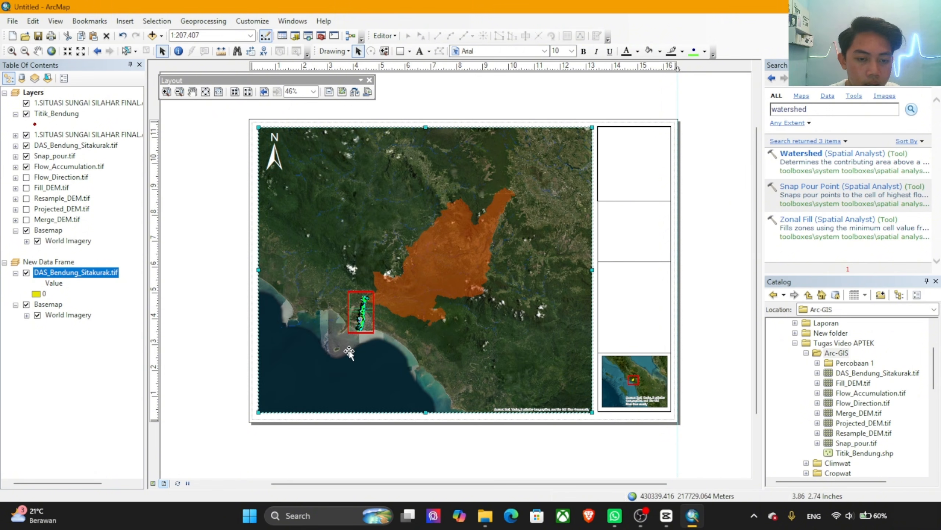
left_click(153, 483)
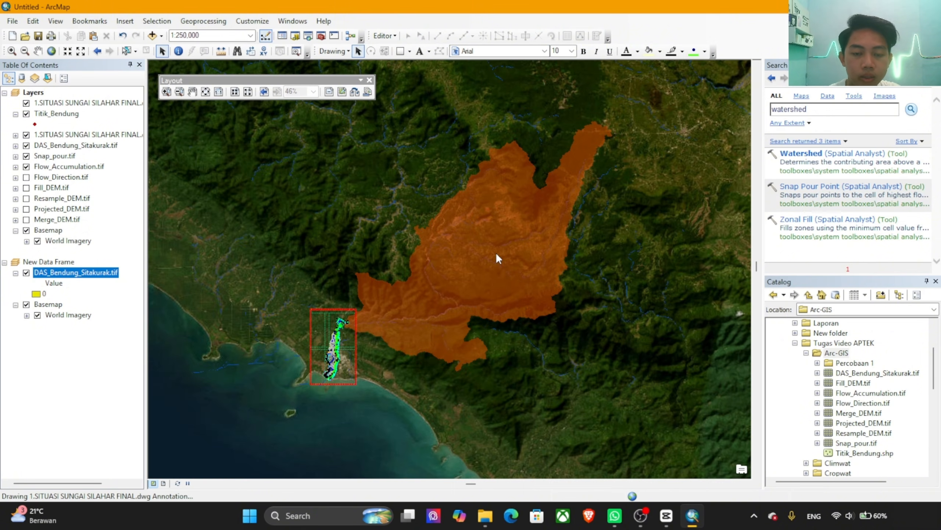
scroll(496, 252, "up", 1)
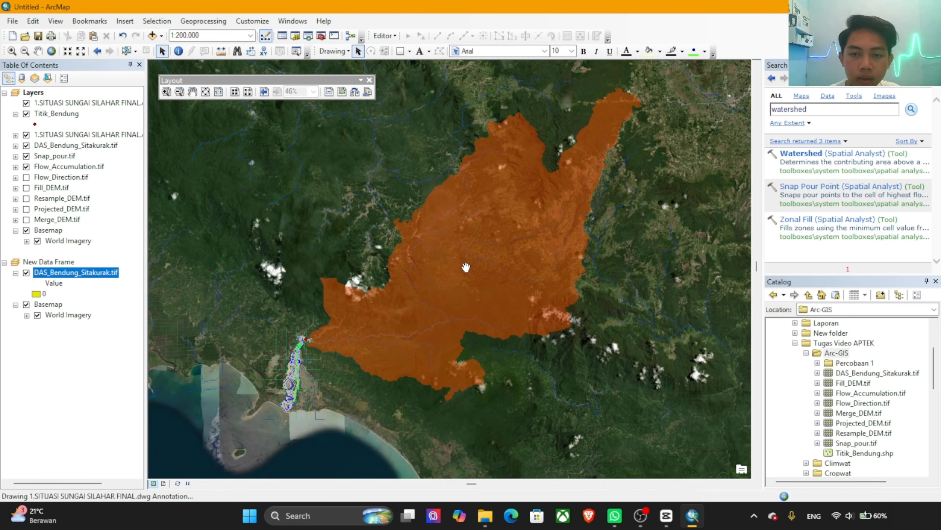
scroll(466, 267, "up", 1)
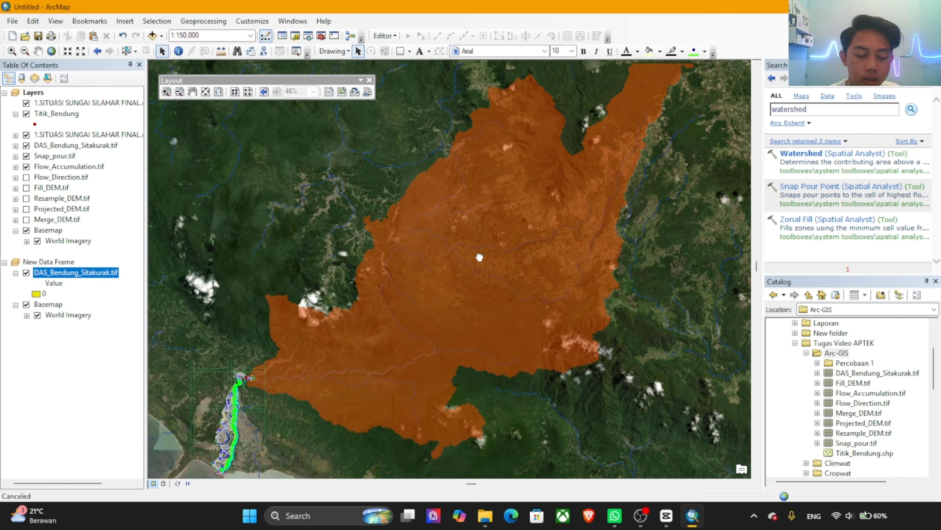
left_click_drag(468, 261, 473, 263)
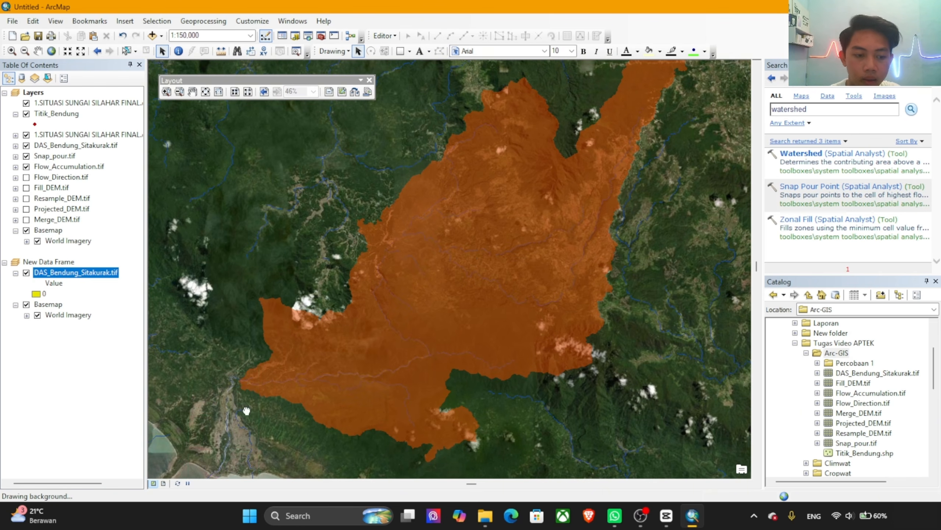
left_click(163, 483)
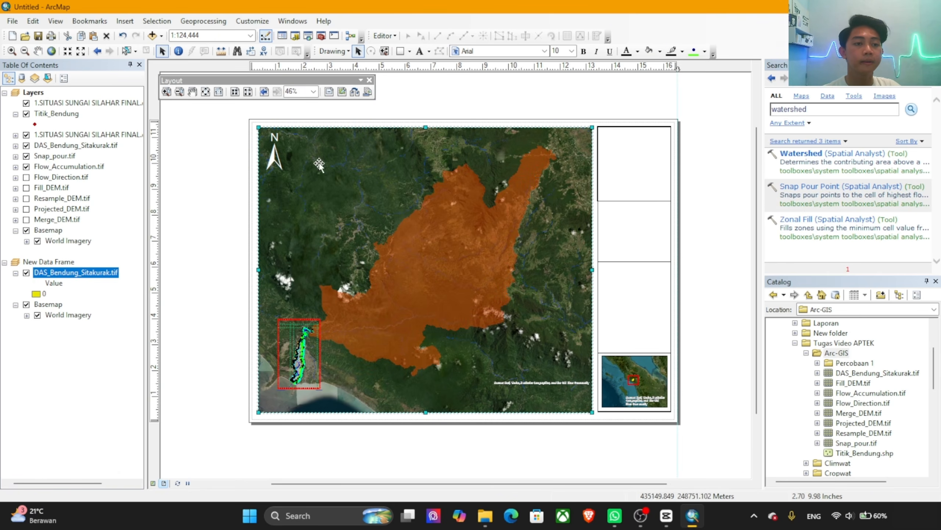
Step: Insert the logo UNJANI picture and fit it, reduced in size, into the top cell of the information strip
left_click(125, 21)
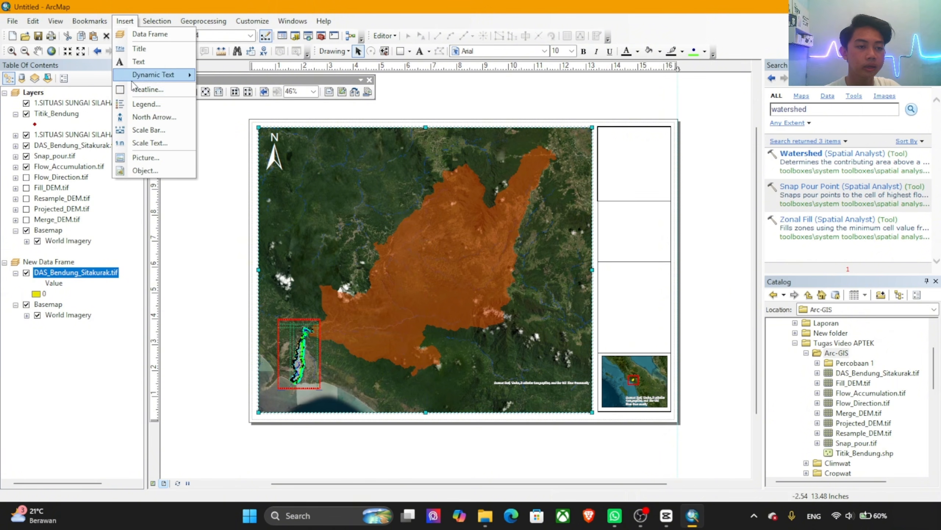
left_click(139, 158)
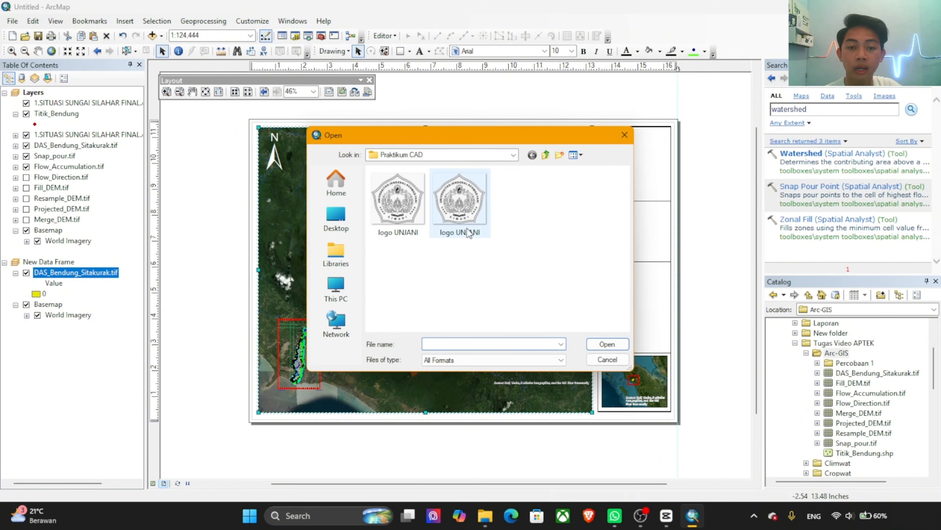
double_click(469, 210)
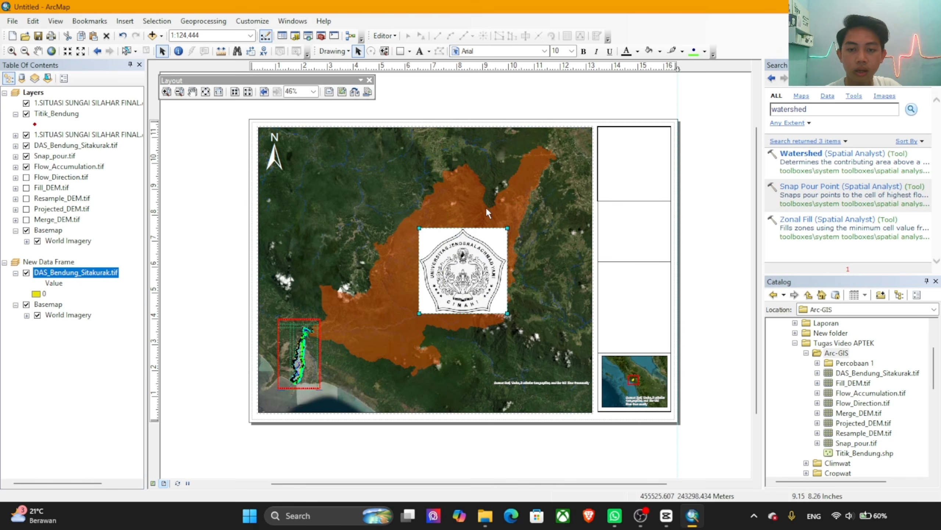
left_click_drag(478, 241, 649, 137)
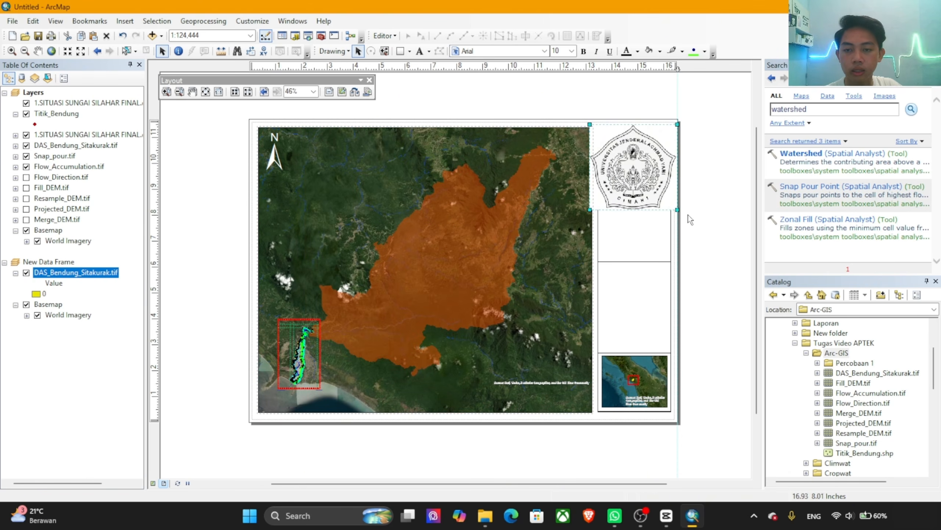
left_click_drag(677, 209, 645, 173)
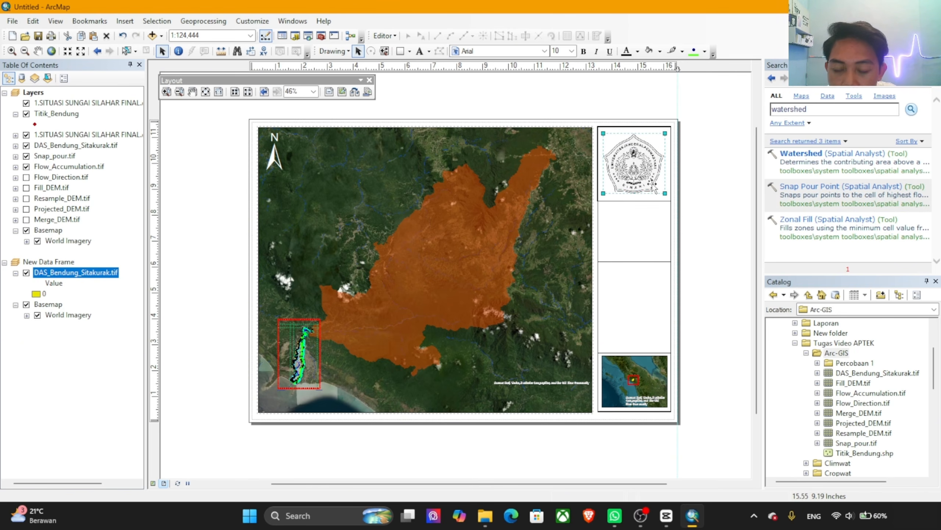
left_click(720, 246)
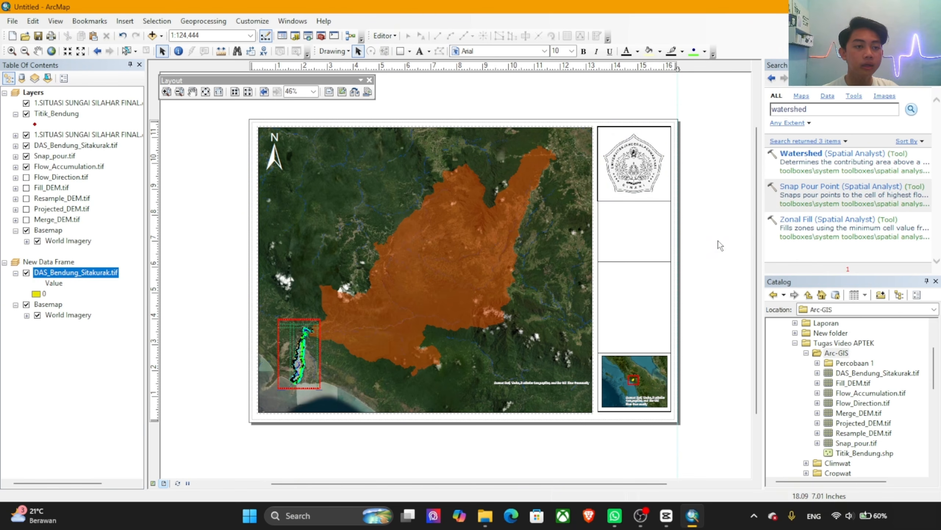
Step: Start a legend for the main map with DAS_Bendung_Sitakurak.tif as its only item
left_click(125, 20)
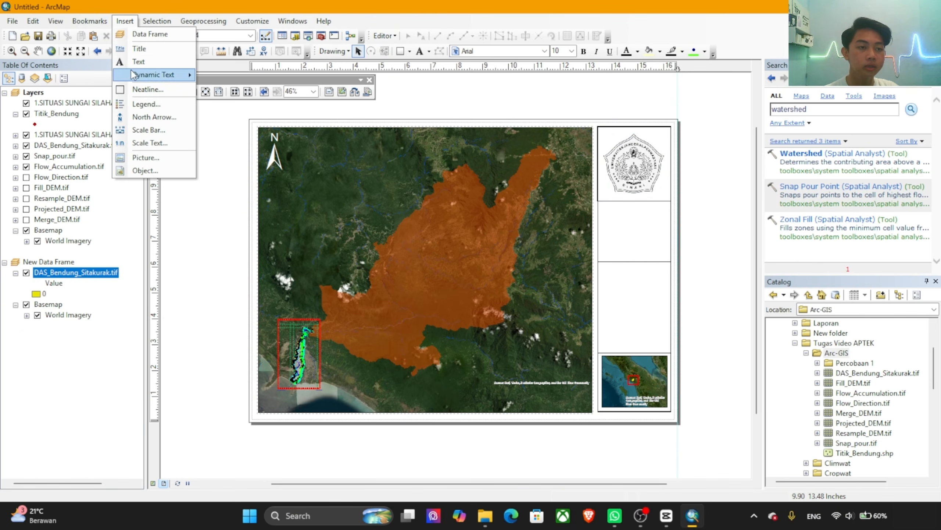
left_click(146, 103)
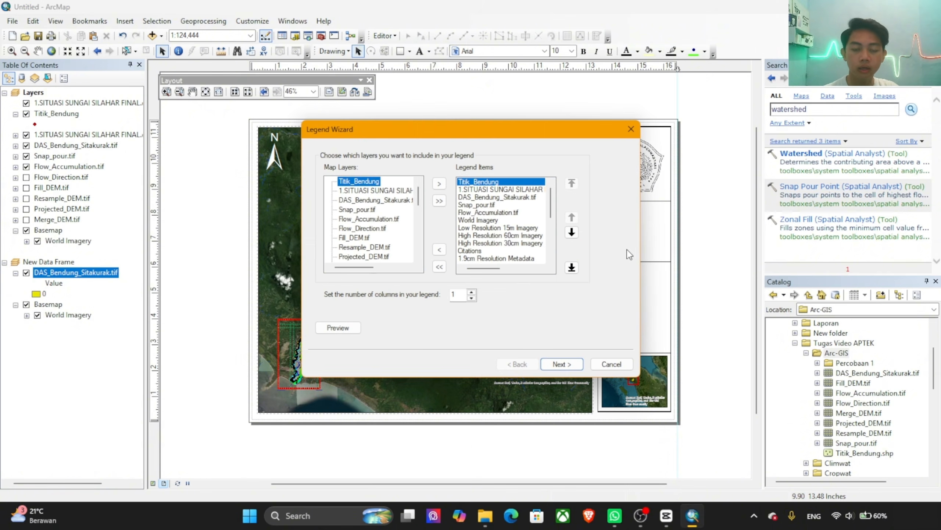
scroll(485, 249, "down", 5)
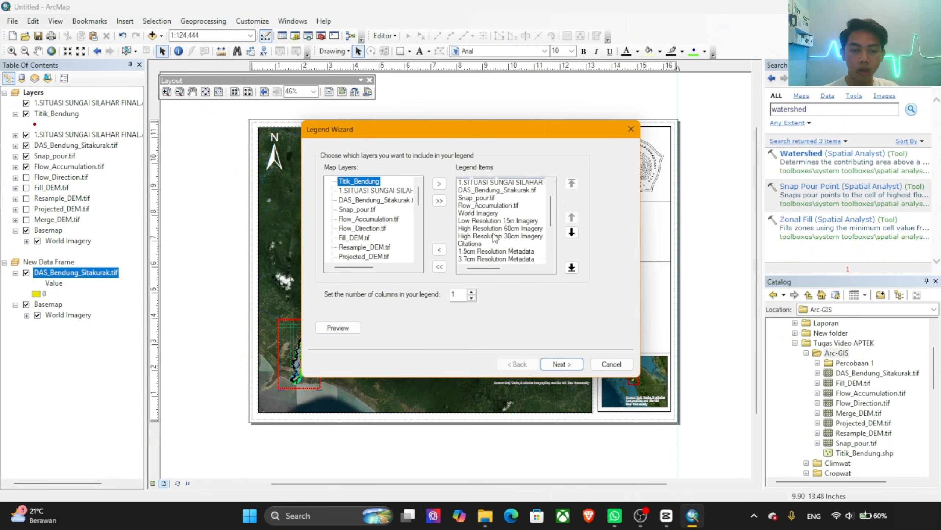
left_click(510, 259, "shift")
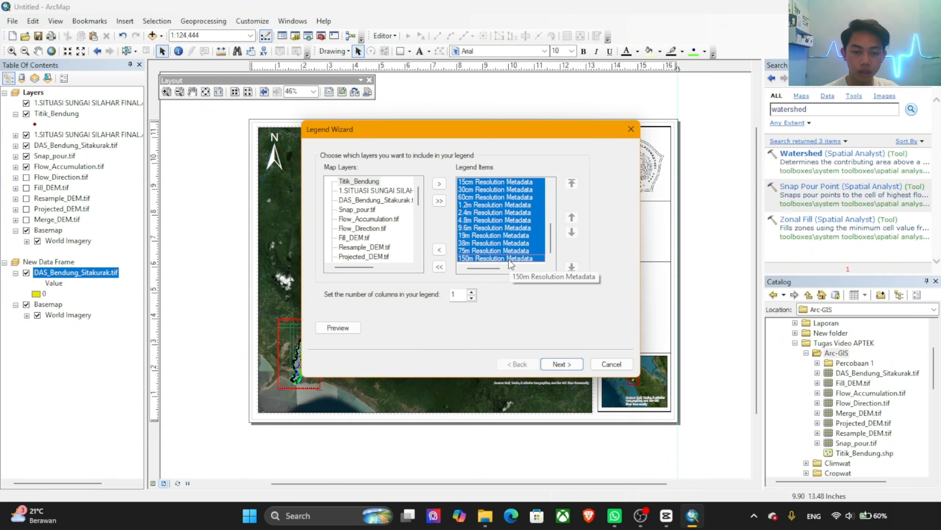
left_click(438, 265)
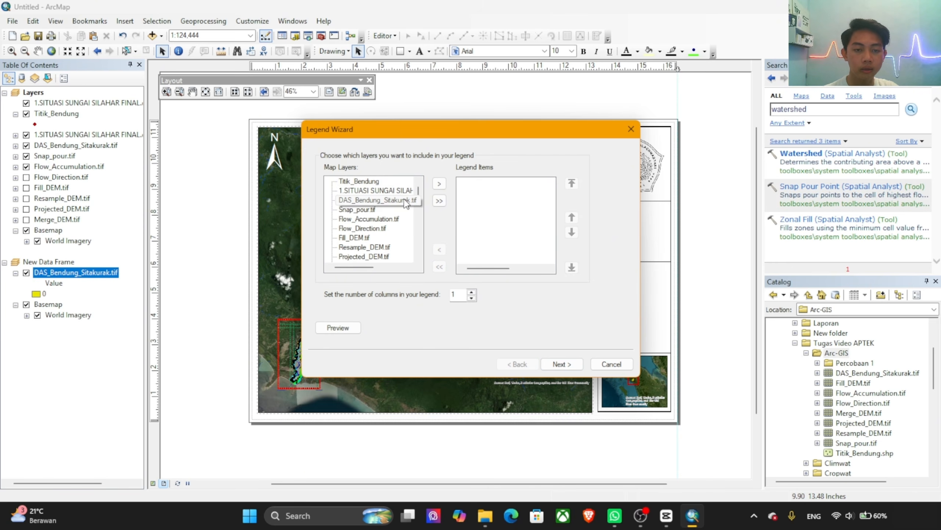
left_click(375, 200)
left_click(439, 183)
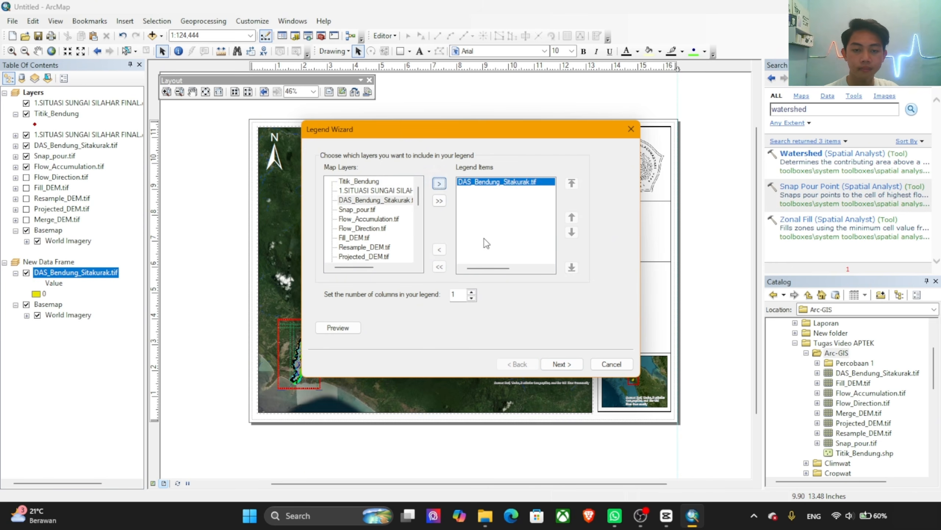
left_click(578, 366)
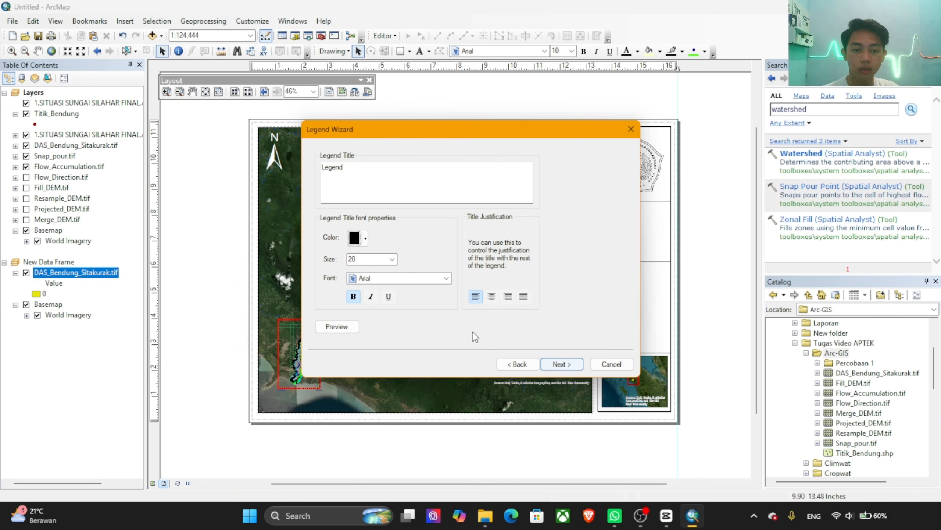
Step: Set the legend title font to Times New Roman and finish the legend with the default frame, patch and spacing settings
left_click(446, 276)
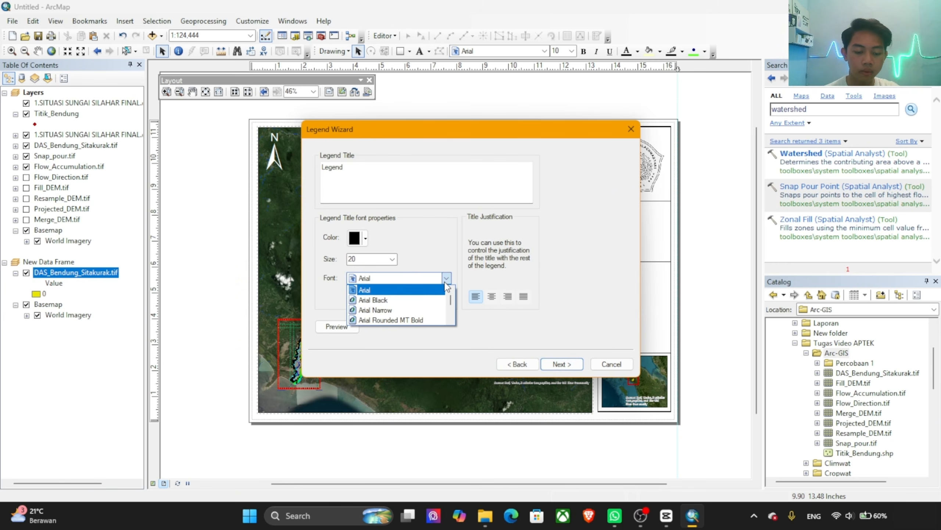
type("ti")
key("Return")
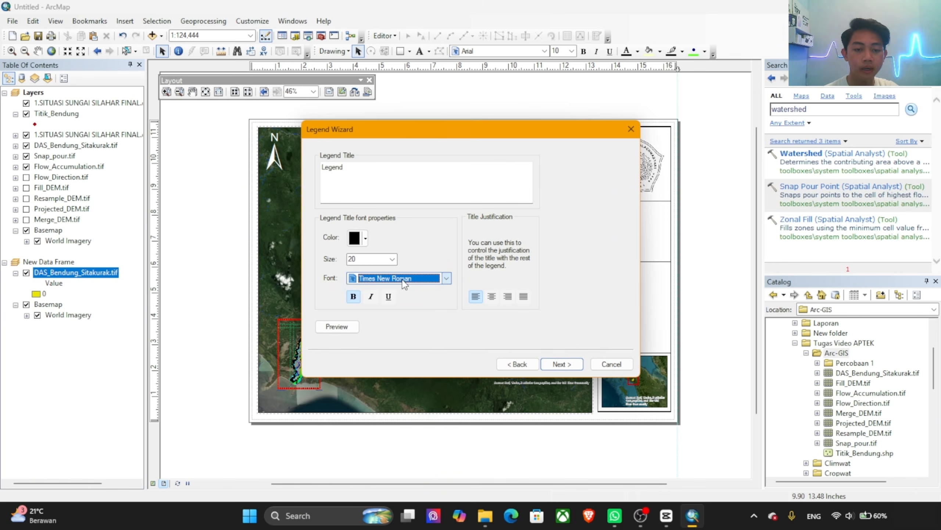
left_click(568, 367)
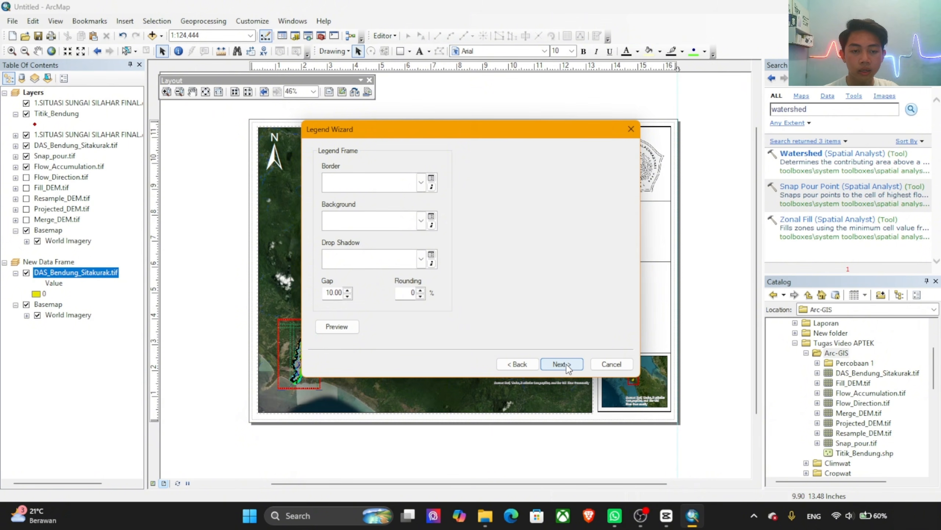
left_click(566, 363)
left_click(567, 364)
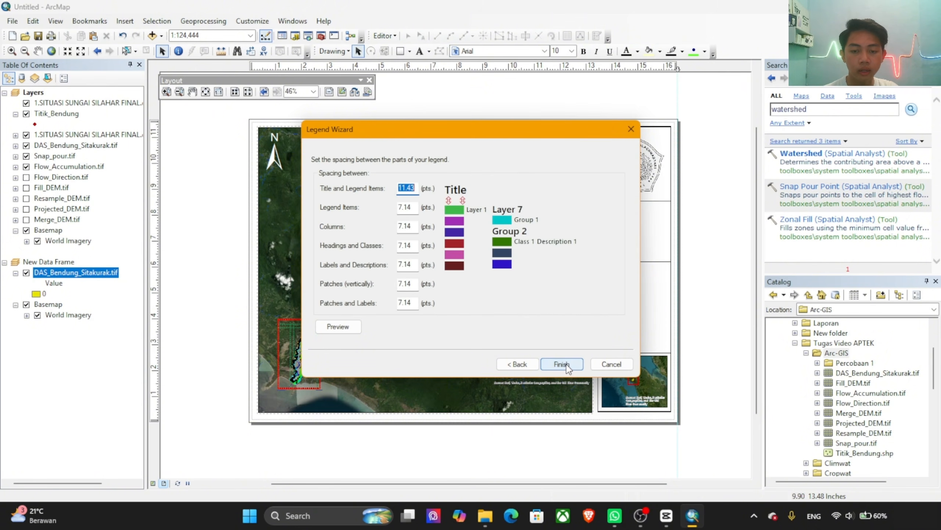
left_click(562, 364)
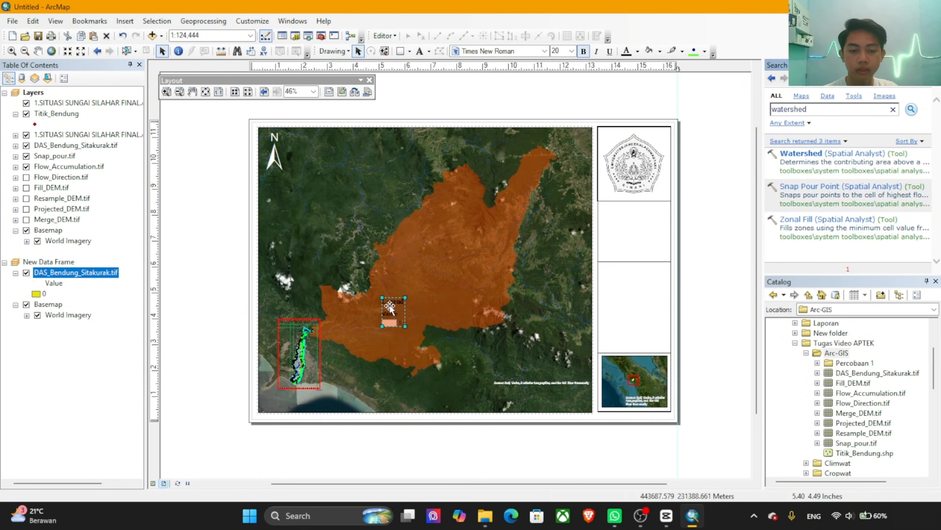
Step: Move the legend into the strip's second cell and give its item the Horizontal Single Symbol Layer Name and Description style
left_click_drag(395, 307, 625, 230)
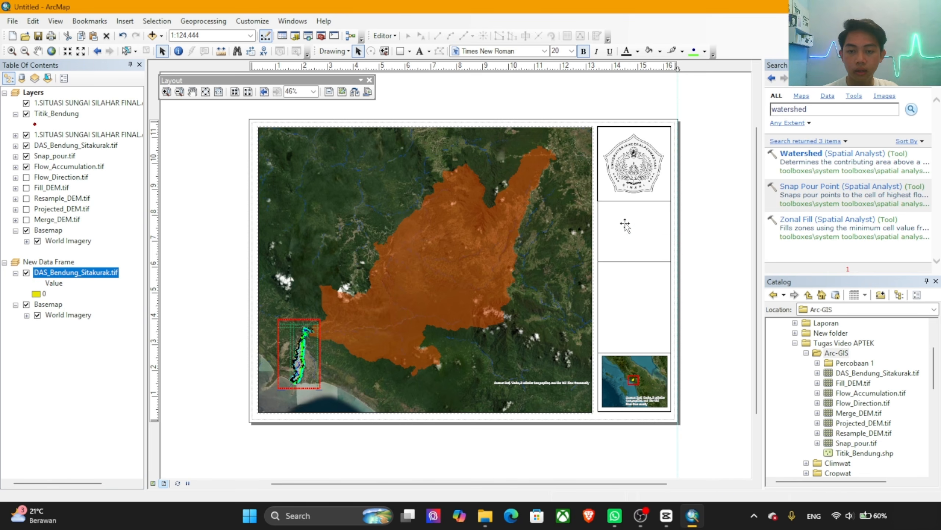
double_click(625, 230)
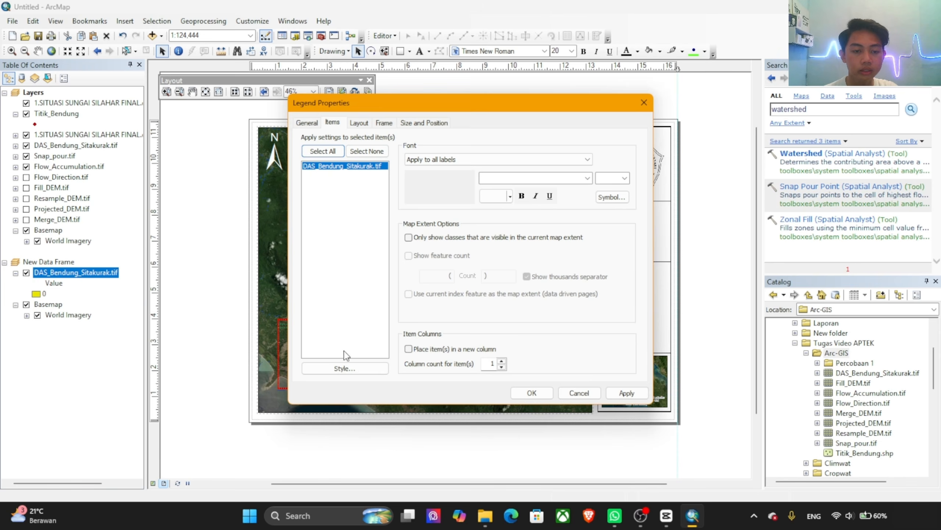
left_click(345, 369)
left_click(418, 269)
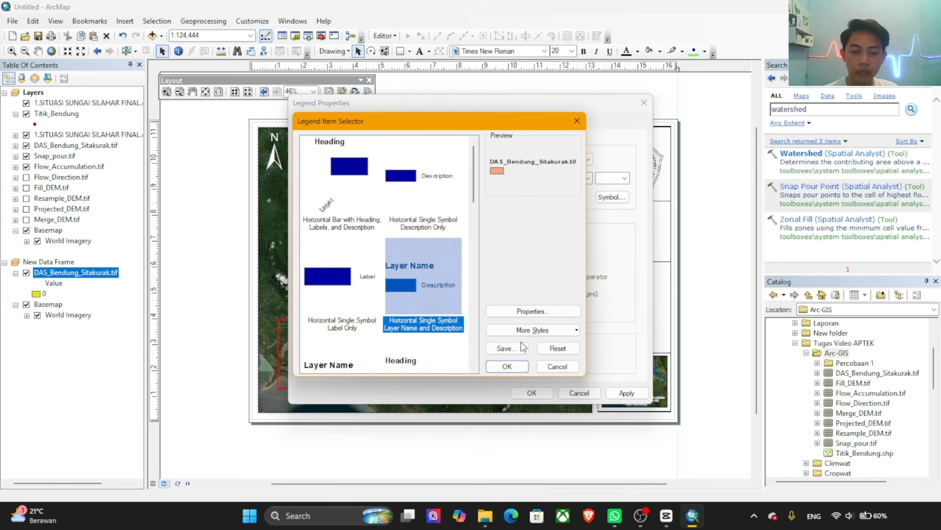
left_click(507, 366)
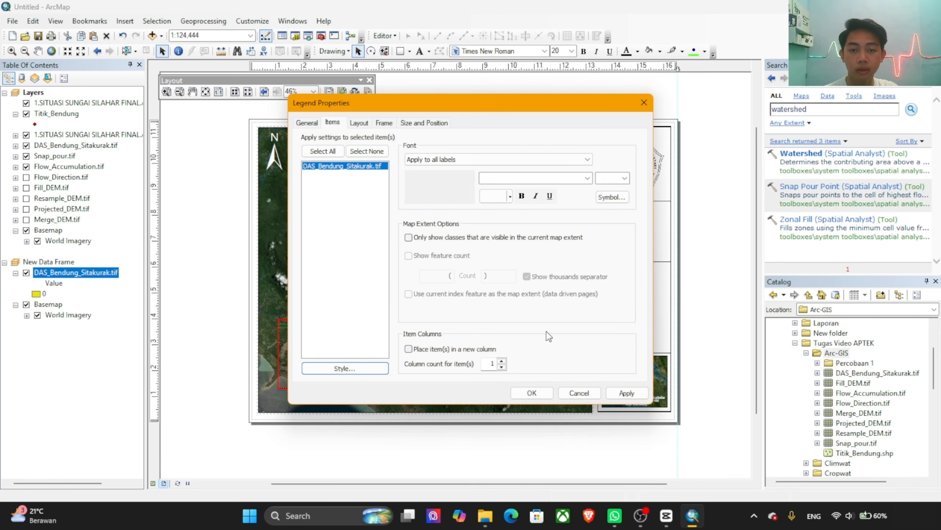
left_click(578, 160)
left_click(582, 173)
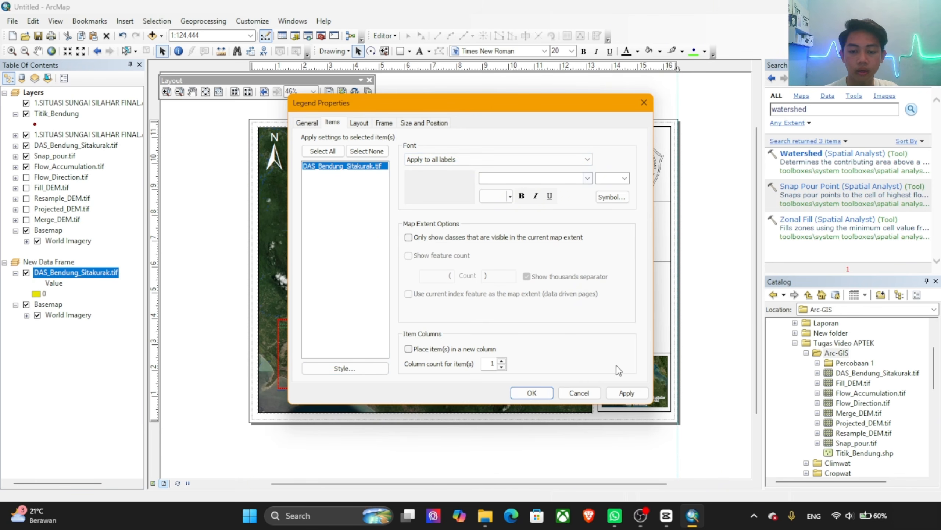
left_click(617, 393)
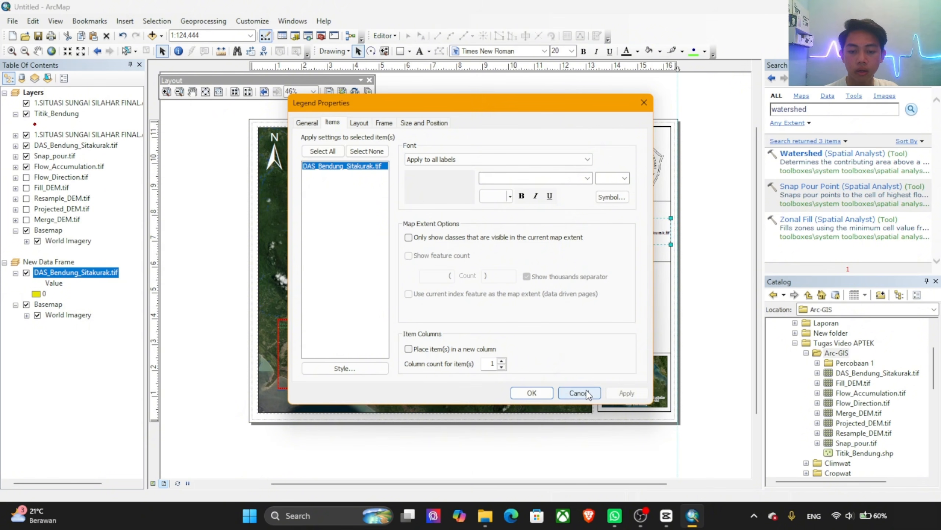
left_click(532, 393)
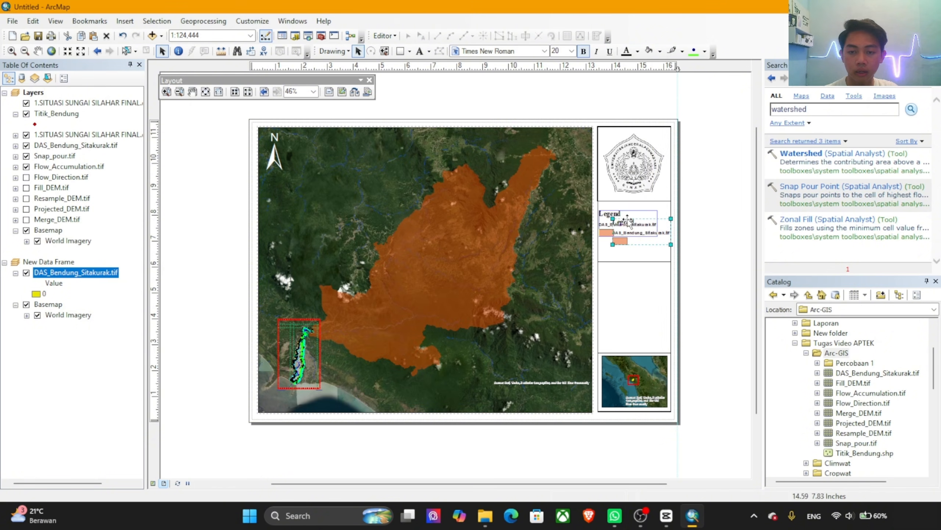
Step: Insert an Alternating Scale Bar 1 scale bar and place it near the main map's lower-right corner
scroll(641, 229, "down", 2)
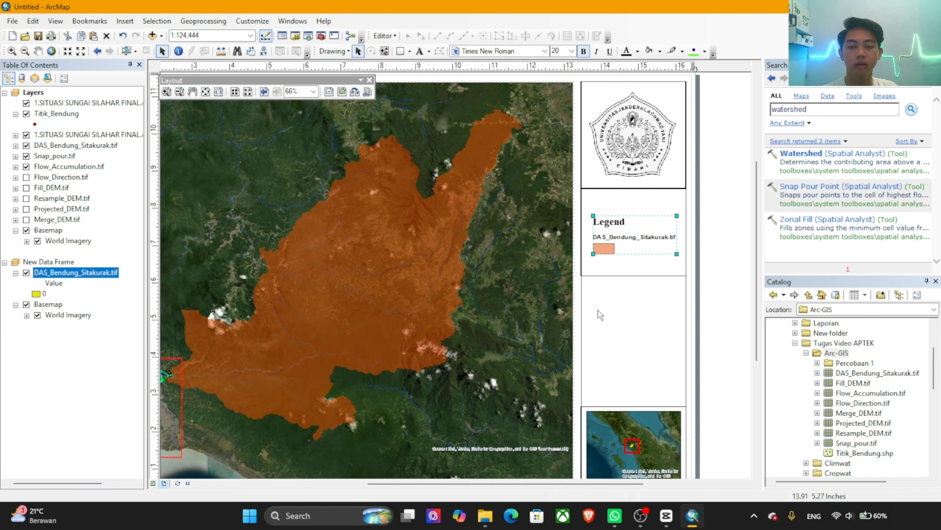
left_click_drag(582, 339, 616, 307)
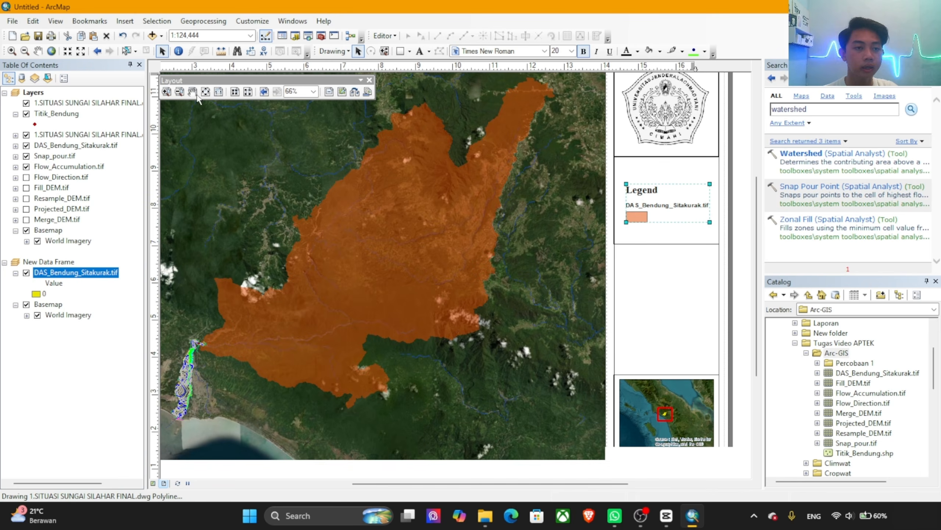
left_click(125, 21)
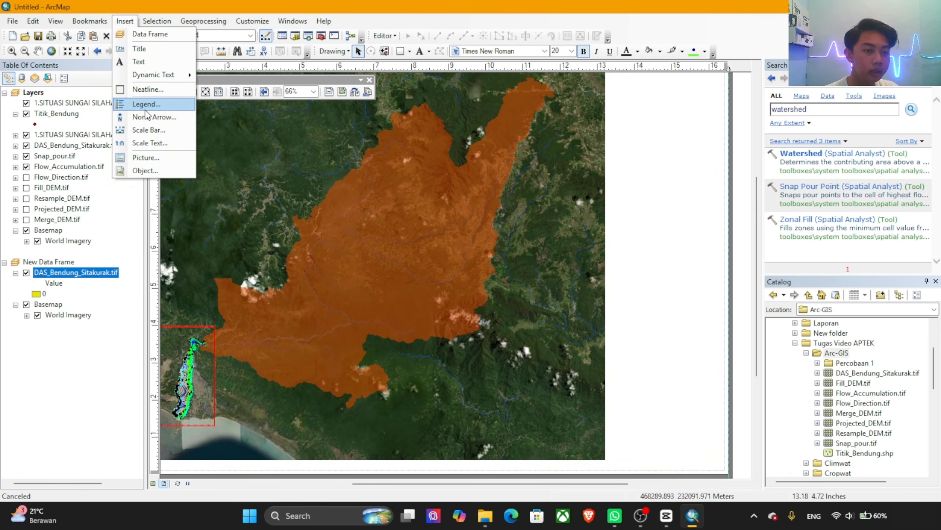
left_click(148, 129)
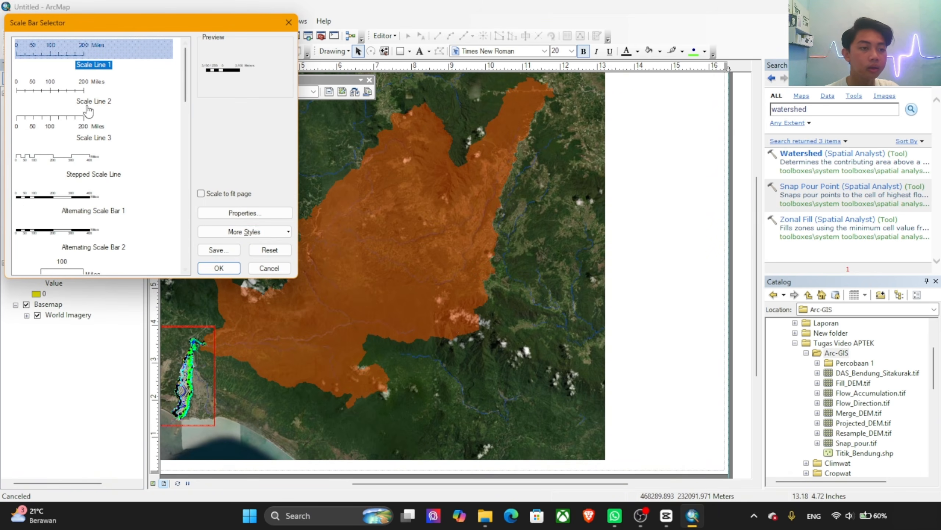
left_click(78, 203)
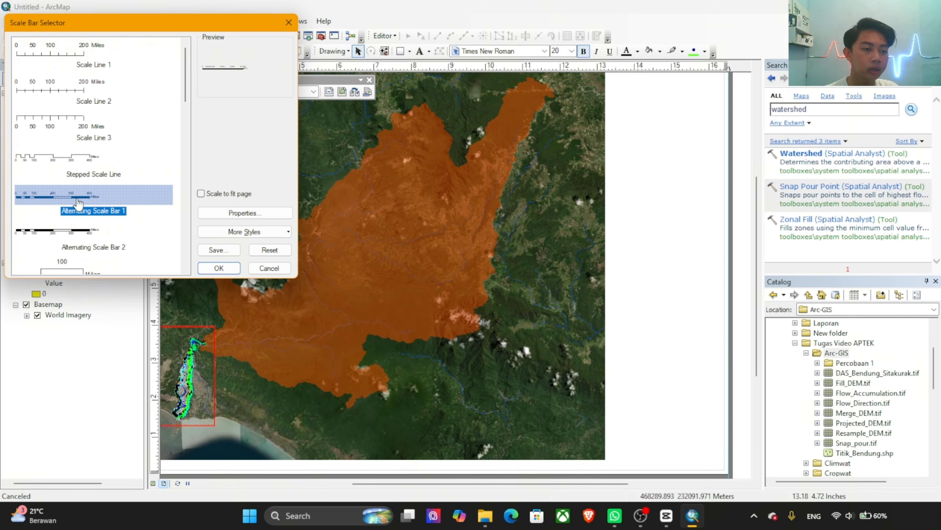
left_click(219, 268)
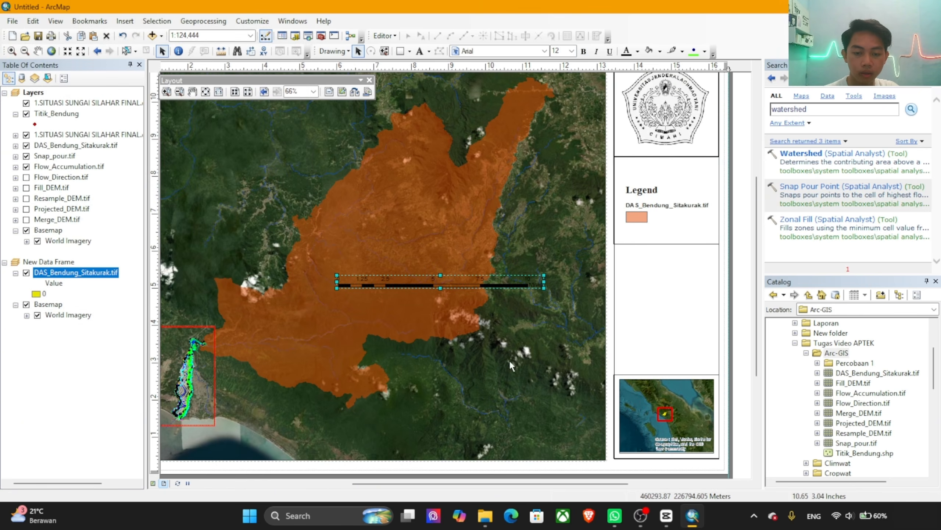
left_click_drag(489, 284, 538, 434)
Step: Set the scale bar's division units to Kilometers and its bar color to white
double_click(538, 434)
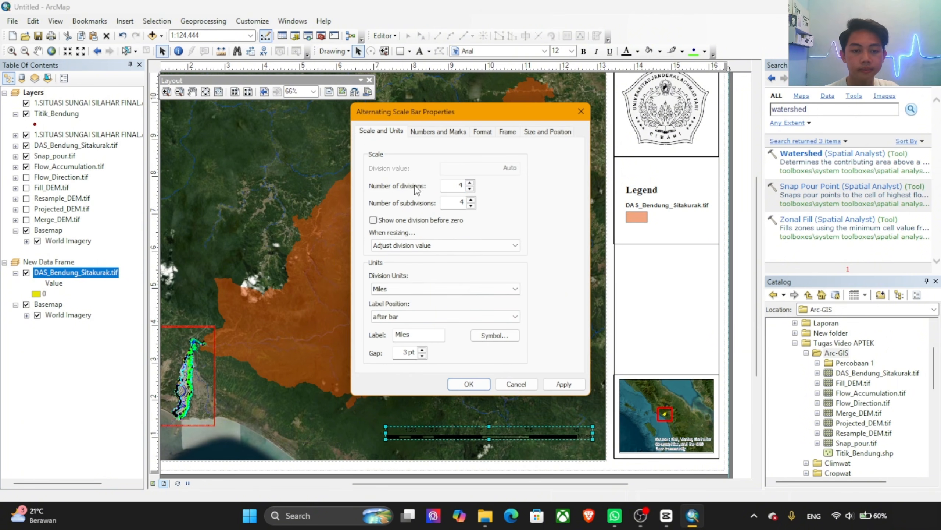
left_click(430, 289)
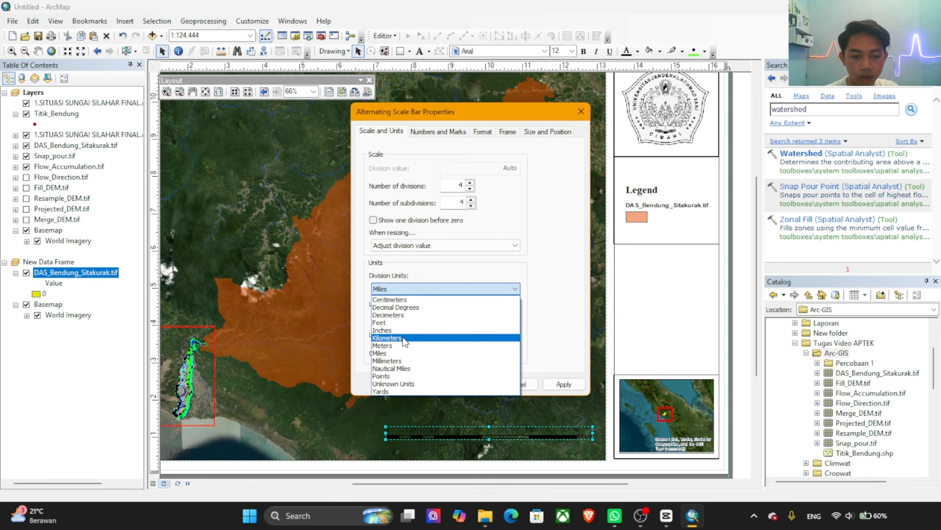
left_click(414, 338)
left_click(429, 133)
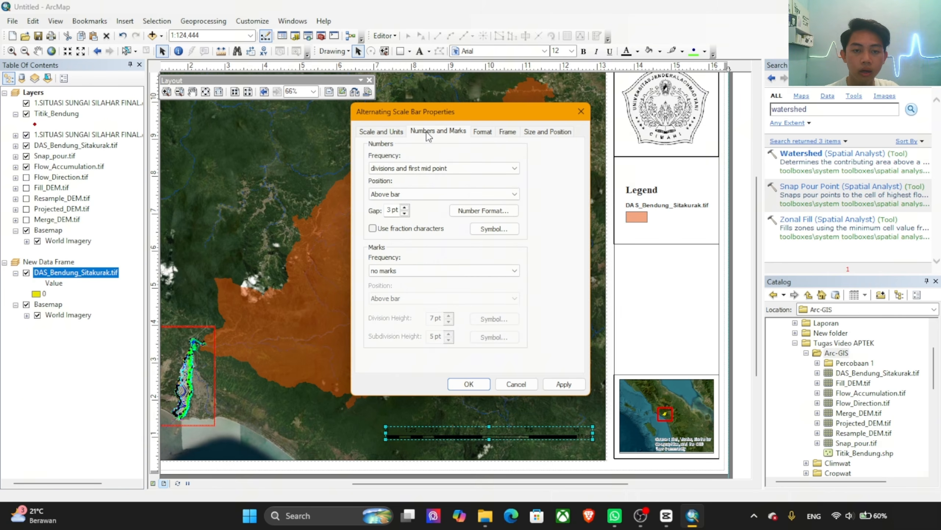
left_click(490, 134)
left_click(411, 223)
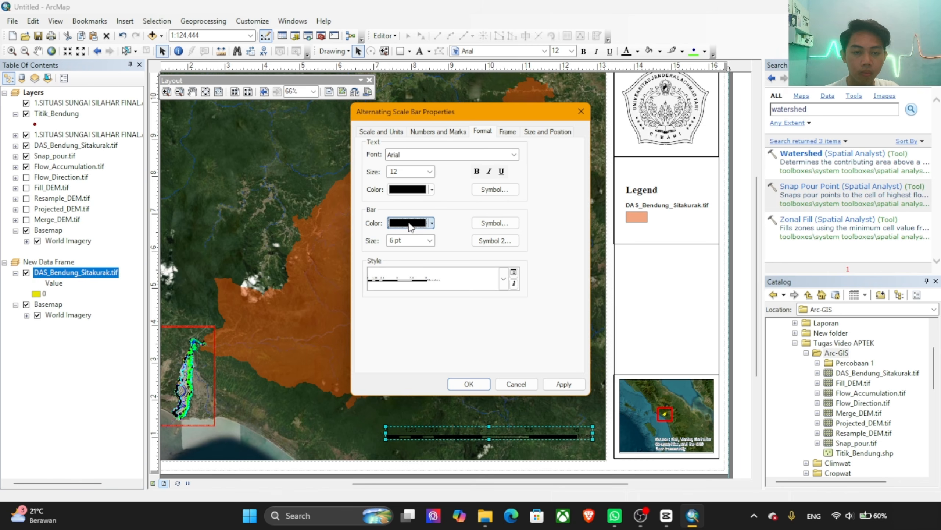
left_click(393, 252)
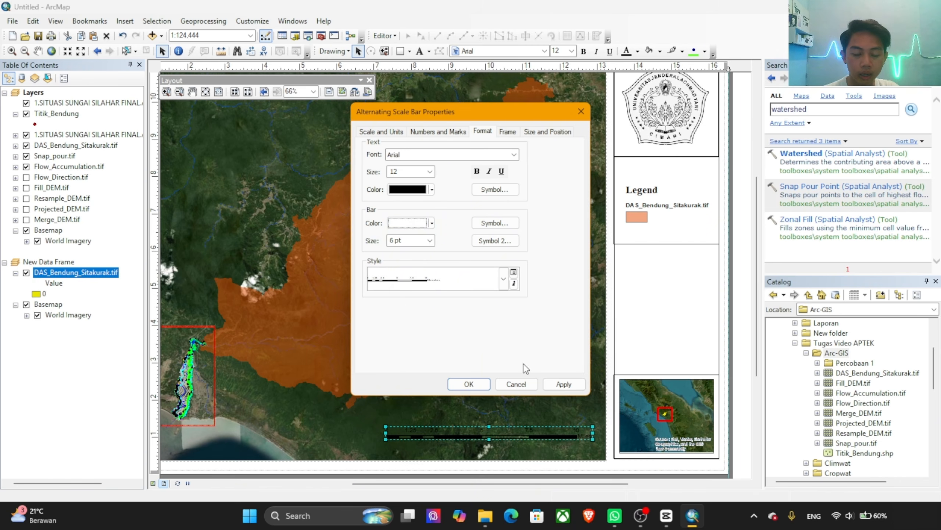
left_click(468, 384)
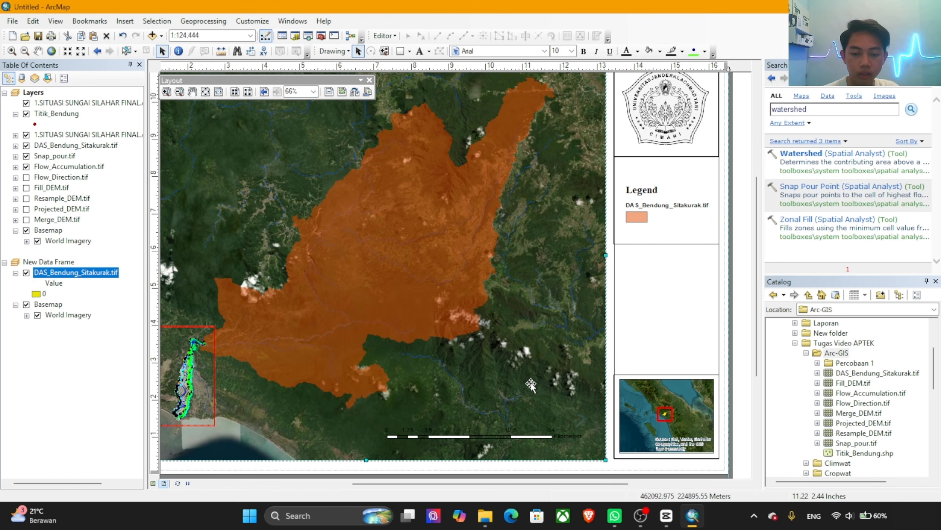
Step: Add a labelled graticule with 3-minute latitude and longitude intervals and a simple edge border to the main Layers data frame
scroll(481, 361, "up", 2)
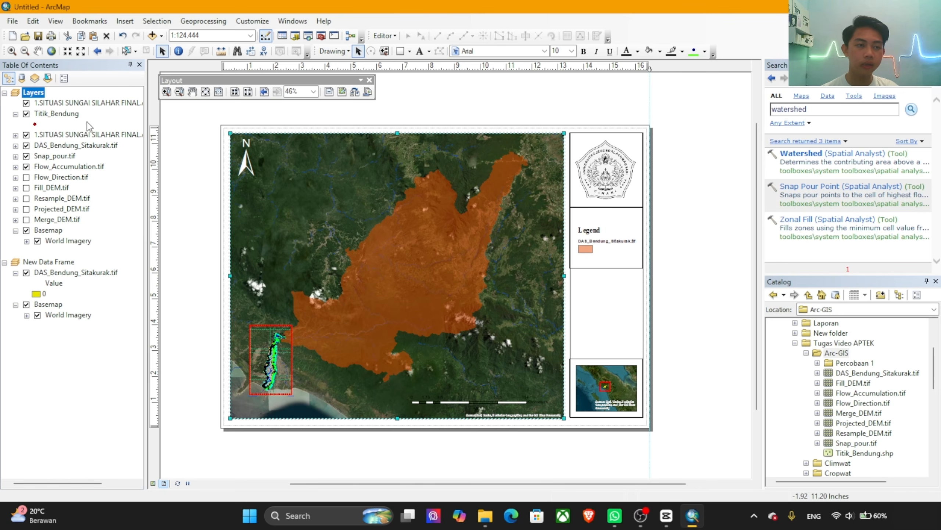
right_click(33, 95)
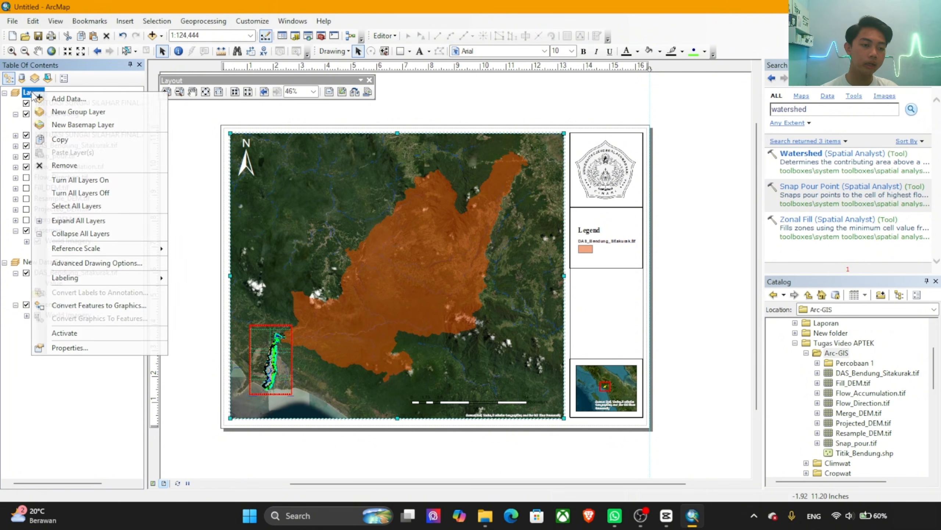
left_click(78, 350)
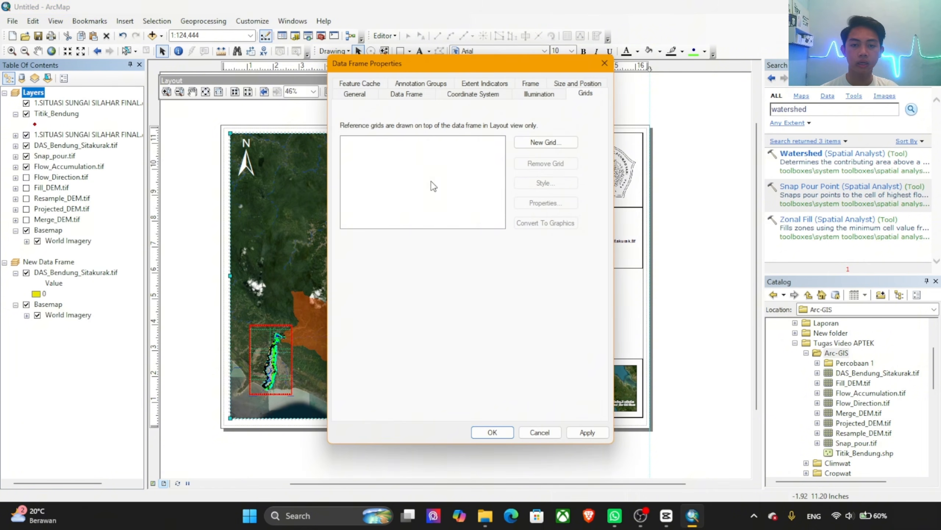
left_click(546, 143)
left_click(559, 358)
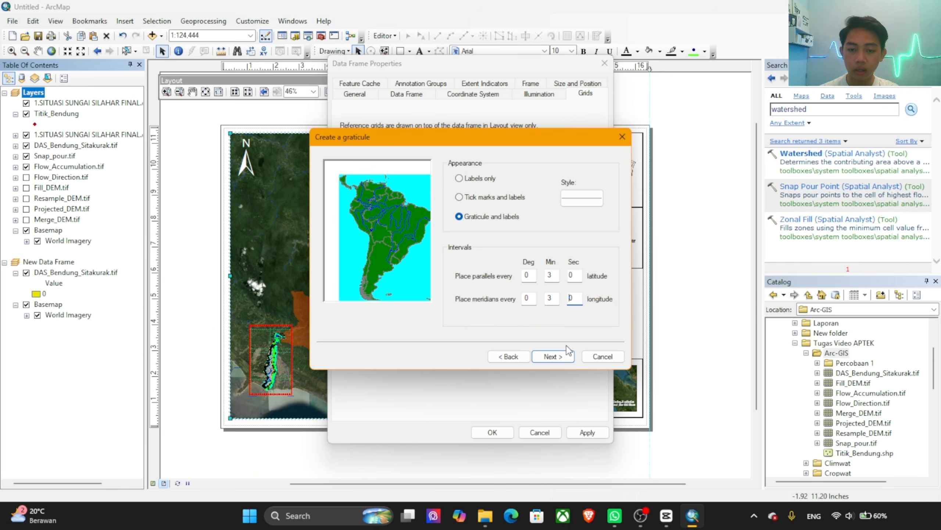
left_click(563, 356)
left_click(562, 355)
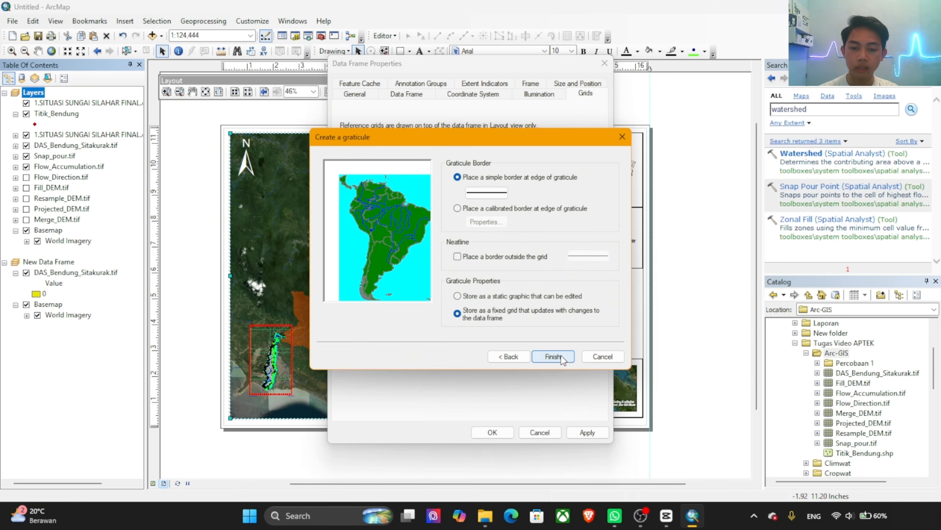
left_click(561, 354)
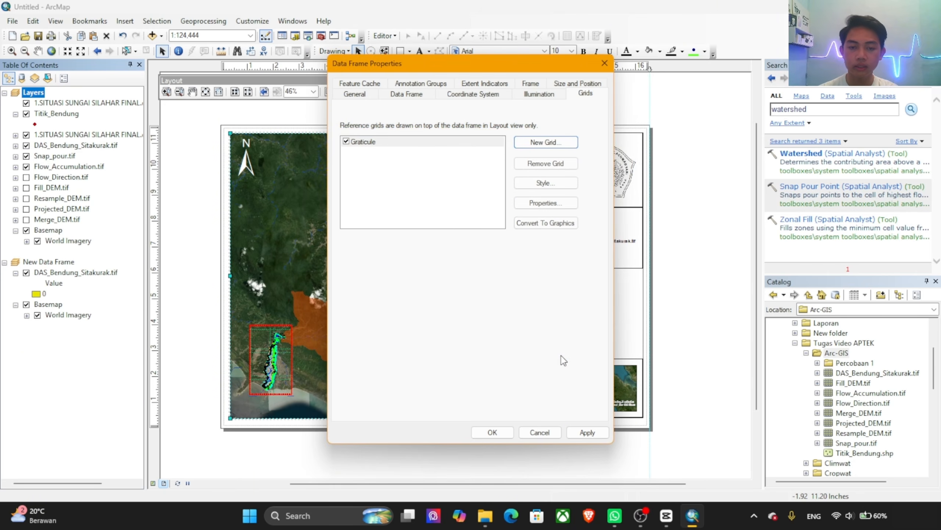
left_click(588, 433)
left_click(489, 432)
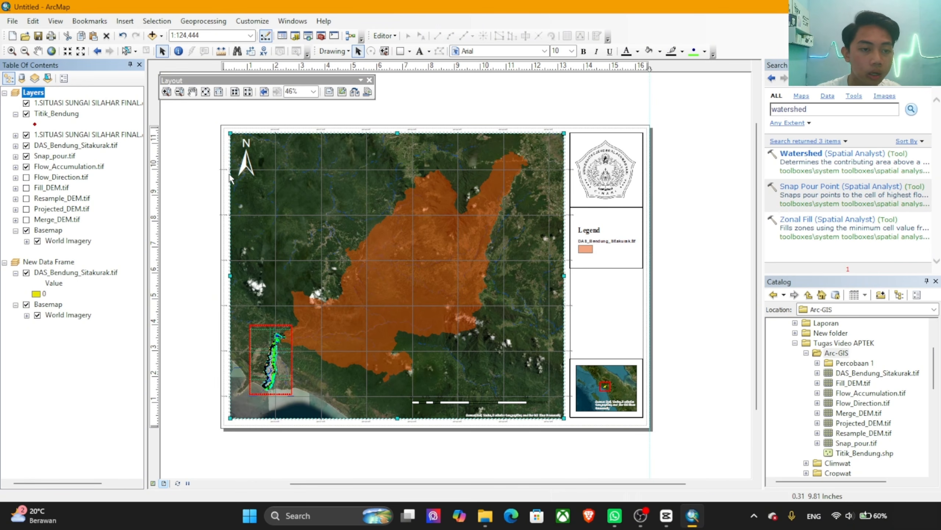
Step: Set the main map's graticule label font to Times New Roman and adjust the label size
scroll(220, 171, "down", 2)
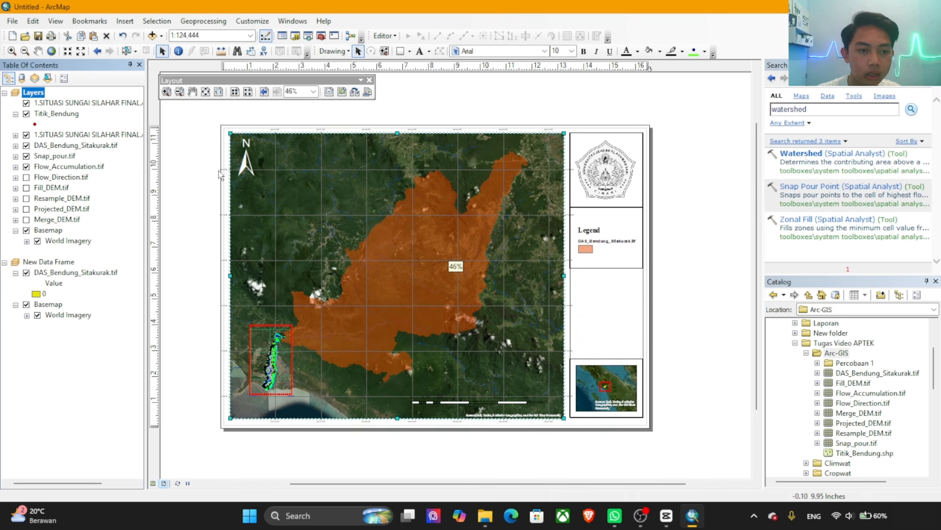
scroll(364, 256, "down", 1)
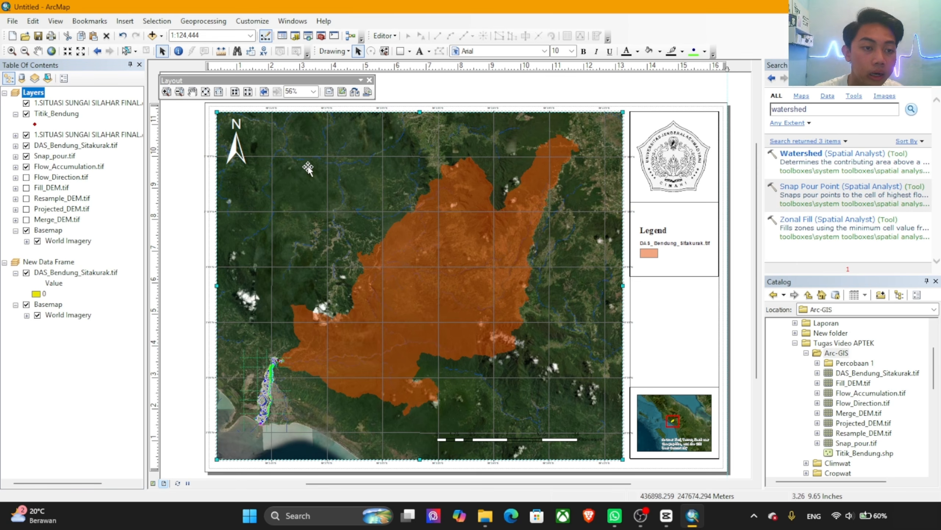
right_click(359, 165)
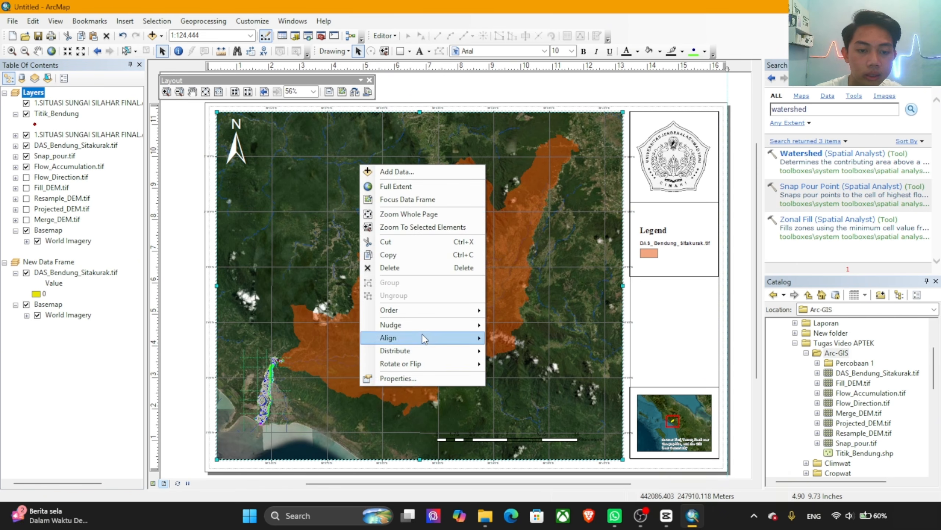
left_click(413, 379)
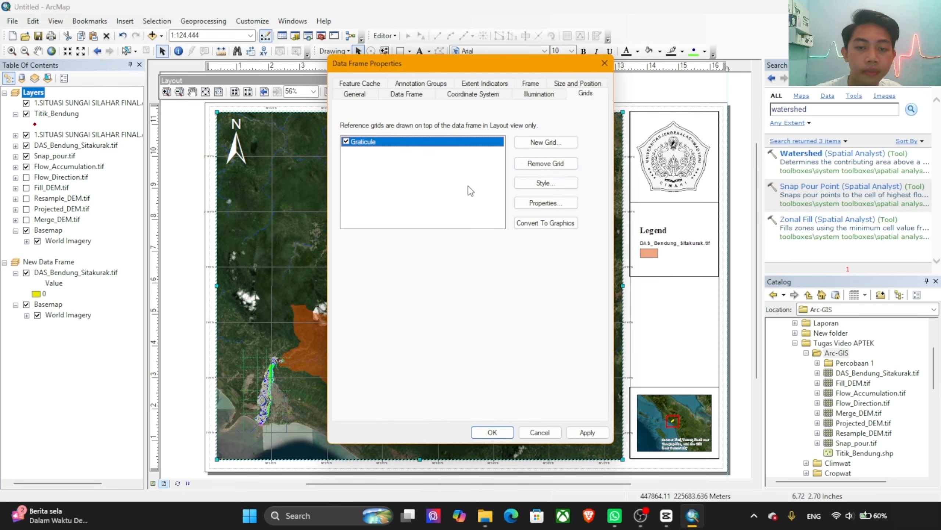
left_click(546, 203)
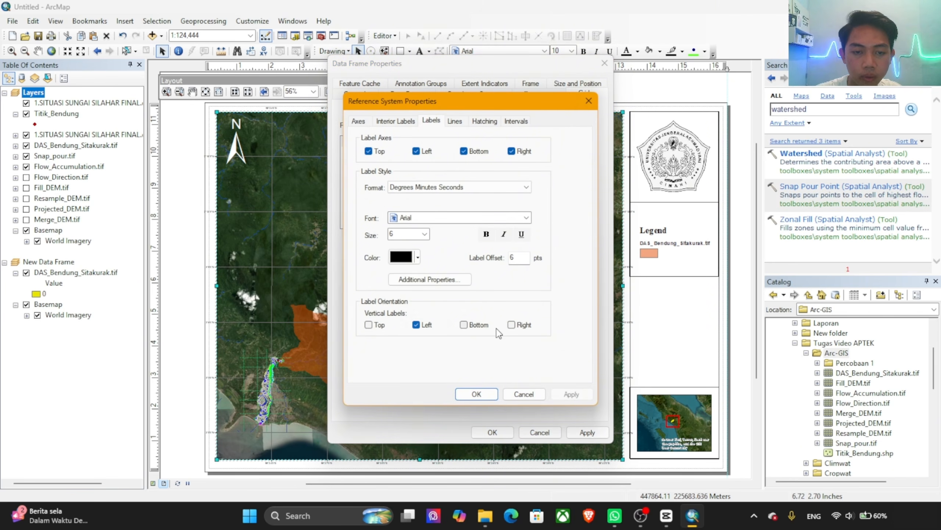
left_click(526, 218)
left_click(460, 225)
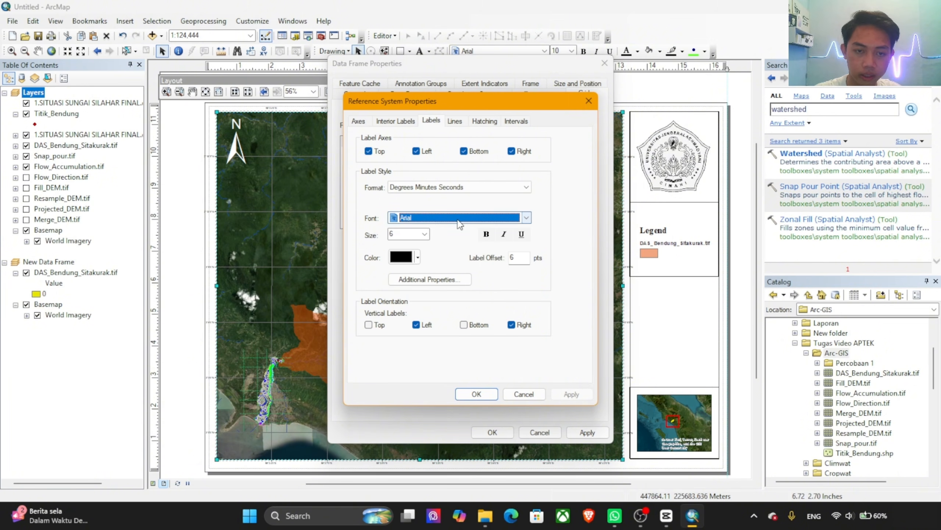
key("i")
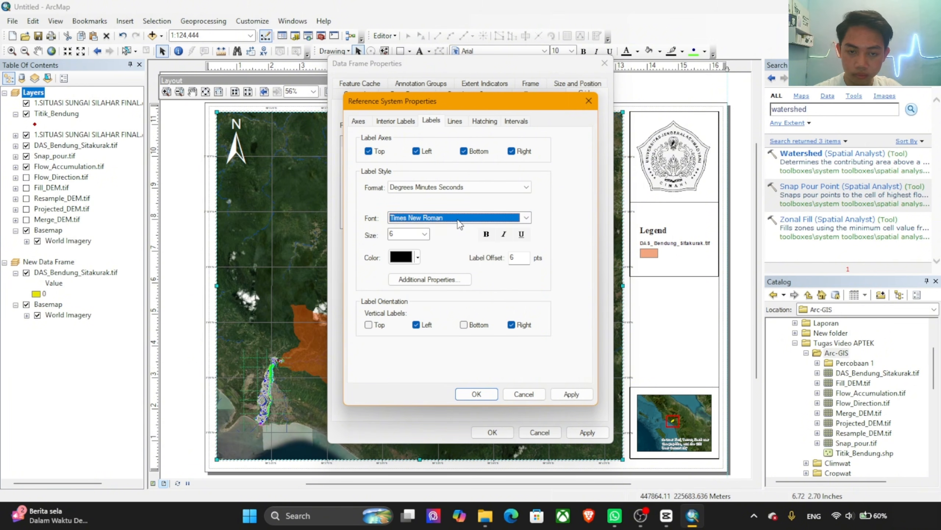
left_click(425, 233)
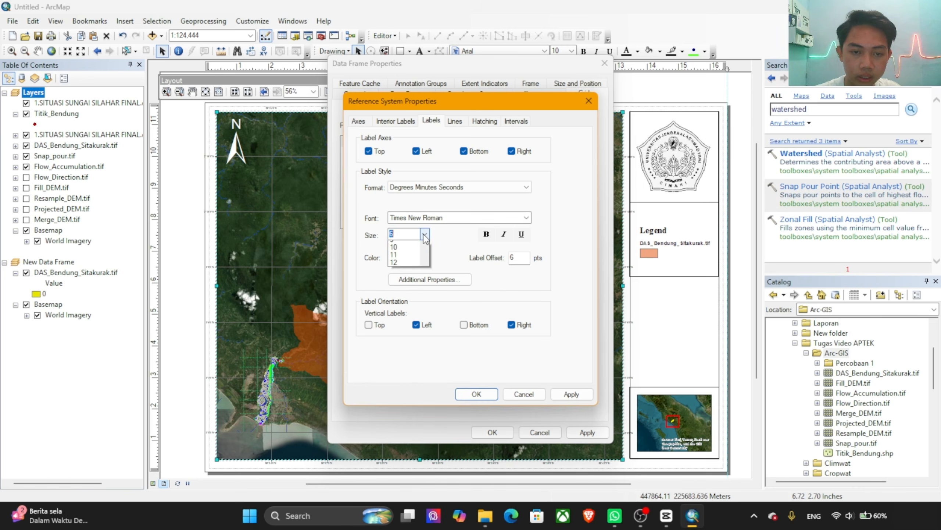
left_click(402, 264)
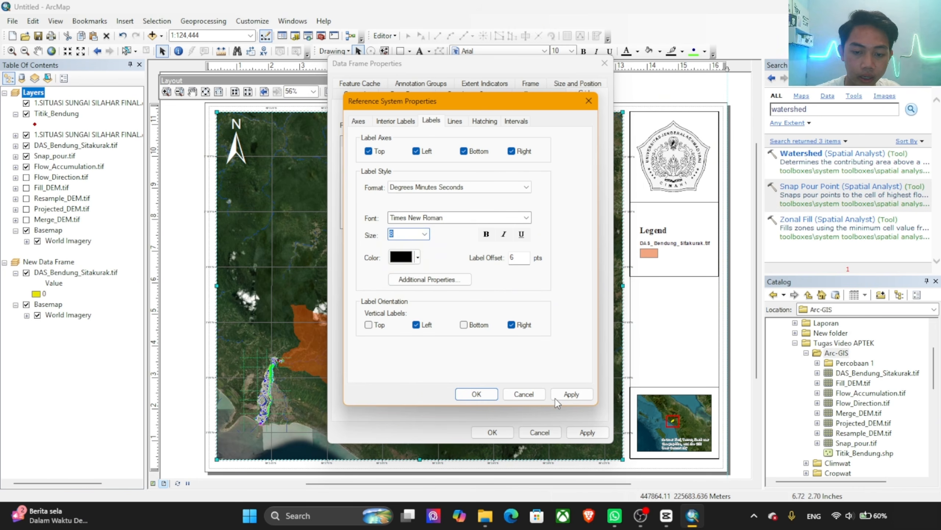
left_click(567, 394)
left_click(478, 394)
left_click(486, 433)
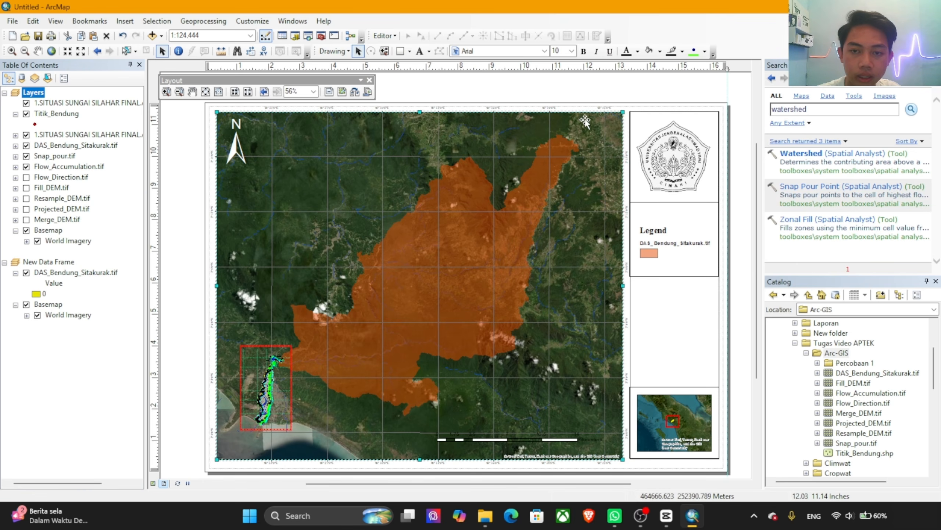
Step: Add a labelled graticule with 1-degree latitude and longitude intervals and a simple edge border to the locator map's data frame
left_click_drag(617, 322, 540, 271)
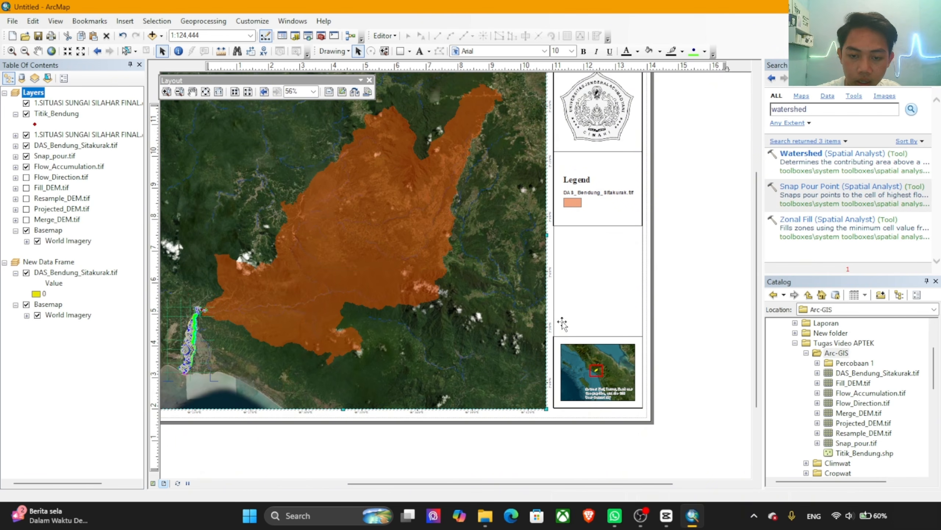
scroll(551, 323, "up", 3)
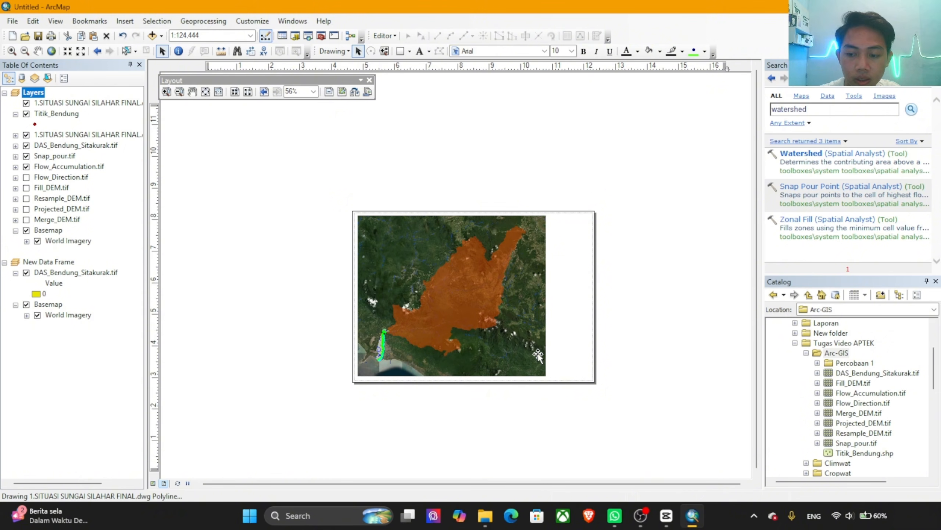
scroll(541, 359, "down", 3)
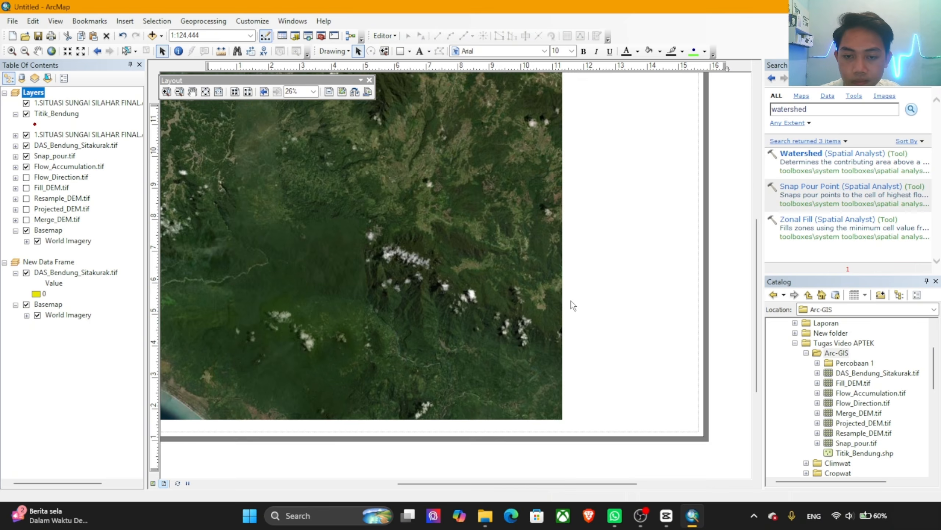
left_click_drag(583, 309, 514, 492)
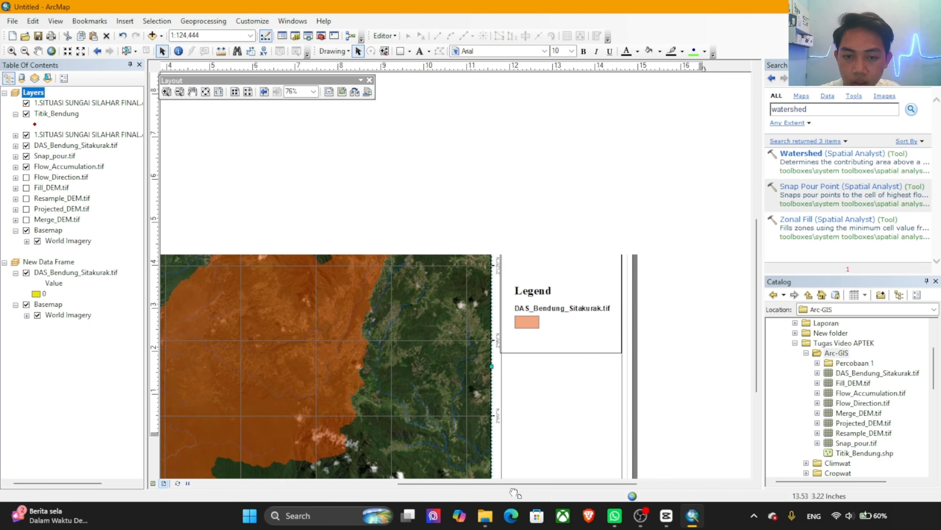
left_click_drag(510, 333, 610, 396)
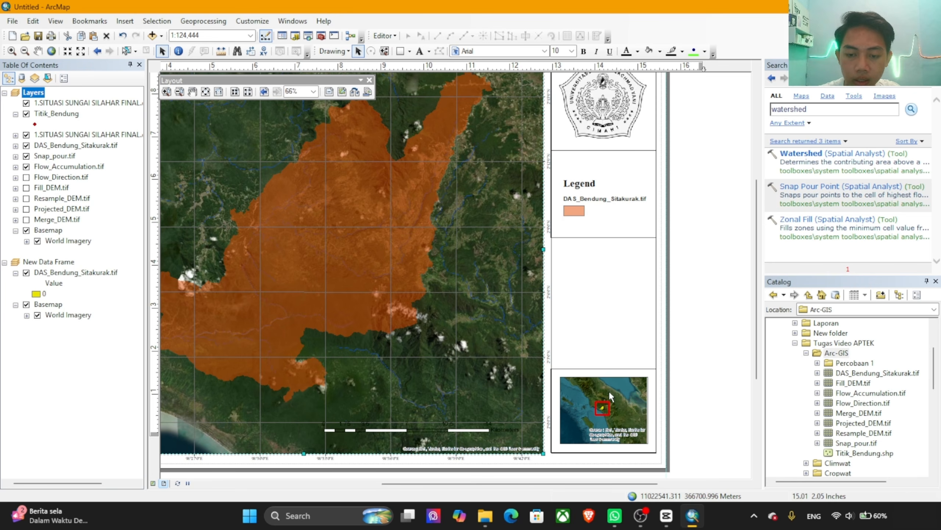
left_click(621, 391)
right_click(621, 390)
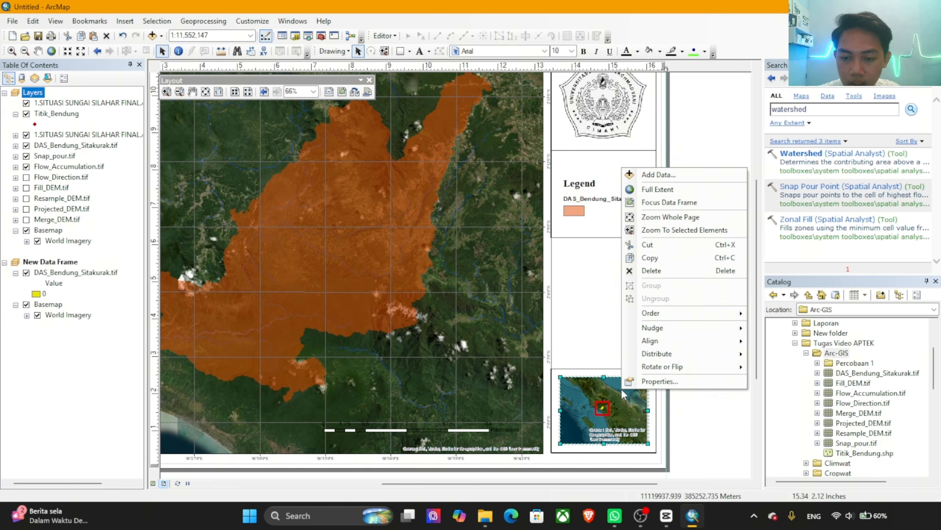
left_click(677, 380)
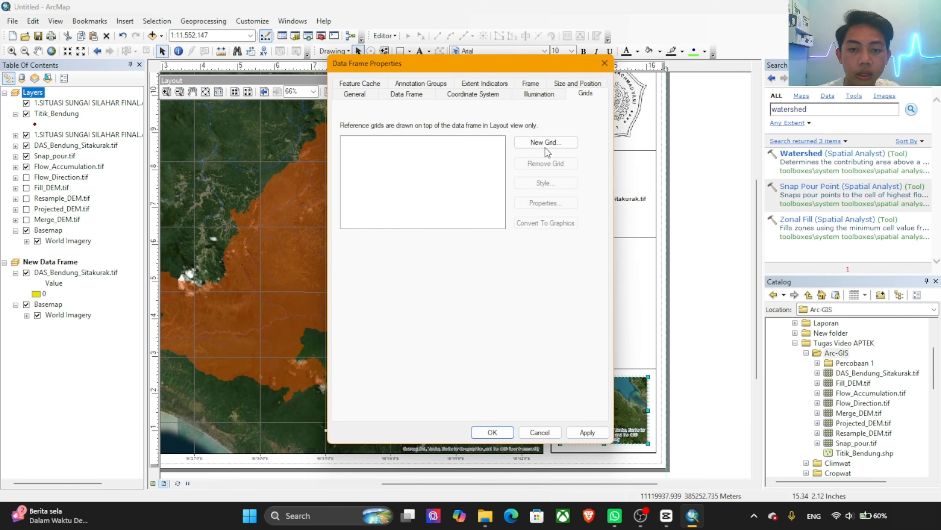
left_click(545, 143)
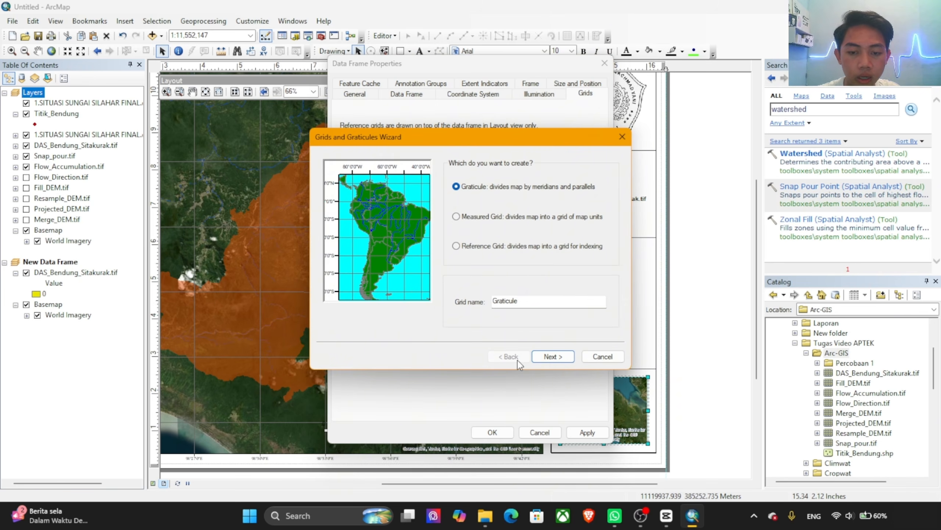
left_click(552, 356)
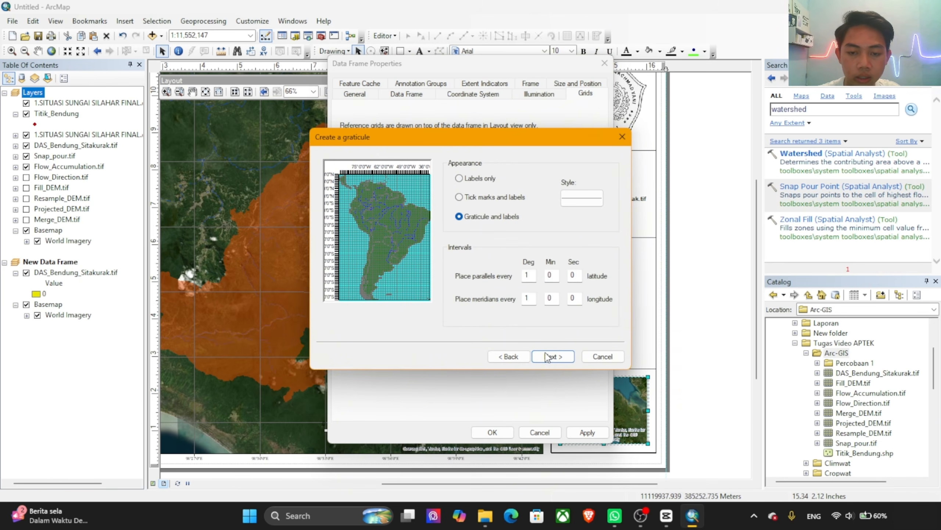
left_click(558, 360)
left_click(558, 360)
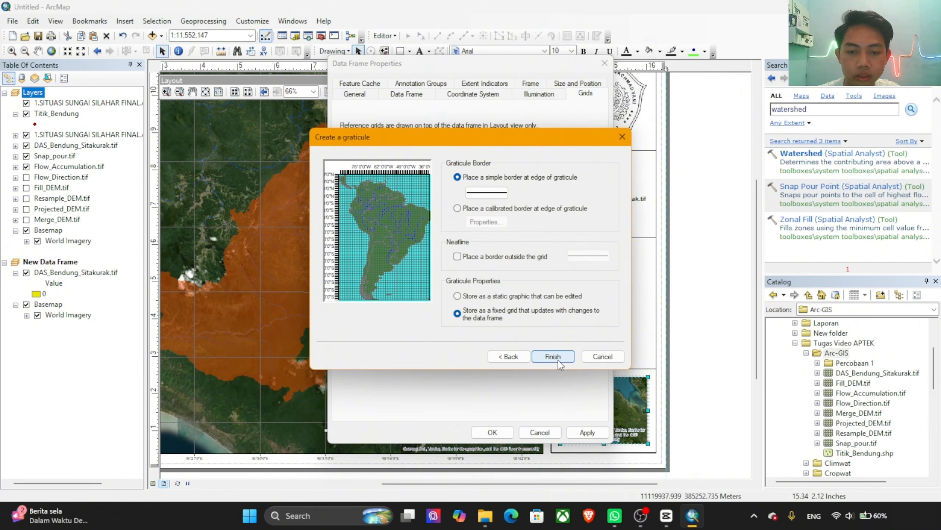
left_click(558, 360)
left_click(585, 433)
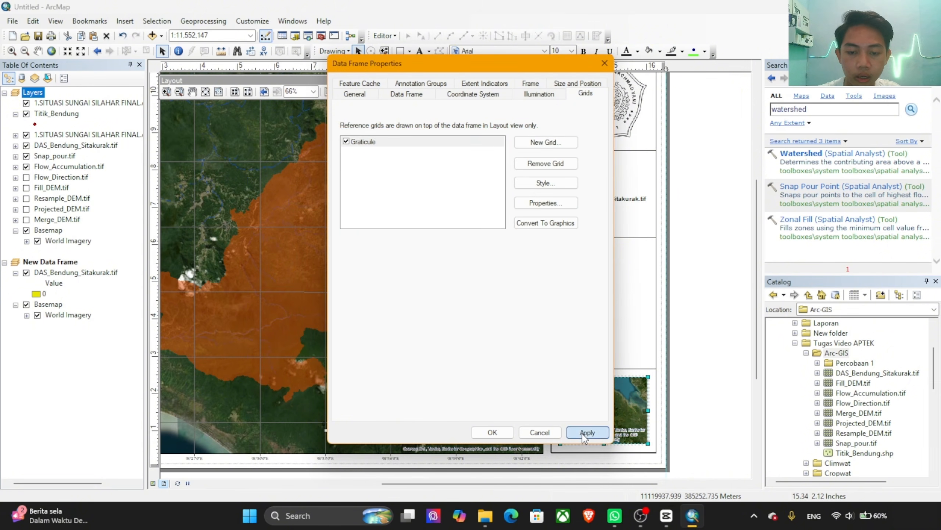
left_click(492, 432)
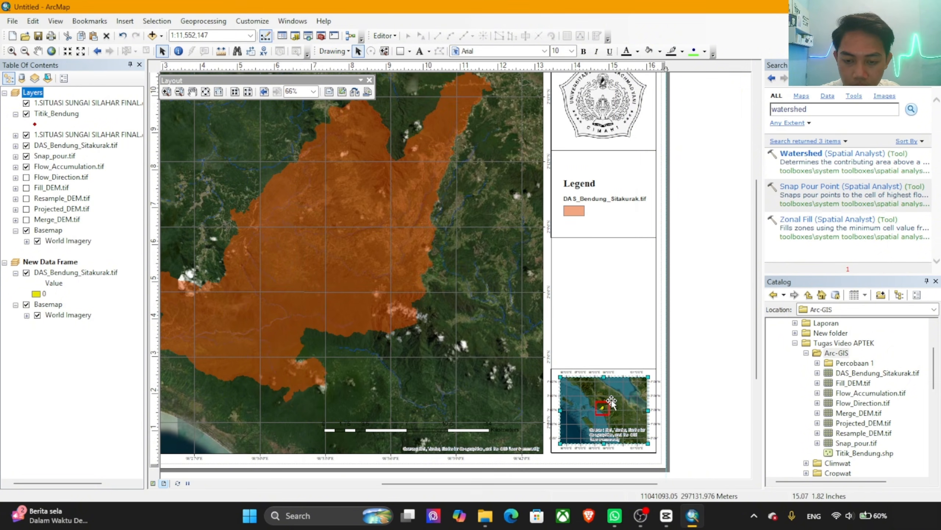
Step: Set the locator map's graticule labels to Times New Roman, size 7, and orient the right-side labels vertically
scroll(612, 401, "up", 1)
scroll(617, 408, "down", 3)
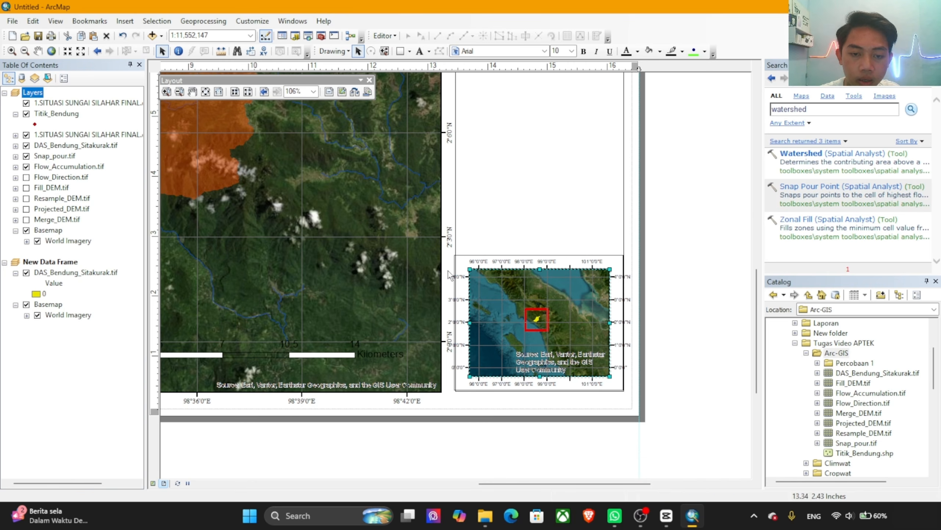
right_click(547, 287)
left_click(573, 280)
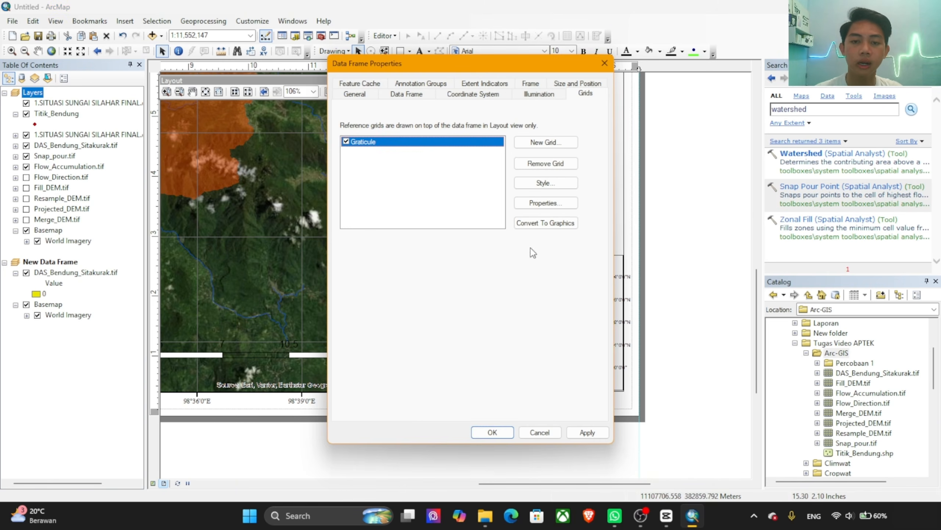
left_click(541, 203)
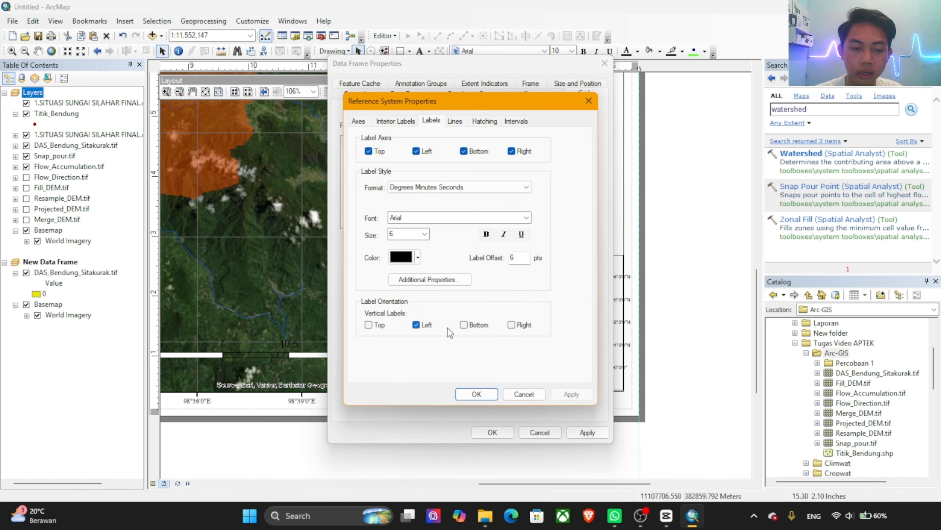
left_click(527, 217)
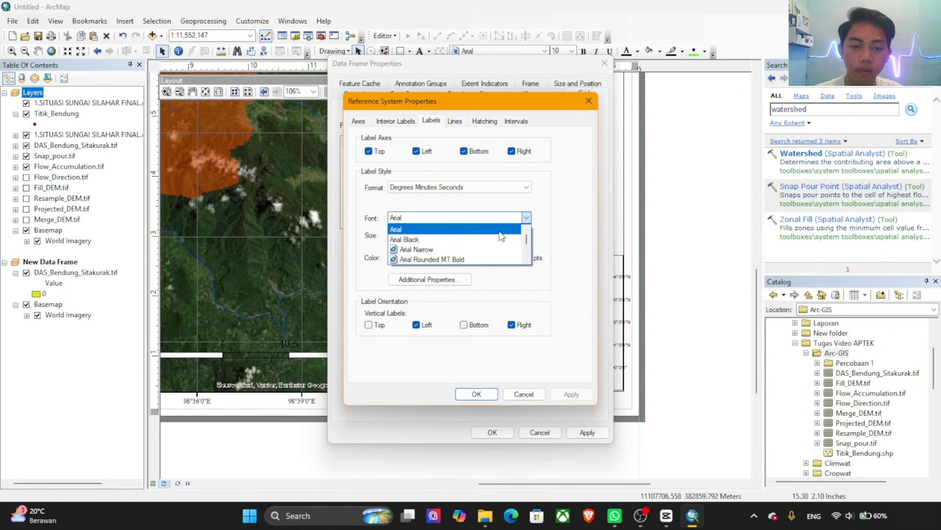
left_click(452, 223)
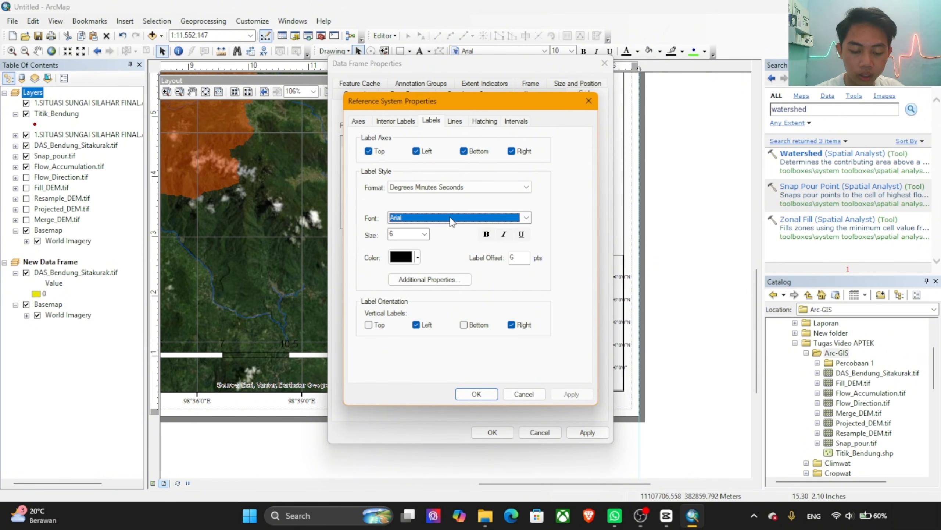
type("ti")
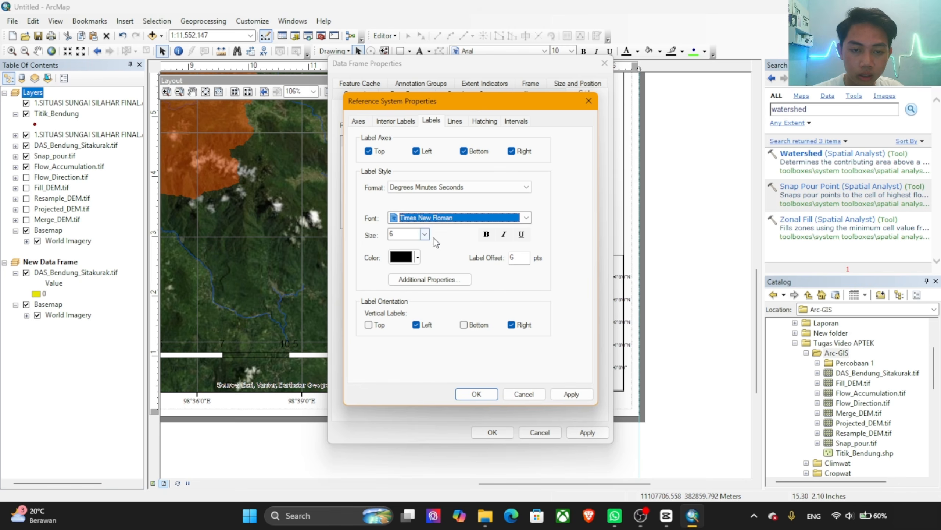
left_click(425, 234)
left_click(404, 252)
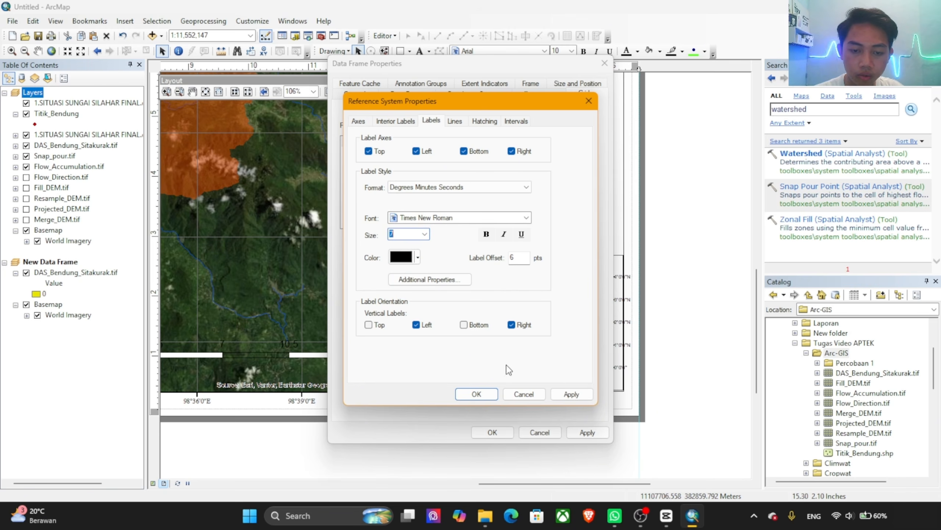
left_click(571, 394)
left_click(483, 396)
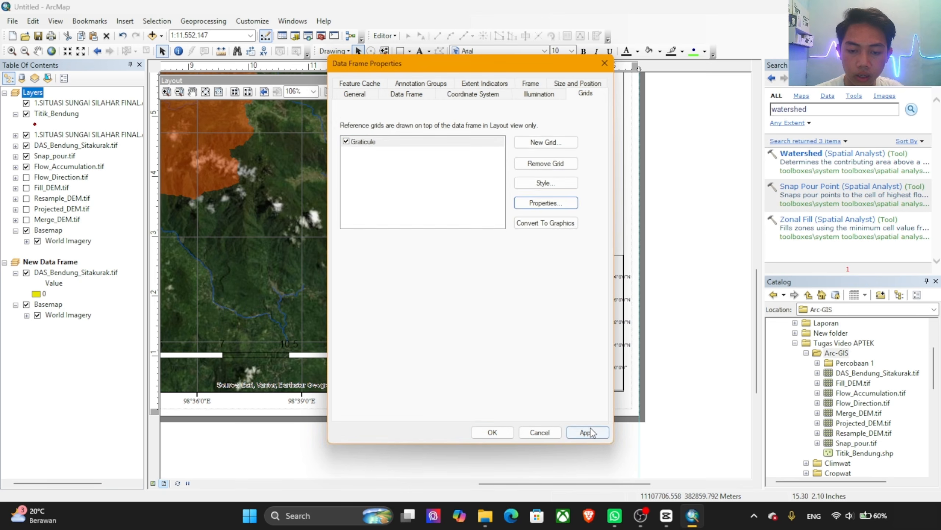
left_click(587, 432)
left_click(487, 432)
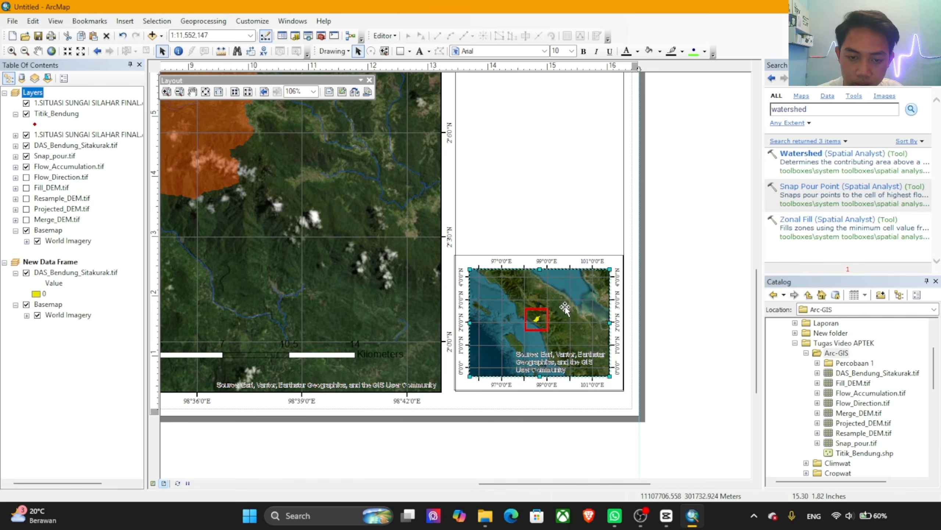
Step: Insert a new text element on the layout page and open its properties
scroll(569, 319, "up", 3)
scroll(571, 328, "down", 6)
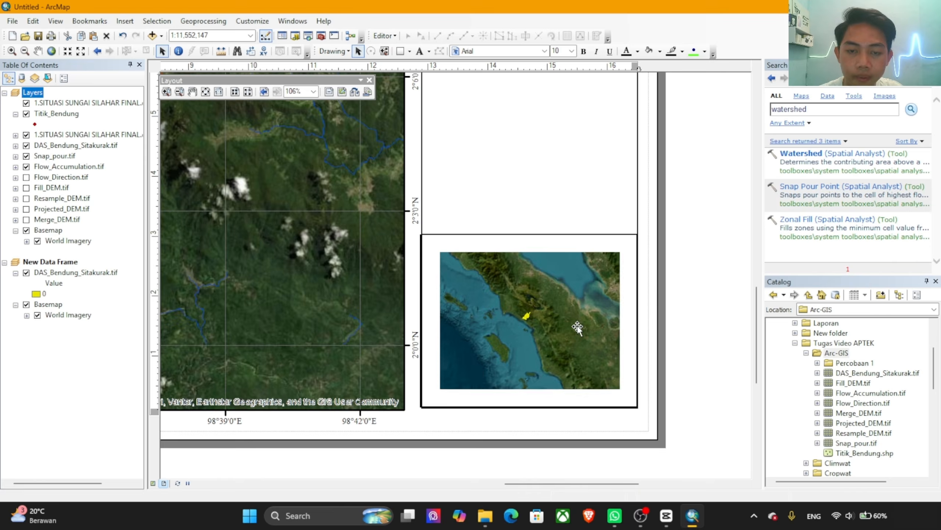
scroll(570, 328, "up", 5)
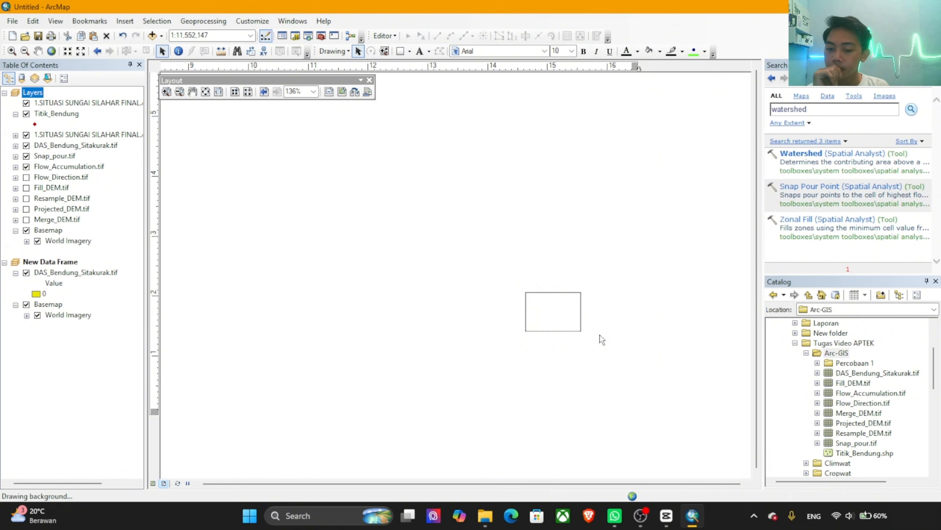
scroll(600, 335, "down", 5)
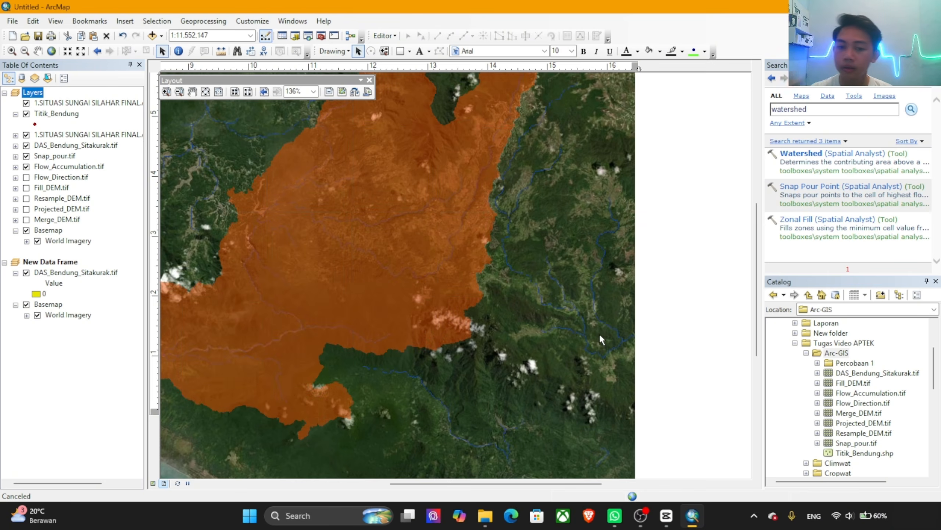
scroll(577, 293, "up", 1)
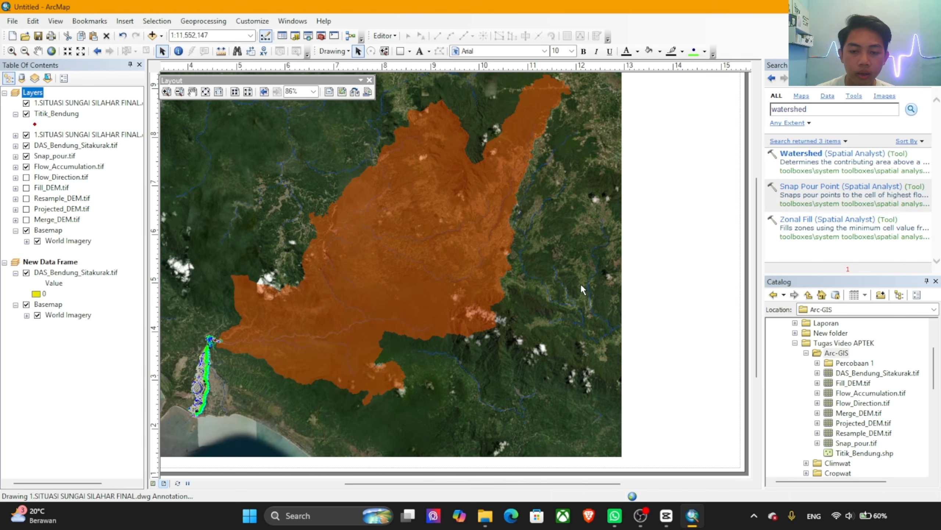
scroll(581, 284, "up", 1)
left_click_drag(559, 272, 557, 304)
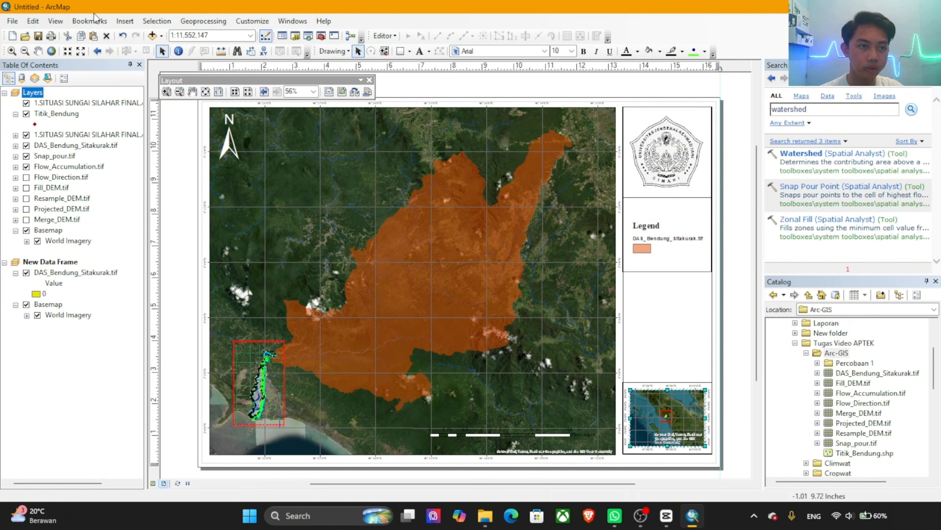
left_click(126, 22)
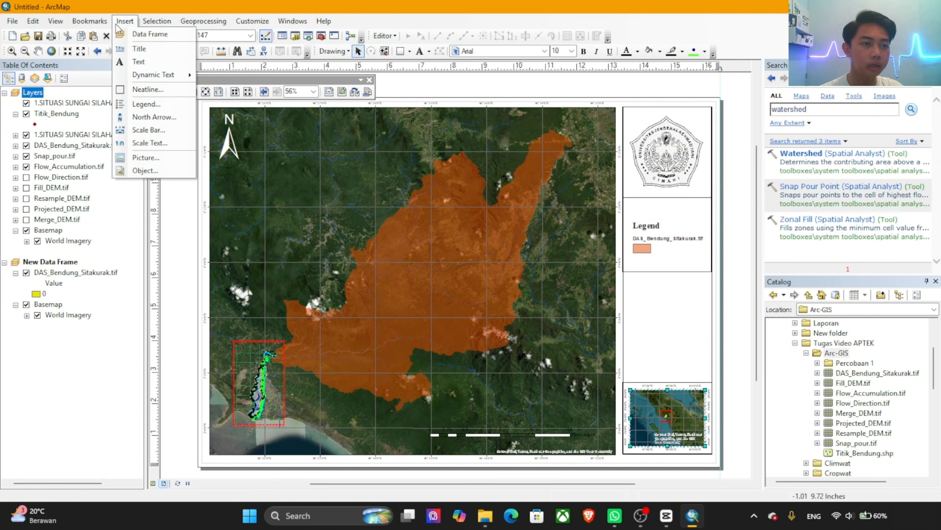
left_click(144, 61)
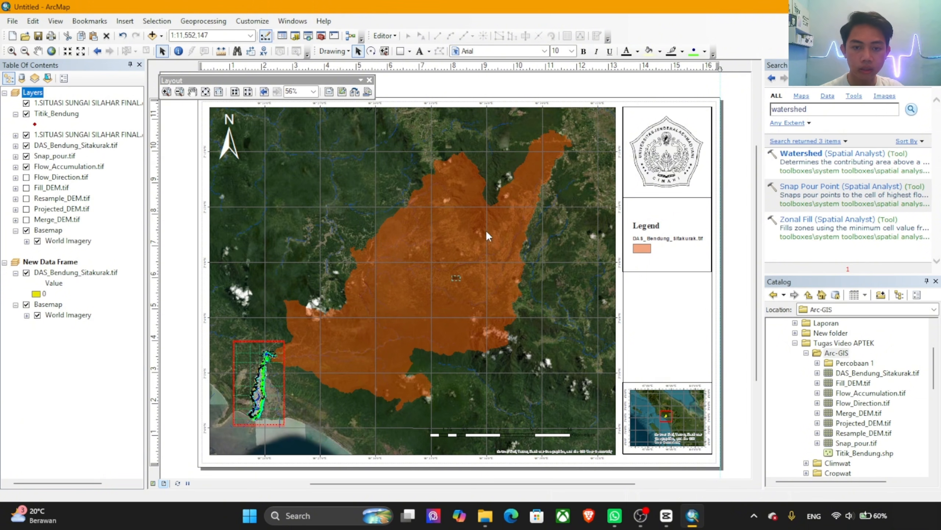
double_click(457, 278)
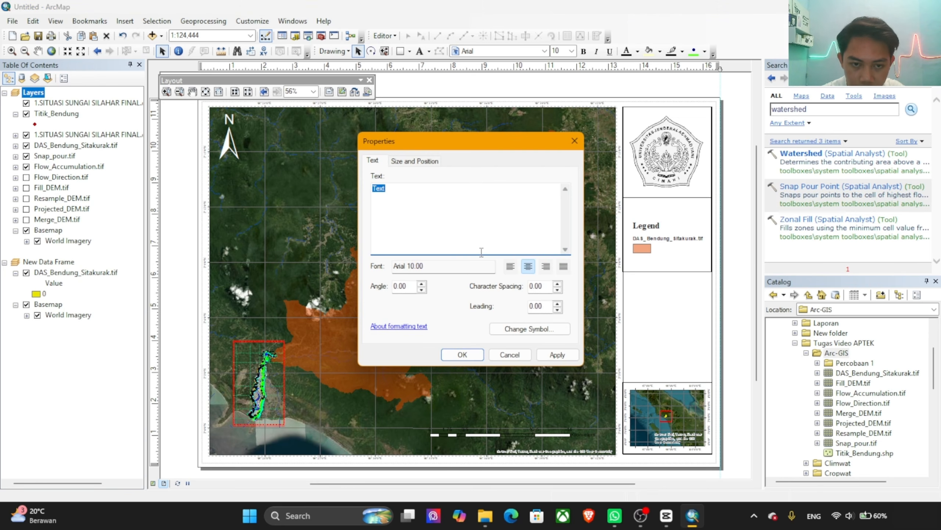
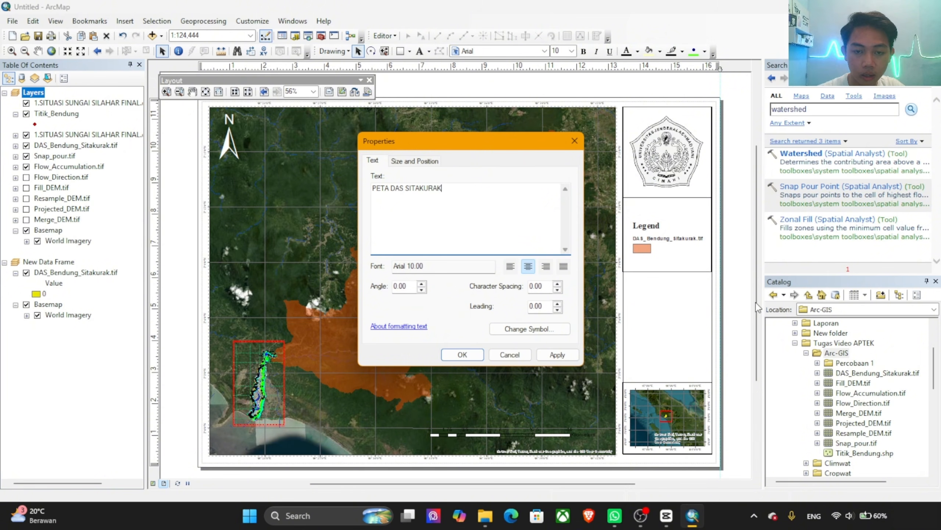
Step: Set the font of the PETA DAS SITAKURAK title text to Times New Roman
left_click(476, 267)
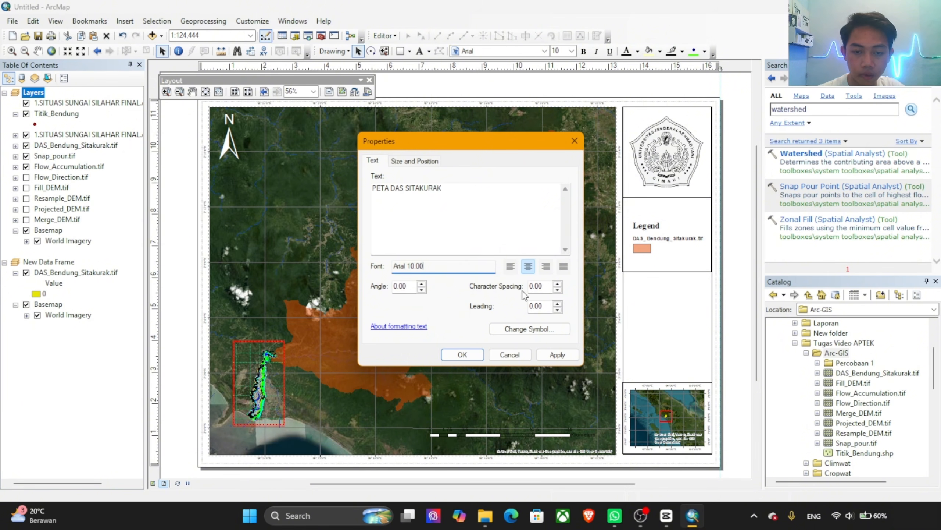
left_click(530, 328)
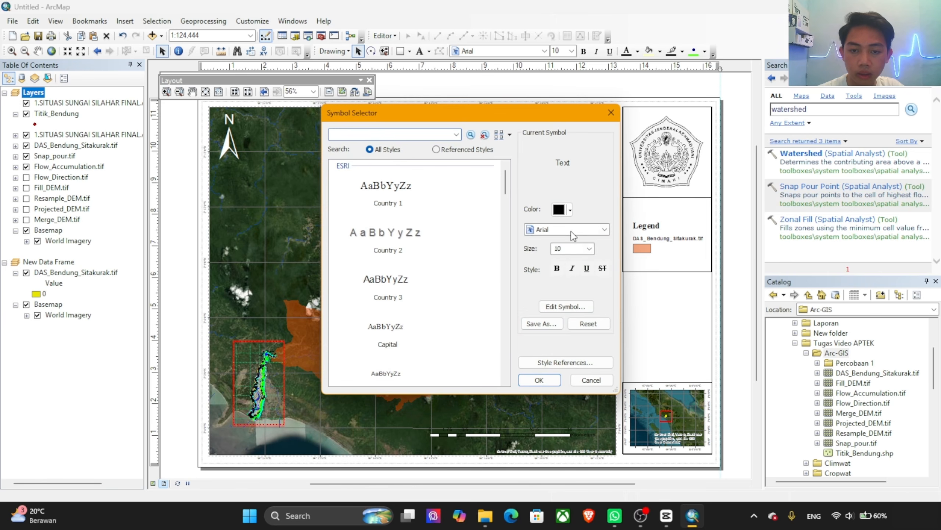
left_click(574, 236)
scroll(570, 260, "down", 10)
left_click(576, 236)
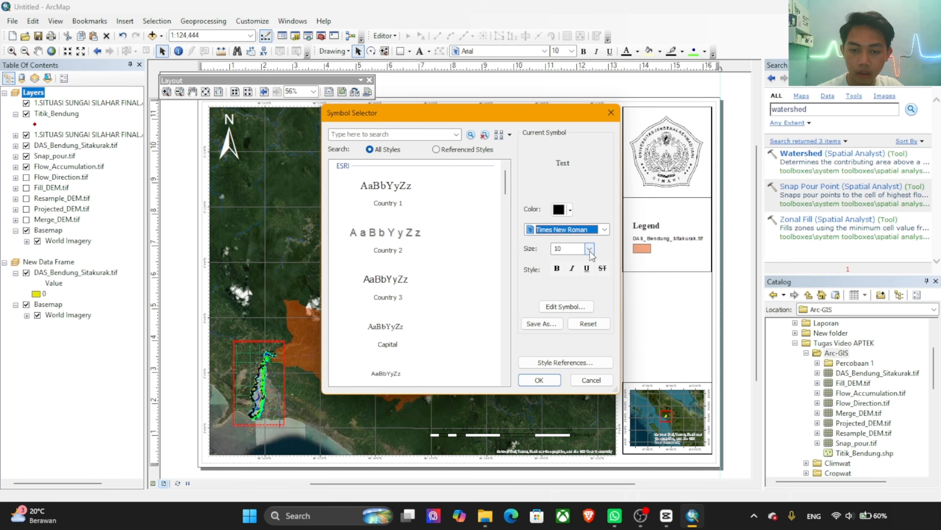
left_click(552, 383)
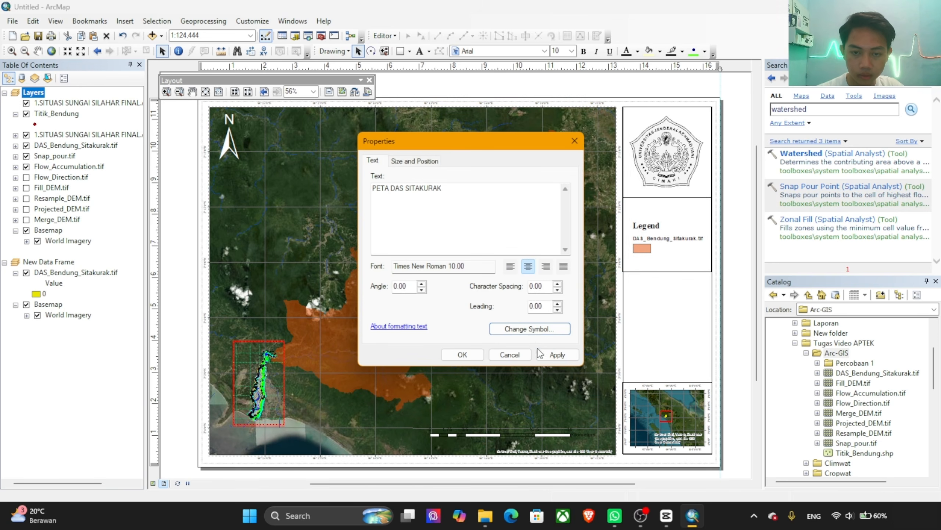
left_click(557, 355)
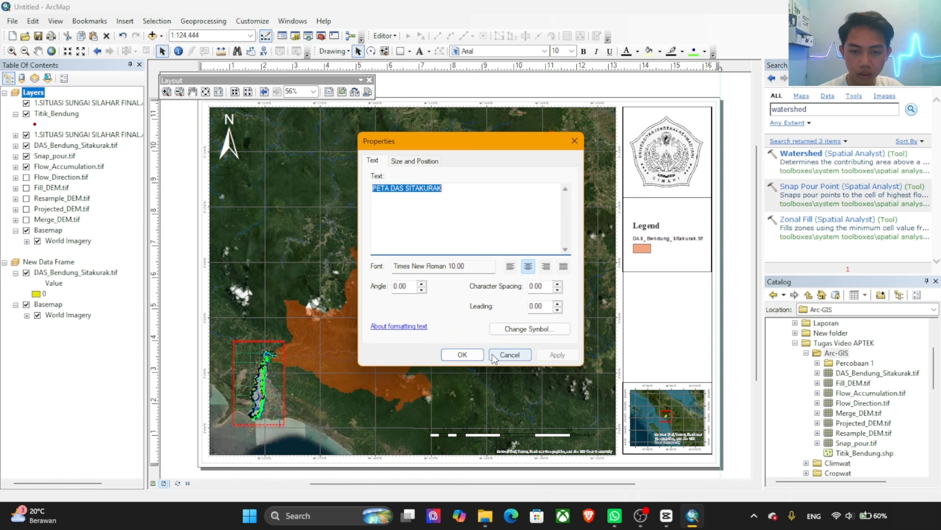
left_click(462, 355)
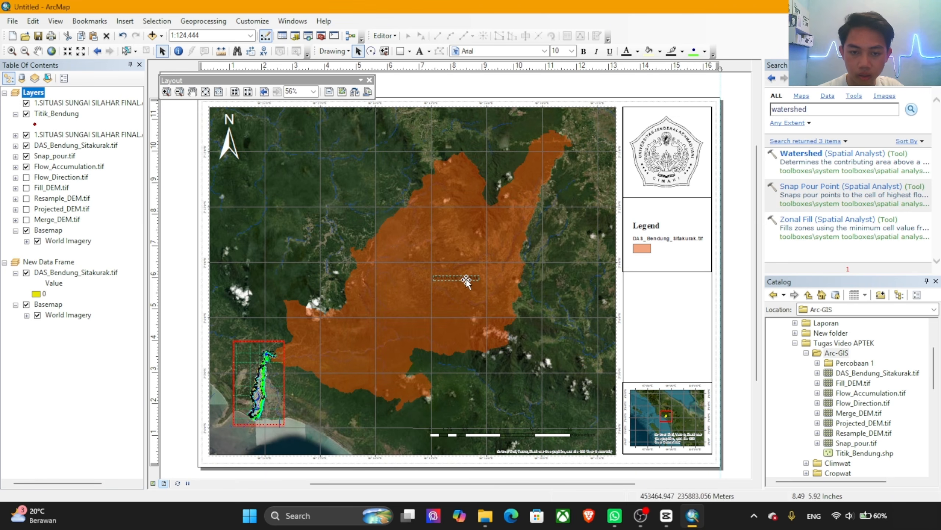
Step: Move the legend down to just above the locator map and place the title text in the box beneath the logo
left_click_drag(466, 282, 661, 303)
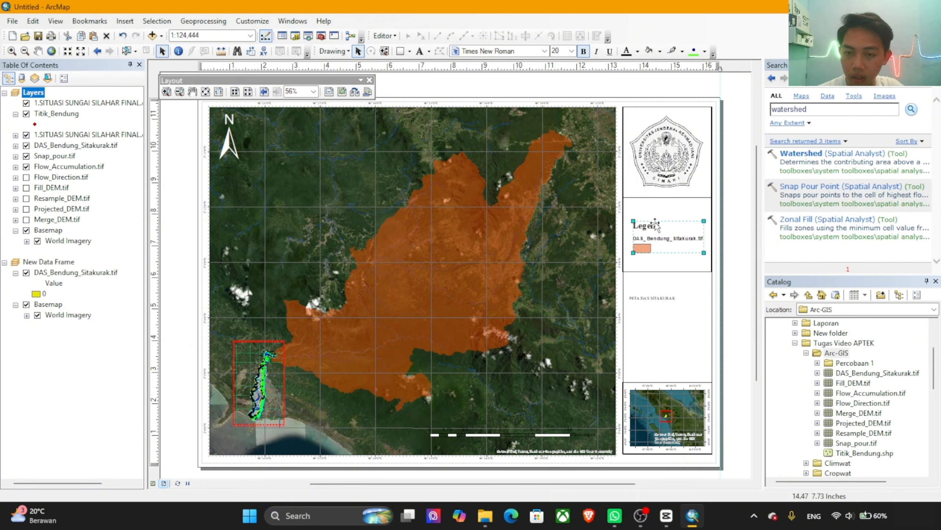
mouse_move(657, 228)
left_mouse_down()
mouse_move(658, 310)
mouse_move(658, 259)
mouse_move(674, 234)
left_mouse_up()
left_click(657, 298)
left_click(665, 320)
left_click_drag(666, 320, 666, 328)
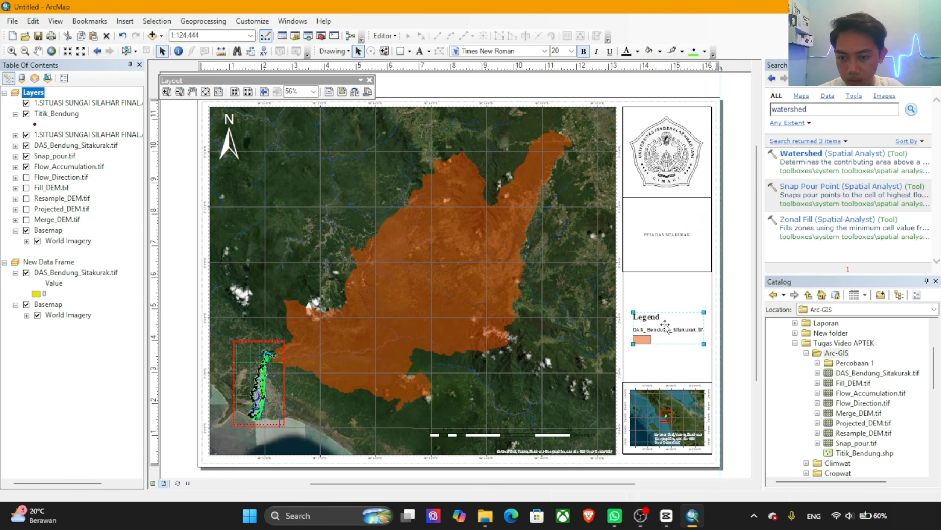
left_click(667, 235)
left_click(667, 235)
left_click(668, 235)
left_click(678, 235)
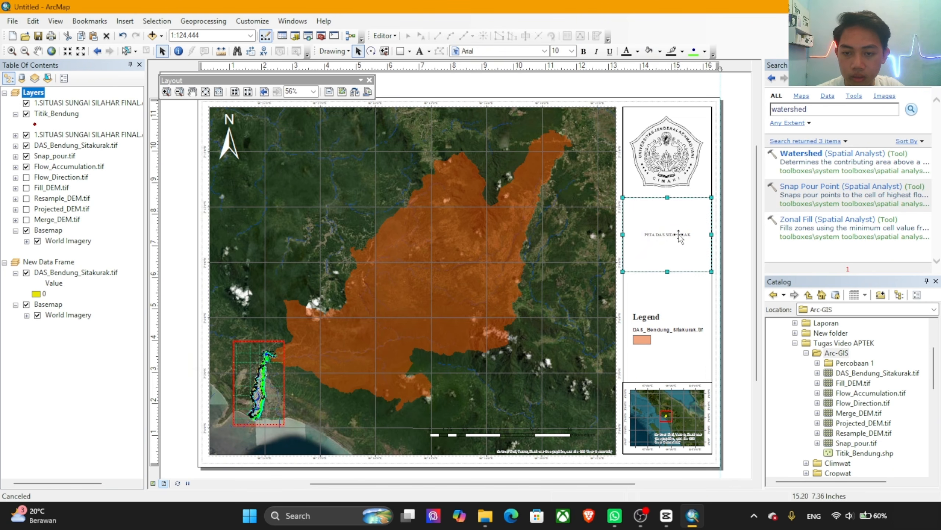
Step: Set the title text's font size to 16
left_click(681, 234)
left_click(686, 234)
right_click(686, 235)
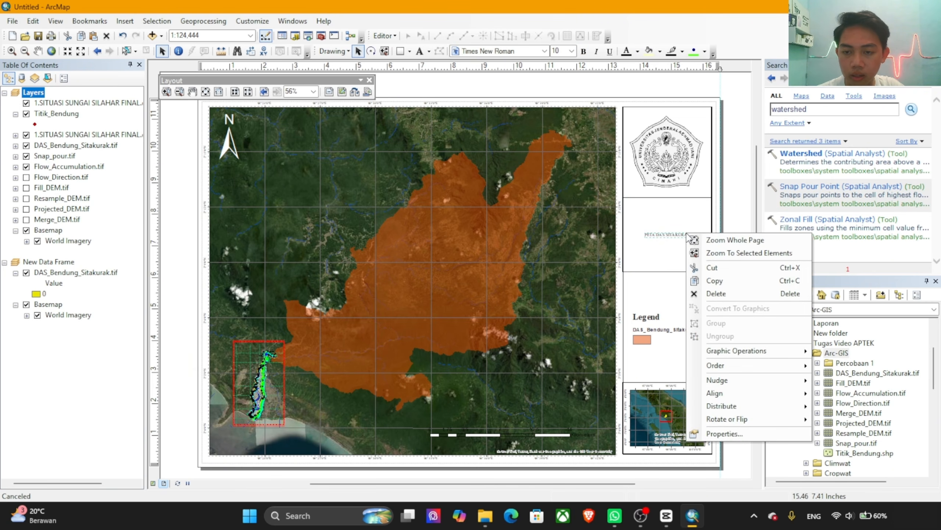
left_click(732, 433)
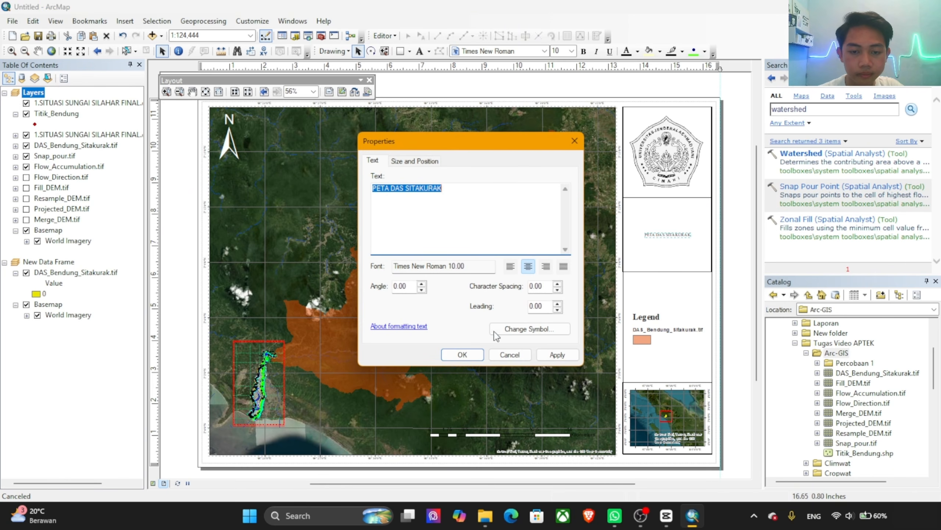
left_click(526, 329)
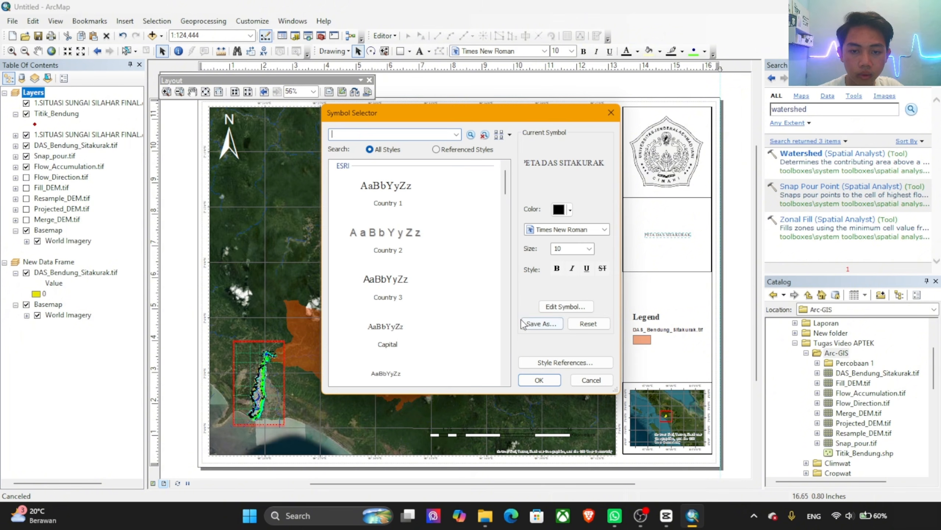
left_click(589, 249)
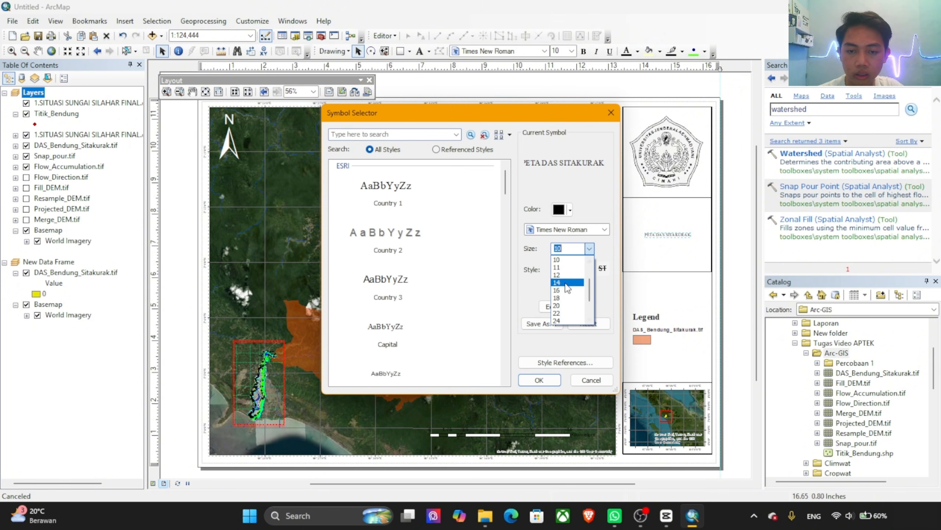
left_click(566, 290)
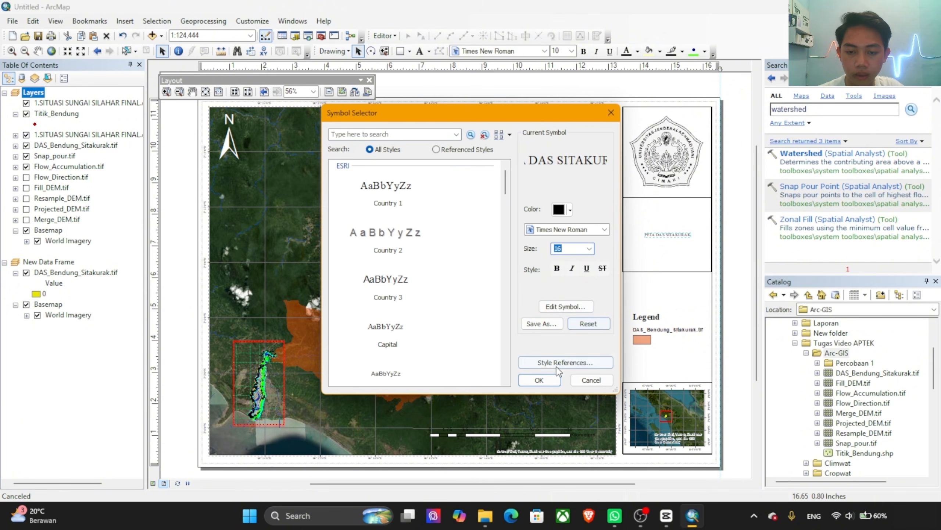
left_click(553, 380)
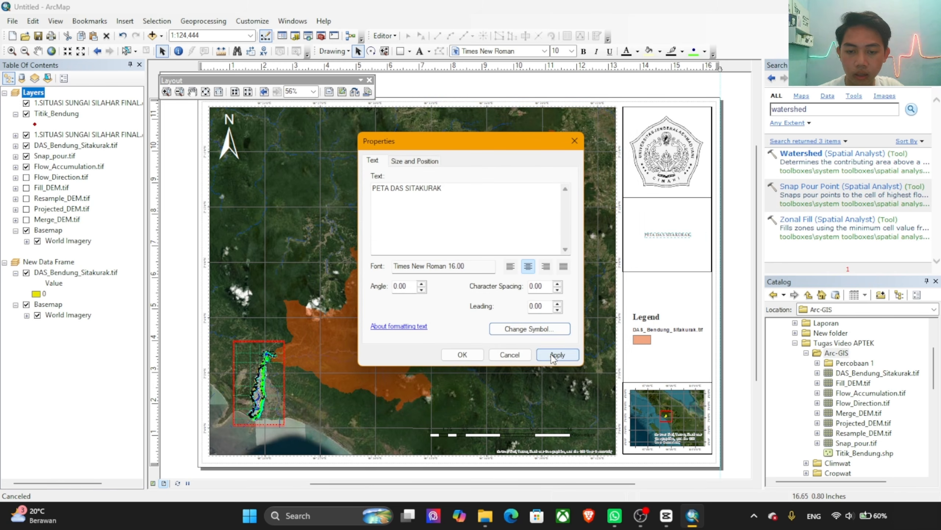
left_click(553, 351)
left_click(469, 353)
left_click(657, 235)
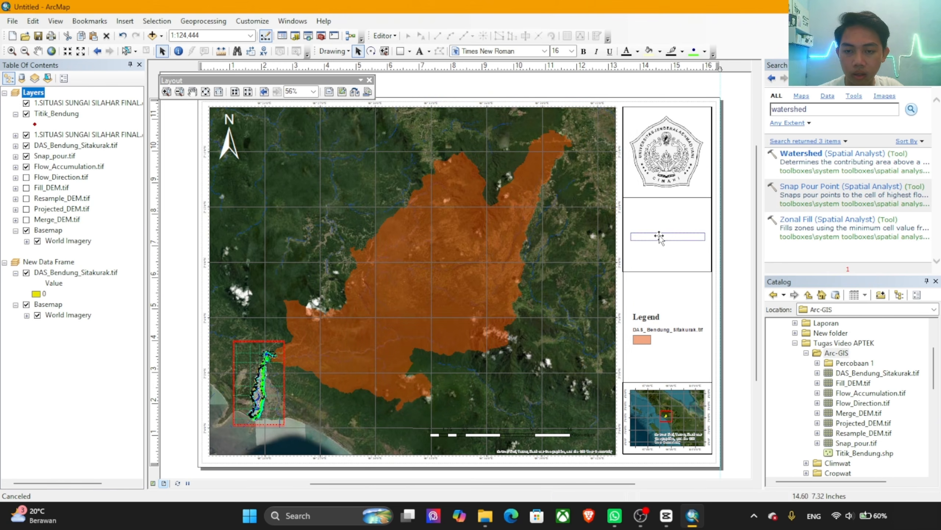
left_click_drag(664, 235, 670, 236)
left_click(665, 235)
left_click(668, 235)
left_click(683, 233)
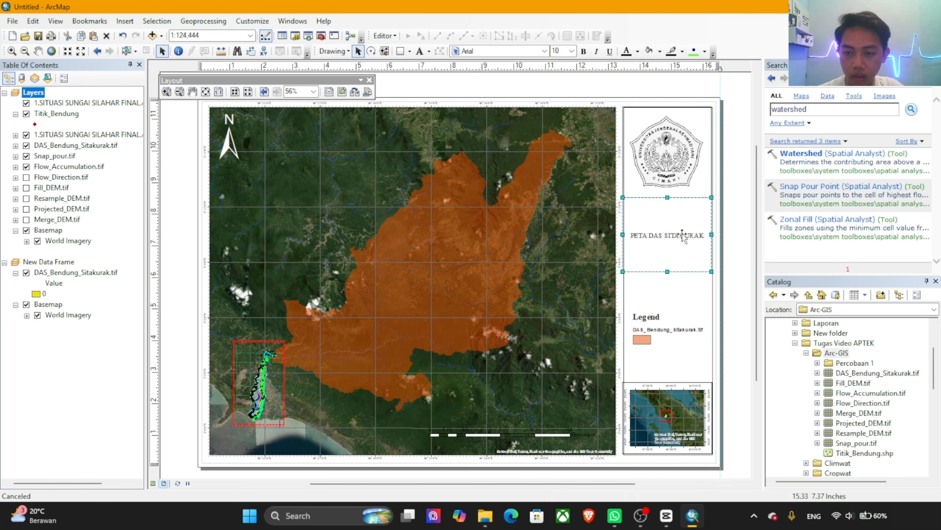
left_click(683, 233)
left_click(683, 234)
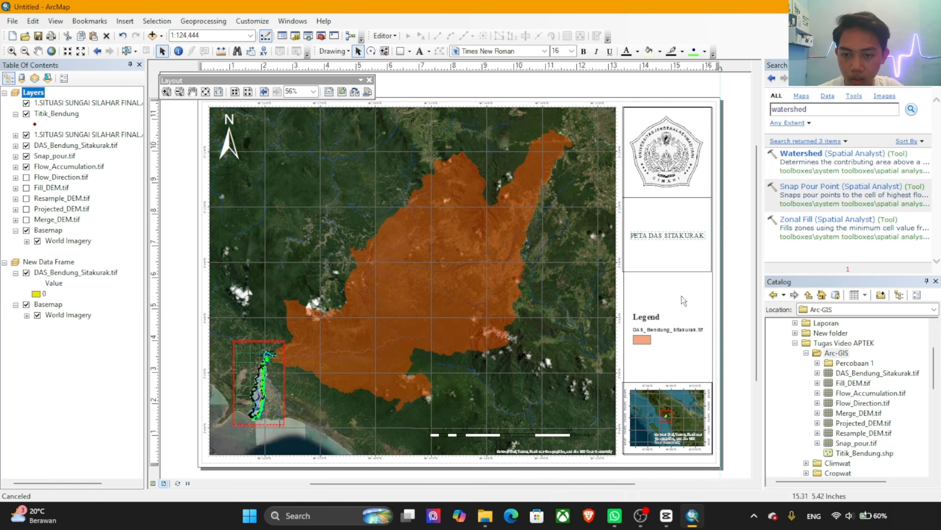
left_click(733, 277)
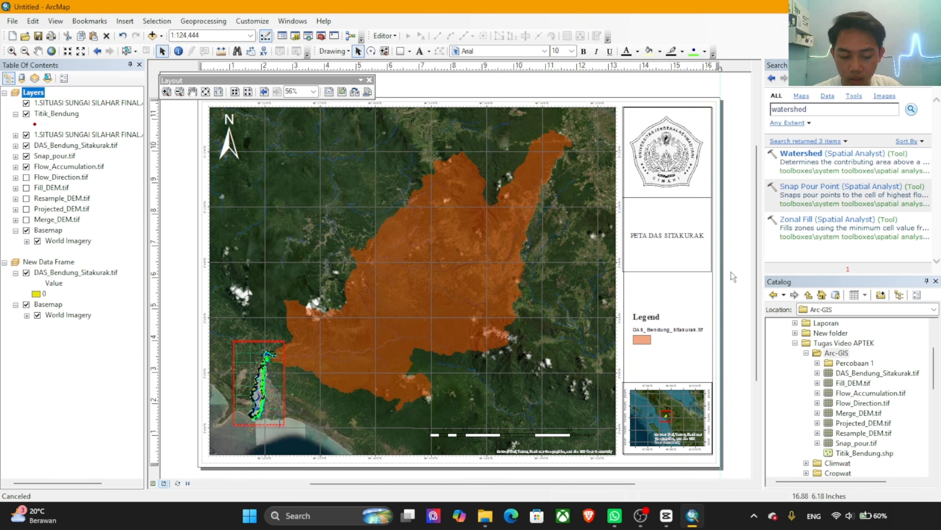
key("ctrl+z")
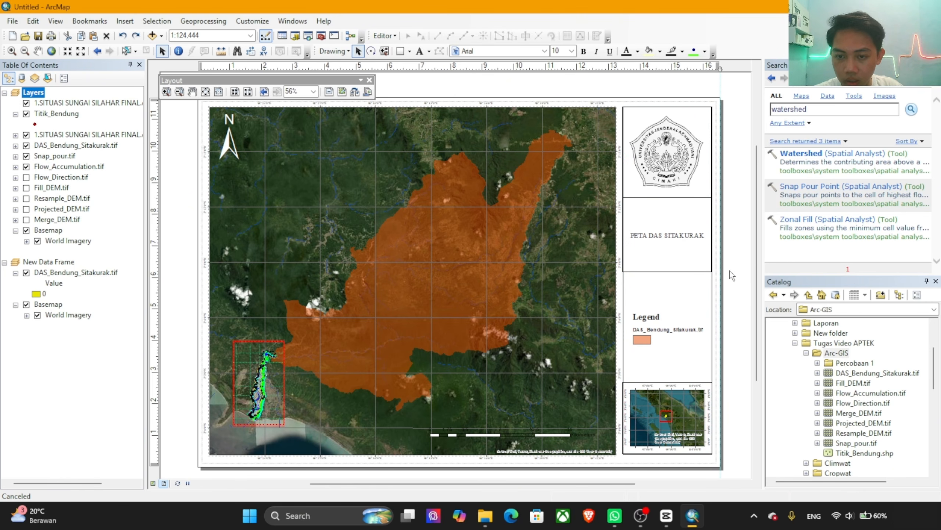
left_click(673, 241)
left_click(675, 237)
left_click(676, 235)
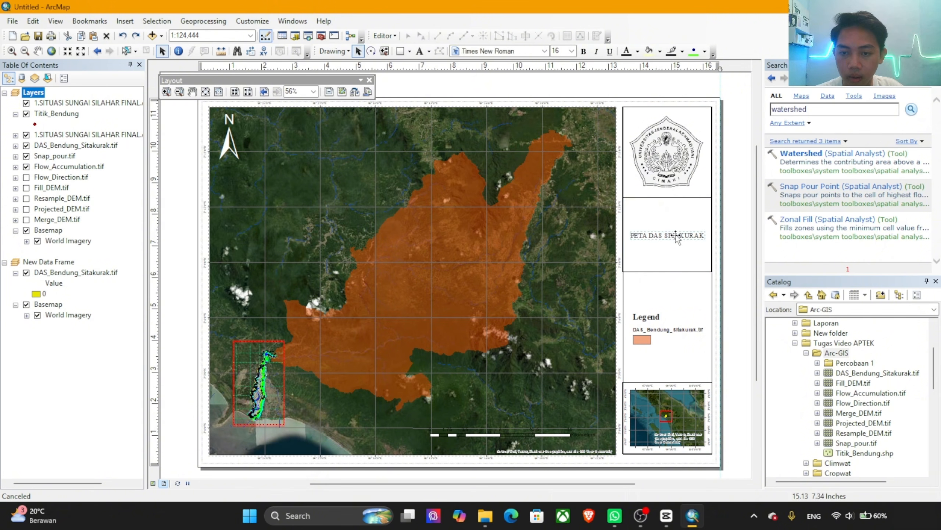
left_click(676, 235)
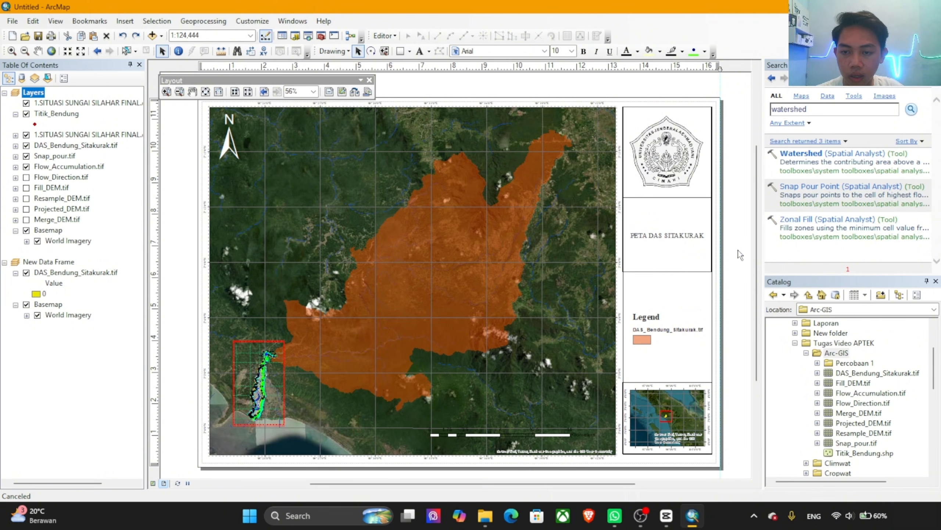
Step: Make the title text bold and set its font size to 20
left_click(692, 235)
right_click(693, 236)
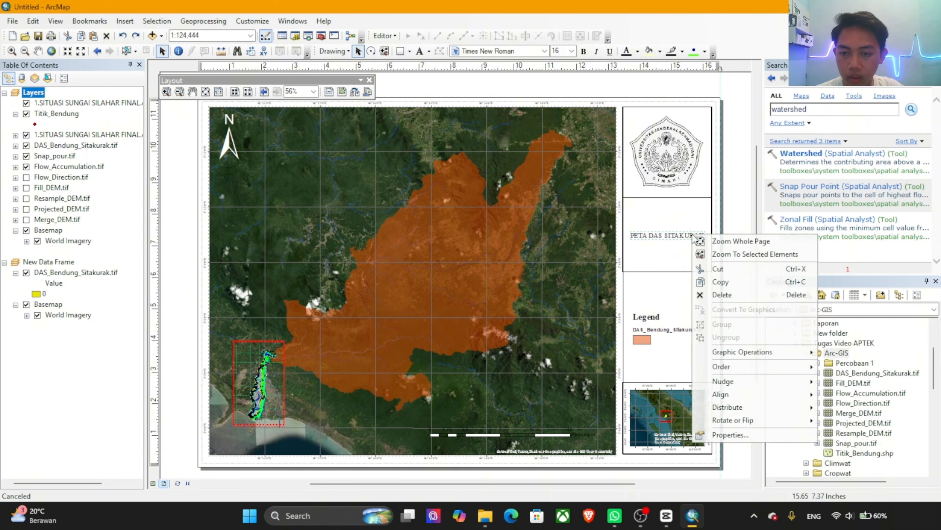
left_click(726, 437)
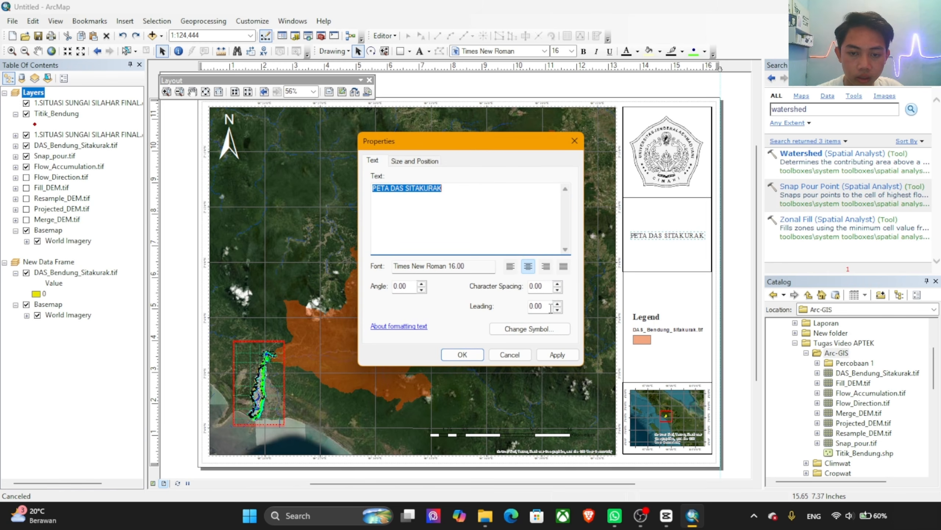
left_click(529, 328)
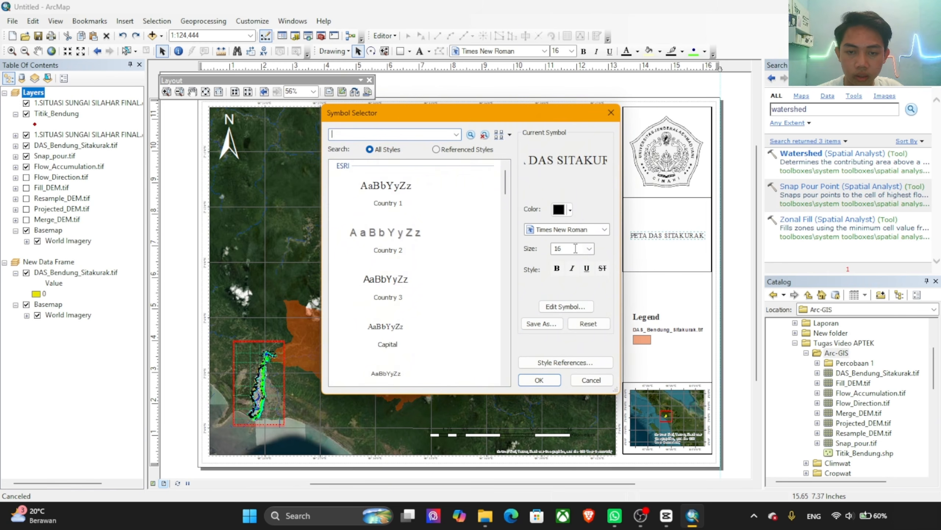
left_click(589, 249)
left_click(570, 278)
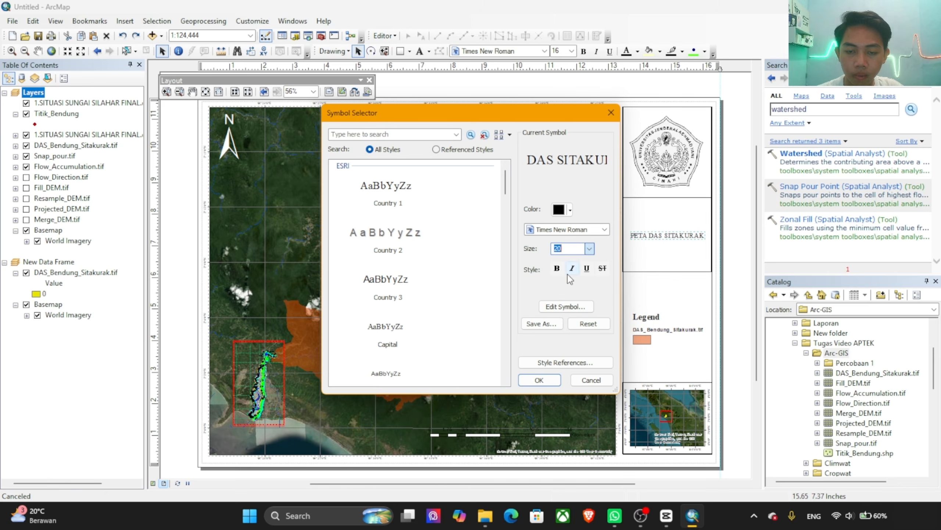
left_click(557, 268)
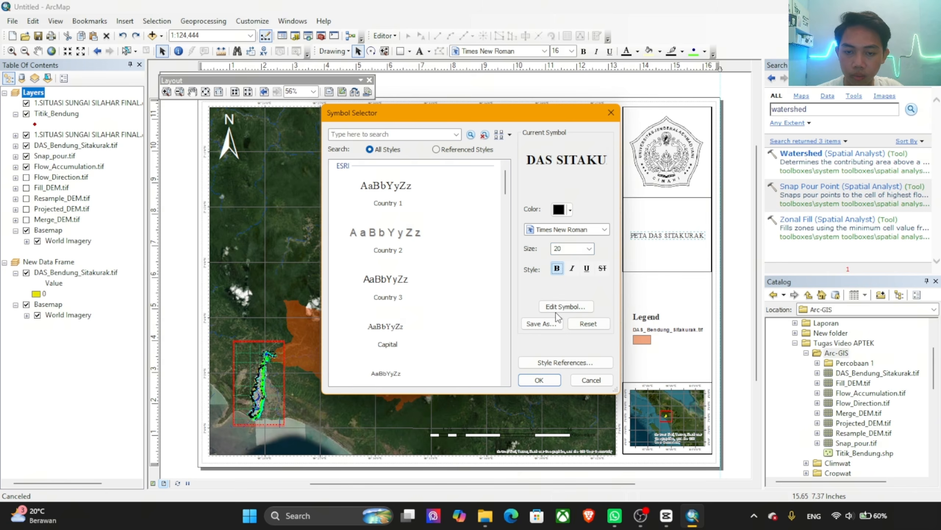
left_click(557, 381)
left_click(557, 354)
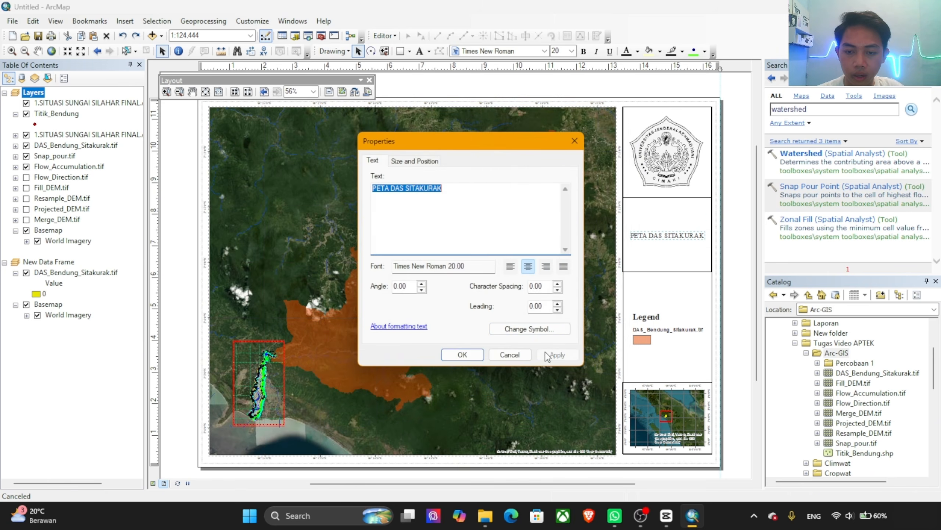
left_click(462, 354)
Step: Reduce the title text's font size to 18 so it fits within the box beneath the logo
left_click(657, 238)
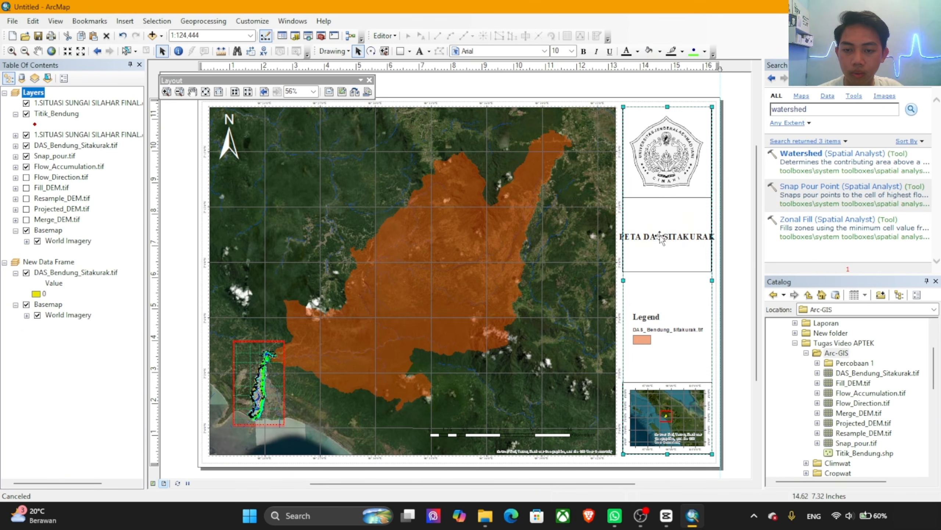
left_click(661, 238)
right_click(667, 237)
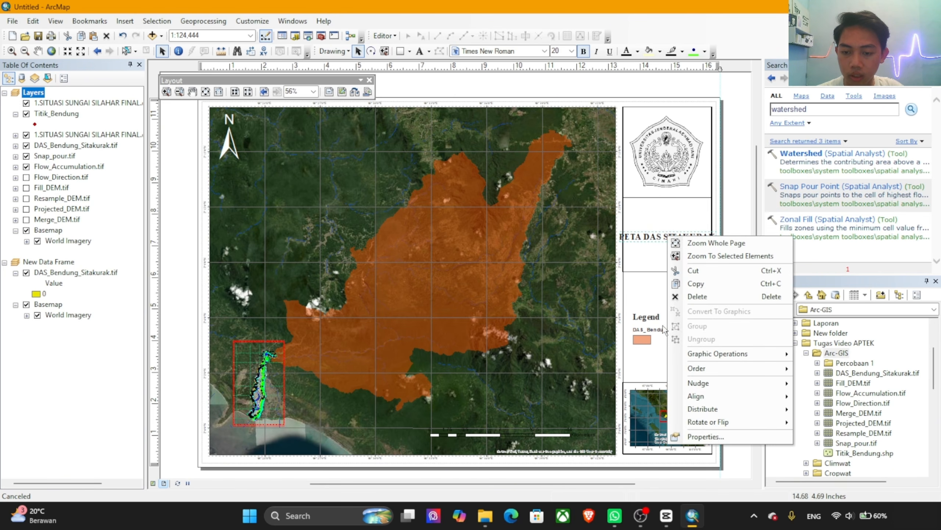
left_click(705, 437)
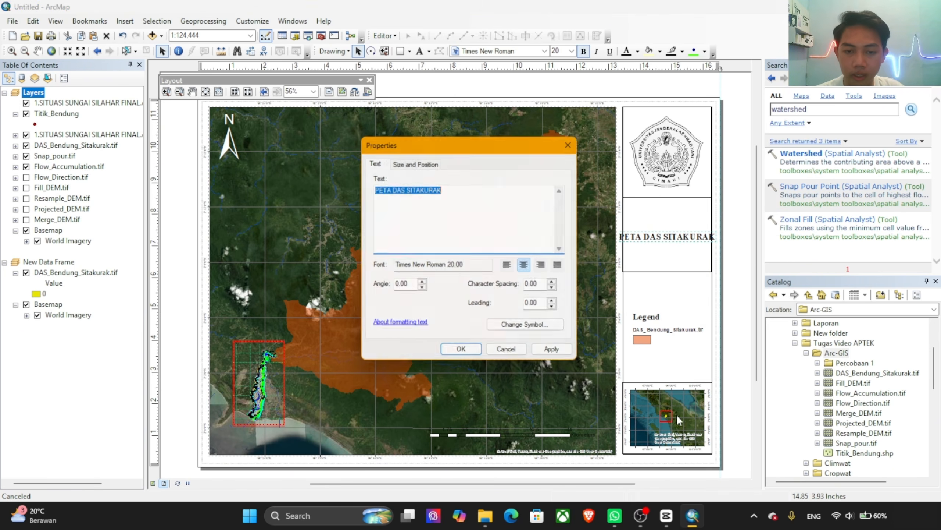
left_click(545, 329)
left_click(571, 230)
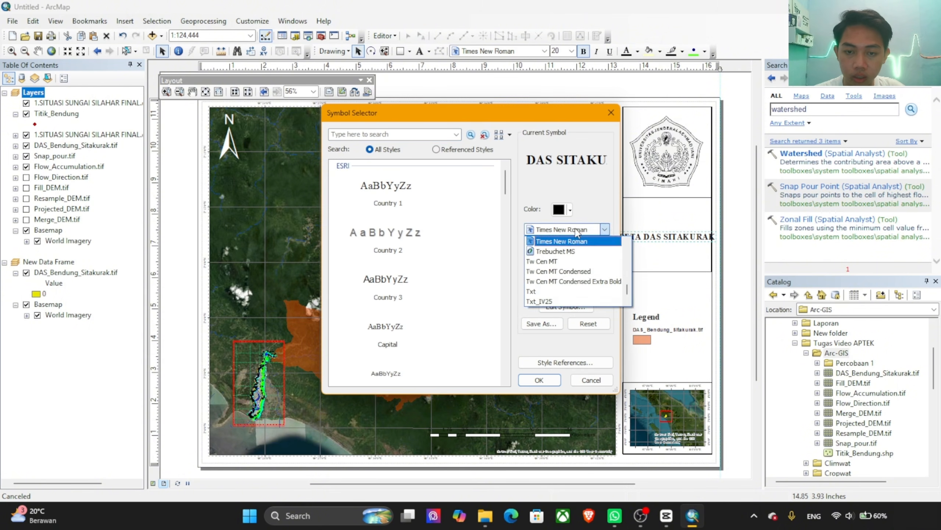
left_click(566, 242)
double_click(577, 249)
left_click(589, 248)
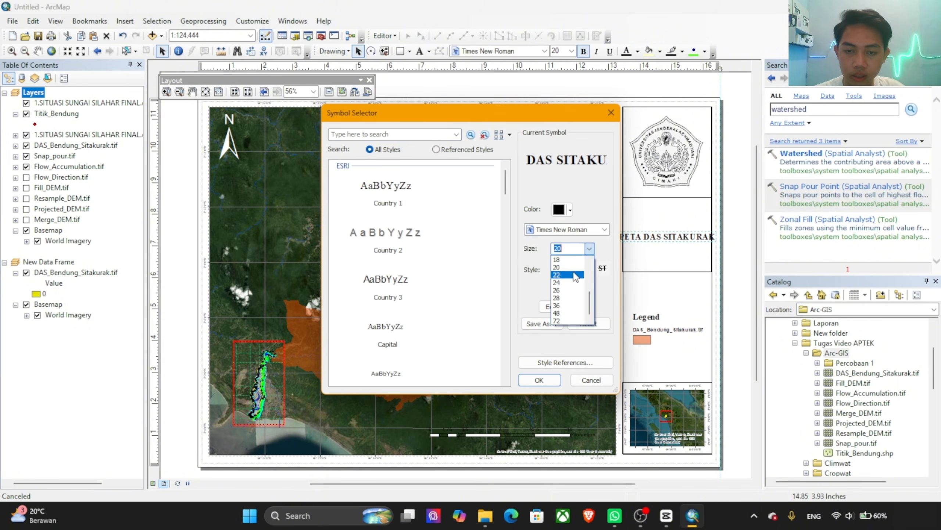
left_click(567, 264)
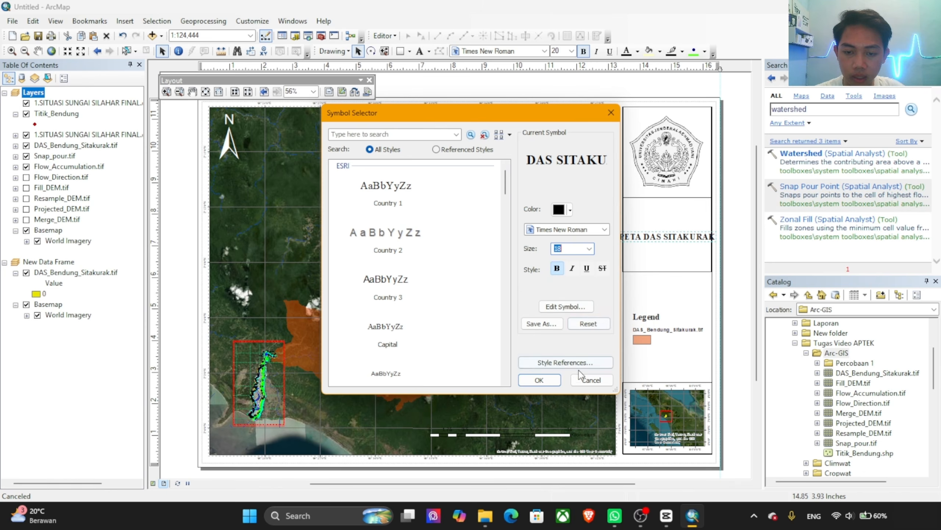
left_click(539, 379)
left_click(558, 354)
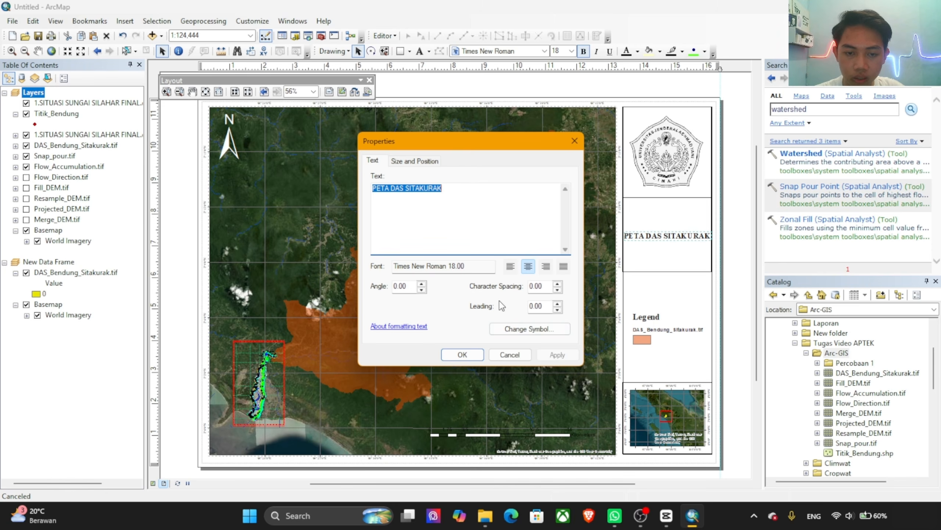
Step: Remove the bold style from the PETA DAS SITAKURAK title text, keeping Times New Roman at size 18
left_click(525, 329)
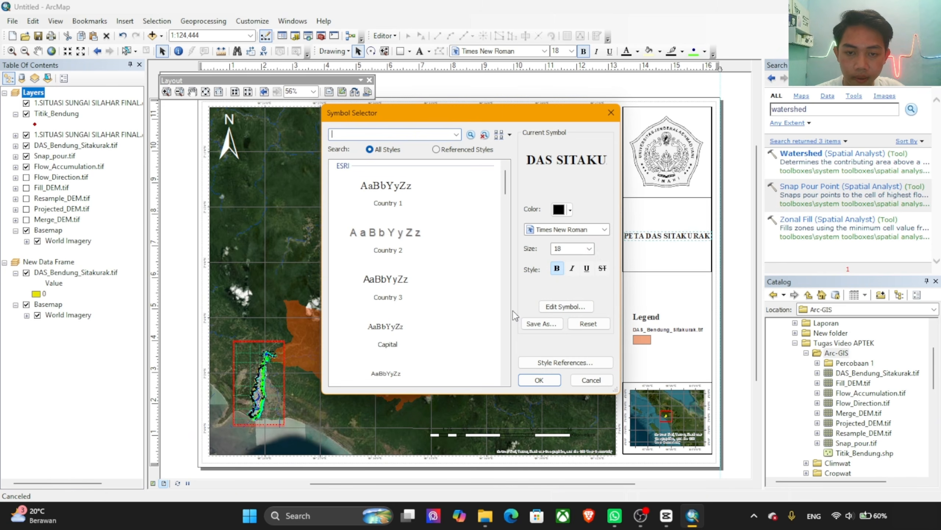
left_click(557, 269)
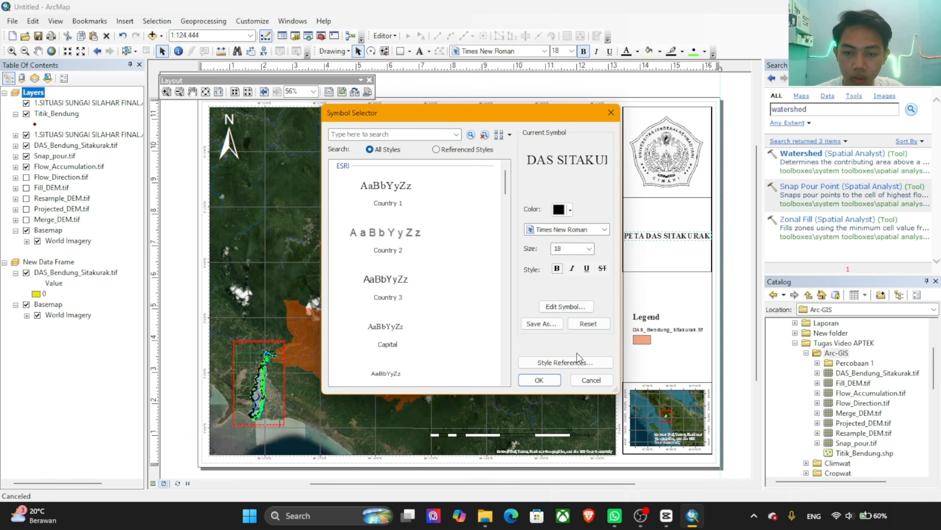
left_click(539, 380)
left_click(557, 355)
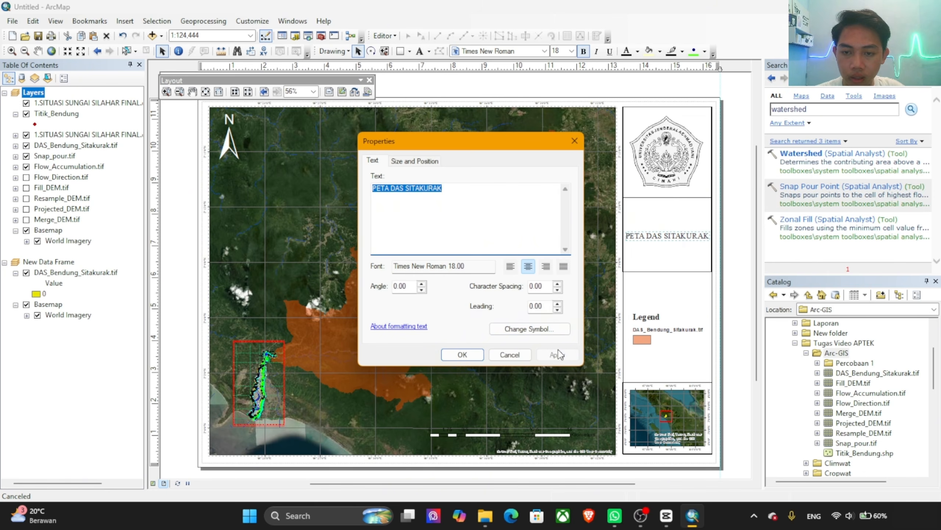
left_click(461, 354)
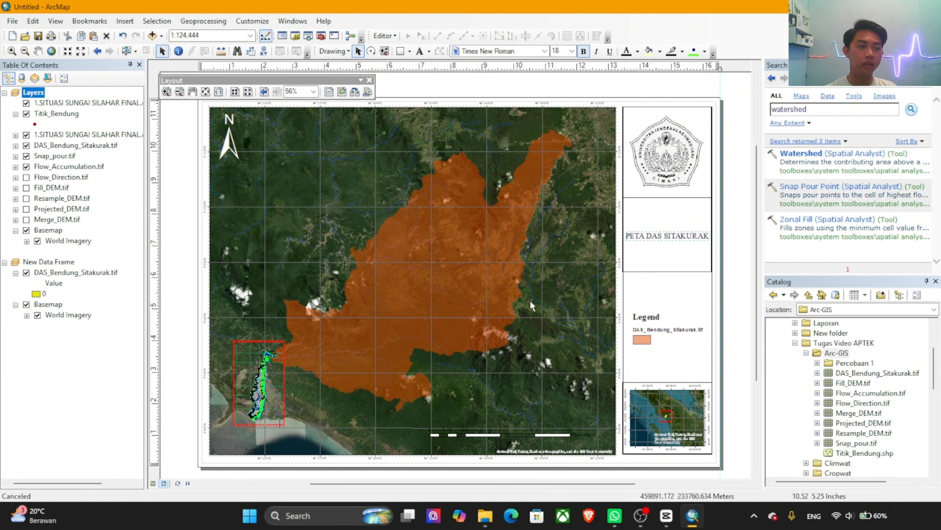
Step: Export the map layout as a BMP image named "Peta Das Sitakurak" into the Arc-GIS folder
left_click(12, 21)
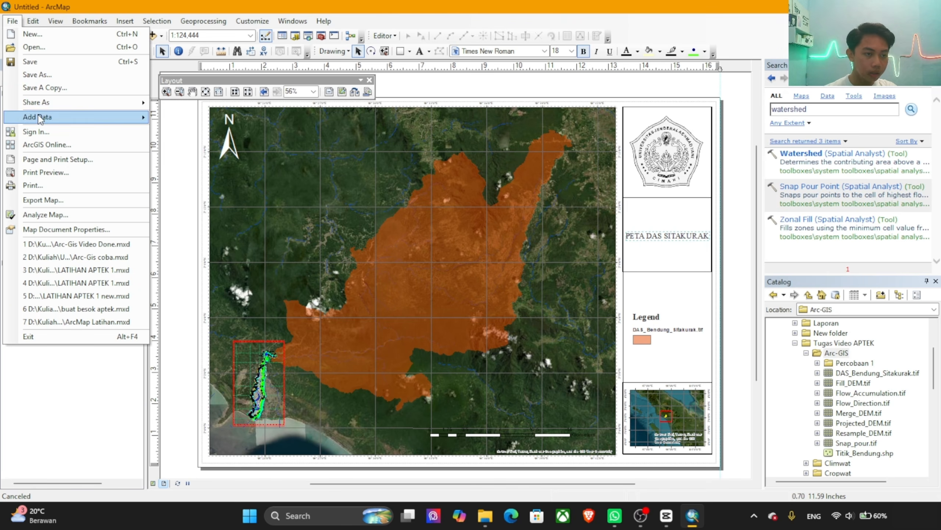
left_click(51, 201)
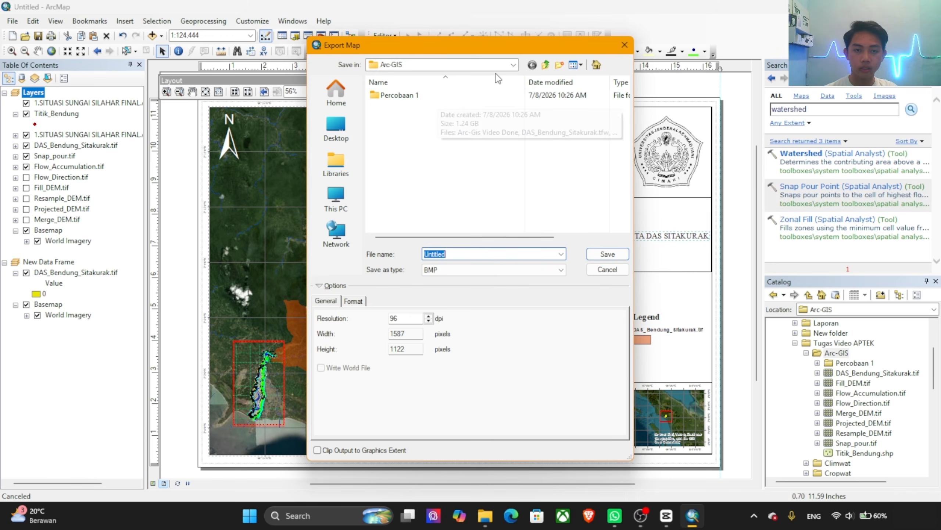
left_click(466, 256)
double_click(466, 257)
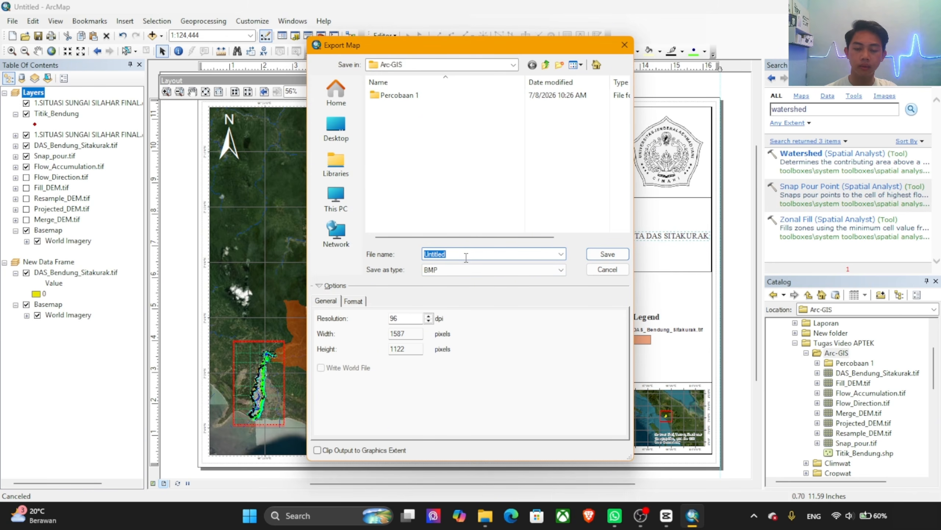
type("pETA")
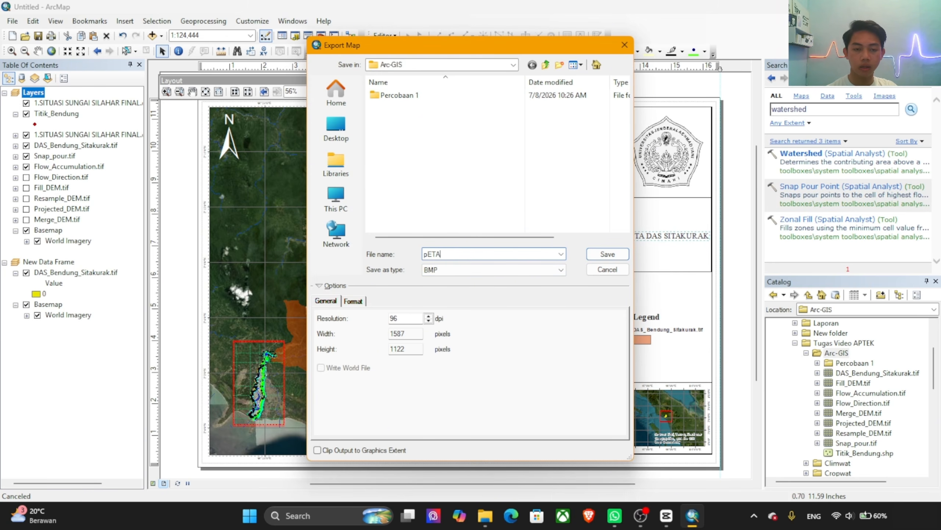
key("BackSpace")
key("BackSpace")
key("BackSpace")
key("BackSpace")
type("Pe")
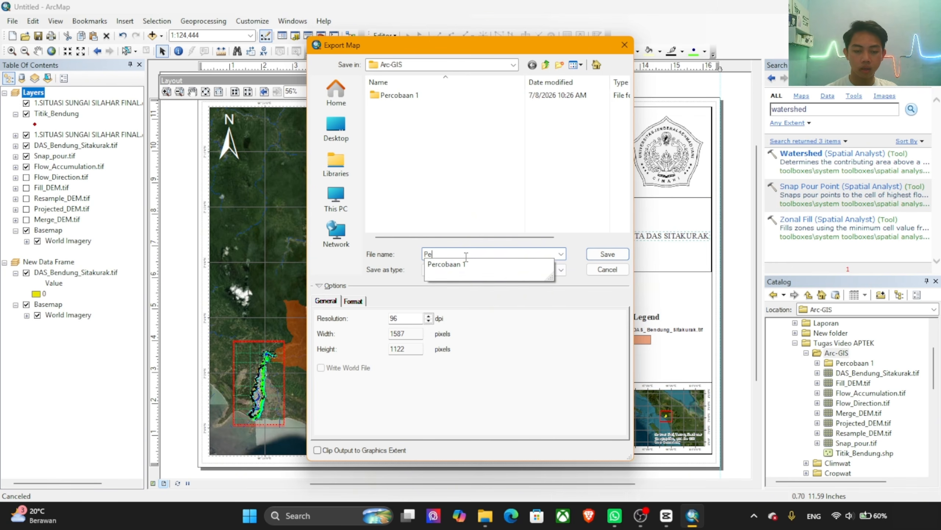
type("ta Das")
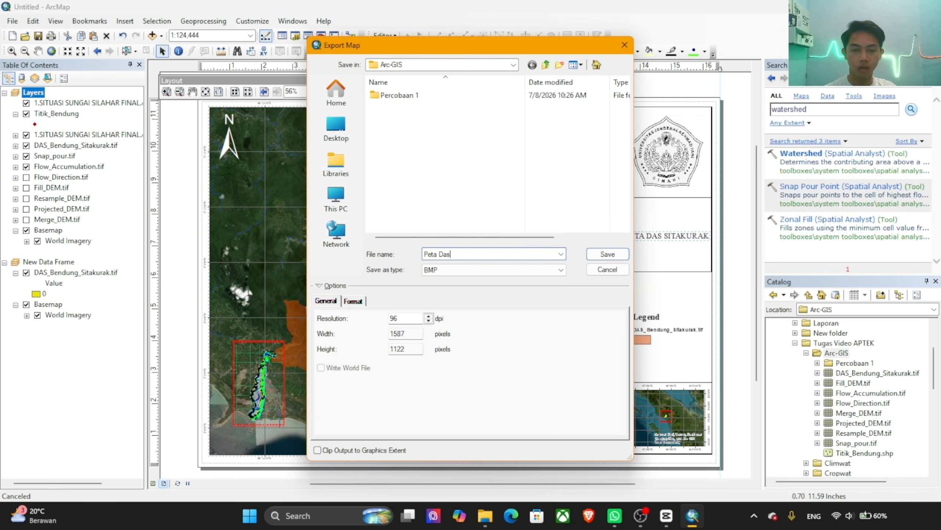
type(" Sitakurt")
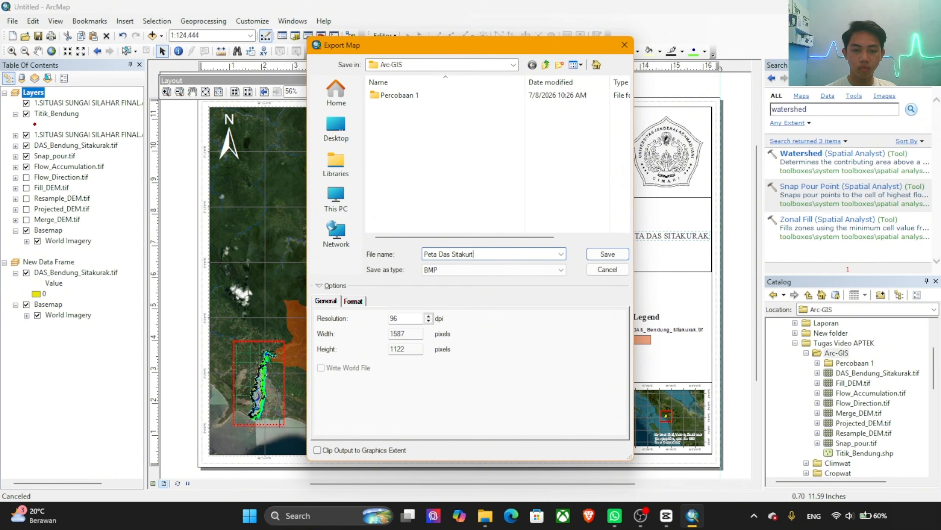
key("BackSpace")
type("ak")
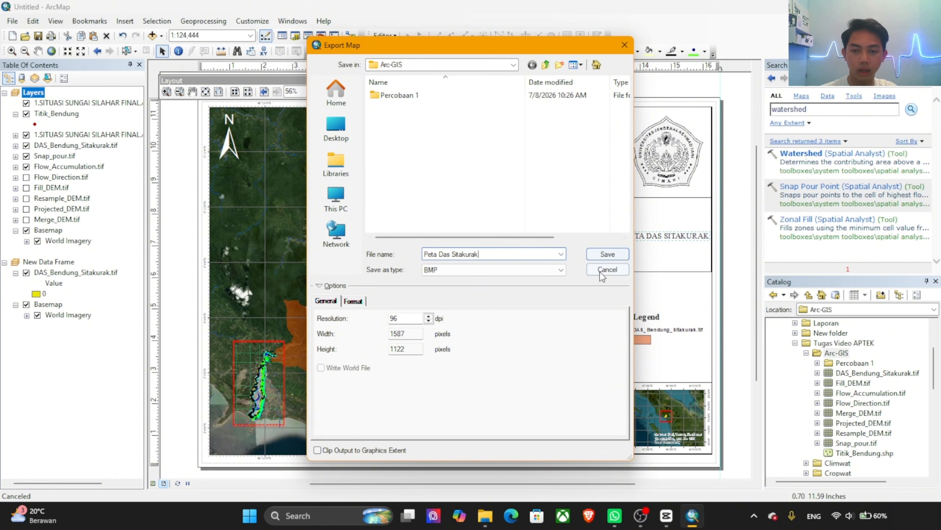
left_click(608, 254)
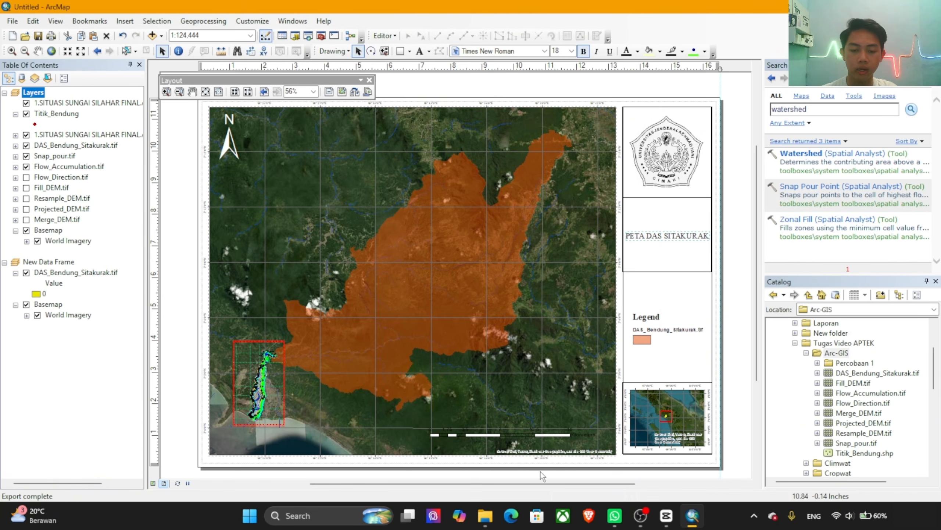
Step: Switch to File Explorer and go to the Arc-GIS folder on Data (D:) under Kuliah, UNJANI, SEMESTER 4, Aplikasi Ketekniksipilan, Tugas Video APTEK
left_click(487, 520)
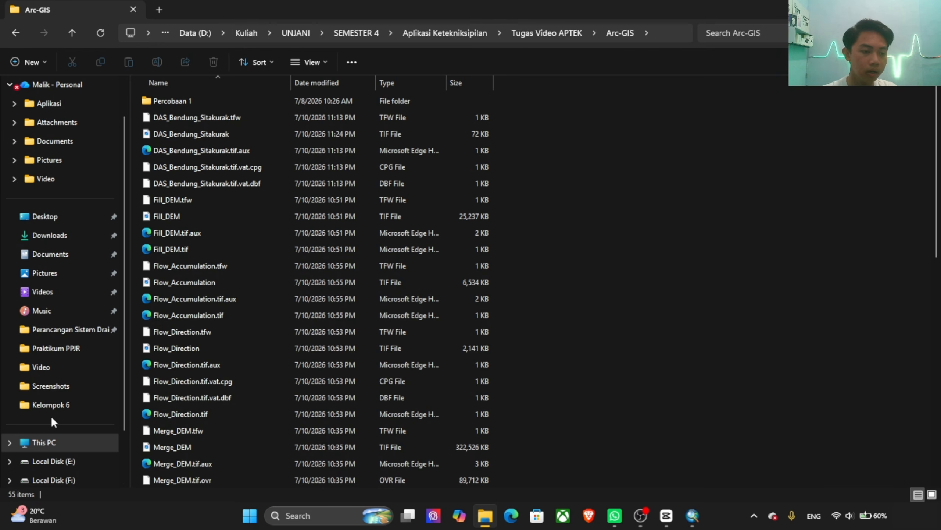
scroll(59, 453, "down", 2)
left_click(60, 425)
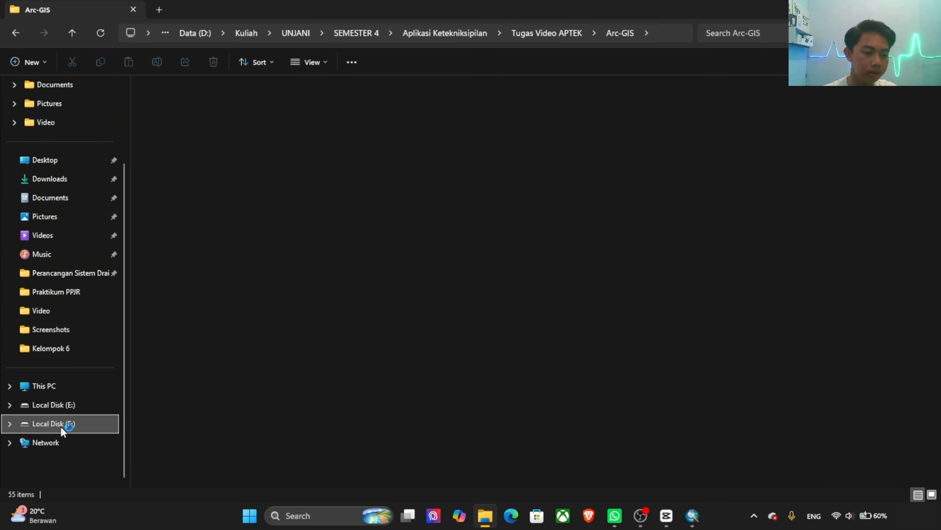
left_click(41, 388)
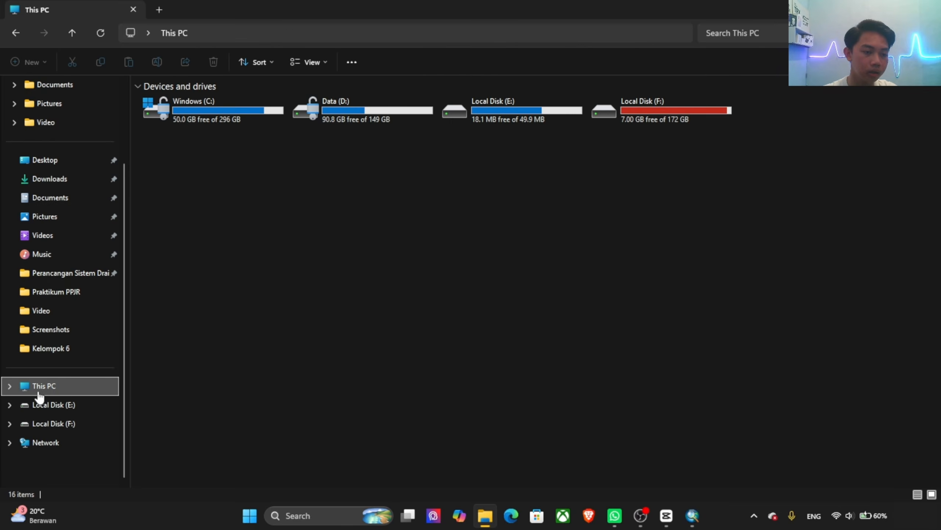
double_click(370, 108)
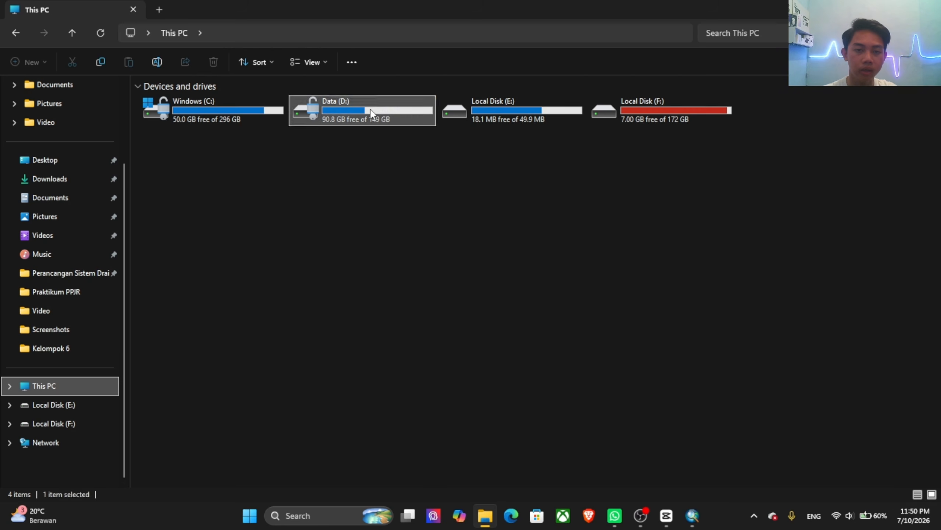
double_click(167, 136)
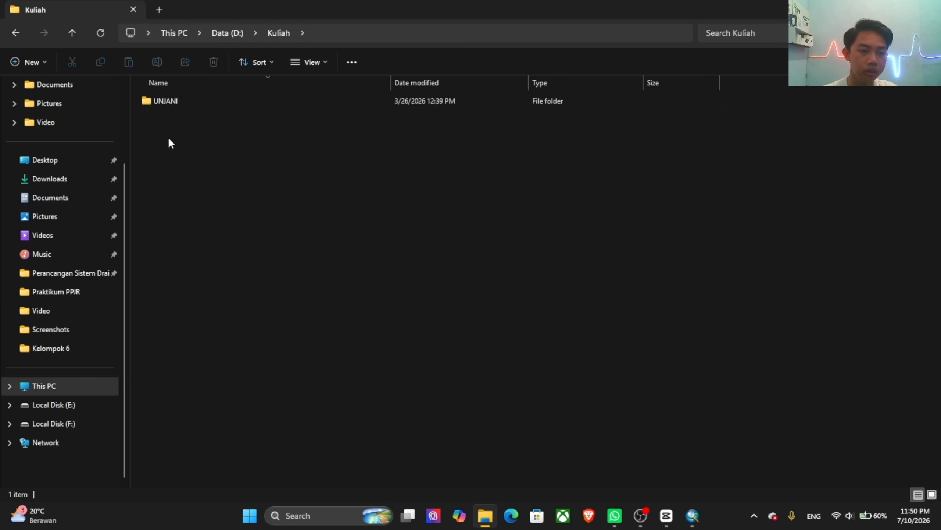
double_click(184, 103)
double_click(191, 150)
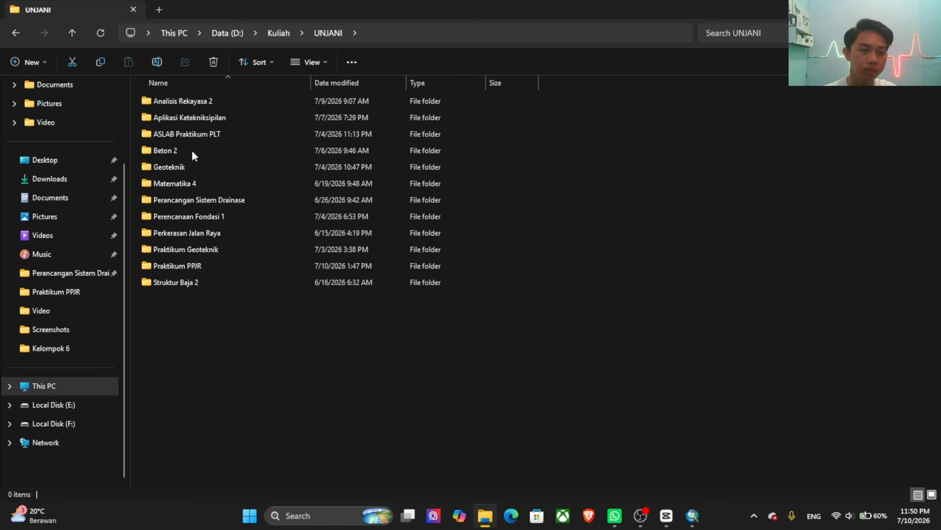
double_click(208, 117)
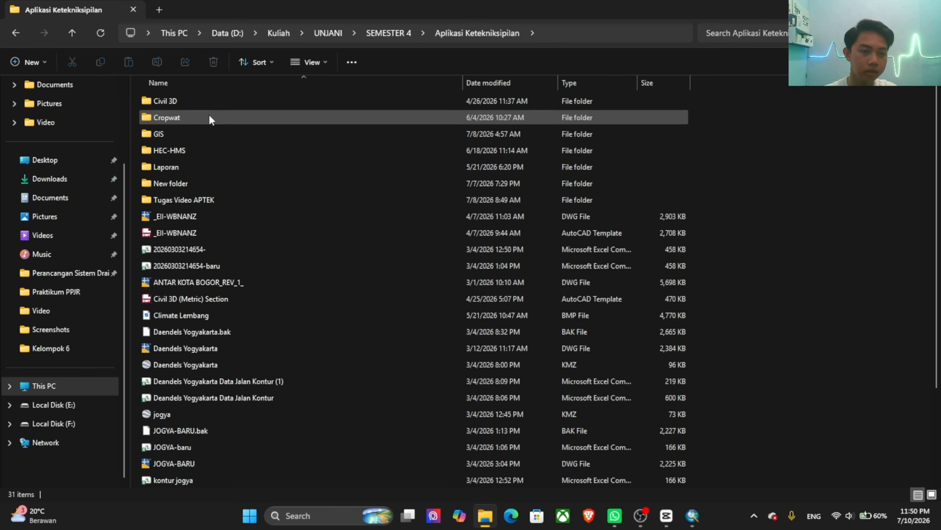
double_click(208, 200)
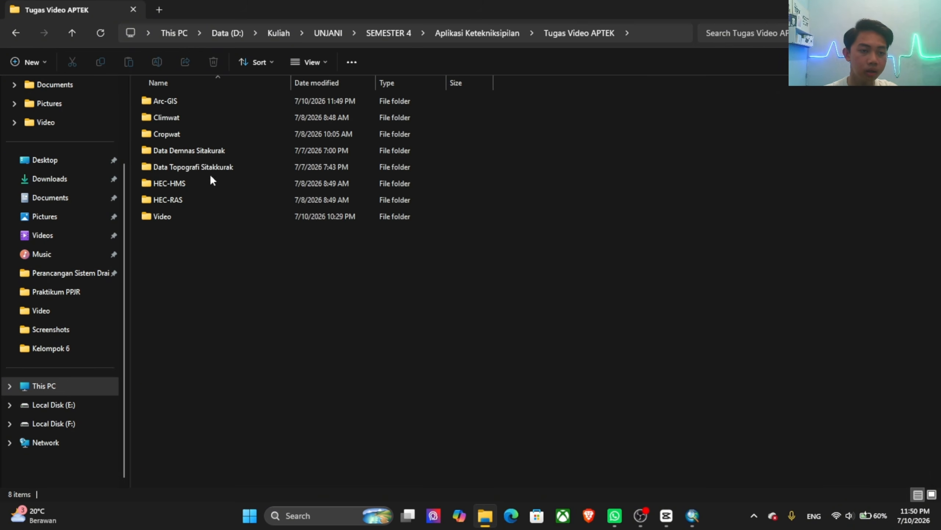
double_click(170, 100)
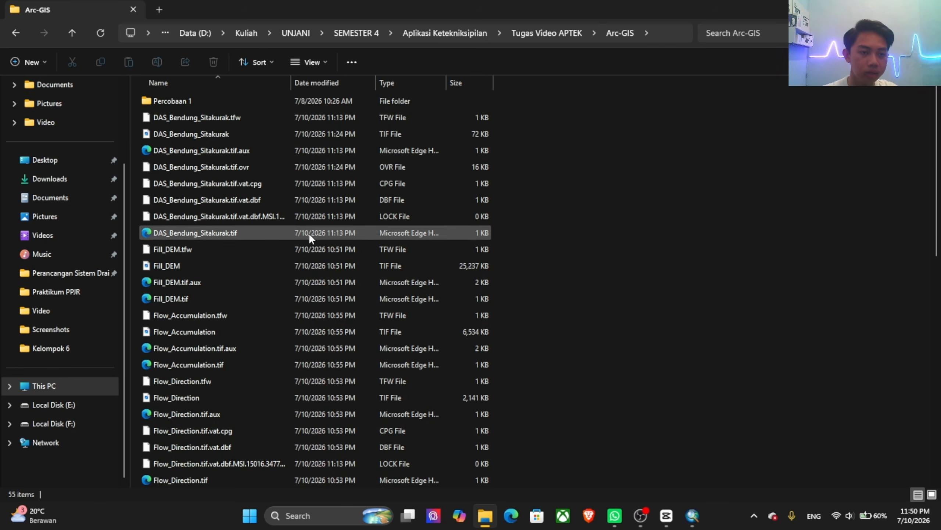
Step: Find the exported Peta Das Sitakurak BMP in the folder and view it in a maximized image viewer
scroll(309, 232, "down", 7)
scroll(301, 239, "down", 4)
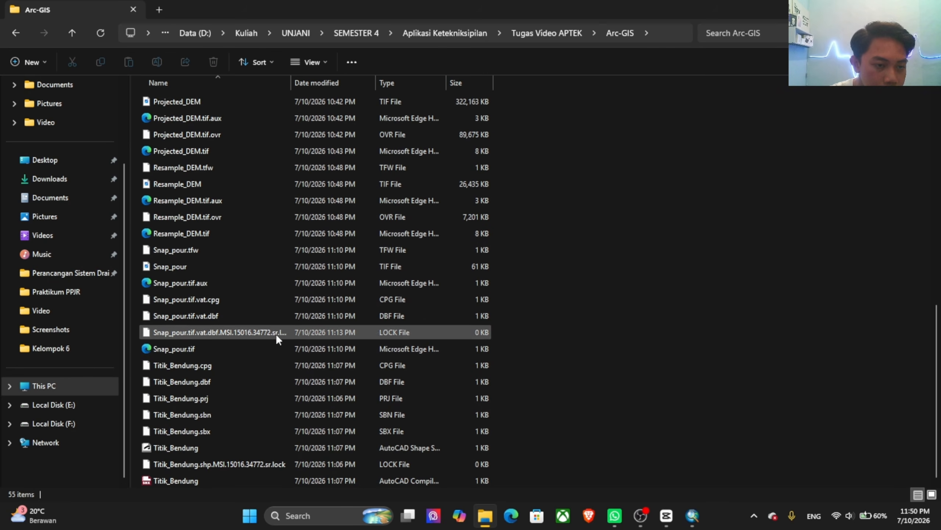
scroll(249, 236, "up", 2)
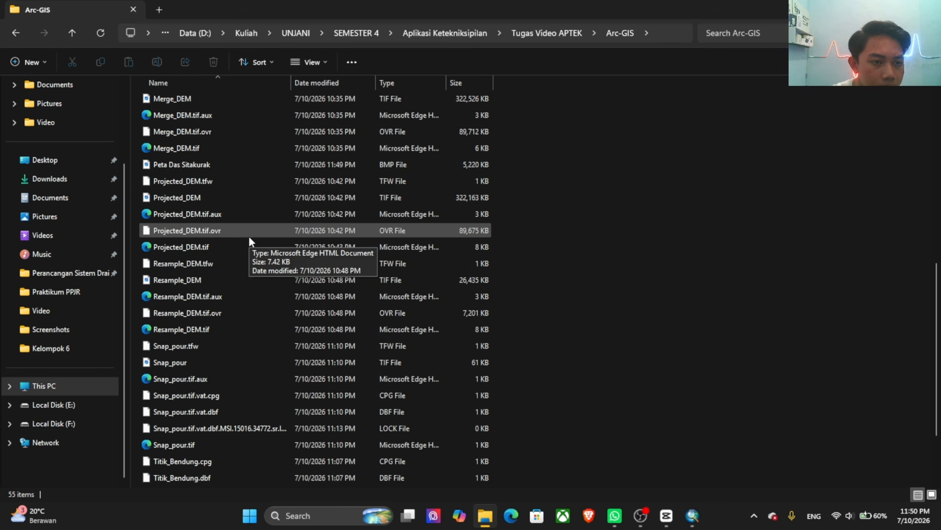
double_click(198, 164)
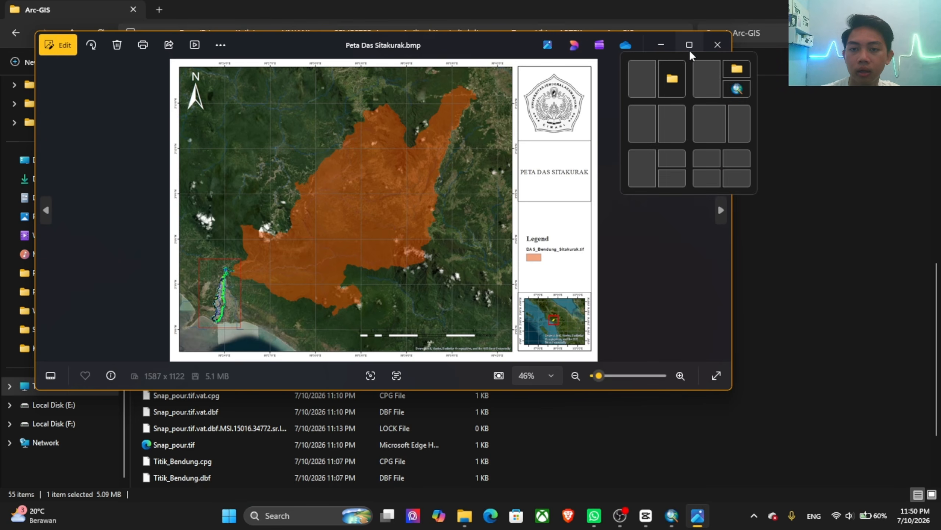
left_click(690, 46)
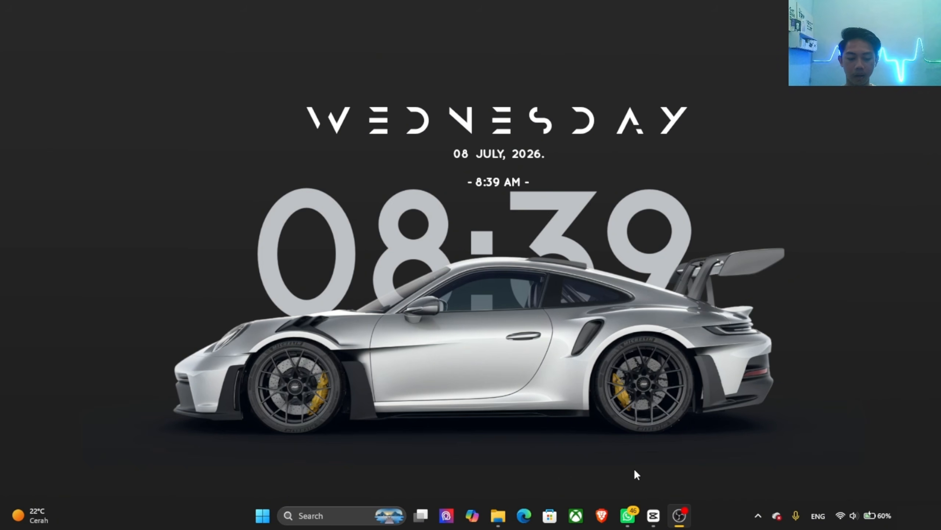
Step: Find and launch the CLIMWAT program
key("super")
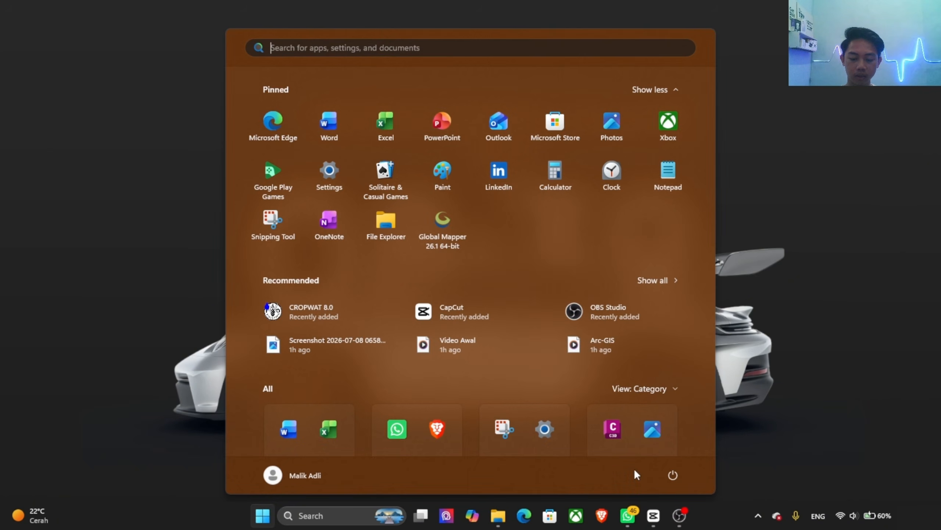
type("clim")
key("Return")
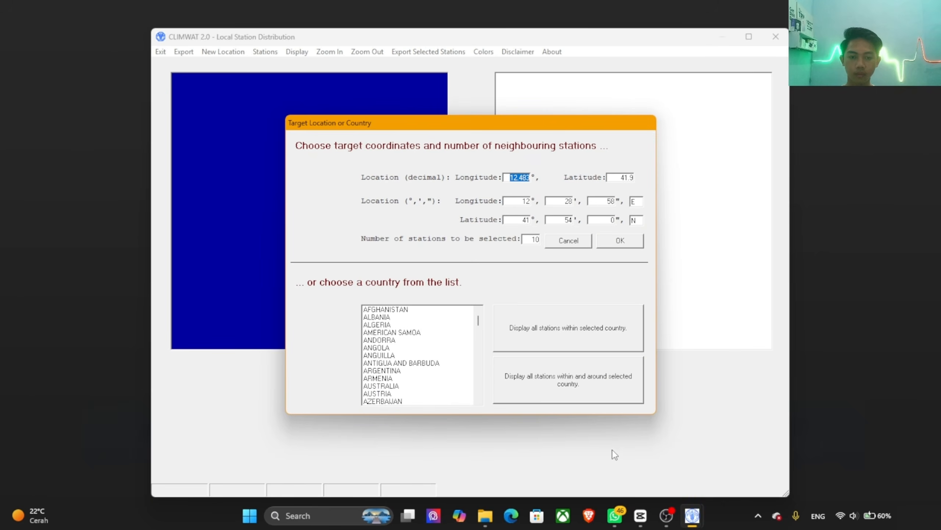
Step: Select INDONESIA in the country list of the Target Location or Country dialog
scroll(396, 340, "down", 7)
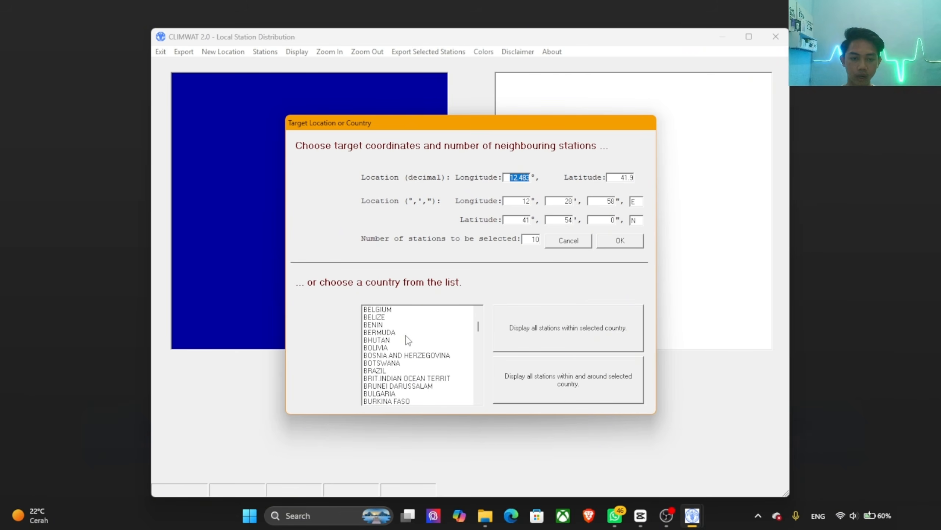
scroll(408, 340, "down", 18)
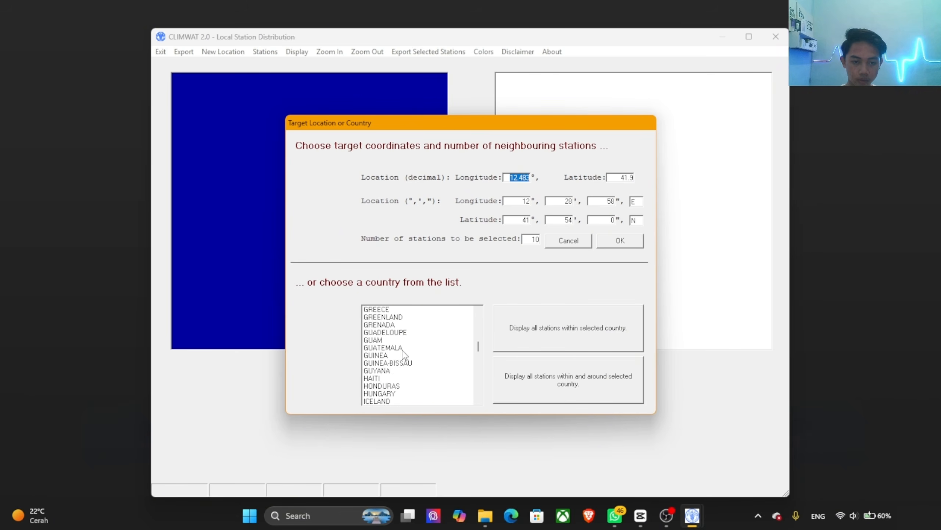
scroll(404, 356, "up", 5)
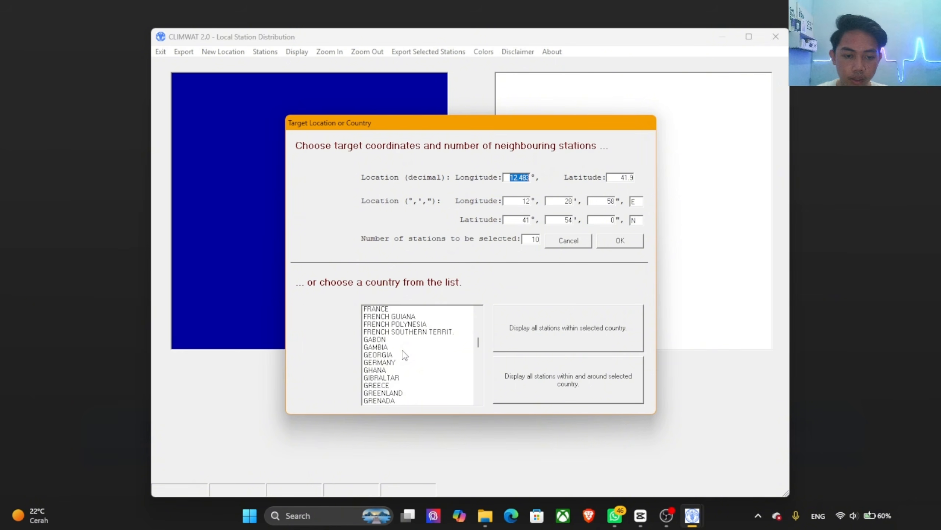
scroll(404, 354, "up", 8)
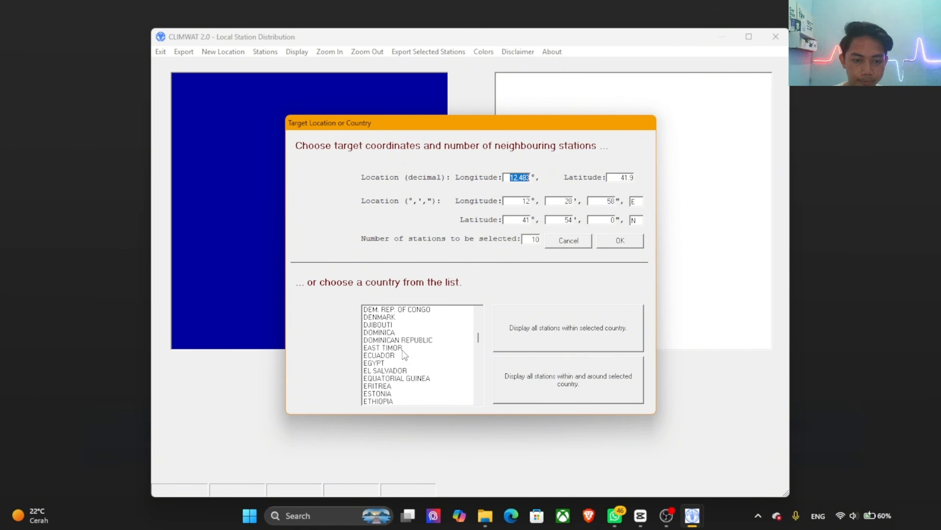
scroll(405, 355, "up", 6)
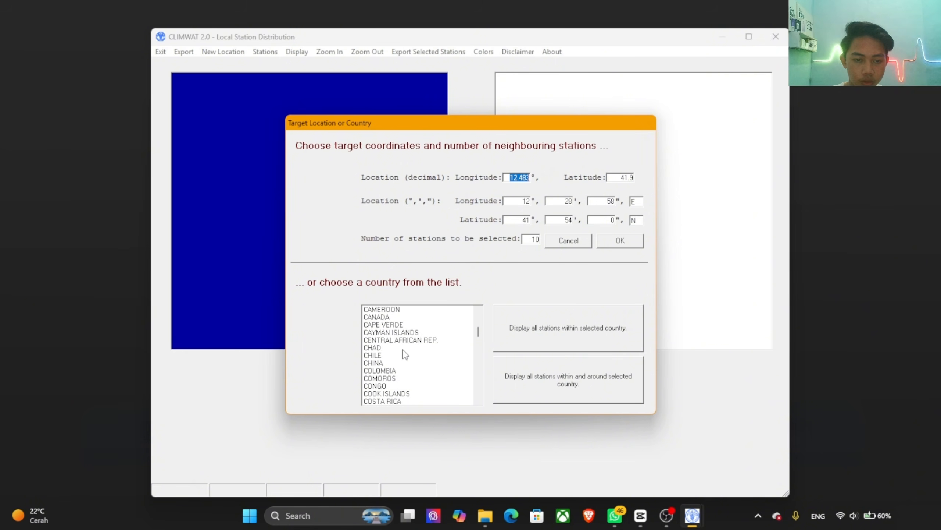
scroll(405, 354, "up", 3)
left_click_drag(480, 329, 482, 352)
scroll(409, 337, "up", 1)
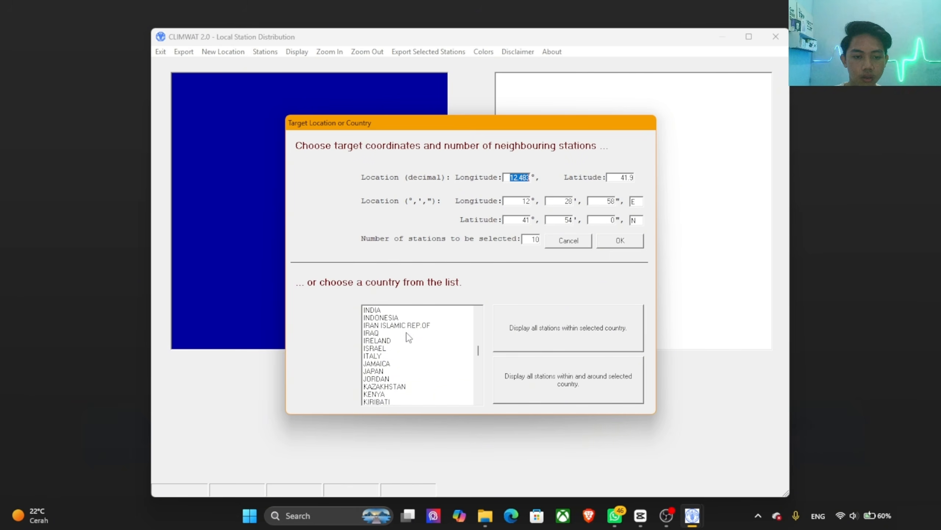
left_click(396, 326)
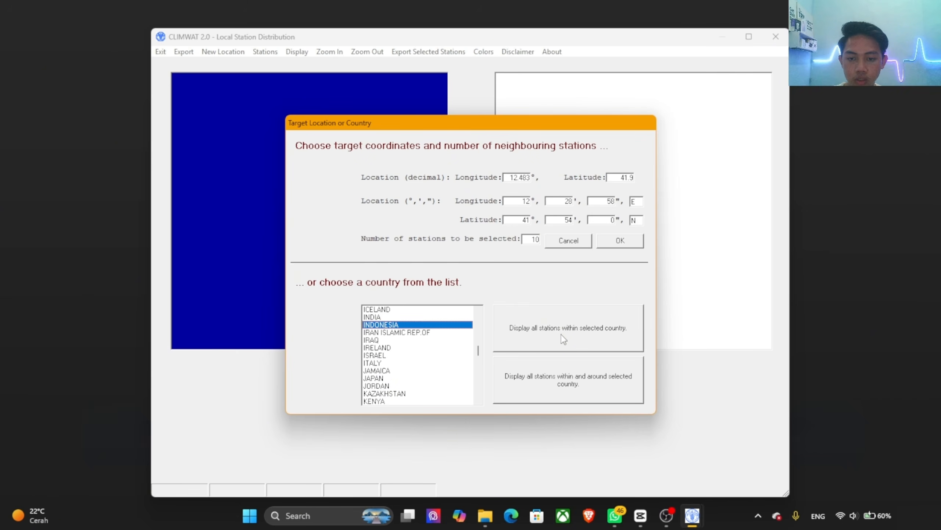
Step: Display all stations within Indonesia and choose MEDAN-POLONIA as the station to export
left_click(578, 335)
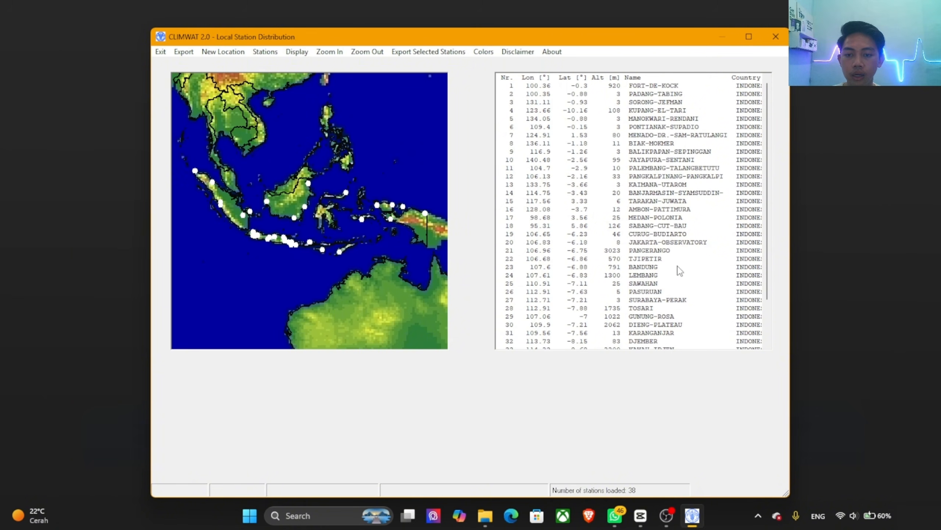
left_click(648, 220)
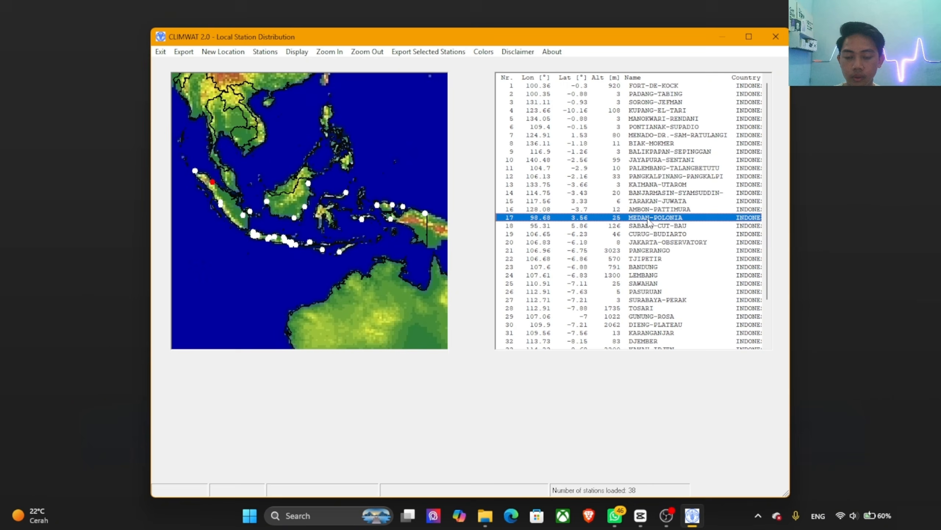
left_click(421, 54)
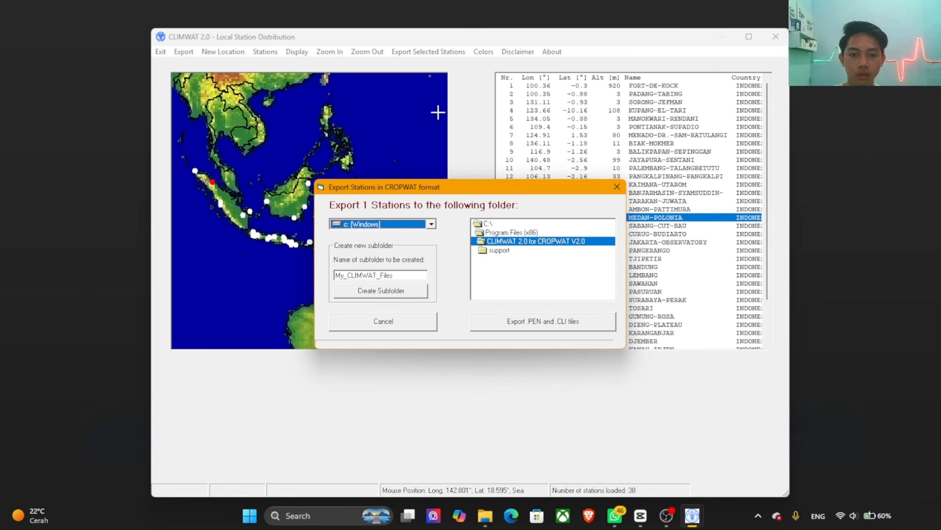
Step: Set the export folder to Arc-GIS on drive D under Kuliah, UNJANI, SEMESTER 4, Aplikasi Ketekniksipilan, Tugas Video APTEK
left_click(419, 226)
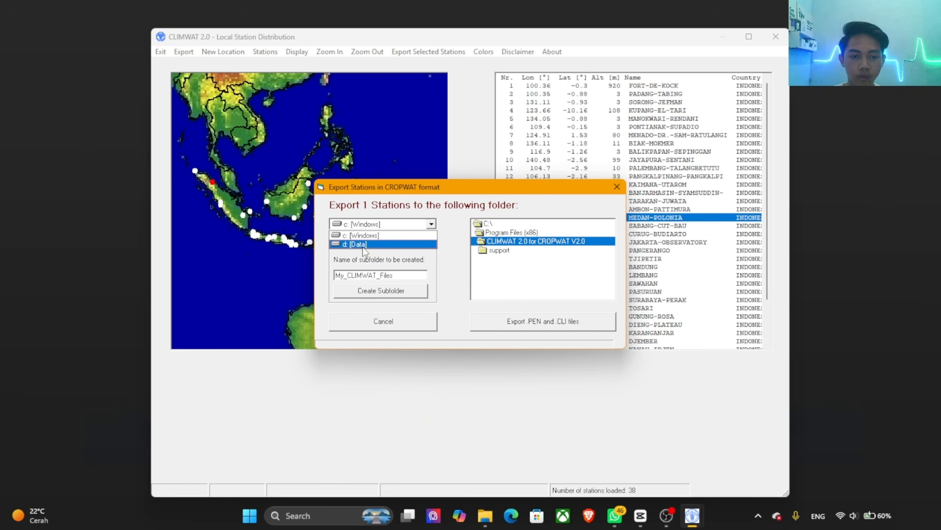
left_click(364, 246)
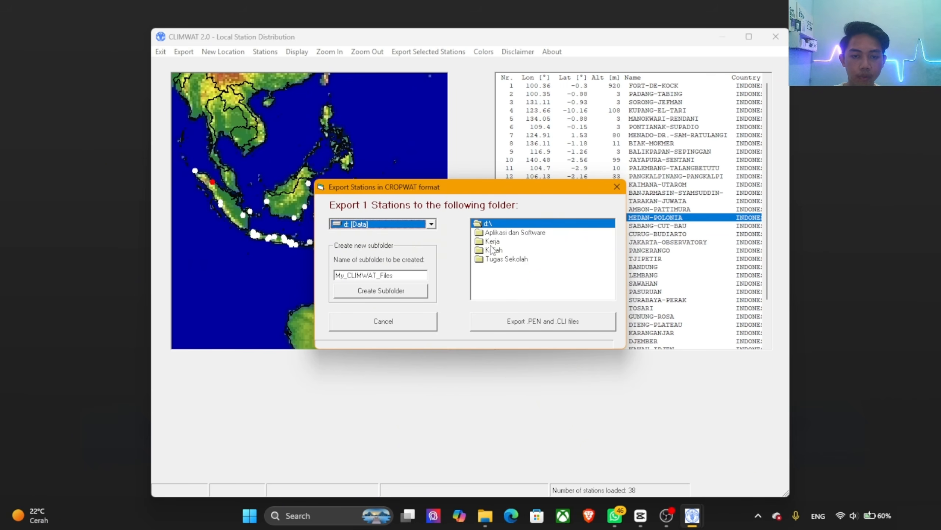
left_click(500, 251)
double_click(500, 251)
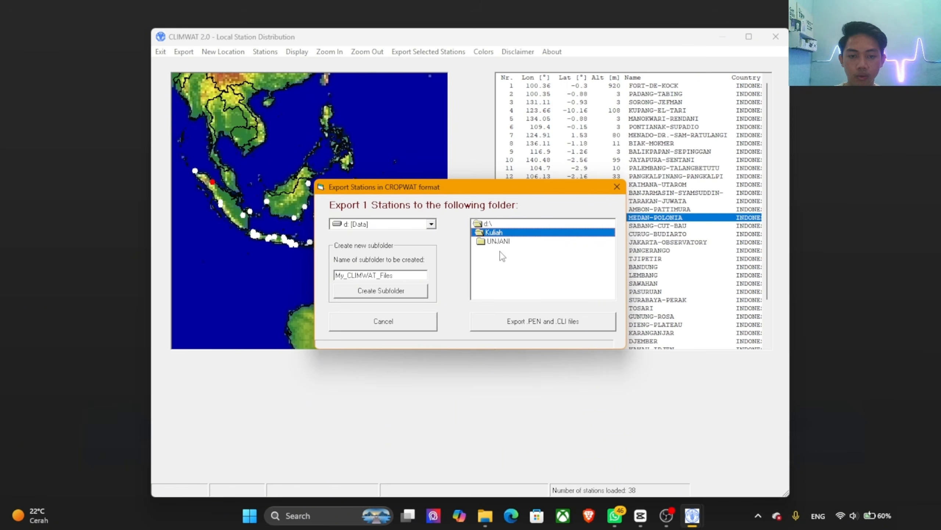
double_click(500, 243)
left_click(510, 277)
double_click(510, 278)
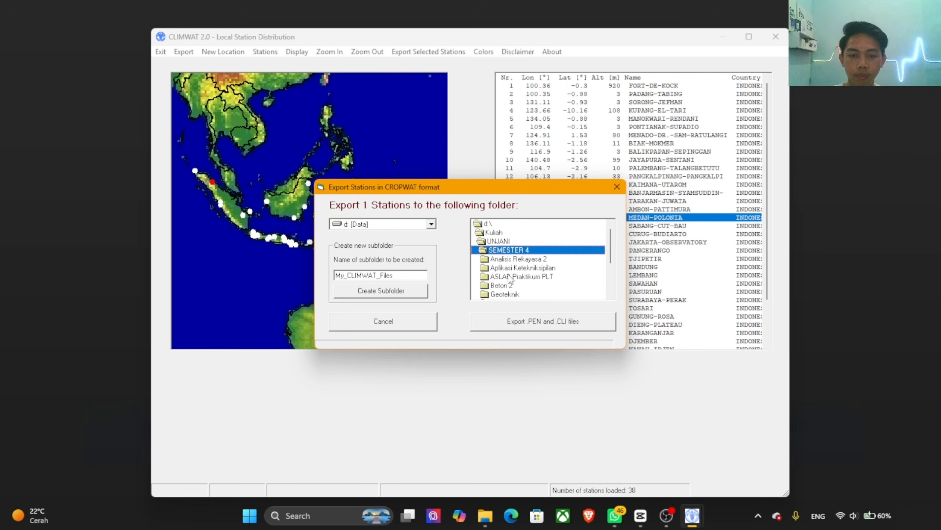
double_click(528, 269)
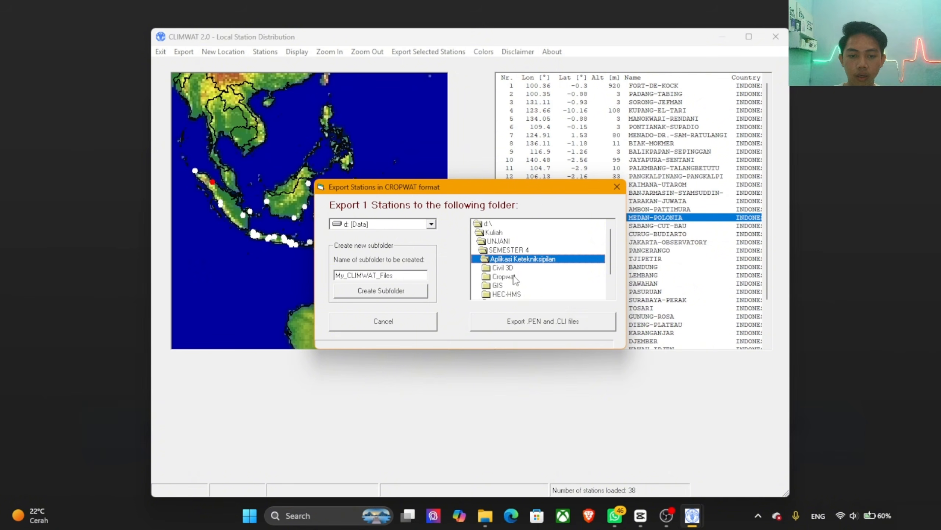
scroll(514, 281, "down", 1)
scroll(515, 281, "up", 2)
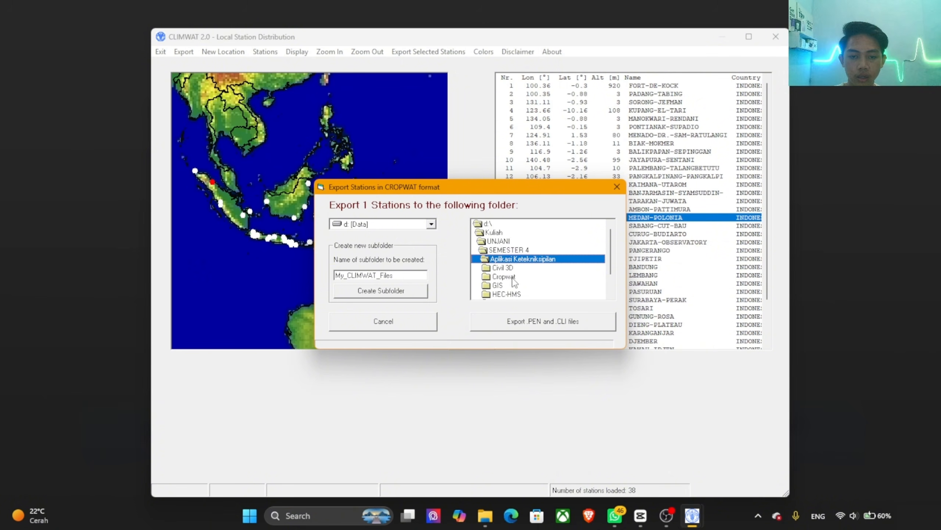
scroll(514, 281, "down", 2)
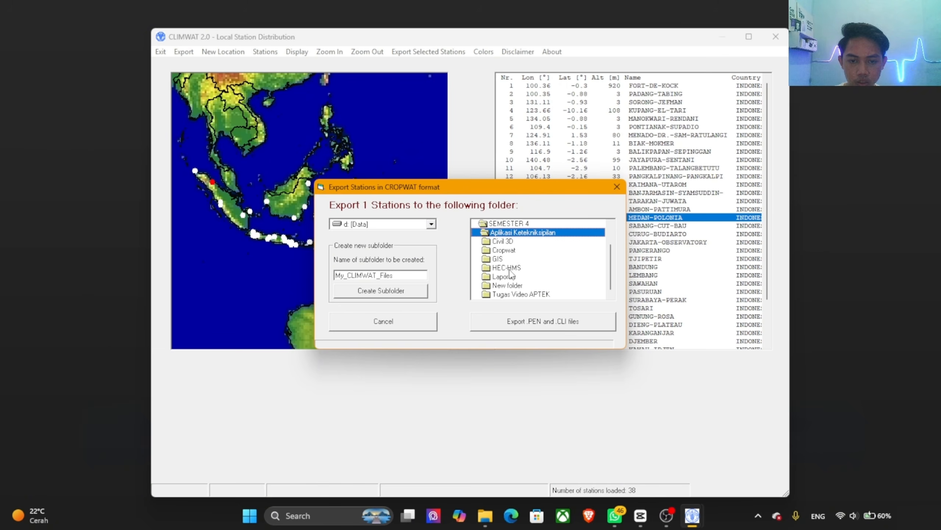
double_click(521, 294)
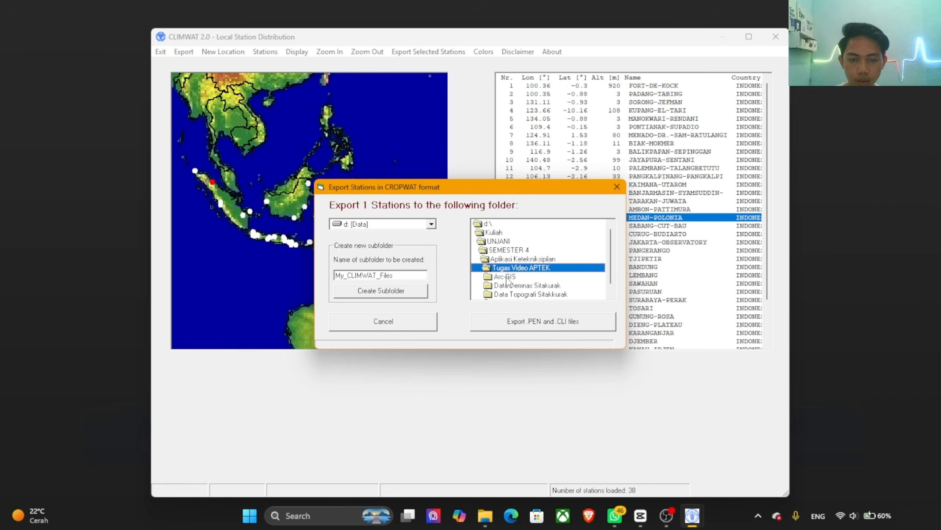
double_click(507, 278)
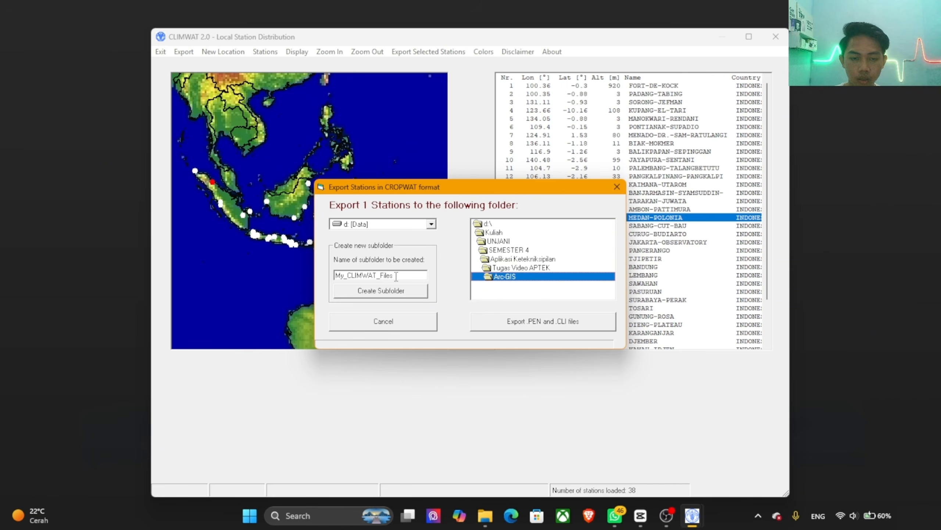
Step: Enter CLIMWAT_Sitakurak as the new subfolder name and export the station's .PEN and .CLI files
double_click(394, 277)
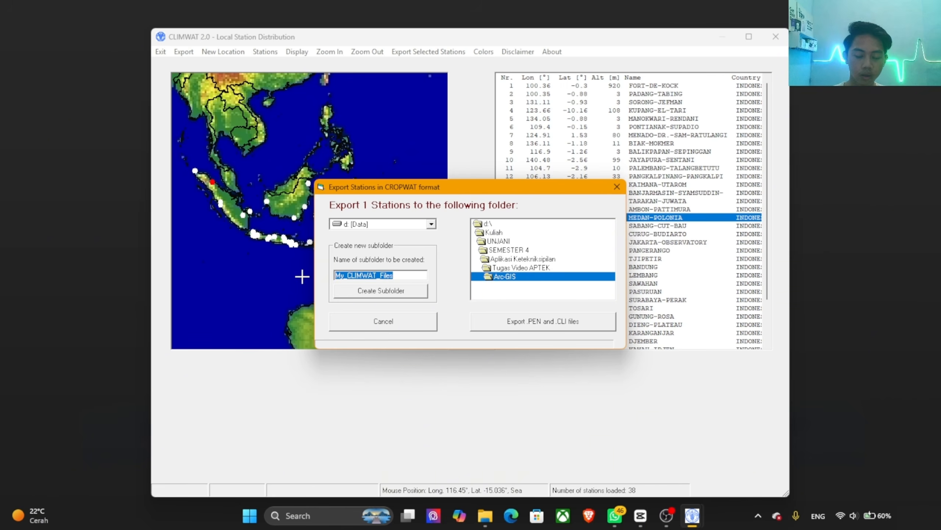
left_click_drag(347, 275, 311, 277)
key("Delete")
left_click_drag(397, 275, 366, 275)
key("Delete")
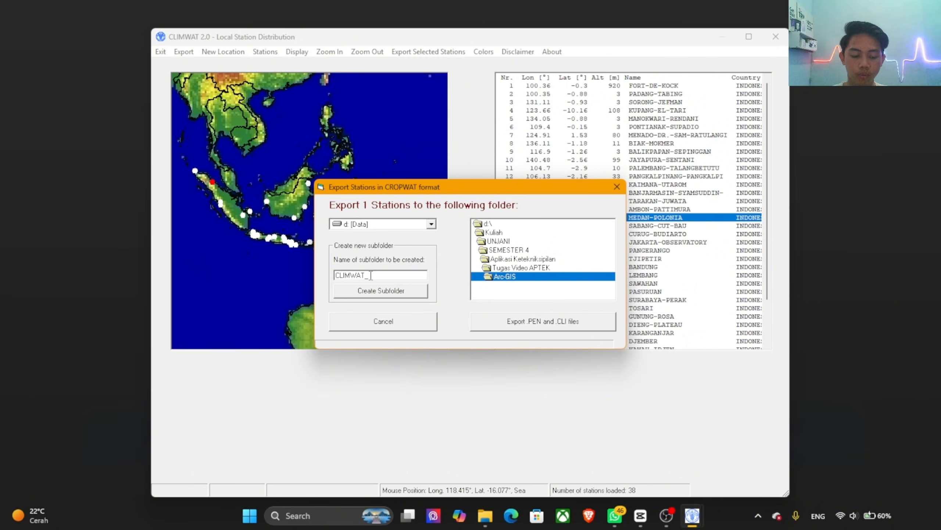
type("Si")
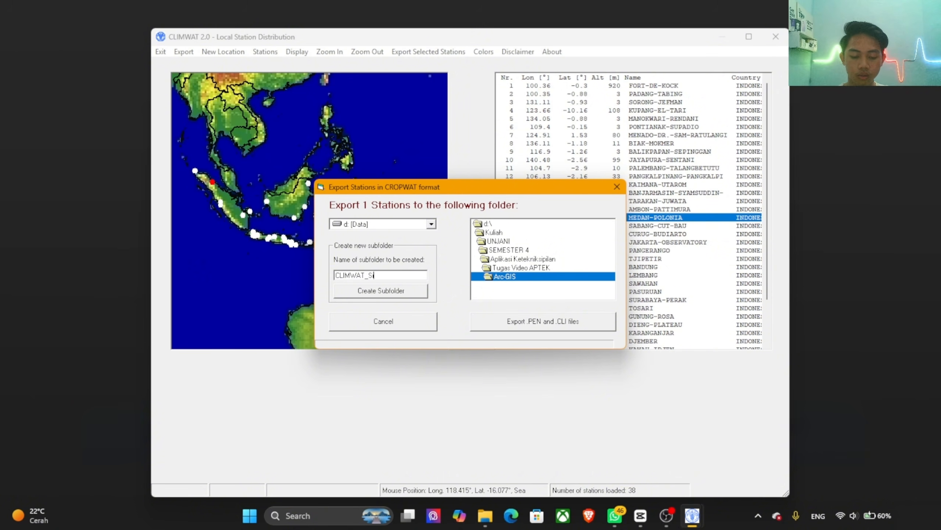
type("takurak")
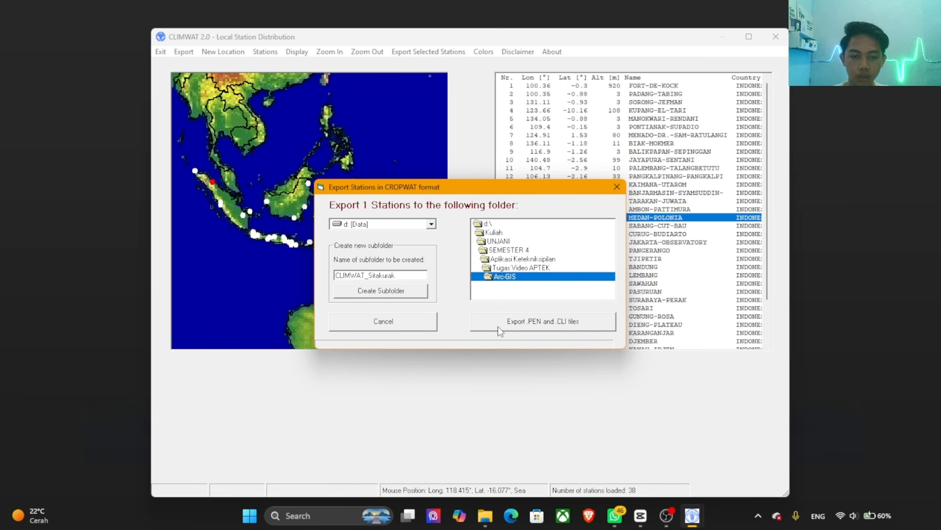
left_click(524, 325)
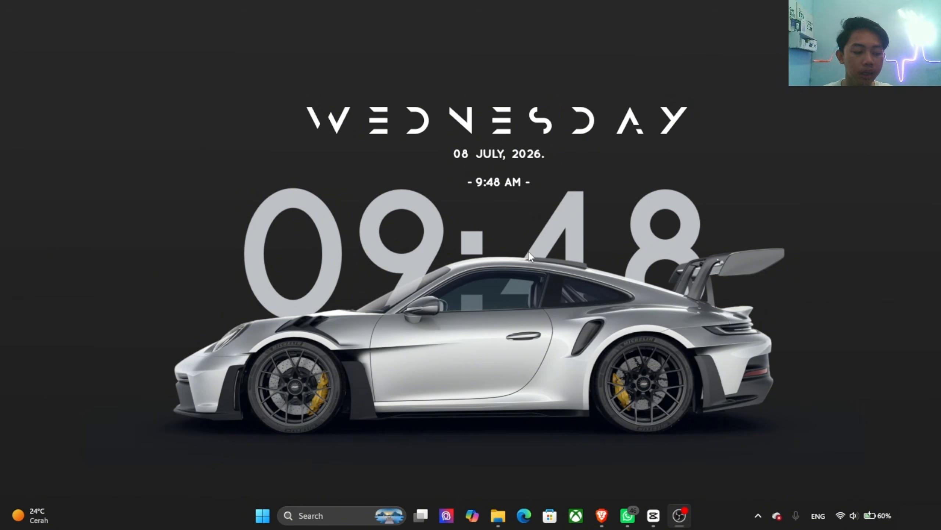
Step: Find and launch CROPWAT 8.0, and dismiss its welcome window
key("super")
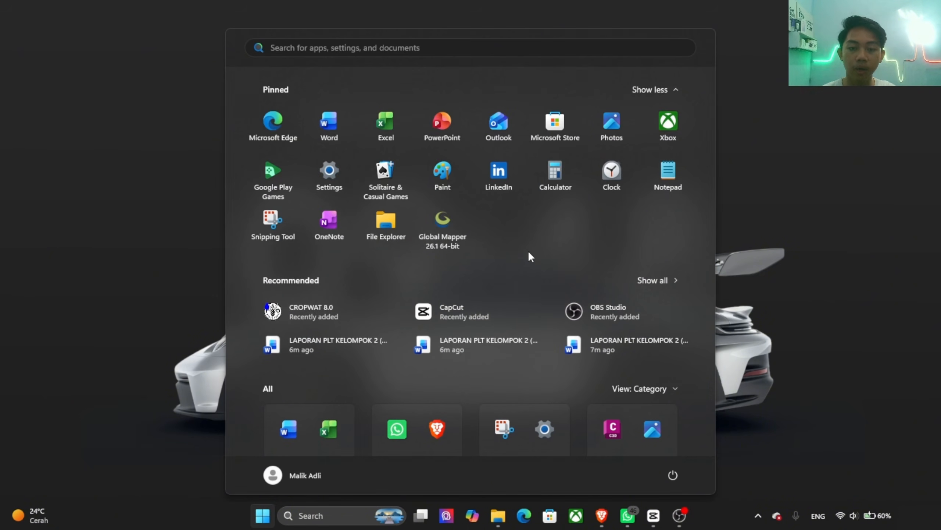
type("ctrl")
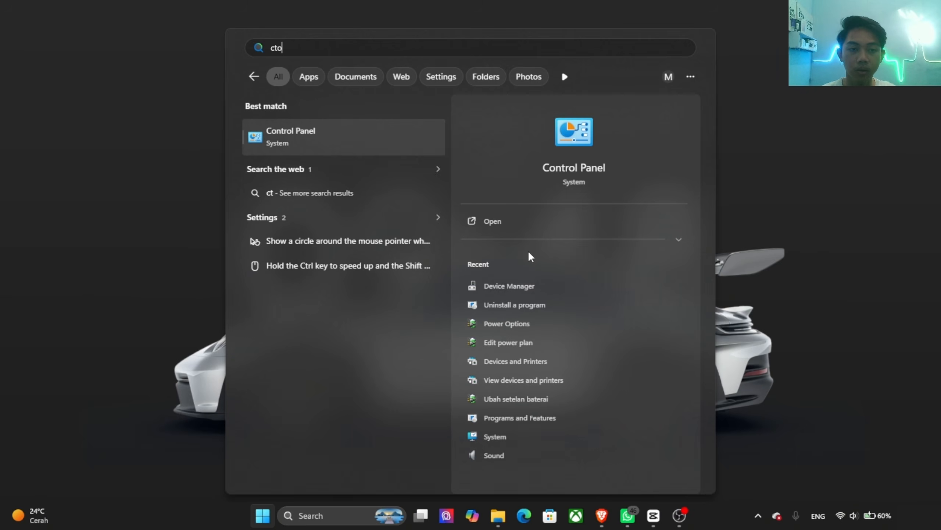
key("BackSpace")
key("BackSpace")
key("BackSpace")
type("rop")
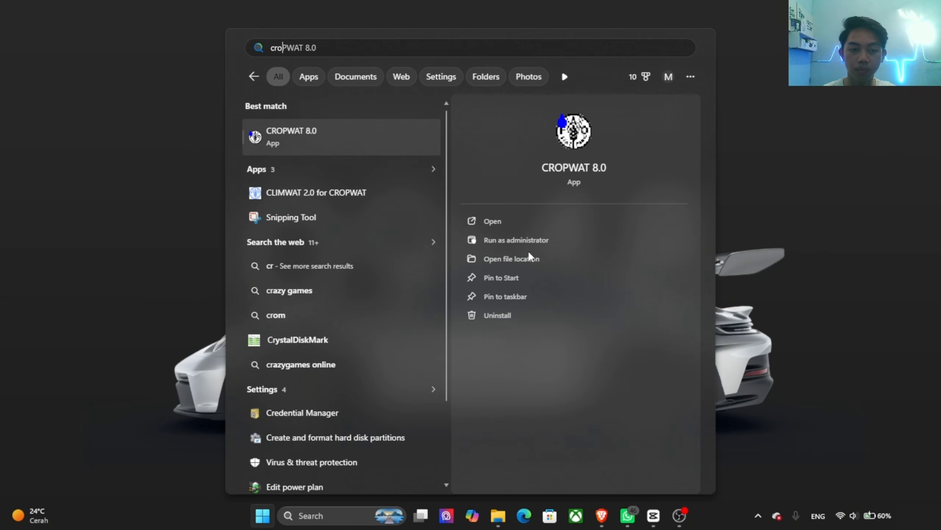
key("Return")
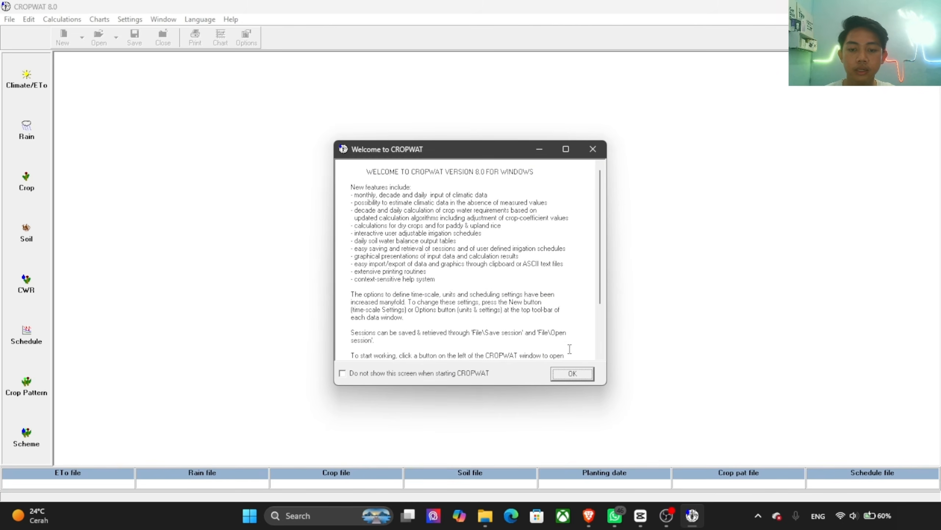
left_click(577, 382)
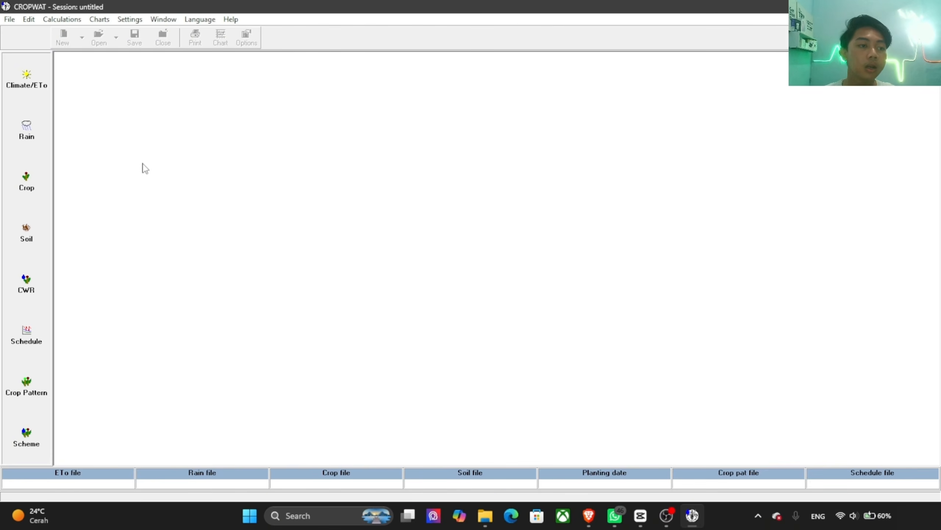
Step: Show the monthly Climate/ETo data window and start opening an ETo file from Data (D:)
left_click(35, 95)
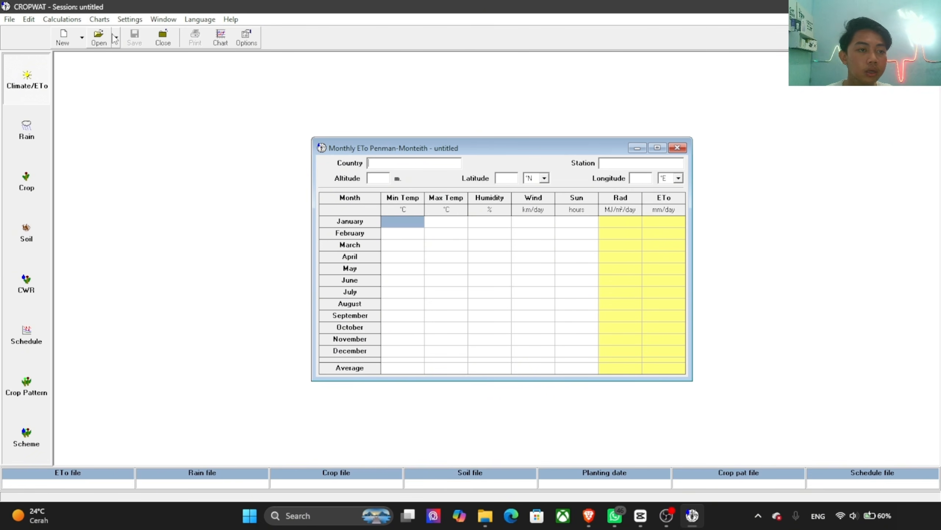
left_click(99, 37)
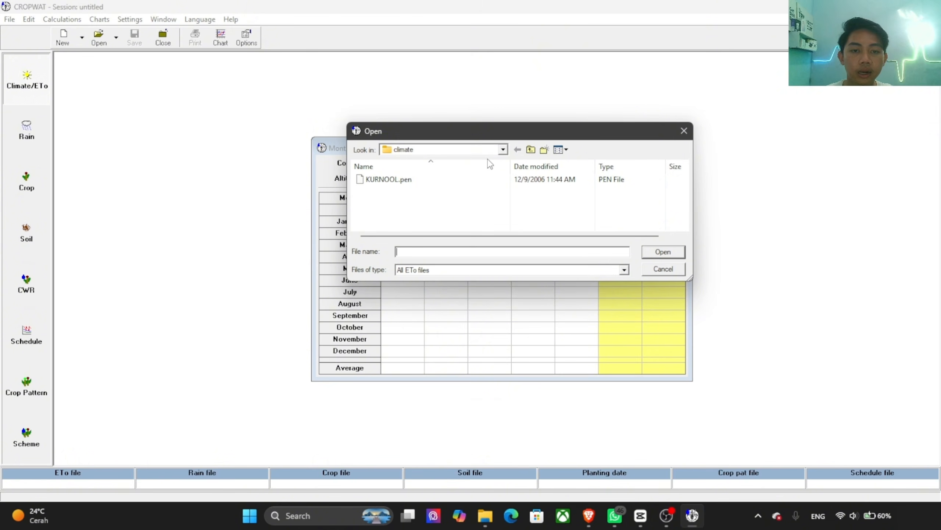
left_click(491, 153)
left_click(501, 150)
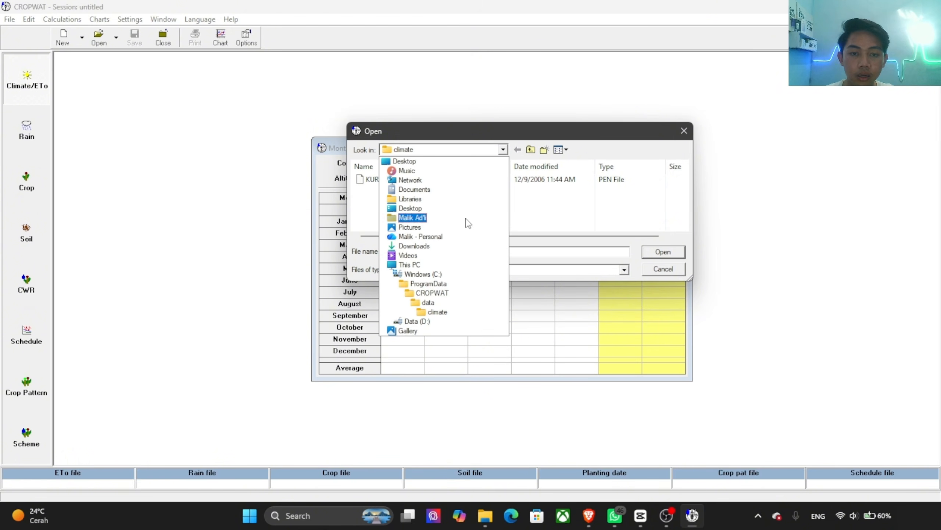
left_click(447, 276)
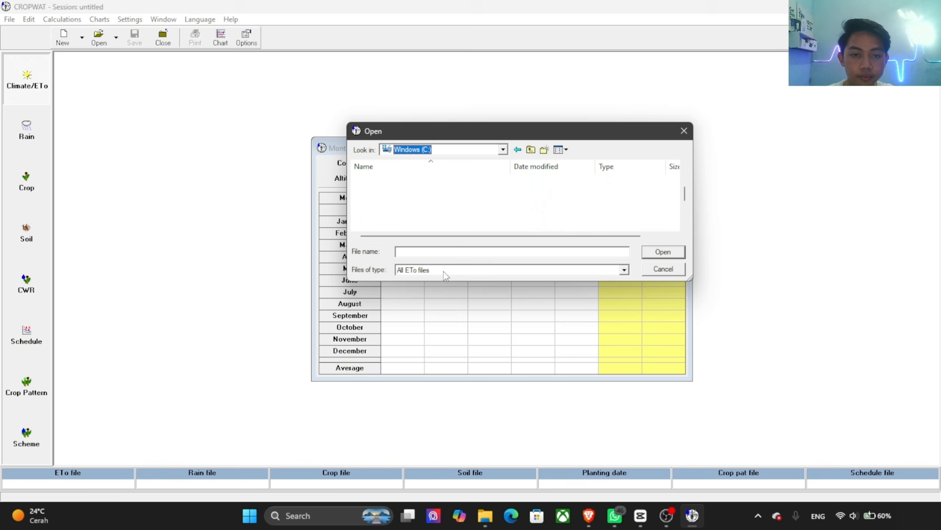
left_click(502, 150)
left_click(417, 321)
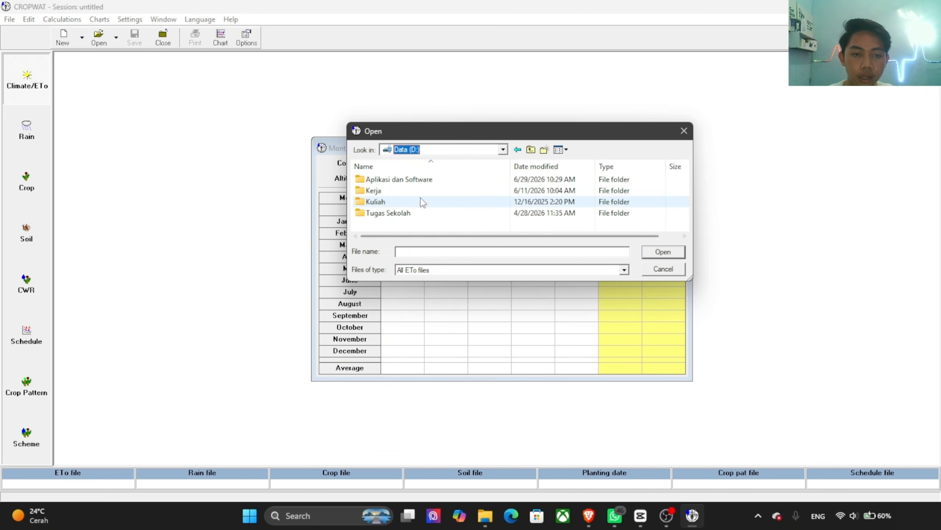
Step: Load MEDAN-POLONIA.pen as the ETo file from the CLIMWAT_DAS Sitakurak folder inside Tugas Video APTEK's Climwat folder
left_click(382, 205)
double_click(382, 206)
double_click(383, 180)
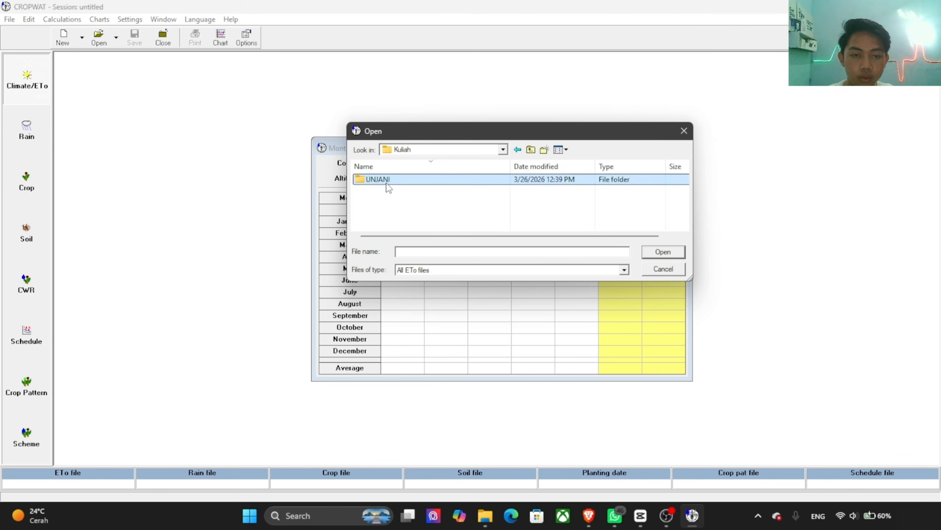
double_click(391, 216)
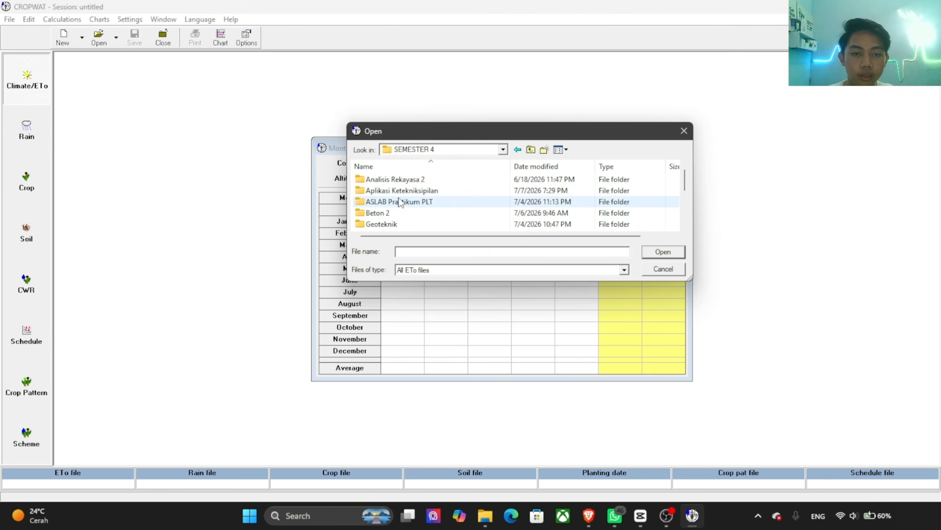
double_click(402, 191)
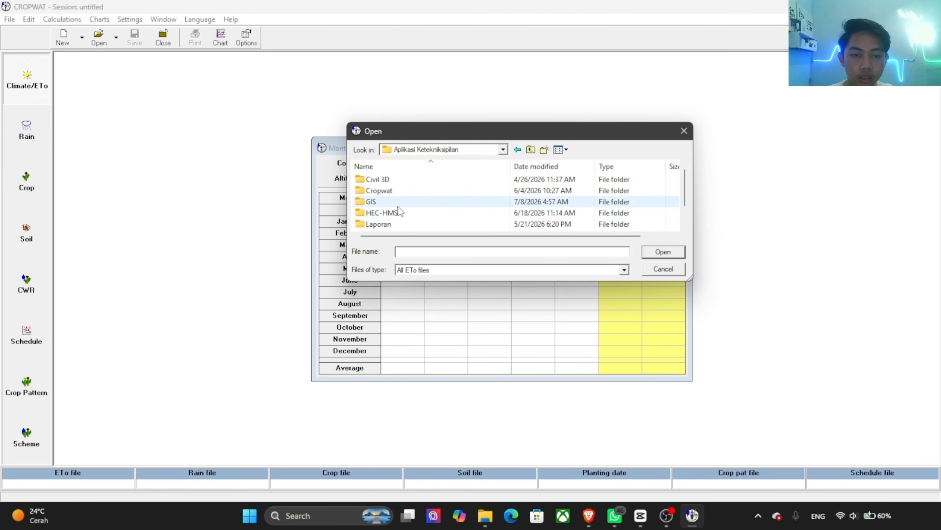
scroll(374, 230, "down", 2)
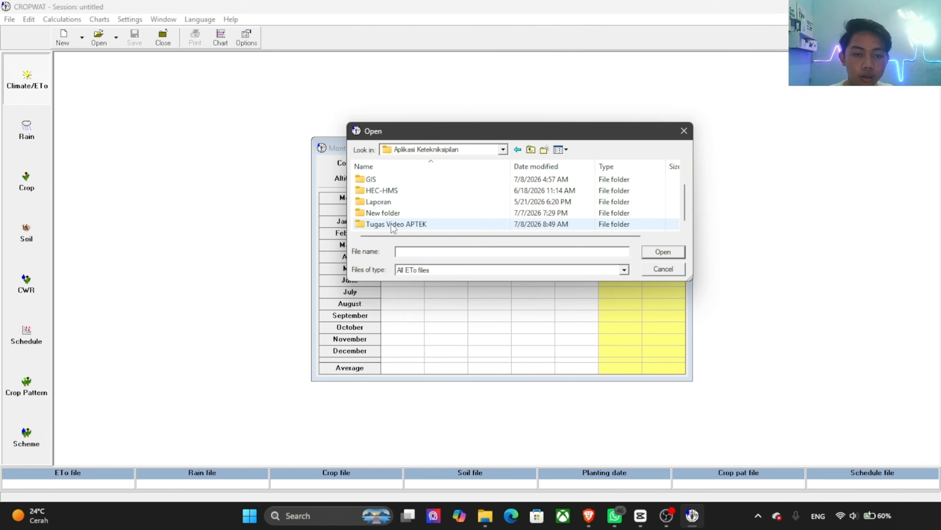
double_click(389, 224)
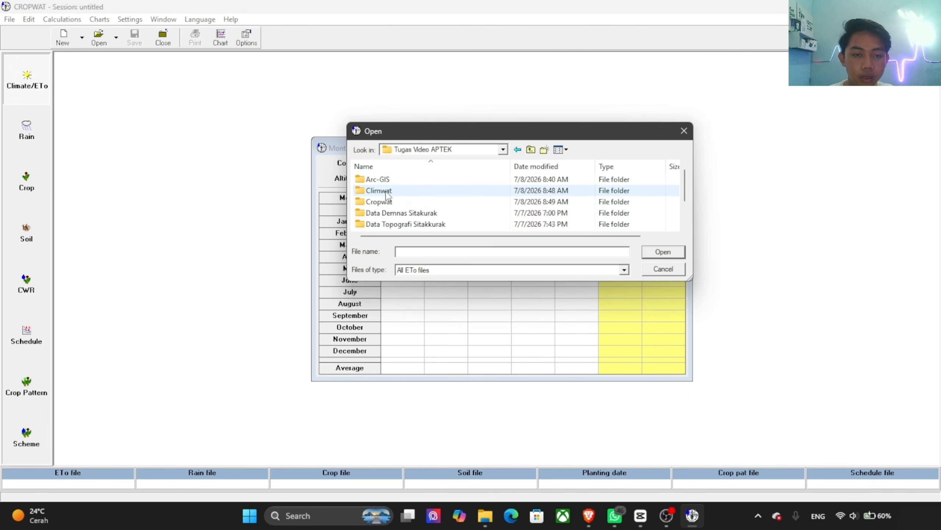
double_click(386, 191)
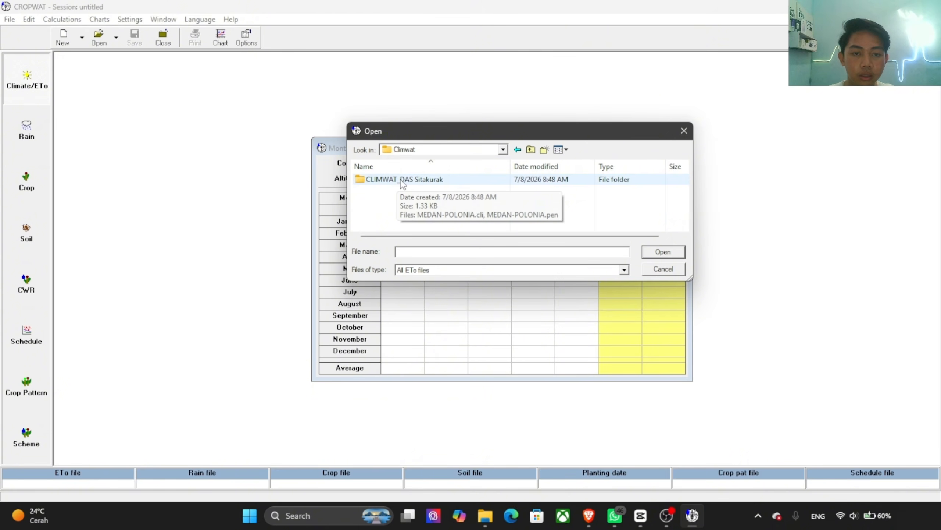
double_click(405, 181)
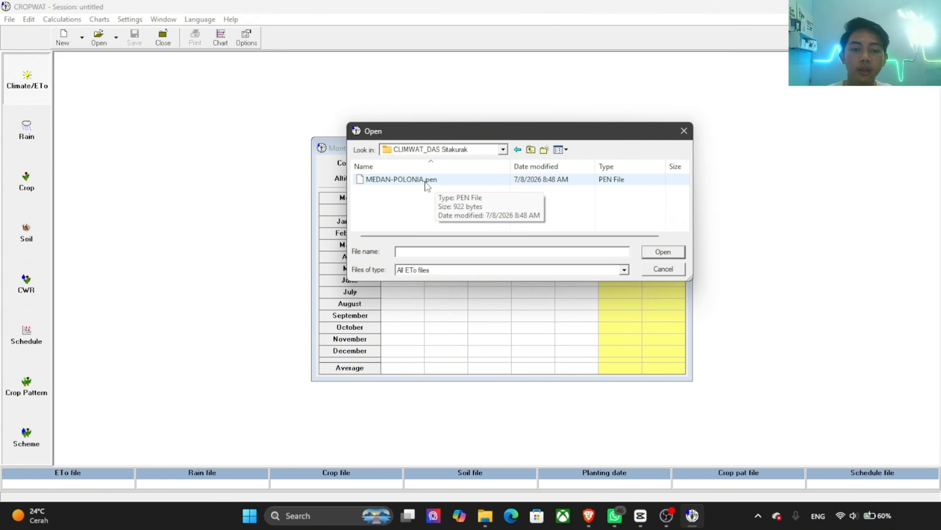
left_click(428, 181)
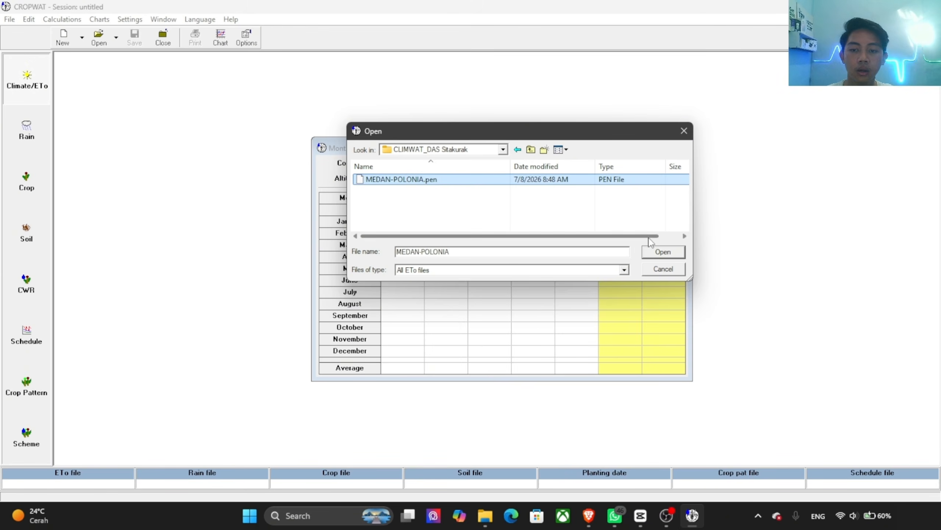
left_click(673, 257)
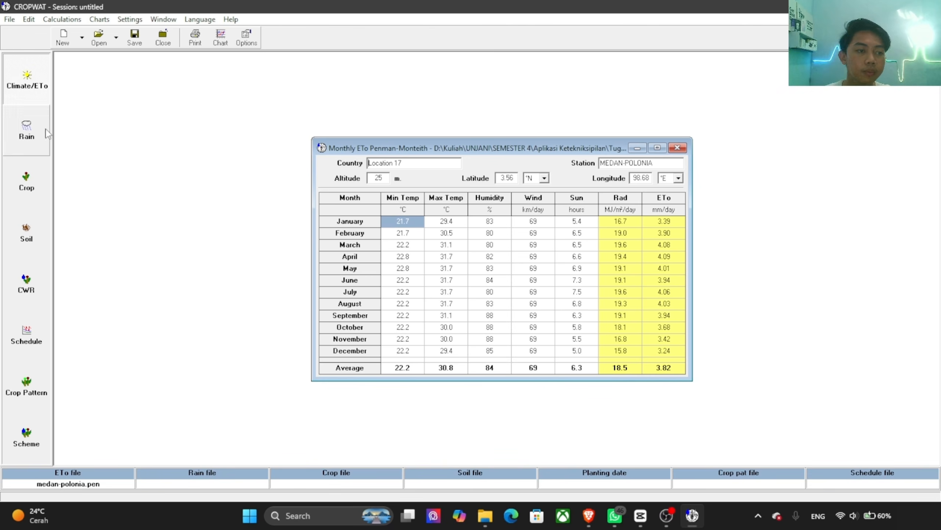
Step: Show the monthly rain data window and arrange it beside the monthly ETo window without overlap
left_click_drag(376, 150, 578, 144)
left_click(27, 130)
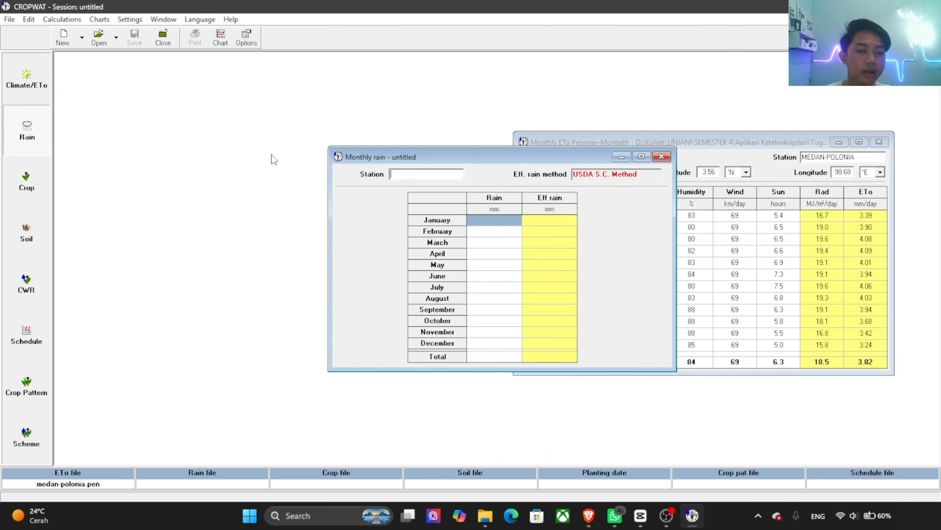
left_click_drag(417, 153, 223, 152)
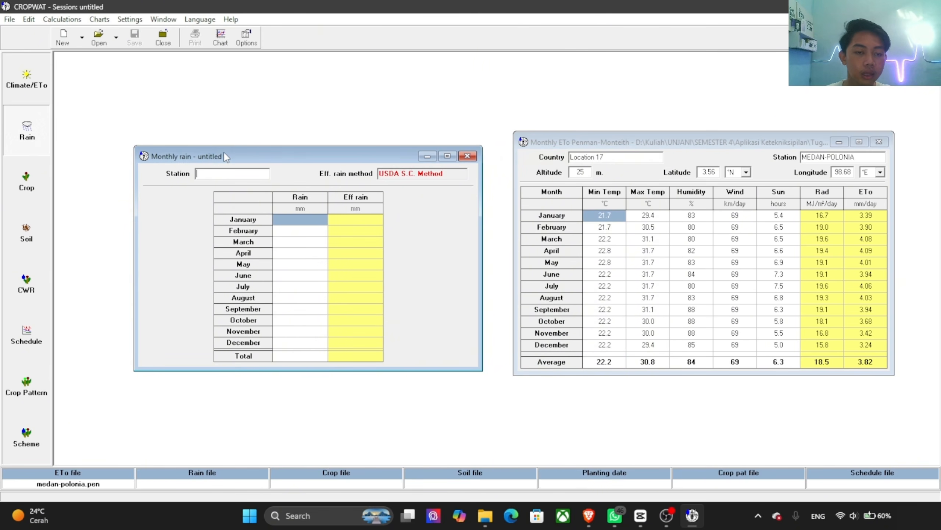
Step: Start opening a rain file and set the browsing location to Data (D:)
left_click(99, 37)
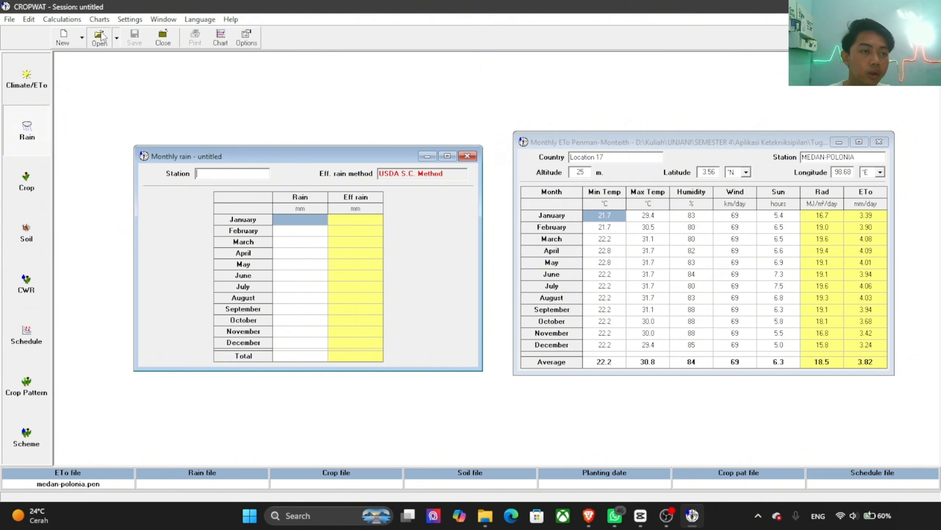
left_click(504, 149)
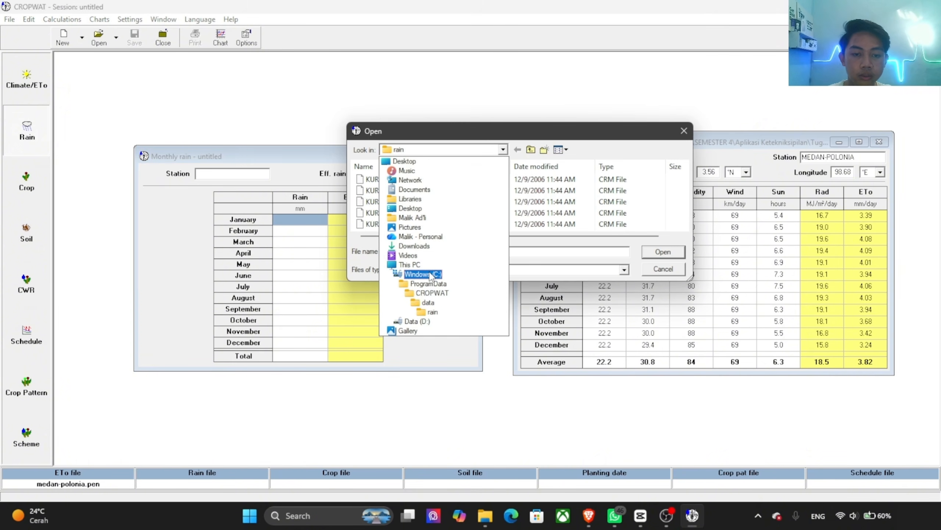
left_click(423, 275)
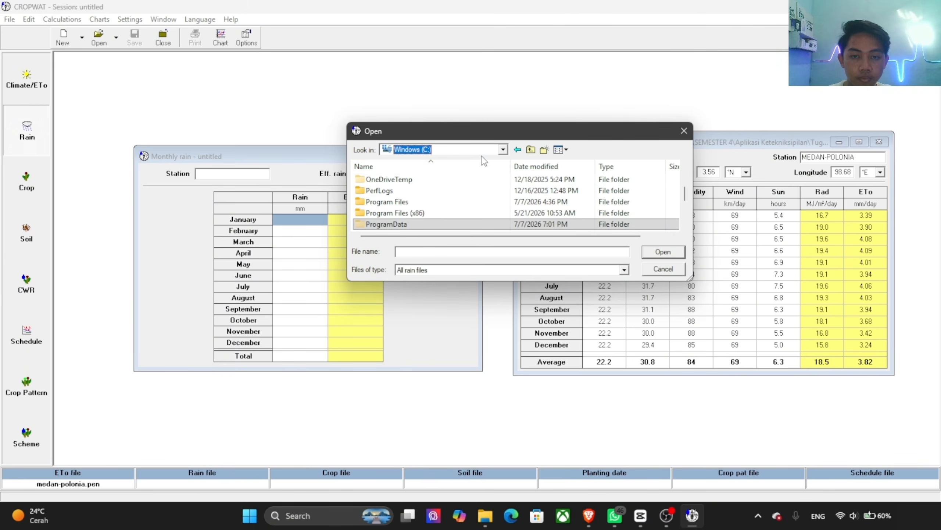
left_click(503, 149)
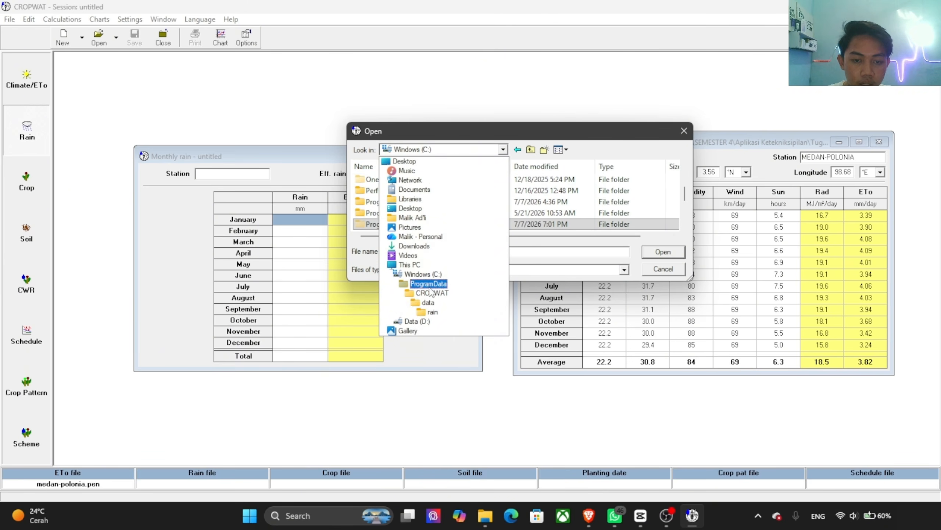
left_click(427, 321)
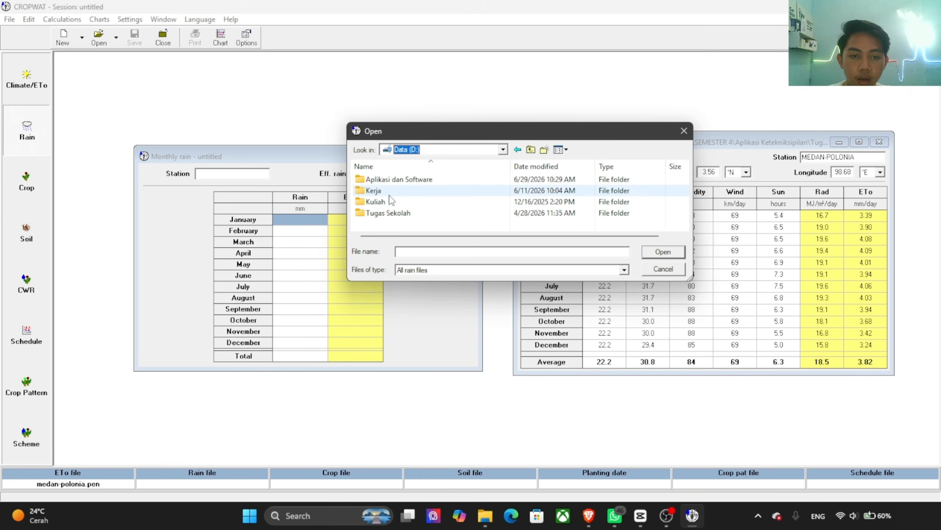
Step: Load MEDAN-POLONIA.cli as the rain file from Tugas Video APTEK's Climwat folder, in CLIMWAT_DAS Sitakurak under Kuliah, UNJANI, SEMESTER 4, Aplikasi Ketekniksipilan
double_click(378, 203)
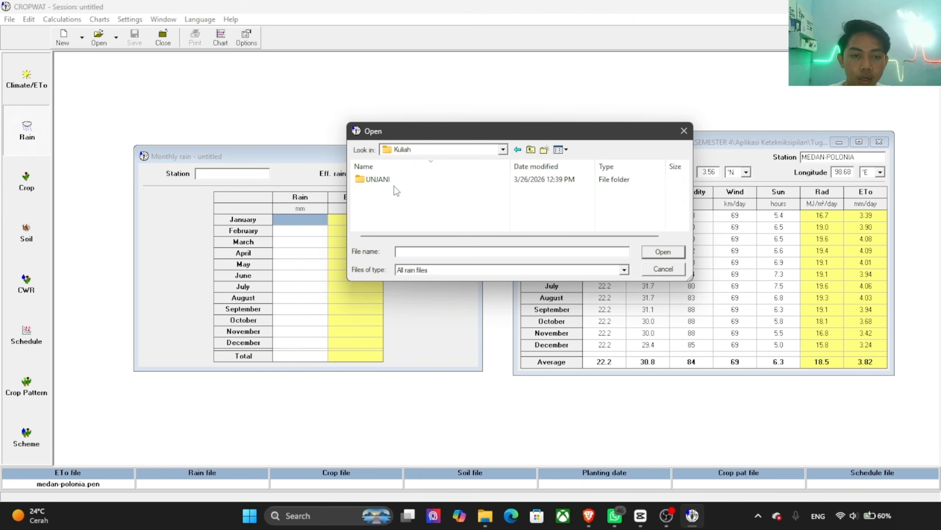
double_click(380, 180)
double_click(399, 216)
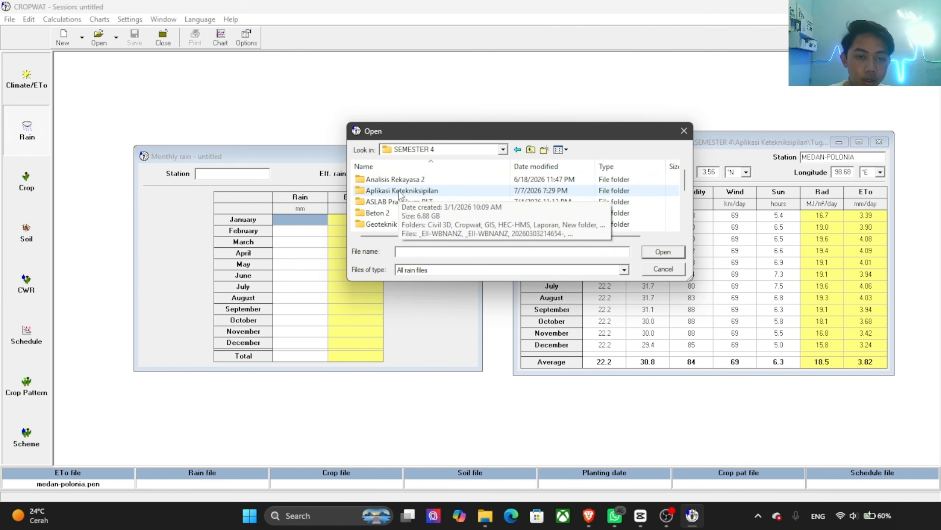
double_click(398, 191)
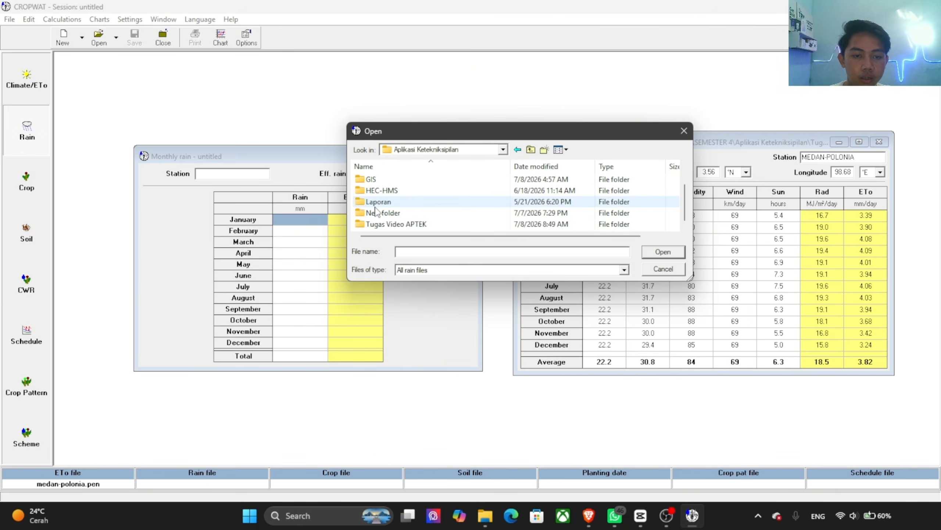
double_click(389, 224)
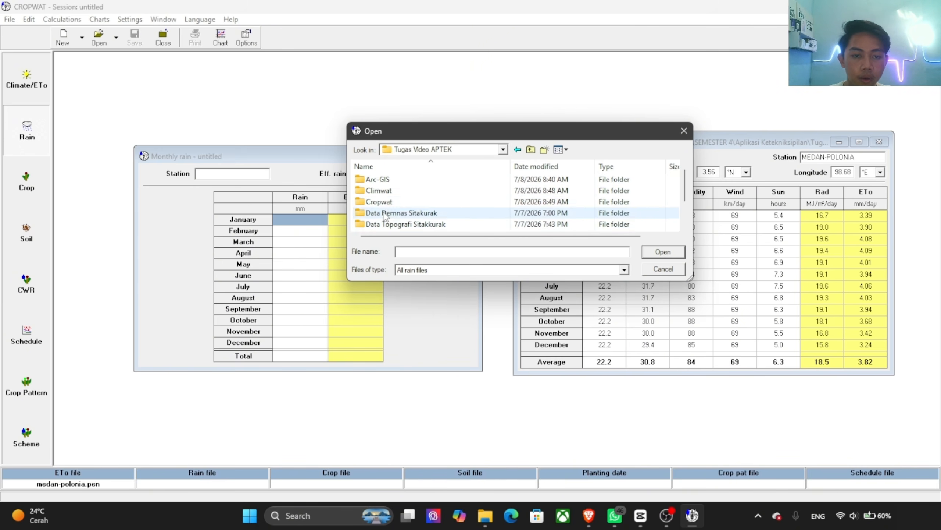
double_click(383, 191)
double_click(412, 181)
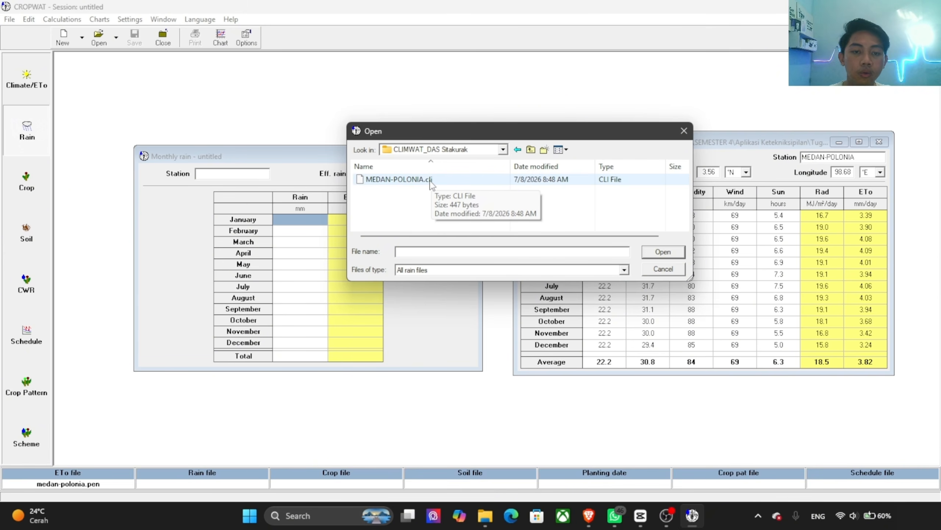
left_click(431, 180)
left_click(663, 252)
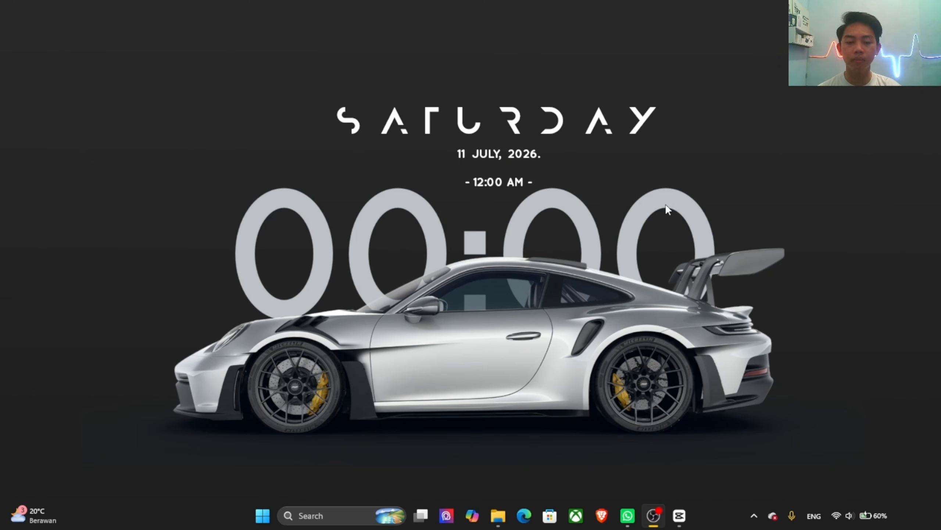
Step: Find and launch HEC-HMS 4.13
key("super")
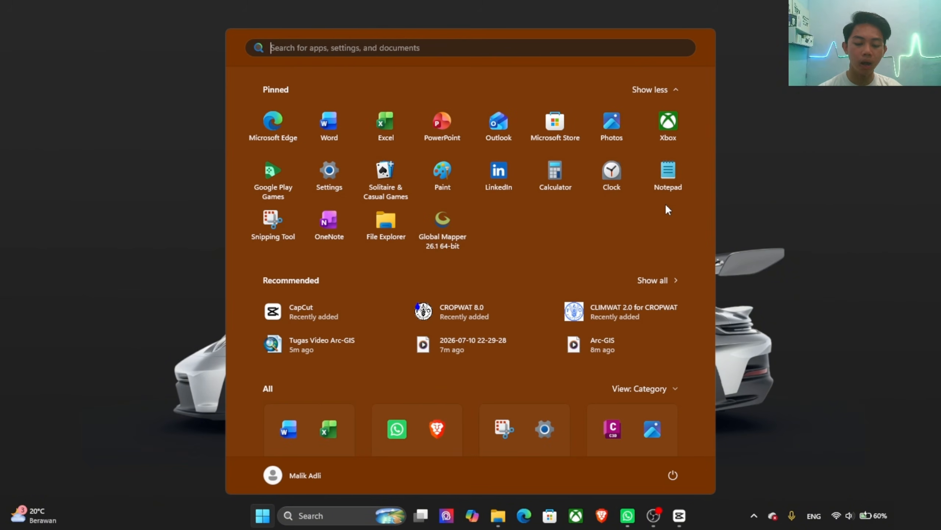
type("a")
key("BackSpace")
type("he")
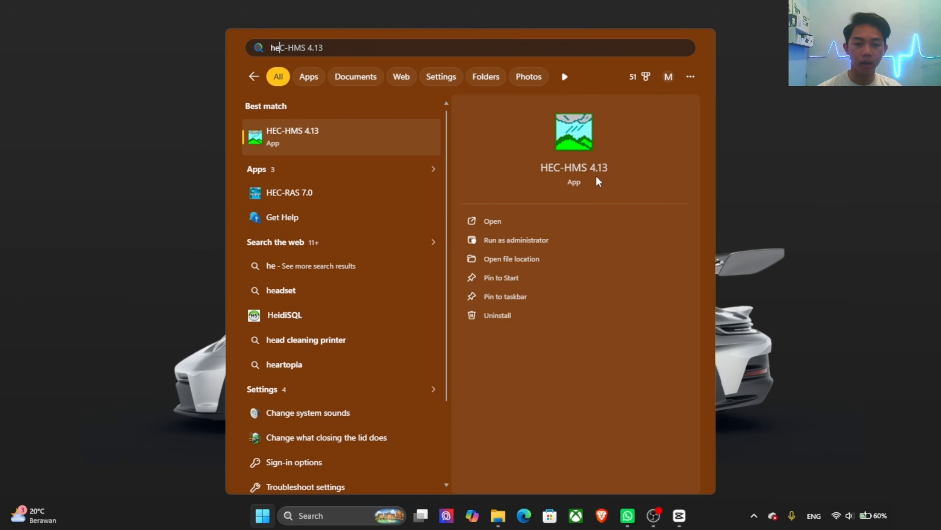
left_click(502, 221)
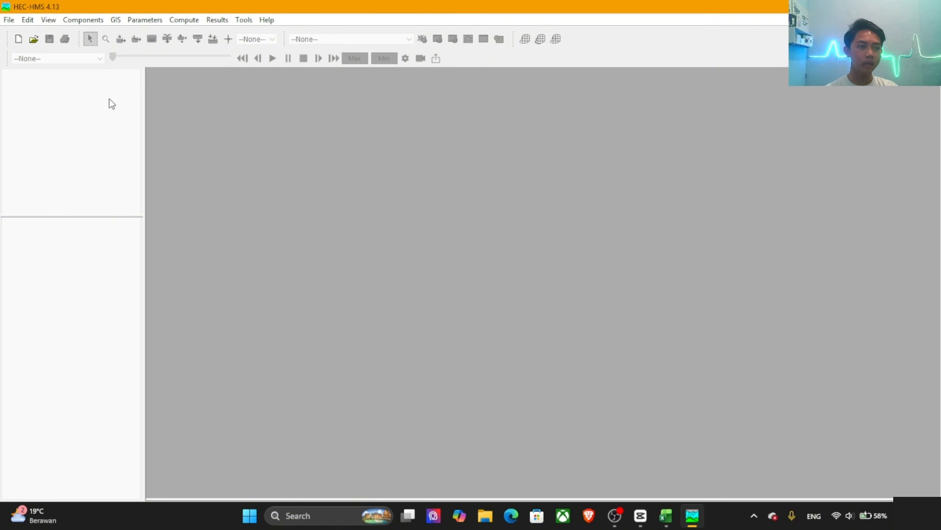
Step: Start a new HEC-HMS project and name it Sitakurak
left_click(14, 20)
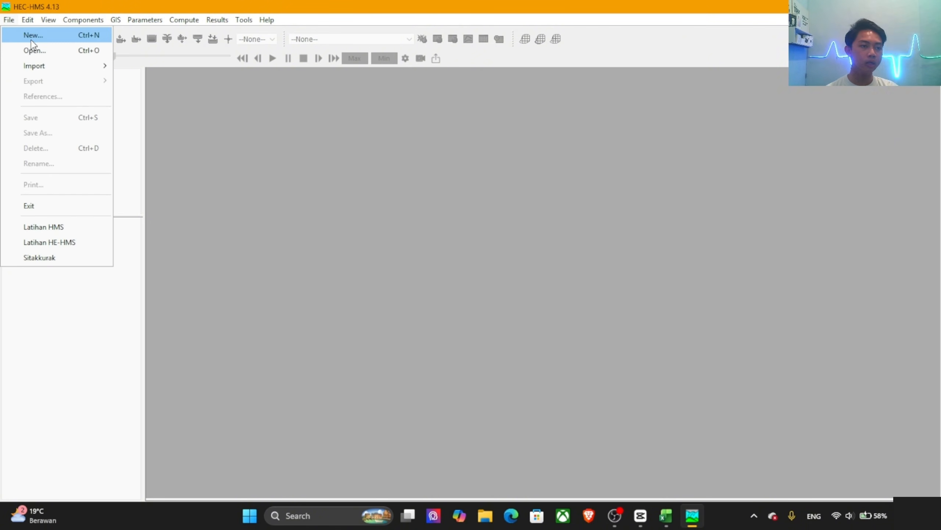
left_click(32, 39)
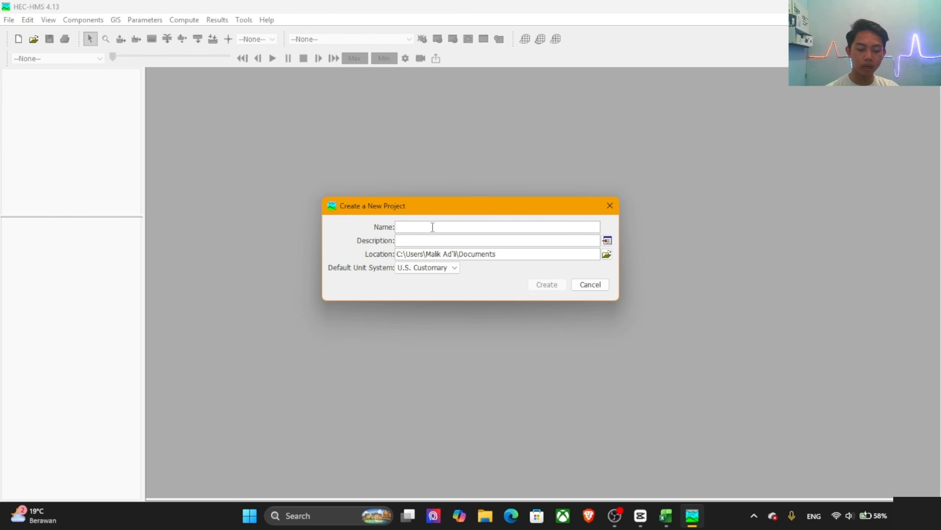
type("Sitaku")
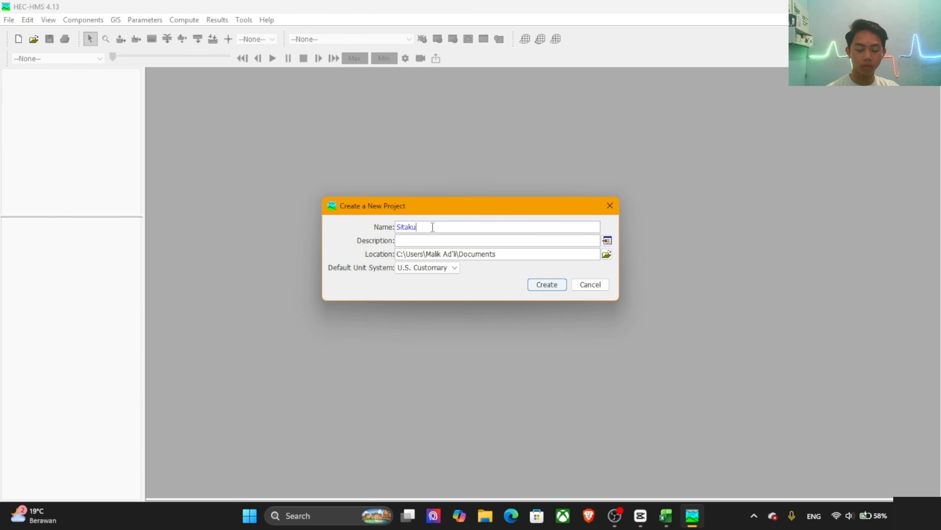
type("rak")
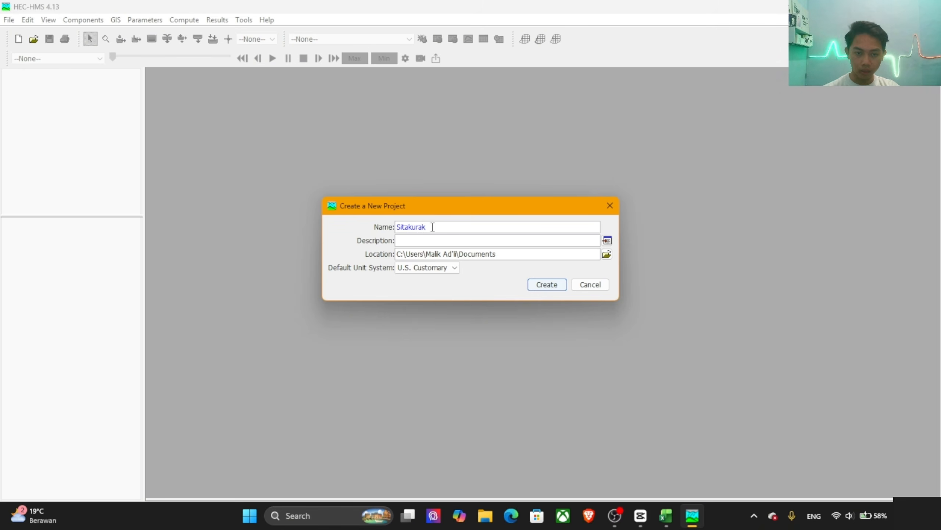
Step: Set the project location to the HEC-HMS folder in D:\Kuliah\UNJANI\SEMESTER 4\Aplikasi Ketekniksipilan\Tugas Video APTEK
left_click(607, 254)
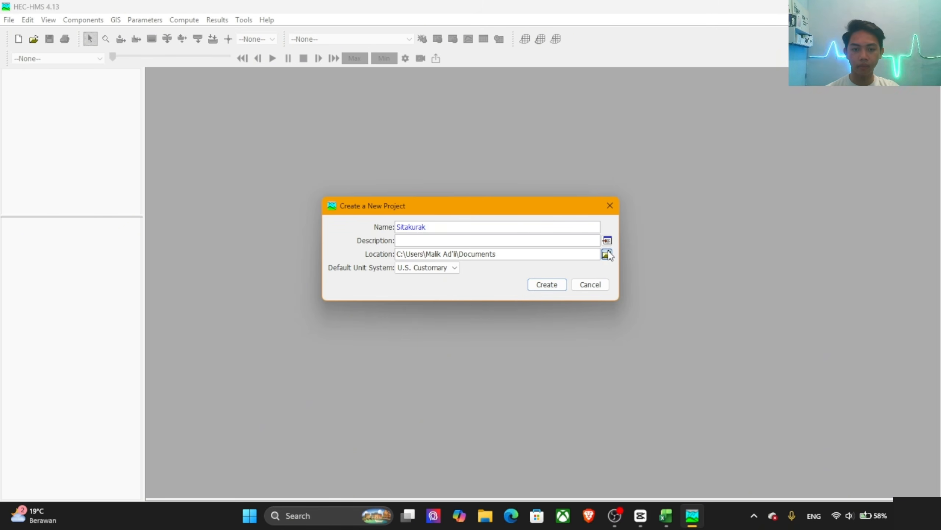
left_click(307, 308)
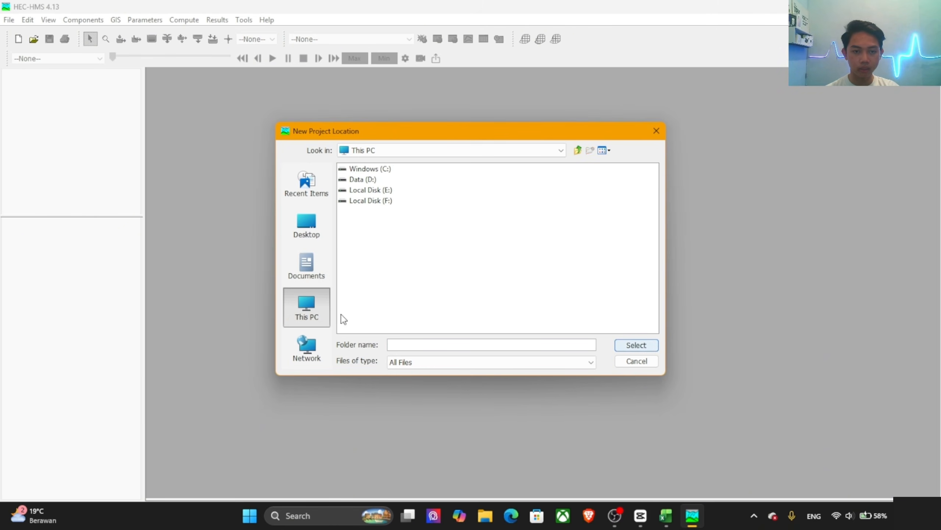
double_click(362, 180)
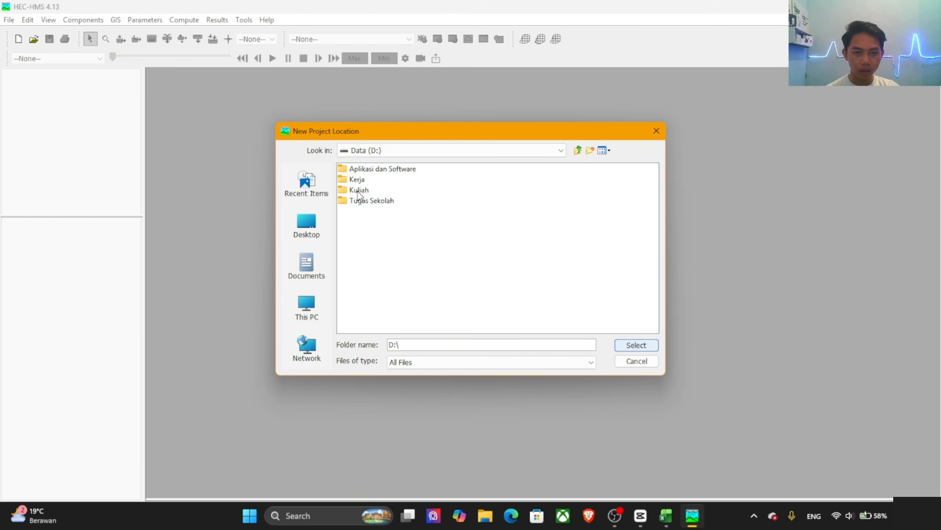
left_click(358, 192)
double_click(358, 191)
double_click(369, 170)
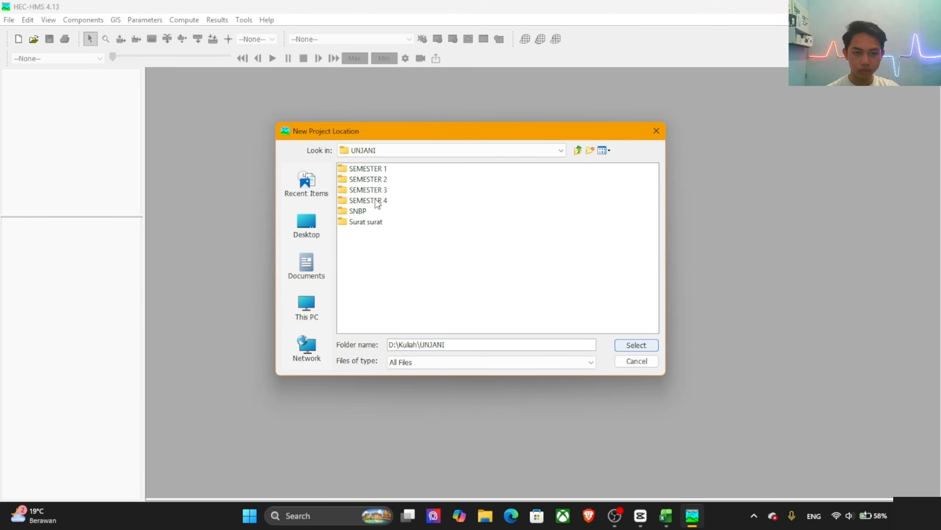
double_click(375, 200)
double_click(379, 180)
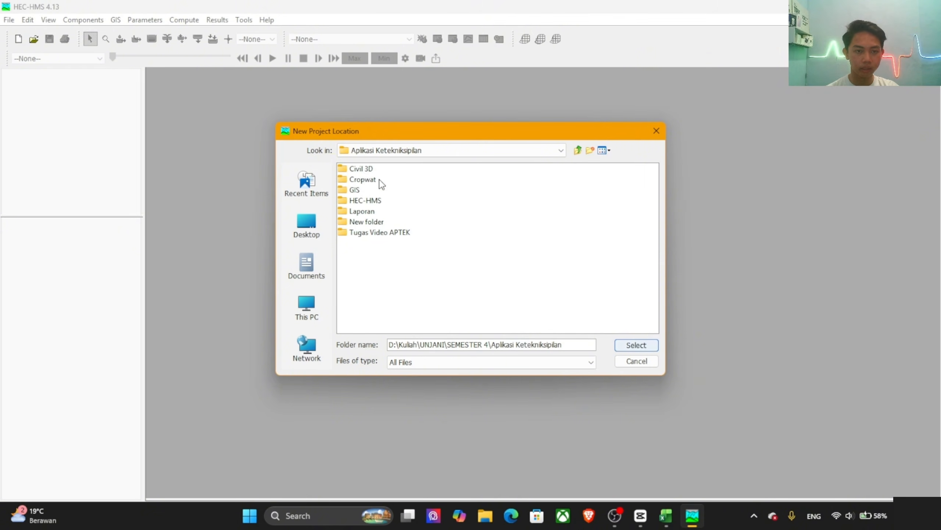
double_click(371, 232)
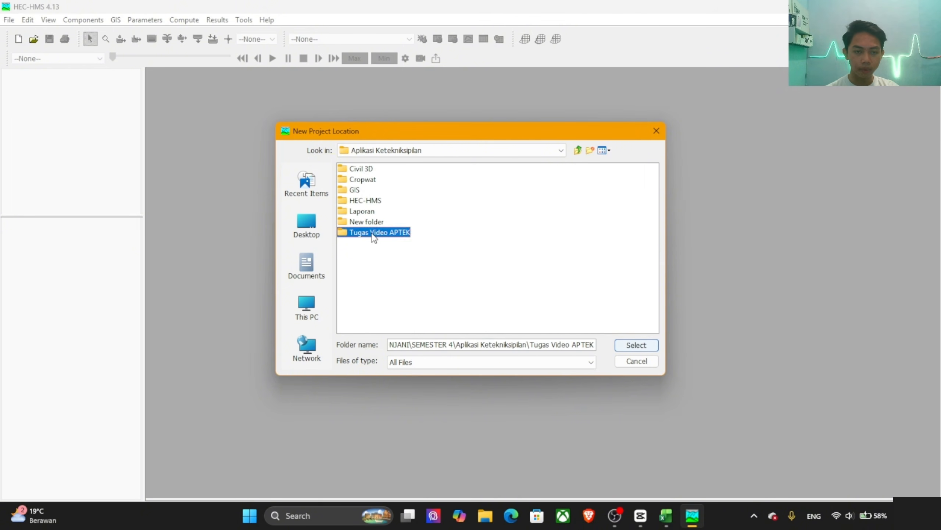
left_click(365, 221)
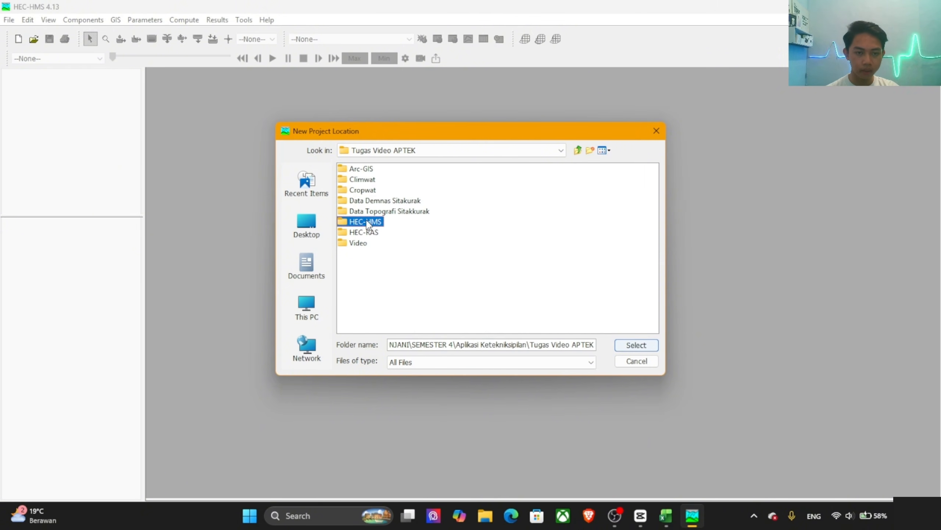
left_click(636, 345)
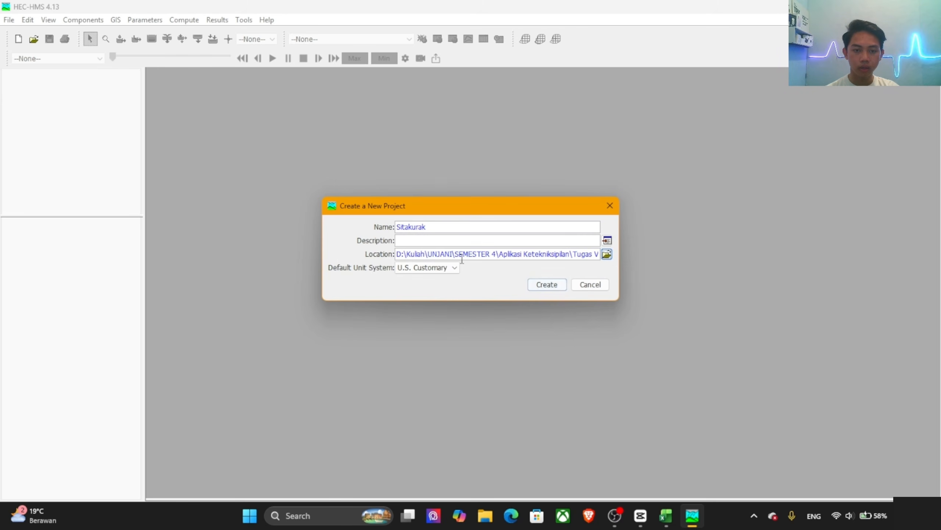
Step: Set the default unit system to Metric and create the Sitakurak project
left_click(422, 267)
left_click(408, 278)
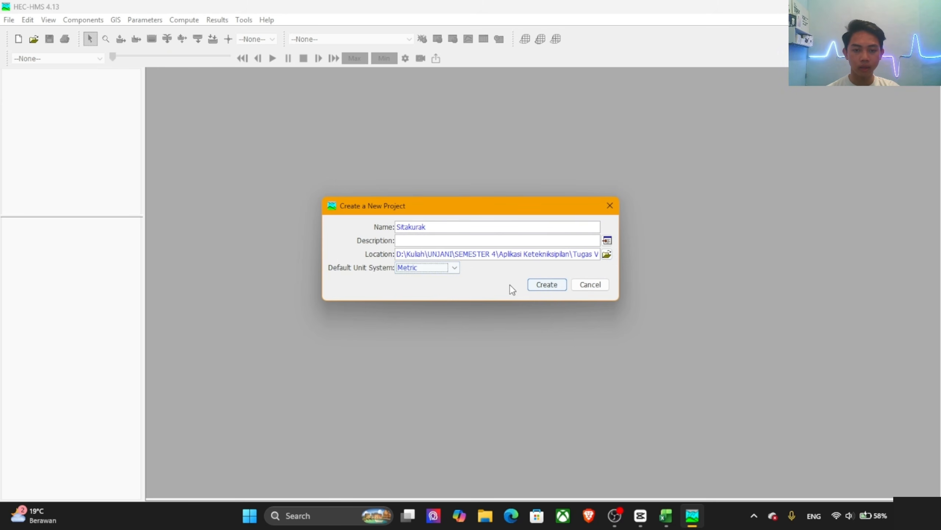
left_click(545, 284)
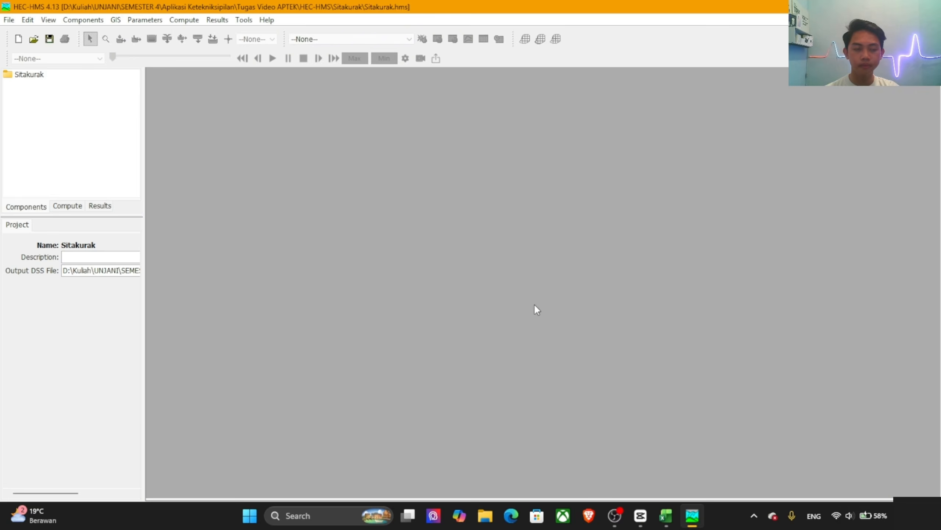
Step: Create a new basin model named DAS Sitakurak
left_click(76, 21)
mouse_move(139, 34)
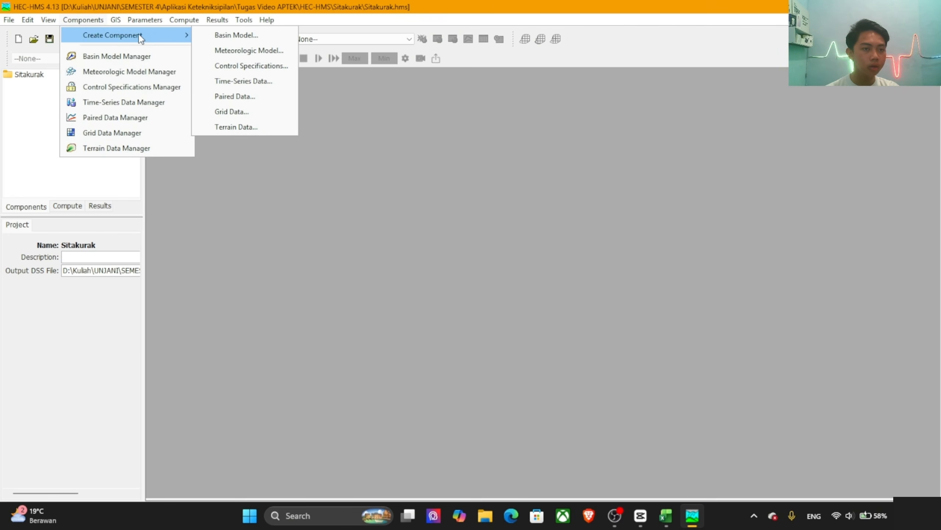
left_click(227, 36)
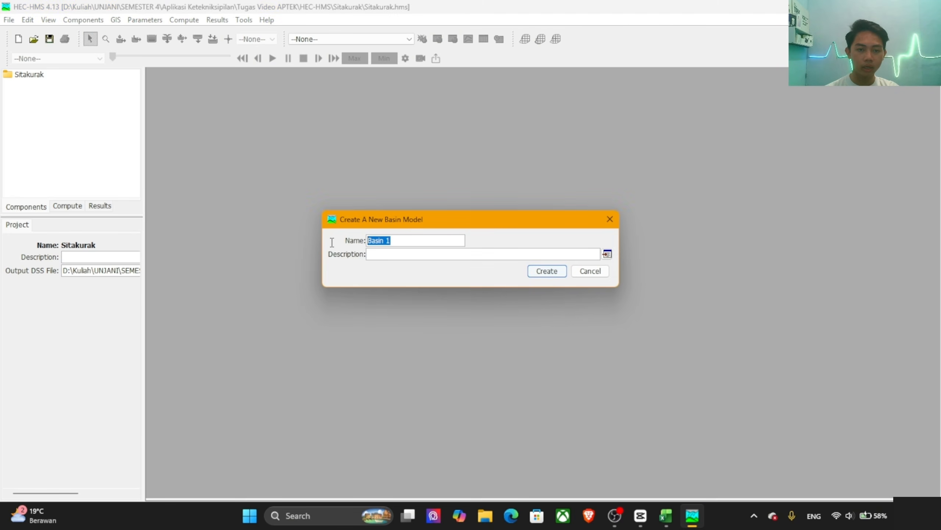
type("Das")
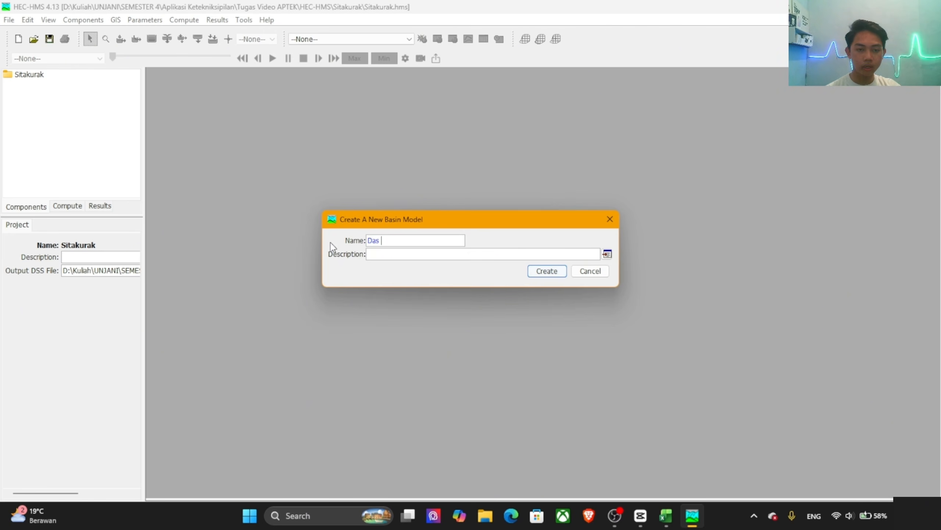
key("BackSpace")
type("AD")
key("BackSpace")
key("BackSpace")
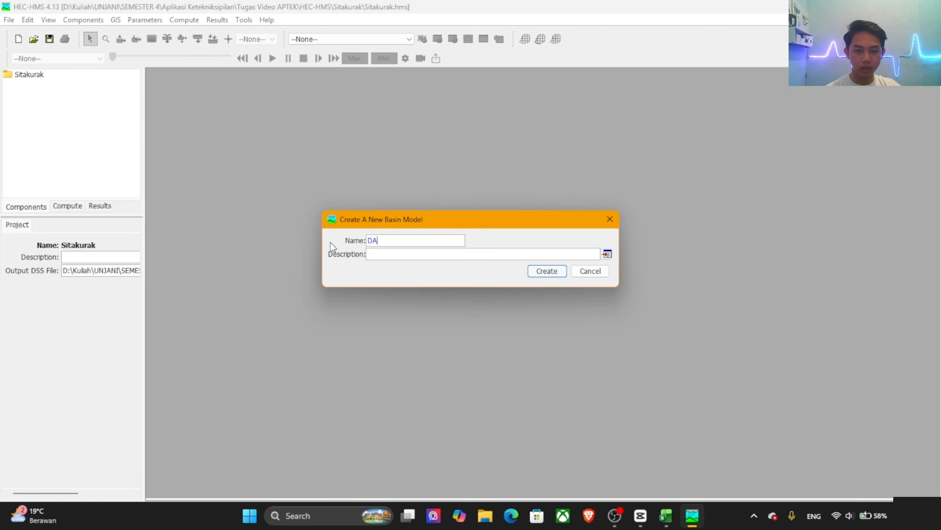
type("S Sitakurak")
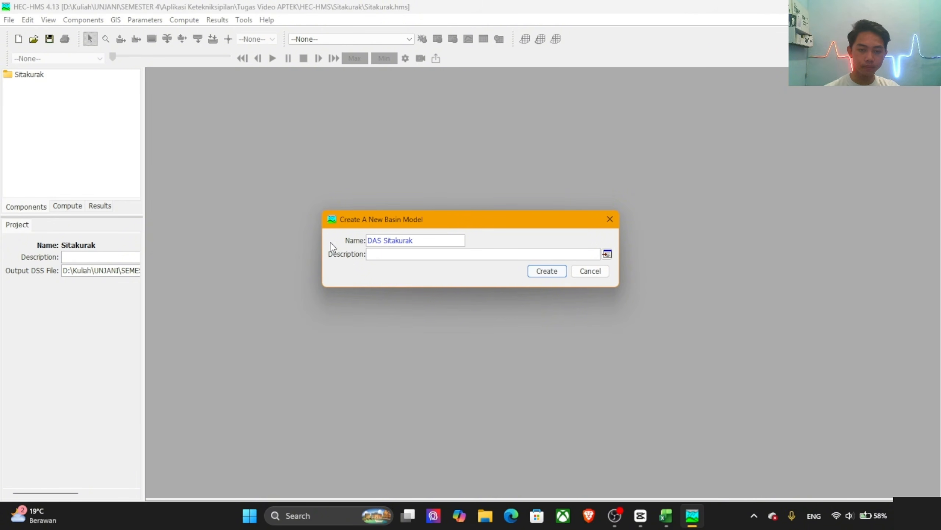
left_click(546, 270)
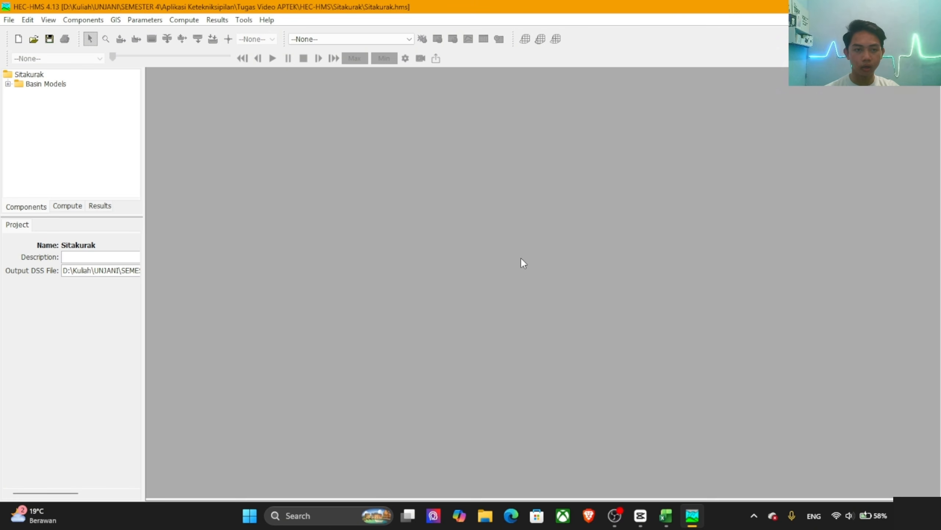
Step: Start a new terrain data component named DEM Sitakurak and proceed to its elevation file selection
left_click(81, 19)
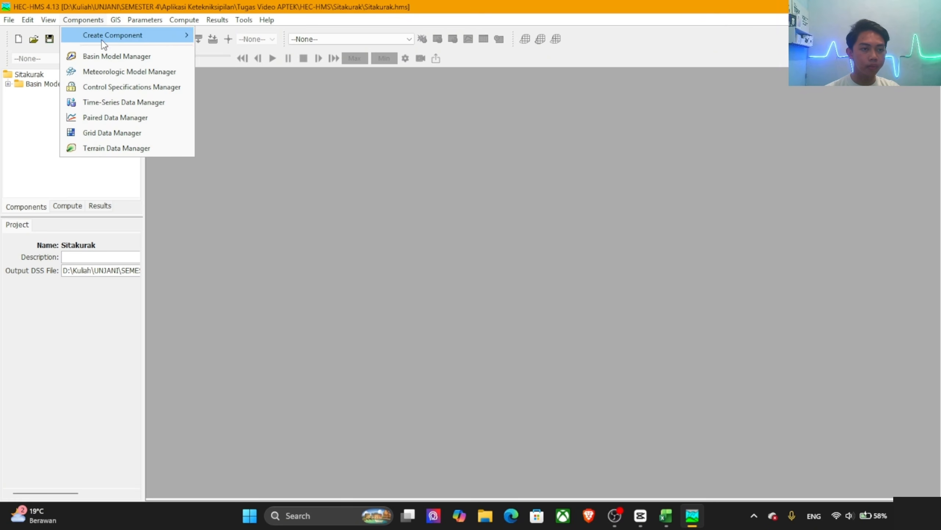
mouse_move(108, 38)
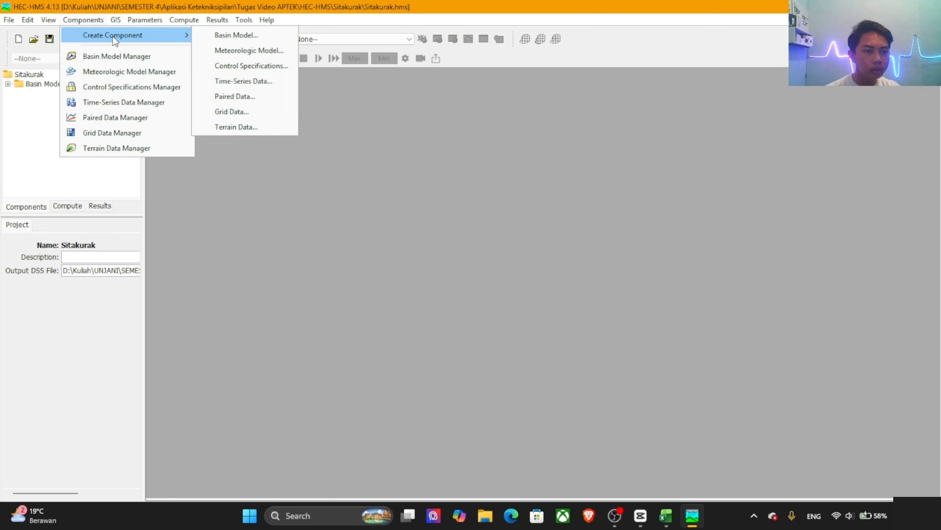
left_click(93, 145)
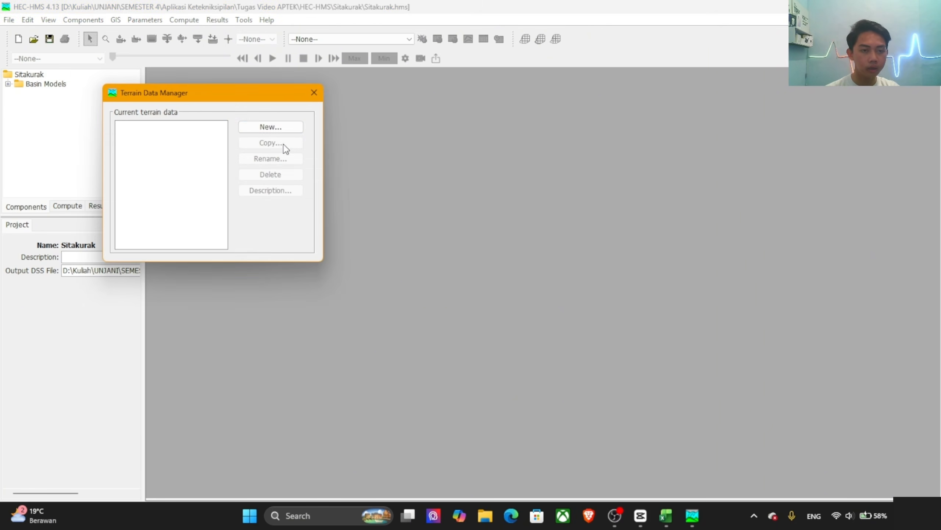
left_click(283, 126)
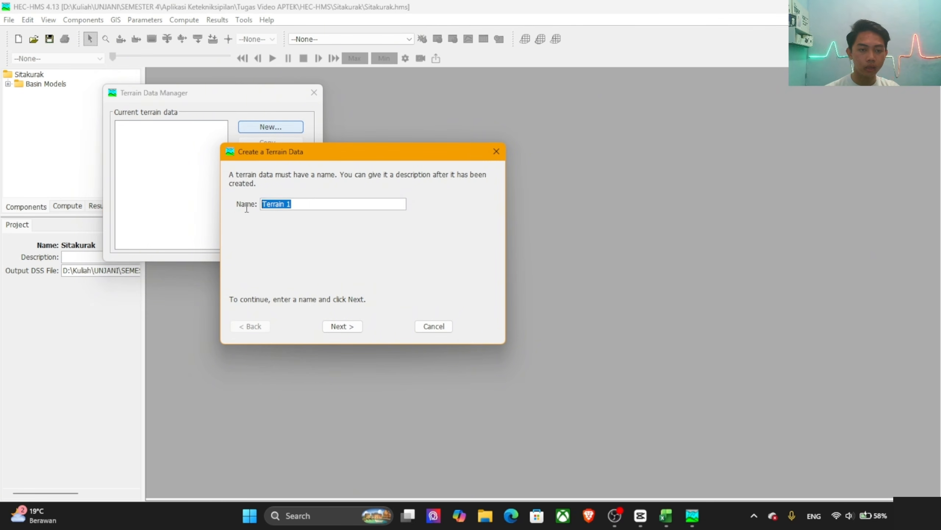
type("DE")
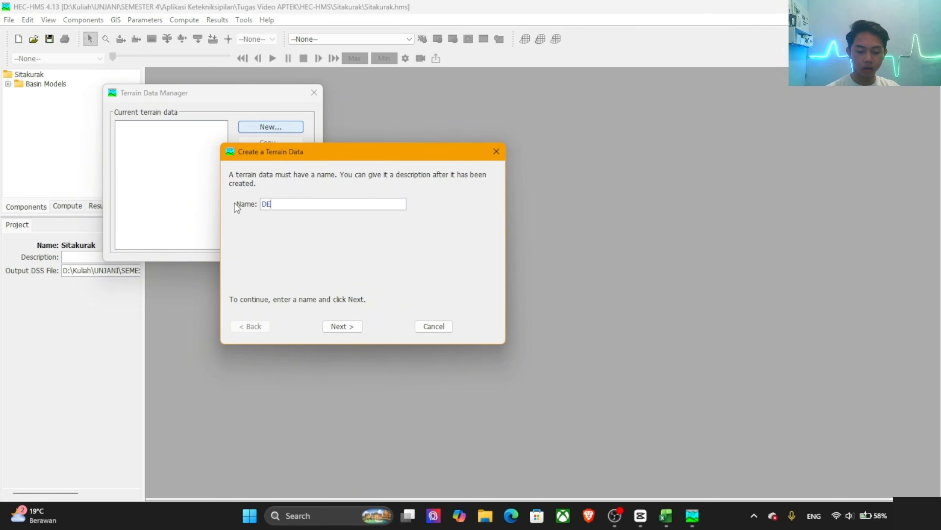
type("M Sitaku")
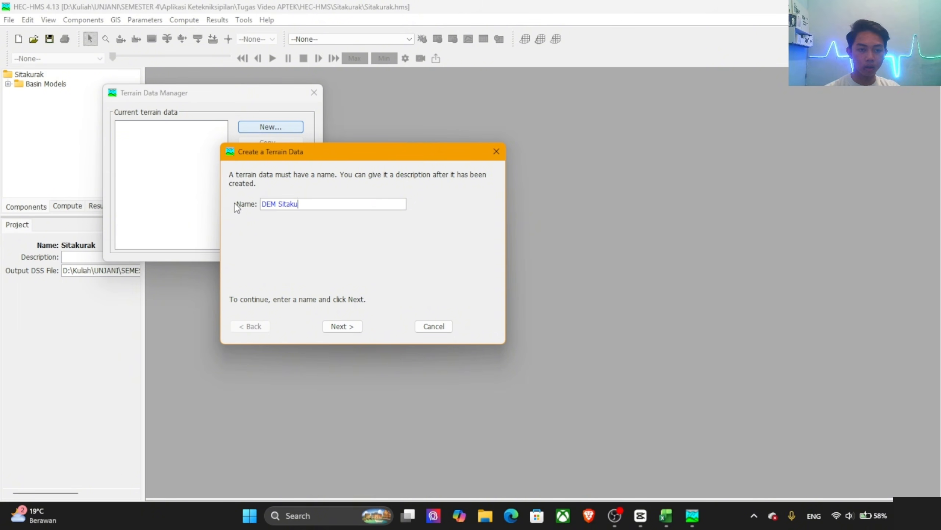
type("rak")
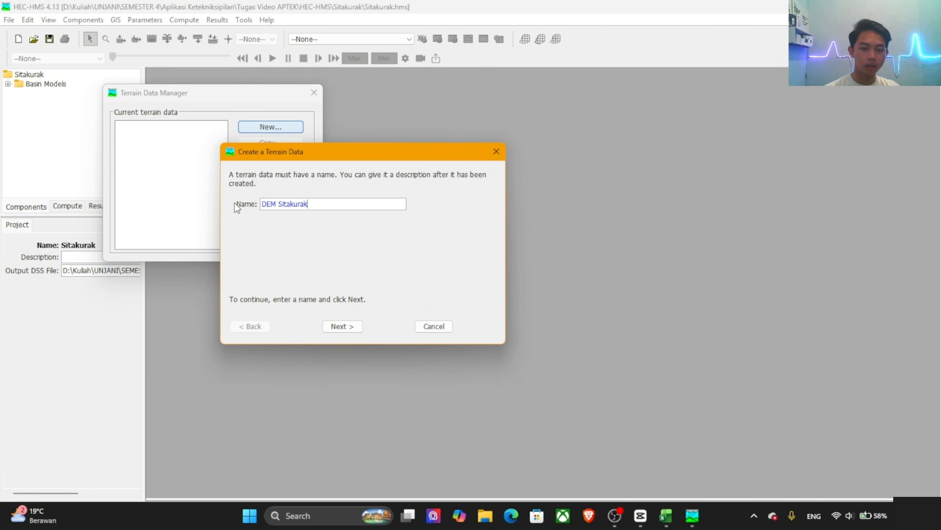
left_click(341, 326)
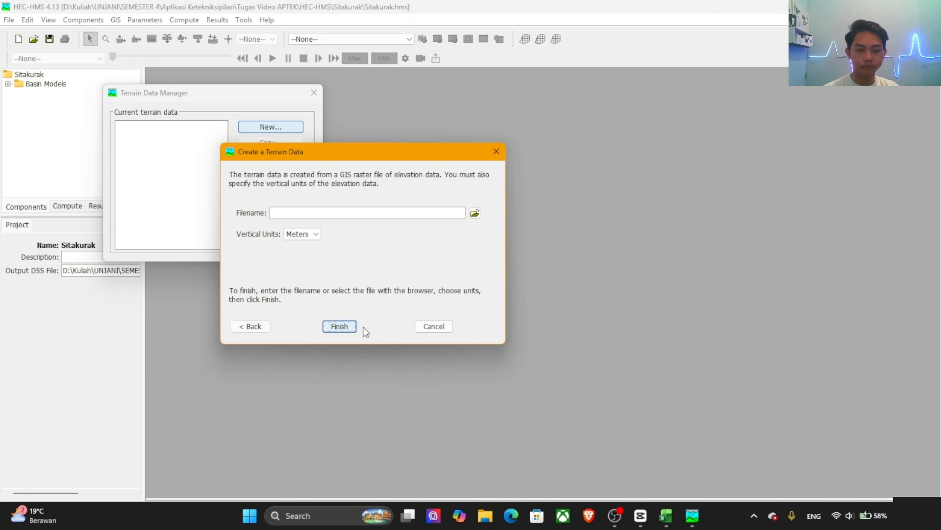
Step: Use Resample_DEM.tif from the Arc-GIS folder in Tugas Video APTEK as the elevation raster, finish the terrain data and close its manager
left_click(474, 213)
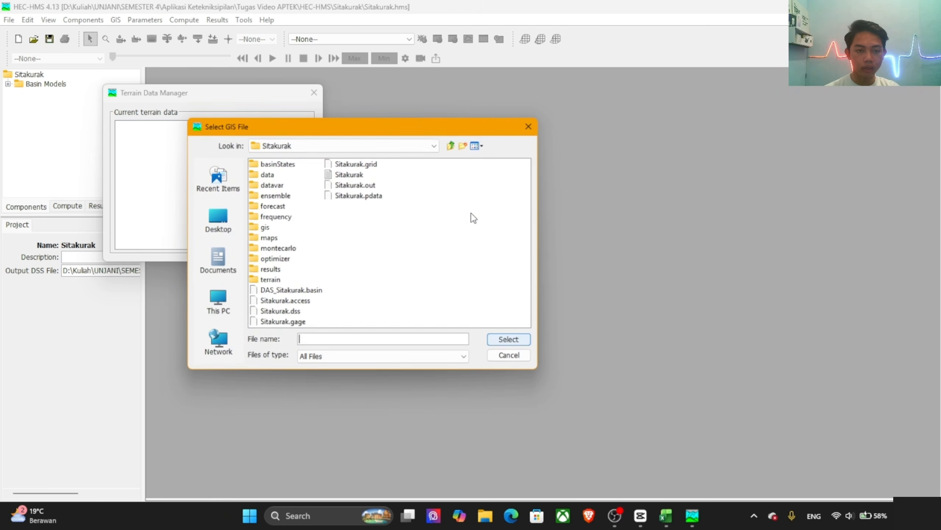
left_click(452, 144)
left_click(452, 145)
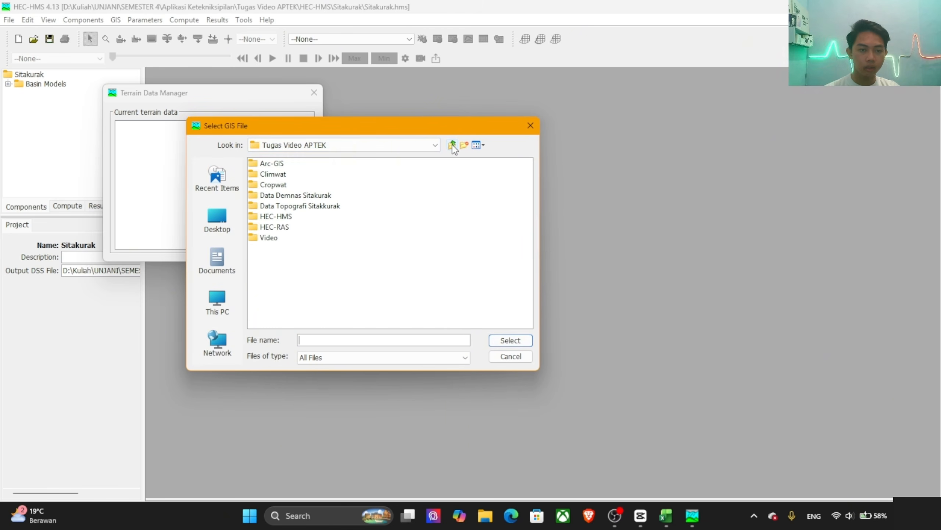
double_click(273, 164)
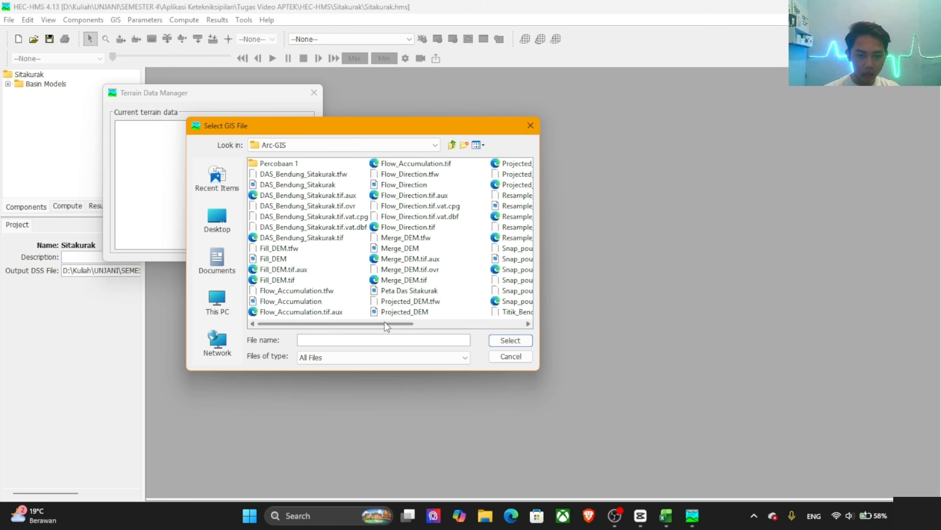
left_click_drag(376, 323, 471, 317)
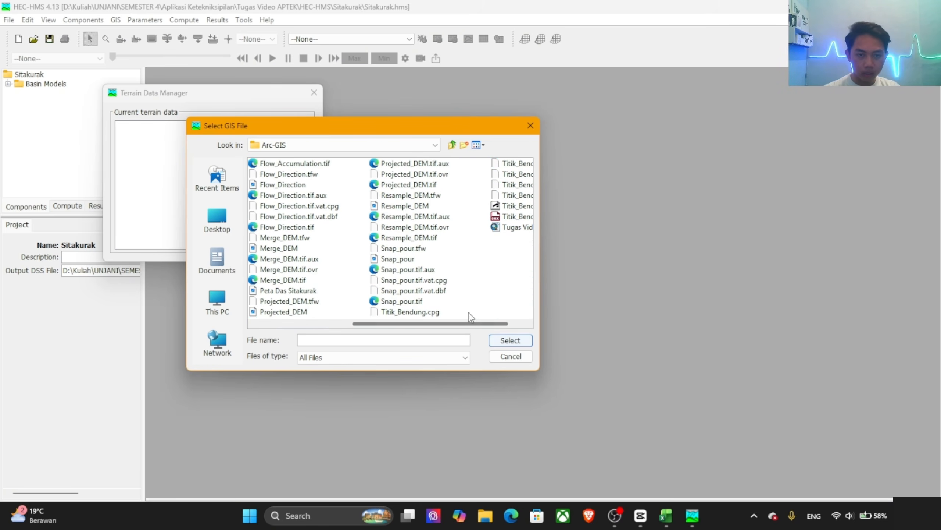
left_click(404, 205)
left_click(509, 341)
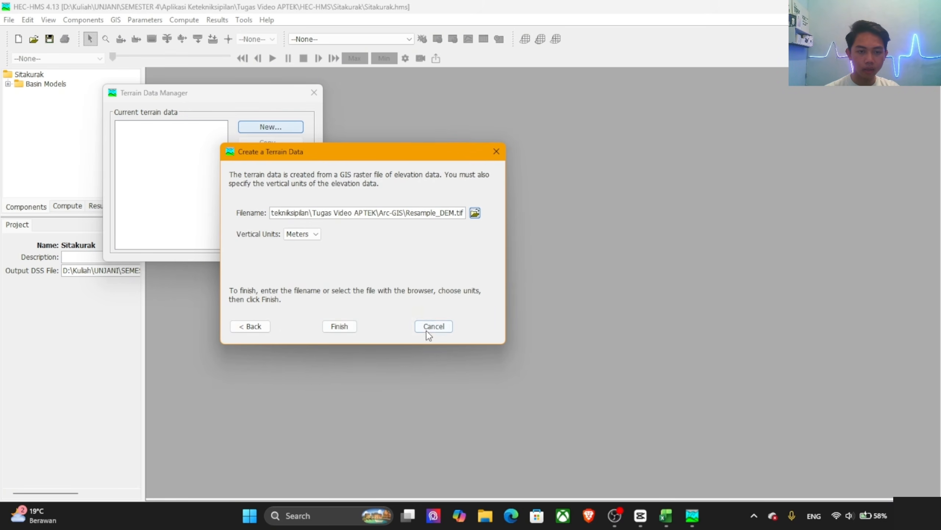
left_click(348, 325)
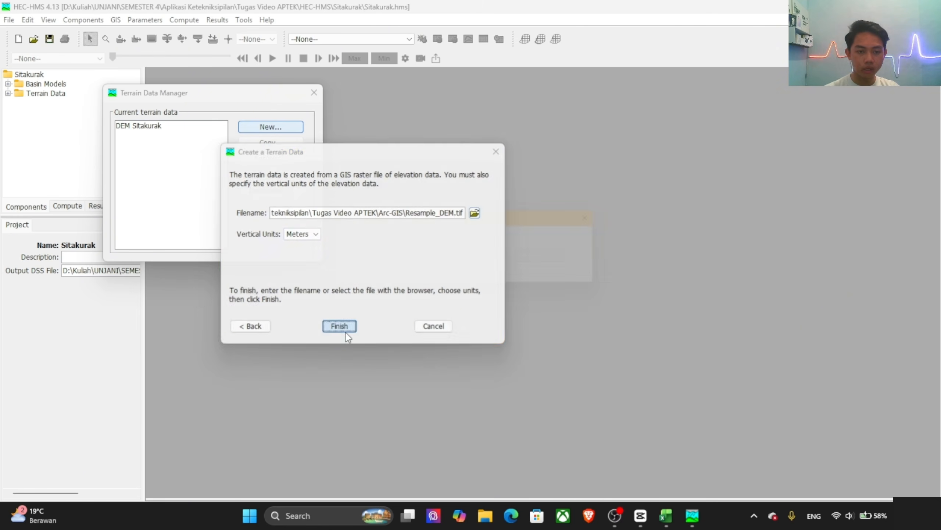
left_click(314, 92)
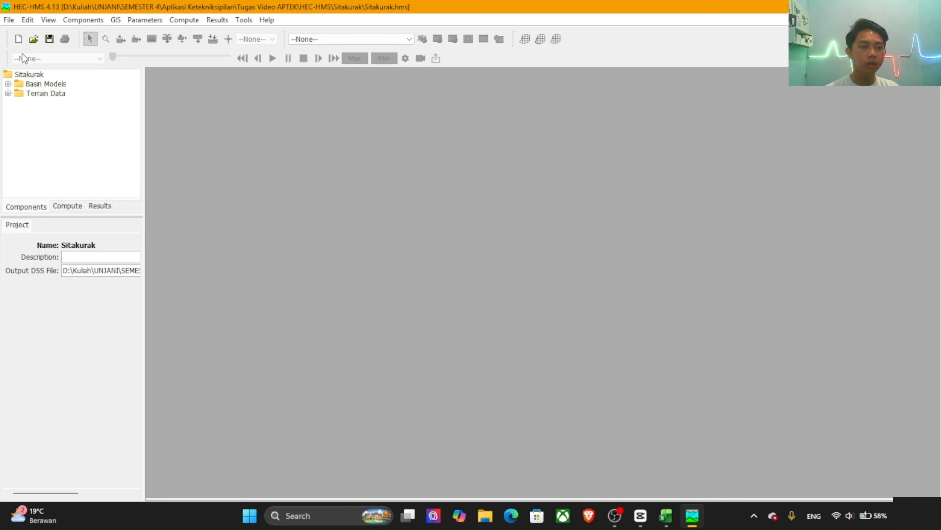
Step: Assign DEM Sitakurak as the terrain data of the DAS Sitakurak basin model and save the project
left_click(8, 84)
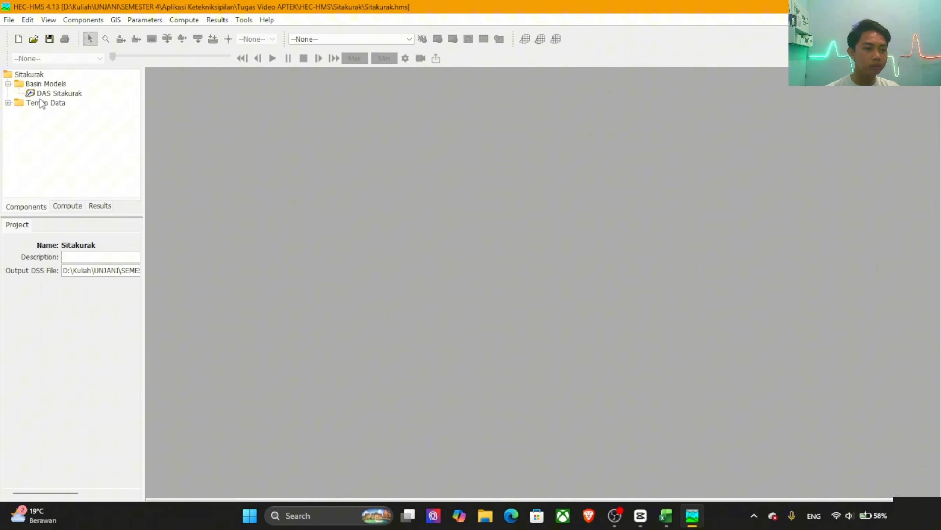
left_click(59, 93)
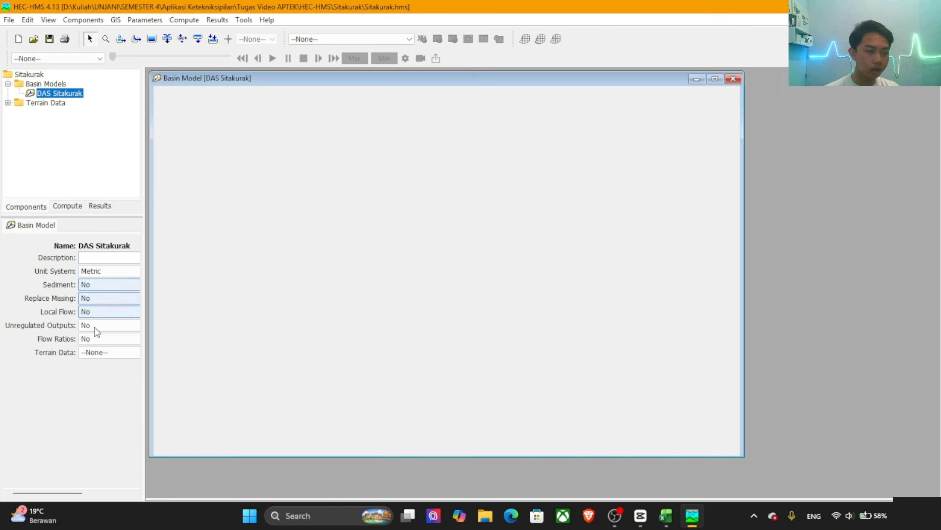
left_click(102, 353)
left_click(105, 373)
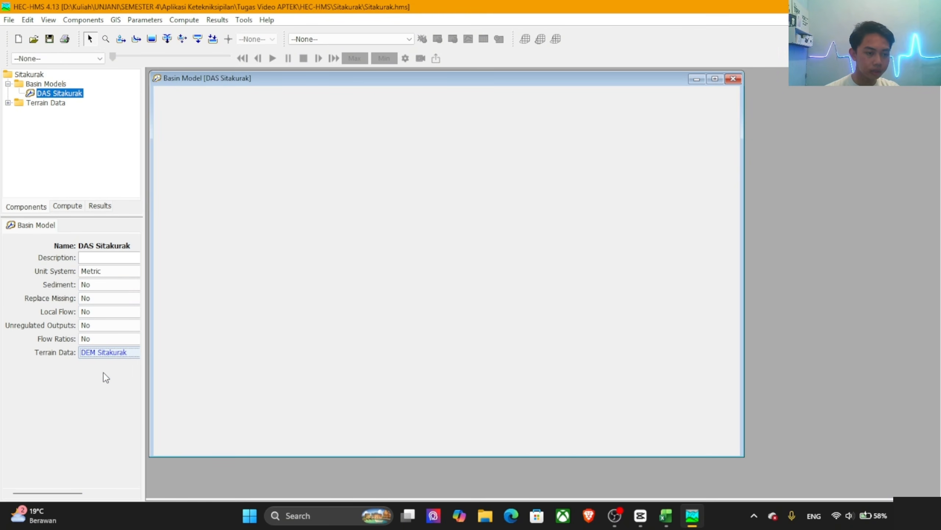
left_click(47, 40)
left_click(445, 273)
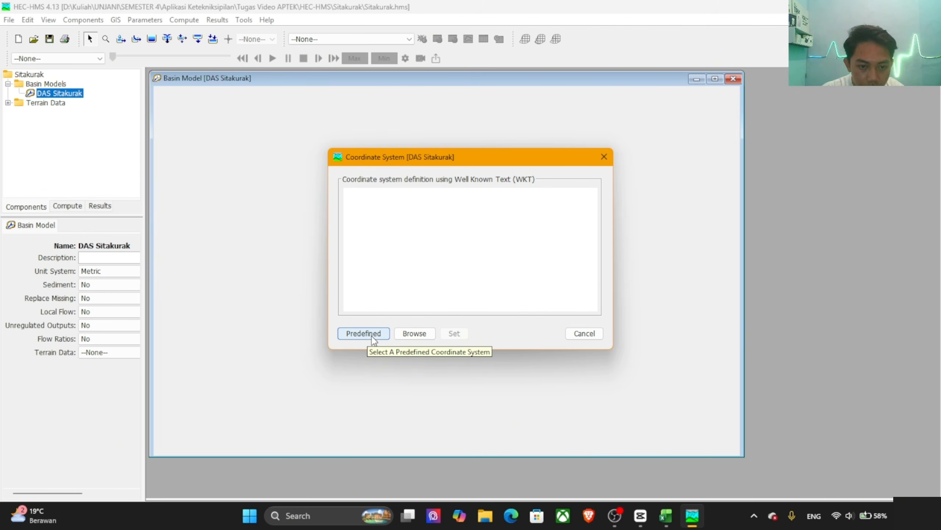
Step: Set the basin model's coordinate system to predefined Universal Transverse Mercator (UTM), zone 47, Northern hemisphere, datum WGS 84
left_click(372, 336)
left_click(454, 220)
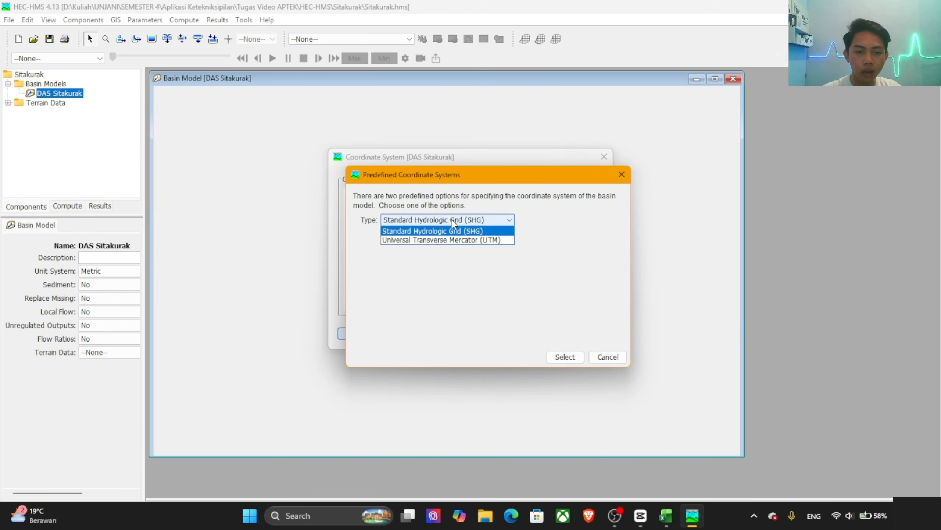
left_click(435, 239)
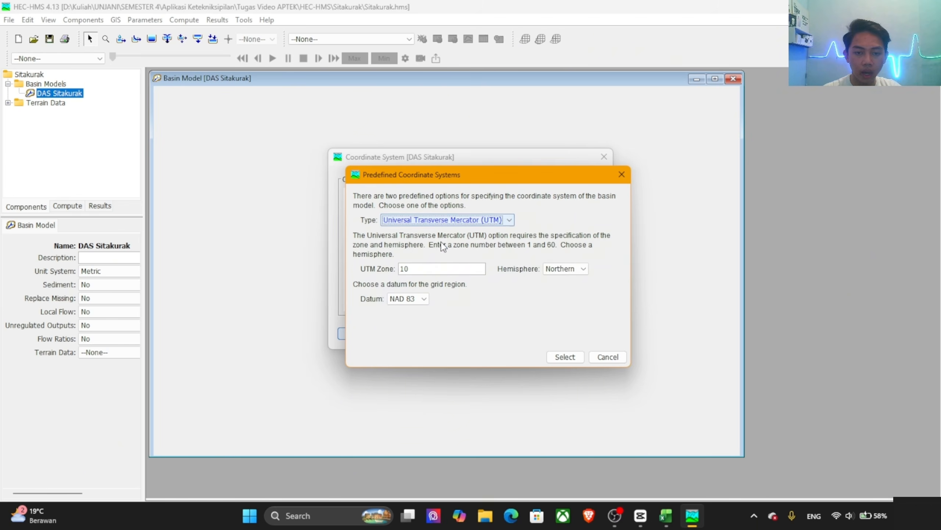
double_click(406, 268)
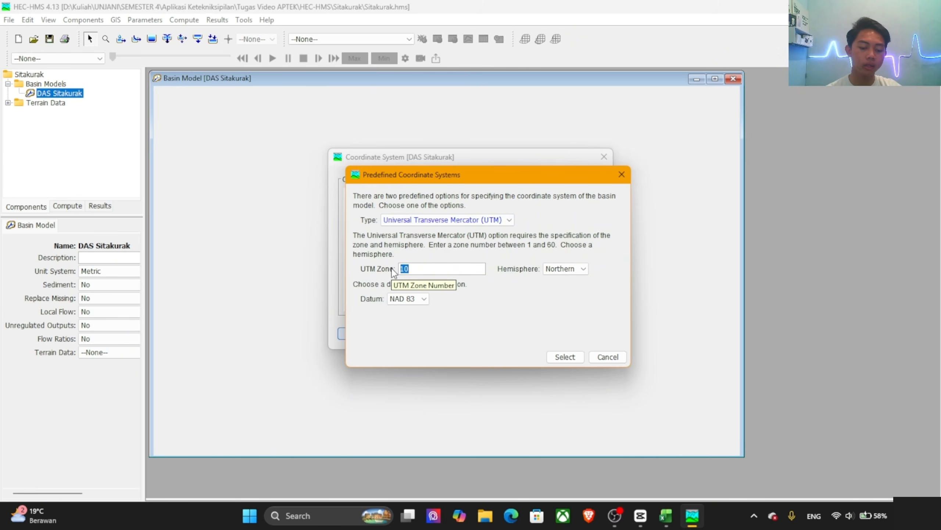
type("47")
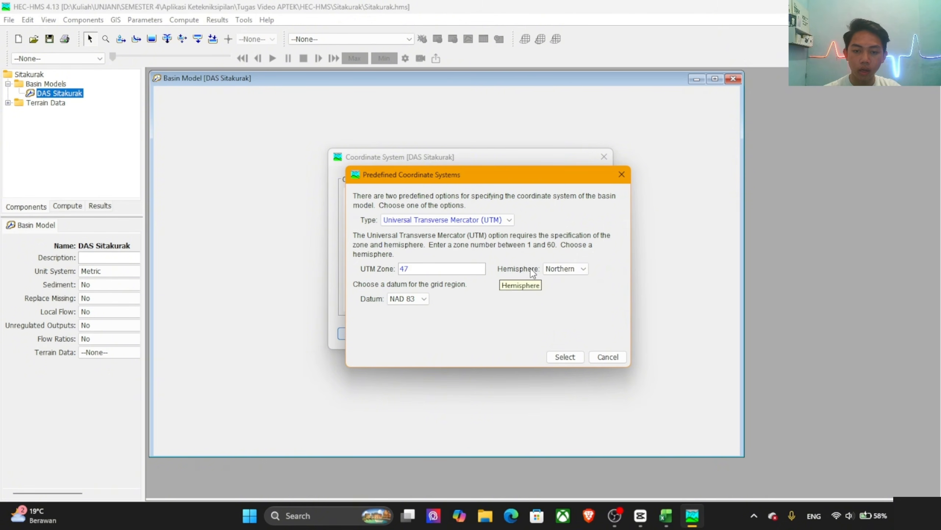
left_click(409, 300)
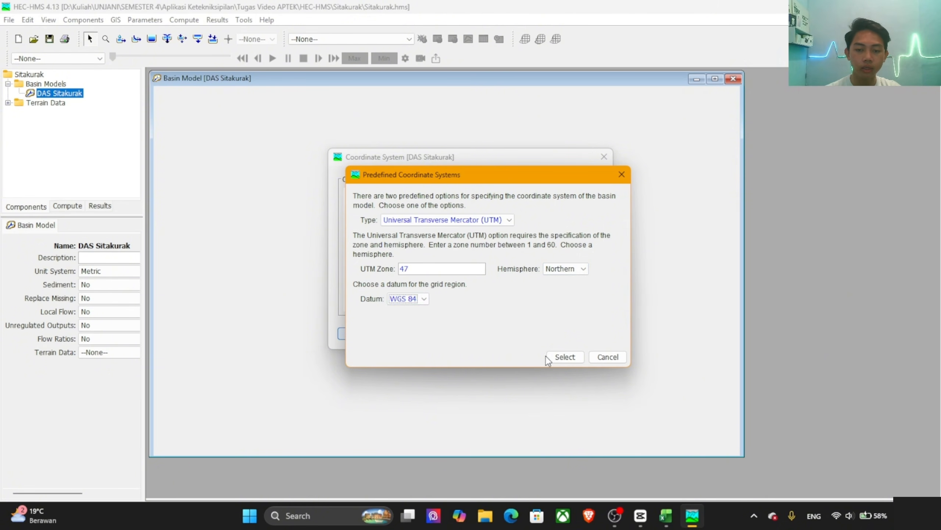
left_click(560, 355)
left_click(466, 335)
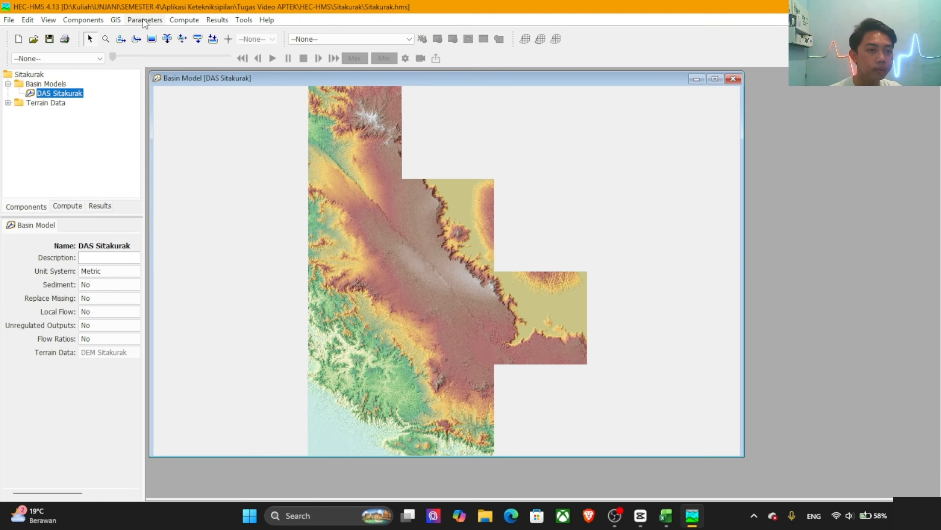
Step: Preprocess the sinks and the drainage of the DAS Sitakurak terrain
left_click(119, 20)
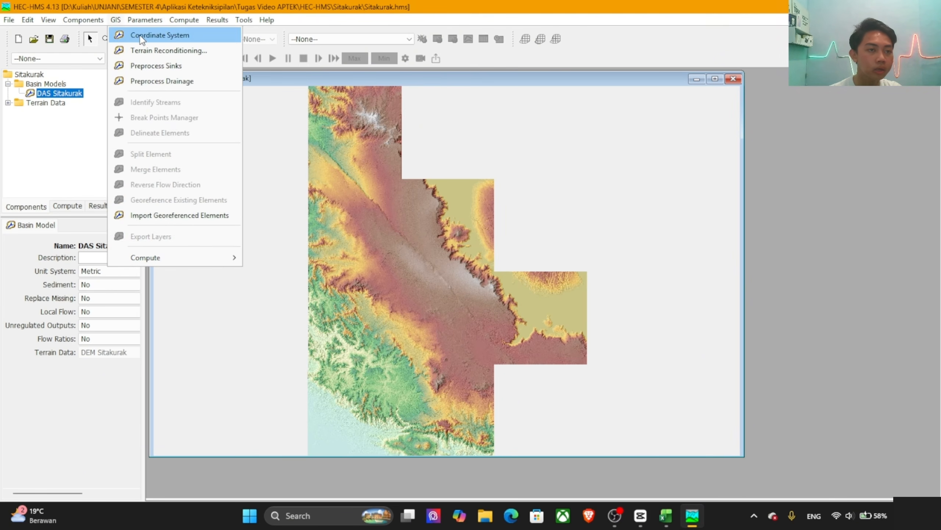
left_click(159, 66)
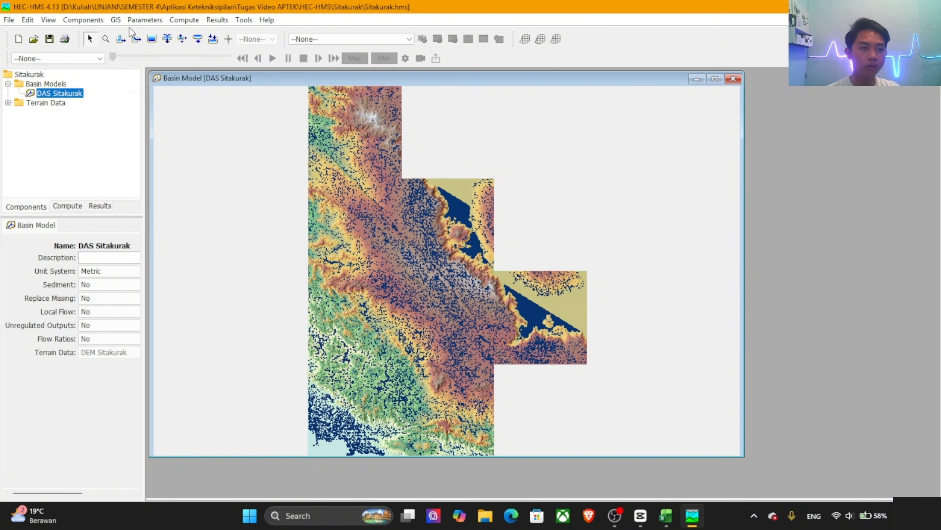
left_click(123, 20)
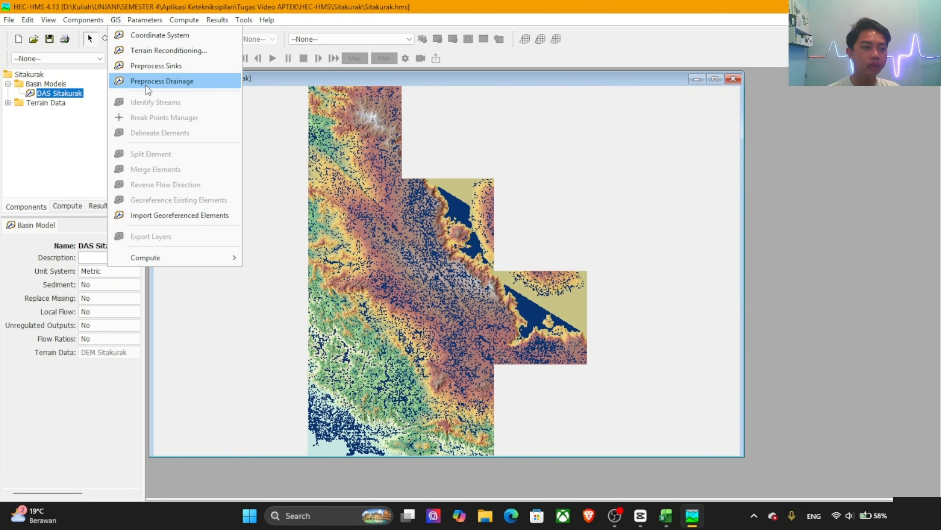
left_click(151, 82)
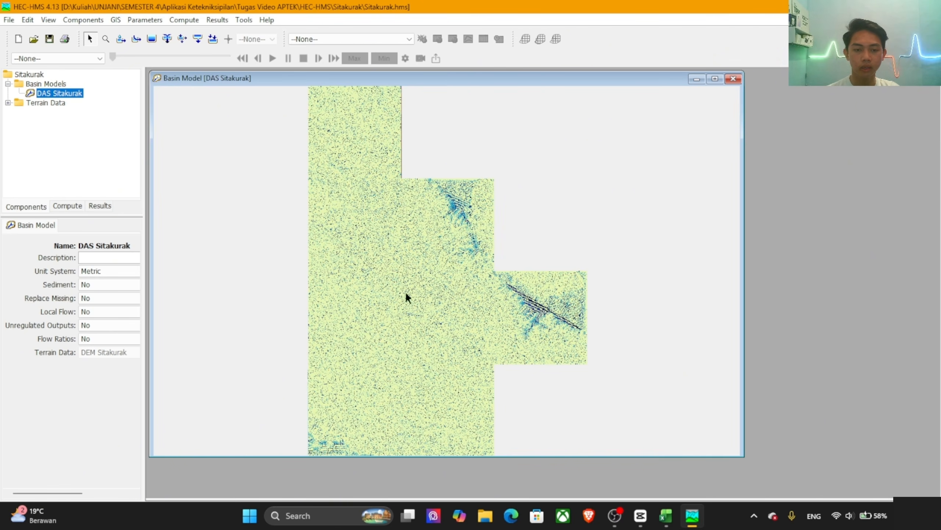
Step: Identify the streams using a stream definition area of 50 km2
left_click(144, 21)
mouse_move(116, 20)
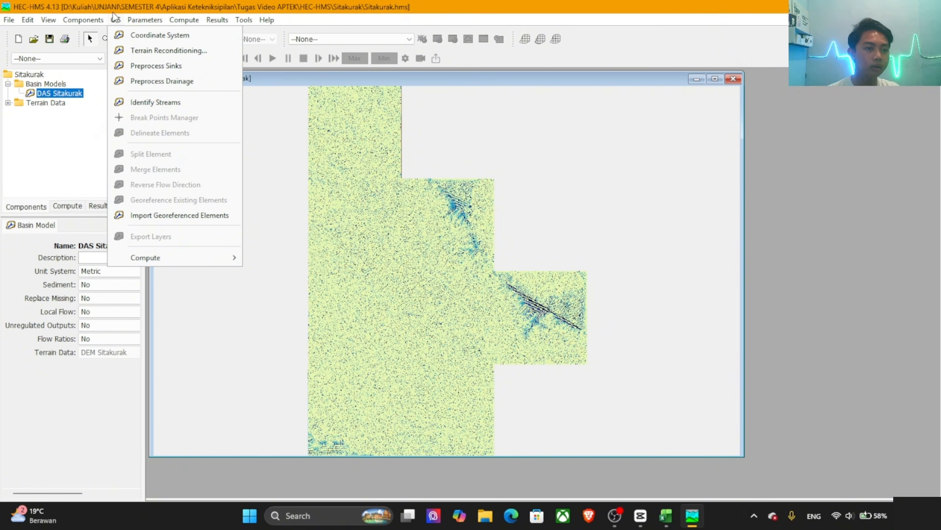
left_click(161, 103)
left_click_drag(452, 254, 413, 254)
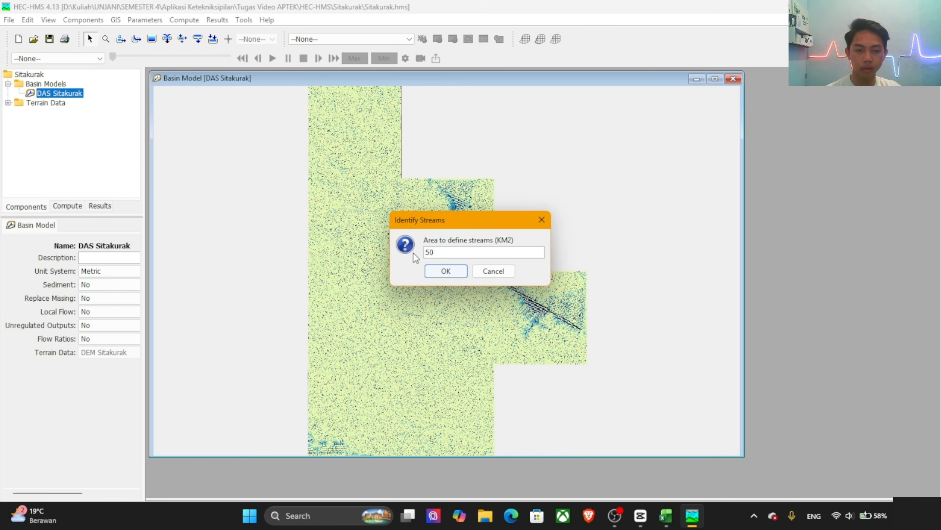
left_click(450, 269)
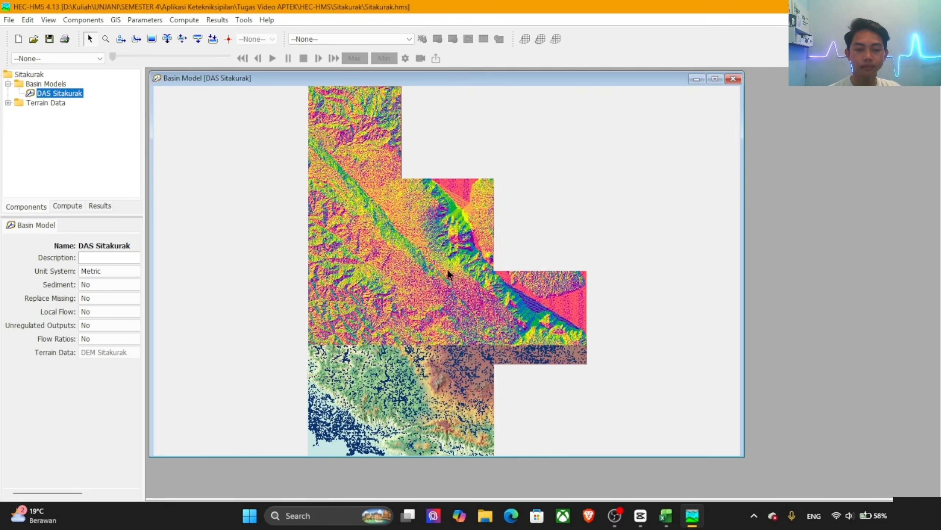
scroll(355, 347, "up", 4)
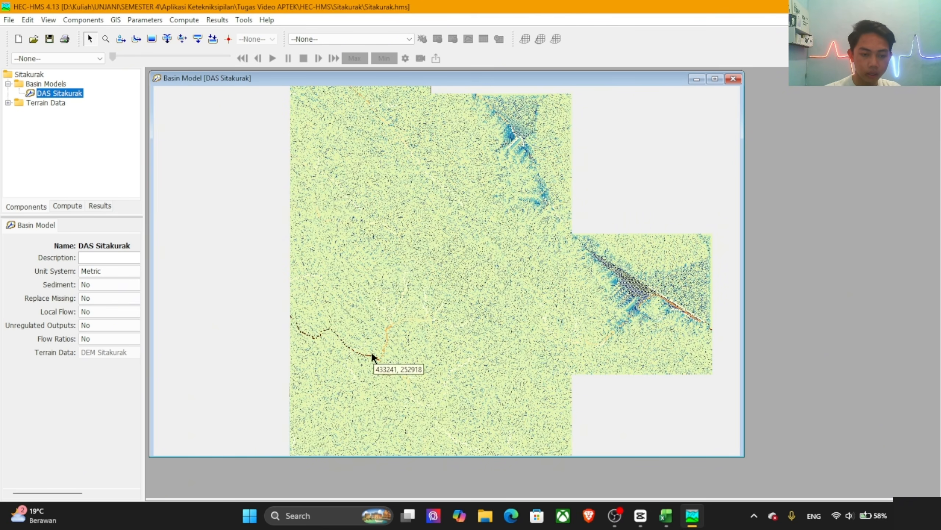
Step: Import the break points from Titik_Bendung.shp in the Arc-GIS folder, snapped to the identified streams
left_click(115, 21)
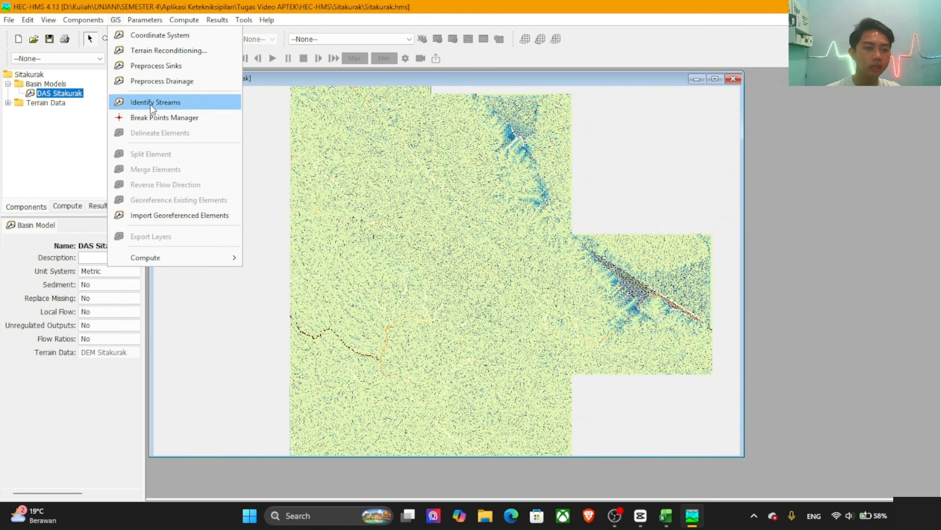
left_click(161, 118)
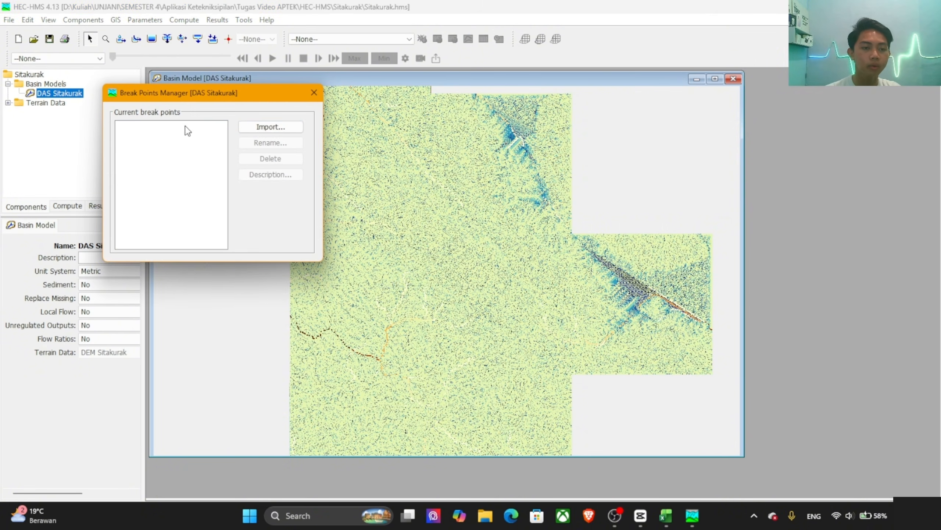
left_click(282, 127)
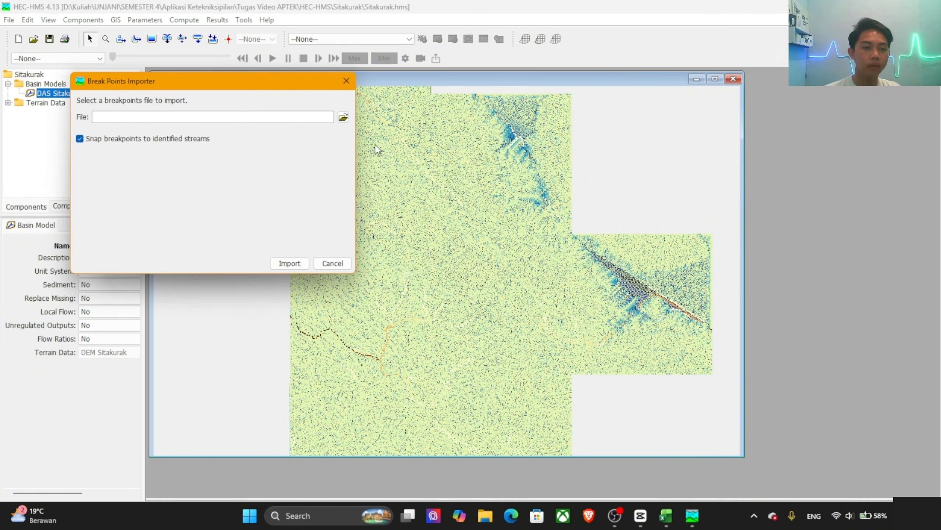
left_click(344, 118)
left_click(114, 104)
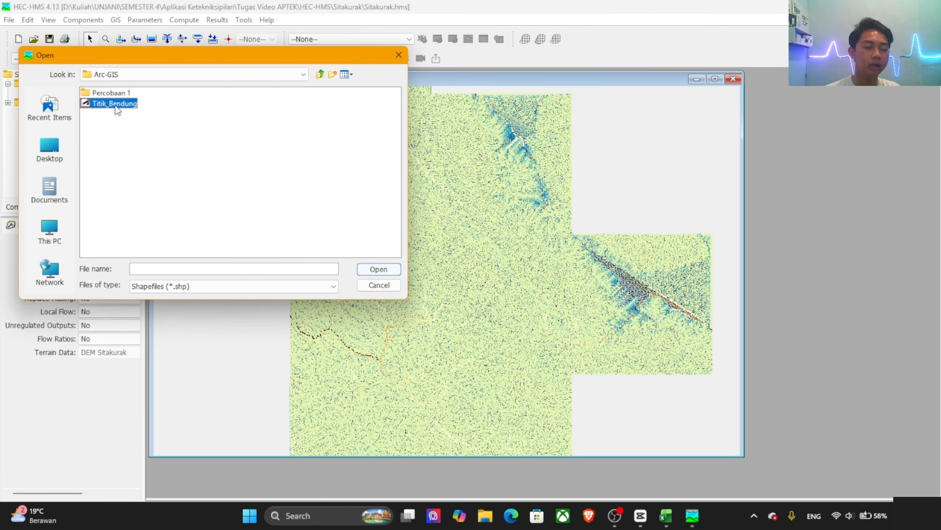
left_click(393, 269)
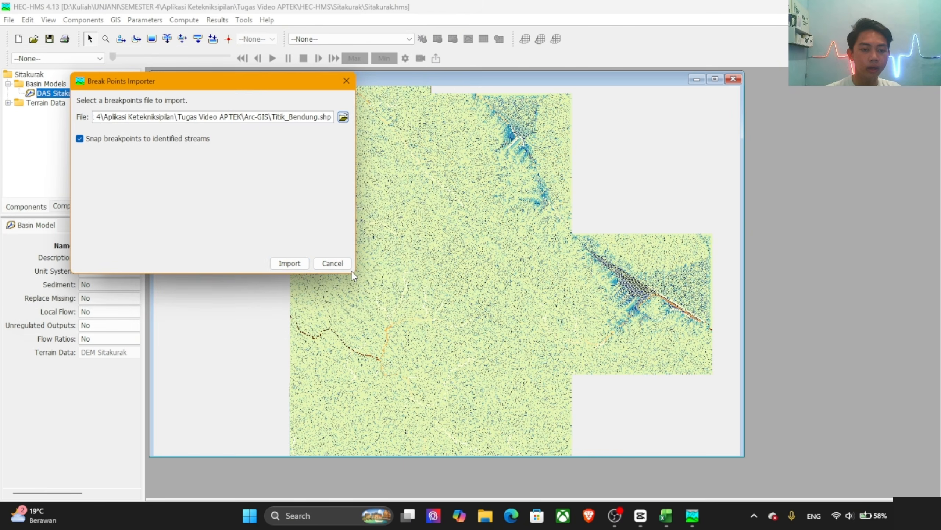
left_click(293, 264)
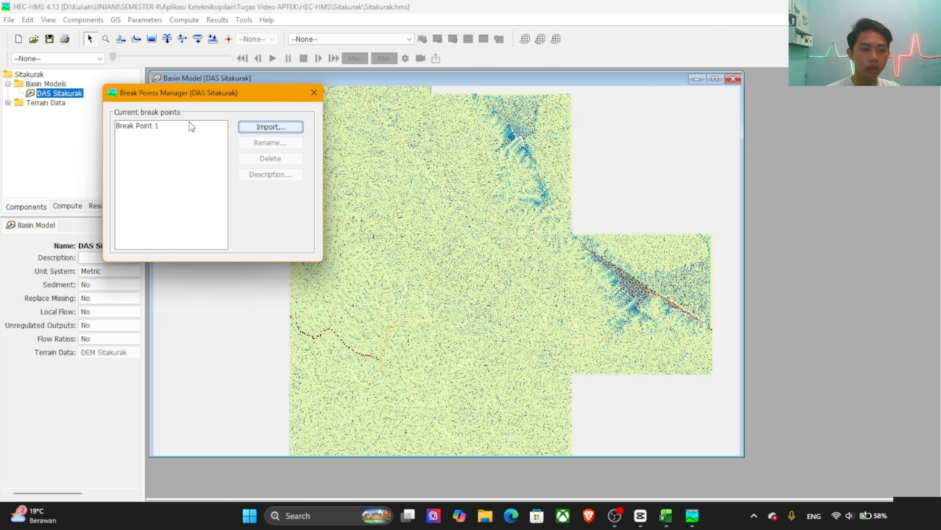
Step: Rename the imported break point as Titik bendung and close the break point and terrain data managers
left_click(191, 126)
left_click(262, 146)
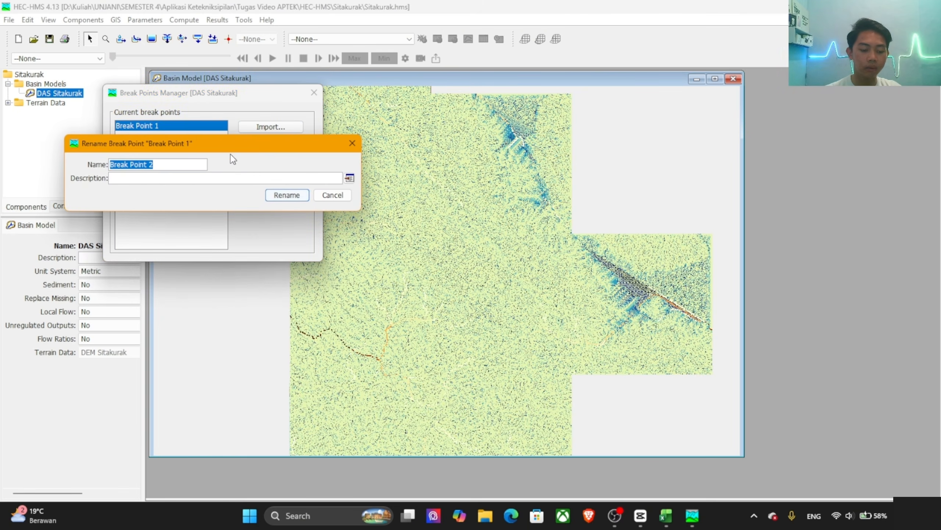
type("Titik ")
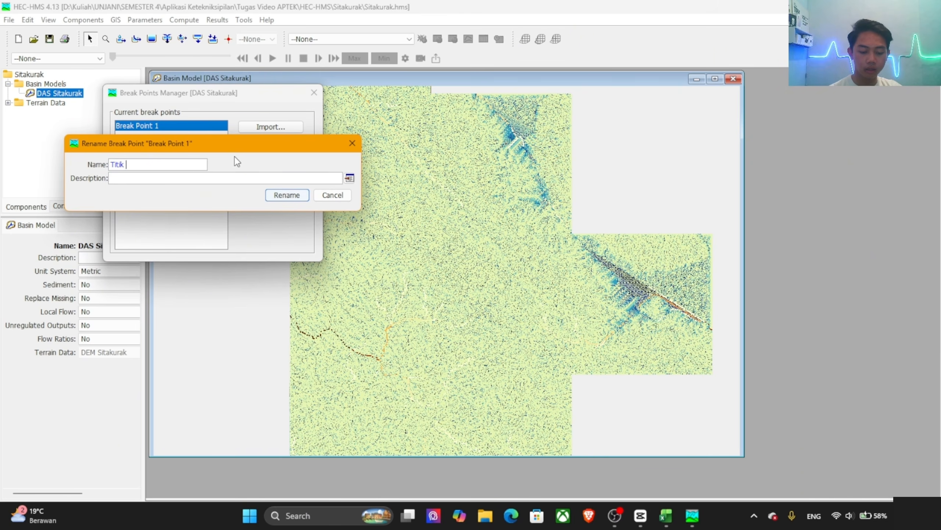
type("bendung")
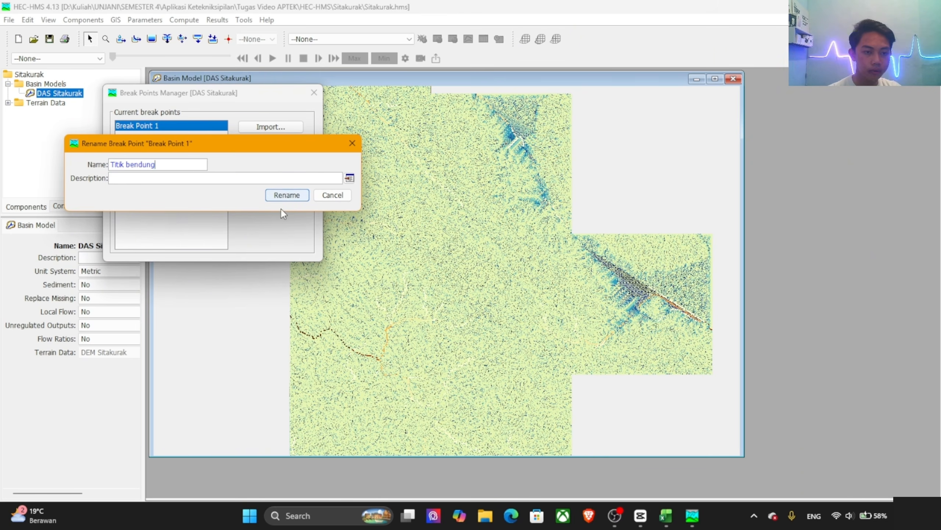
left_click(283, 194)
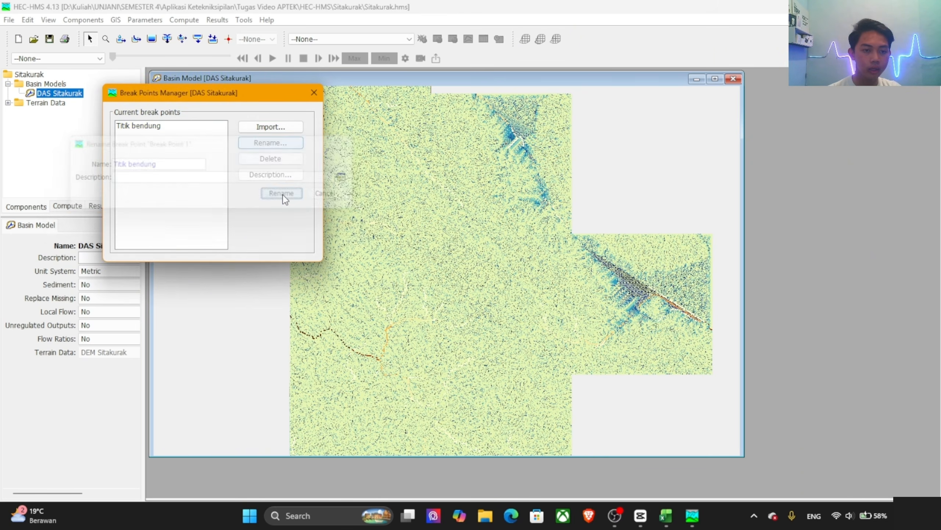
left_click(314, 92)
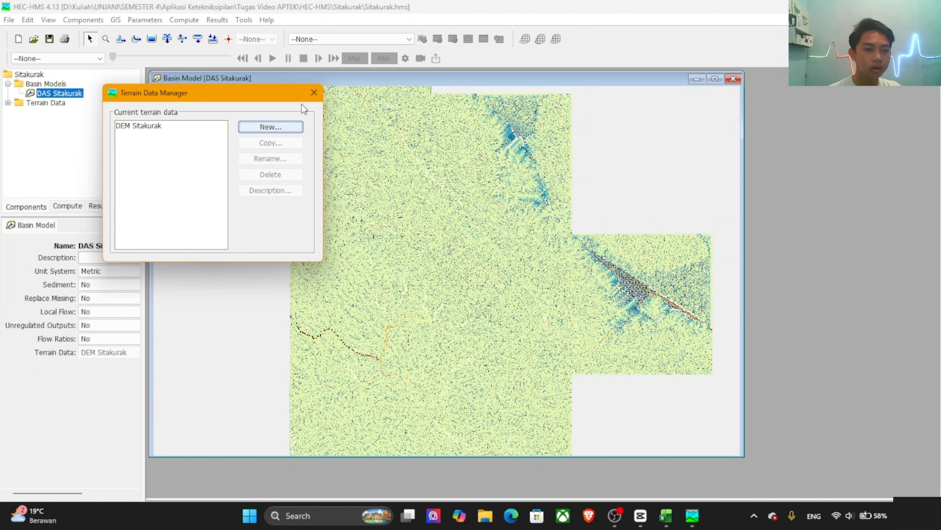
left_click(314, 92)
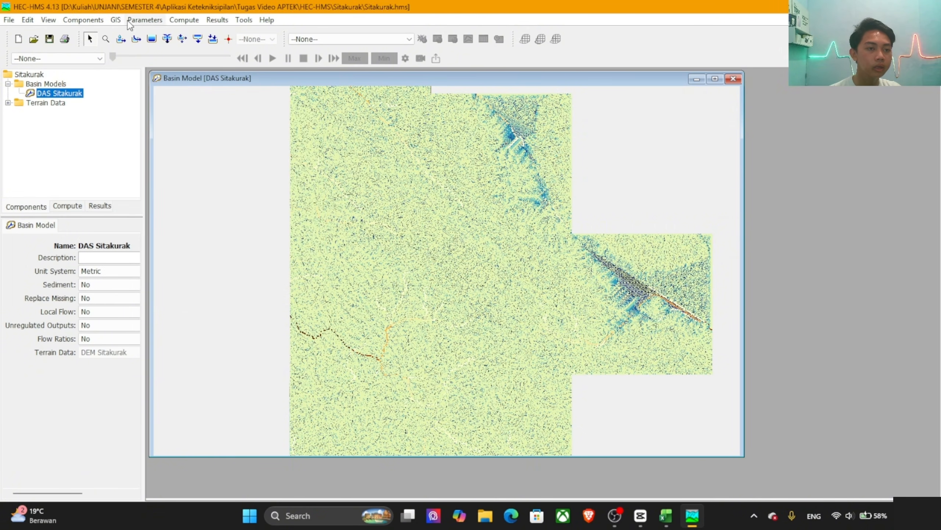
Step: Delineate the elements with prefixes Subbasin and Reach, insert junctions with prefix Jontion, and convert the break points
left_click(115, 21)
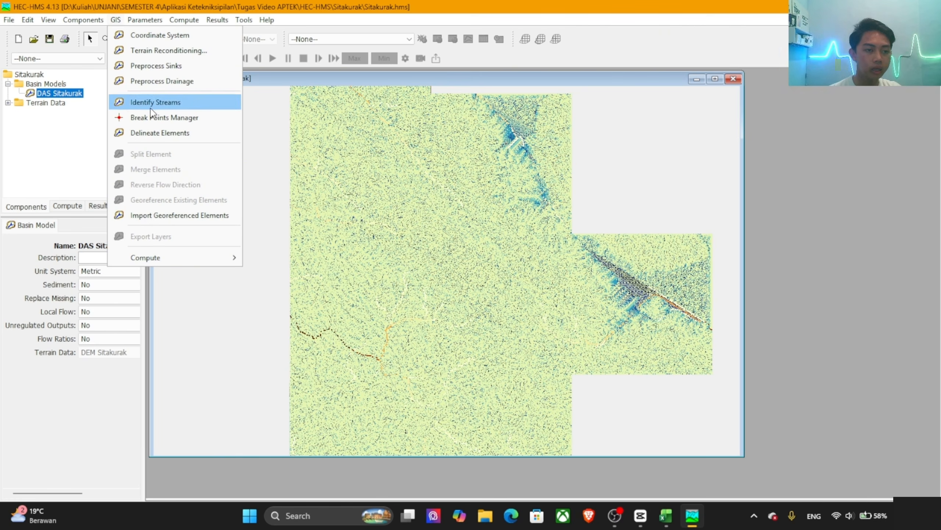
left_click(169, 135)
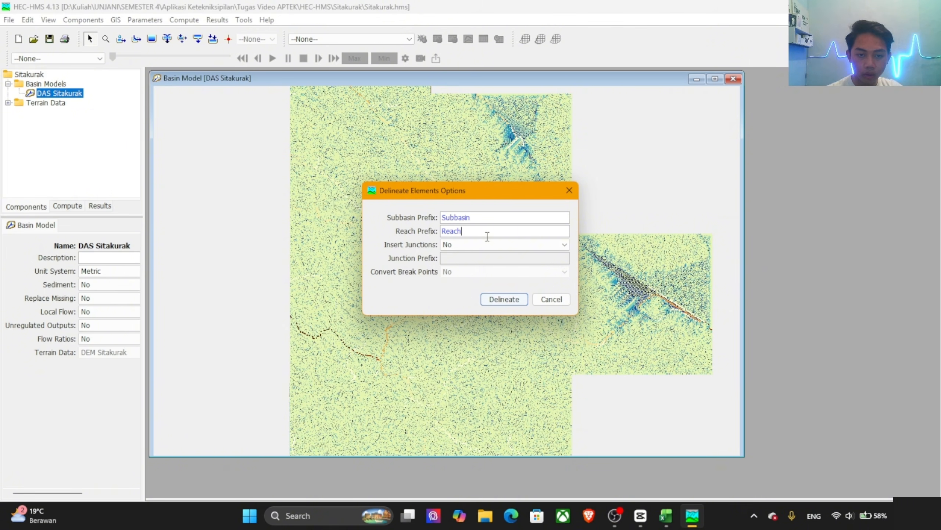
left_click(496, 246)
left_click(497, 256)
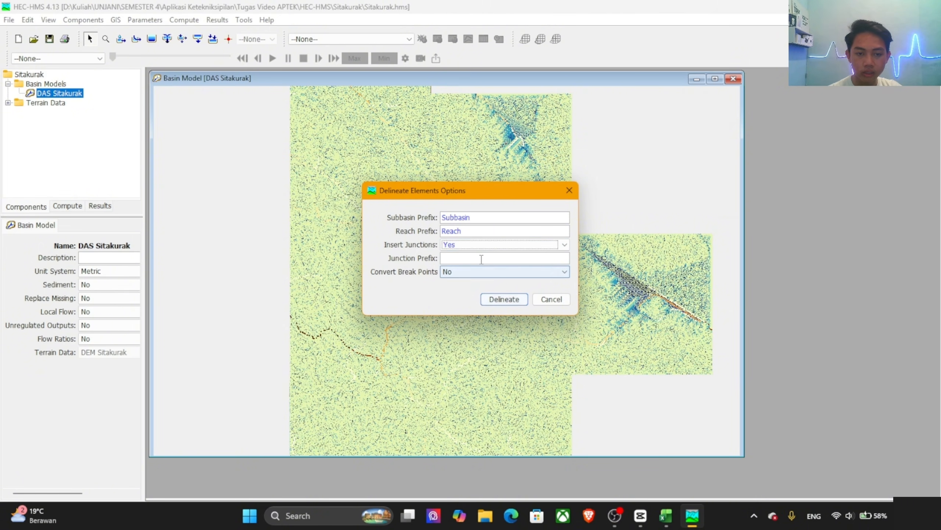
left_click(480, 256)
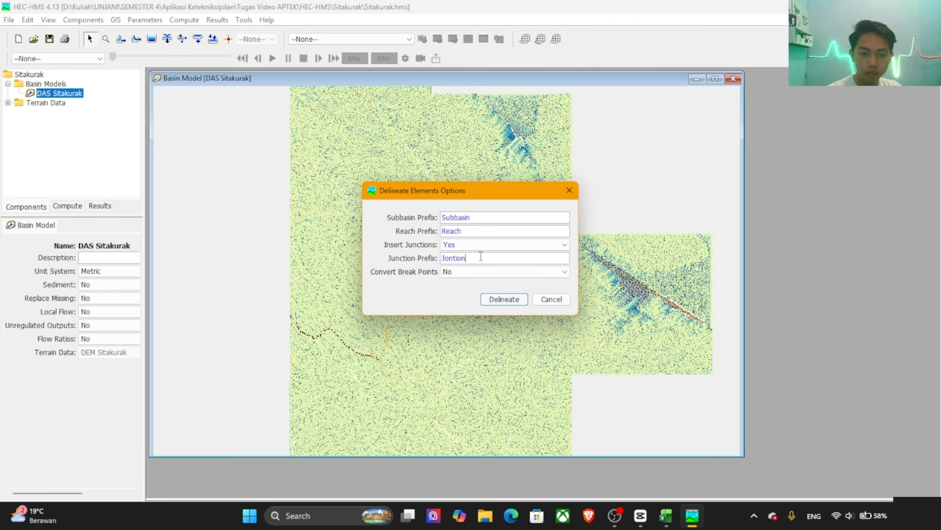
left_click(495, 270)
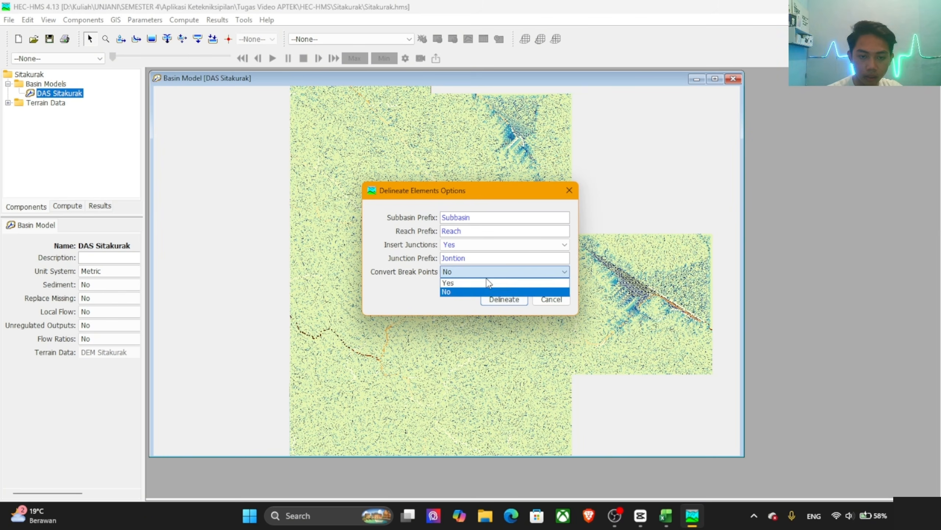
left_click(483, 284)
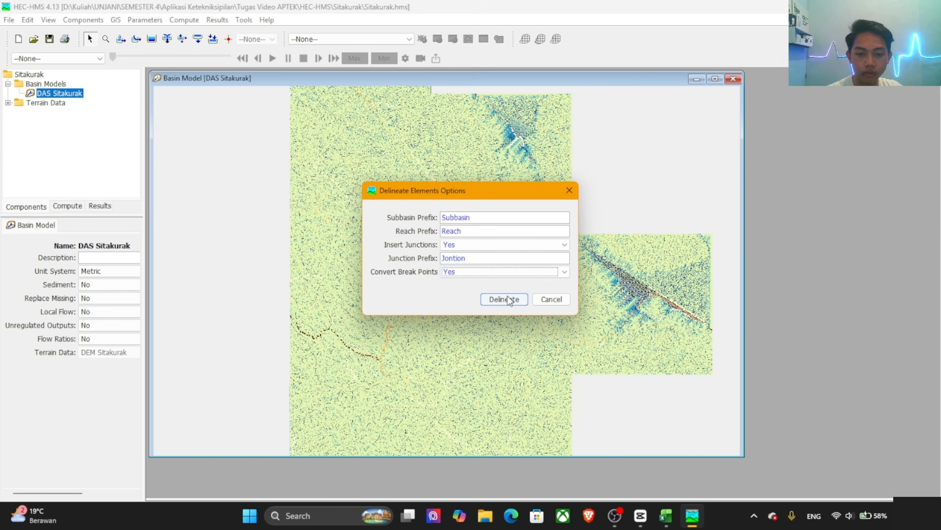
left_click(515, 302)
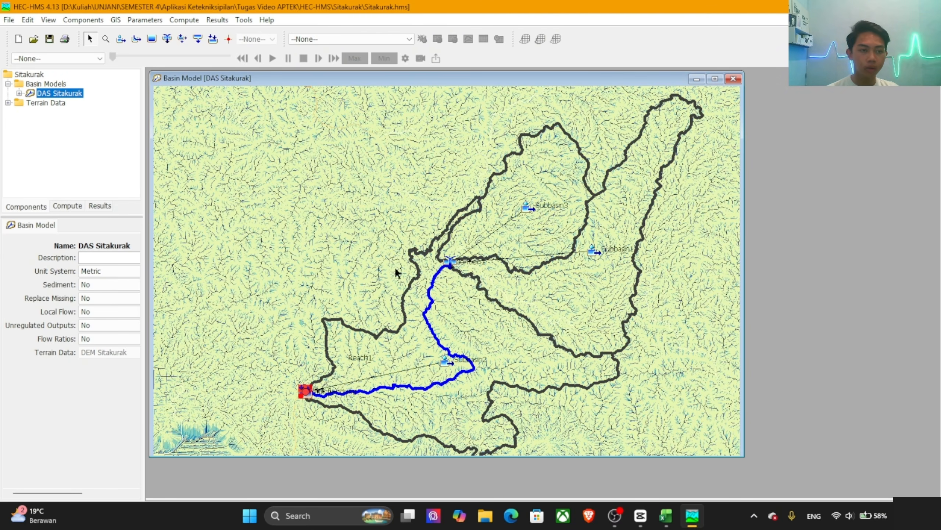
Step: Copy the DAS Sitakurak basin model as DAS Sitakurak - Snyder and open the copy
right_click(66, 96)
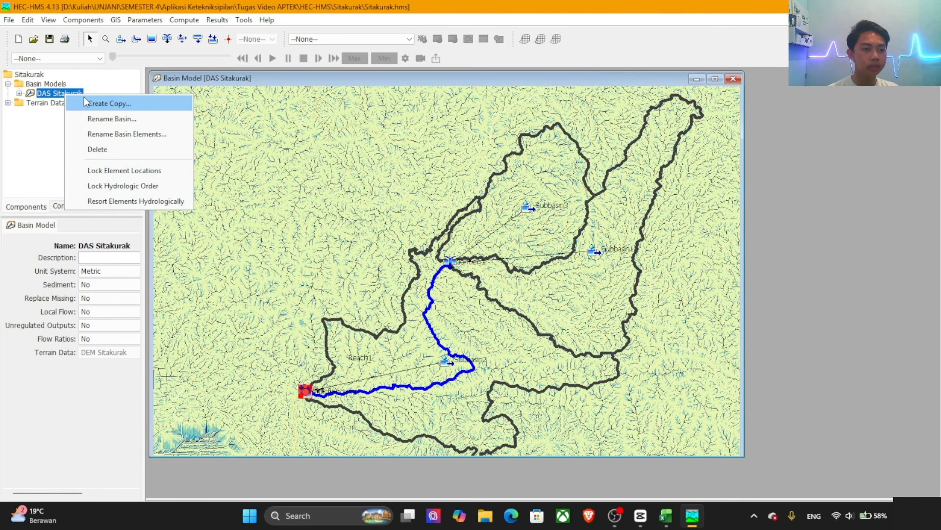
left_click(105, 105)
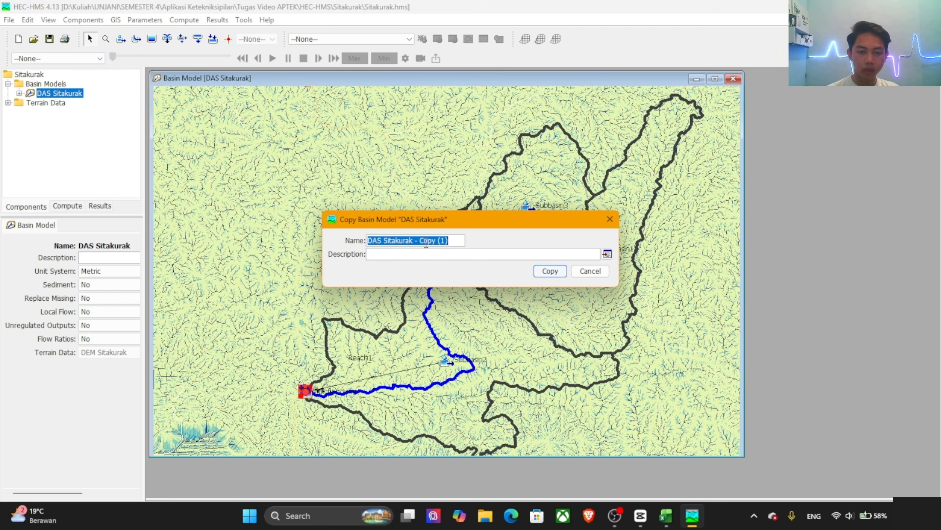
left_click_drag(422, 239, 475, 237)
type("Sy")
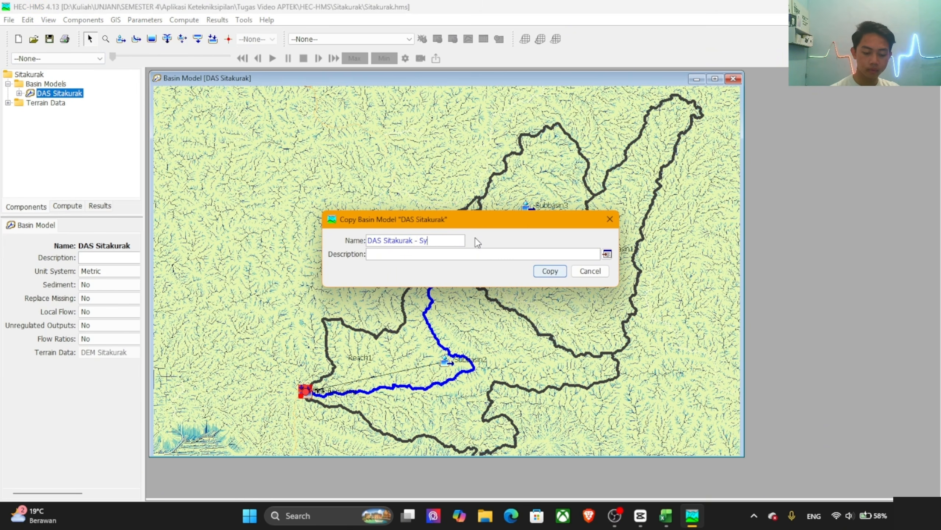
key("BackSpace")
type("nyder")
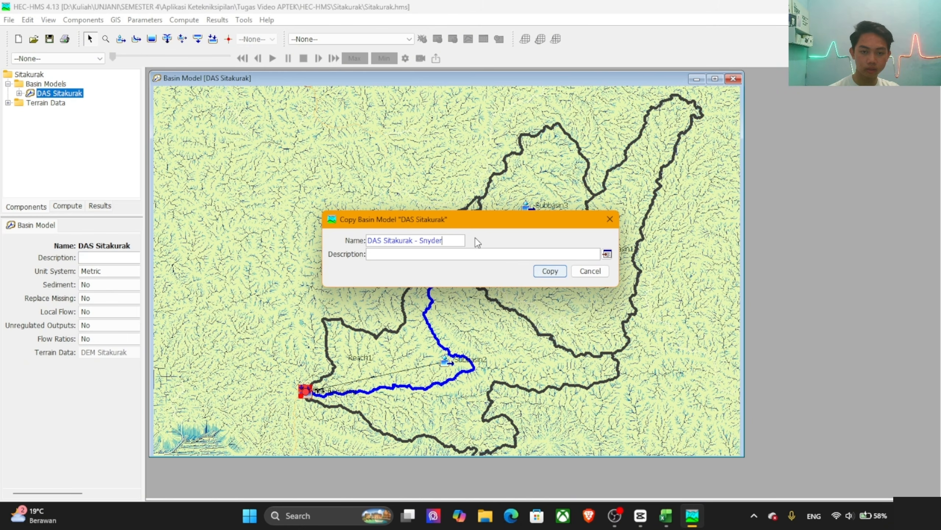
left_click(553, 272)
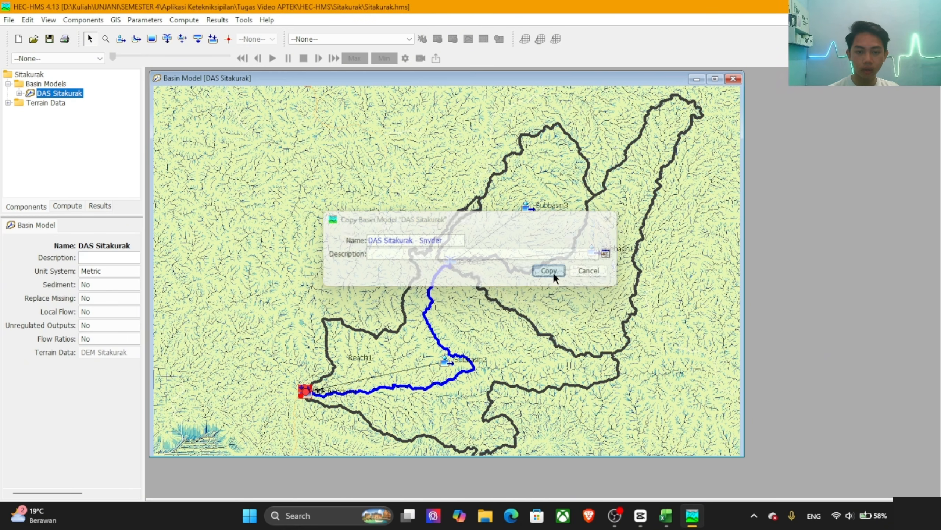
double_click(97, 103)
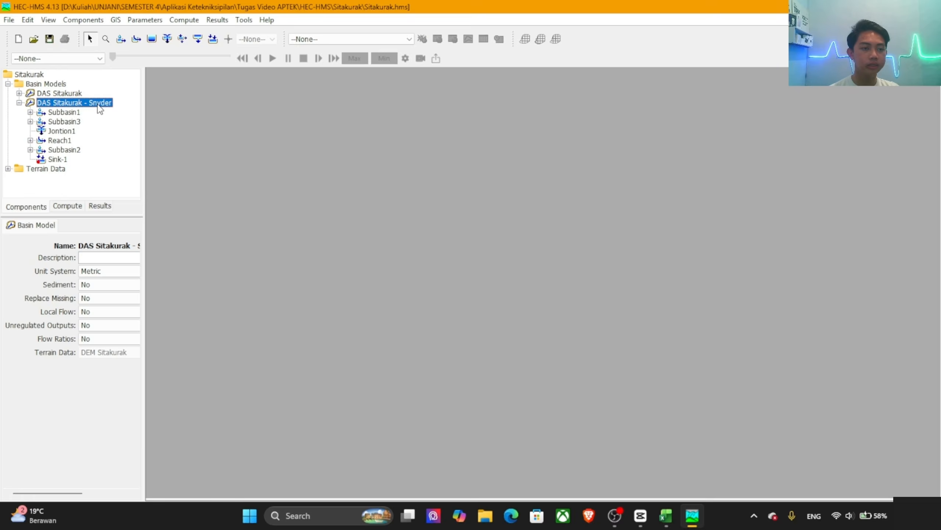
Step: Change the loss method of all subbasins in DAS Sitakurak - Snyder to SCS Curve Number
left_click(145, 22)
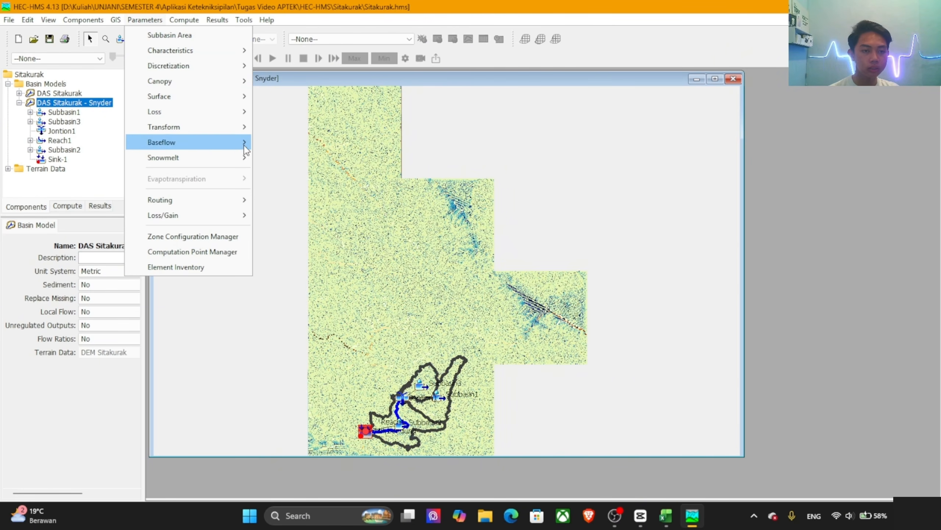
mouse_move(225, 113)
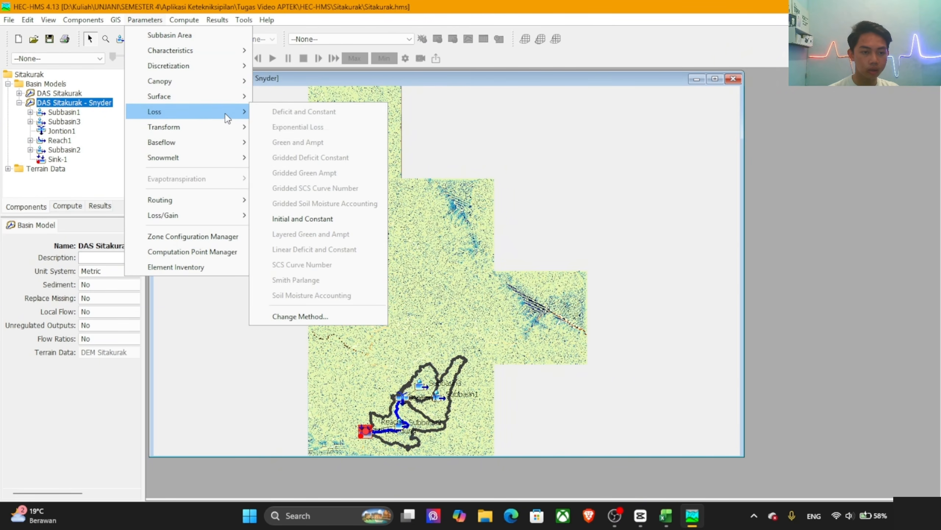
left_click(292, 313)
left_click(447, 269)
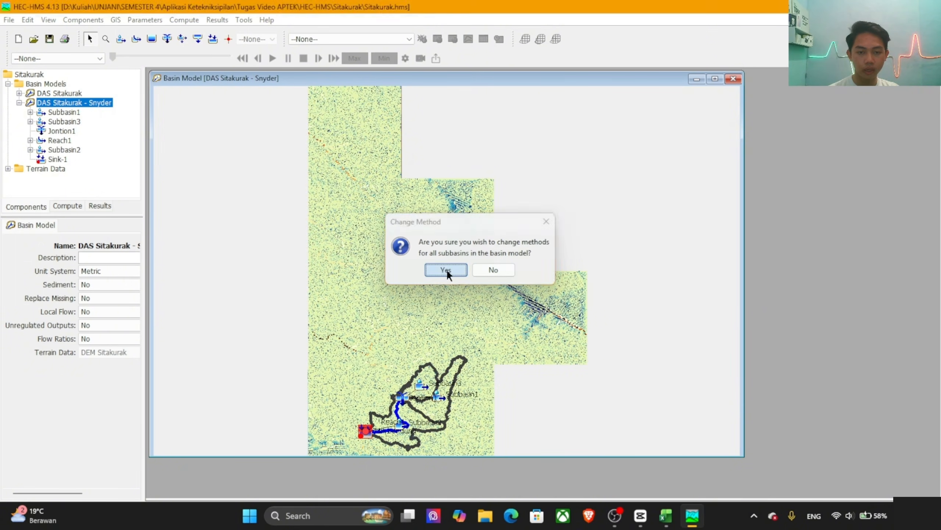
left_click(473, 248)
scroll(468, 304, "down", 2)
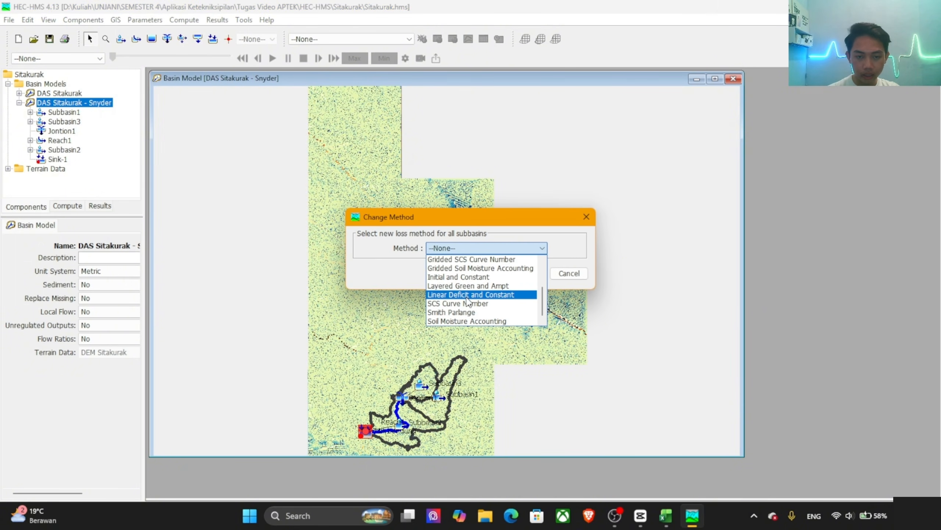
left_click(469, 303)
left_click(518, 275)
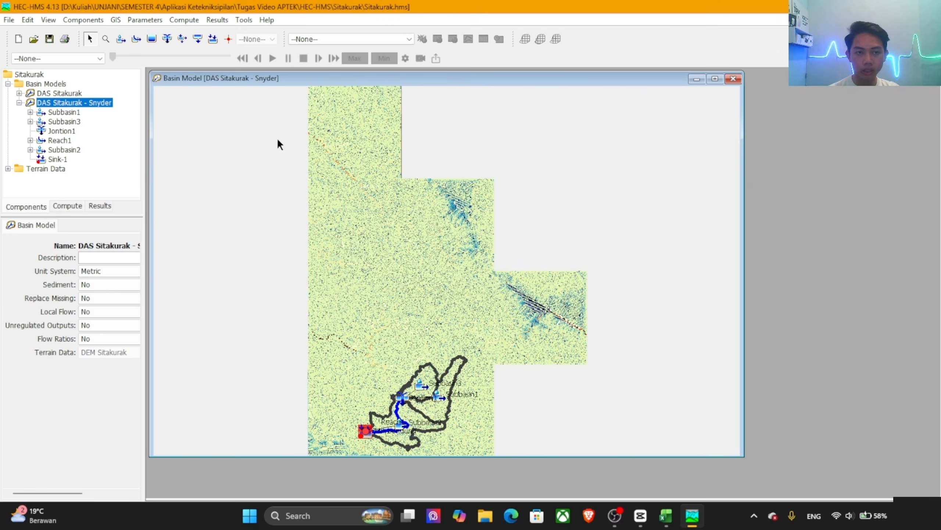
Step: Change the transform method of all subbasins to Snyder Unit Hydrograph : Standard
left_click(148, 20)
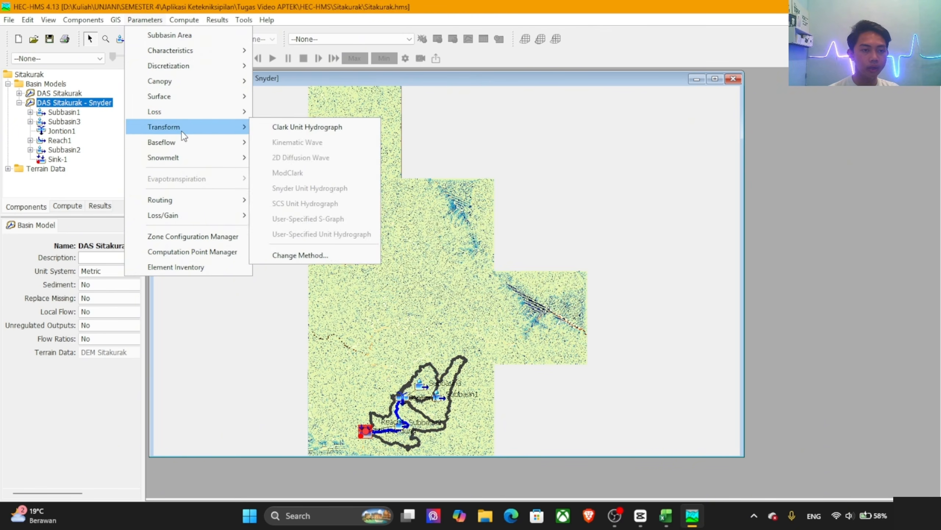
mouse_move(245, 128)
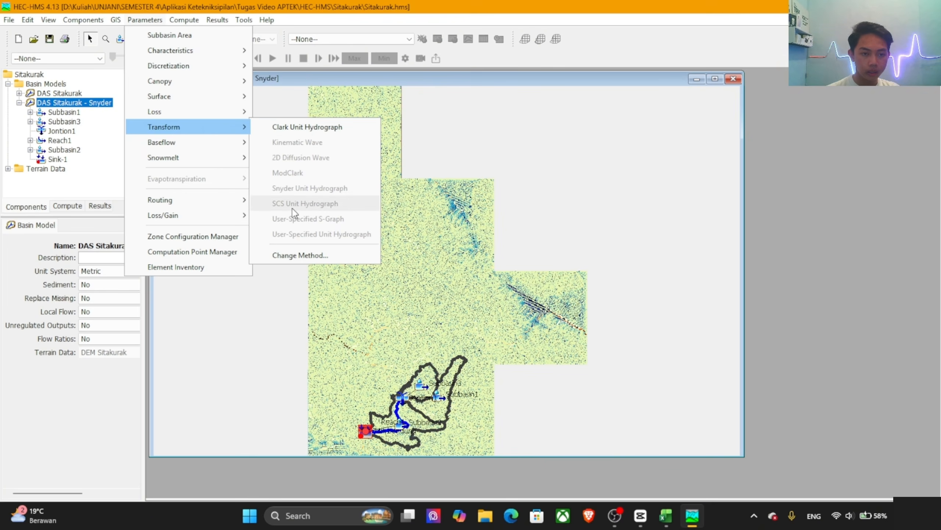
left_click(306, 255)
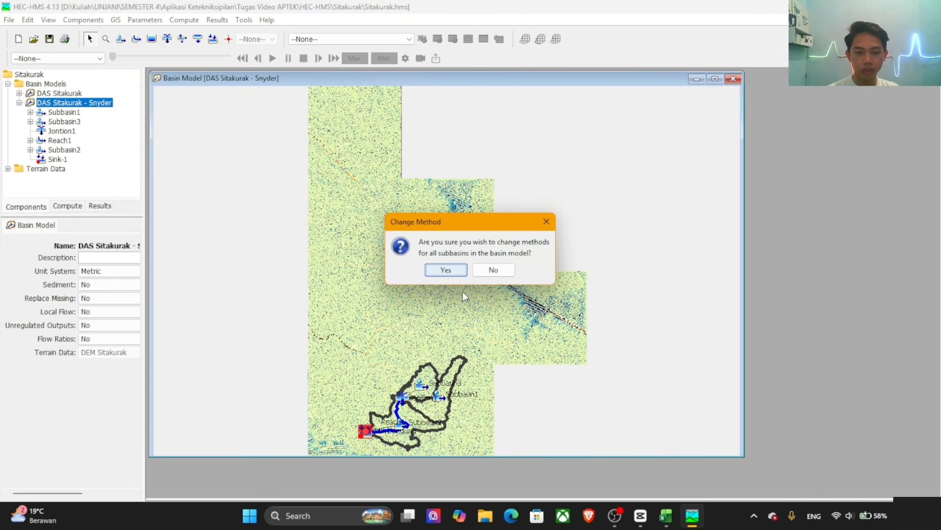
left_click(446, 270)
left_click(456, 249)
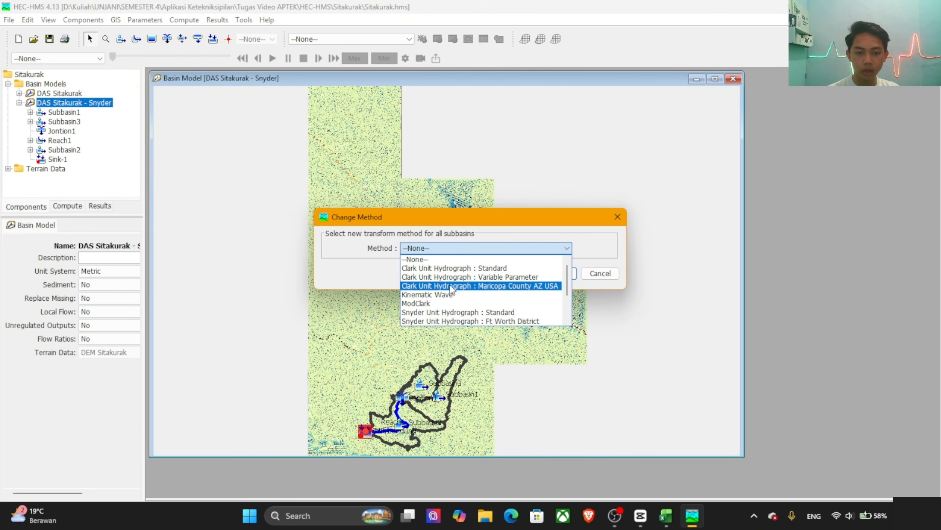
left_click(455, 313)
left_click(556, 273)
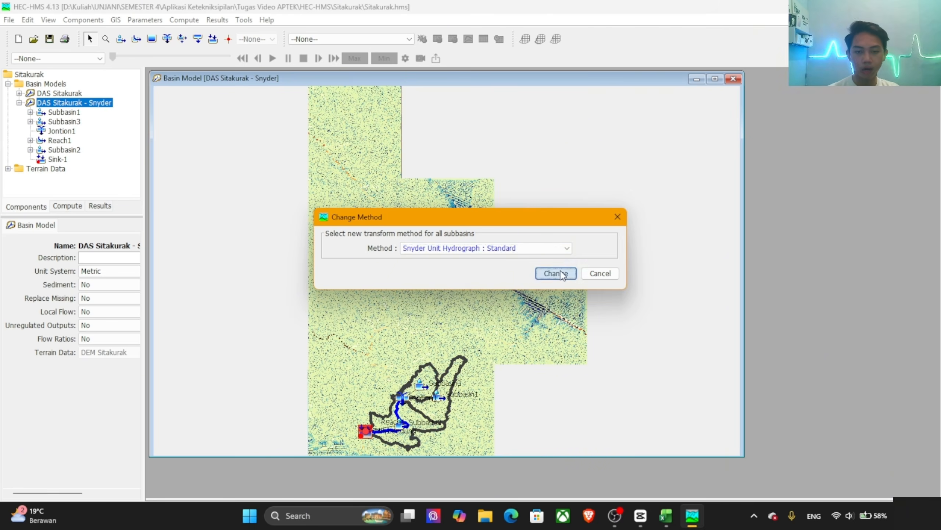
Step: Change the baseflow method of all subbasins to None
left_click(140, 21)
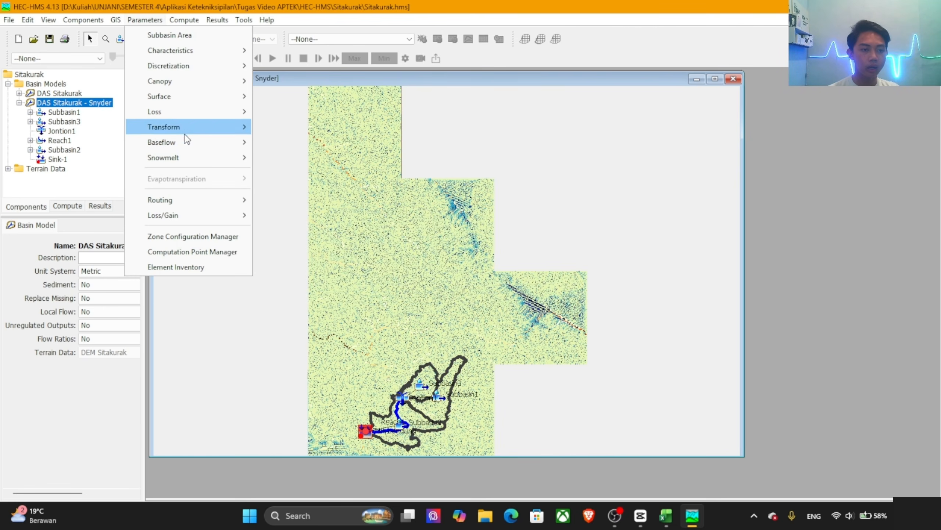
mouse_move(219, 157)
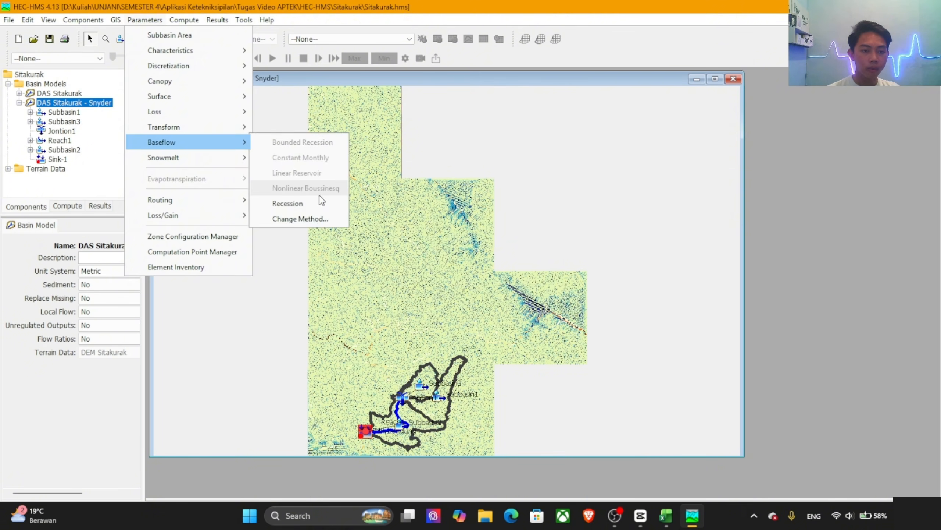
left_click(317, 219)
left_click(441, 272)
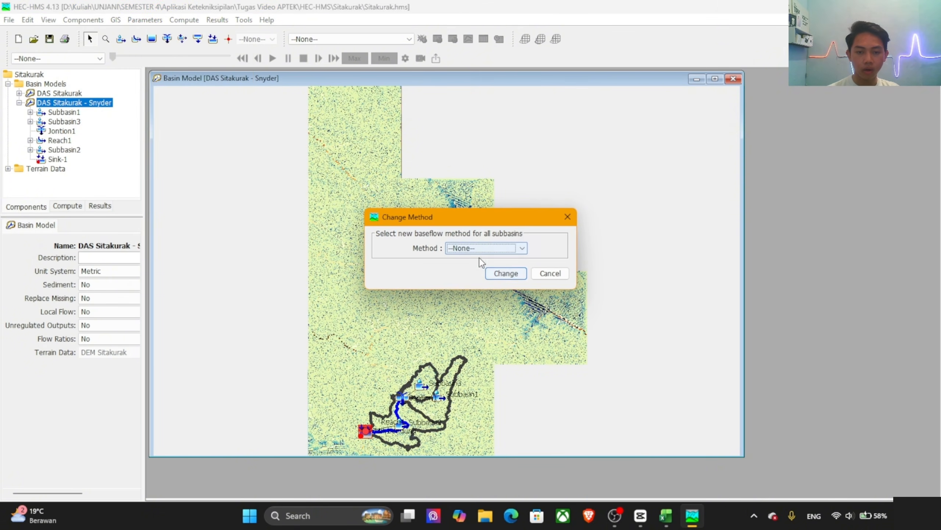
left_click(505, 273)
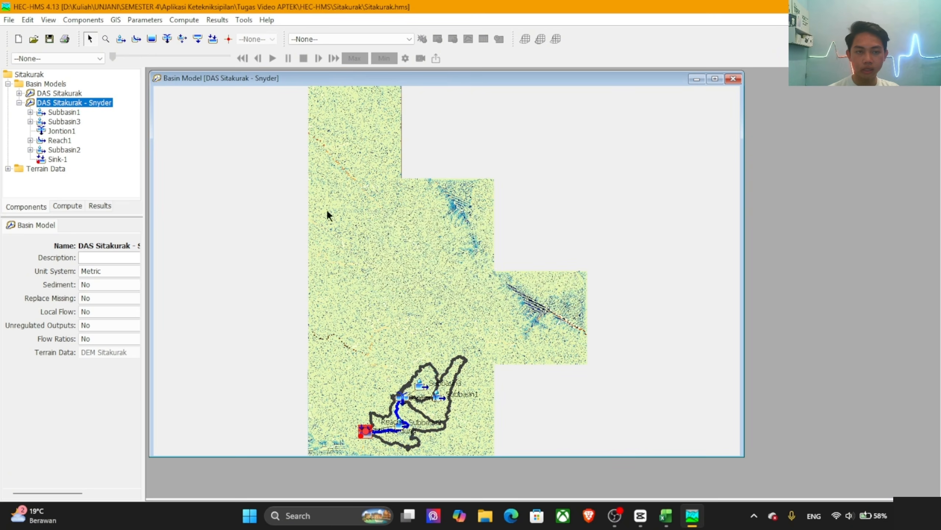
Step: Change the routing method of all reaches in the basin model to Lag
left_click(140, 20)
mouse_move(208, 197)
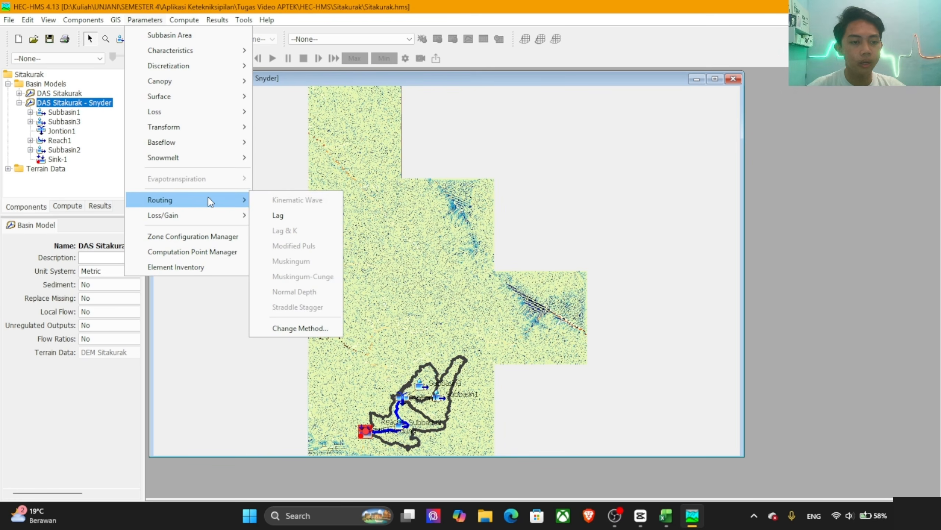
left_click(313, 326)
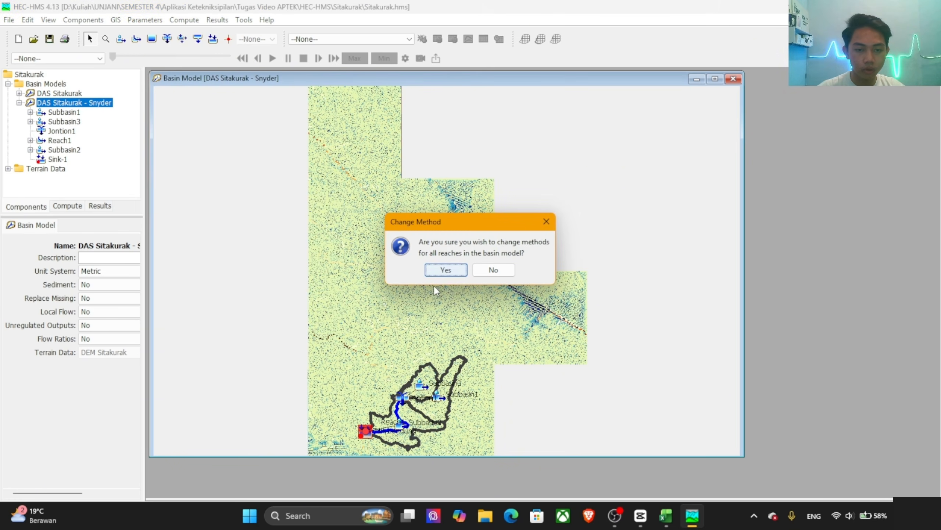
left_click(455, 272)
left_click(497, 248)
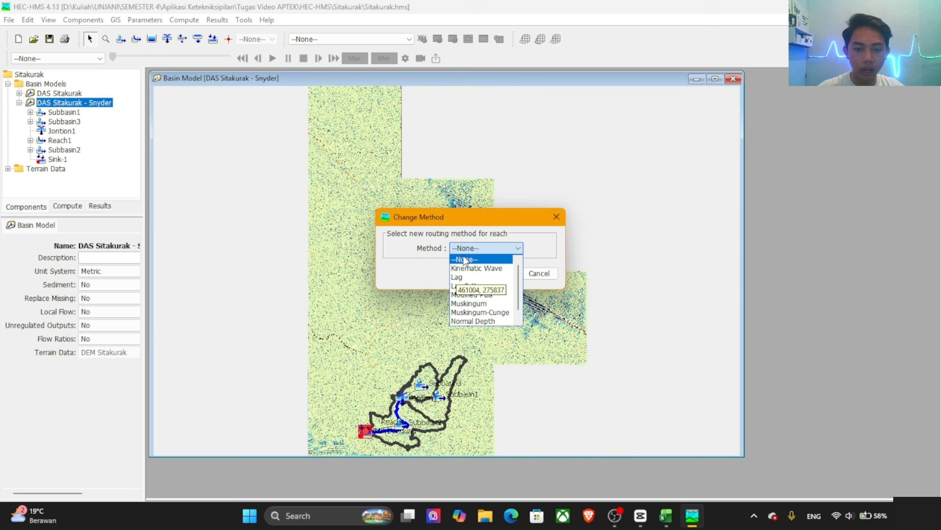
left_click(478, 280)
left_click(496, 273)
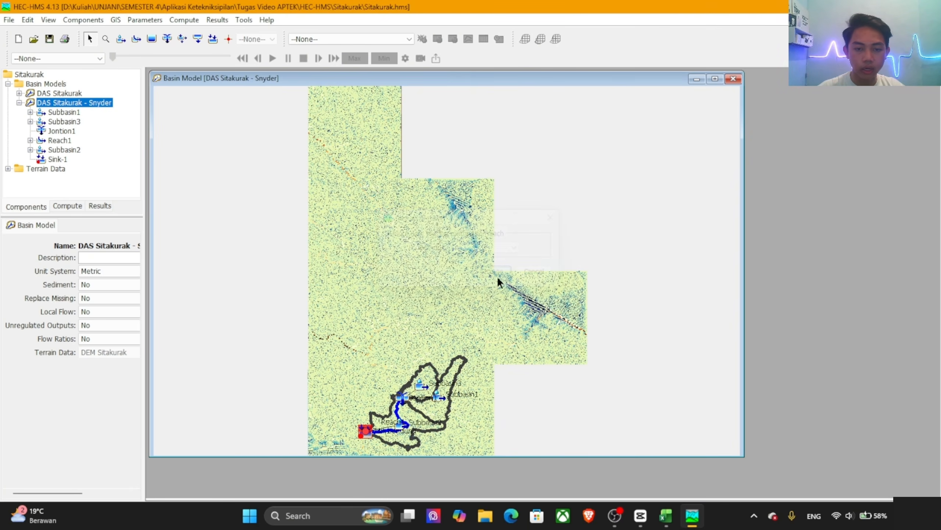
Step: Open the SCS Curve Number loss parameters of the Snyder basin model alongside the Input Hidrologi Sitakkurak workbook in Excel
left_click(146, 19)
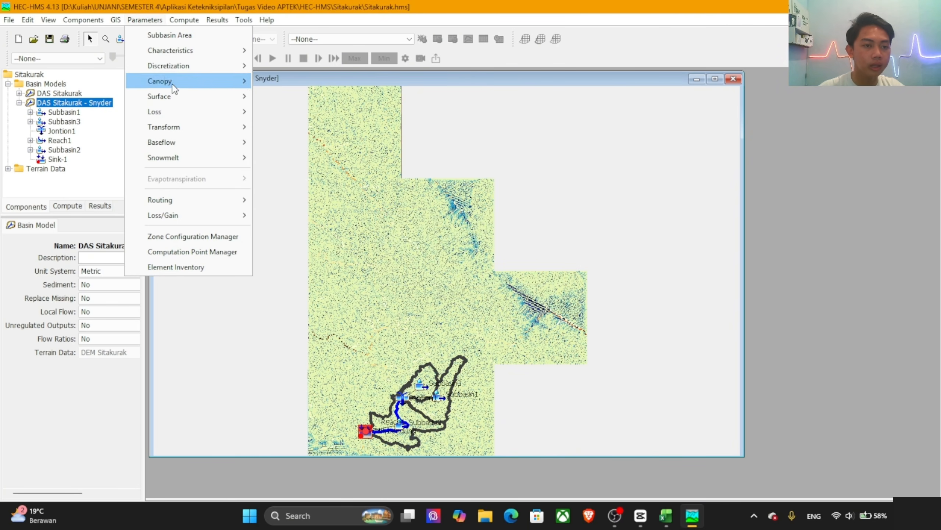
mouse_move(200, 112)
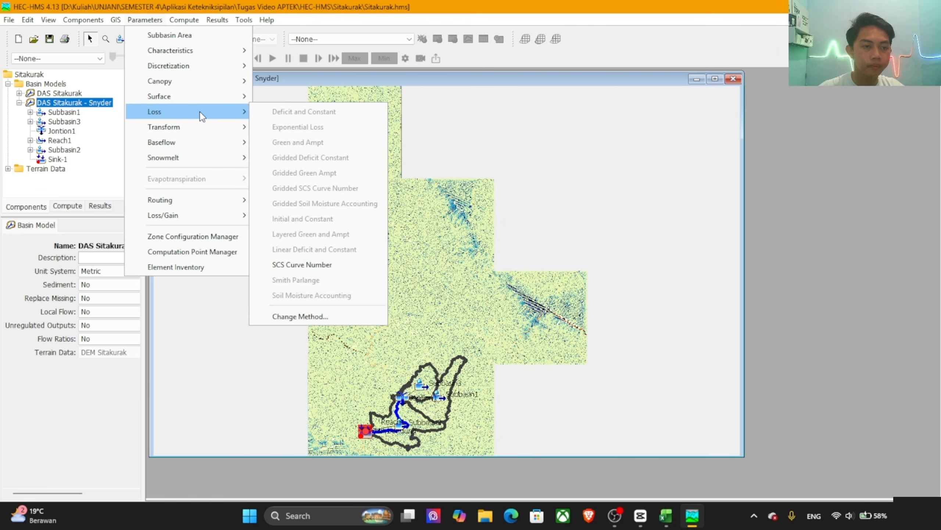
left_click(328, 264)
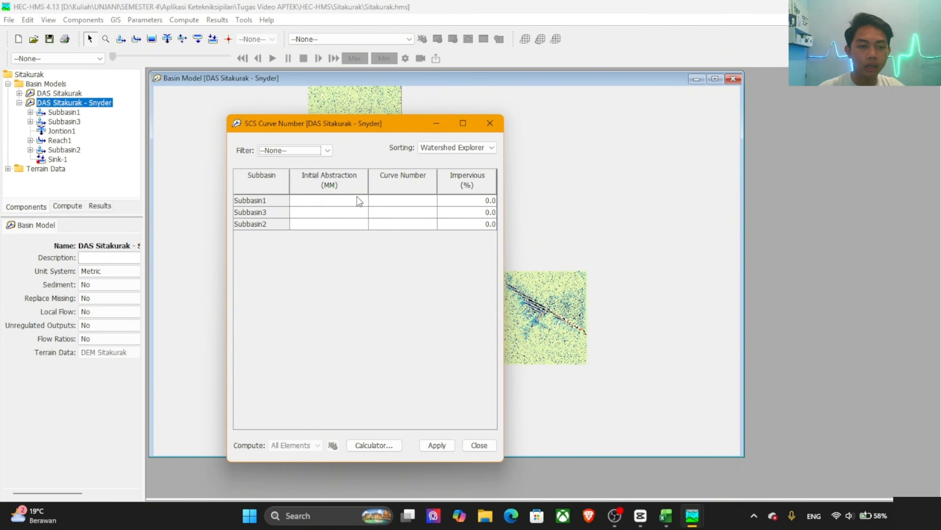
key("alt+Tab")
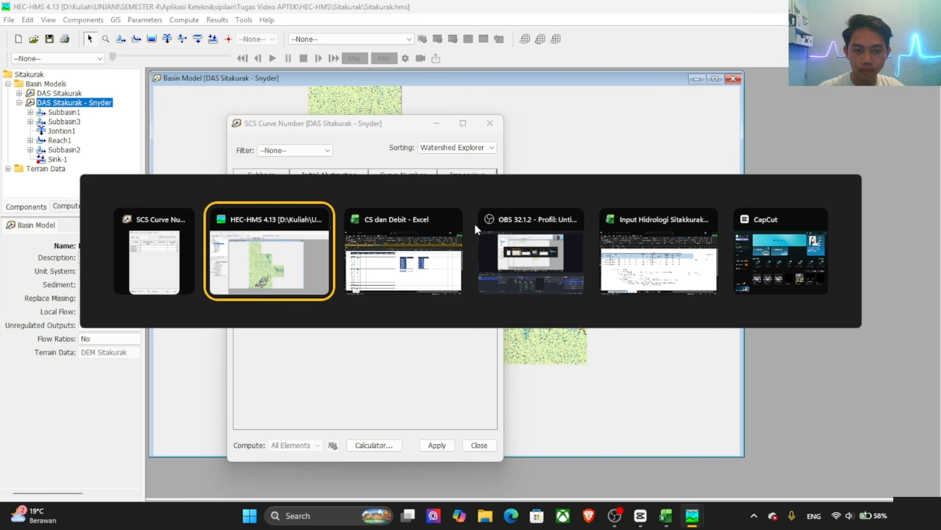
key("alt+Tab")
key("alt+Tab")
key("alt+Tab")
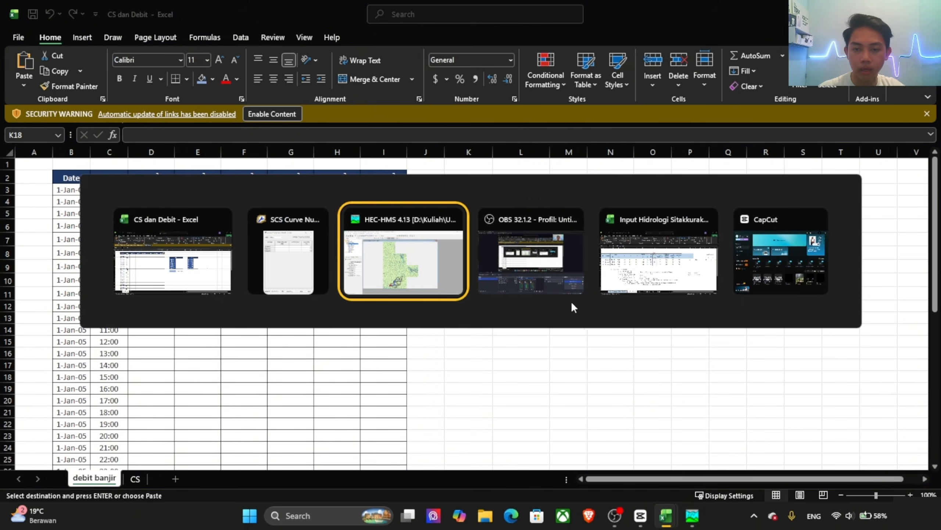
key("alt+Tab")
key("alt+Tab")
key("alt+Tab")
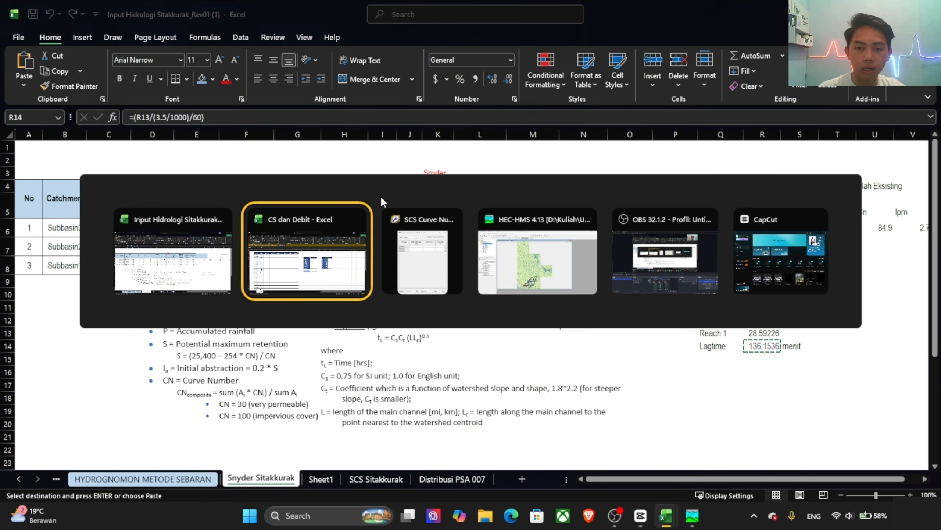
key("alt+Tab")
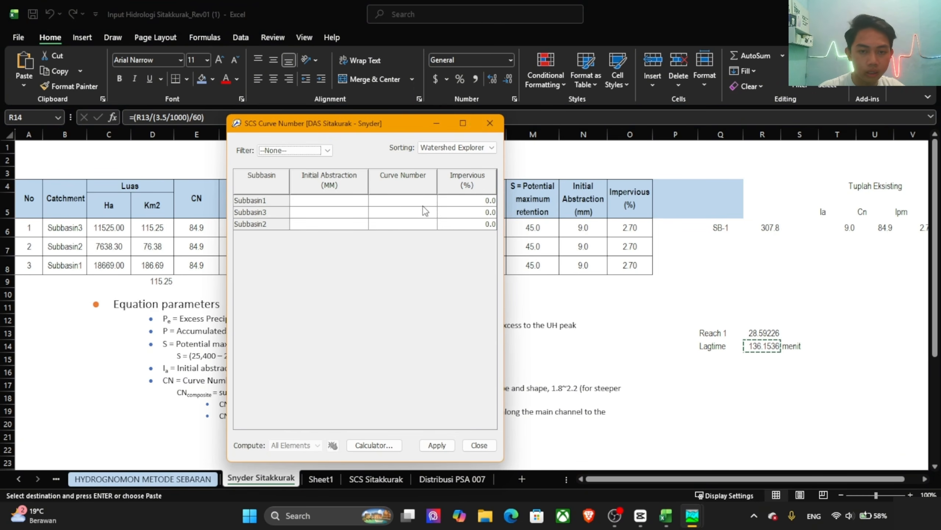
Step: Copy the initial abstraction values from the Snyder Sitakkurak sheet into the HEC-HMS loss table, giving all three subbasins 9.0 mm
left_click(582, 227)
left_click_drag(583, 227, 589, 269)
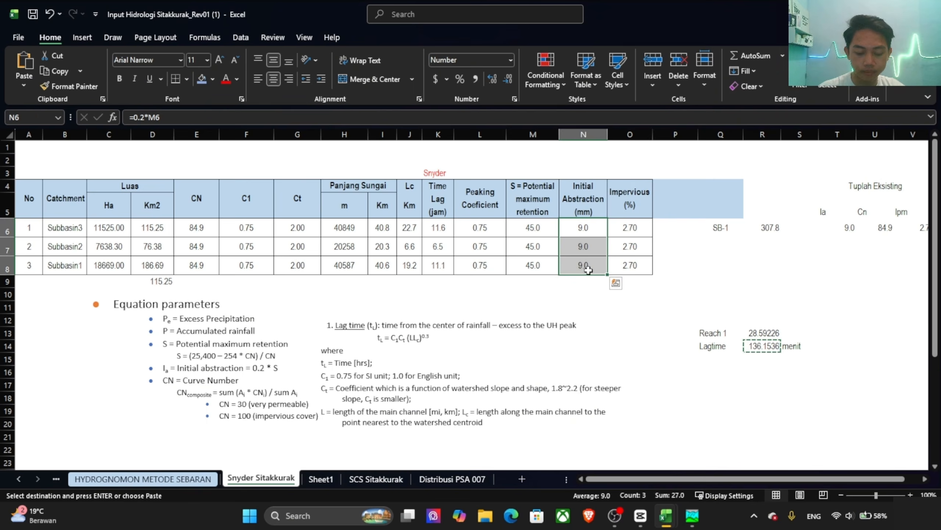
key("ctrl+c")
key("alt+Tab")
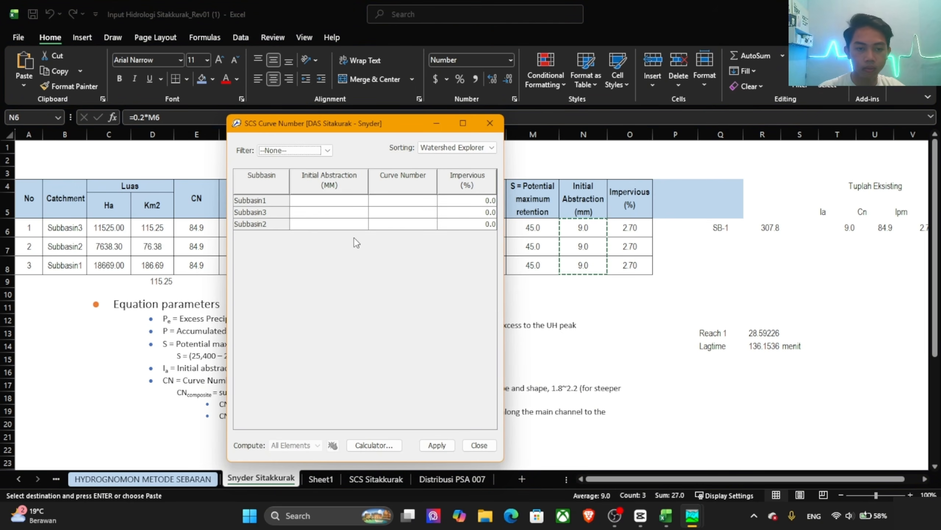
left_click(338, 203)
key("ctrl+v")
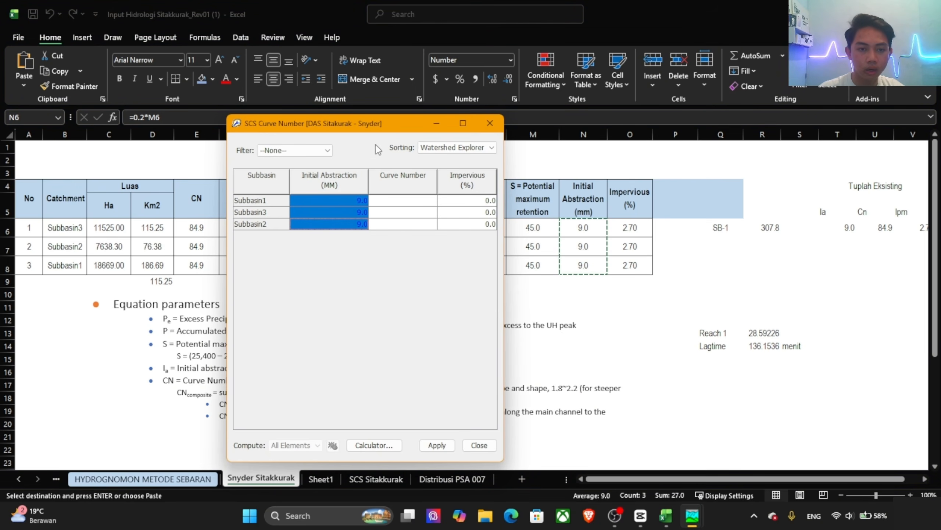
Step: Copy the CN values from the Excel sheet into the loss table, giving all three subbasins a curve number of 84.9
left_click_drag(375, 118, 666, 118)
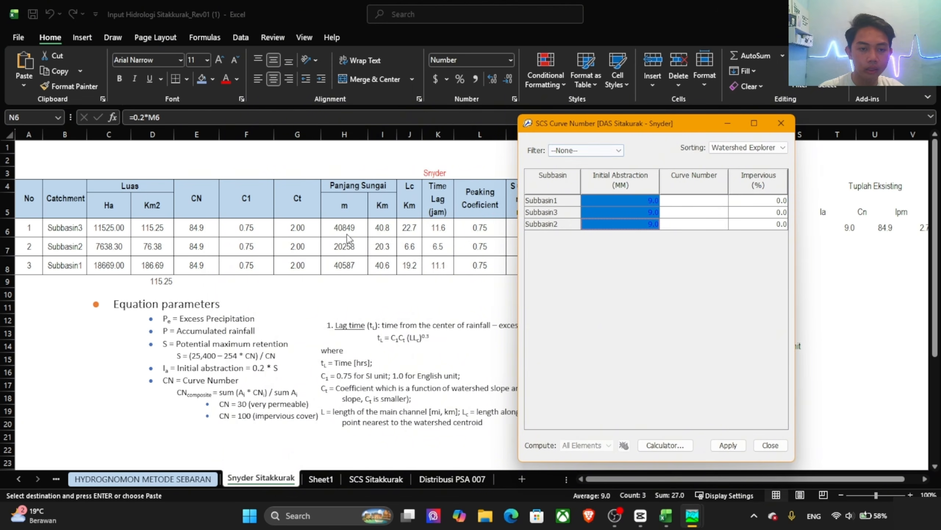
left_click(210, 227)
left_click_drag(209, 227, 207, 270)
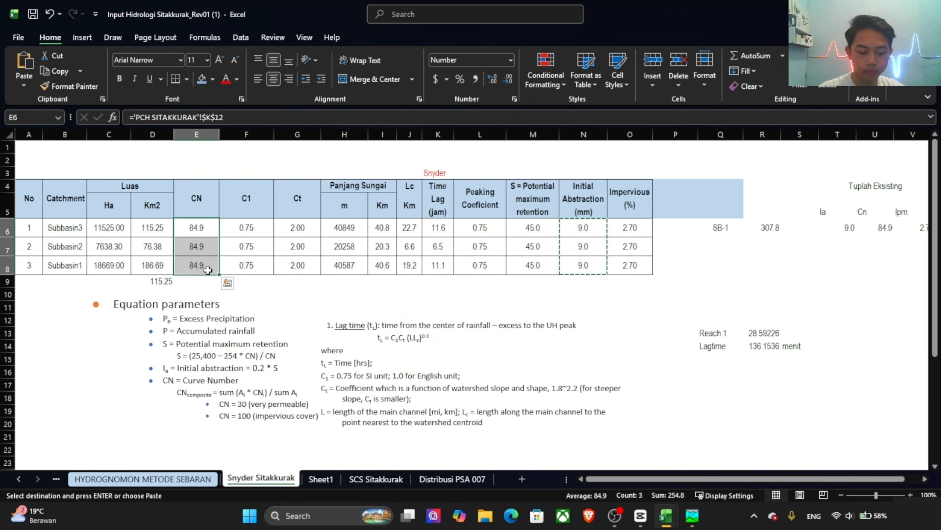
key("ctrl+c")
key("alt+Tab")
left_click(706, 202)
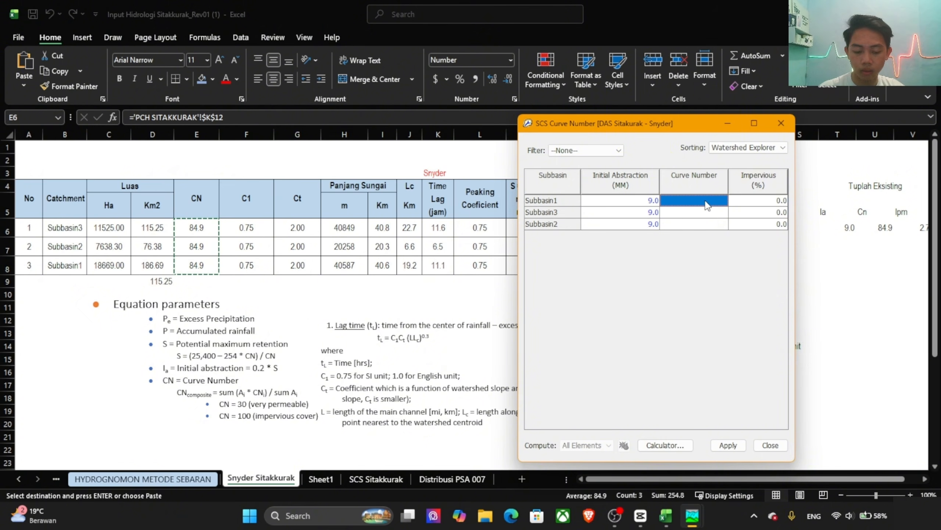
left_click_drag(706, 205, 697, 223)
key("ctrl+v")
Step: Copy the impervious values from the Excel sheet so all three subbasins have 2.7%, and apply and close the loss table
left_click_drag(670, 123, 419, 119)
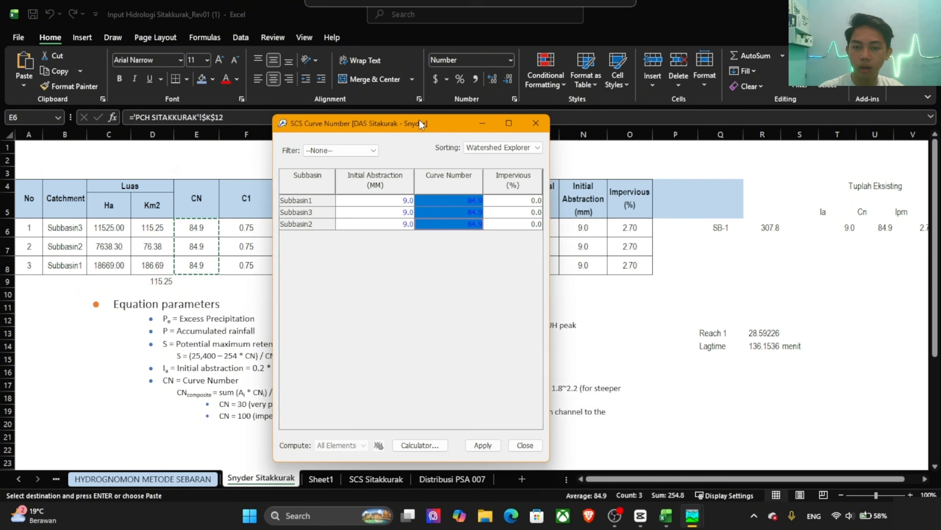
left_click(636, 228)
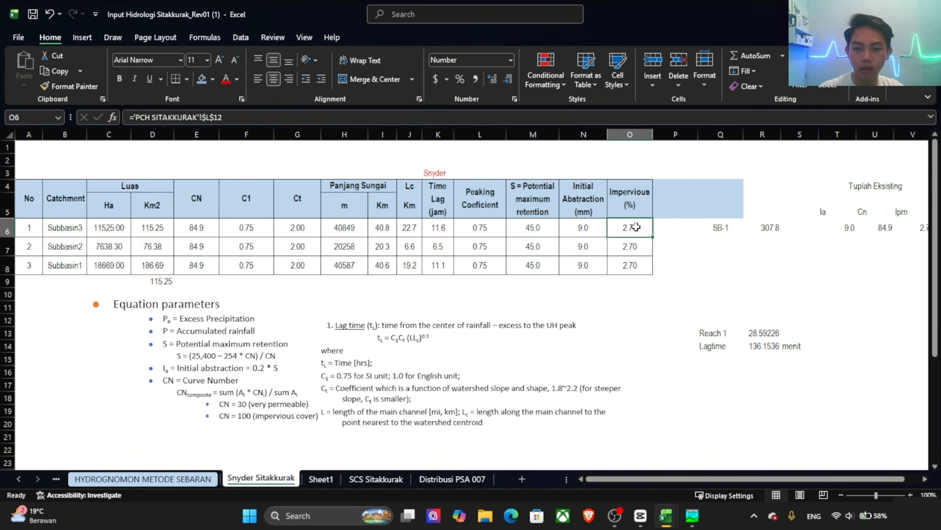
left_click_drag(636, 227, 632, 265)
key("ctrl+c")
key("alt+Tab")
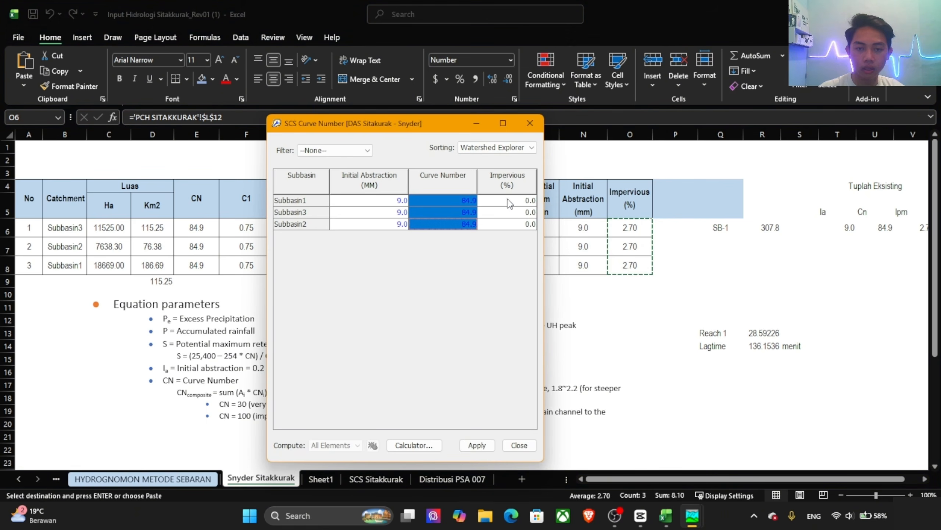
left_click(510, 201)
key("ctrl+v")
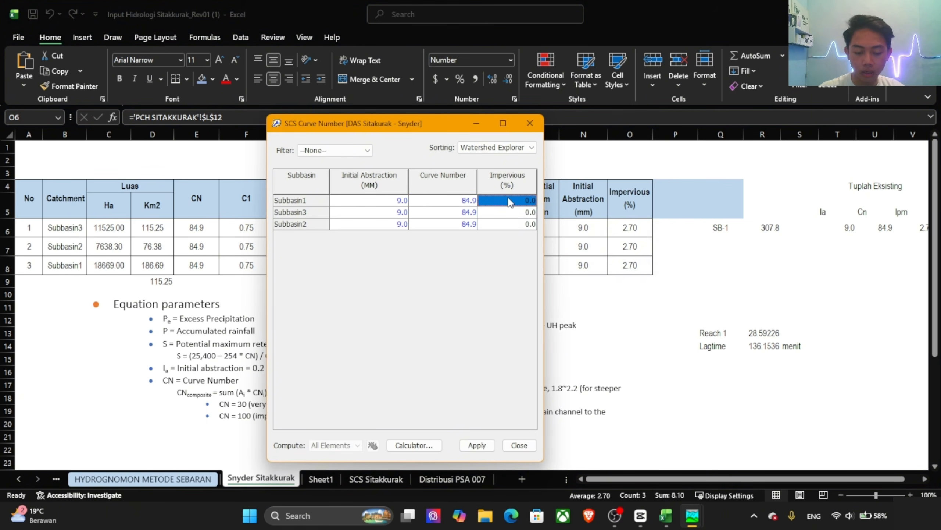
key("alt+Tab")
key("ctrl+c")
key("alt+Tab")
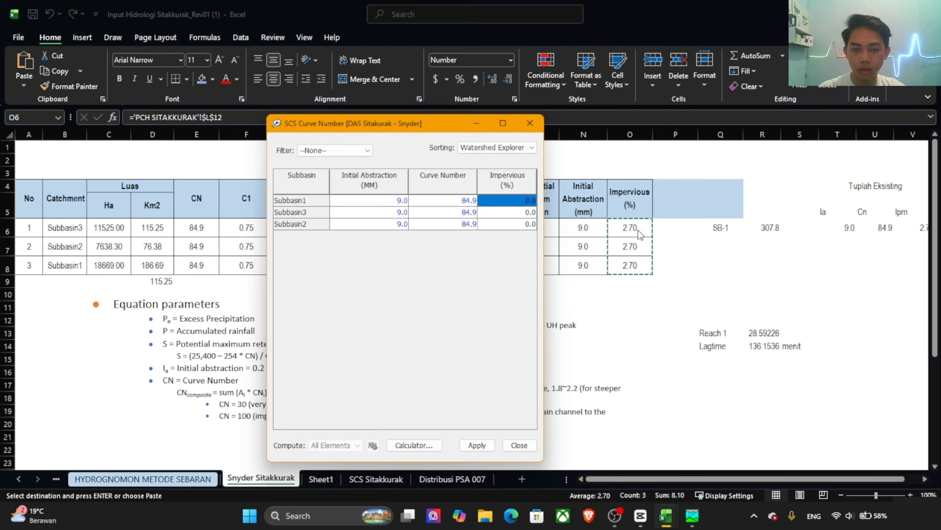
key("ctrl+v")
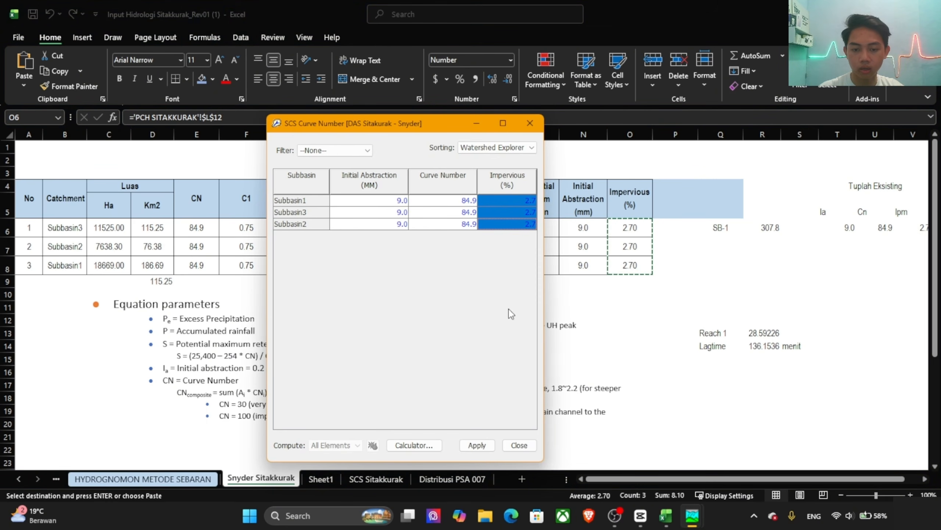
left_click(477, 445)
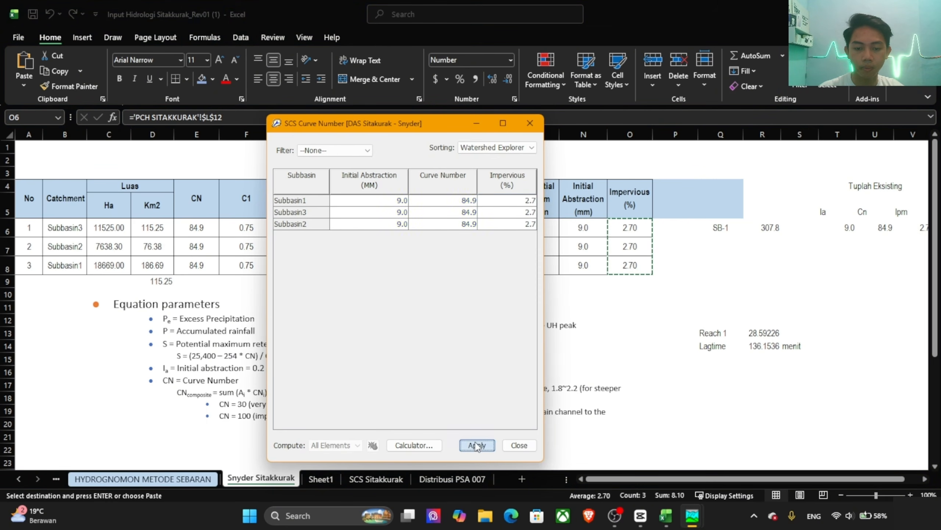
left_click(519, 445)
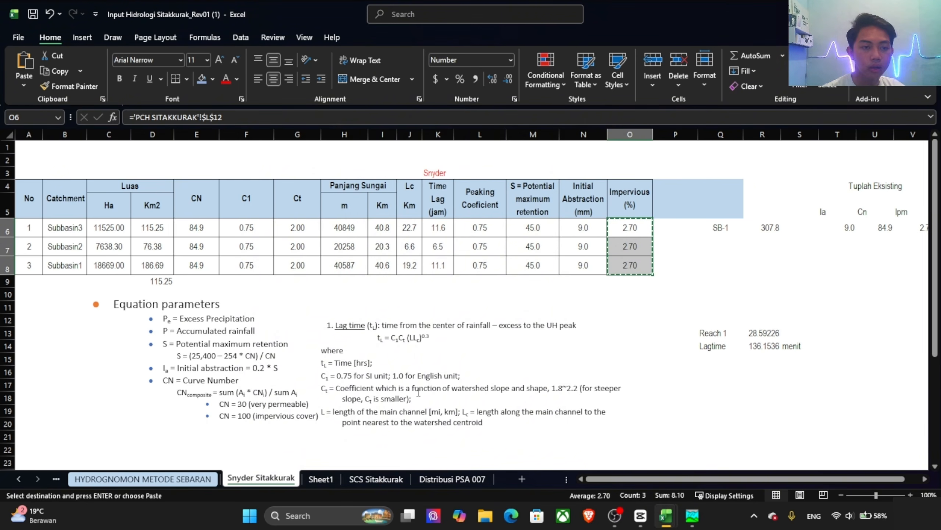
Step: Switch back to HEC-HMS and open the Snyder Unit Hydrograph transform parameters for DAS Sitakurak - Snyder
key("alt+Tab")
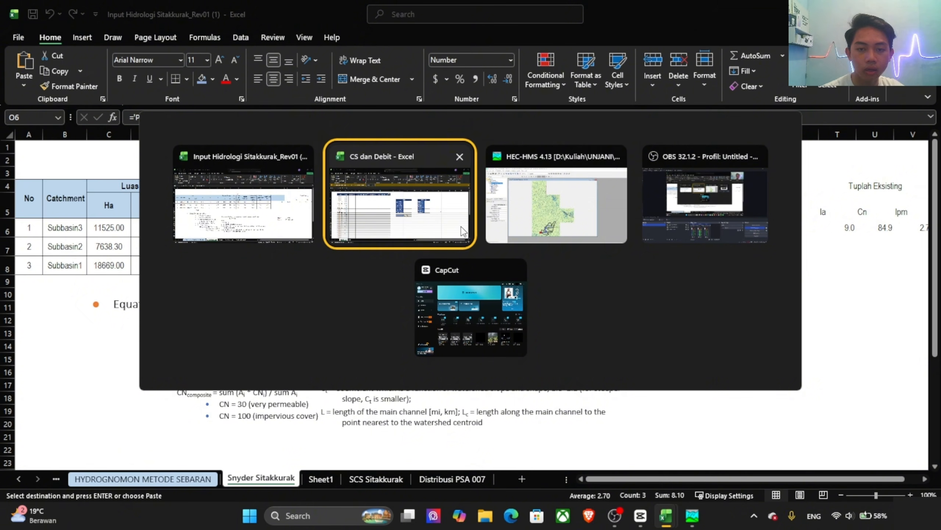
key("alt+Tab")
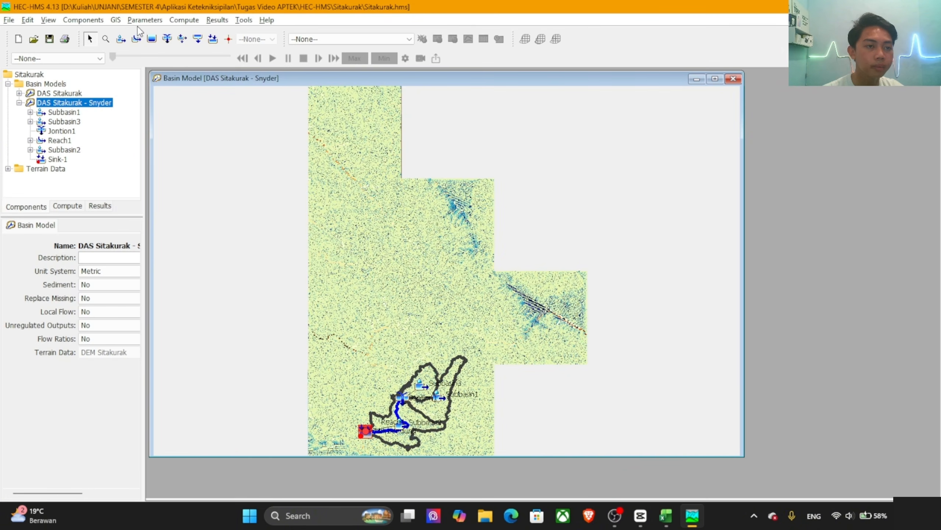
left_click(140, 22)
mouse_move(187, 127)
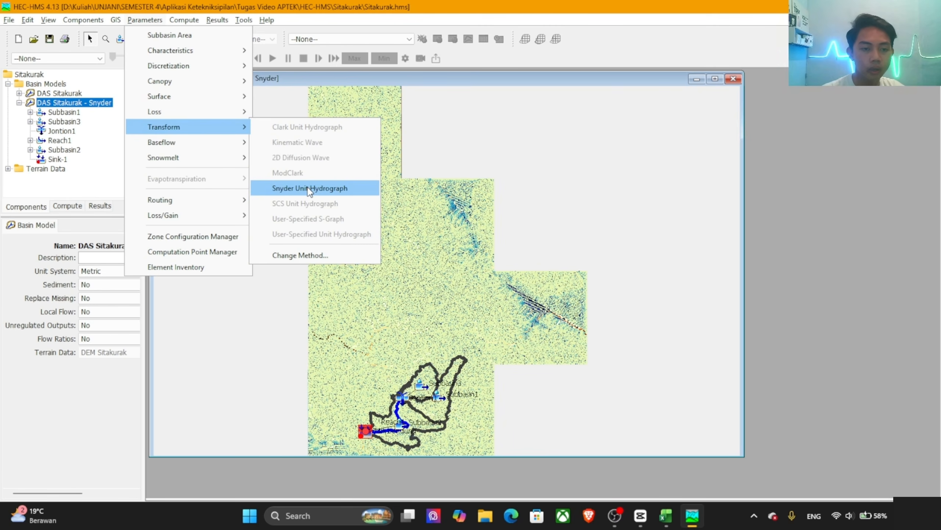
left_click(306, 187)
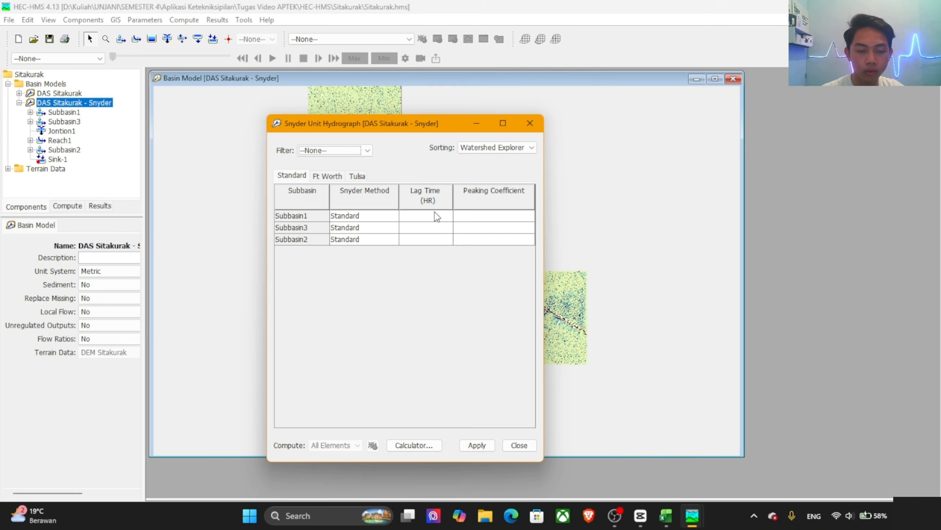
Step: Copy the time lag column from the Excel sheet into the lag times: 11.6 hr for Subbasin1, 6.5 for Subbasin3, 11.1 for Subbasin2
key("alt+Tab")
left_click(439, 226)
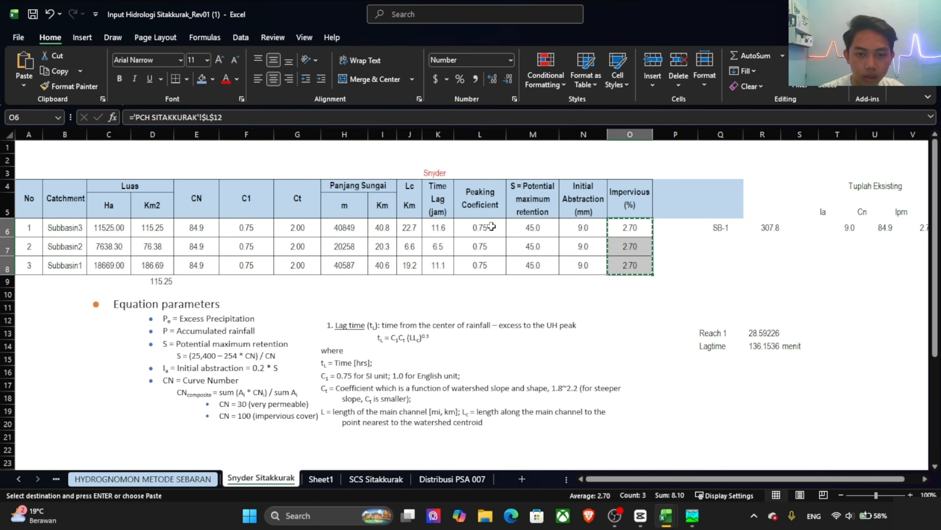
left_click_drag(435, 224, 440, 267)
key("ctrl+c")
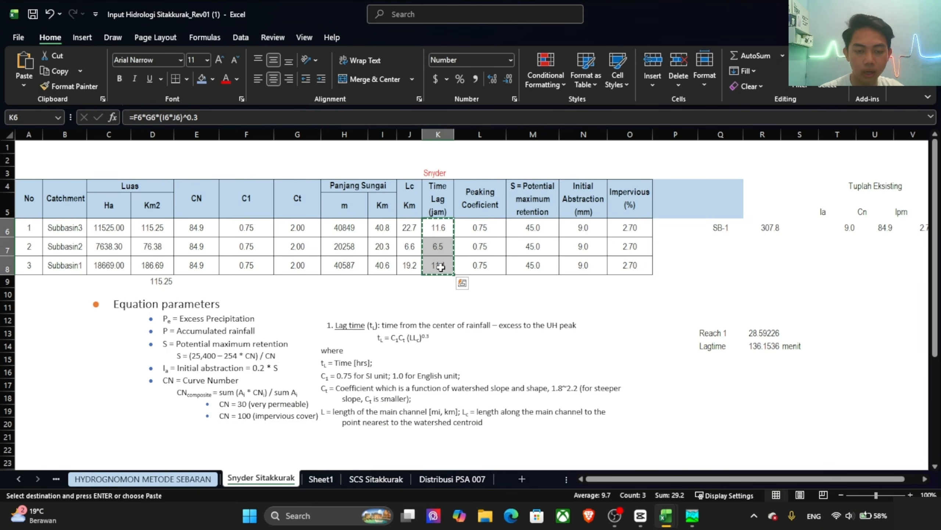
key("alt+Tab")
key("alt+Tab")
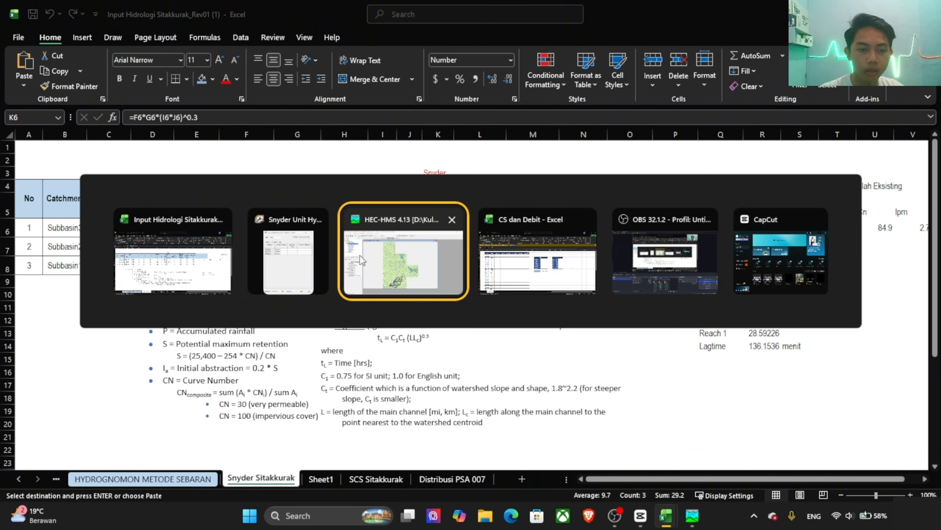
left_click(283, 254)
left_click(424, 216)
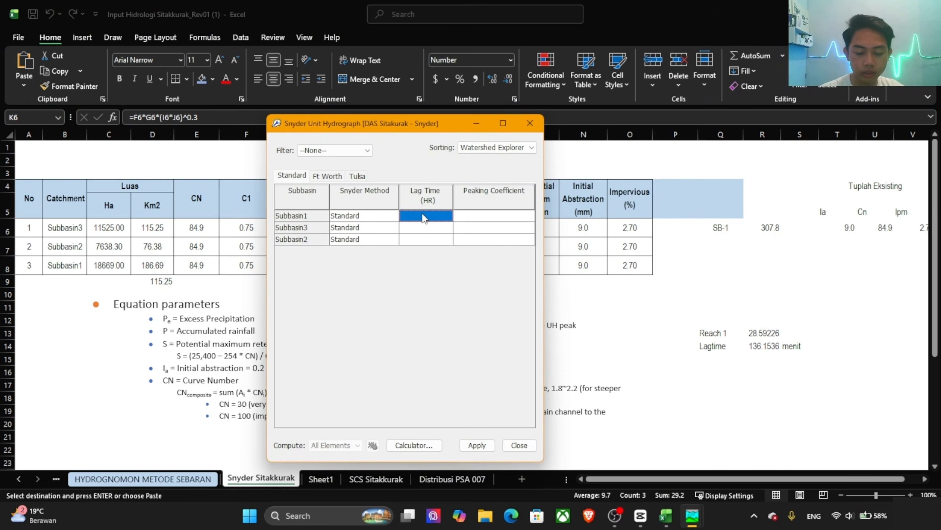
key("ctrl+v")
Step: Copy the peaking coefficient of 0.75 from the Excel sheet to all three subbasins, apply and close the table, and return to HEC-HMS
key("alt+Tab")
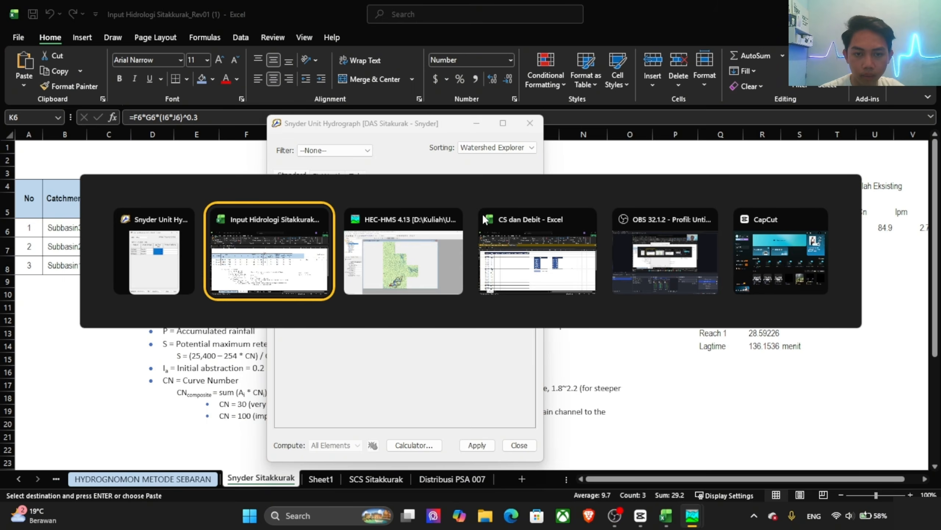
key("alt+Tab")
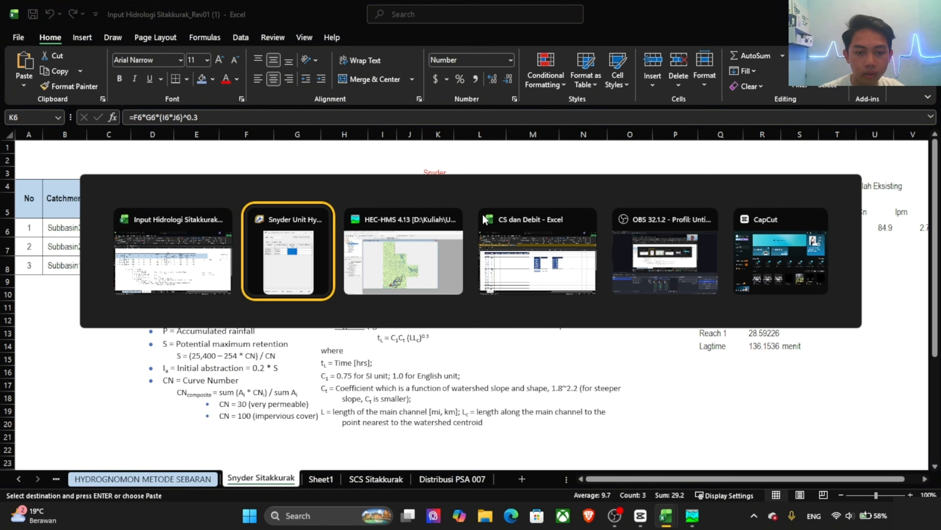
left_click(189, 260)
left_click_drag(471, 234, 479, 265)
key("ctrl+c")
key("alt+Tab")
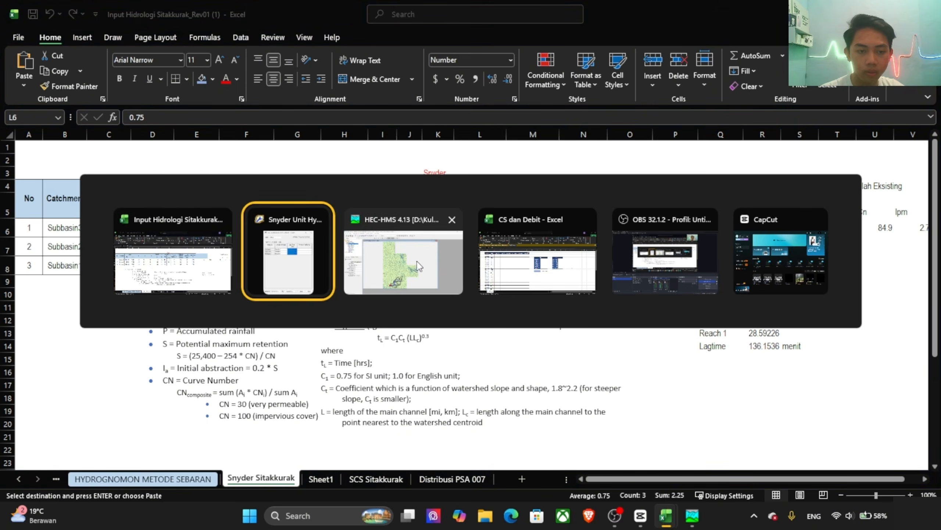
key("ctrl+v")
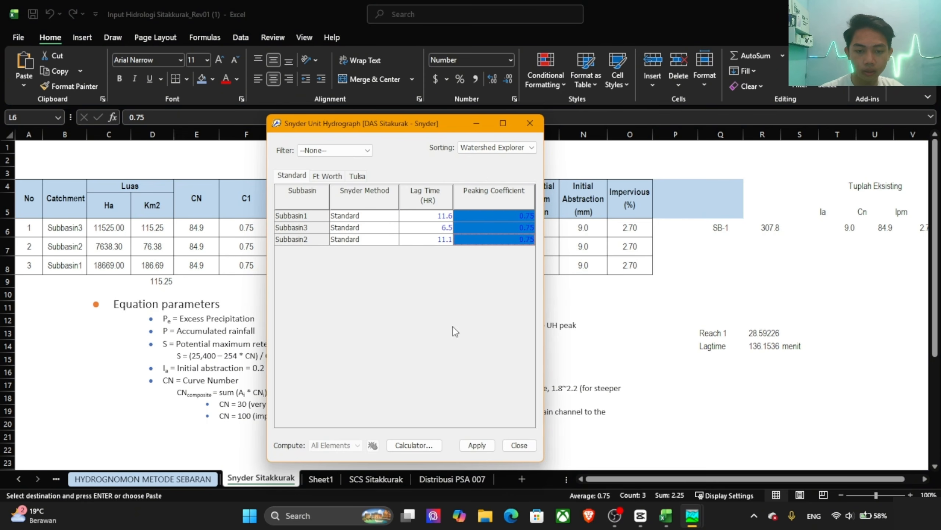
left_click(480, 444)
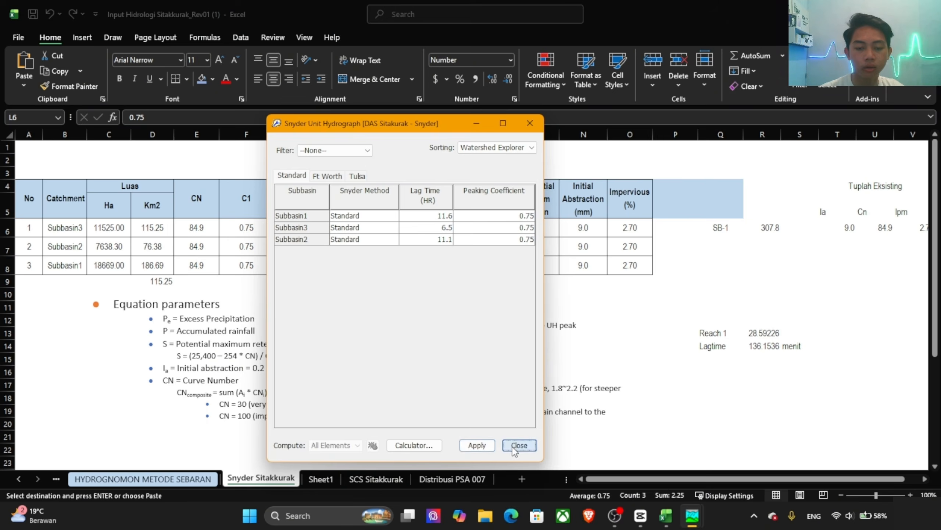
left_click(512, 446)
key("alt+Tab")
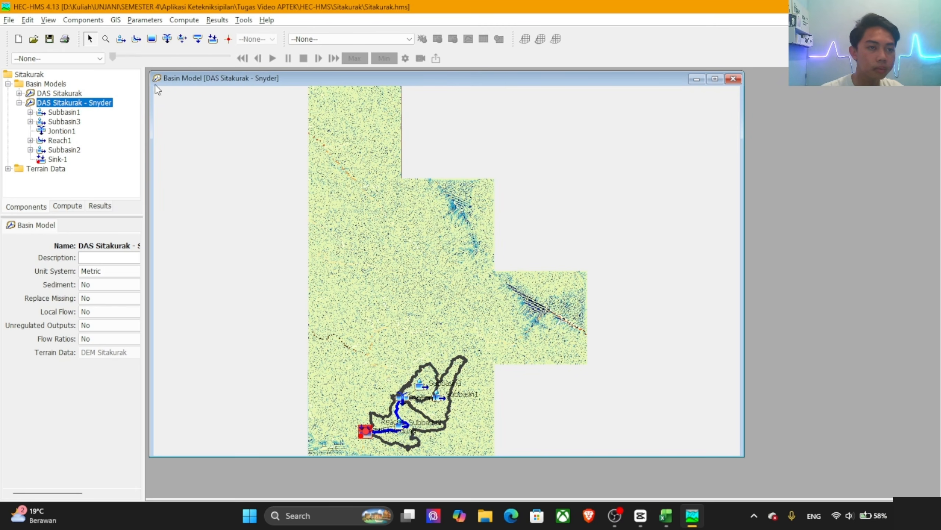
Step: Open the Lag routing parameter table for the DAS Sitakurak - Snyder basin model
left_click(145, 19)
mouse_move(208, 136)
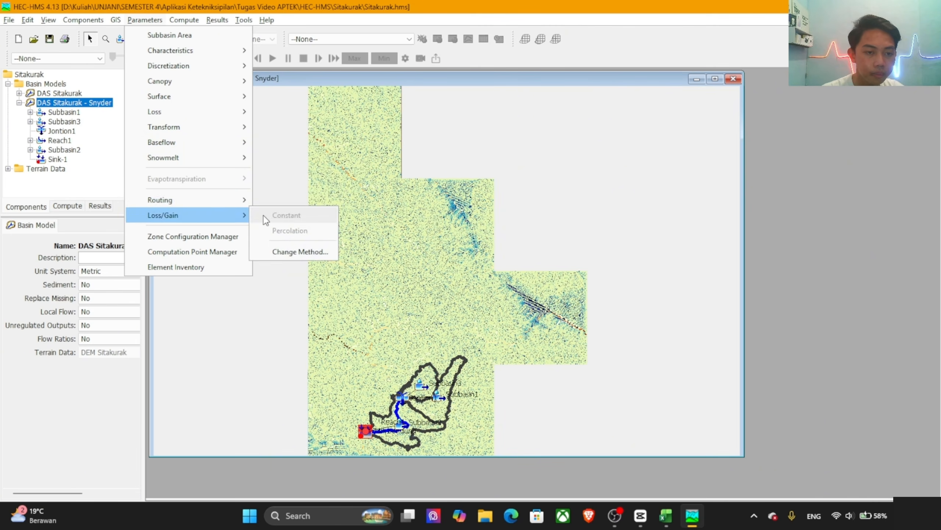
mouse_move(250, 204)
left_click(281, 210)
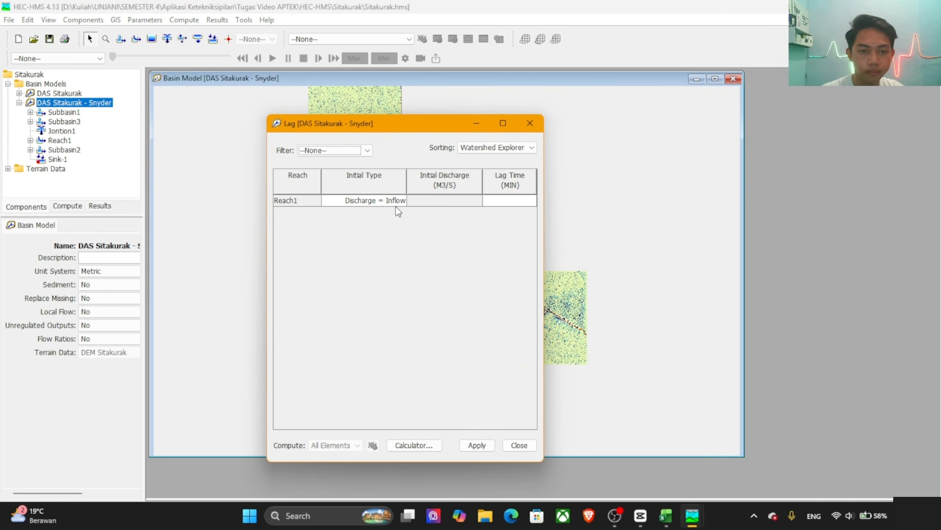
Step: Copy the 136.1536-minute lag time from the Excel sheet into Reach1, apply and close the table, and return to HEC-HMS
left_click(529, 202)
key("alt+Tab")
key("alt+Tab")
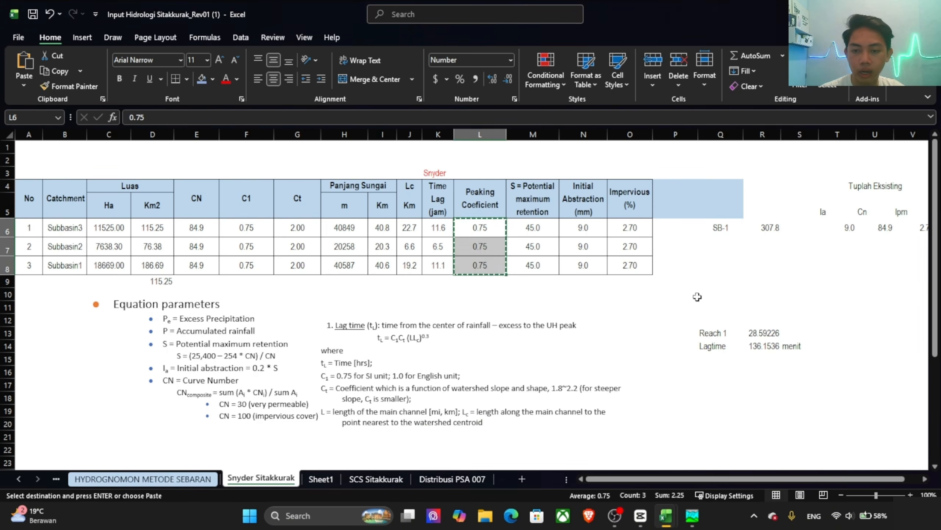
left_click(763, 346)
key("ctrl+c")
key("alt+Tab")
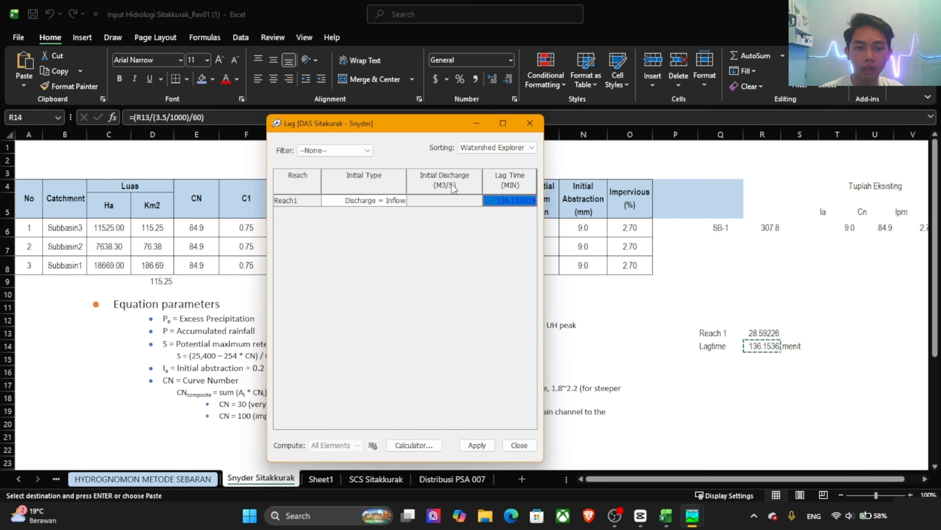
left_click(477, 445)
left_click(519, 445)
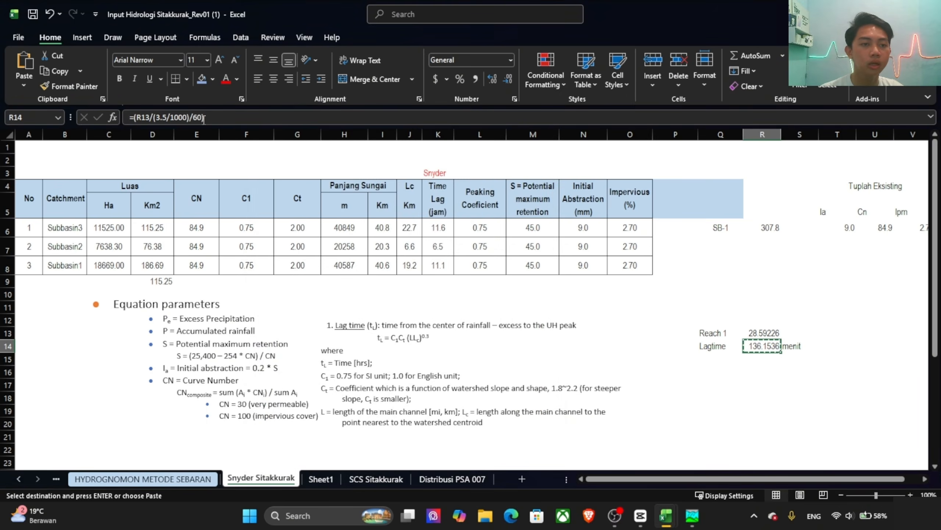
key("alt+Tab")
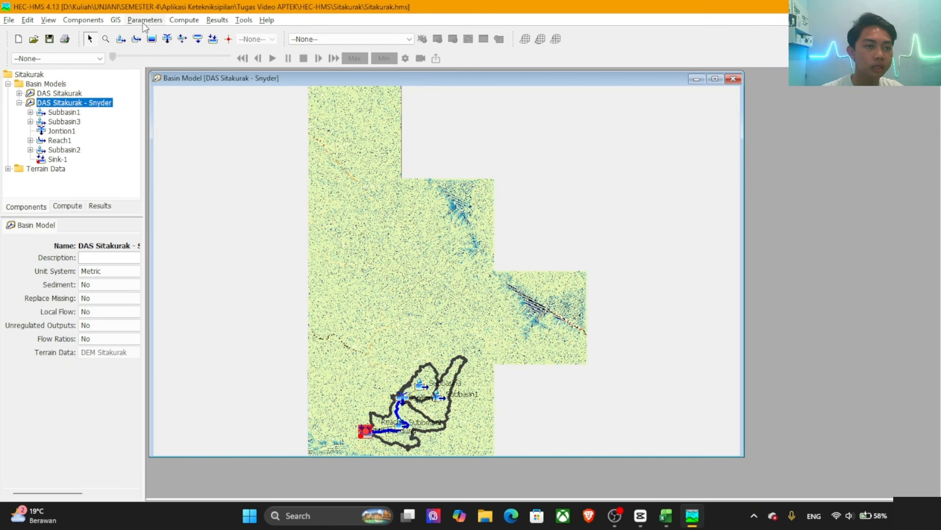
Step: Create a control specification named Debit Banjir and open its settings from the Control Specifications folder
left_click(91, 21)
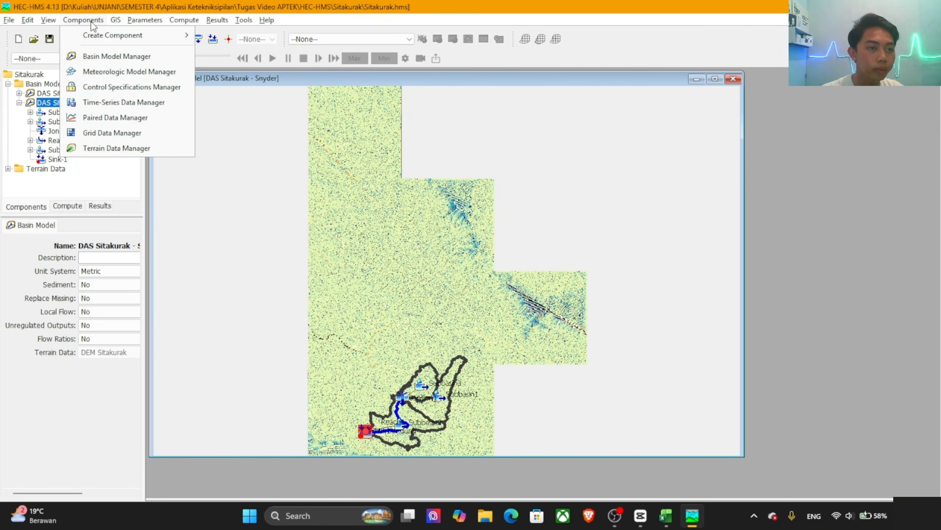
left_click(99, 87)
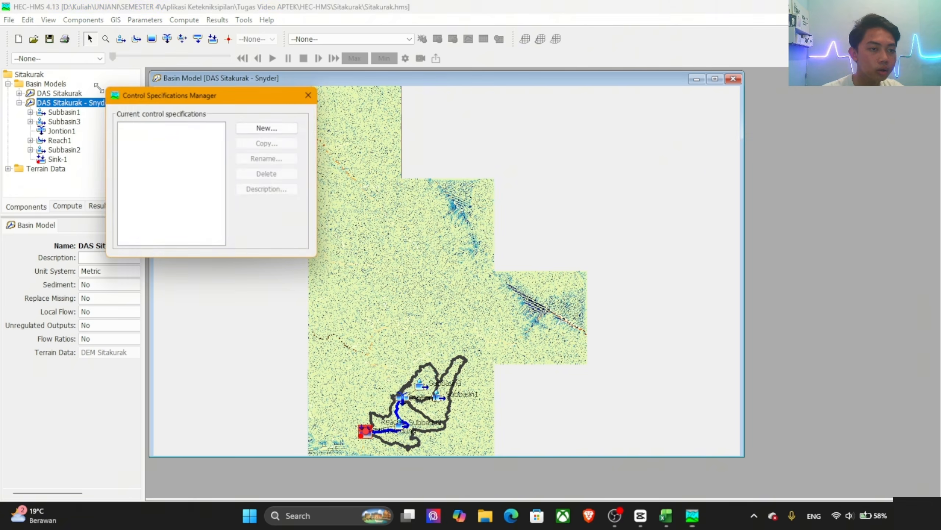
left_click(278, 127)
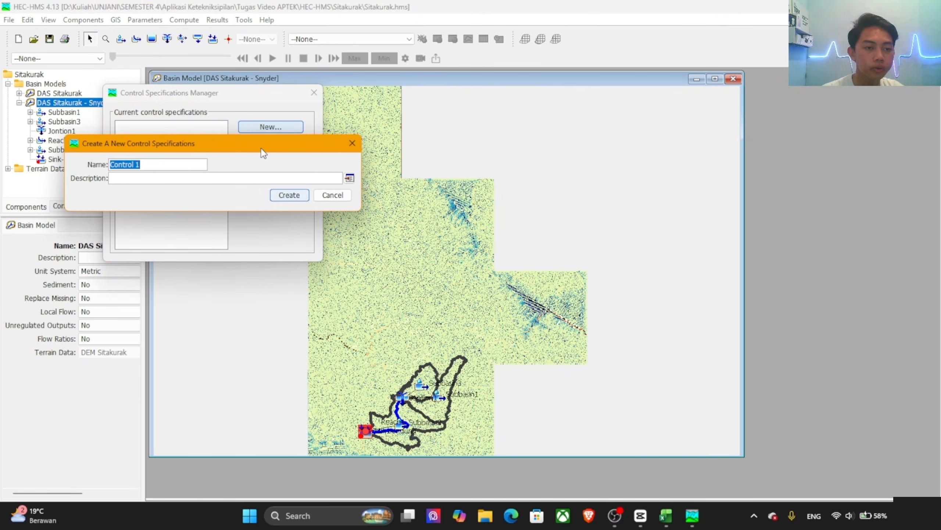
left_click(153, 175)
left_click_drag(155, 167, 103, 171)
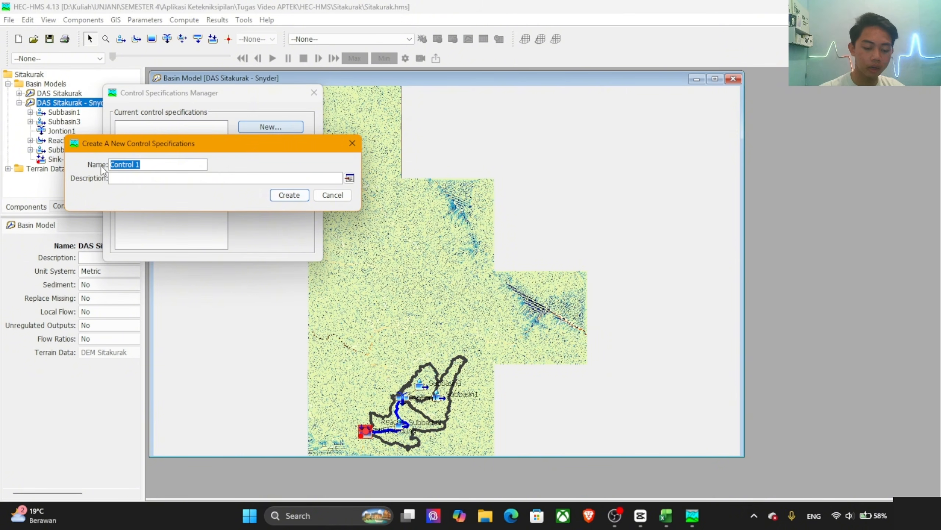
type("Debit")
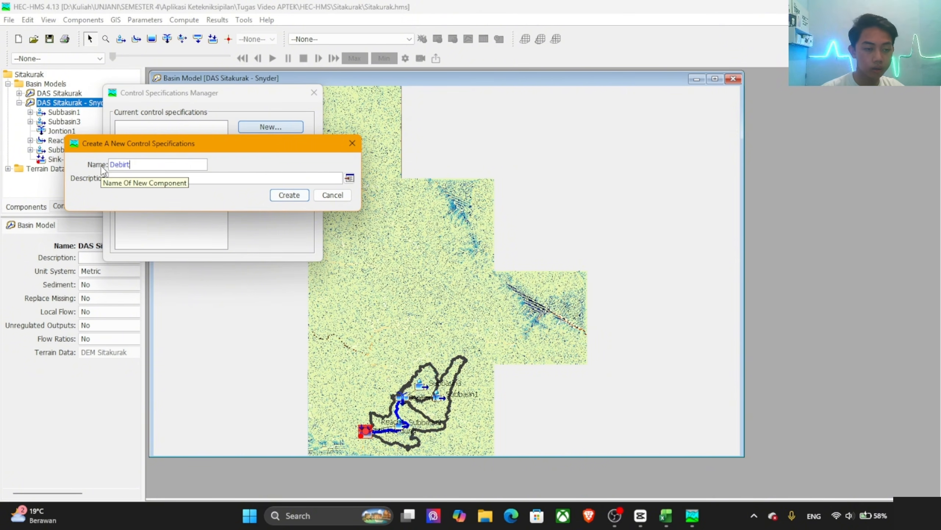
key("BackSpace")
key("BackSpace")
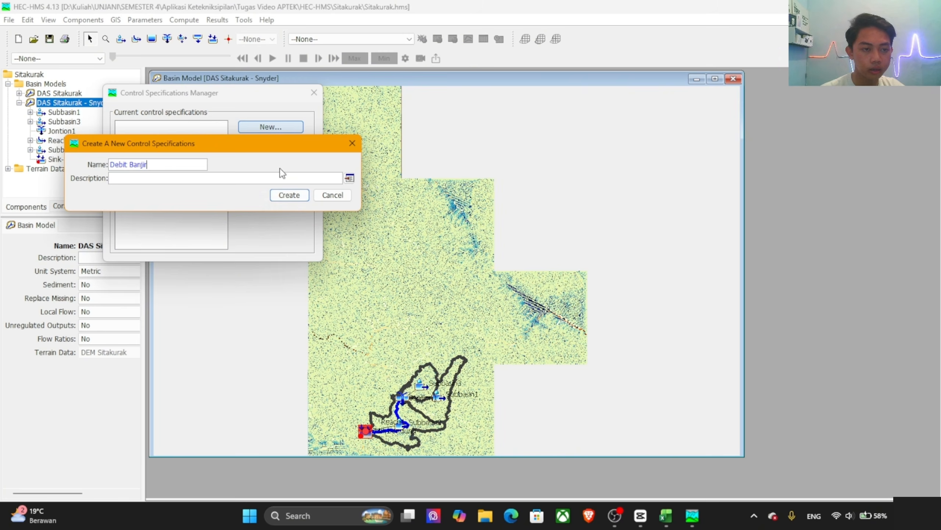
left_click(297, 198)
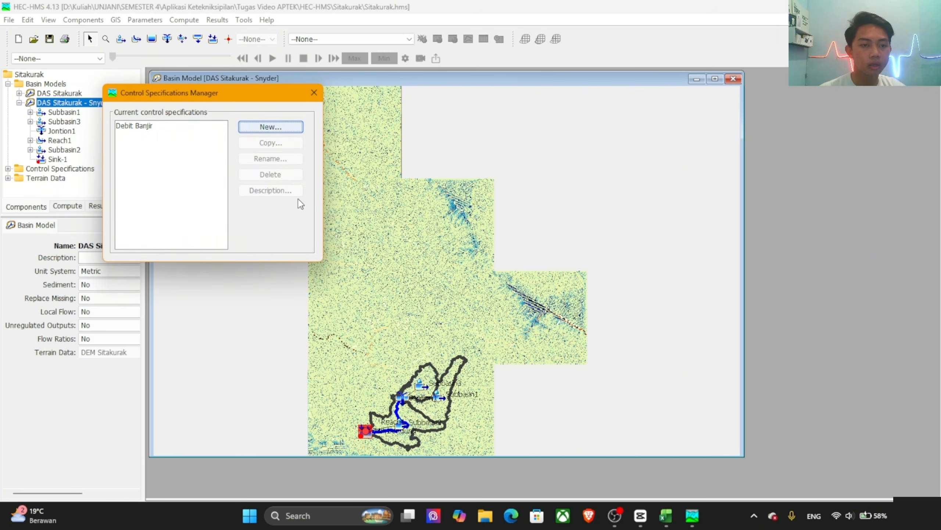
left_click(314, 92)
left_click(8, 168)
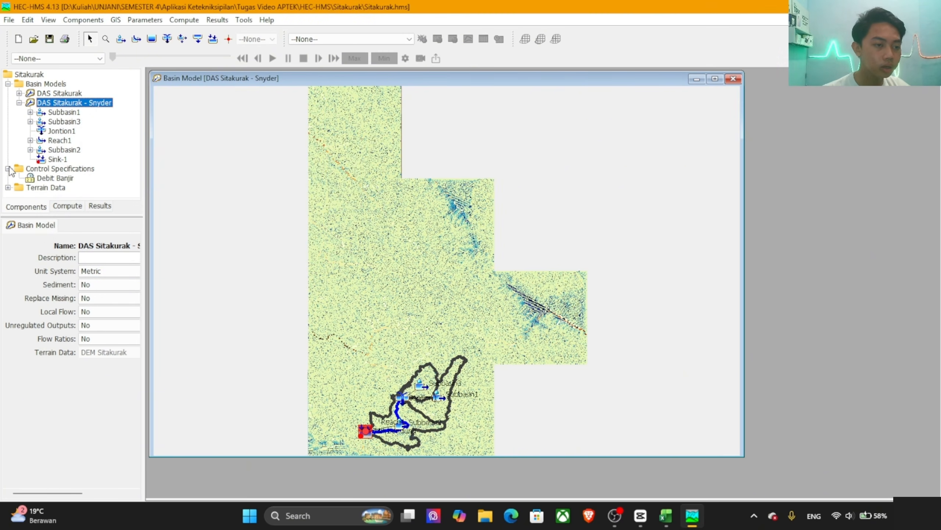
left_click(54, 178)
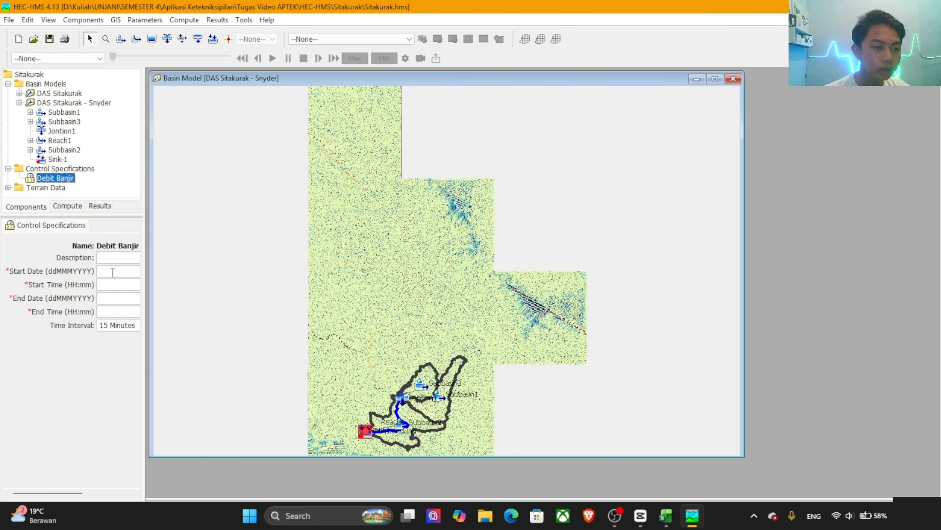
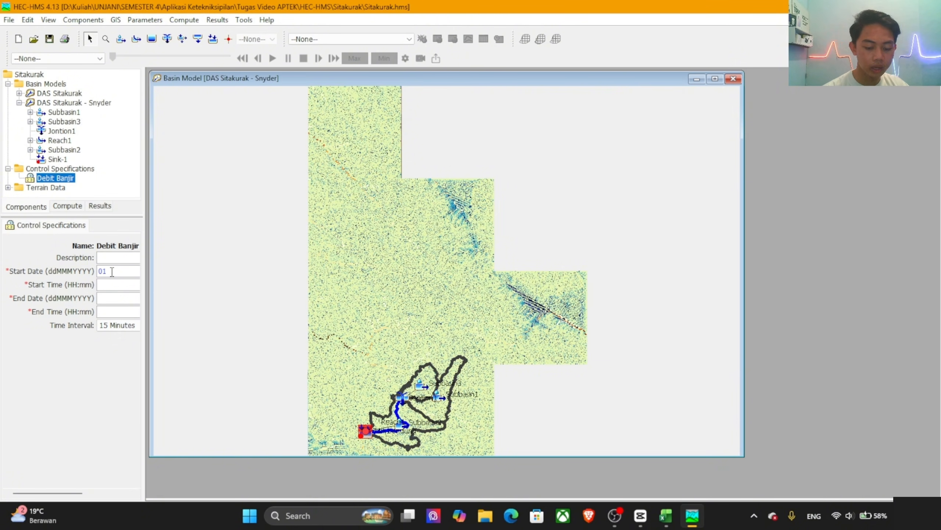
Step: Set the Debit Banjir control specification's start date to 01Jan2005 and start time to 00:00
left_click(111, 272)
type("01Jan200")
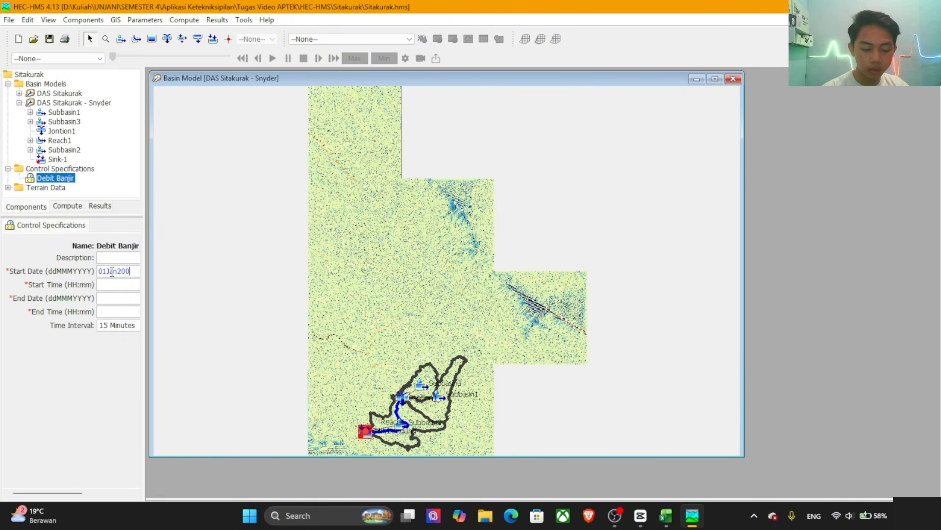
type("5")
left_click(126, 283)
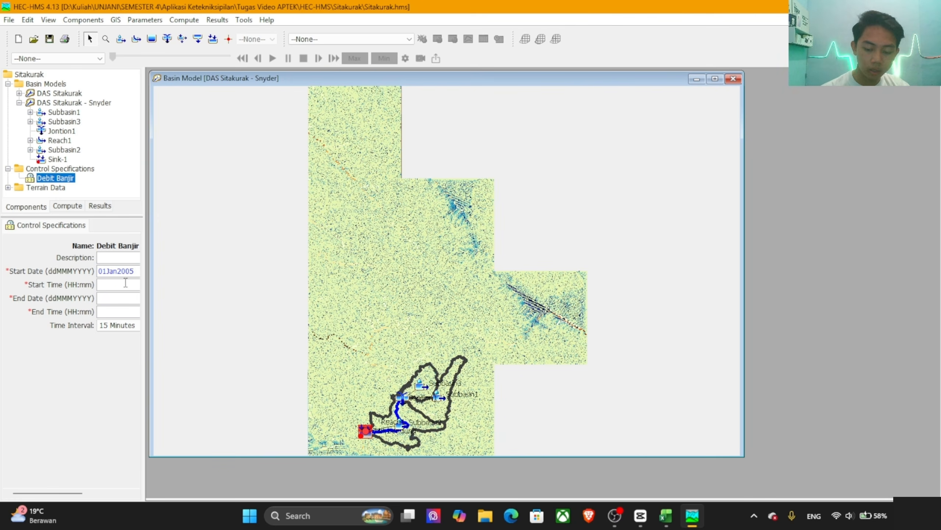
type("00:")
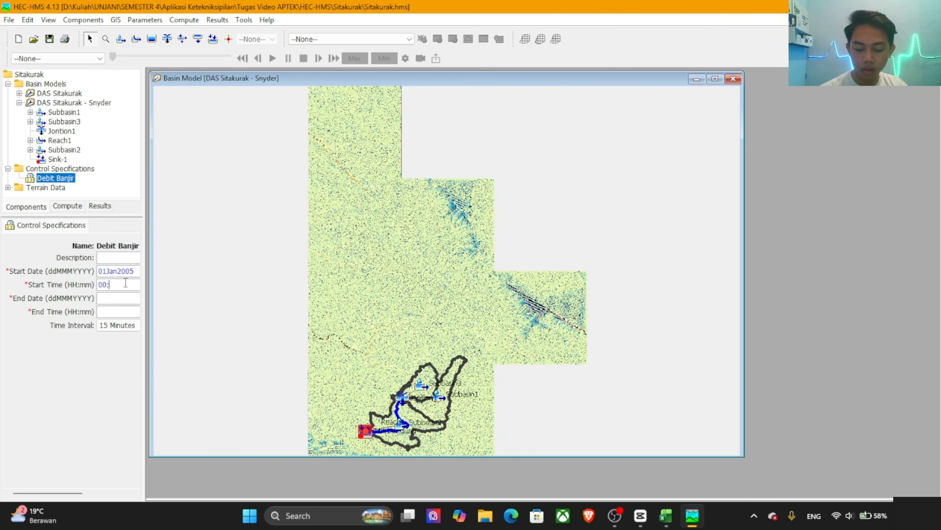
type("00")
Step: Set the Debit Banjir control specification's end date to 03Jan2005 and end time to 00:00
left_click(123, 300)
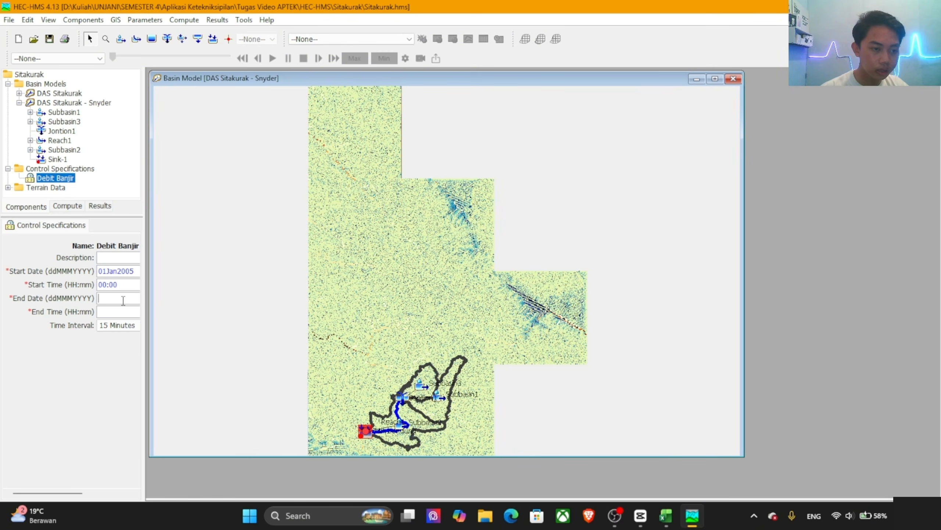
type("03")
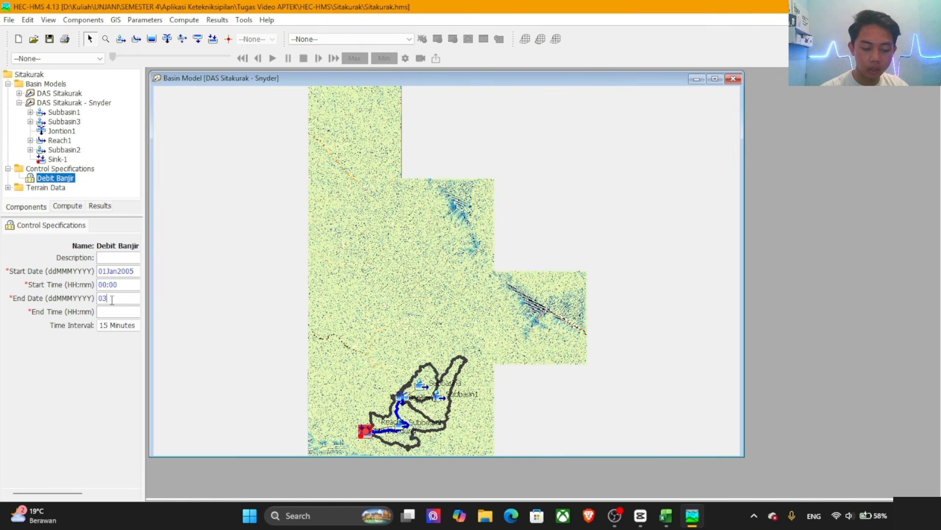
type("jan")
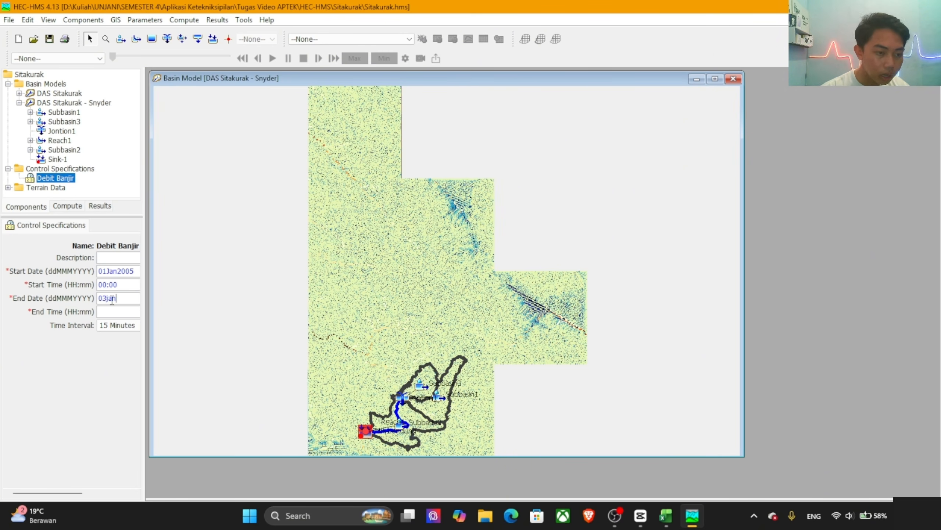
type("b005")
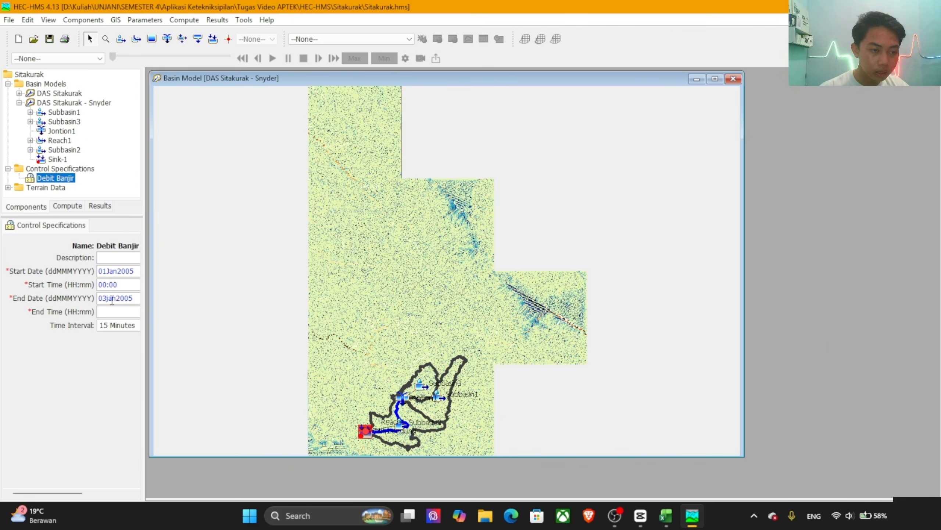
left_click(122, 312)
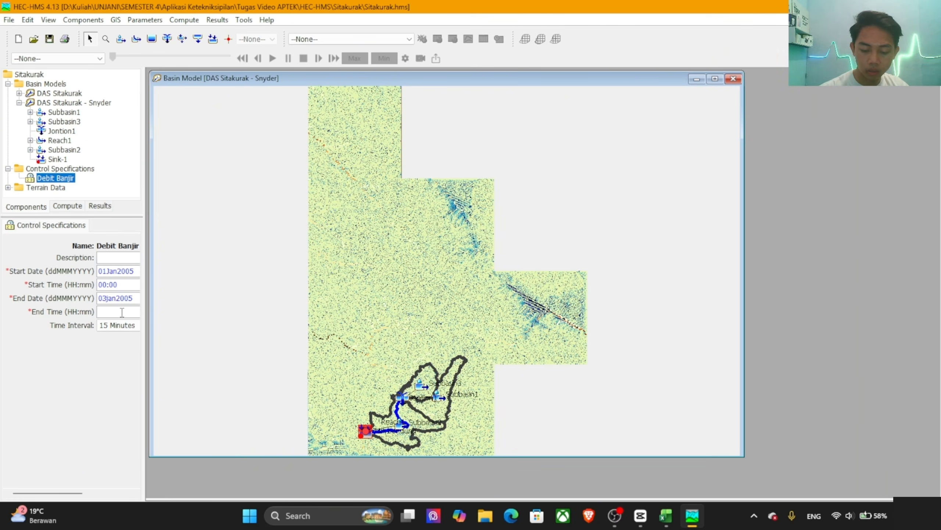
type("00:")
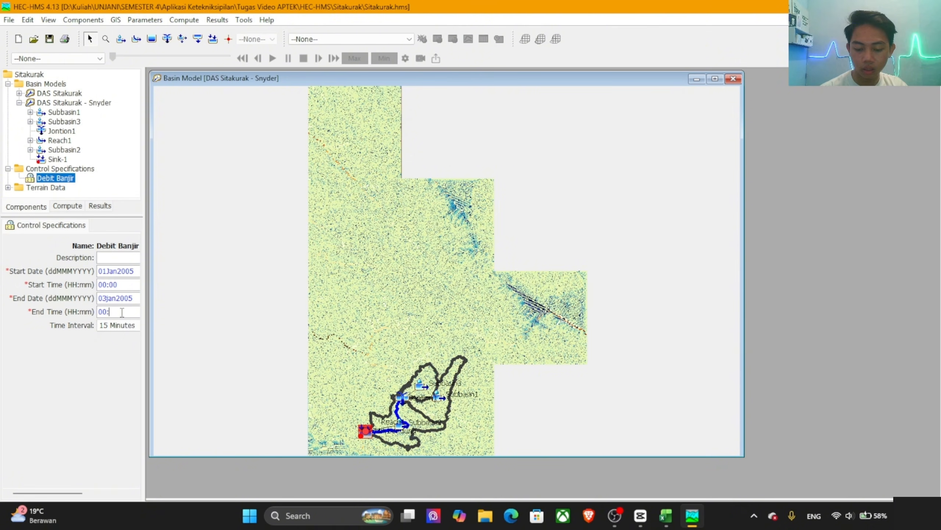
type("00")
Step: Set the Debit Banjir time interval to 1 Hour and save the project
left_click(128, 329)
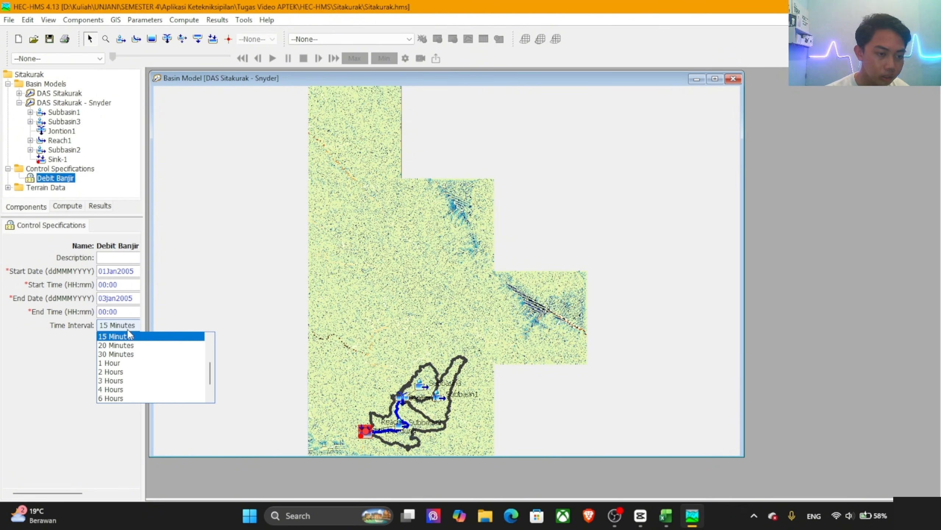
left_click(111, 362)
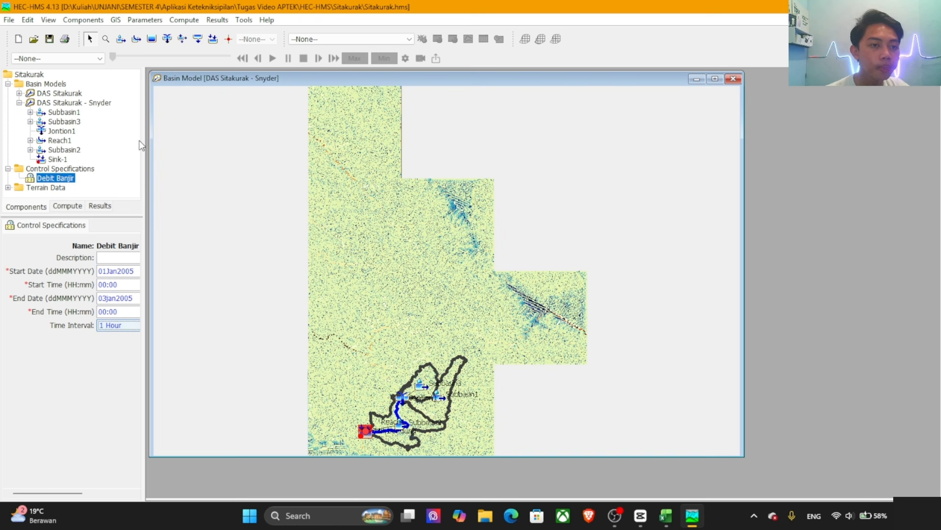
left_click(51, 39)
Step: Create a precipitation gage named PSA 007 6 JAM in the Time-Series Data Manager and close the manager
left_click(84, 19)
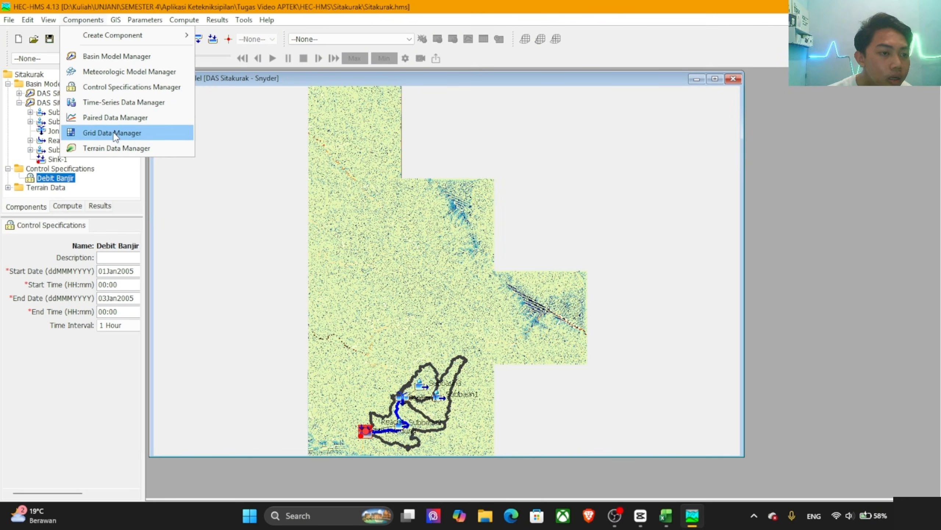
left_click(112, 103)
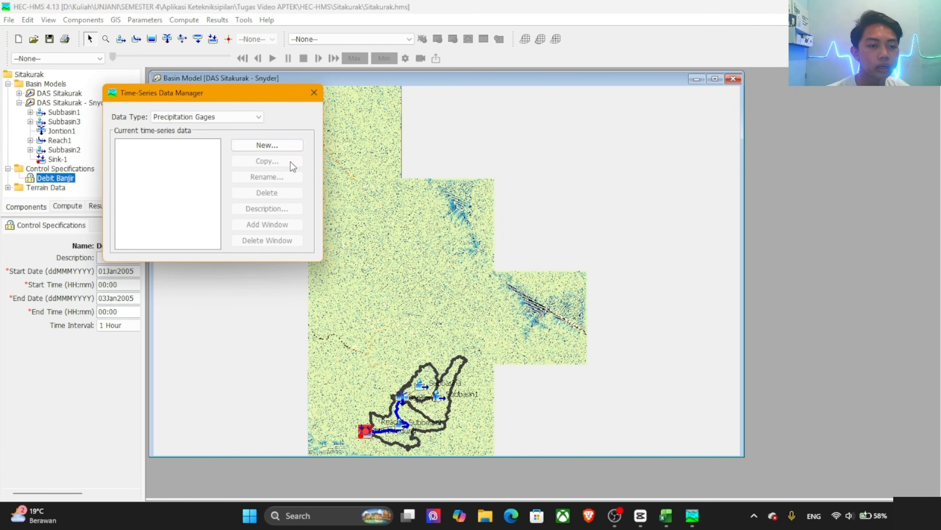
left_click(264, 145)
left_click_drag(288, 220, 261, 219)
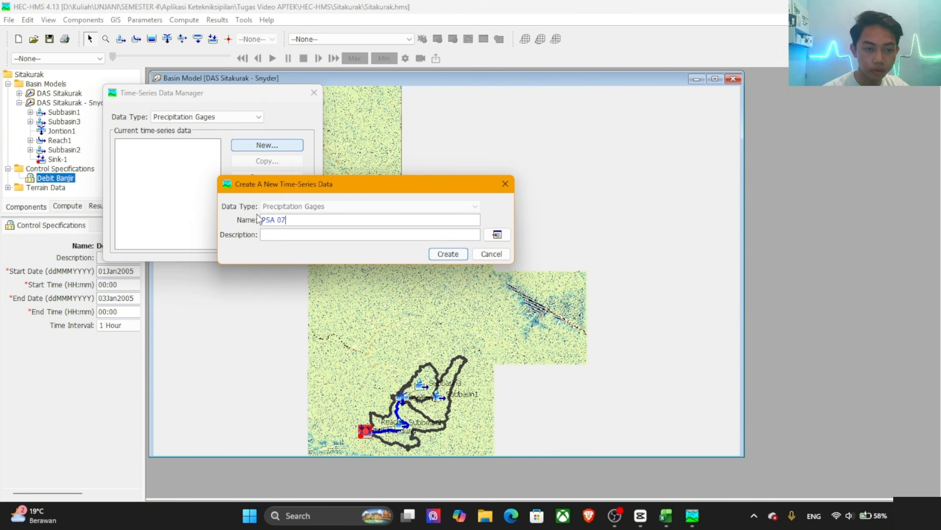
type("PSA 07")
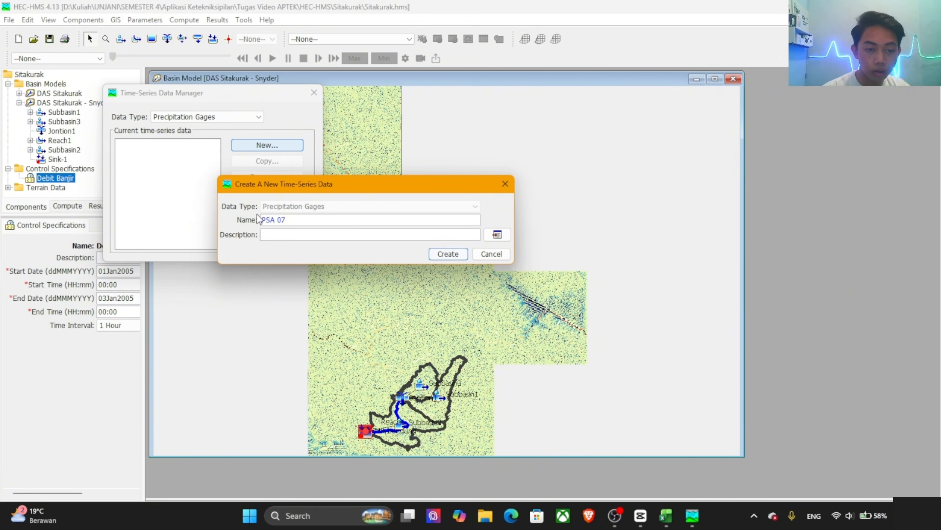
type("07")
key("BackSpace")
key("BackSpace")
type("07")
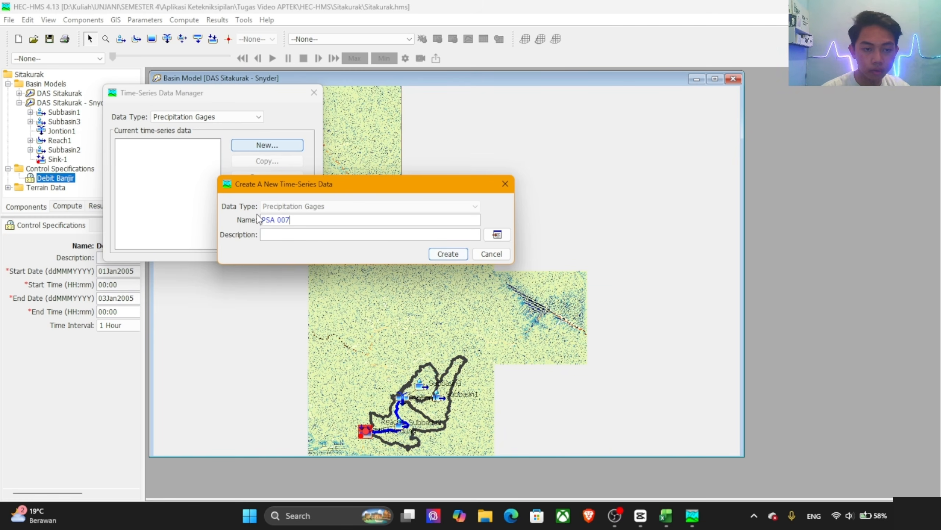
type(" ^ jam")
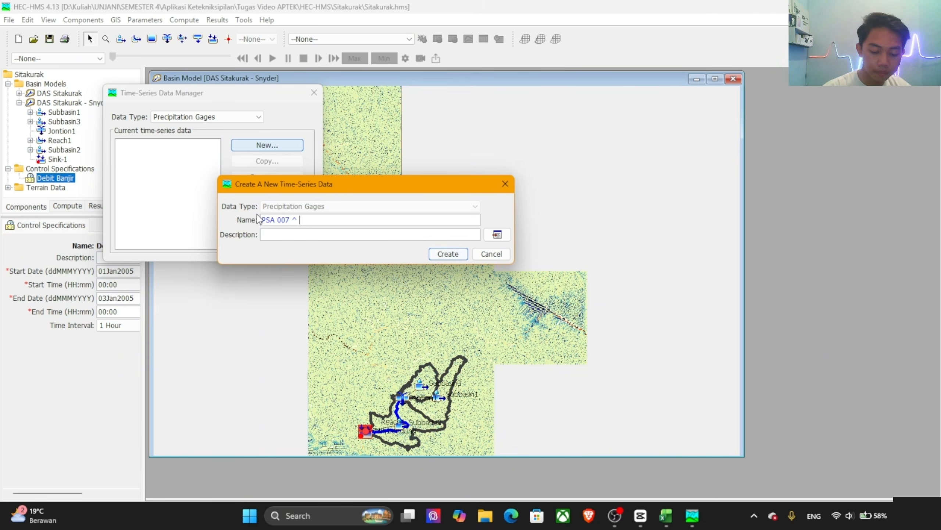
key("BackSpace")
key("BackSpace")
key("BackSpace")
key("BackSpace")
key("BackSpace")
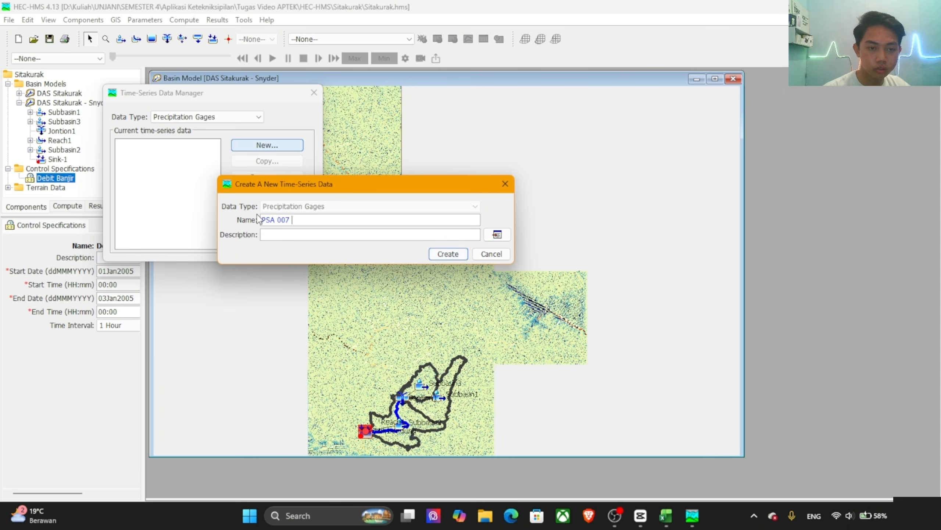
type("^")
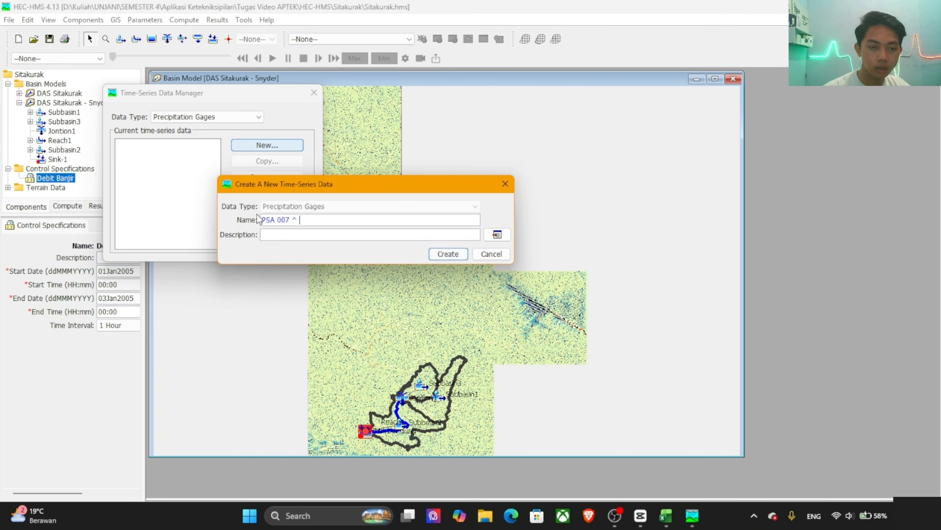
key("BackSpace")
key("BackSpace")
type("6 ^")
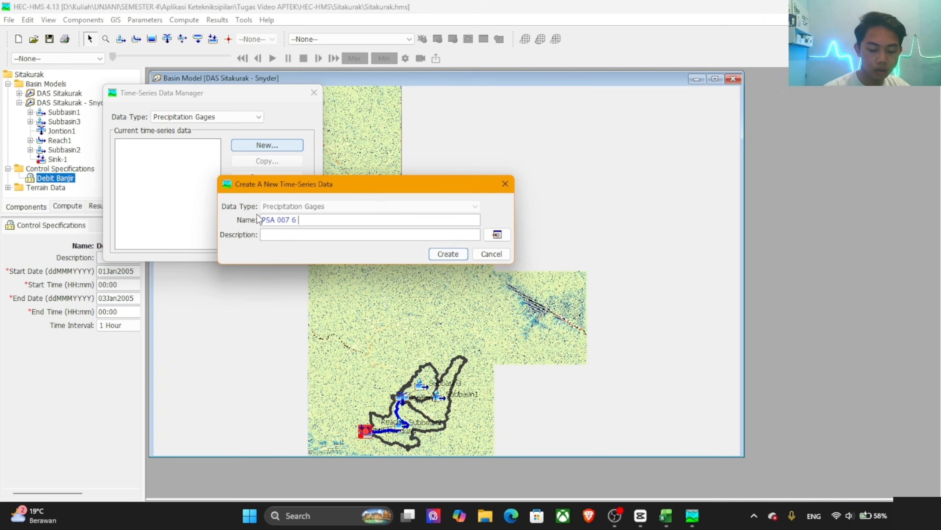
key("BackSpace")
type("JA")
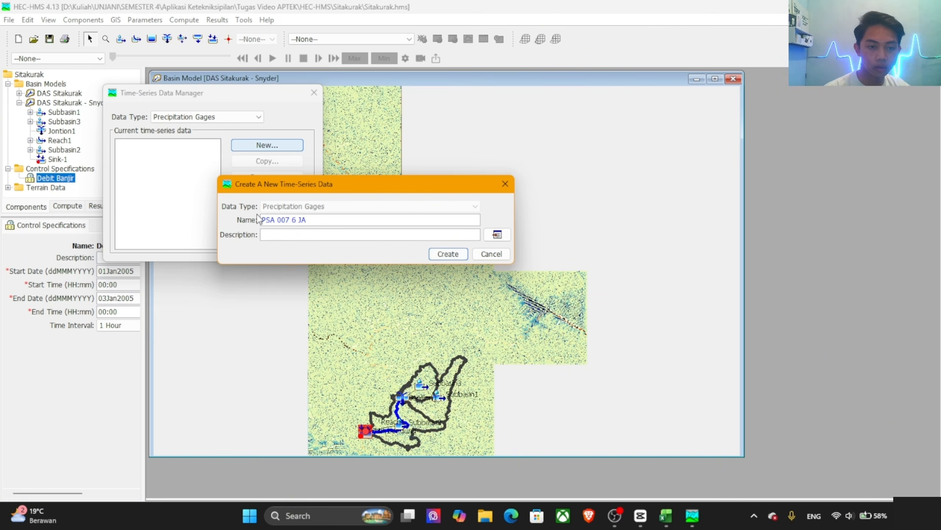
type("M")
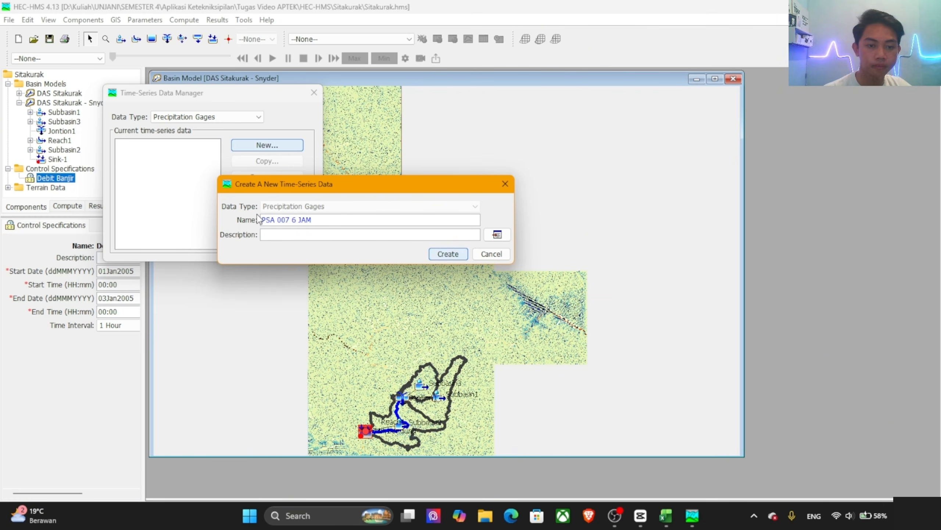
left_click(448, 254)
left_click(314, 92)
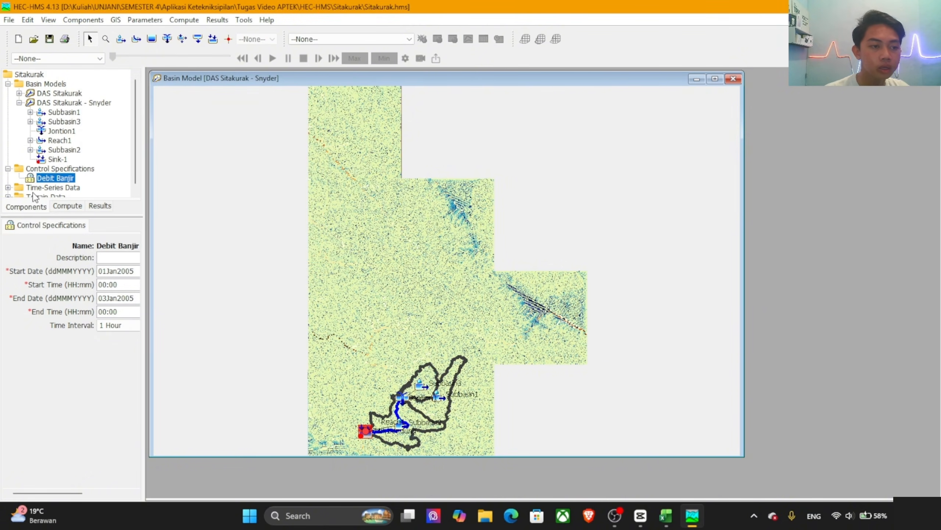
Step: Open the PSA 007 6 JAM precipitation gage, set its time interval to 1 Hour and save the project
left_click(8, 188)
scroll(9, 192, "down", 1)
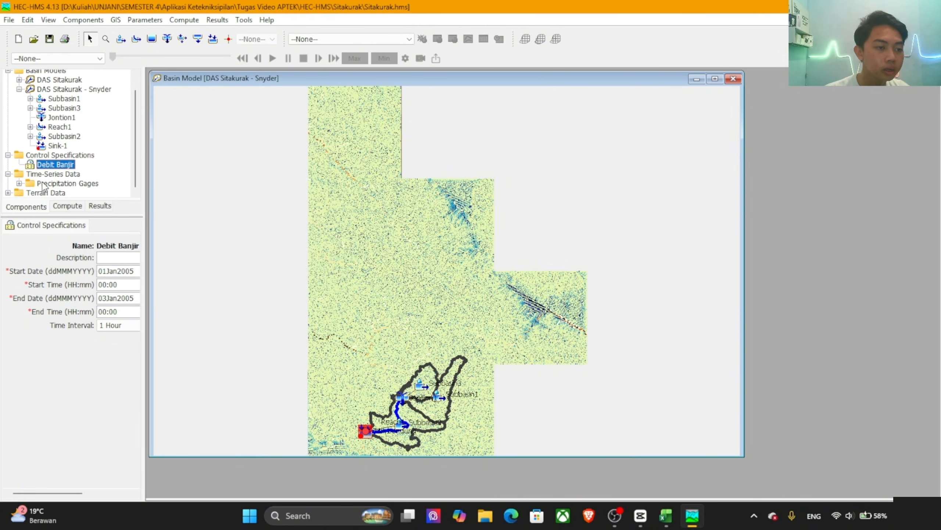
left_click(19, 183)
scroll(22, 185, "down", 1)
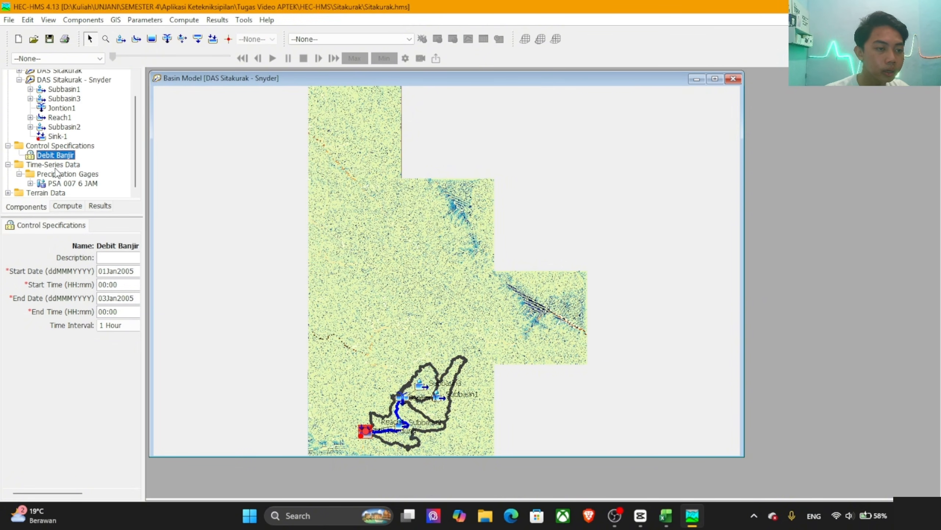
left_click(65, 183)
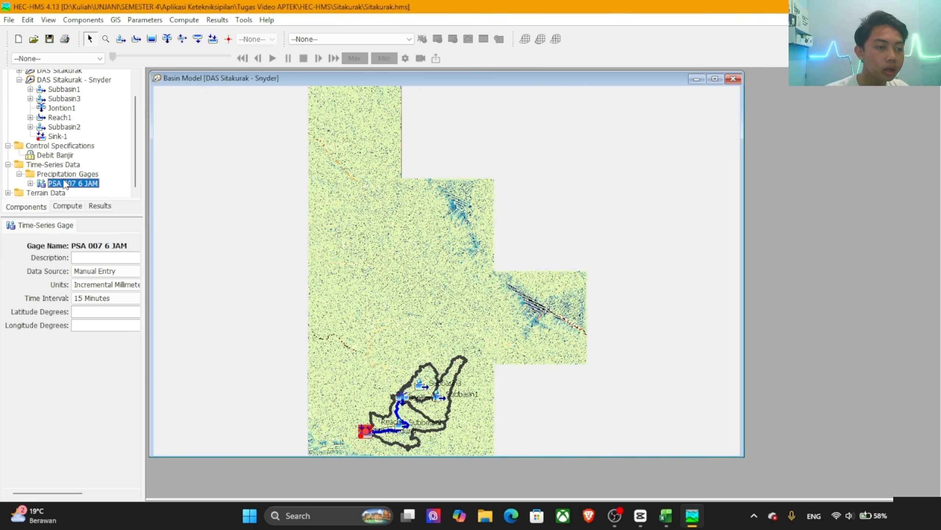
left_click(94, 298)
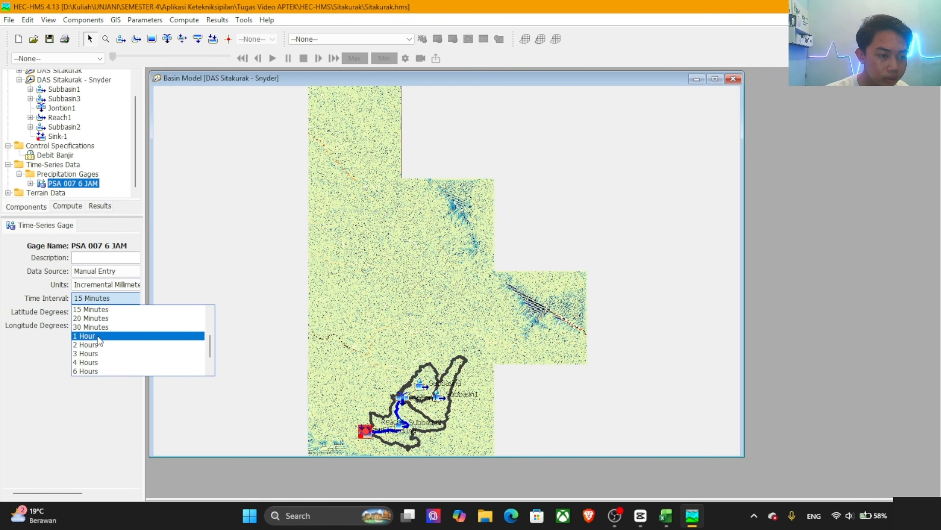
left_click(98, 336)
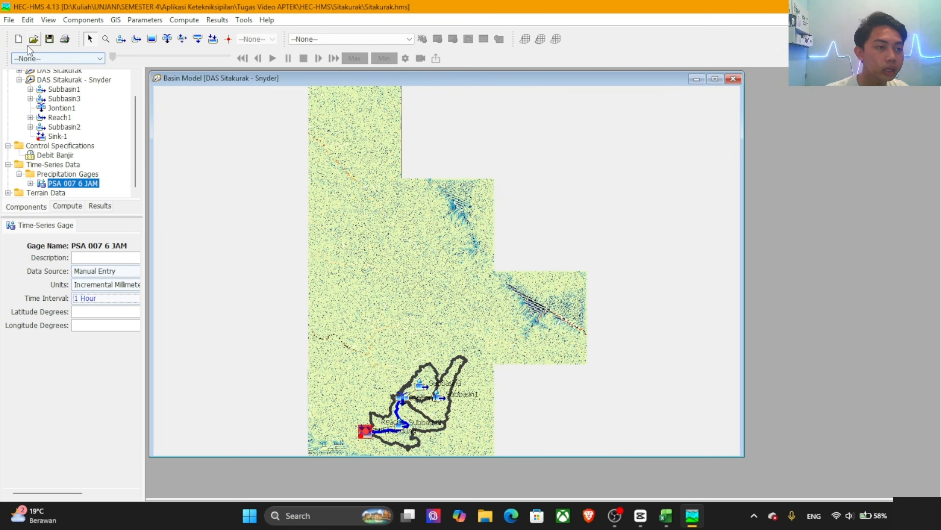
left_click(46, 44)
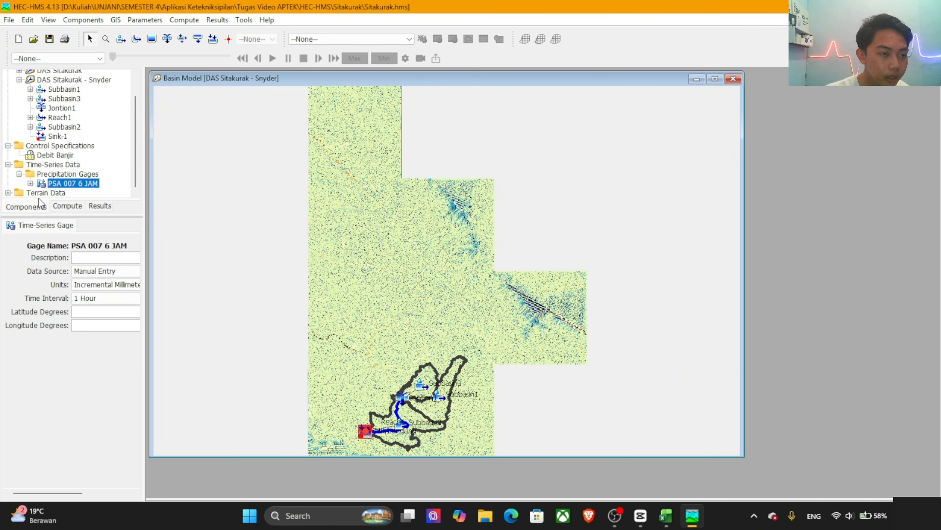
Step: Set the PSA 007 6 JAM time window to start on 01Jan2005 and end on 01Jan2005 at 06:00, and save the project
left_click(31, 183)
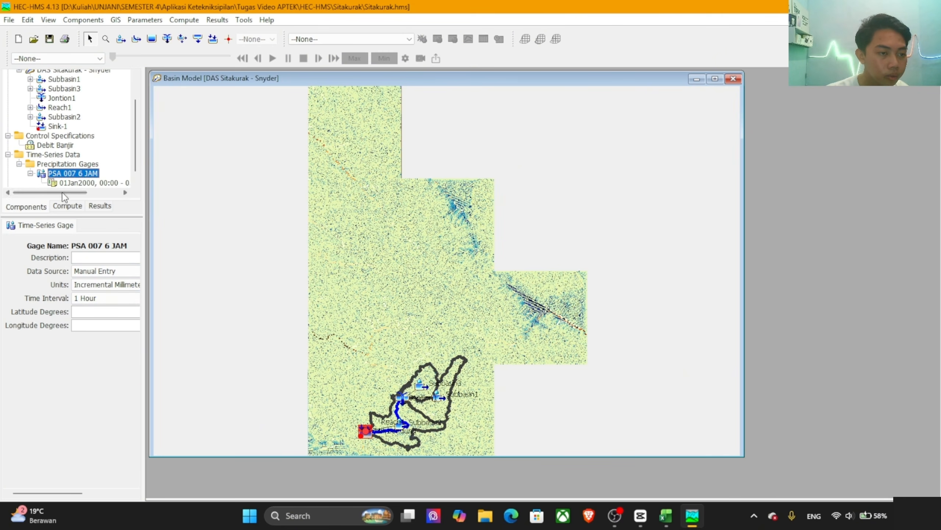
left_click(77, 183)
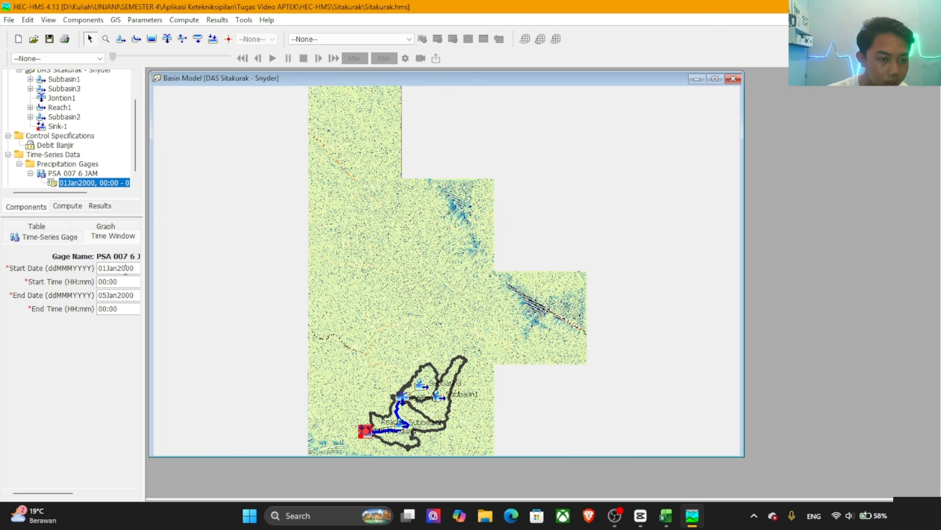
left_click_drag(130, 268, 135, 270)
type("5")
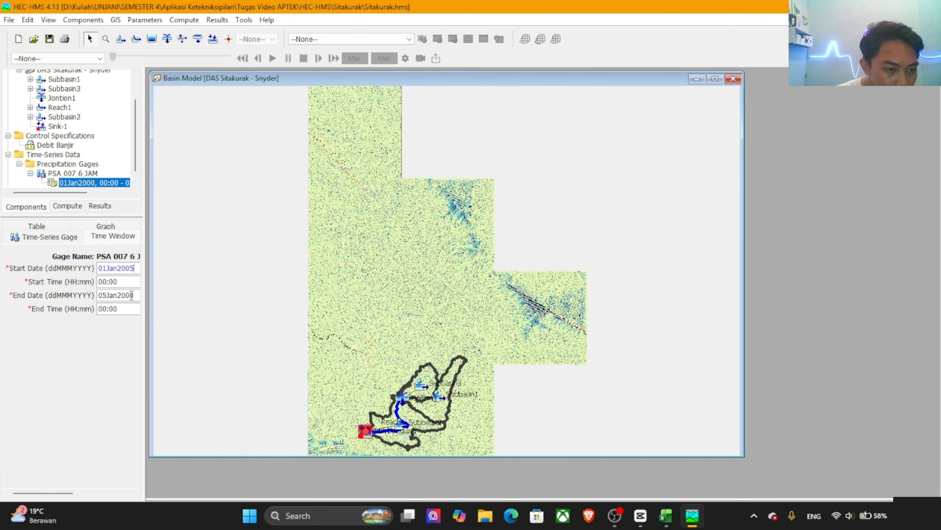
left_click_drag(131, 295, 102, 295)
type("5")
type("1")
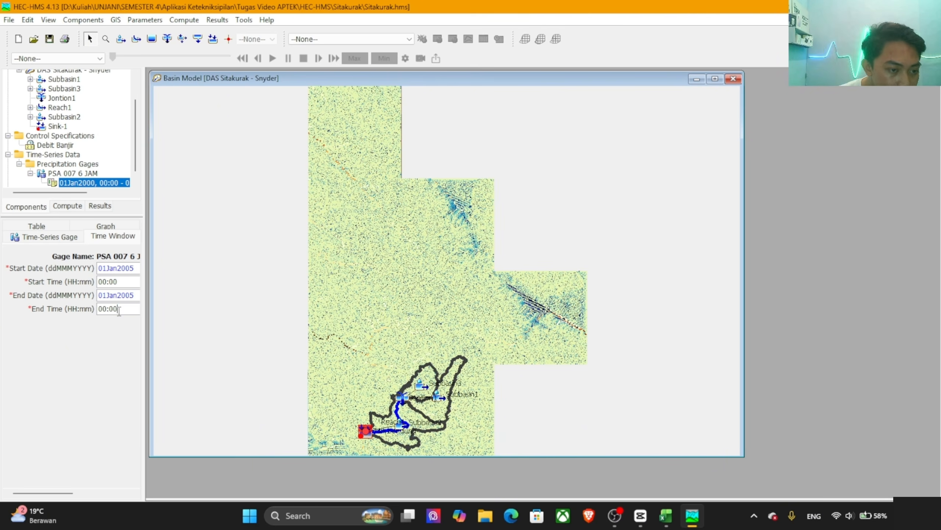
left_click_drag(107, 308, 105, 308)
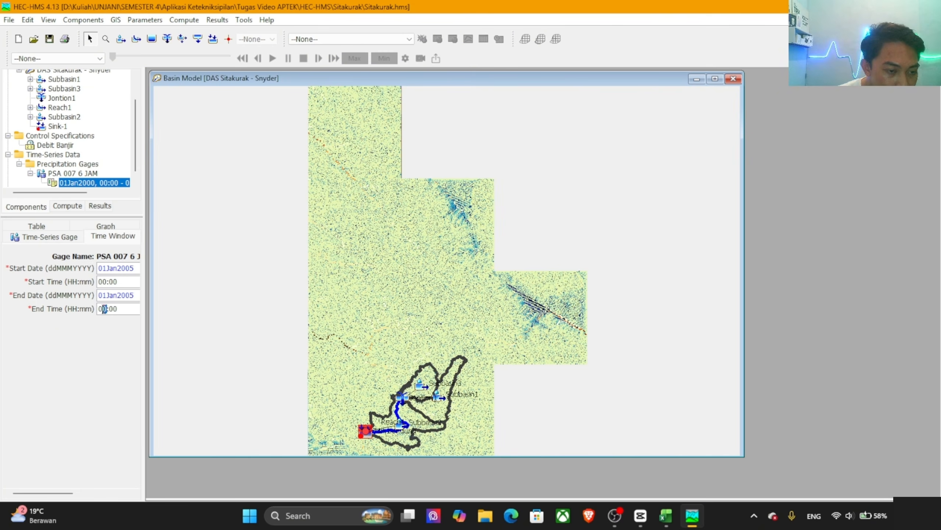
type("6")
left_click(50, 40)
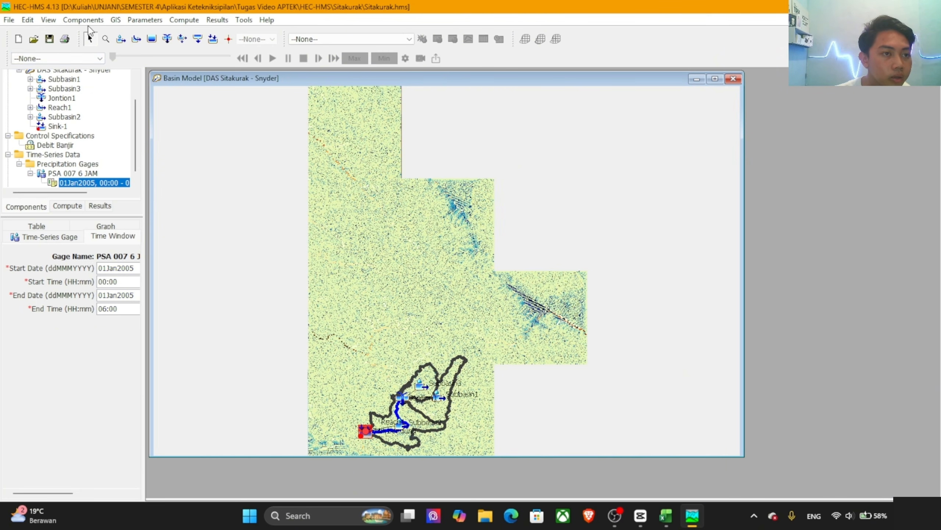
Step: Create a meteorologic model named TR 2 Tahun in the Meteorologic Model Manager, copying its name for reuse
left_click(87, 21)
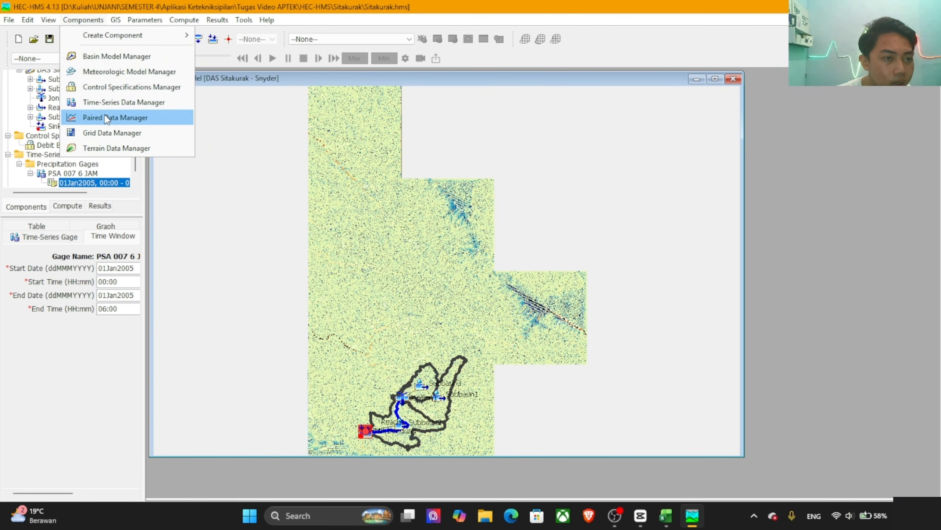
left_click(120, 74)
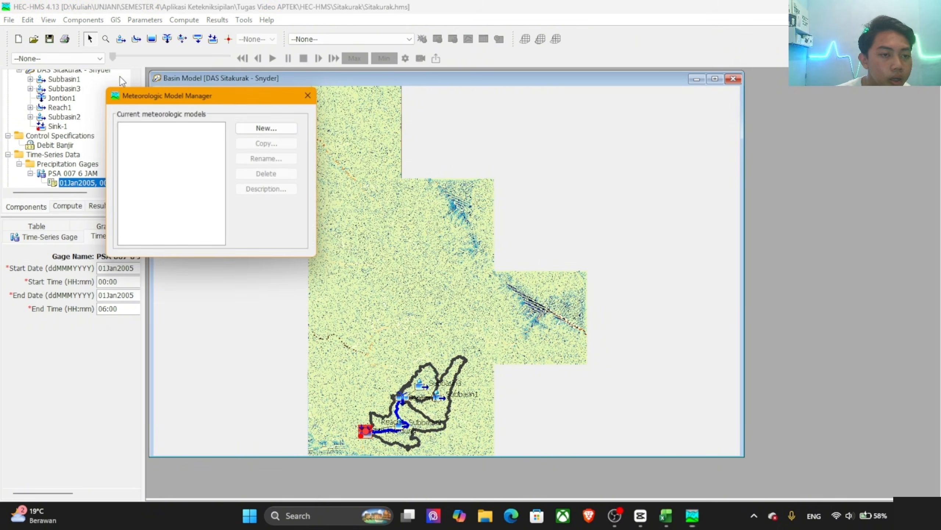
left_click(271, 127)
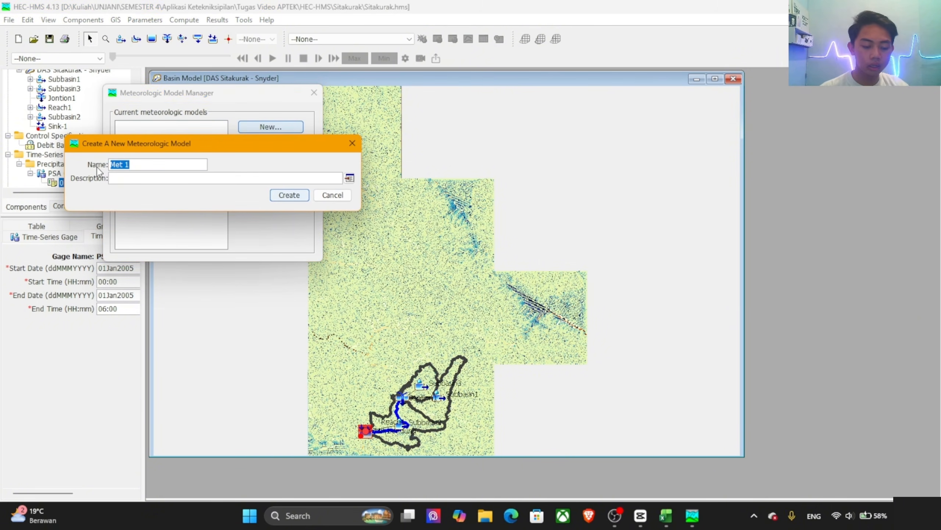
type("T")
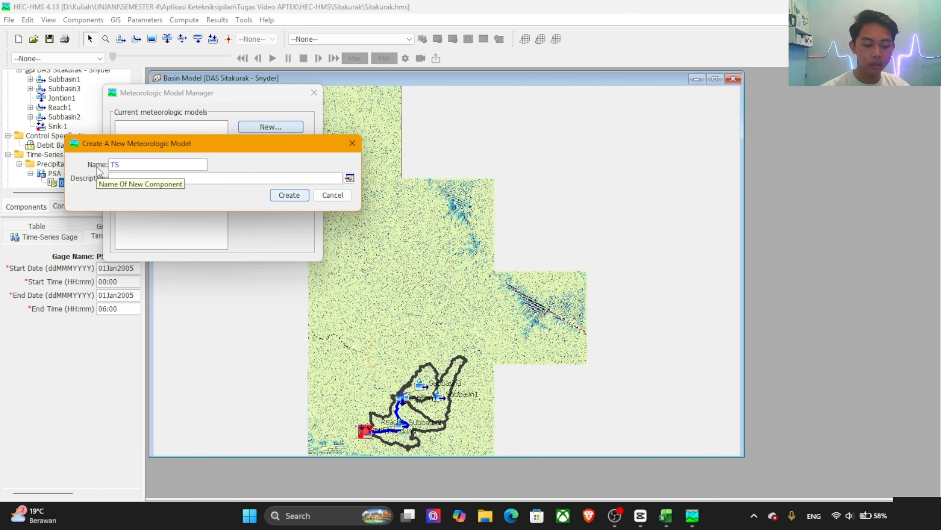
type("S")
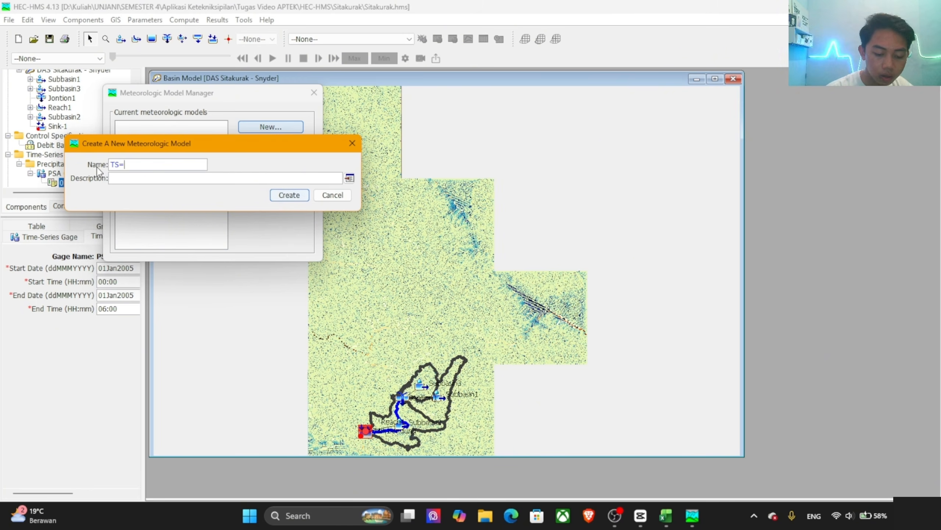
key("BackSpace")
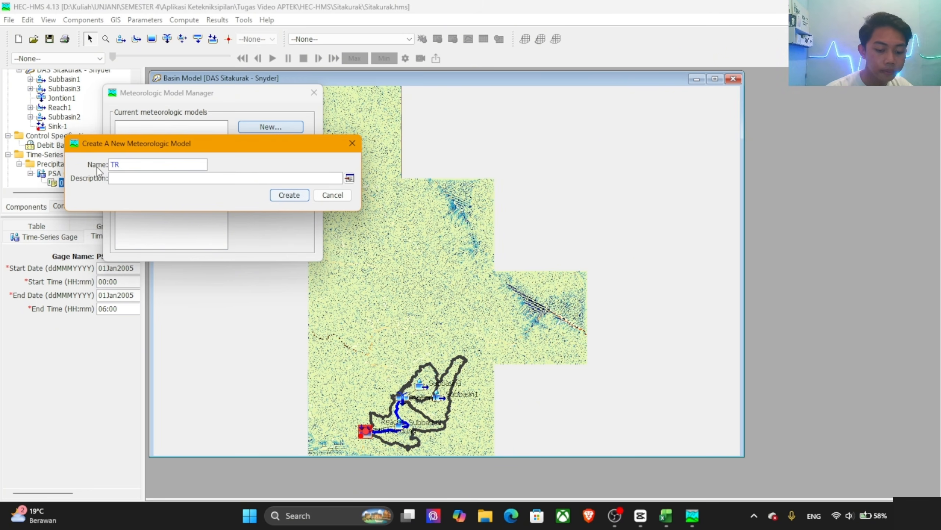
type("R 2 T")
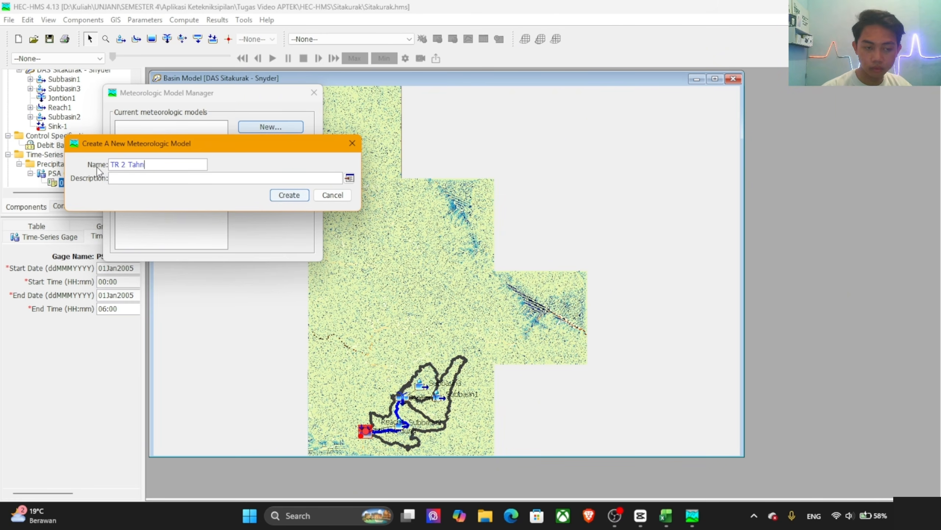
type("ahun")
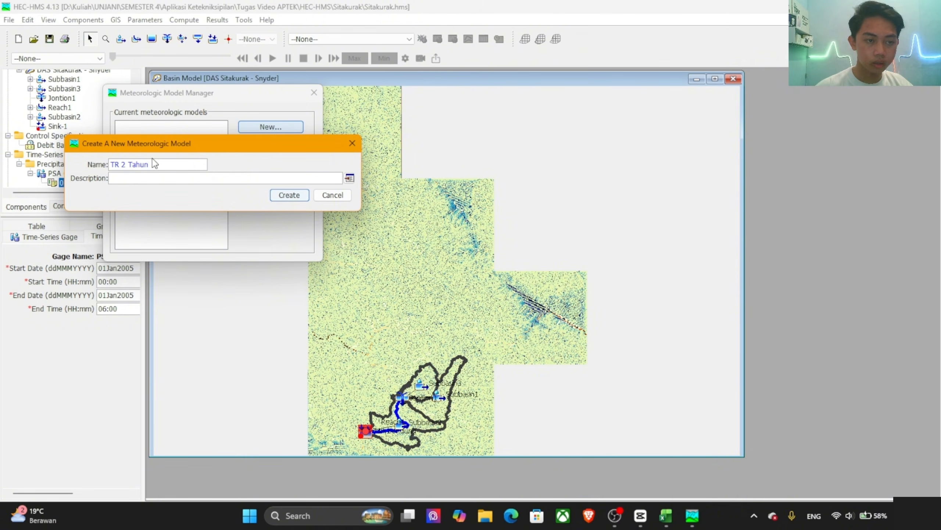
left_click_drag(160, 165, 93, 164)
key("ctrl+c")
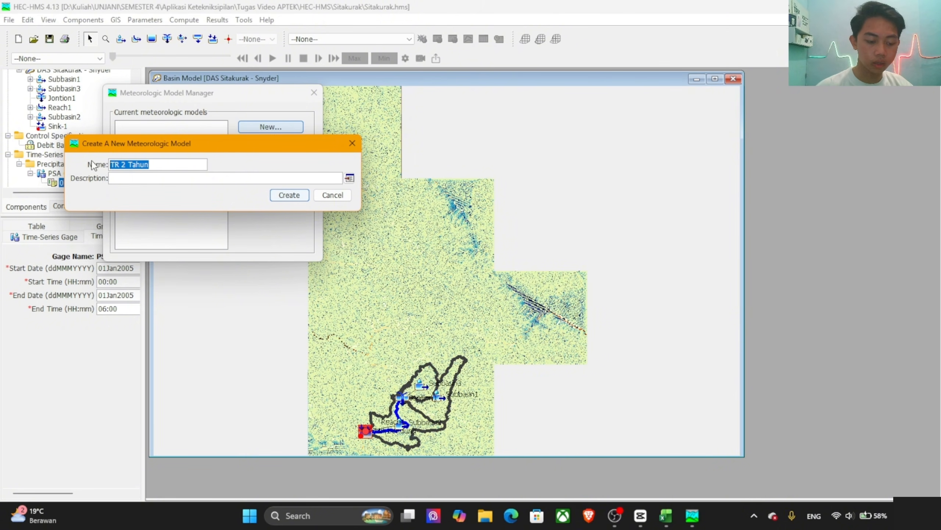
left_click(301, 201)
Step: Create a second meteorologic model named TR 5 Tahun
left_click(282, 127)
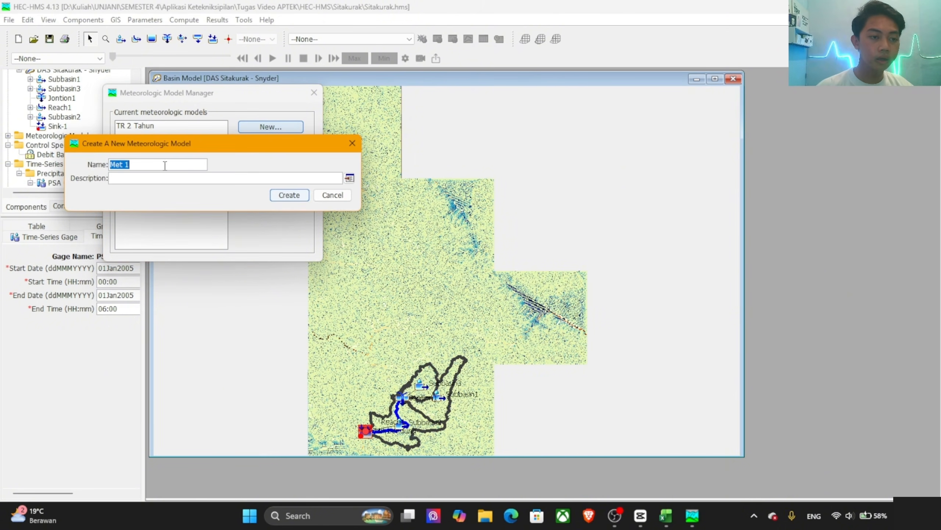
key("ctrl+v")
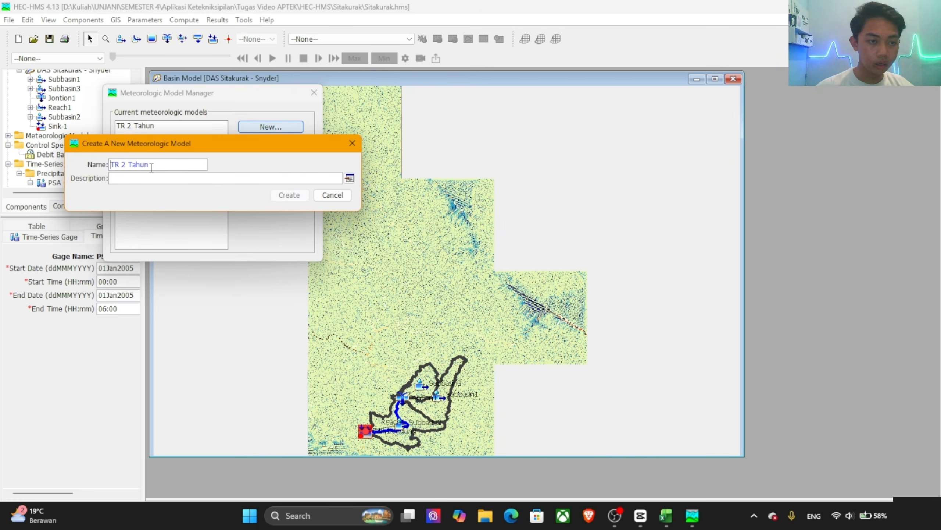
double_click(125, 166)
type("5")
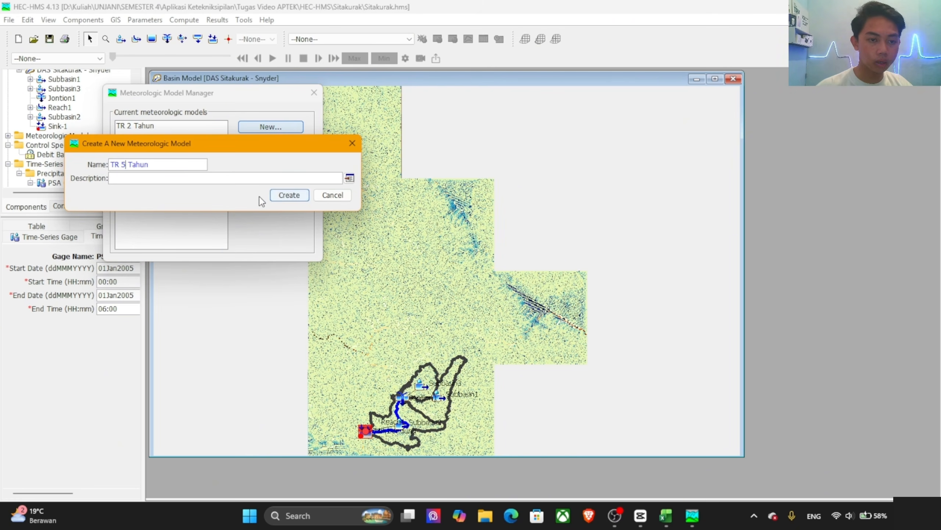
left_click(279, 195)
Step: Create another meteorologic model named TR 10 Tahun
left_click(259, 128)
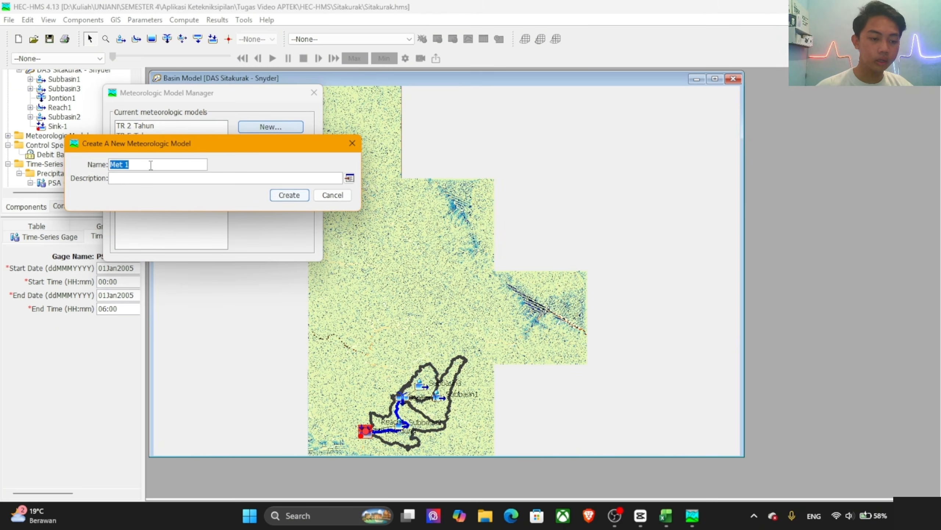
key("ctrl+v")
double_click(123, 164)
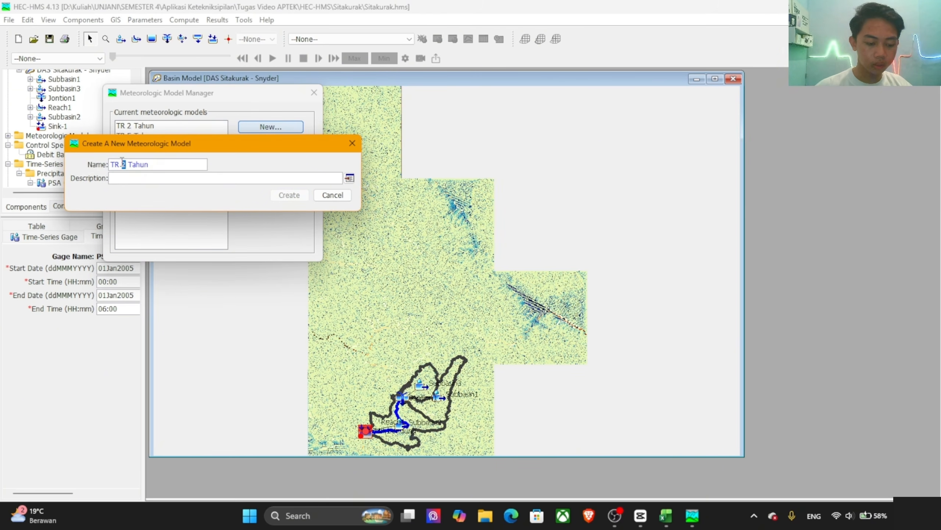
type("10")
left_click(289, 195)
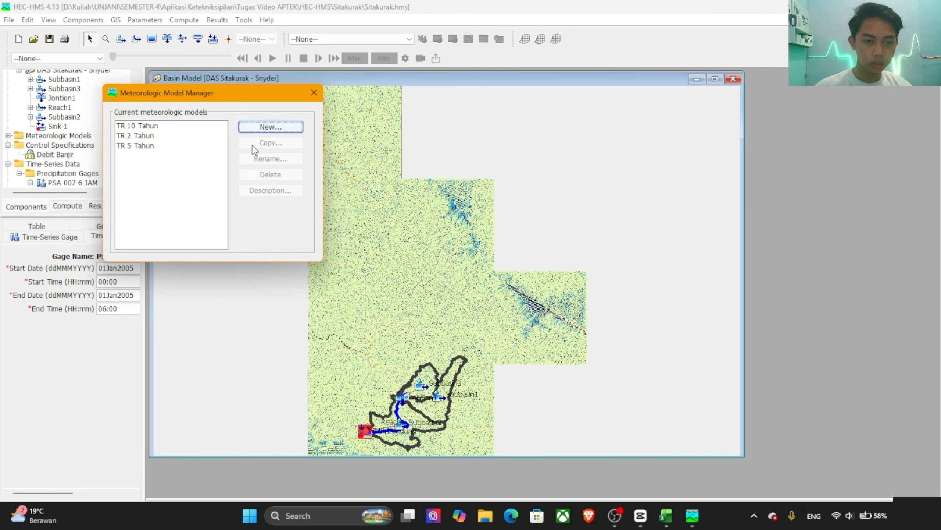
Step: Add a meteorologic model named TR 25 Tahun, reusing the copied name as its base
left_click(270, 127)
type("TR 2 Tahun")
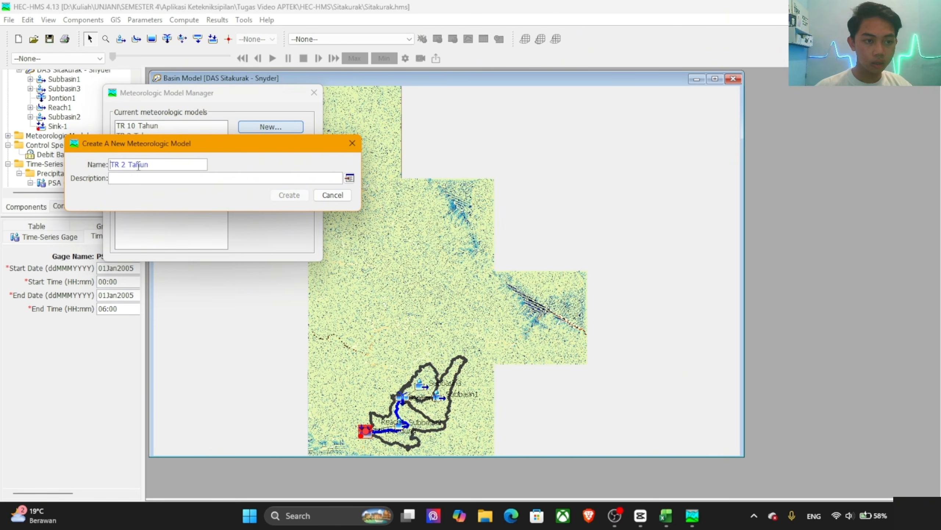
left_click_drag(123, 162, 126, 168)
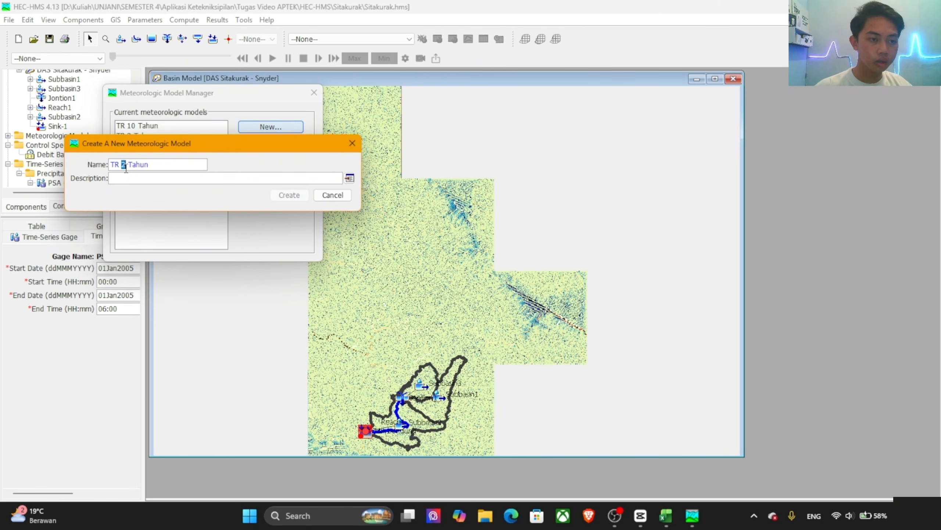
left_click(126, 169)
type("5")
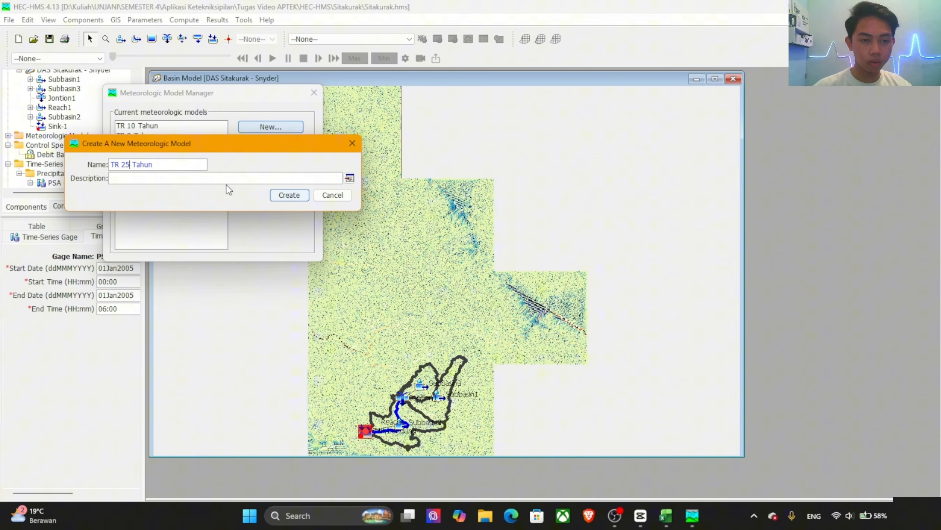
left_click(274, 194)
Step: Add a meteorologic model named TR 50 Tahun for the 50-year return period
left_click(265, 128)
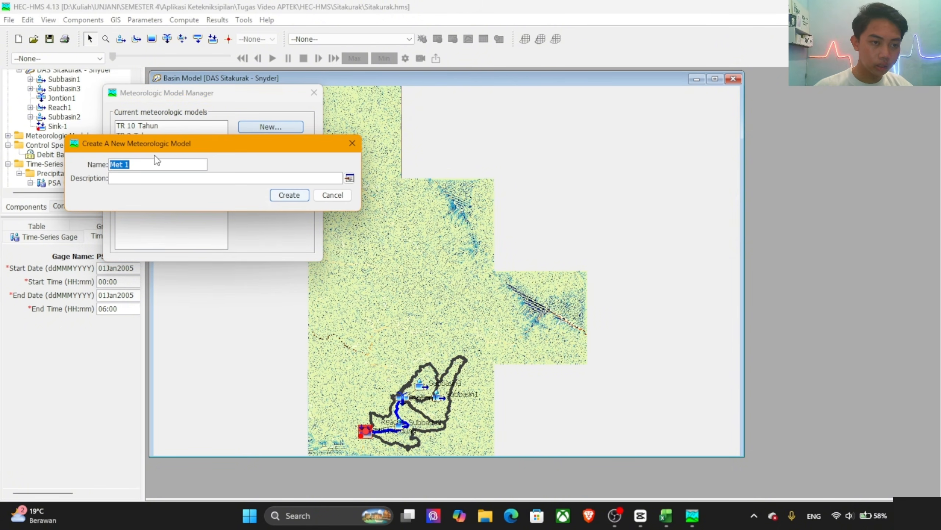
type("TR 2 Tahun")
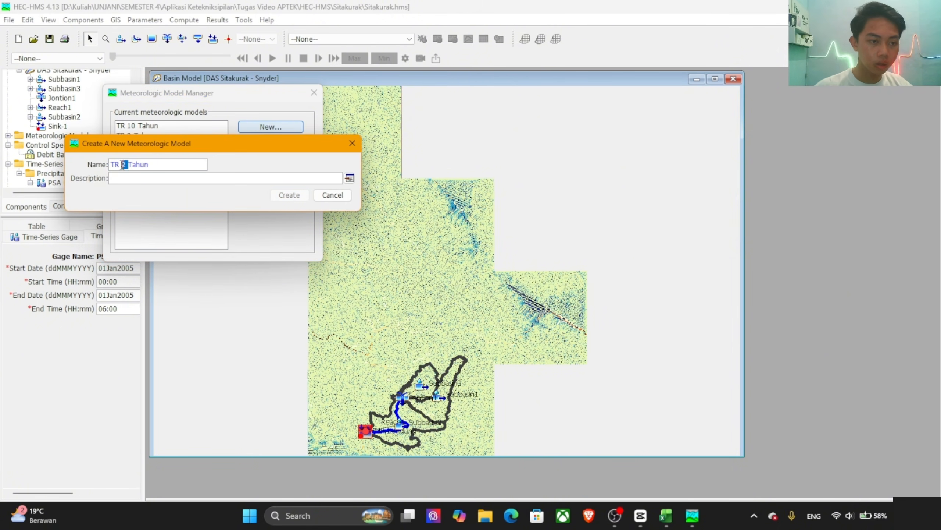
double_click(125, 166)
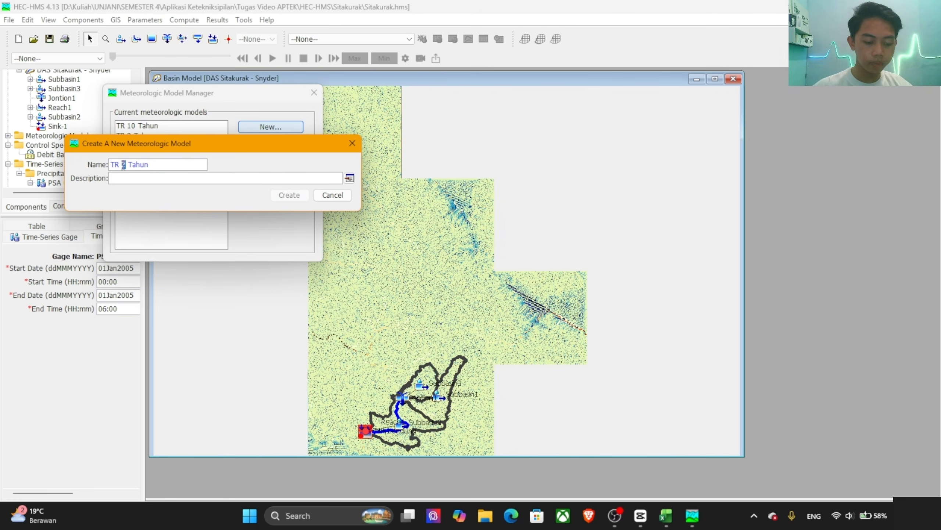
type("50")
left_click(285, 196)
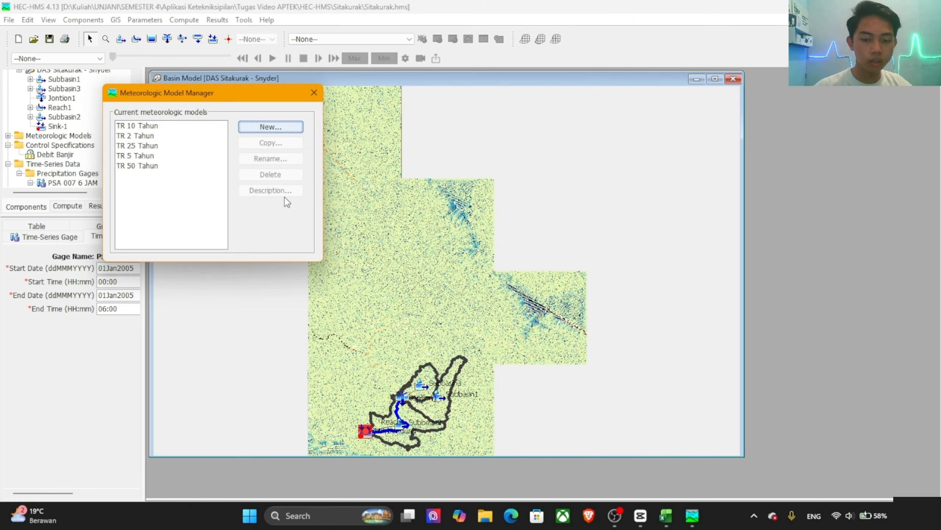
Step: Create the last meteorologic model, named TR 100 Tahun, and close the Meteorologic Model Manager
left_click(264, 130)
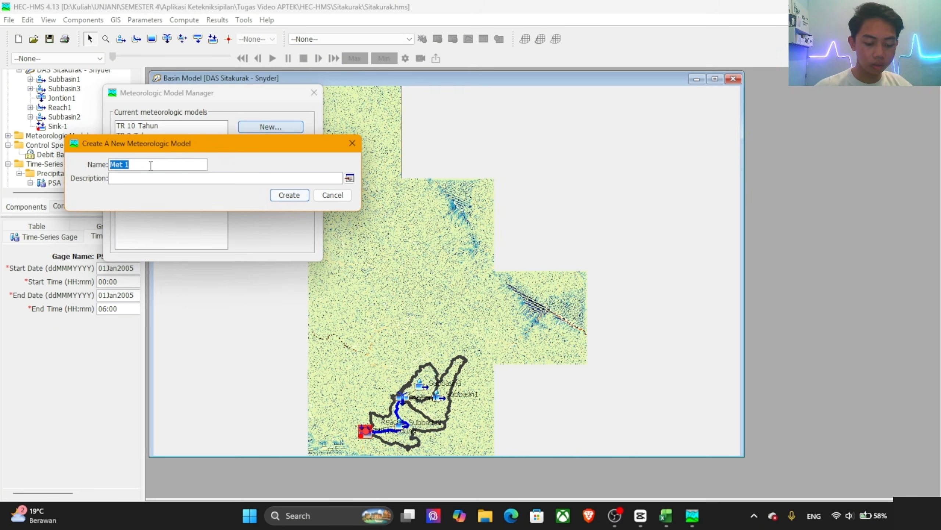
type("TR 2 Tahun")
left_click_drag(126, 166, 124, 166)
key("BackSpace")
type("100")
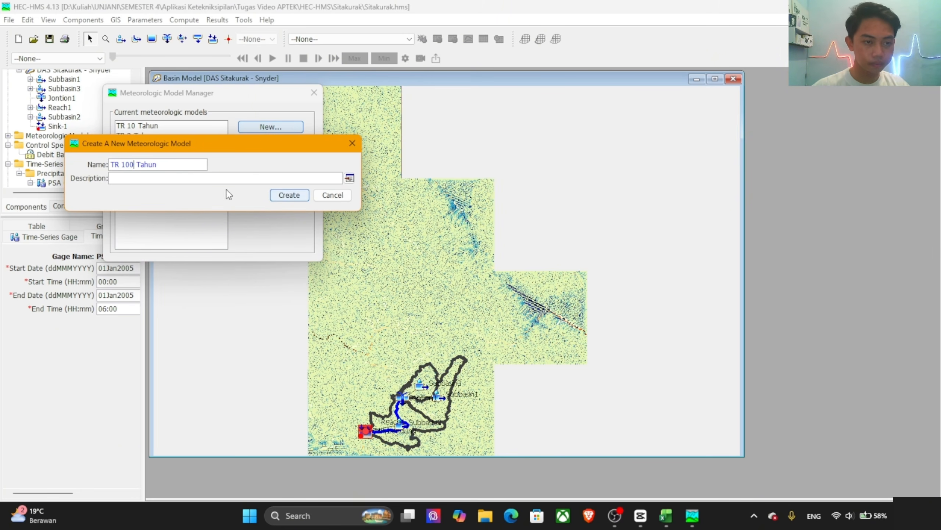
left_click(289, 194)
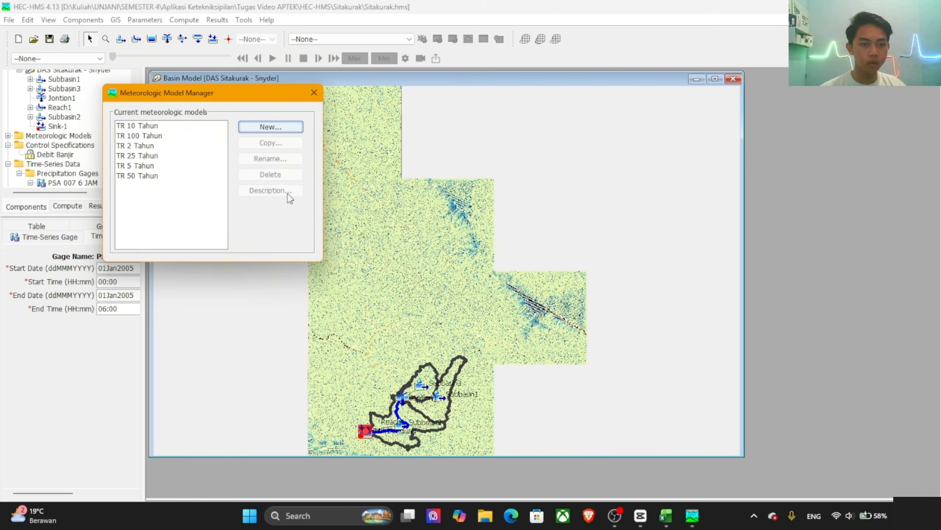
left_click(314, 92)
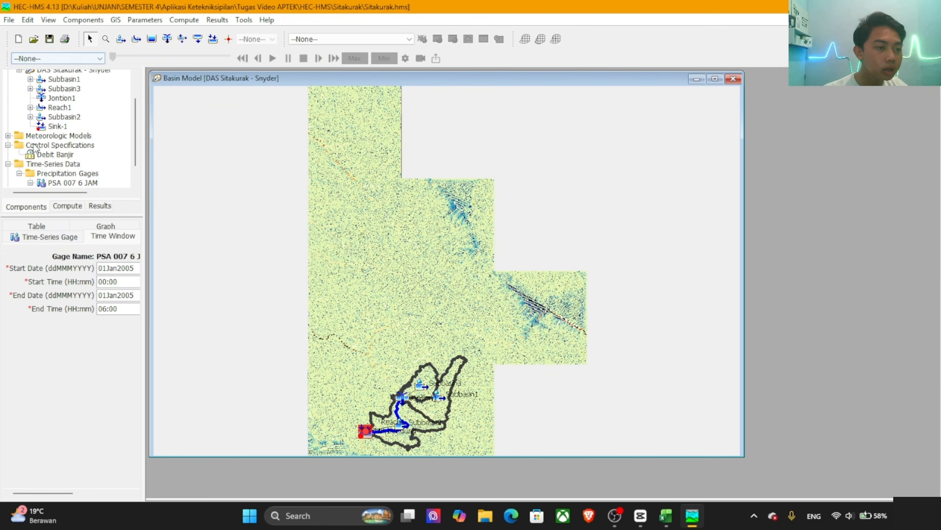
Step: For the TR 10 Tahun meteorologic model, set Replace Missing to Set To Default and Total Override to Yes
left_click(8, 136)
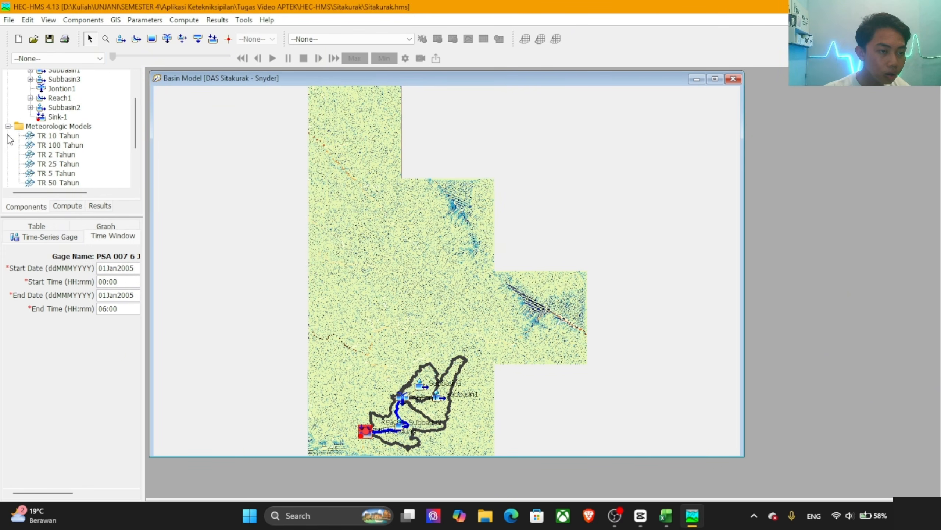
left_click(51, 135)
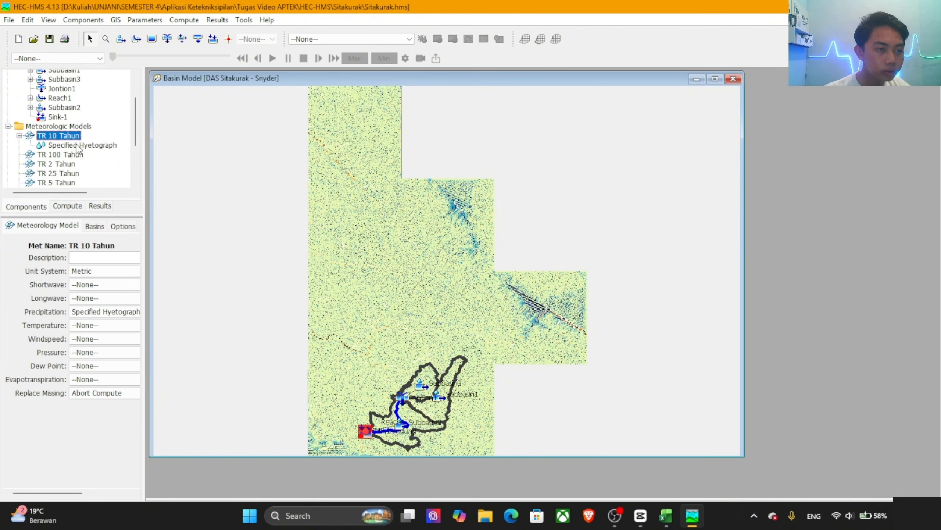
left_click(105, 397)
left_click(94, 412)
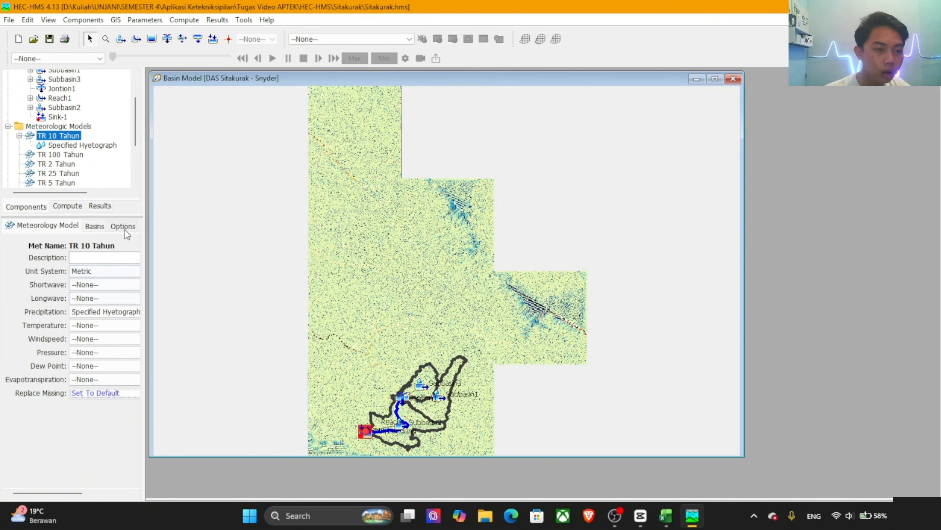
left_click(123, 226)
left_click(96, 258)
left_click(74, 267)
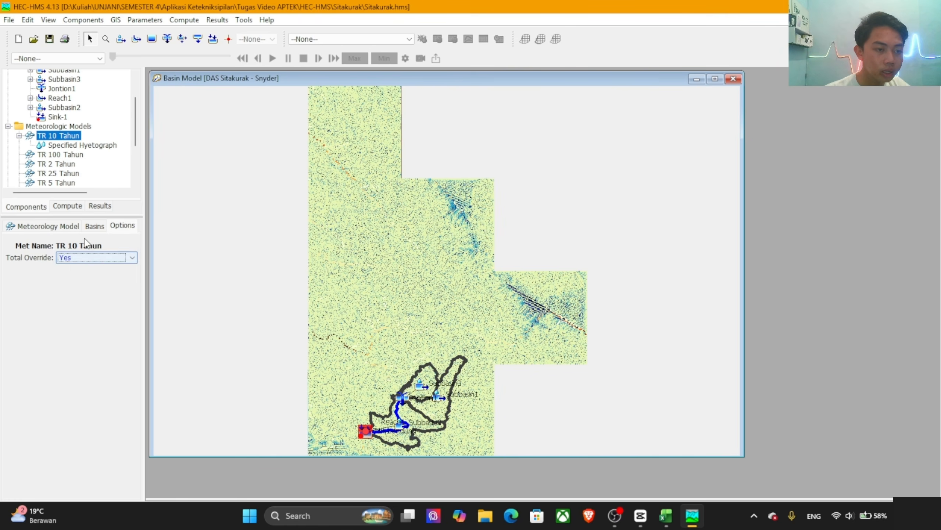
Step: Include the subbasins of the DAS Sitakurak - Snyder basin model in the TR 10 Tahun meteorologic model
left_click(94, 226)
left_click(102, 281)
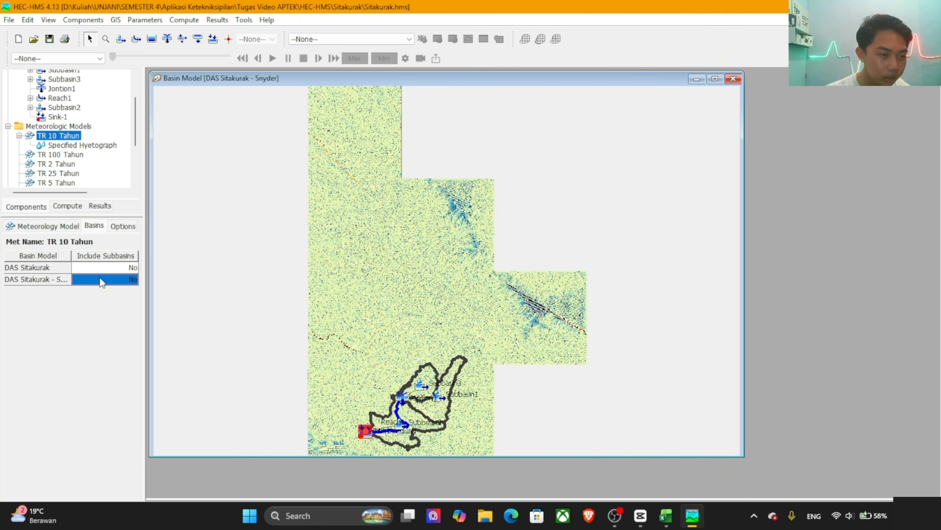
left_click(103, 280)
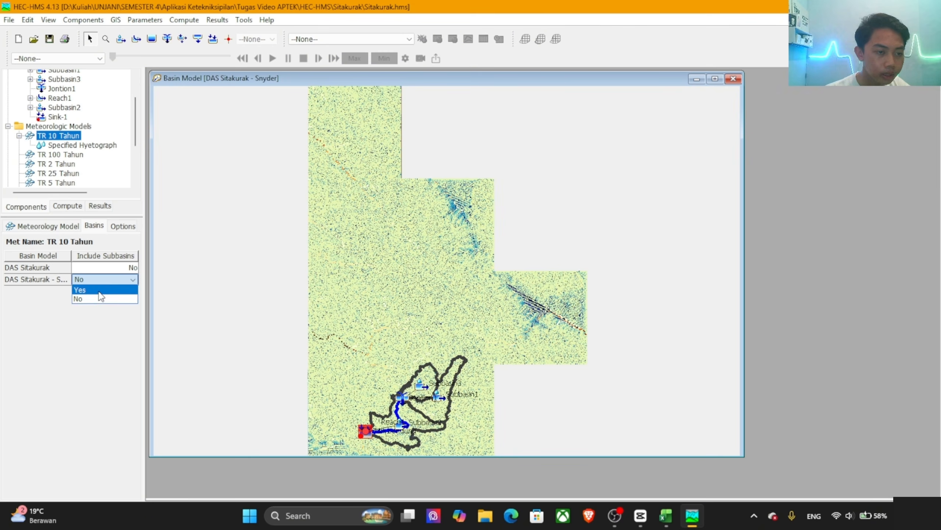
left_click(98, 290)
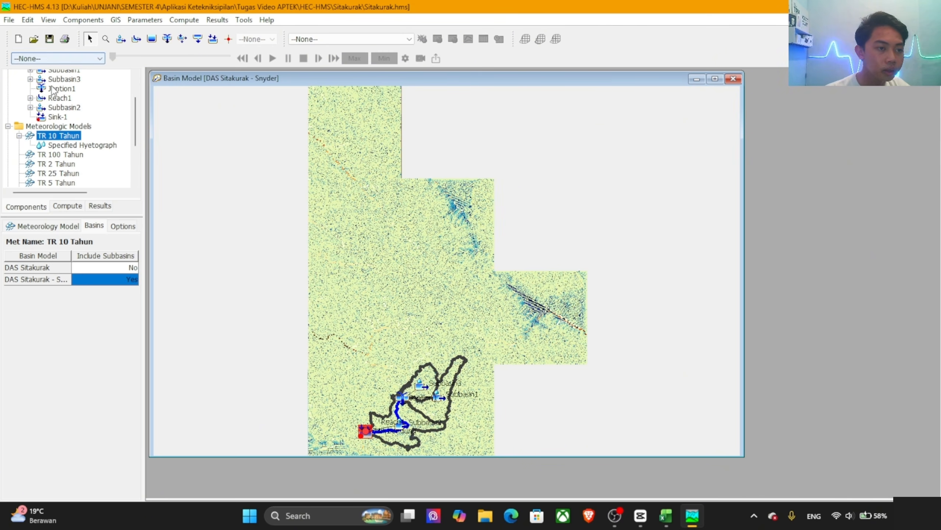
Step: Assign the PSA 007 6-hour gage to Subbasin1, Subbasin2 and Subbasin3 in the TR 10 Tahun specified hyetograph
left_click(60, 146)
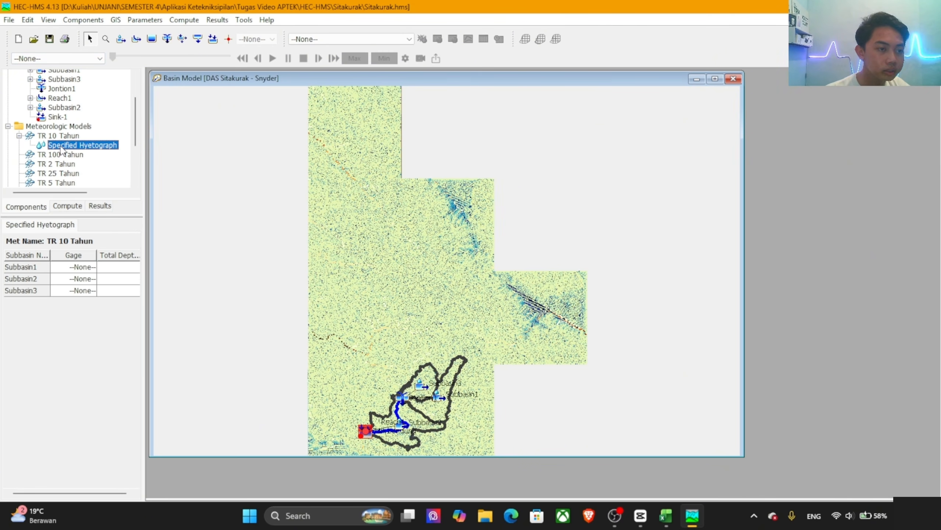
left_click(79, 267)
left_click(81, 289)
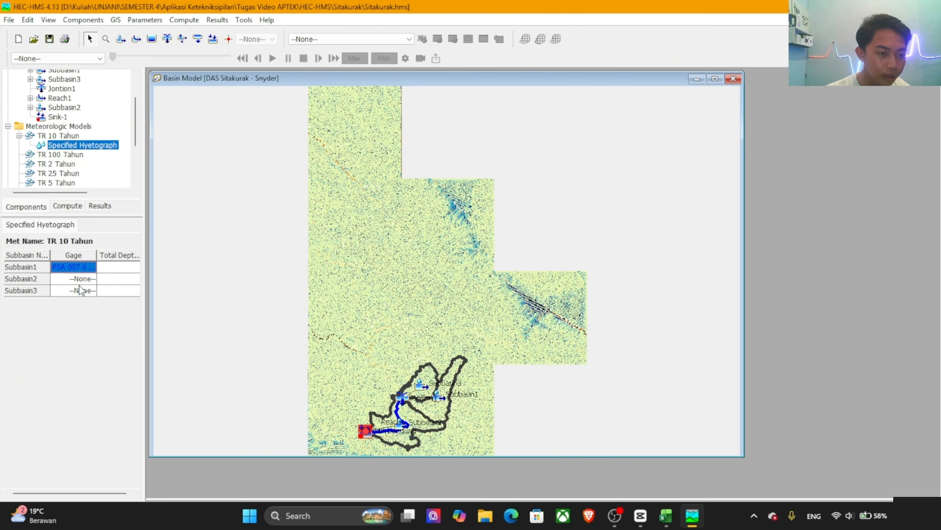
left_click(80, 278)
left_click(88, 291)
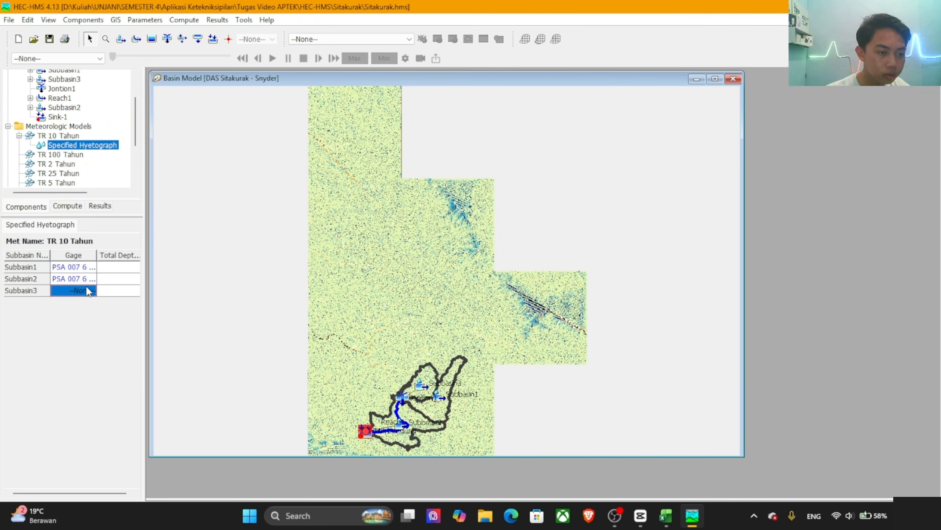
left_click(82, 310)
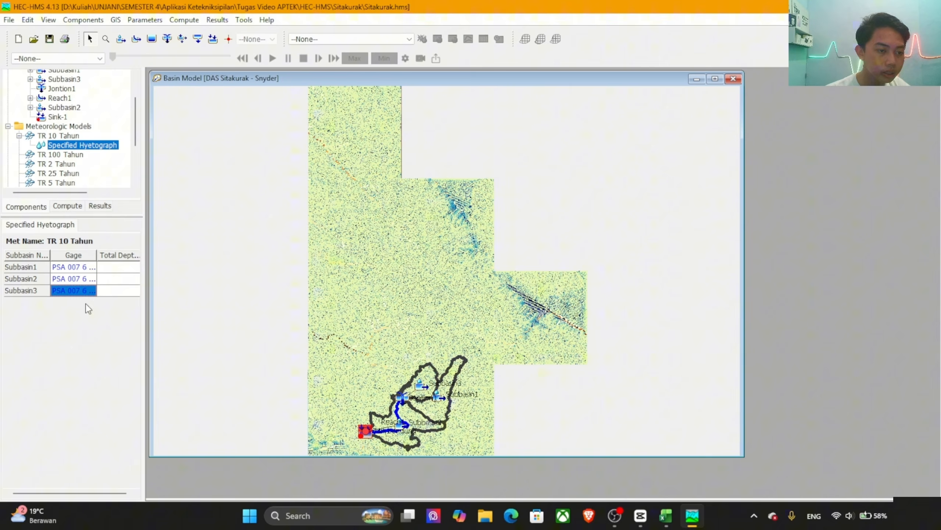
Step: Copy the Log Pearson III TR10 value, 198.607, from the HYDROGNOMON METODE SEBARAN sheet of the Excel hydrology workbook
left_click(123, 267)
key("alt+Tab")
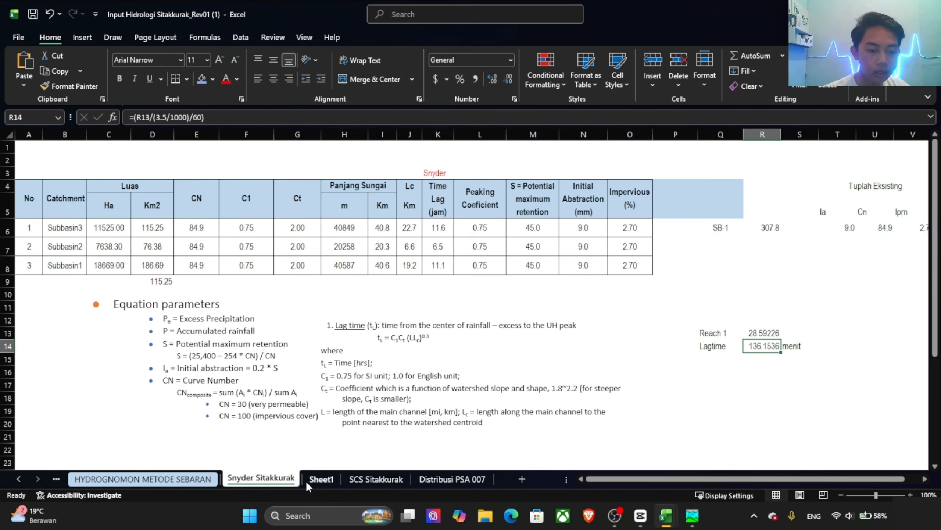
left_click(203, 479)
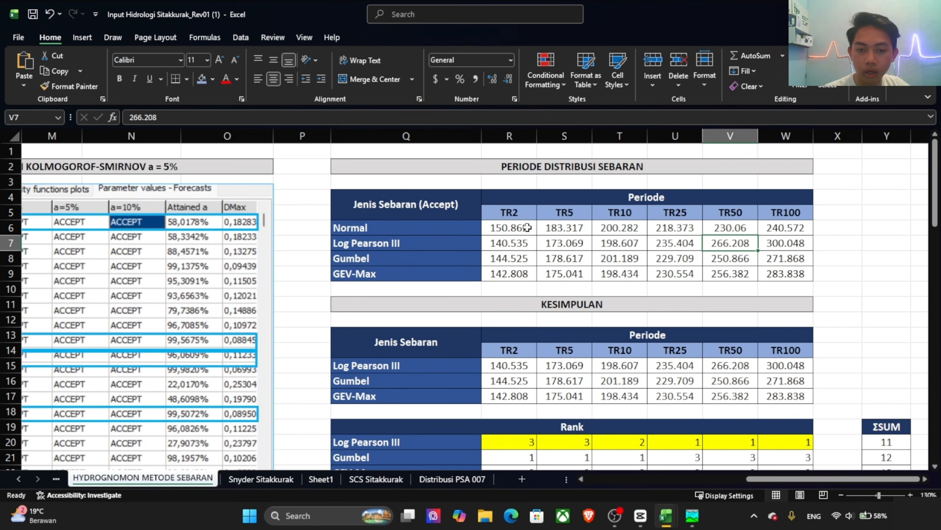
key("alt+Tab")
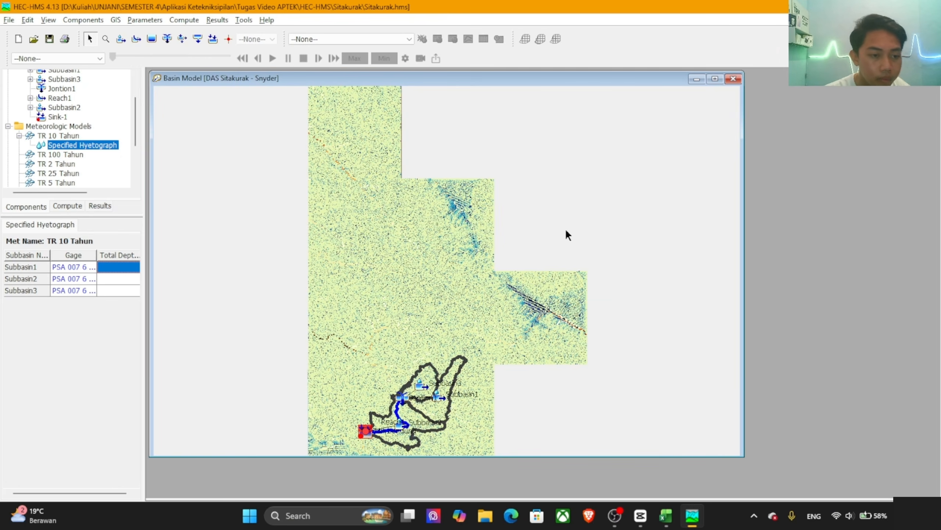
key("alt+Tab")
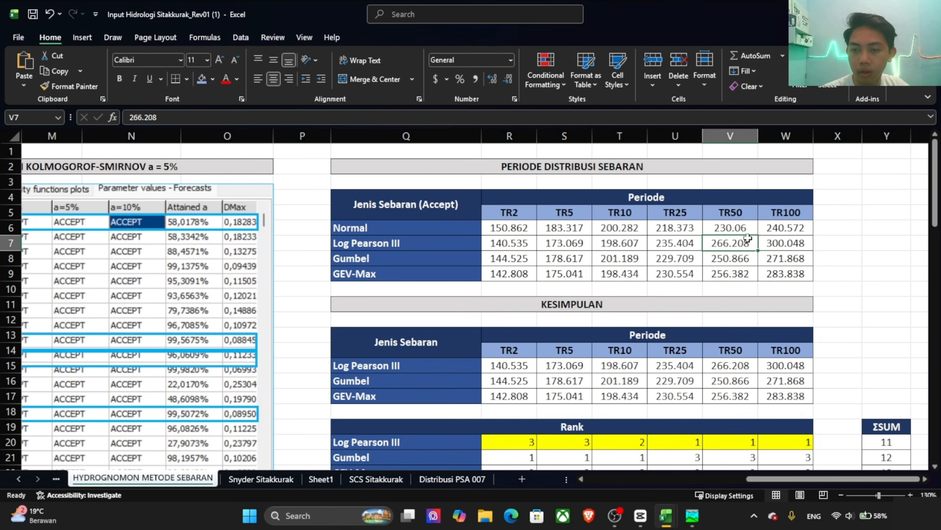
left_click(630, 246)
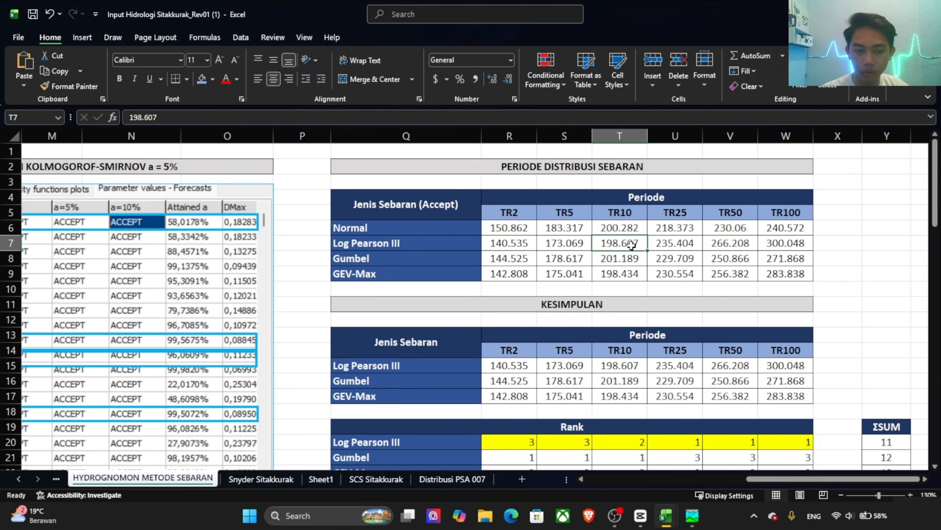
key("ctrl+c")
Step: Back in HEC-HMS, set the total depth of all three subbasins in TR 10 Tahun to 198.607
key("alt+Tab")
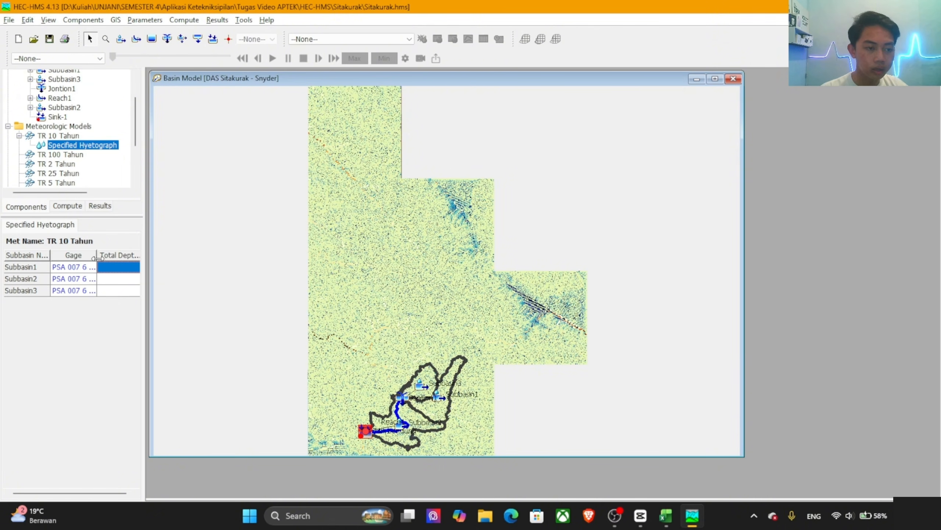
key("ctrl+v")
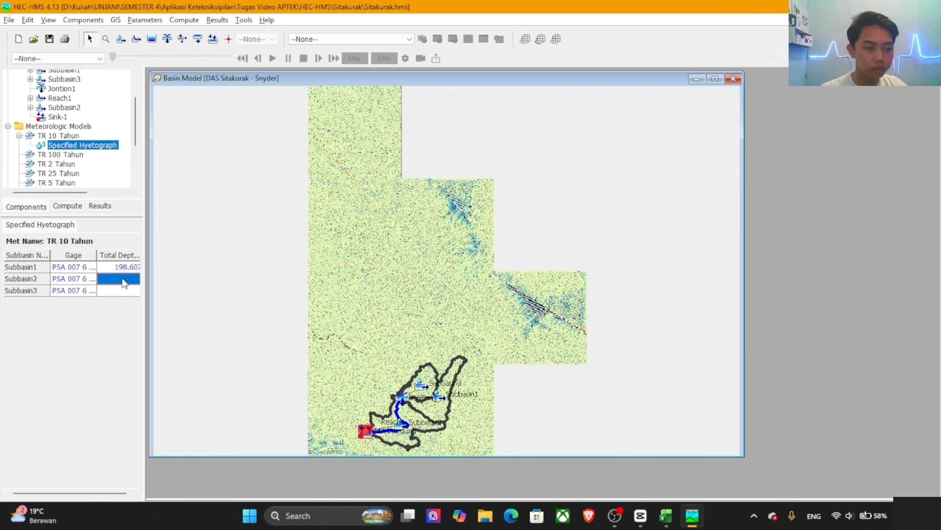
key("ctrl+v")
left_click(122, 293)
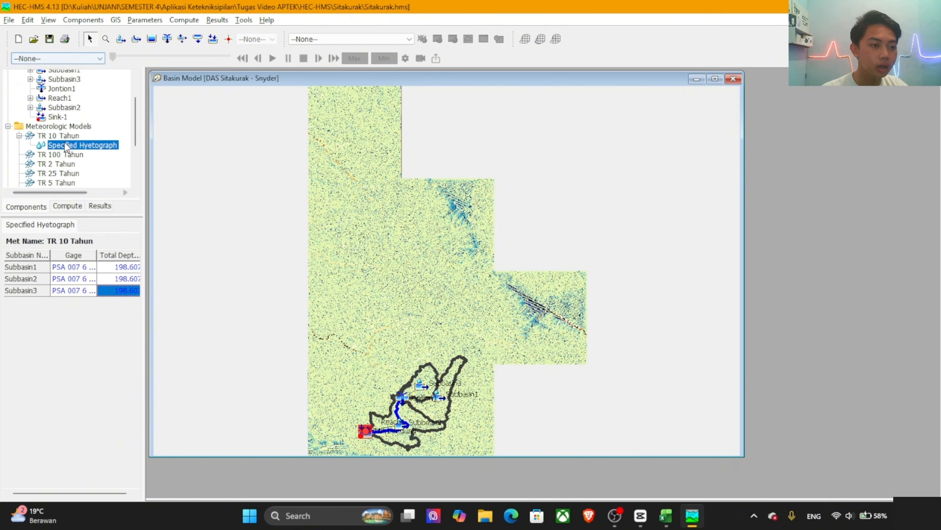
Step: For the TR 100 Tahun meteorologic model, set Replace Missing to Set To Default and Total Override to Yes
left_click(50, 157)
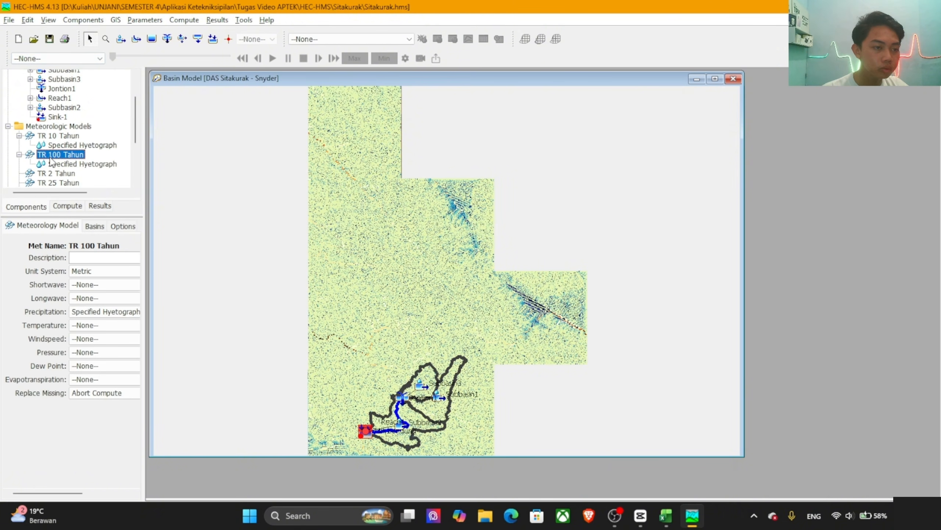
left_click(111, 393)
left_click(119, 412)
left_click(123, 225)
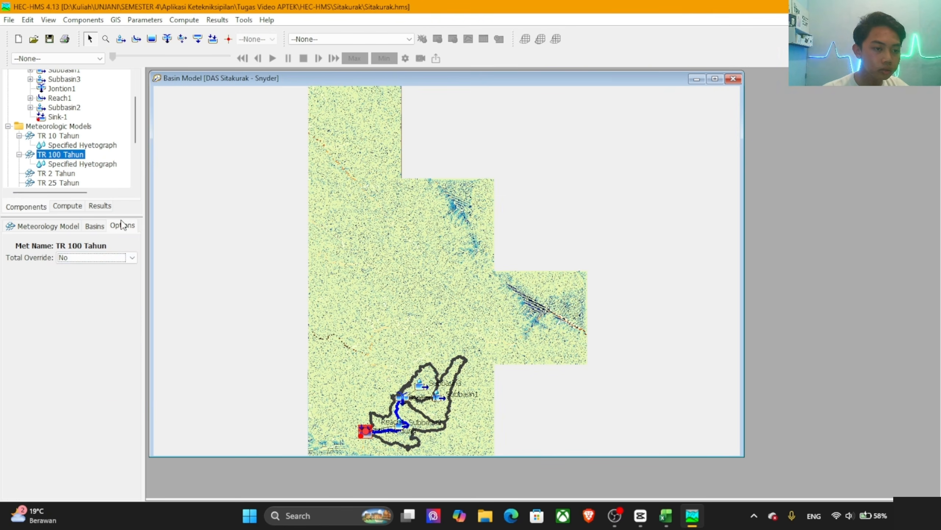
left_click(93, 259)
left_click(82, 269)
Step: Include the subbasins of the DAS Sitakurak - Snyder basin model in the TR 100 Tahun meteorologic model
left_click(95, 226)
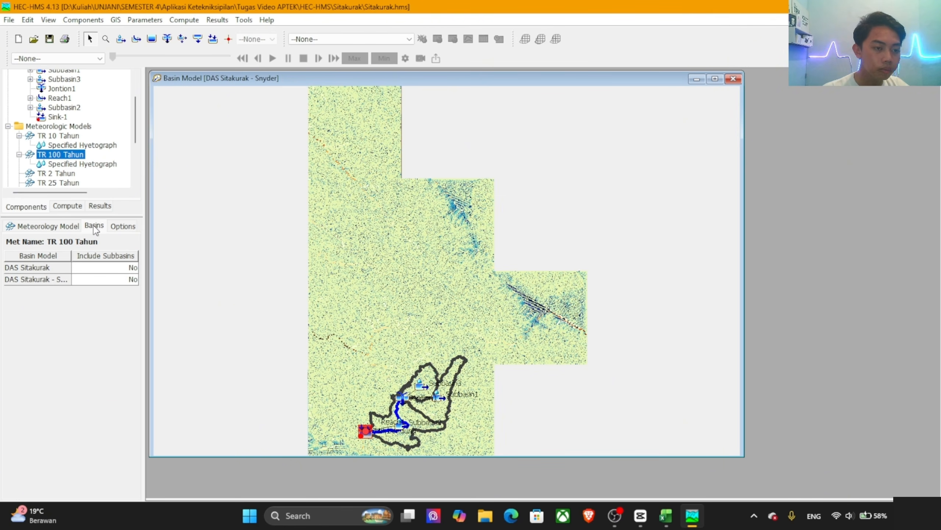
left_click(84, 280)
left_click(94, 279)
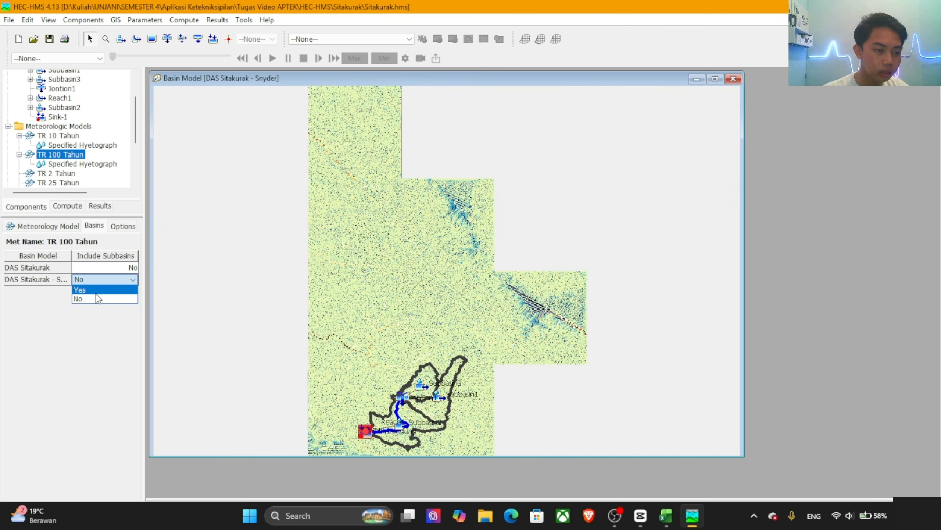
left_click(96, 293)
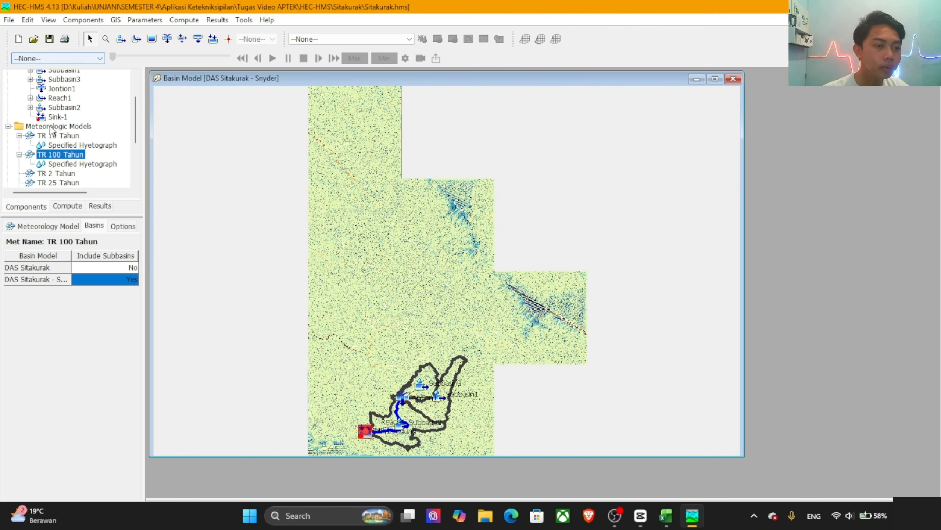
Step: Assign the PSA 007 6-hour gage to Subbasin1, Subbasin2 and Subbasin3 in the TR 100 Tahun specified hyetograph
left_click(81, 164)
left_click(79, 268)
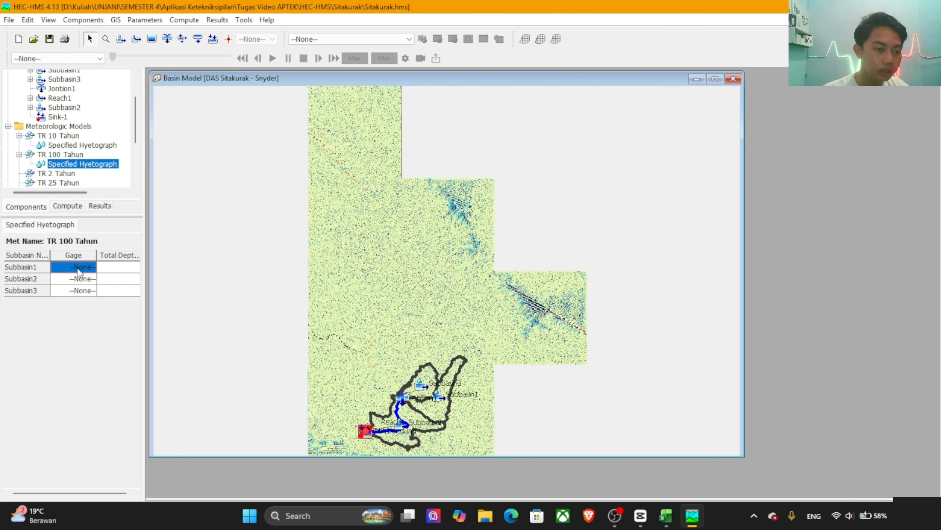
left_click(79, 268)
left_click(86, 287)
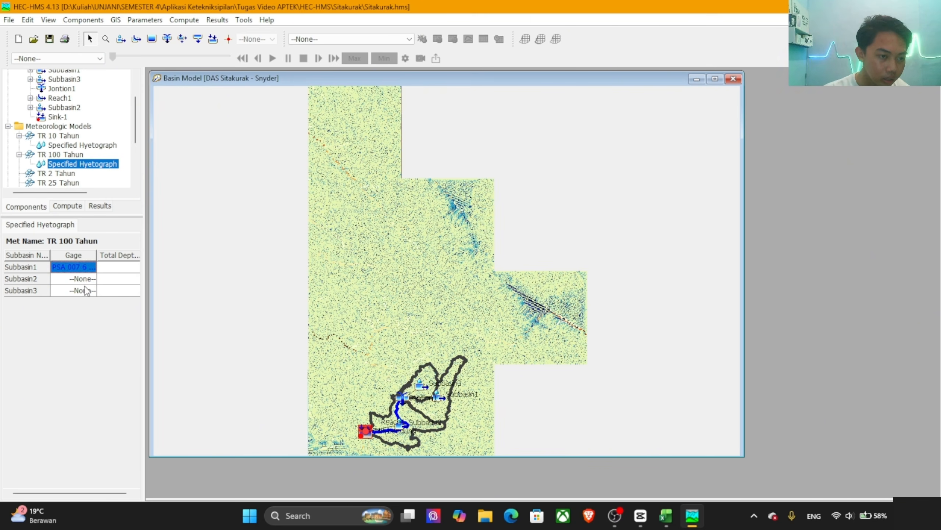
left_click(85, 279)
left_click(80, 291)
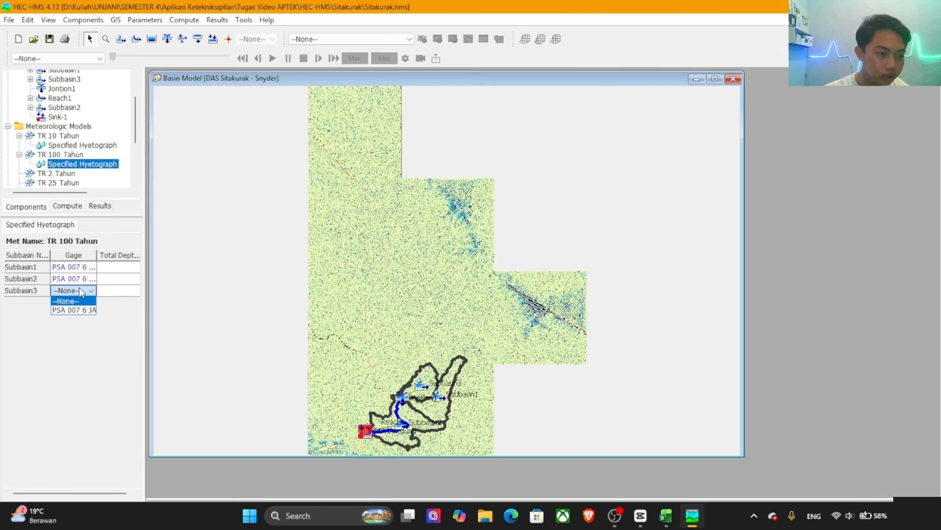
left_click(82, 309)
Step: Copy the Log Pearson III TR100 value, 300.048, from the Input Hidrologi Sitakkurak workbook in Excel
left_click(116, 266)
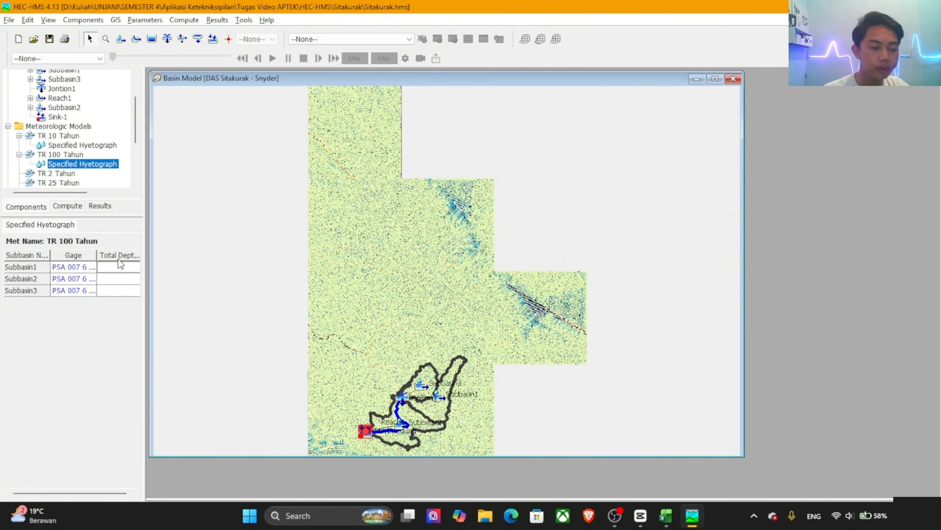
key("alt+Tab")
key("alt+Tab")
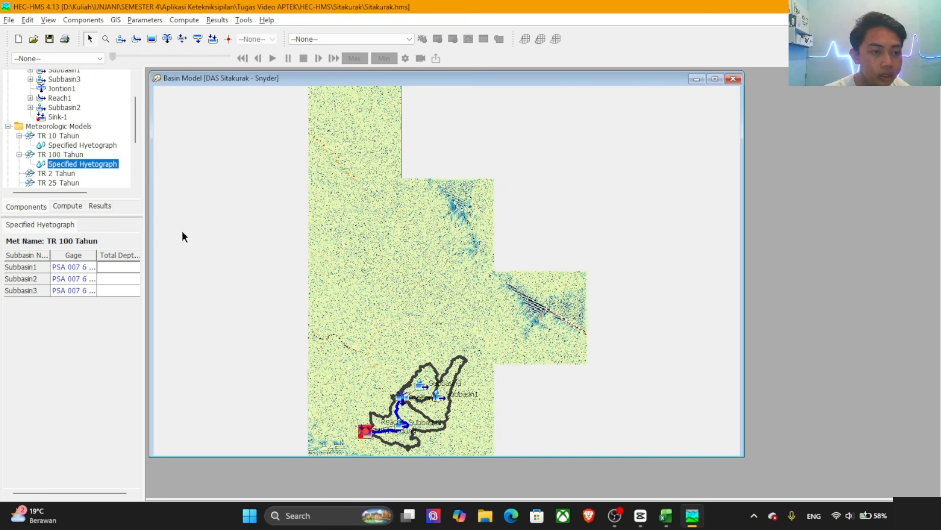
key("alt+Tab")
key("alt+Tab")
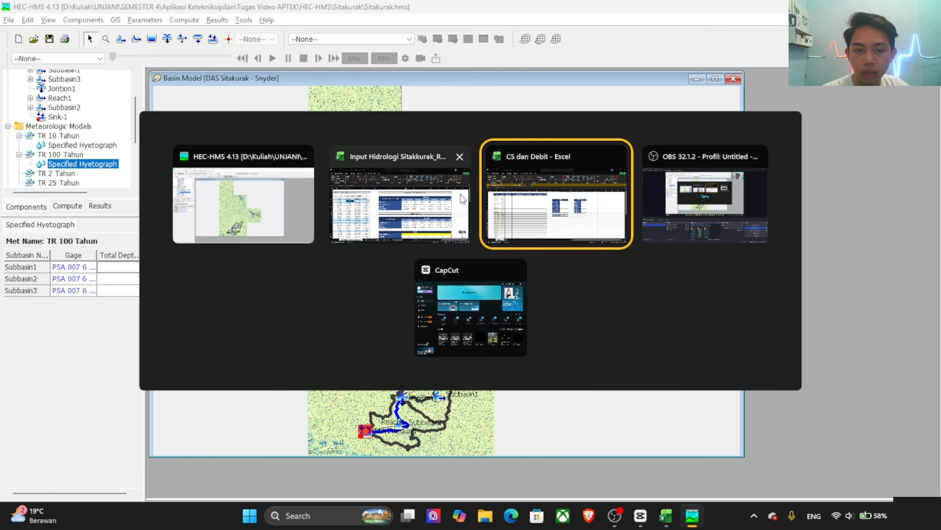
left_click(462, 199)
left_click(770, 243)
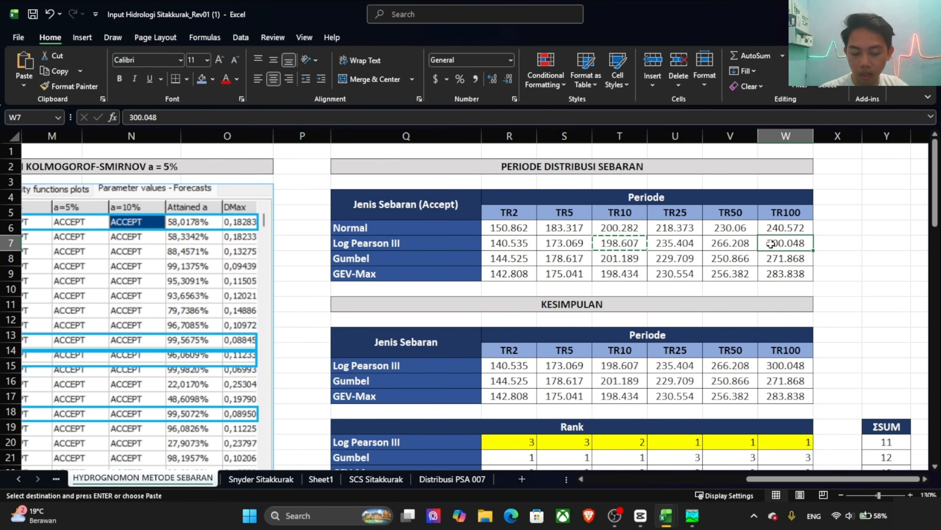
key("ctrl+c")
Step: Back in HEC-HMS, set the total depth of all three subbasins in TR 100 Tahun to 300.048 and save the project
key("alt+Tab")
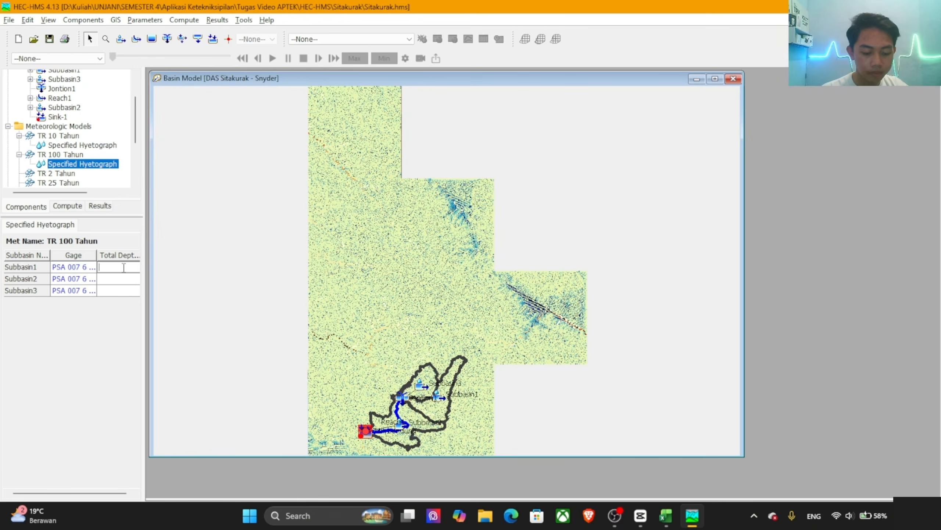
key("ctrl+v")
left_click(123, 278)
key("ctrl+v")
left_click(128, 291)
key("ctrl+v")
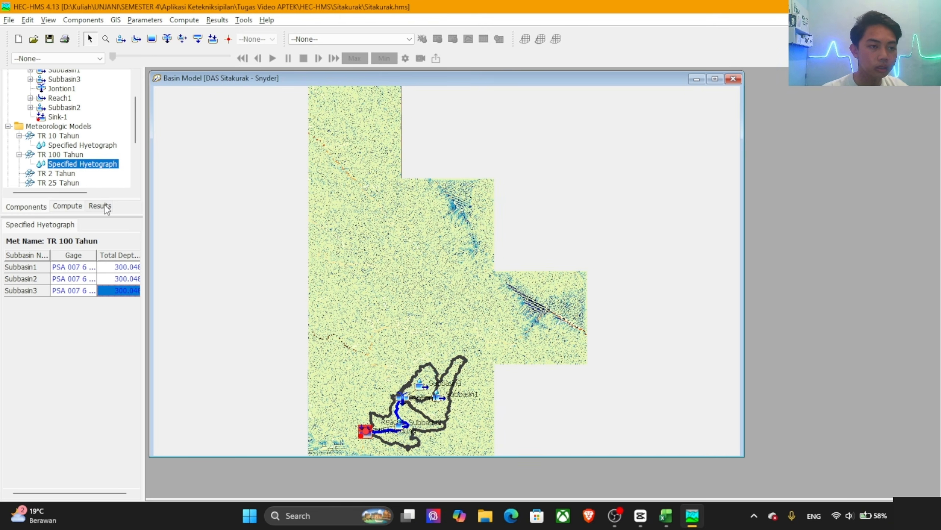
left_click(50, 39)
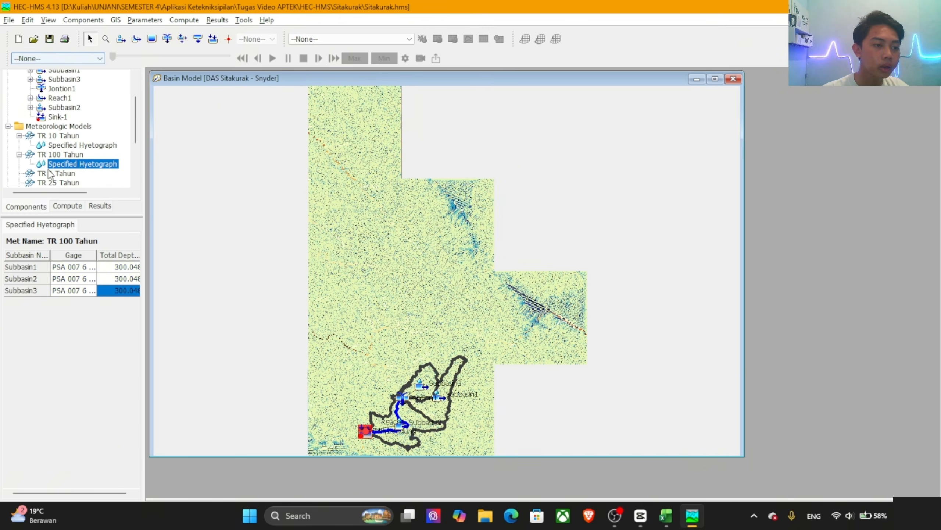
Step: For the TR 2 Tahun meteorologic model, set Replace Missing to Set To Default and Total Override to Yes
left_click(30, 174)
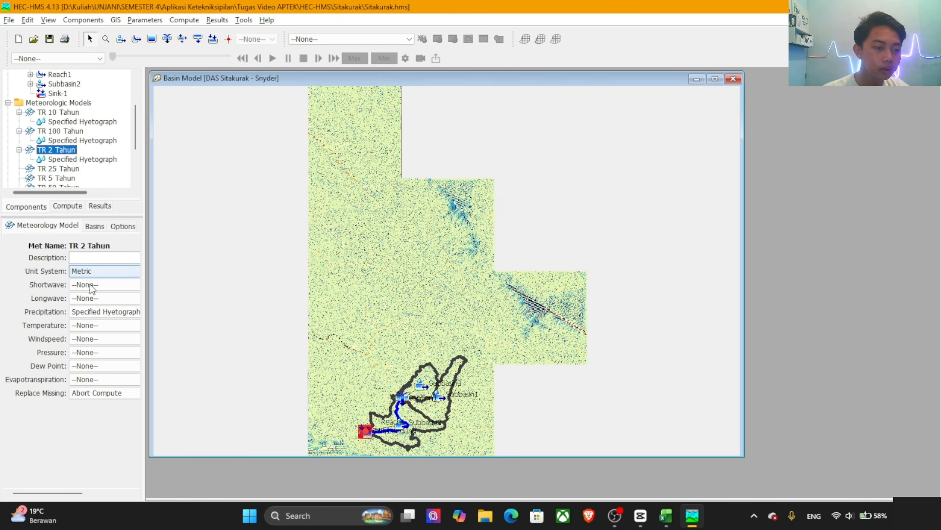
left_click(106, 392)
left_click(148, 413)
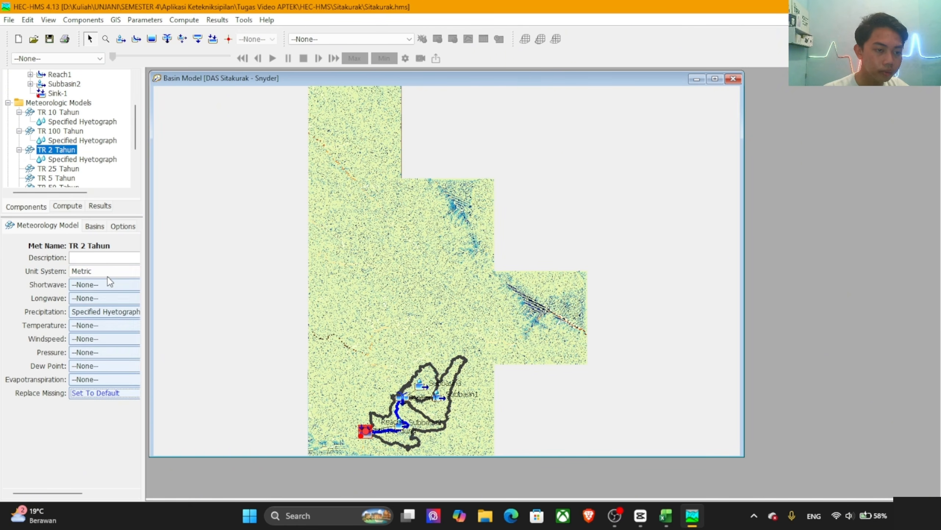
left_click(123, 227)
left_click(107, 257)
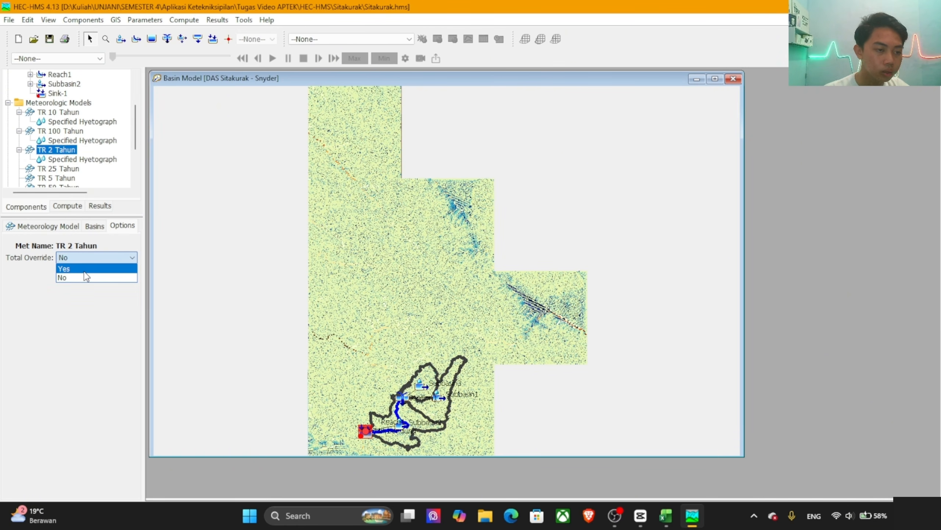
left_click(86, 277)
Step: Include the subbasins of the DAS Sitakurak - Snyder basin model in the TR 2 Tahun meteorologic model
left_click(95, 226)
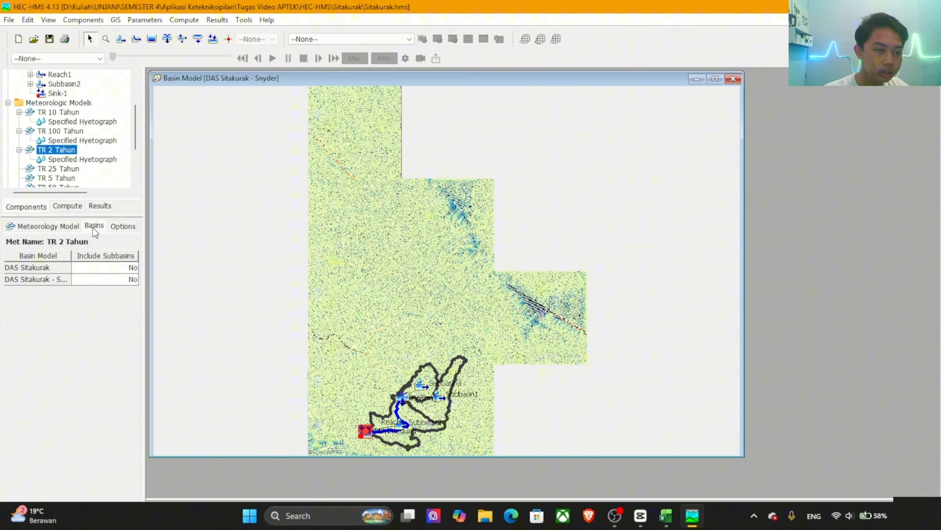
left_click(87, 277)
left_click(83, 290)
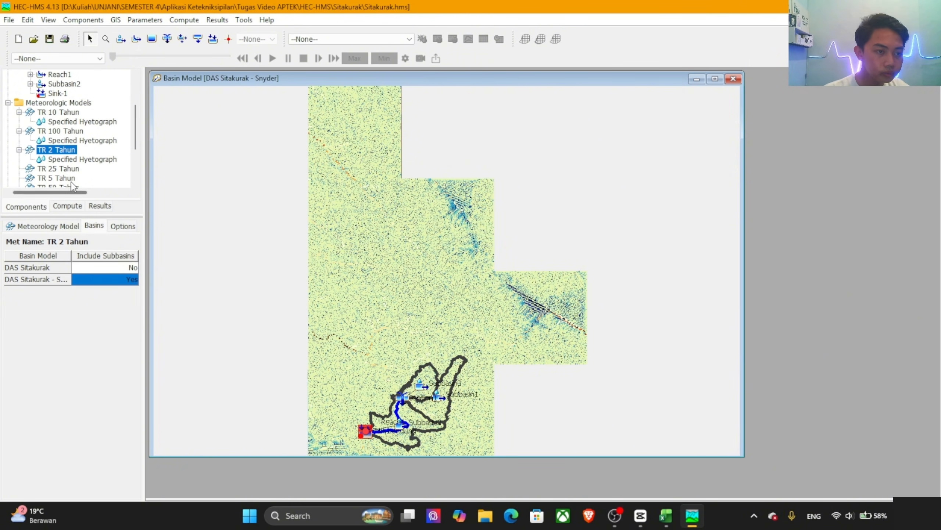
Step: Assign the PSA 007 6 JAM gage to Subbasin1, Subbasin2 and Subbasin3 in the TR 2 Tahun specified hyetograph
left_click(67, 160)
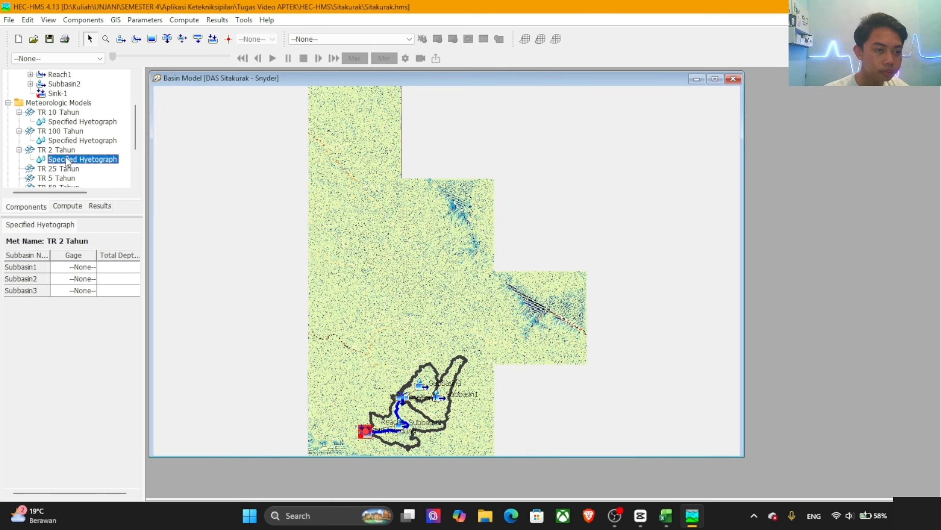
left_click(82, 269)
left_click(79, 287)
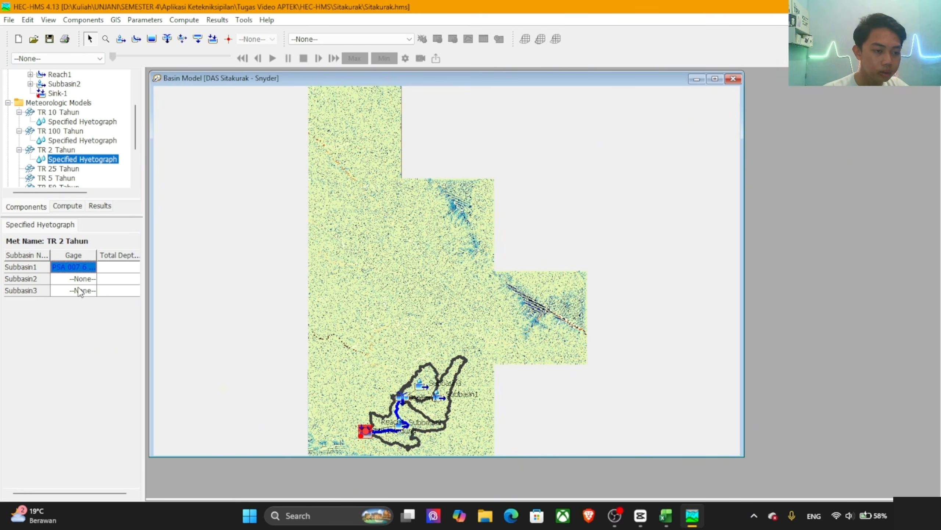
left_click(80, 279)
left_click(81, 299)
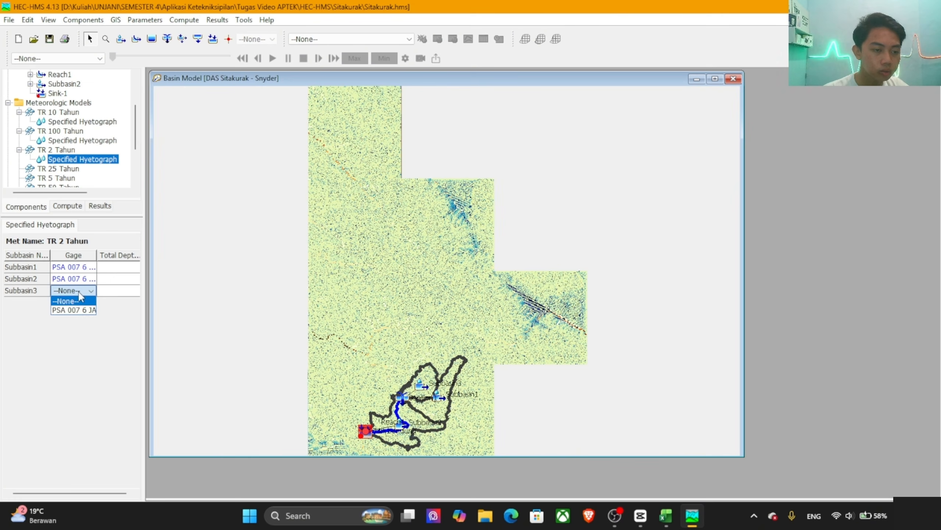
left_click(81, 290)
left_click(78, 310)
Step: Switch to the Input Hidrologi Sitakkurak workbook in Excel and copy the Log Pearson III TR2 value, 140.535
left_click(122, 267)
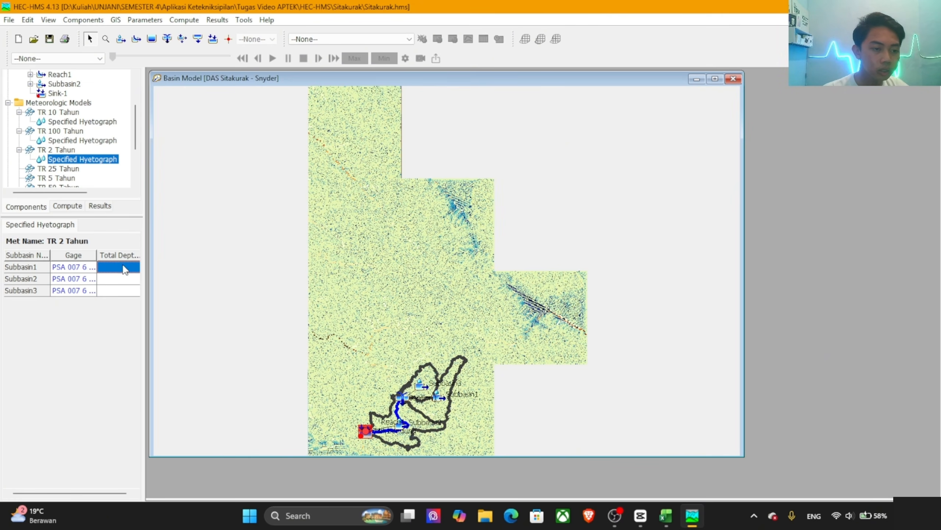
key("alt+Tab")
key("alt+Tab")
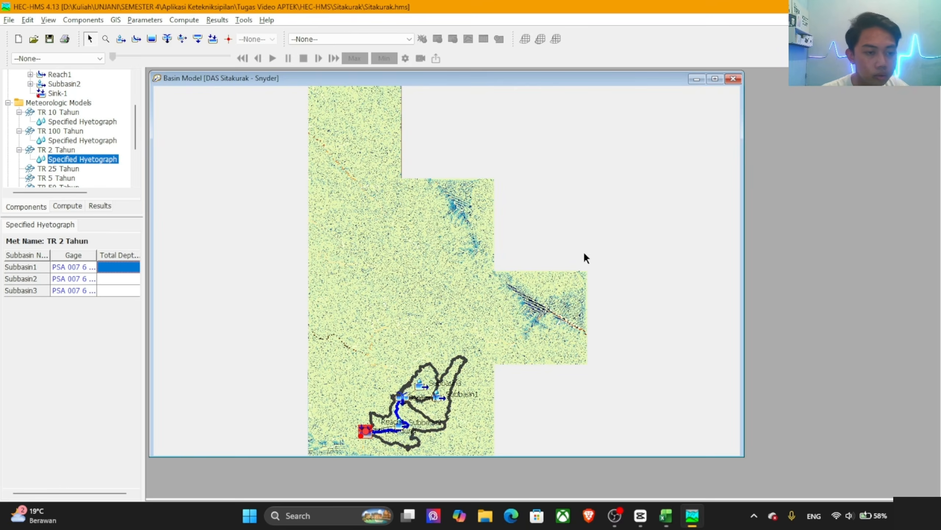
key("alt+Tab")
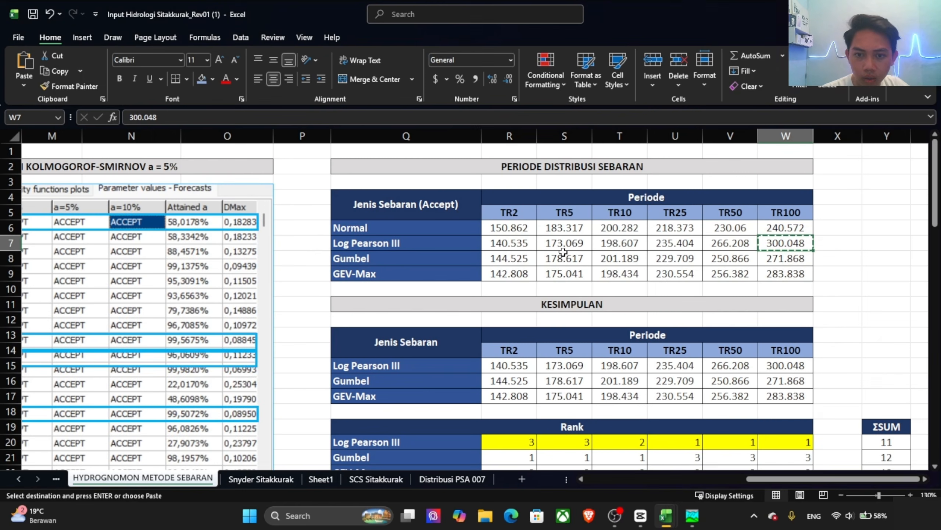
left_click(504, 241)
key("ctrl+c")
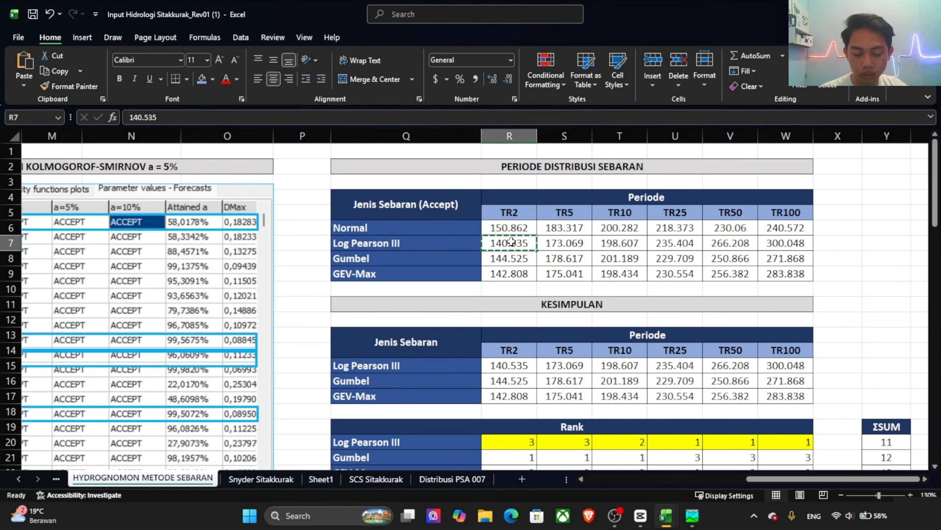
Step: Back in HEC-HMS, set the total depth of all three subbasins in TR 2 Tahun to 140.535 and save the project
key("alt+Tab")
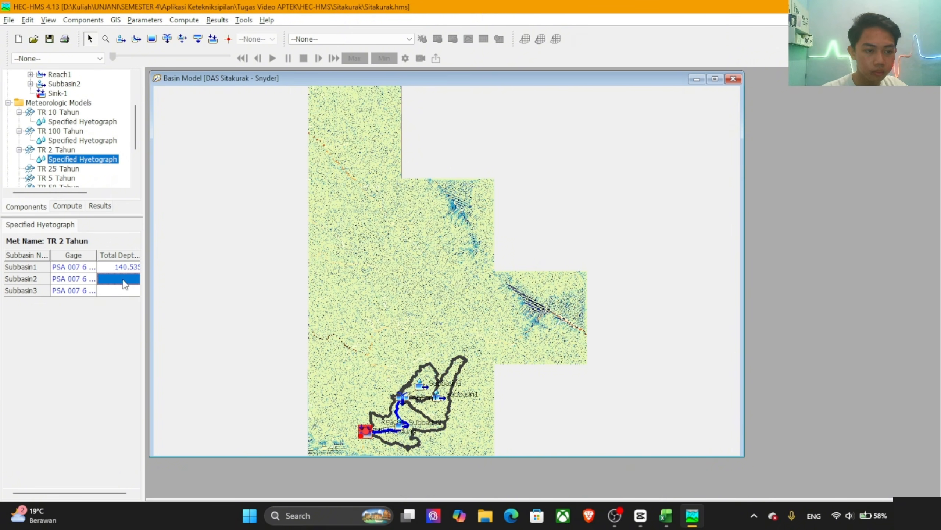
key("ctrl+v")
left_click(126, 291)
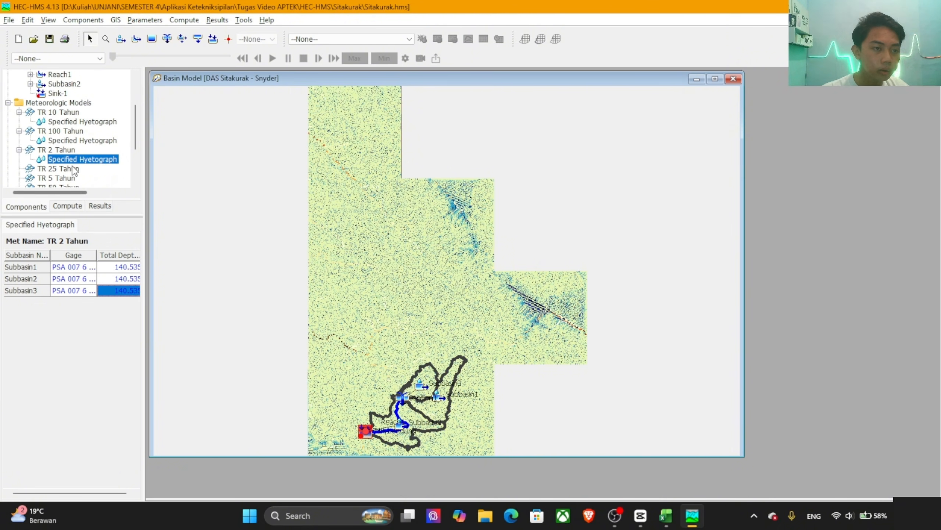
left_click(50, 40)
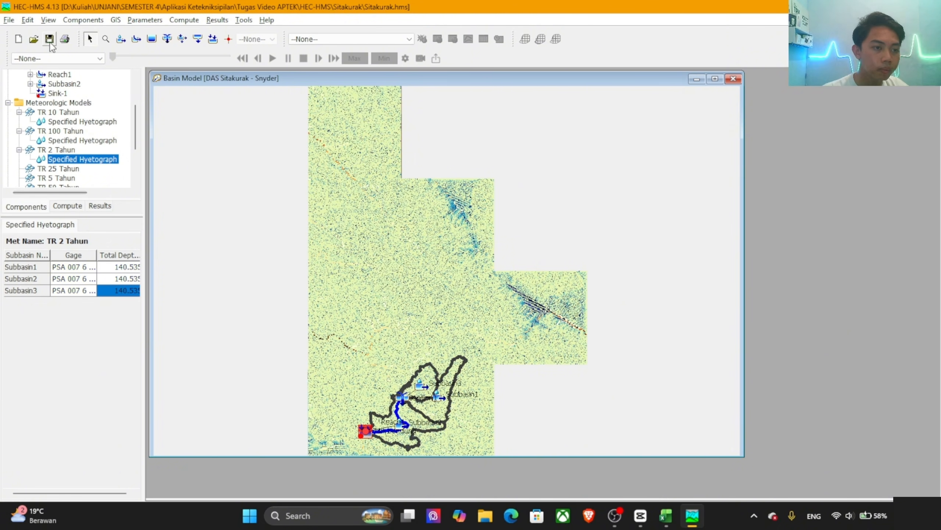
Step: For the TR 25 Tahun meteorologic model, set Replace Missing to Set To Default and Total Override to Yes
left_click(58, 169)
left_click(104, 392)
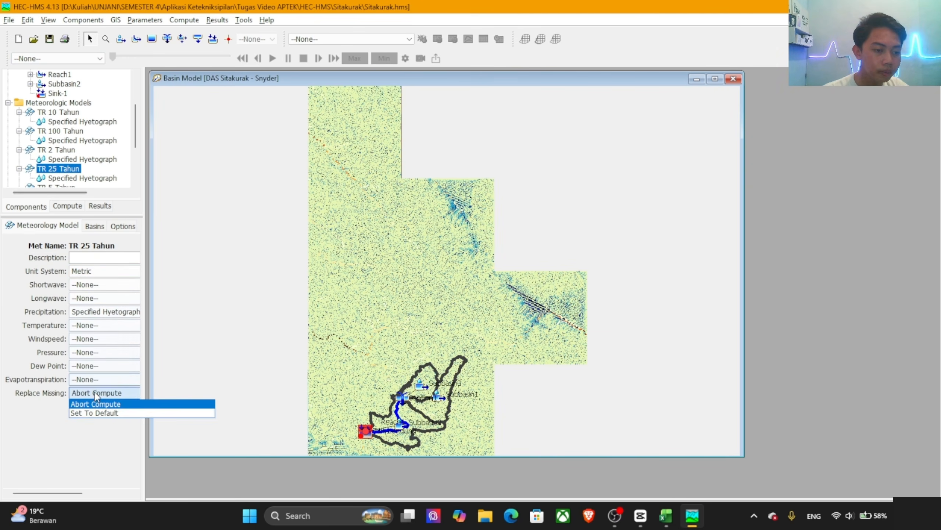
left_click(94, 413)
left_click(122, 225)
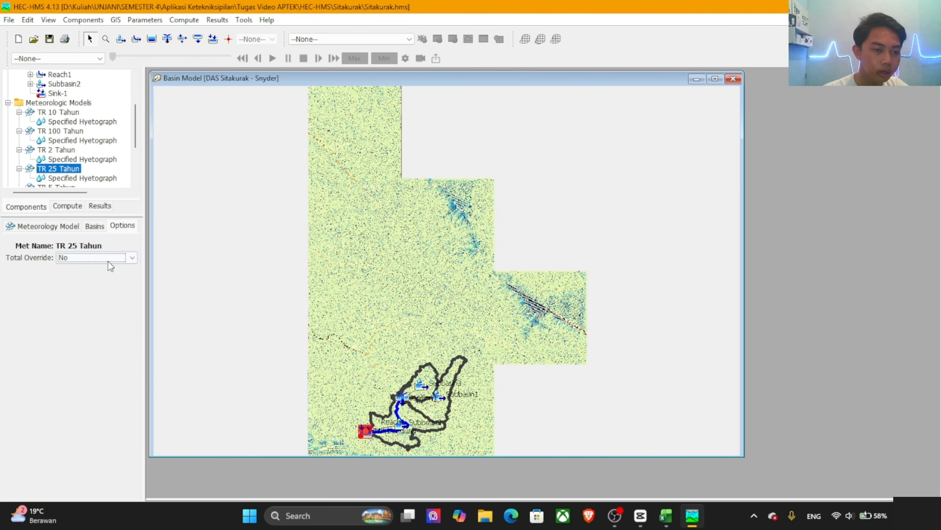
left_click(106, 258)
left_click(101, 269)
Step: Include the subbasins of the DAS Sitakurak - Snyder basin model in the TR 25 Tahun meteorologic model
left_click(95, 225)
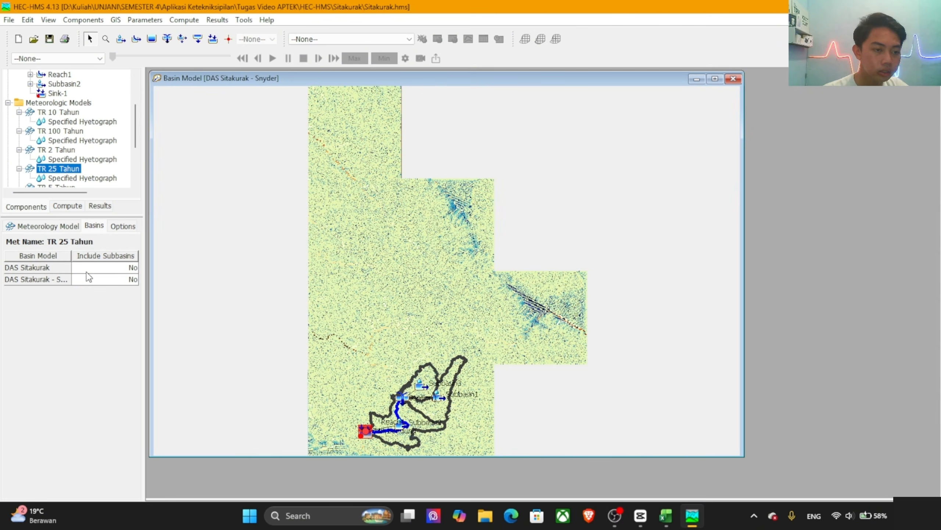
left_click(95, 280)
left_click(100, 282)
left_click(98, 296)
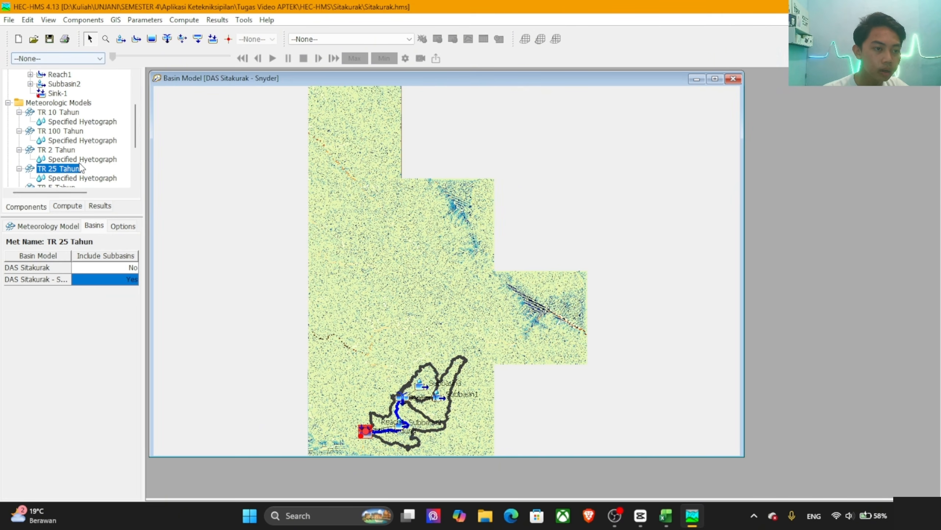
Step: Assign the PSA 007 6 JAM gage to all three subbasins in the TR 25 Tahun specified hyetograph
left_click(88, 178)
left_click(86, 268)
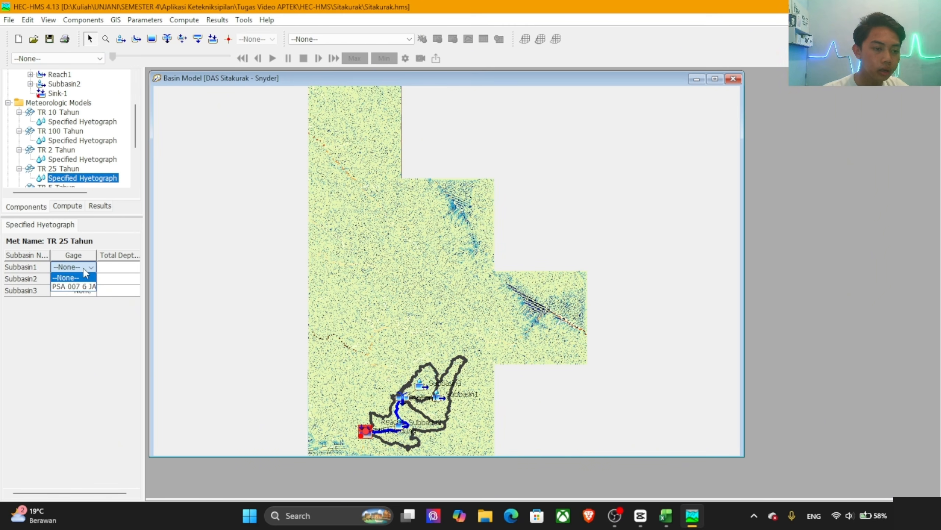
left_click(86, 286)
left_click(86, 283)
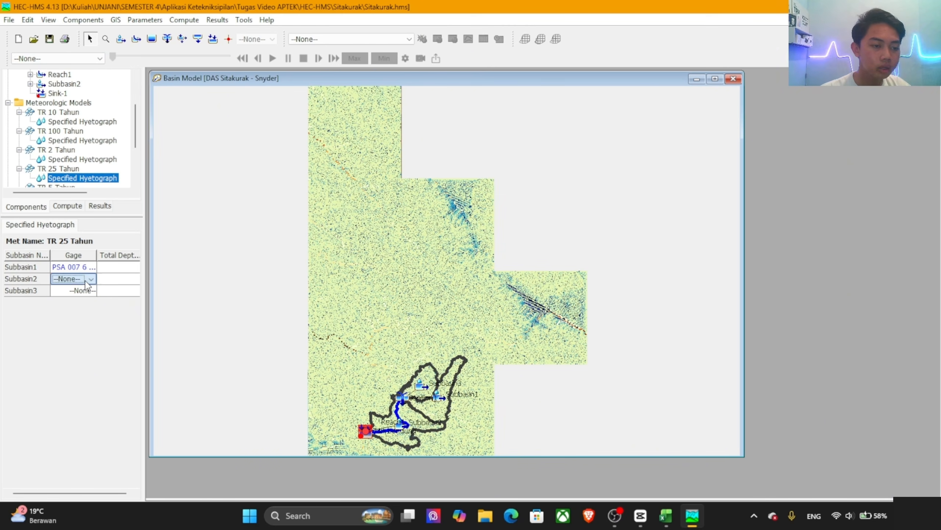
left_click(86, 298)
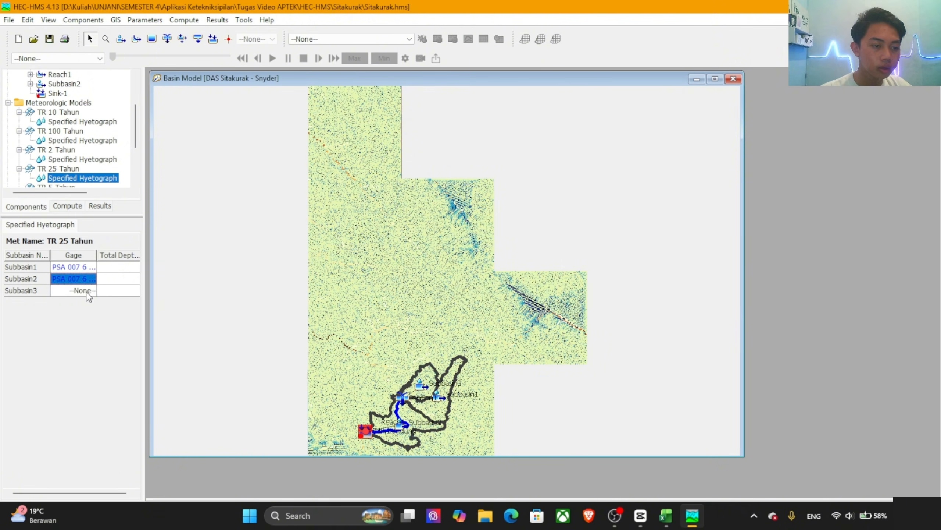
left_click(86, 292)
left_click(86, 310)
Step: Copy the Log Pearson III TR25 value, 235.404, from the Input Hidrologi Sitakkurak workbook in Excel
key("alt+Tab")
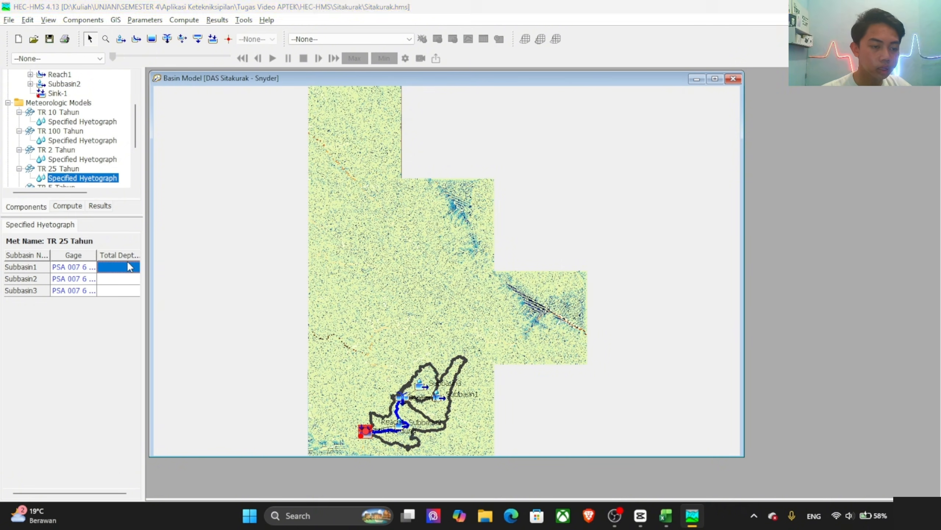
key("alt+Tab")
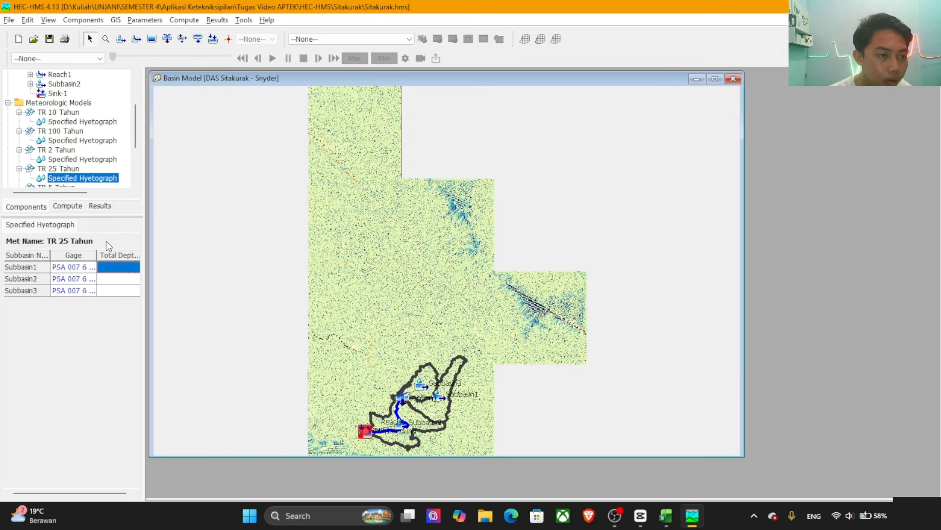
key("alt+Tab")
left_click(683, 244)
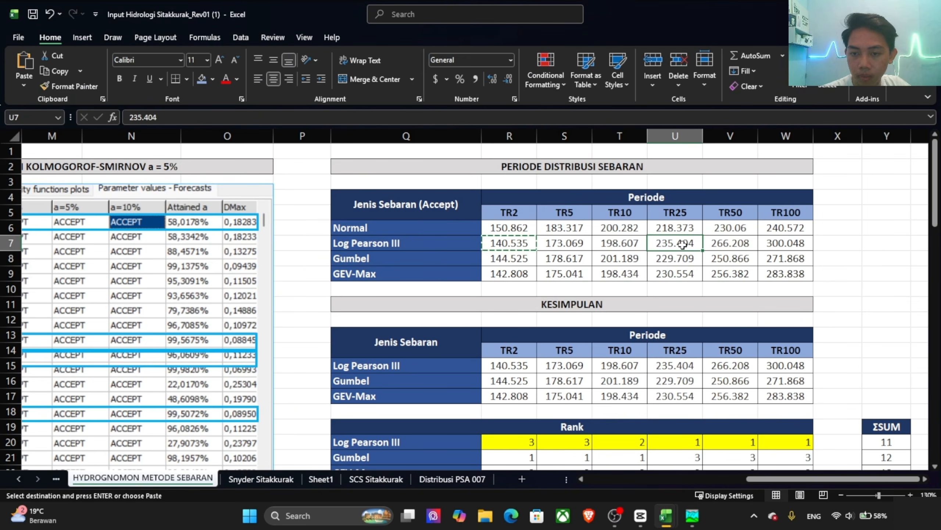
key("ctrl+c")
Step: Back in HEC-HMS, set the total depth of all three subbasins in TR 25 Tahun to 235.404
key("alt+Tab")
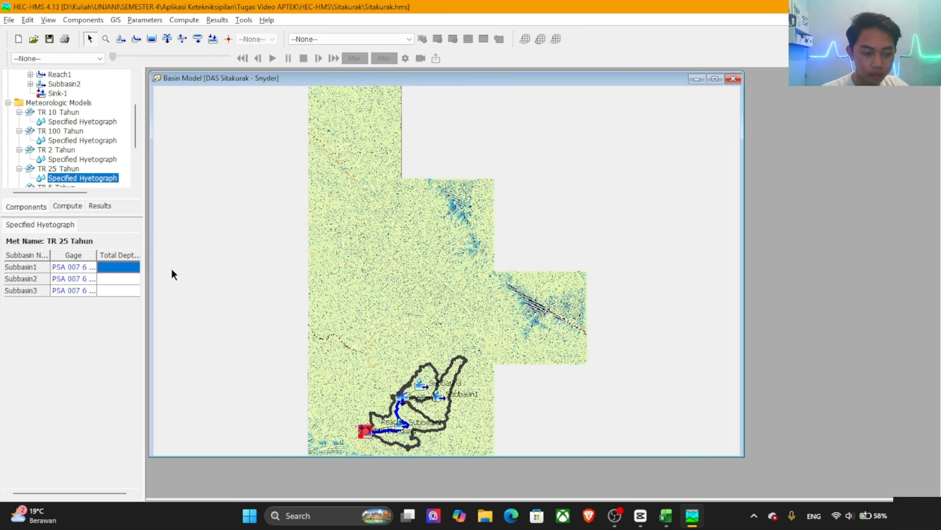
key("ctrl+v")
left_click(129, 278)
key("ctrl+v")
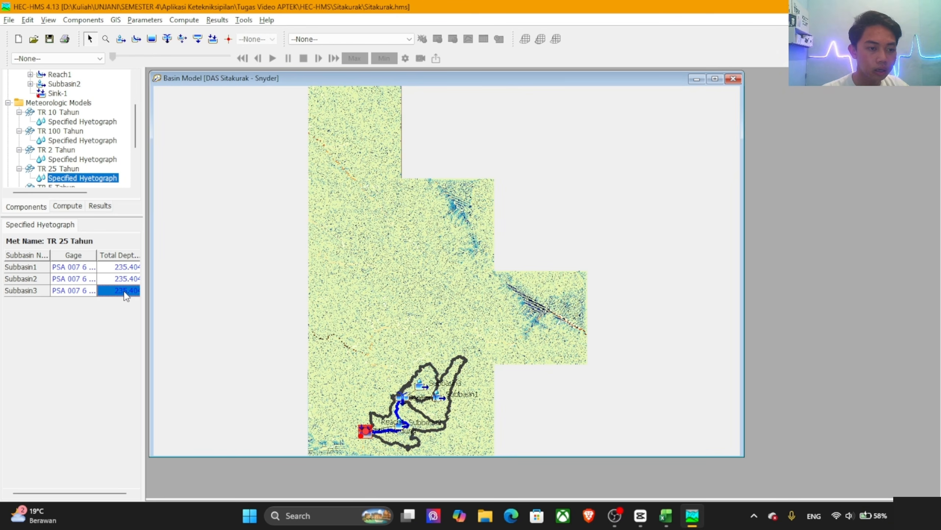
Step: For the TR 5 Tahun meteorologic model, set Replace Missing to Set To Default and Total Override to Yes
scroll(63, 120, "down", 3)
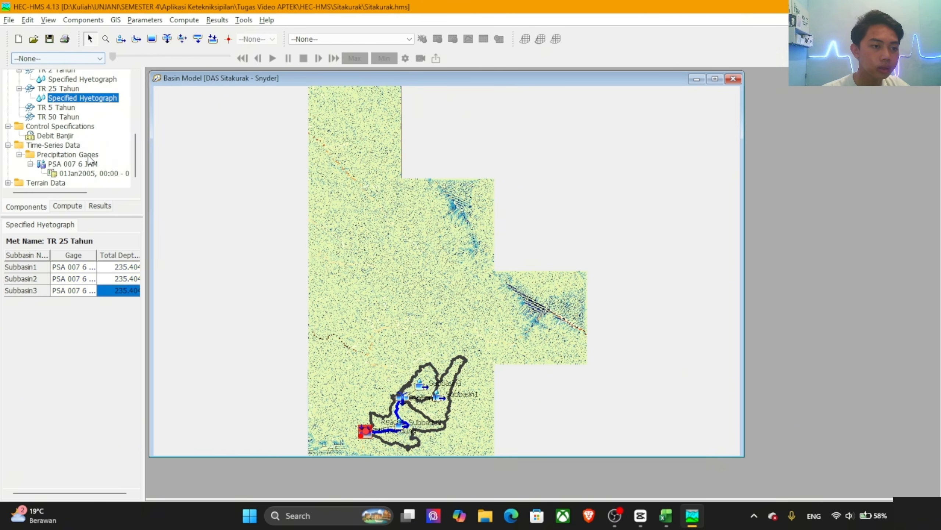
left_click(60, 107)
left_click(104, 392)
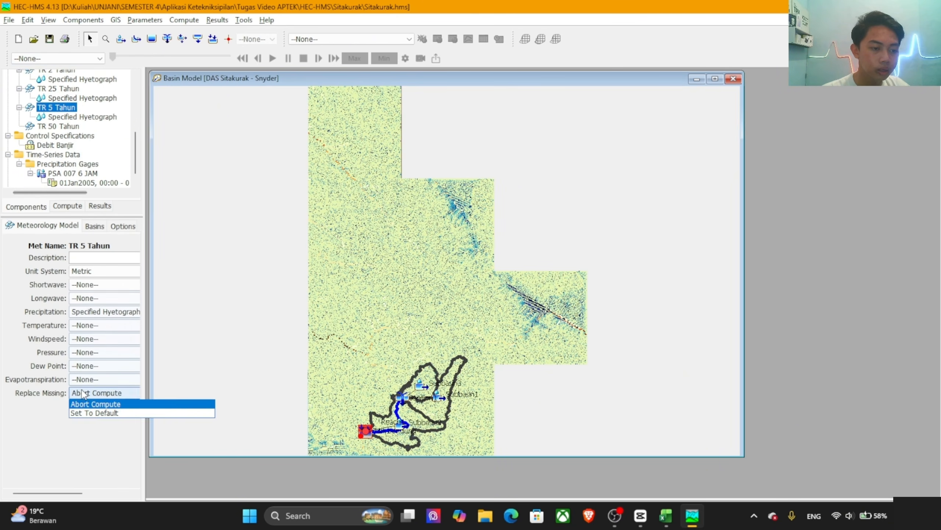
left_click(95, 413)
left_click(122, 227)
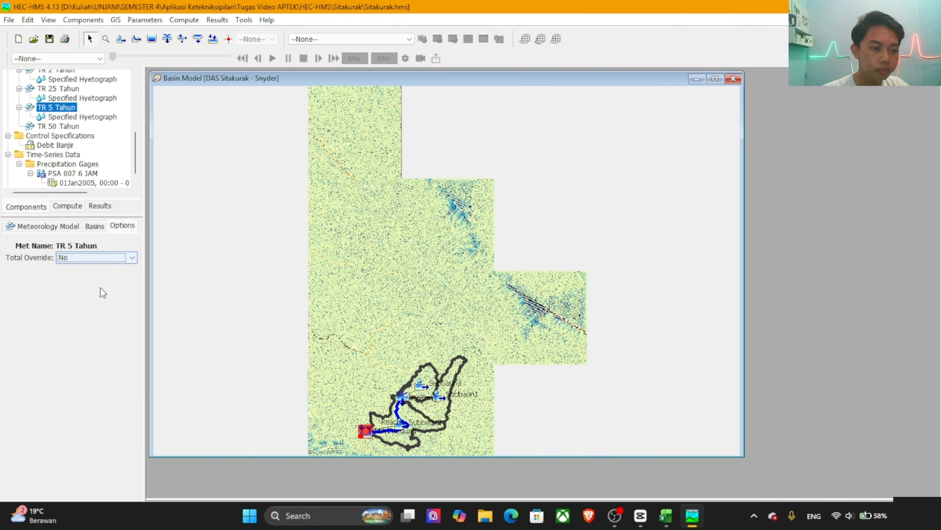
left_click(89, 258)
left_click(80, 270)
Step: Include the subbasins of the DAS Sitakurak - Snyder basin model in the TR 5 Tahun meteorologic model
left_click(94, 230)
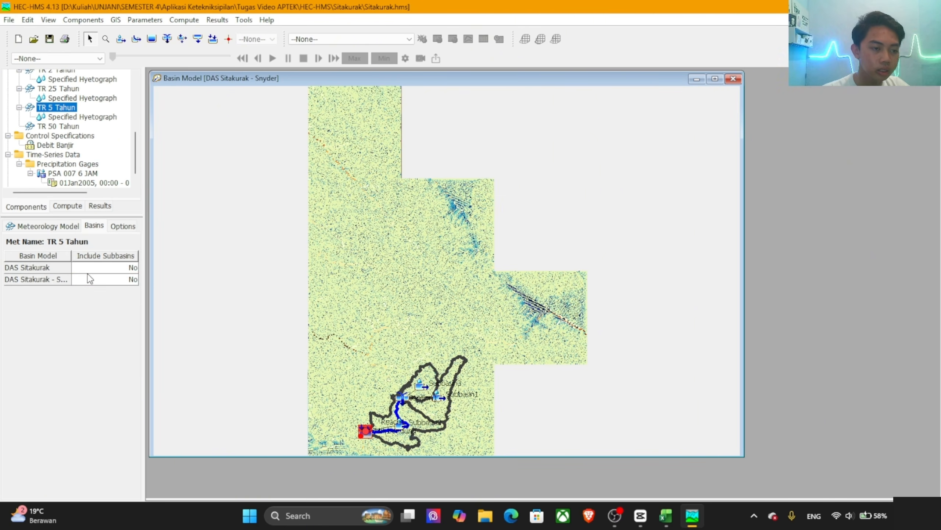
double_click(95, 282)
left_click(85, 290)
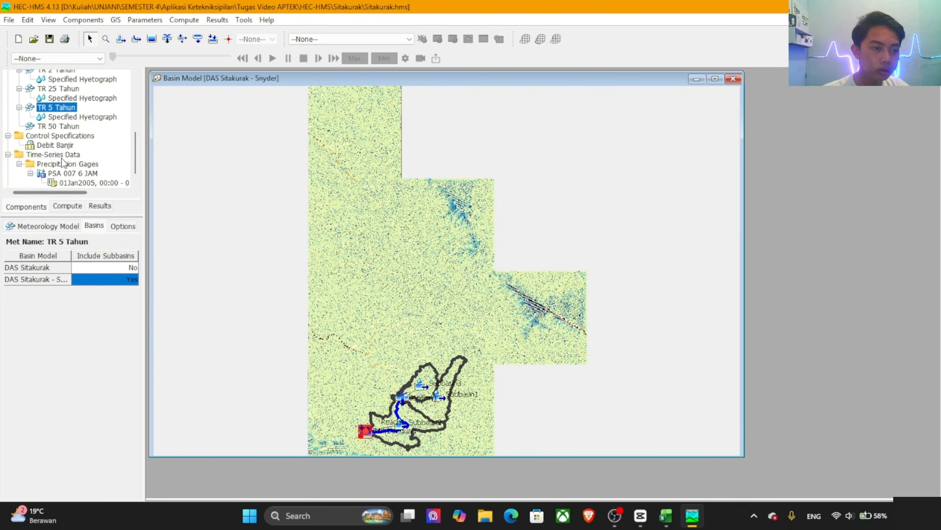
Step: Assign the PSA 007 6 JAM gage to all three subbasins in the TR 5 Tahun specified hyetograph
left_click(62, 117)
left_click(82, 267)
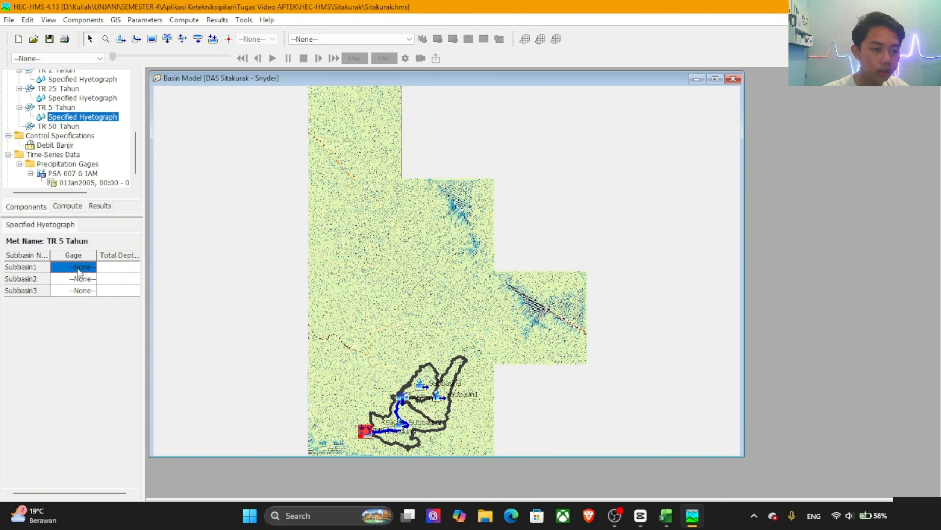
left_click(82, 267)
left_click(80, 289)
left_click(79, 281)
left_click(79, 282)
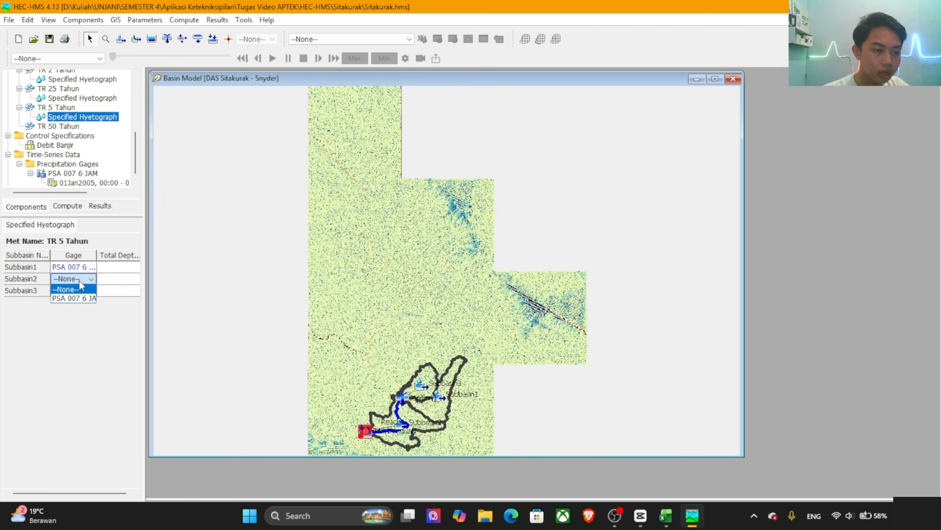
left_click(80, 282)
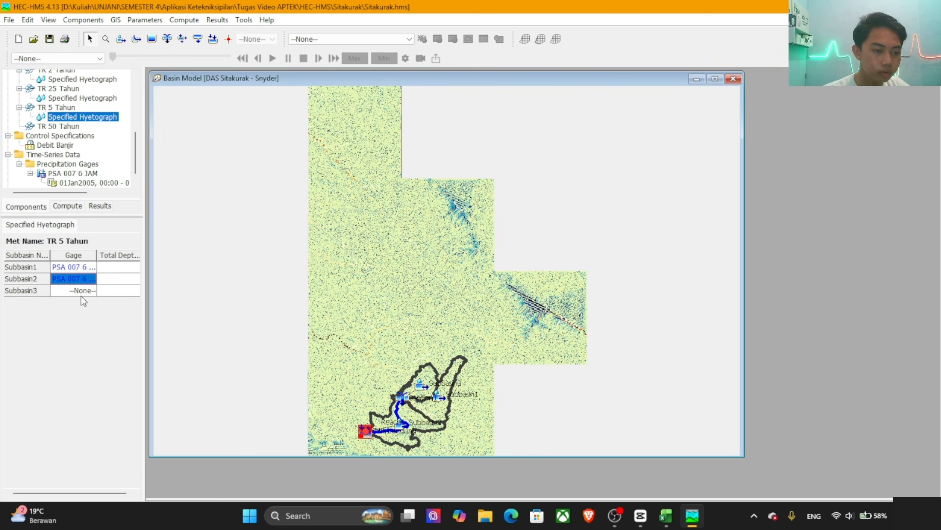
Step: Copy the Log Pearson III TR5 value, 173.069, from the Input Hidrologi Sitakkurak workbook in Excel
left_click(117, 269)
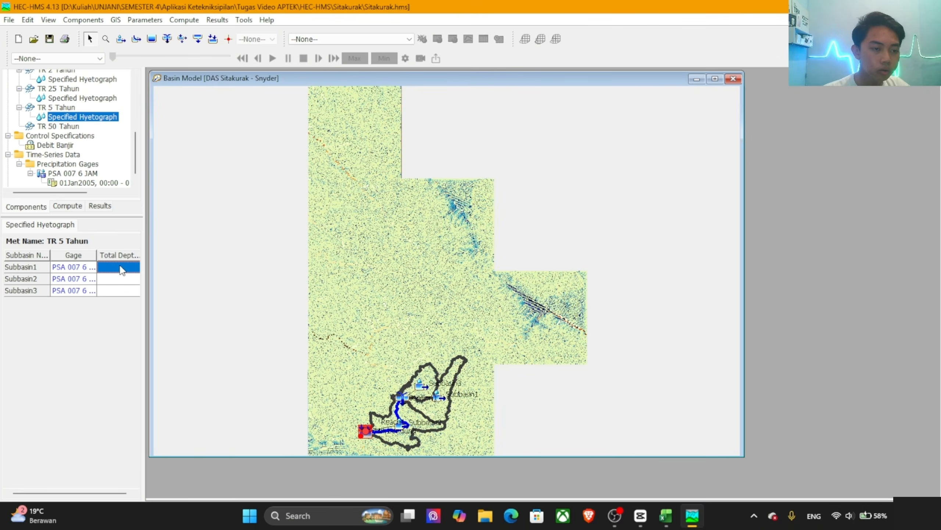
key("alt+Tab")
key("alt+Tab")
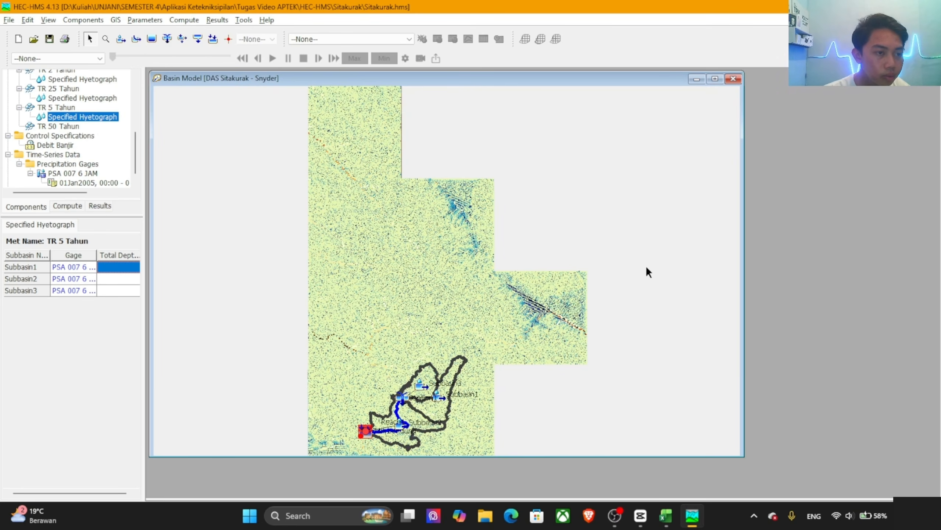
Step: Back in HEC-HMS, set the total depth of all three subbasins in TR 5 Tahun to 173.069
key("alt+Tab")
left_click(577, 245)
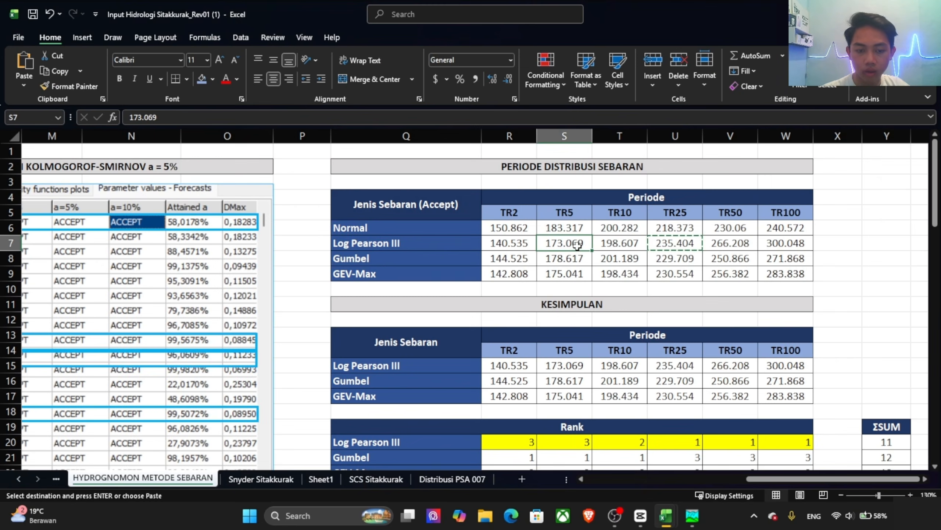
key("ctrl+c")
key("alt+Tab")
key("ctrl+v")
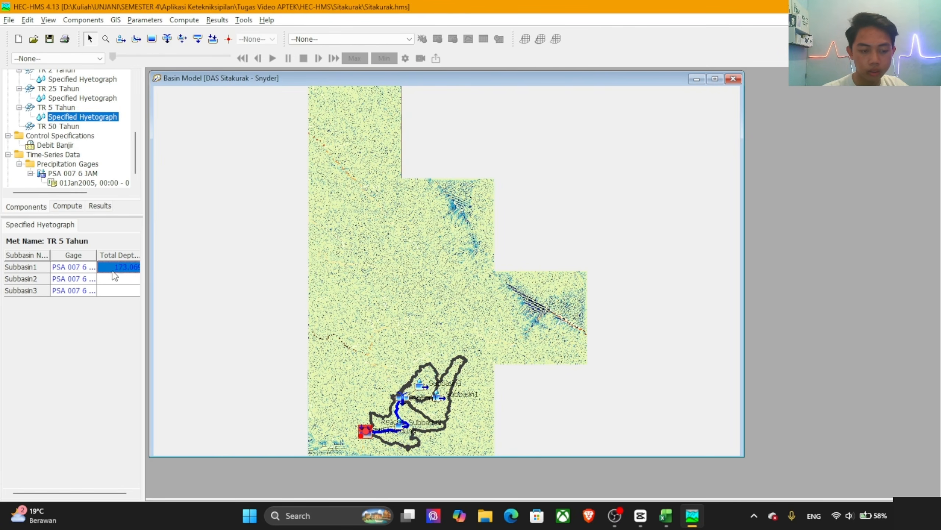
left_click(112, 277)
key("ctrl+v")
left_click(118, 293)
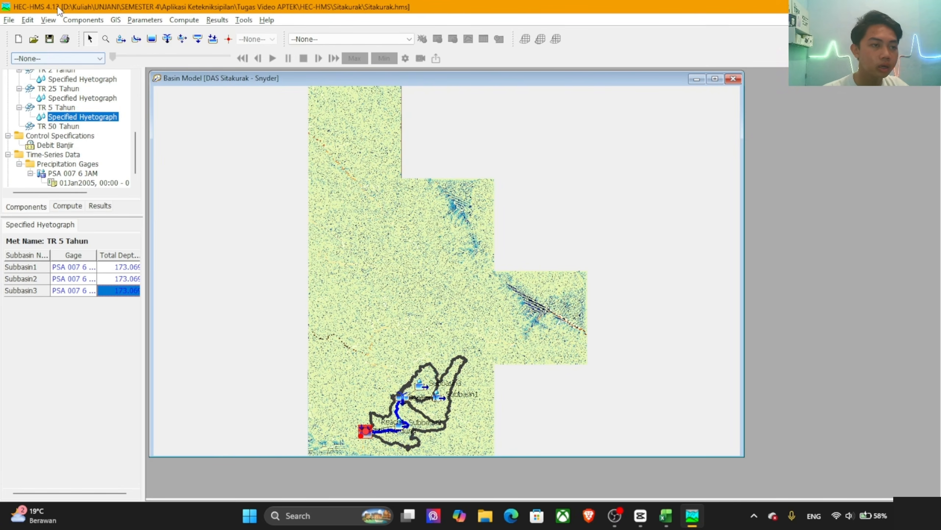
Step: Set Replace Missing to Set To Default and Total Override to Yes in the TR 50 Tahun meteorologic model
left_click(52, 126)
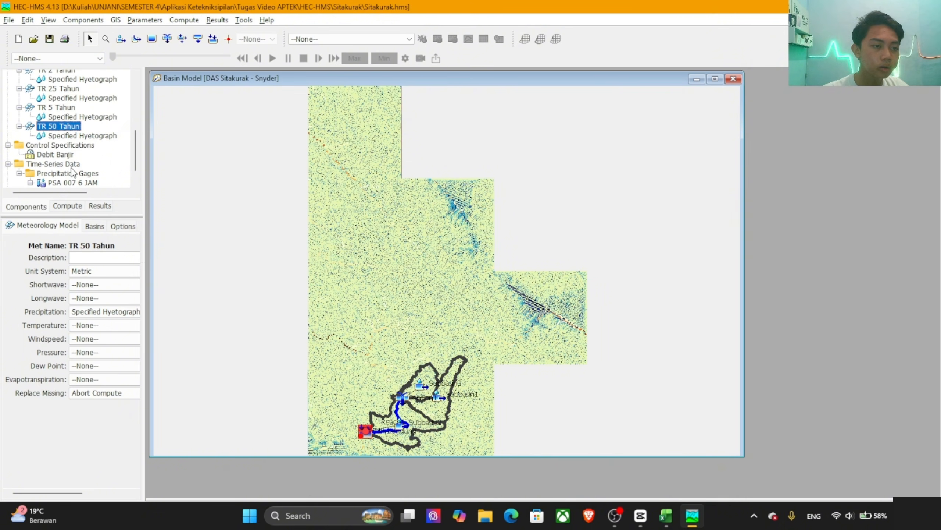
left_click(105, 392)
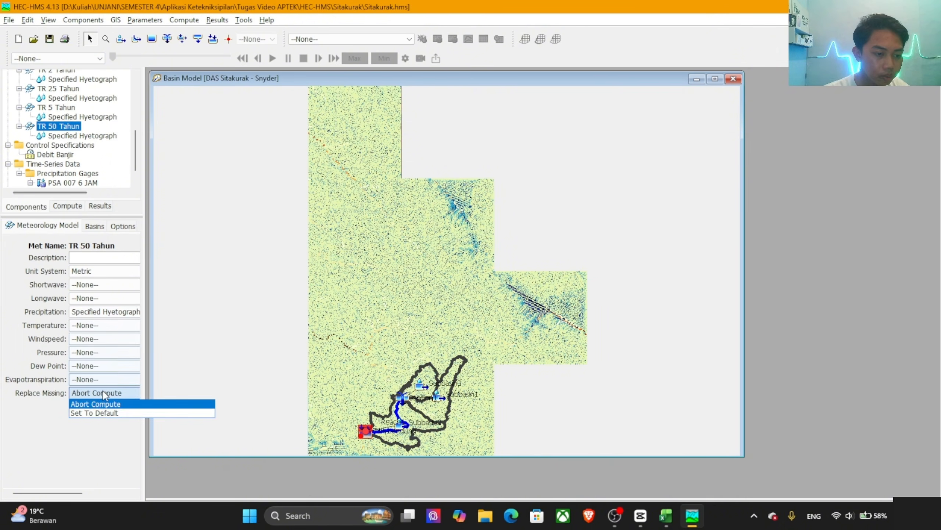
left_click(106, 414)
left_click(123, 225)
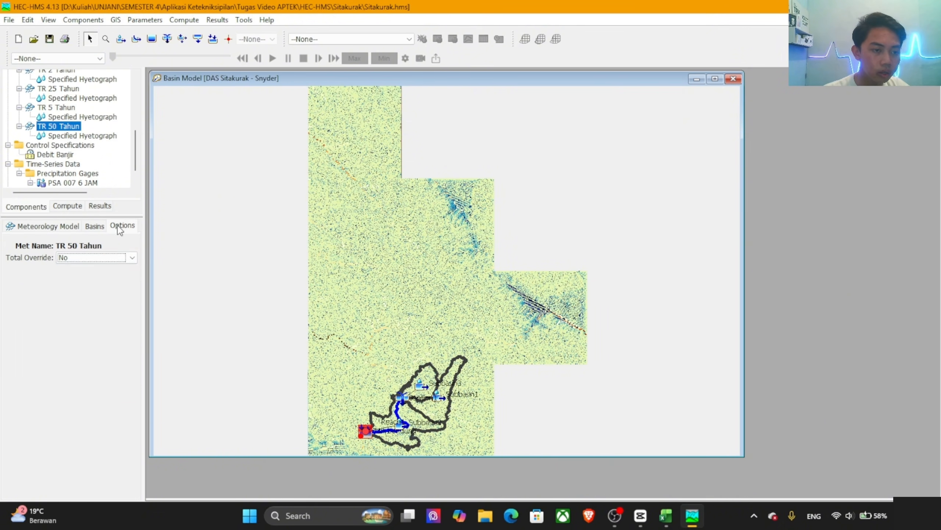
left_click(107, 257)
left_click(85, 278)
Step: Include the subbasins of the DAS Sitakurak - Snyder basin model in the TR 50 Tahun meteorologic model
left_click(94, 226)
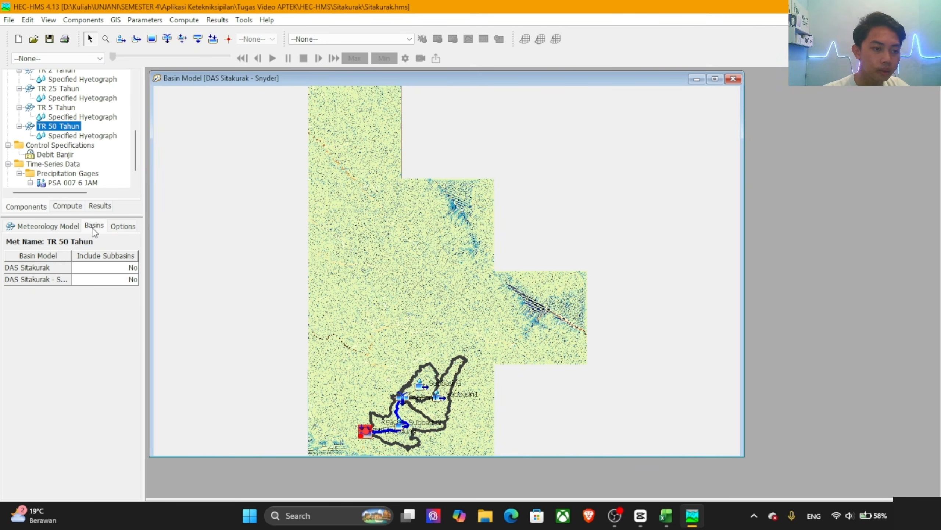
left_click(96, 281)
left_click(96, 290)
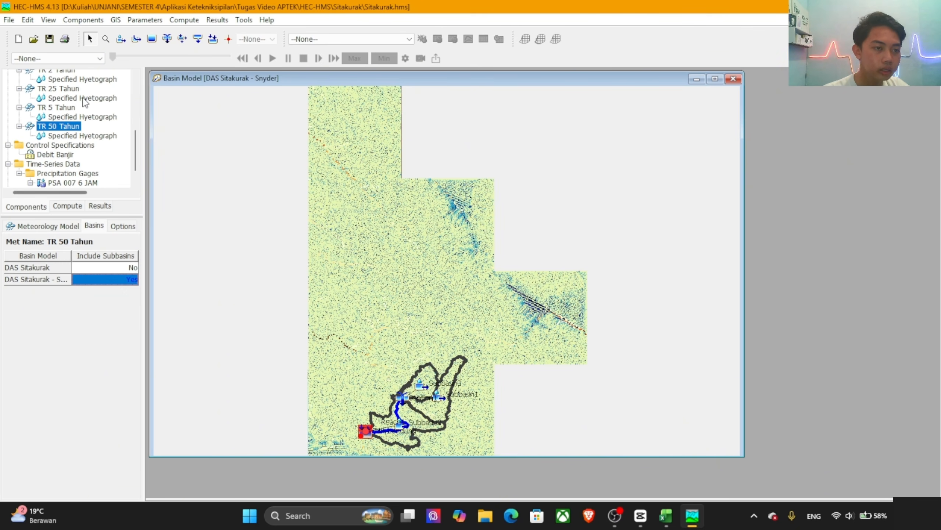
Step: Assign the PSA 007 6 JAM gage to all three subbasins in the TR 50 Tahun specified hyetograph
left_click(84, 136)
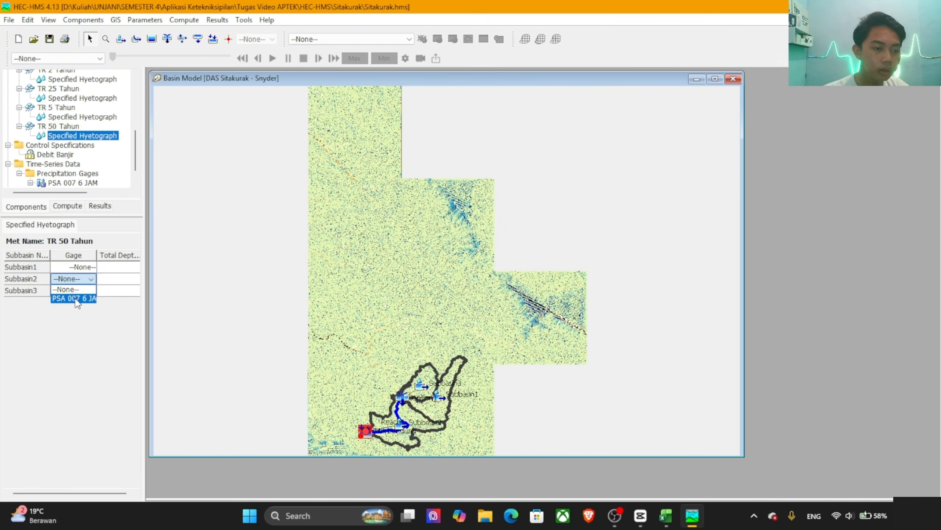
left_click(81, 268)
left_click(80, 292)
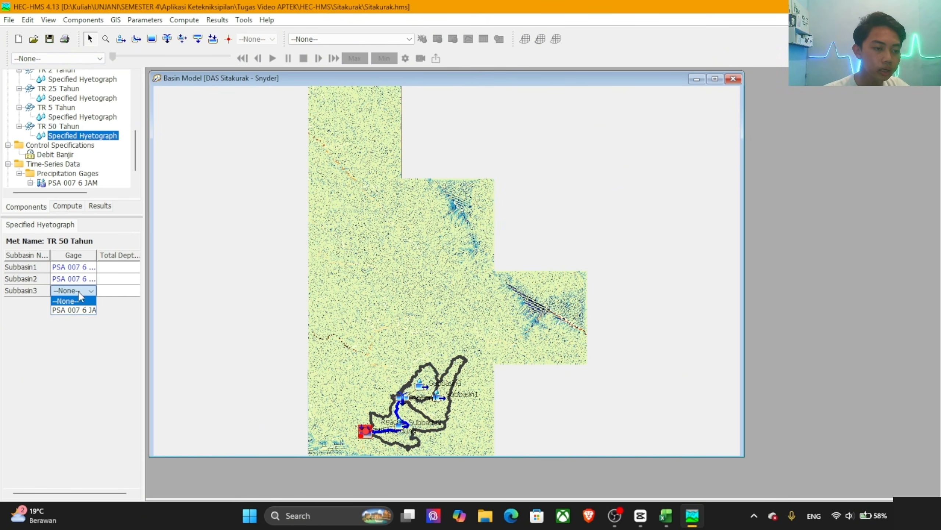
left_click(76, 310)
Step: Copy the Log Pearson III TR50 value, 266.208, from the Input Hidrologi Sitakkurak workbook in Excel
key("alt+Tab")
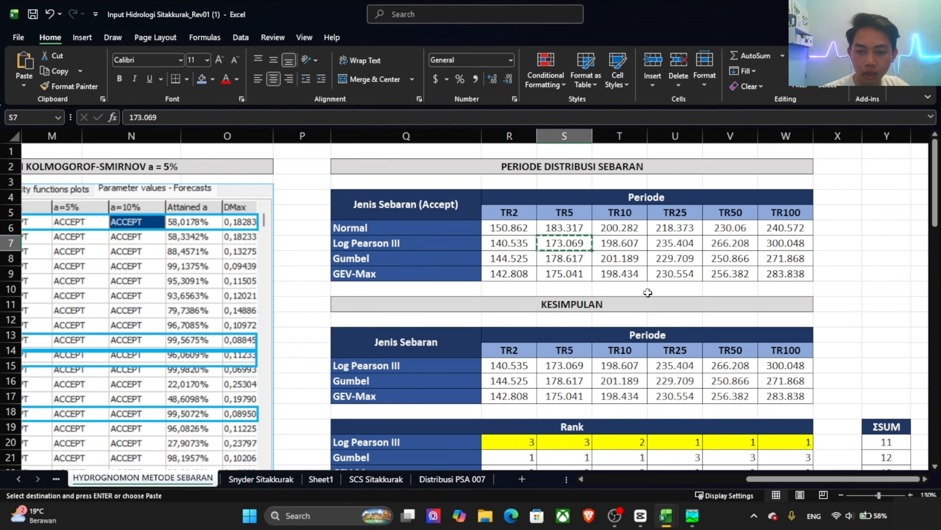
key("alt+Tab")
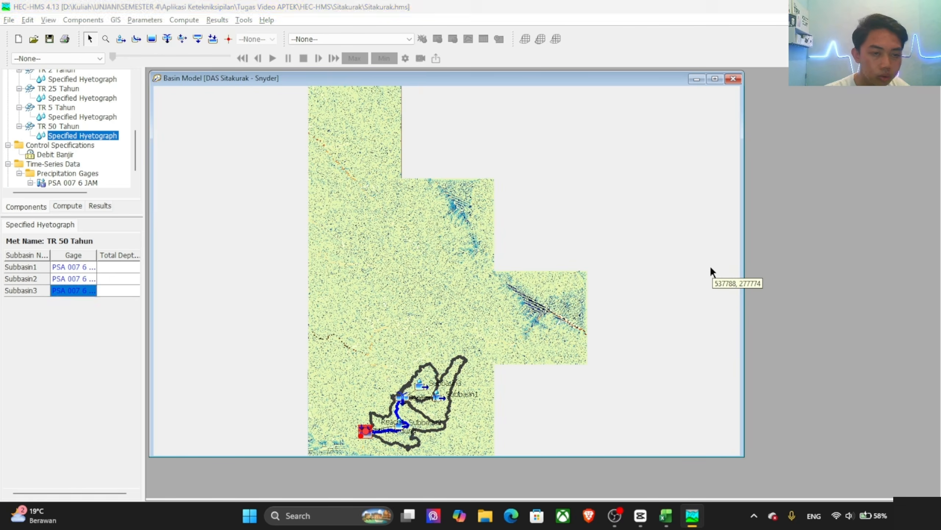
key("alt+Tab")
left_click(729, 243)
key("ctrl+c")
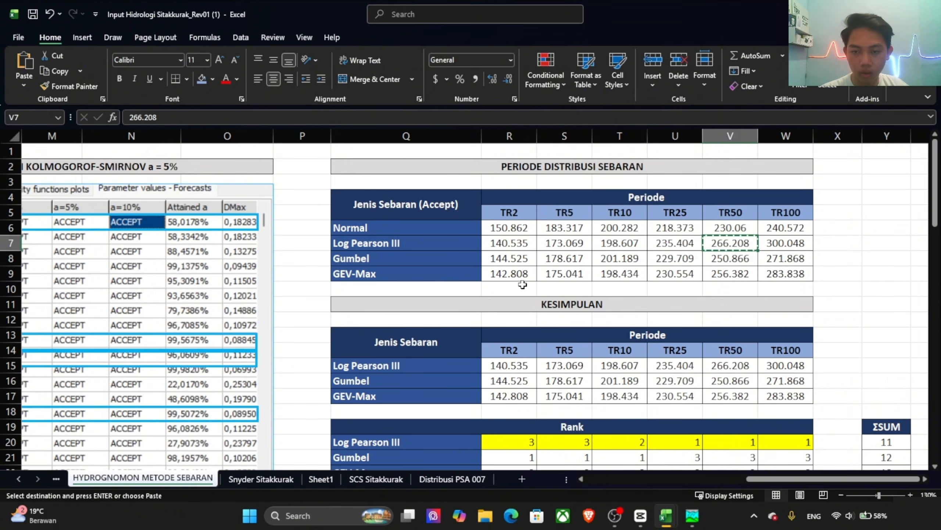
Step: Back in HEC-HMS, set the total depth of all three subbasins in TR 50 Tahun to 266.208 and save the project
key("alt+Tab")
left_click(123, 272)
key("ctrl+v")
left_click(125, 278)
key("ctrl+v")
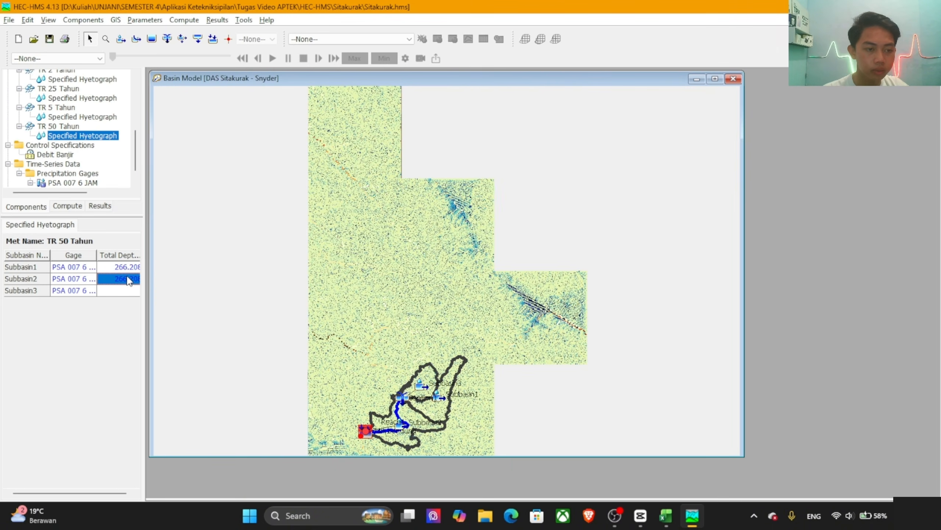
left_click(128, 291)
key("ctrl+v")
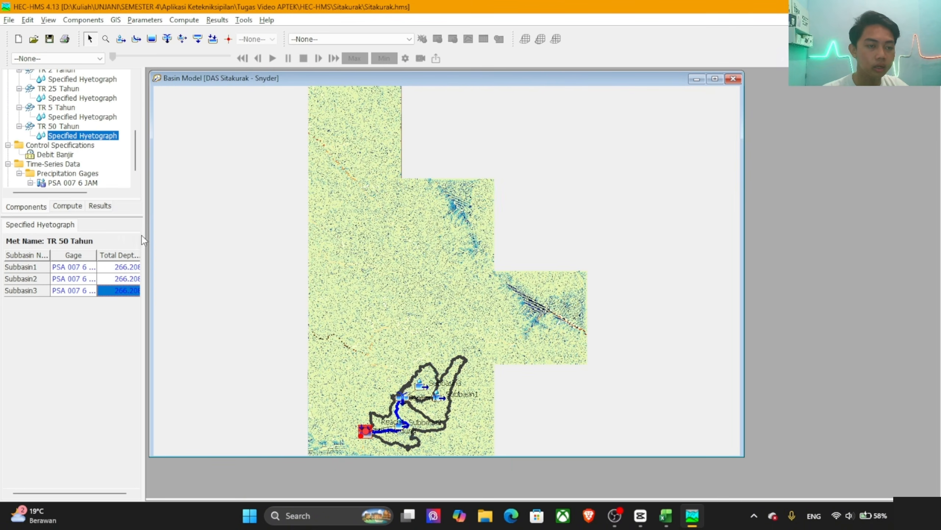
left_click(49, 40)
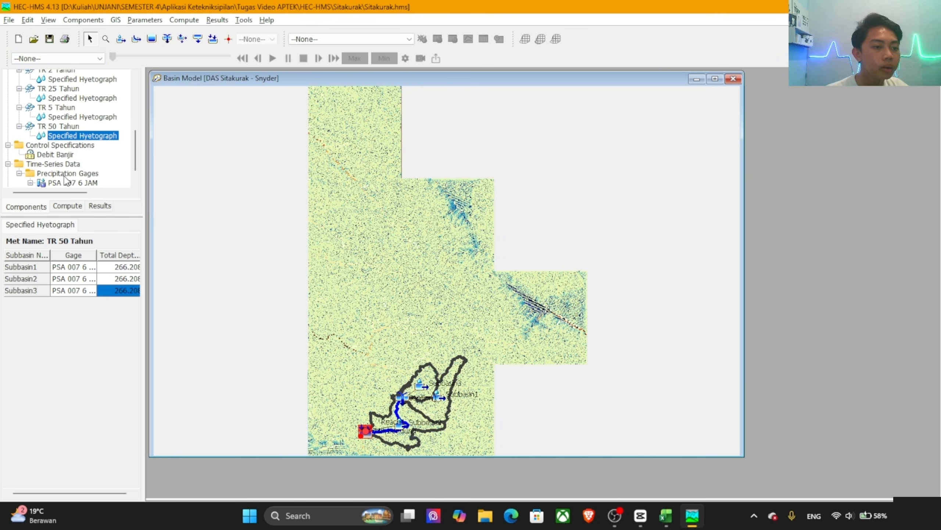
Step: Open the precipitation table of the PSA 007 6 JAM gage for the 01Jan2005 time window
scroll(70, 176, "down", 1)
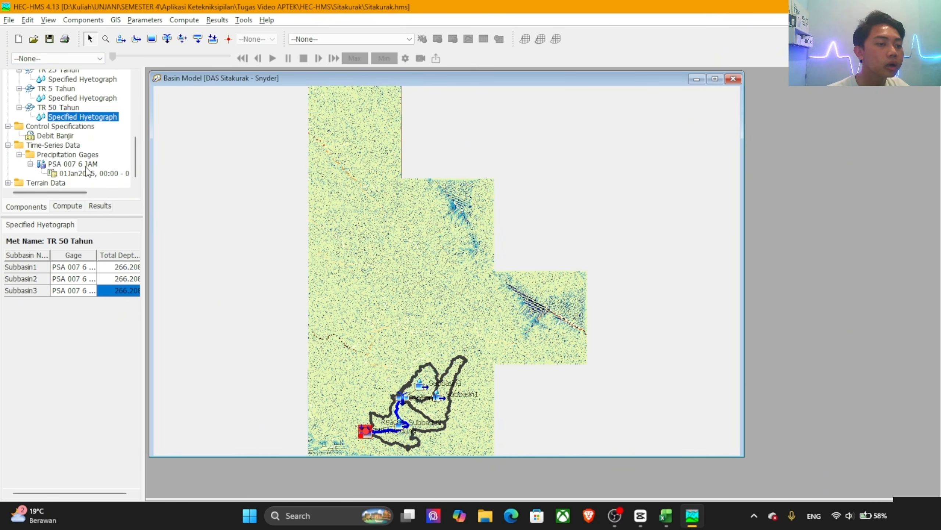
left_click(88, 174)
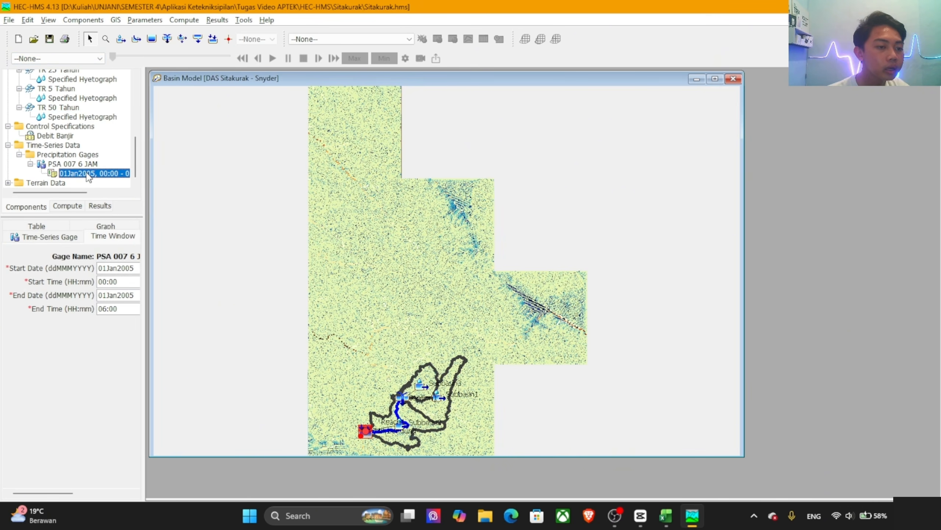
left_click(36, 226)
left_click(98, 268)
Step: Copy the hourly %DISTRIBUSI values from Sheet1 of the Input Hidrologi Sitakkurak workbook in Excel
key("alt+Tab")
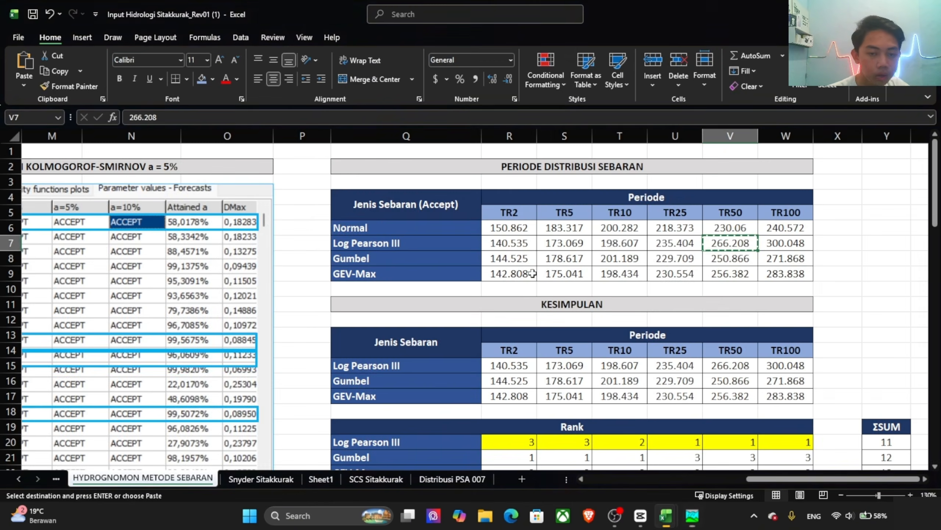
key("alt+Tab")
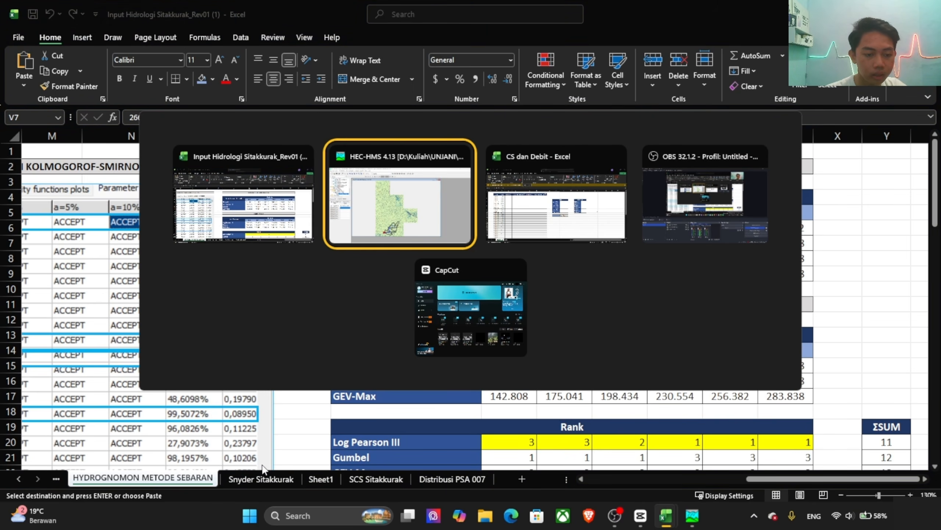
key("Escape")
left_click(278, 480)
left_click(314, 476)
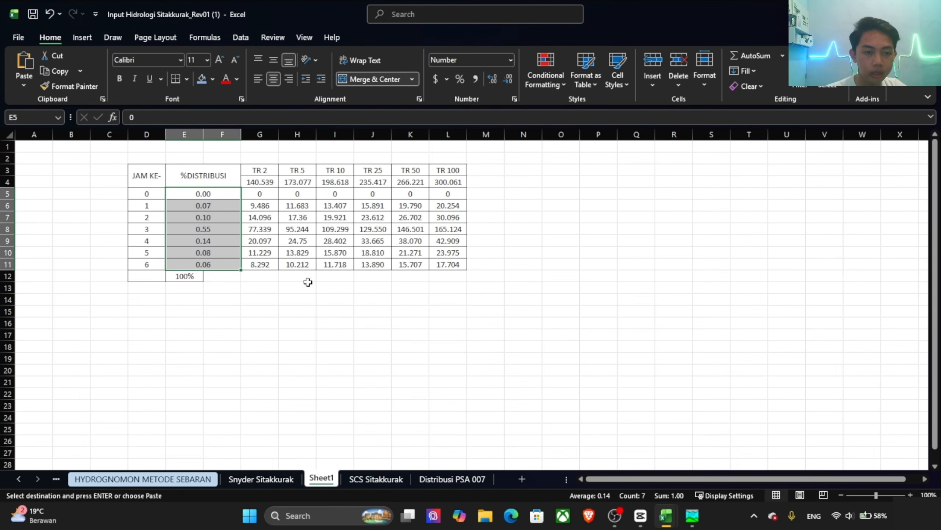
Step: Back in HEC-HMS, fill the gage's precipitation from 01:00 to 06:00 with 0.07, 0.10, 0.55, 0.14, 0.08 and 0.06
key("alt+Tab")
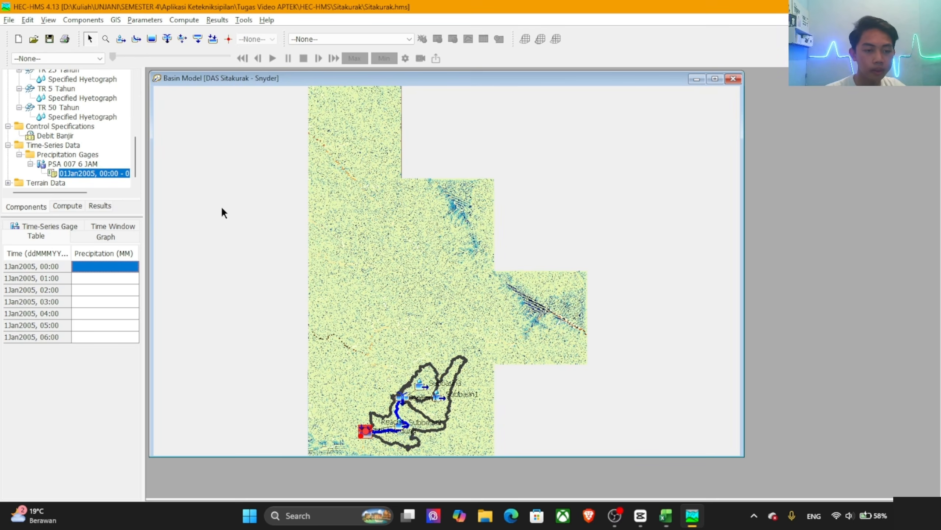
left_click(106, 278)
type("0.07 0.1 0.55 0.14 0.08 0.06")
left_click(110, 313)
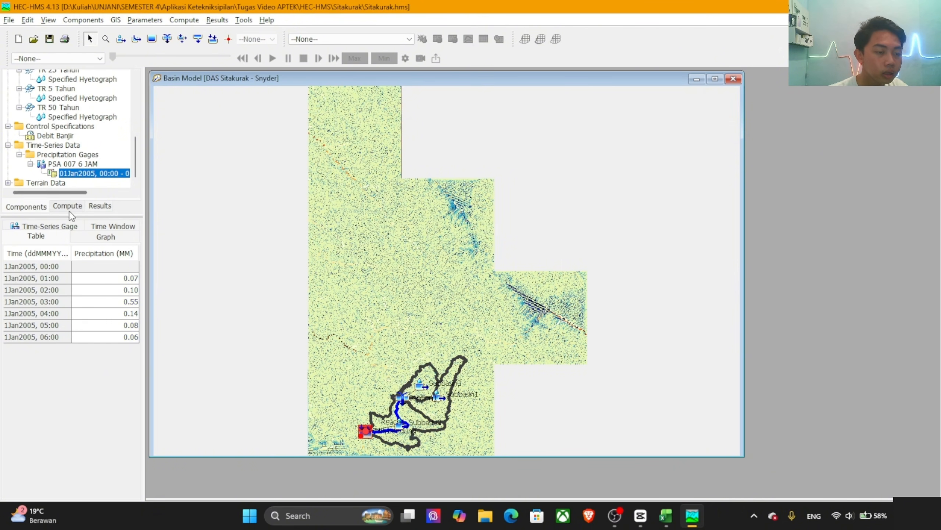
Step: Create a simulation run named 2 Tahun using the DAS Sitakurak - Snyder basin model and the TR 2 Tahun meteorologic model
left_click(184, 19)
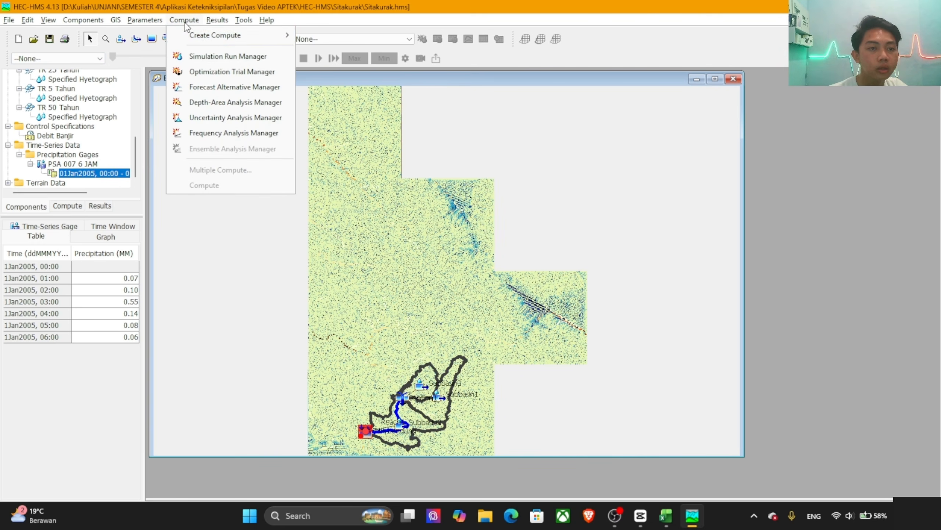
mouse_move(215, 34)
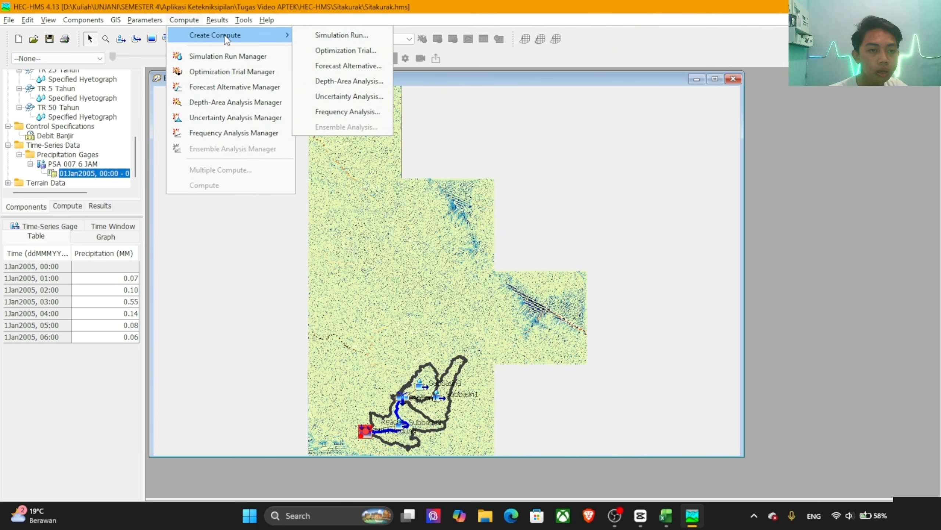
left_click(326, 35)
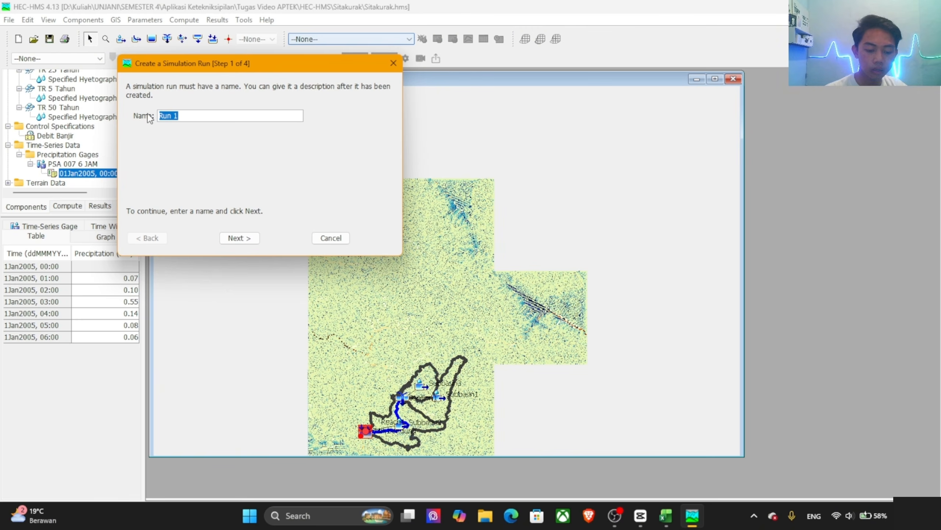
type("2 Tahun")
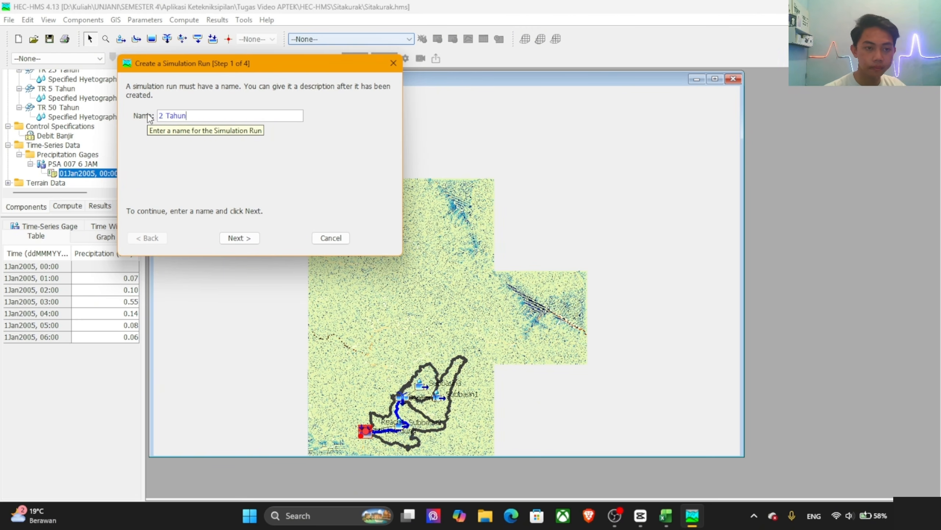
left_click(244, 238)
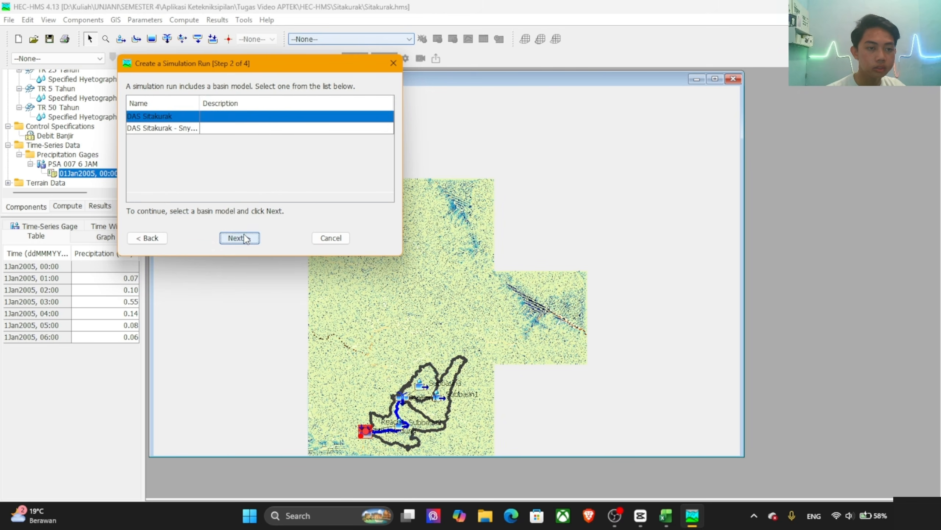
left_click(167, 128)
left_click(238, 237)
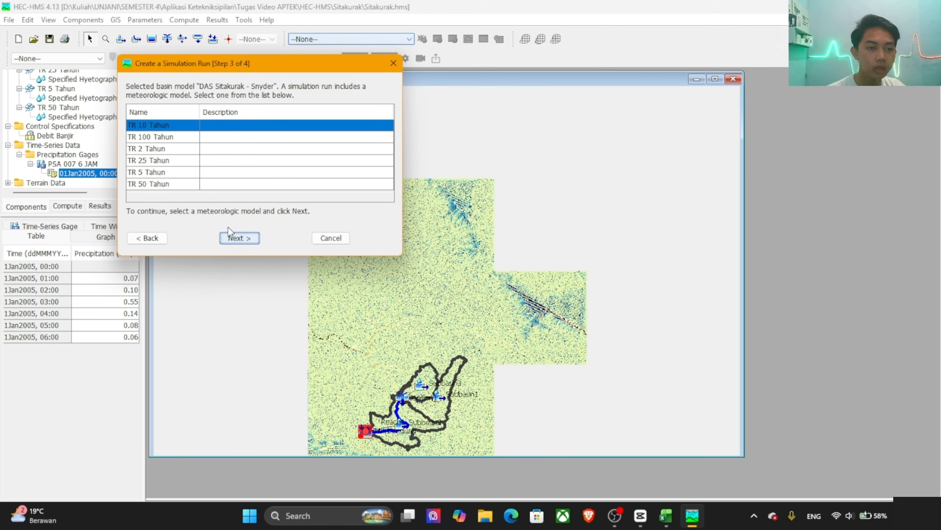
left_click(158, 149)
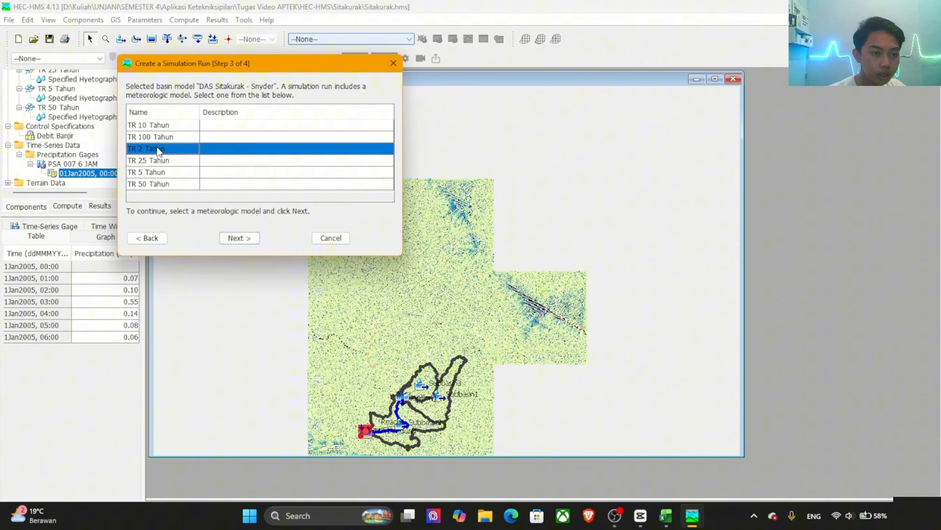
left_click(231, 239)
left_click(236, 238)
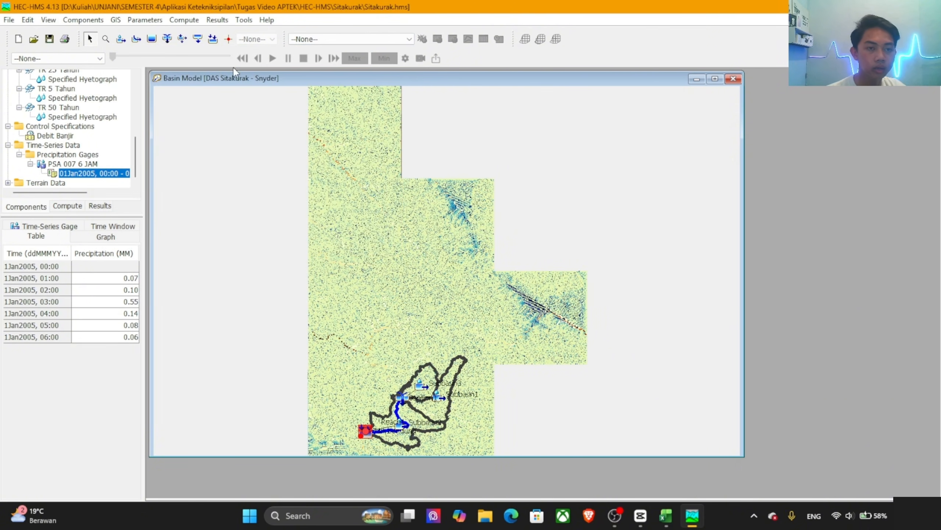
Step: Start a new simulation run, name it 5 Tahun and copy that name
left_click(198, 24)
mouse_move(202, 31)
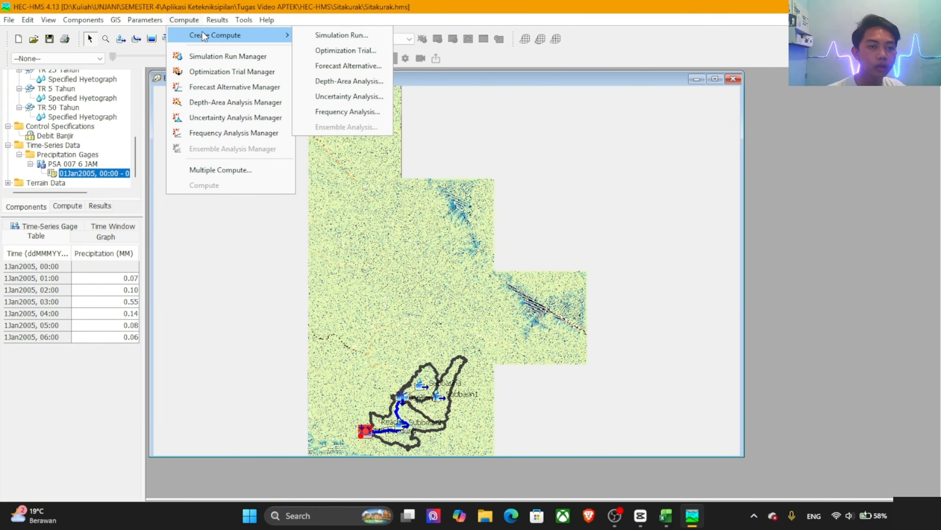
left_click(330, 38)
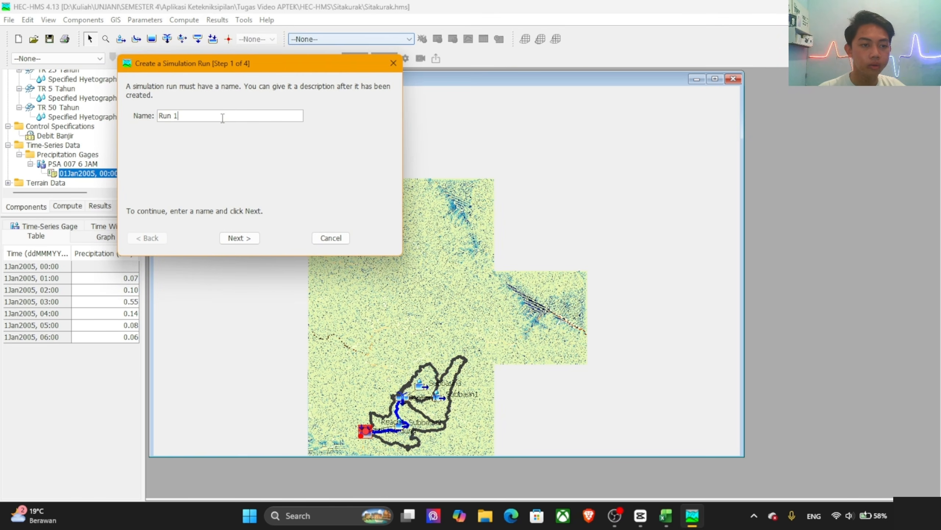
left_click_drag(229, 117, 159, 120)
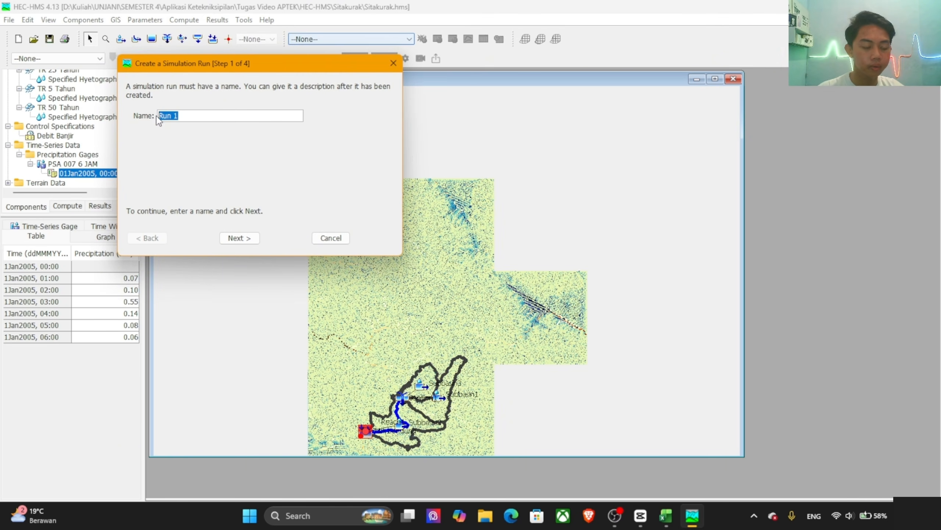
type("0.00")
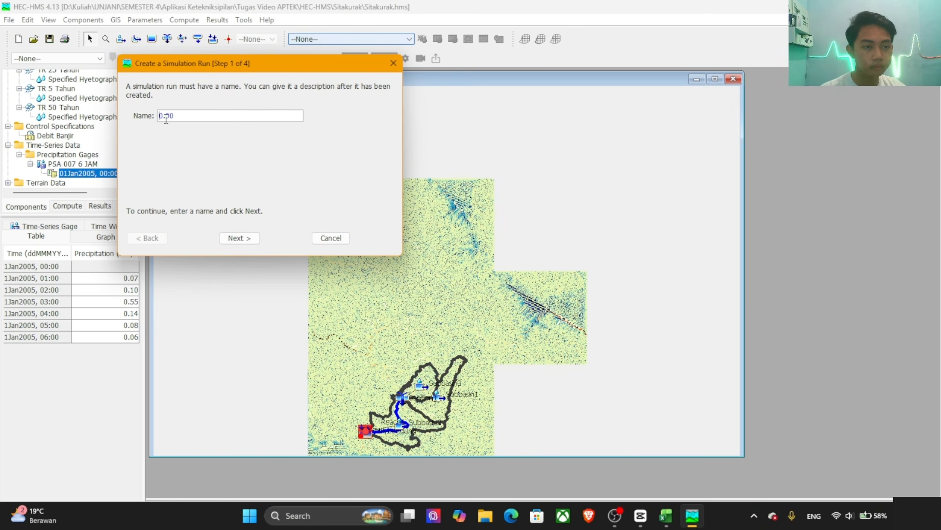
left_click_drag(193, 117, 123, 118)
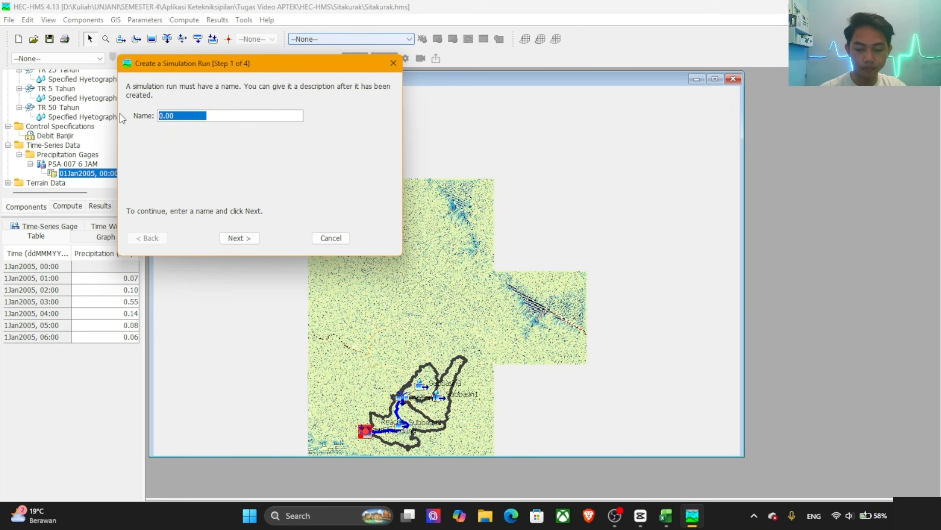
key("BackSpace")
type("5")
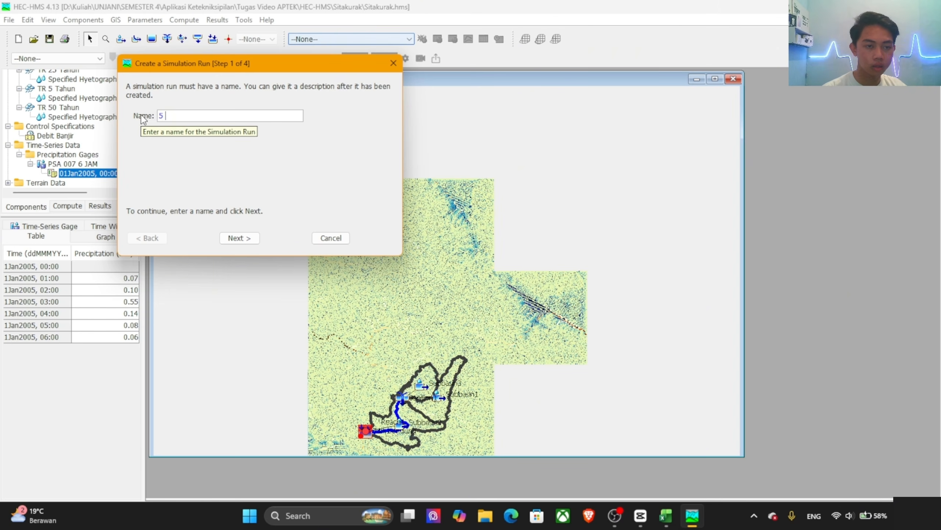
type(" Tahun")
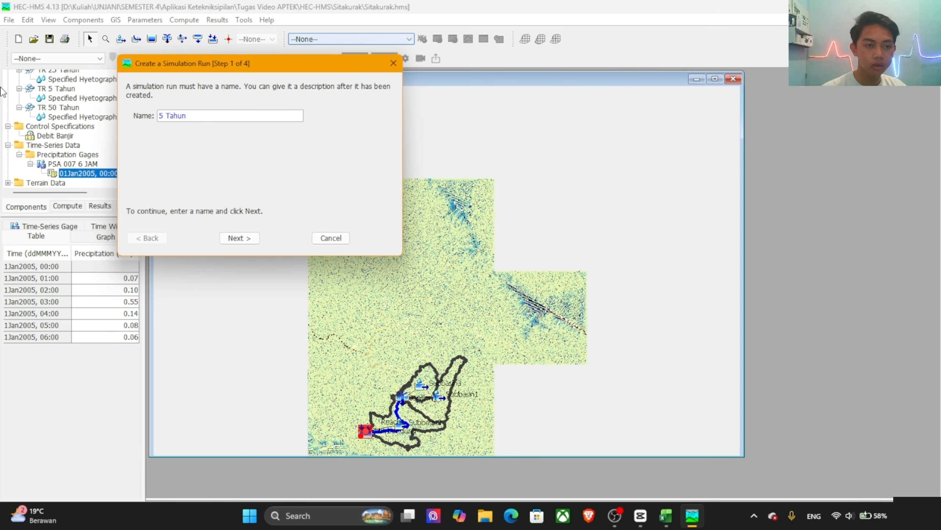
left_click_drag(187, 116, 137, 118)
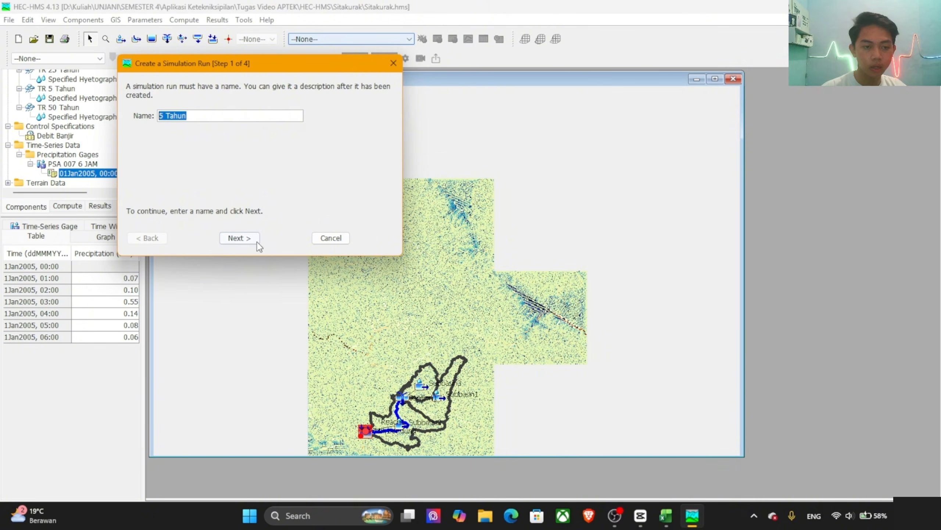
Step: Complete the 5 Tahun run with the DAS Sitakurak - Snyder basin model, TR 5 Tahun meteorologic model and Debit Banjir control specifications
left_click(243, 238)
left_click(205, 129)
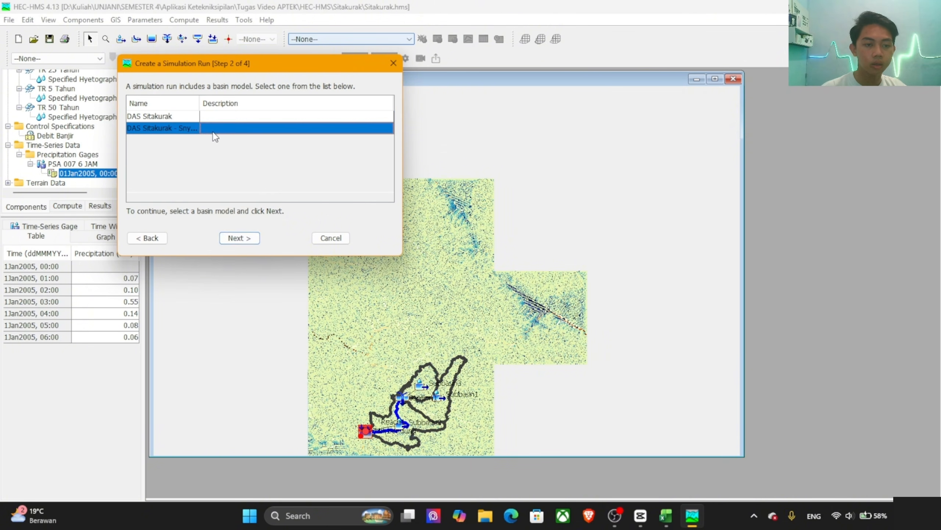
left_click(239, 238)
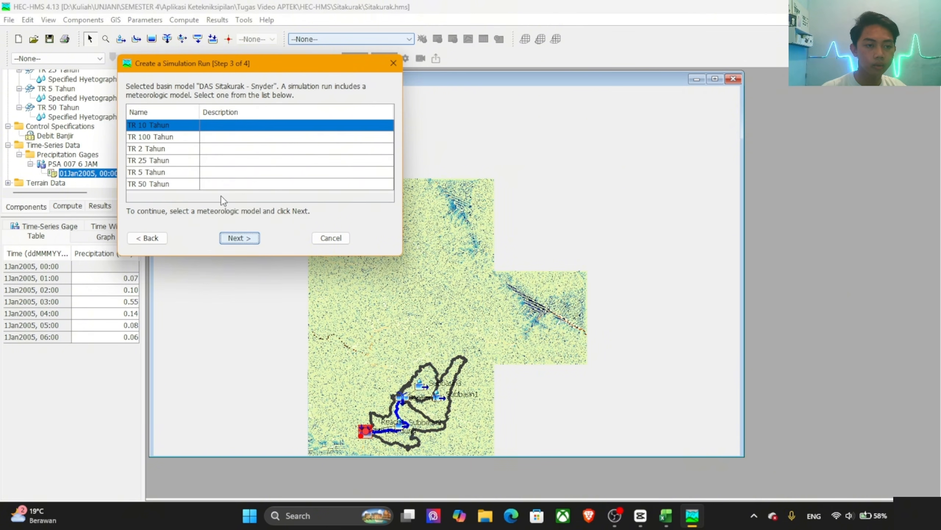
left_click(155, 171)
left_click(239, 238)
left_click(237, 238)
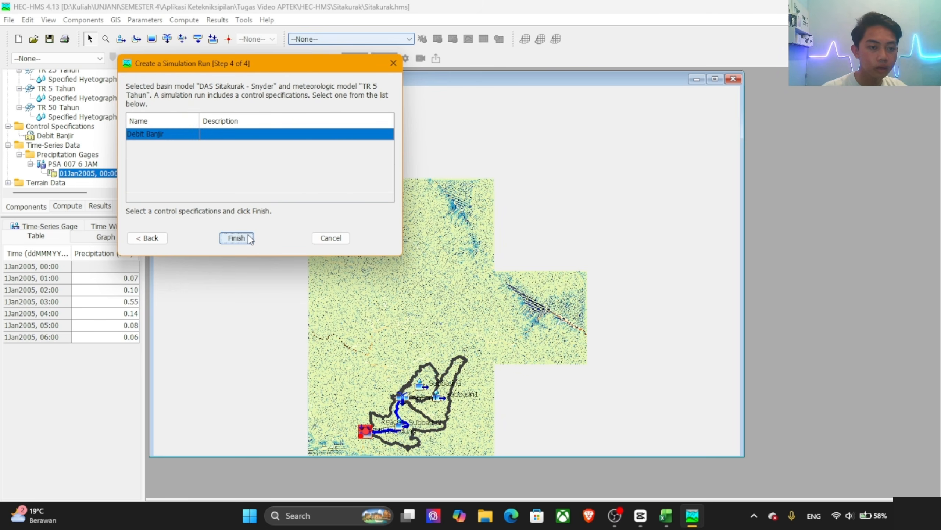
Step: Create a simulation run named 10 Tahun using the DAS Sitakurak - Snyder basin model and the TR 10 Tahun meteorologic model
left_click(184, 19)
mouse_move(203, 35)
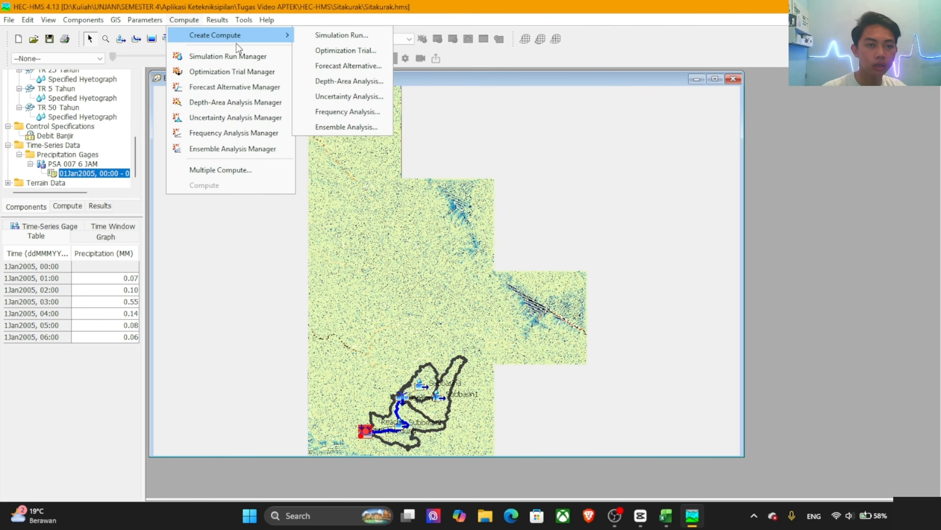
left_click(334, 35)
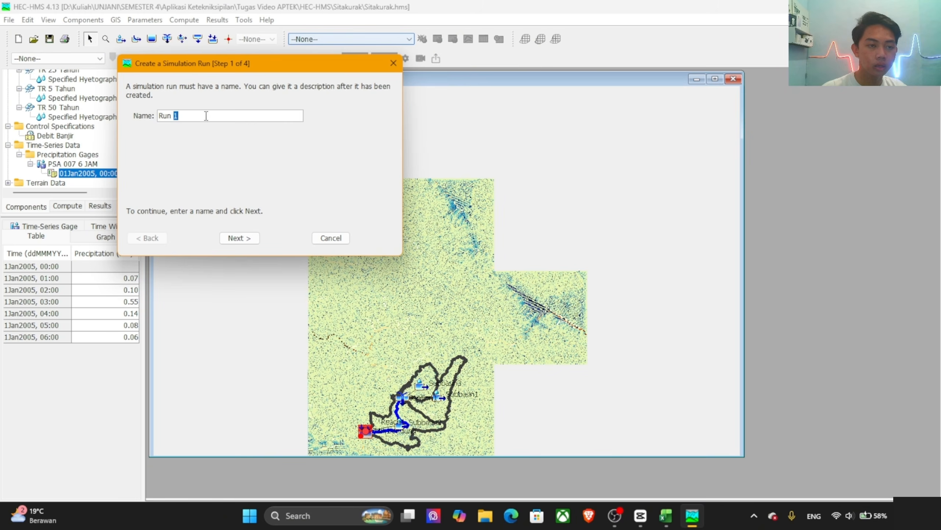
left_click_drag(206, 116, 158, 115)
triple_click(161, 118)
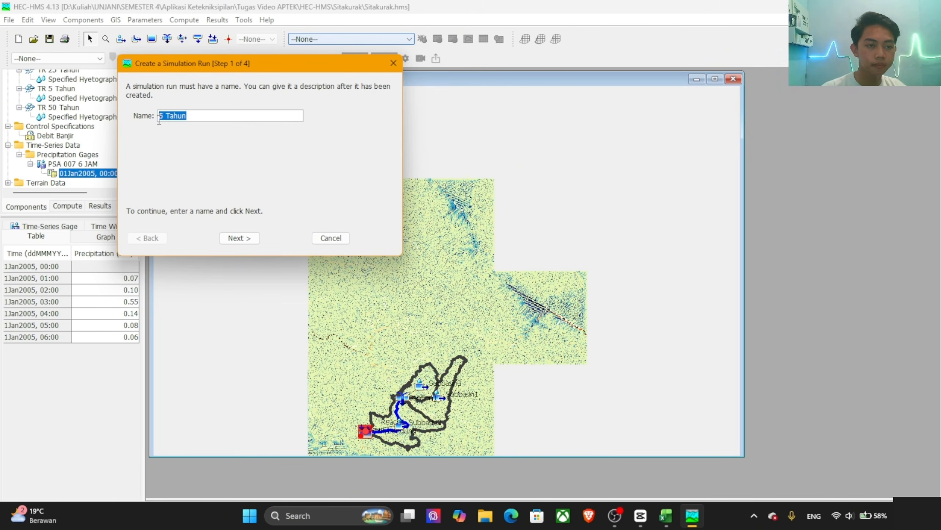
left_click(161, 119)
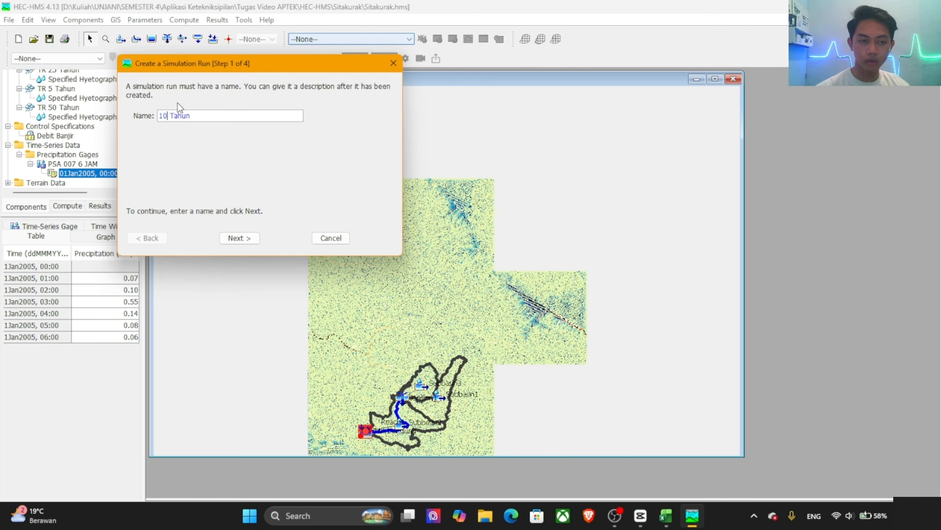
type("10")
left_click(248, 237)
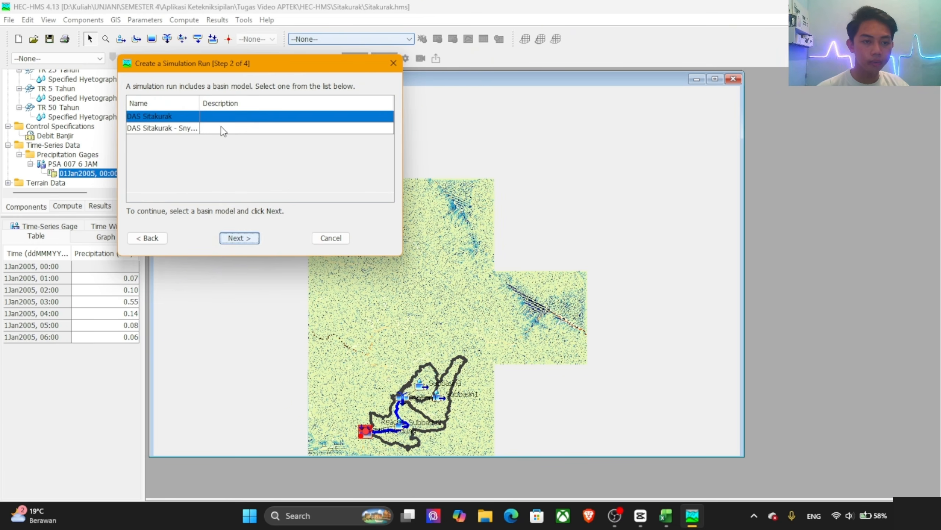
left_click(224, 131)
left_click(244, 236)
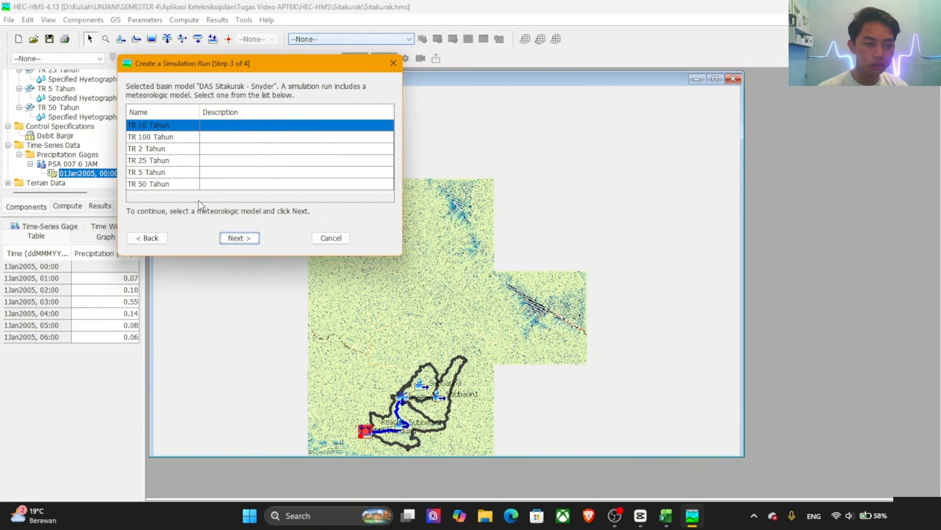
left_click(241, 237)
left_click(241, 237)
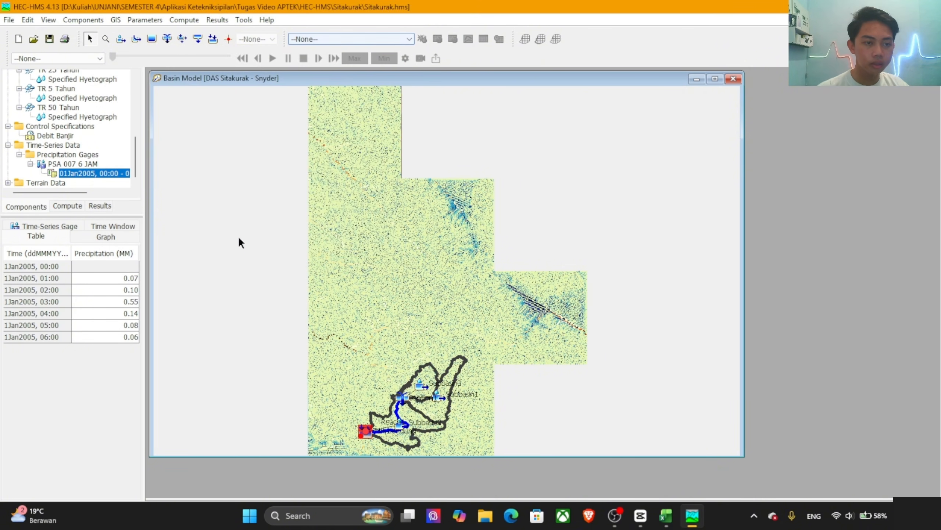
Step: Create a simulation run named 25 Tahun with the DAS Sitakurak - Snyder basin, TR 25 Tahun meteorologic model and Debit Banjir control specifications
left_click(191, 20)
mouse_move(228, 40)
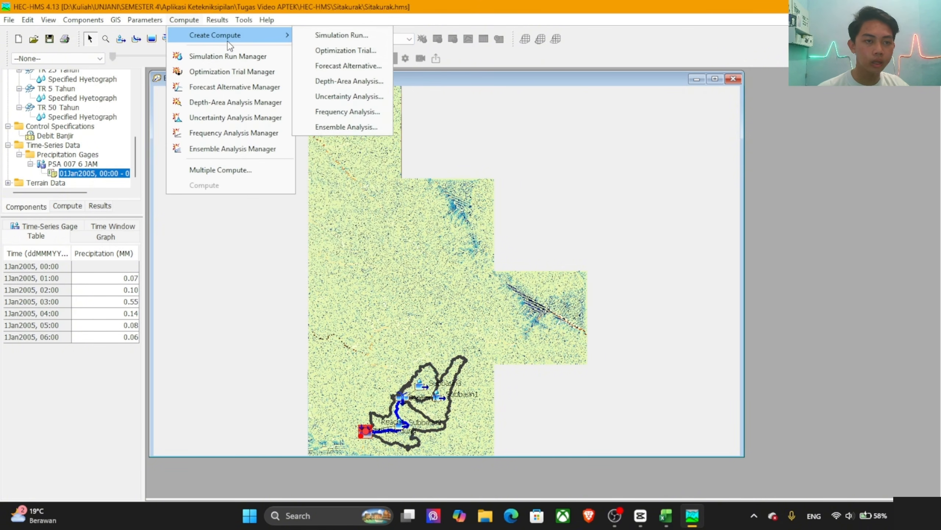
left_click(318, 40)
left_click_drag(180, 116, 151, 115)
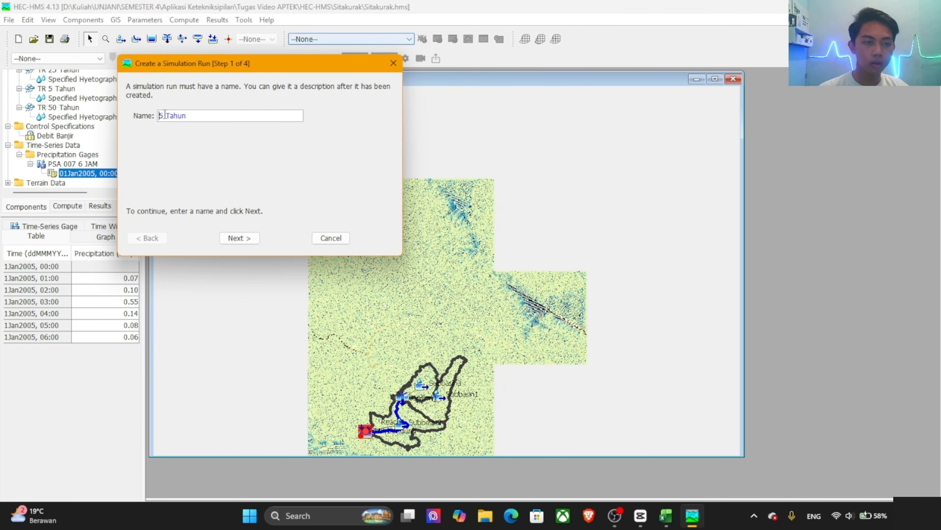
type("2")
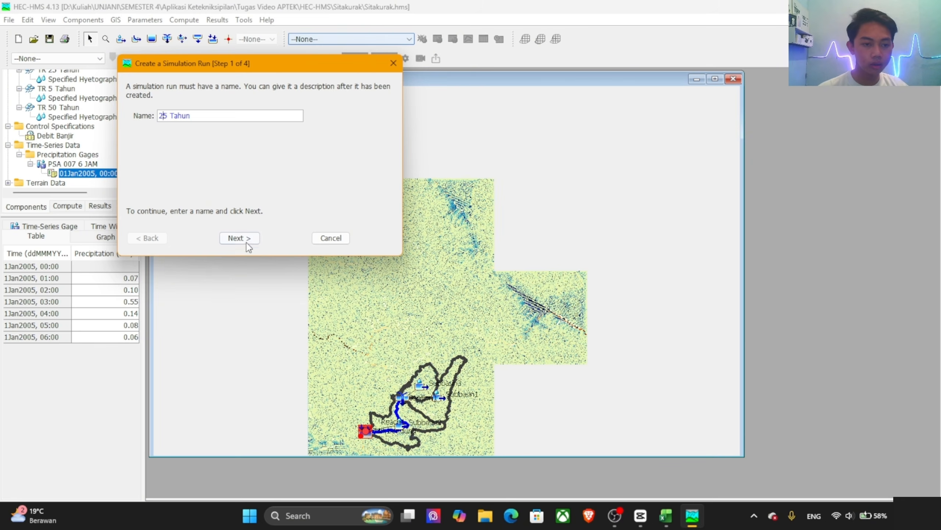
left_click(245, 238)
left_click(200, 126)
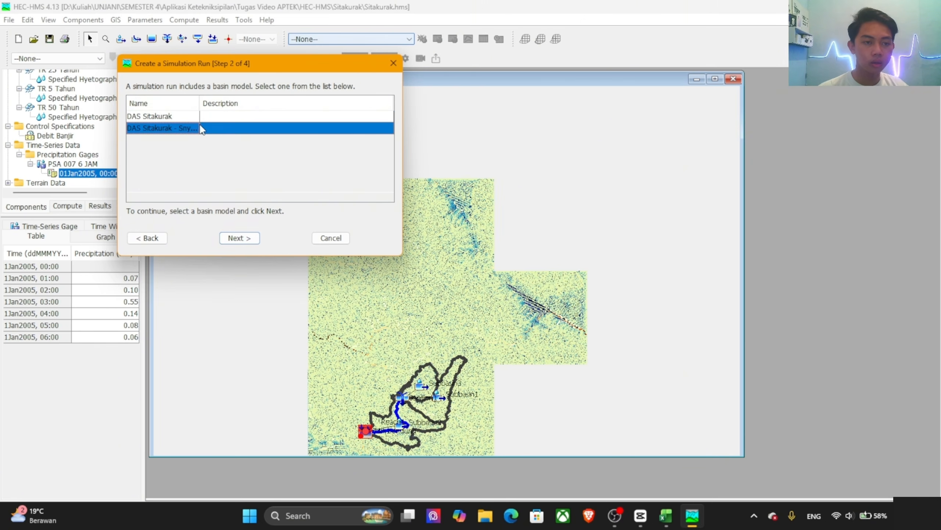
left_click(239, 238)
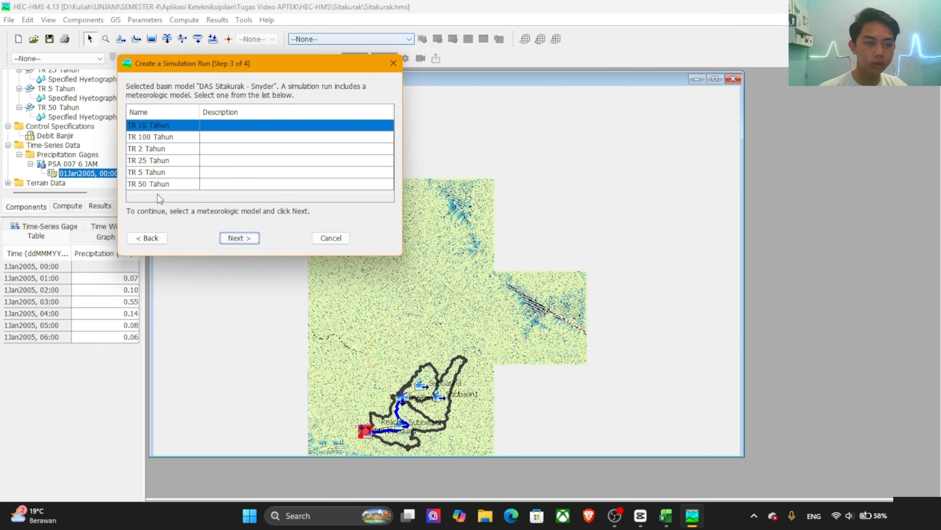
left_click(159, 162)
left_click(239, 238)
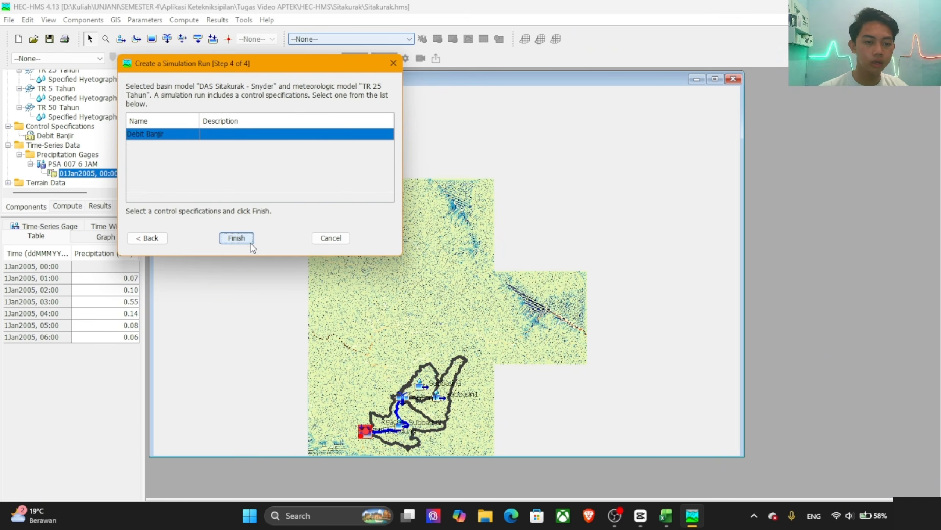
left_click(251, 245)
Step: Create a simulation run named 50 Tahun using the DAS Sitakurak - Snyder basin model and the TR 50 Tahun meteorologic model
left_click(184, 19)
mouse_move(195, 36)
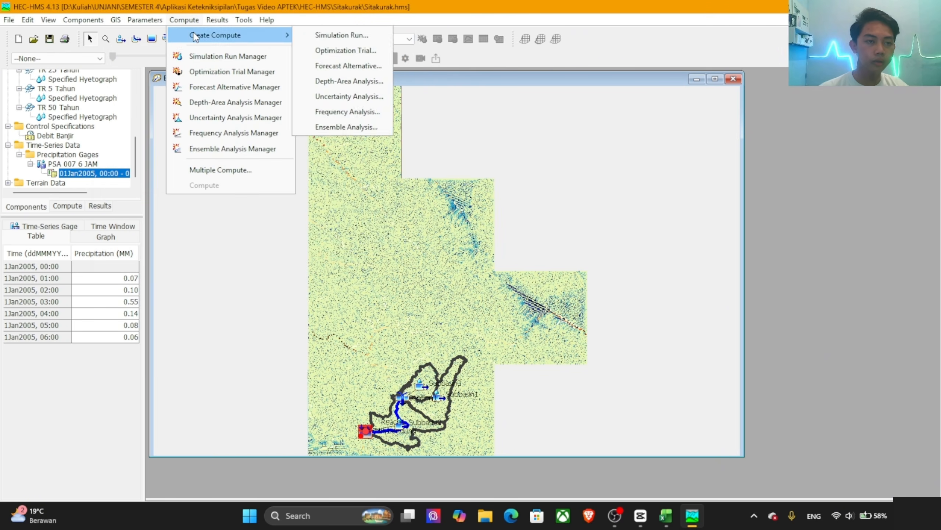
left_click(317, 35)
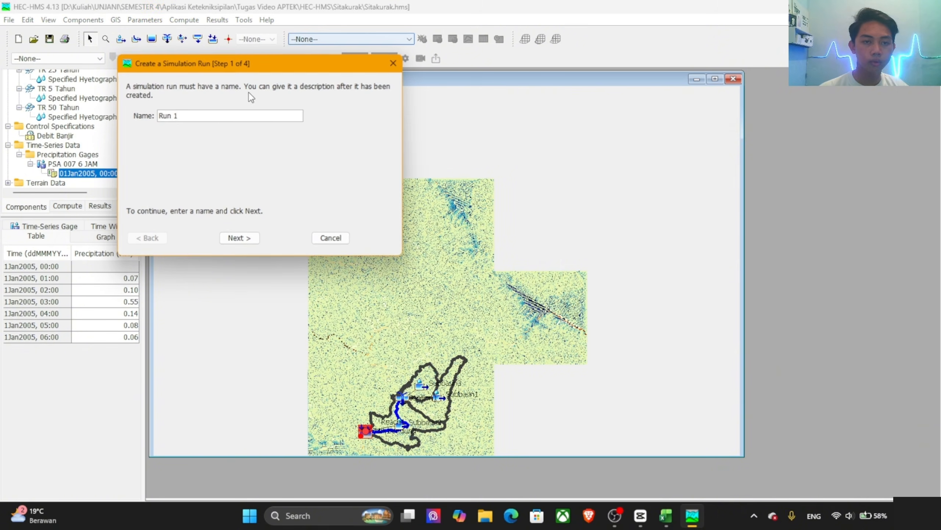
left_click_drag(182, 116, 144, 114)
type("5 Tahun")
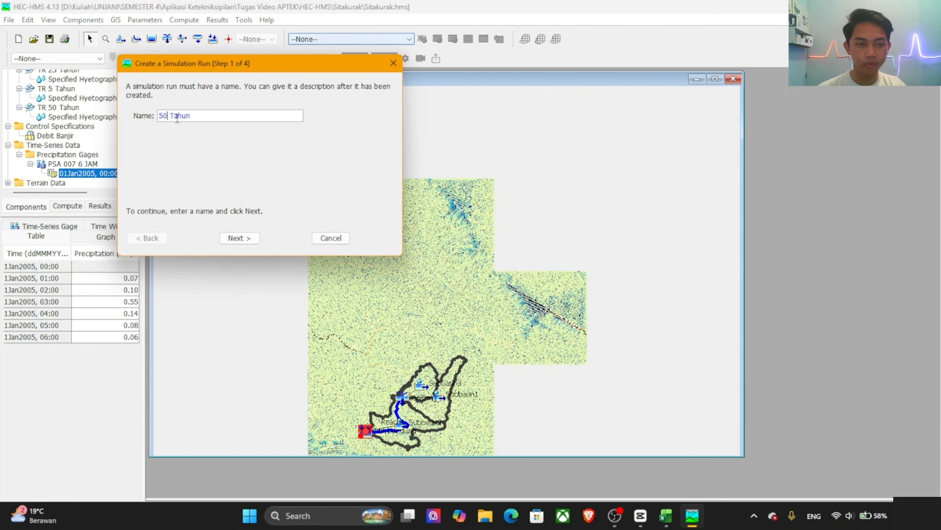
left_click(240, 237)
left_click(241, 128)
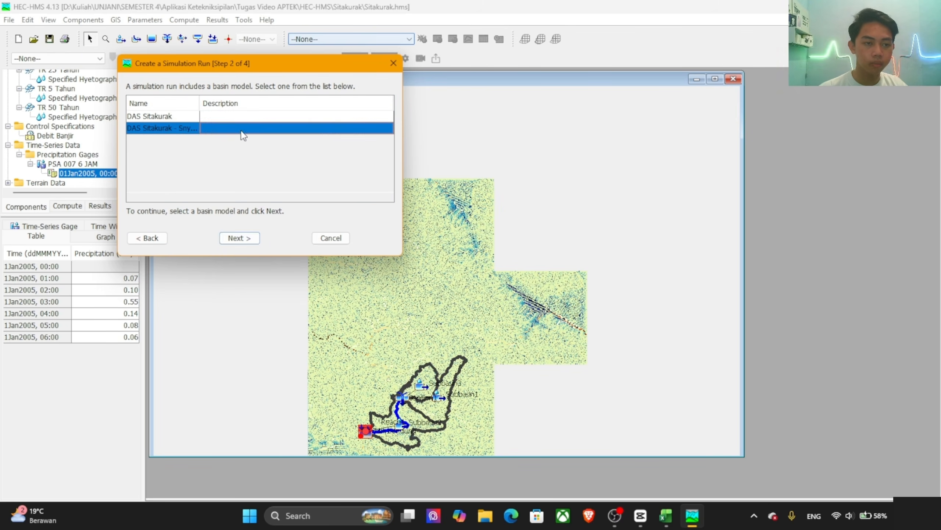
left_click(237, 237)
left_click(175, 185)
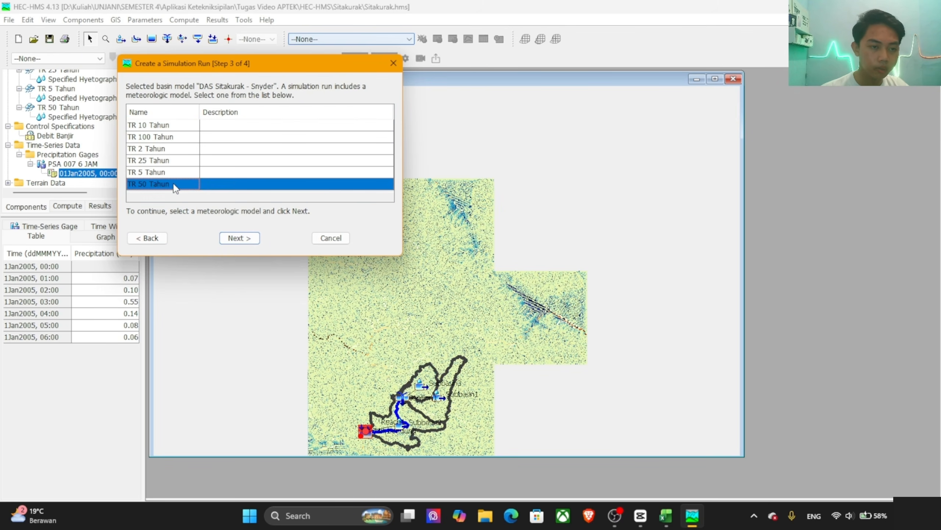
left_click(238, 237)
left_click(237, 236)
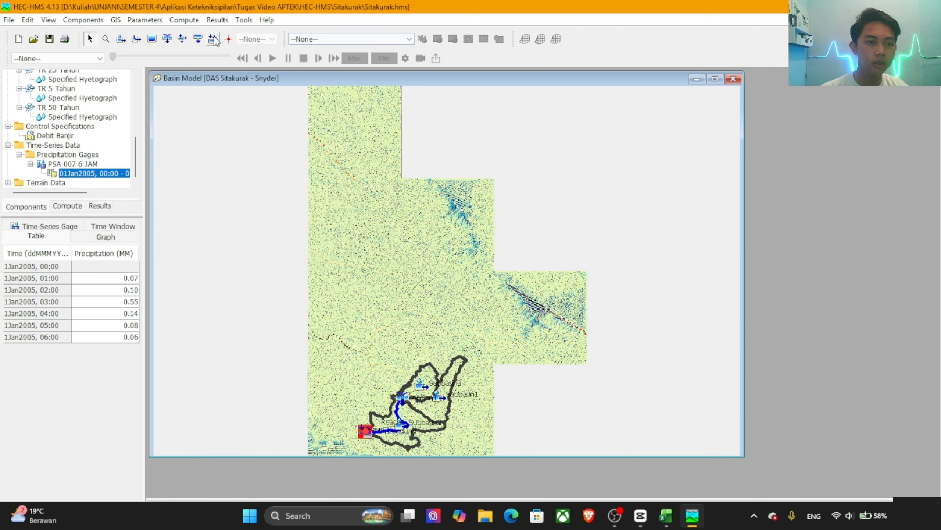
Step: Create a simulation run named 100 Tahun using the DAS Sitakurak - Snyder basin model and the TR 100 Tahun meteorologic model
left_click(183, 20)
mouse_move(210, 40)
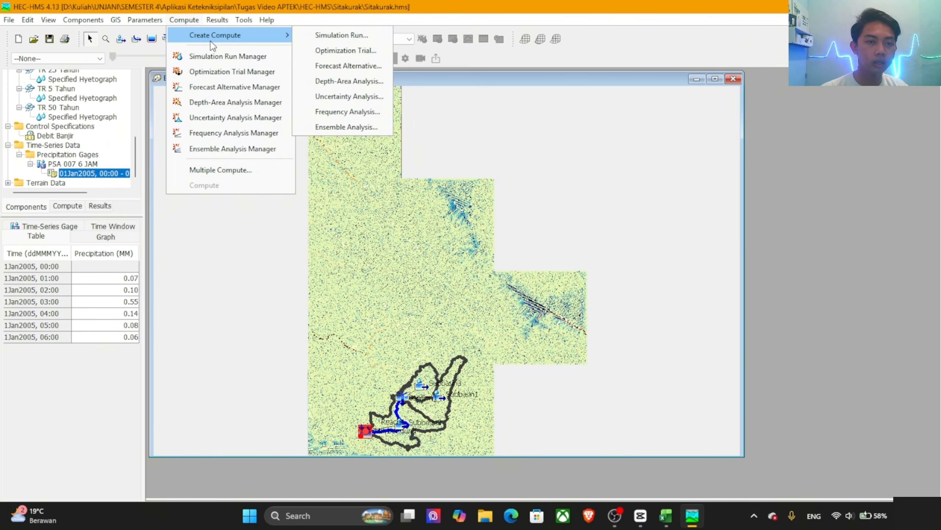
left_click(301, 40)
left_click_drag(184, 117, 138, 118)
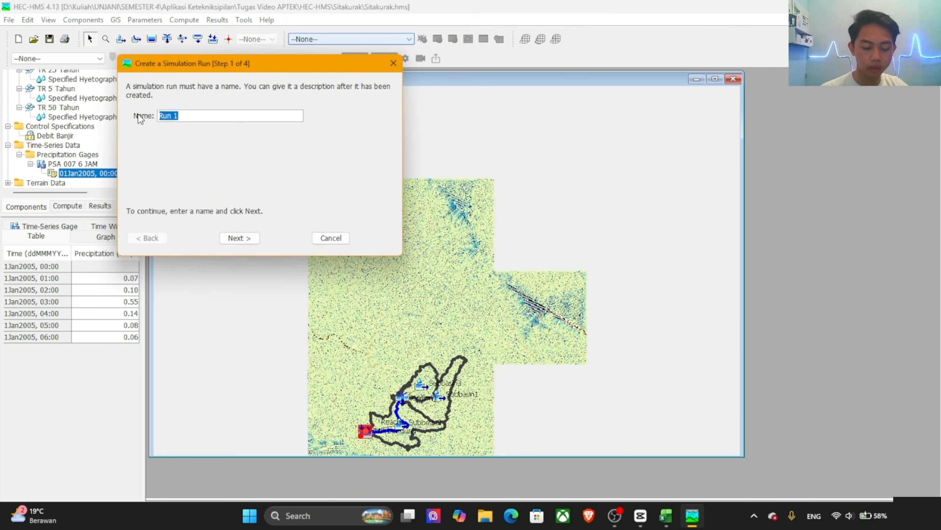
type("5 Tahun")
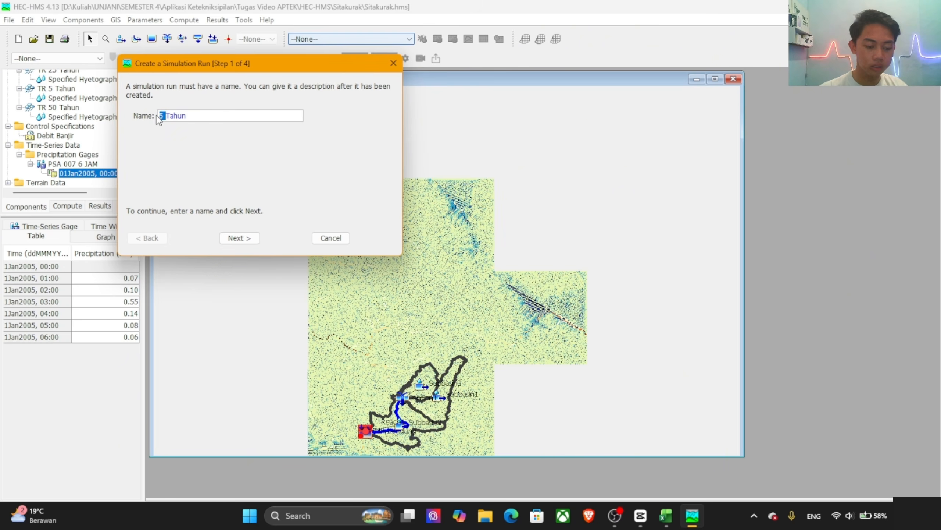
type("100")
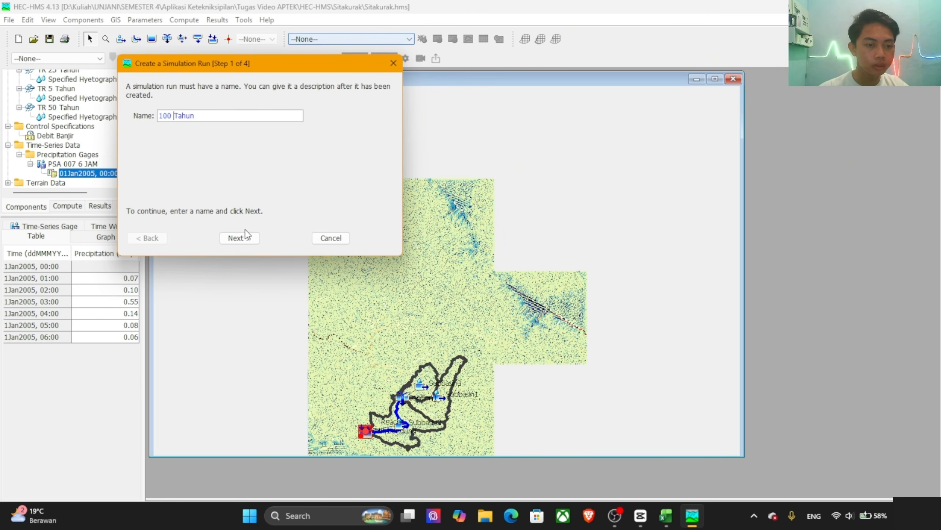
left_click(239, 239)
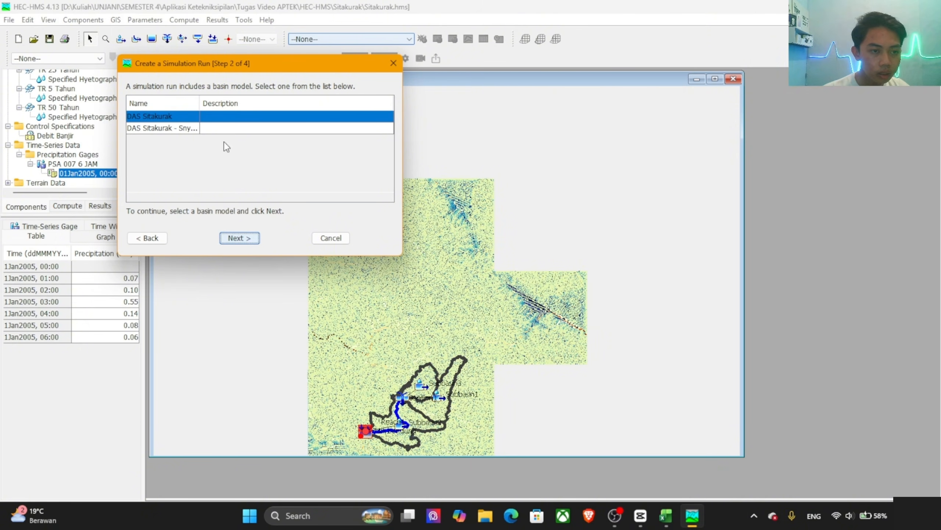
left_click(202, 129)
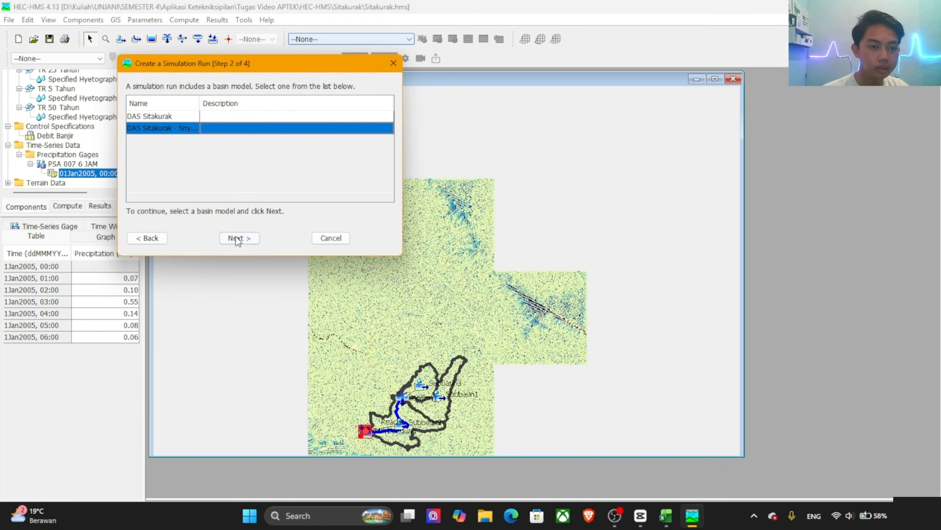
left_click(239, 238)
left_click(171, 148)
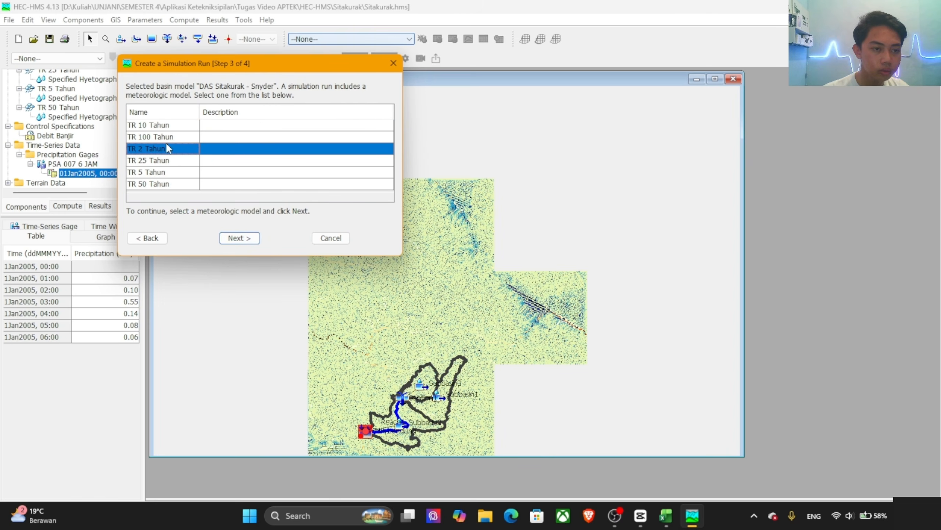
left_click(165, 137)
left_click(236, 238)
left_click(236, 239)
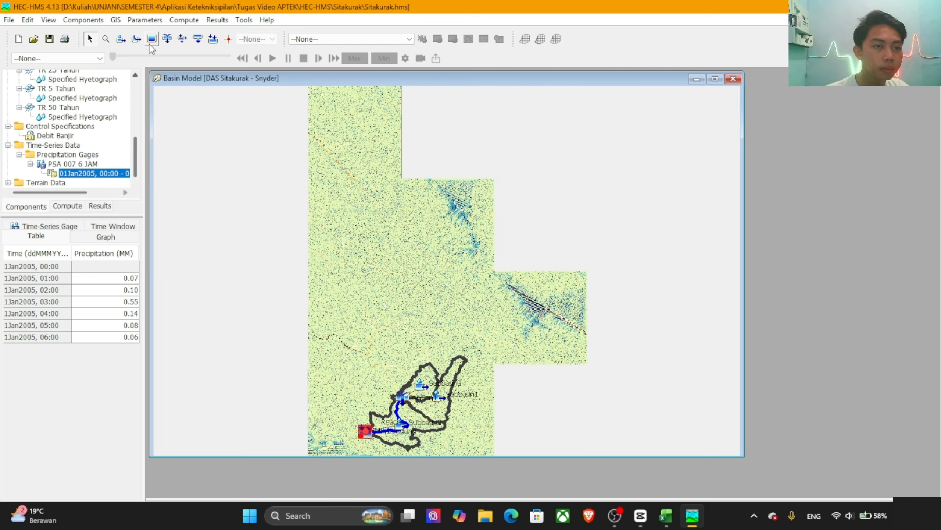
Step: Compute all the simulation runs together with Multiple Compute: 2, 5, 10, 25, 50 and 100 Tahun
left_click(195, 20)
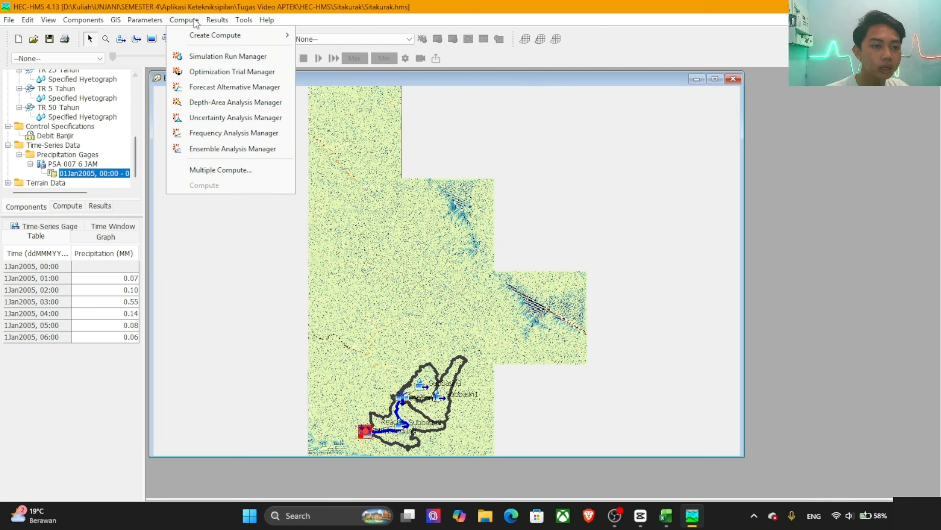
left_click(205, 167)
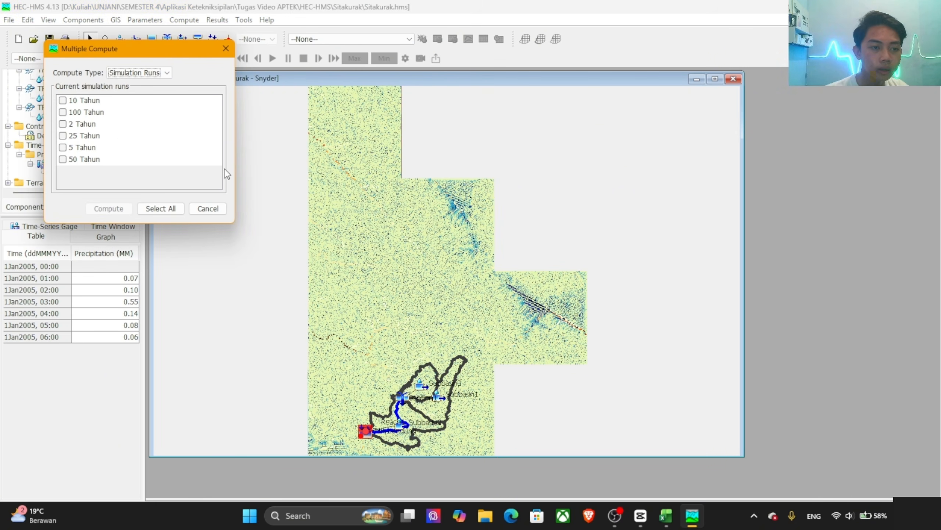
left_click(159, 208)
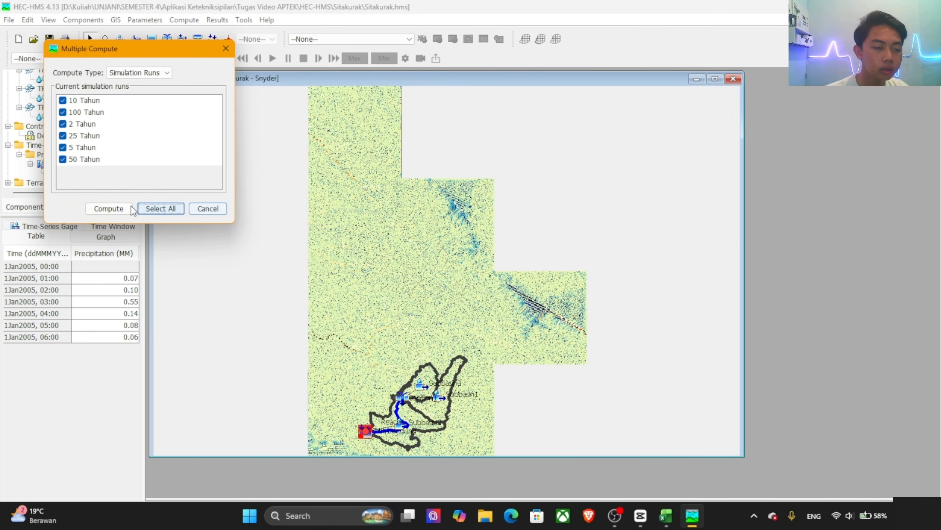
left_click(111, 208)
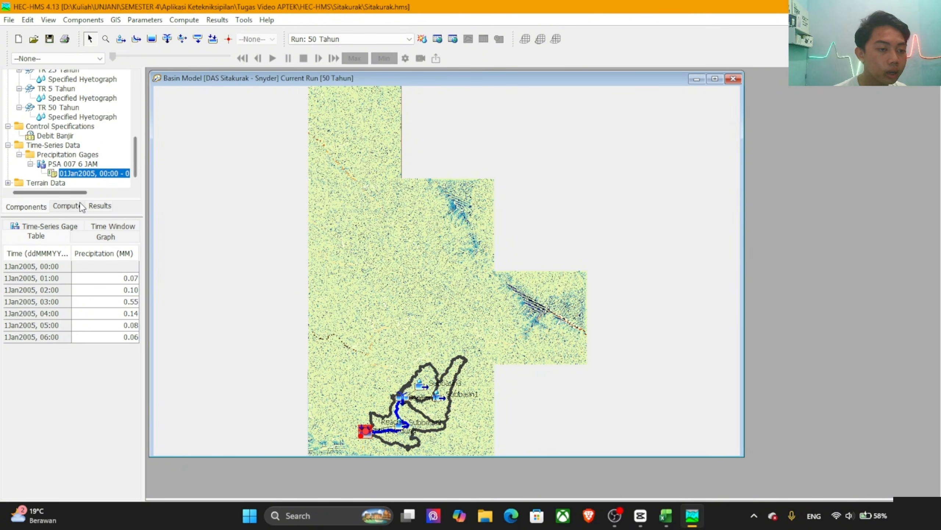
Step: View the Subbasin3 result graph of the 10 Tahun run, then close it and collapse that run's results
left_click(100, 207)
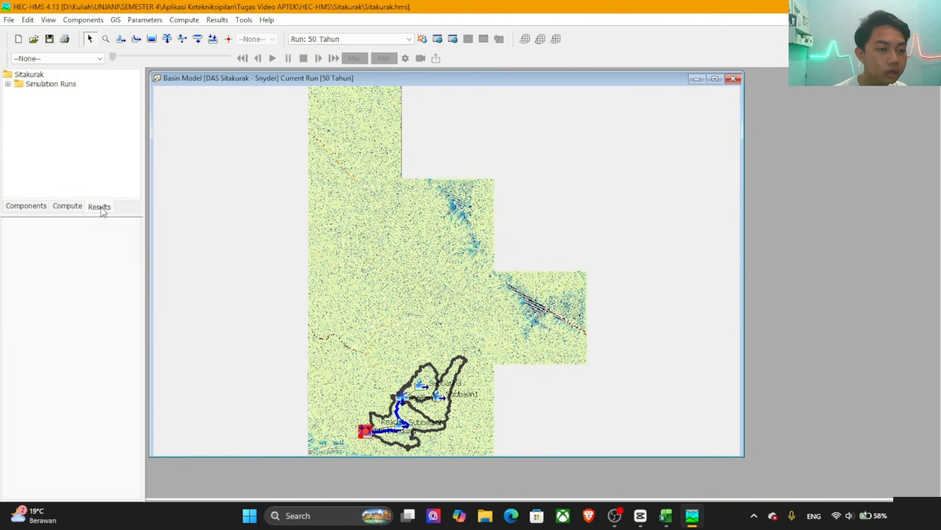
left_click(8, 84)
double_click(47, 94)
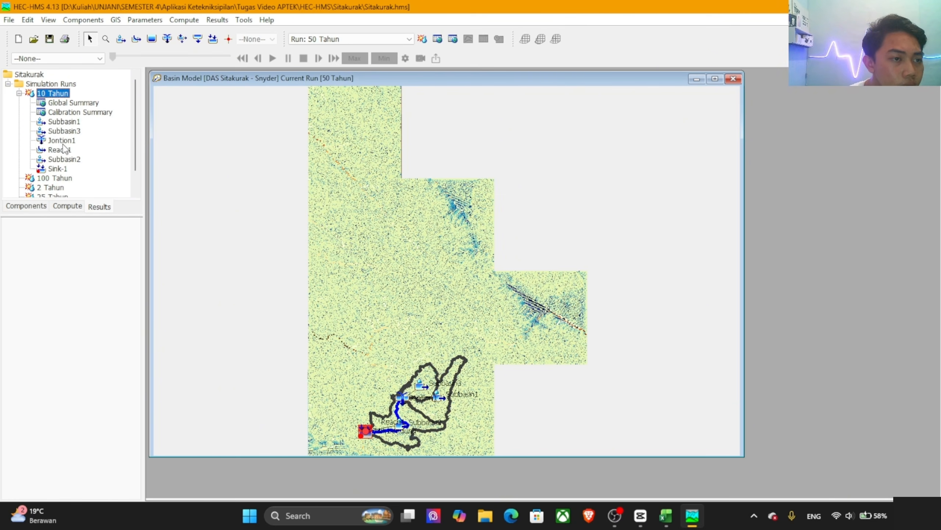
left_click(68, 131)
left_click(75, 141)
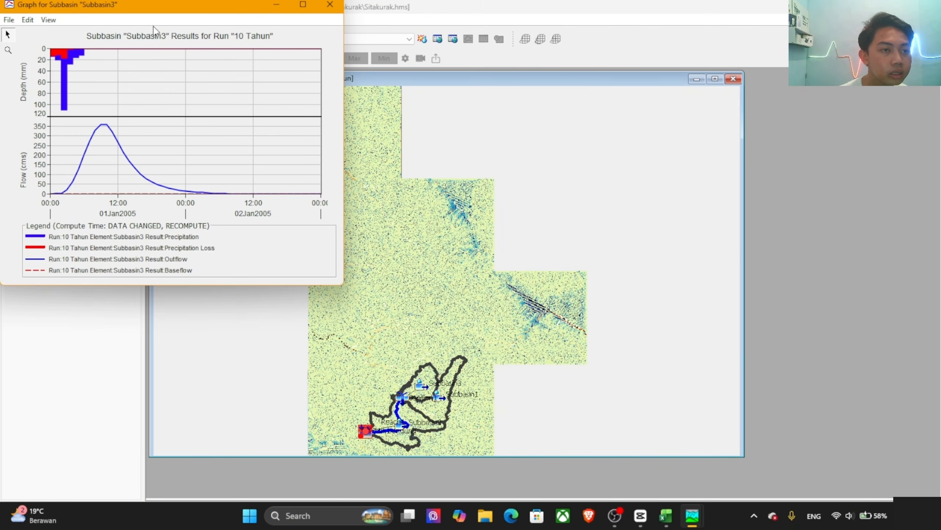
left_click_drag(154, 3, 446, 45)
left_click(579, 43)
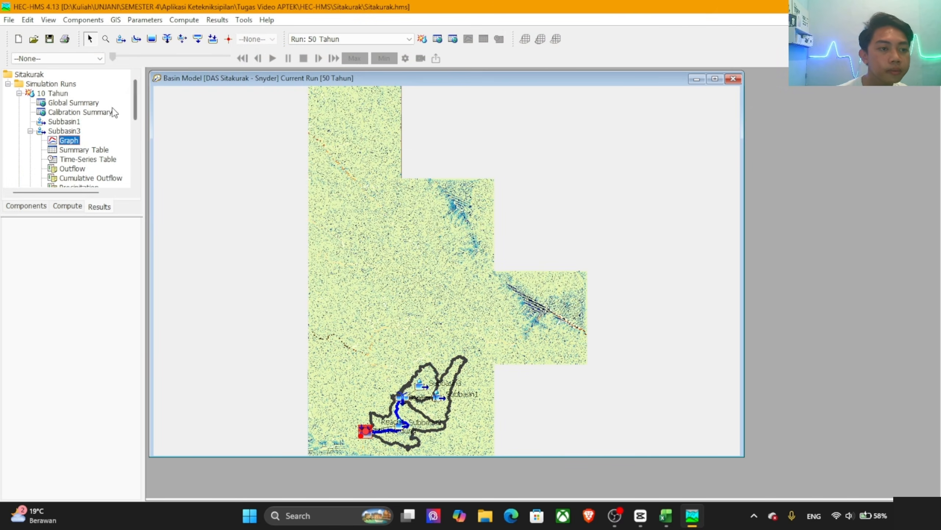
left_click(19, 93)
Step: View the Subbasin3 result graph of the 100 Tahun run, then close it and collapse that run's results
double_click(65, 103)
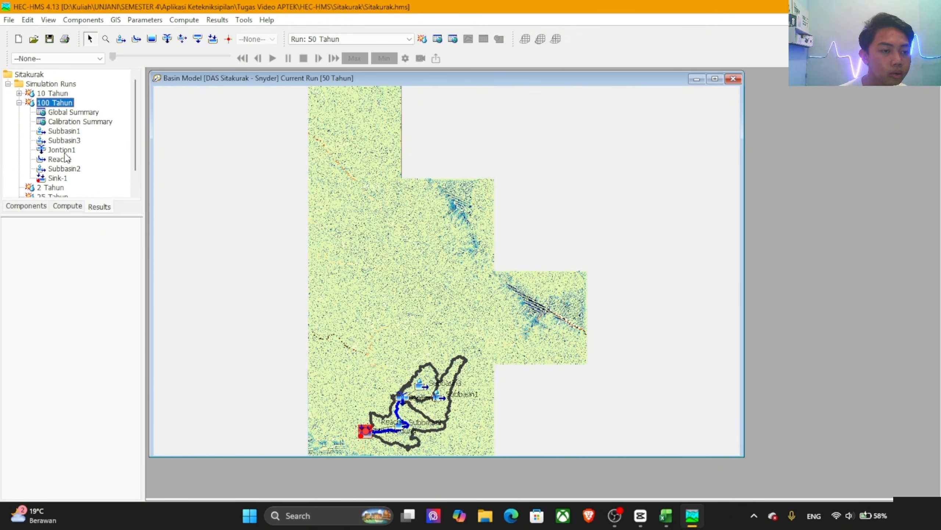
double_click(77, 141)
double_click(72, 150)
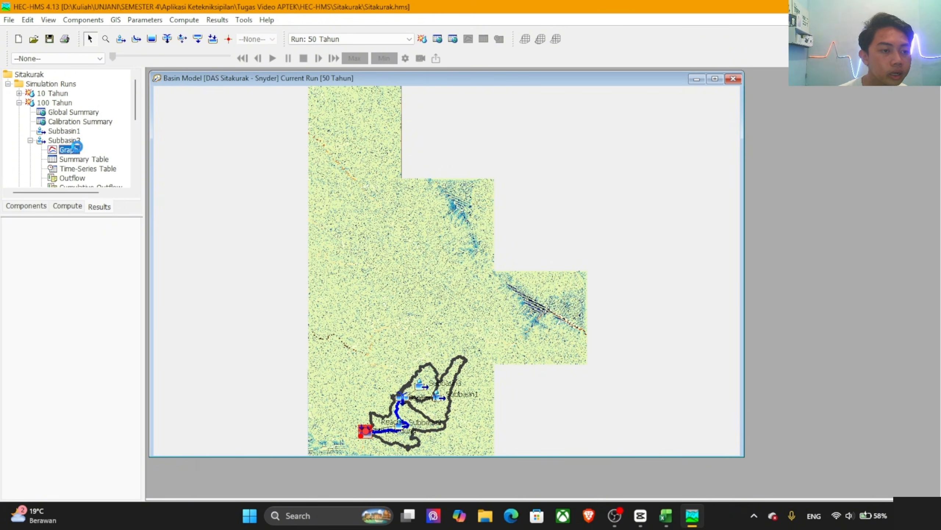
left_click_drag(217, 14, 311, 97)
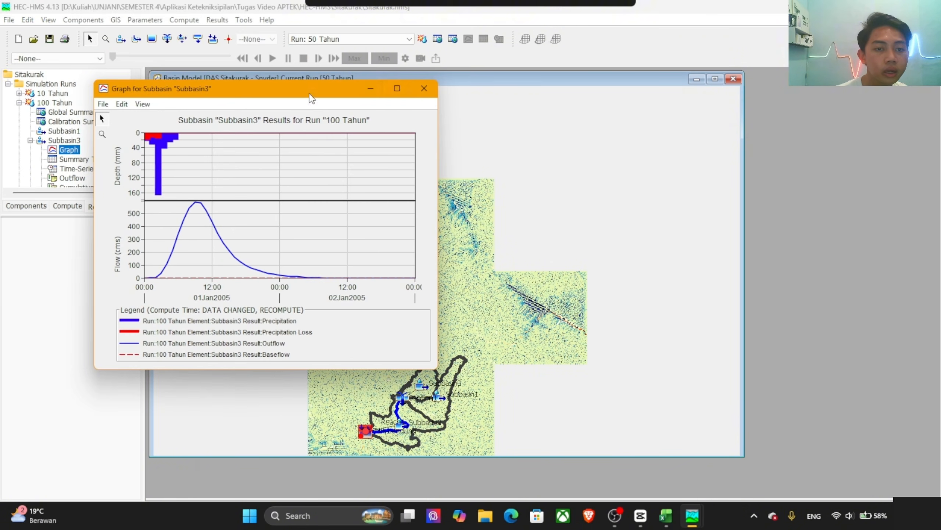
left_click(420, 92)
left_click(19, 103)
Step: View the Subbasin3 result graph of the 2 Tahun run, then close it and collapse that run's results
double_click(42, 112)
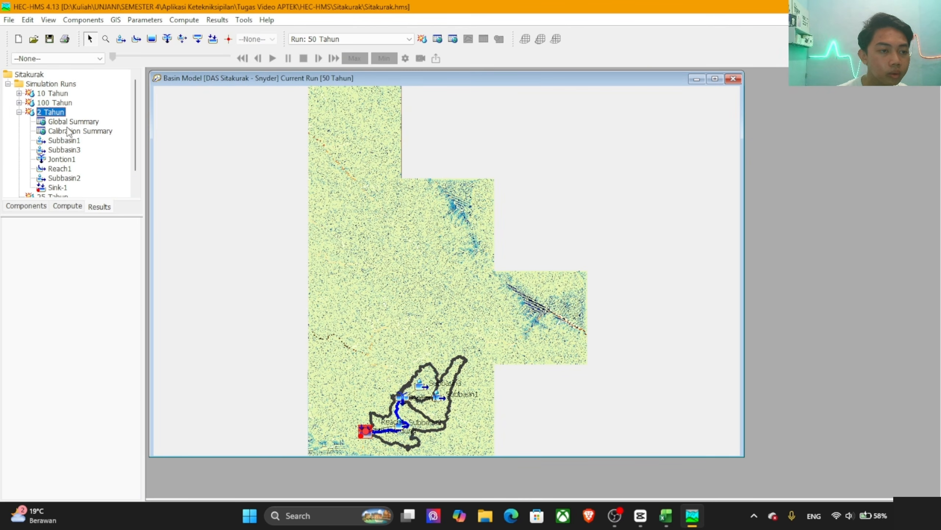
double_click(65, 150)
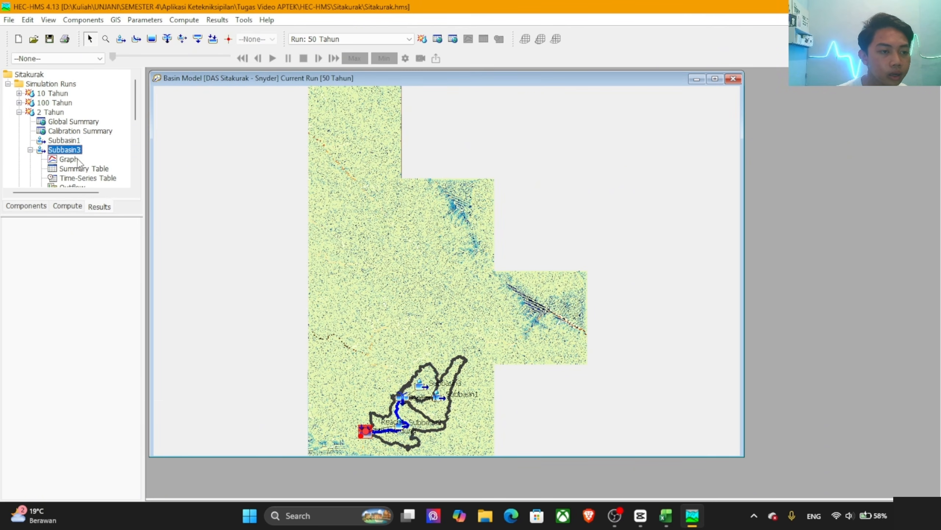
left_click(74, 159)
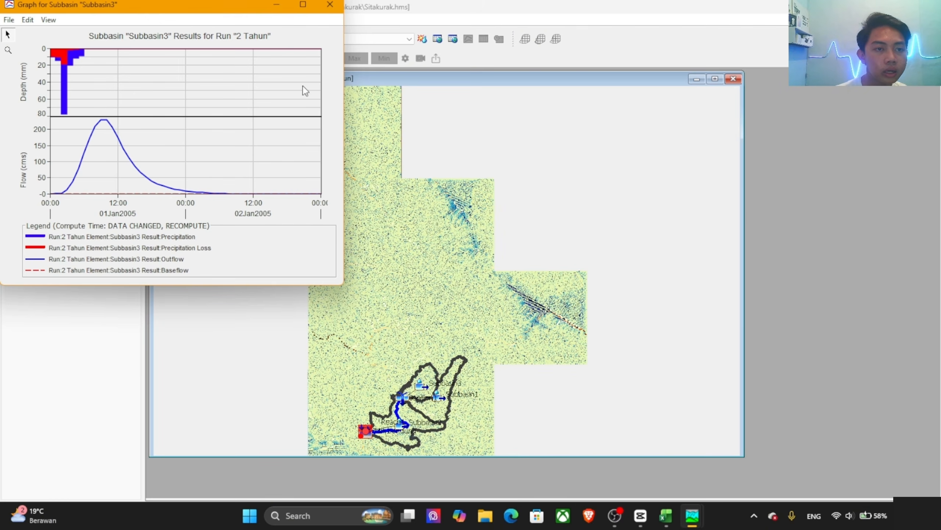
left_click_drag(212, 9, 346, 128)
left_click(461, 124)
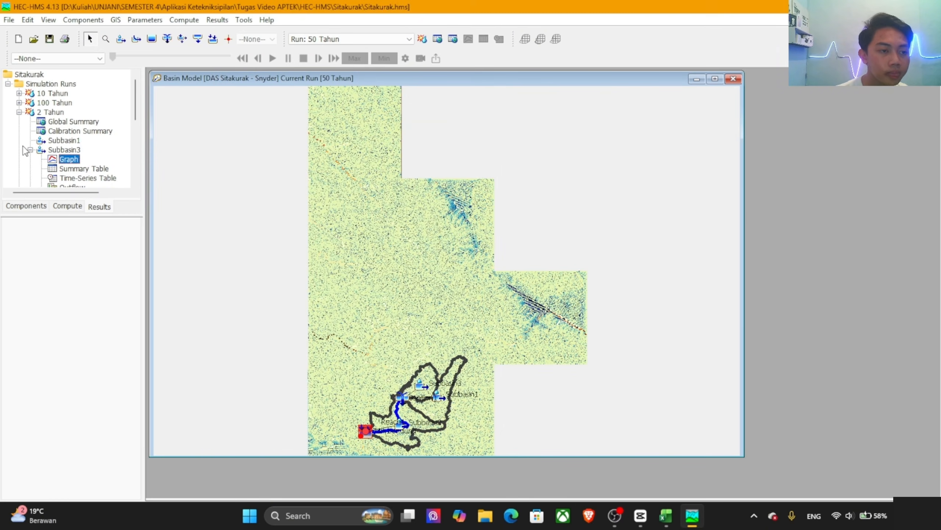
left_click(31, 150)
left_click(19, 112)
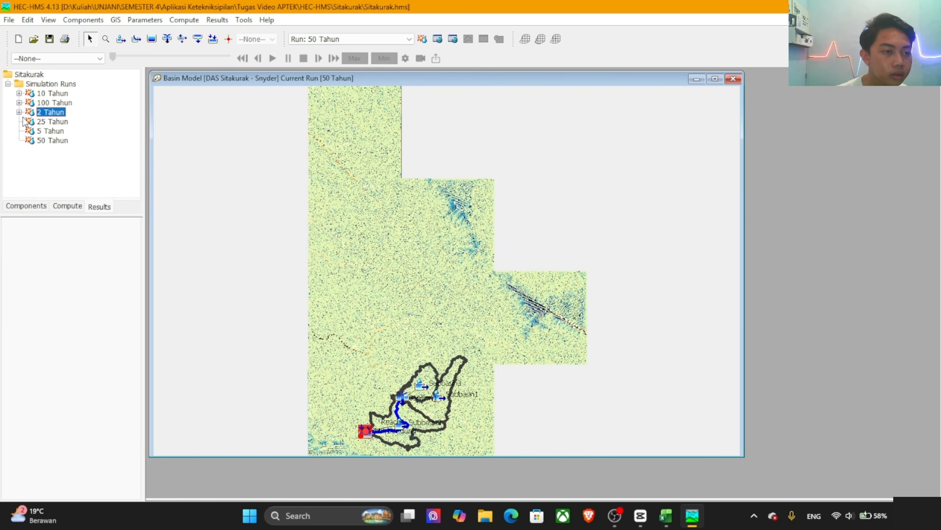
Step: View the Subbasin3 result graph of the 25 Tahun run, then close it and collapse that run's results
left_click(20, 121)
left_click(65, 160)
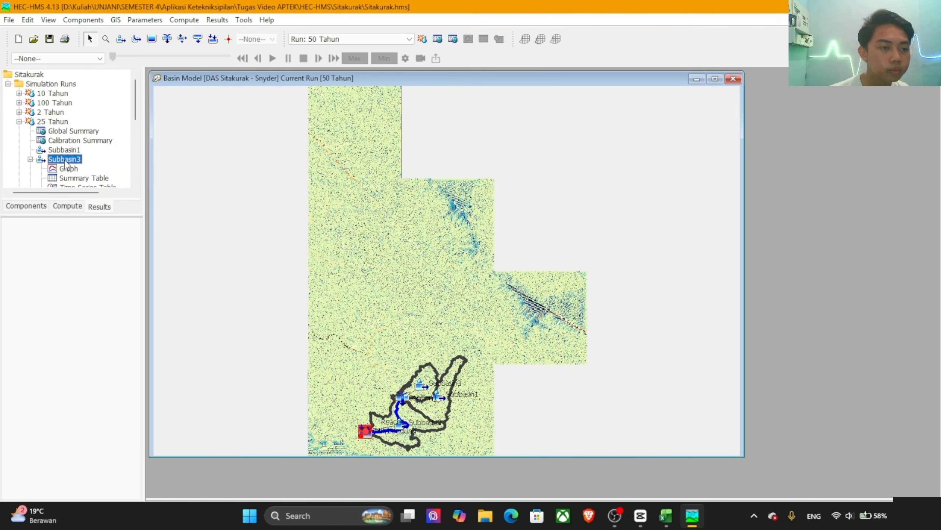
scroll(63, 165, "down", 3)
left_click(68, 84)
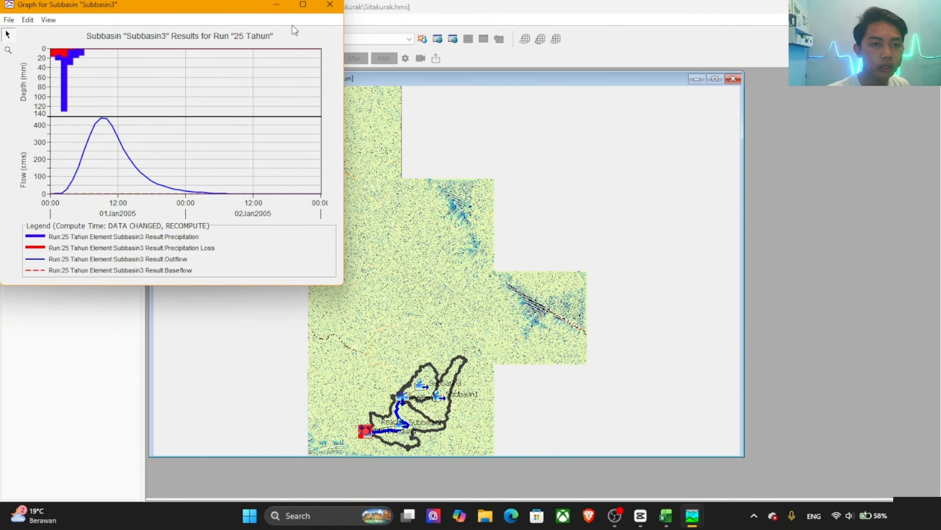
left_click(330, 5)
left_click(30, 75)
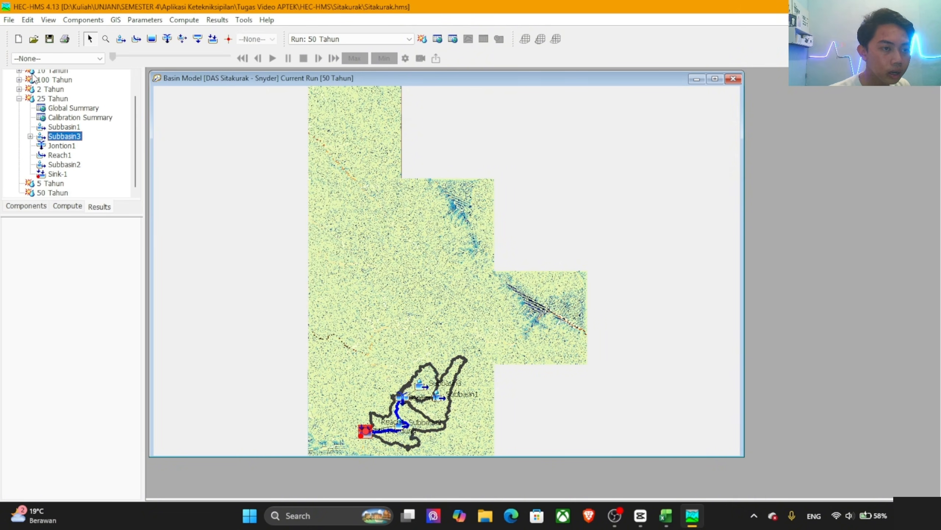
left_click(19, 99)
Step: View the Subbasin3 result graph of the 5 Tahun run, then close it and collapse that run's results
double_click(49, 131)
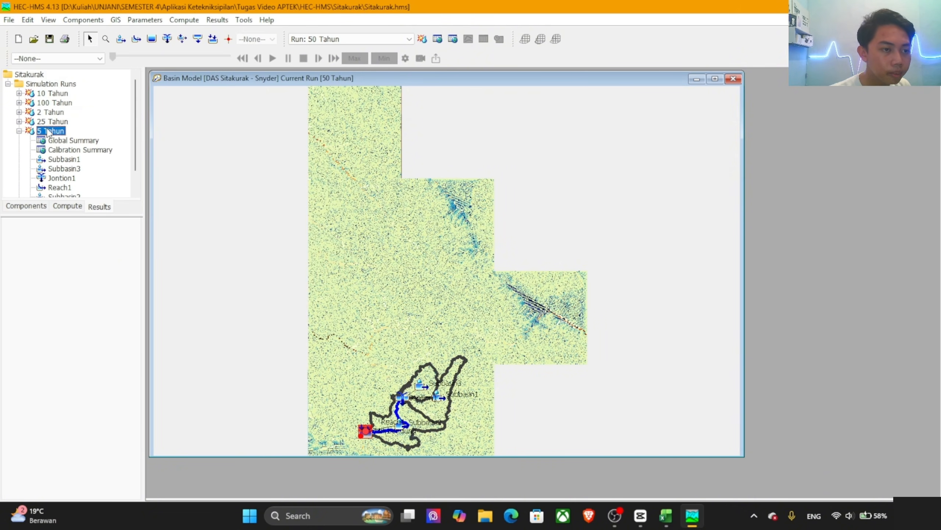
double_click(65, 169)
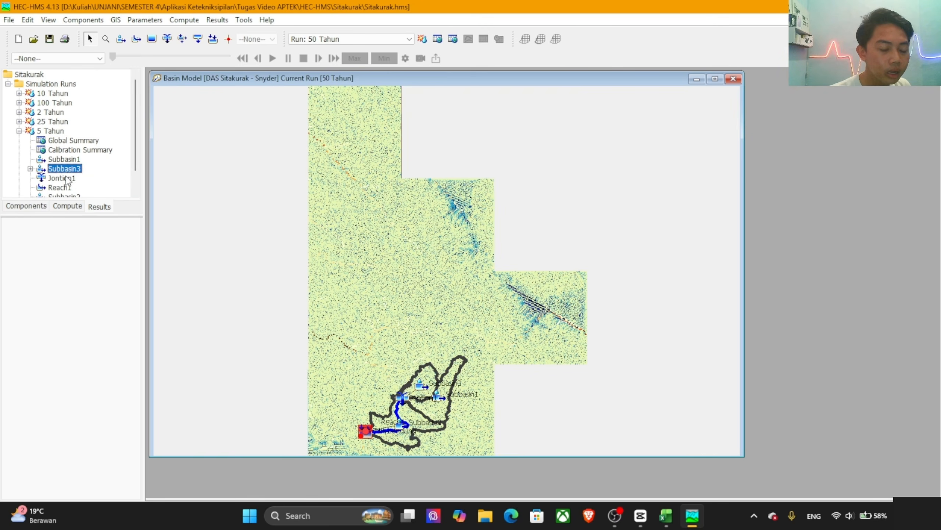
left_click(65, 87)
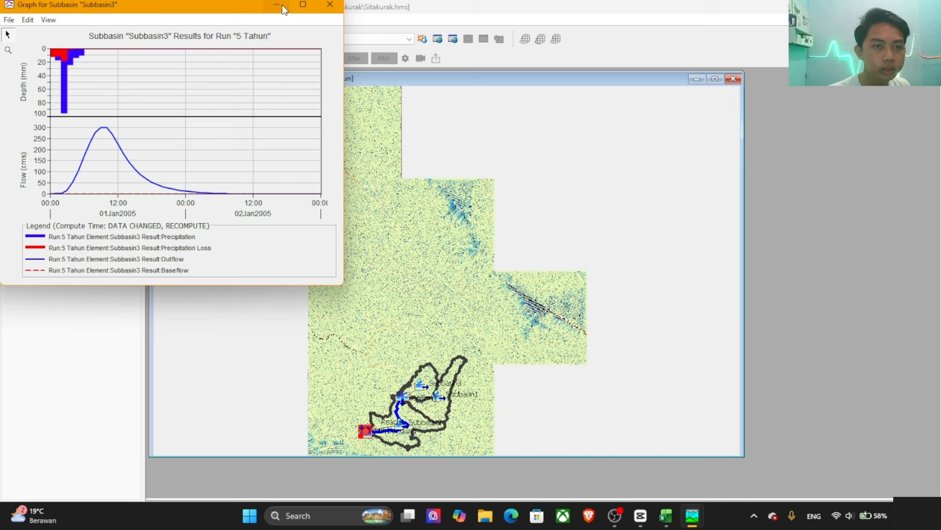
left_click(330, 5)
left_click(31, 102)
scroll(32, 102, "up", 2)
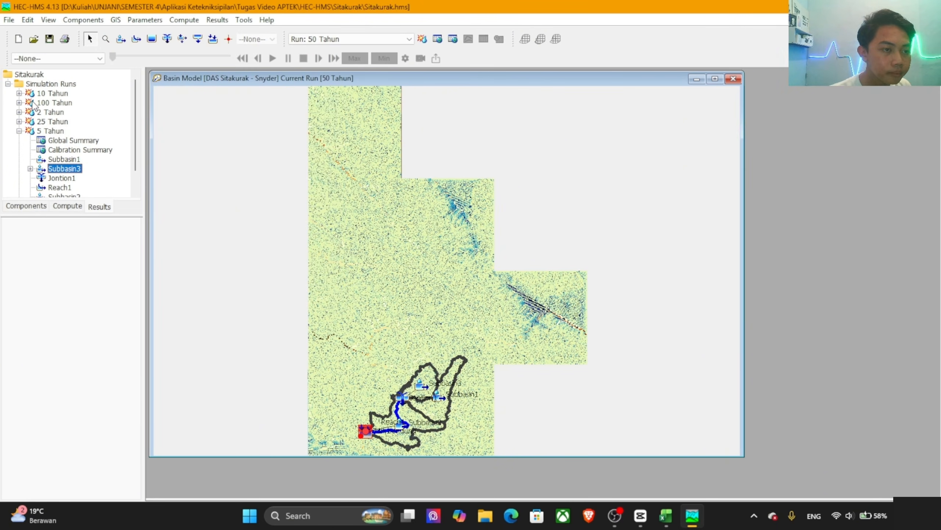
left_click(19, 131)
Step: View the Subbasin3 result graph of the 50 Tahun run and close it
double_click(48, 139)
double_click(48, 141)
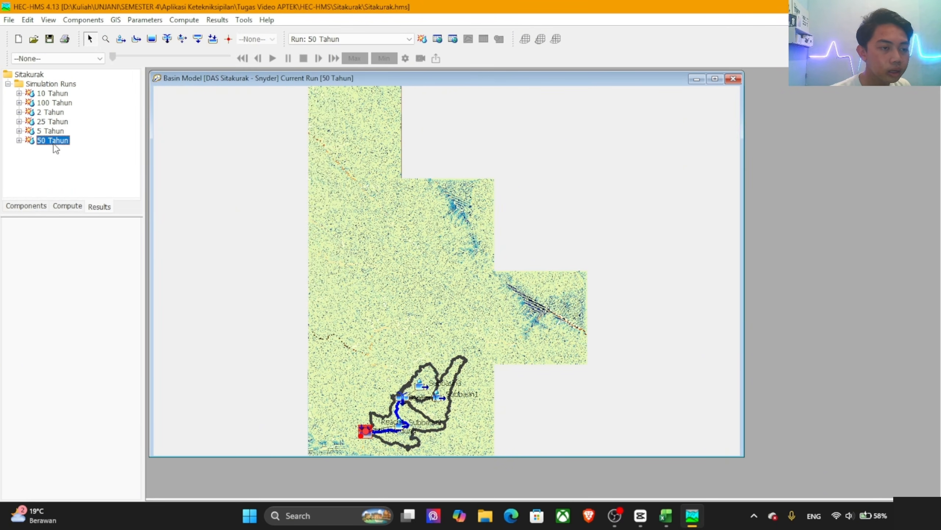
double_click(55, 142)
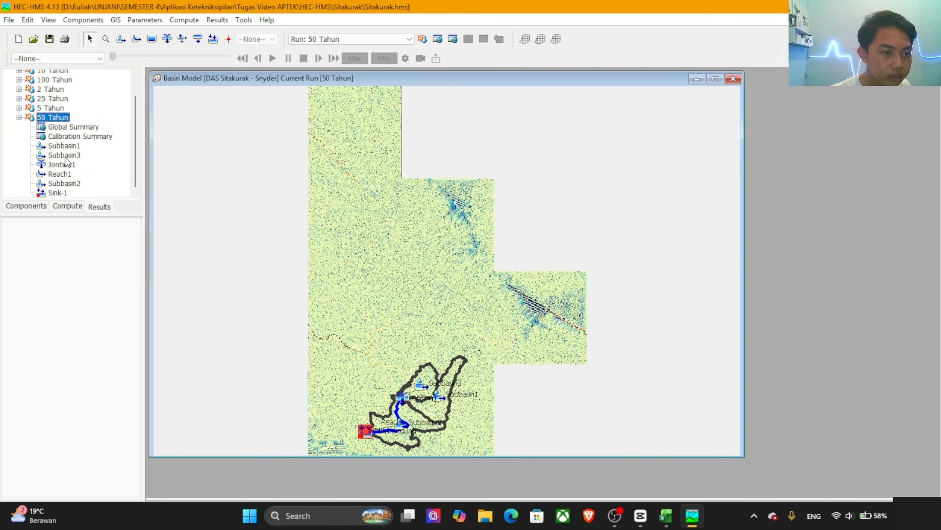
double_click(65, 156)
scroll(70, 162, "down", 3)
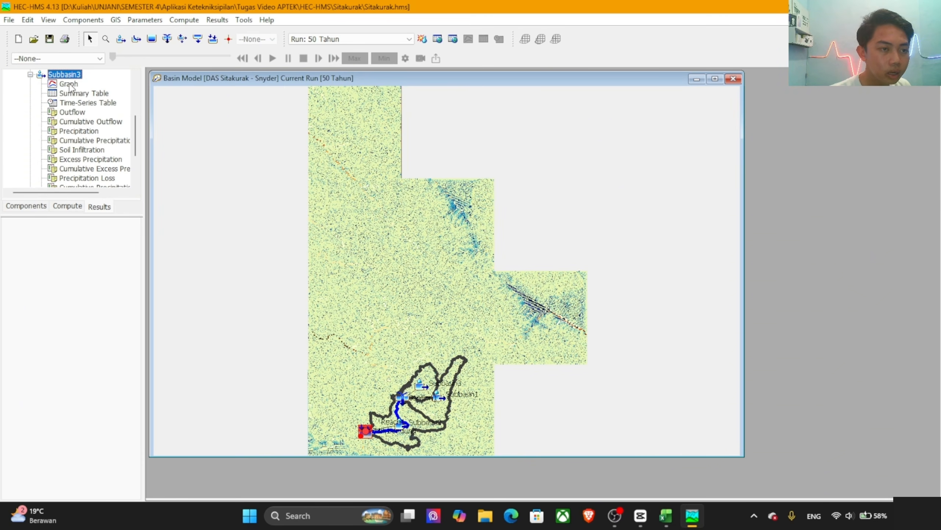
left_click(68, 84)
left_click_drag(158, 19, 229, 86)
left_click(385, 76)
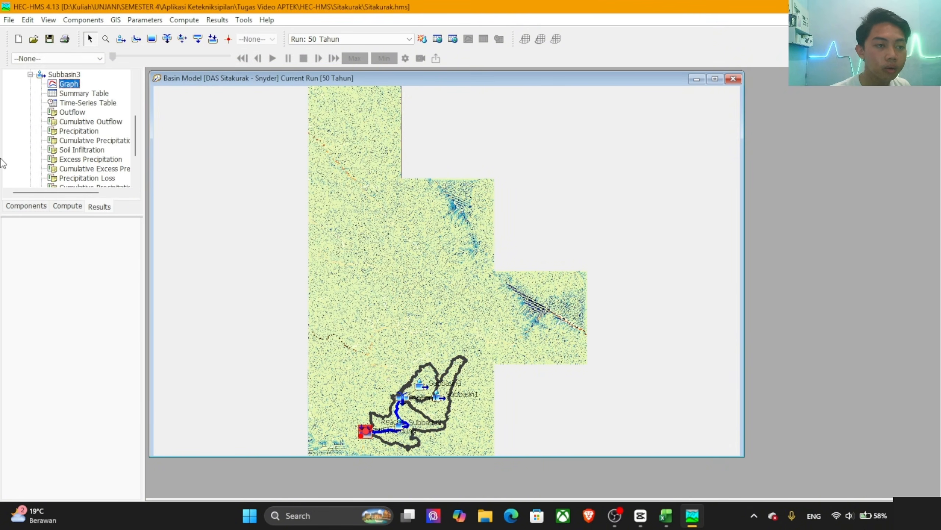
Step: Collapse the 50 Tahun results and open the Sink-1 time-series table of the 10 Tahun run
scroll(31, 122, "up", 2)
left_click(31, 112)
left_click(19, 122)
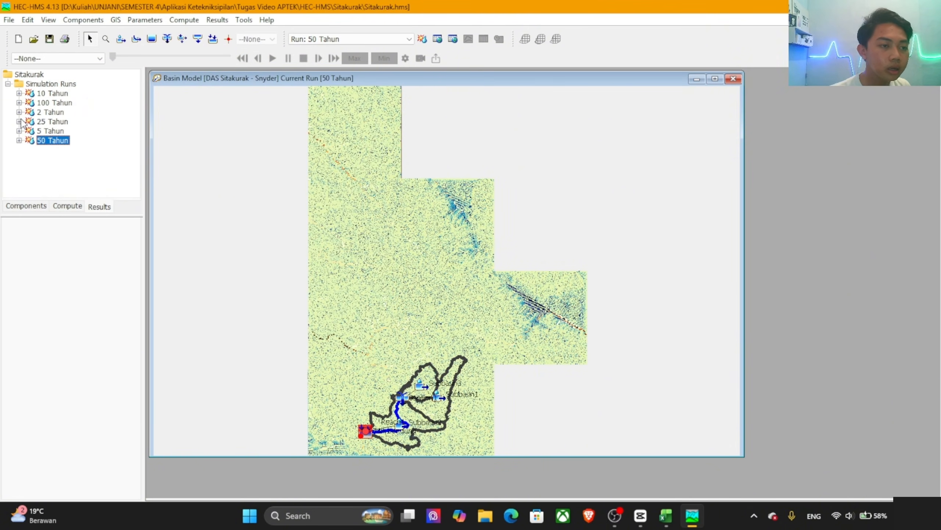
left_click(19, 93)
scroll(73, 152, "down", 4)
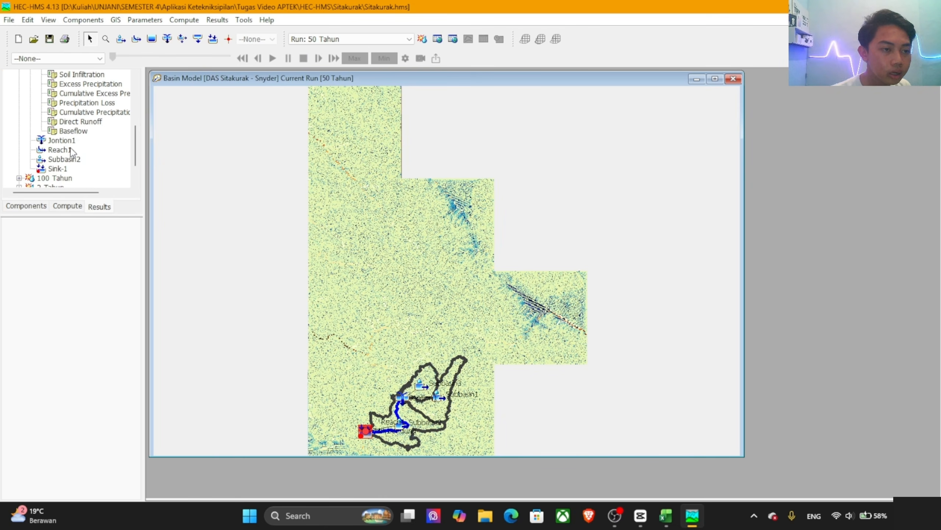
left_click(52, 168)
scroll(65, 172, "down", 3)
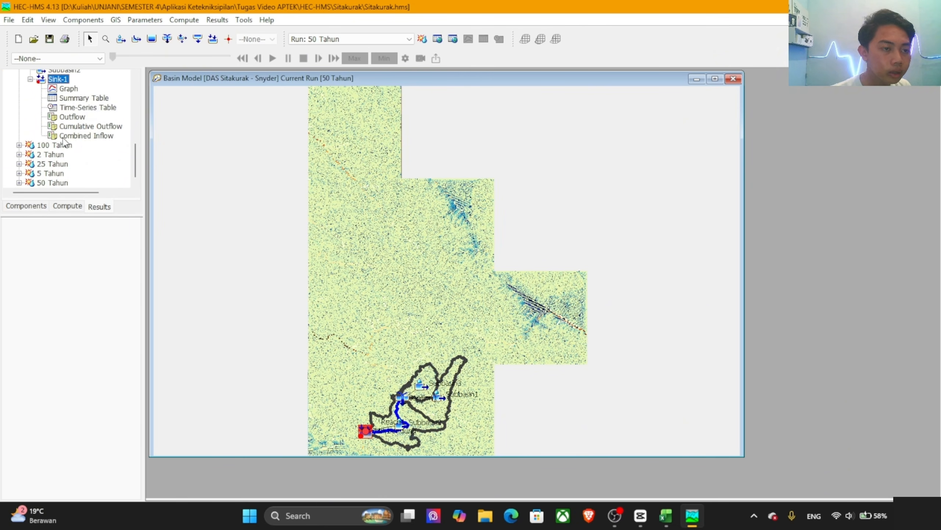
left_click(80, 107)
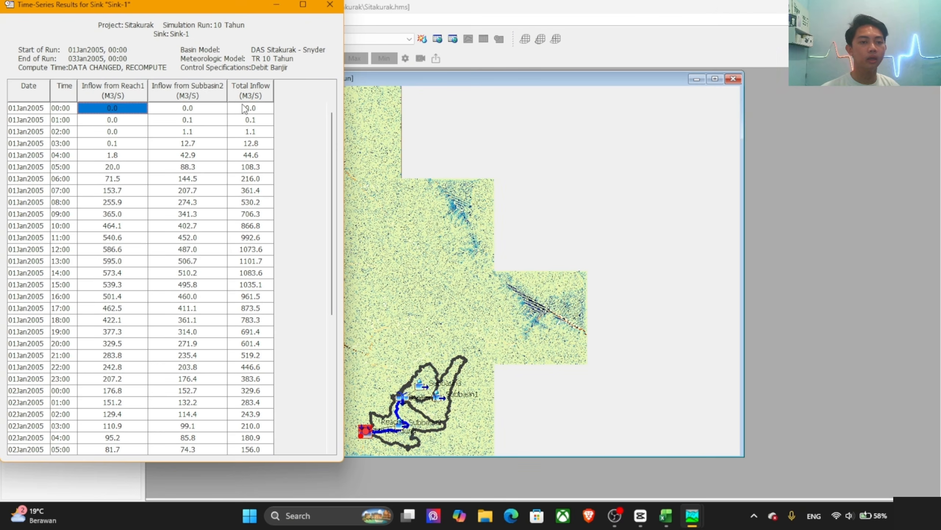
Step: Copy the full Total Inflow column of the 10 Tahun Sink-1 table and switch to the CS dan Debit workbook in Excel
scroll(257, 207, "down", 7)
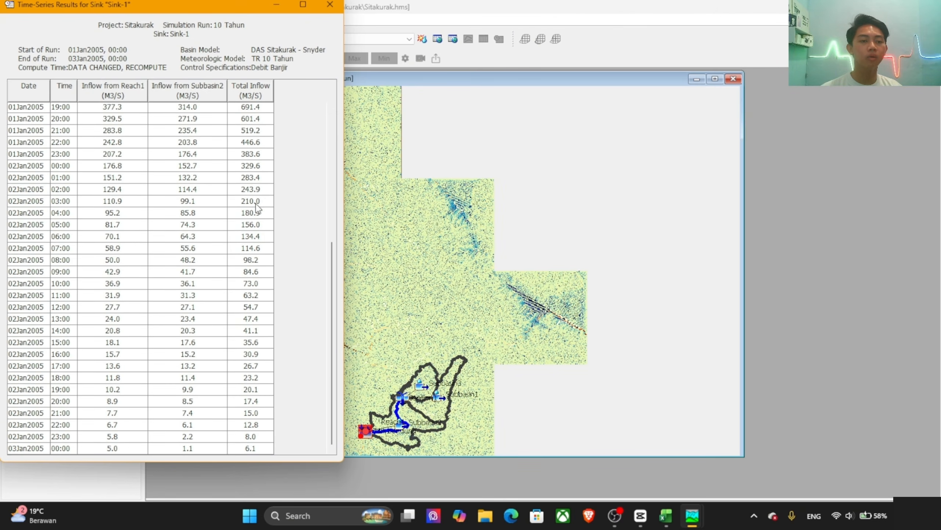
left_click(261, 448)
key("alt+Tab")
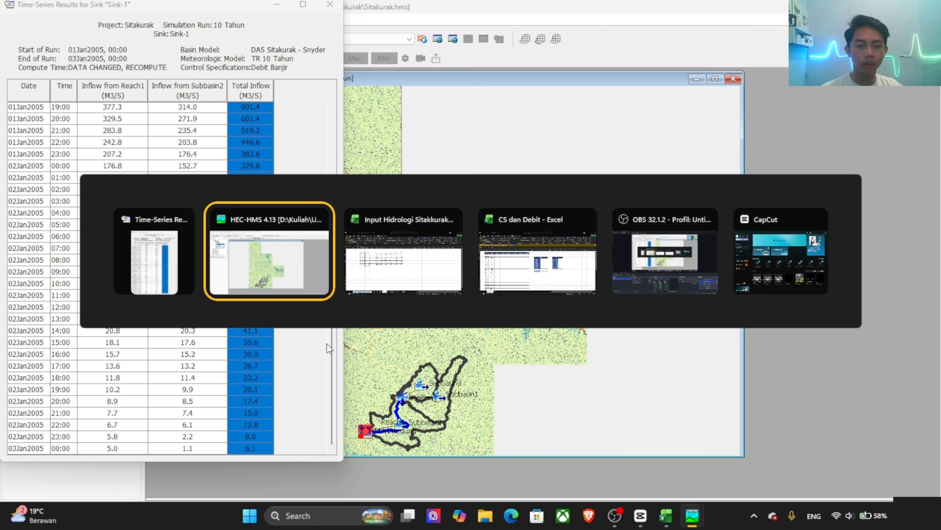
left_click(531, 278)
Step: Bring the Sink-1 time-series results window back to the front and move it clear of the results tree area
key("alt+Tab")
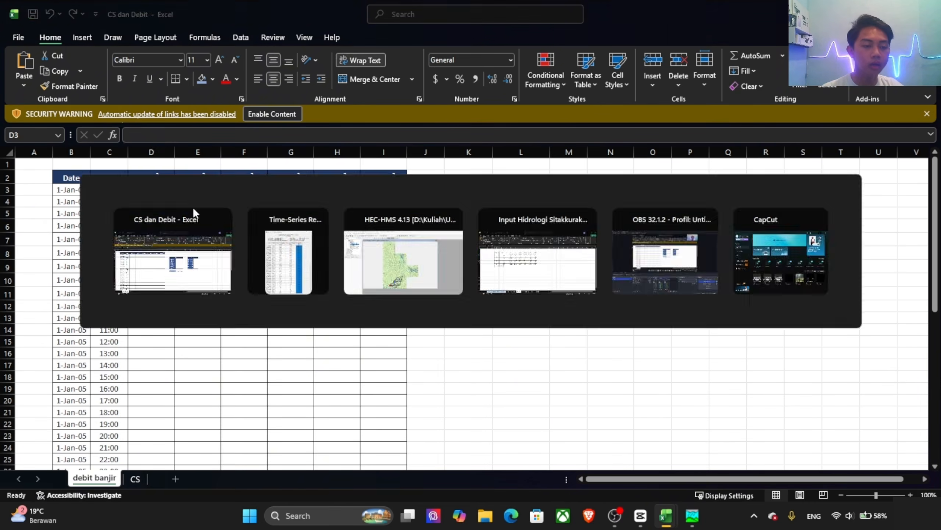
key("alt+Tab")
key("alt+Tab")
key("alt+Tab")
key("alt+Tab")
key("alt+Tab")
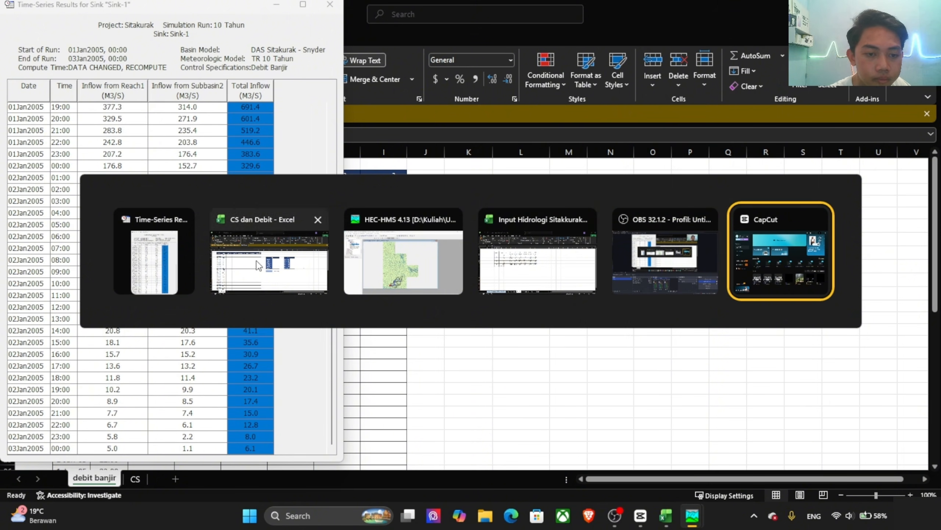
left_click(143, 275)
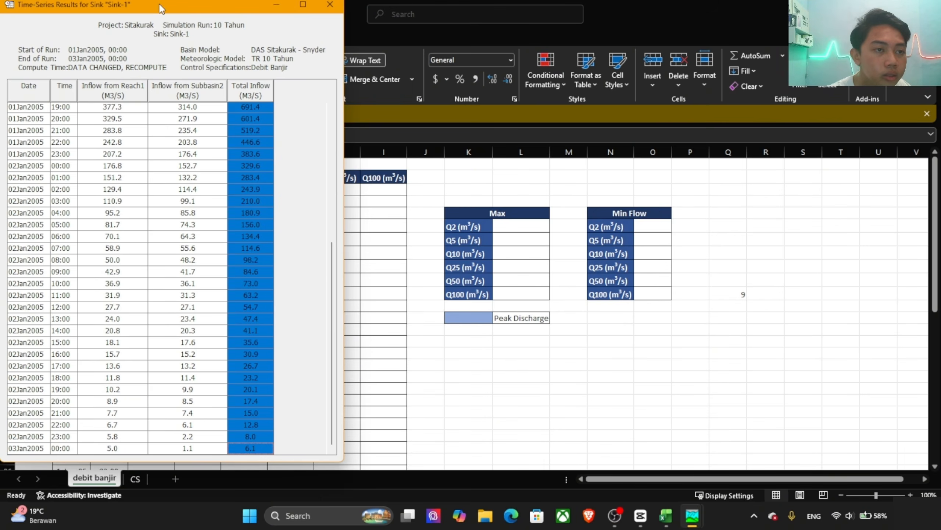
left_click_drag(161, 5, 458, 83)
Step: Switch to the CS dan Debit workbook in Excel and paste the copied total inflow into the Q10 column from cell F3
key("alt+Tab")
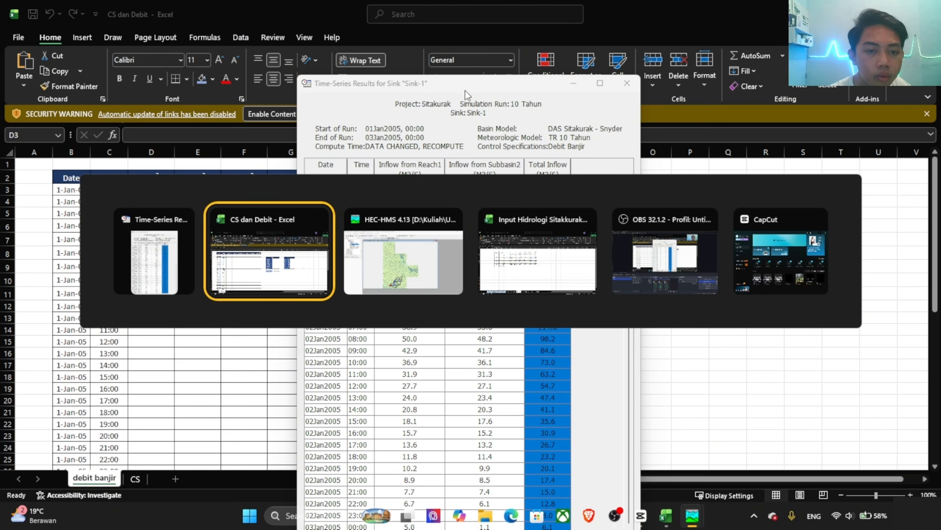
key("alt+Tab")
scroll(42, 133, "up", 10)
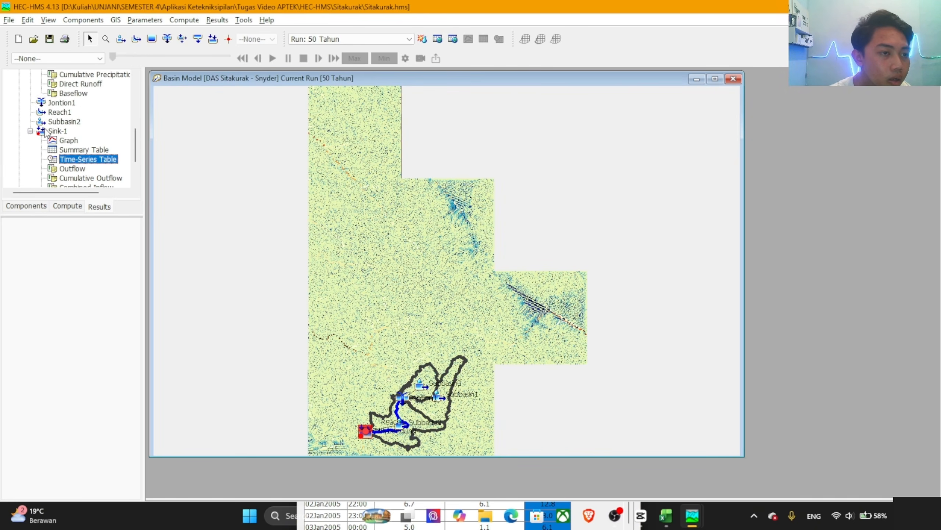
key("alt+Tab")
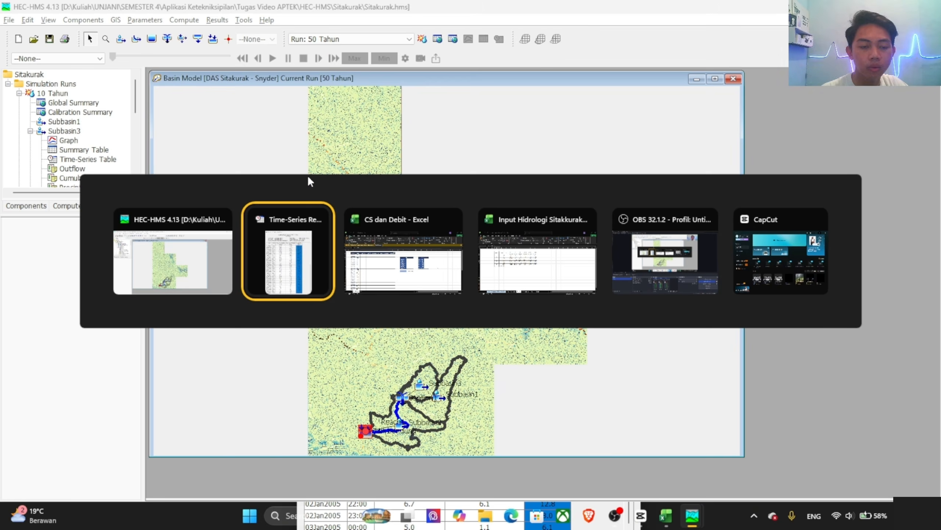
key("alt+Tab")
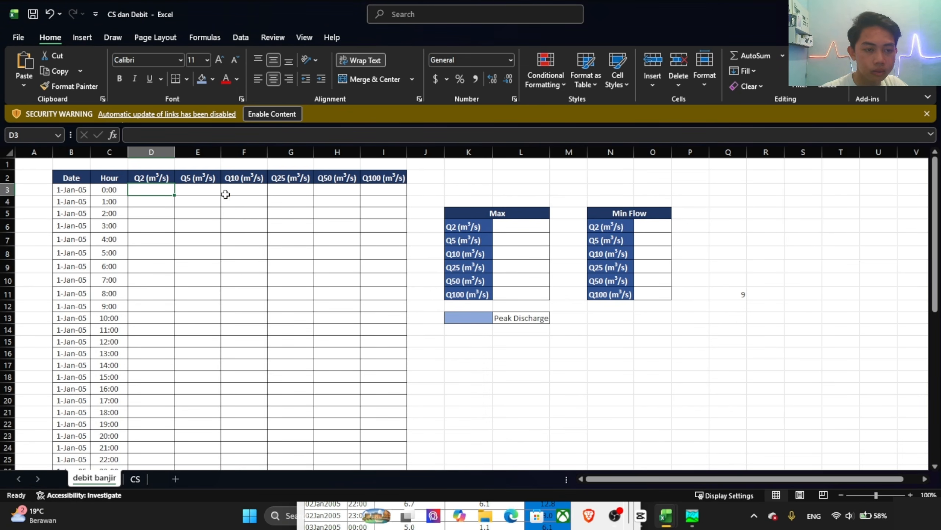
left_click(238, 191)
key("ctrl+v")
Step: Switch to HEC-HMS, collapse the 10 Tahun results and open the Sink-1 time-series table of the 100 Tahun run
key("alt+Tab")
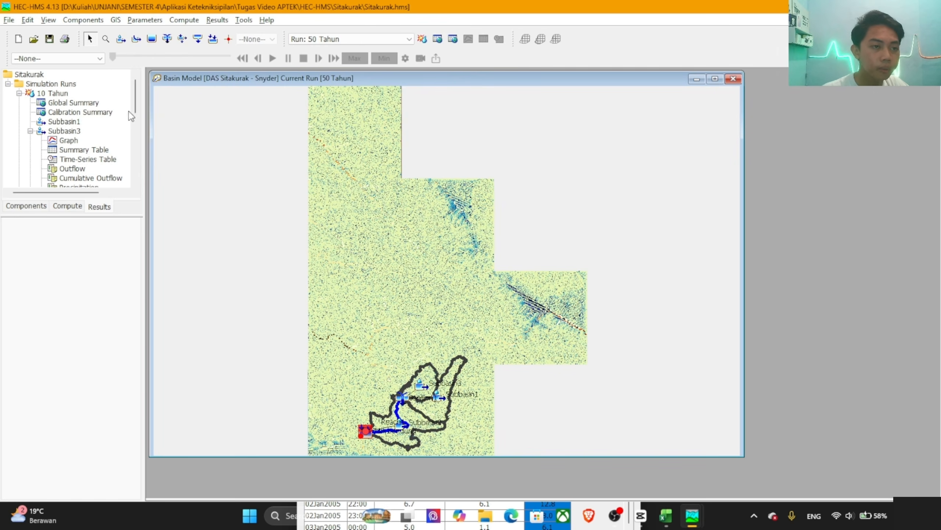
left_click(19, 93)
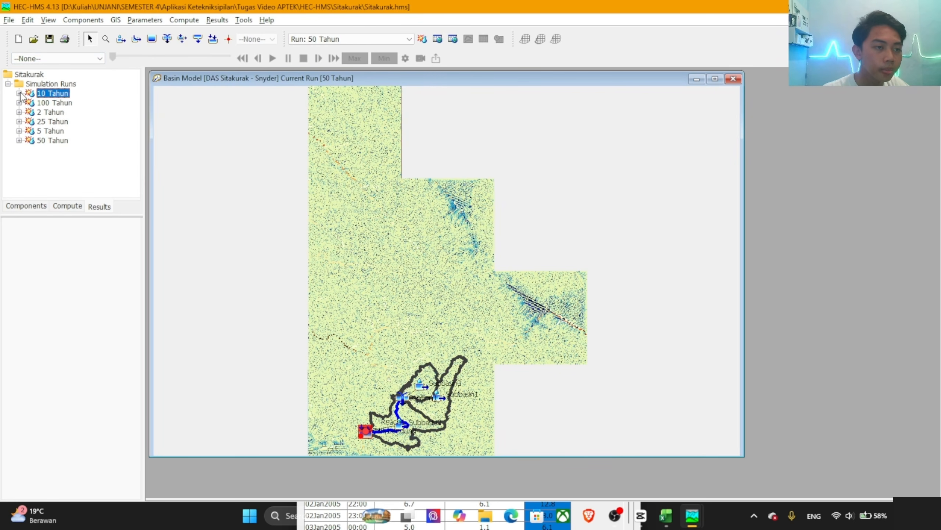
left_click(46, 103)
double_click(64, 105)
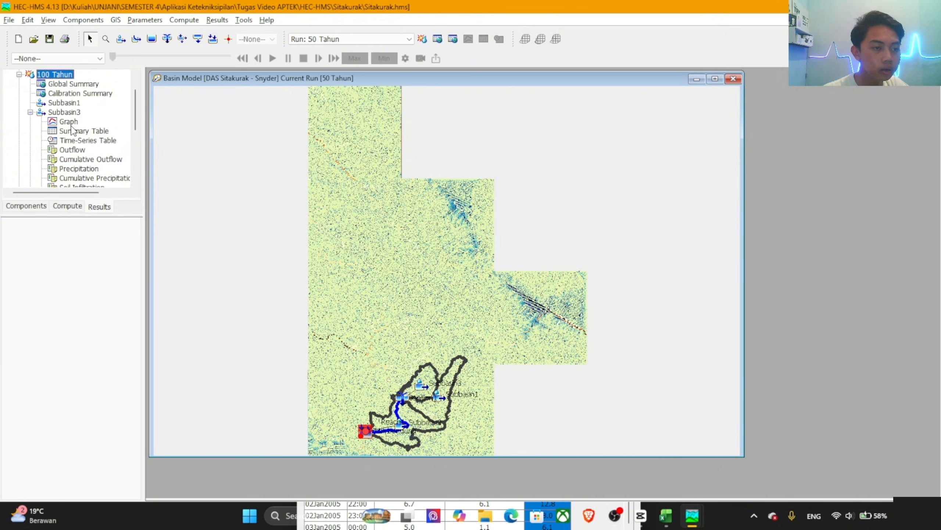
scroll(72, 129, "down", 5)
double_click(57, 145)
double_click(57, 145)
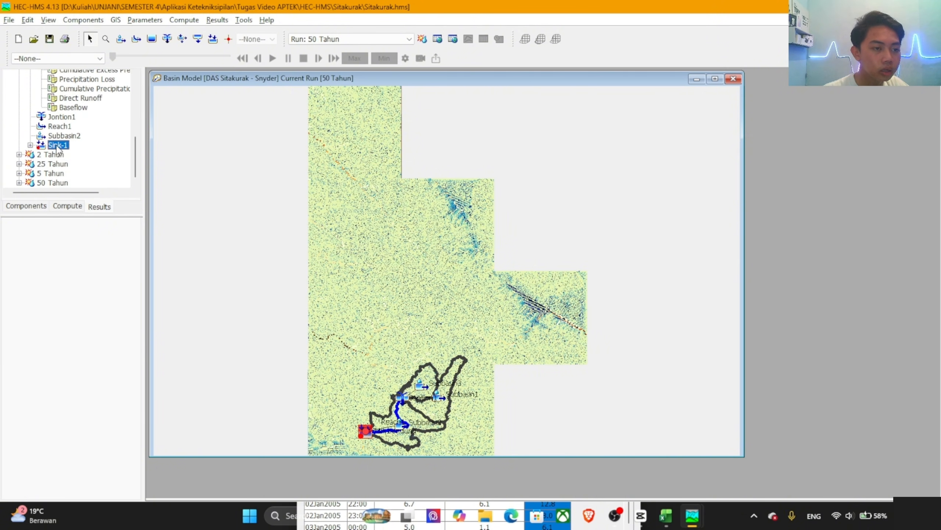
double_click(62, 147)
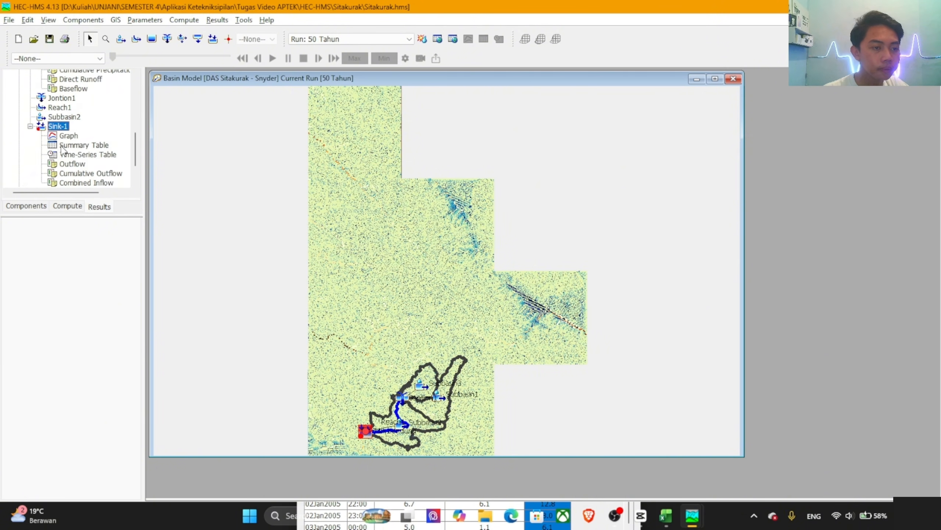
double_click(79, 155)
Step: Copy the full Total Inflow column of the 100 Tahun table into the Q100 column of the Excel debit banjir sheet, starting at I3
left_click(242, 107)
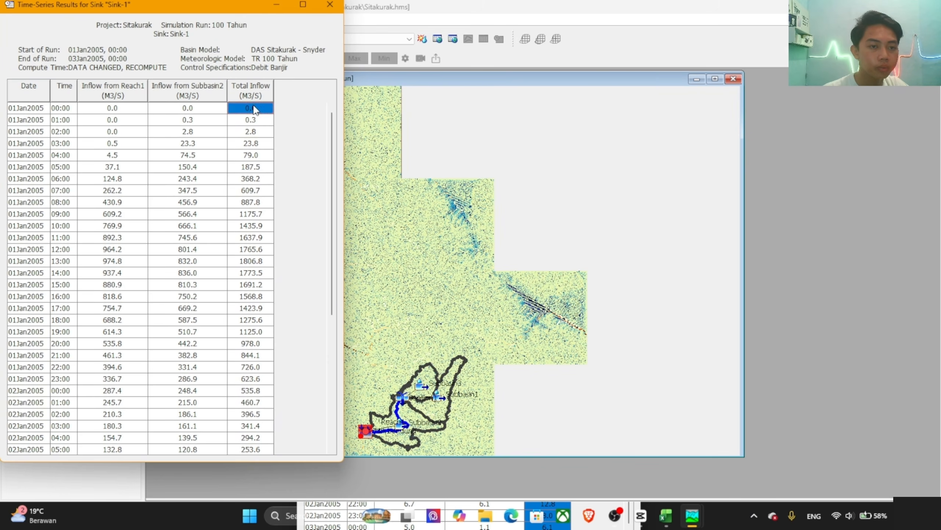
scroll(251, 172, "down", 6)
left_click(257, 450, "shift")
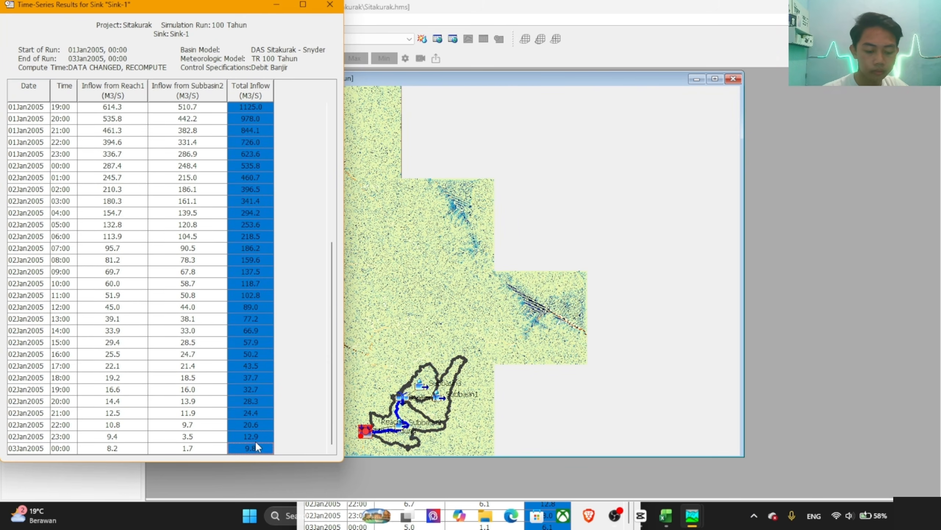
key("alt+Tab")
key("alt+Tab")
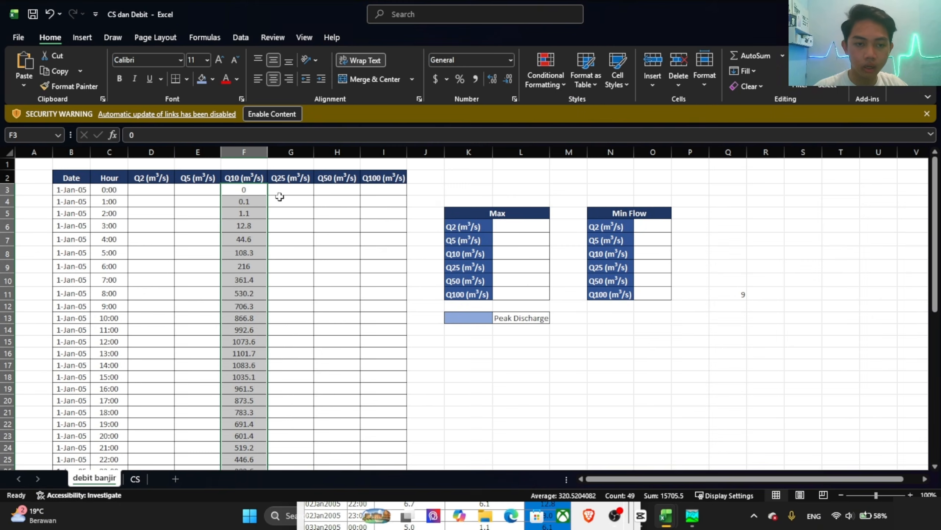
left_click(392, 190)
key("ctrl+v")
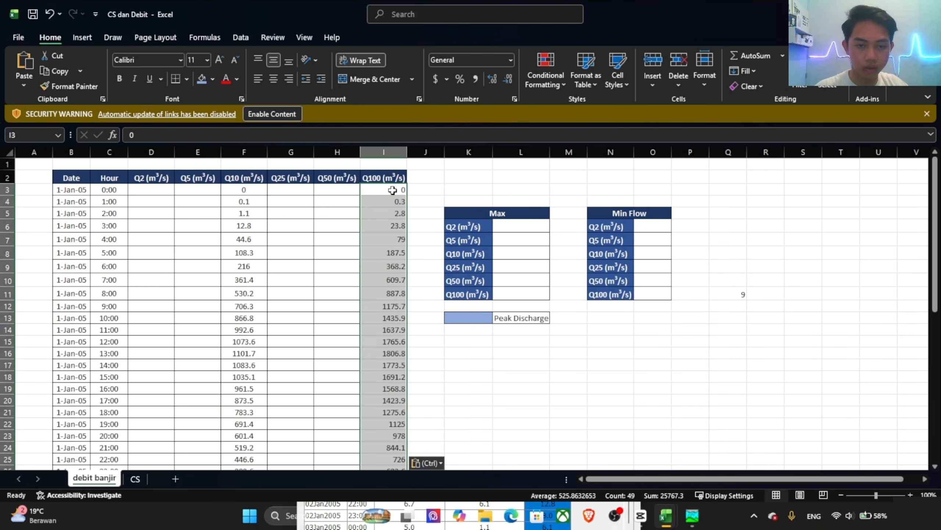
Step: Switch back to the HEC-HMS main window
key("alt+Tab")
key("alt+Tab")
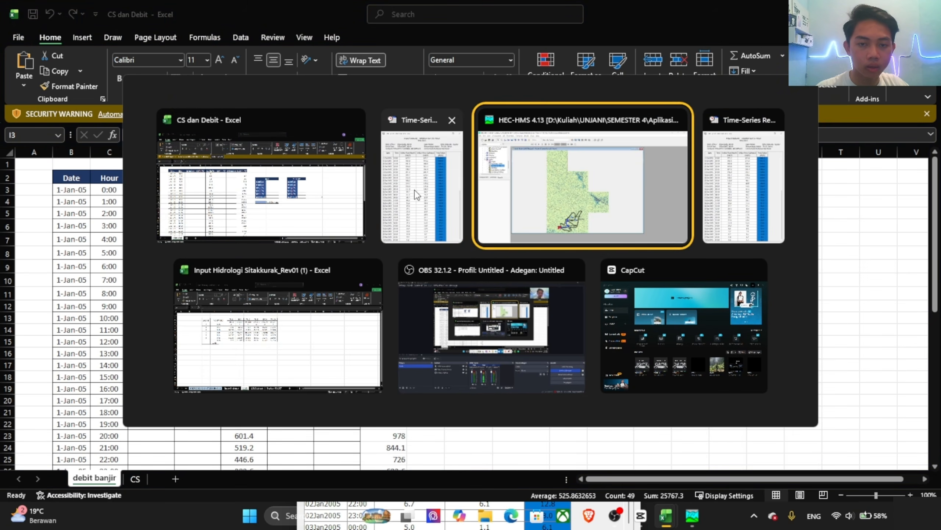
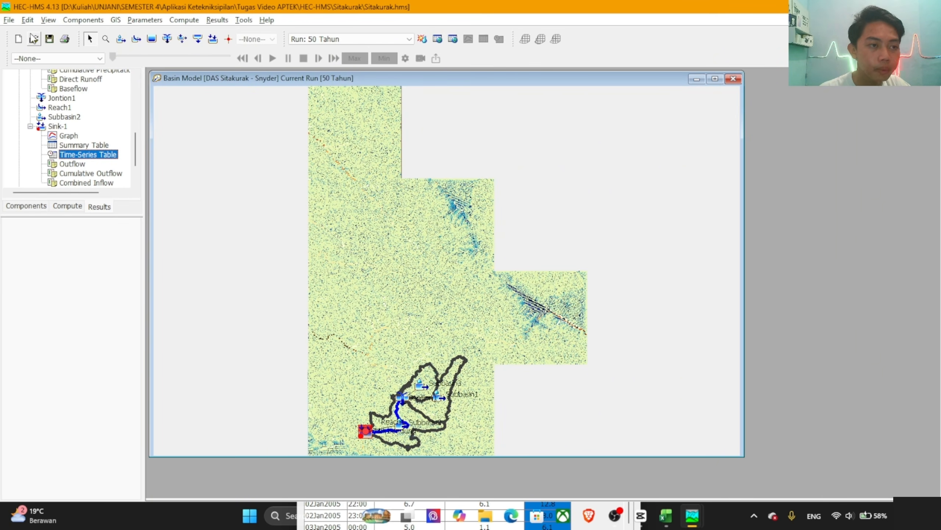
Step: Collapse the 100 Tahun results and open the Sink-1 time-series table of the 2 Tahun simulation run
scroll(23, 130, "up", 10)
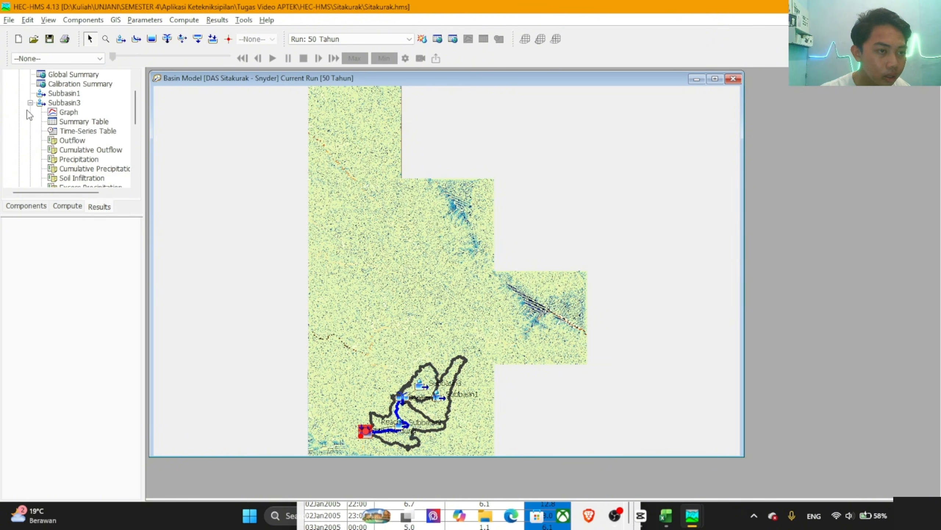
scroll(29, 116, "up", 2)
left_click(19, 103)
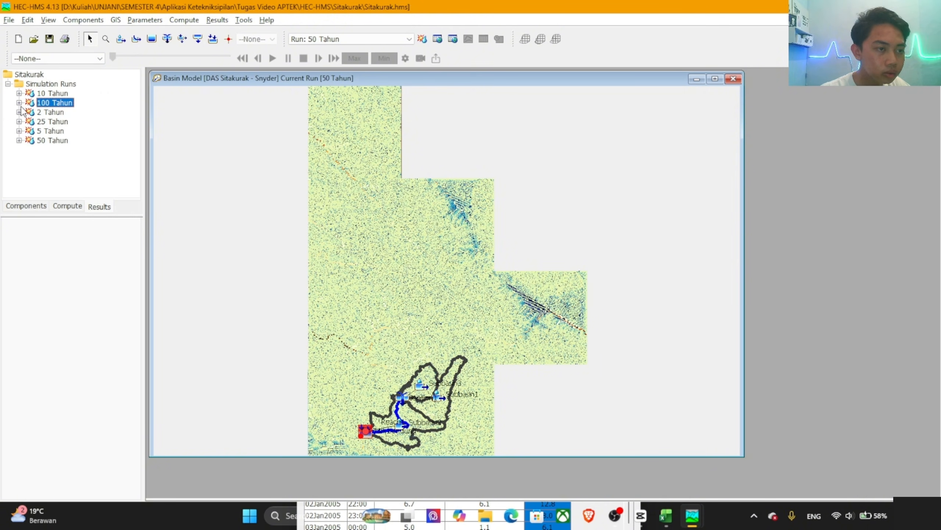
double_click(43, 113)
scroll(66, 141, "down", 1)
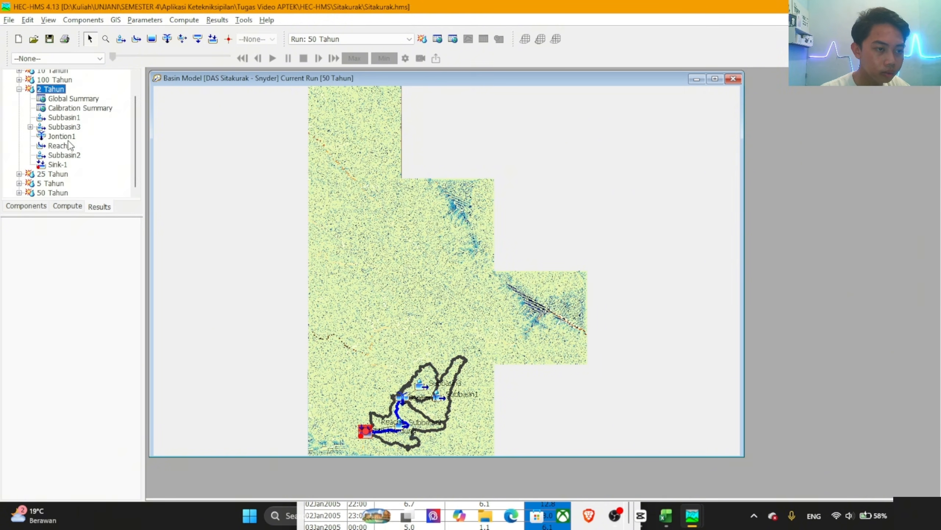
double_click(59, 165)
scroll(62, 167, "down", 1)
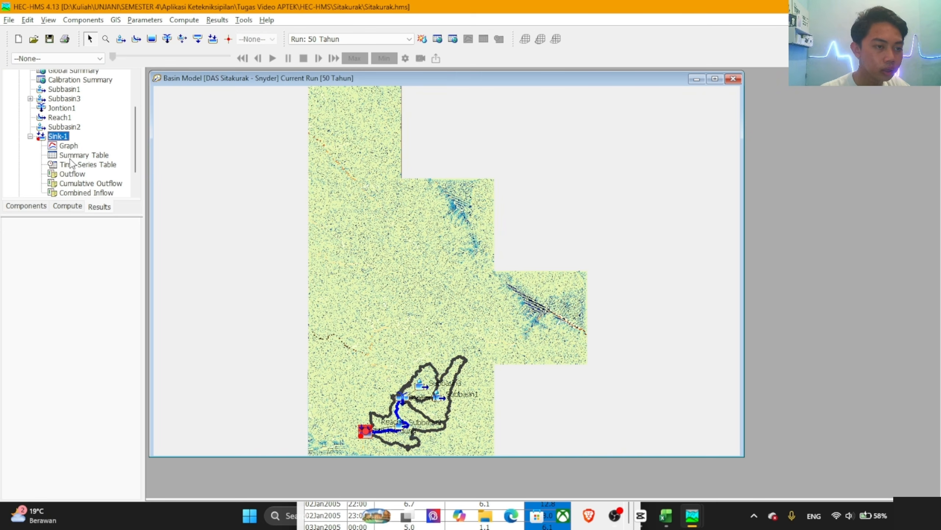
left_click(88, 164)
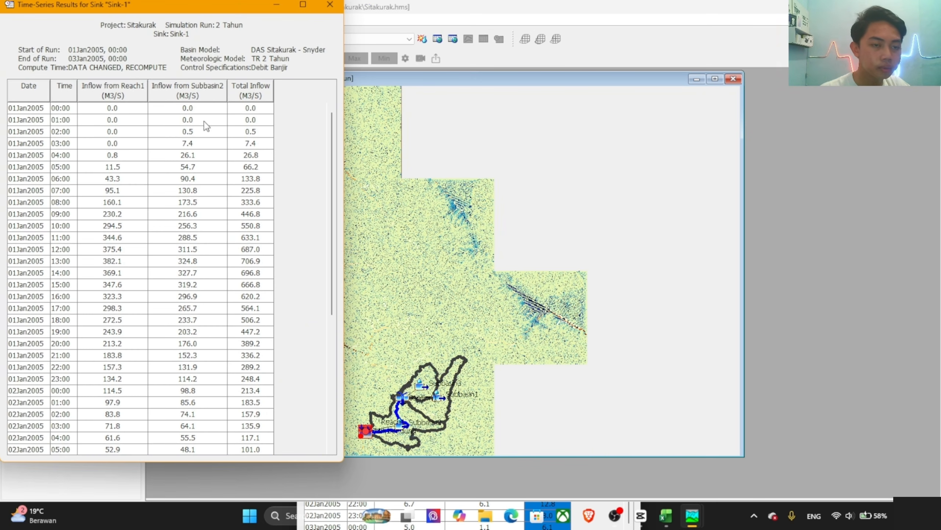
Step: Copy all Total Inflow values of the 2 Tahun run into the Q2 column from D3 of the CS dan Debit workbook in Excel
left_click(250, 119)
scroll(264, 179, "down", 6)
left_click(261, 448, "shift")
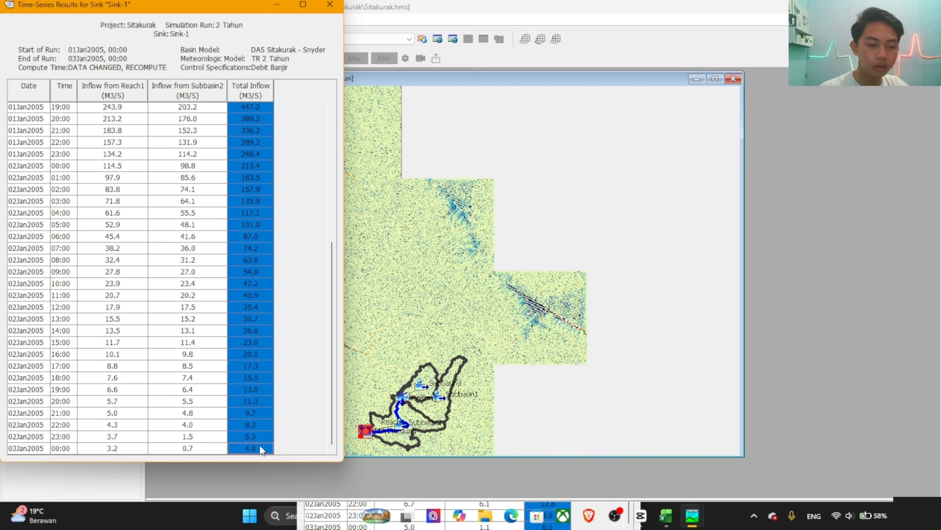
scroll(257, 363, "up", 6)
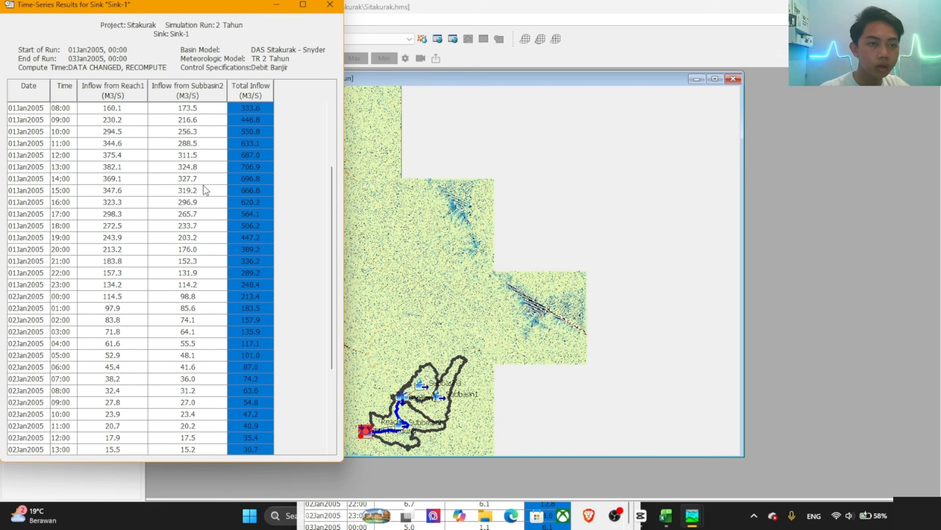
key("alt+Tab")
key("Tab")
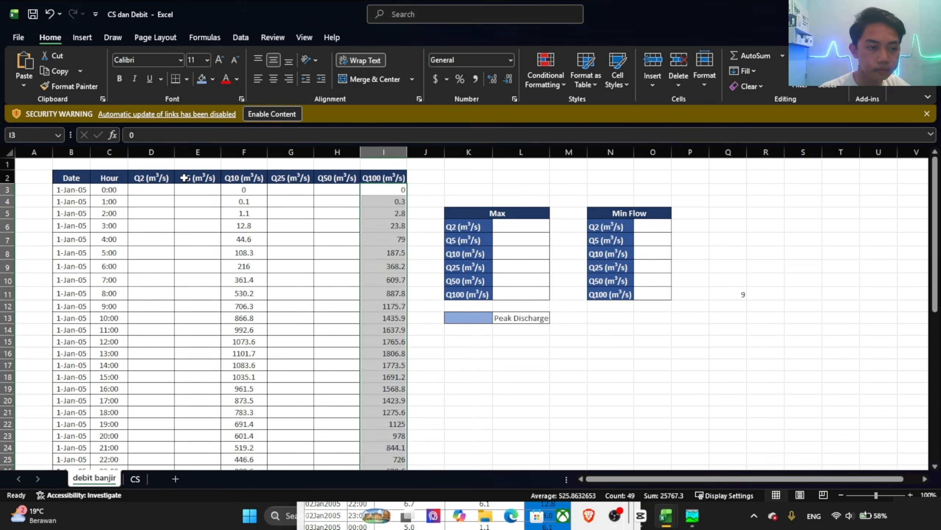
left_click(147, 187)
key("ctrl+v")
Step: Switch back to HEC-HMS, collapse the 2 Tahun results and open the Sink-1 time-series table of the 25 Tahun run
key("alt+Tab")
key("Tab")
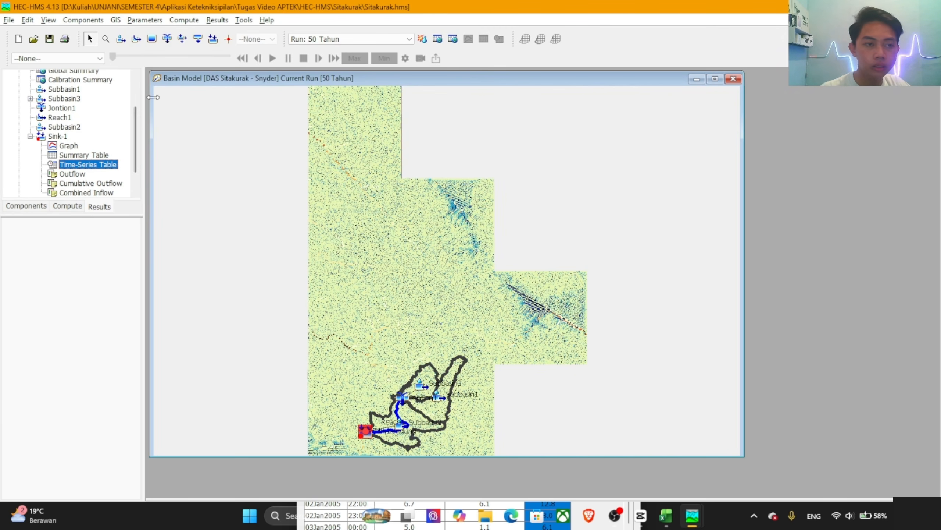
scroll(40, 145, "up", 2)
left_click(20, 112)
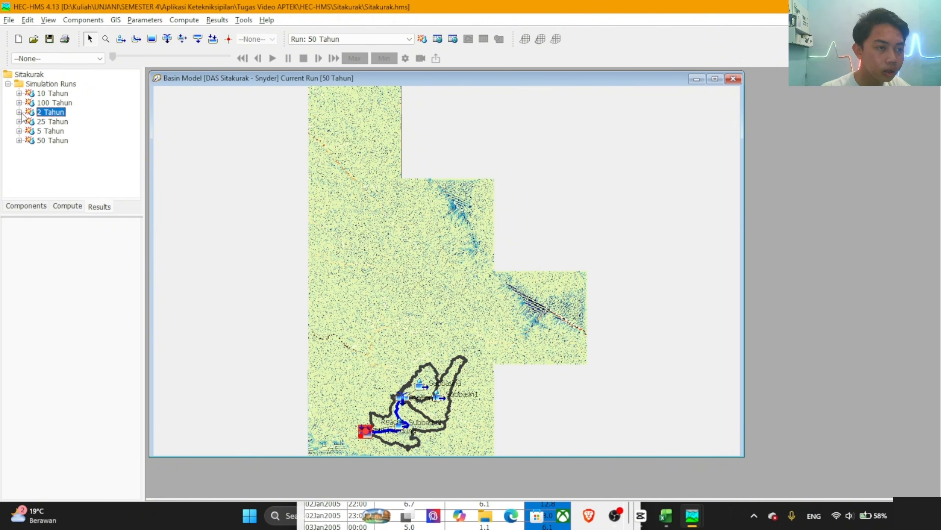
left_click(52, 122)
double_click(55, 122)
scroll(73, 142, "down", 1)
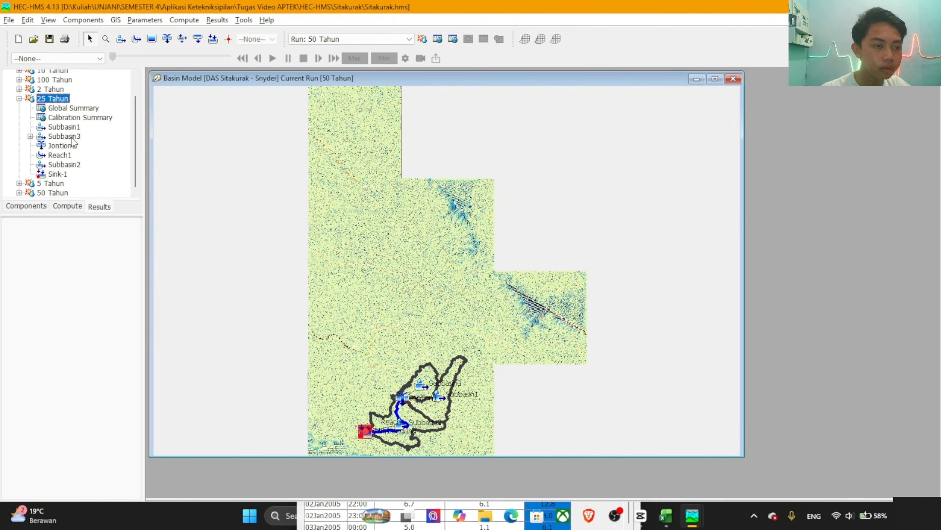
left_click(66, 175)
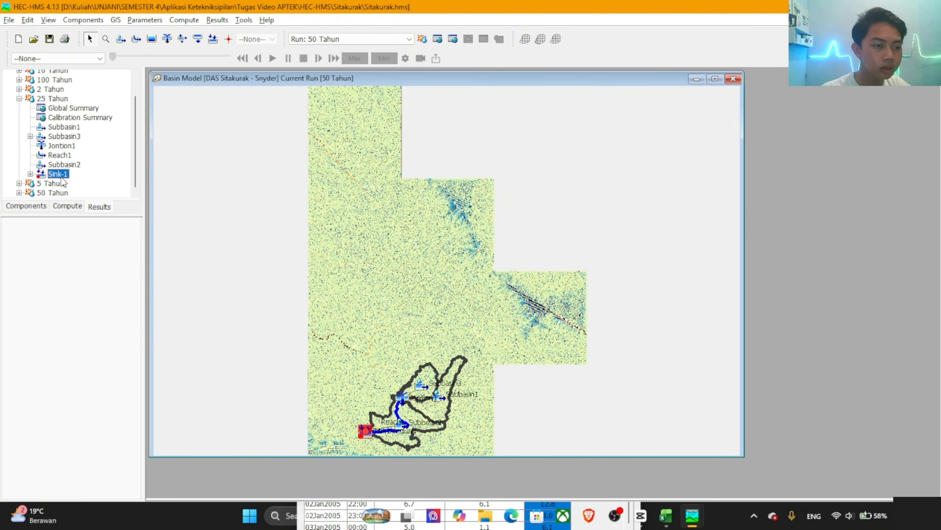
double_click(62, 176)
left_click(83, 165)
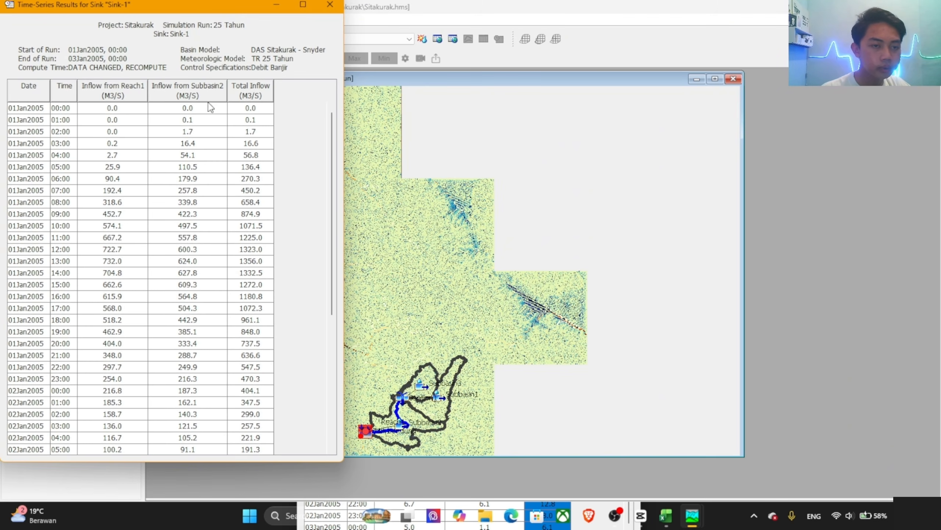
Step: Copy all Total Inflow values of the 25 Tahun run into the Q25 column from G3 of the Excel workbook CS dan Debit
scroll(253, 224, "down", 6)
left_click(252, 449, "shift")
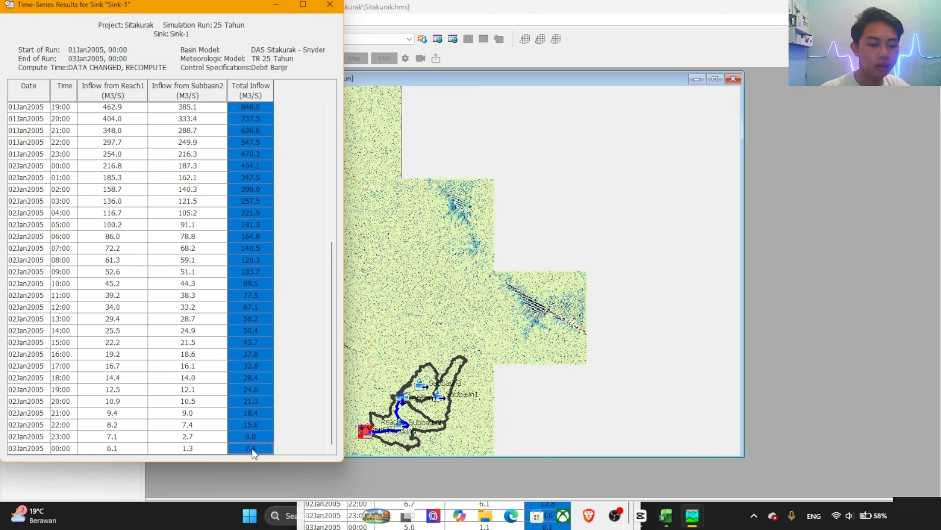
key("alt+Tab")
key("alt+Tab")
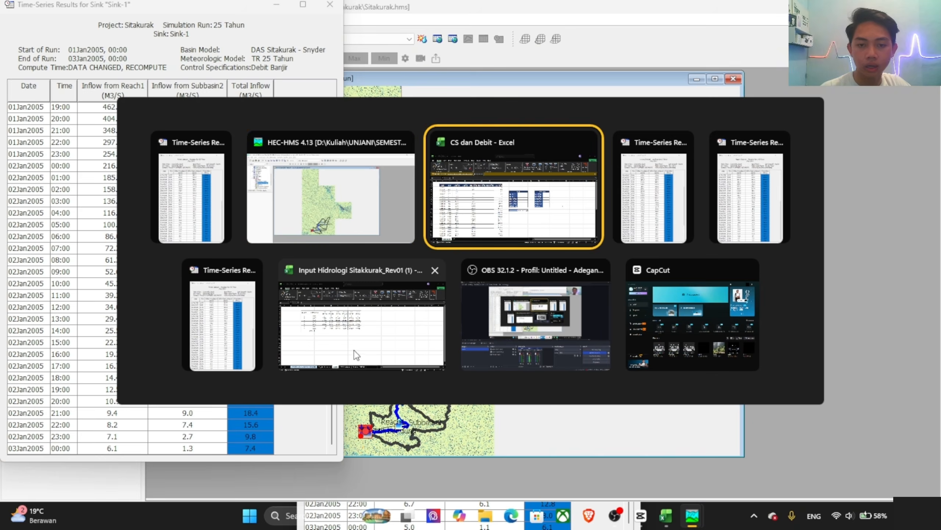
key("alt+Tab")
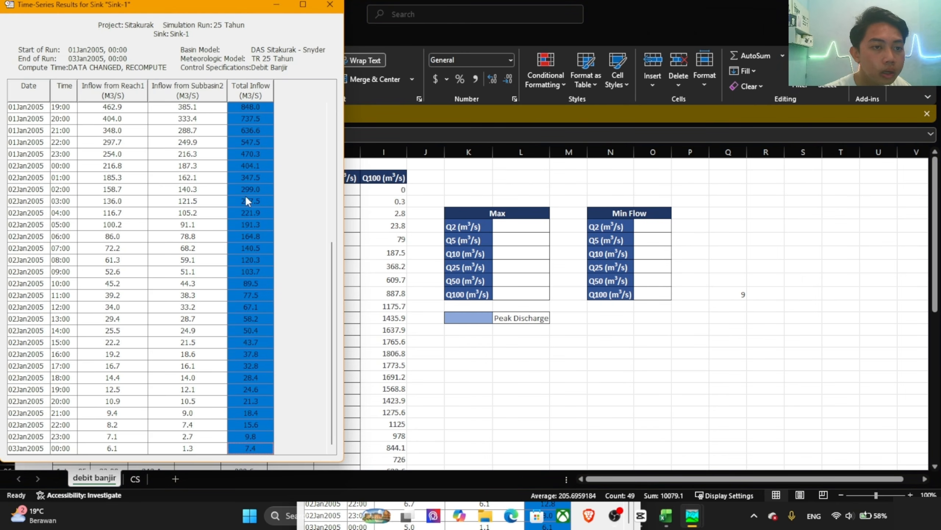
key("alt+Tab")
left_click(290, 191)
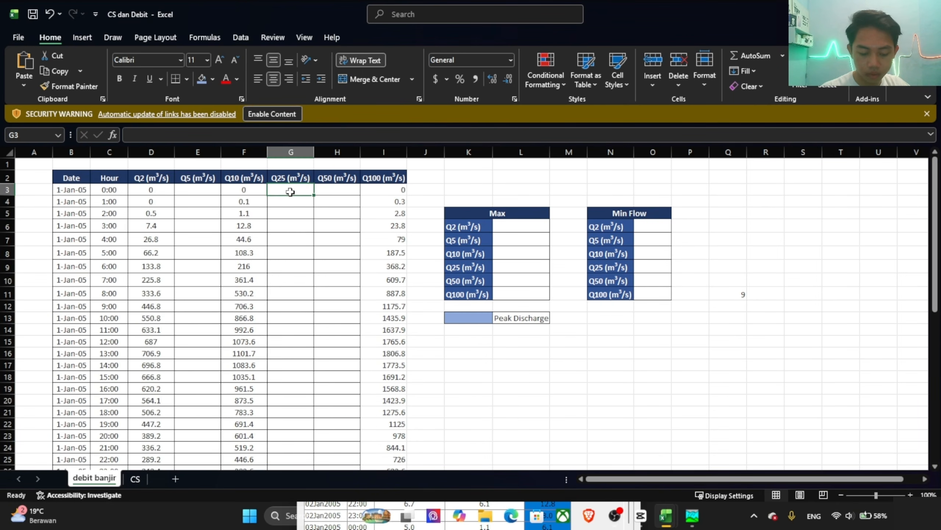
key("ctrl+v")
Step: Return to HEC-HMS, collapse the 25 Tahun results and open the Sink-1 time-series table of the 5 Tahun run
key("alt+Tab")
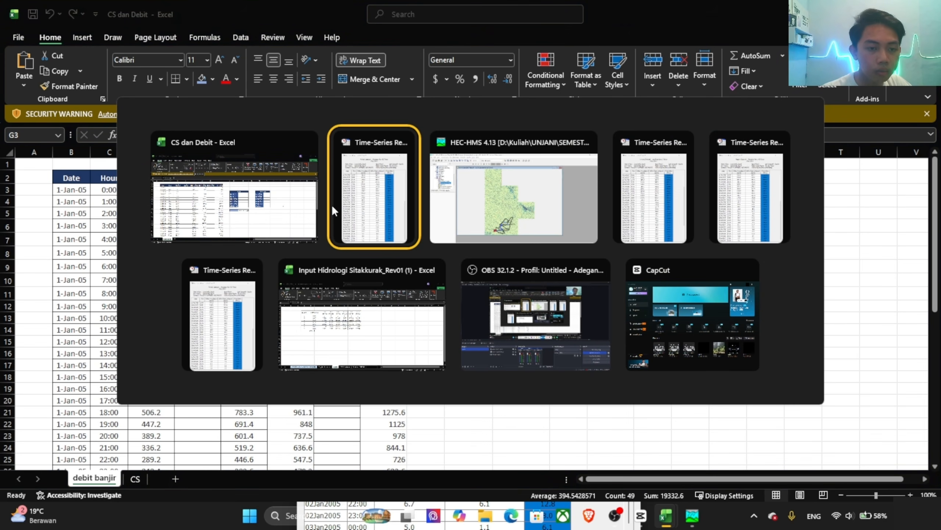
left_click(440, 191)
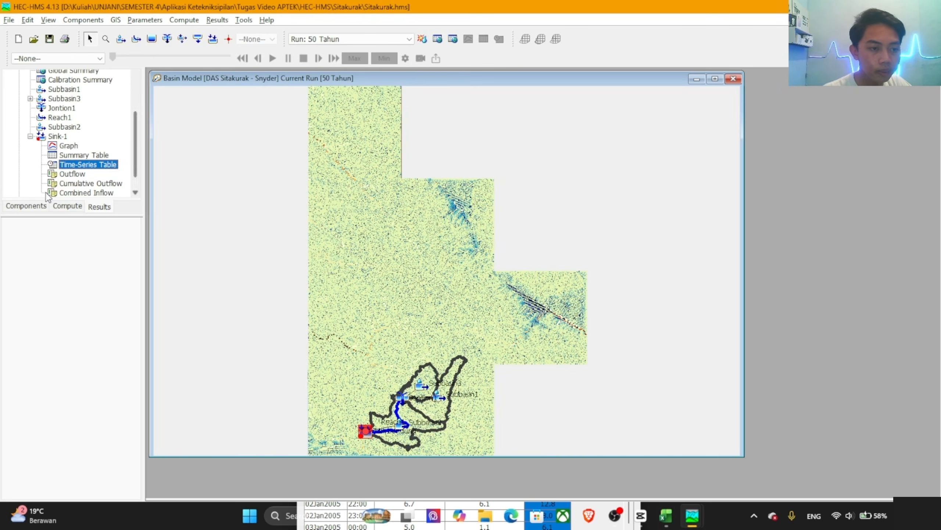
scroll(47, 154, "up", 3)
double_click(24, 123)
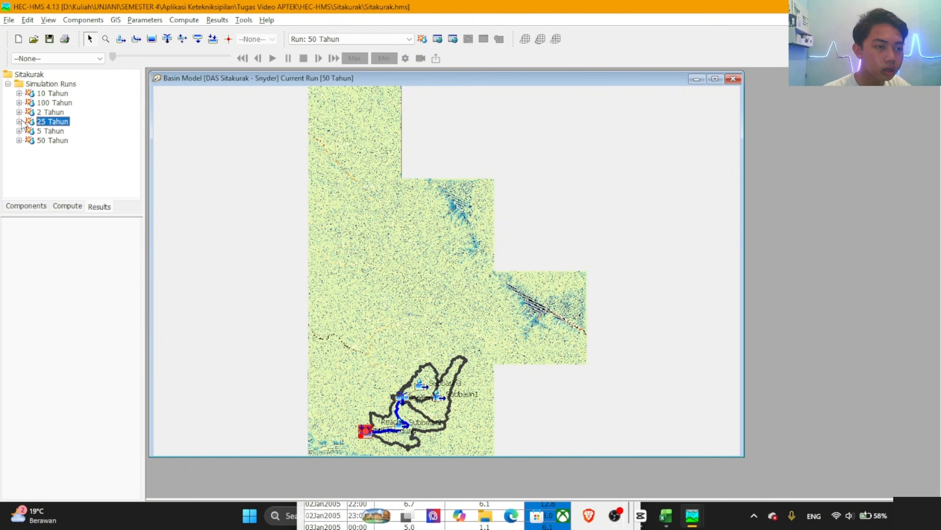
double_click(43, 131)
scroll(66, 161, "down", 1)
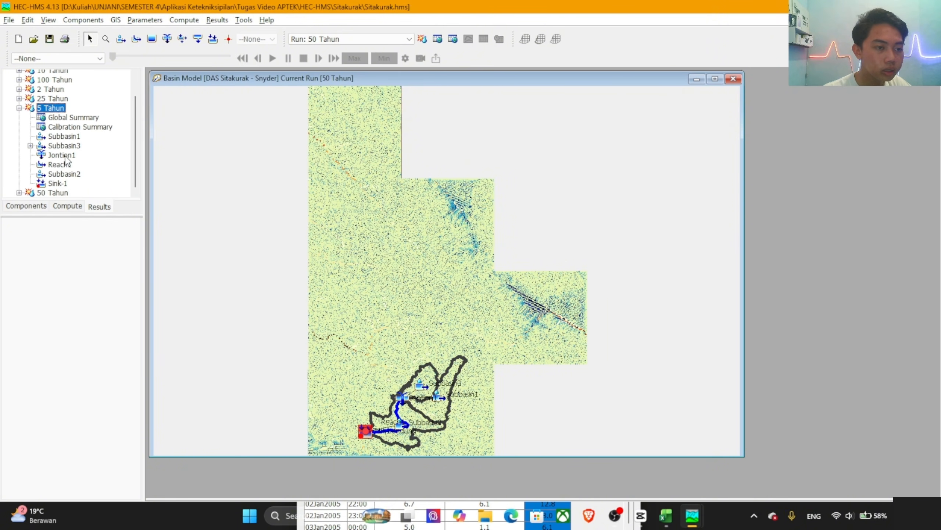
left_click(60, 183)
double_click(63, 184)
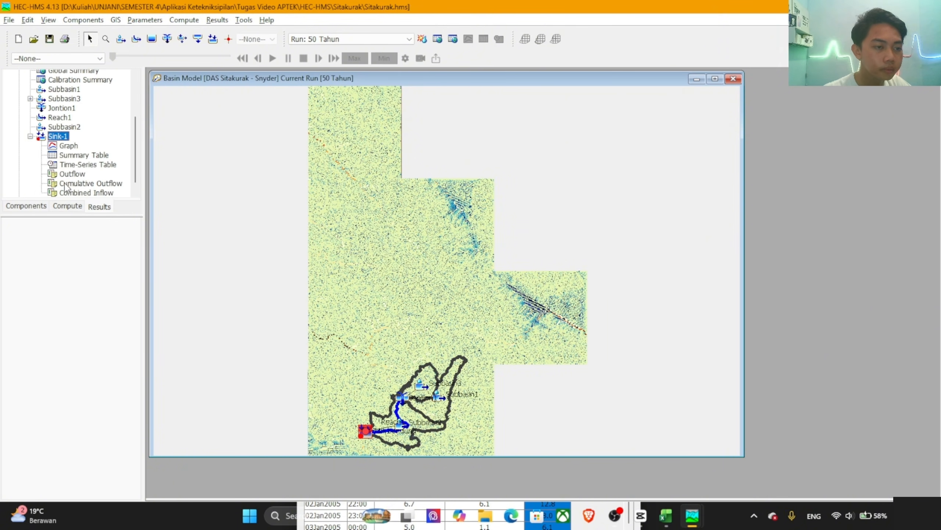
left_click(77, 166)
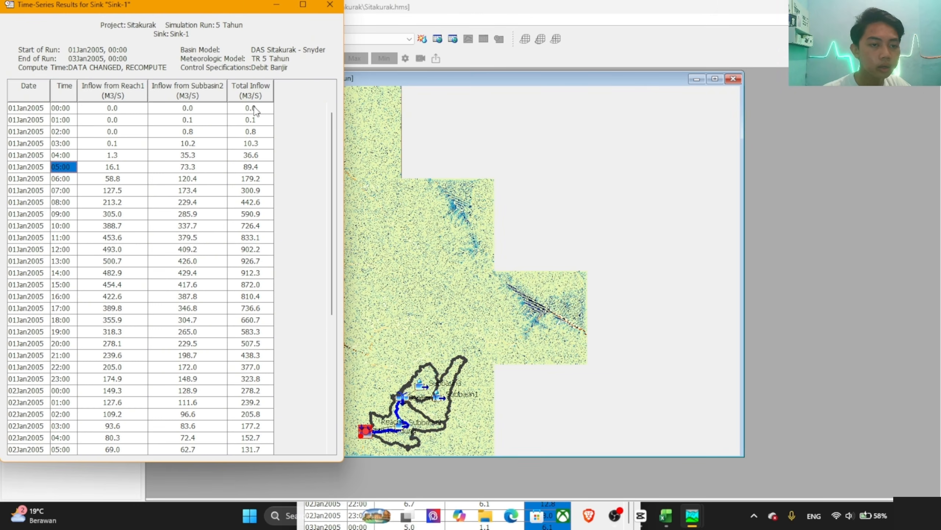
Step: Copy all Total Inflow values of the 5 Tahun run into the Q5 column from E3 of the Excel workbook CS dan Debit
scroll(262, 167, "down", 6)
left_click(256, 447, "shift")
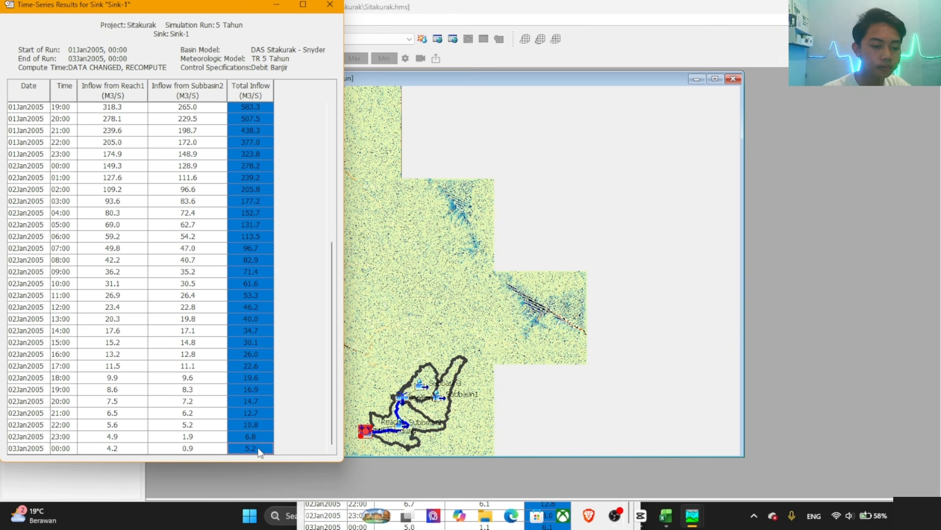
key("alt+Tab")
key("alt+Tab")
key("Tab")
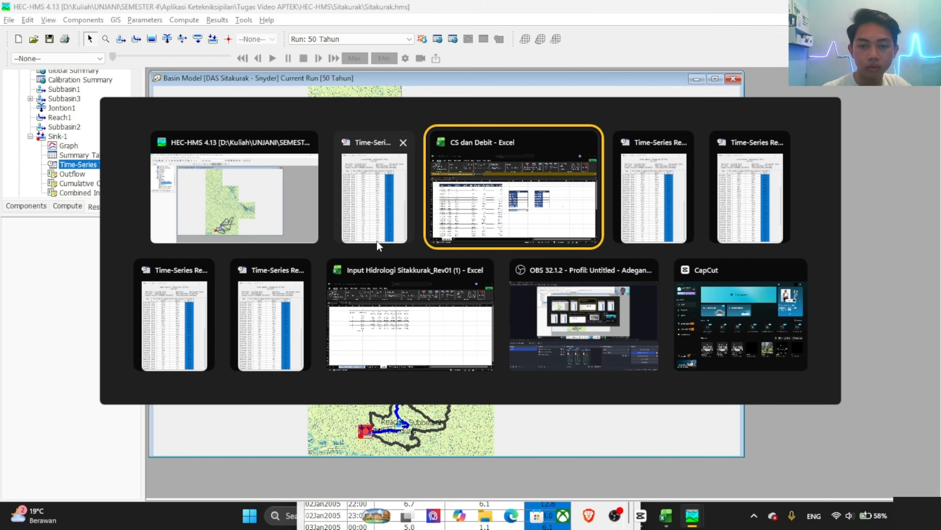
left_click(199, 190)
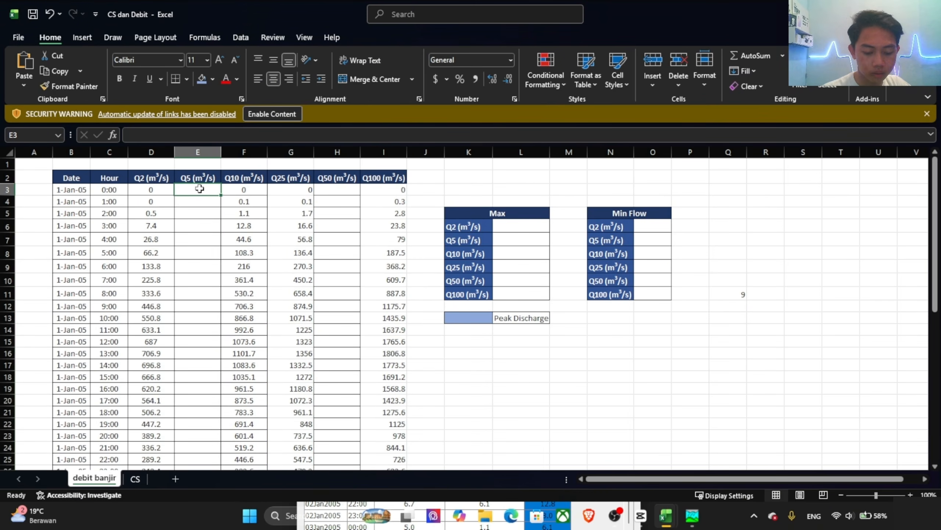
key("ctrl+v")
Step: Go back to HEC-HMS, collapse the 5 Tahun results and open the Sink-1 time-series table of the 50 Tahun run
key("alt+Tab")
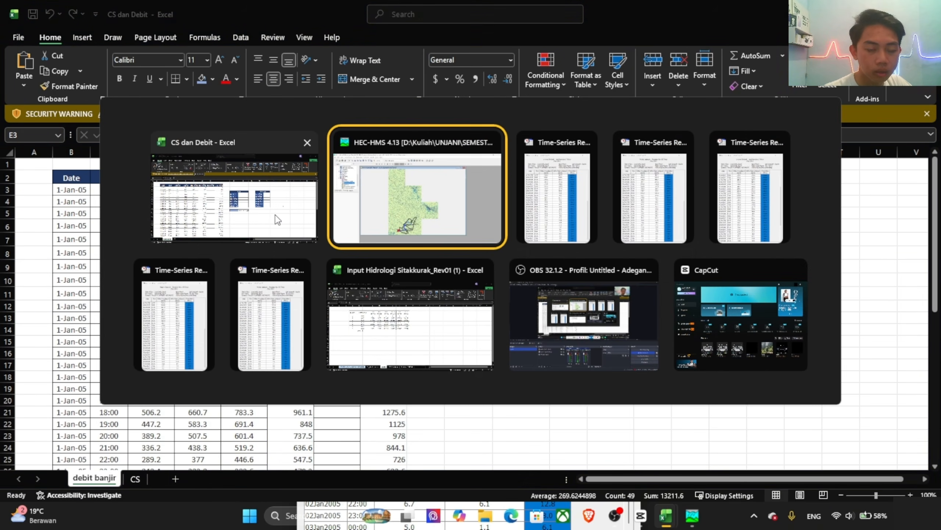
scroll(55, 129, "up", 5)
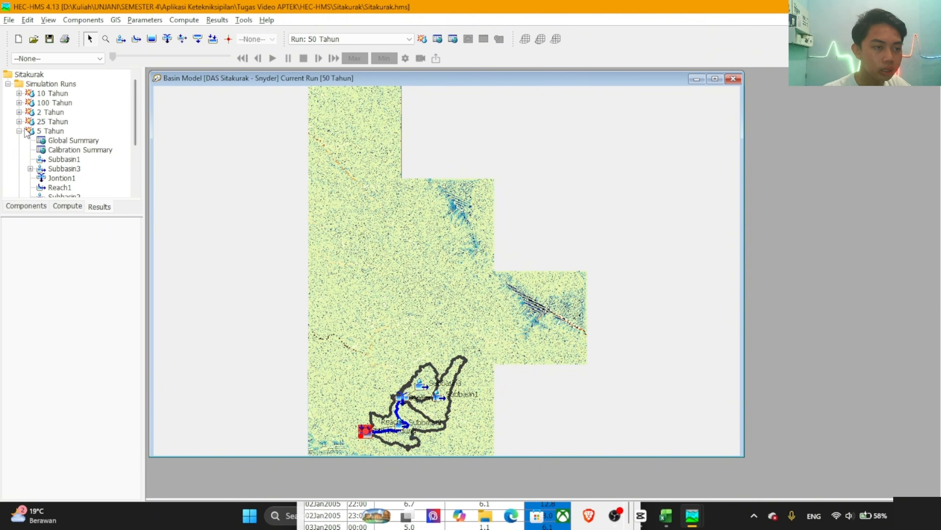
left_click(19, 131)
left_click(19, 140)
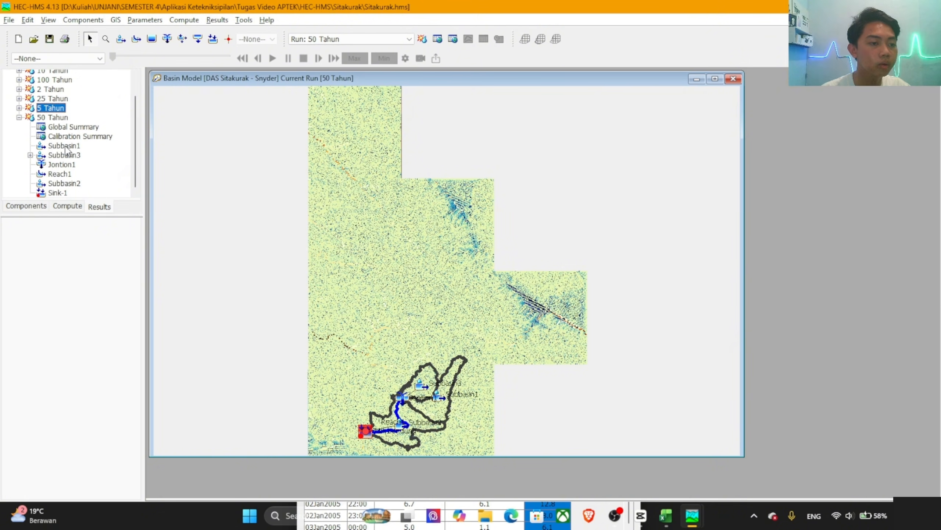
left_click(59, 193)
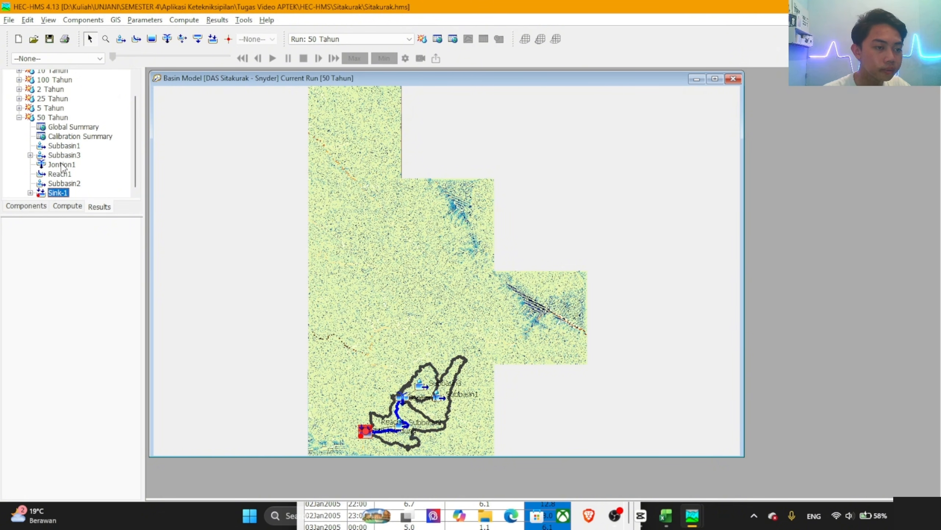
double_click(56, 195)
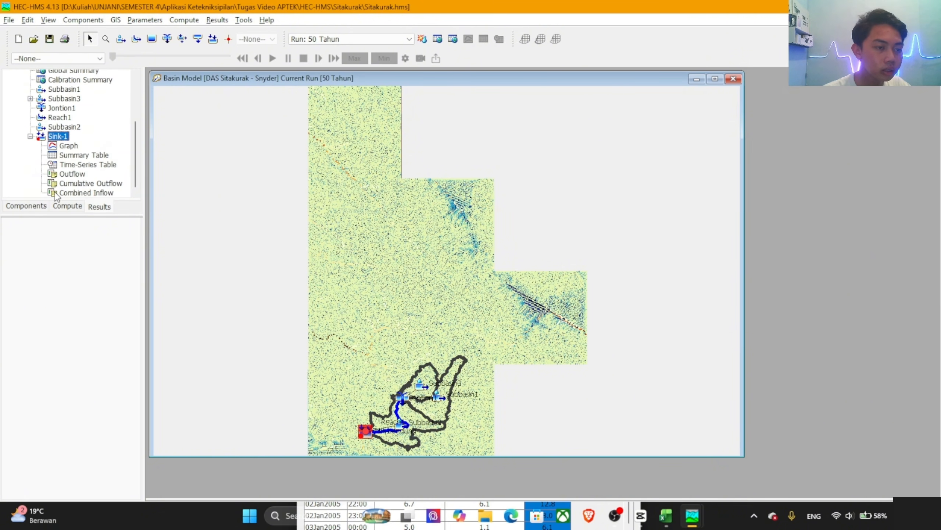
left_click(85, 165)
Step: Copy all Total Inflow values of the 50 Tahun run into the Q50 column from H3 of the Excel workbook CS dan Debit
left_click(254, 108)
scroll(253, 196, "down", 7)
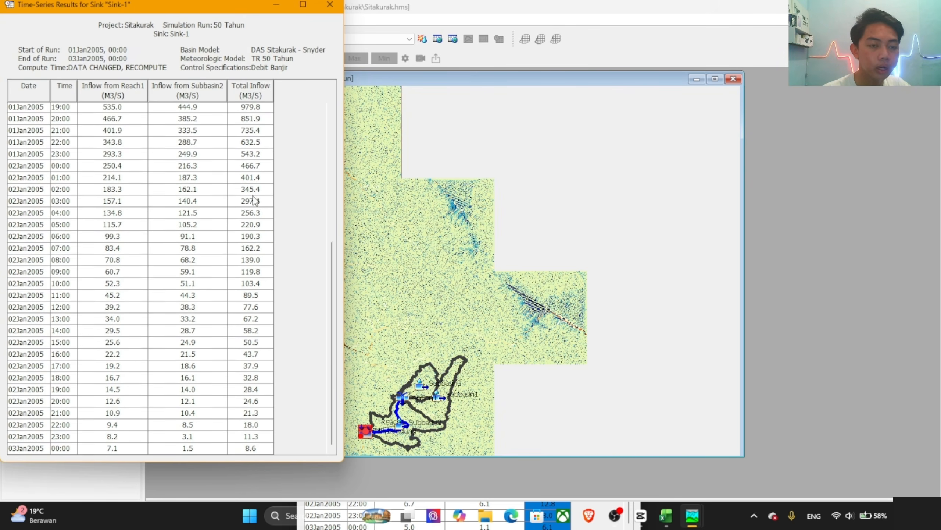
left_click(248, 447, "shift")
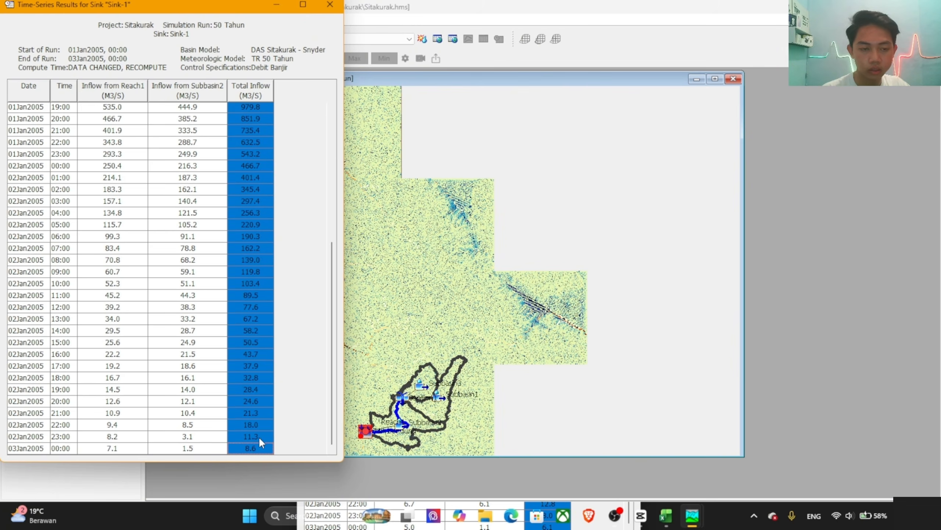
key("alt+Tab")
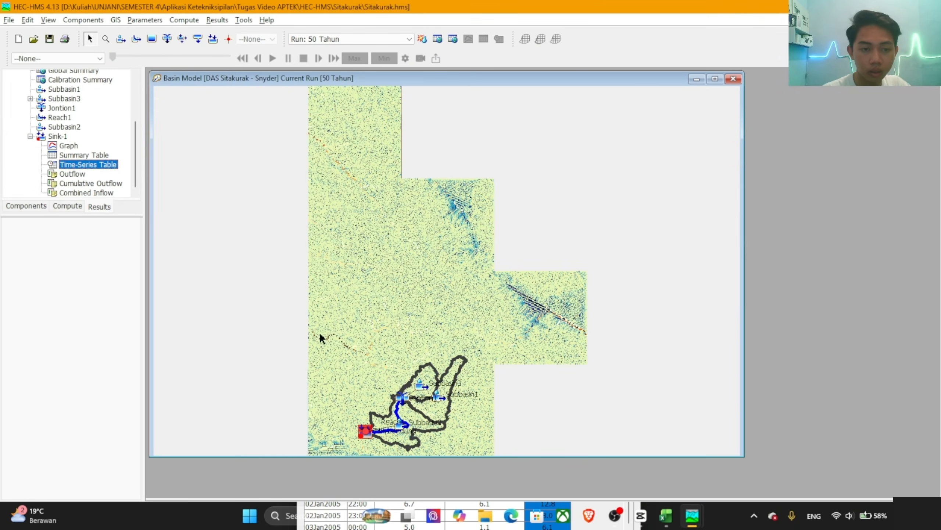
key("alt+Tab")
key("Tab")
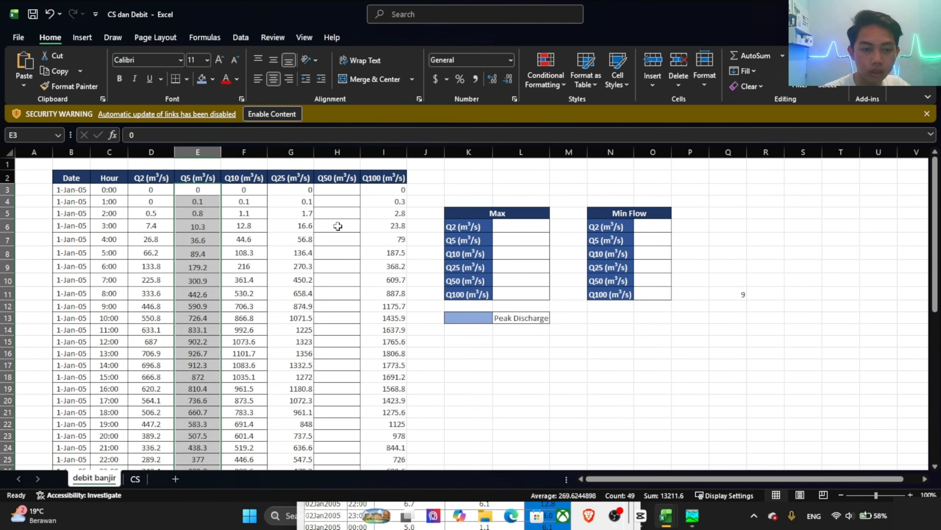
left_click(341, 189)
key("ctrl+v")
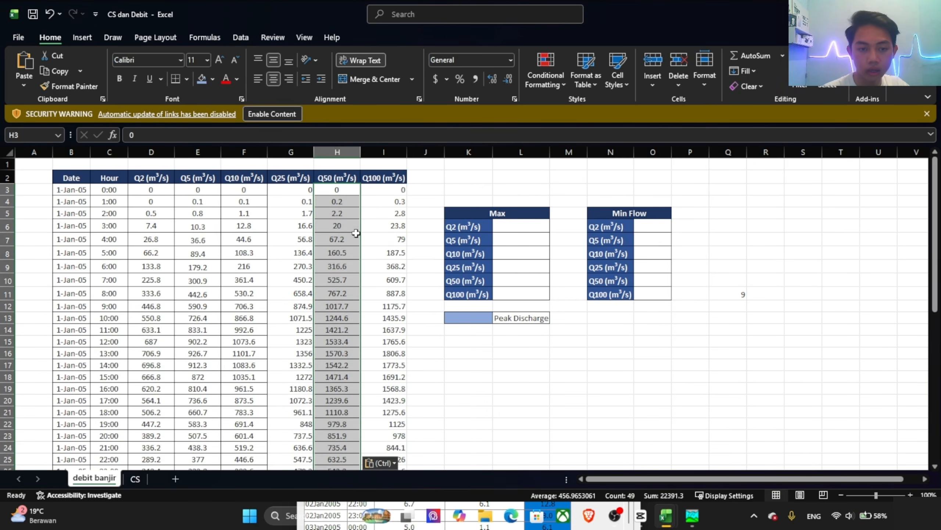
Step: Add cell borders to the Q25, Q50 and Q100 values in G3:I51 and centre them horizontally
scroll(345, 229, "down", 7)
scroll(334, 230, "up", 7)
left_click_drag(291, 189, 402, 435)
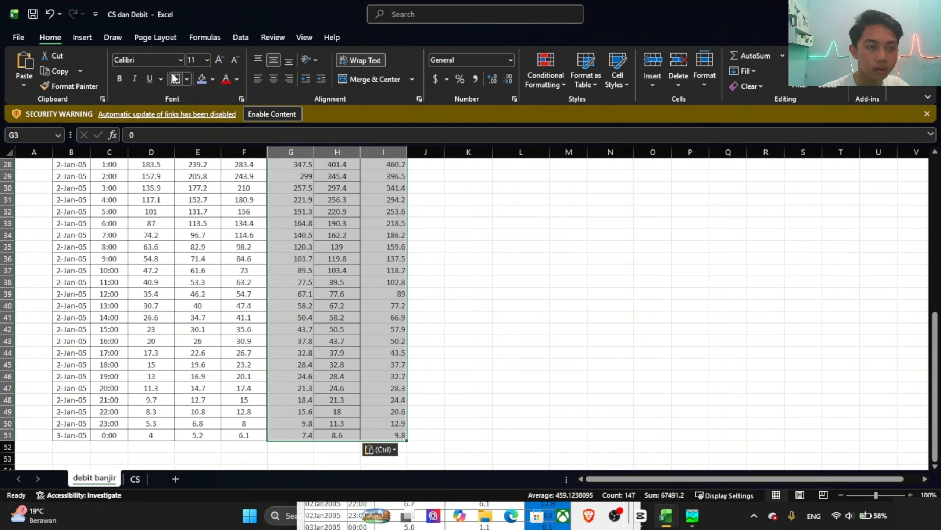
left_click(186, 79)
left_click(227, 194)
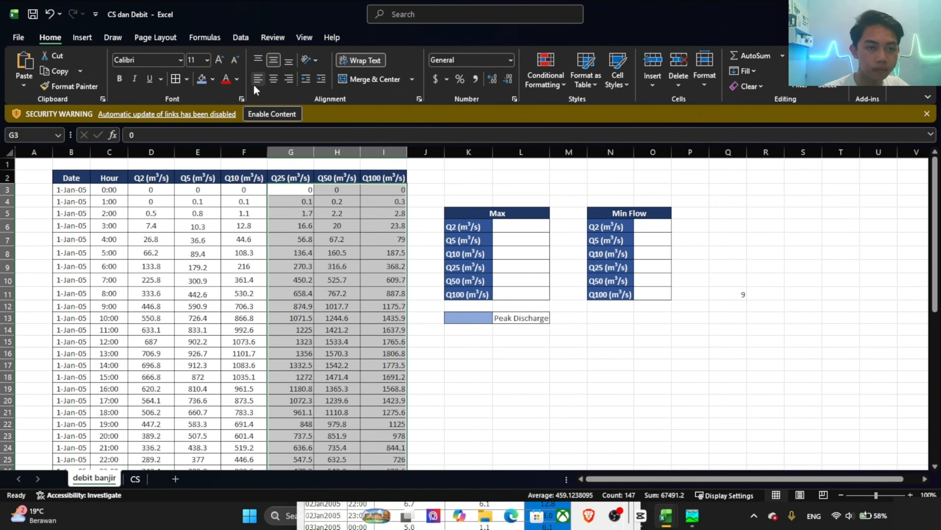
left_click(270, 78)
left_click(430, 243)
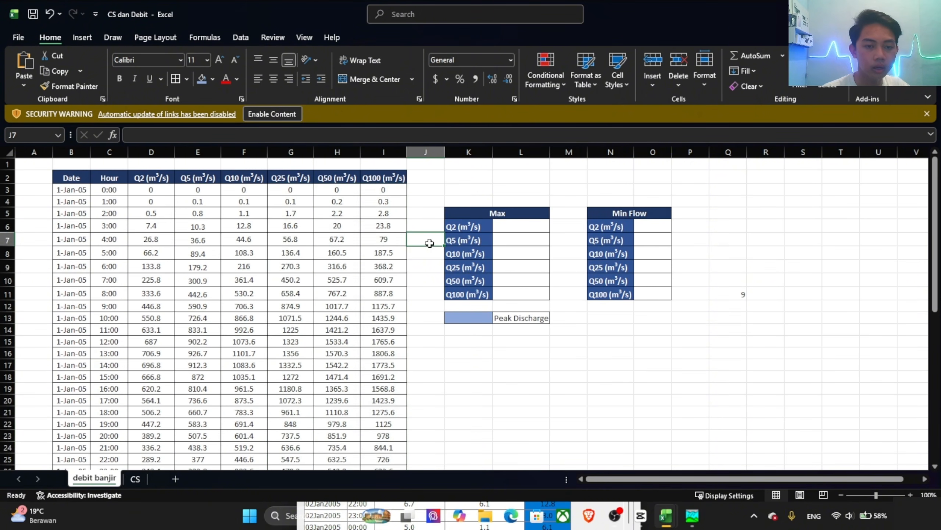
Step: Calculate the maximum Q2 discharge in L6 of the Max table with the MAX function over the Q2 column
left_click(505, 229)
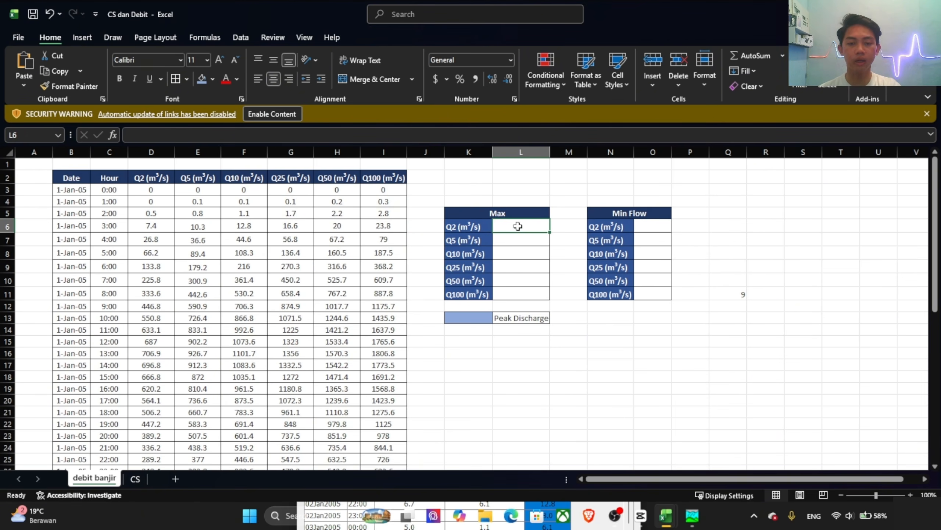
type("=max")
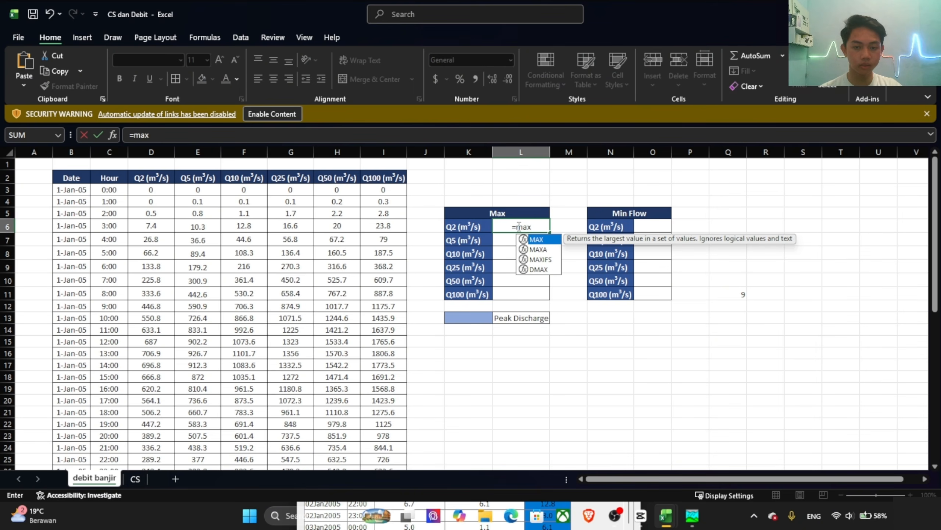
double_click(536, 239)
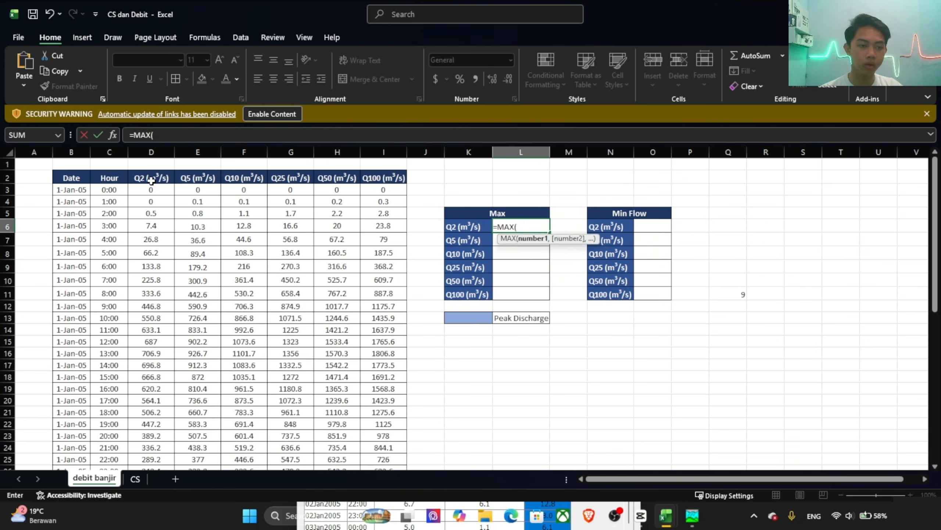
mouse_move(153, 184)
left_mouse_down()
mouse_move(165, 326)
mouse_move(151, 186)
left_mouse_up()
key("Return")
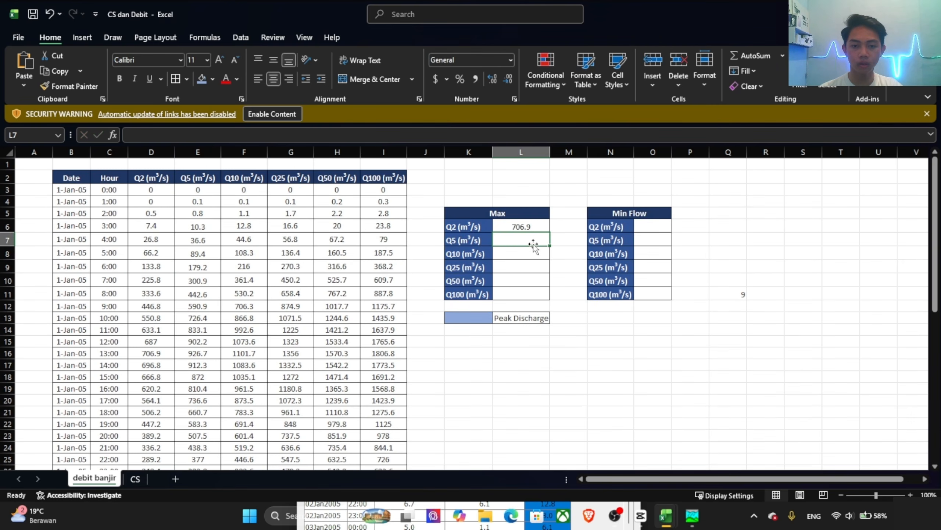
Step: Calculate the maximum Q5 discharge in L7 with the MAX function over the Q5 values from E3 to E51
type("=")
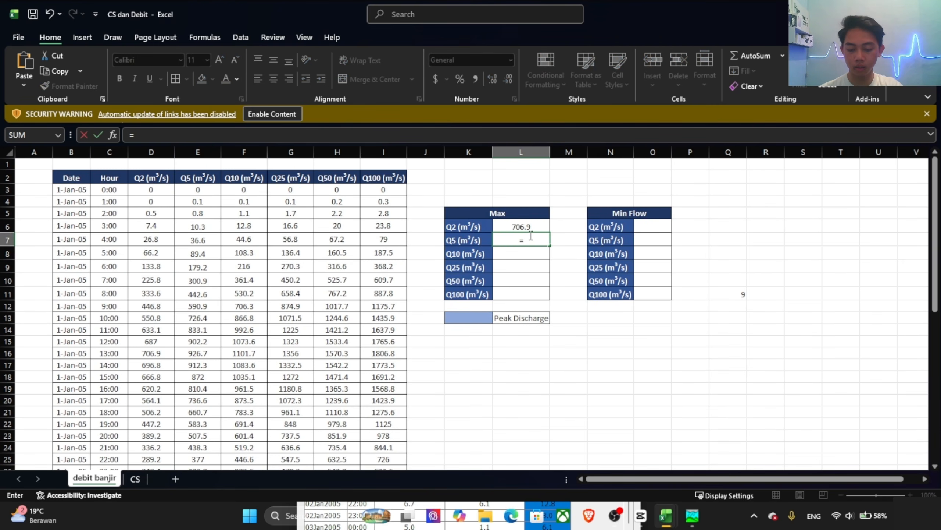
type("ma")
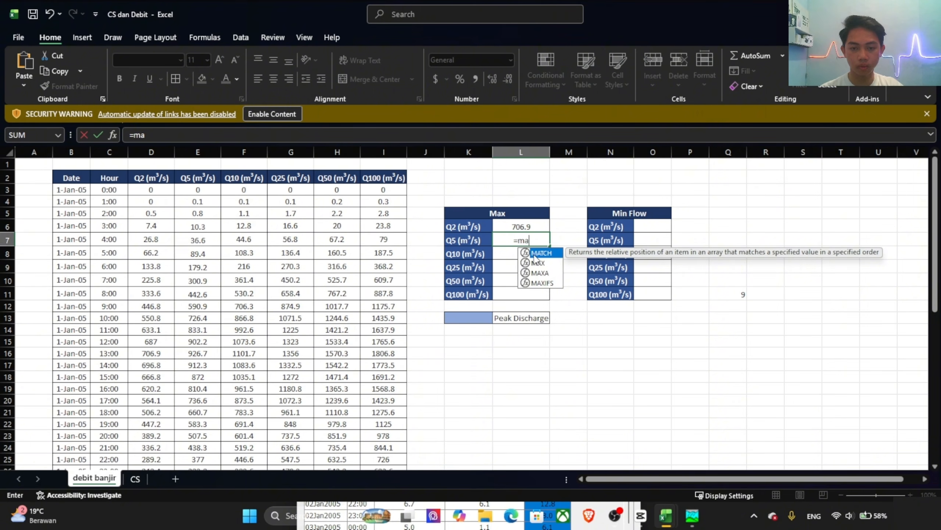
double_click(538, 262)
left_click(189, 192)
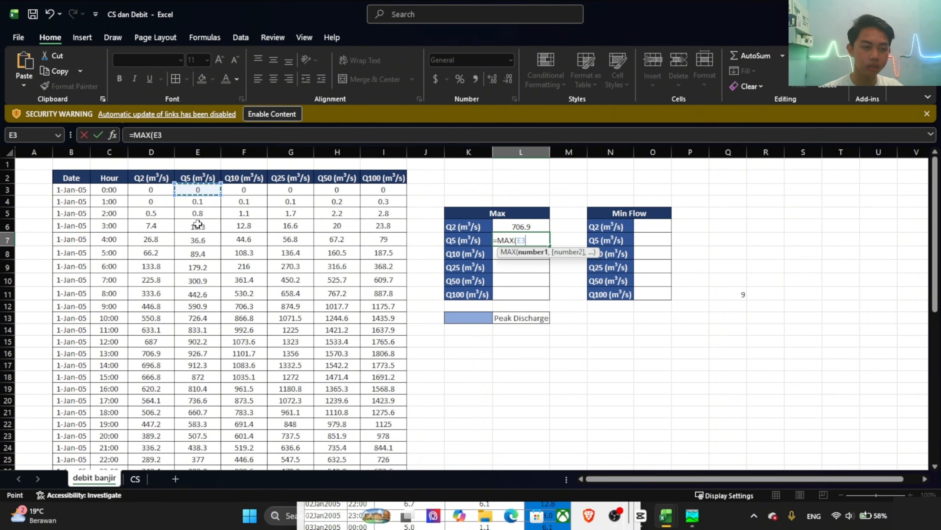
scroll(198, 224, "down", 11)
left_click(206, 329)
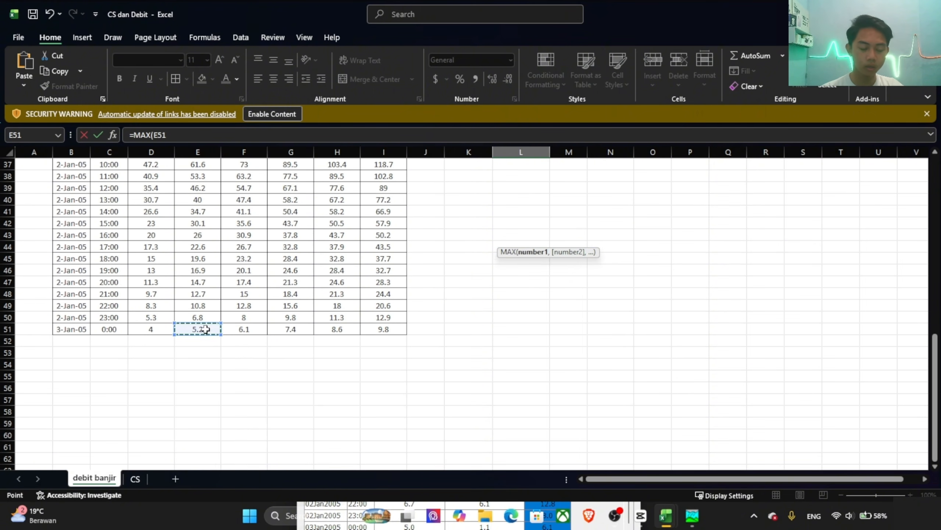
scroll(211, 297, "up", 16)
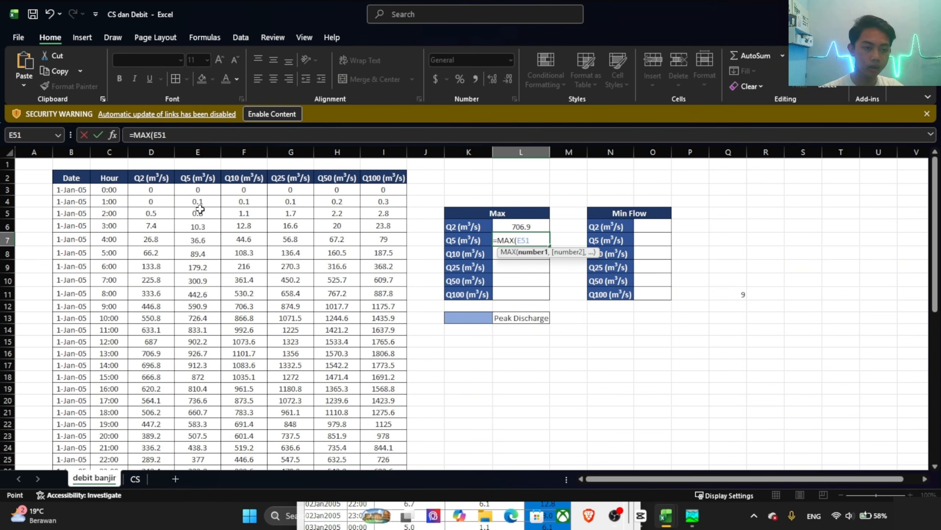
left_click(198, 189, "shift")
key("Return")
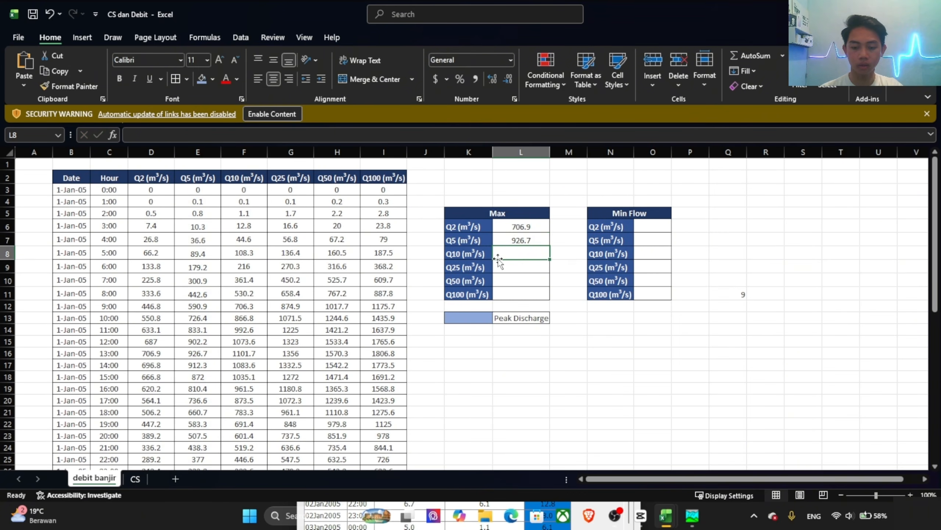
Step: Calculate the maximum Q10 discharge in L8 with the MAX function over the Q10 values from F3 to F51
type("=")
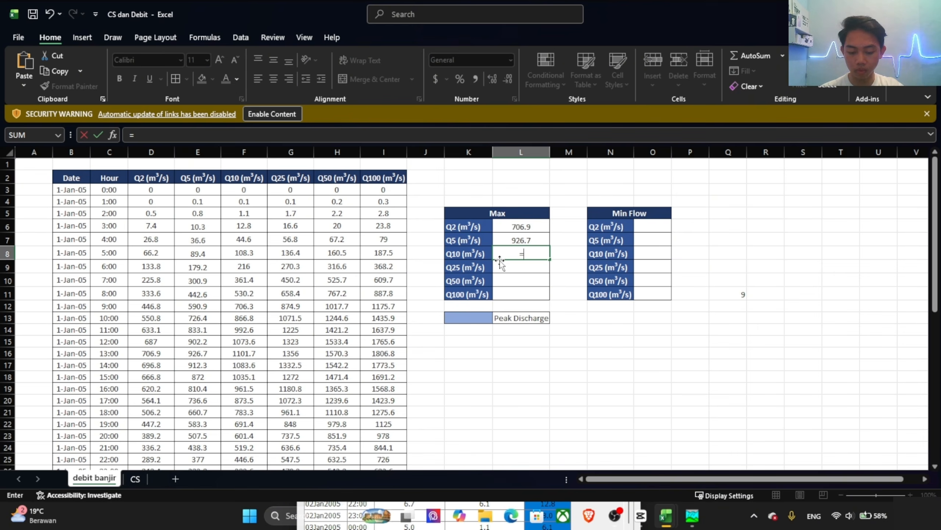
type("max")
key("Tab")
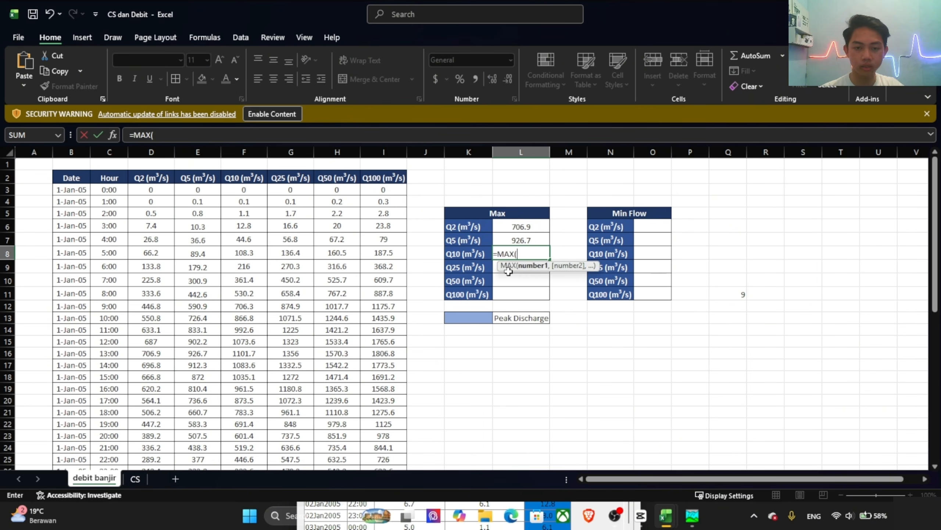
left_click(250, 189)
scroll(243, 268, "down", 14)
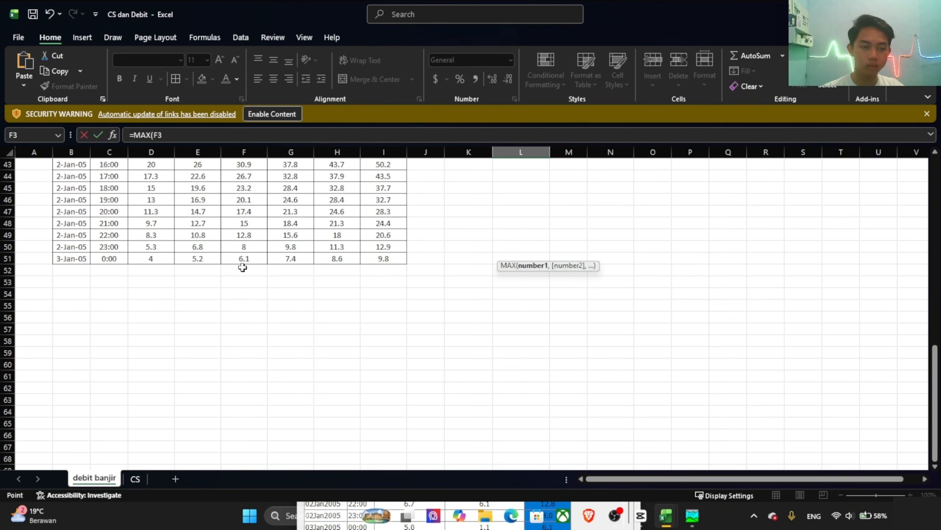
left_click(245, 257, "shift")
key("Return")
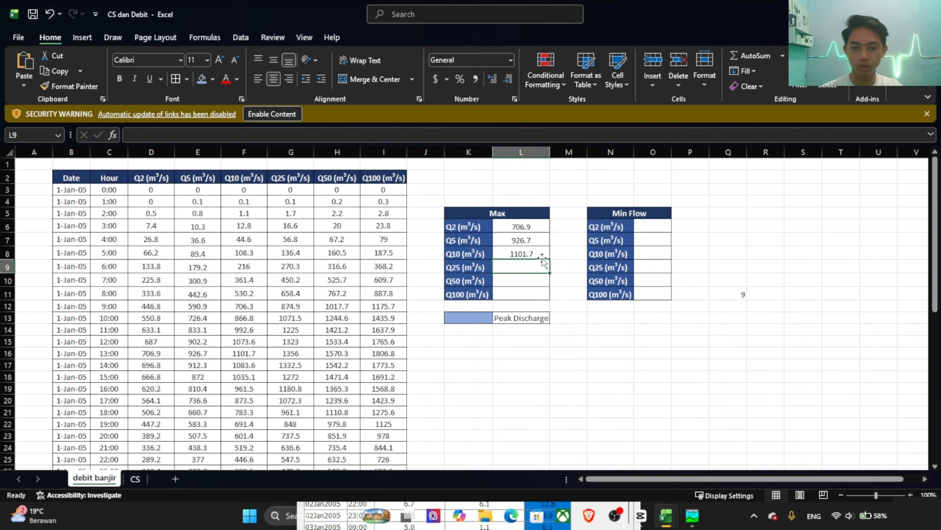
Step: Calculate the maximum Q25 discharge in L9 with the MAX function over G3:G51
type("=m")
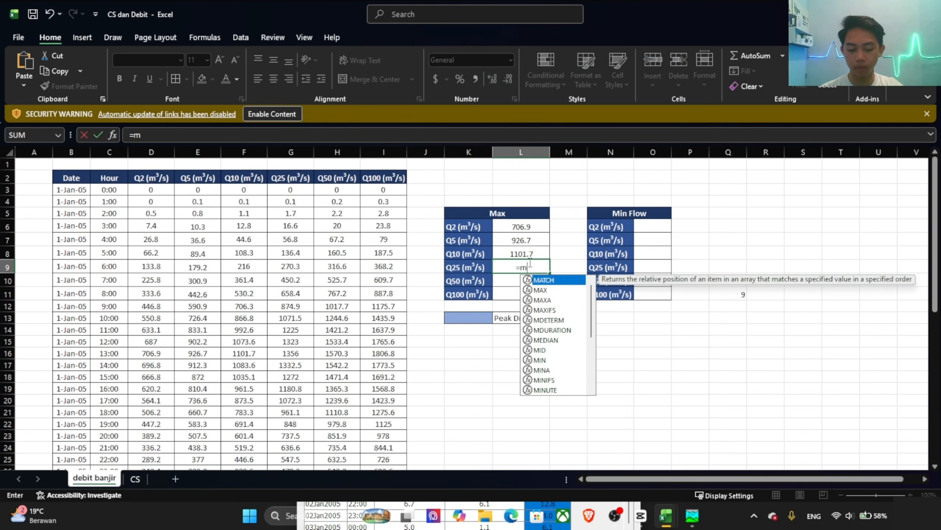
type("ax")
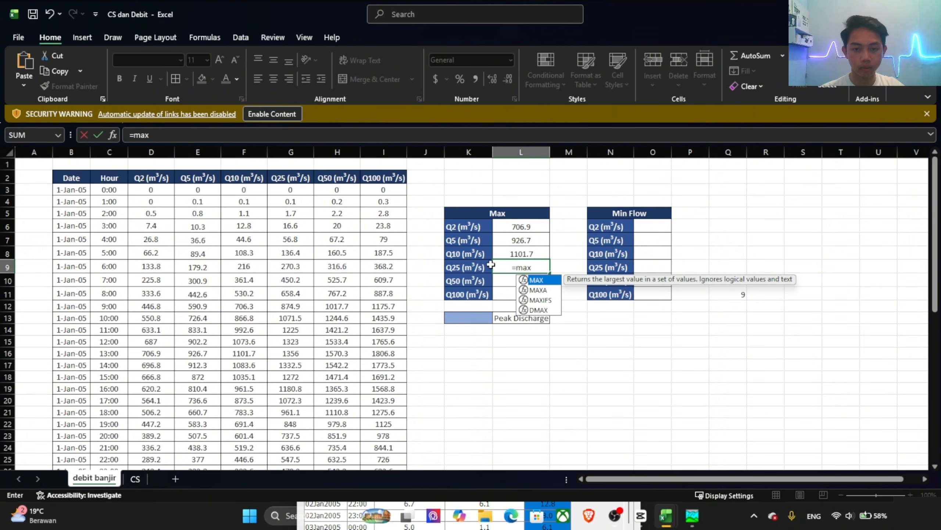
double_click(536, 280)
left_click(291, 189)
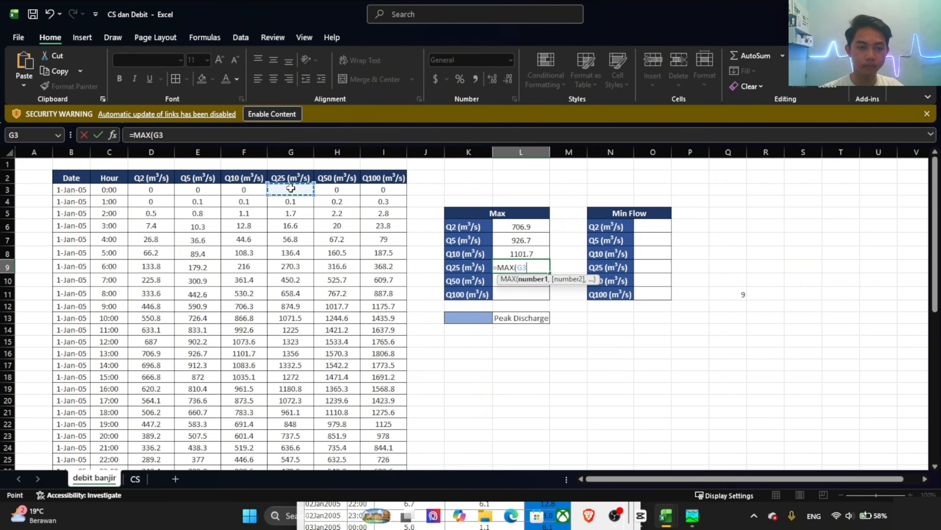
scroll(300, 292, "down", 8)
scroll(299, 291, "down", 8)
left_click(293, 189, "shift")
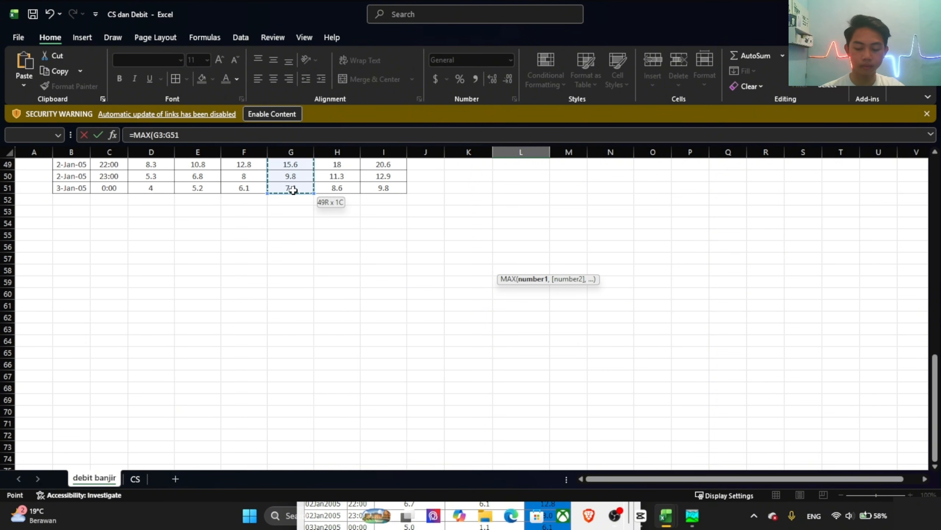
key("Return")
Step: Calculate the maximum Q50 discharge in L10 with the MAX function over H3:H51
type("=max")
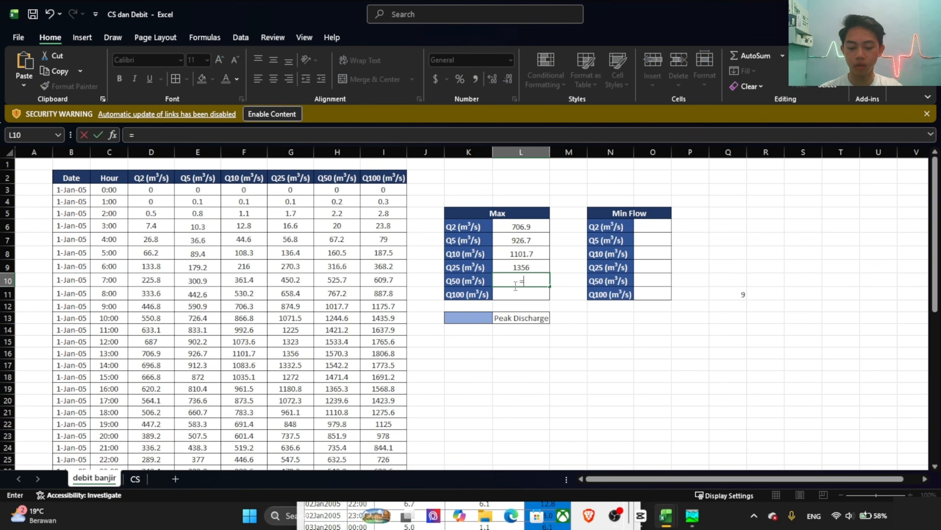
left_click(332, 188)
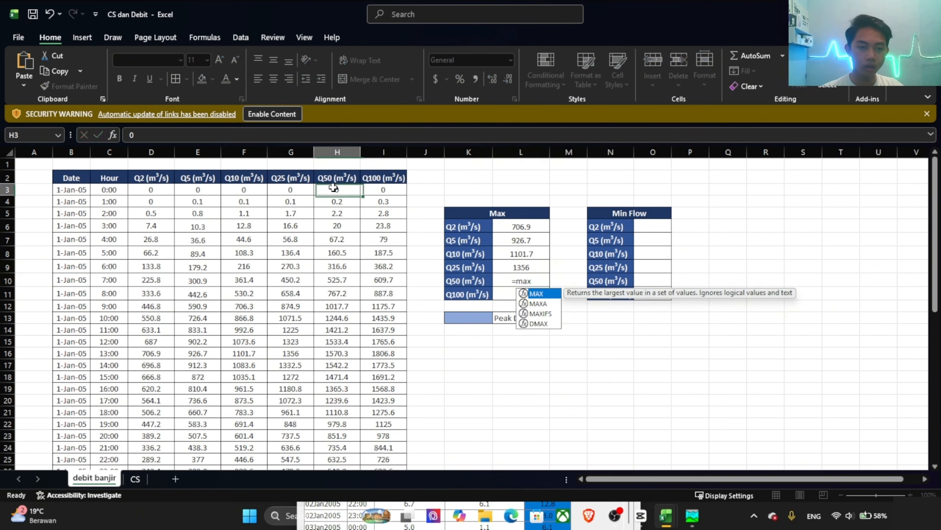
double_click(523, 280)
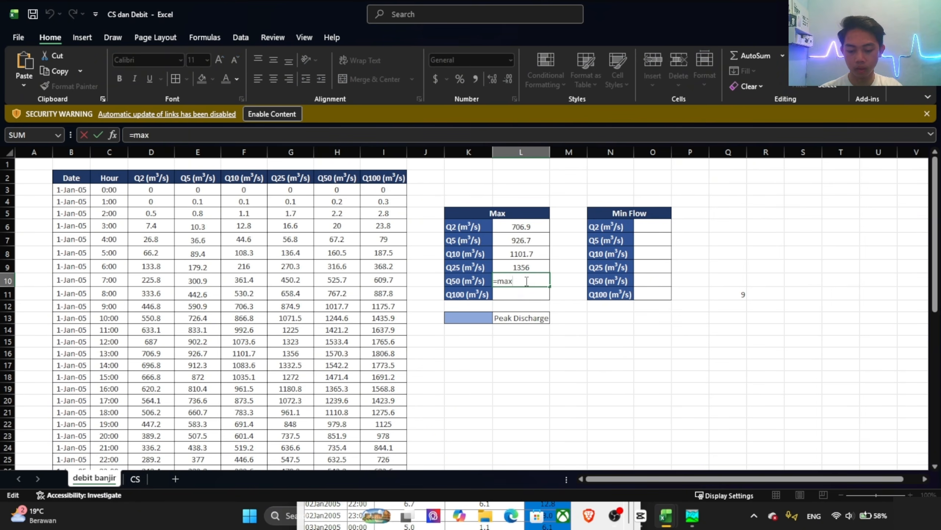
type("(")
left_click(338, 189)
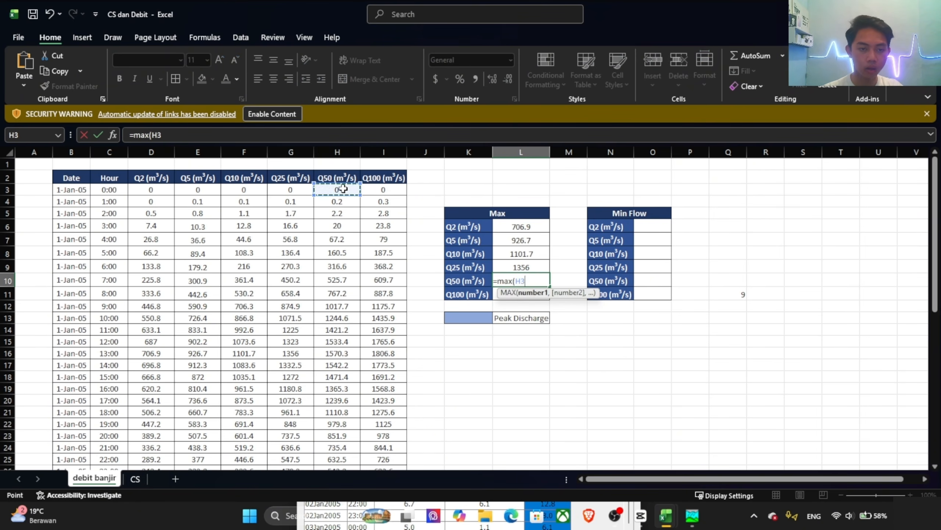
scroll(343, 271, "down", 15)
left_click(337, 223, "shift")
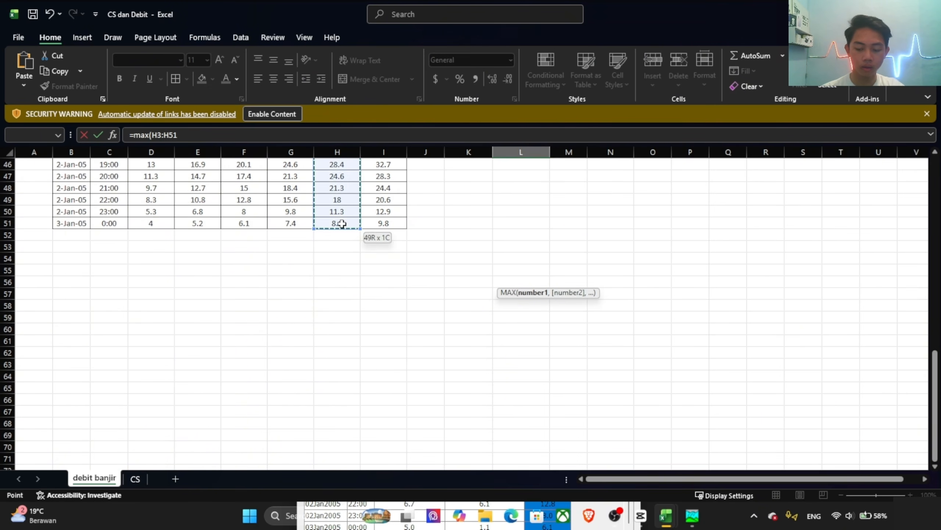
key("Return")
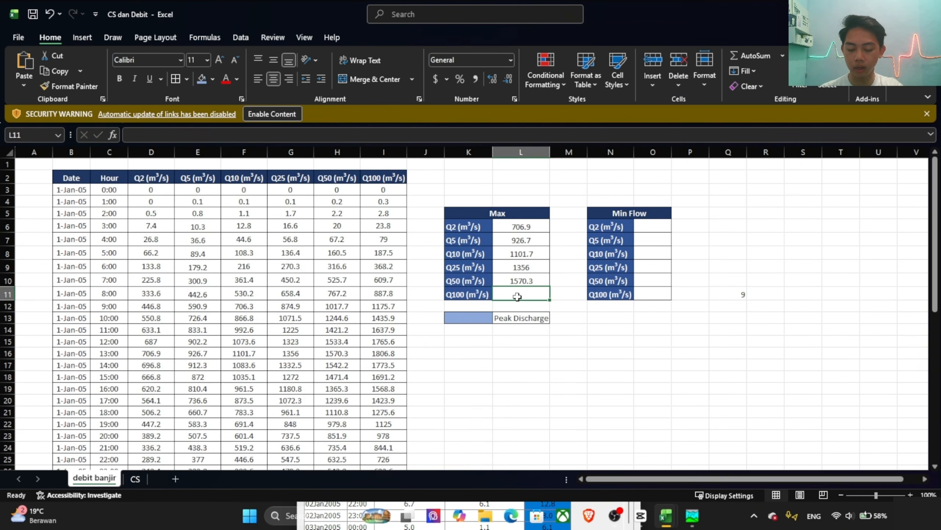
Step: Calculate the maximum Q100 discharge in L11 with the MAX function over the Q100 values from I3 to I51
type("=MAX(")
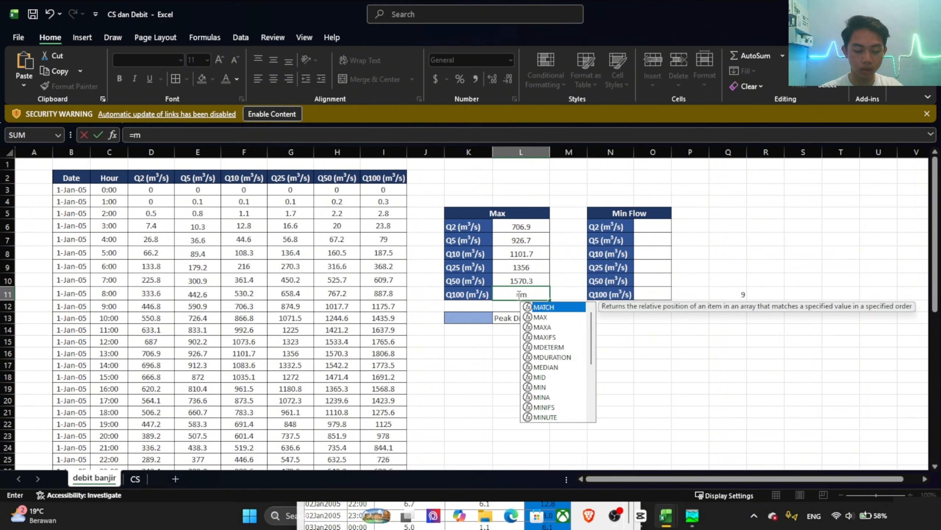
left_click(383, 189)
scroll(387, 260, "down", 14)
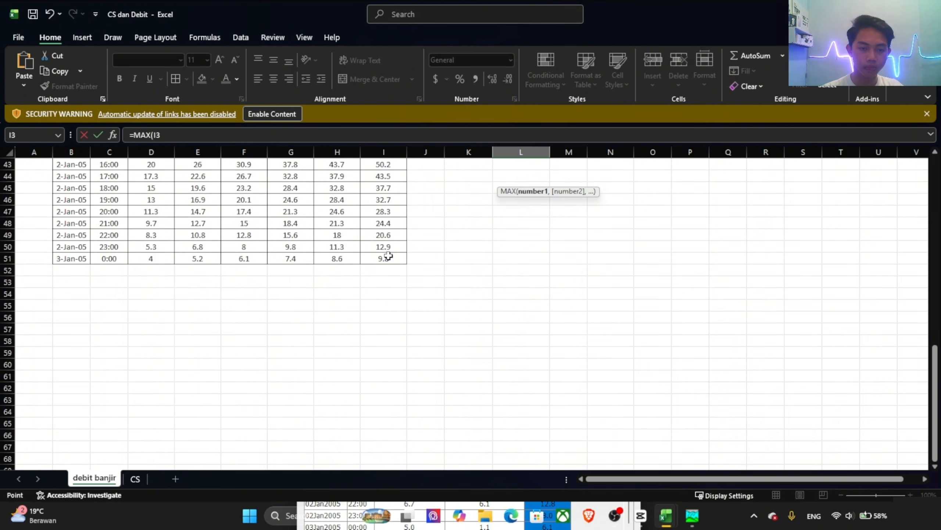
left_click(388, 257, "shift")
key("Return")
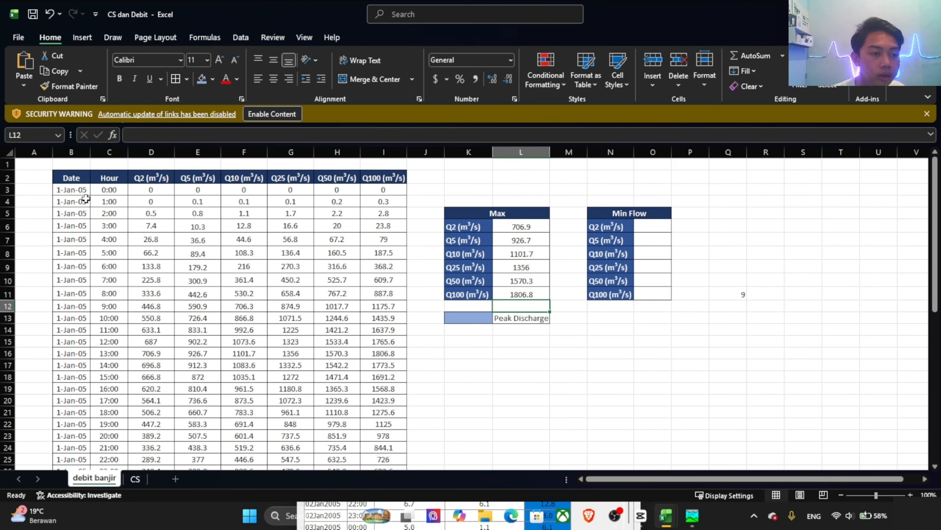
Step: Highlight the peak Q2 and Q5 discharges, D16 and E16, with the blue fill used for Peak Discharge
left_click(518, 228)
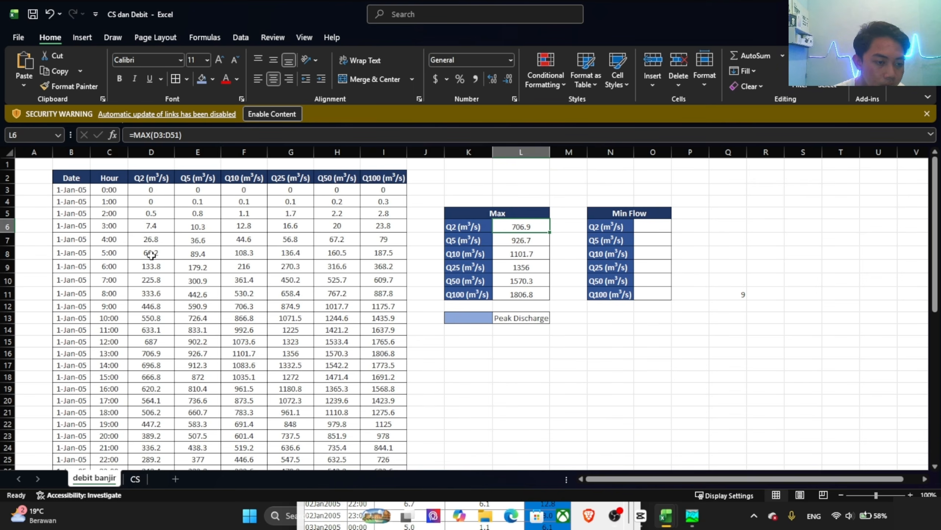
scroll(152, 254, "down", 2)
left_click(163, 281)
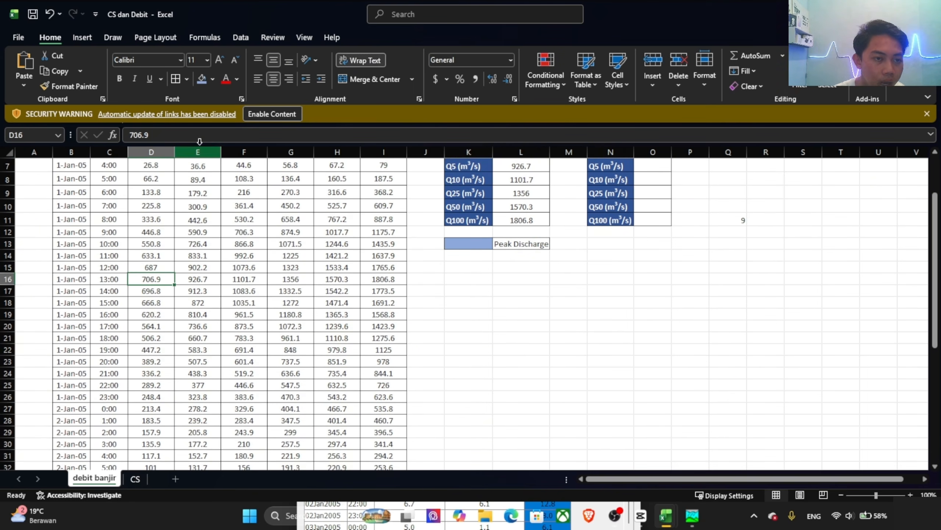
left_click(200, 83)
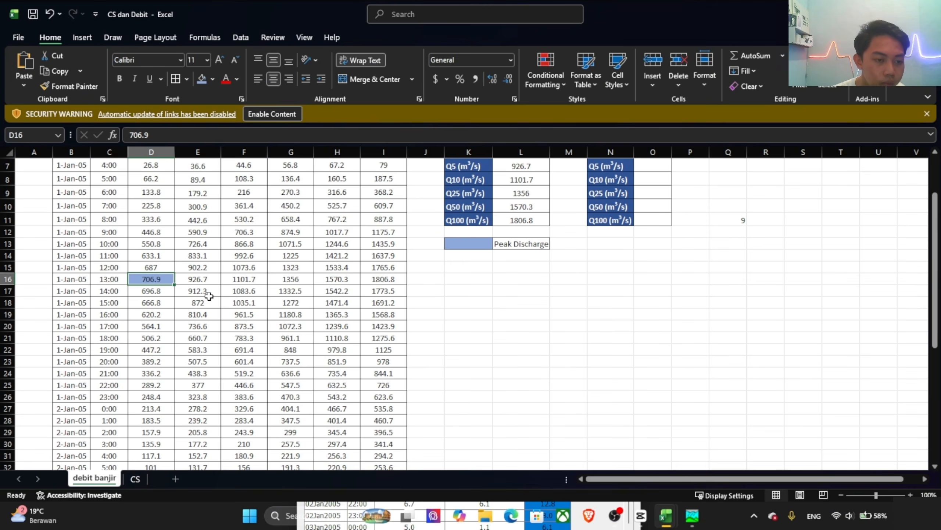
scroll(209, 296, "up", 2)
left_click(512, 241)
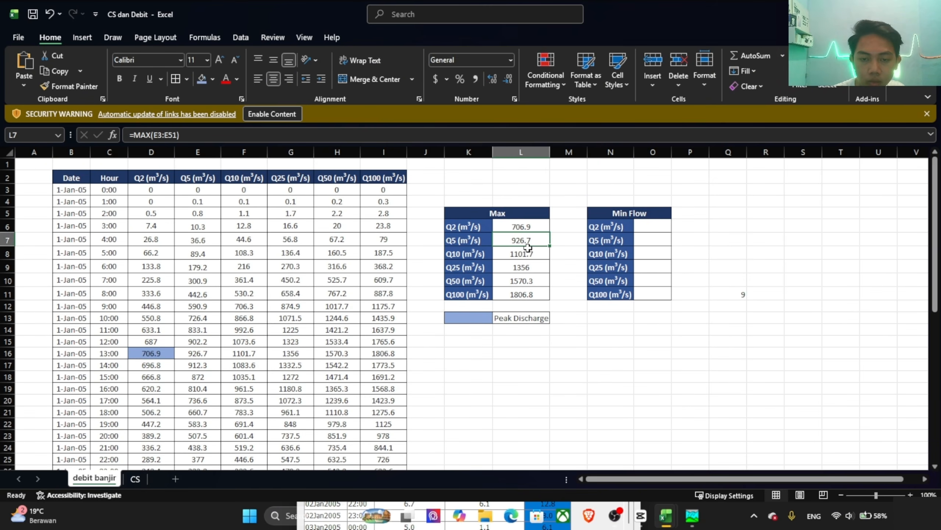
left_click(205, 355)
left_click(202, 80)
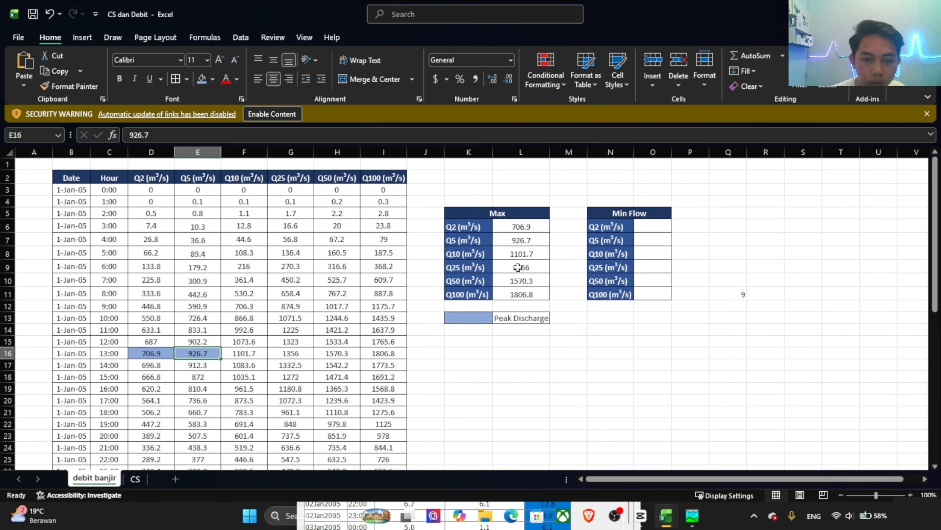
Step: Apply the blue Peak Discharge fill to the Q10 and Q25 maximum values in F16 and G16
left_click(530, 255)
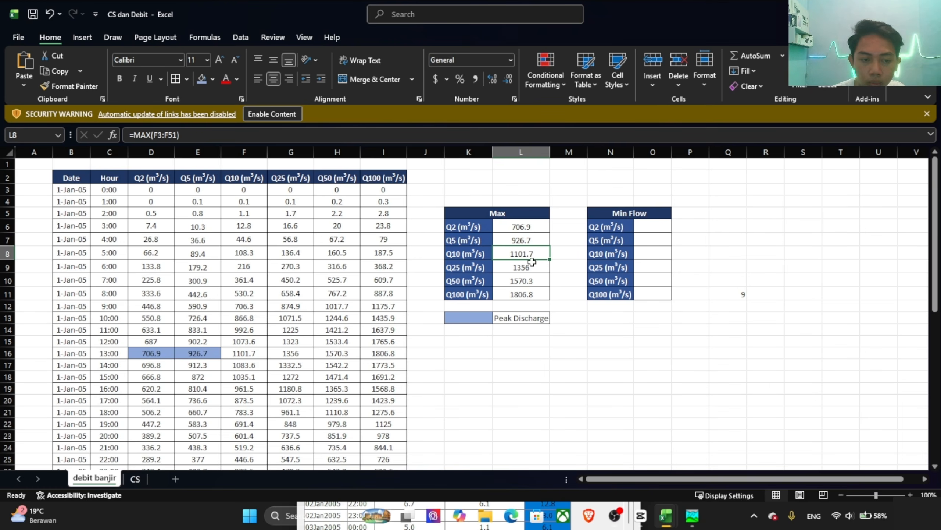
left_click(250, 352)
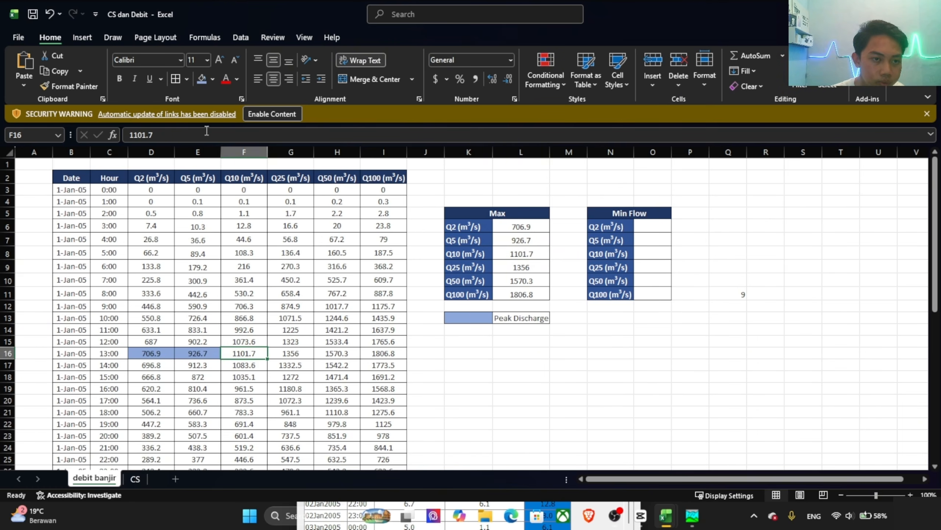
left_click(200, 81)
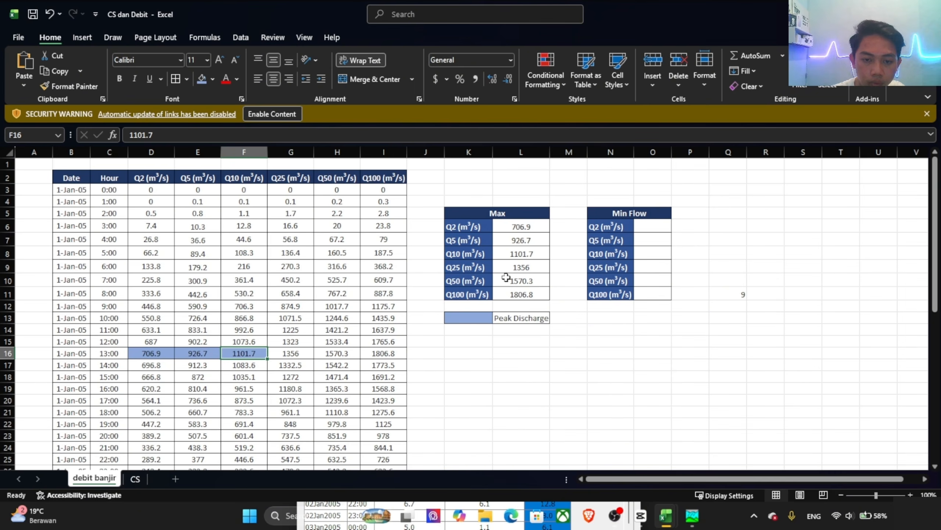
left_click(522, 266)
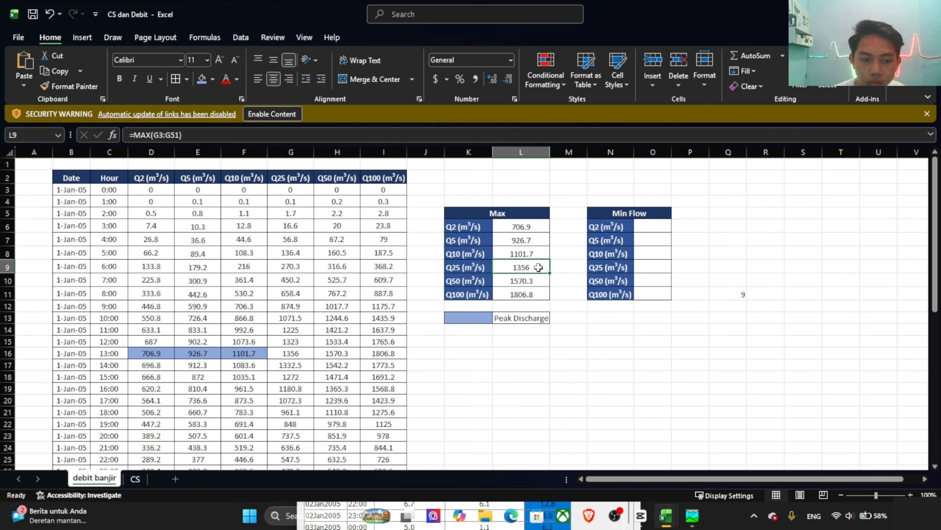
left_click(299, 351)
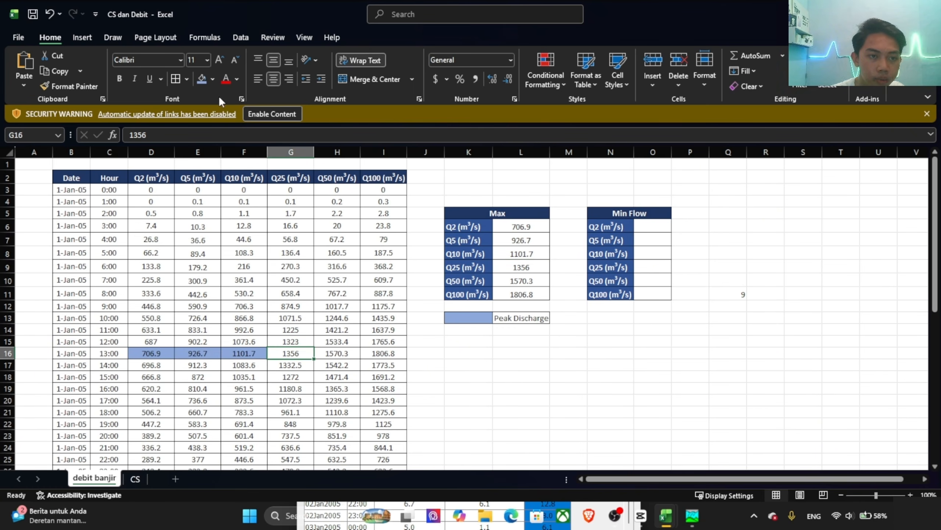
left_click(203, 81)
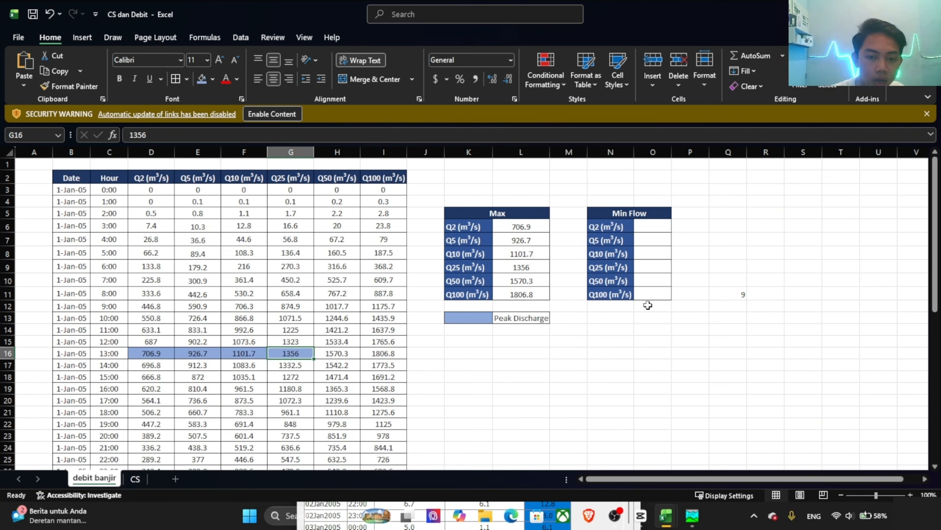
Step: Mark the Q50 and Q100 peak values in H16 and I16 with the same blue fill
left_click(511, 296)
left_click(517, 281)
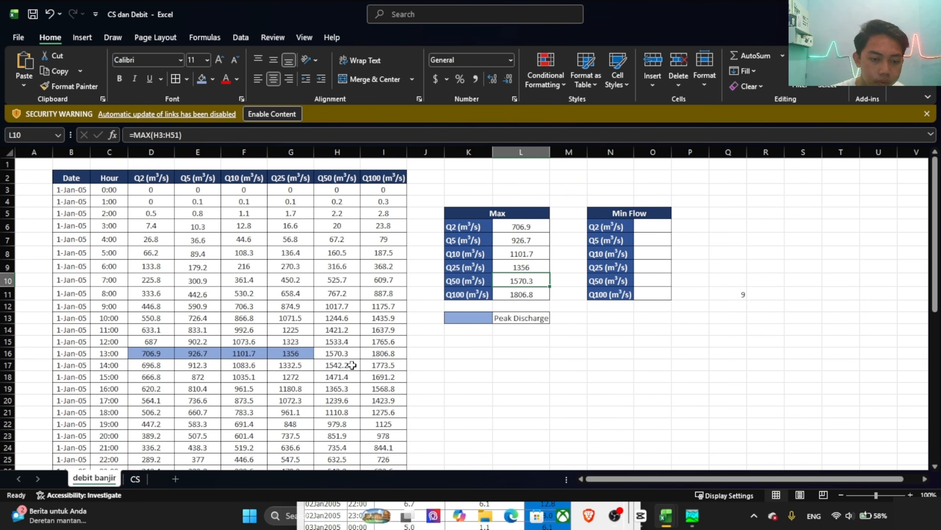
left_click(340, 356)
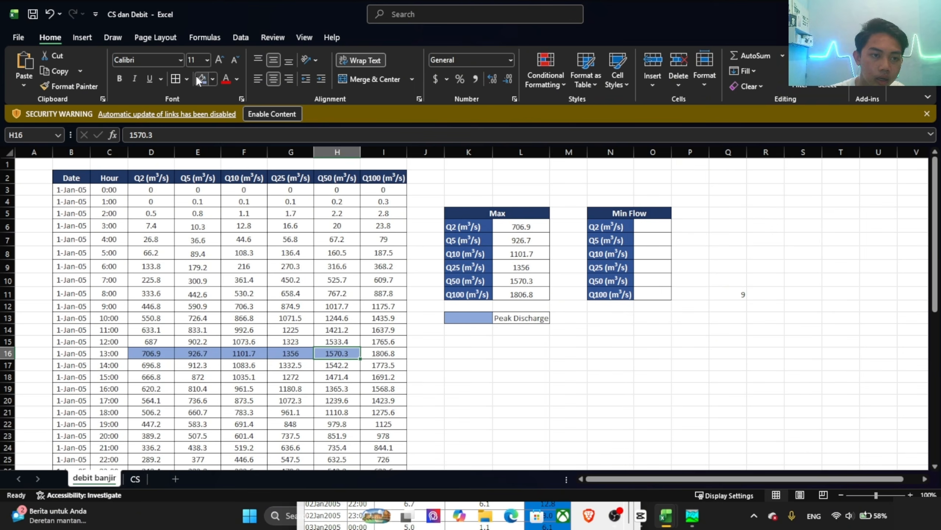
left_click(531, 296)
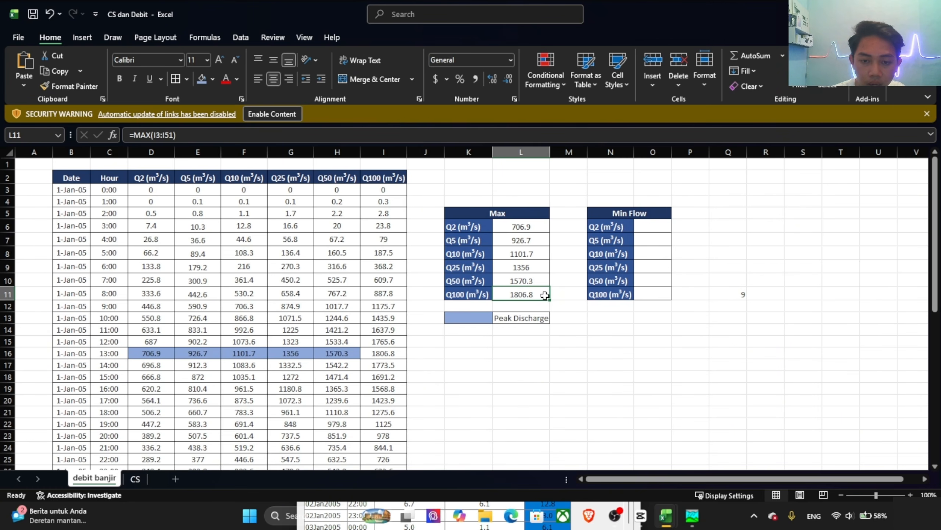
left_click(395, 351)
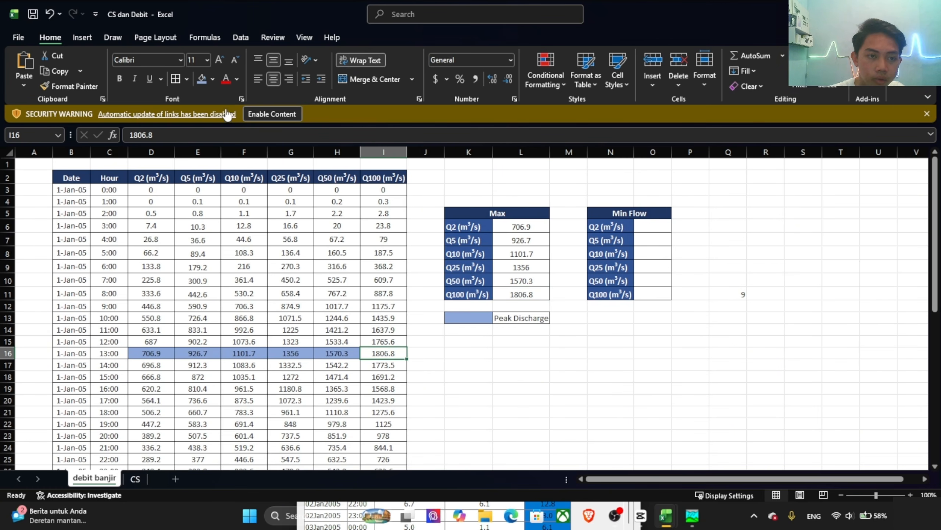
left_click(207, 84)
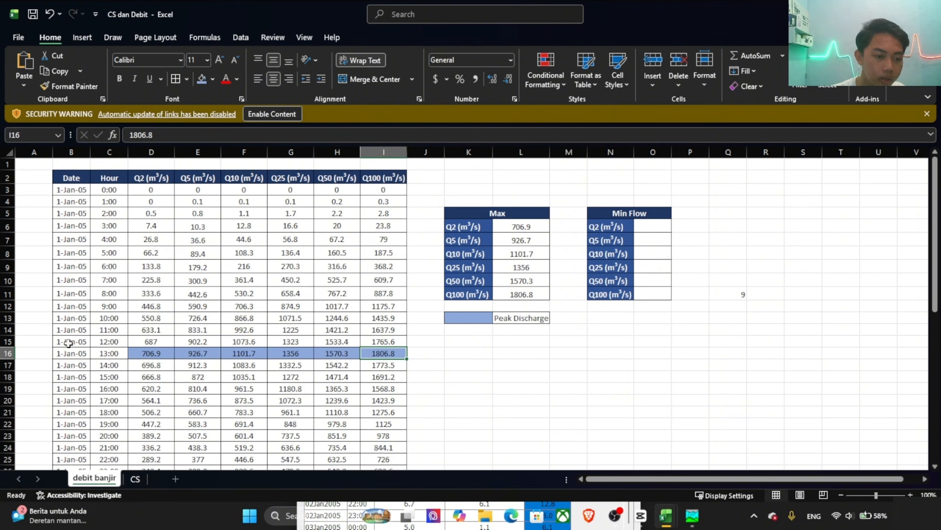
left_click(104, 350)
left_click_drag(104, 350, 391, 351)
left_click(537, 361)
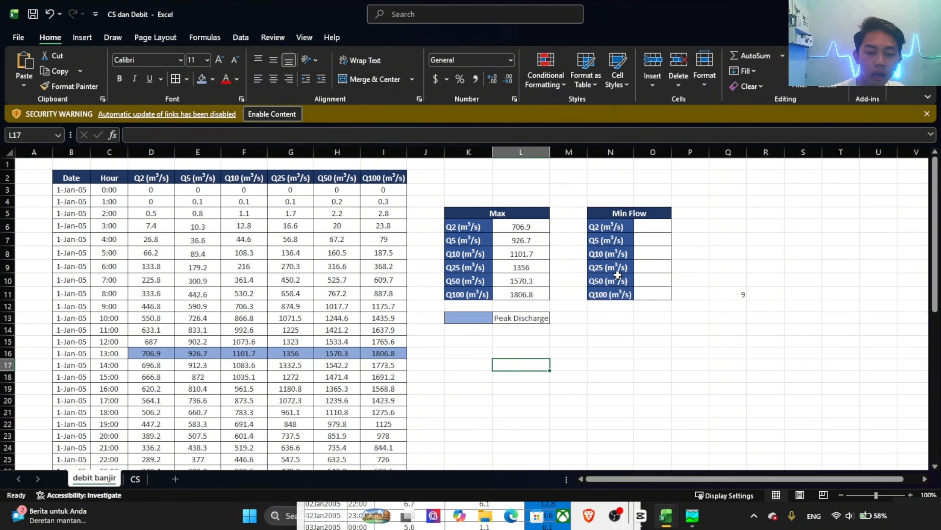
Step: Calculate the Q2 minimum flow in O6 with =L6*0.05 and fill the formula down to Q100 in O11
left_click(652, 224)
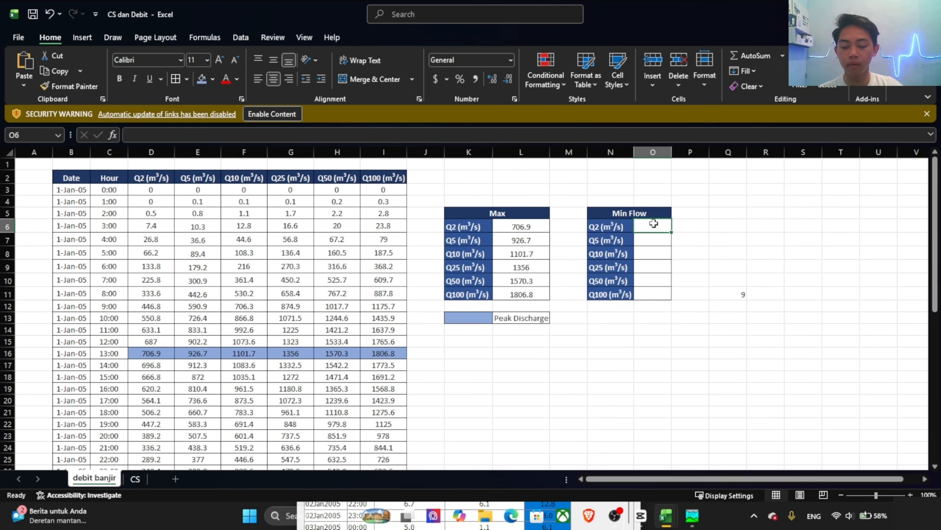
type("=")
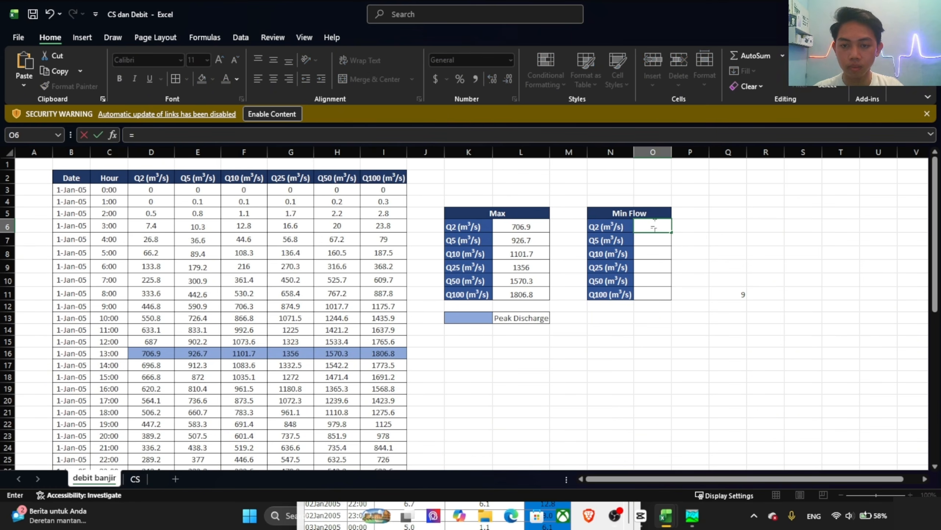
left_click(508, 226)
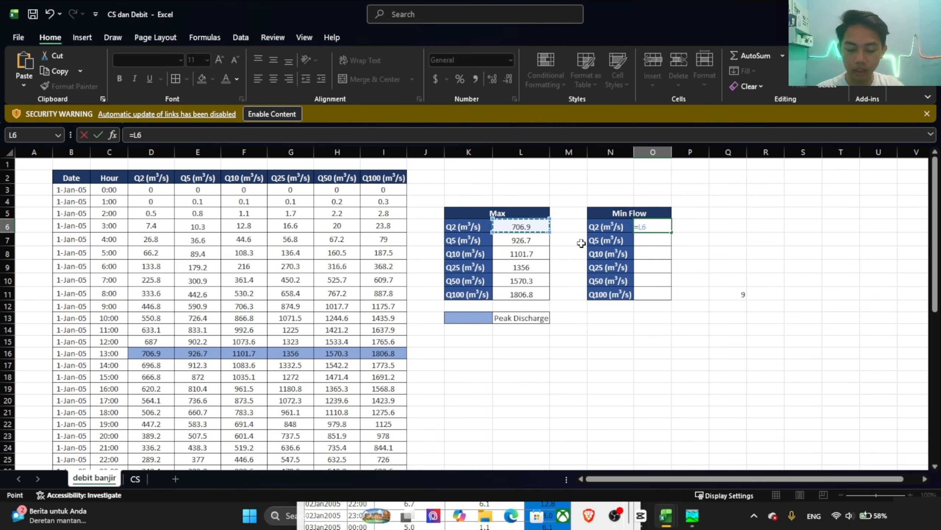
type("*")
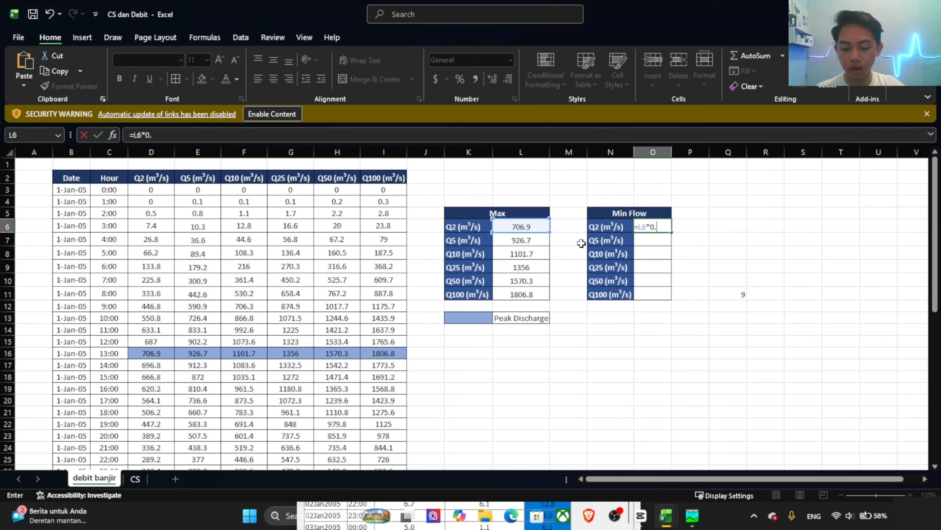
key("ctrl+Return")
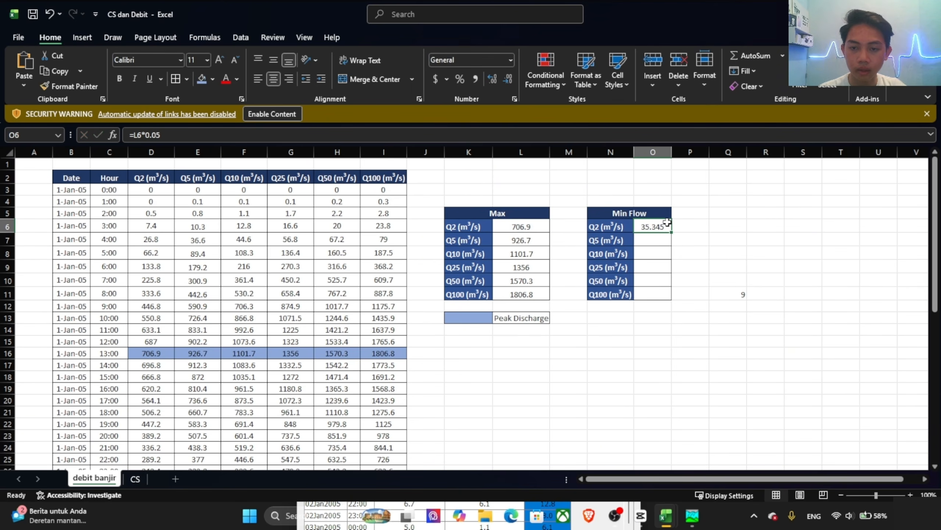
left_click_drag(672, 234, 673, 300)
left_click(689, 276)
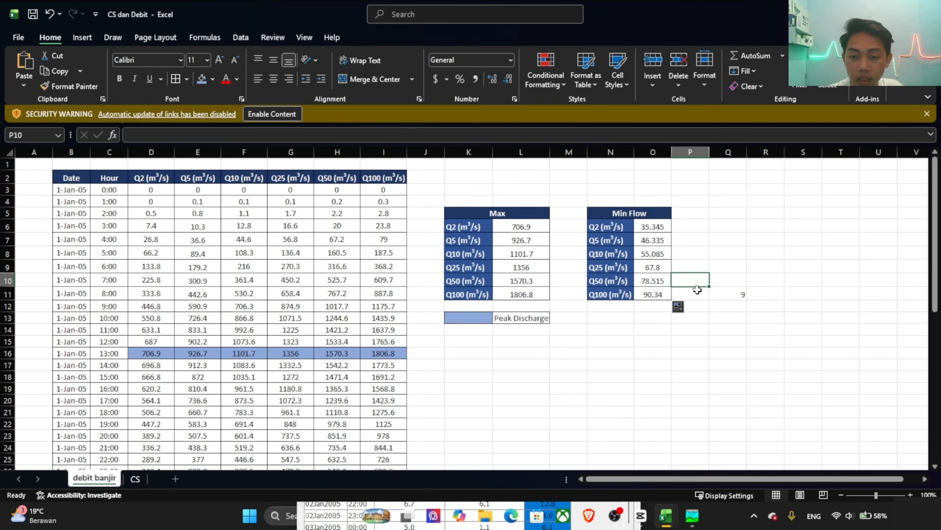
left_click(742, 293)
left_click(745, 252)
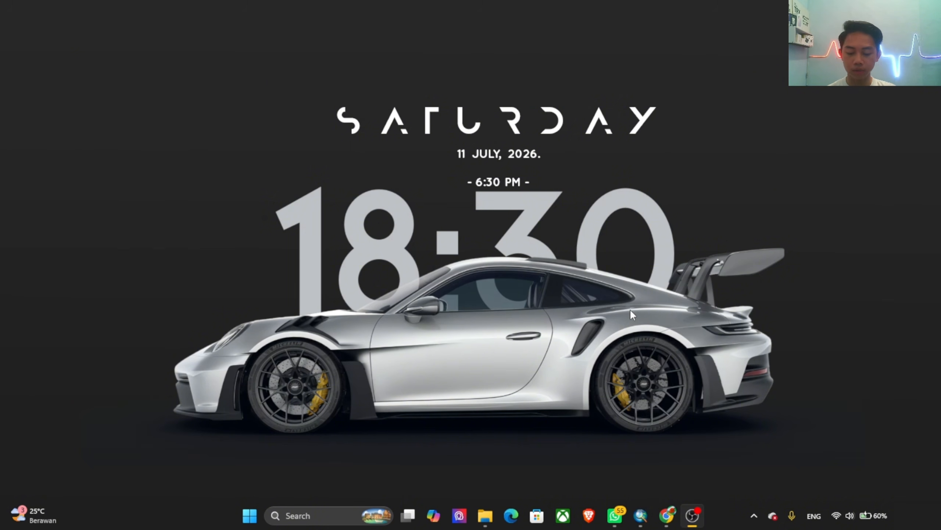
Step: Search for hec among the installed applications and launch HEC-RAS 7.0
key("super")
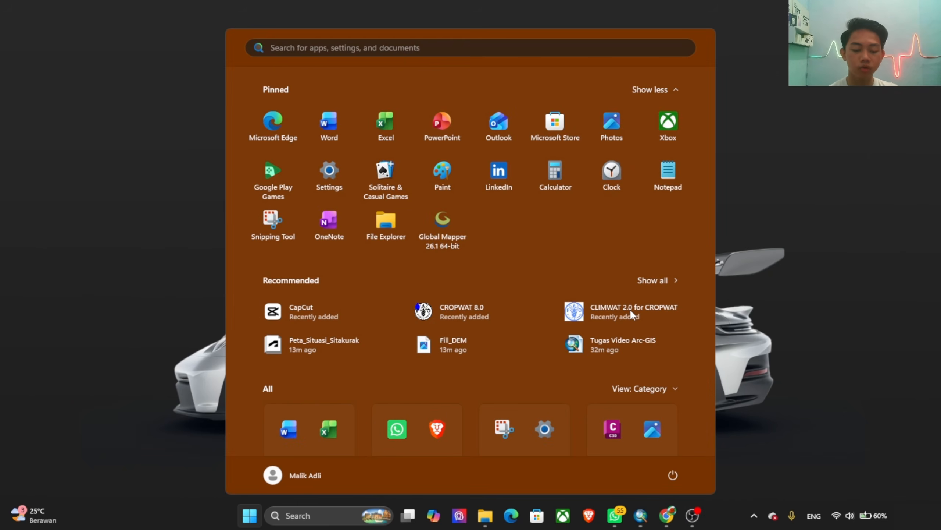
type("hec")
key("Return")
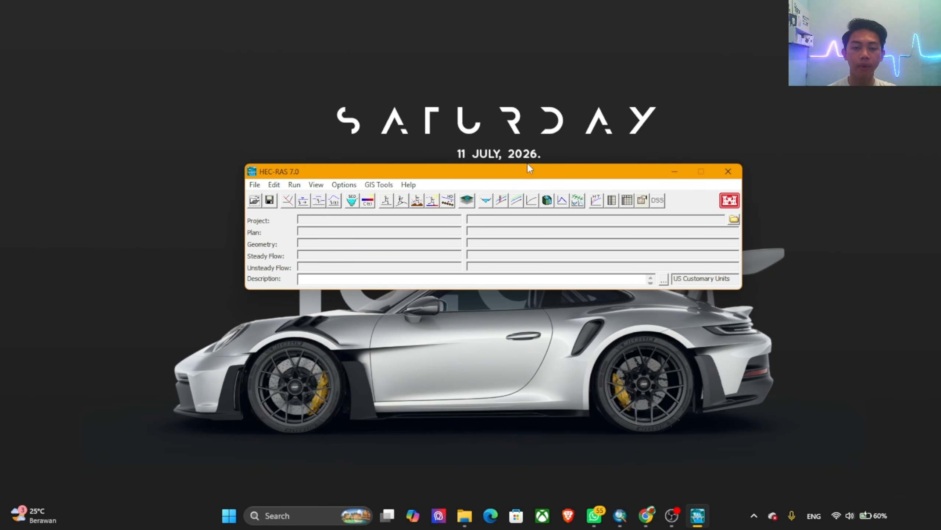
Step: Set the unit system to System International (Metric System) and confirm the change
left_click(254, 185)
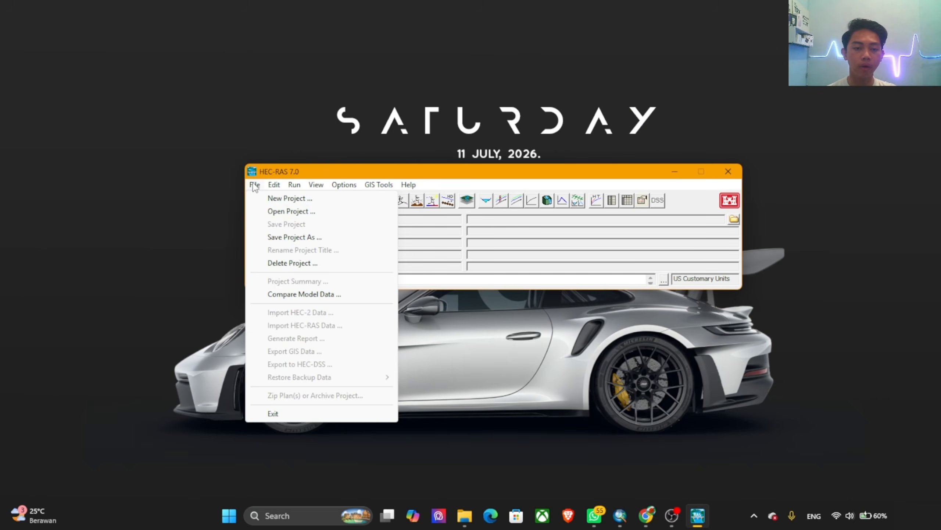
left_click(344, 184)
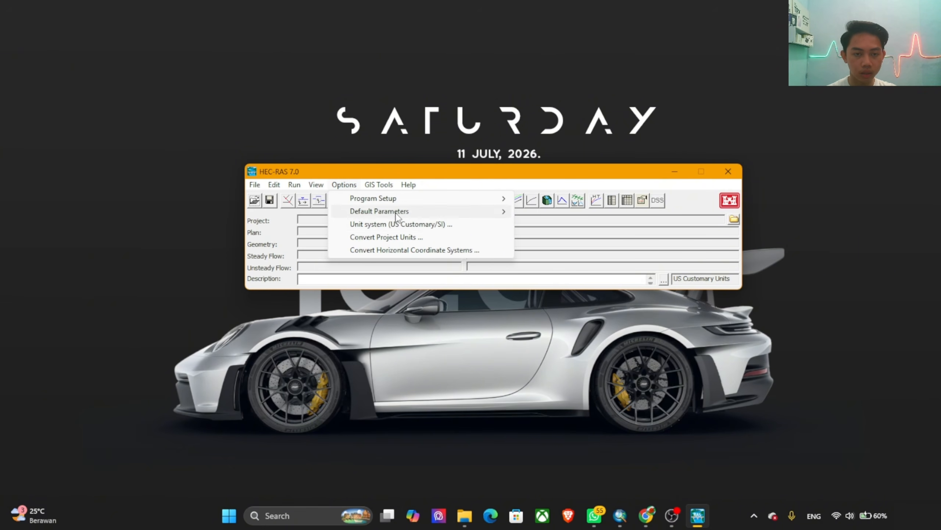
left_click(374, 224)
left_click(192, 129)
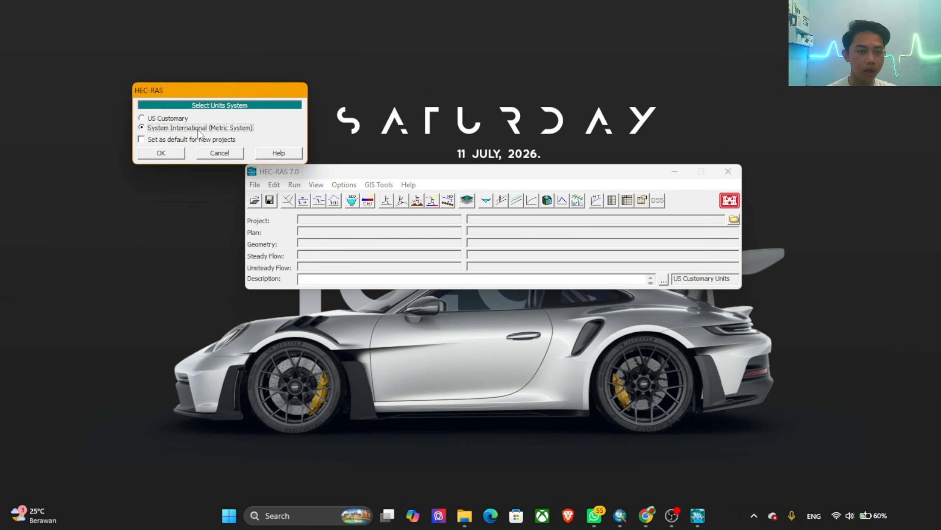
left_click(172, 156)
left_click(510, 310)
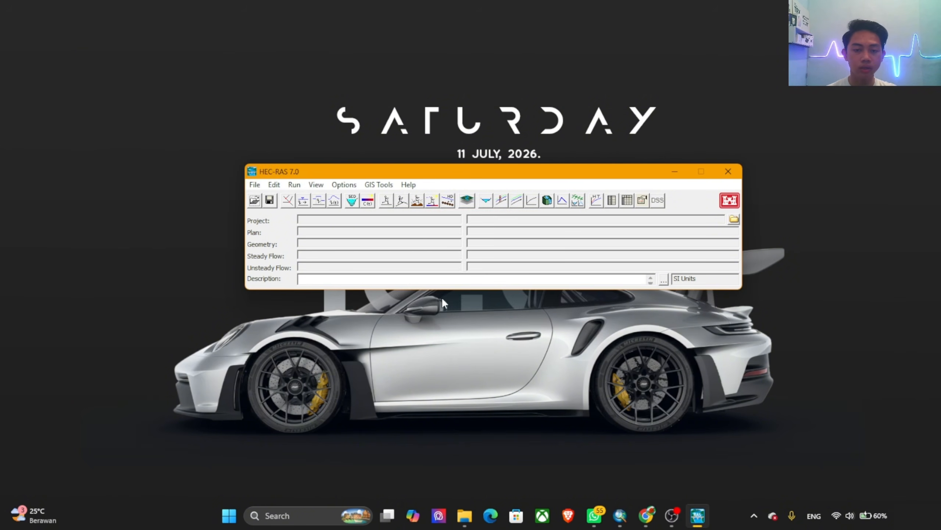
Step: Start a new project and choose the folder d:\Kuliah\UNJANI\SEMESTER 4\Aplikasi Ketekniksipilan\Tugas Video APTEK as its location
left_click(255, 184)
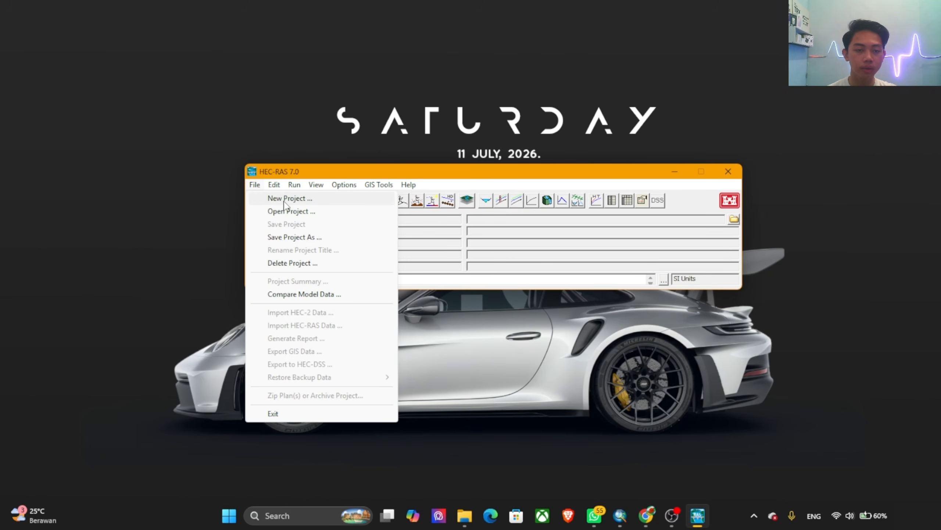
left_click(298, 199)
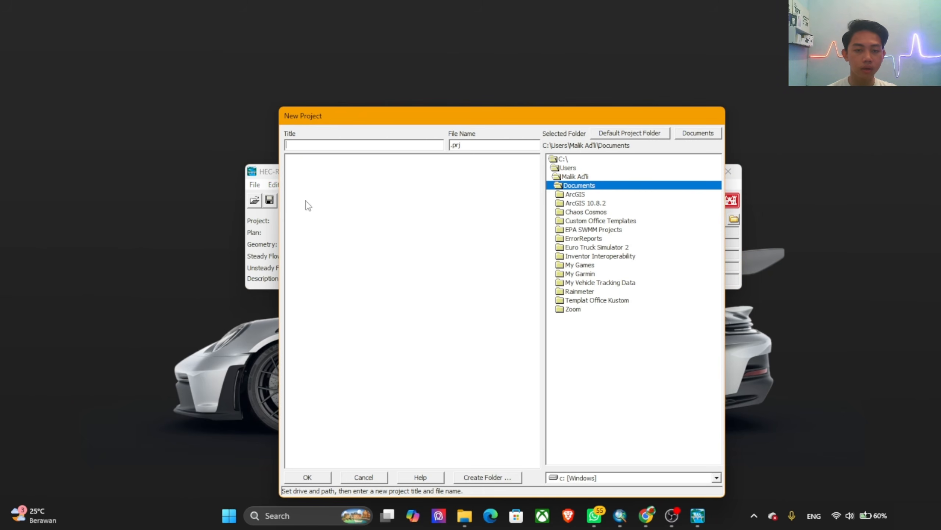
left_click(623, 479)
left_click(564, 498)
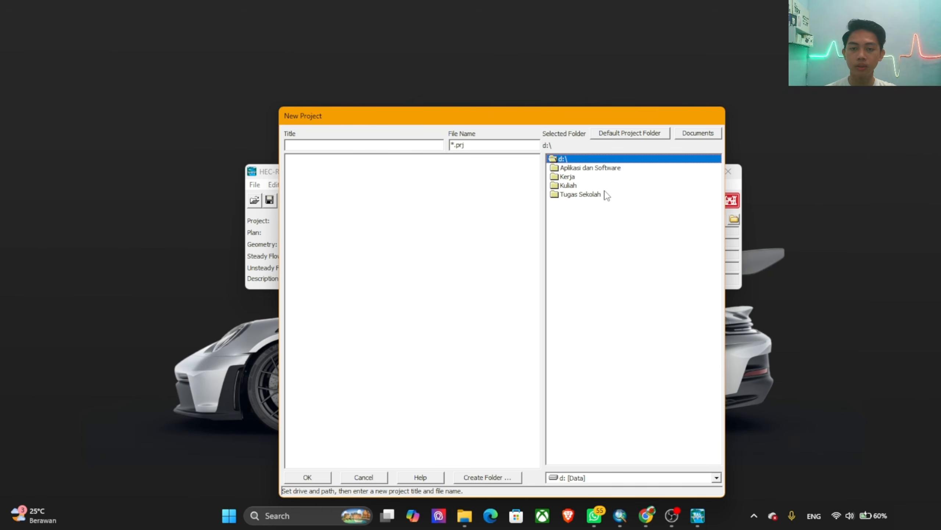
double_click(576, 186)
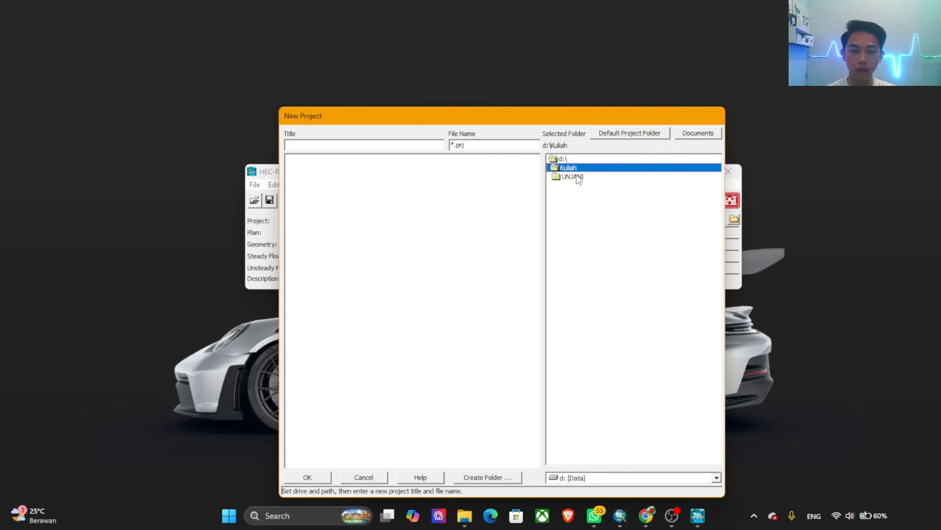
double_click(578, 177)
left_click(596, 203)
double_click(597, 212)
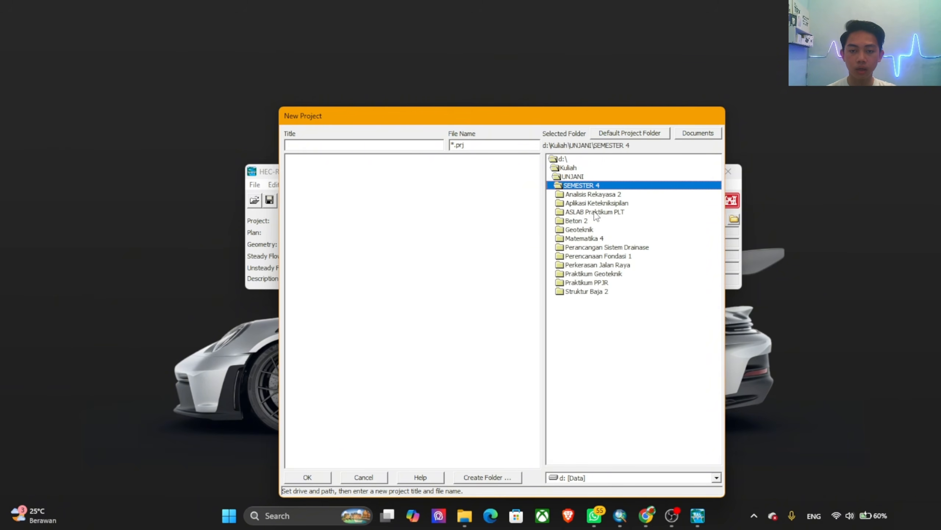
left_click(609, 203)
double_click(610, 204)
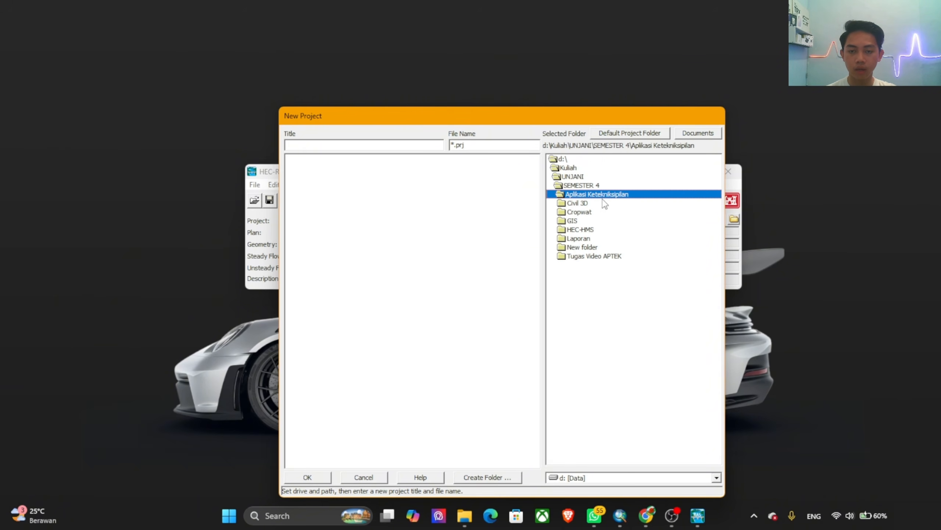
left_click(589, 257)
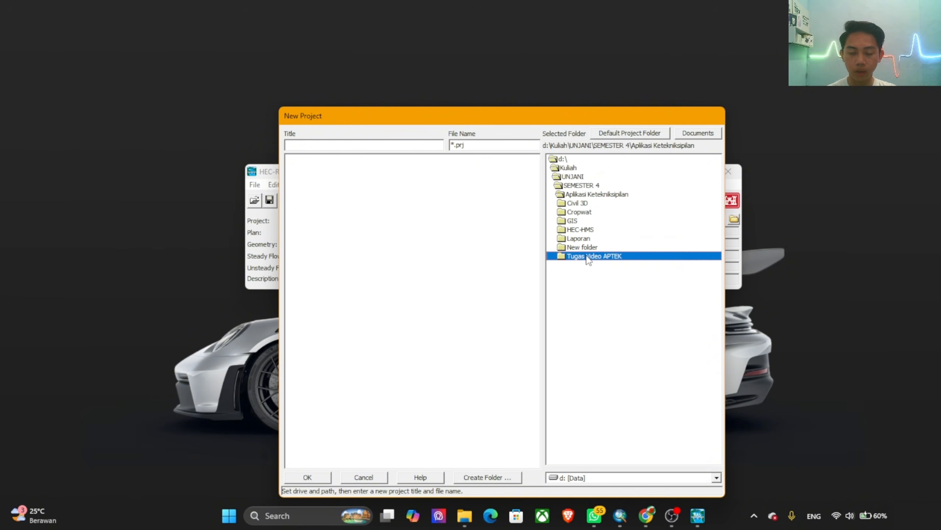
double_click(588, 258)
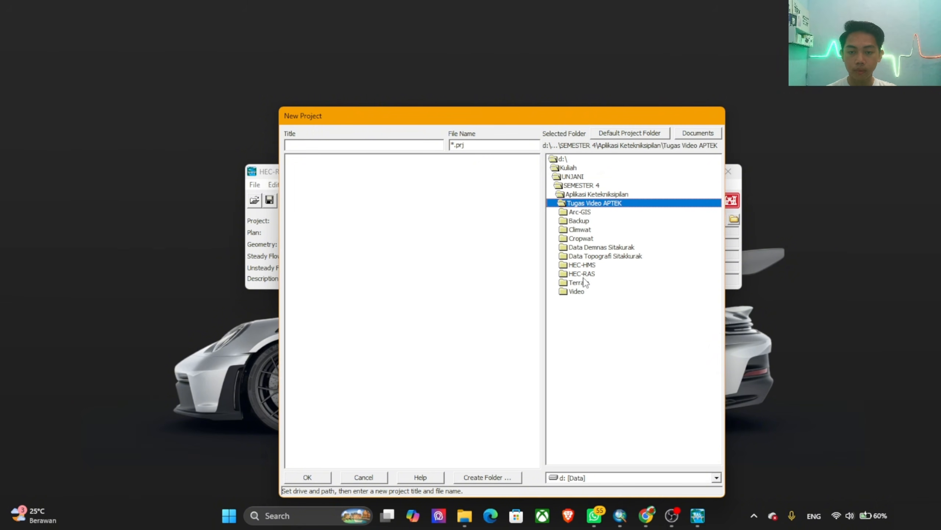
left_click(589, 274)
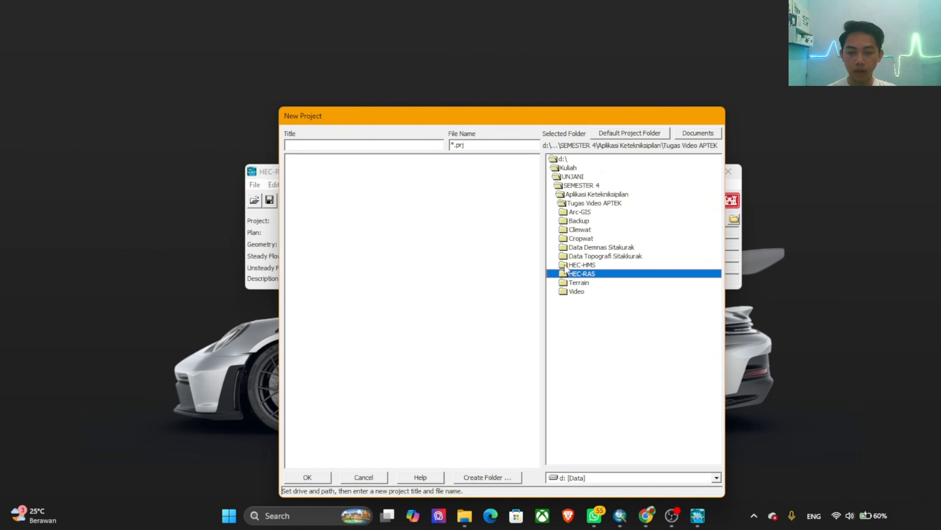
Step: Title the new project Bendung_Sitakurak and confirm its creation
left_click(347, 142)
type("Bend")
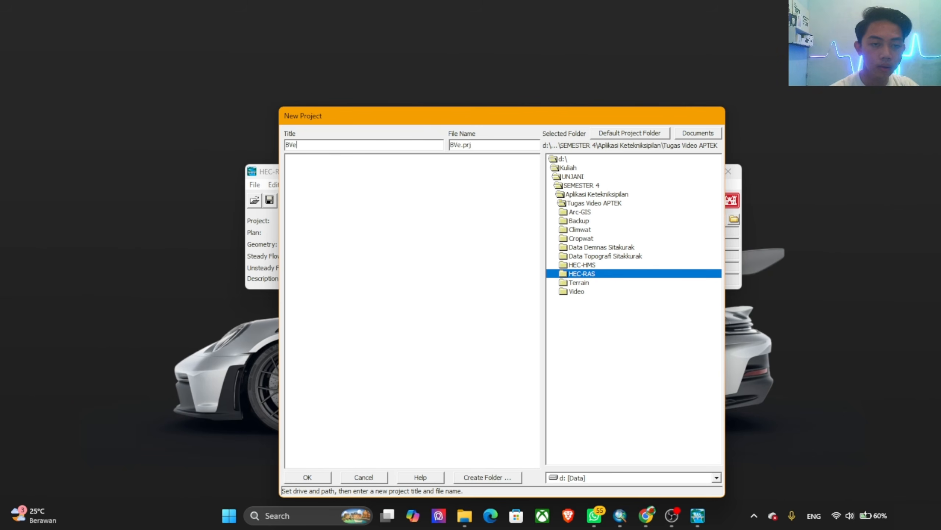
key("BackSpace")
key("BackSpace")
type("ndung ")
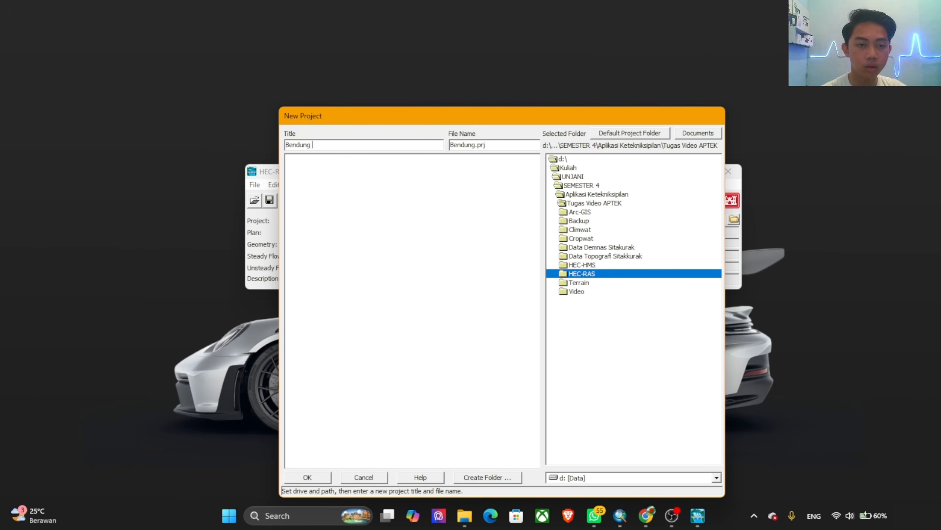
type("_Sitkur")
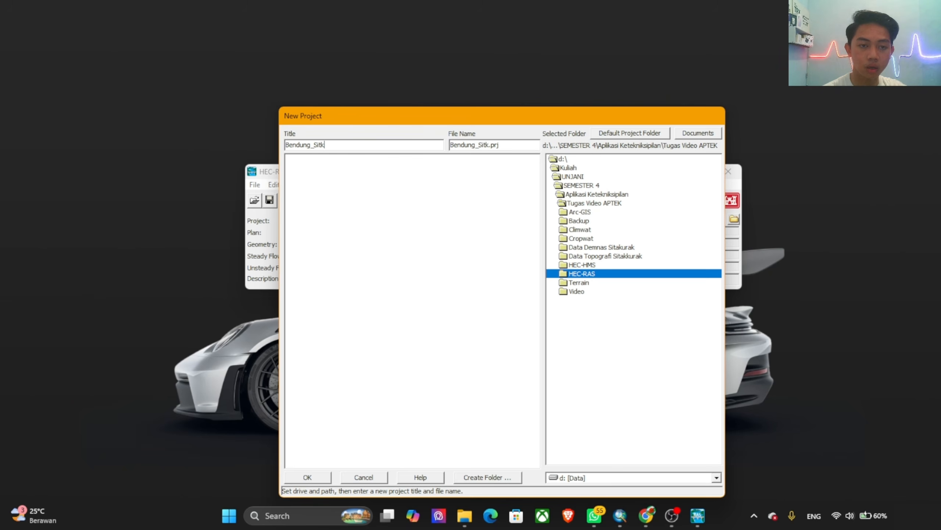
key("BackSpace")
key("BackSpace")
key("BackSpace")
type("akr")
key("BackSpace")
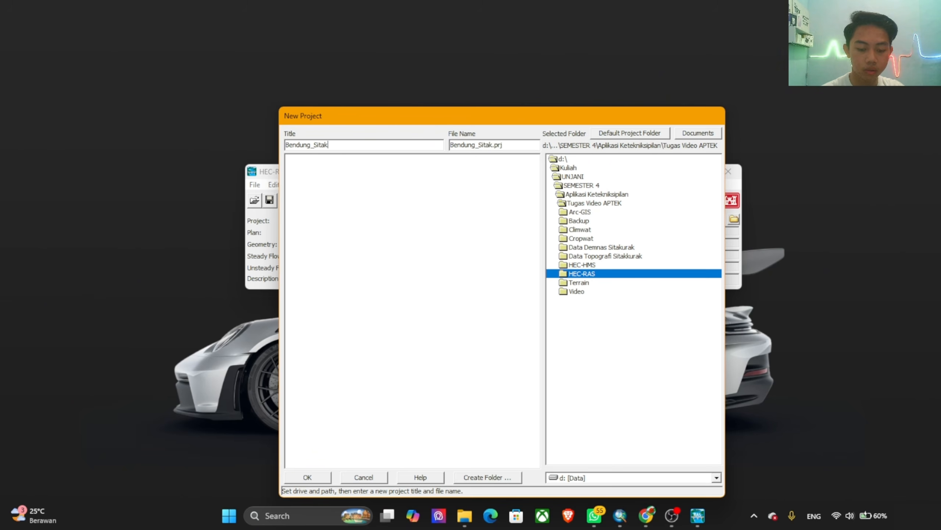
type("ura")
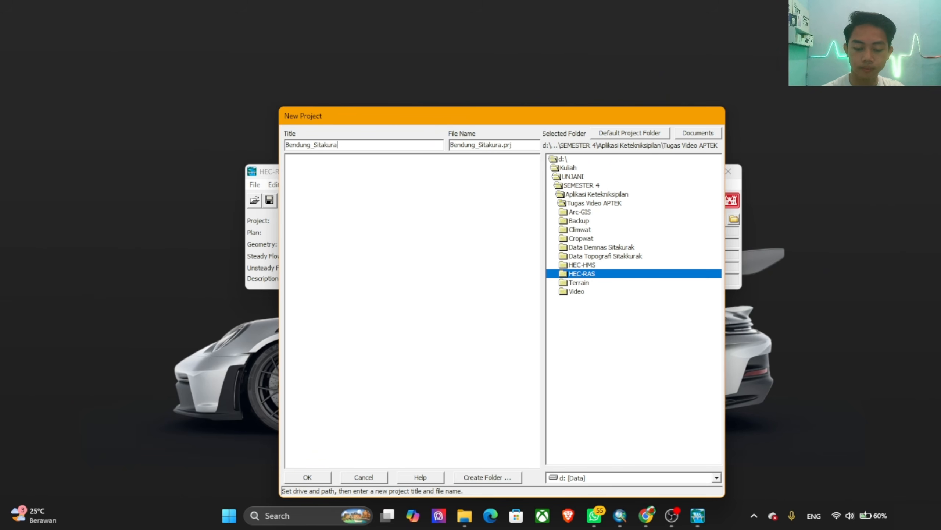
type("jk")
left_click(307, 477)
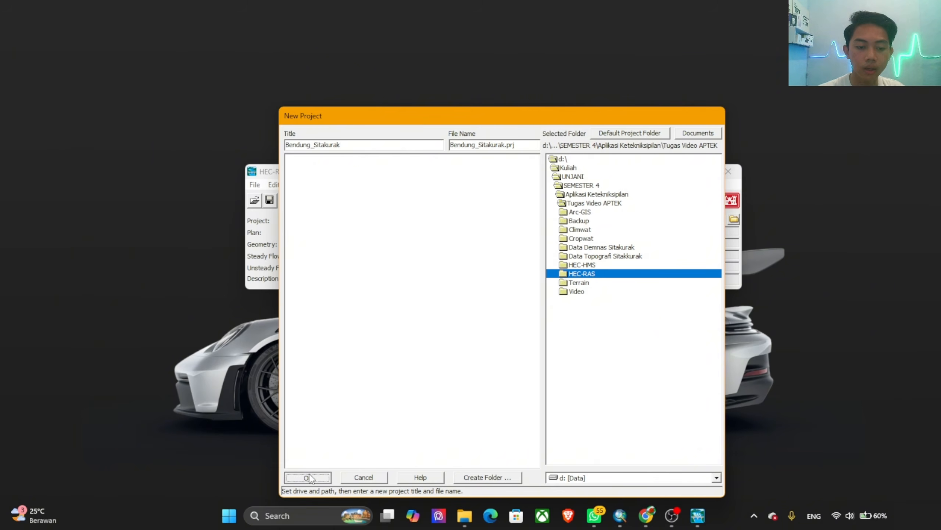
left_click(508, 309)
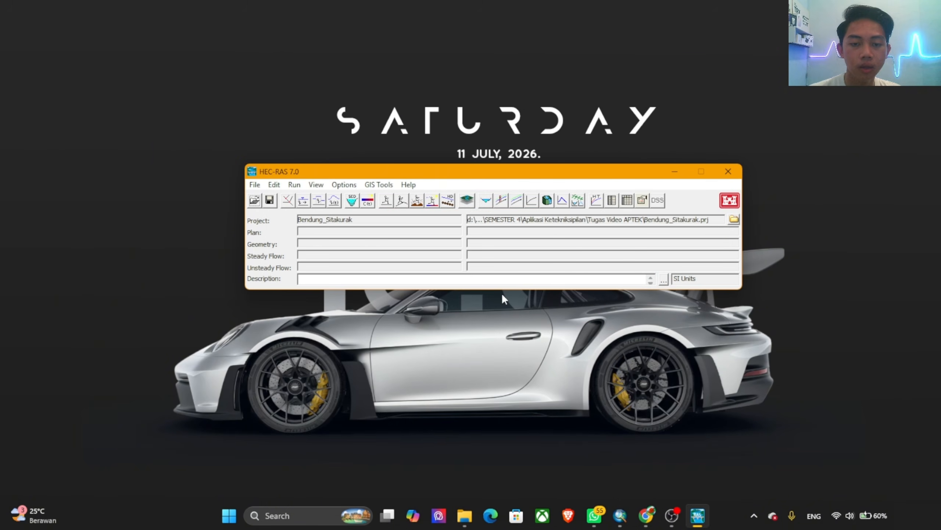
Step: Open RAS Mapper and start a new RAS terrain, leaving the projection settings without choosing a projection file
left_click(474, 201)
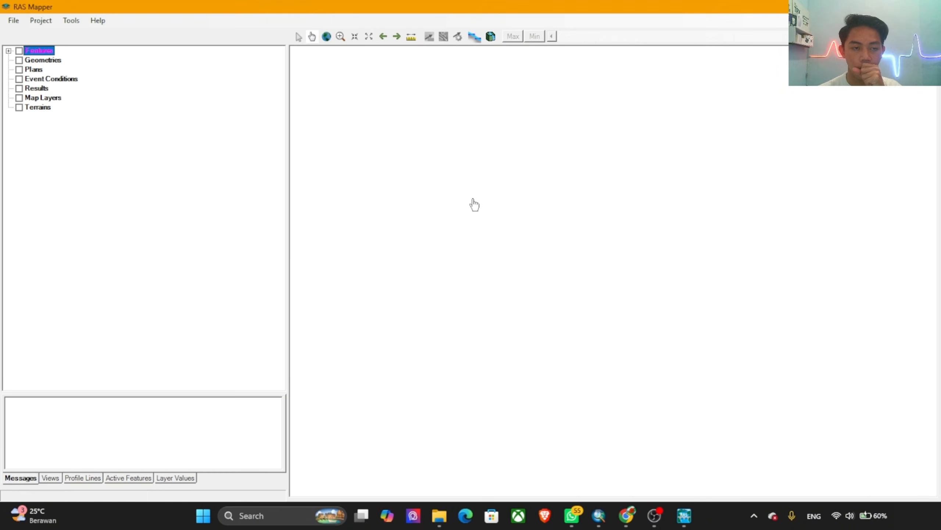
left_click(44, 112)
right_click(43, 109)
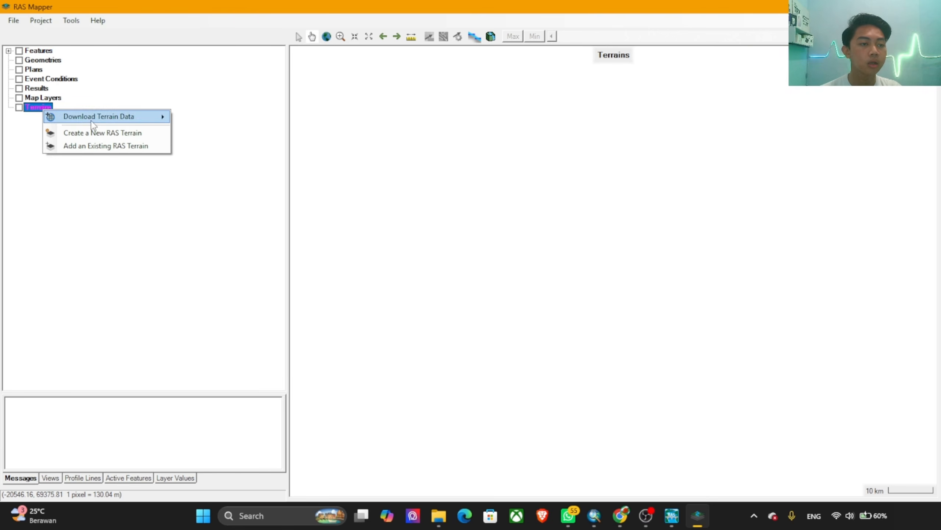
left_click(152, 136)
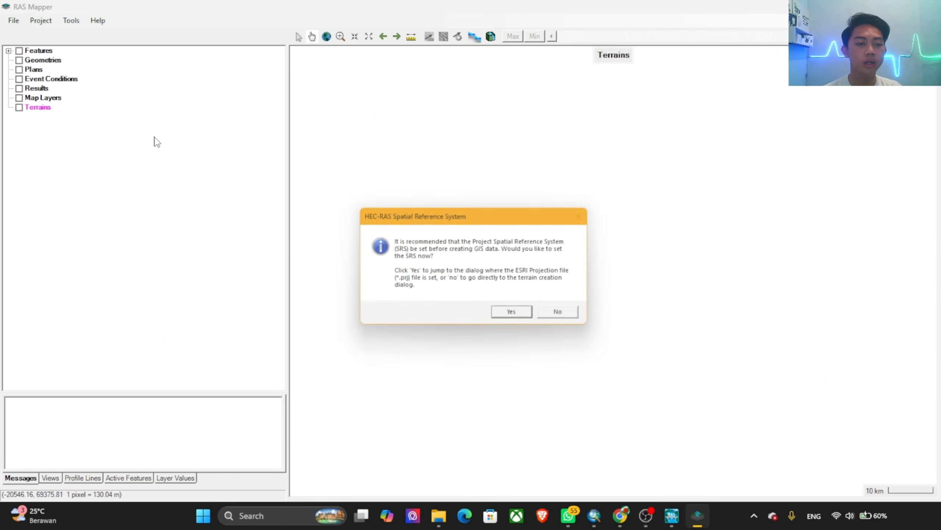
left_click(516, 316)
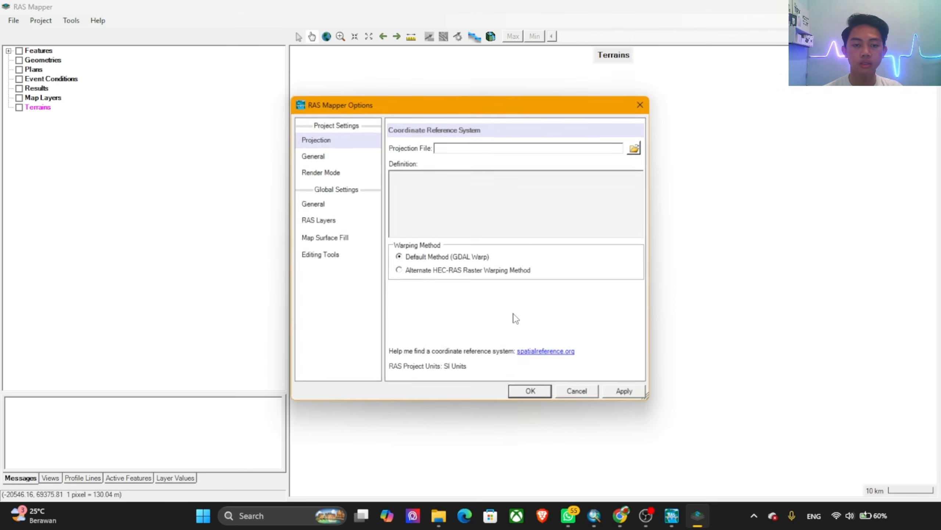
left_click(640, 108)
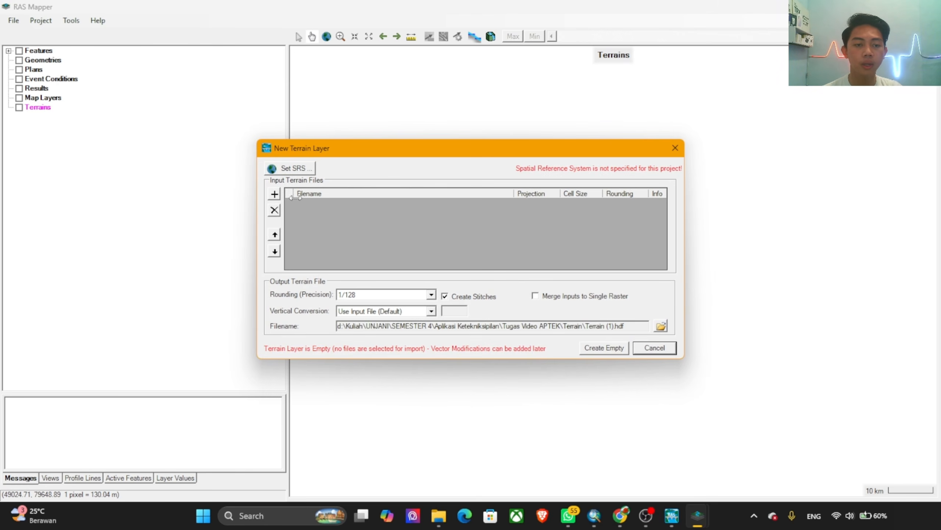
Step: Create the terrain from Fill_DEM.tif in the Arc-GIS folder, using that raster's spatial reference system for the model
left_click(275, 193)
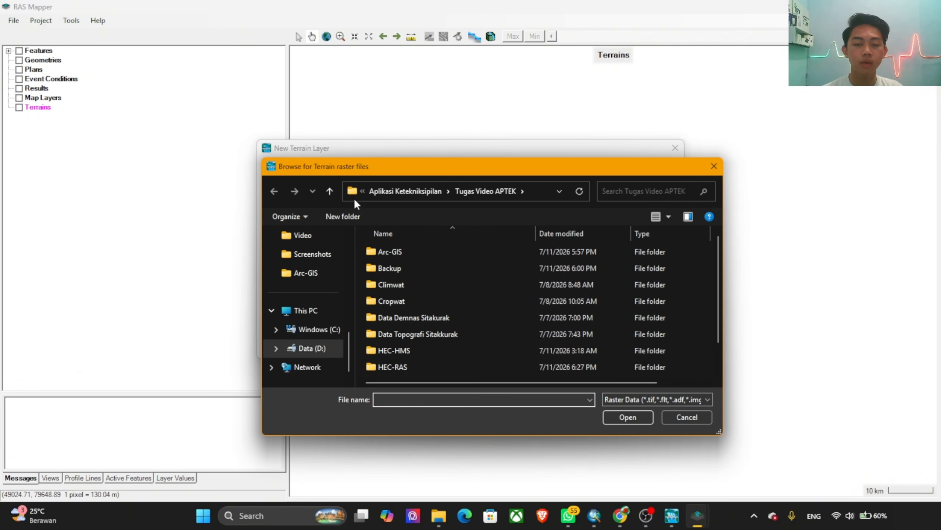
left_click(406, 252)
double_click(407, 252)
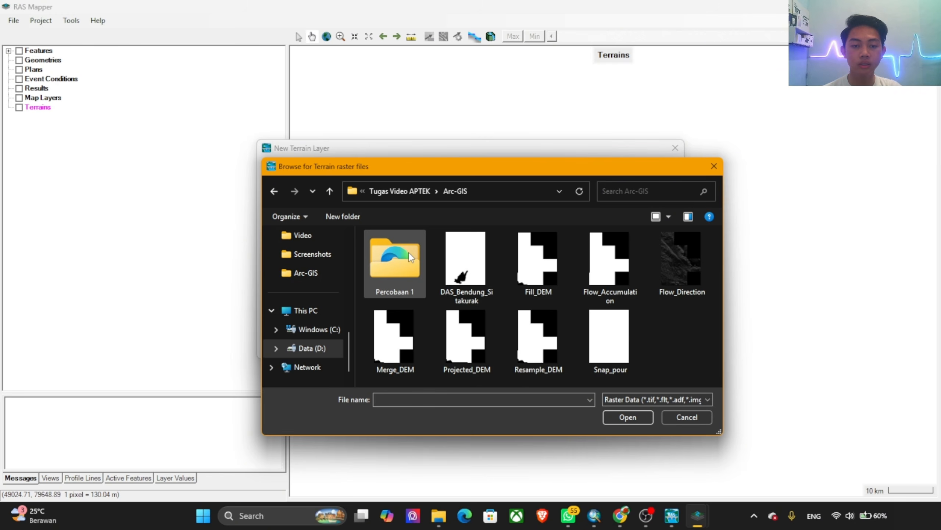
left_click(537, 269)
left_click(628, 416)
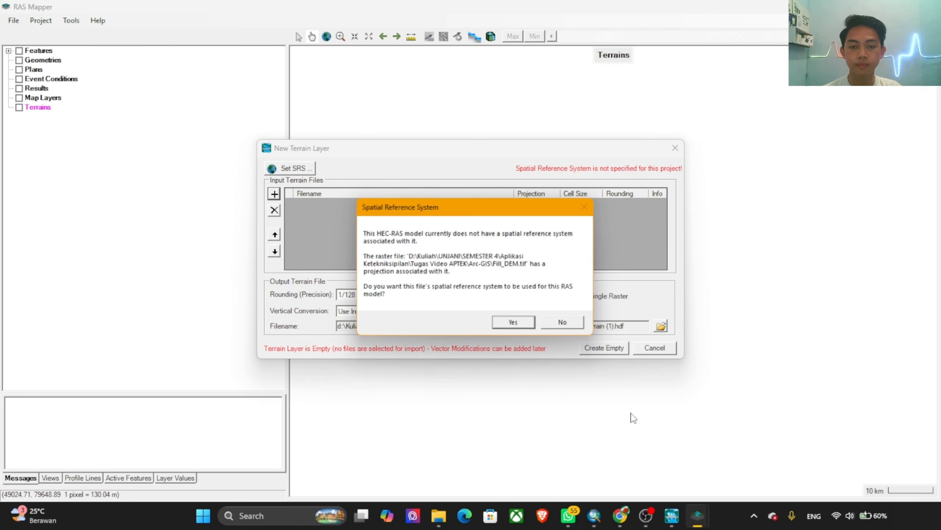
left_click(519, 323)
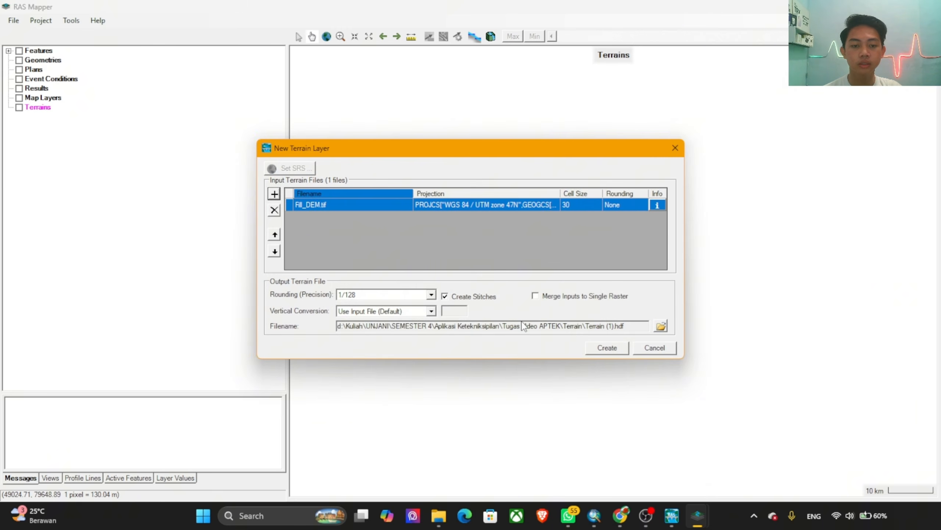
left_click(607, 349)
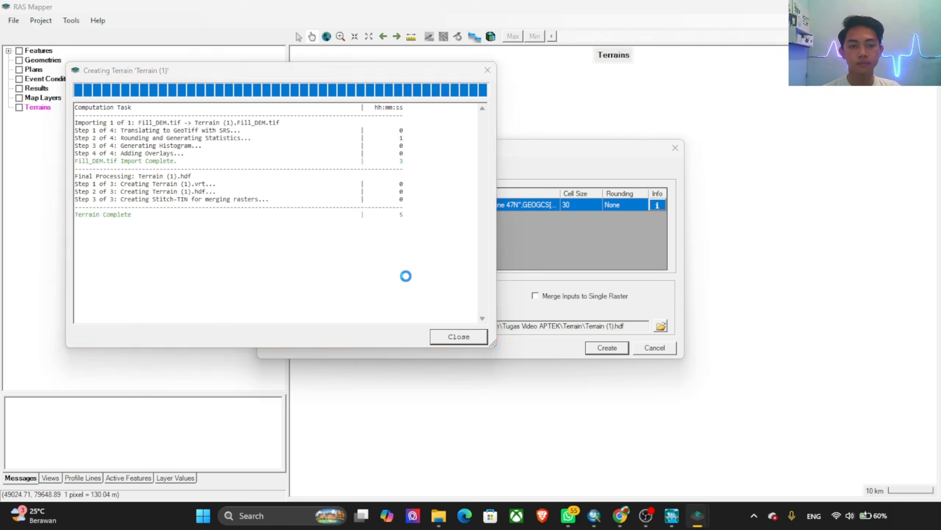
left_click(453, 341)
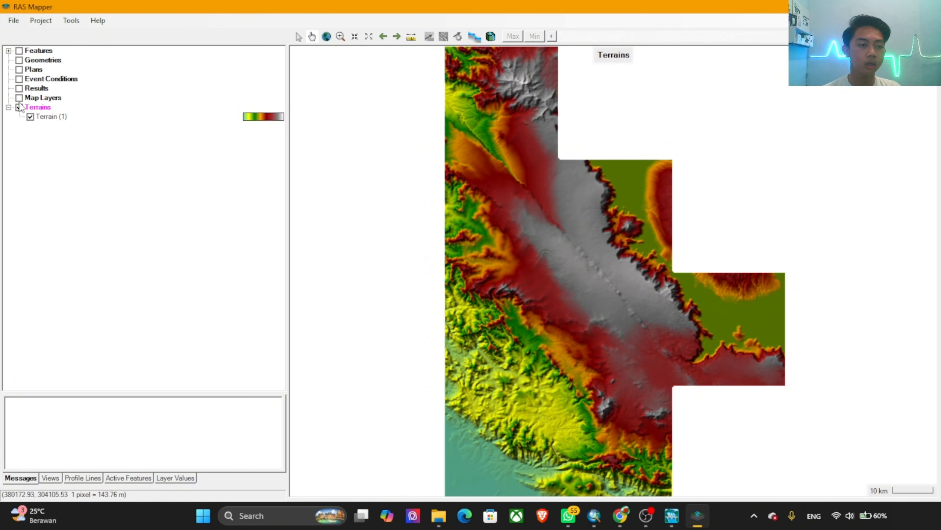
Step: Add Peta_Situasi_Sitakurak from the Arc-GIS folder as a reference layer under Map Layers and locate it on the terrain
left_click(42, 100)
right_click(42, 101)
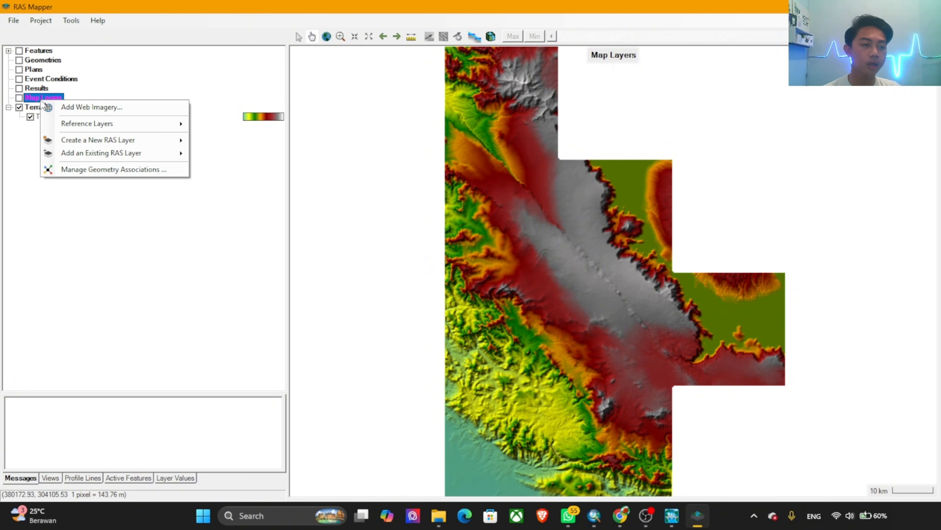
mouse_move(92, 127)
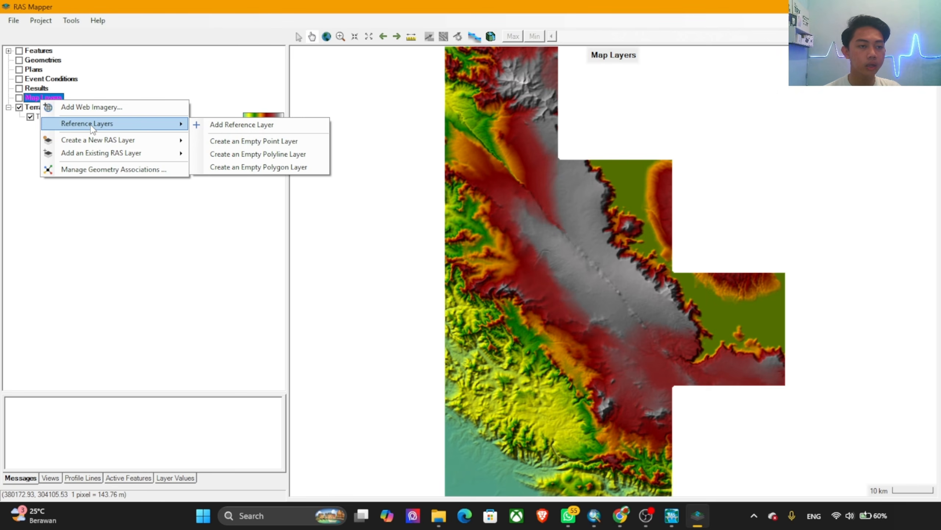
left_click(239, 128)
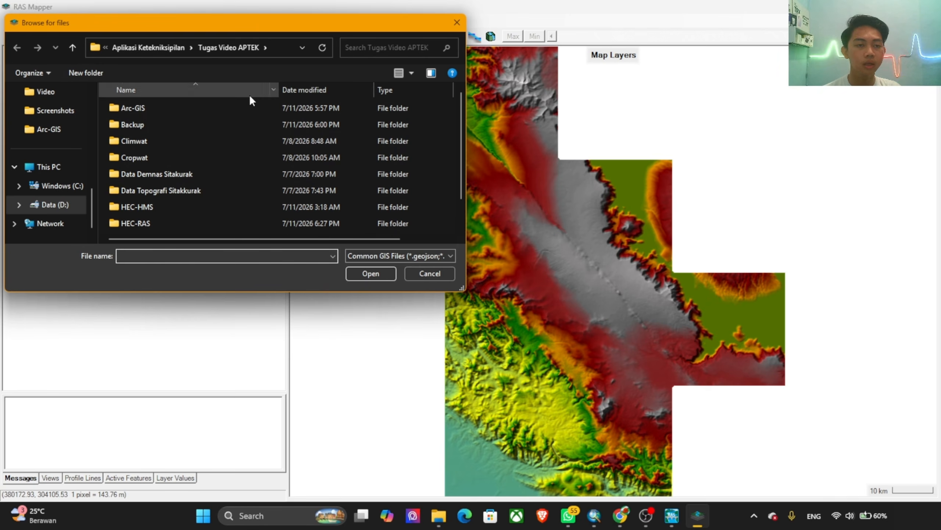
double_click(208, 108)
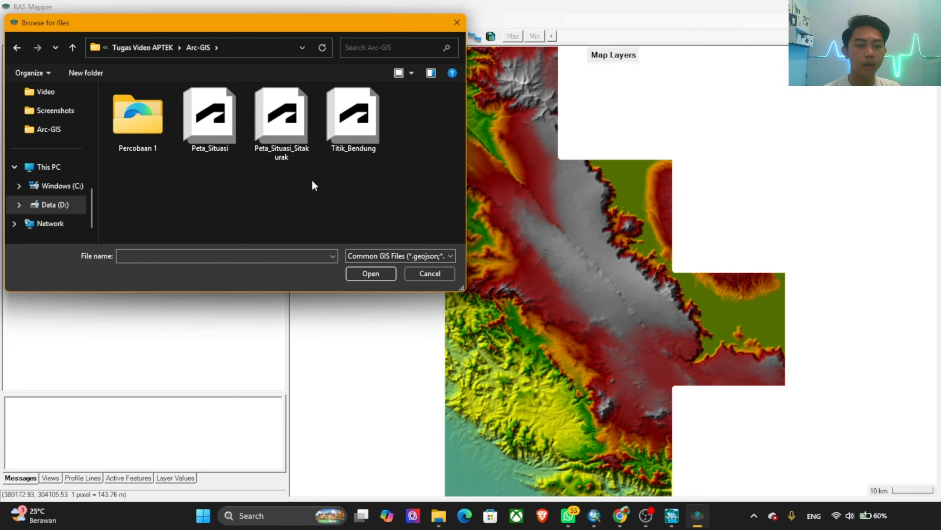
left_click(295, 152)
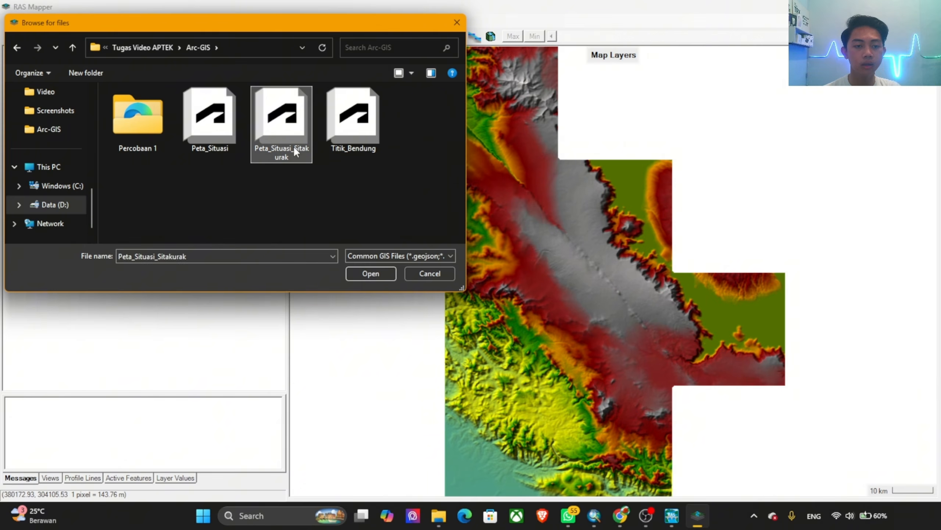
left_click(376, 275)
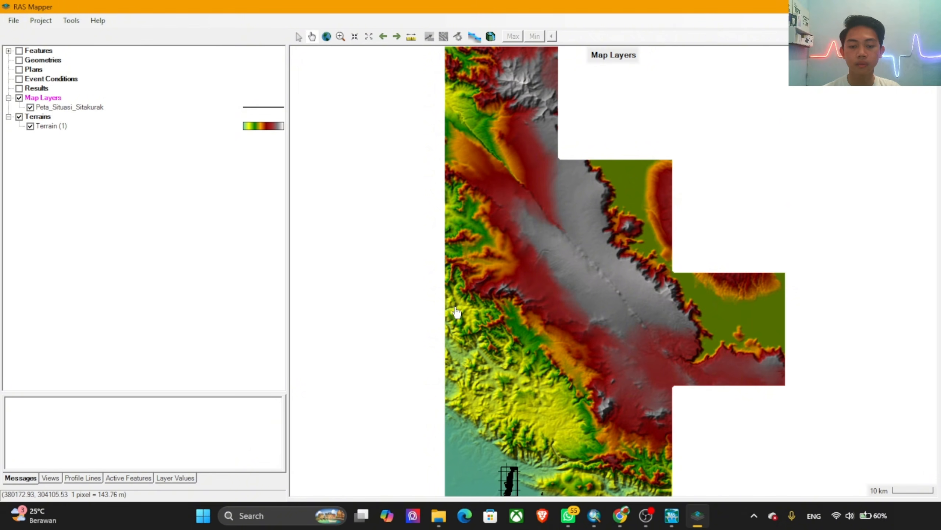
scroll(493, 481, "up", 2)
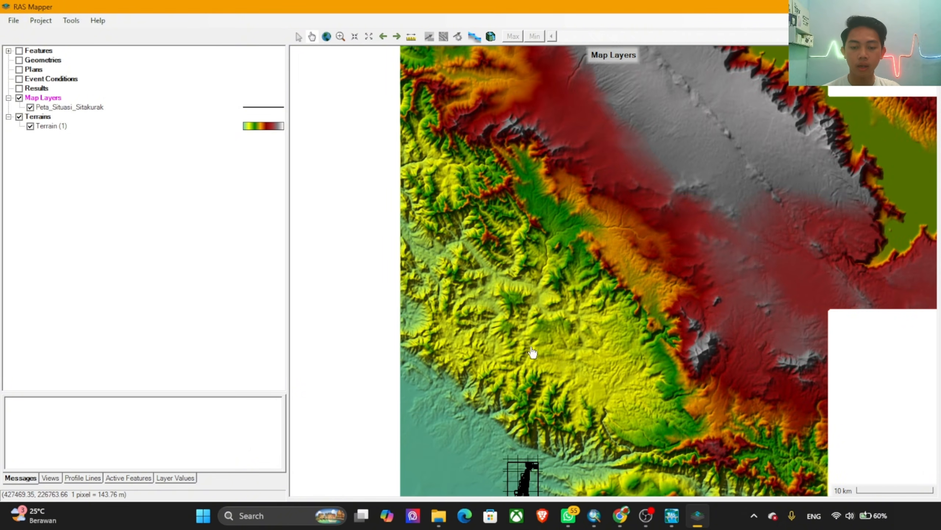
mouse_move(530, 469)
left_mouse_down()
mouse_move(527, 343)
mouse_move(558, 352)
left_mouse_up()
scroll(534, 365, "up", 4)
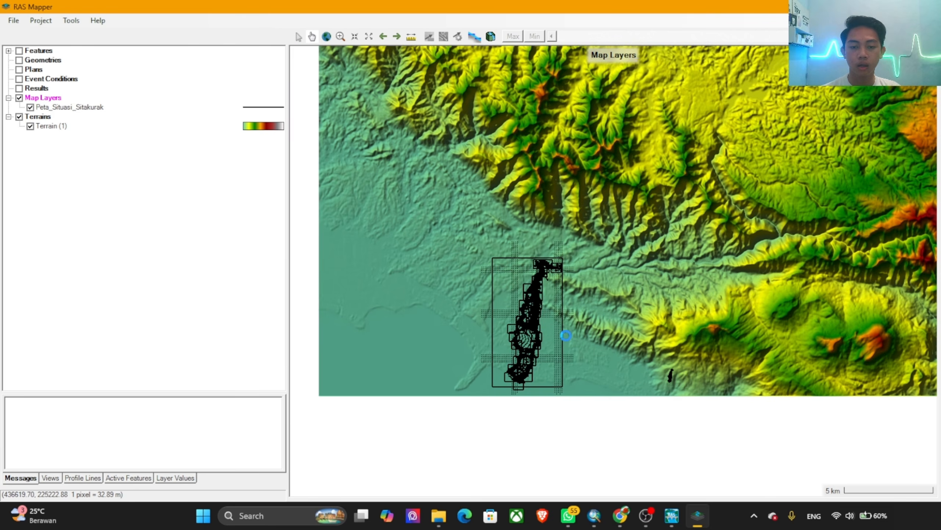
Step: Set the line colour of the Peta_Situasi_Sitakurak layer to DarkOrange in its layer properties
left_click(262, 108)
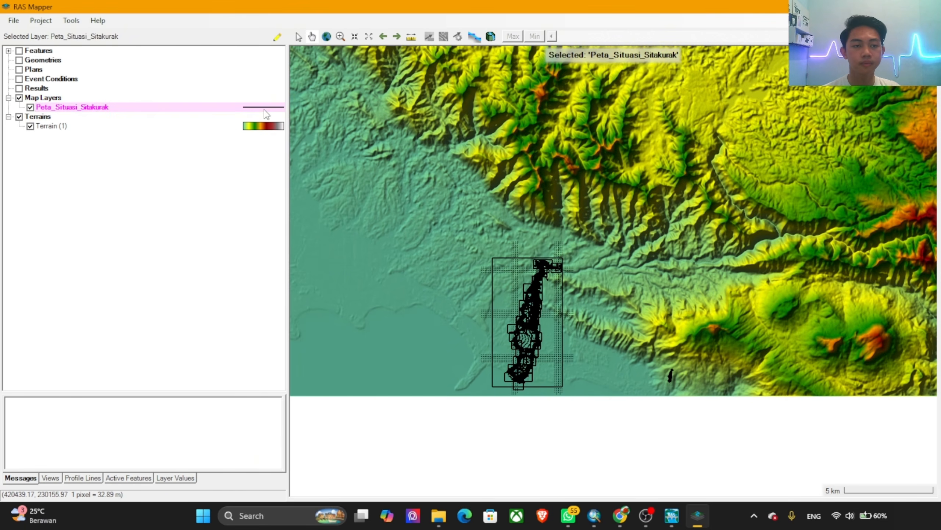
double_click(264, 108)
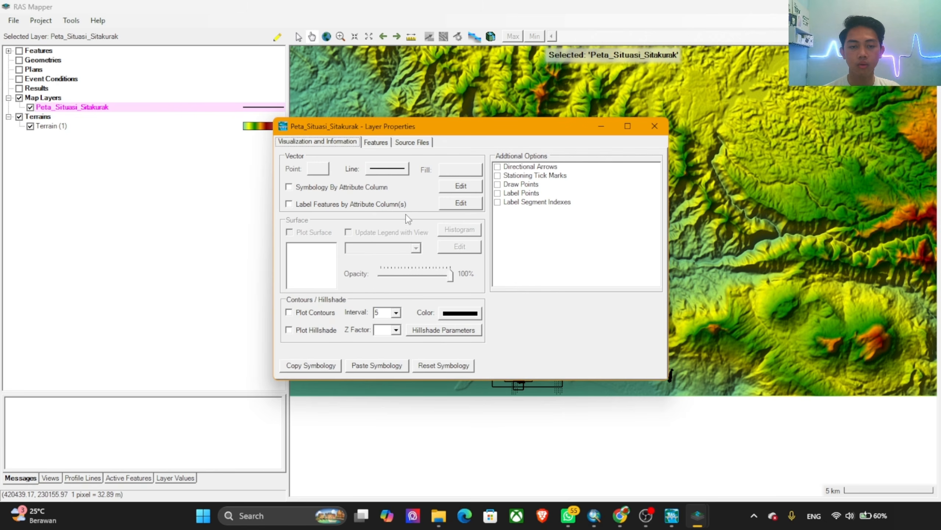
left_click(384, 170)
left_click(479, 210)
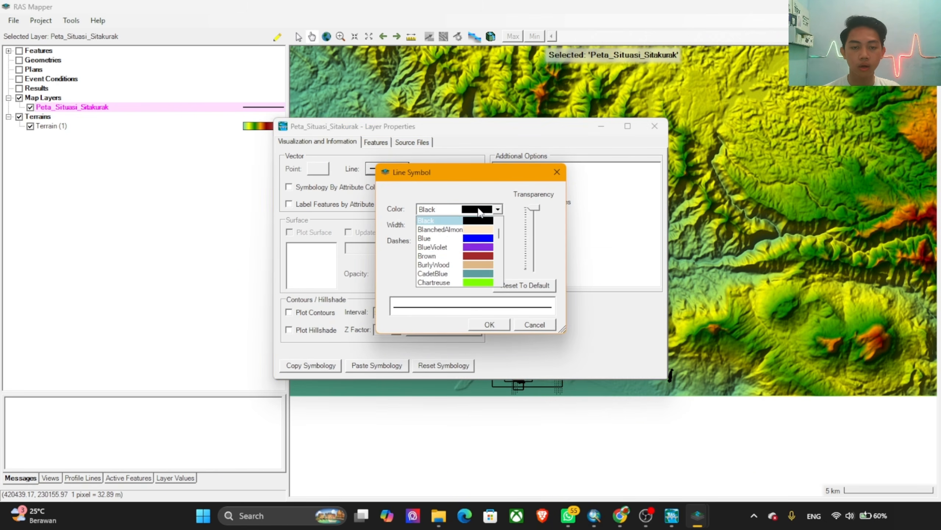
scroll(472, 260, "down", 5)
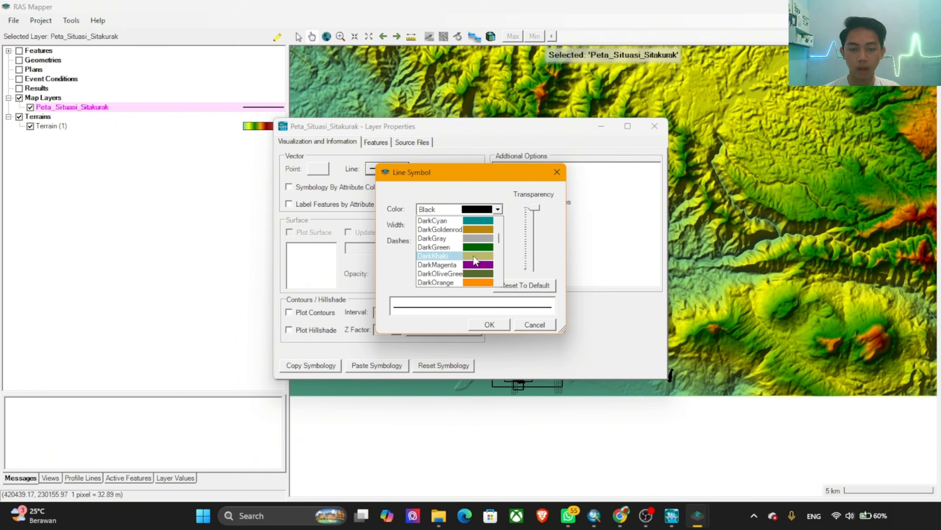
scroll(477, 263, "down", 2)
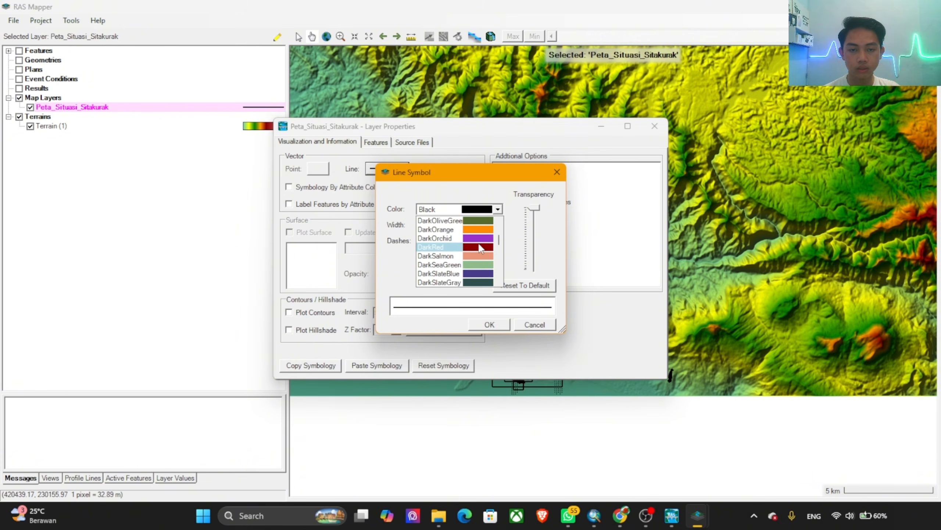
scroll(481, 259, "up", 1)
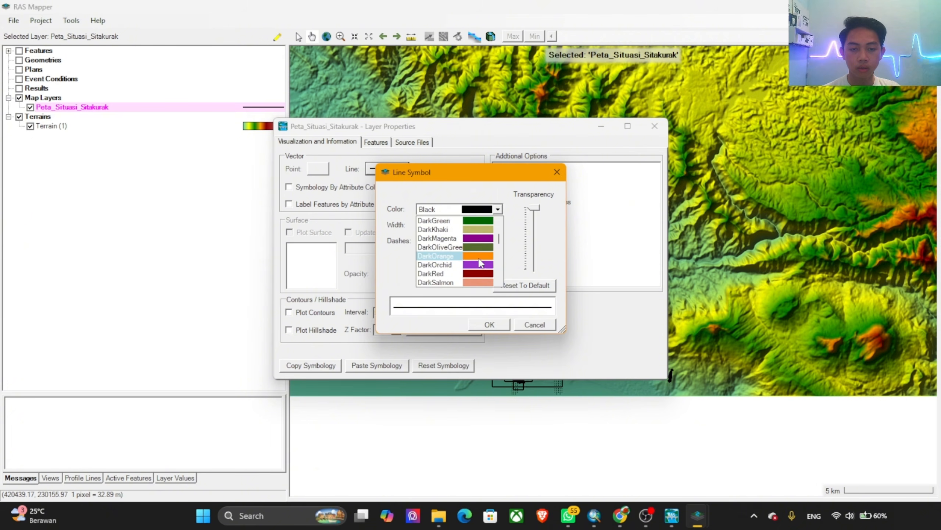
left_click(479, 257)
left_click(490, 323)
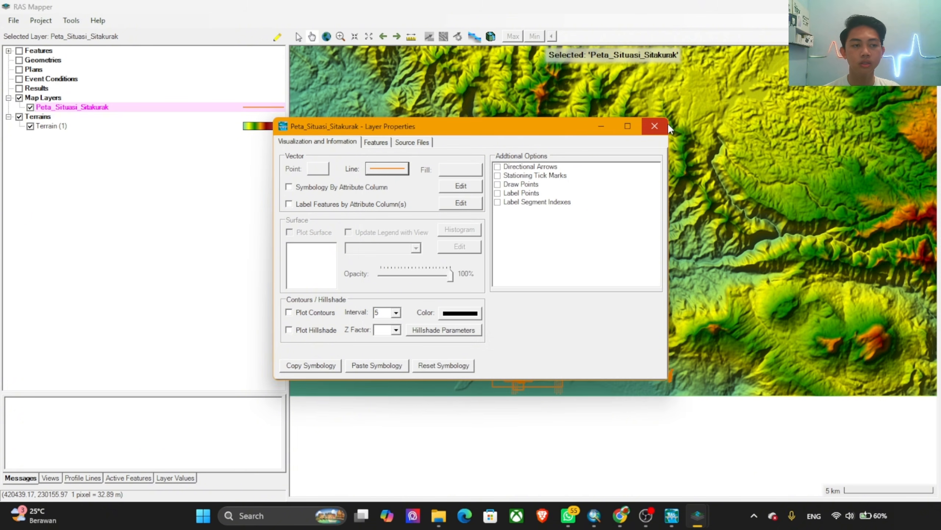
left_click(650, 128)
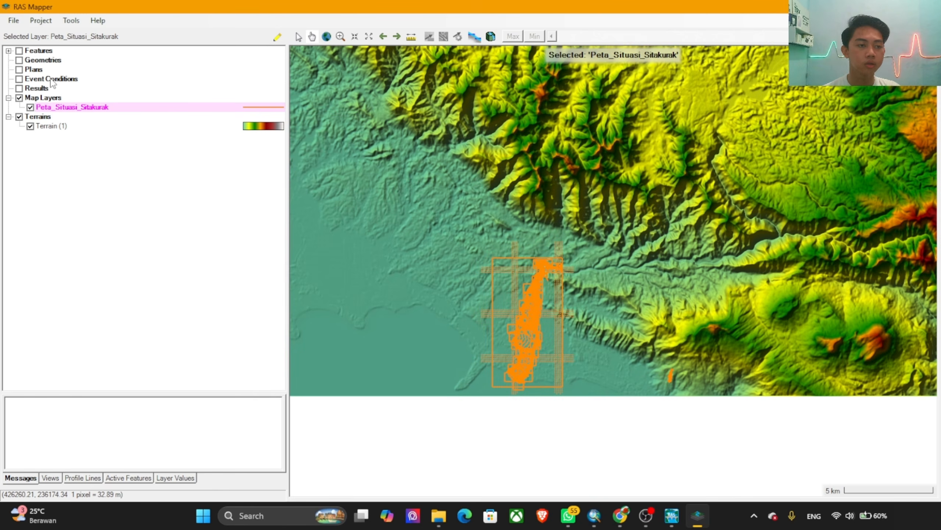
Step: Add the Google Hybrid web imagery layer under Map Layers, using the near resample method
right_click(66, 108)
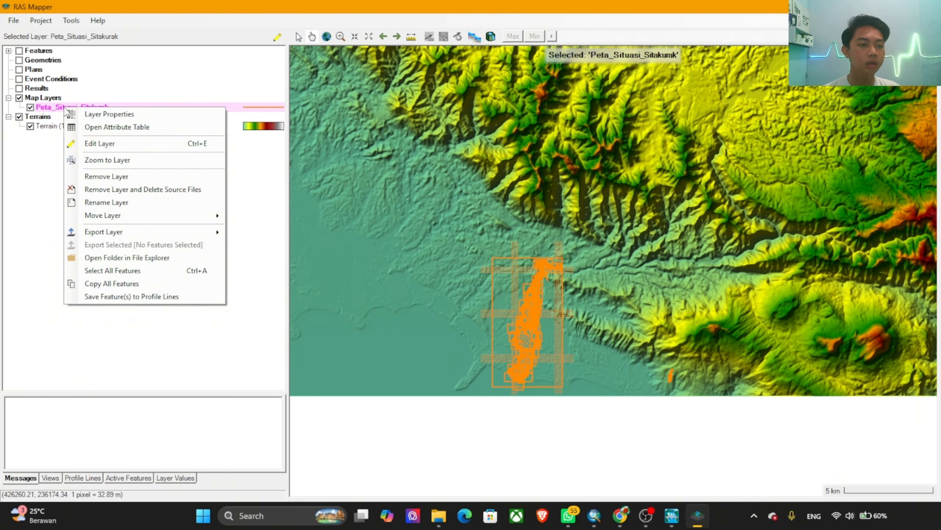
right_click(44, 98)
left_click(74, 103)
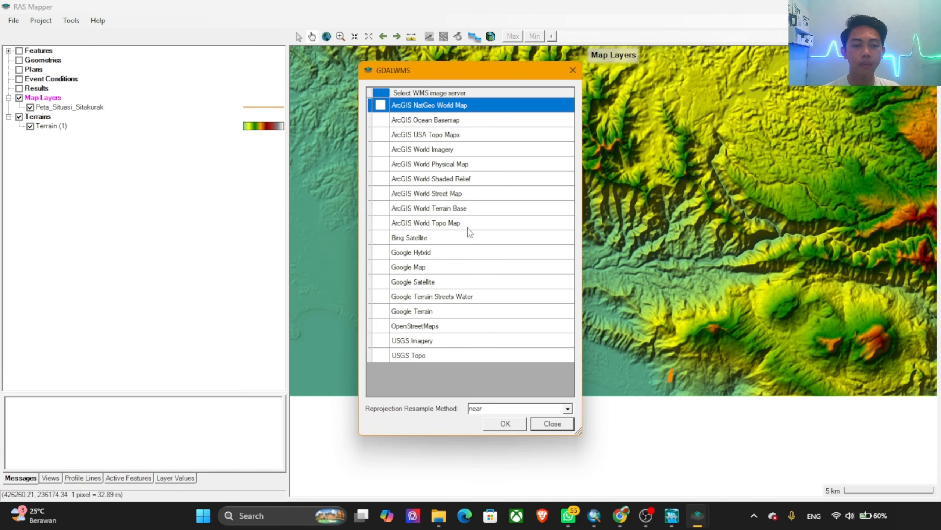
left_click(433, 256)
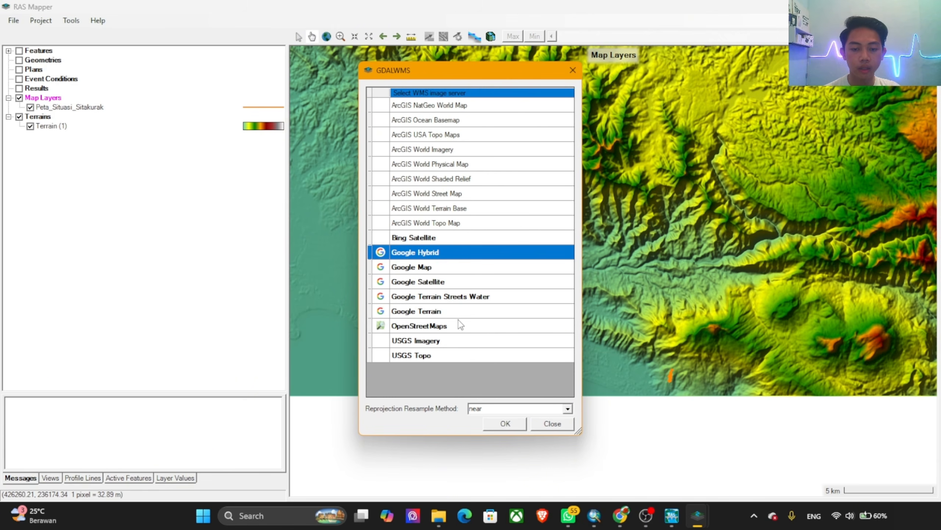
left_click(504, 430)
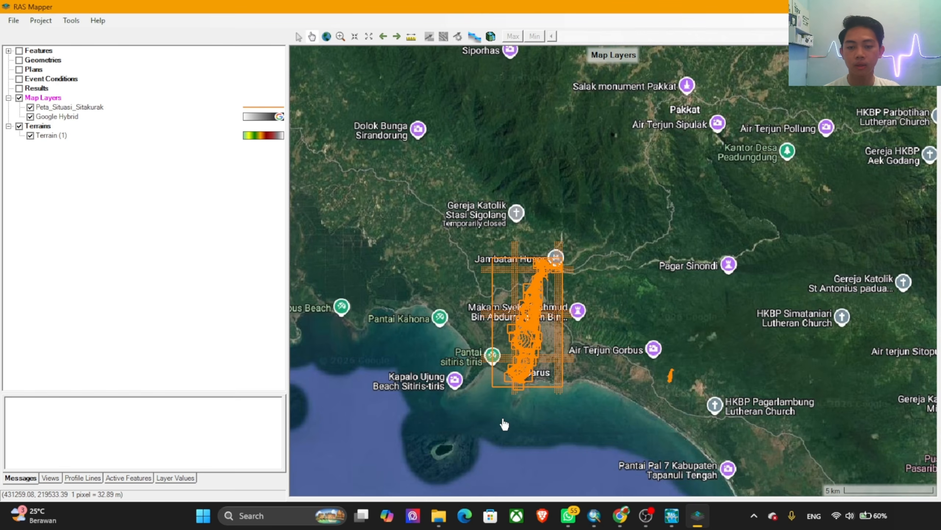
Step: Examine how the situation map's survey lines align with the river on the satellite imagery around the upstream bend
scroll(553, 280, "up", 4)
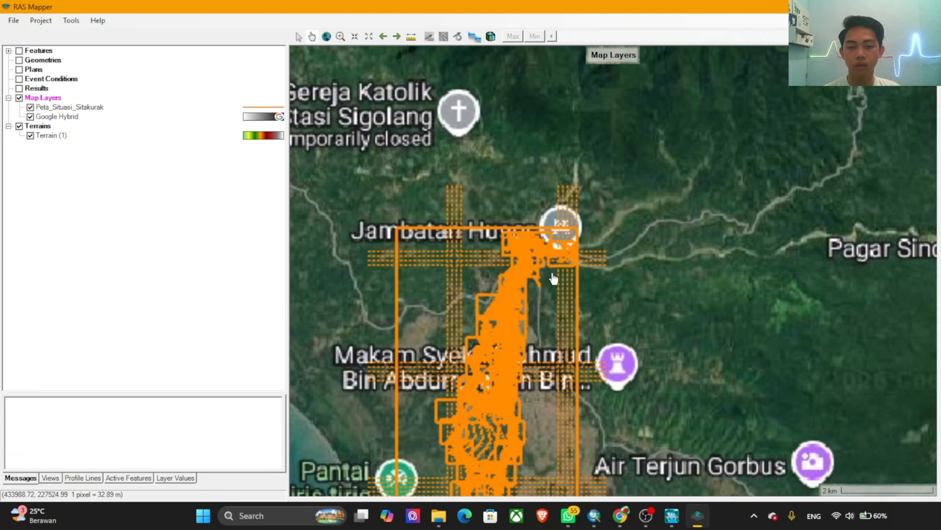
scroll(593, 286, "up", 4)
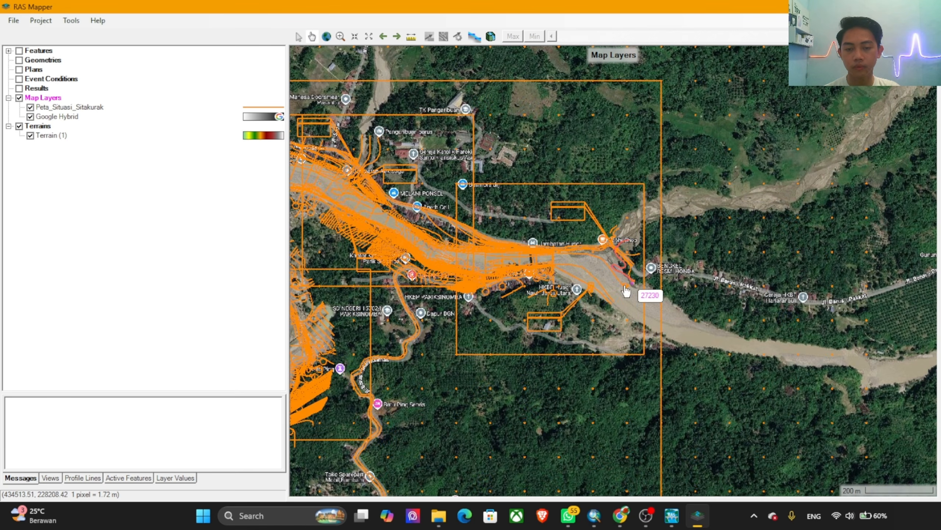
scroll(572, 278, "up", 1)
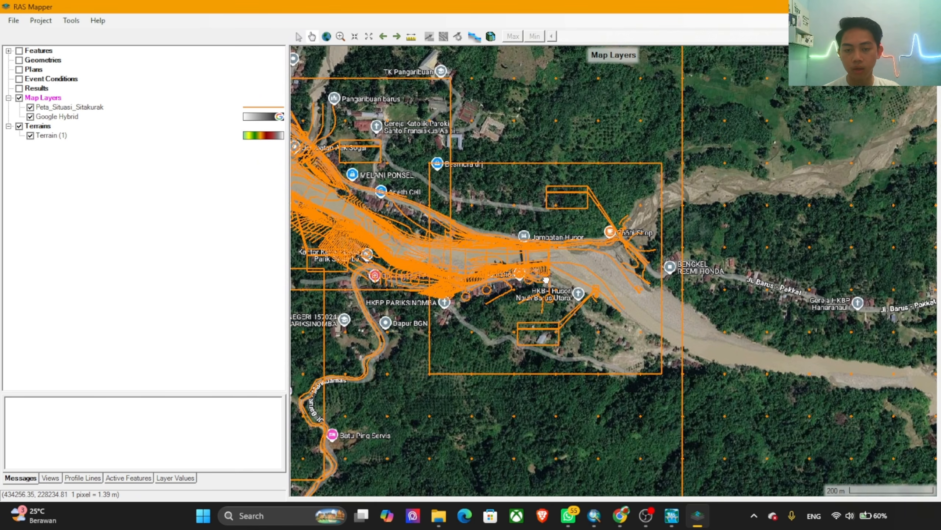
left_click_drag(545, 281, 745, 338)
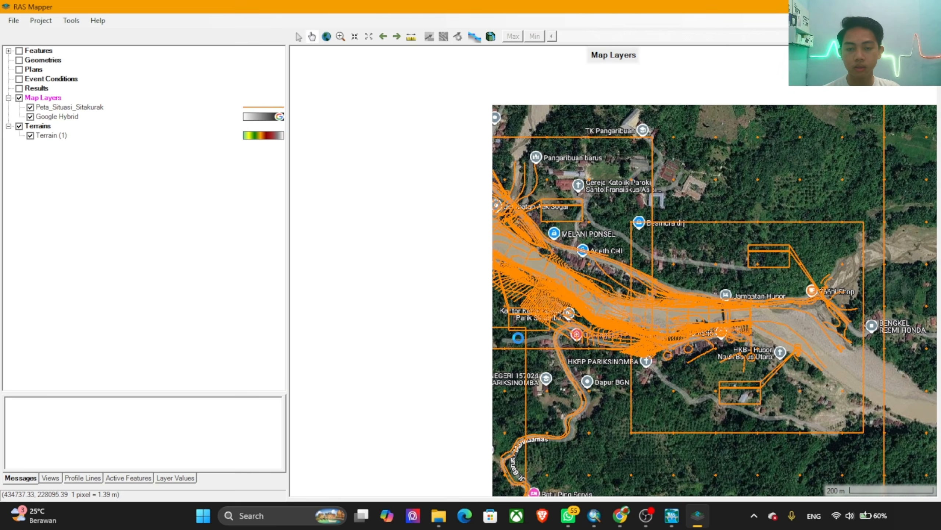
scroll(520, 344, "up", 1)
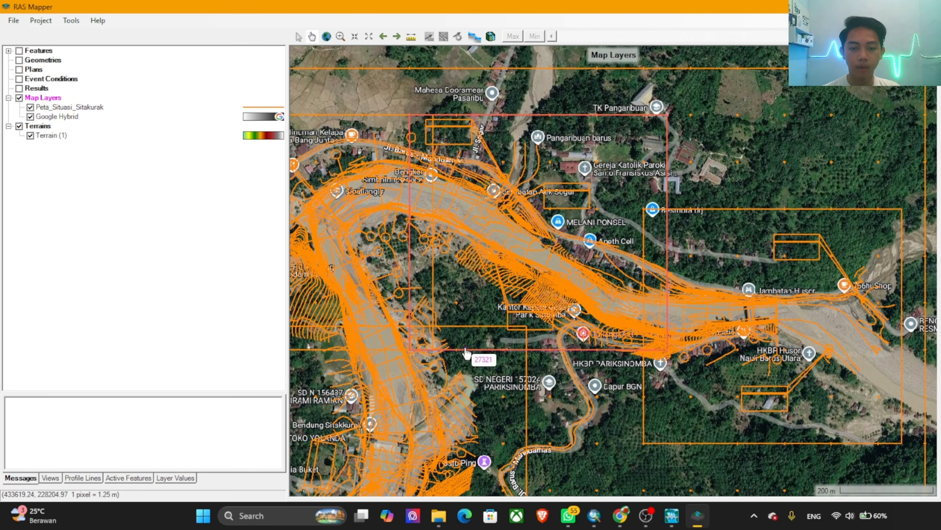
left_click_drag(465, 350, 507, 253)
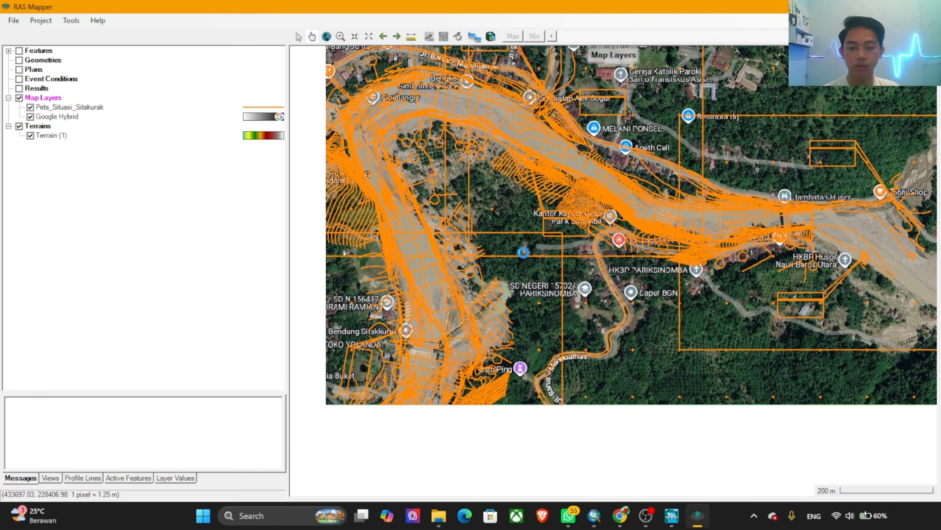
scroll(563, 270, "down", 4)
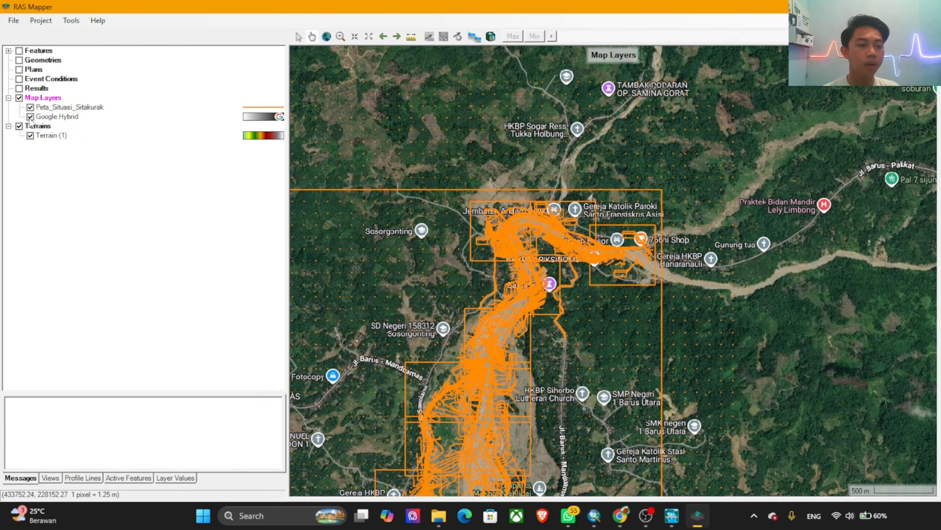
Step: Hide the Google Hybrid layer and examine the situation map's upstream river section lines against the terrain
left_click(30, 117)
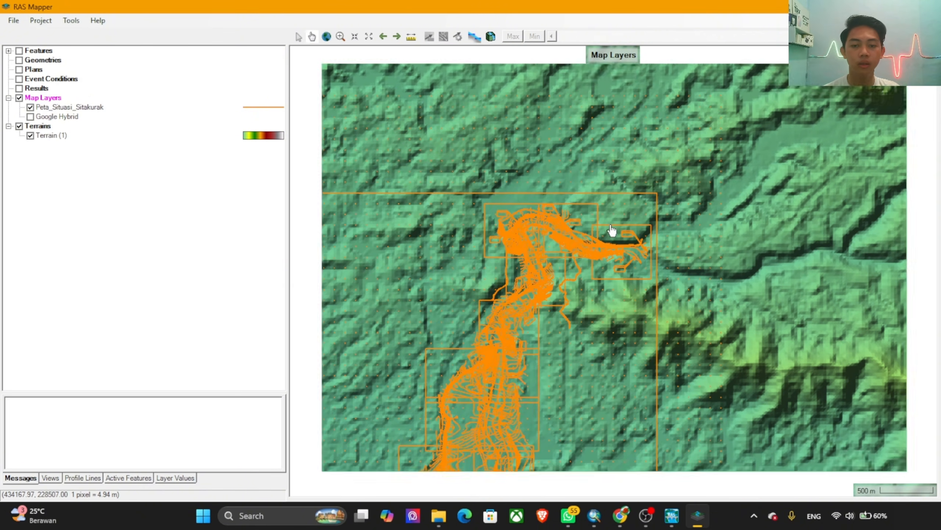
scroll(619, 256, "down", 5)
left_click_drag(550, 256, 540, 189)
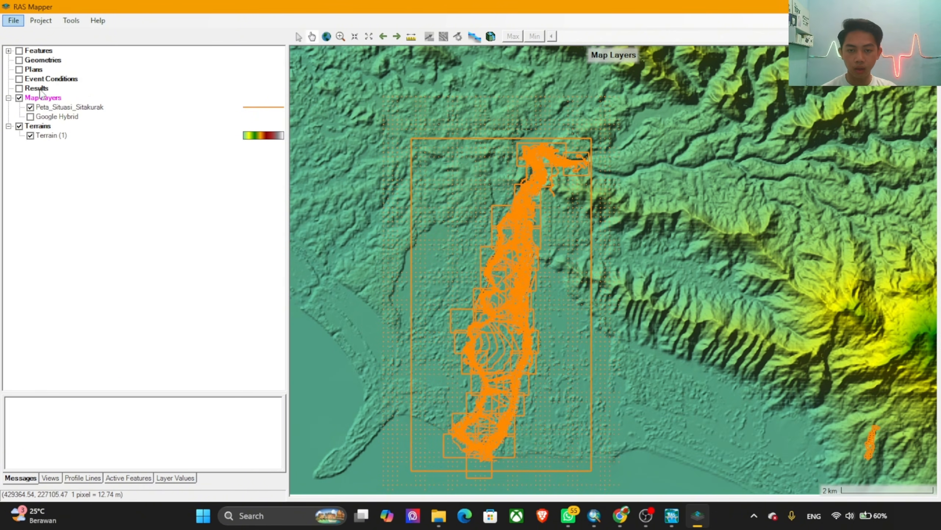
scroll(589, 118, "up", 8)
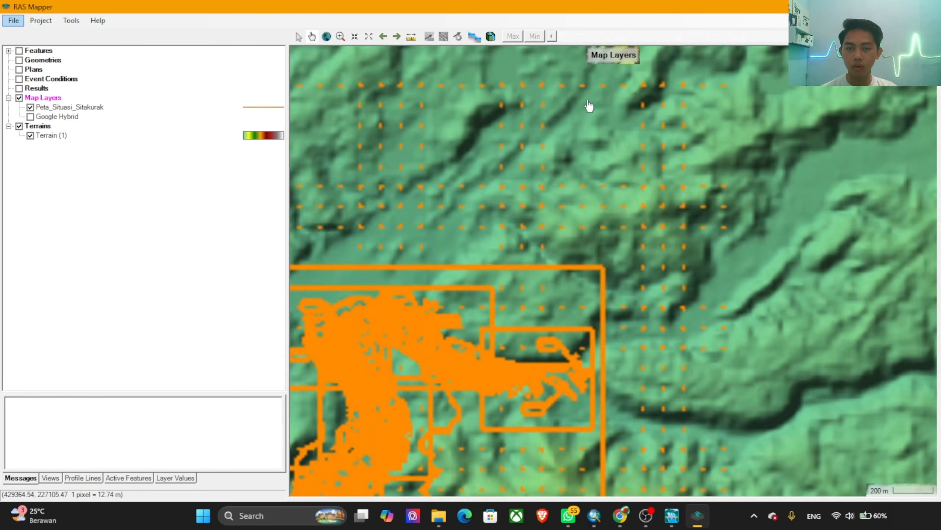
scroll(541, 433, "up", 2)
left_click_drag(538, 435, 603, 273)
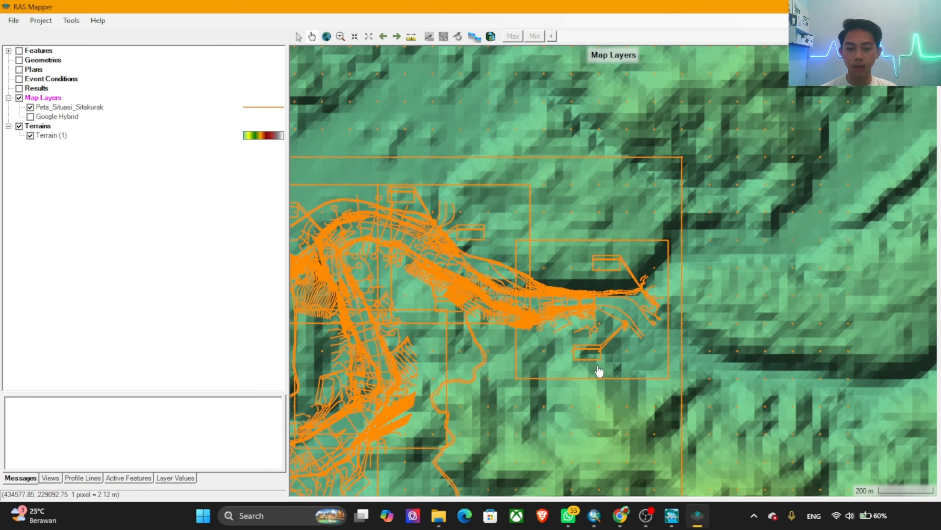
scroll(626, 319, "up", 1)
scroll(530, 292, "up", 1)
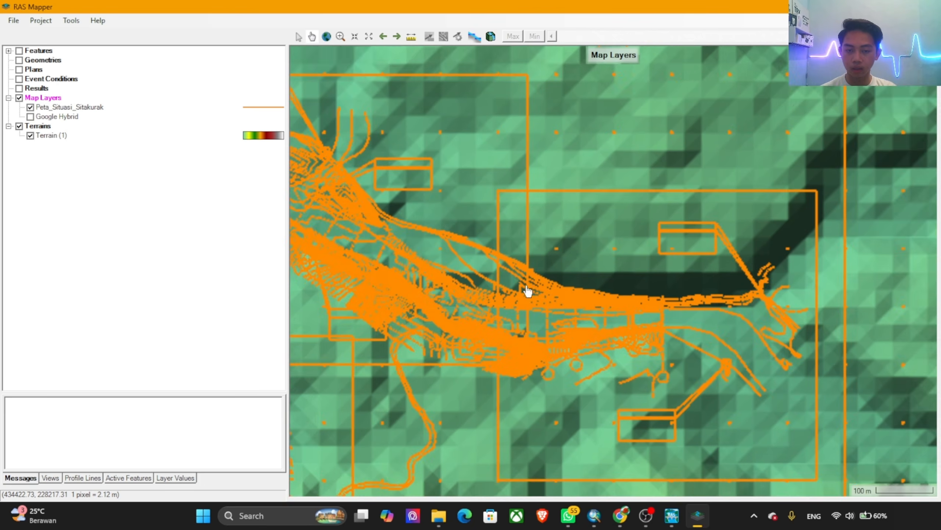
scroll(505, 374, "up", 1)
scroll(525, 396, "up", 1)
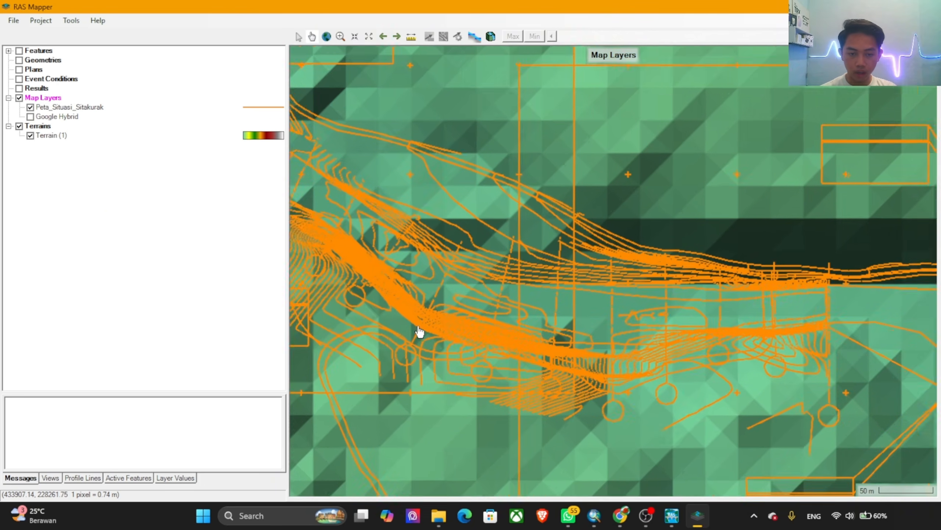
scroll(479, 277, "up", 1)
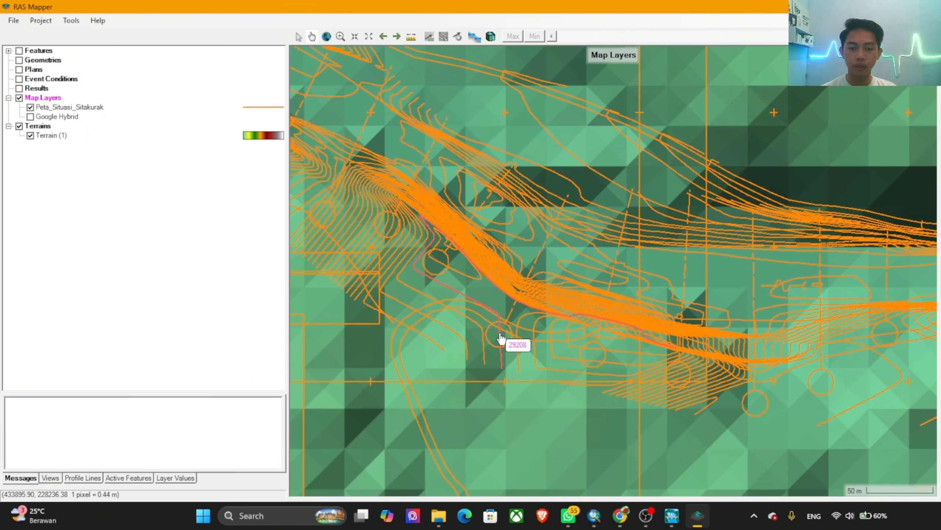
Step: Create a geometry named DAS Sitakurak, associated with Terrain (1), and start editing it
left_click(43, 60)
right_click(42, 60)
left_click(139, 69)
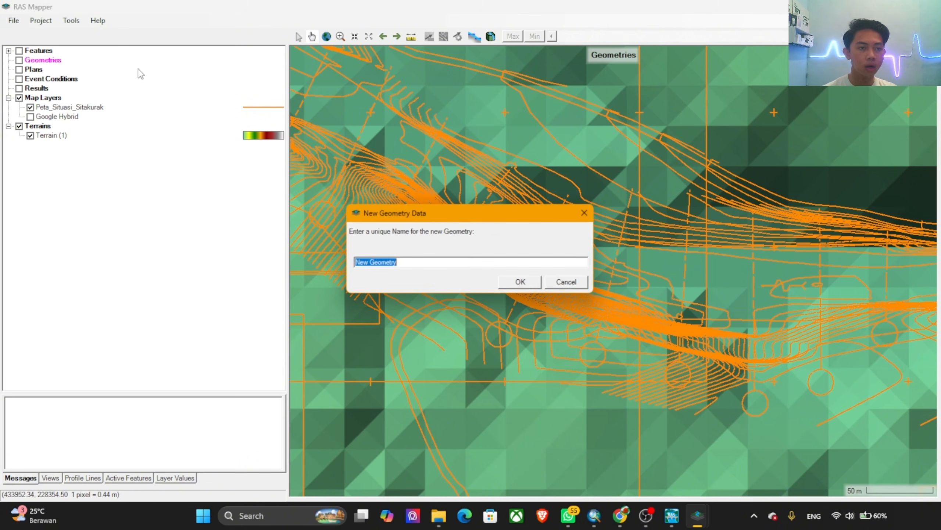
type("DAS Sitakurak")
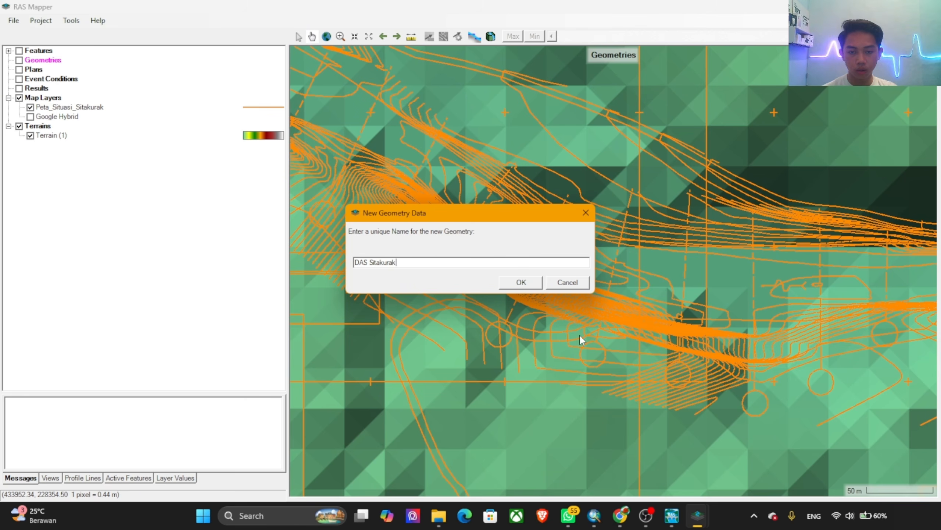
left_click(521, 282)
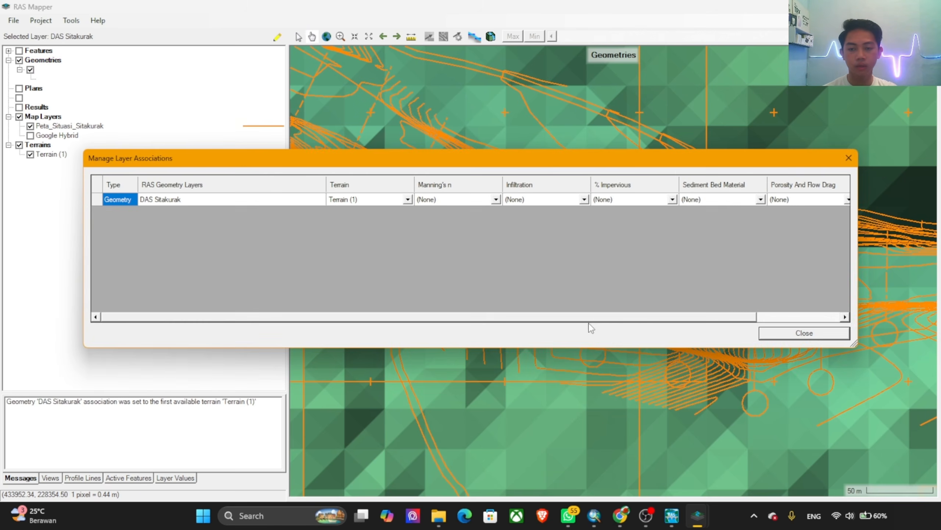
left_click(798, 334)
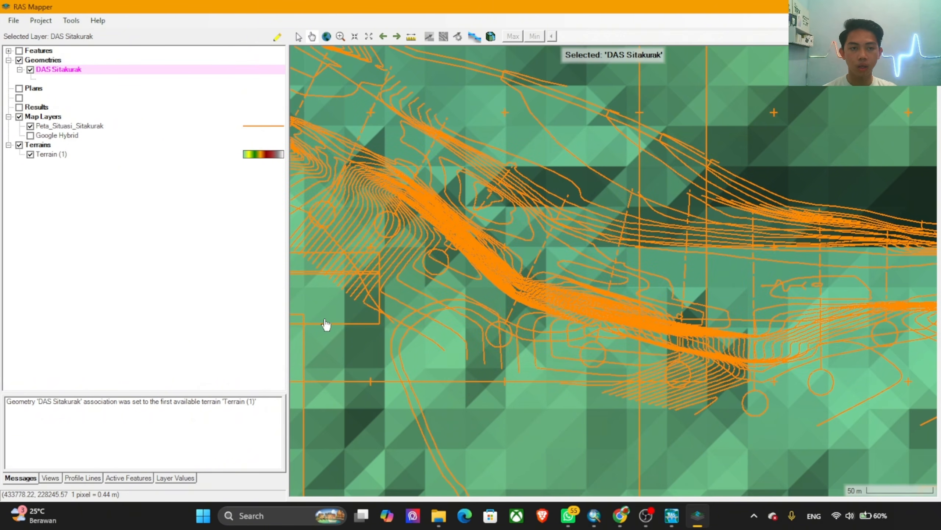
left_click(277, 37)
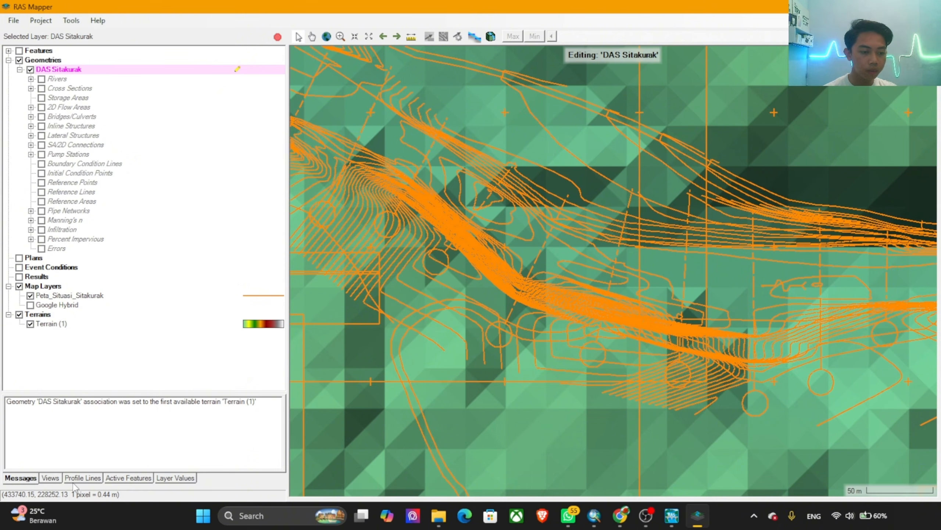
Step: Draw a profile line along the situation map's dashed section line at the river bend and name it Patokt A25
left_click(84, 478)
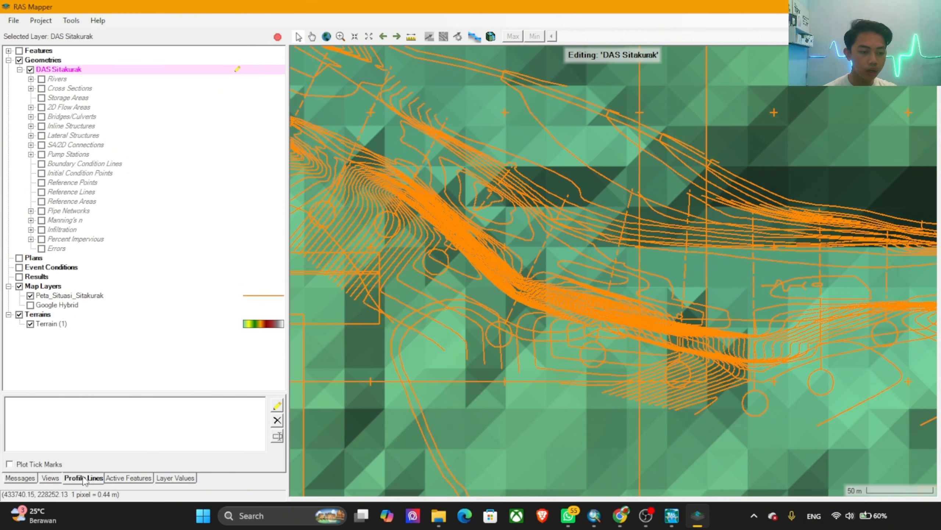
left_click(277, 406)
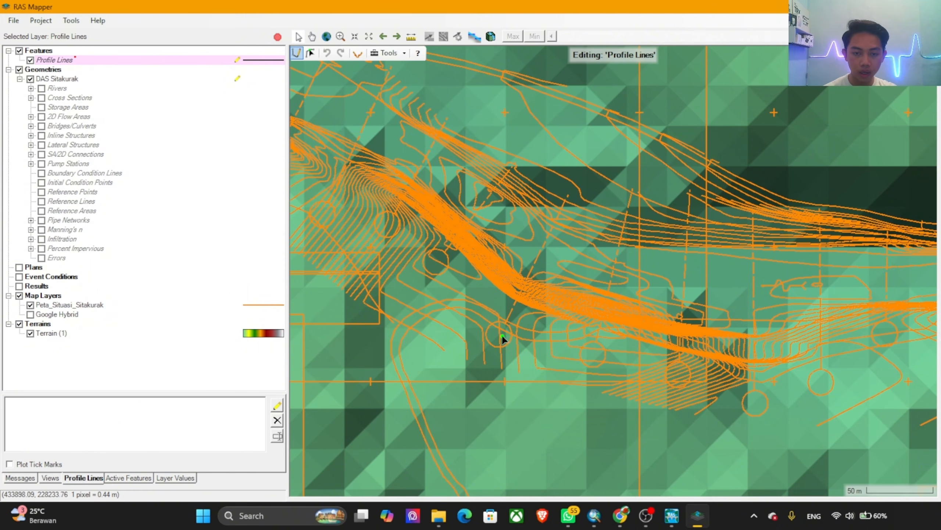
scroll(504, 336, "up", 2)
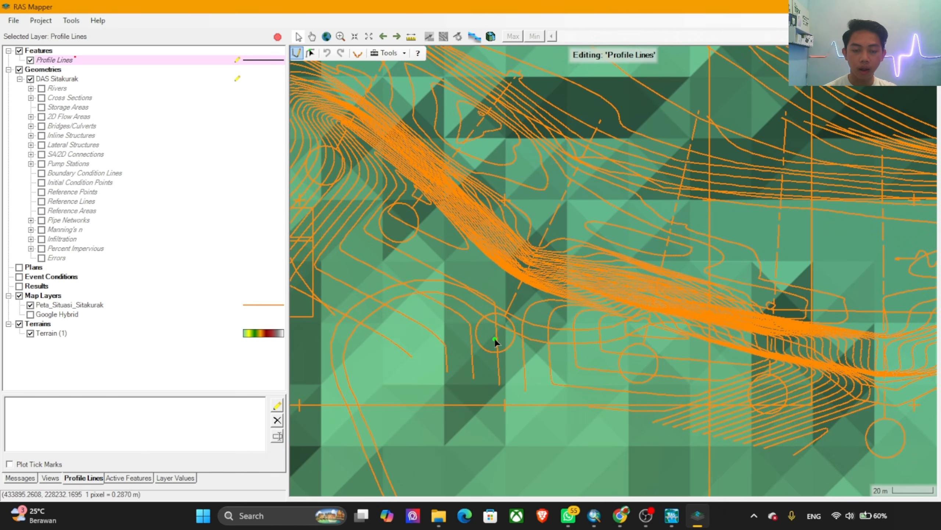
left_click(495, 339)
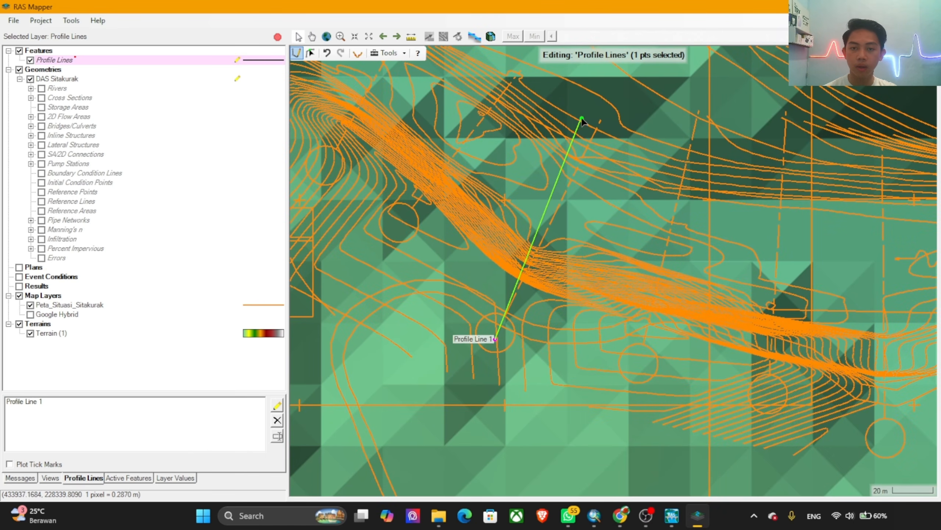
double_click(613, 95)
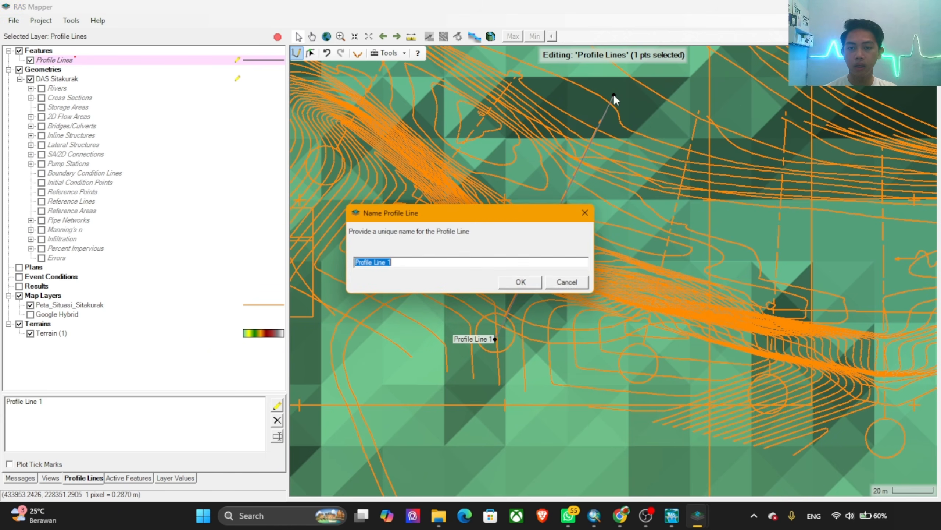
type("Point A25")
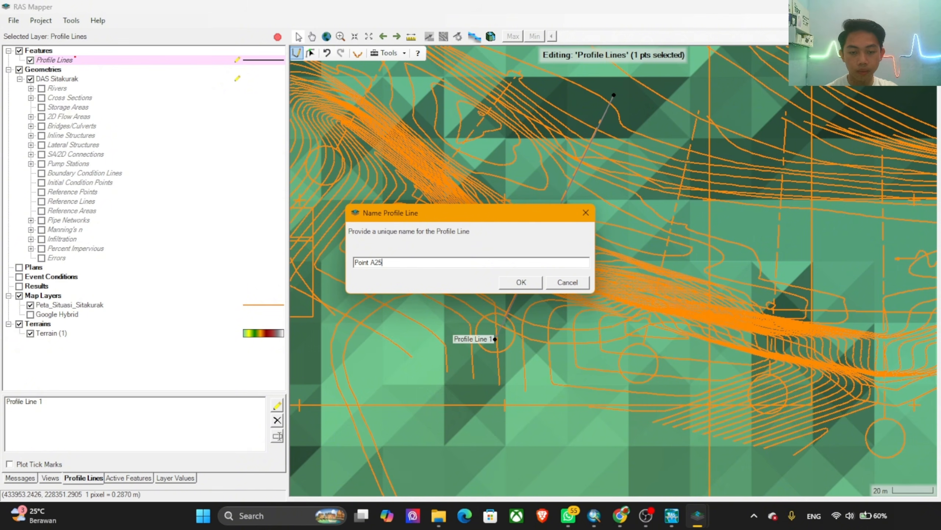
left_click(530, 284)
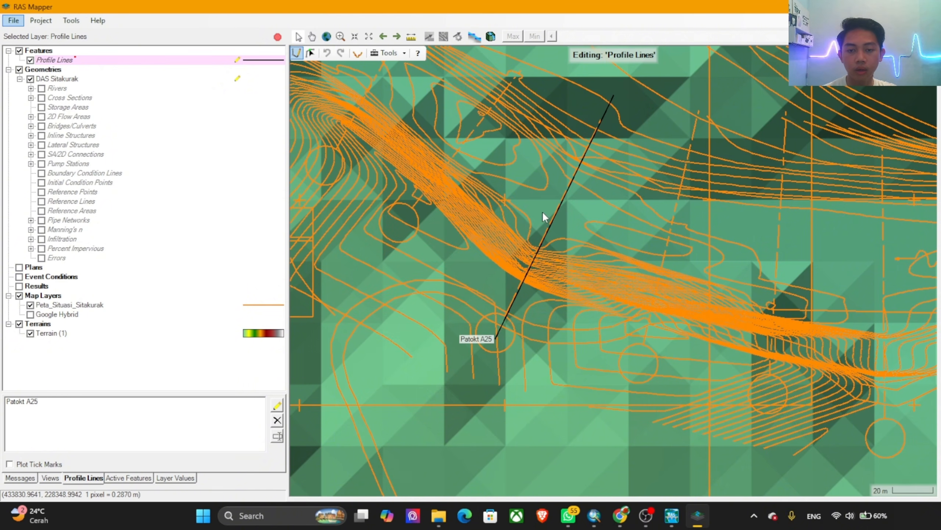
Step: Draw a profile line across the river along the easternmost dashed section line, extending beyond the north bank, and name it Titik Hulu
scroll(553, 189, "down", 2)
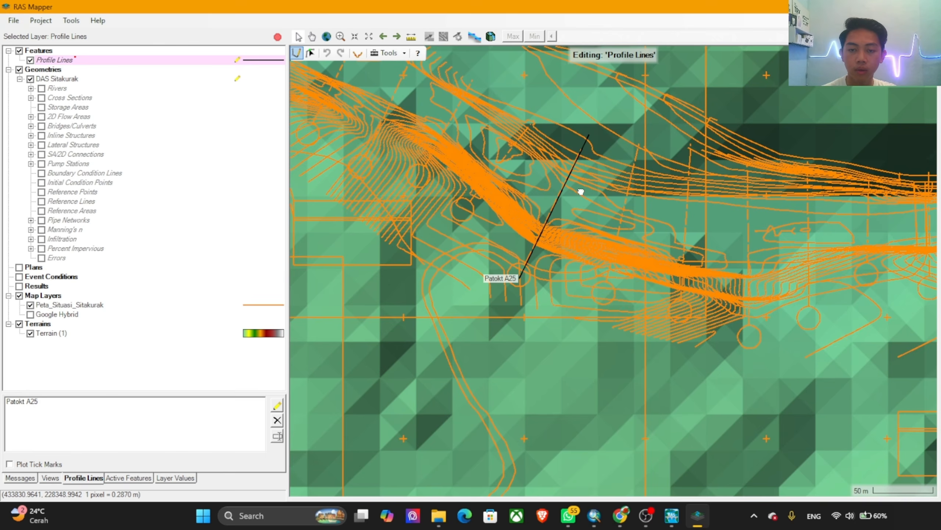
left_click_drag(581, 192, 458, 247)
left_click_drag(657, 278, 581, 262)
scroll(581, 262, "down", 2)
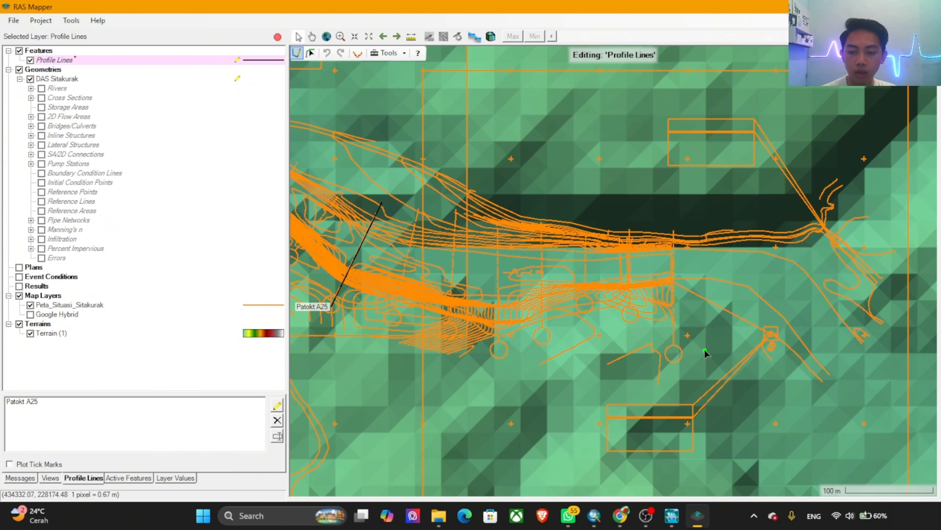
scroll(682, 335, "up", 5)
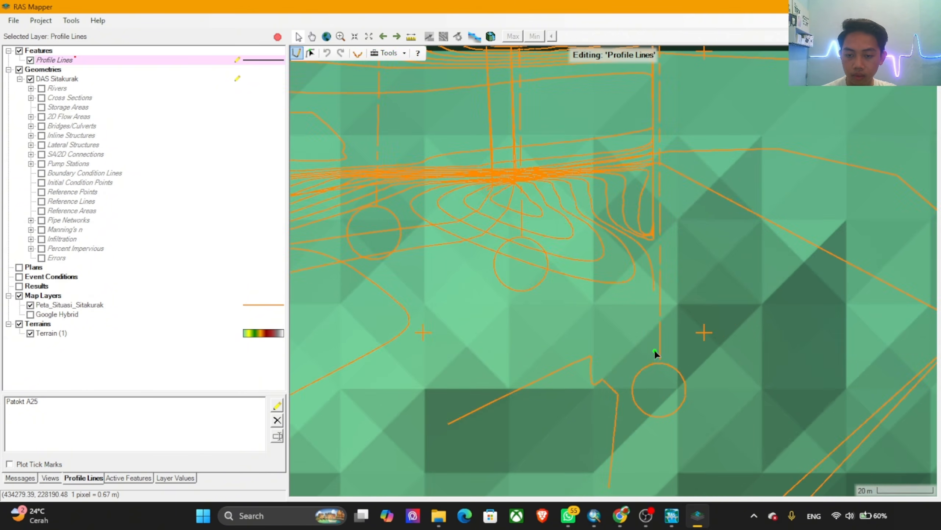
double_click(659, 389)
scroll(660, 390, "down", 3)
left_click_drag(656, 180, 657, 251)
left_click_drag(660, 160, 660, 151)
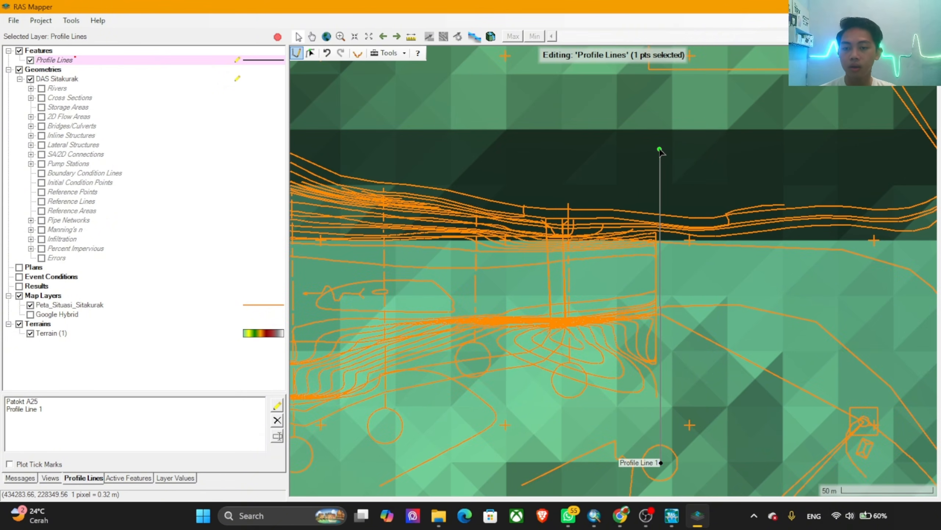
left_click(661, 151)
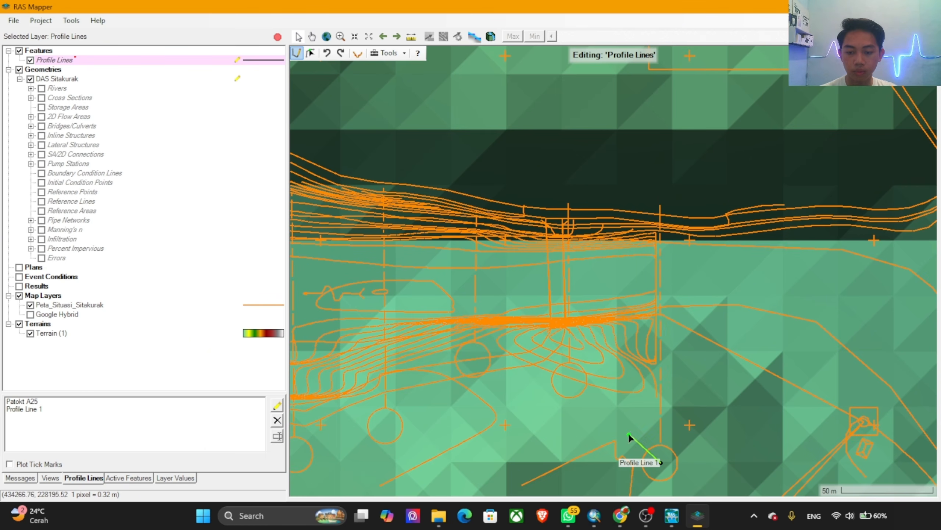
left_click_drag(660, 150, 658, 118)
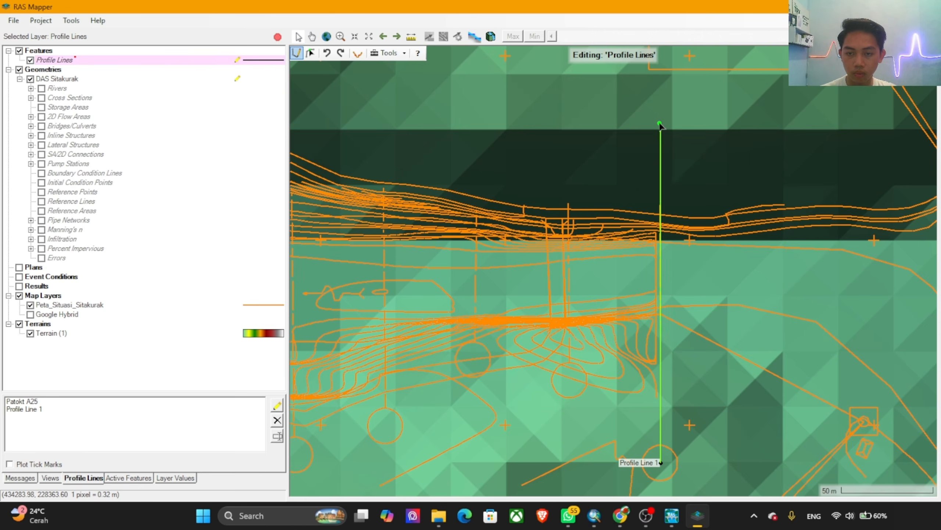
double_click(659, 123)
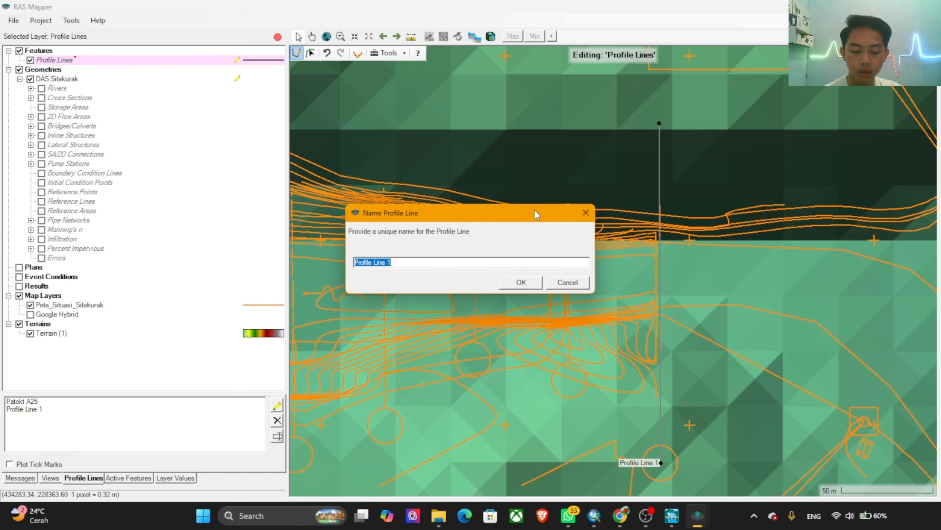
type("Titik Hulu")
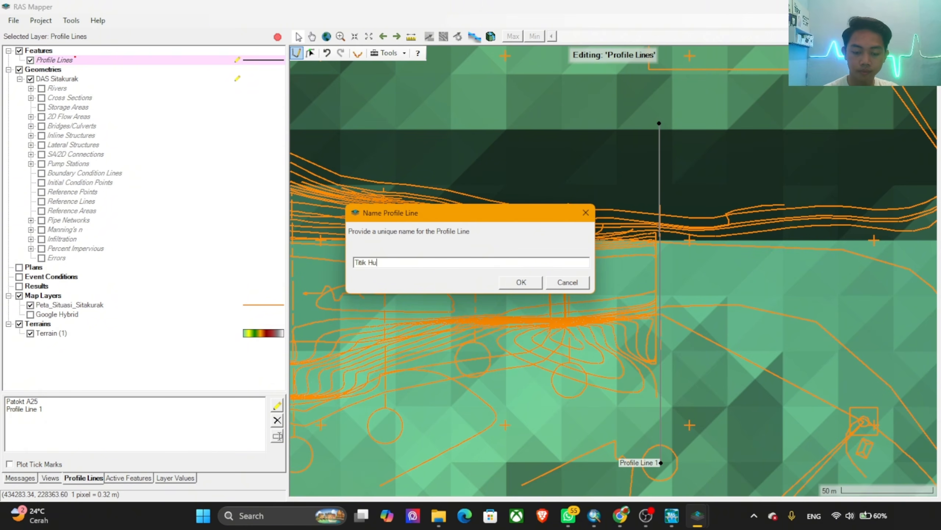
left_click(507, 286)
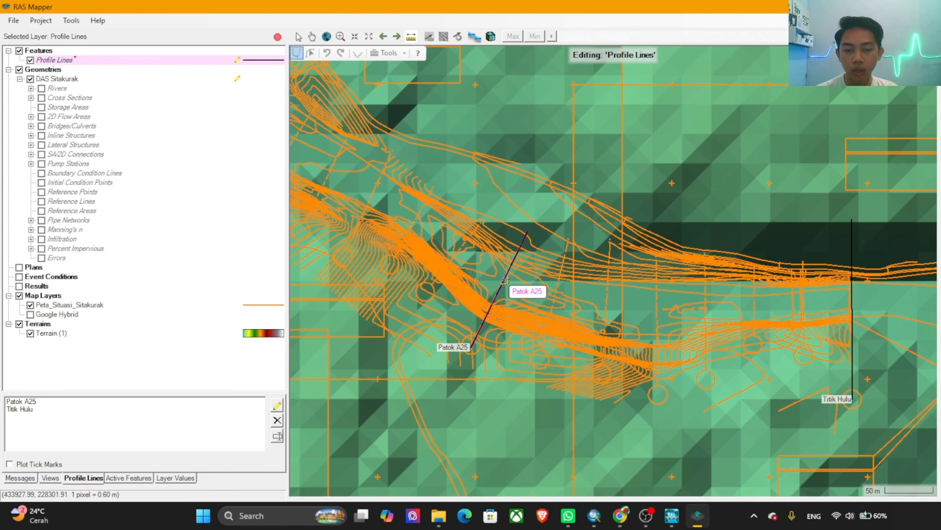
Step: Measure the distance along the river channel from the Patok A25 line downstream around the bend
scroll(505, 279, "down", 3)
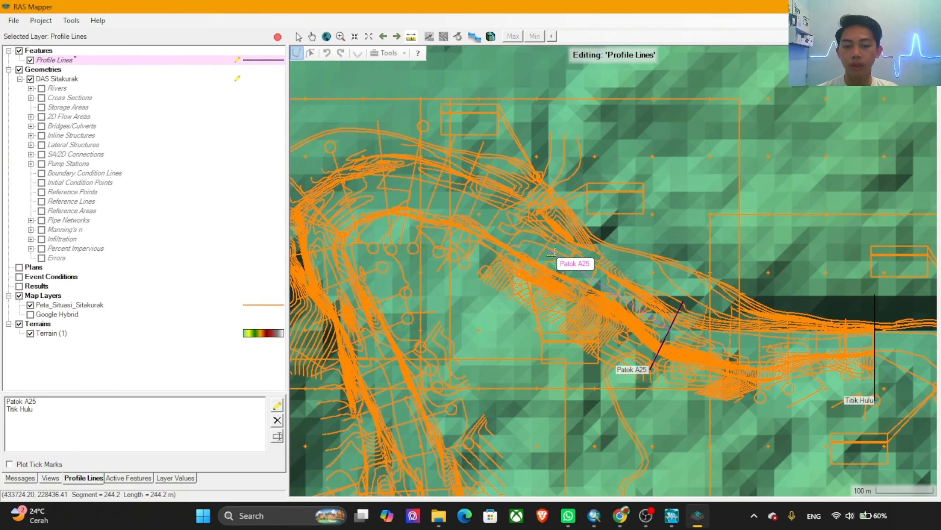
left_click(554, 252)
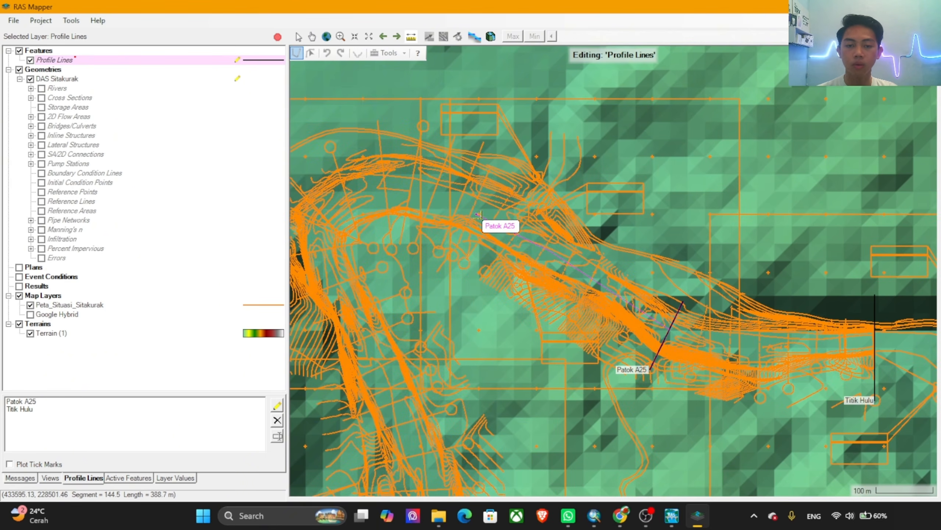
left_click(368, 196)
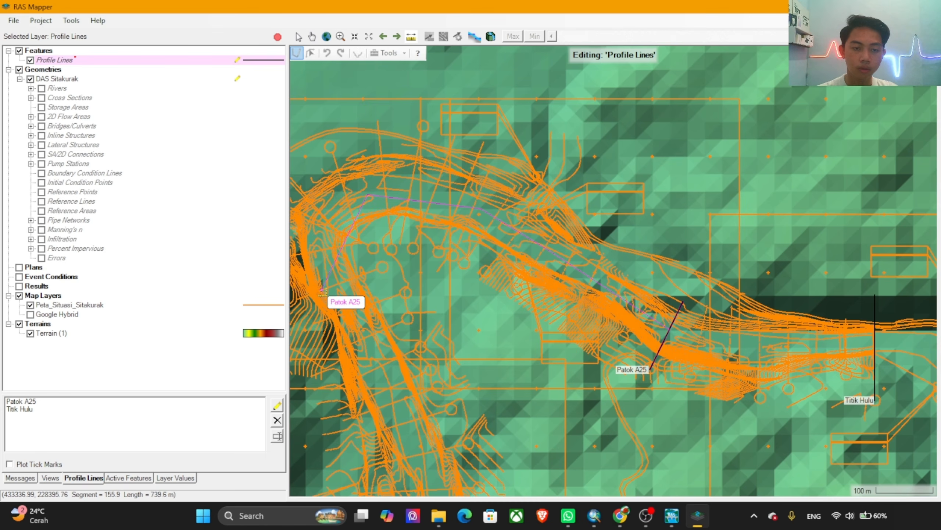
left_click(322, 235)
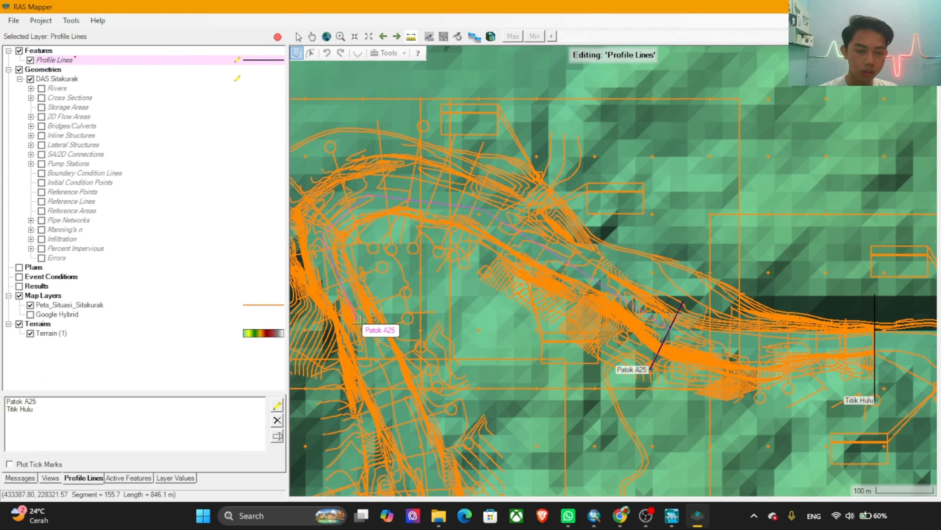
left_click(357, 321)
left_click(381, 381)
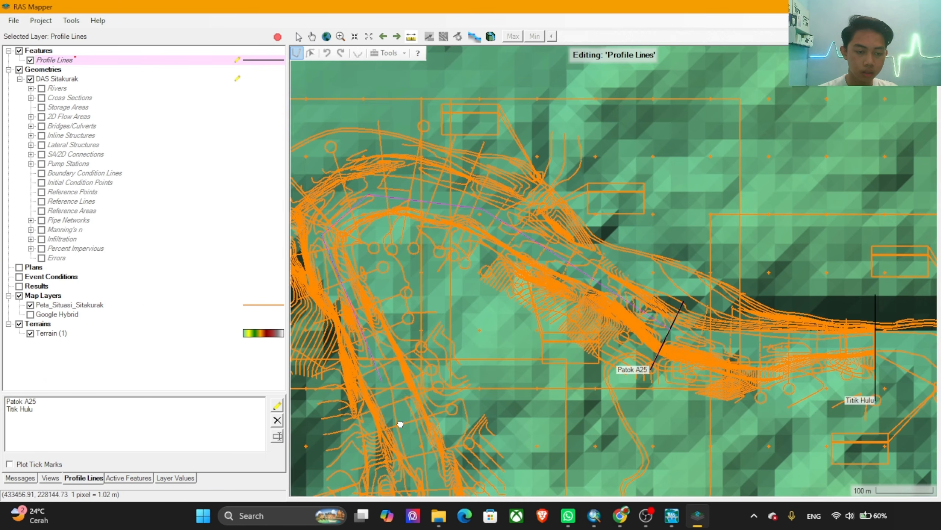
left_click_drag(399, 424, 384, 358)
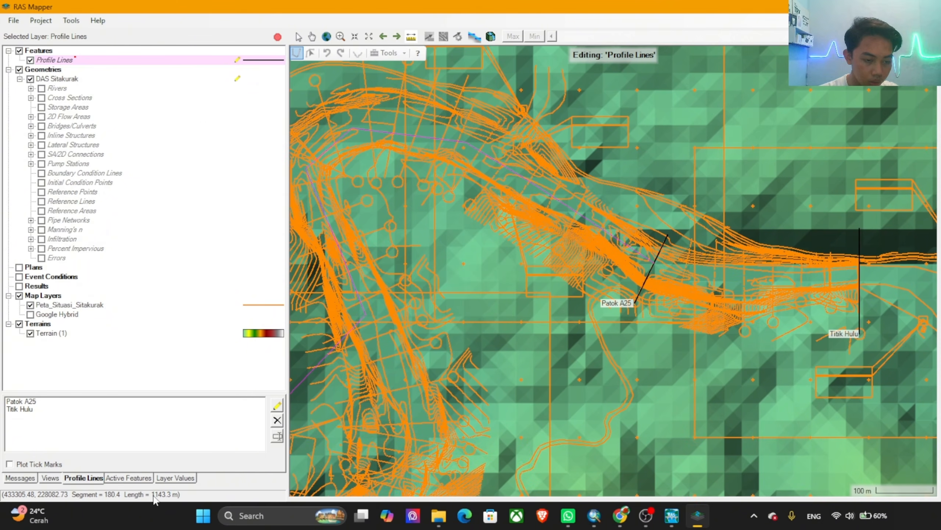
scroll(365, 282, "up", 4)
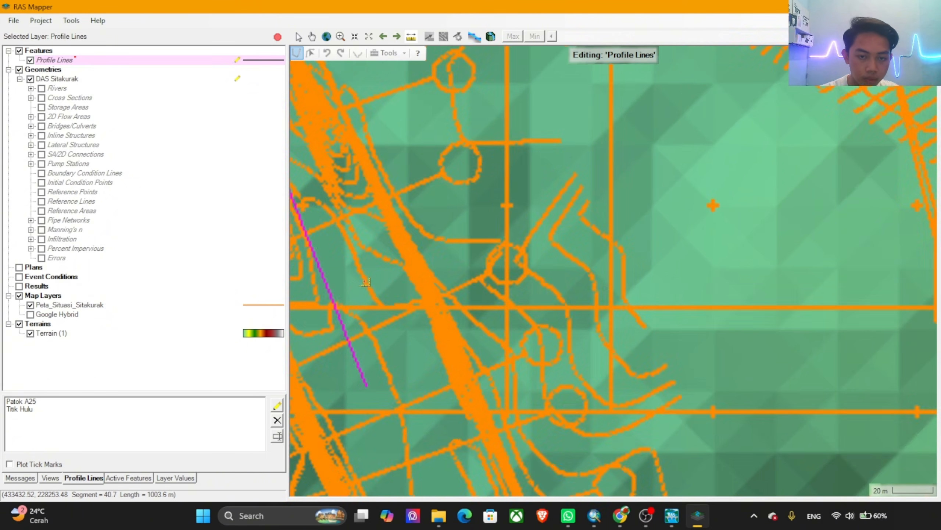
left_click_drag(441, 337, 595, 339)
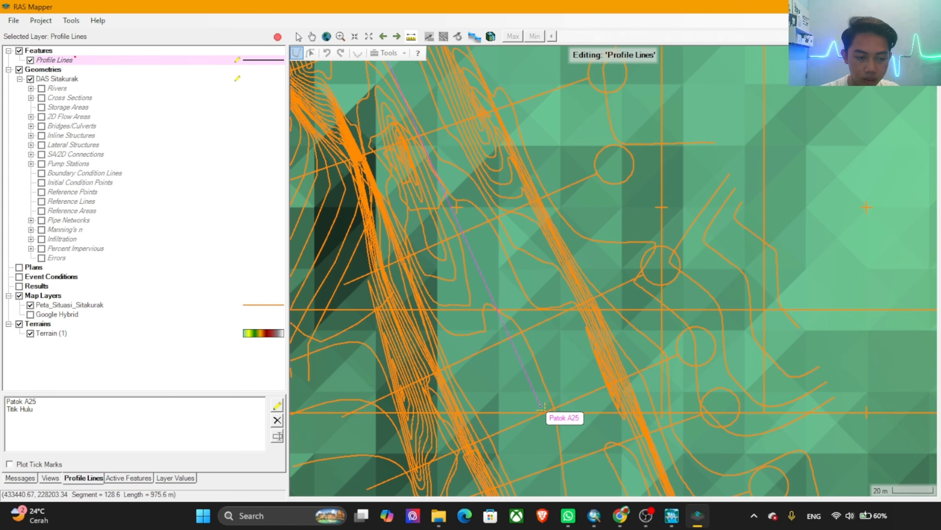
left_click_drag(548, 430, 515, 365)
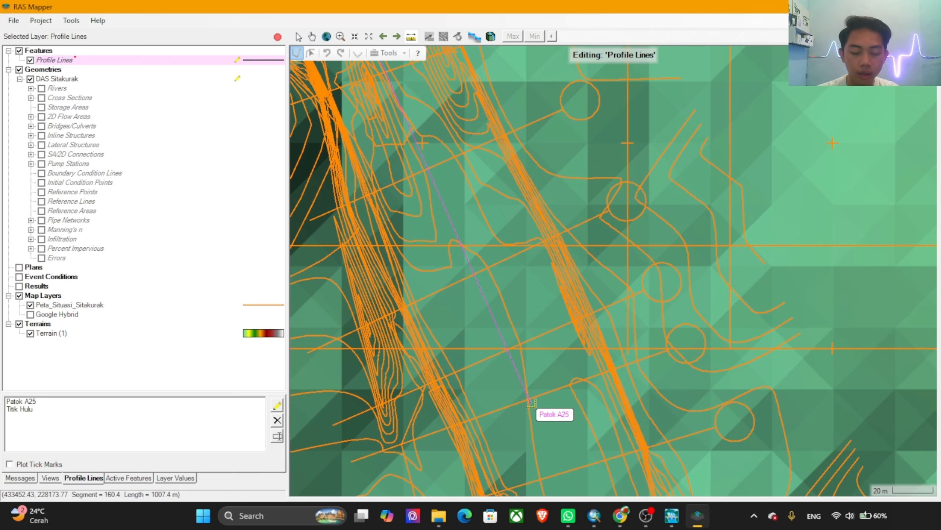
Step: Draw a profile line across the river along a dashed section line downstream of the bend and name it Titik Hilir
left_click(277, 407)
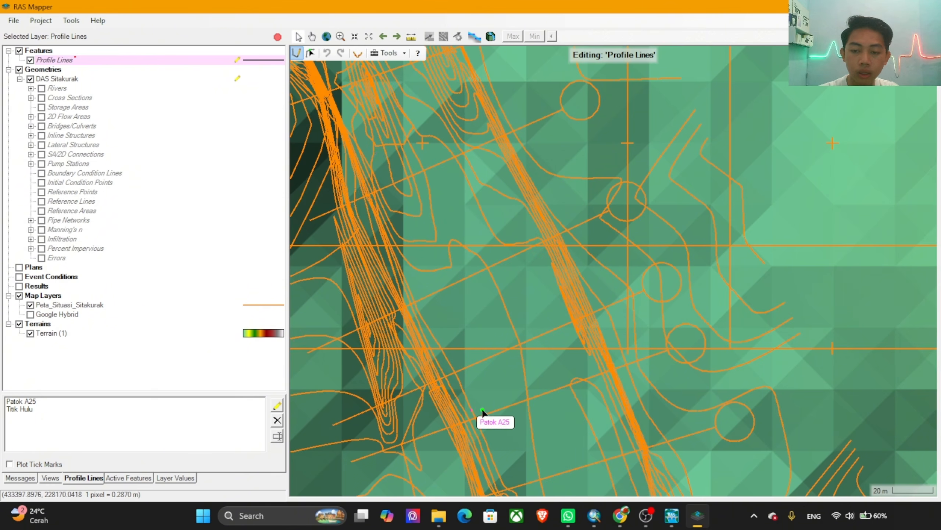
left_click(688, 343)
double_click(334, 466)
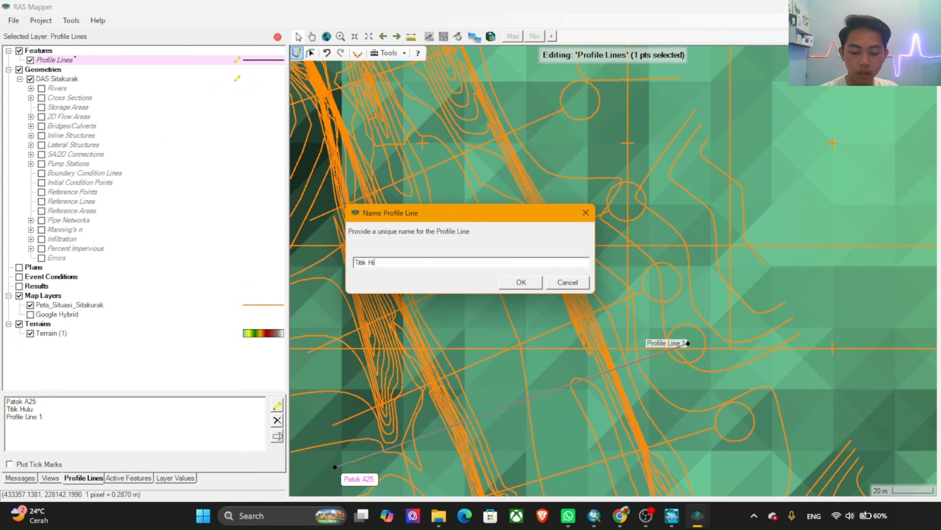
left_click(527, 282)
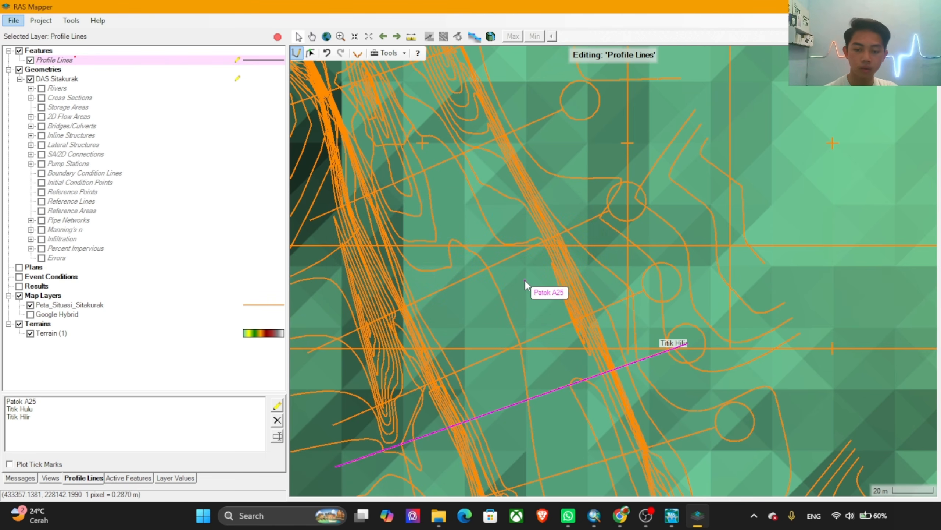
Step: Start the river centreline in the Rivers layer just upstream of Titik Hulu and trace it mid-channel towards the Patok A25 line
left_click(31, 89)
left_click(49, 91)
left_click(31, 89)
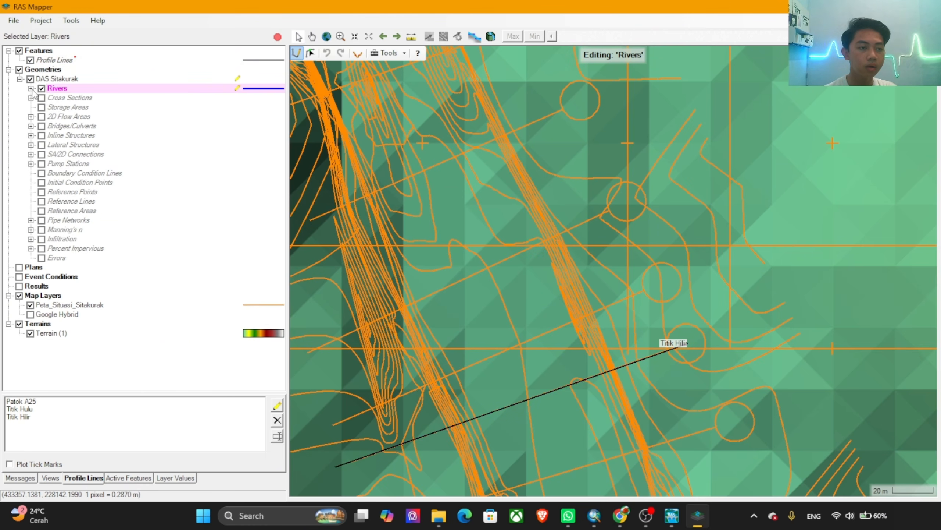
scroll(419, 292, "down", 5)
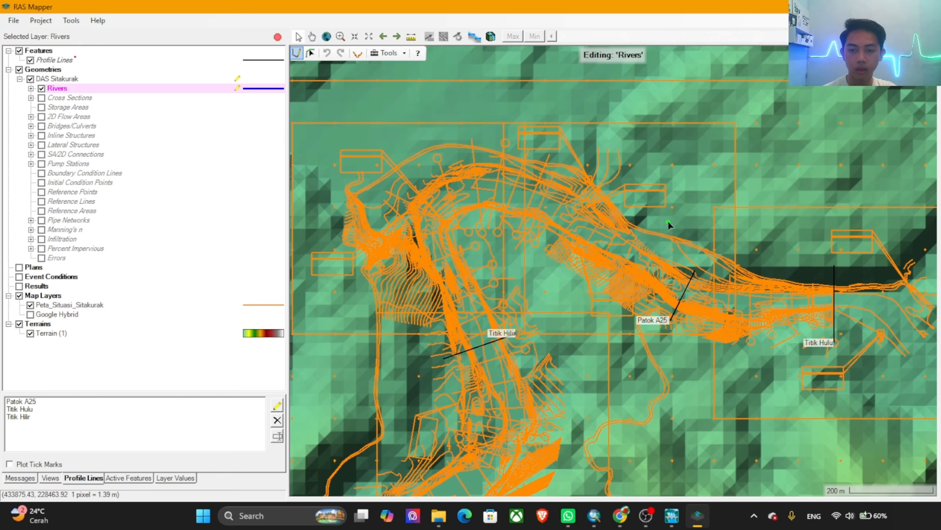
scroll(774, 336, "up", 5)
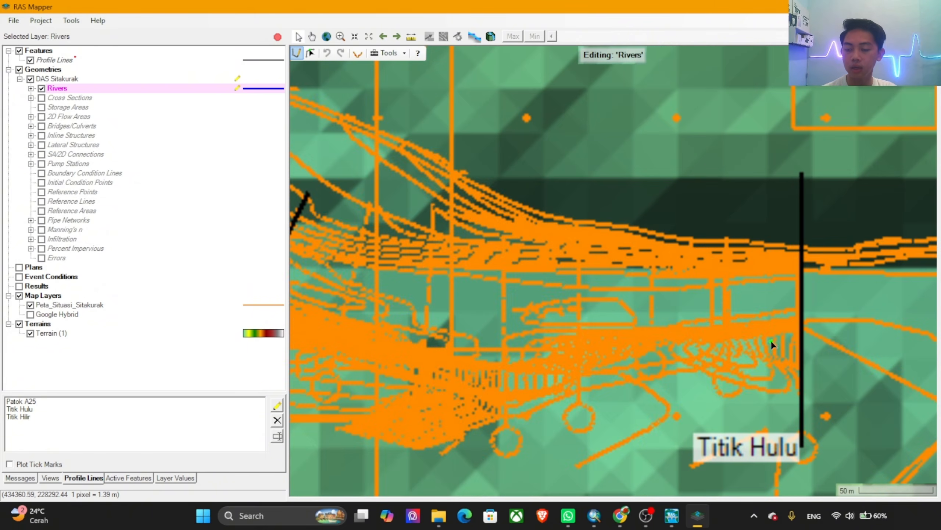
scroll(788, 311, "up", 2)
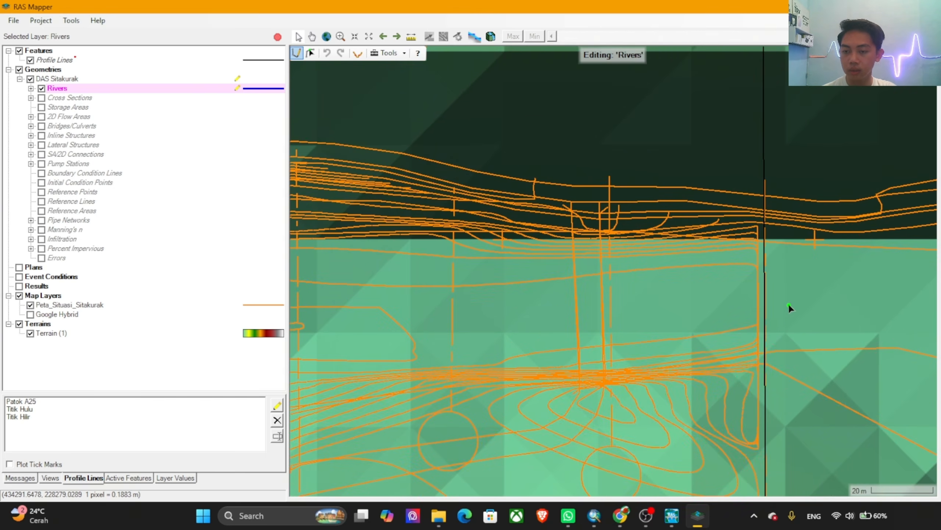
left_click(793, 302)
scroll(685, 302, "down", 5)
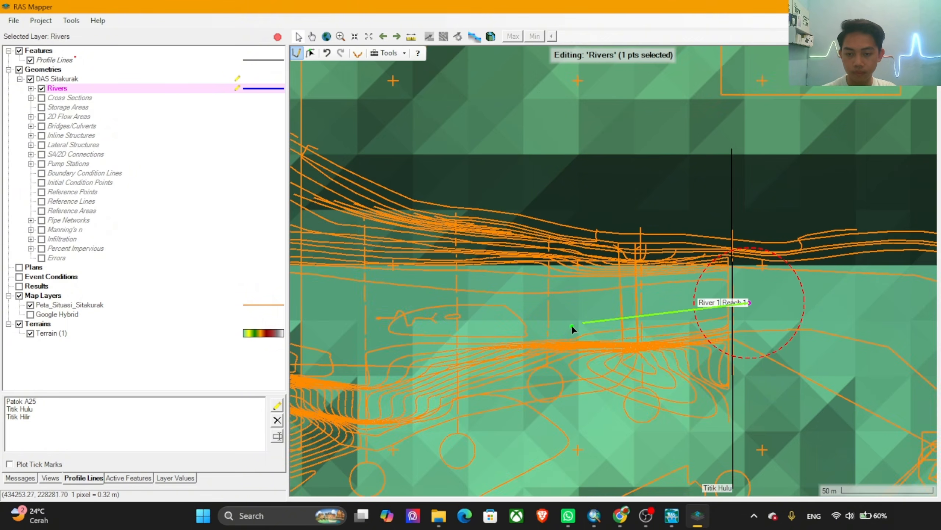
scroll(572, 325, "up", 1)
scroll(701, 328, "down", 2)
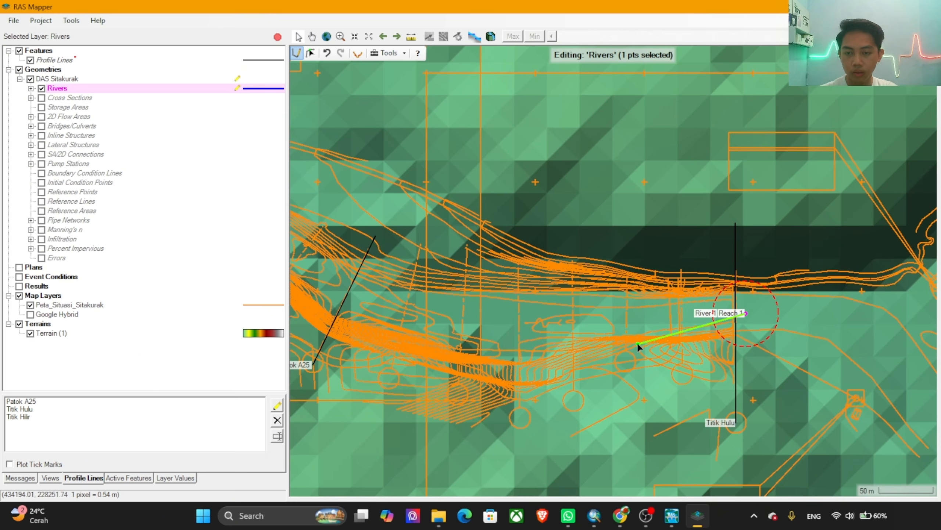
left_click(636, 316)
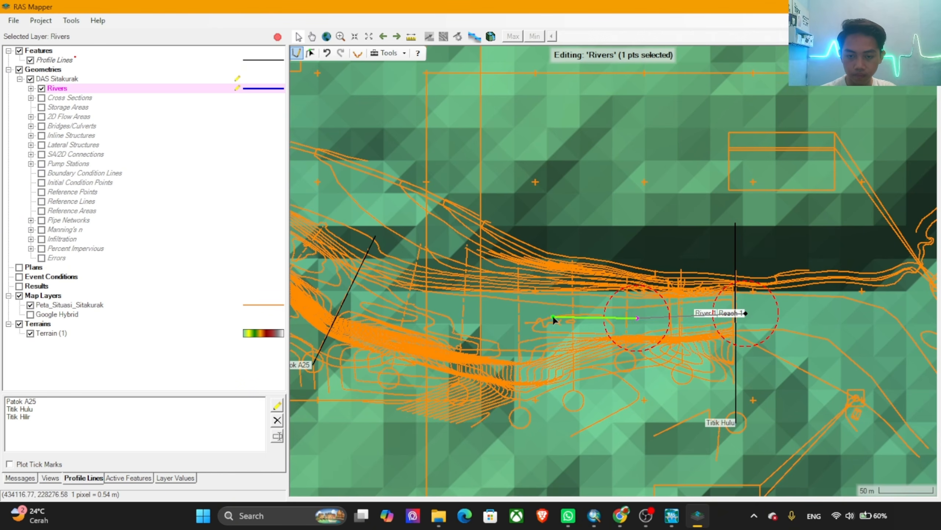
left_click(534, 319)
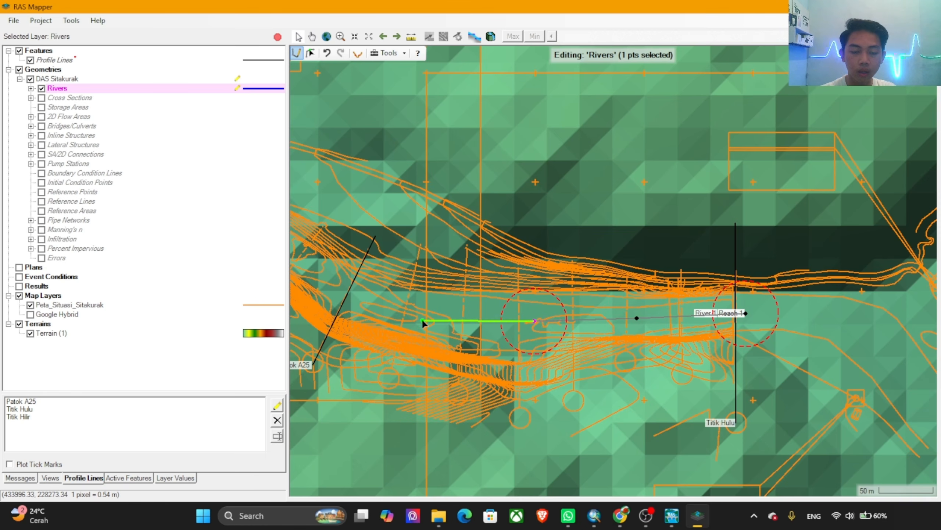
left_click(415, 302)
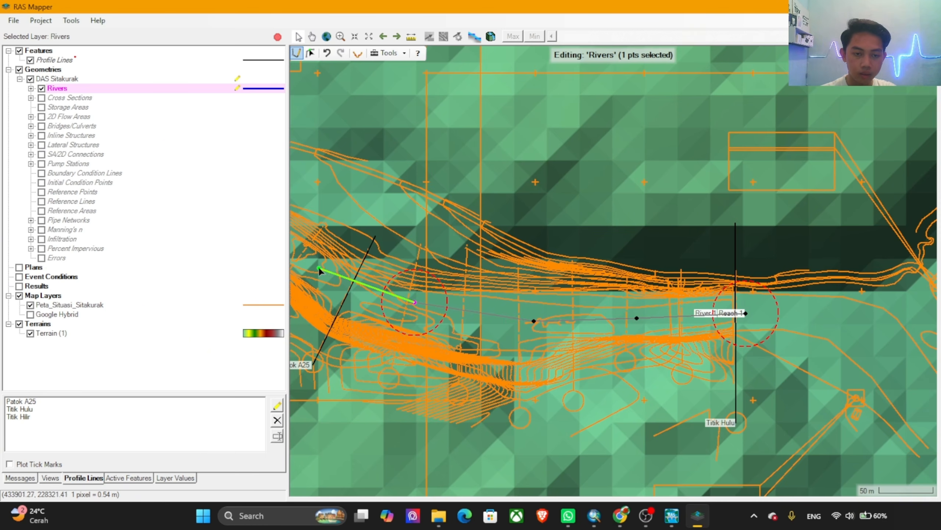
Step: Continue the river centreline mid-channel across the Patok A25 line and northwest to the crest of the bend
left_click_drag(372, 312, 785, 335)
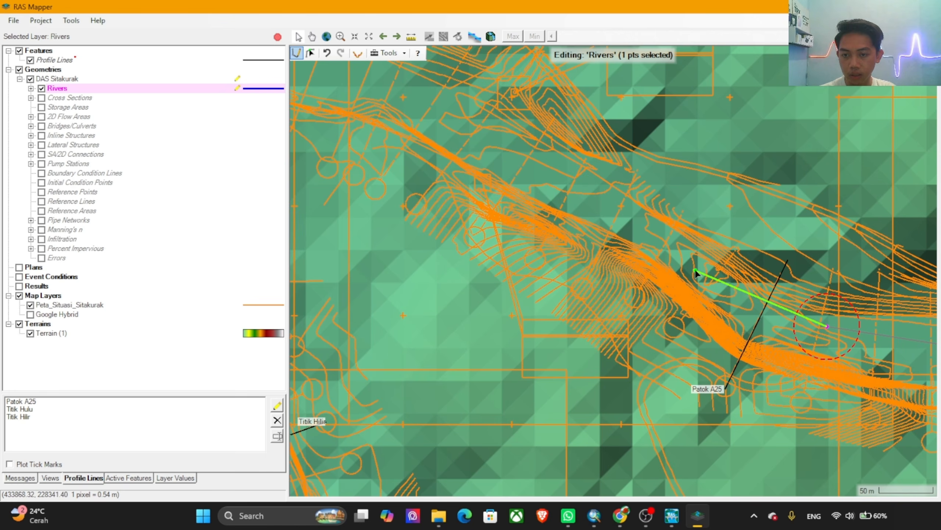
left_click(728, 287)
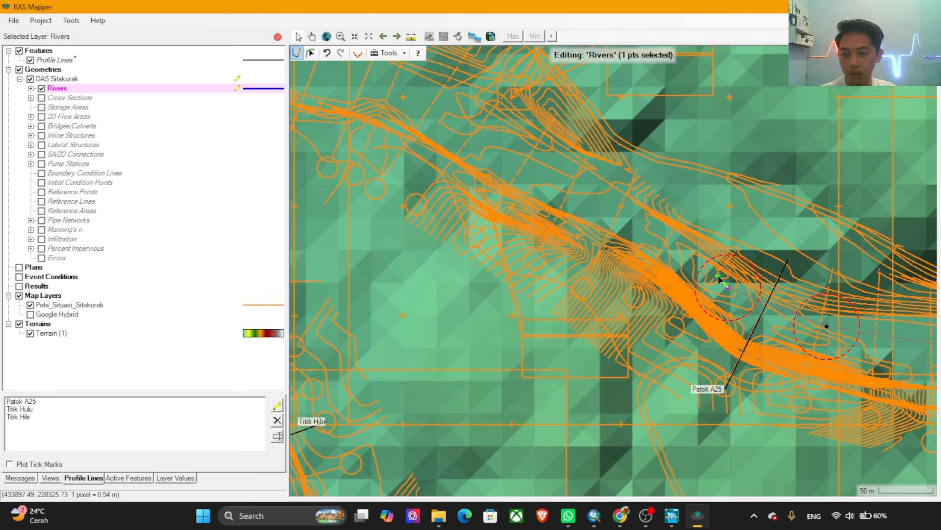
left_click(605, 215)
left_click_drag(518, 146, 649, 256)
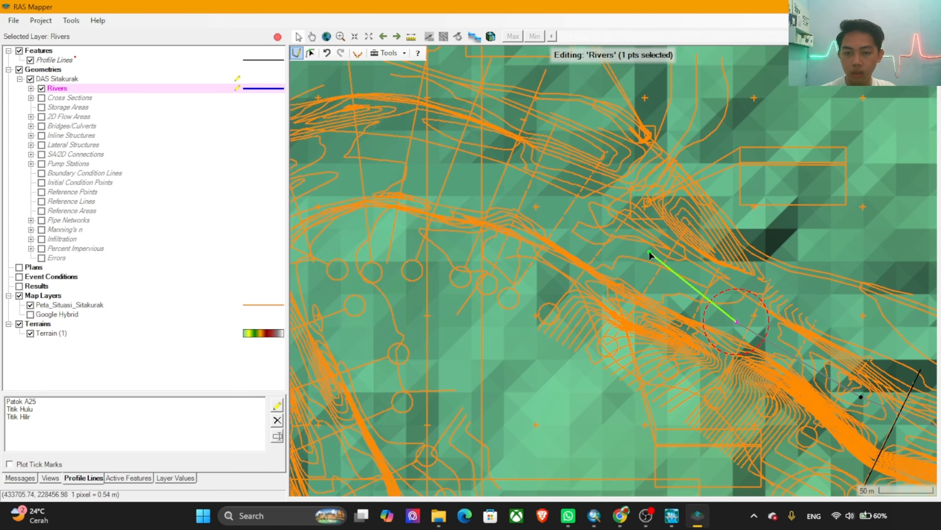
left_click(623, 244)
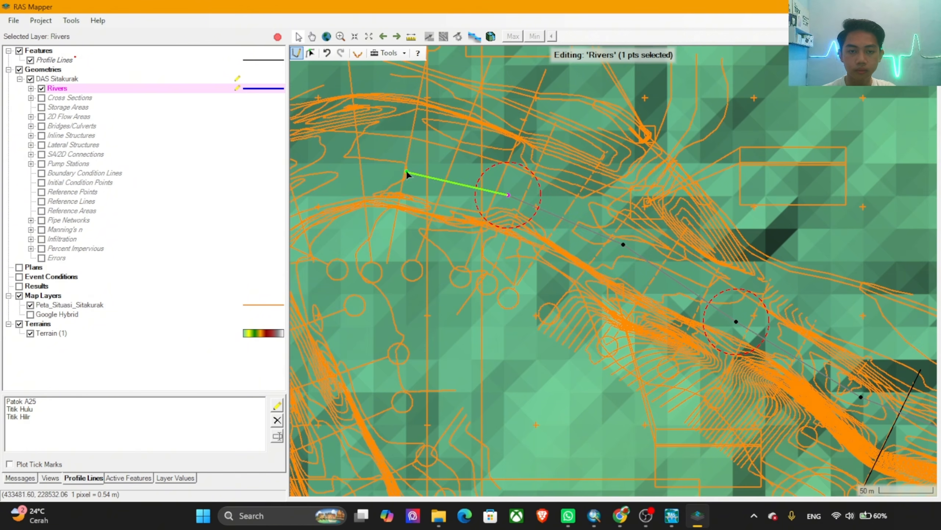
left_click(389, 168)
Step: Trace the river centreline around the bend and down the channel, ending it just downstream of the Titik Hilir line
left_click_drag(312, 172, 495, 251)
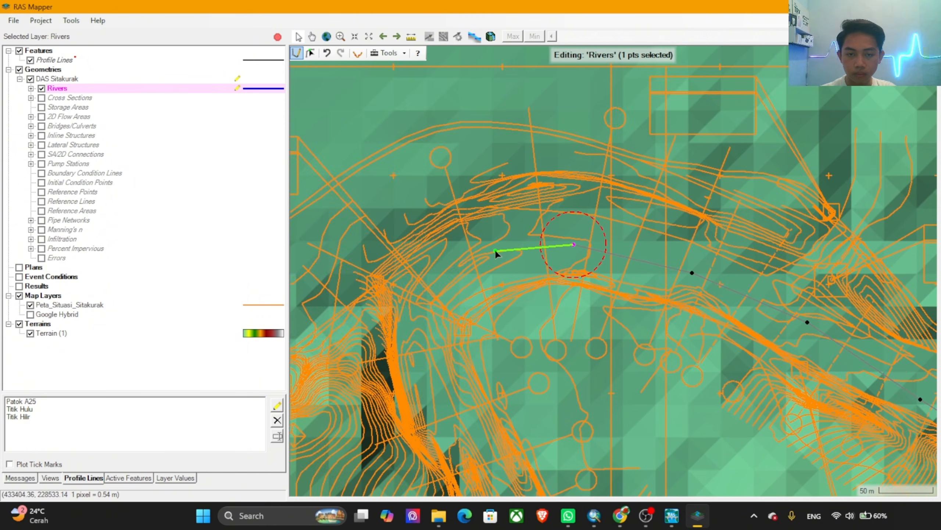
left_click(489, 251)
left_click(430, 292)
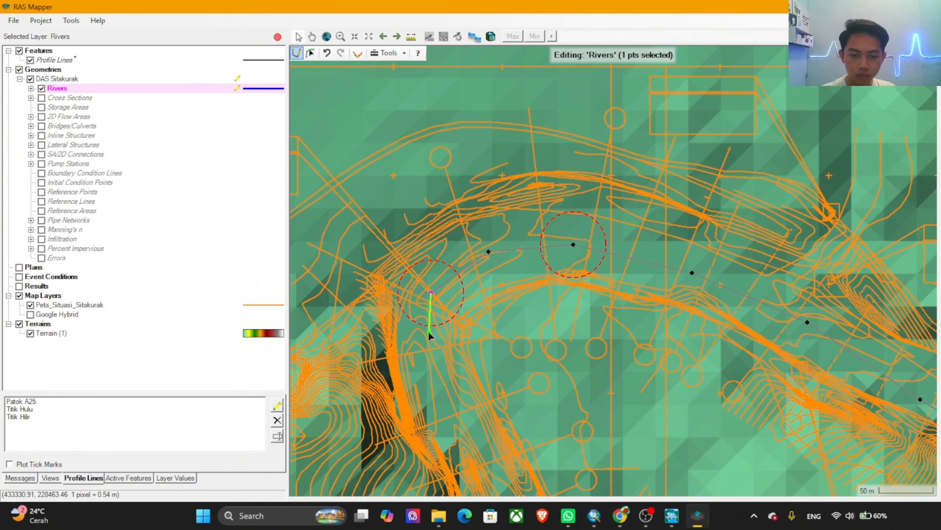
left_click(424, 362)
left_click_drag(452, 432, 447, 271)
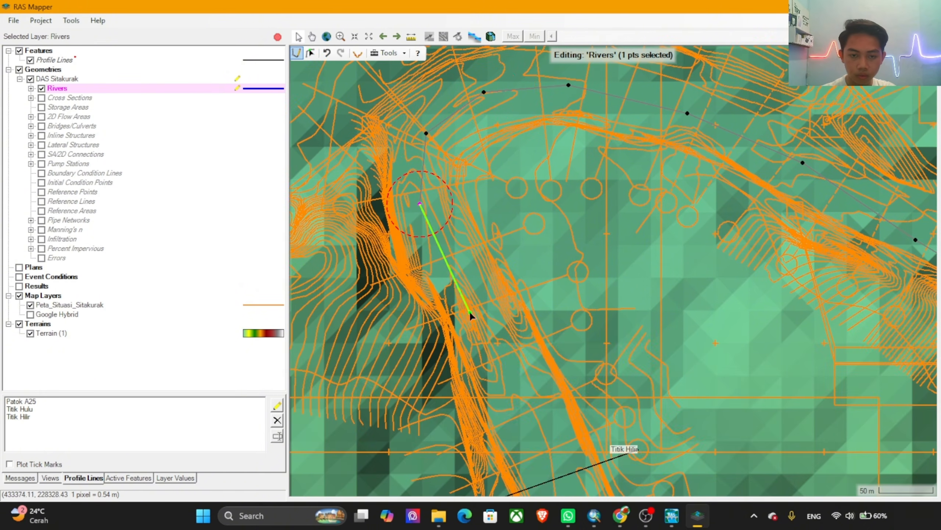
left_click(478, 310)
left_click(528, 428)
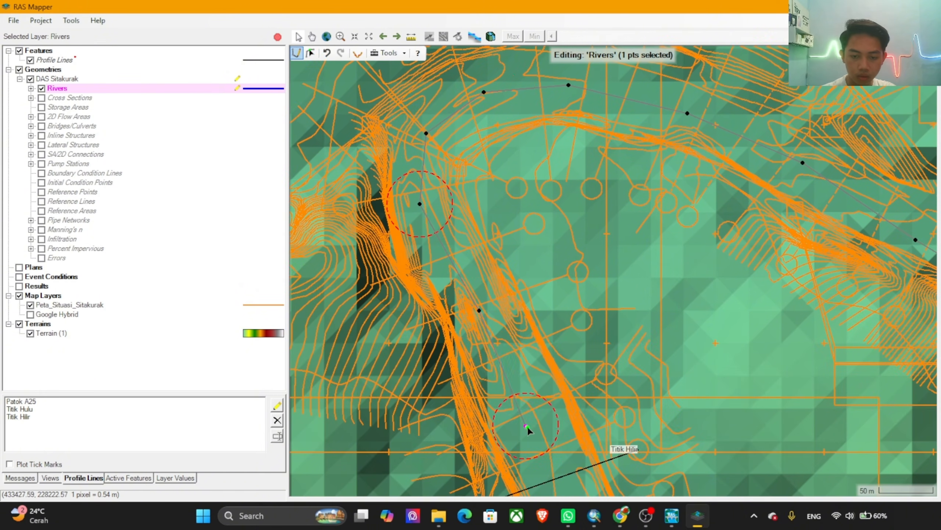
left_click_drag(531, 428, 483, 295)
scroll(498, 325, "up", 2)
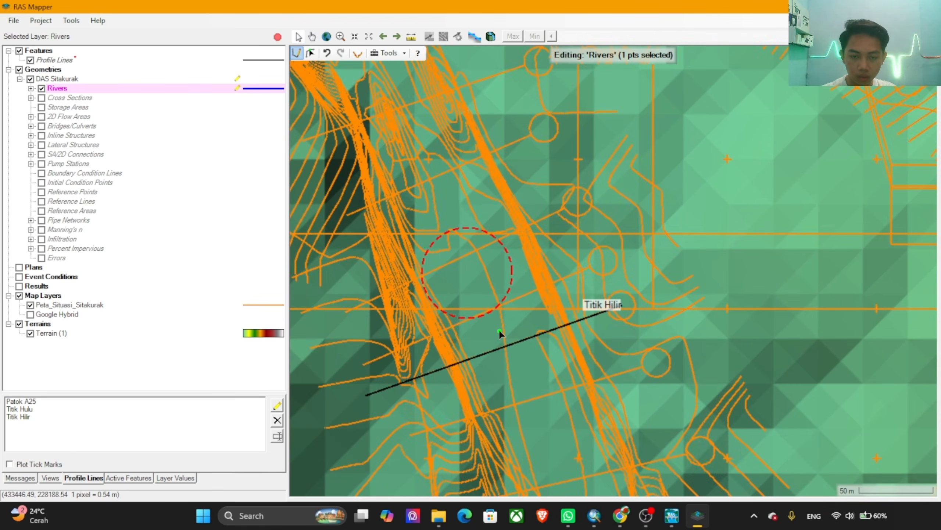
left_click(512, 362)
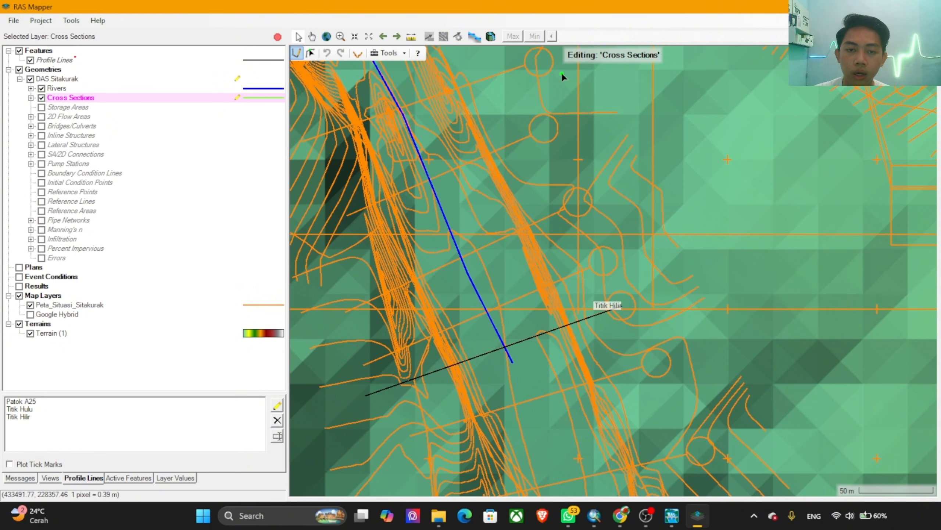
Step: Draw a cross section in the Cross Sections layer along the Titik Hilir line, from the east bank to the west bank
left_click(621, 304)
left_click_drag(368, 397, 478, 304)
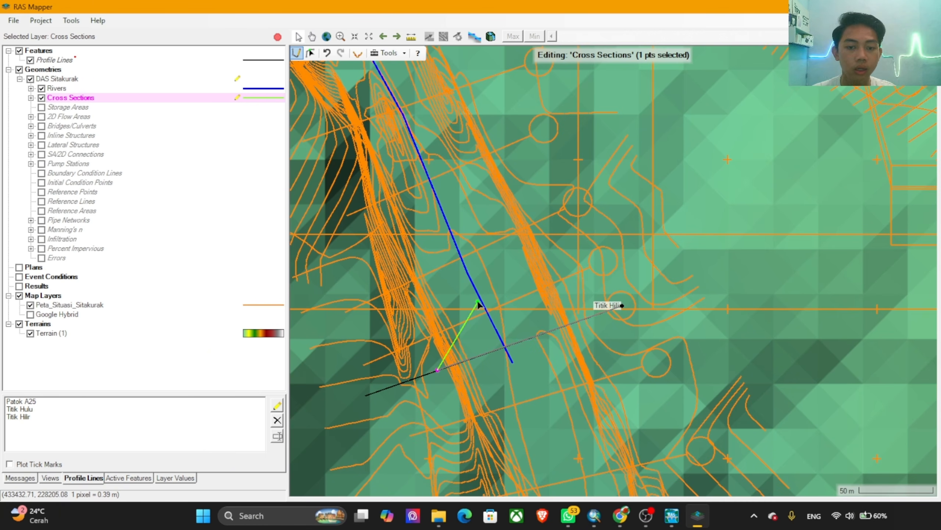
key("Escape")
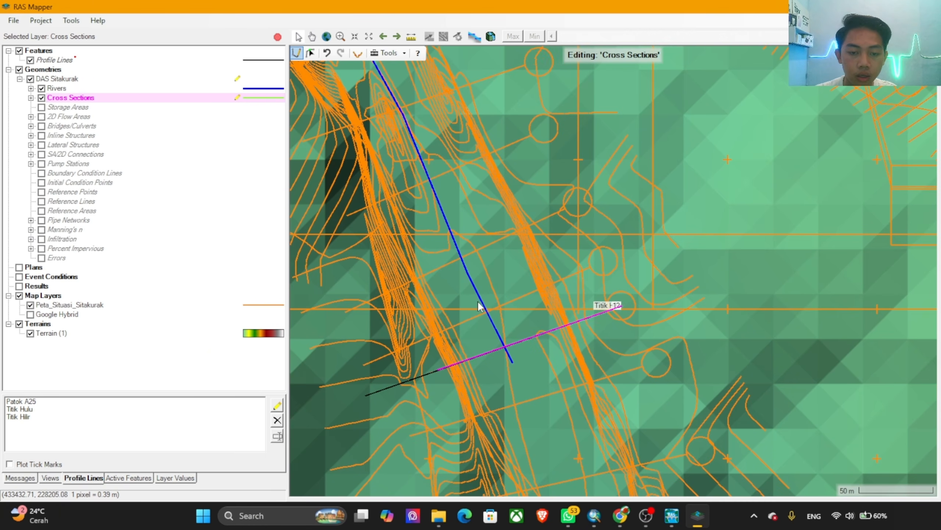
Step: Draw cross sections from east to west along the first and second map section lines upstream of Titik Hilir
left_click(605, 262)
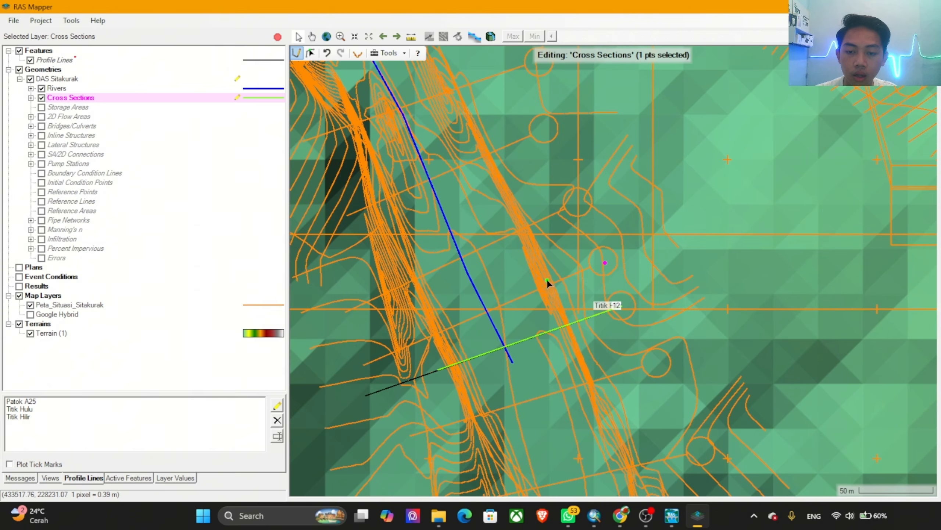
double_click(425, 339)
left_click(577, 204)
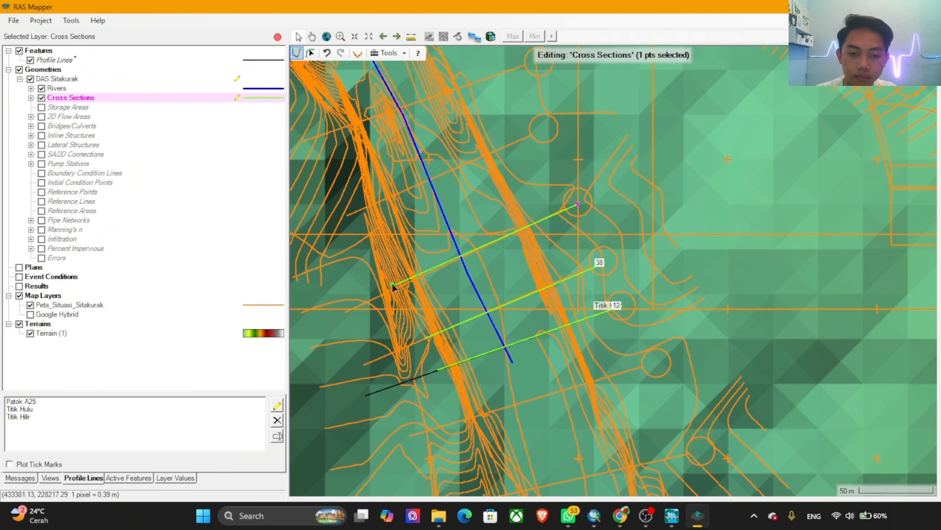
left_click(398, 286)
key("Escape")
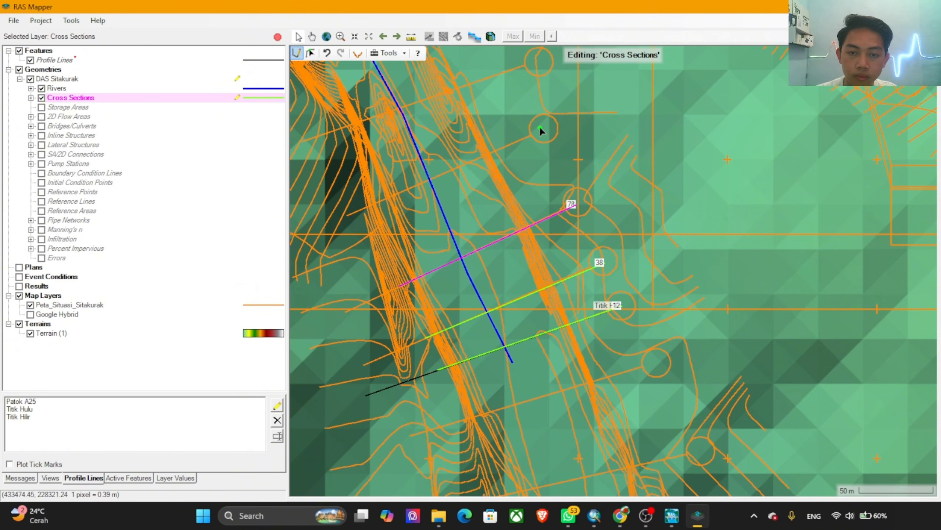
Step: Draw cross sections from east to west along the third and fourth map section lines upstream of Titik Hilir
left_click(545, 129)
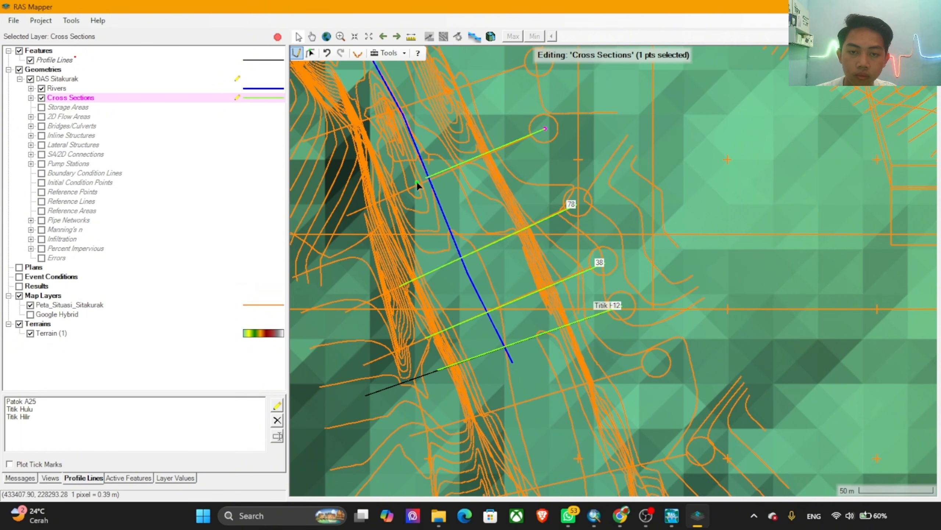
double_click(360, 211)
left_click_drag(472, 162, 612, 387)
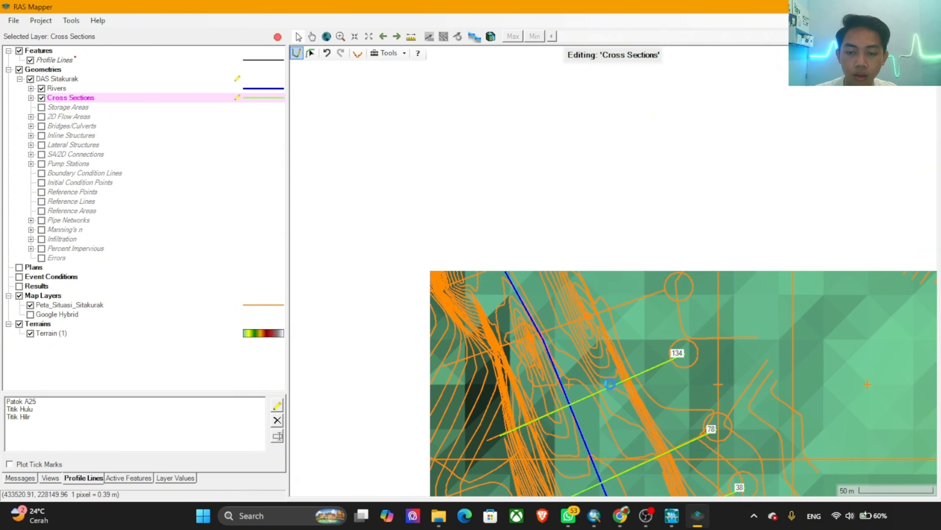
left_click(675, 288)
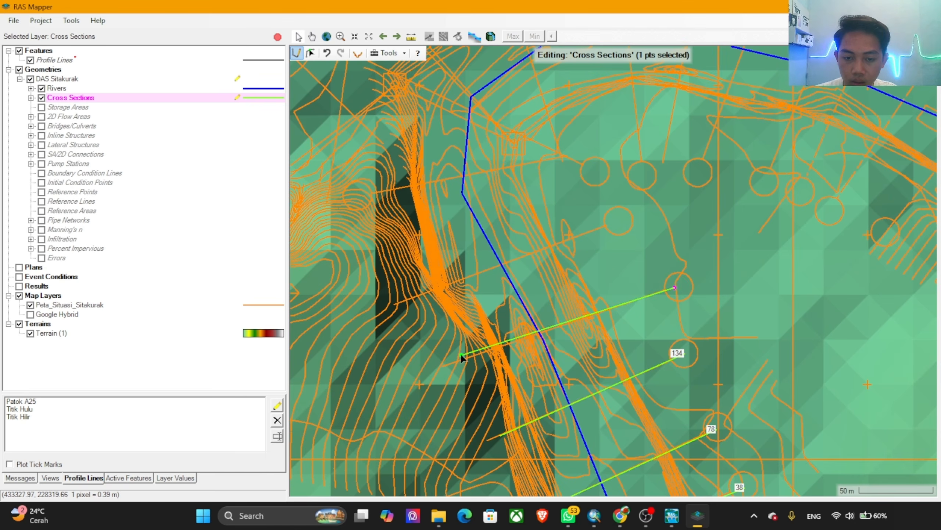
double_click(471, 356)
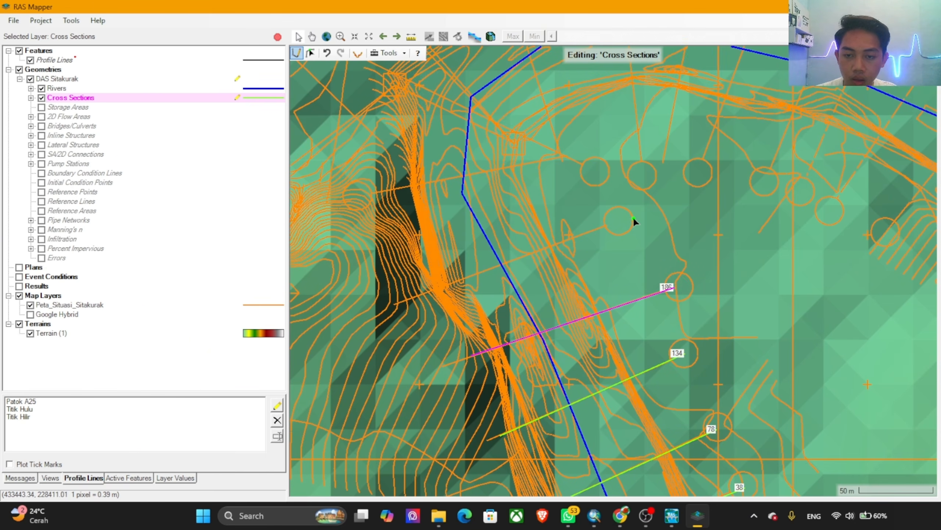
Step: Draw cross sections from east to west along the fifth and sixth map section lines, approaching the river bend
left_click(616, 220)
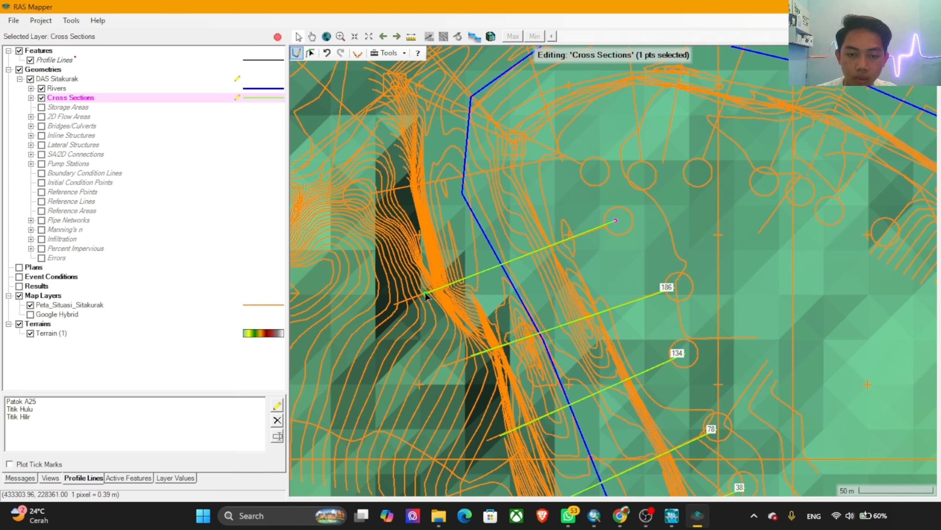
double_click(425, 293)
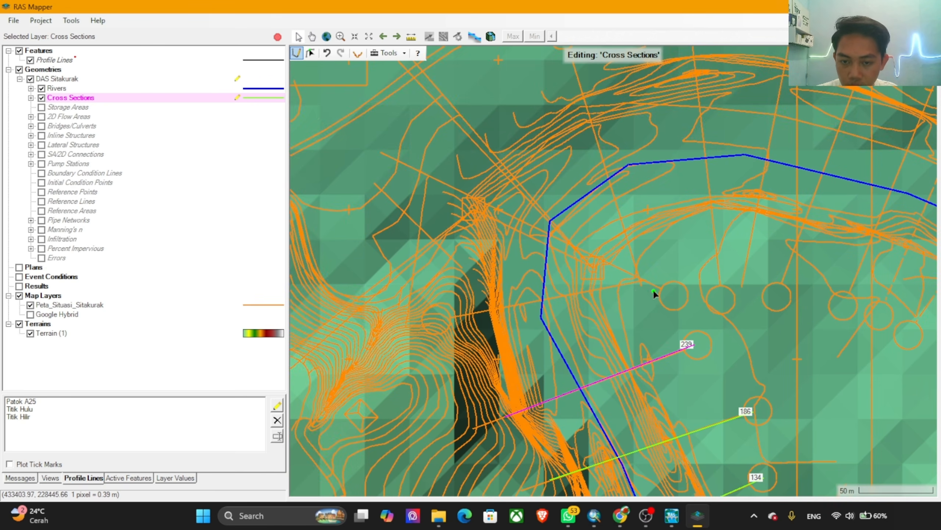
scroll(628, 282, "up", 1)
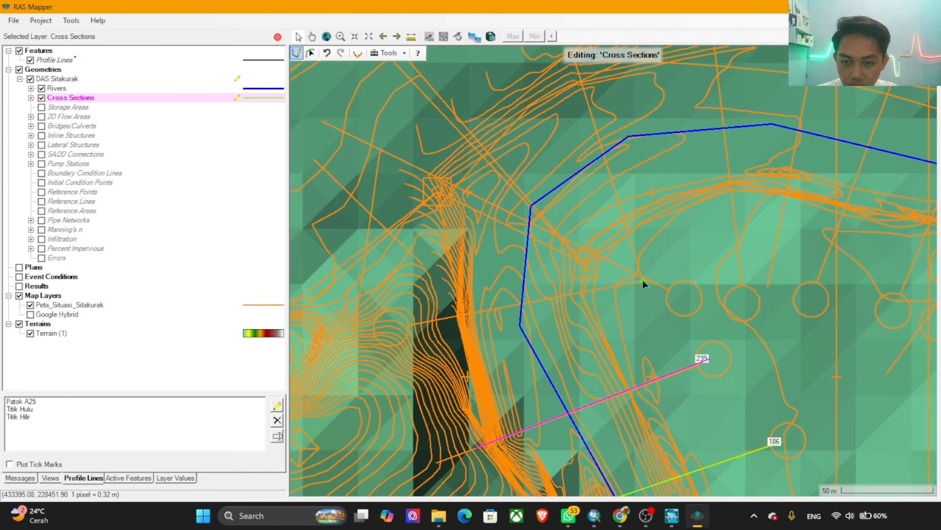
left_click(644, 280)
double_click(447, 318)
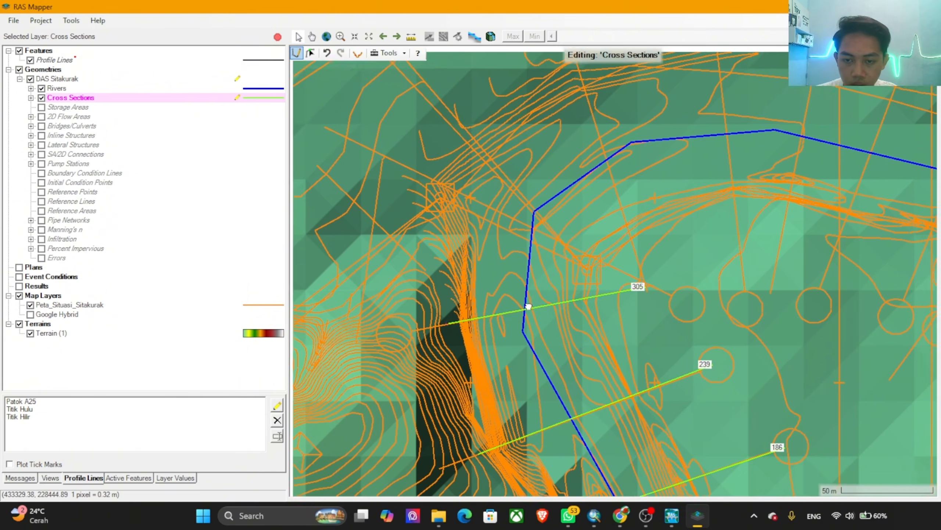
Step: Draw the seventh cross section upstream of Titik Hilir along its map section line, from the bend's inner bank northwest across the river corner
left_click_drag(528, 306, 536, 370)
scroll(649, 351, "up", 4)
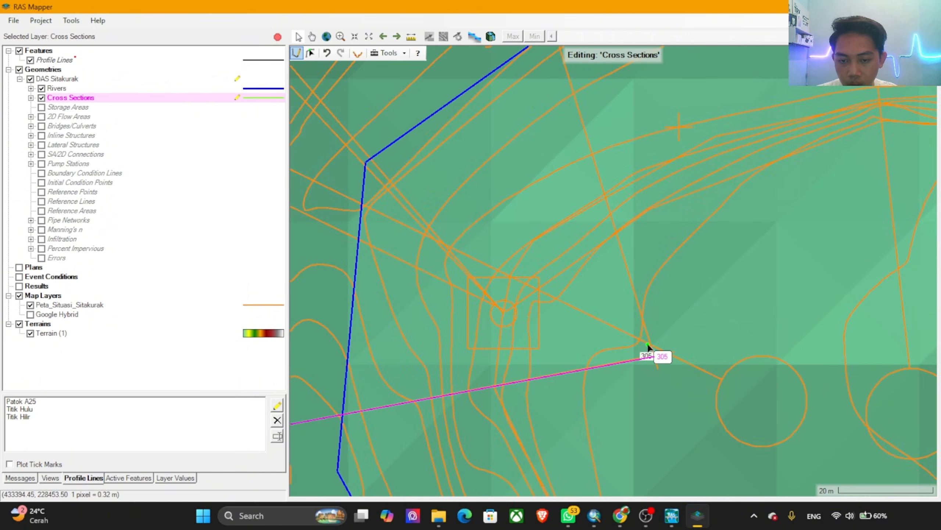
left_click(648, 347)
scroll(586, 314, "down", 3)
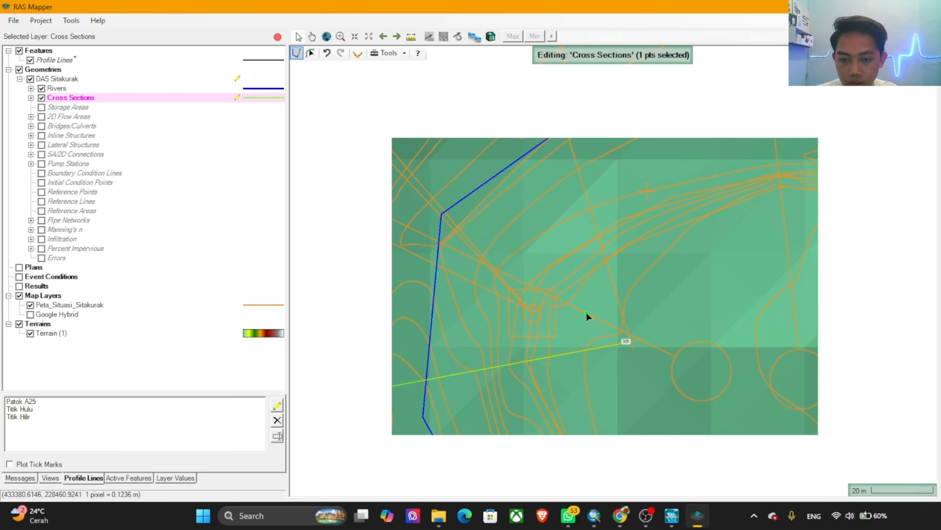
scroll(554, 326, "down", 1)
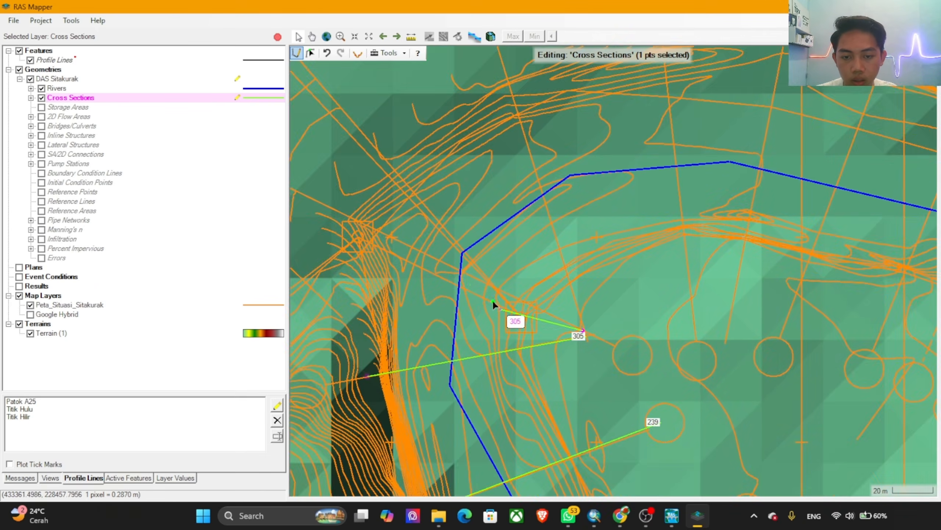
left_click_drag(481, 289, 438, 258)
scroll(625, 348, "down", 2)
scroll(435, 248, "down", 3)
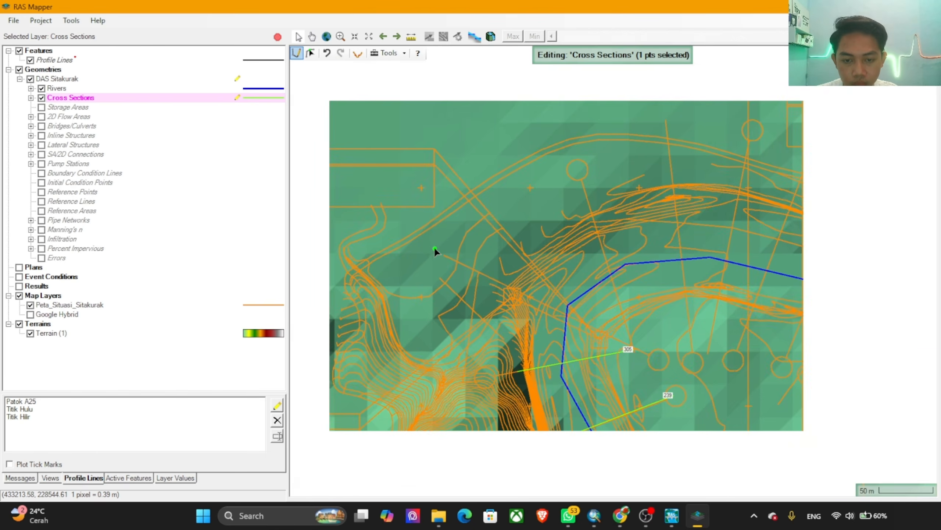
left_click_drag(475, 286, 466, 227)
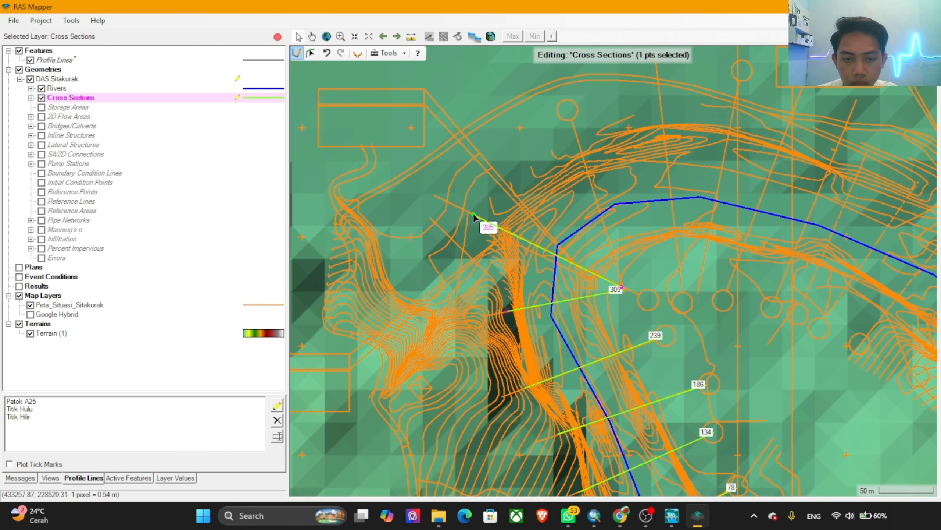
left_click(472, 213)
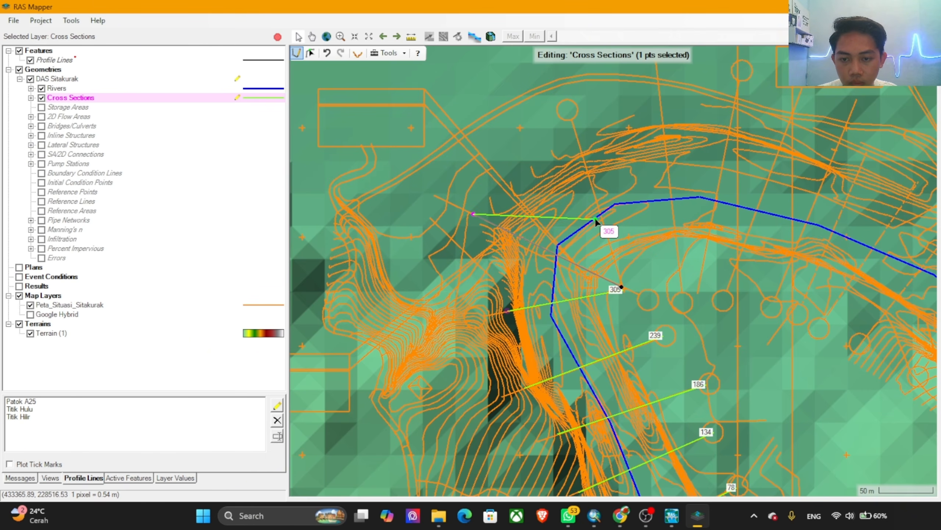
left_click(601, 217)
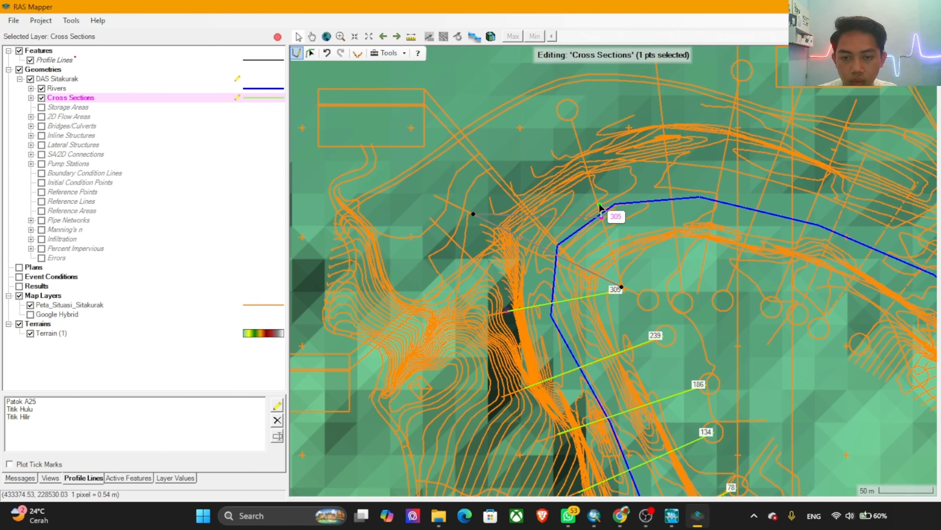
key("Escape")
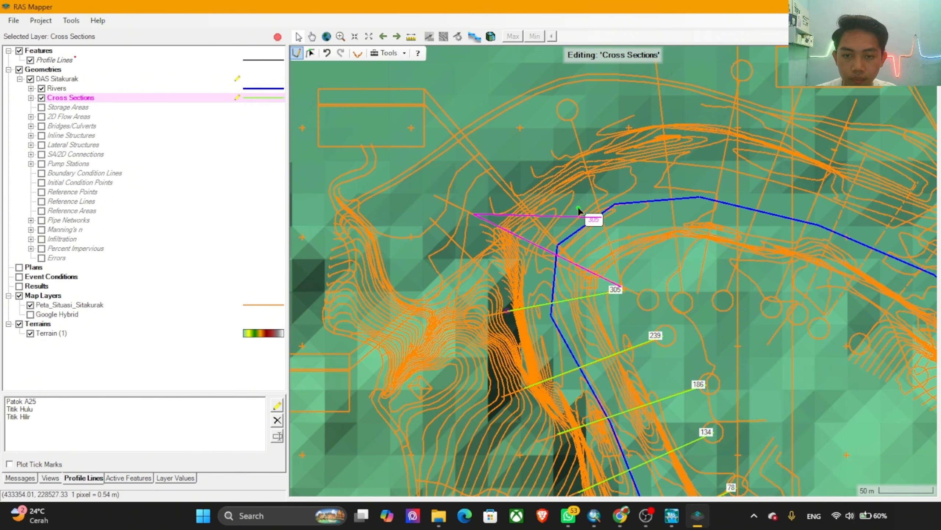
left_click_drag(604, 219, 608, 240)
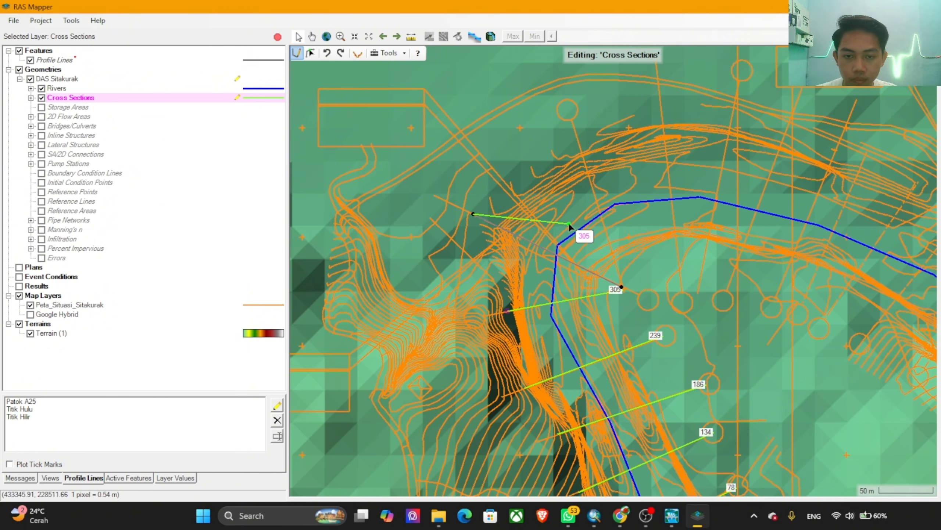
key("Escape")
Step: Draw cross sections from the inner south bank to the outer north bank along the eighth and ninth map section lines, around the river bend
scroll(626, 277, "up", 7)
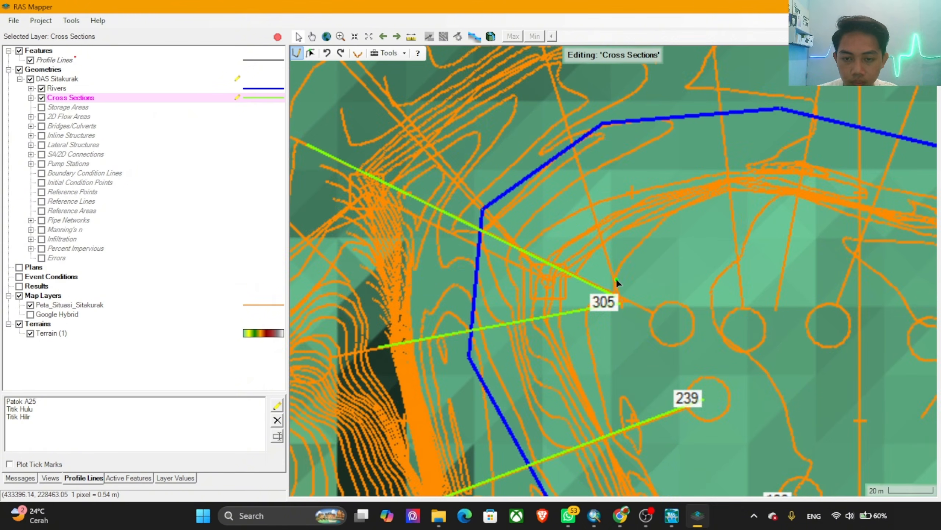
left_click(616, 283)
scroll(585, 185, "down", 6)
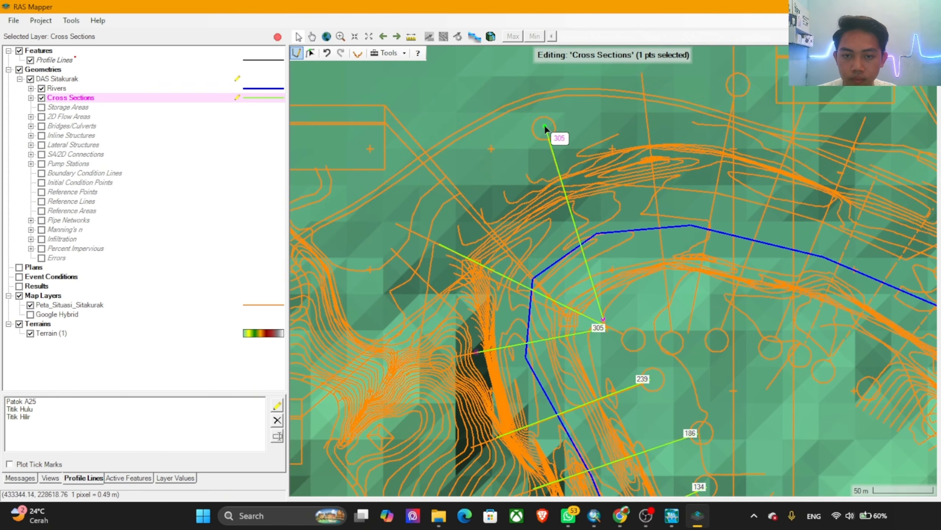
left_click(544, 125)
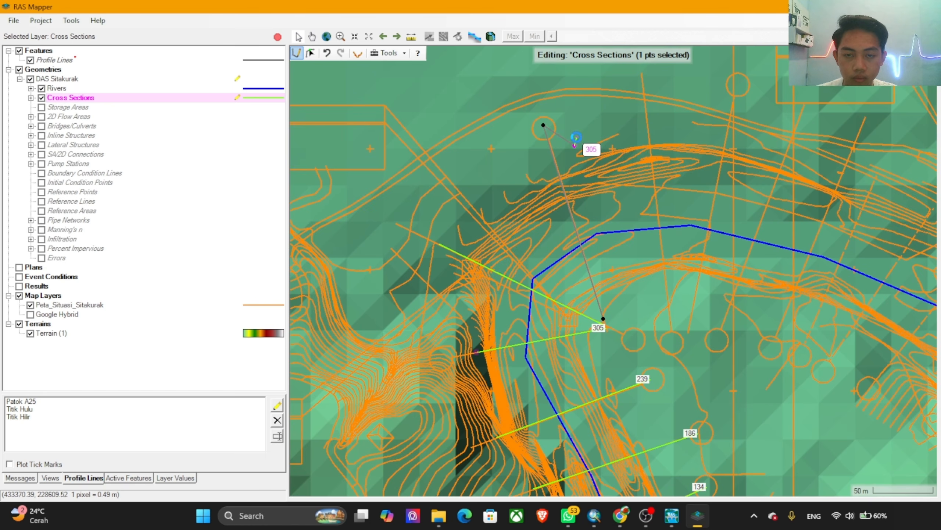
left_click(674, 341)
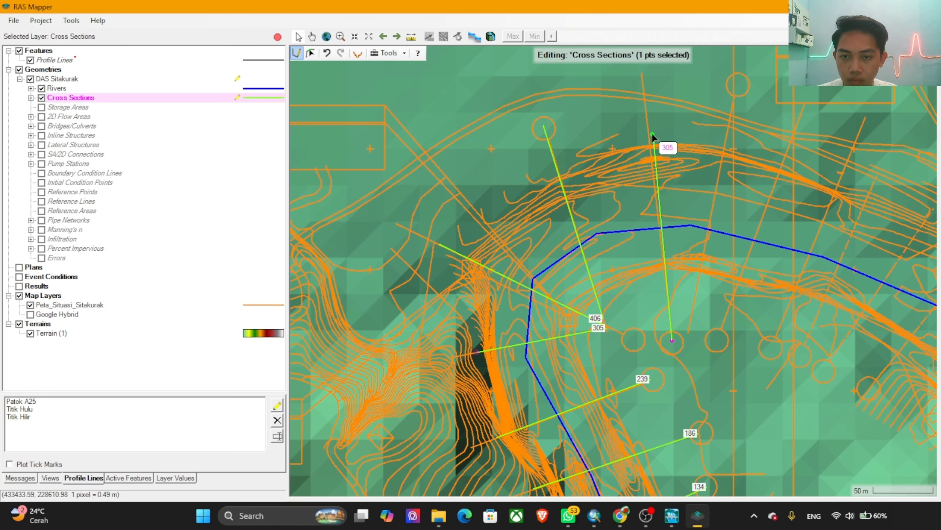
double_click(643, 80)
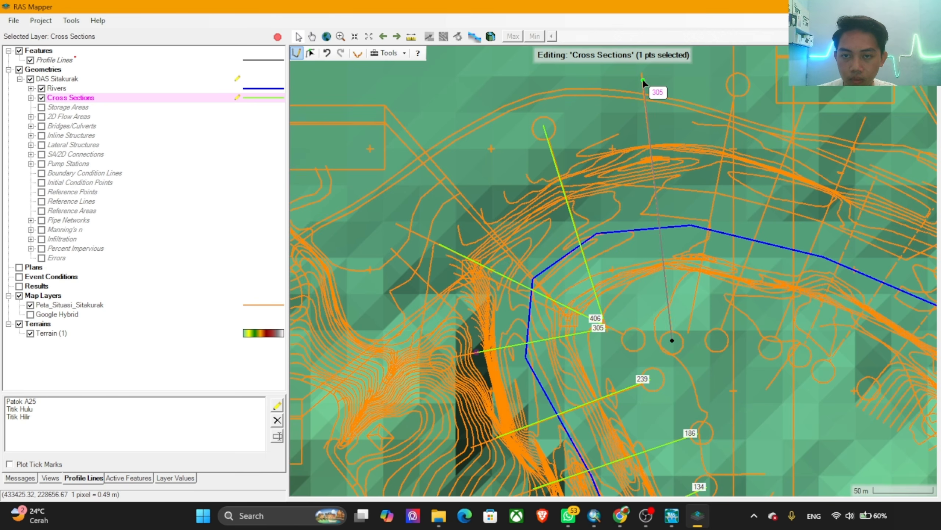
Step: Draw cross sections from south to north along the tenth, eleventh and twelfth map section lines, continuing east past the top of the bend
left_click(691, 306)
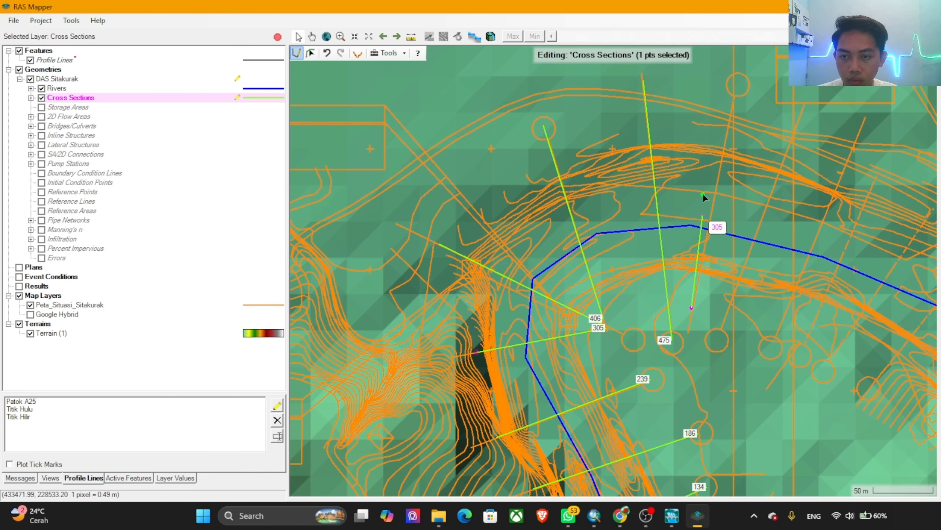
double_click(737, 78)
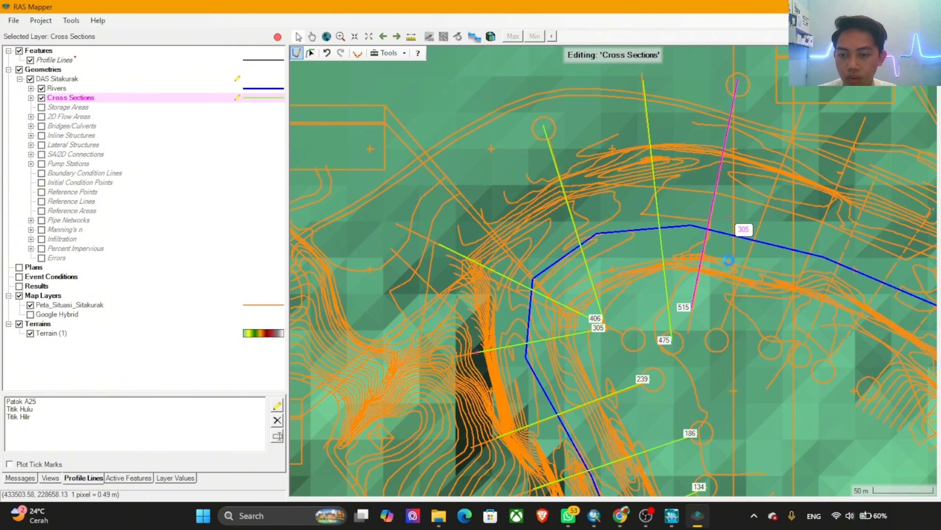
left_click(717, 337)
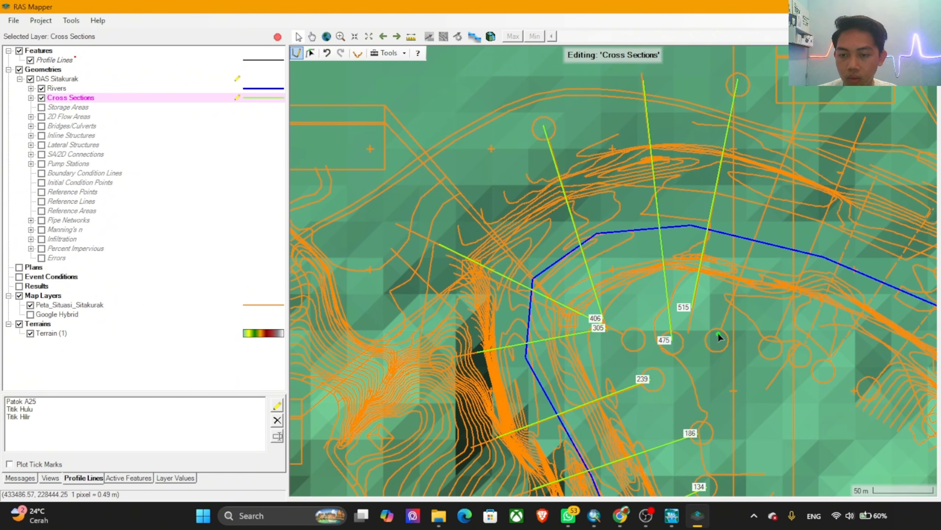
double_click(807, 95)
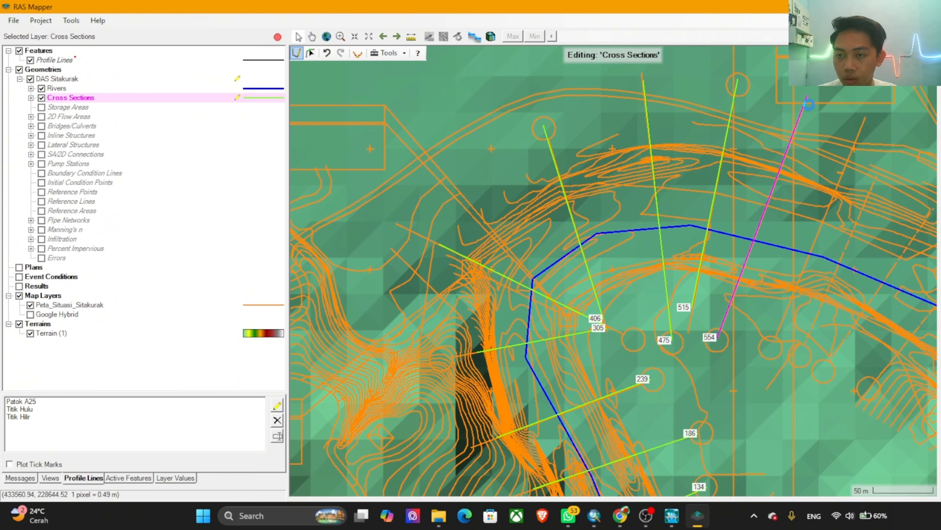
left_click(771, 348)
double_click(871, 102)
Step: Draw cross sections from south to north along the thirteenth and fourteenth map section lines, on the reach running southeast
left_click_drag(837, 229, 519, 228)
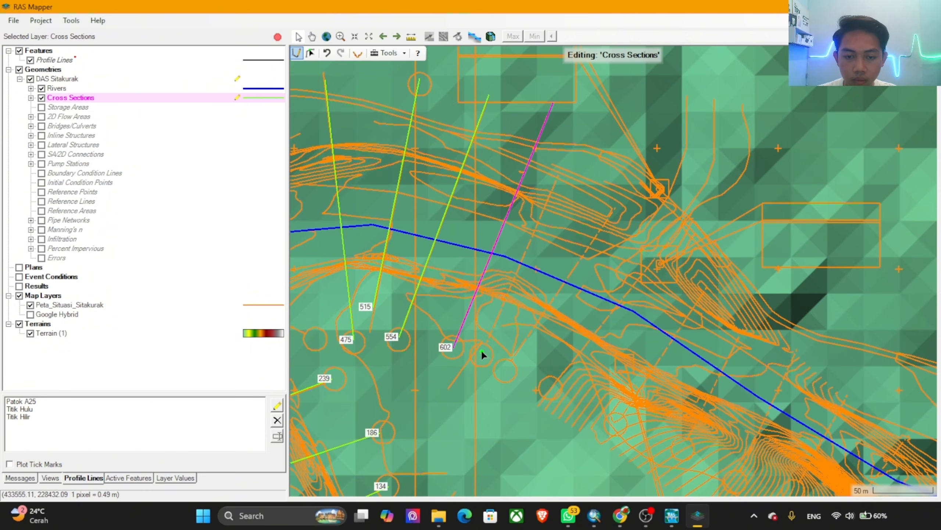
left_click(481, 351)
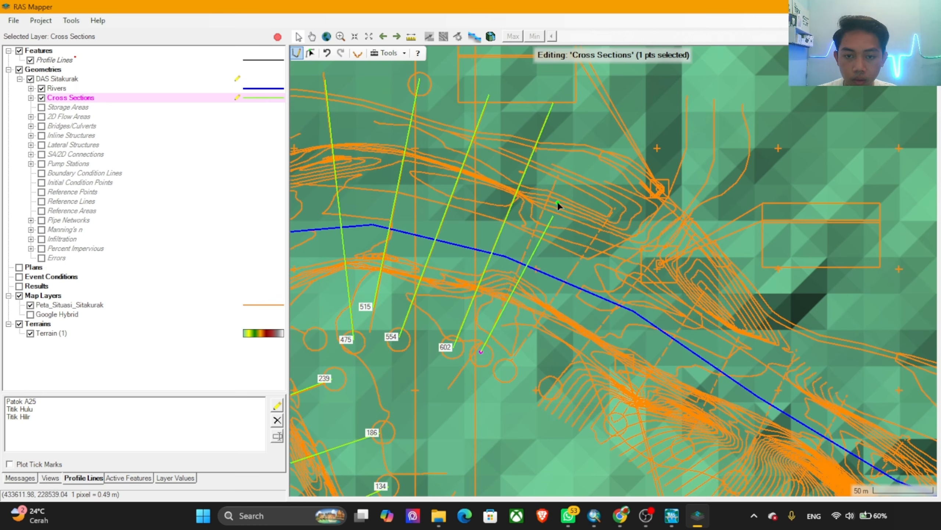
double_click(579, 125)
left_click(505, 368)
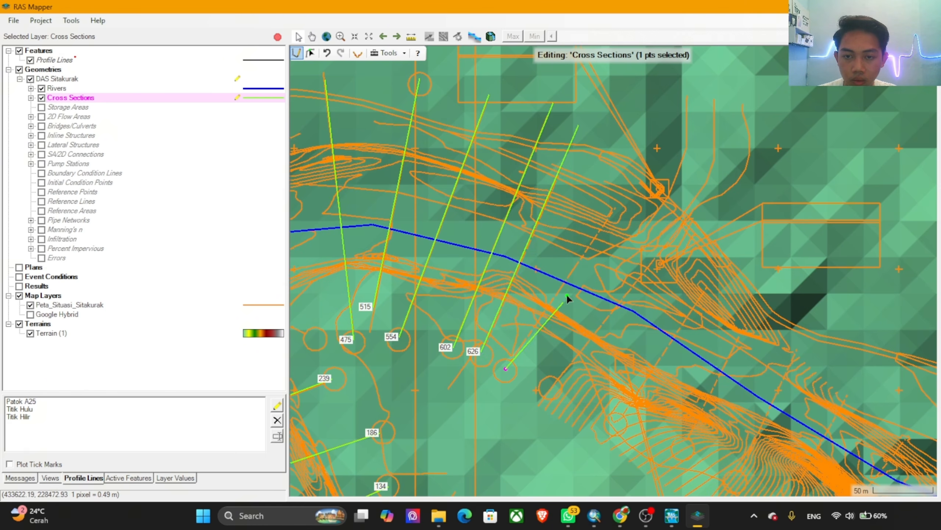
double_click(660, 141)
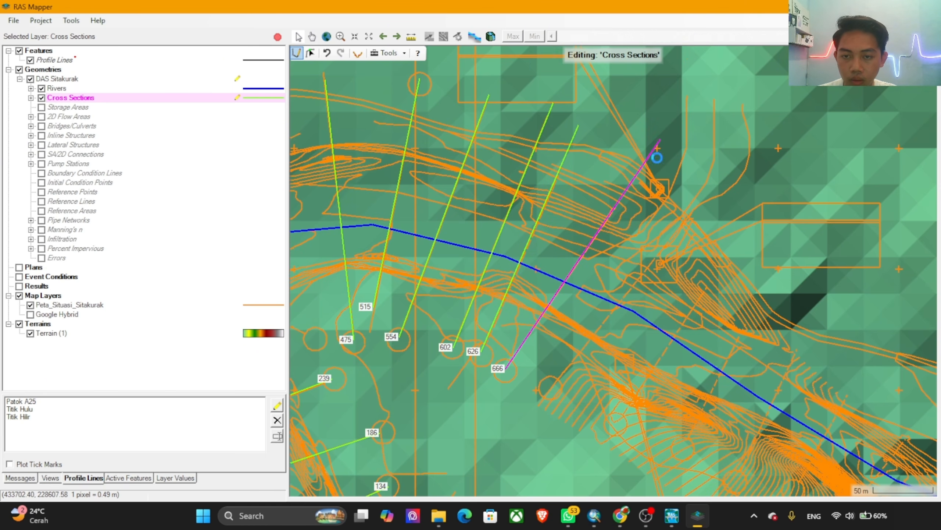
Step: Draw cross sections from the southwest to the northeast bank along the fifteenth and sixteenth map section lines
left_click(551, 387)
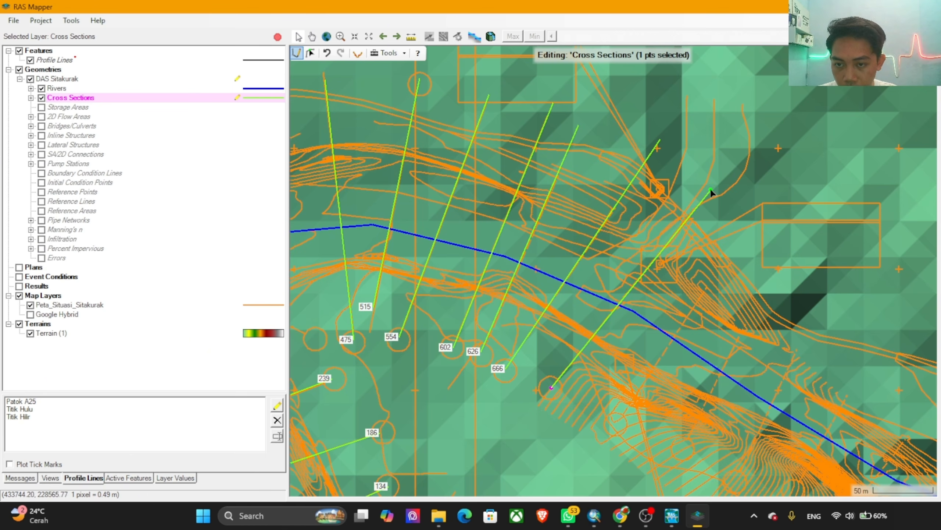
double_click(704, 197)
left_click_drag(665, 335, 504, 312)
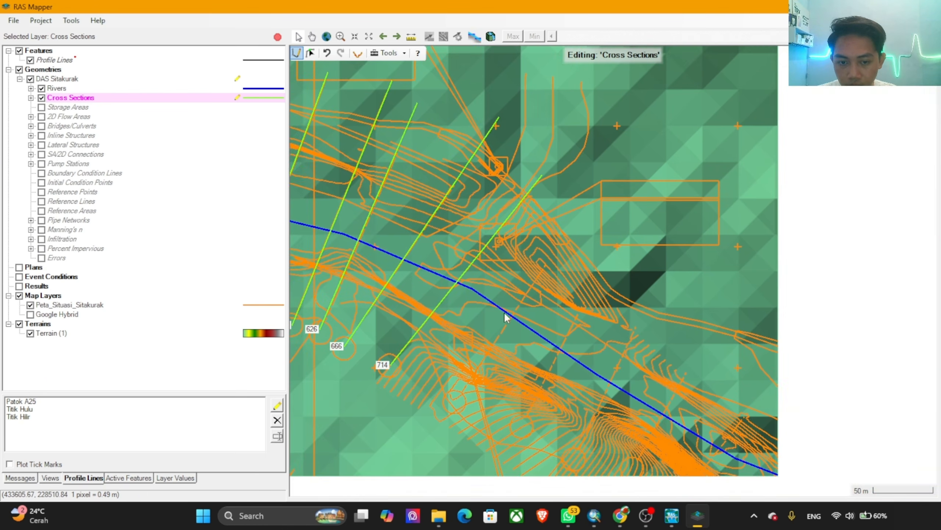
left_click(456, 401)
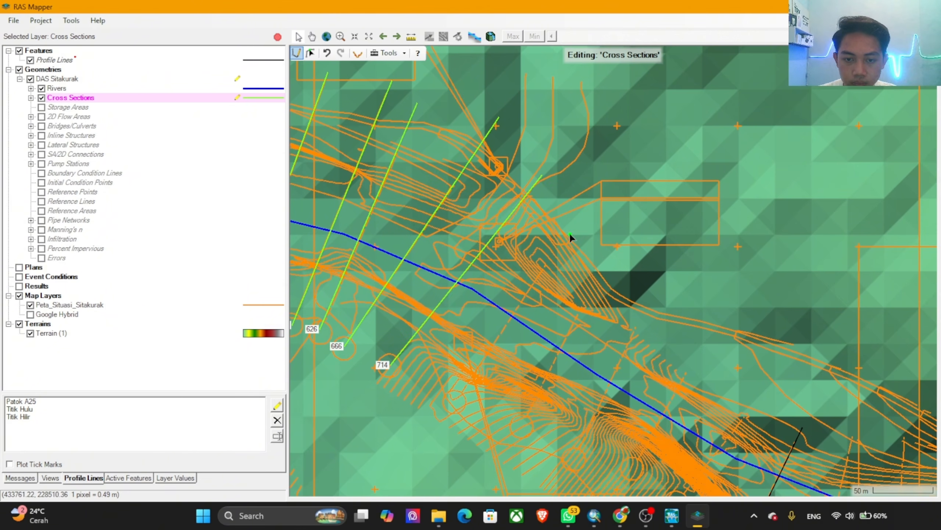
left_click(452, 403)
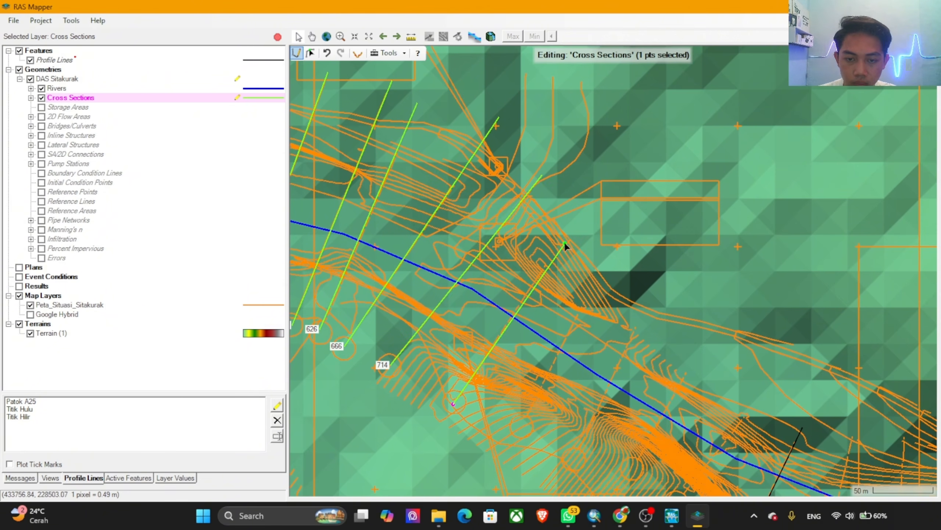
double_click(575, 220)
Step: Draw cross sections from the southwest to the northeast bank along the seventeenth and eighteenth map section lines, continuing upstream
scroll(576, 355, "up", 1)
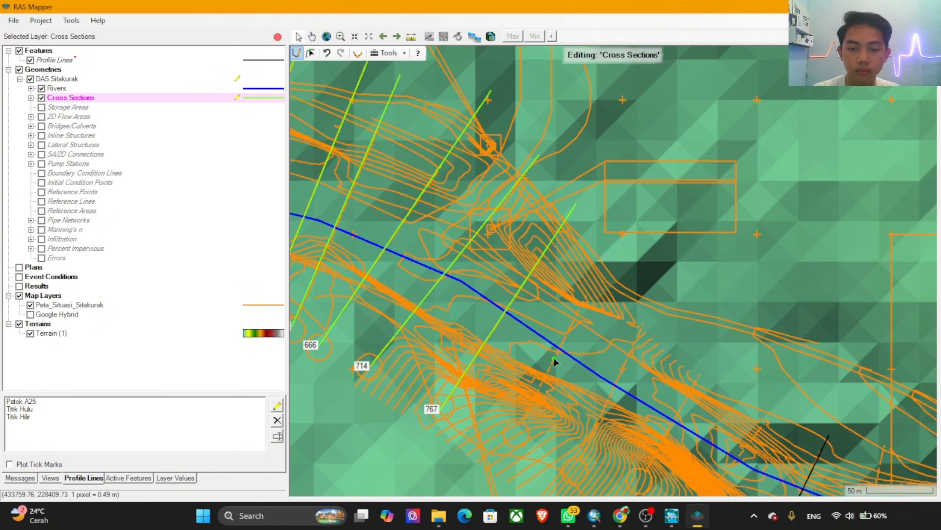
left_click_drag(531, 287, 449, 211)
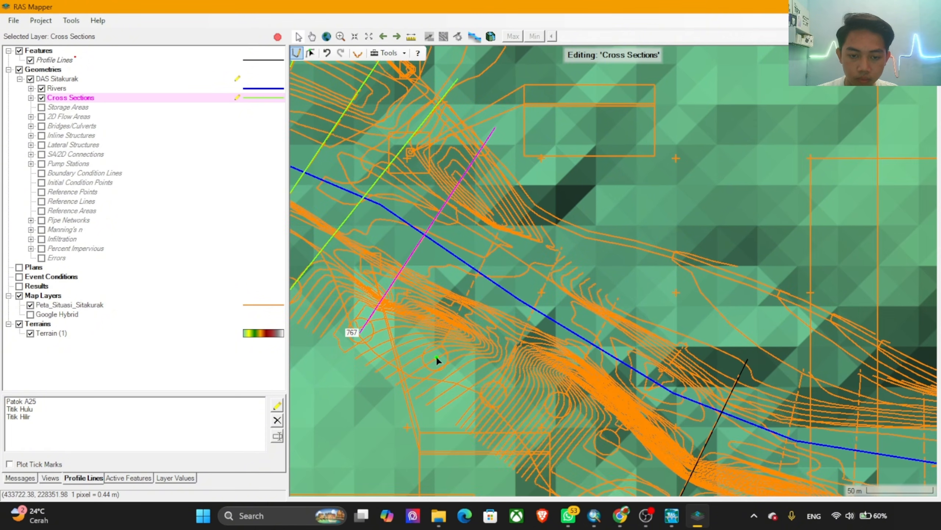
left_click(433, 357)
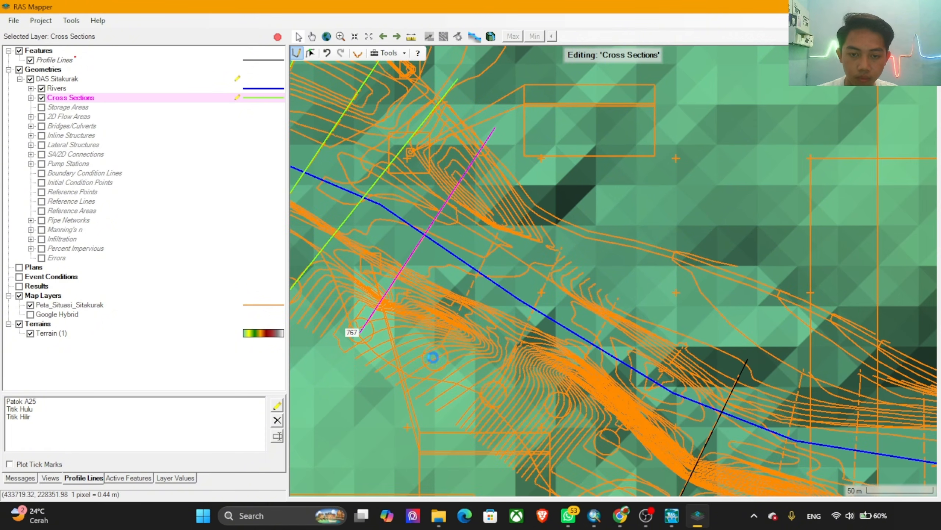
double_click(534, 163)
left_click(496, 392)
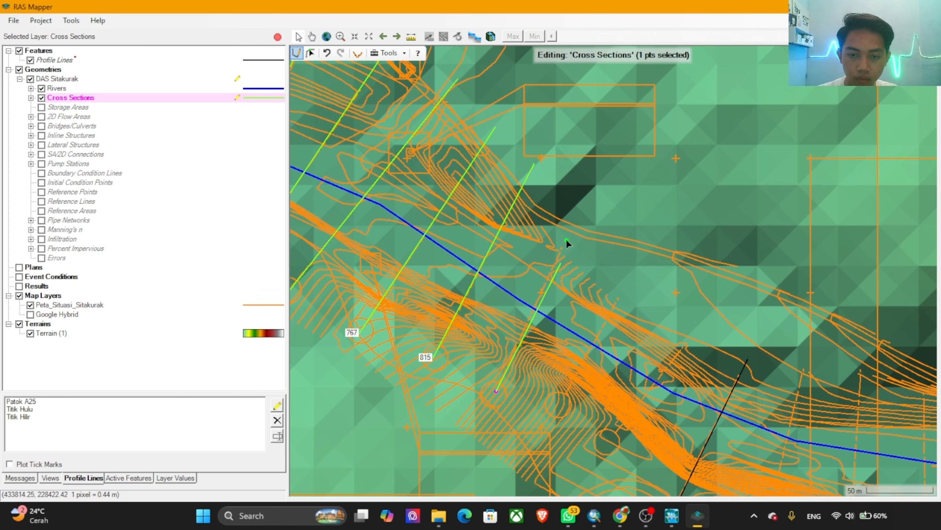
double_click(587, 191)
Step: Draw cross sections from the southwest to the northeast bank along the last two map section lines before Patok A25
left_click_drag(643, 342, 548, 264)
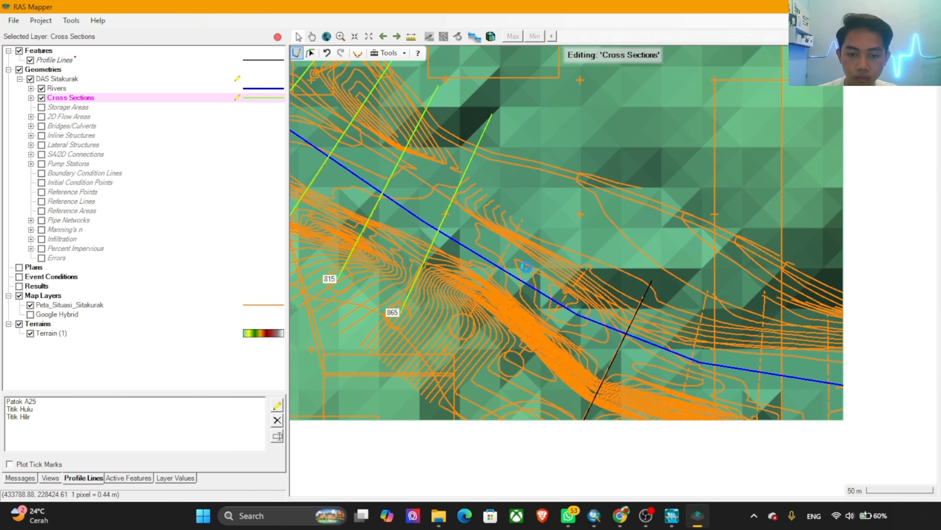
left_click_drag(570, 167, 561, 147)
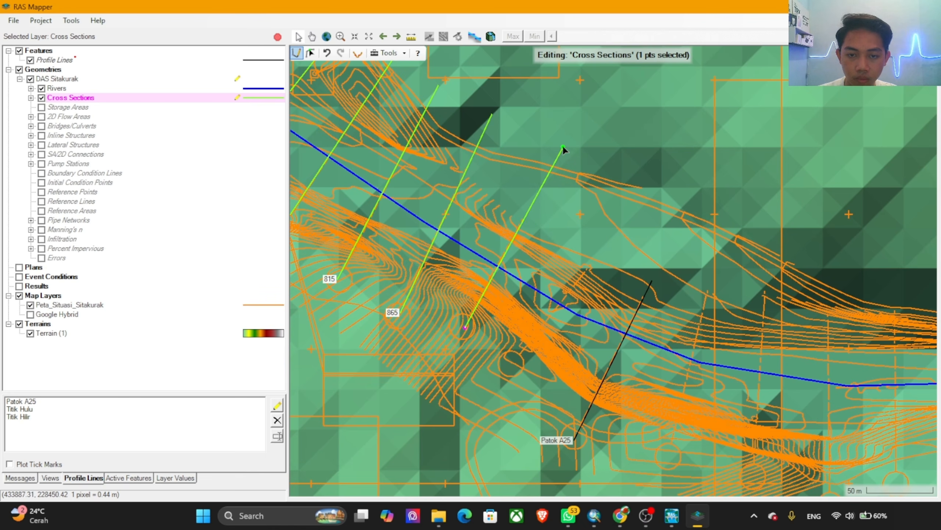
left_click(513, 363)
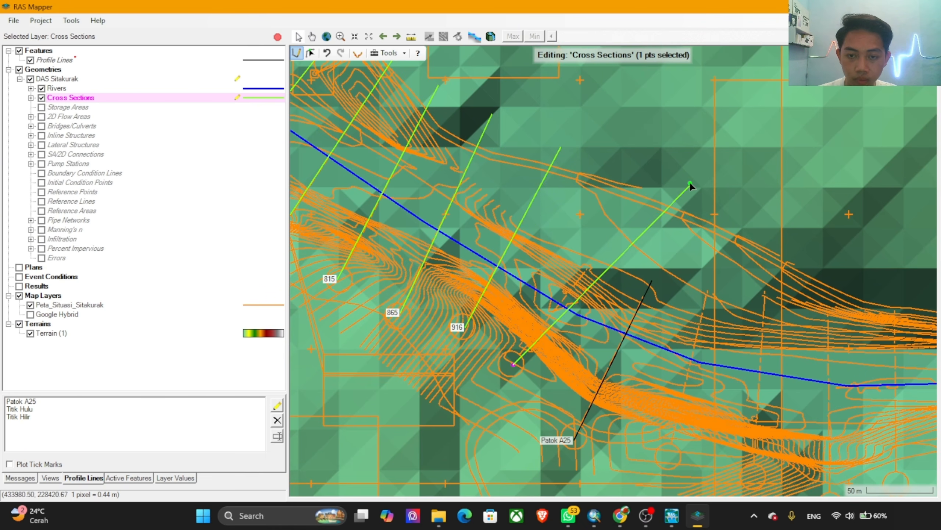
double_click(666, 167)
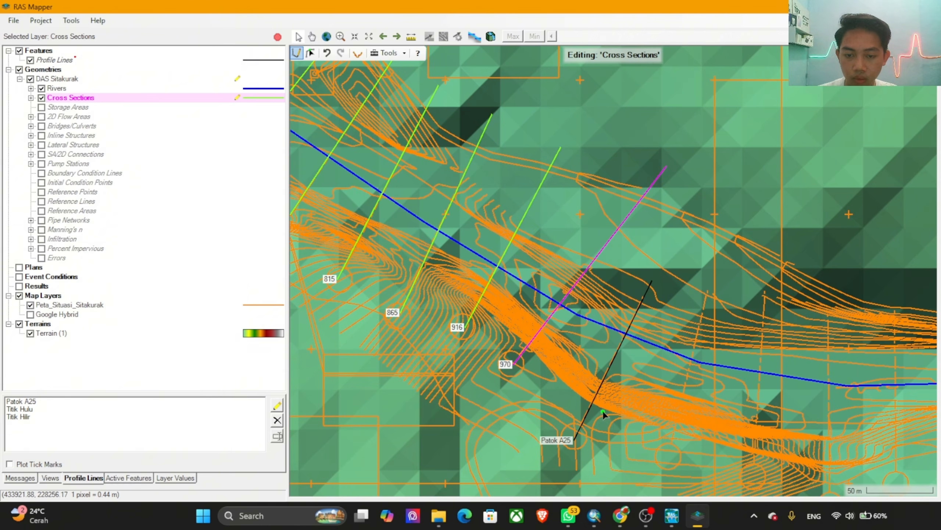
Step: Draw cross sections from the south to the north bank along the Patok A25 profile line and the next map section line upstream
left_click(572, 441)
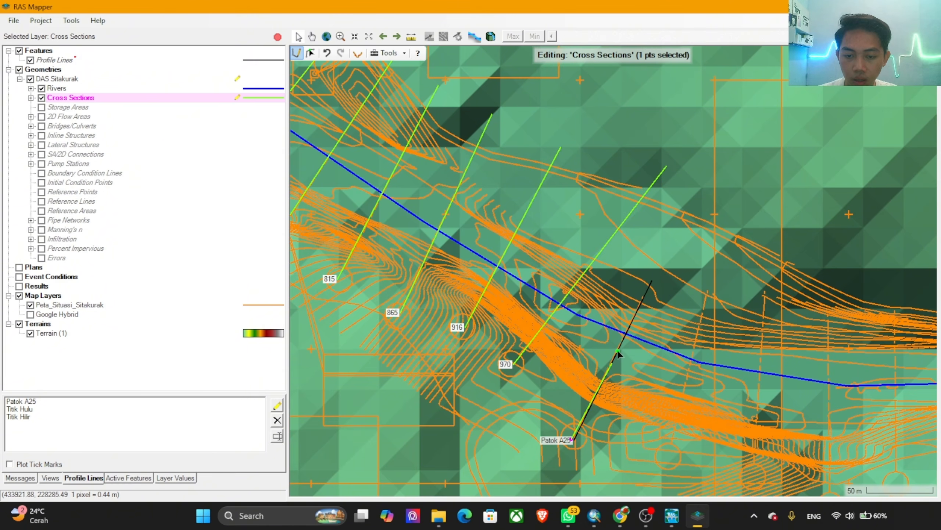
double_click(699, 185)
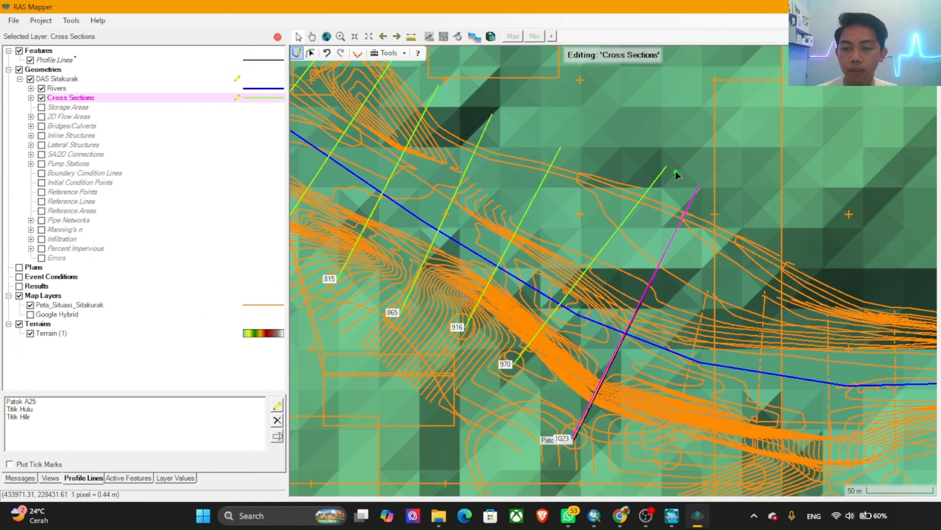
key("alt")
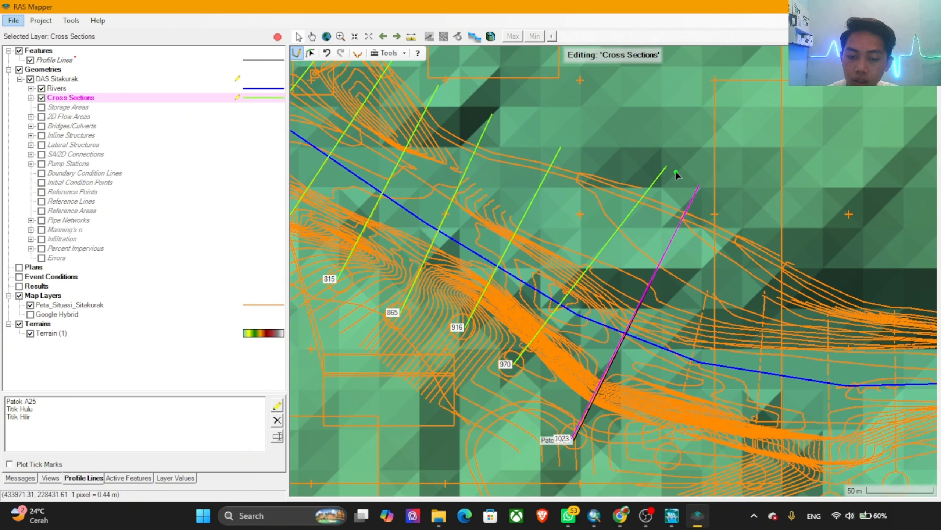
left_click_drag(650, 438, 433, 361)
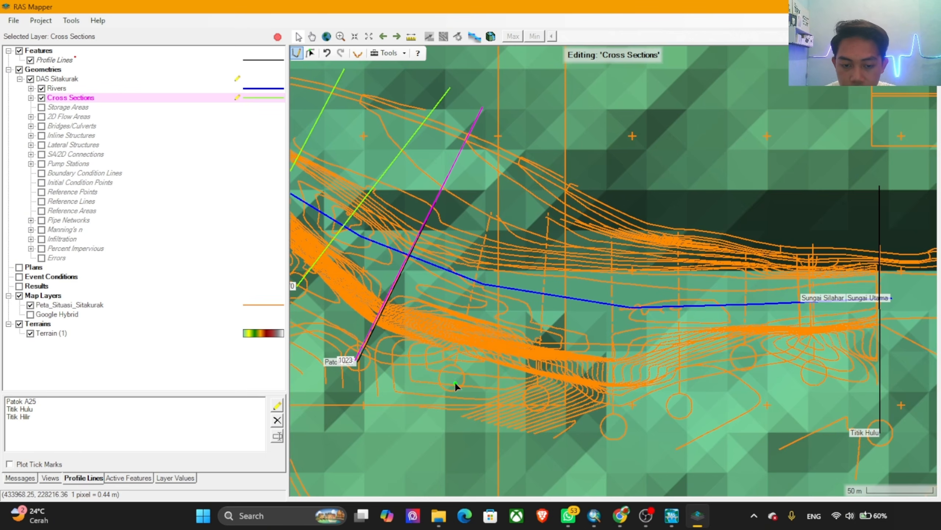
left_click(453, 379)
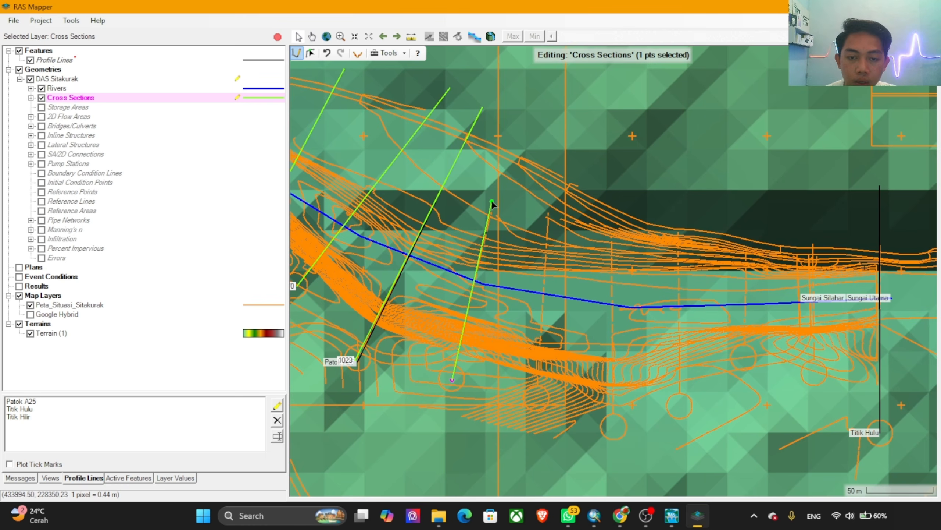
double_click(493, 195)
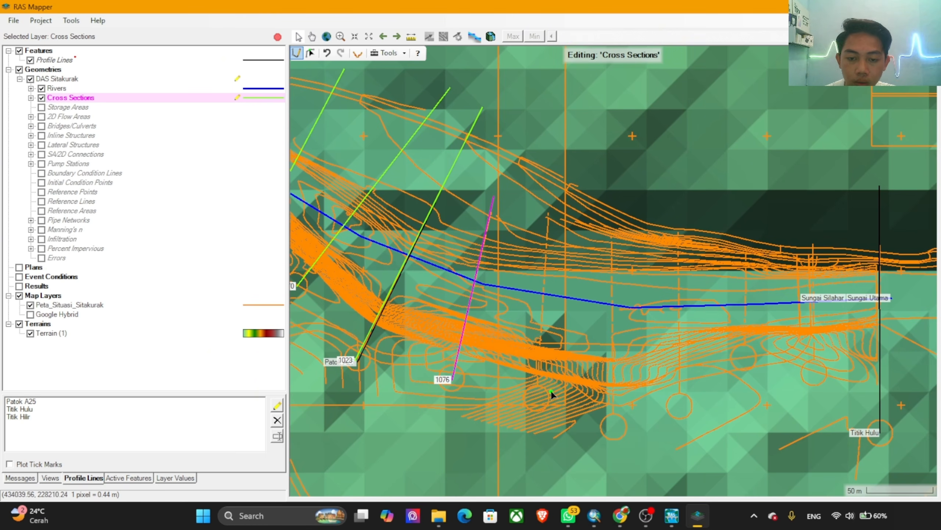
Step: Draw three cross sections from south to north along the second to fourth map section lines upstream of Patok A25
left_click(537, 399)
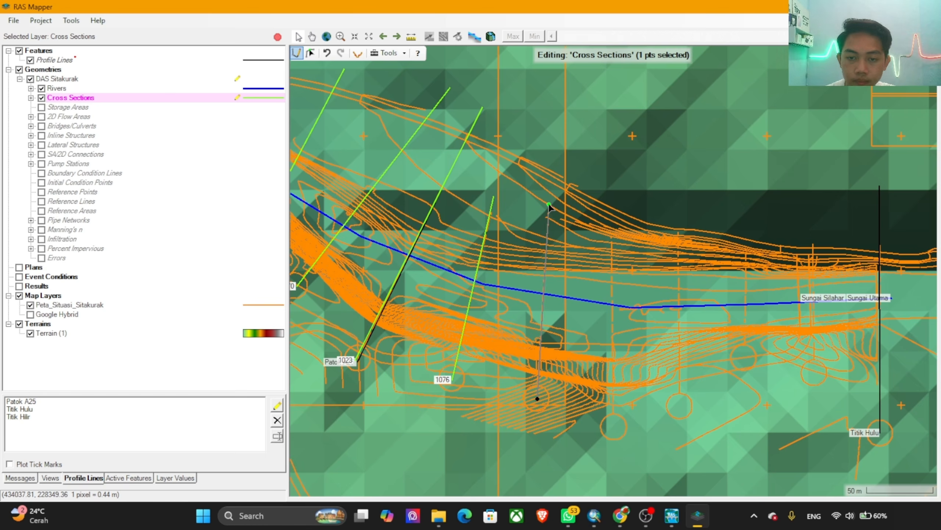
double_click(549, 205)
left_click(610, 426)
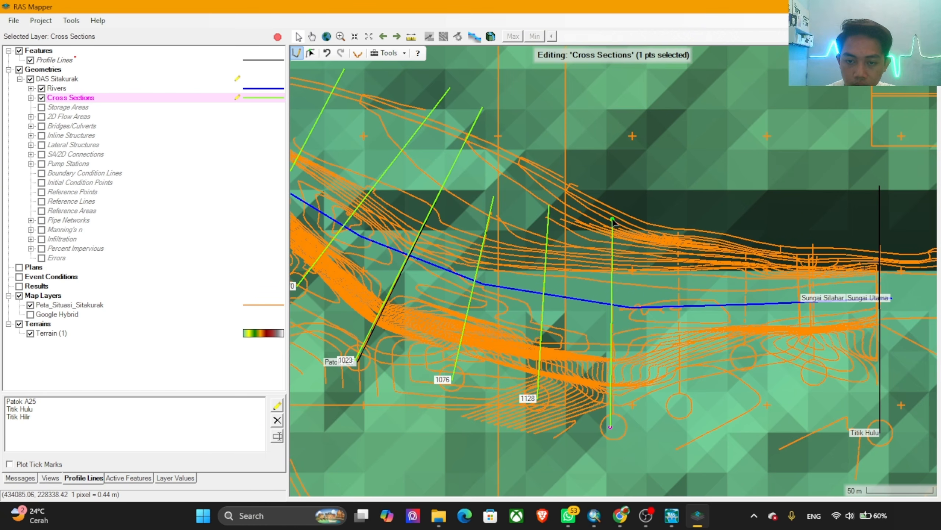
double_click(612, 220)
left_click(681, 406)
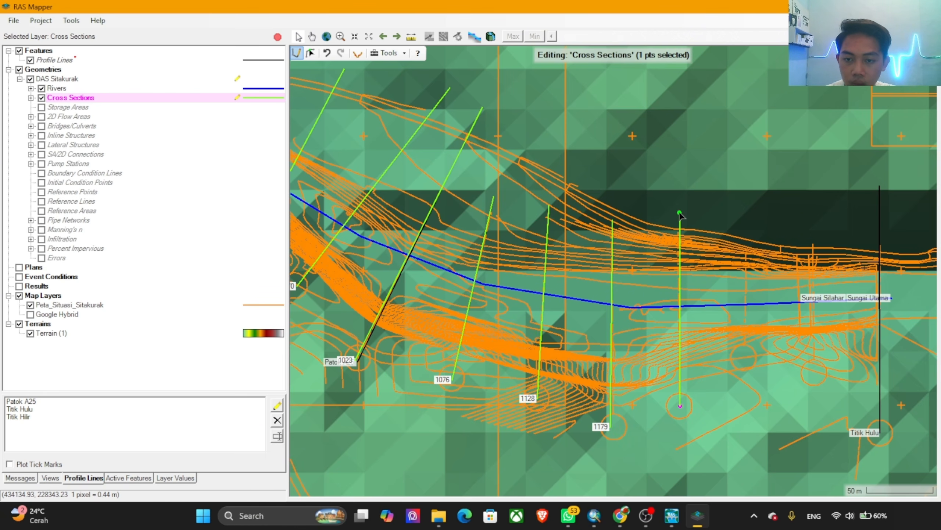
double_click(678, 224)
Step: Draw cross sections from south to north along the last two map section lines before Titik Hulu
left_click_drag(758, 384, 588, 342)
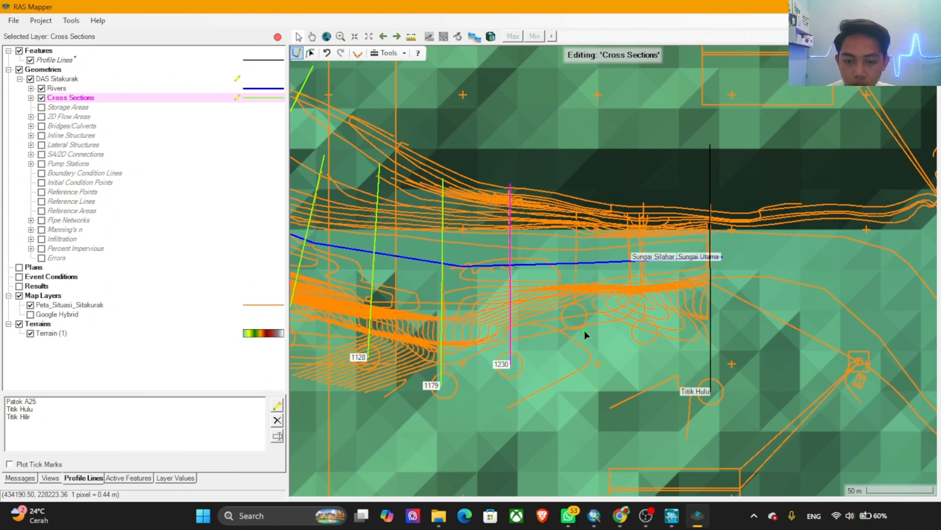
left_click(575, 317)
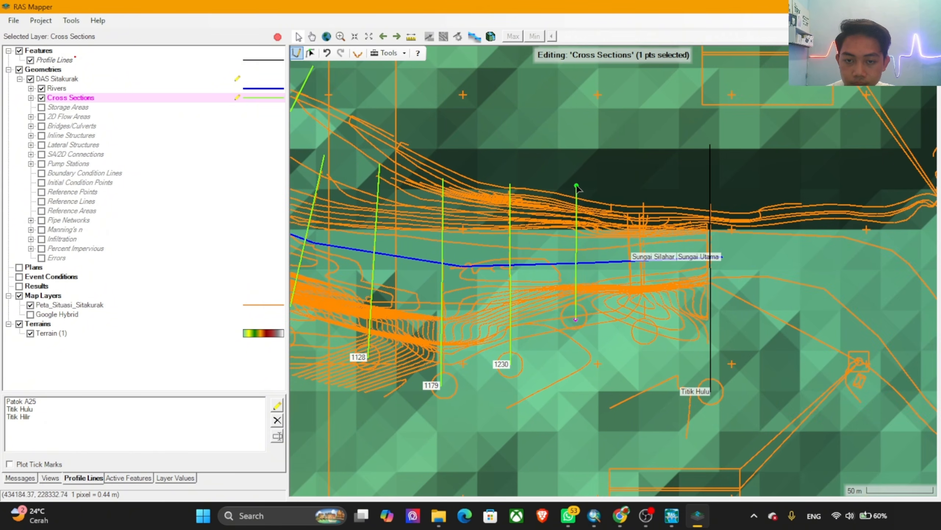
double_click(577, 184)
left_click(644, 332)
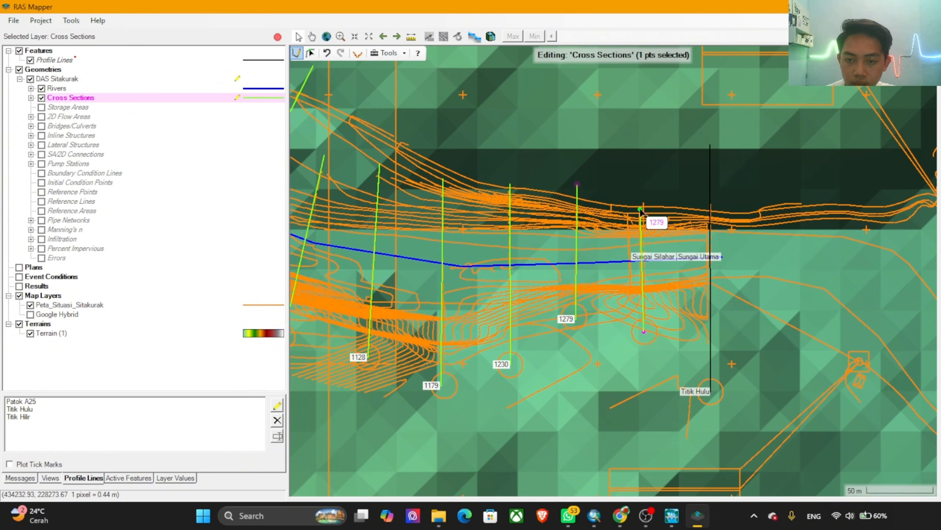
double_click(644, 186)
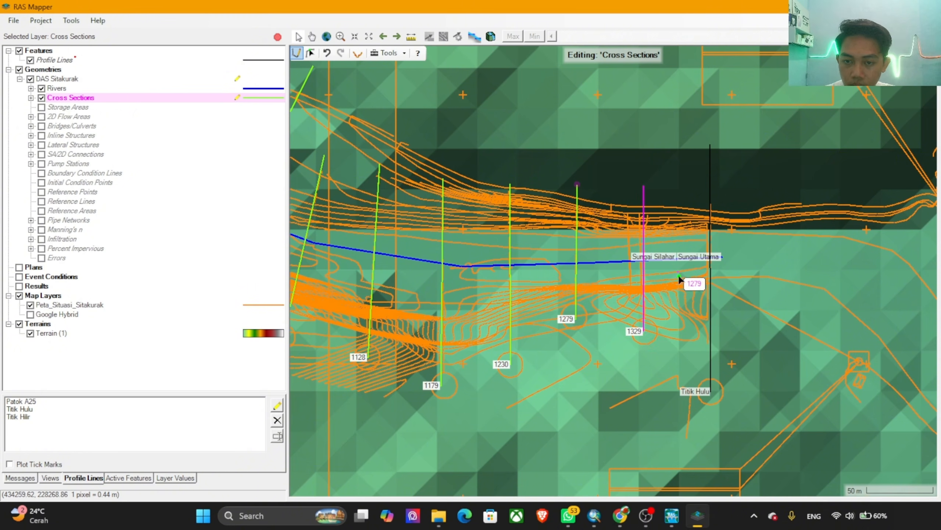
left_click(710, 394)
double_click(711, 136)
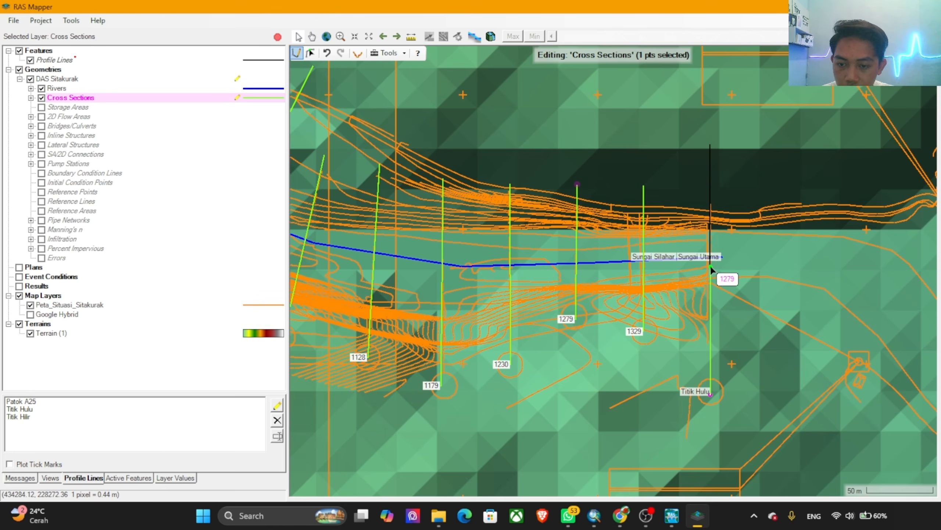
left_click(707, 355)
key("Escape")
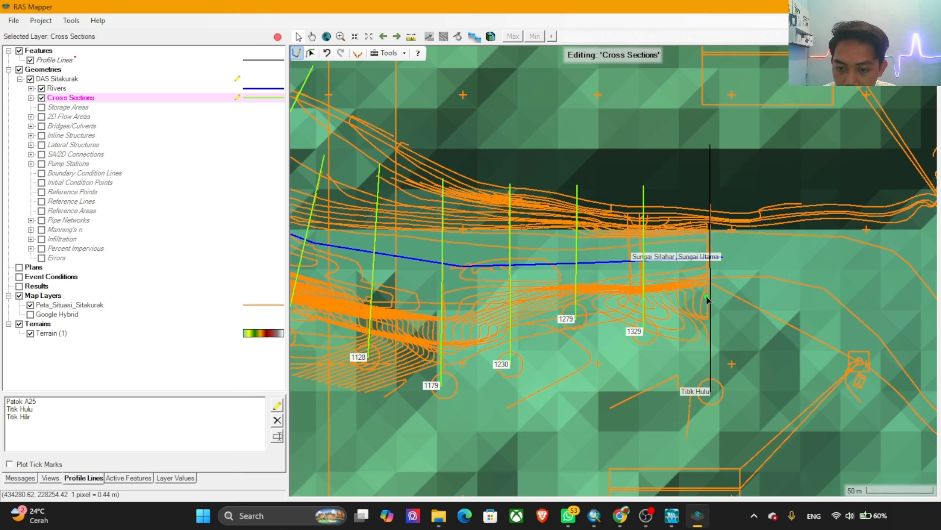
Step: Draw the final cross section from south to north along the Titik Hulu profile line, ending just beyond the north bank contours
left_click(711, 395)
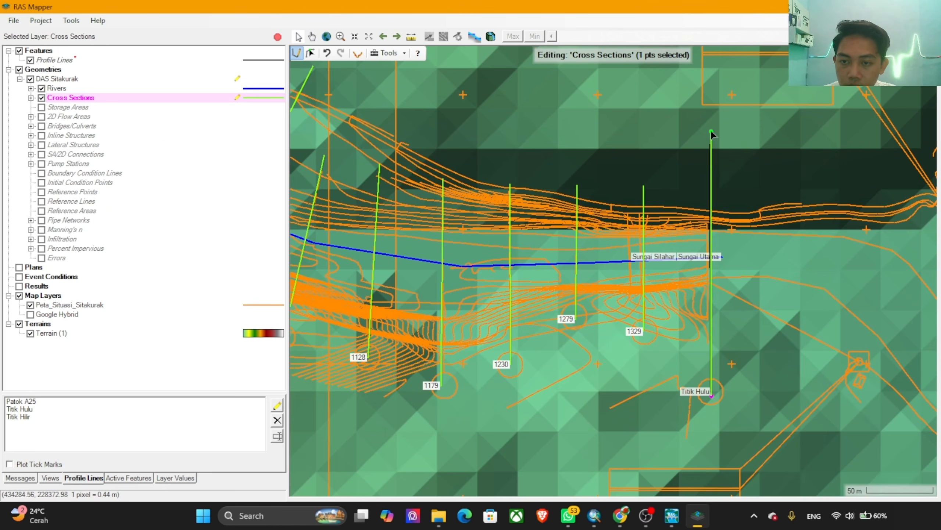
double_click(709, 193)
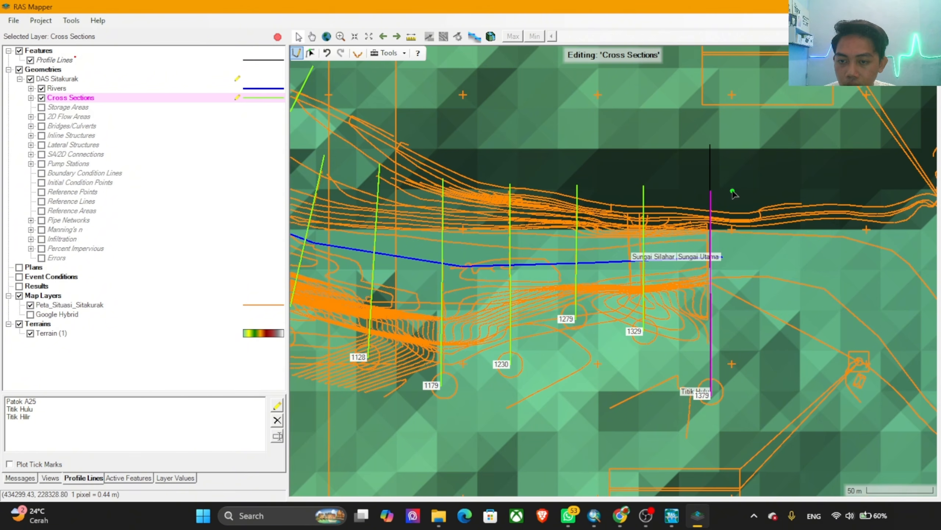
key("alt")
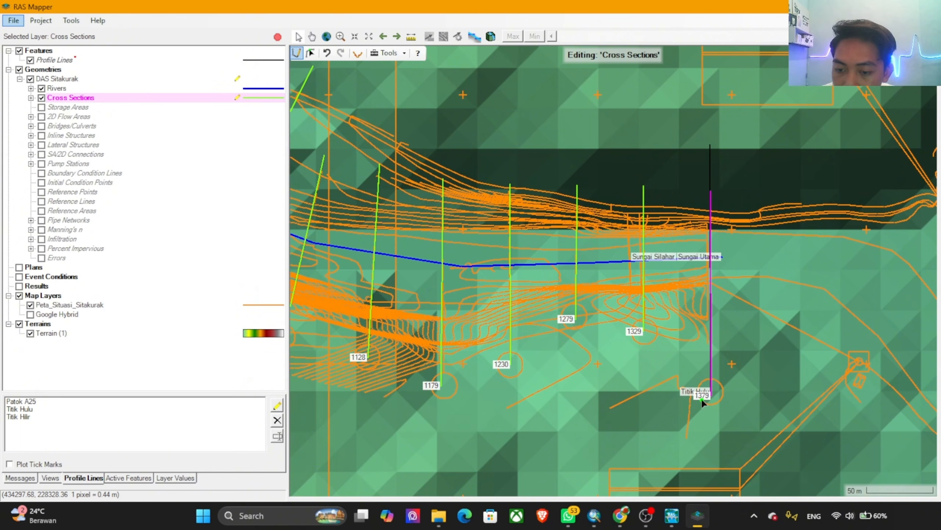
Step: Examine the digitized cross sections along the whole reach, checking the downstream end at Titik Hilir closely
scroll(656, 281, "down", 3)
left_click_drag(403, 474, 663, 216)
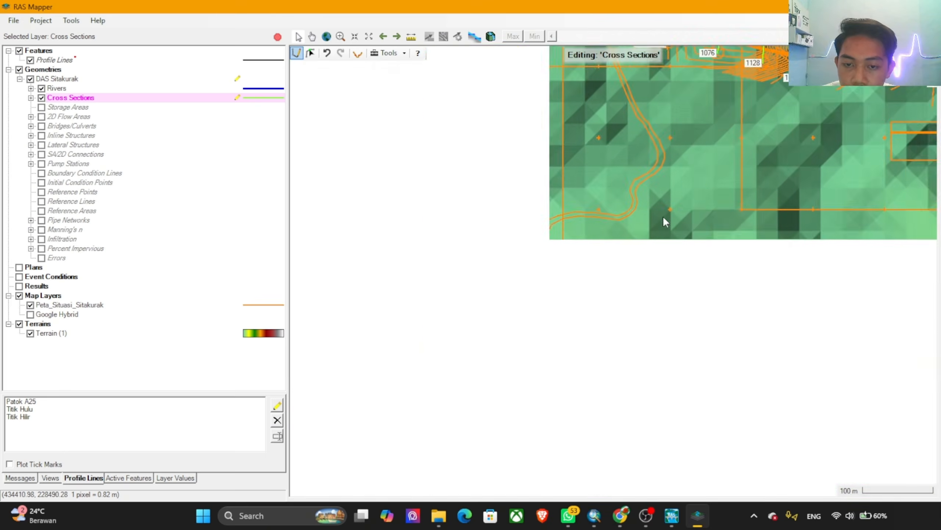
left_click_drag(414, 310, 685, 181)
left_click_drag(616, 151, 536, 358)
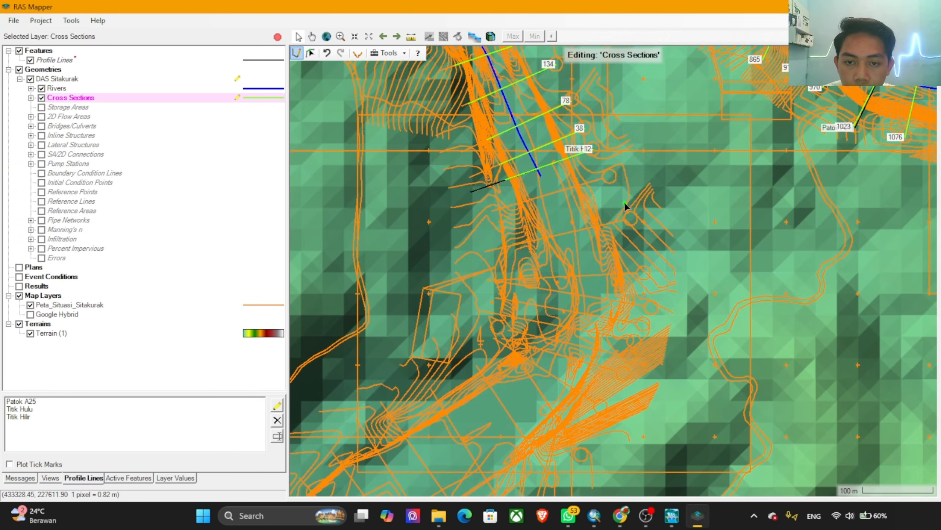
left_click_drag(627, 208, 616, 271)
scroll(583, 183, "up", 5)
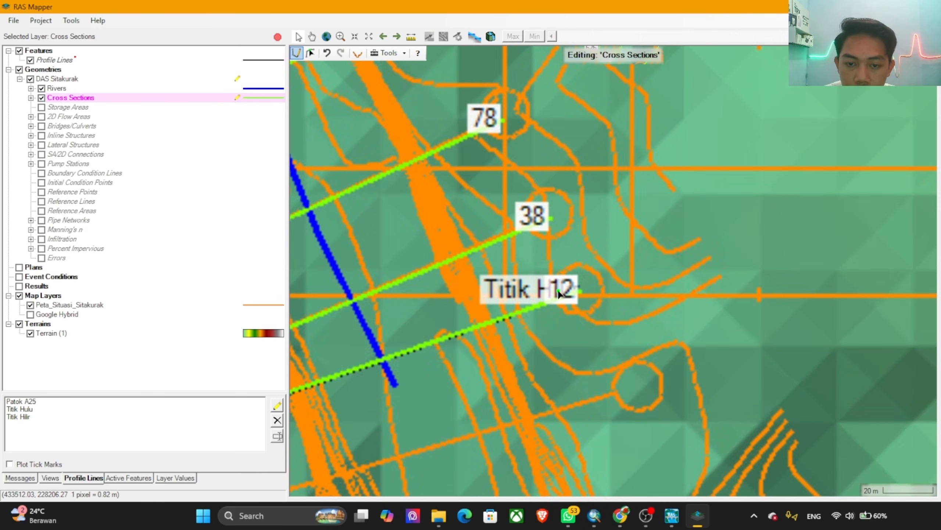
scroll(577, 293, "up", 4)
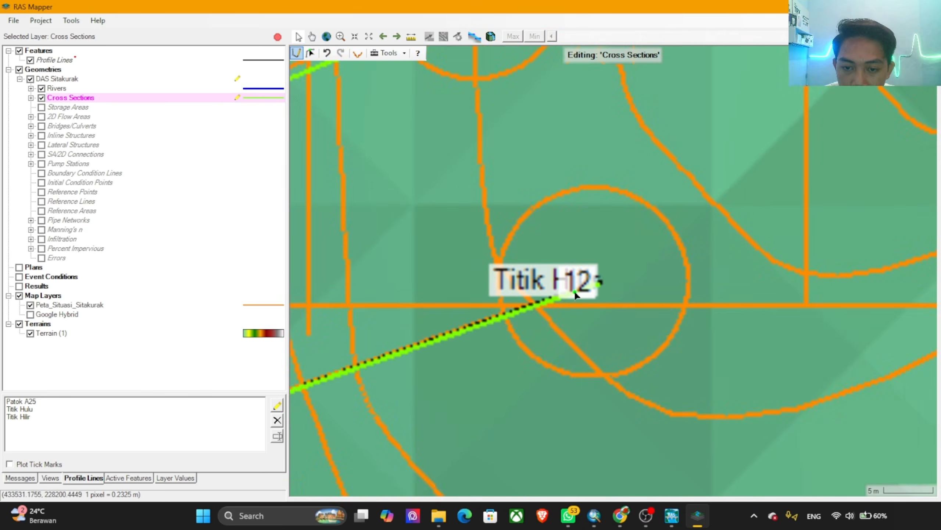
scroll(586, 268, "down", 5)
scroll(590, 268, "down", 2)
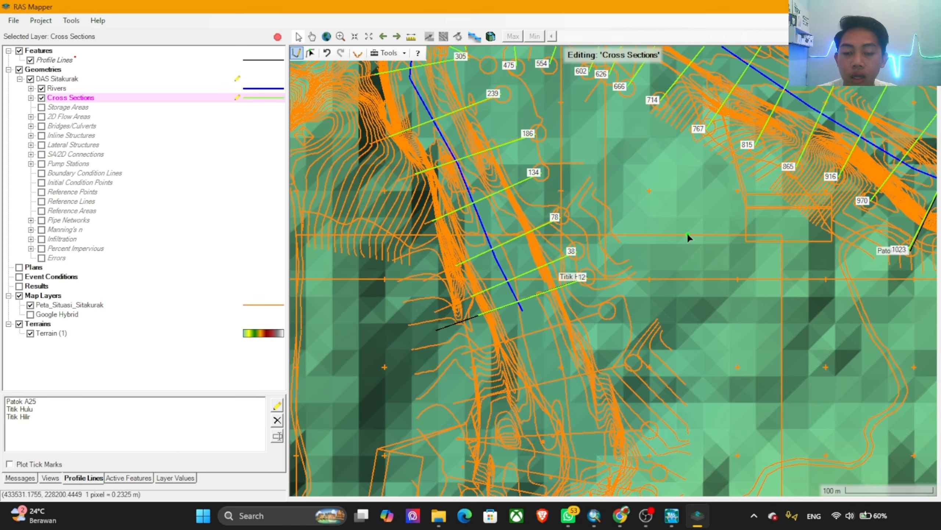
scroll(606, 296, "down", 1)
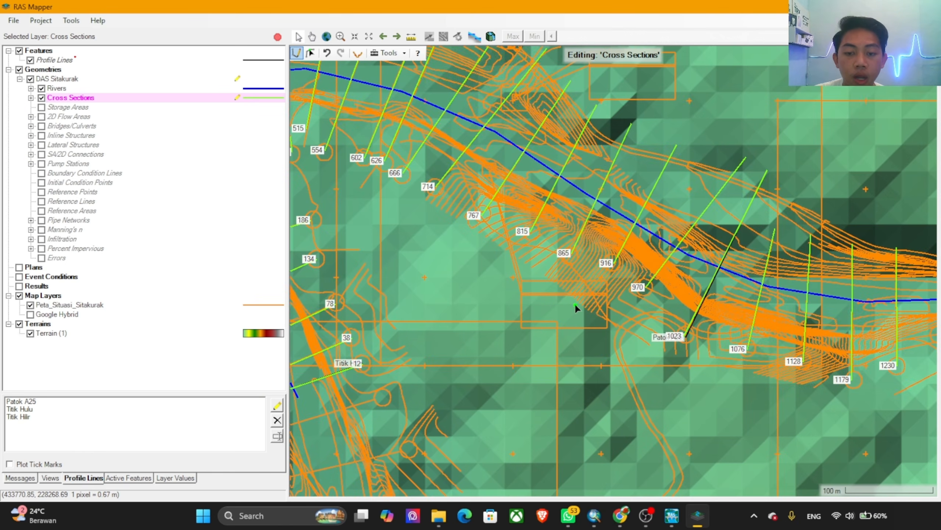
scroll(575, 303, "down", 1)
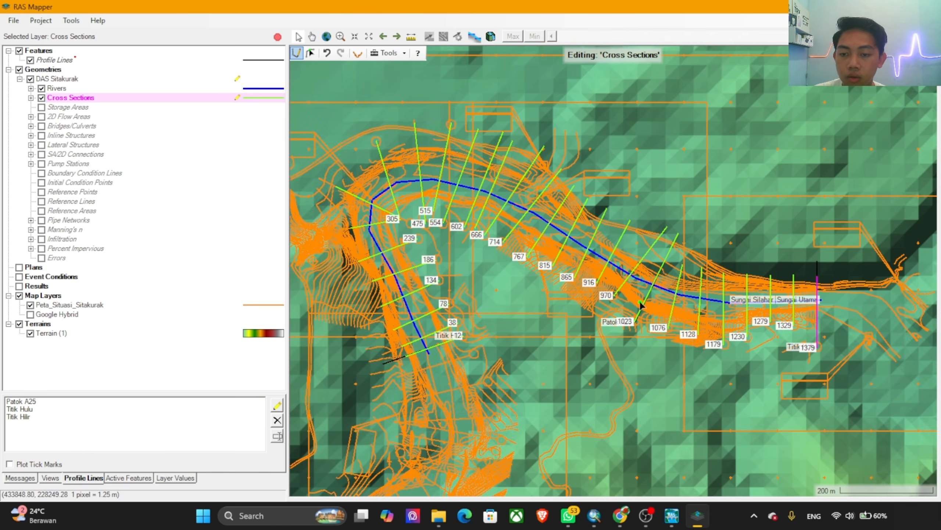
left_click_drag(689, 285, 618, 317)
key("alt")
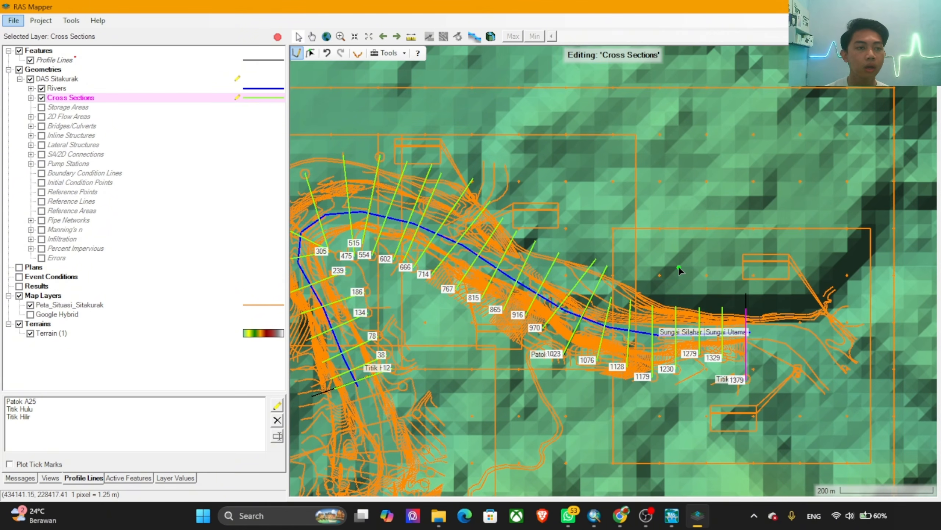
Step: Stop editing the cross sections with their edits saved, and save the RAS Mapper project
left_click(277, 37)
left_click(443, 298)
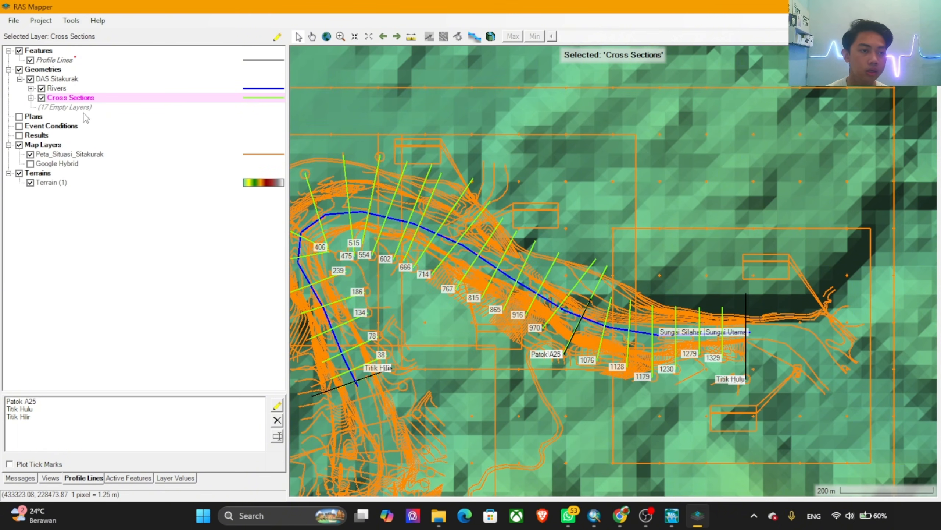
left_click(11, 24)
left_click(31, 47)
left_click(13, 20)
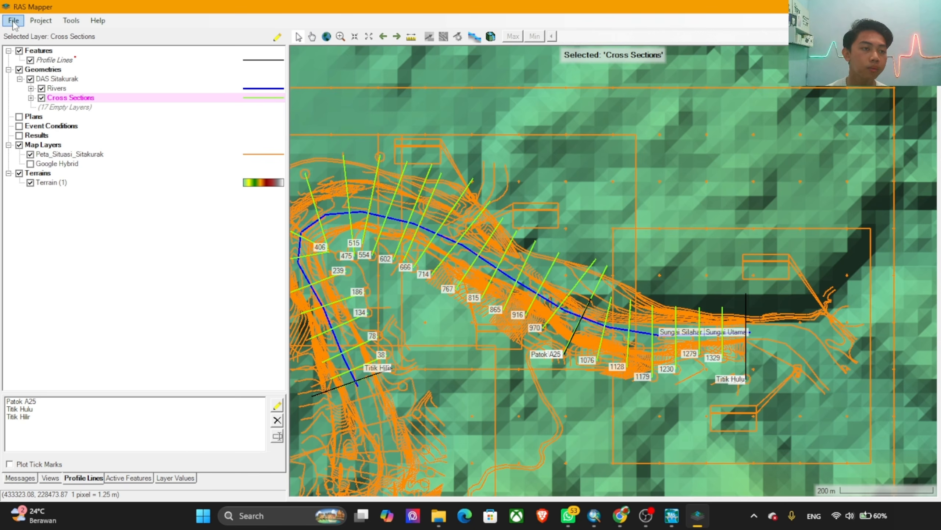
mouse_move(41, 20)
left_click(174, 23)
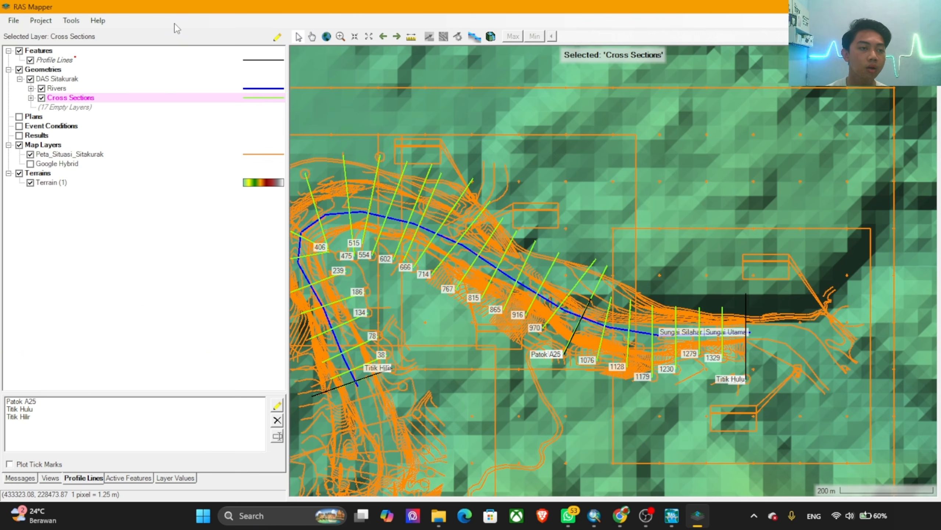
Step: Exit RAS Mapper, saving the edits to the Profile Lines layer
left_click(14, 20)
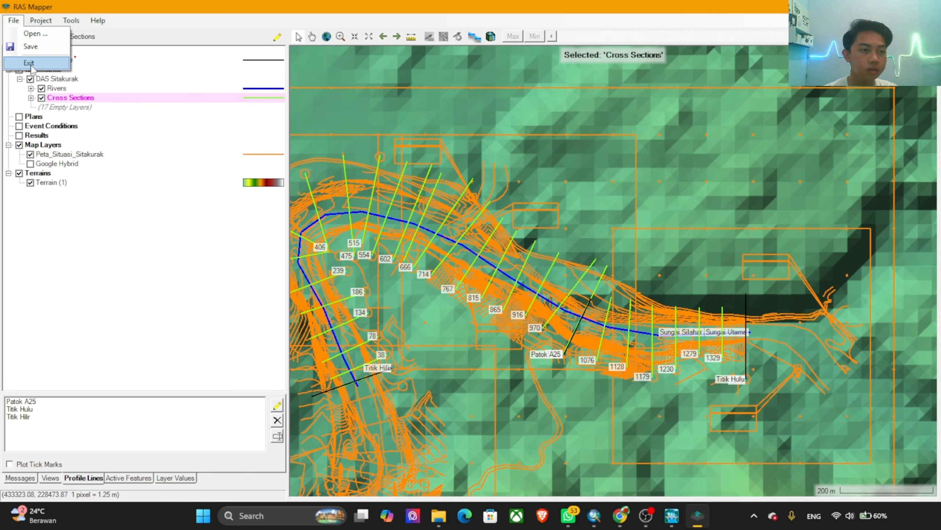
left_click(29, 63)
left_click(445, 299)
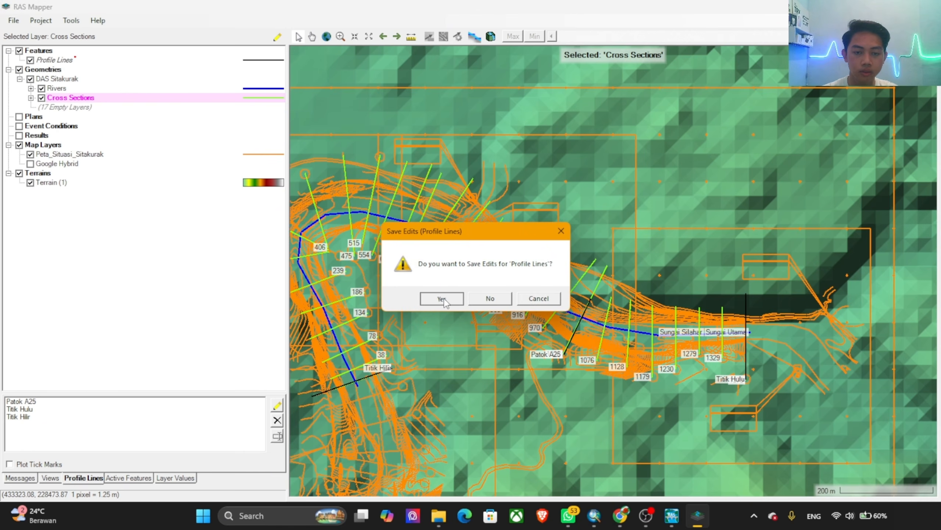
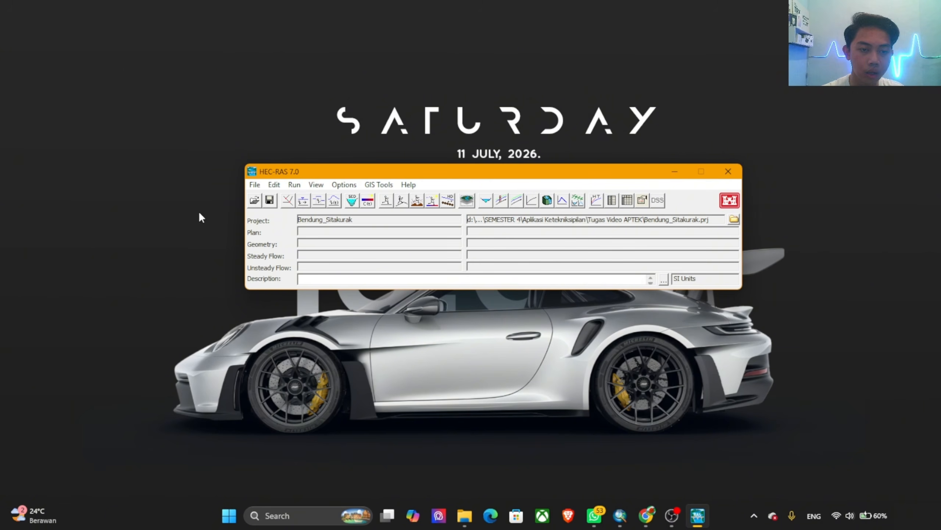
Step: Load the DAS Sitakurak geometry into the geometric data editor and open its cross section data
left_click(288, 204)
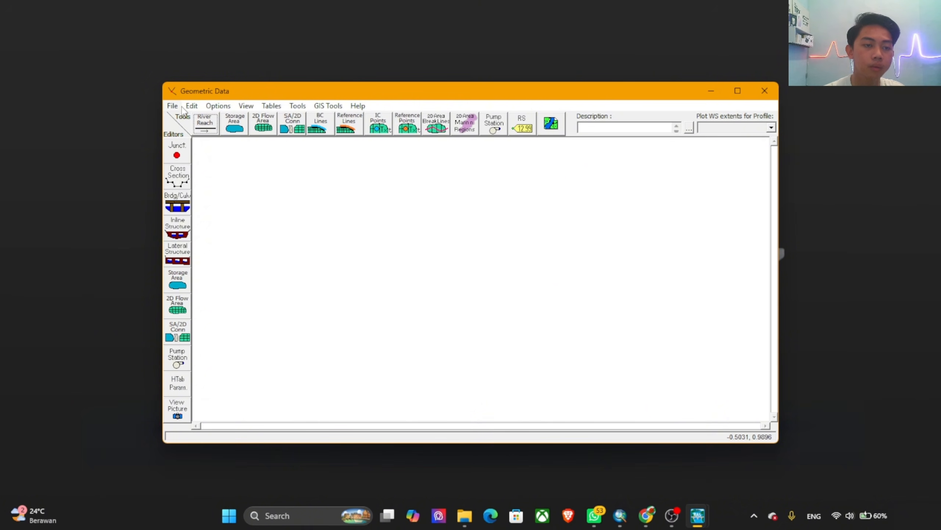
left_click(172, 106)
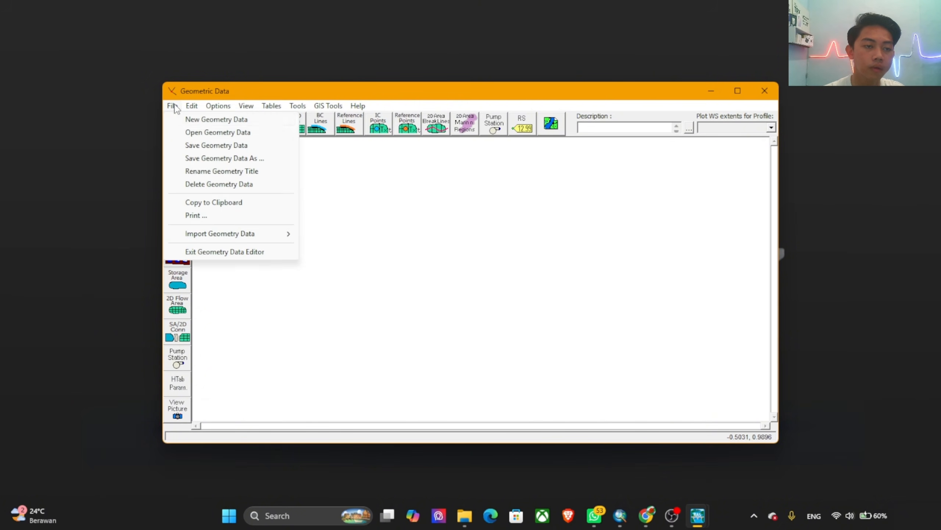
left_click(219, 132)
left_click(319, 181)
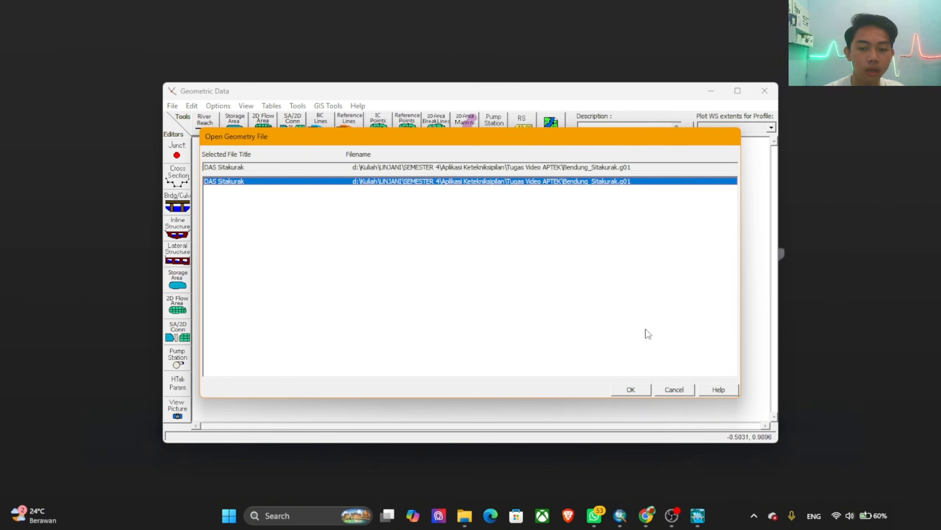
left_click(631, 389)
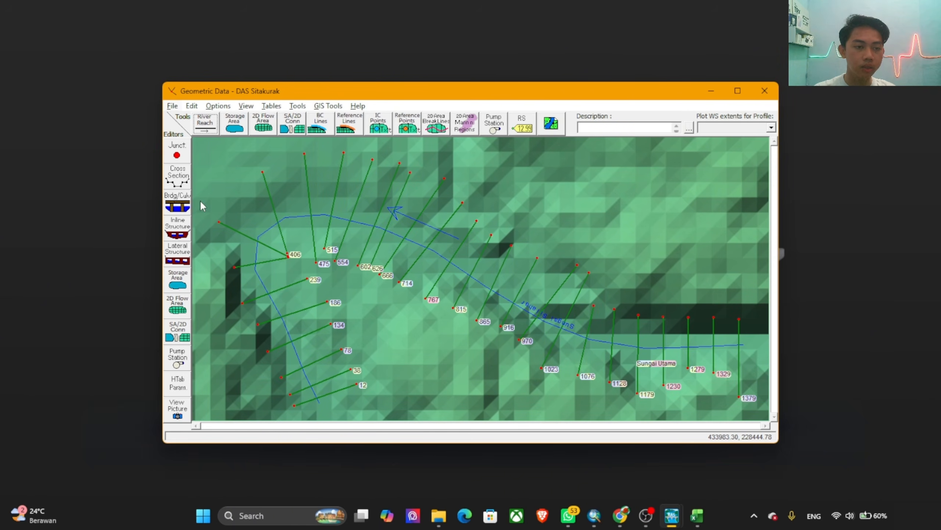
left_click(181, 181)
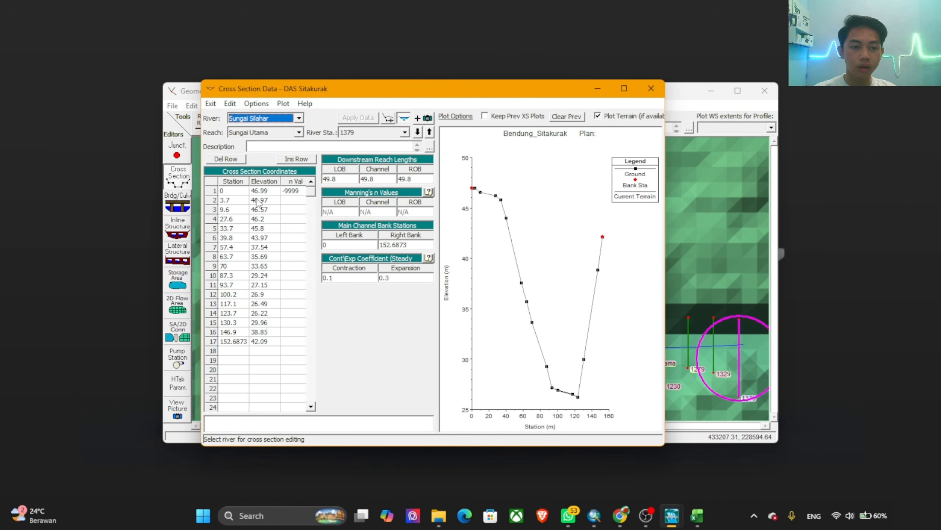
Step: Switch to the CS dan Debit workbook in Excel and zoom the CS sheet out to 55% around cross section A.32
mouse_move(707, 499)
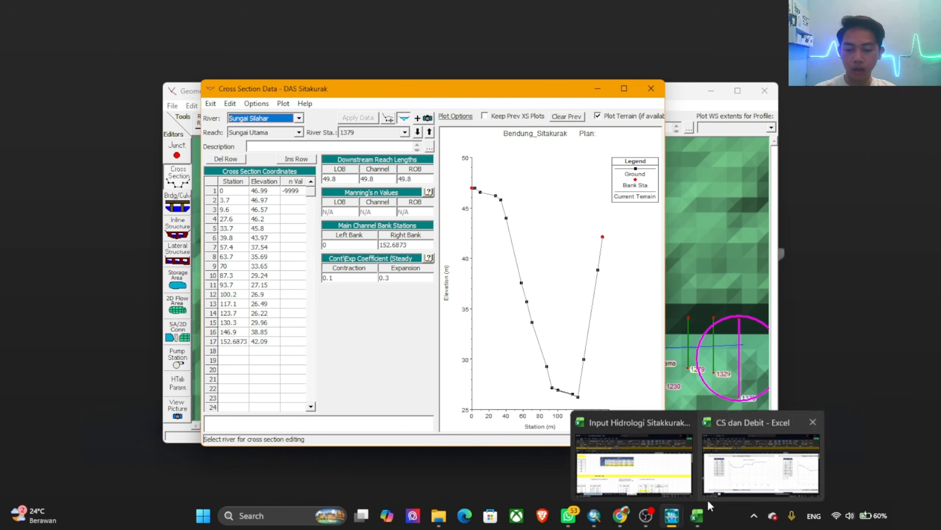
left_click(721, 482)
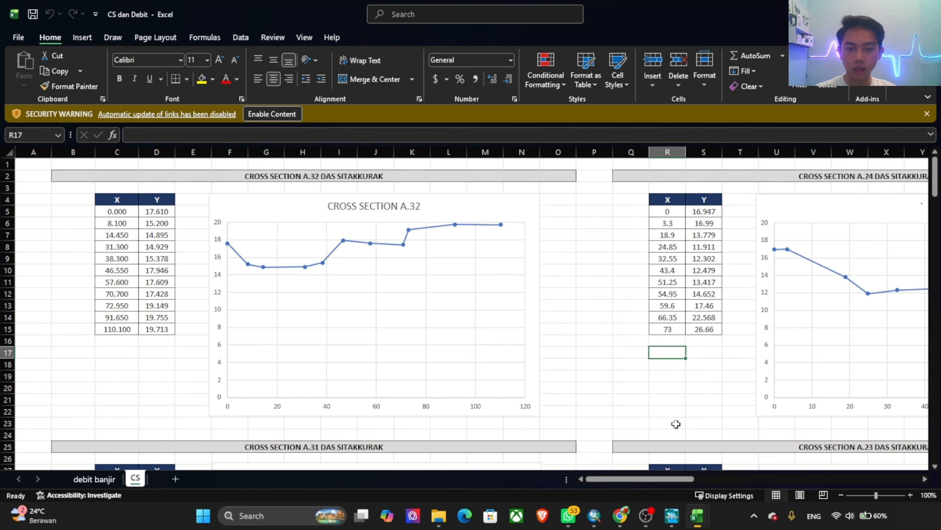
scroll(589, 299, "down", 5)
scroll(593, 293, "up", 2)
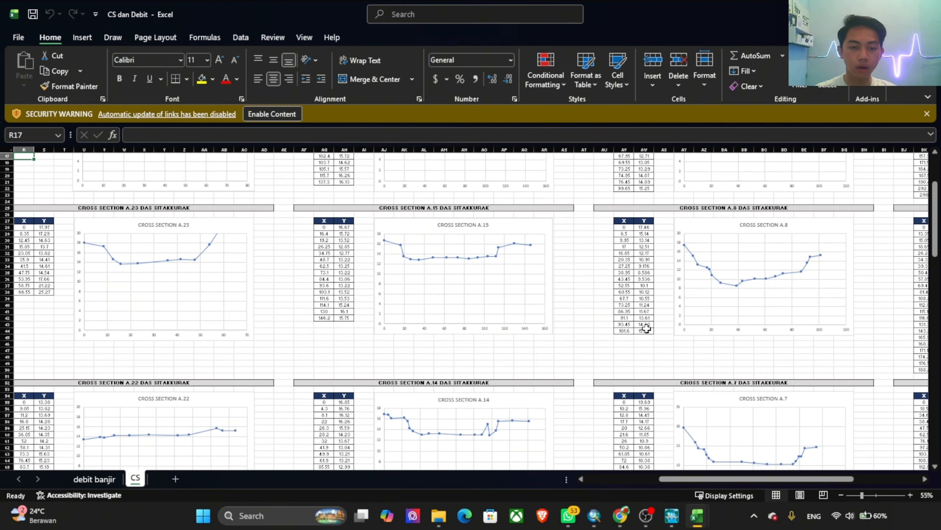
left_click_drag(712, 480, 571, 480)
scroll(556, 365, "up", 6)
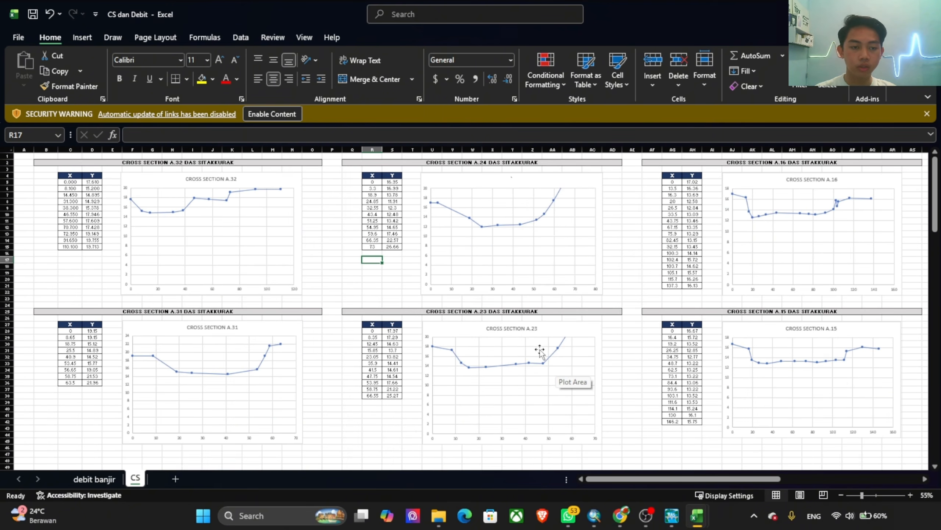
Step: Arrange the CS dan Debit workbook and the HEC-RAS Cross Section Data window side by side
key("alt")
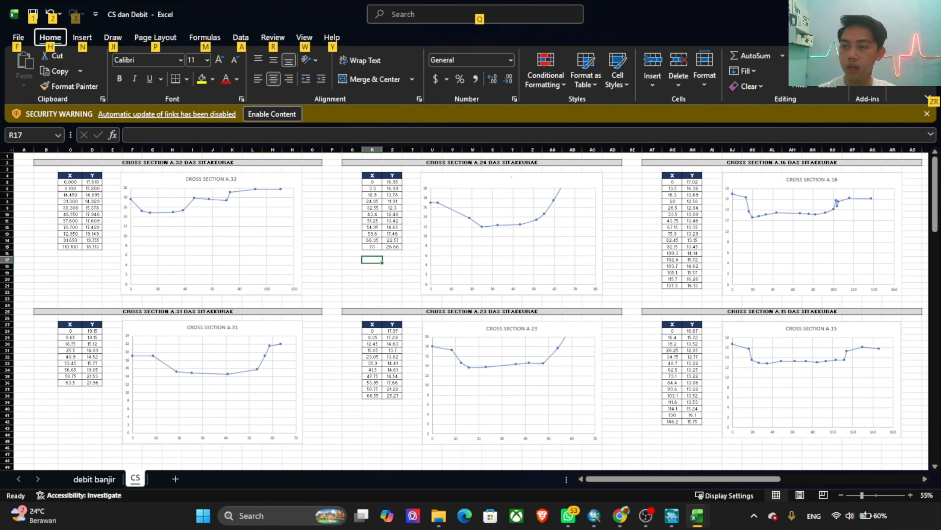
mouse_move(899, 14)
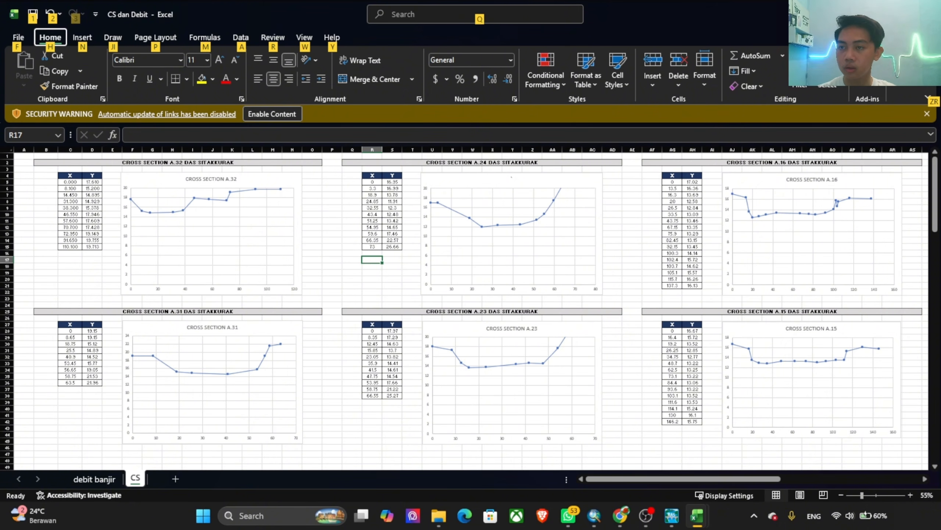
left_click(900, 14)
left_click(776, 116)
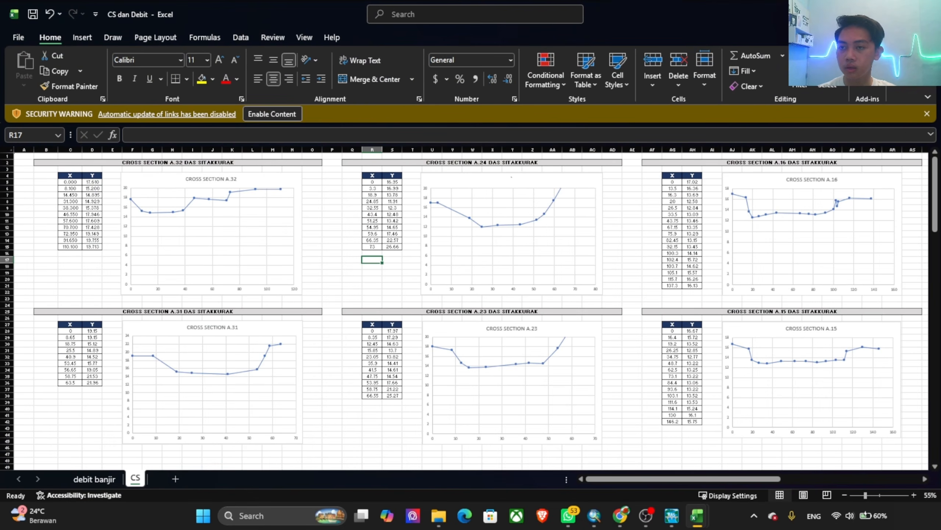
mouse_move(900, 14)
left_click(833, 83)
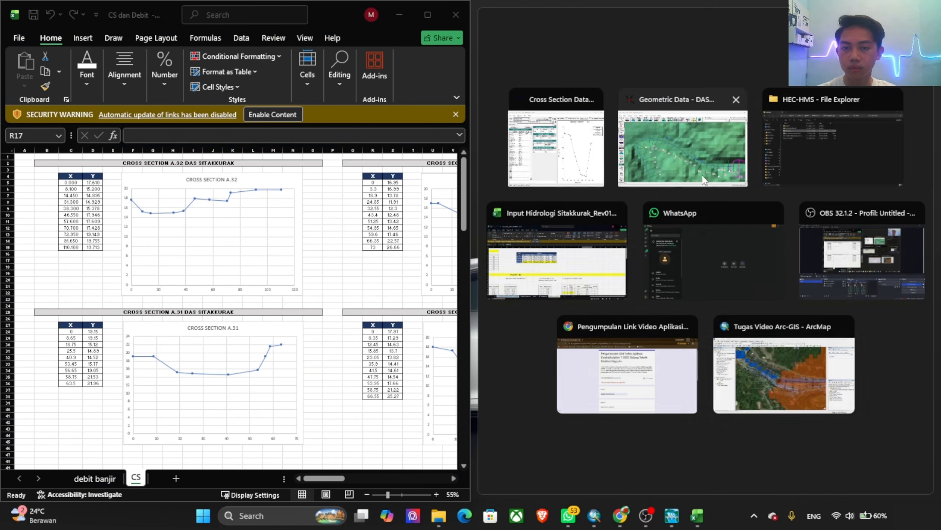
left_click(575, 163)
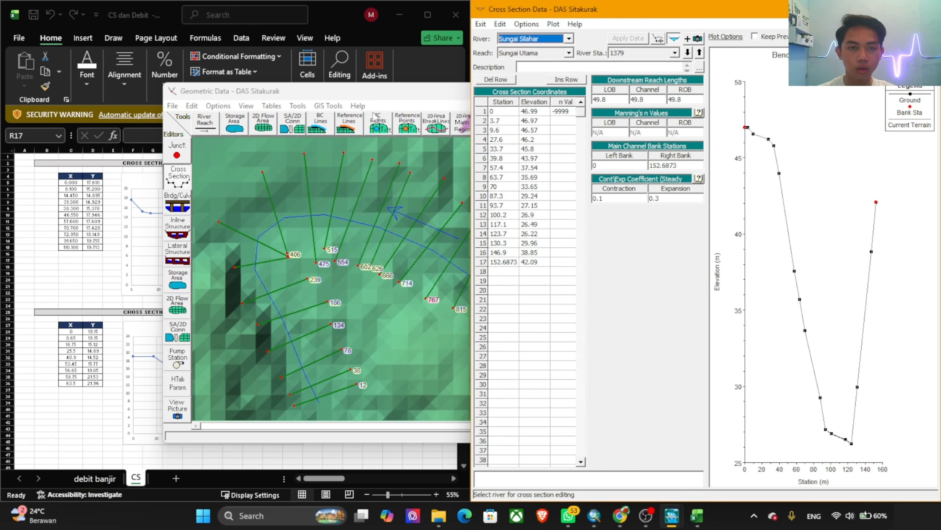
Step: Minimize the Geometric Data window and the HEC-RAS main window that cover the workbook
left_click(407, 99)
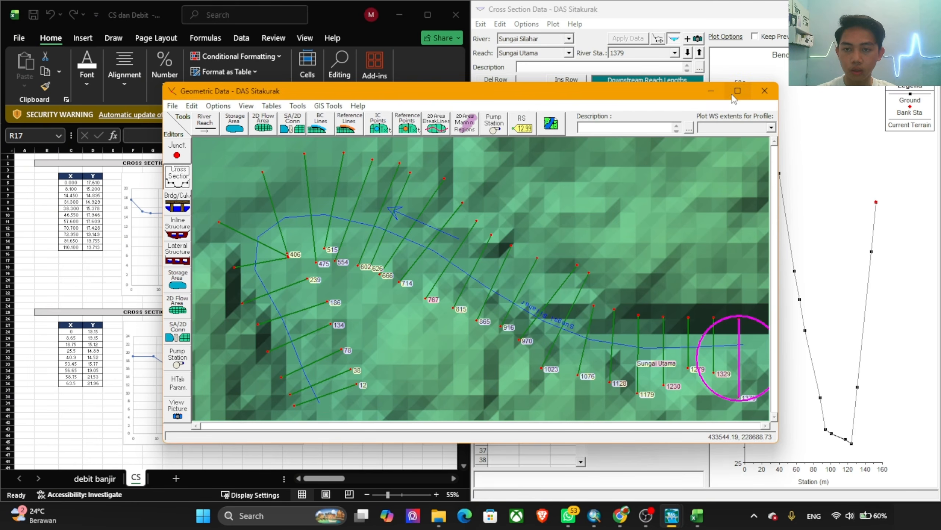
left_click(710, 92)
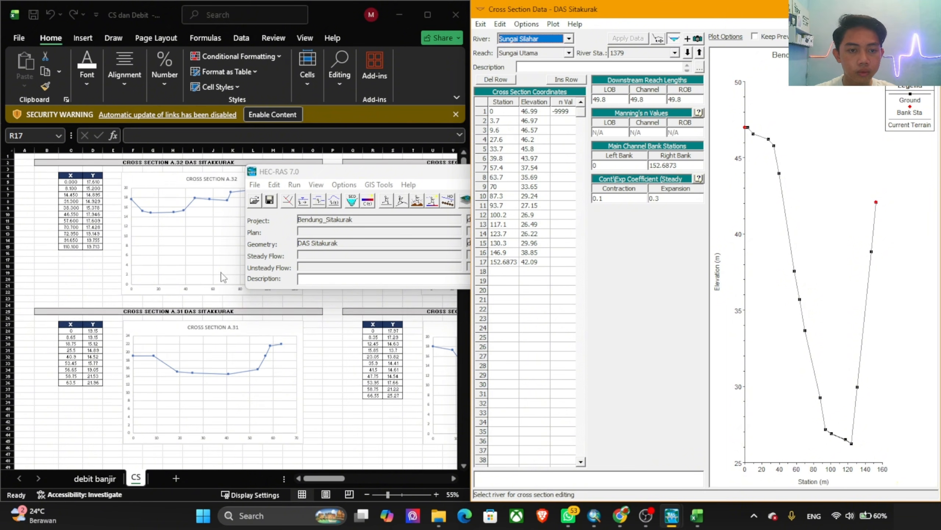
left_click(407, 174)
left_click(676, 173)
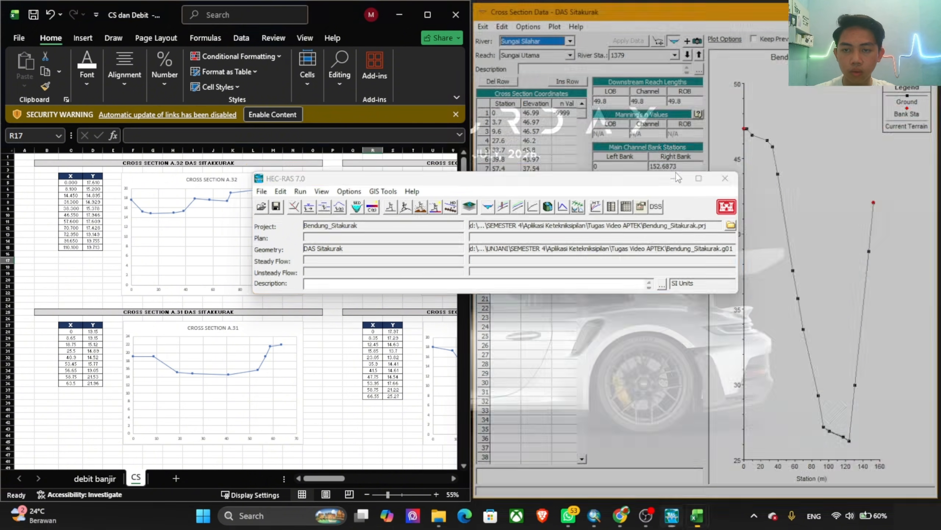
Step: Restore the Cross Section Data window and place it in the half of the screen beside the workbook
mouse_move(677, 518)
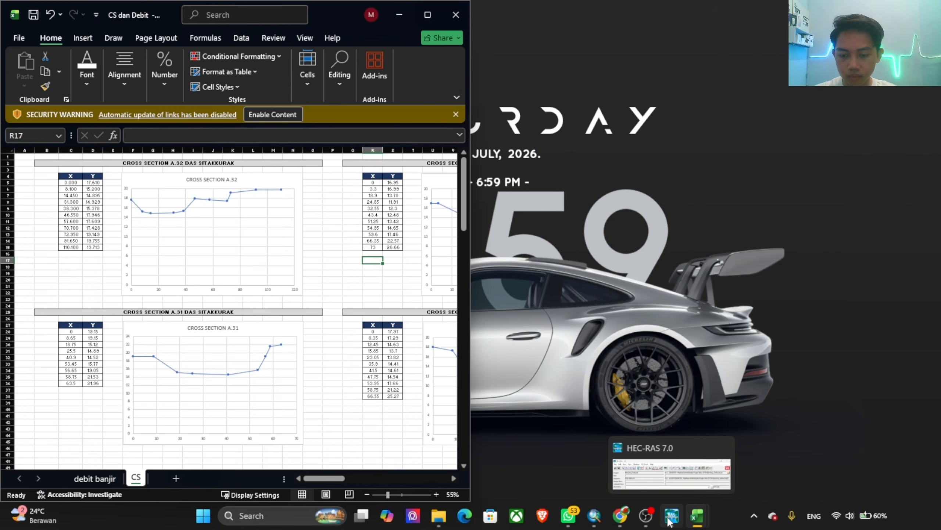
left_click(670, 520)
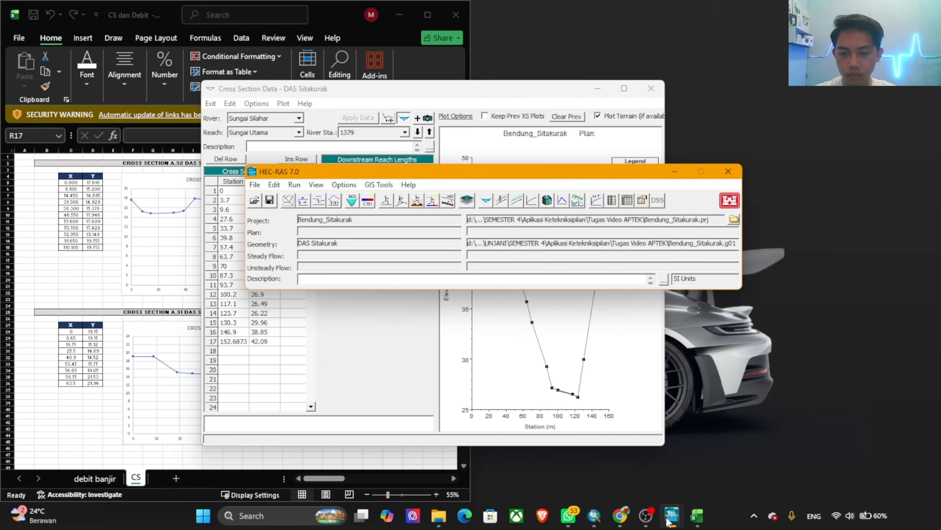
left_click(575, 96)
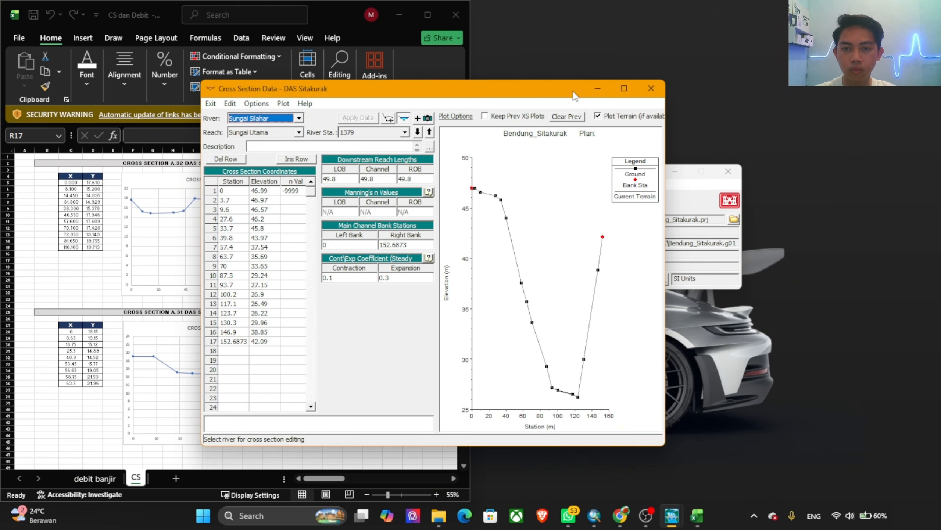
mouse_move(622, 88)
left_click(611, 162)
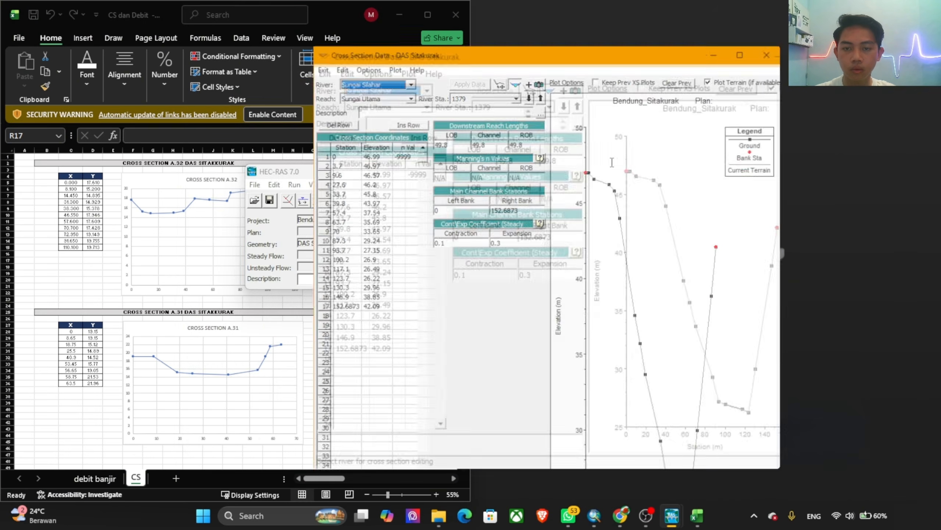
left_click(353, 368)
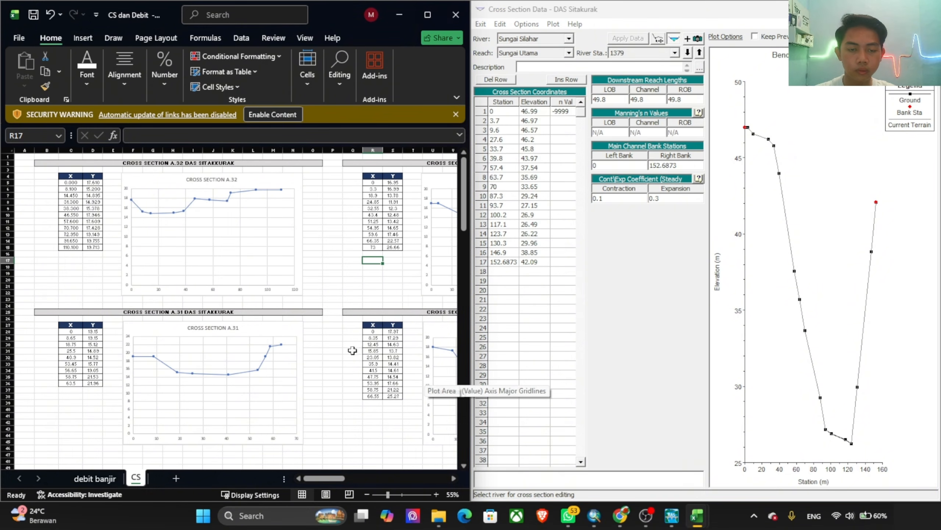
Step: Examine the surveyed cross section tables and charts across the CS sheet, from A.32 down to A.27
left_click_drag(320, 478, 394, 479)
key("alt")
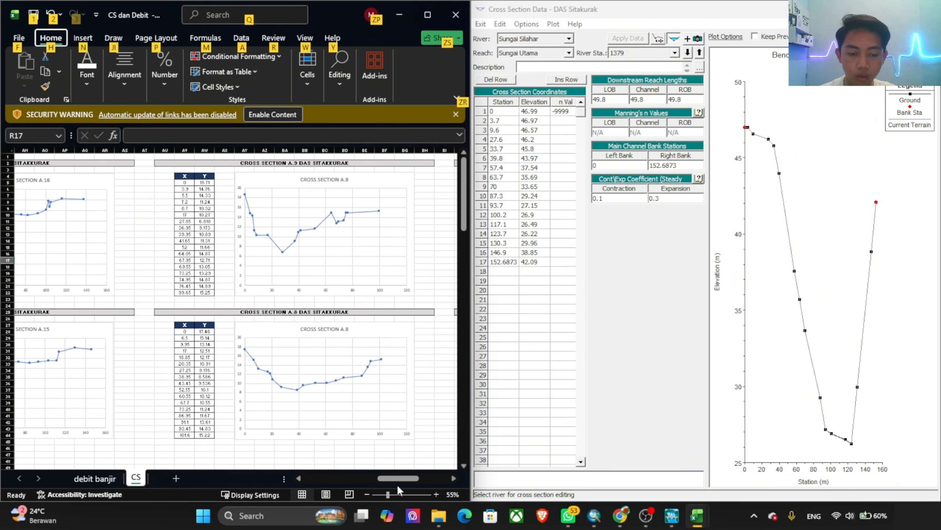
left_click_drag(393, 479, 320, 478)
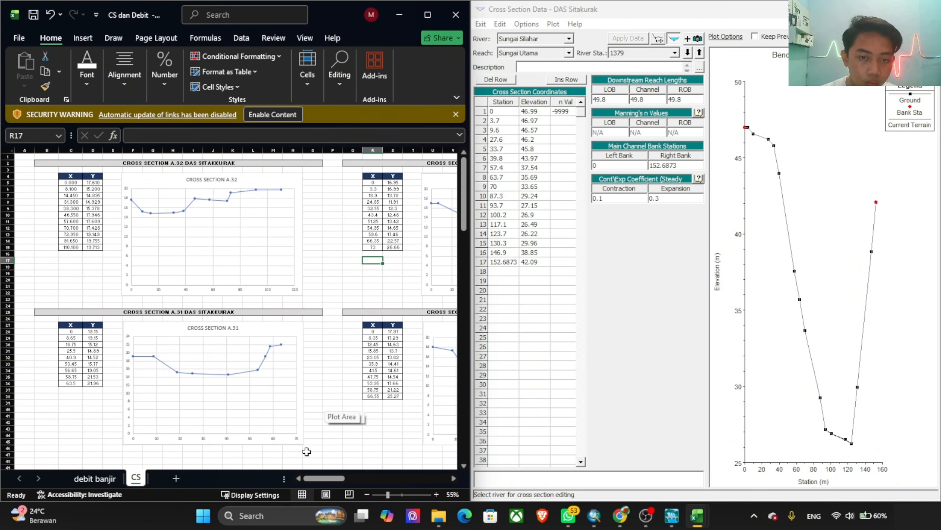
mouse_move(323, 478)
left_mouse_down()
mouse_move(348, 480)
mouse_move(326, 478)
left_mouse_up()
scroll(218, 296, "down", 10)
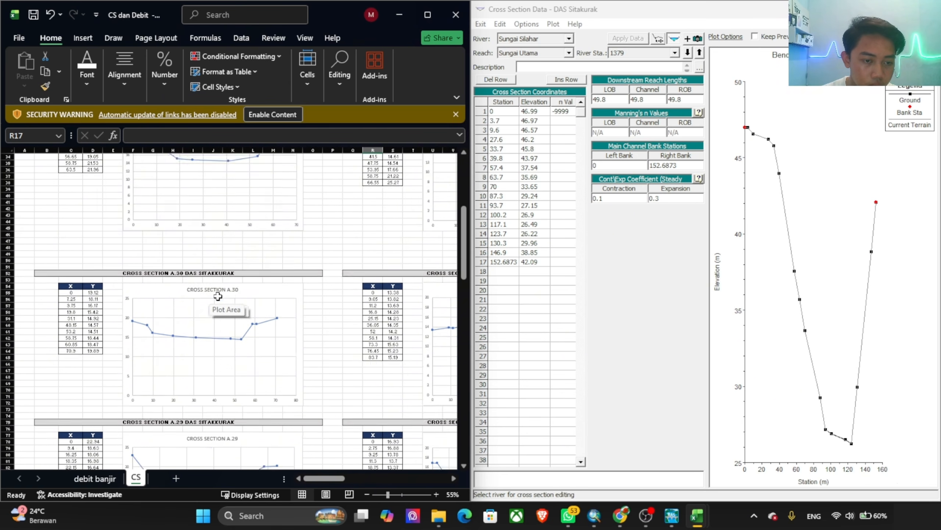
scroll(217, 296, "down", 16)
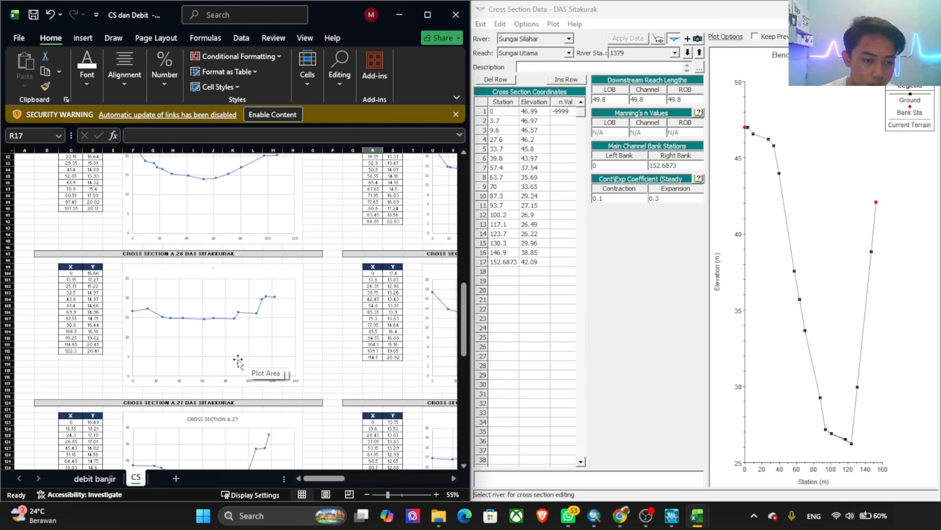
scroll(238, 361, "up", 8)
scroll(247, 288, "up", 9)
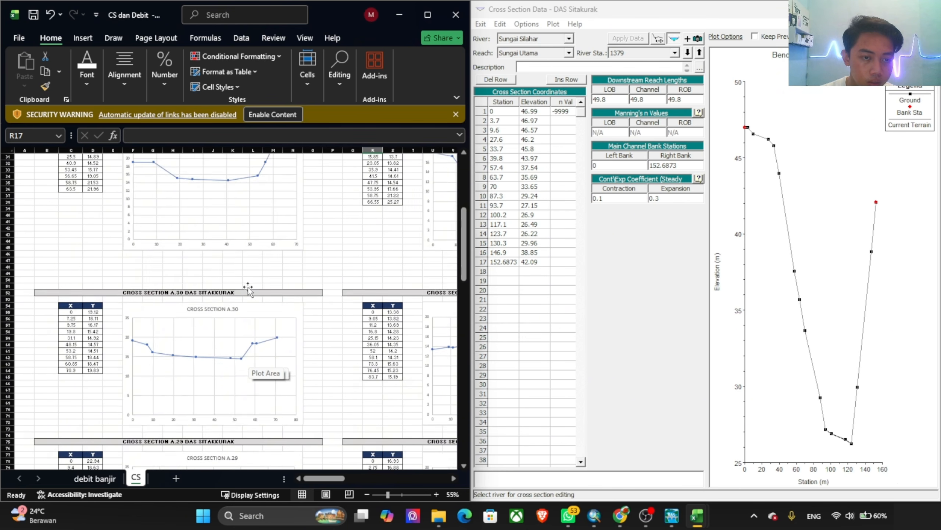
scroll(248, 289, "up", 10)
Step: Copy the X and Y values of cross section A.32 (C5:D15) into the station and elevation coordinates of river station 1379
left_click(70, 202)
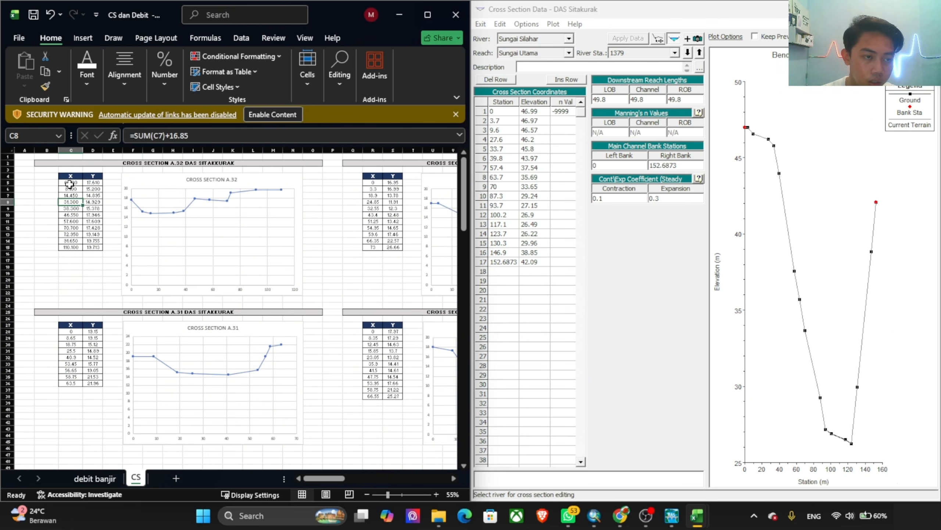
left_click_drag(69, 184, 93, 259)
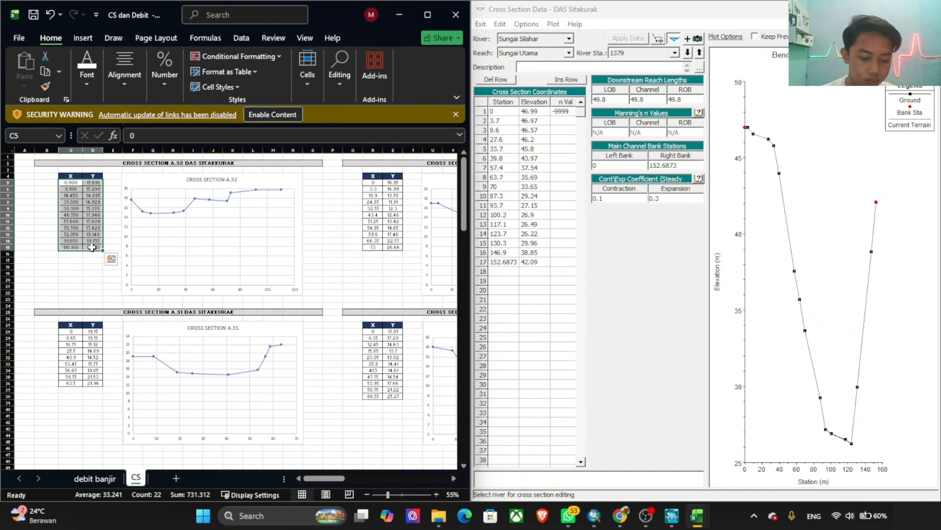
key("ctrl+c")
left_click(505, 112)
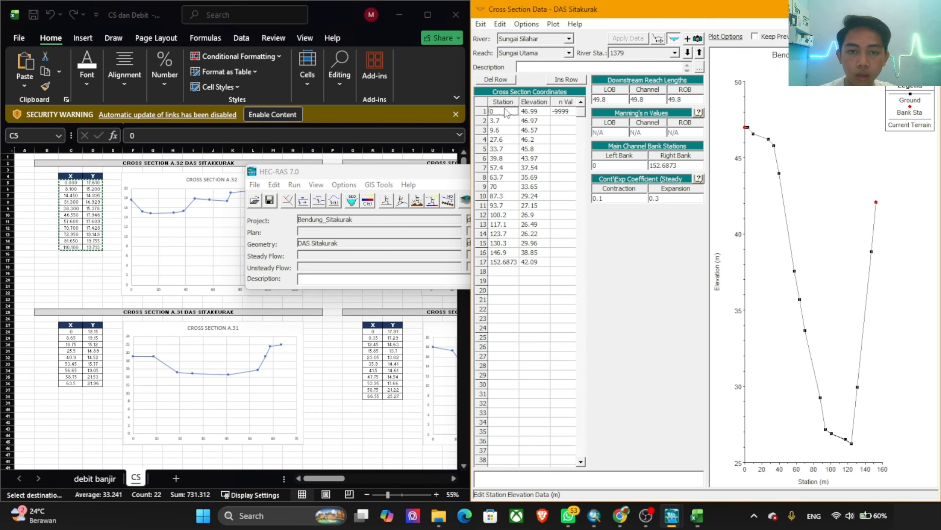
key("ctrl+v")
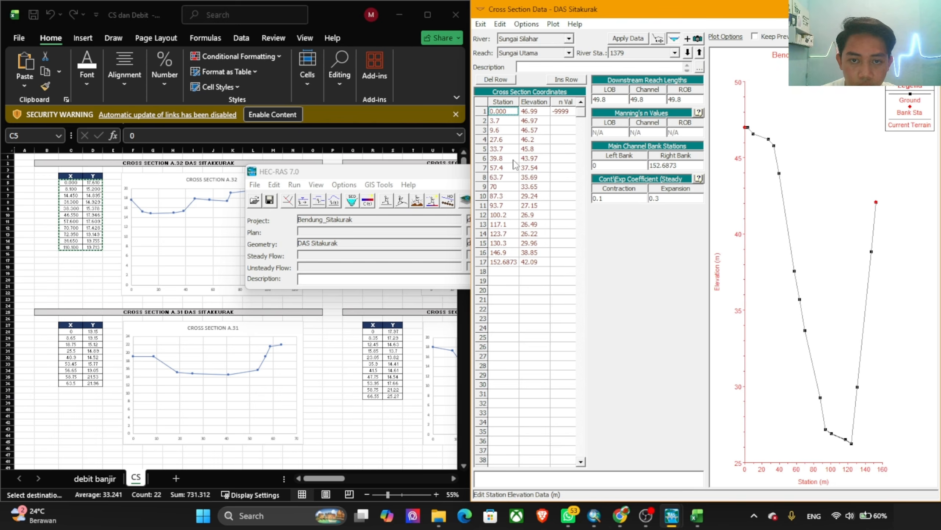
key("alt+Tab")
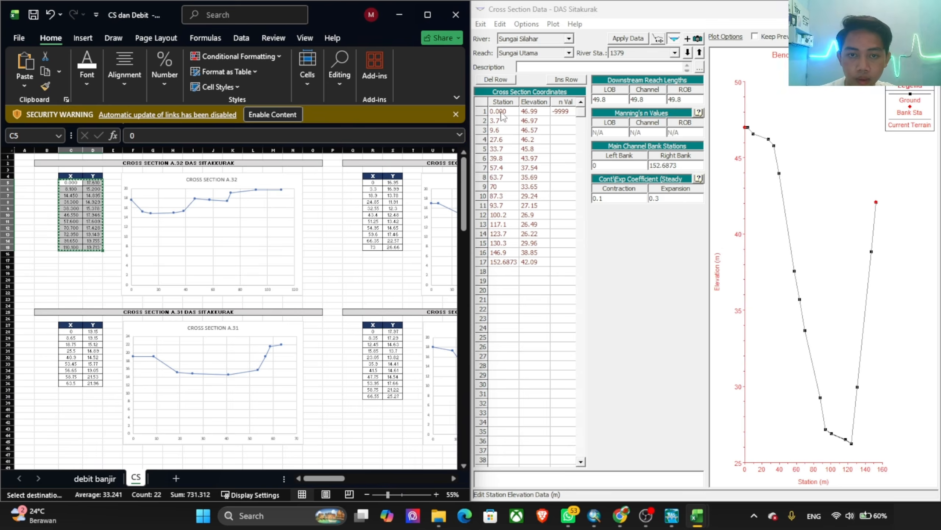
left_click_drag(502, 116, 541, 297)
key("ctrl+v")
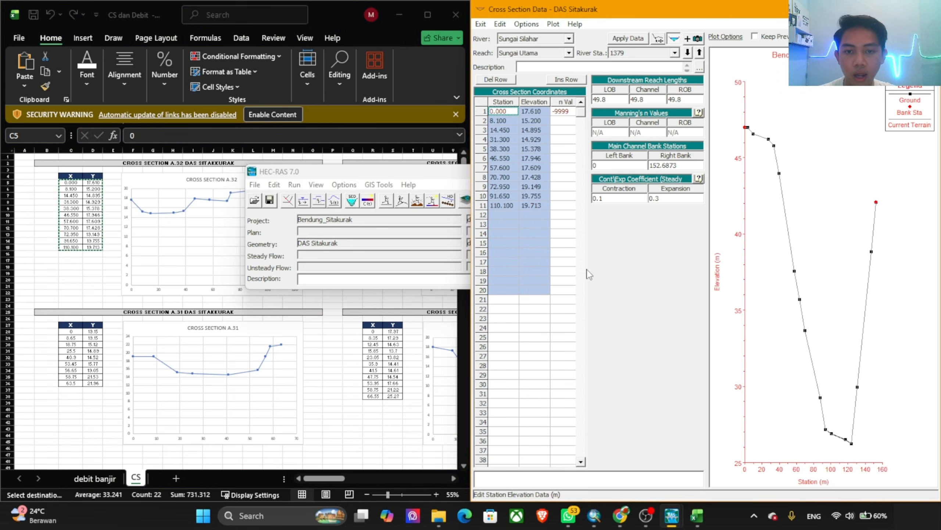
left_click(557, 263)
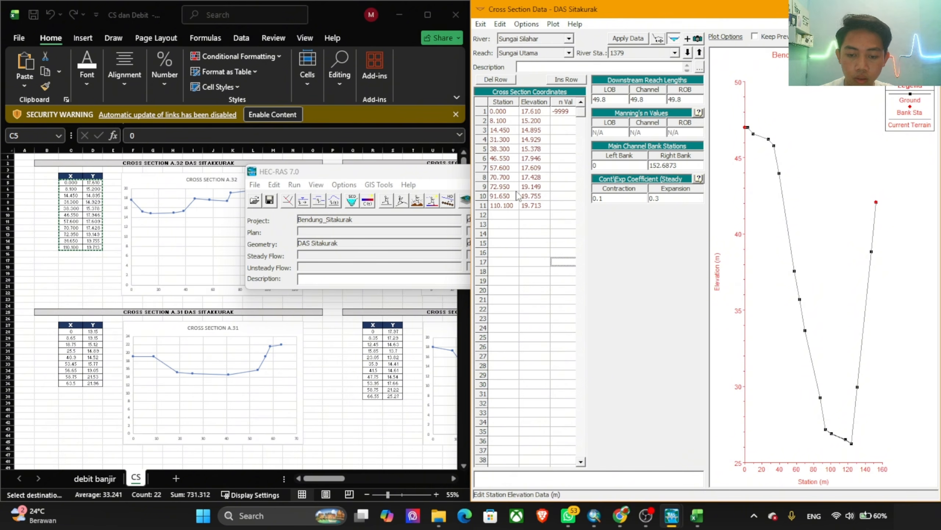
Step: Set the first-row Manning's n value of river station 1379 to 0.025
left_click(563, 113)
left_click(565, 111)
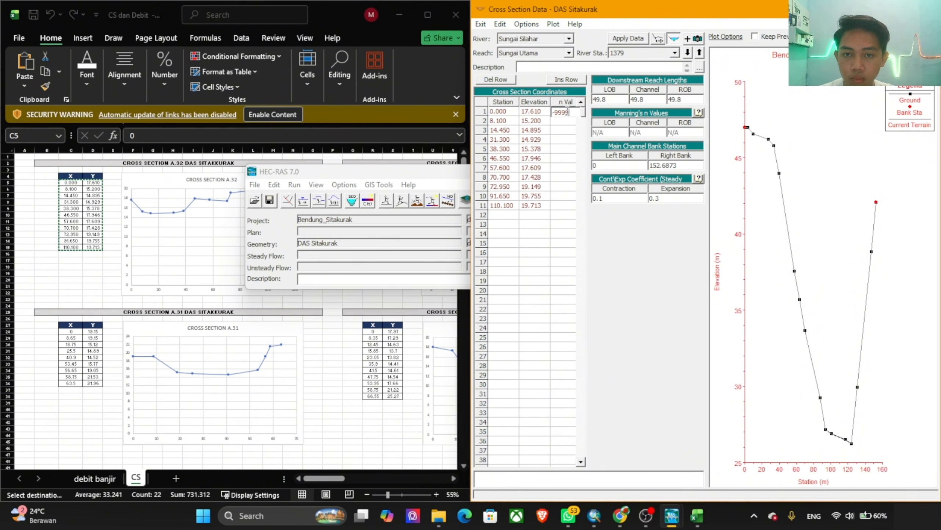
left_click_drag(570, 112, 526, 113)
type("0.025")
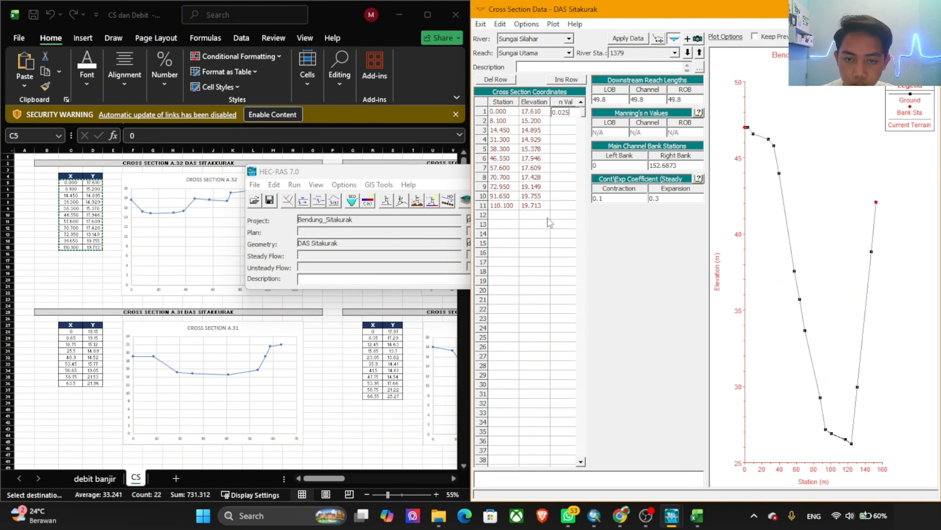
Step: Try to set the right bank station of river station 1379 to 110.100, then cancel the edits while moving to river station 1329
left_click(504, 207)
key("ctrl+c")
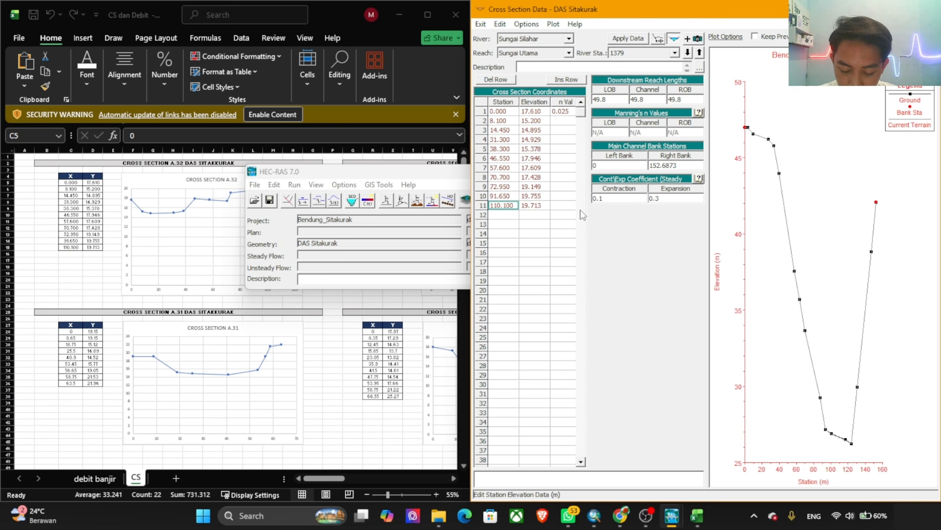
left_click(661, 165)
double_click(661, 166)
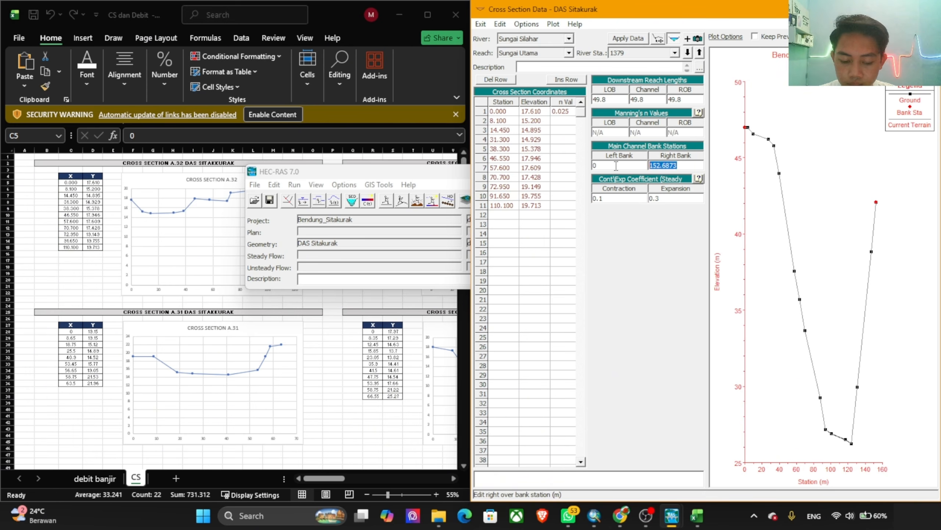
key("ctrl+v")
left_click(516, 273)
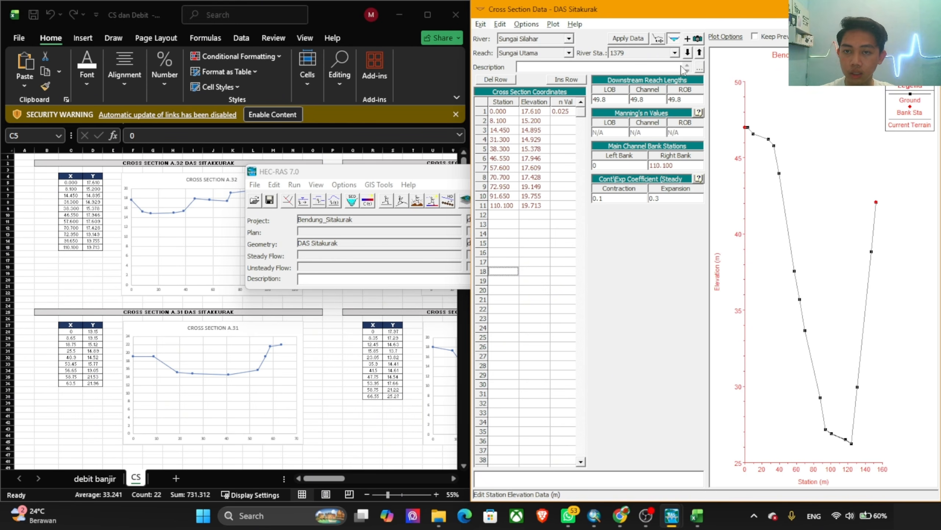
left_click(688, 53)
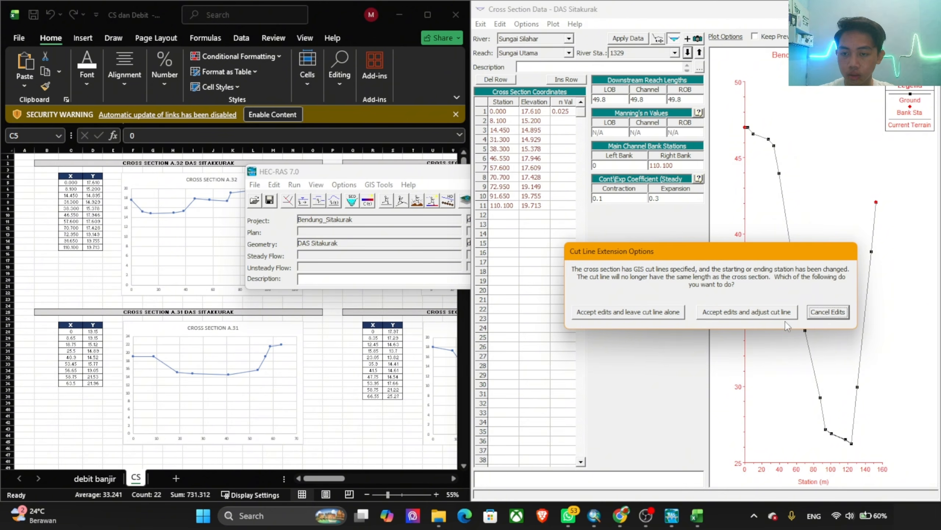
left_click(818, 318)
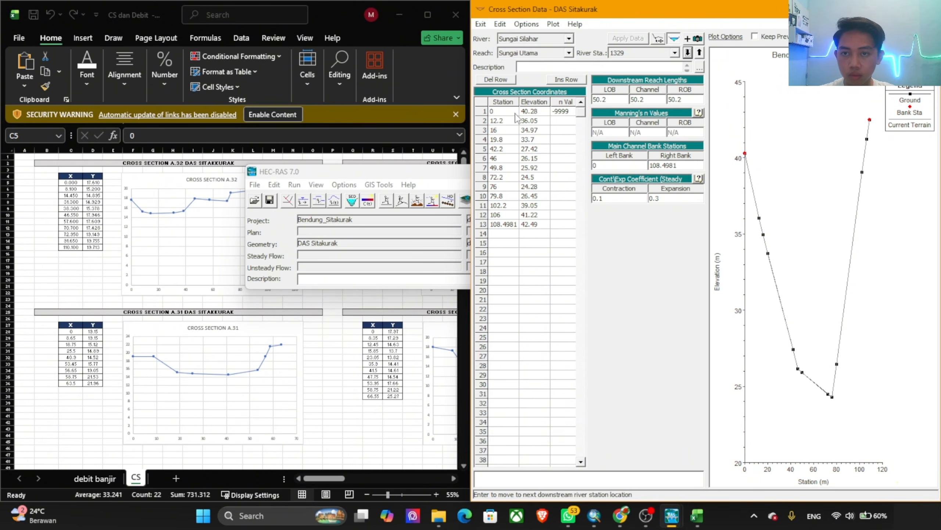
Step: Copy the X and Y values of cross section A.32 into the station and elevation coordinates of river station 1329
left_click(498, 113)
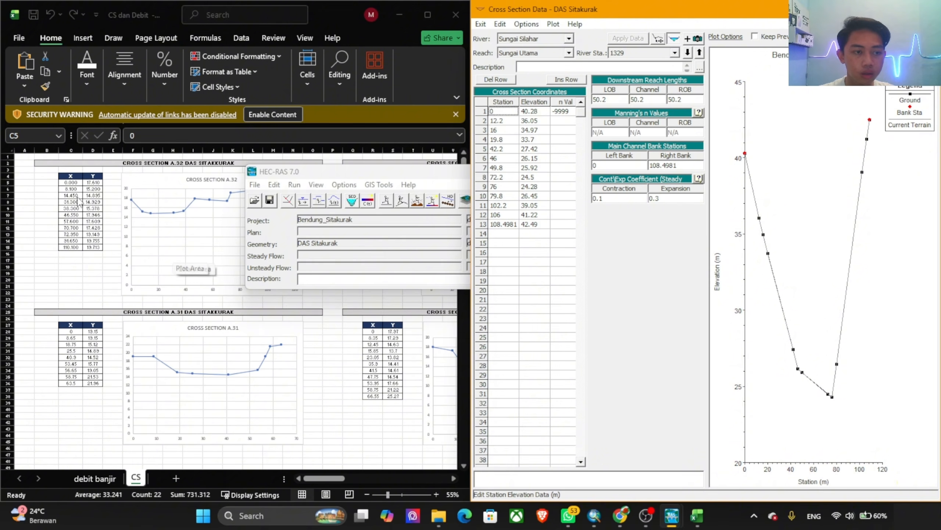
left_click(68, 183)
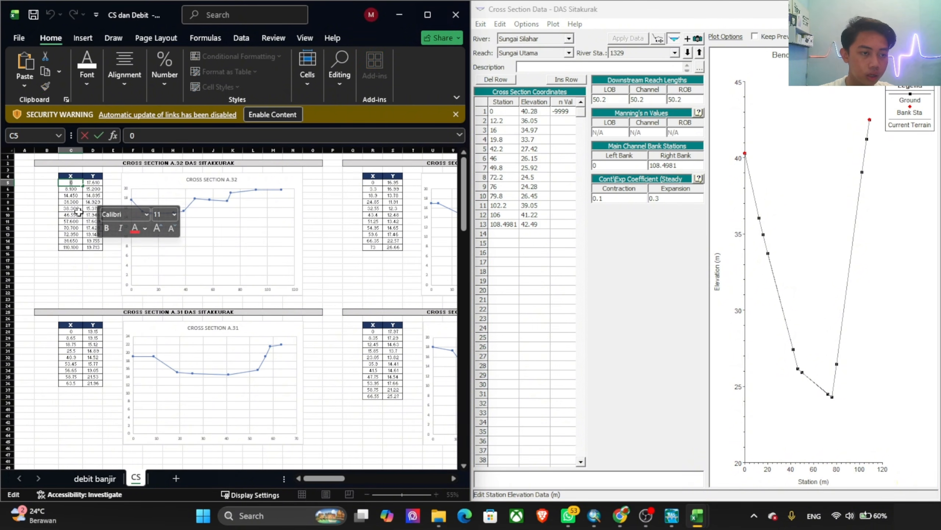
left_click(91, 248, "shift")
key("ctrl+c")
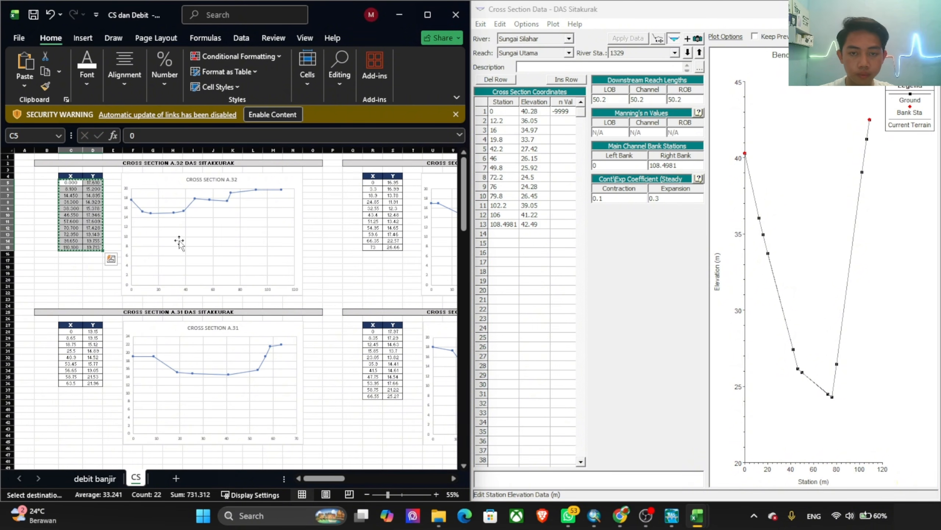
left_click(500, 145)
left_click_drag(498, 111, 548, 264)
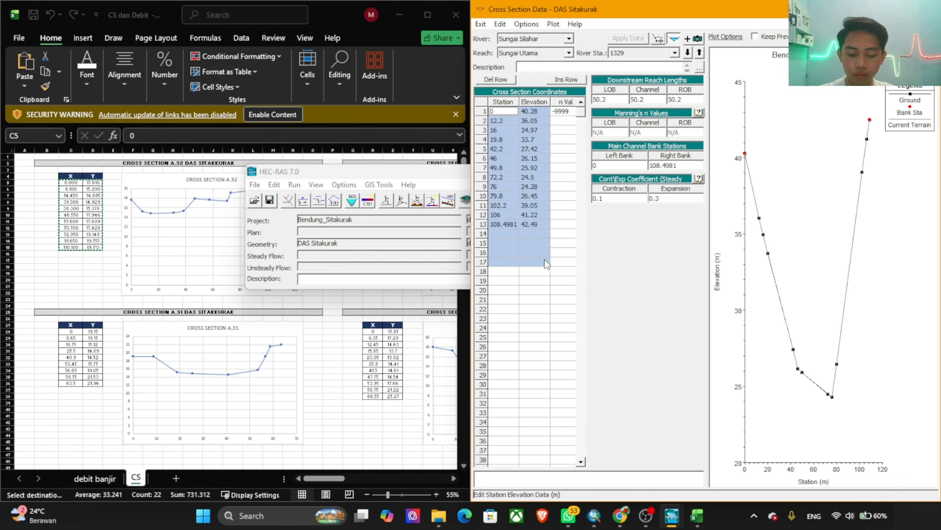
key("ctrl+v")
Step: Try to enter 0.025 as river station 1329's first n value, then cancel the edits and return to river station 1379
left_click(562, 115)
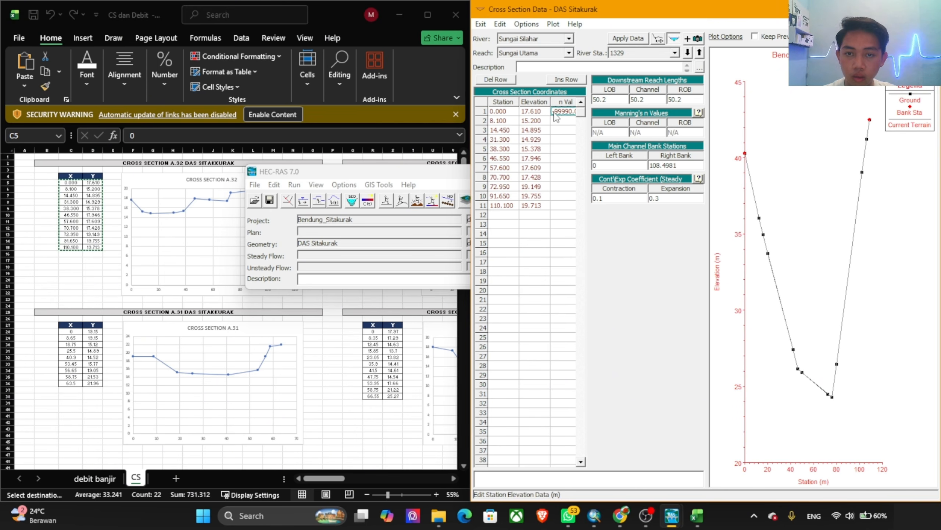
type("0.025")
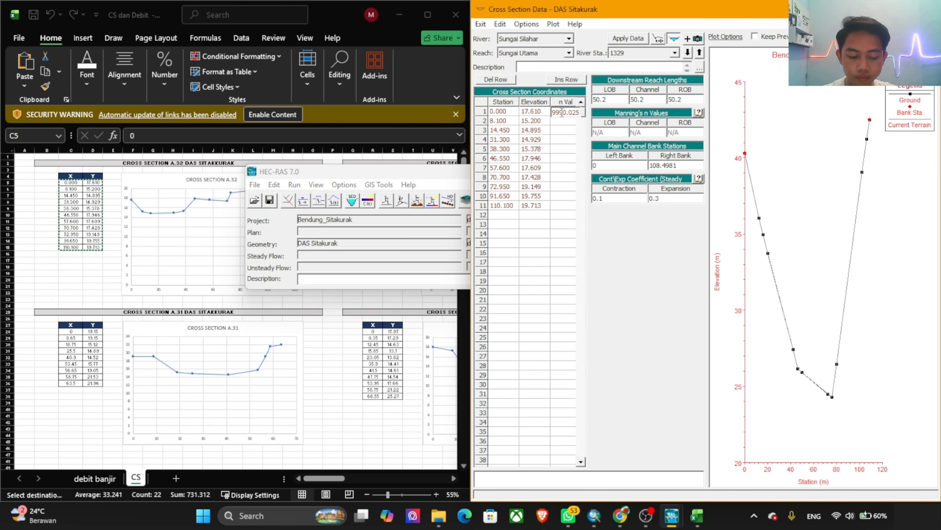
key("Return")
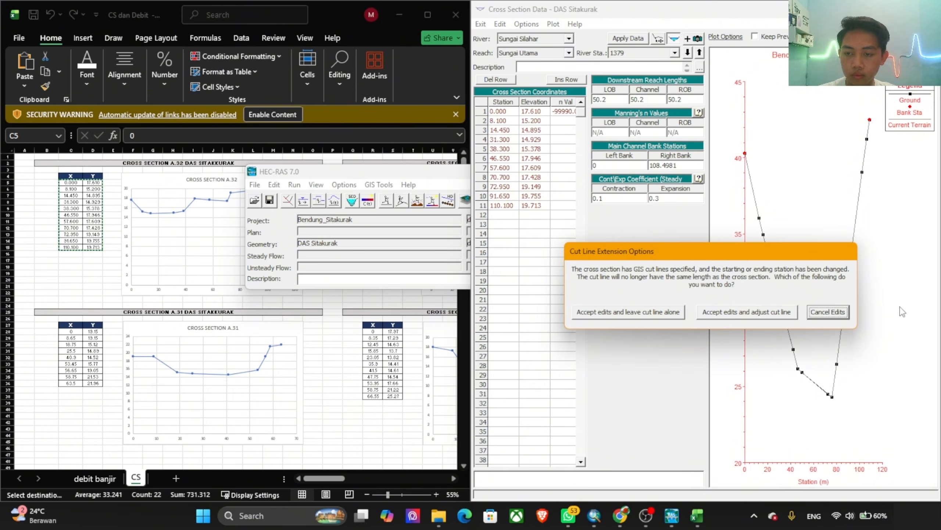
left_click(827, 311)
Step: Replace the station and elevation coordinates of river station 1379 with the surveyed X and Y values of cross section A.32
left_click(125, 192)
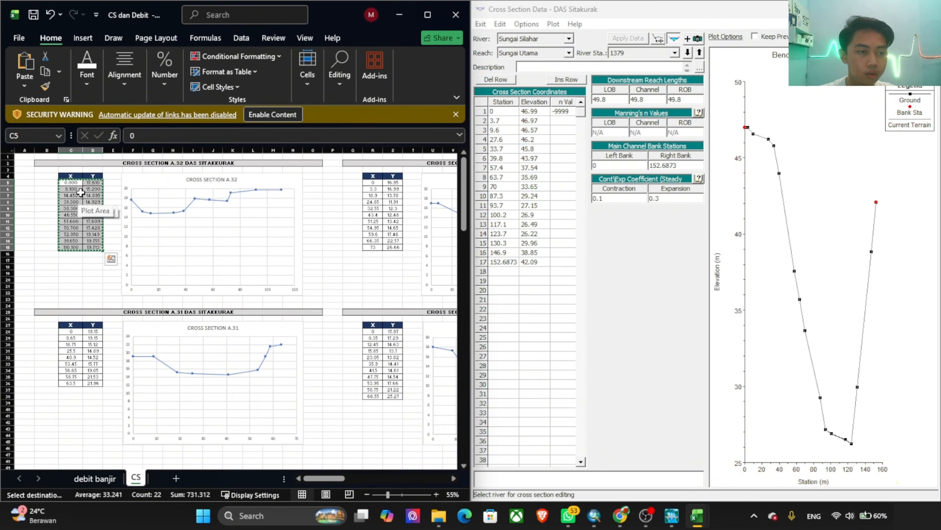
left_click(482, 140)
left_click_drag(503, 102, 551, 264)
left_click_drag(518, 224, 516, 214)
left_click_drag(499, 113, 551, 275)
key("ctrl+v")
Step: Enter 0.025 as the Manning's n value in the first coordinate row of river station 1379
left_click(564, 111)
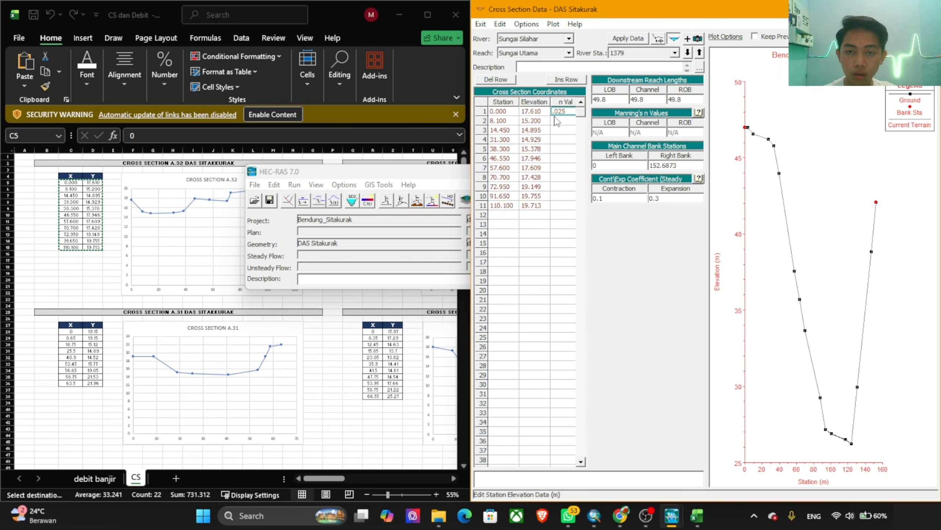
left_click(508, 208)
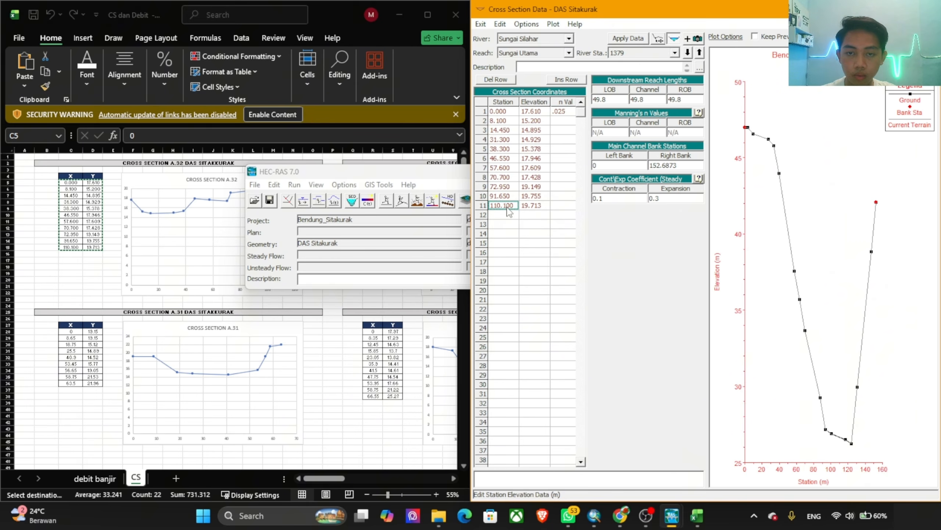
left_click(566, 112)
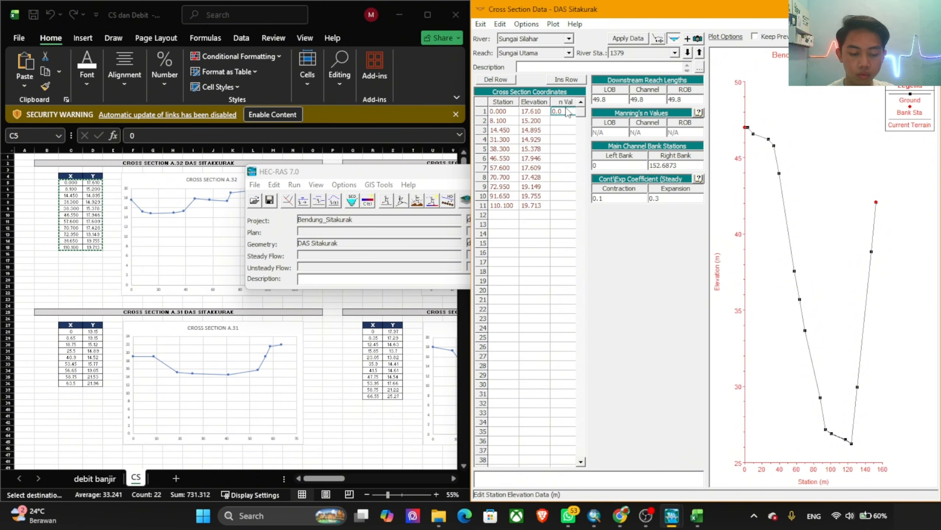
Step: Set river station 1379's right bank station to 110.100 and move downstream, accepting the edits and adjusting the cut line
left_click(502, 207)
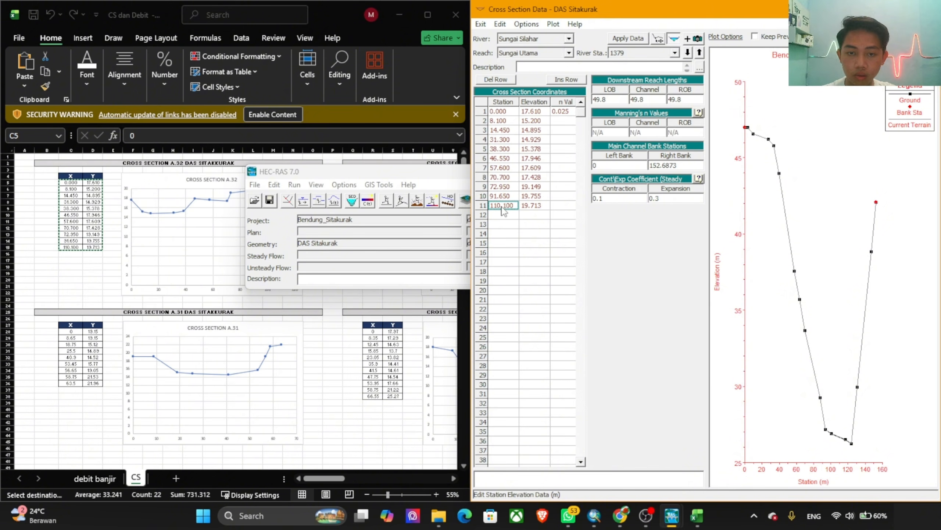
key("ctrl+c")
left_click_drag(682, 168, 635, 167)
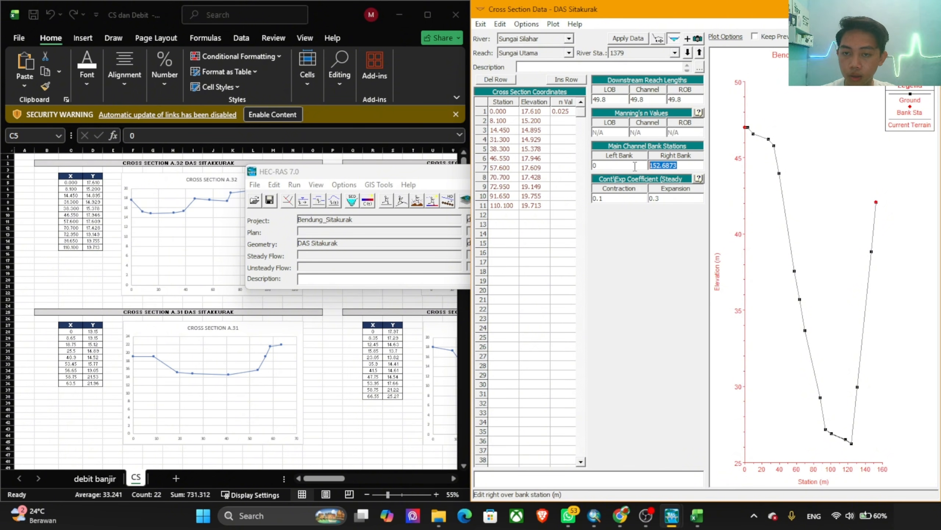
key("ctrl+v")
left_click(551, 265)
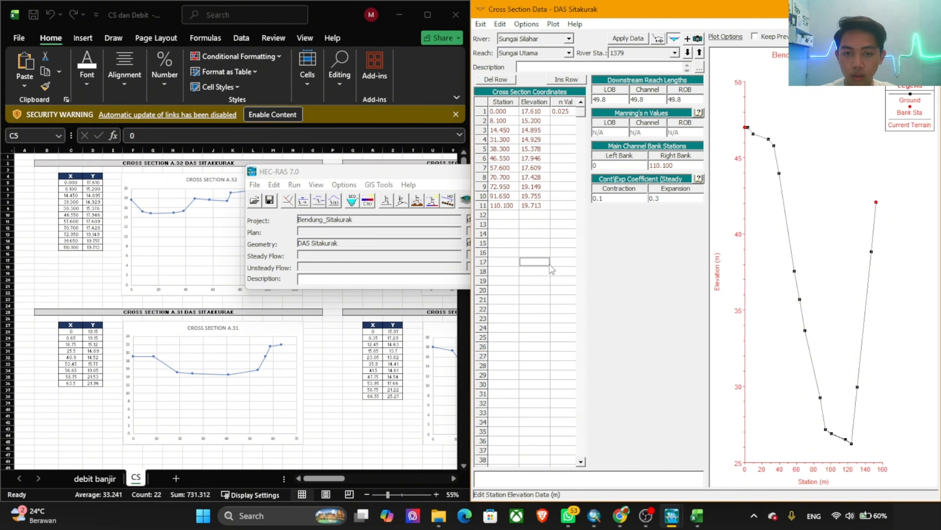
left_click(688, 52)
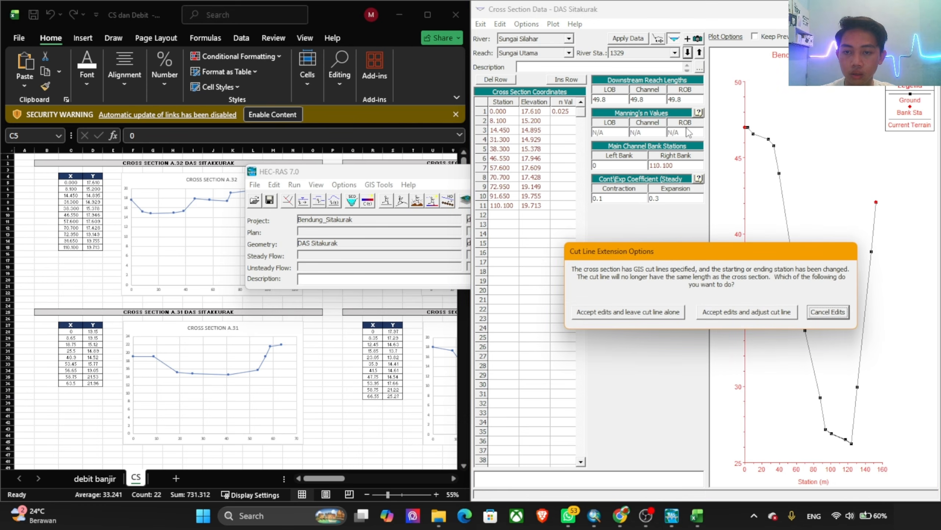
left_click(736, 313)
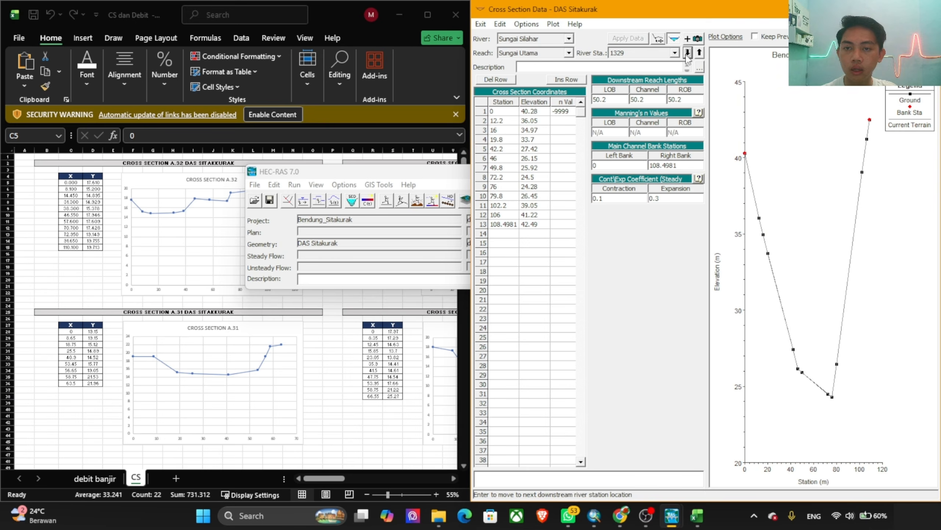
Step: Move to river station 1279 and replace its station and elevation coordinates with the X and Y values of cross section A.31 (C28:D36)
left_click(688, 52)
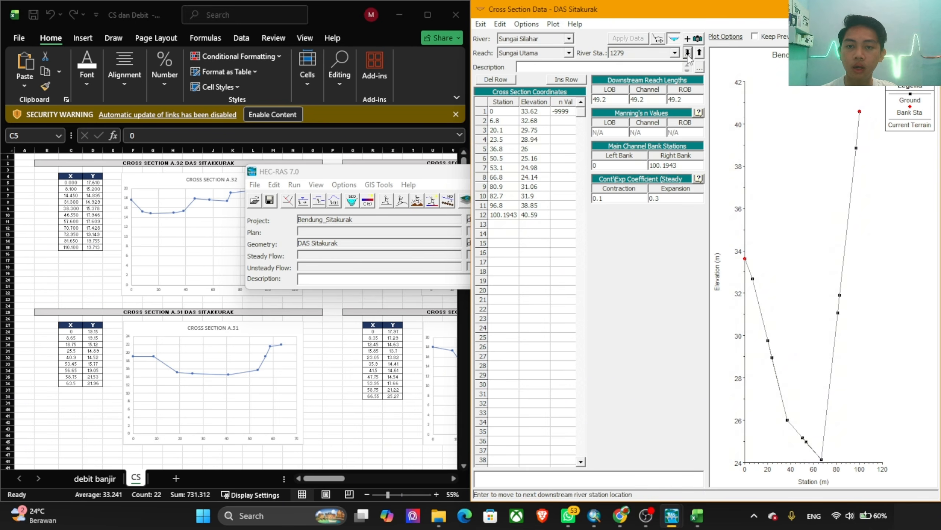
left_click(179, 336)
left_click_drag(73, 331, 94, 384)
key("ctrl+c")
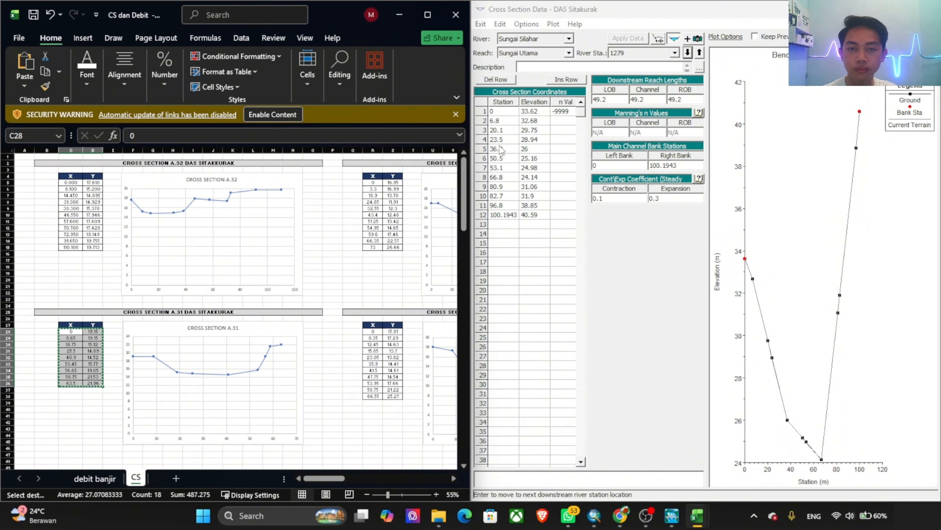
left_click_drag(503, 111, 533, 253)
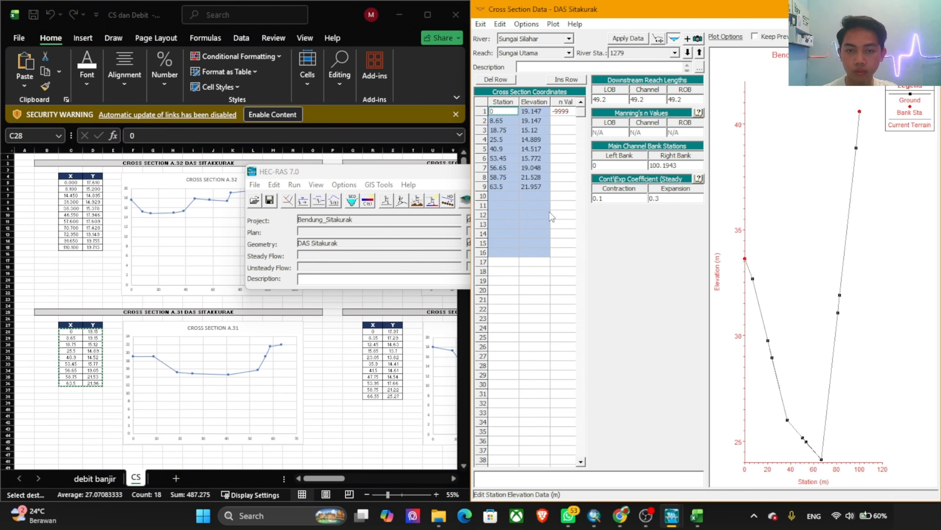
key("ctrl+v")
Step: Enter 0.025 as the Manning's n value in the first coordinate row of river station 1279
left_click(561, 111)
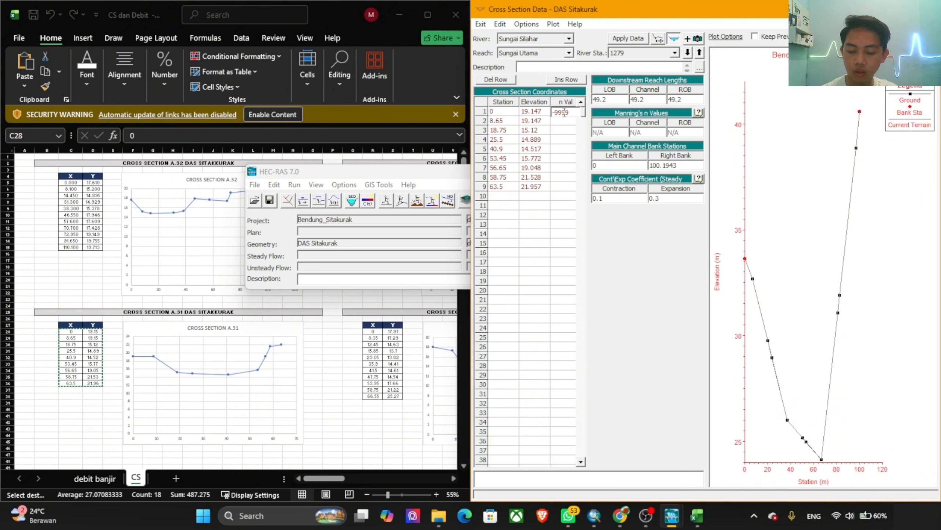
type("0.0")
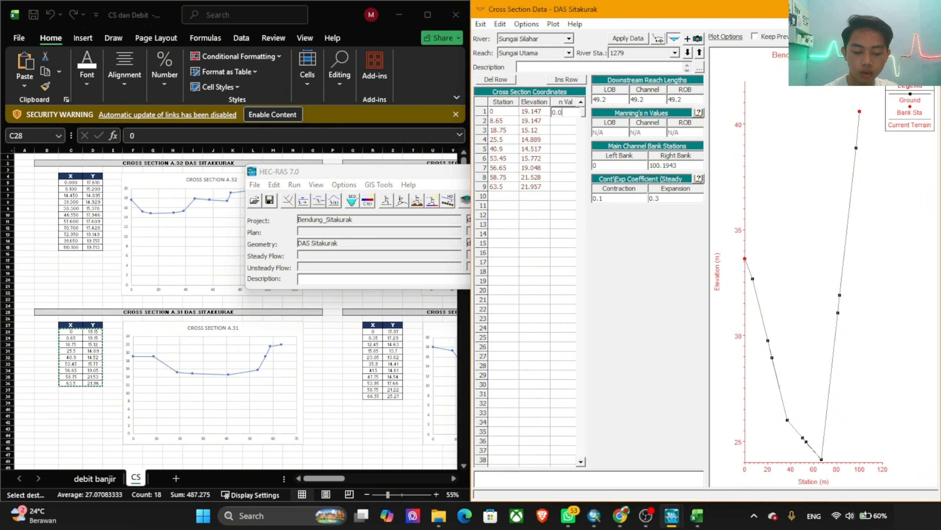
type("25")
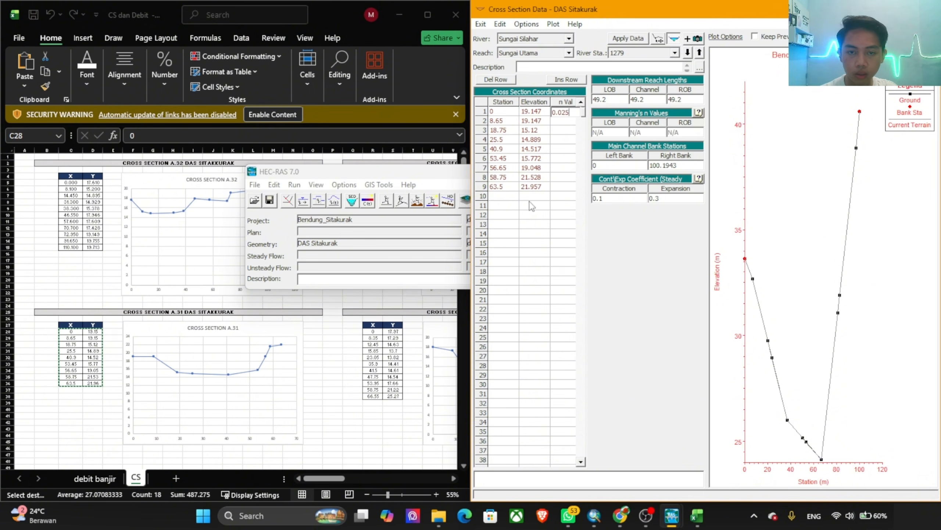
Step: Set river station 1279's right bank station to 63.5 and apply the data, accepting the edits and adjusting the cut line
left_click(503, 186)
left_click_drag(688, 165, 618, 166)
key("ctrl+v")
left_click(516, 218)
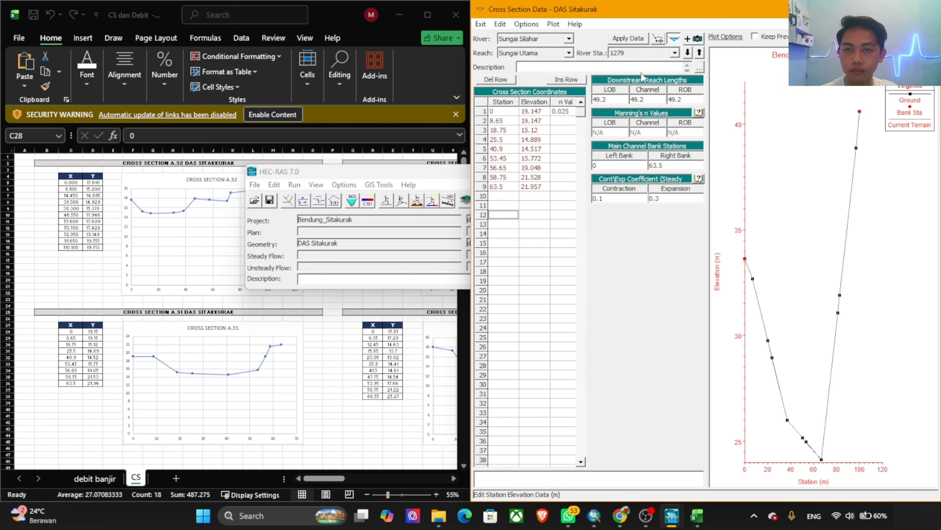
left_click(628, 38)
left_click(718, 313)
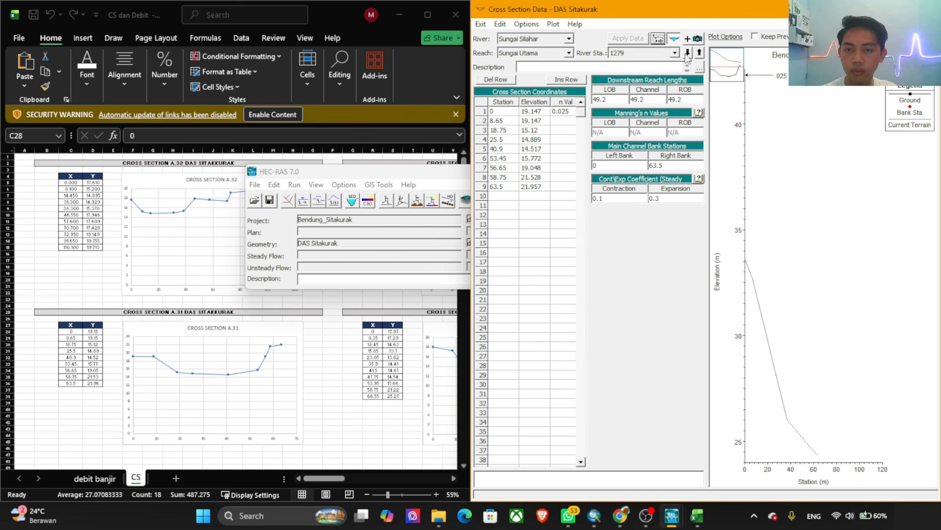
Step: Move to river station 1230 and replace its station and elevation coordinates with the X and Y values of cross section A.30 (C55:D64)
left_click(687, 53)
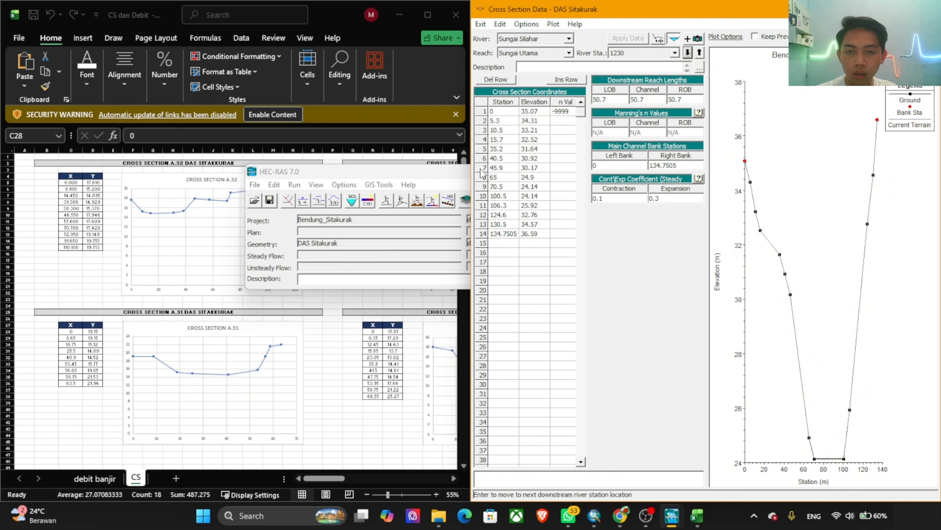
scroll(233, 268, "down", 11)
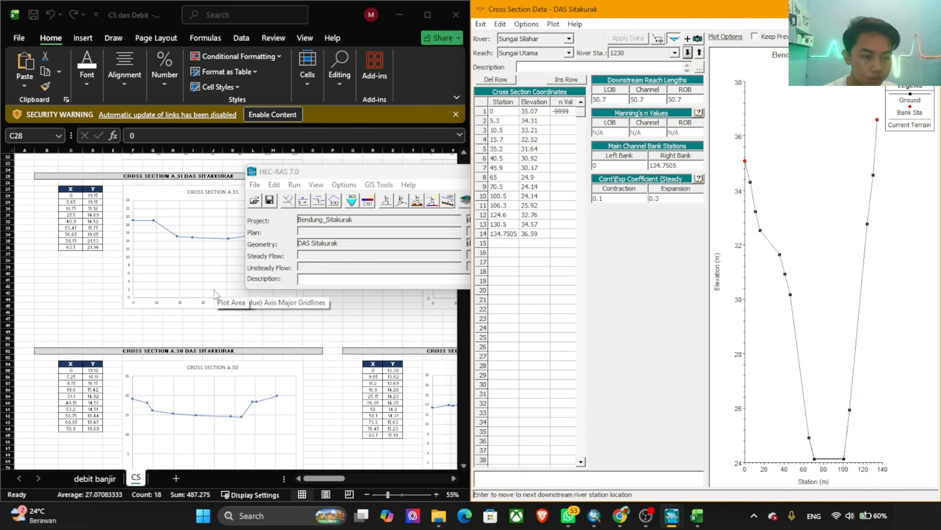
left_click(72, 313)
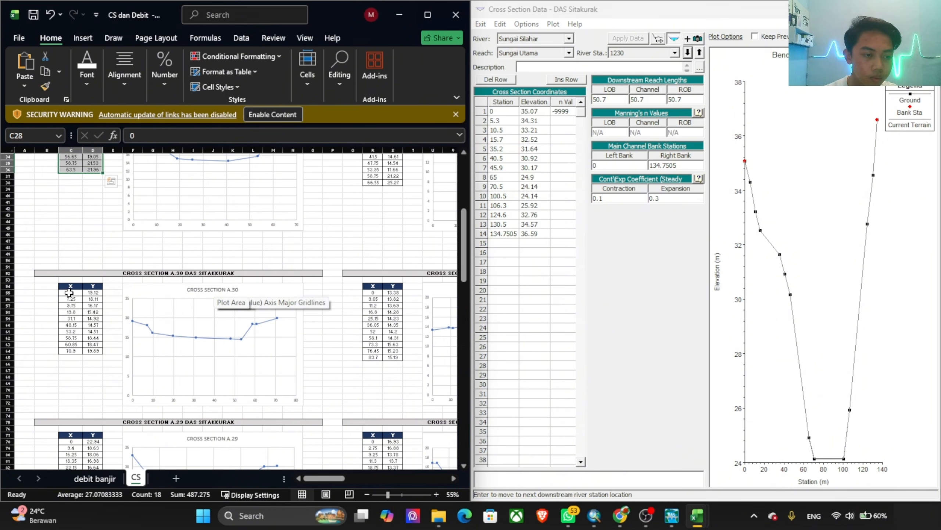
left_click_drag(70, 292, 95, 350)
key("ctrl+c")
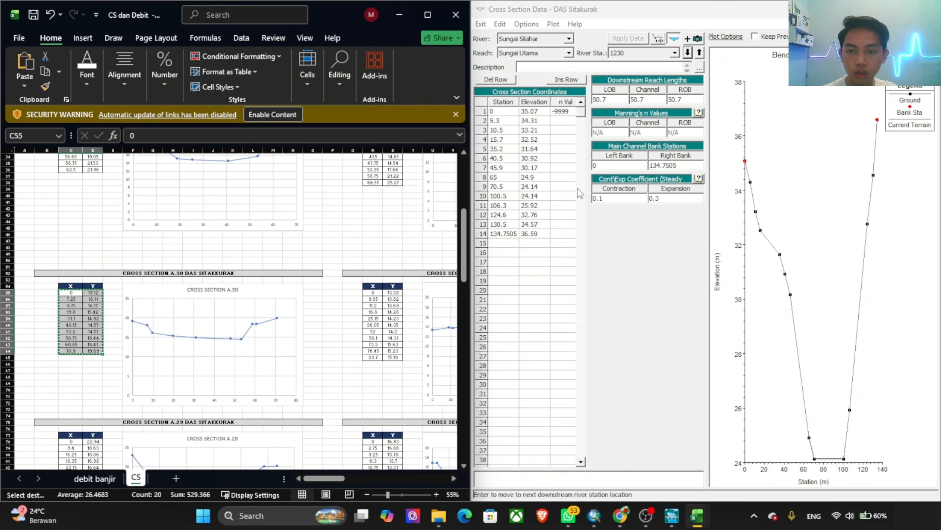
left_click(503, 111)
left_click_drag(503, 111, 554, 276)
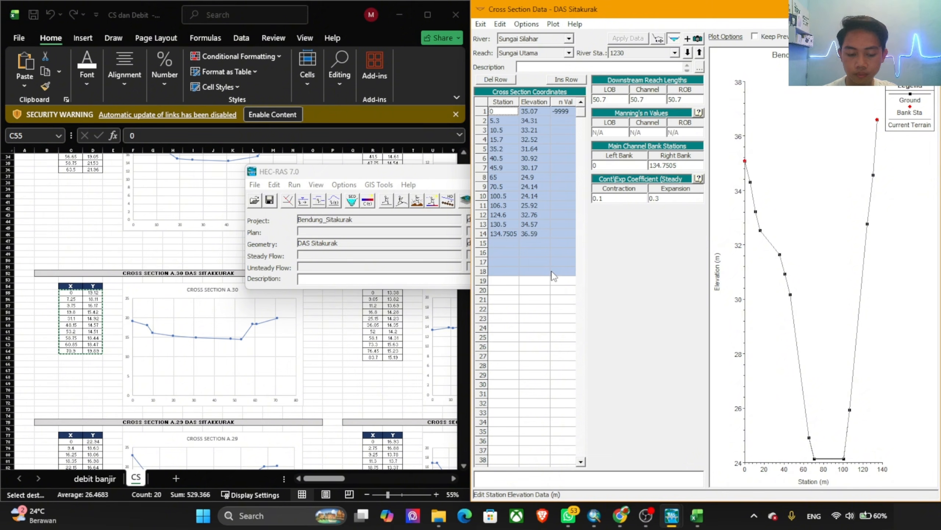
key("ctrl+v")
Step: Enter 0.025 as the Manning's n value in the first coordinate row of river station 1230
left_click(560, 111)
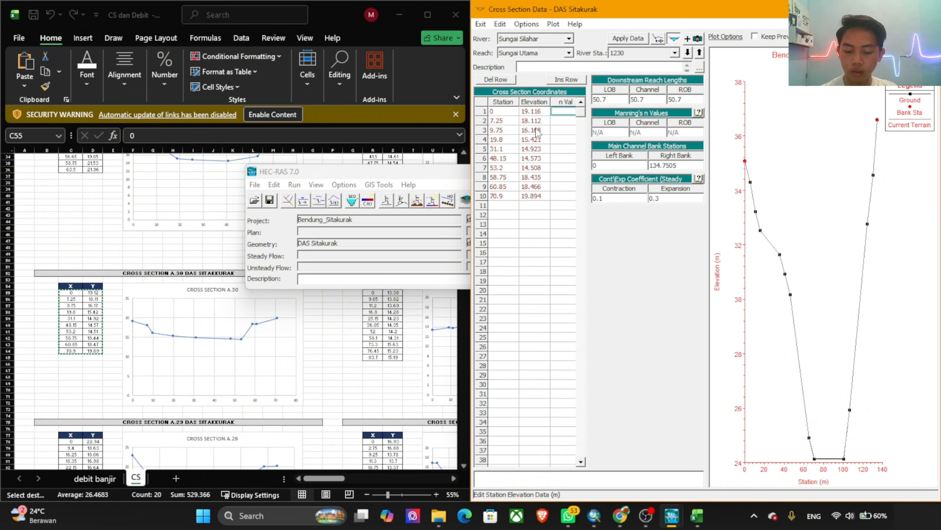
type("0.025")
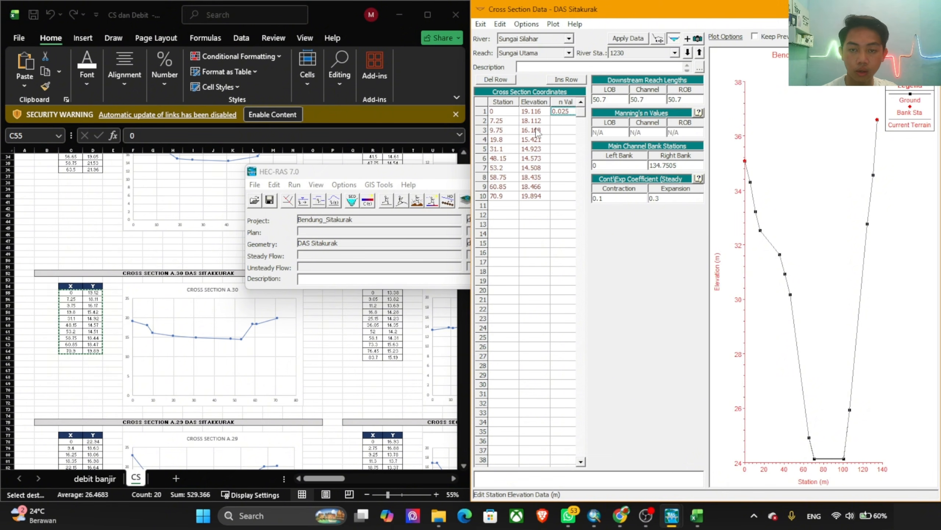
Step: Set river station 1230's right bank station to 70.9 and apply the data, accepting the edits and adjusting the cut line
left_click(506, 197)
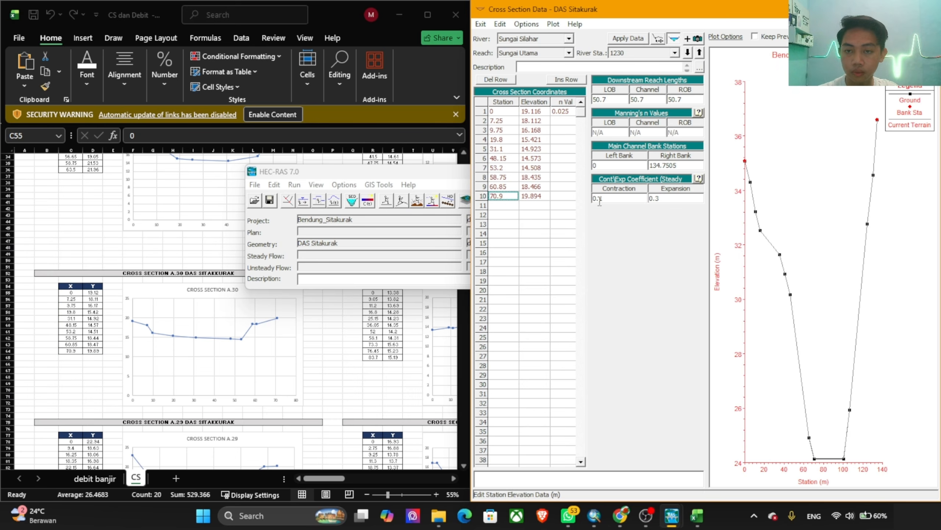
double_click(667, 166)
type("70.9")
left_click(538, 235)
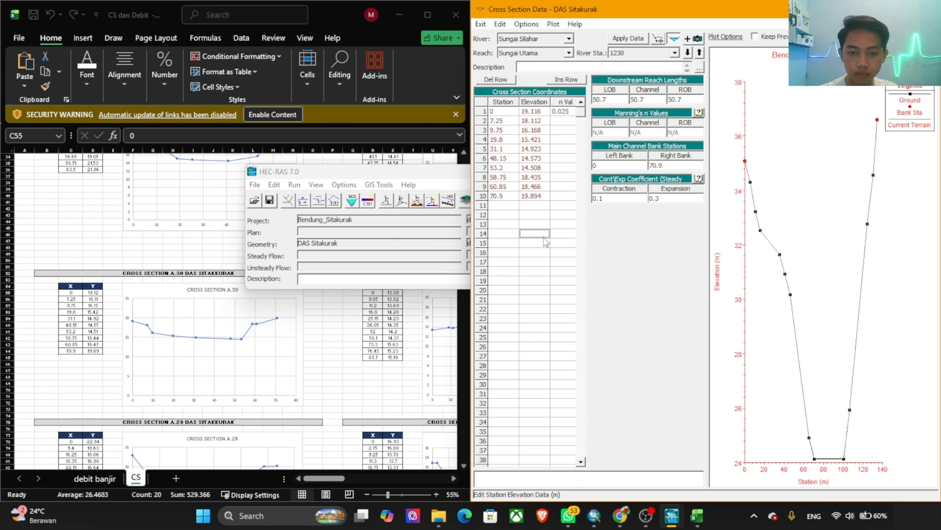
left_click(625, 40)
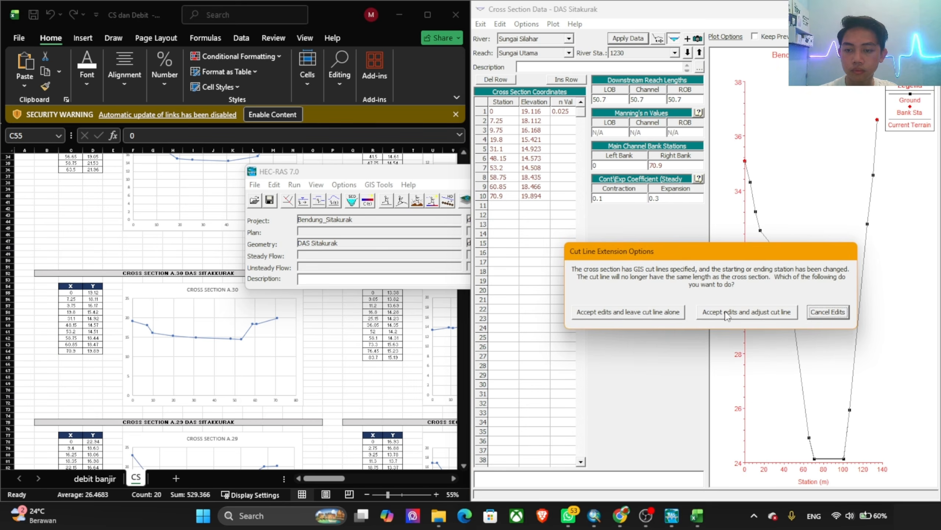
left_click(727, 314)
Step: Move to river station 1179 and replace its station and elevation coordinates with the X and Y values of cross section A.29 (C78:D90)
left_click(688, 52)
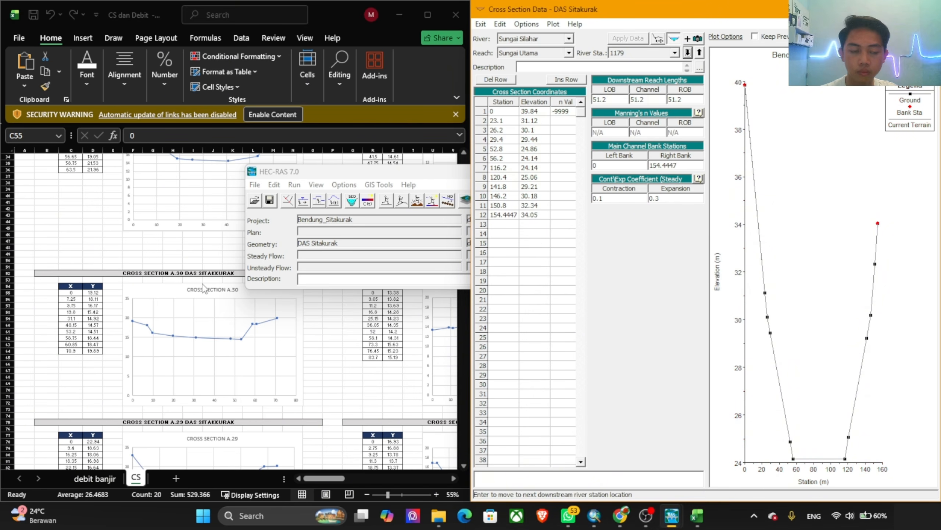
scroll(194, 304, "down", 5)
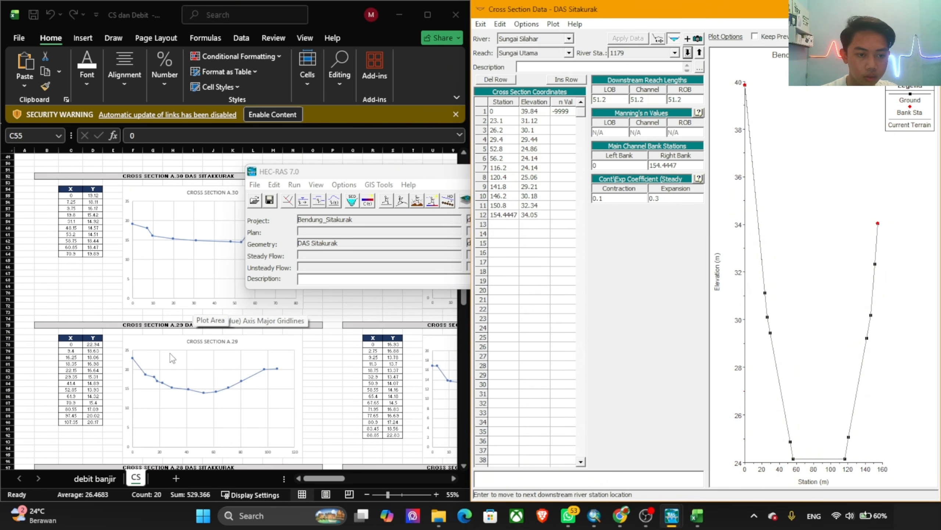
left_click(108, 372)
left_click_drag(71, 344, 93, 423)
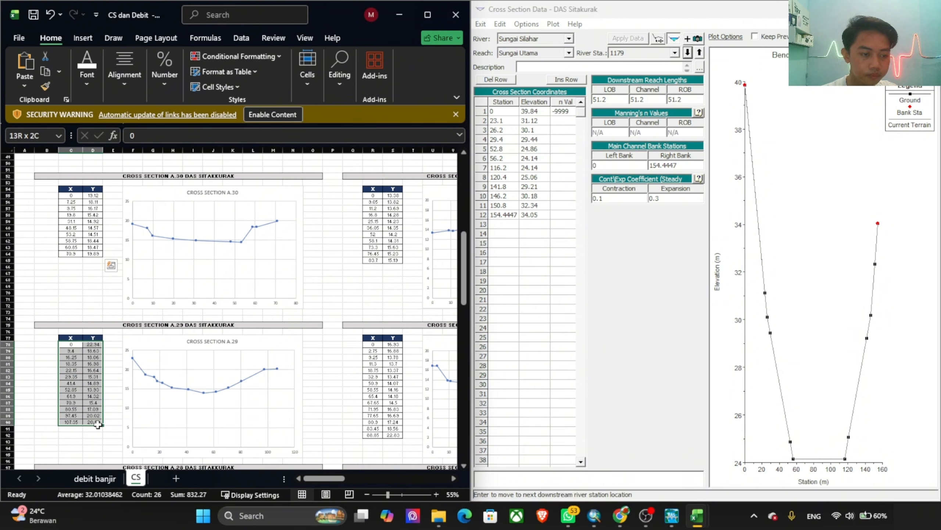
key("ctrl+c")
left_click(499, 196)
left_click_drag(501, 112, 571, 236)
key("ctrl+v")
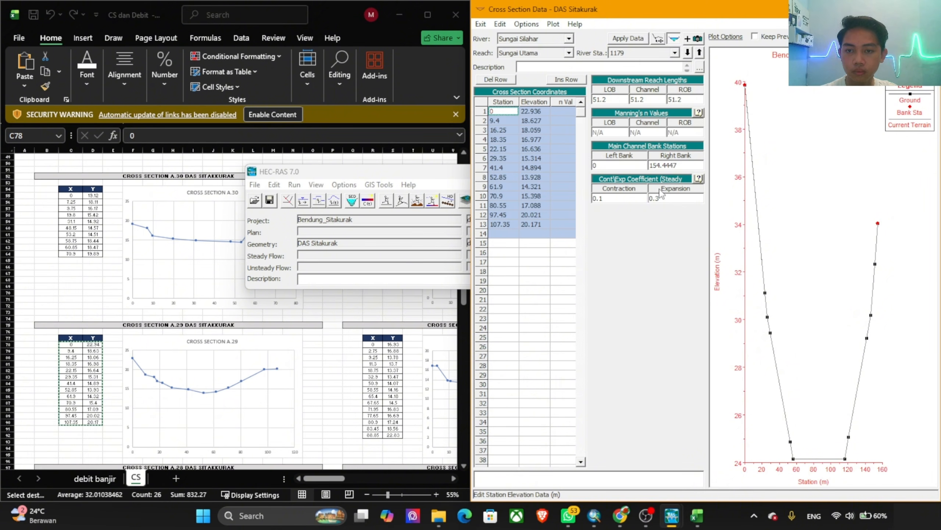
Step: Give river station 1179 a first-row n value of 0.025 and right bank station 107.35, applying the edits with the cut line adjusted
left_click(569, 105)
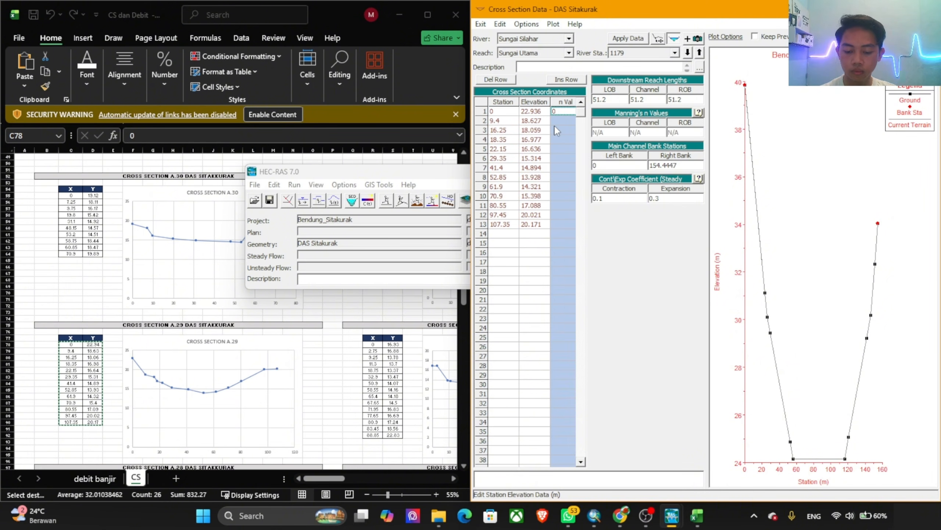
type("25")
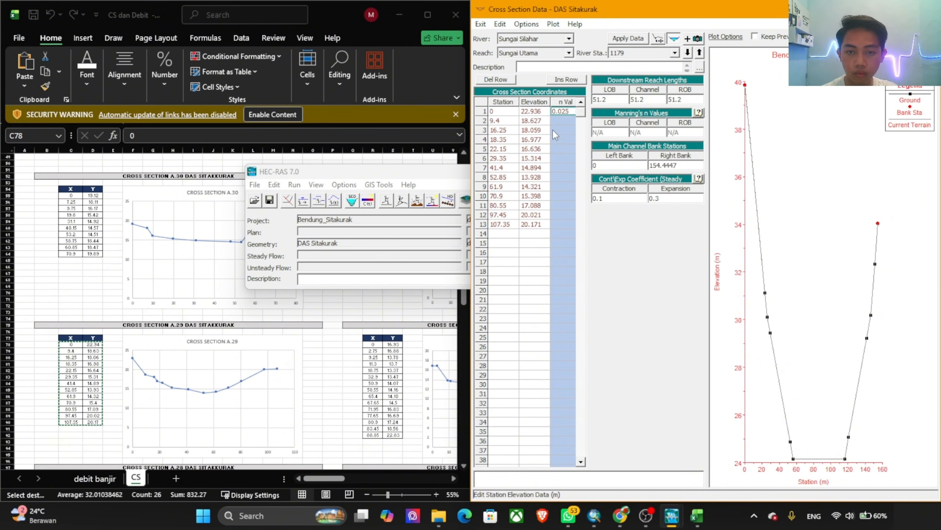
left_click(500, 224)
key("ctrl+c")
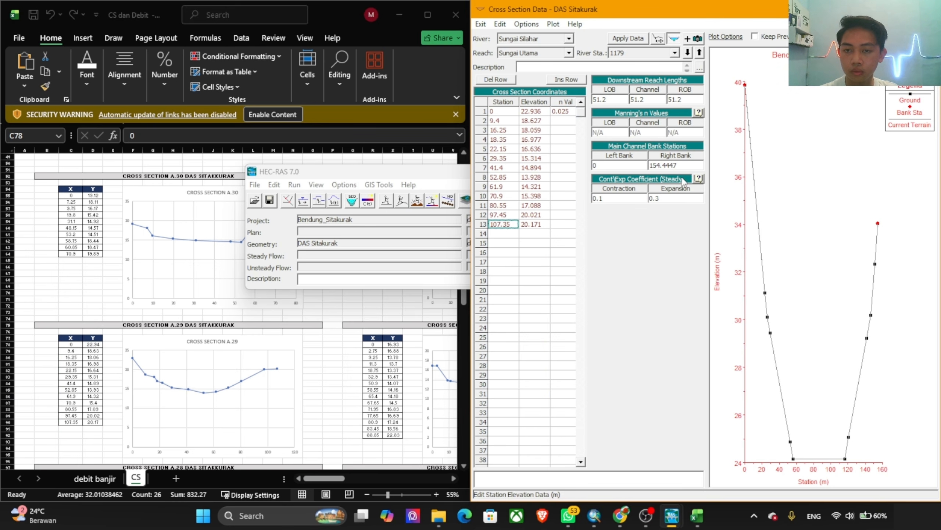
left_click(687, 165)
key("ctrl+v")
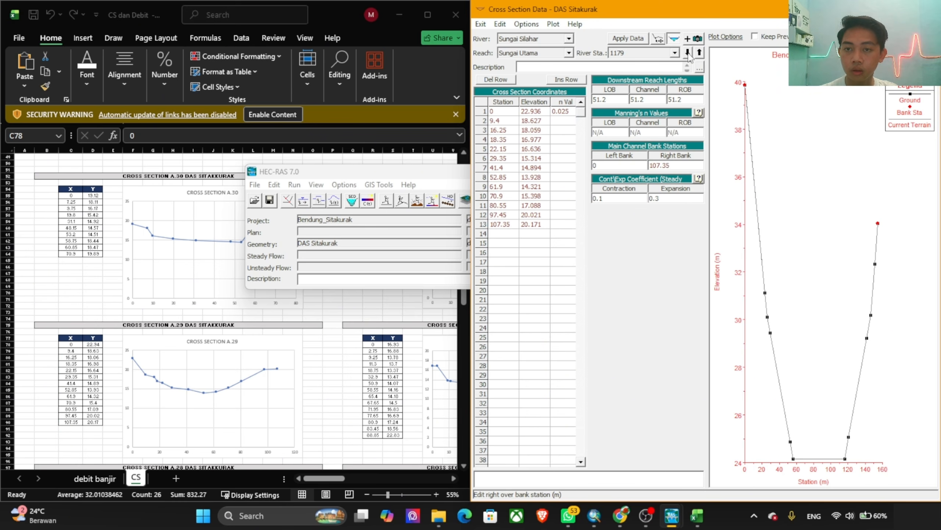
left_click(634, 40)
left_click(745, 314)
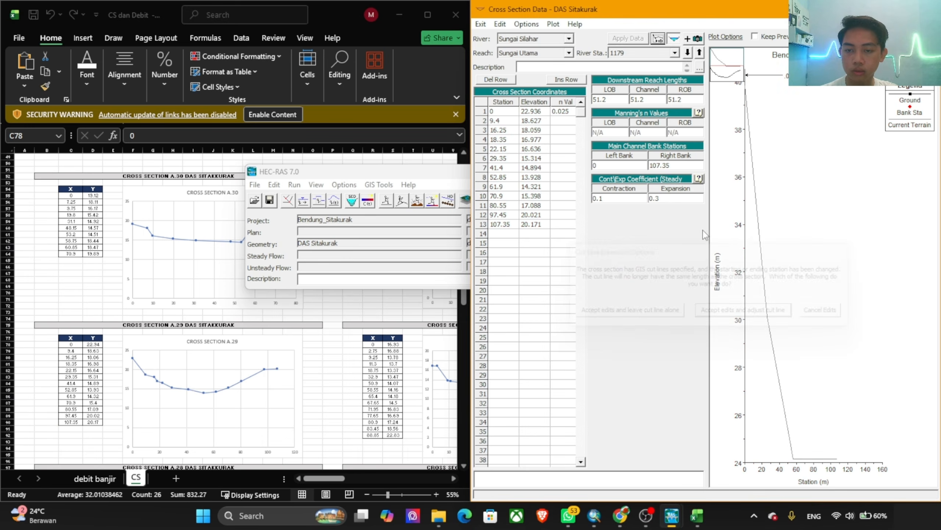
Step: Move to river station 1128 and replace its station and elevation coordinates with the X and Y values of cross section A.28 (C100:D112)
left_click(687, 53)
scroll(120, 323, "down", 10)
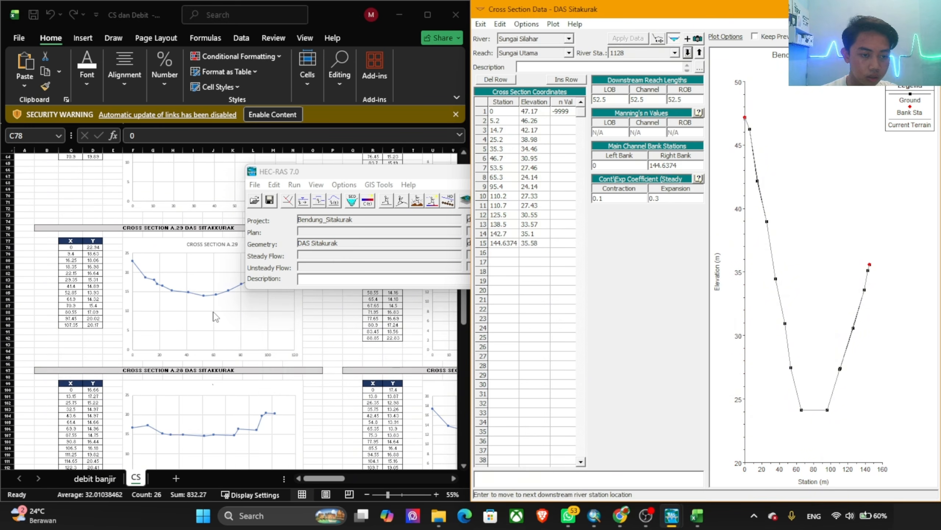
left_click(101, 312)
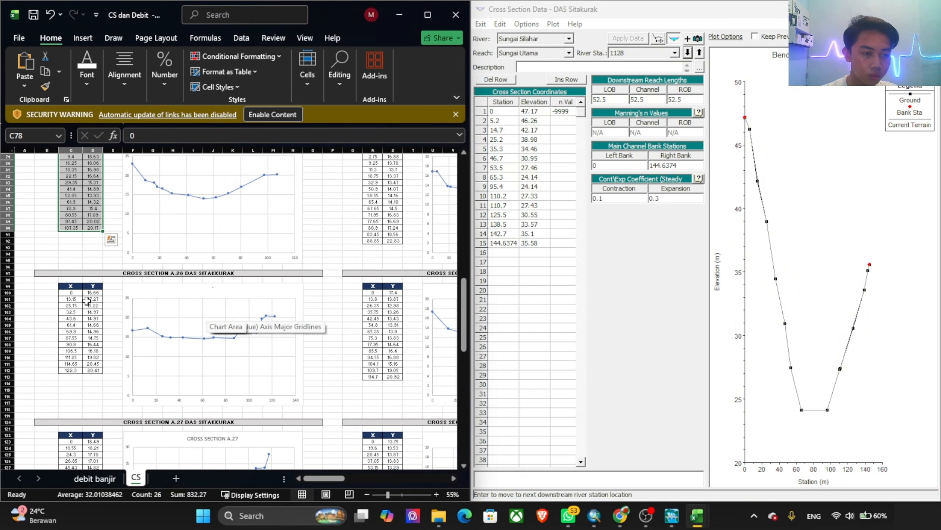
left_click_drag(71, 292, 97, 368)
key("ctrl+c")
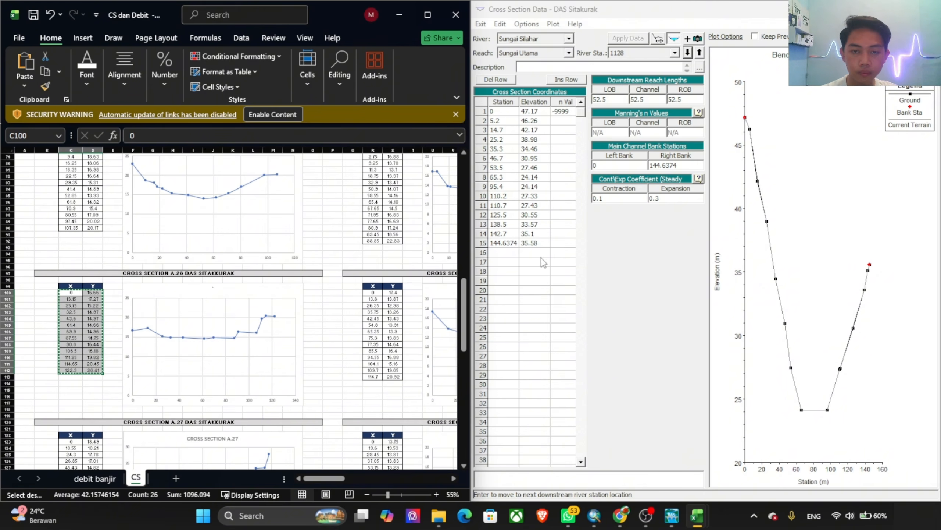
key("alt+Tab")
left_click_drag(503, 111, 565, 271)
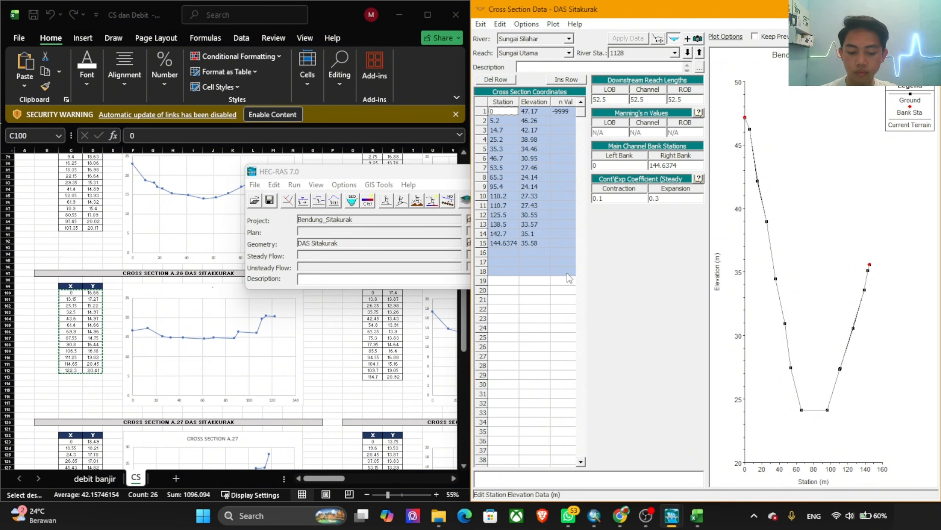
key("ctrl+v")
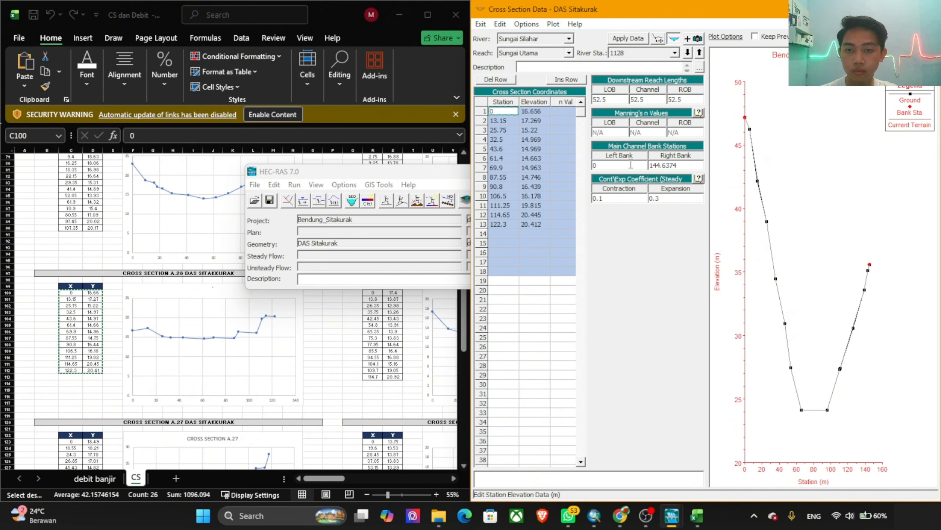
Step: Give river station 1128 a first-row n value of 0.025 and right bank station 122.3, applying the edits with the cut line adjusted
left_click(556, 113)
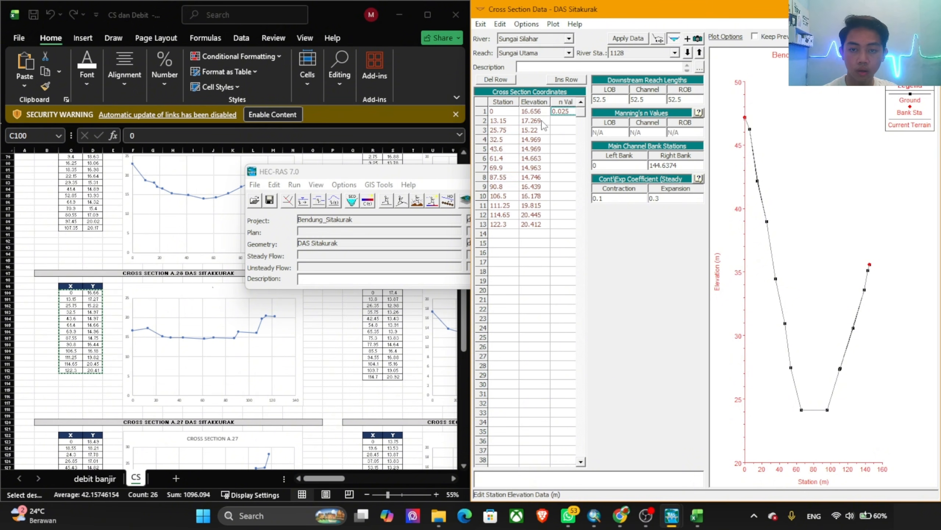
left_click(508, 226)
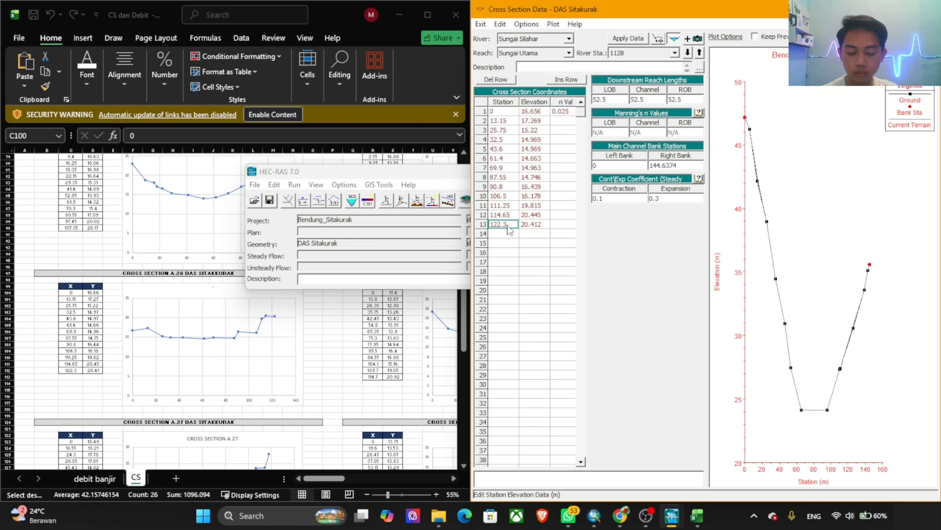
key("ctrl+c")
left_click_drag(679, 166, 631, 167)
key("ctrl+v")
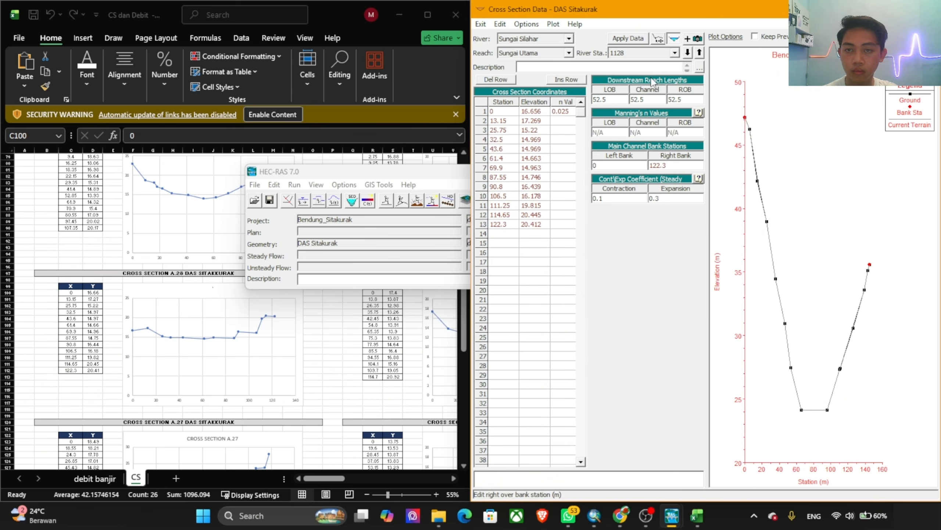
left_click(630, 38)
left_click(722, 311)
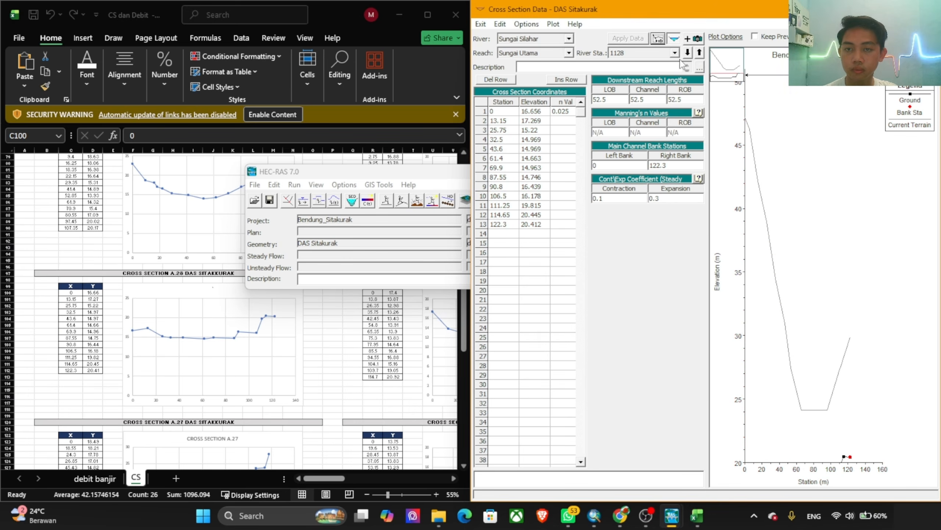
Step: Move to river station 1076 and replace its station and elevation coordinates with the X and Y values of cross section A.27 (C123:D137)
left_click(688, 54)
scroll(170, 318, "down", 9)
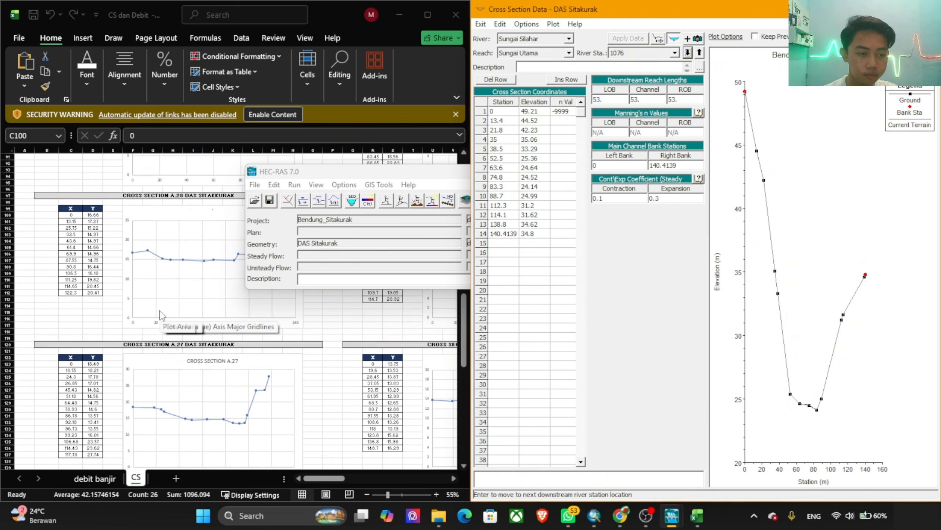
left_click(71, 282)
left_click_drag(70, 266, 93, 357)
key("ctrl+c")
left_click(497, 112)
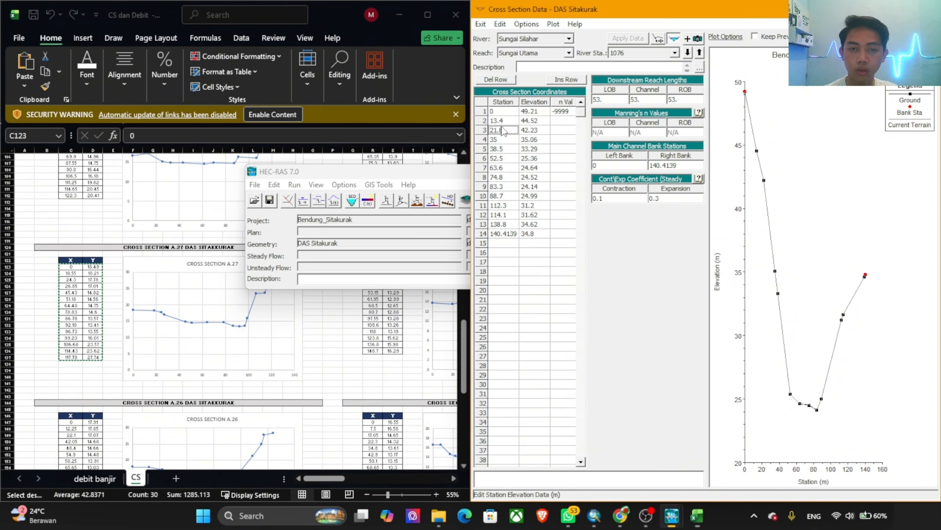
left_click_drag(497, 111, 579, 257)
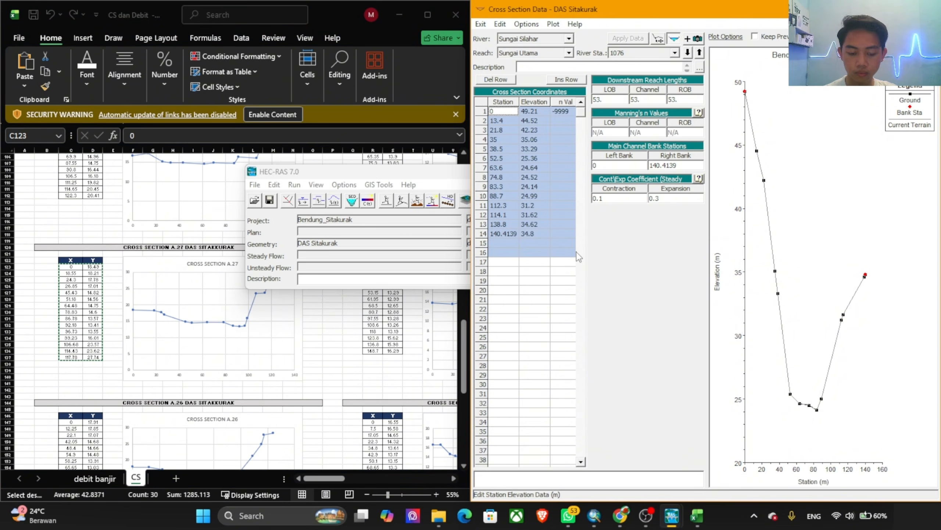
key("ctrl+v")
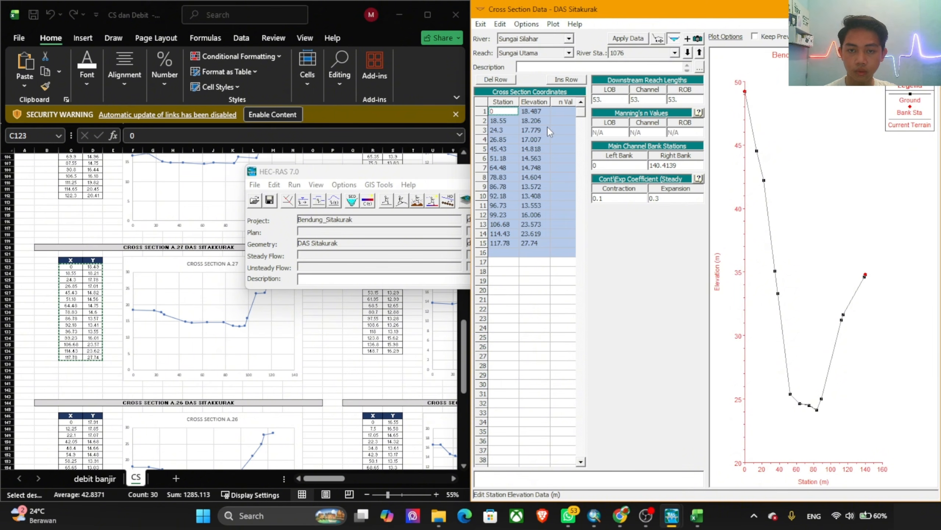
Step: Enter 0.025 as river station 1076's first-row n value and set its right bank station to 117.78
left_click(557, 112)
type("0.025")
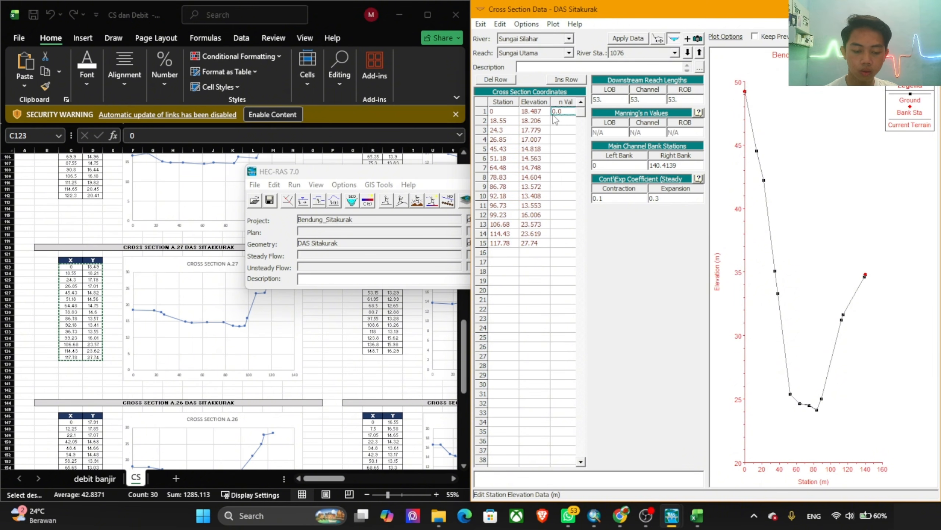
left_click(505, 243)
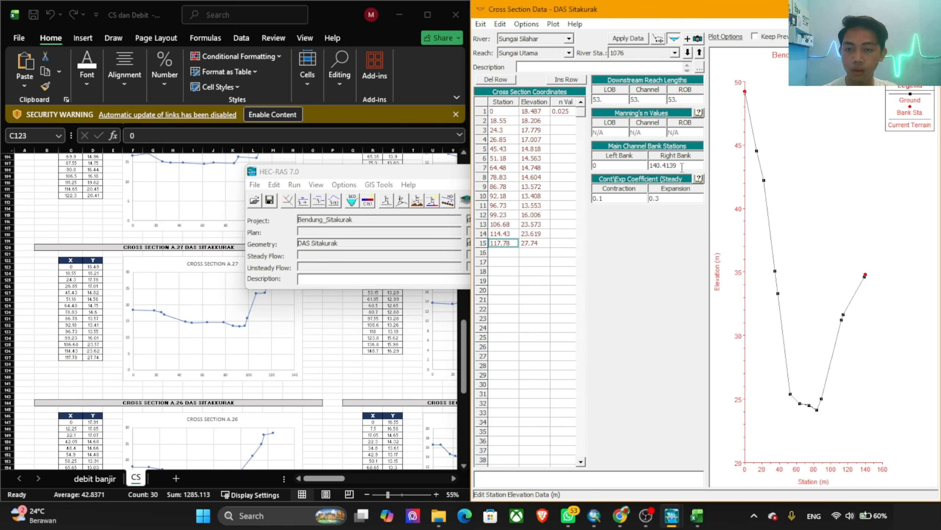
double_click(682, 166)
key("ctrl+v")
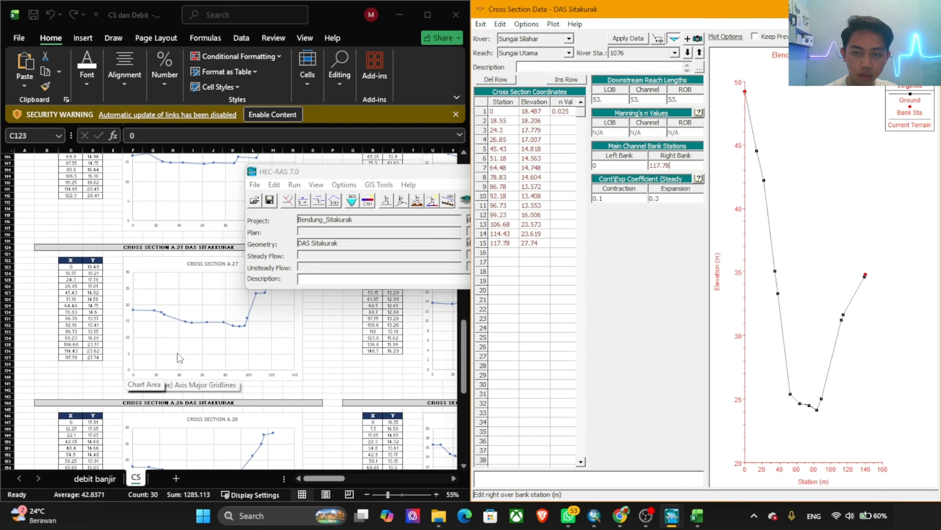
Step: Apply the edits to river station 1076, accepting them with the cut line adjusted
left_click(581, 222)
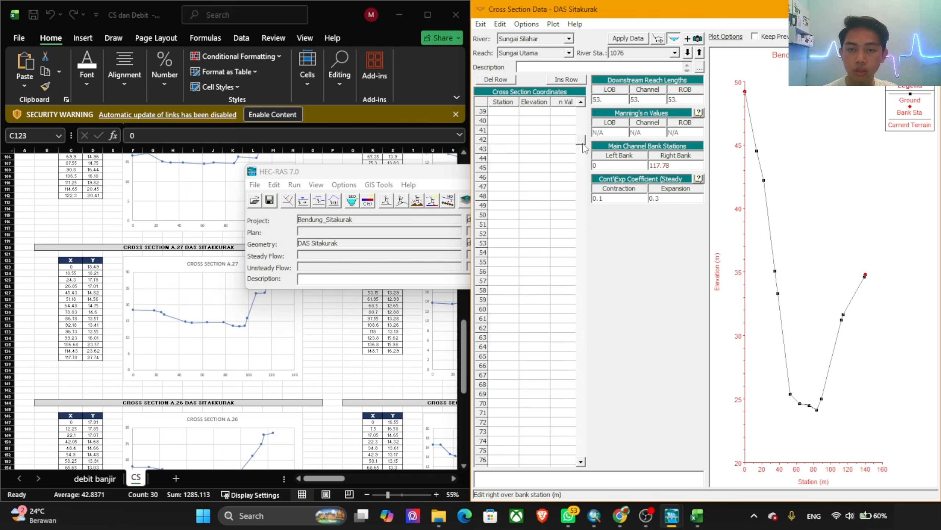
left_click_drag(583, 145, 585, 99)
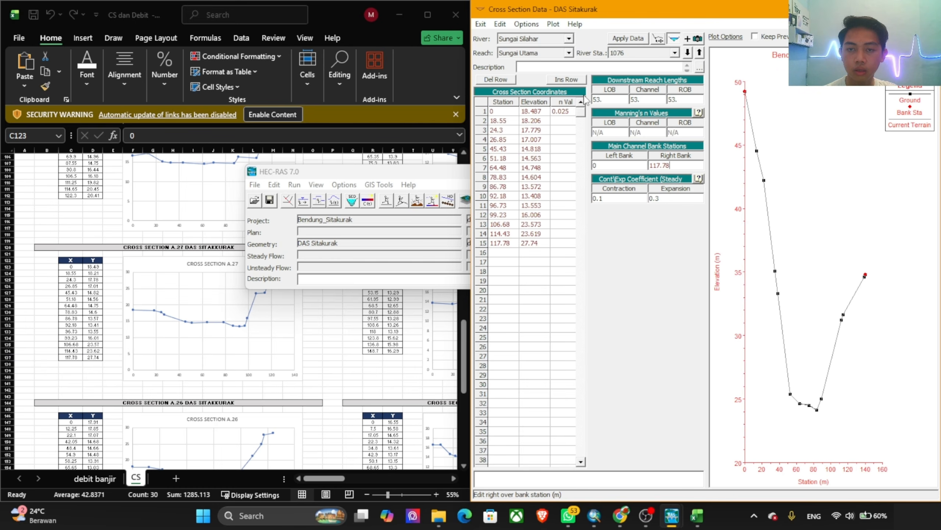
left_click(628, 39)
left_click(747, 314)
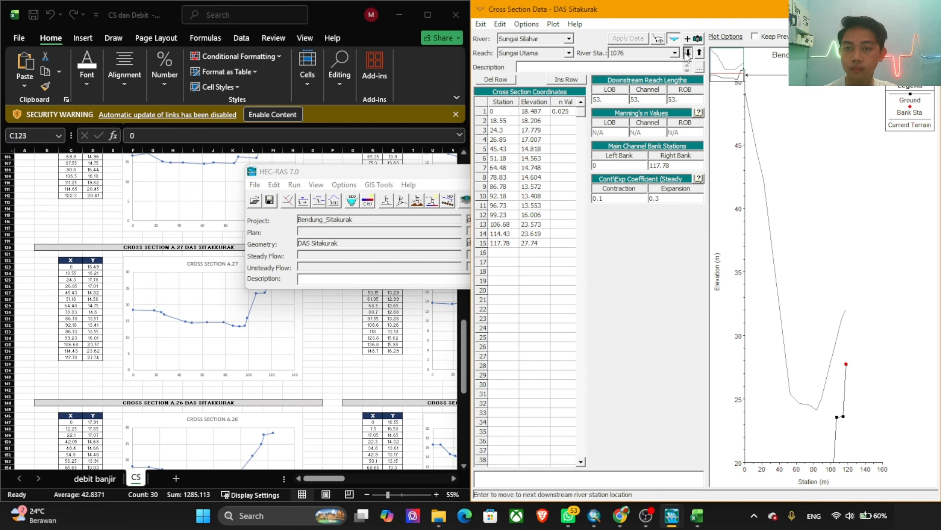
Step: Move to river station 1023 and replace its station and elevation coordinates with the X and Y values of cross section A.26 (C147:D160)
left_click(688, 53)
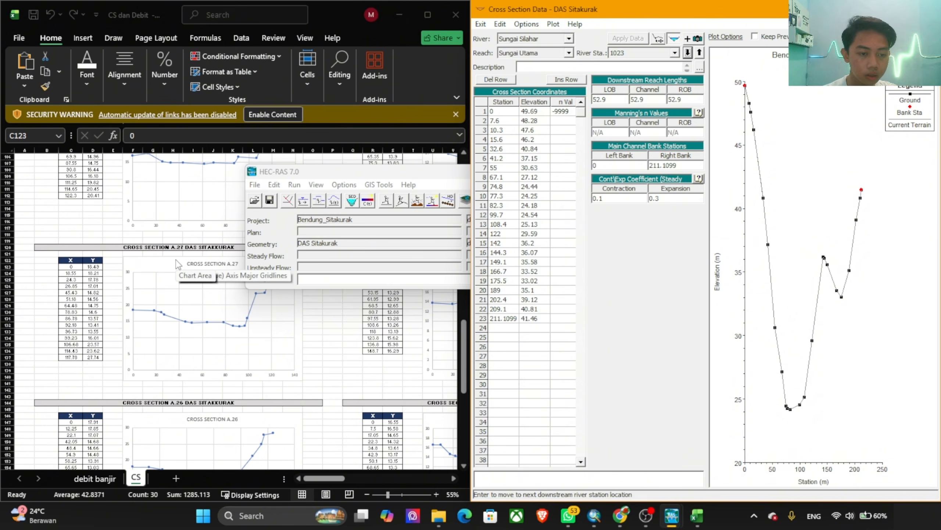
scroll(177, 264, "down", 7)
left_click(72, 290)
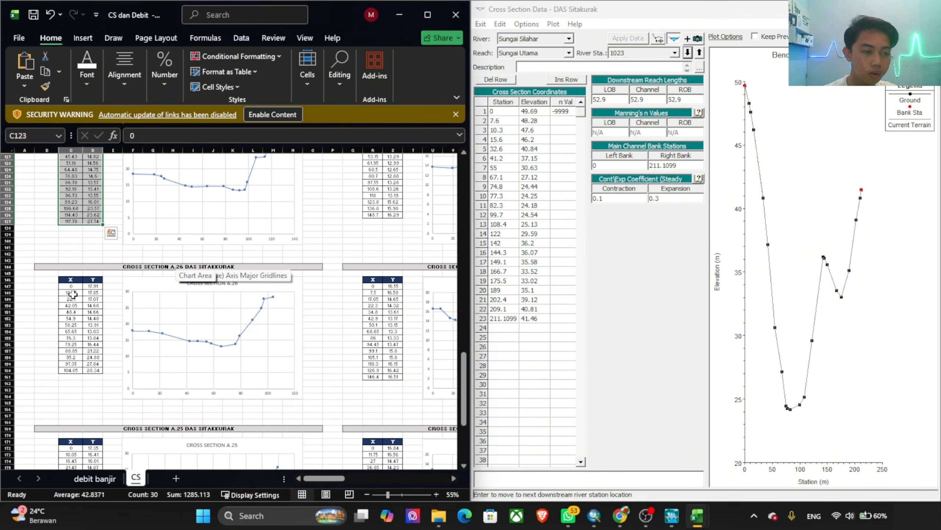
left_click_drag(71, 286, 99, 370)
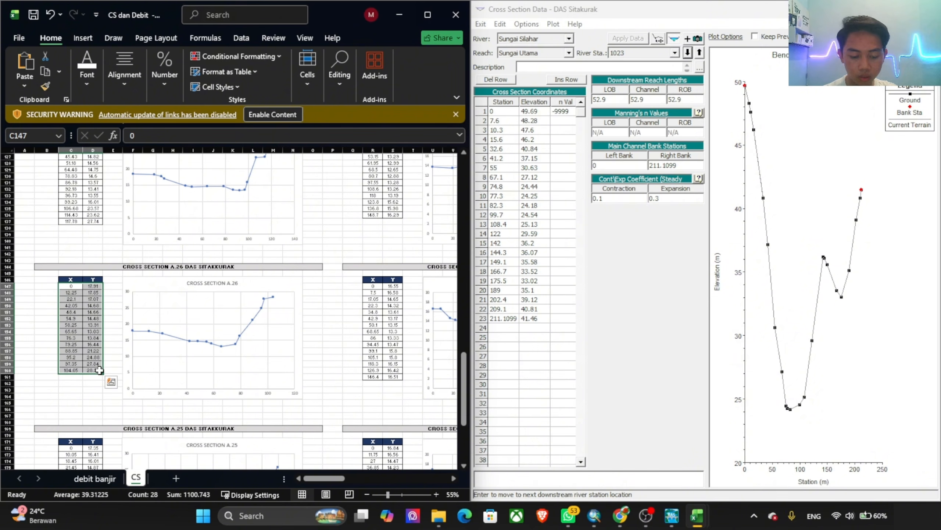
key("ctrl+c")
left_click(533, 134)
left_click_drag(499, 112, 576, 341)
key("ctrl+v")
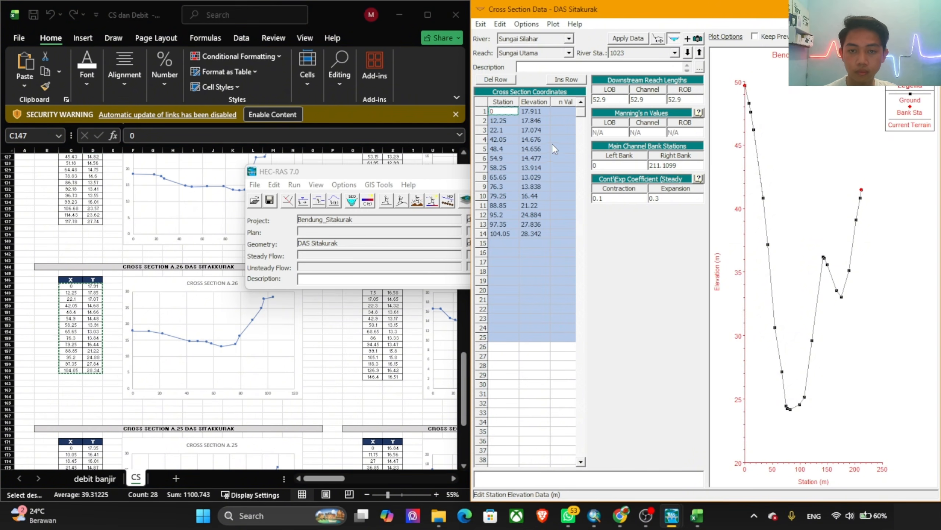
Step: Give river station 1023 a first-row n value of 0.025 and right bank station 104.05, applying the edits with the cut line adjusted
left_click(560, 113)
type("0.0")
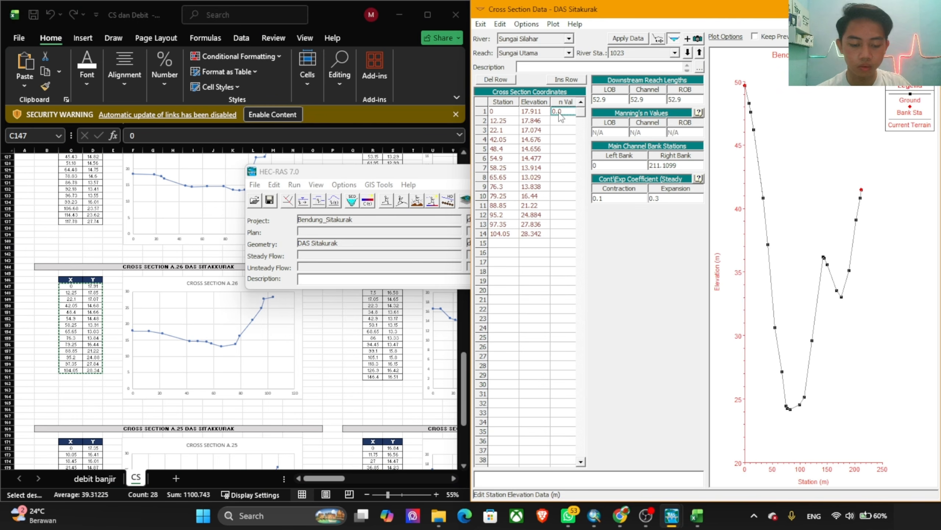
type("25")
left_click(510, 235)
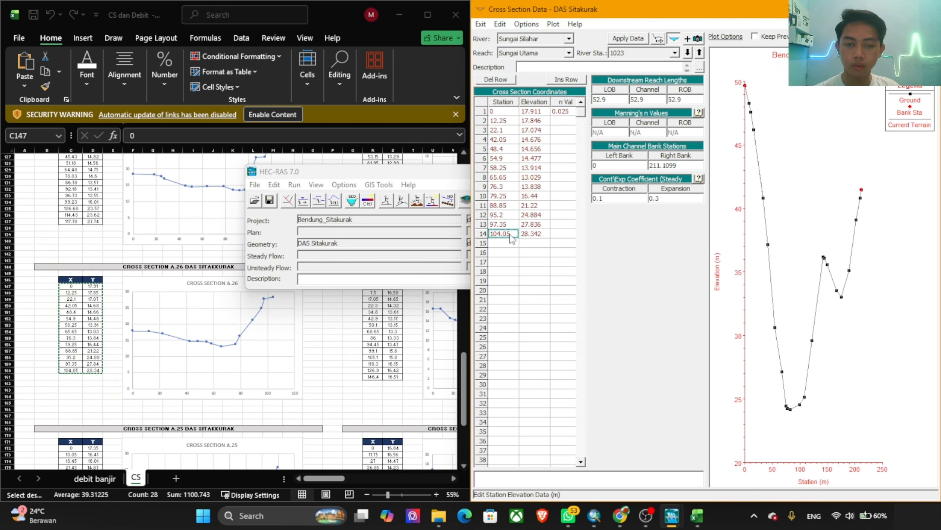
key("ctrl+c")
double_click(690, 168)
key("ctrl+v")
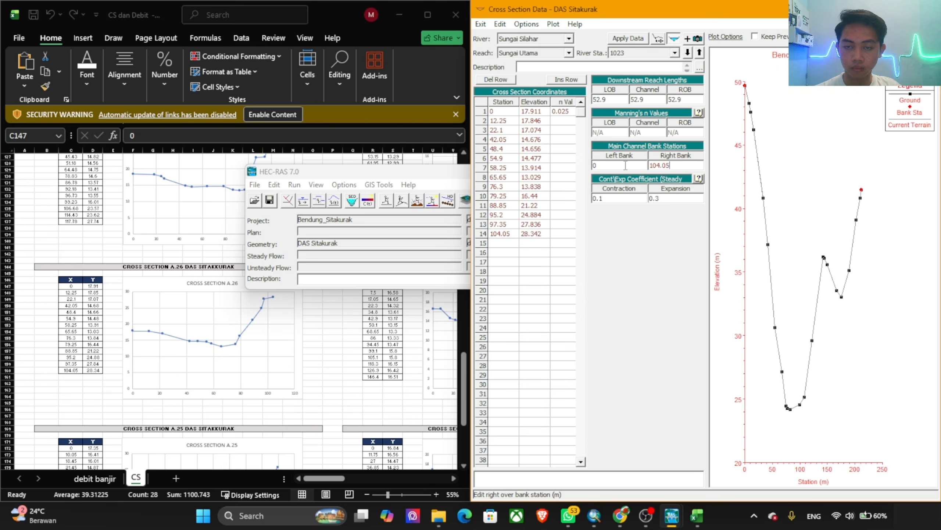
left_click(635, 39)
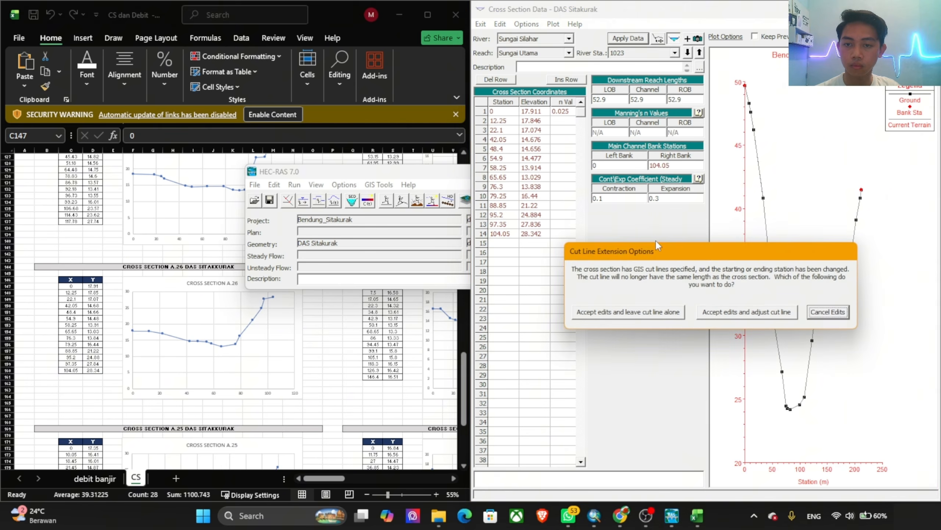
left_click(740, 314)
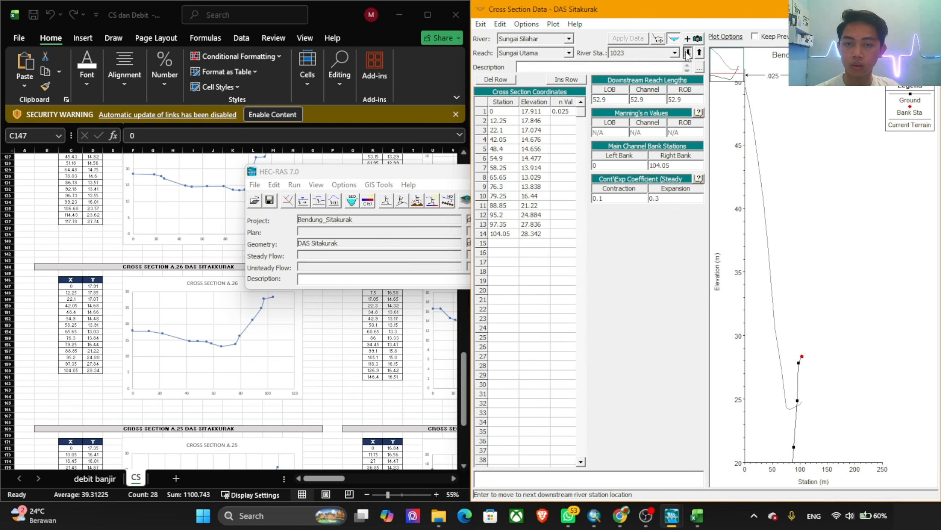
Step: Move to river station 970 and replace its station and elevation coordinates with the X and Y values of cross section A.25 (C172:D185)
left_click(688, 52)
scroll(178, 337, "down", 2)
scroll(177, 337, "down", 8)
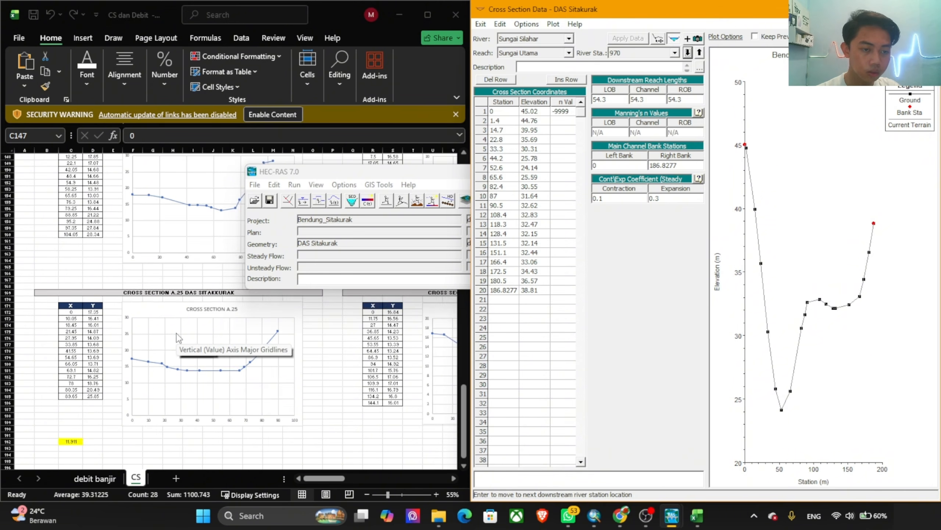
left_click(66, 258)
scroll(69, 260, "up", 3)
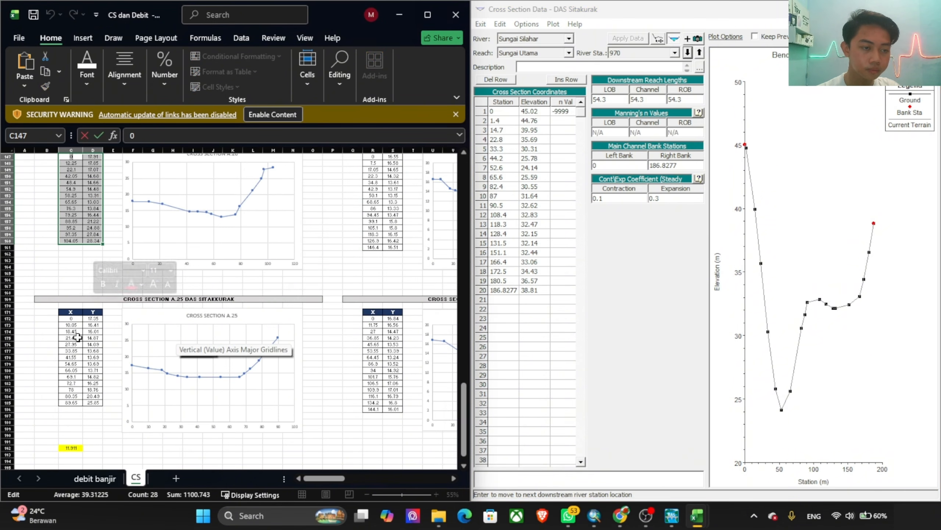
left_click_drag(70, 318, 95, 403)
key("ctrl+c")
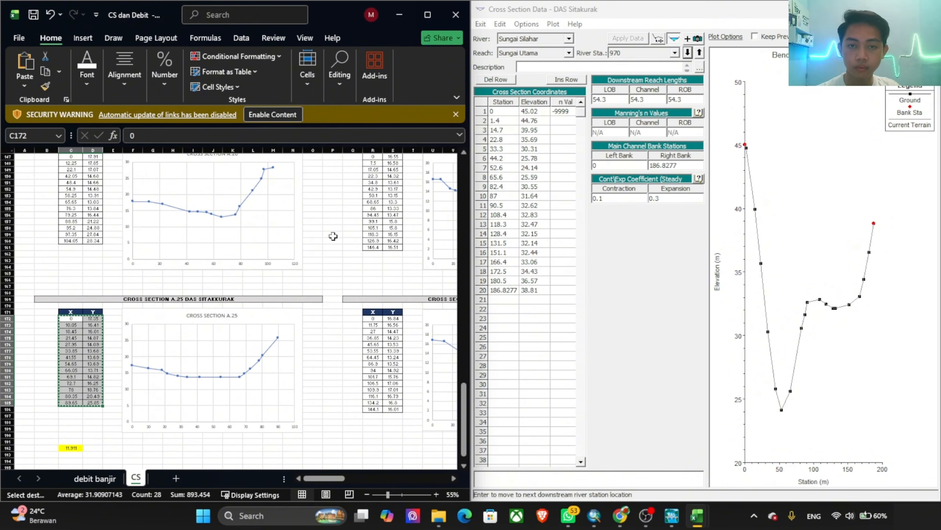
left_click(509, 111)
left_click_drag(510, 111, 564, 320)
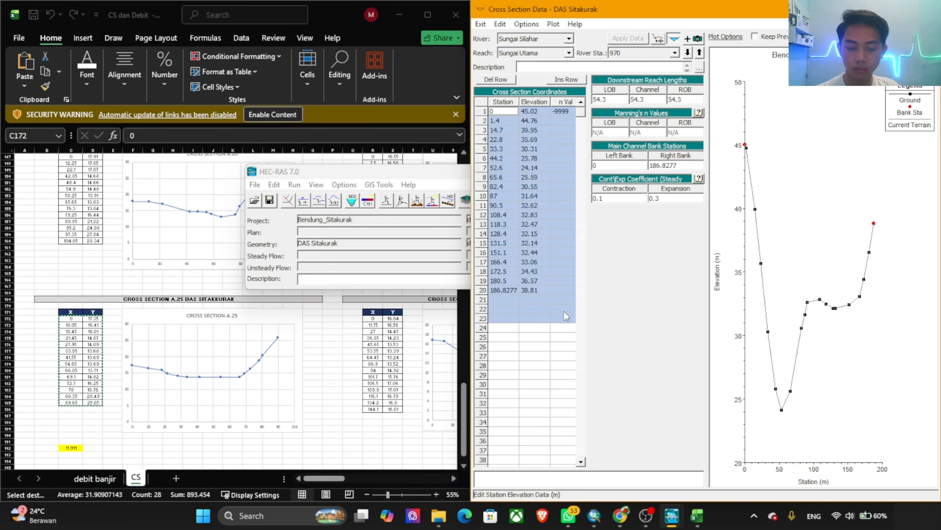
key("Delete")
key("ctrl+v")
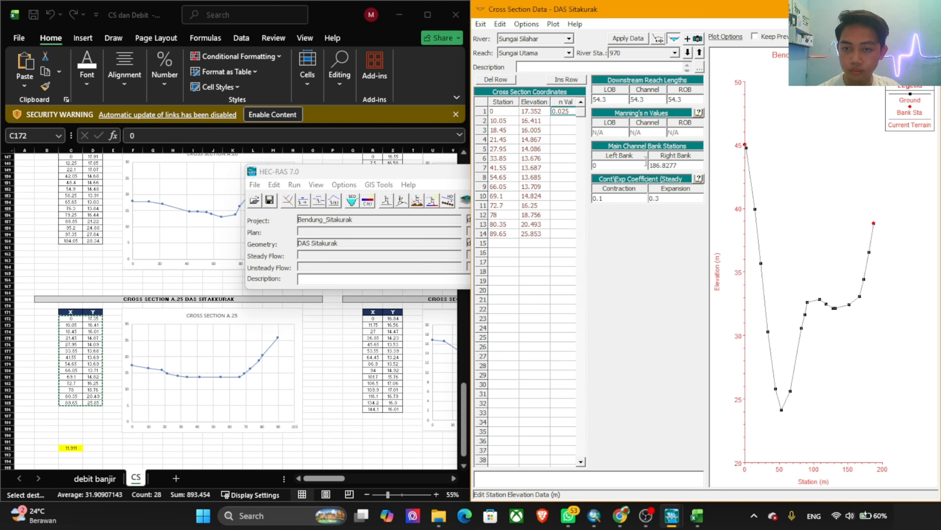
Step: Give river station 970 a first-row n value of 0.025 and right bank station 89.65, applying the edits with the cut line adjusted
left_click_drag(677, 165, 646, 166)
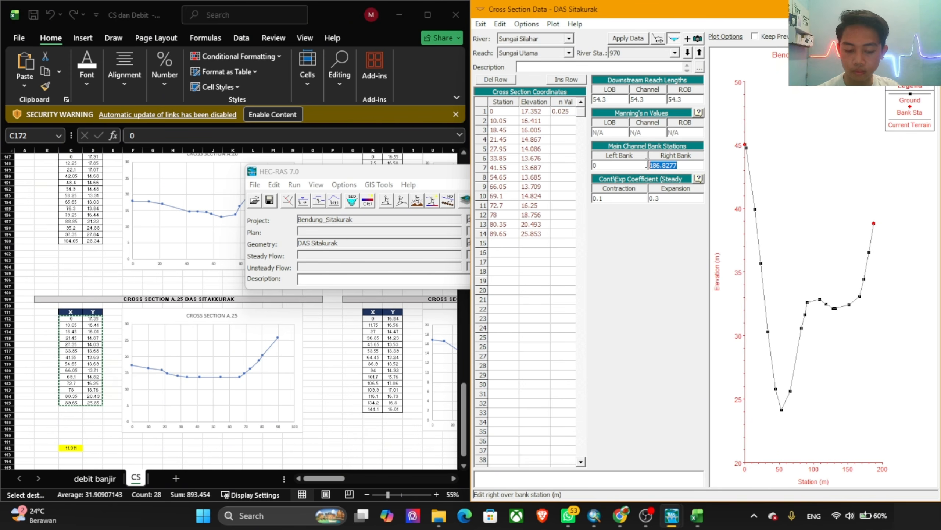
left_click(499, 237)
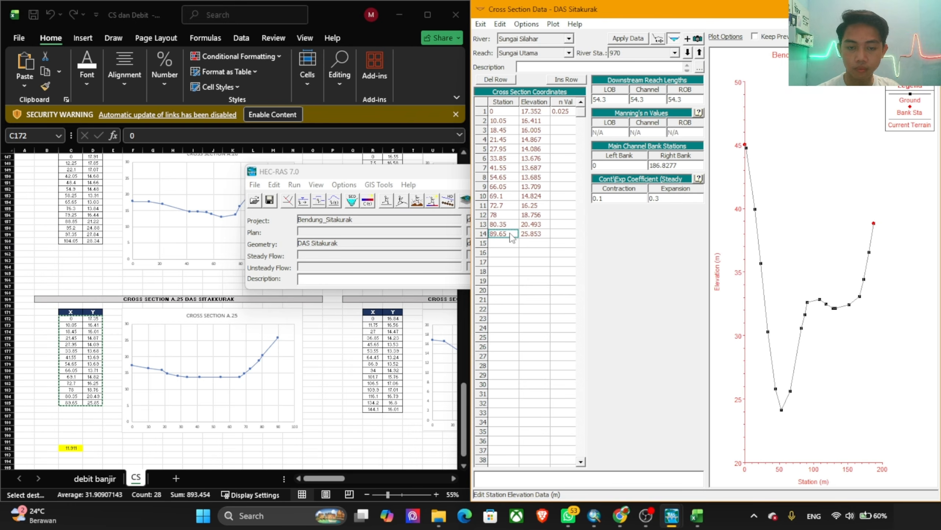
key("ctrl+c")
left_click(678, 164)
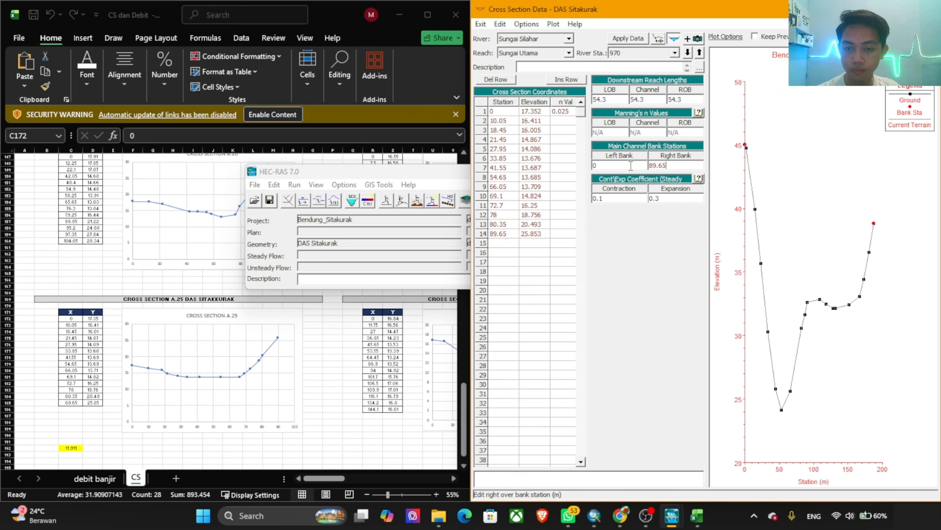
left_click(619, 38)
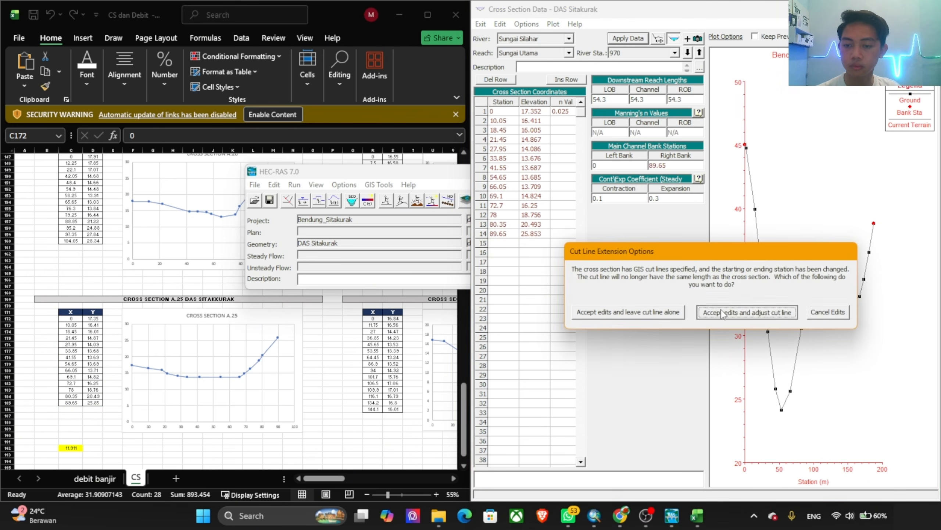
left_click(756, 312)
Step: Move to river station 916 and replace its station and elevation coordinates with the X and Y values of cross section A.24 (R5:S15)
left_click(688, 54)
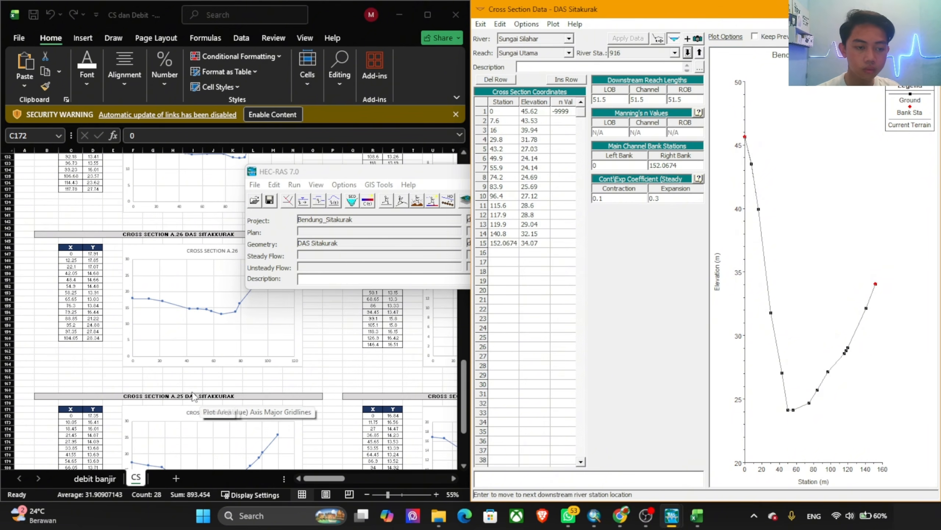
scroll(256, 384, "up", 20)
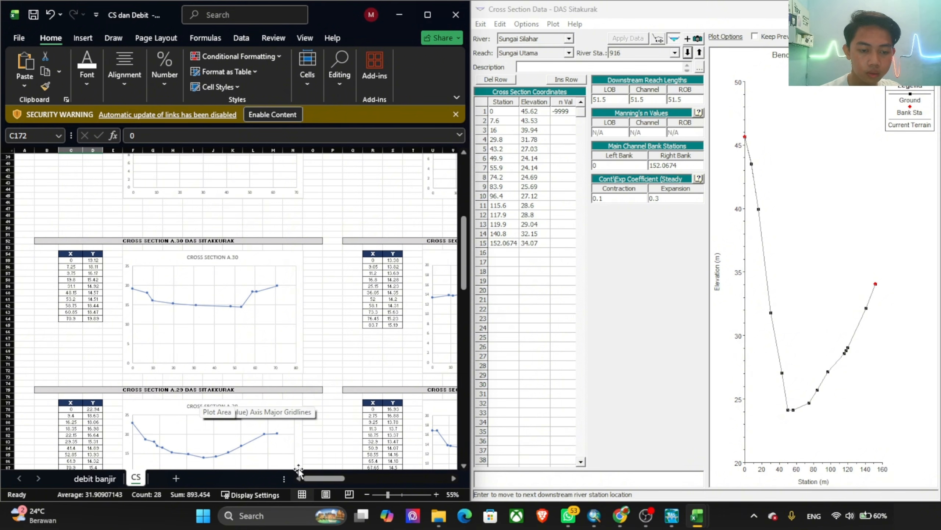
left_click_drag(324, 478, 339, 481)
scroll(356, 370, "up", 13)
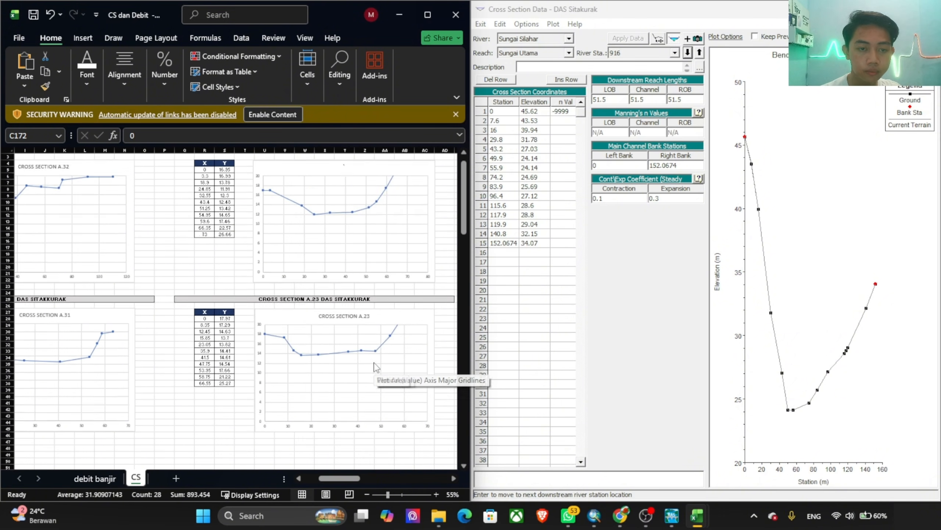
left_click_drag(204, 182, 225, 247)
key("ctrl+c")
left_click(504, 111)
left_click_drag(504, 111, 567, 300)
key("ctrl+v")
Step: Give river station 916 a first-row n value of 0.025 and right bank station 73, applying the edits with the cut line adjusted
left_click(556, 113)
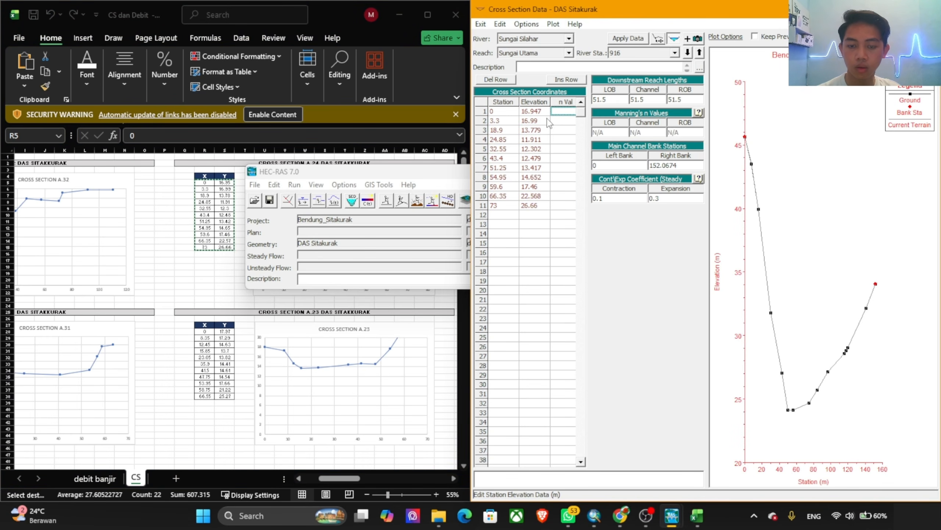
type("0.025")
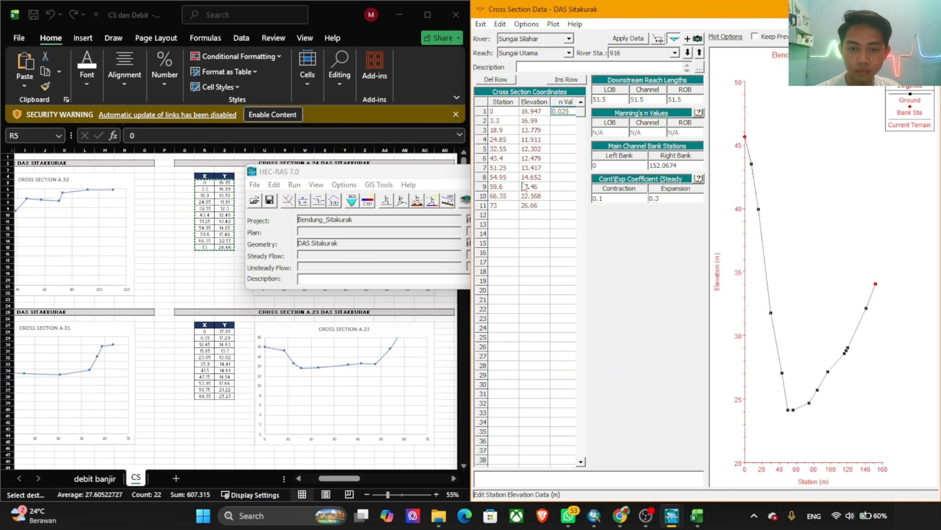
left_click(502, 196)
left_click(503, 208)
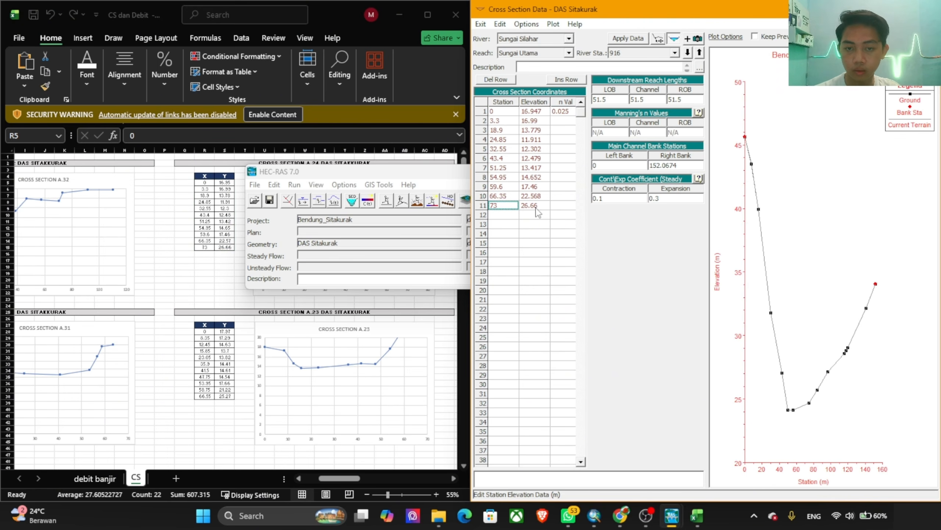
left_click(678, 166)
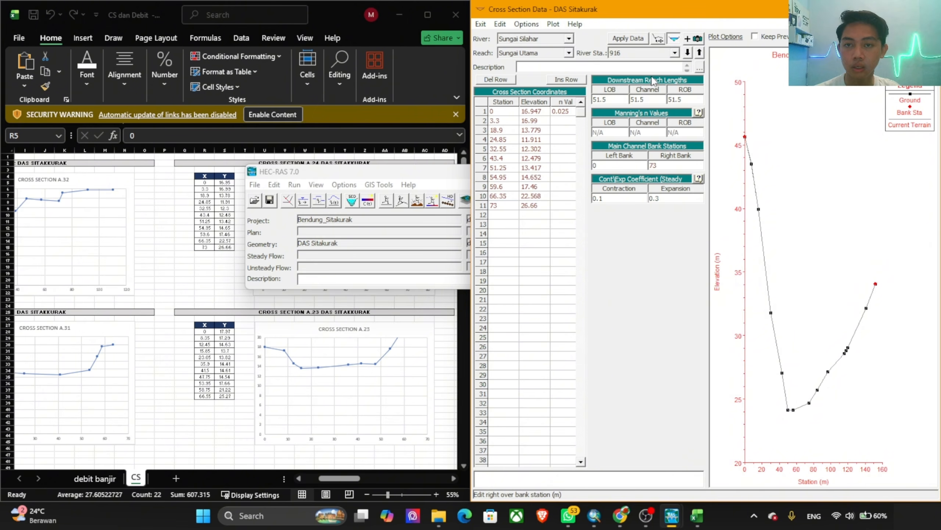
left_click(628, 39)
left_click(735, 316)
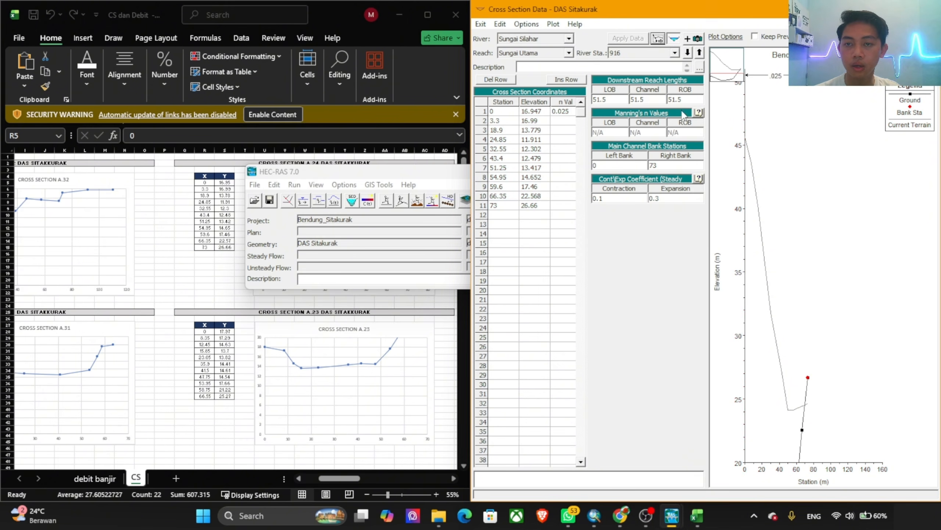
Step: Move to river station 865 and replace its station and elevation coordinates with the X and Y values of cross section A.23 (R28:S38)
left_click(688, 53)
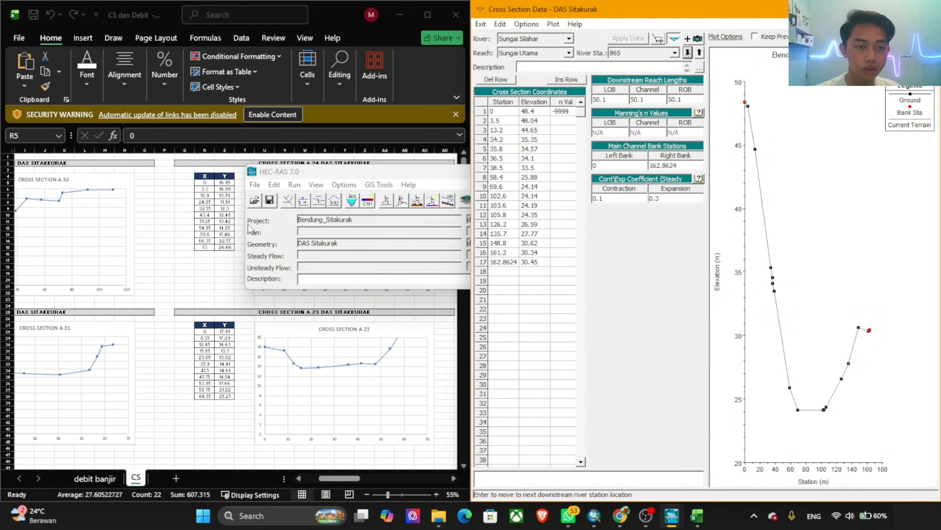
left_click(301, 332)
left_click_drag(204, 331, 232, 398)
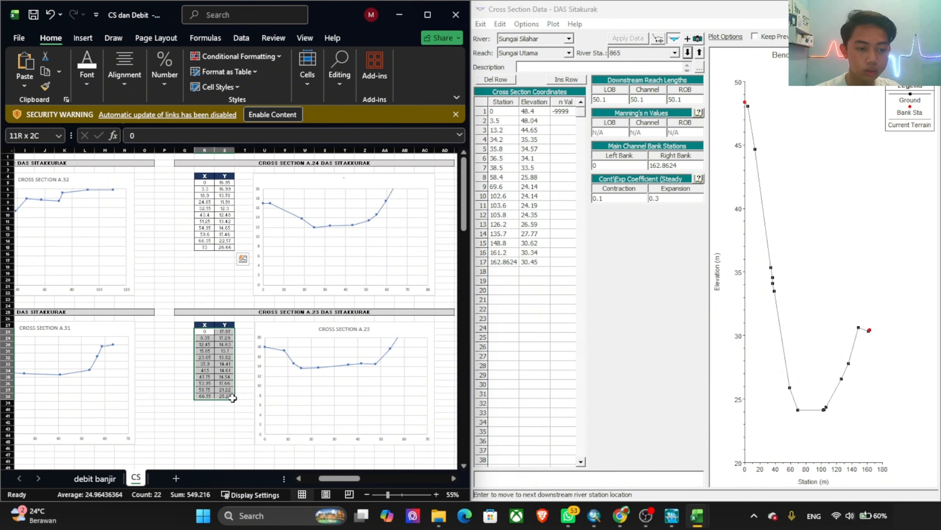
key("ctrl+c")
left_click(532, 136)
left_click(503, 101)
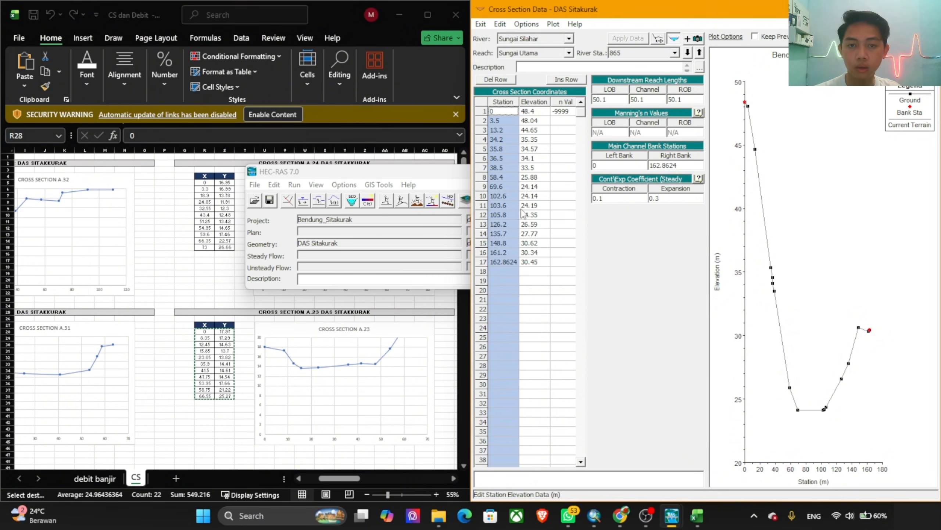
left_click_drag(522, 214, 564, 273)
key("ctrl+v")
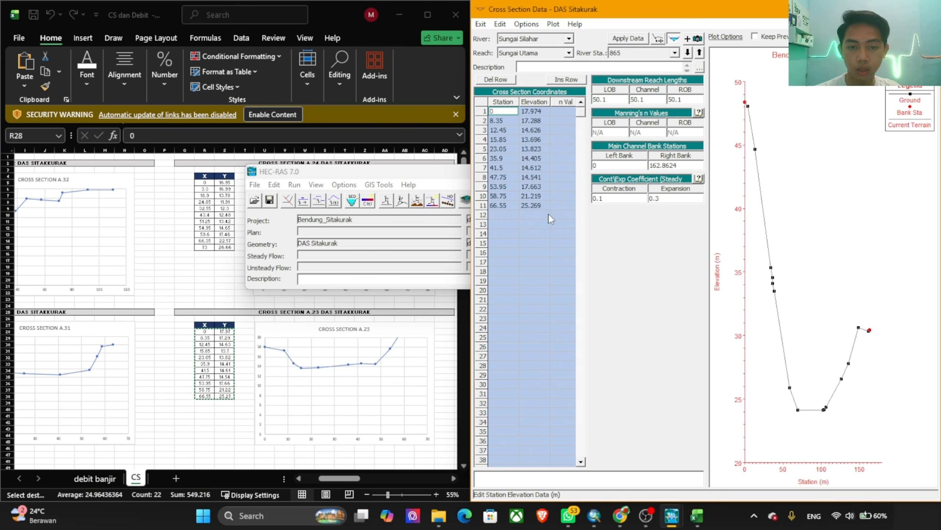
Step: Give river station 865 a first-row n value of 0.025 and right bank station 66.55, applying the edits with the cut line adjusted
left_click(553, 112)
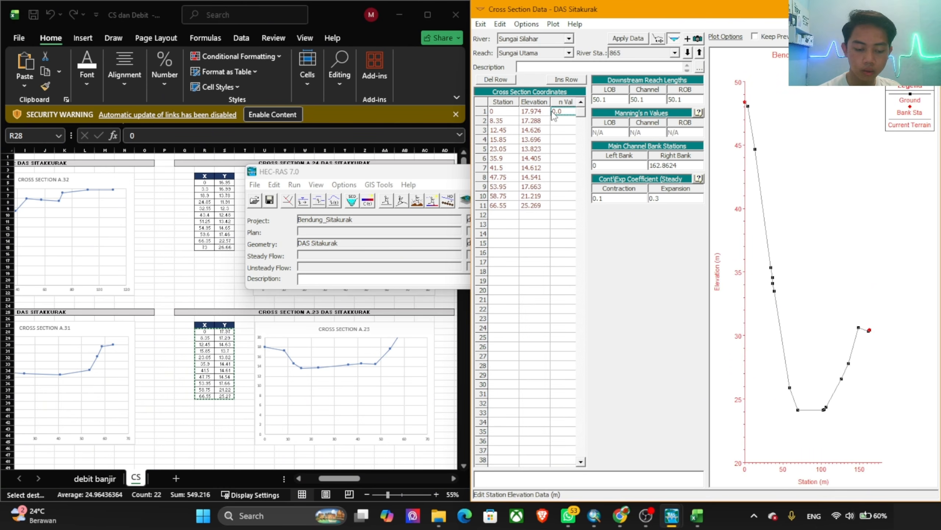
left_click(506, 208)
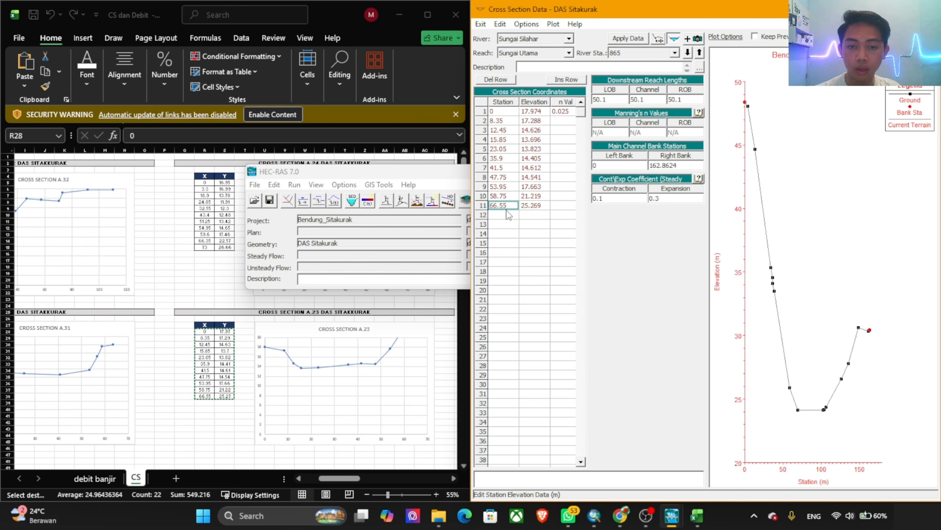
key("ctrl+c")
left_click(687, 165)
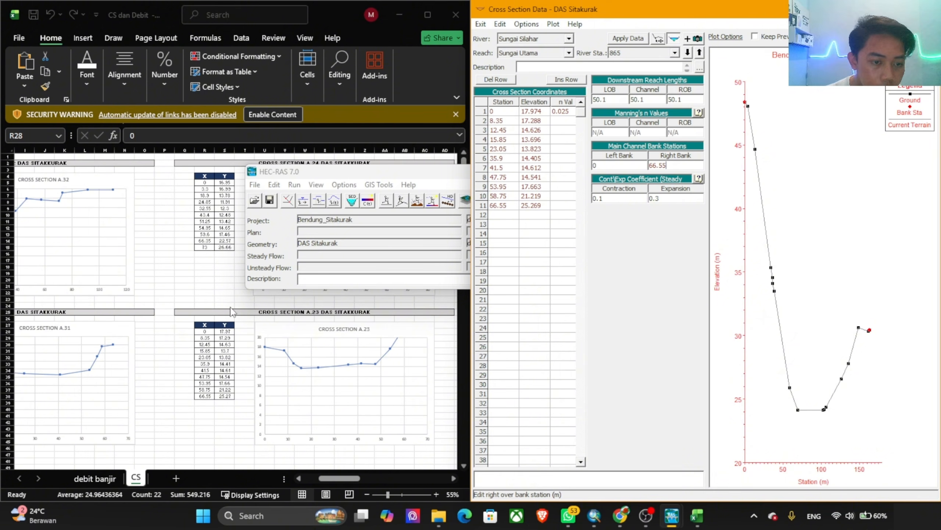
left_click(630, 38)
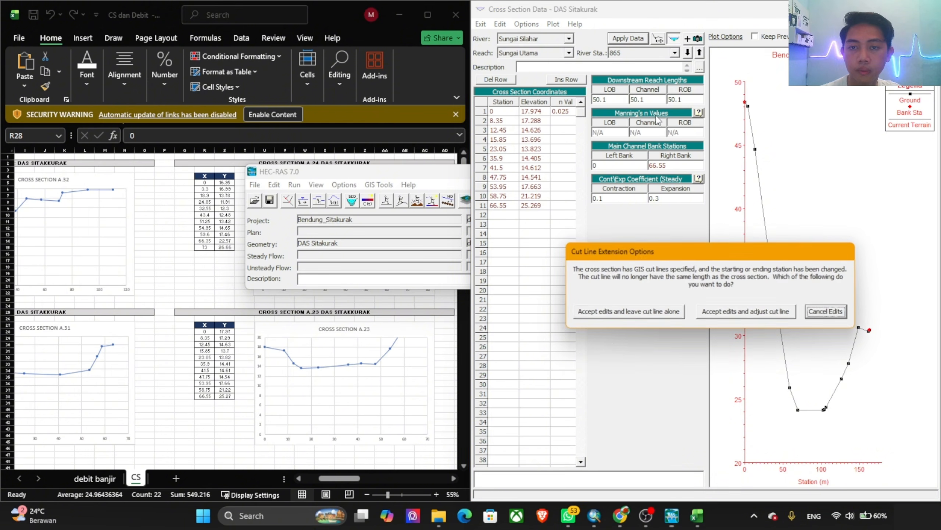
left_click(745, 314)
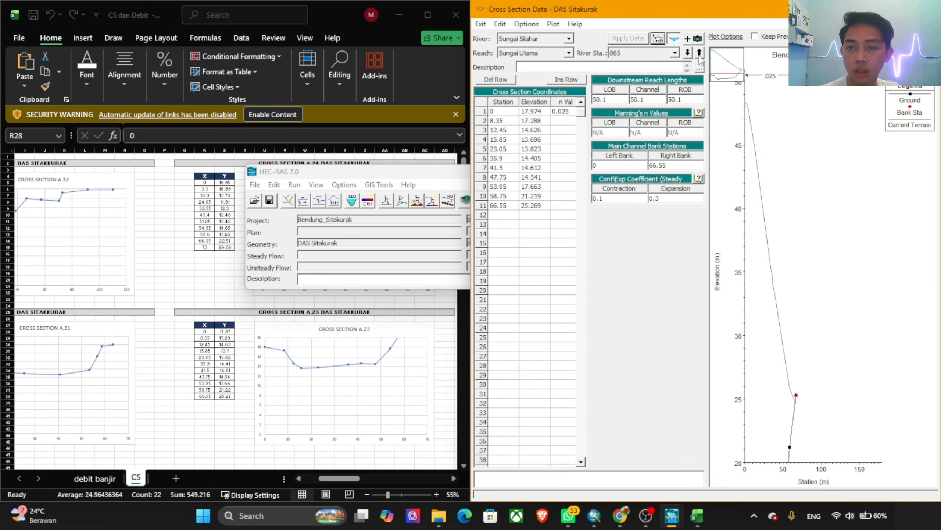
Step: Move to river station 815 and replace its station and elevation coordinates with the X and Y values of cross section A.22 (R56:S65)
left_click(699, 53)
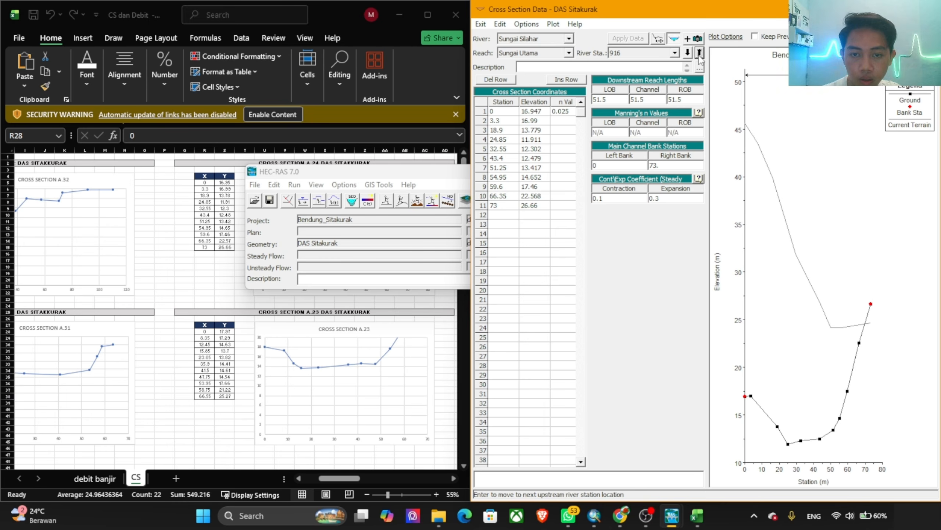
left_click(688, 52)
left_click(688, 53)
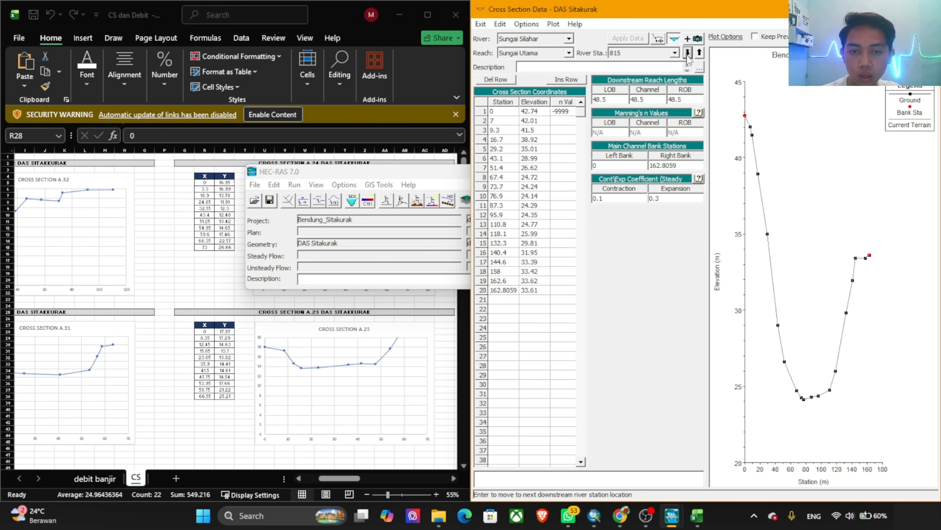
scroll(233, 369, "down", 9)
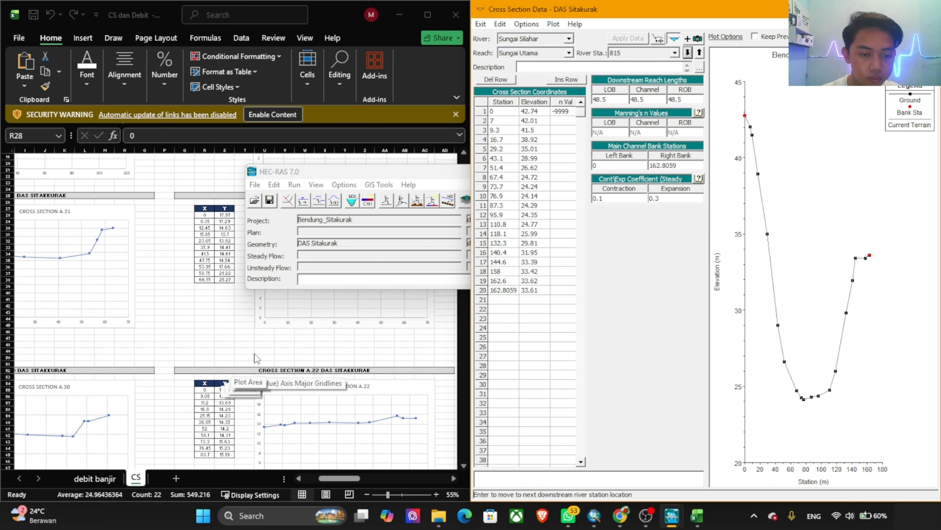
left_click(205, 336)
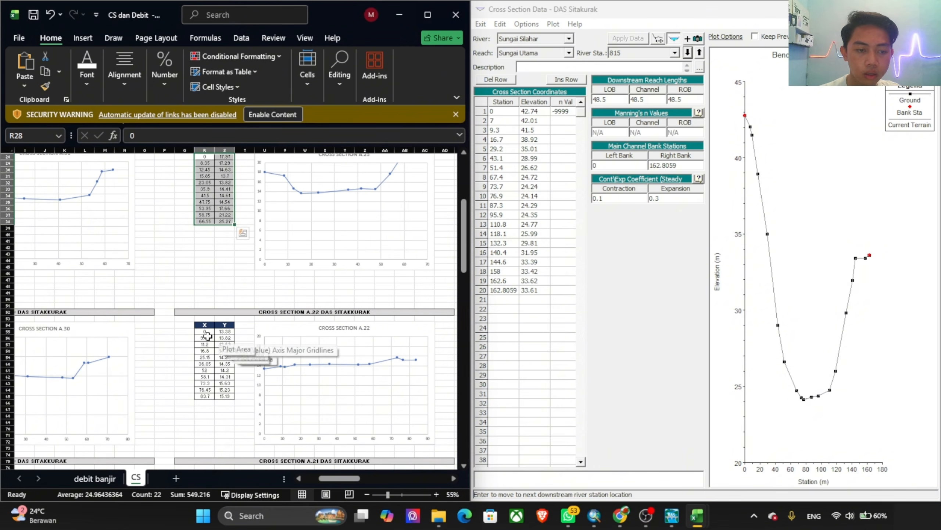
left_click_drag(204, 338, 225, 396)
key("ctrl+c")
left_click(504, 111)
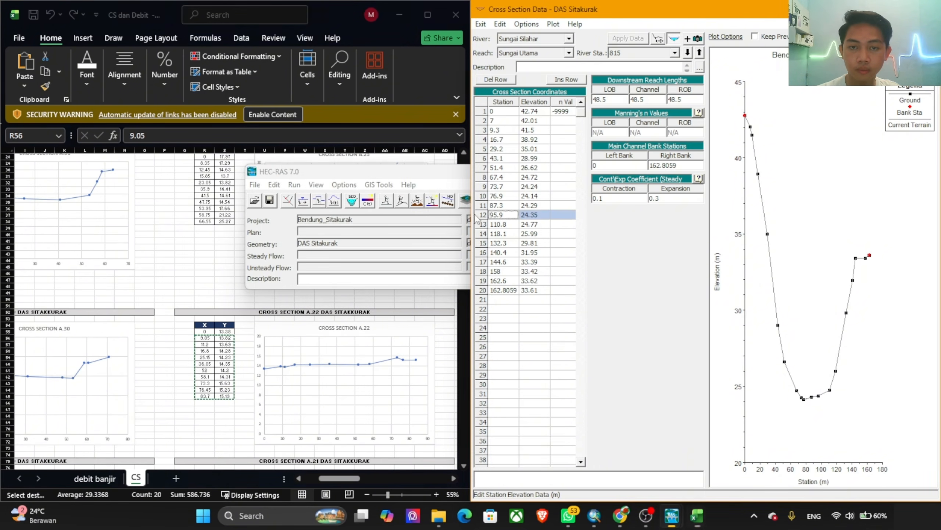
left_click_drag(503, 112, 589, 356)
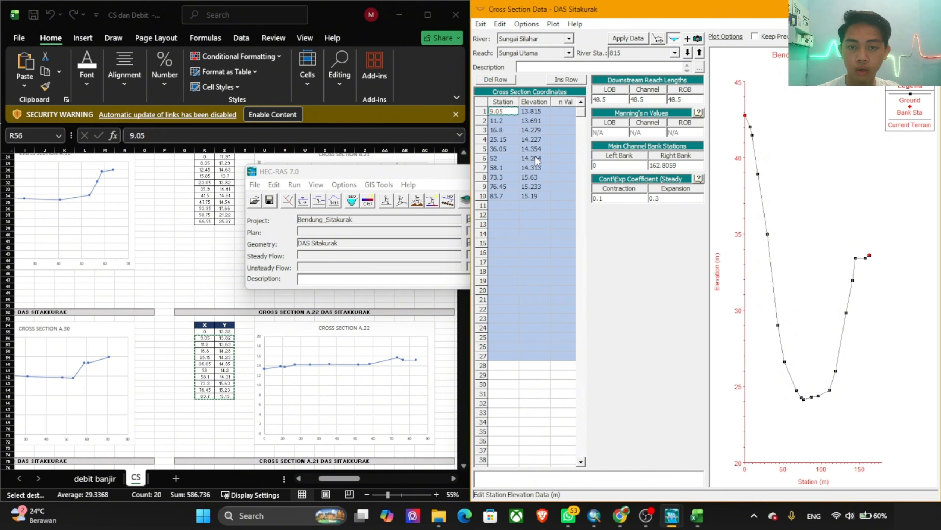
key("ctrl+v")
Step: Give river station 815 a first-row n value of 0.025 and right bank station 83.7, and apply the edits
type("0.0")
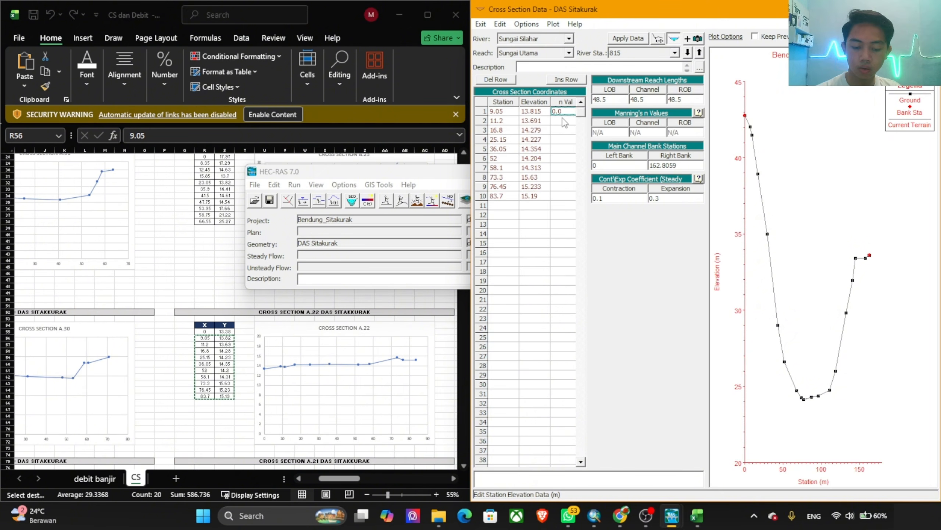
type("25")
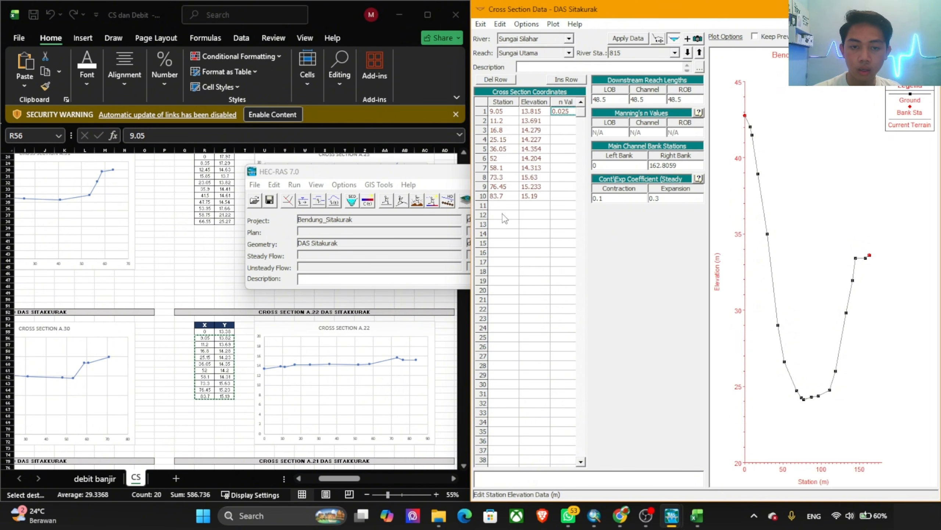
left_click(504, 196)
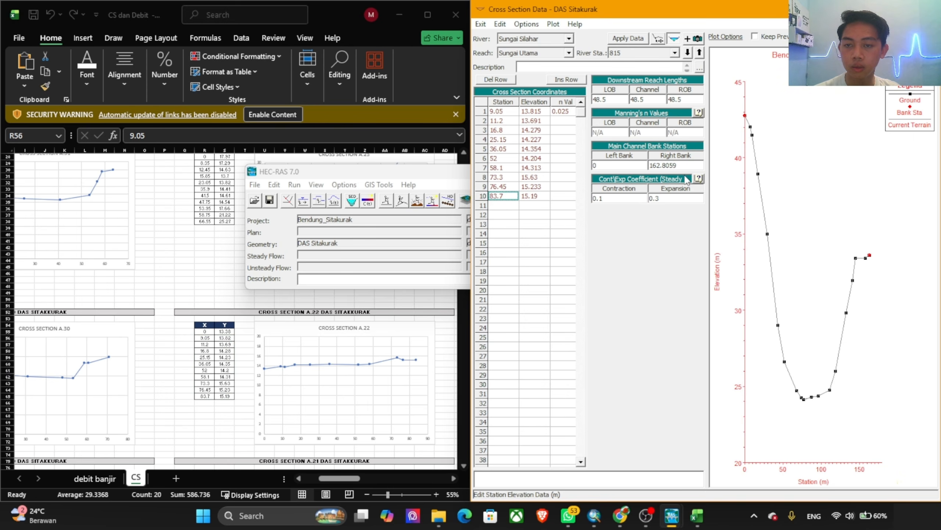
left_click_drag(678, 165, 653, 159)
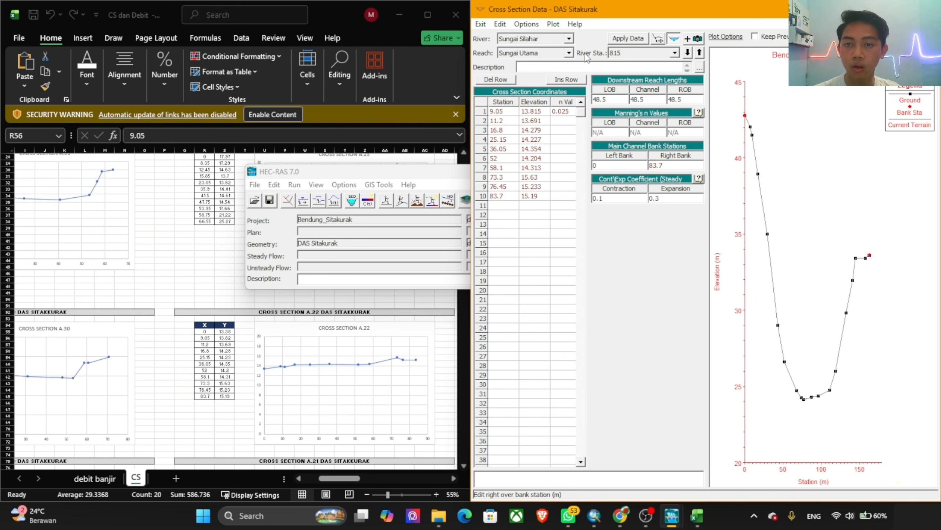
left_click(633, 37)
left_click(630, 310)
Step: Move to river station 1329 and replace its station and elevation coordinates with the X and Y values of cross section A.31 (C28:D36)
left_click(689, 53)
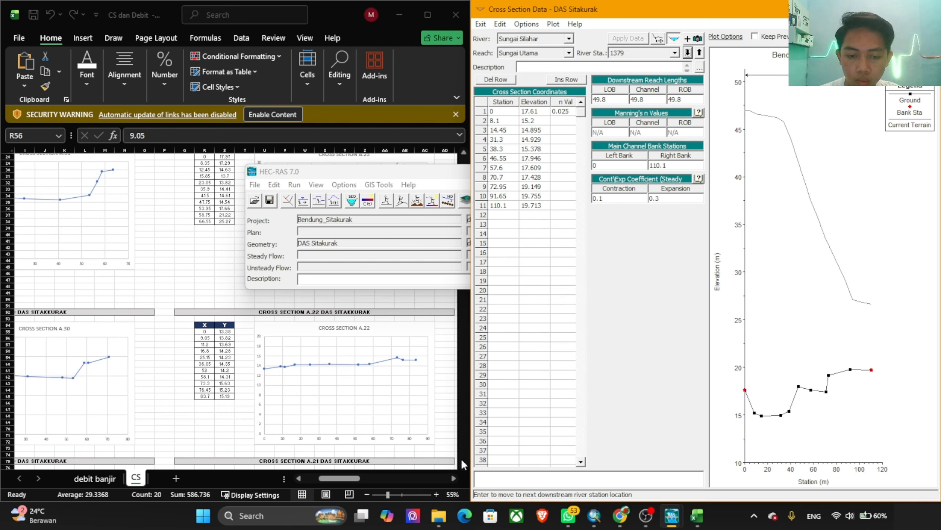
left_click(324, 479)
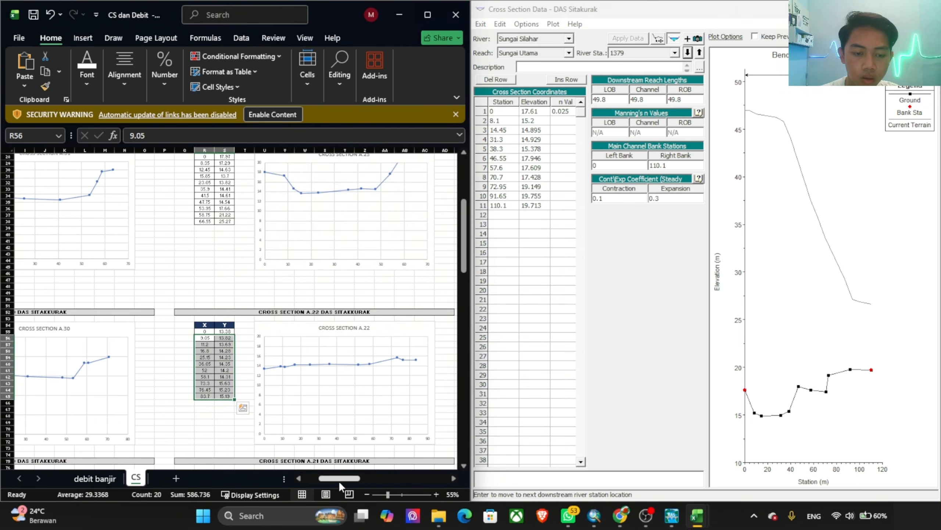
left_click_drag(339, 481, 321, 480)
scroll(245, 355, "up", 9)
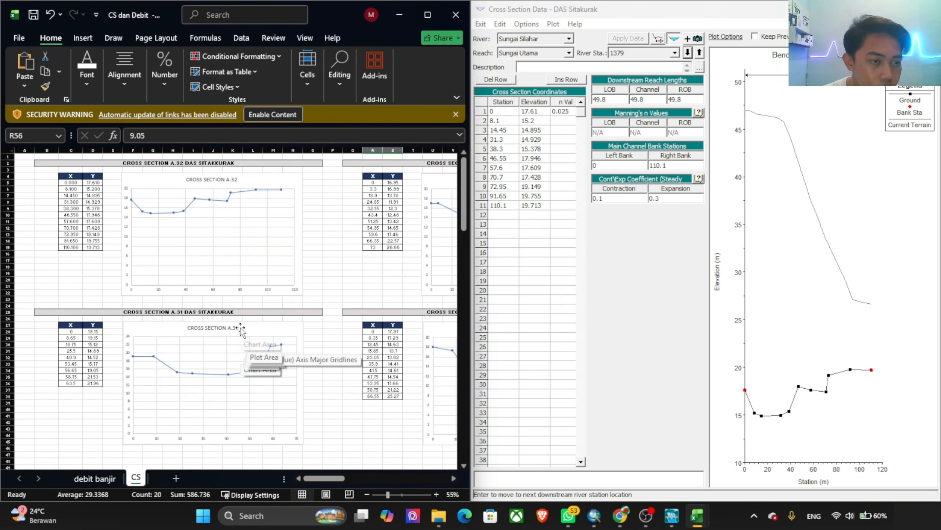
scroll(370, 219, "down", 4)
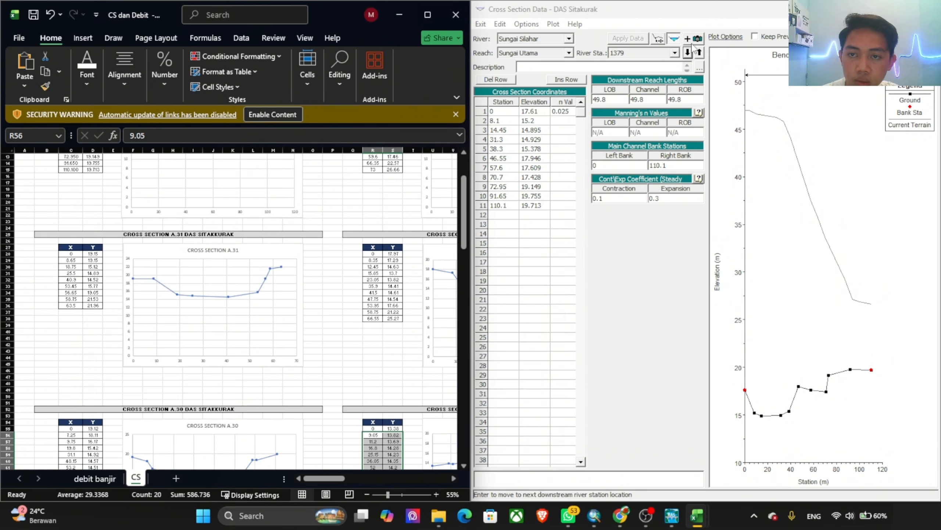
left_click(687, 53)
left_click(688, 53)
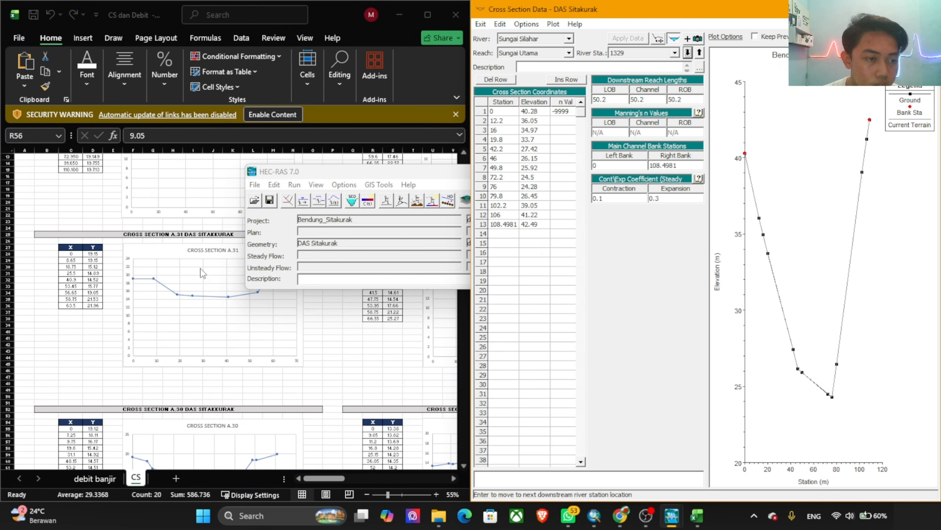
scroll(202, 282, "up", 4)
left_click(80, 332)
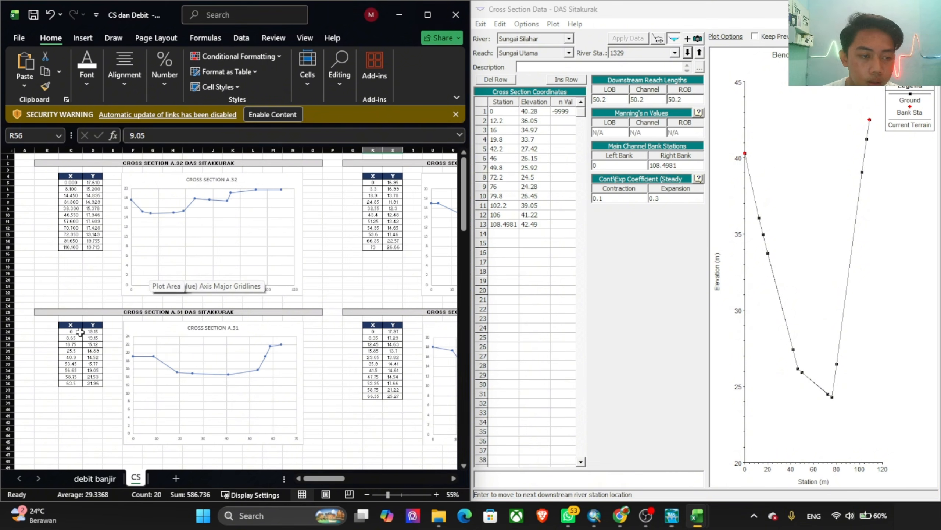
left_click_drag(81, 332, 93, 383)
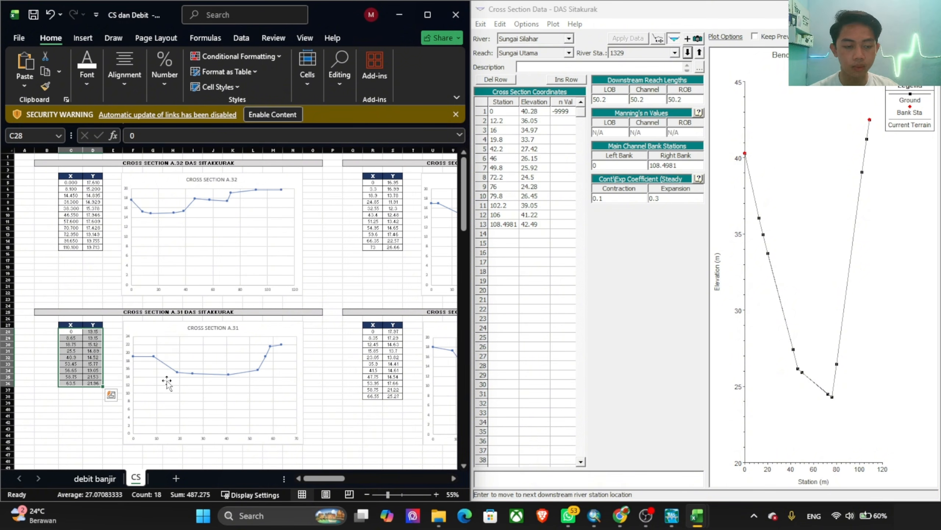
key("ctrl+c")
left_click_drag(497, 112, 563, 239)
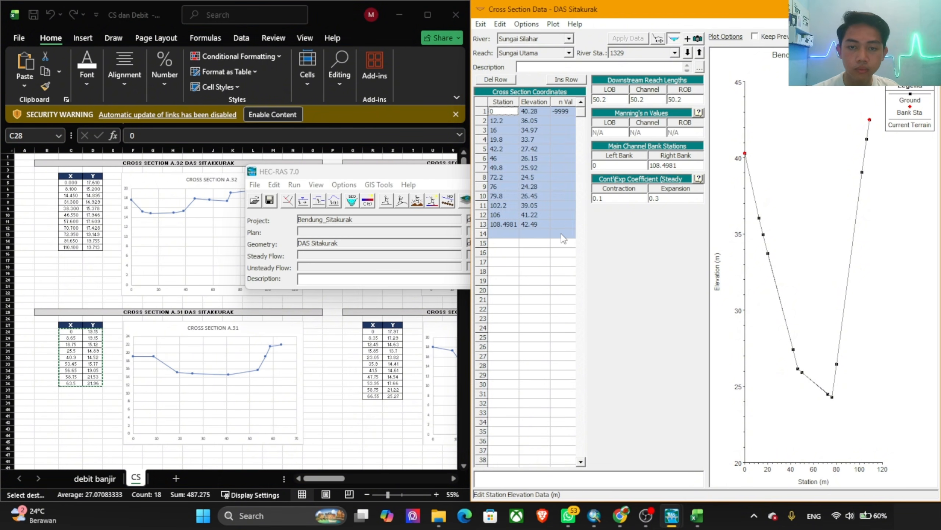
key("ctrl+v")
Step: Give river station 1329 a first-row n value of 0.025 and right bank station 63.5, applying the edits with the cut line adjusted
left_click(560, 113)
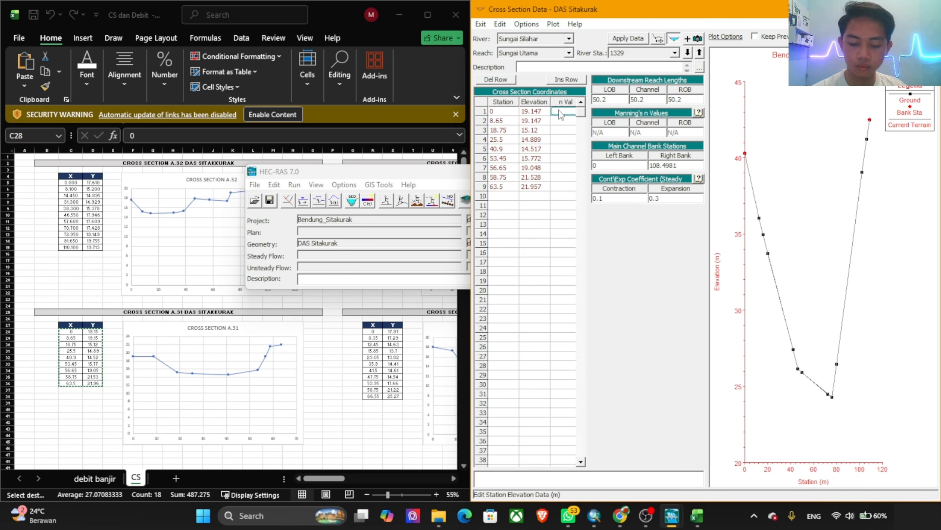
type("0.")
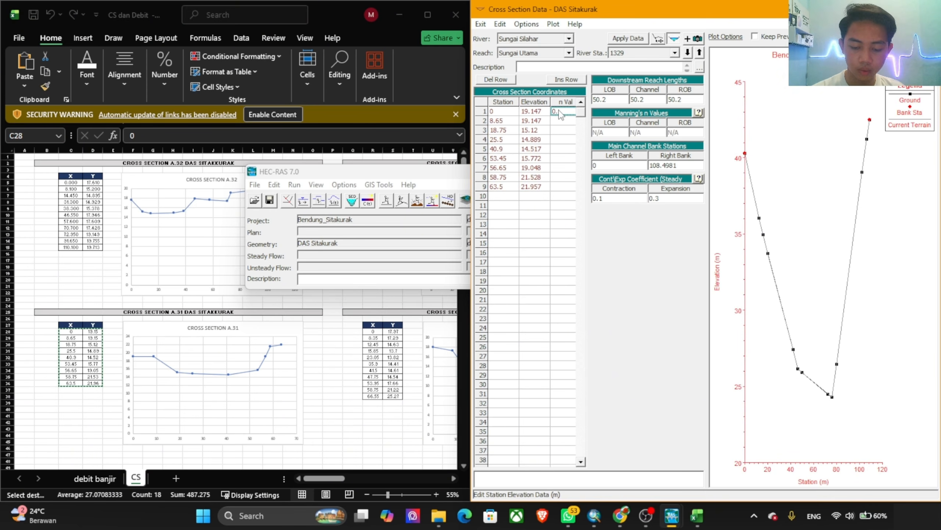
type("025")
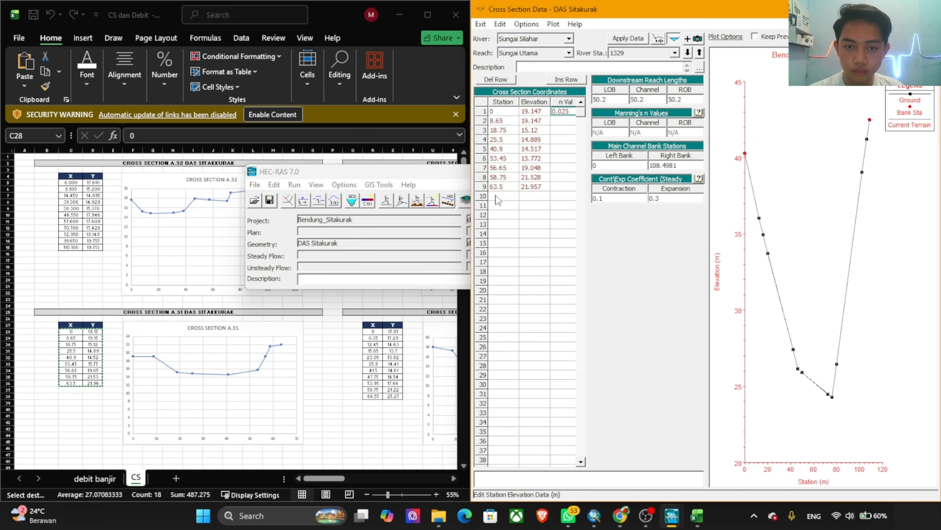
left_click(514, 186)
left_click(687, 166)
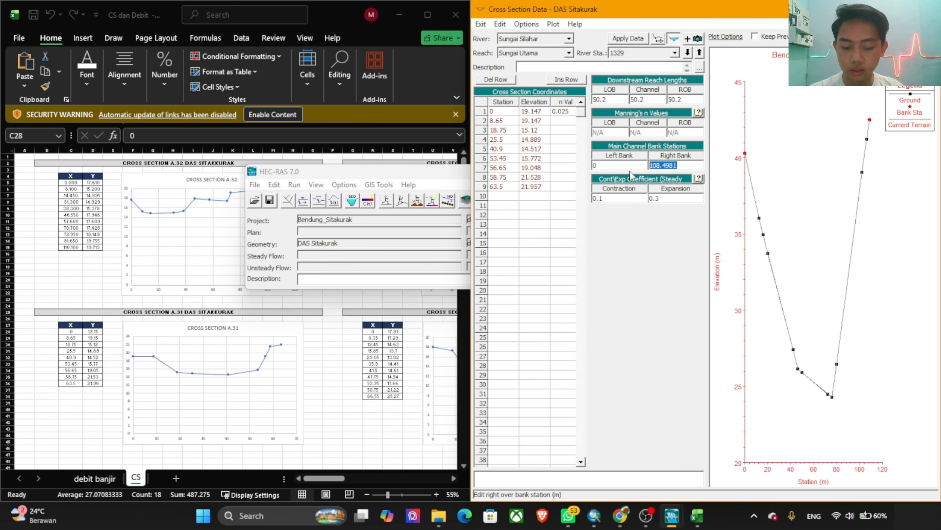
left_click(630, 38)
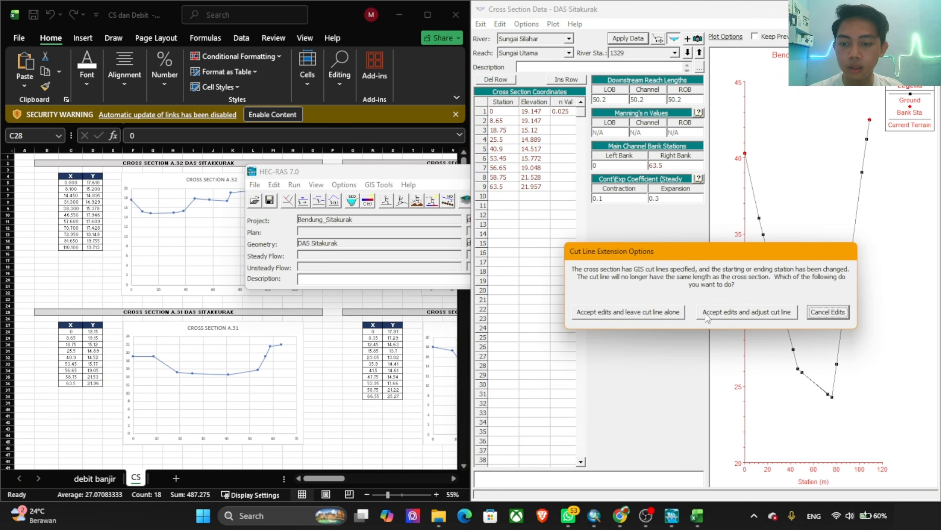
left_click(721, 314)
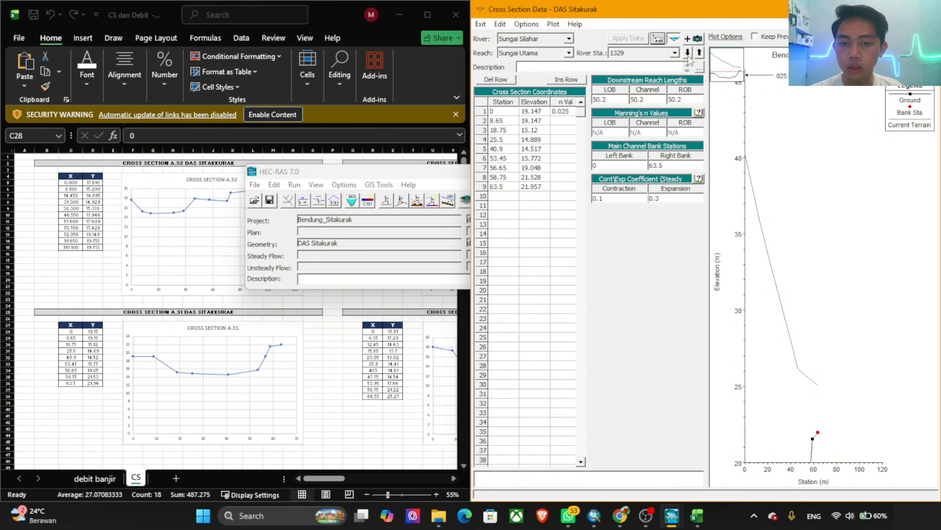
Step: Move to river station 1279 and replace its station and elevation coordinates with the X and Y values of cross section A.30 (C55:D64)
left_click(688, 54)
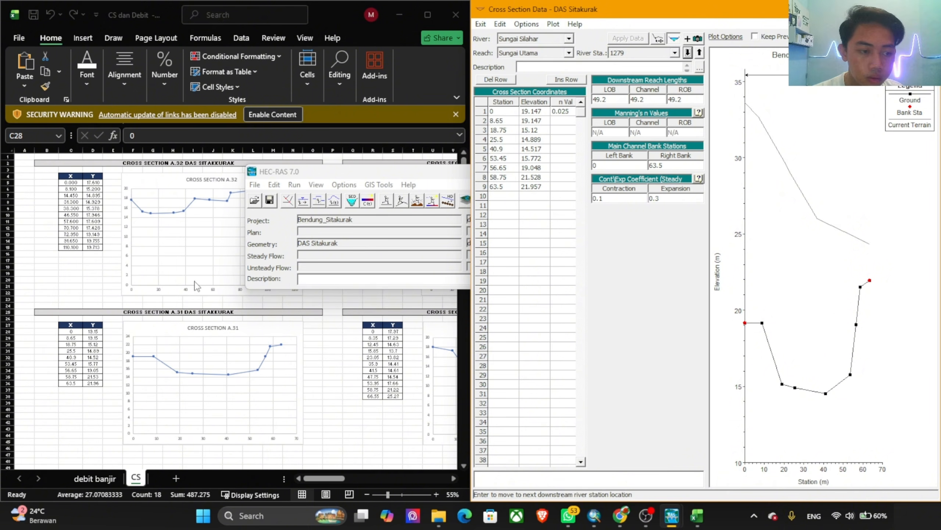
key("alt+Tab")
scroll(92, 315, "down", 12)
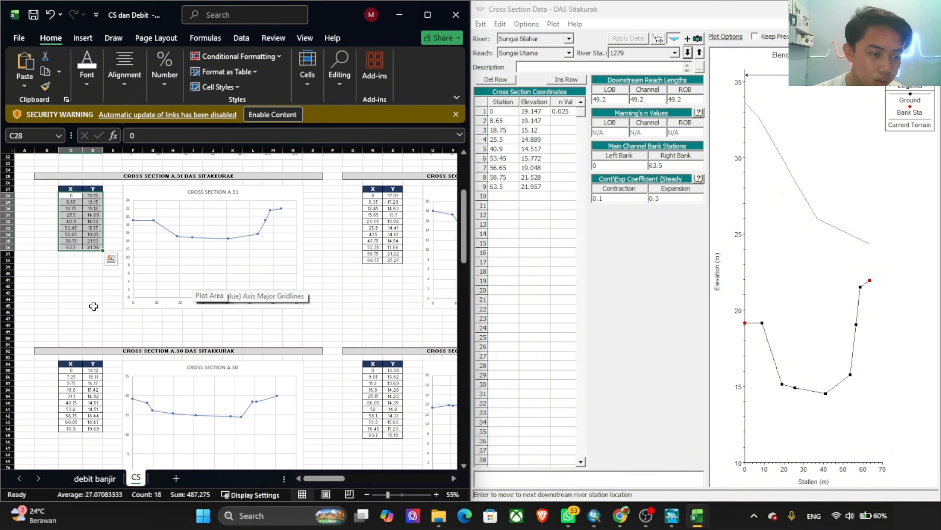
left_click_drag(70, 273, 98, 328)
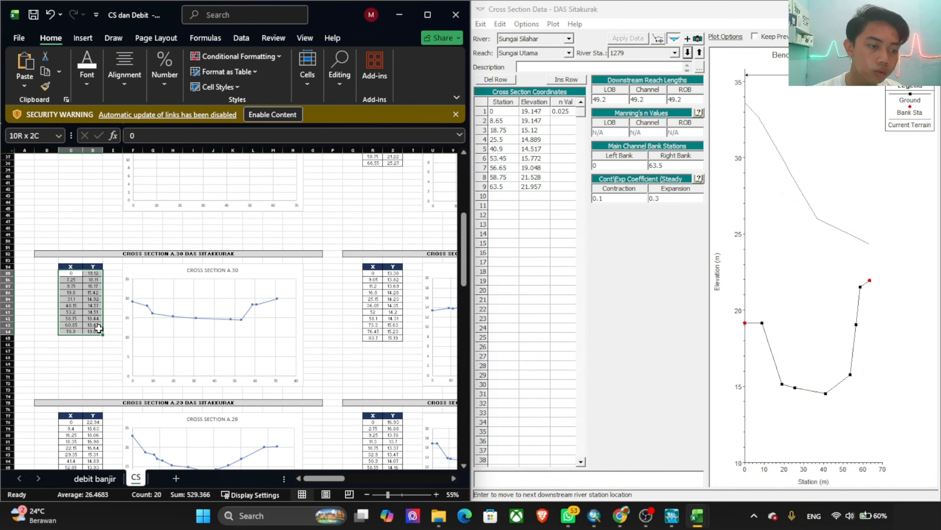
key("ctrl+c")
key("alt+Tab")
left_click_drag(493, 111, 557, 201)
key("ctrl+v")
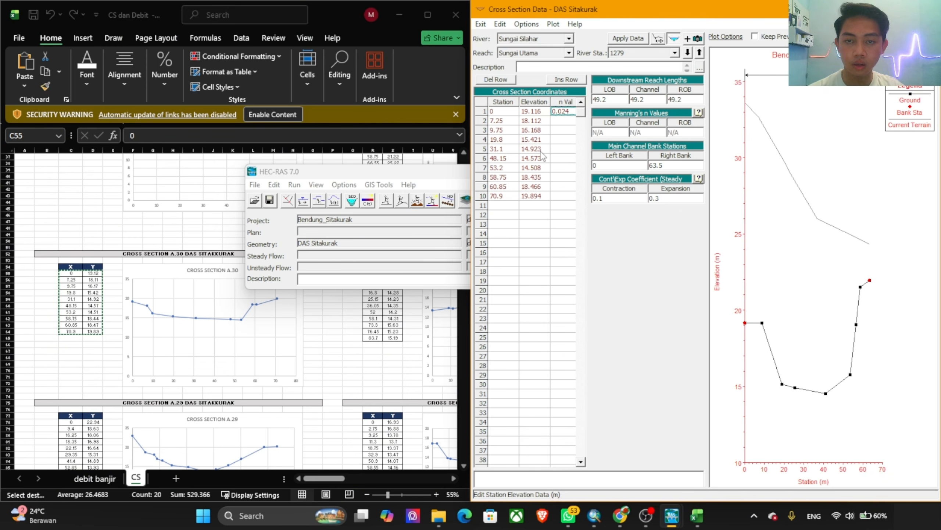
Step: Give river station 1279 a first-row n value of 0.025 and right bank station 70.9, applying the edits with the cut line adjusted
left_click(505, 197)
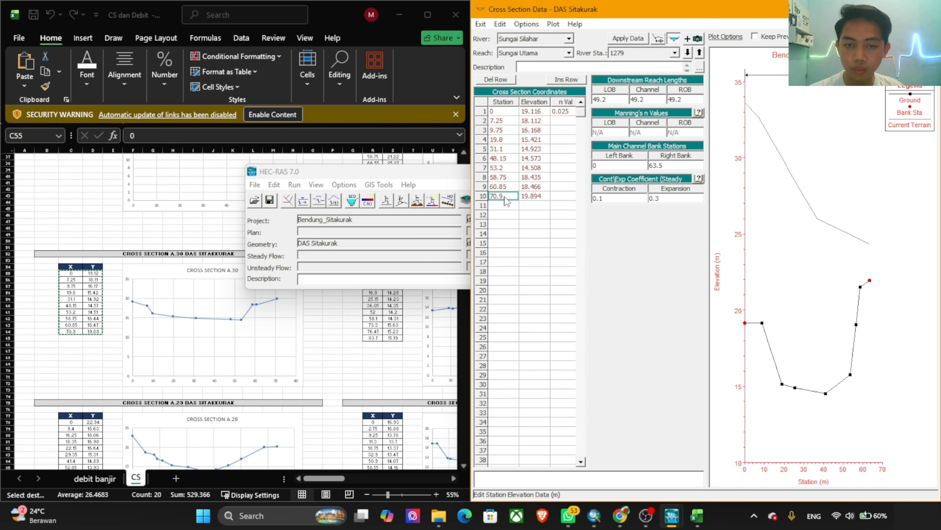
left_click(690, 168)
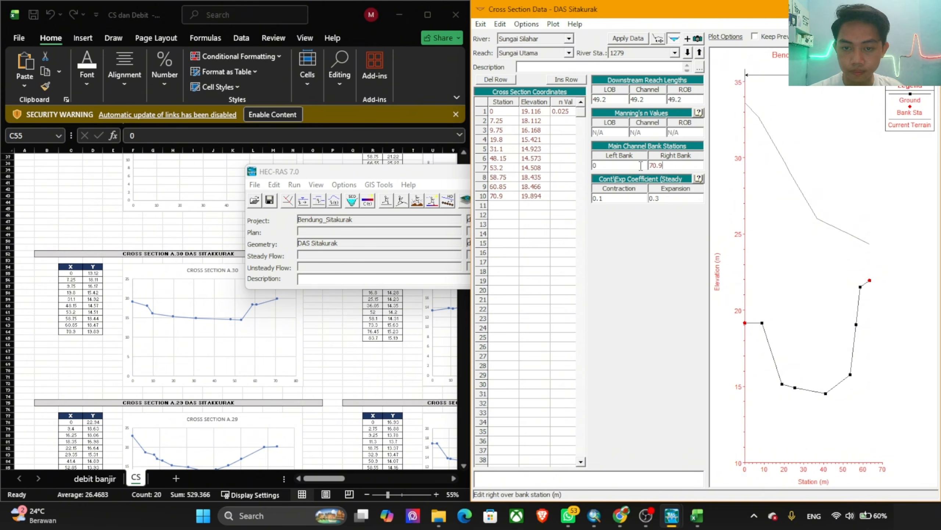
left_click(640, 39)
left_click(733, 312)
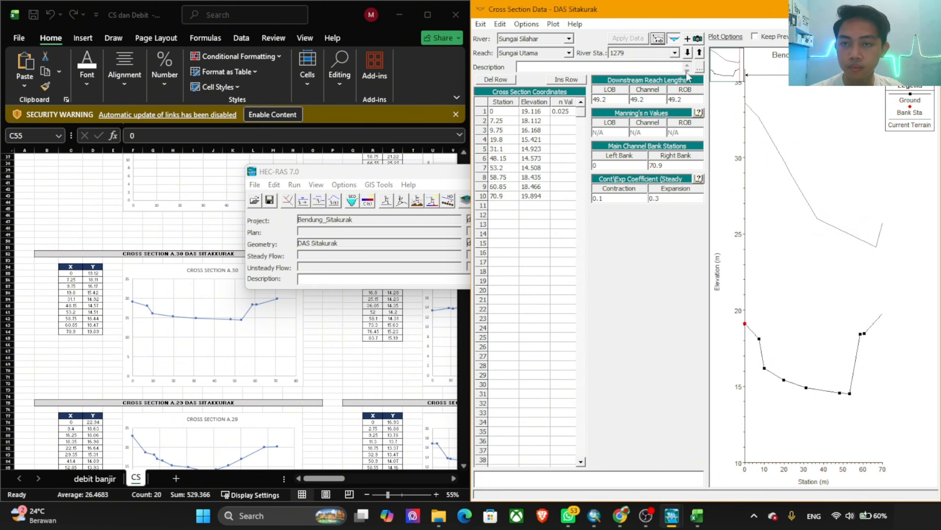
Step: Move to river station 1230 and replace its station and elevation coordinates with the X and Y values of cross section A.29 (C78:D90)
left_click(688, 53)
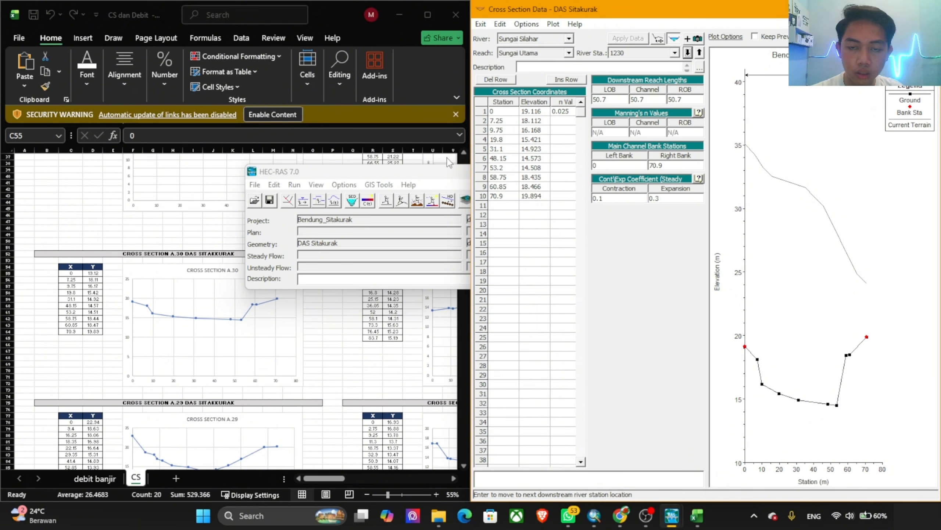
scroll(94, 310, "down", 7)
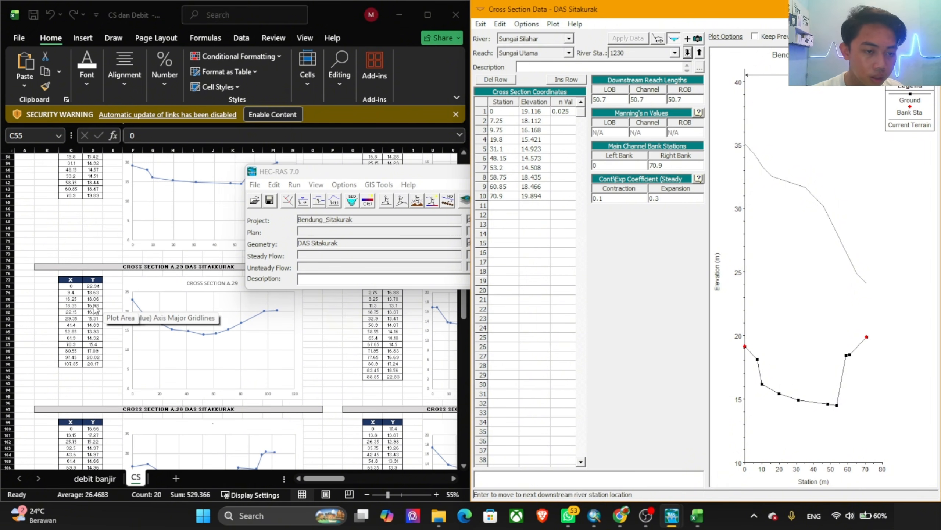
left_click(70, 292)
left_click_drag(70, 293, 93, 364)
key("ctrl+c")
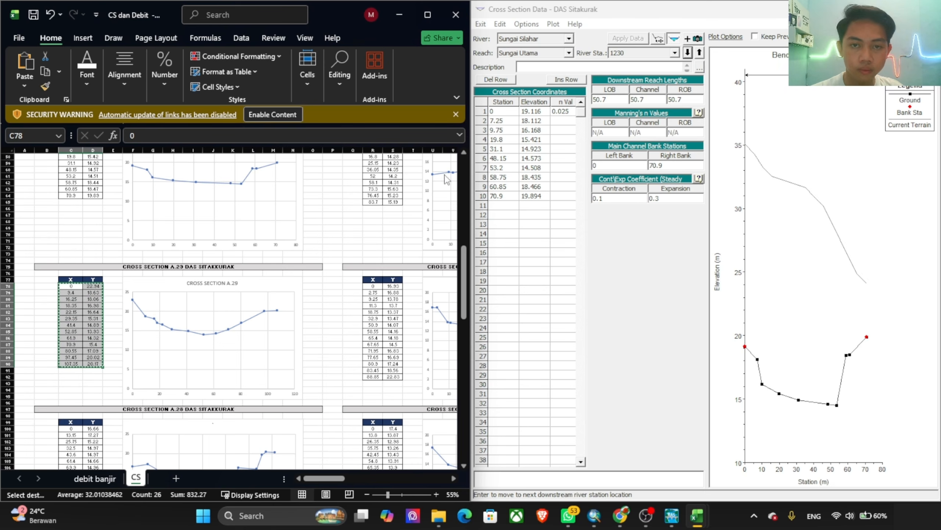
left_click(535, 137)
left_click_drag(503, 112, 565, 282)
key("ctrl+v")
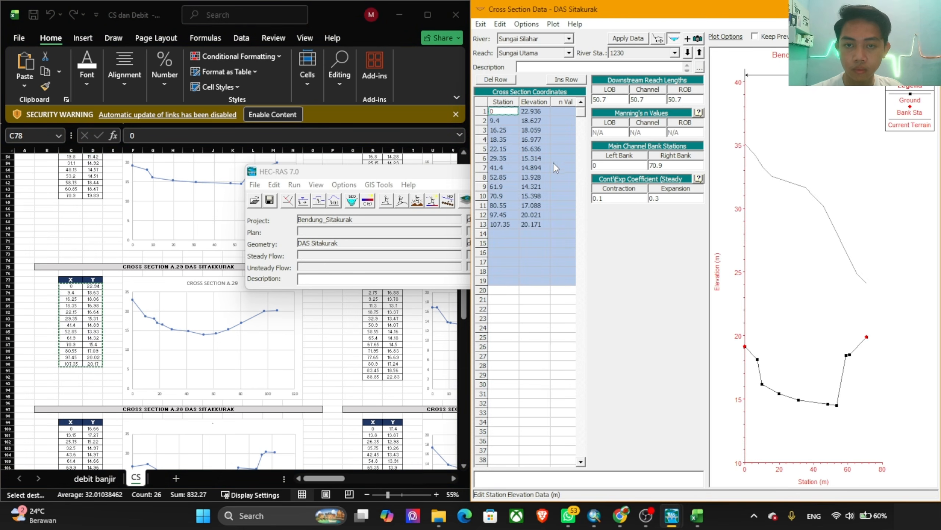
Step: Give river station 1230 a first-row n value of 0.025 and right bank station 107.35, accepting the edits with the cut line adjusted
left_click(562, 112)
type("0.0")
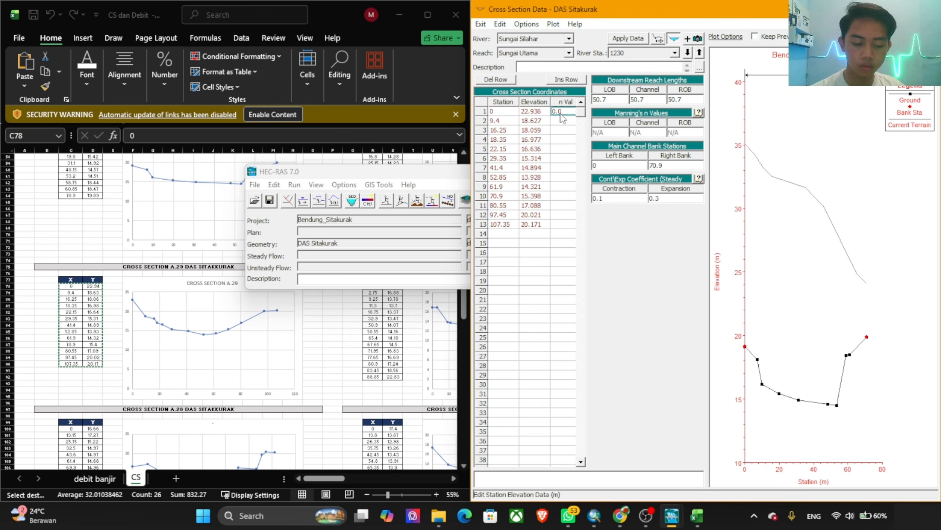
type("25")
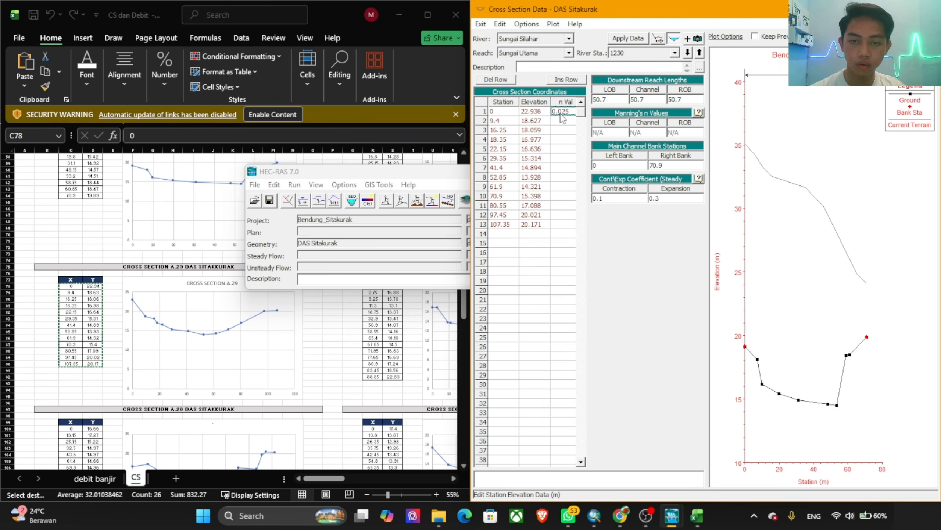
left_click(500, 225)
left_click_drag(674, 163, 648, 166)
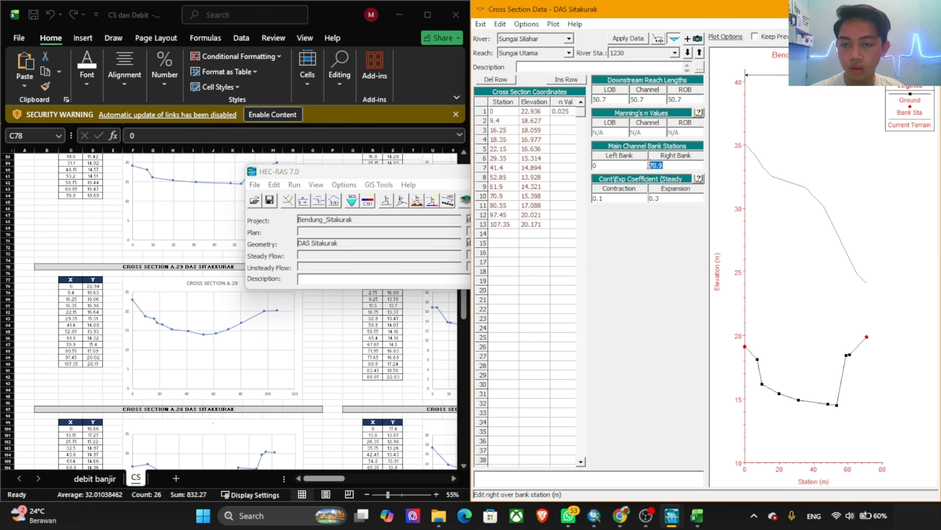
left_click(690, 53)
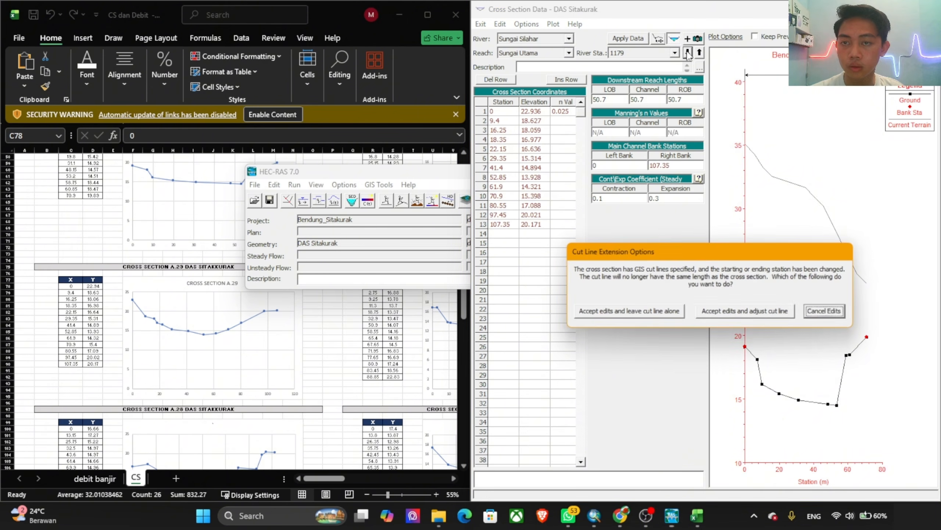
left_click(750, 311)
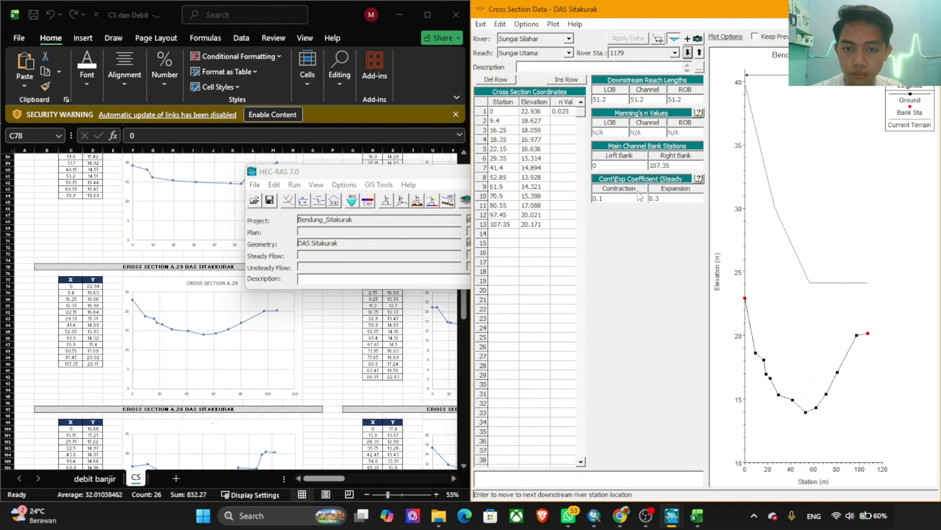
Step: Review the cross sections at river stations 1230 and 1279, and return to river station 1179
left_click(700, 53)
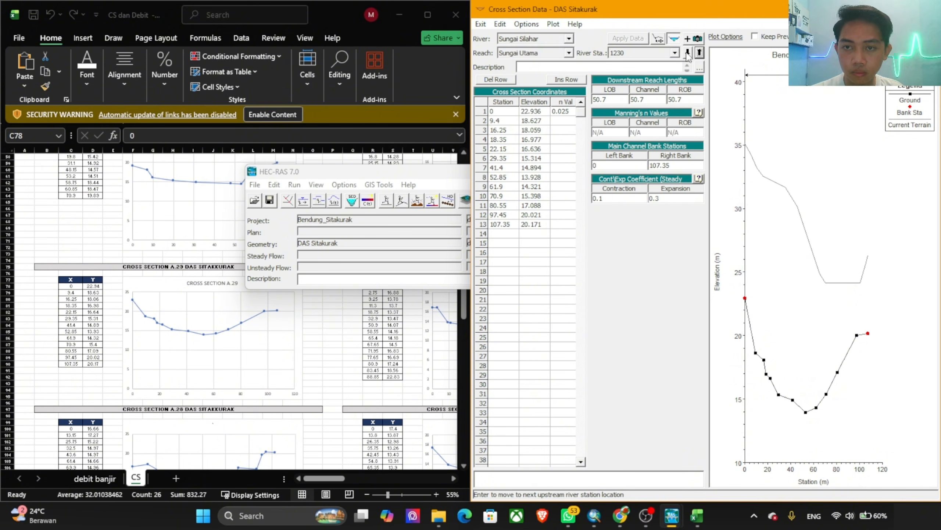
left_click(700, 53)
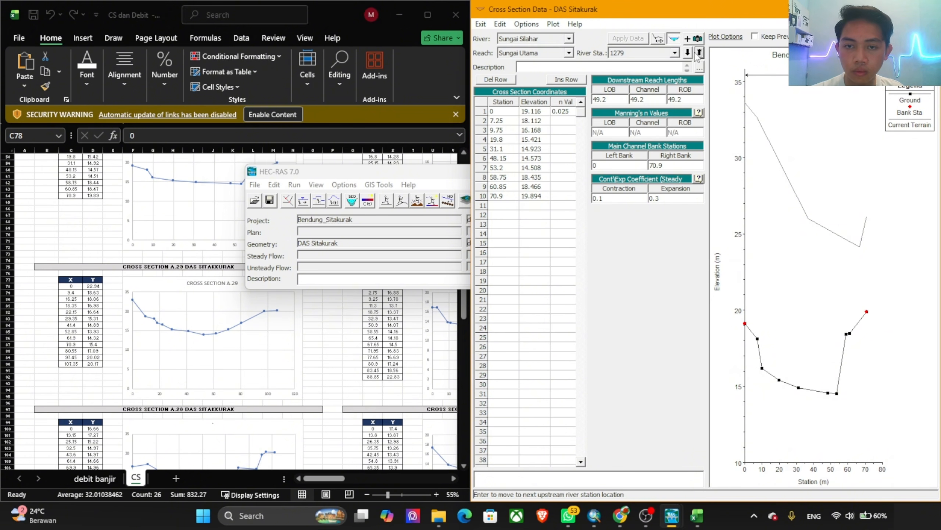
left_click(689, 52)
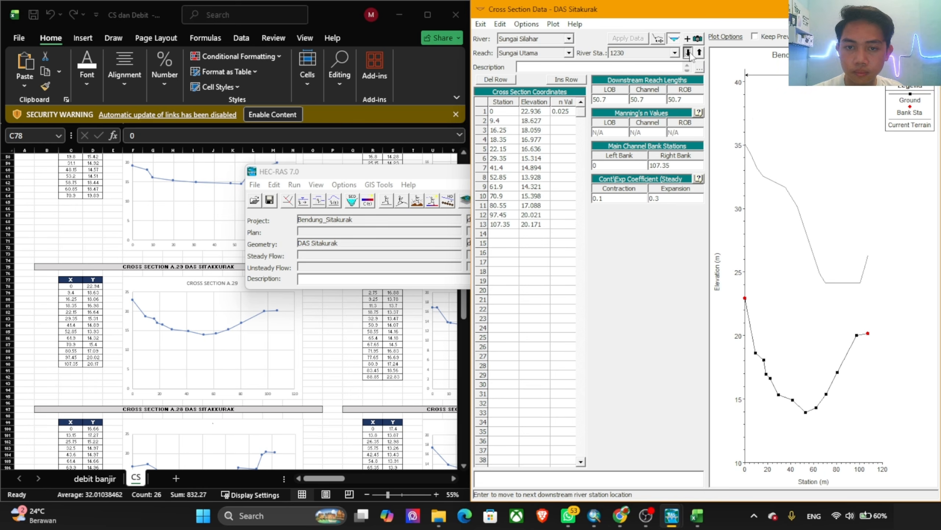
left_click(690, 52)
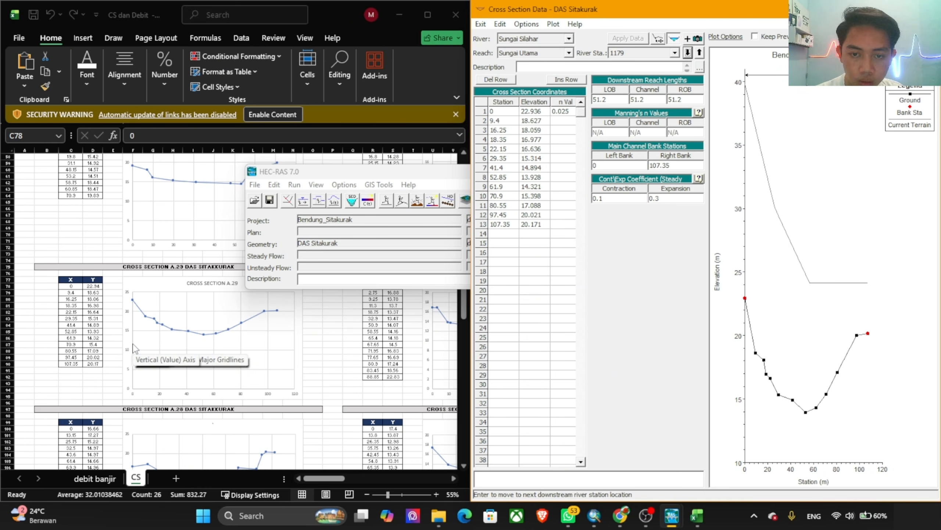
Step: Replace river station 1179's station and elevation coordinates with the X and Y values of cross section A.28 (C100:D112)
left_click(65, 330)
scroll(59, 322, "down", 7)
left_click_drag(70, 298, 100, 359)
left_click_drag(70, 293, 97, 370)
key("ctrl+c")
left_click(503, 102)
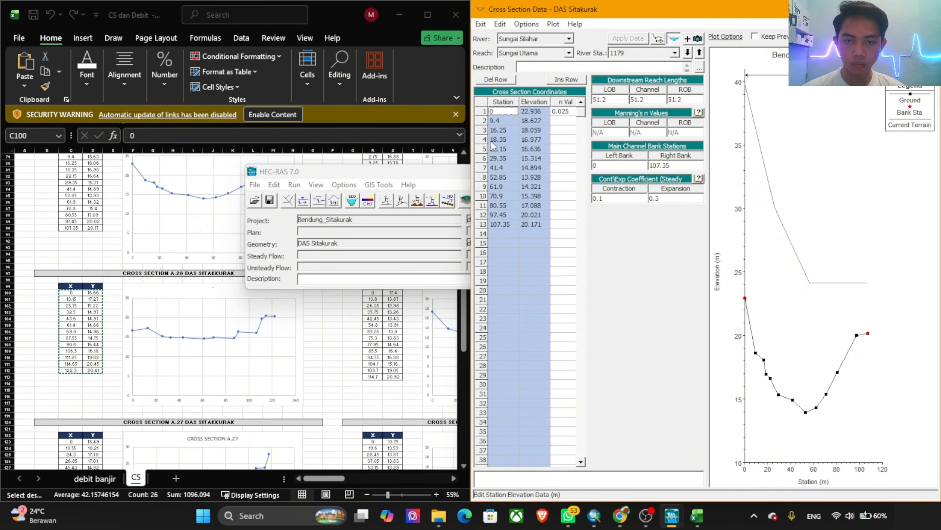
left_click(499, 130)
left_click_drag(494, 115, 546, 286)
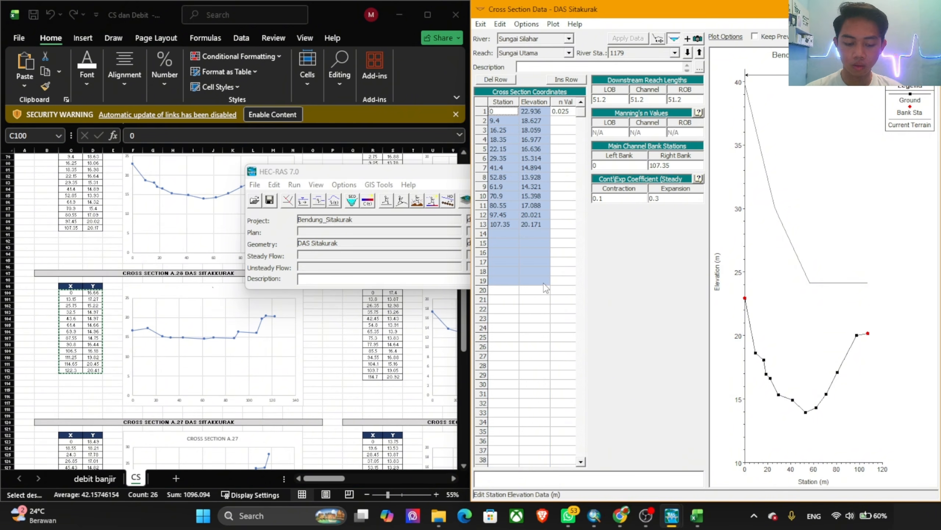
key("ctrl+v")
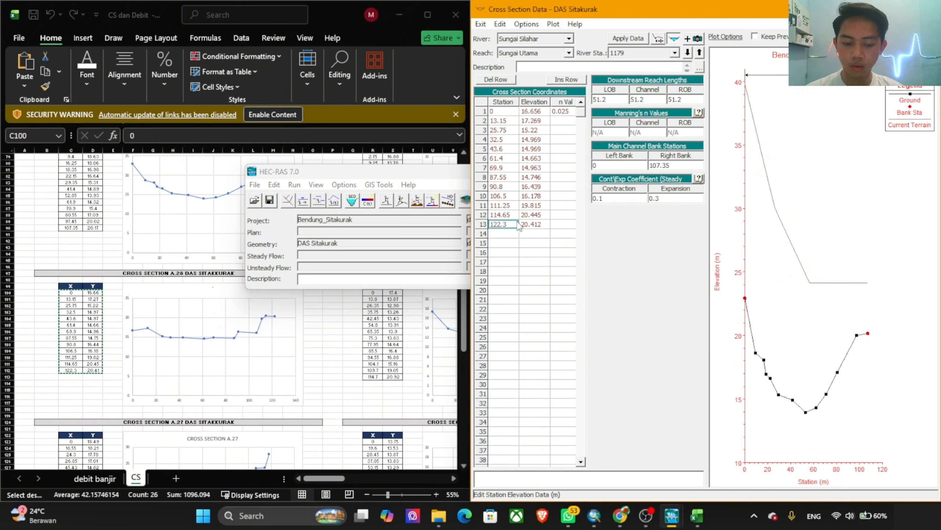
Step: Set river station 1179's right bank station to 122.3 and apply the edits with the cut line adjusted
left_click(684, 165)
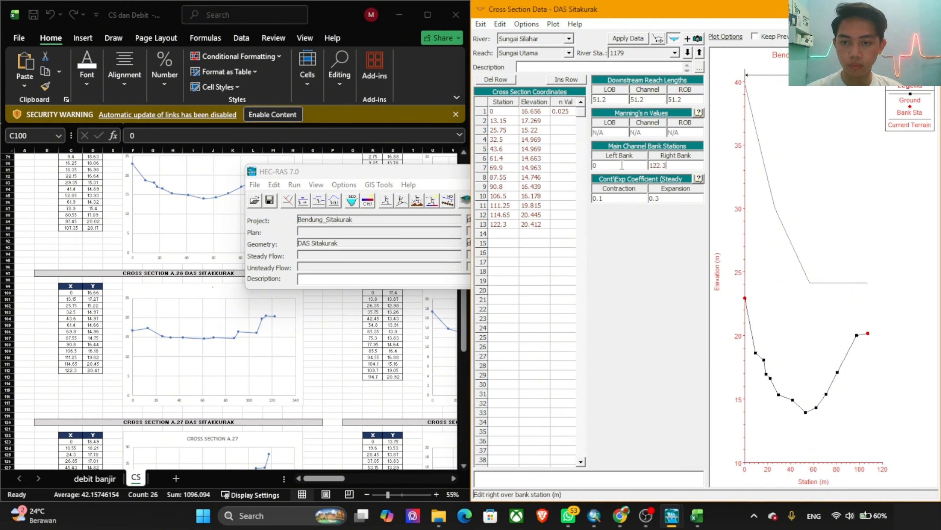
left_click(624, 39)
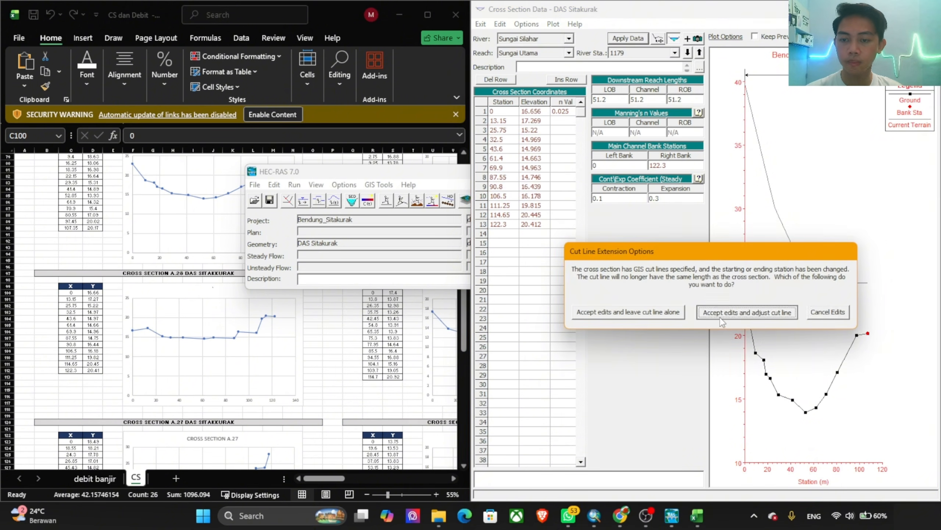
left_click(737, 312)
Step: Move to river station 1128 and replace its station and elevation coordinates with the X and Y values of cross section A.27 (C123:D137)
left_click(688, 53)
left_click(243, 351)
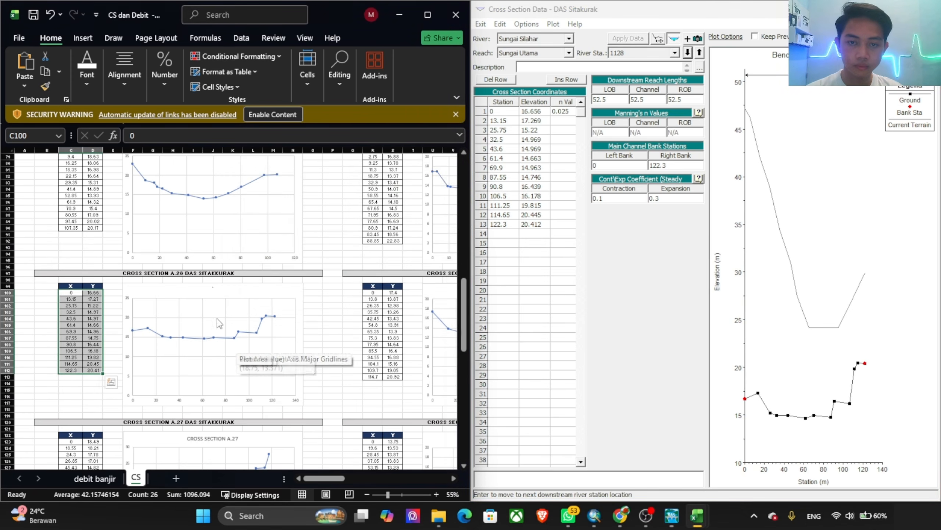
scroll(165, 305, "down", 8)
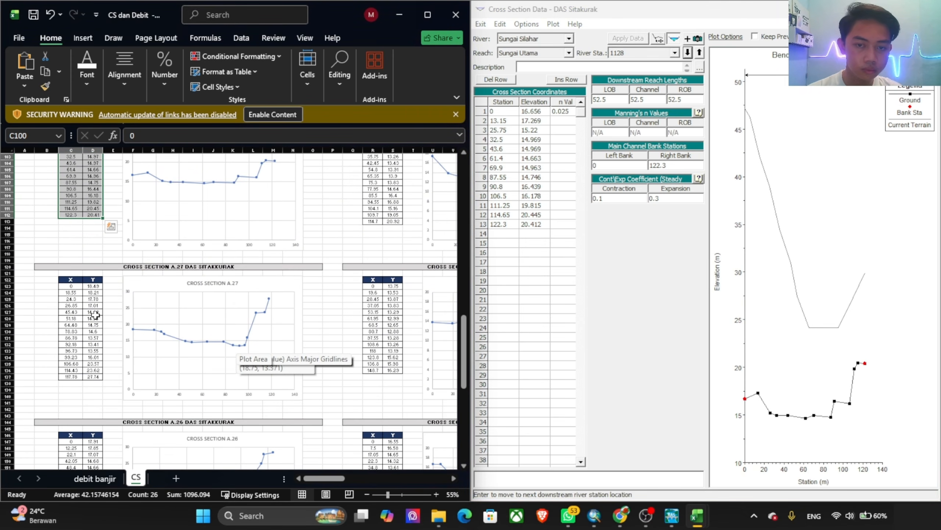
left_click(96, 315)
left_click_drag(70, 285, 102, 378)
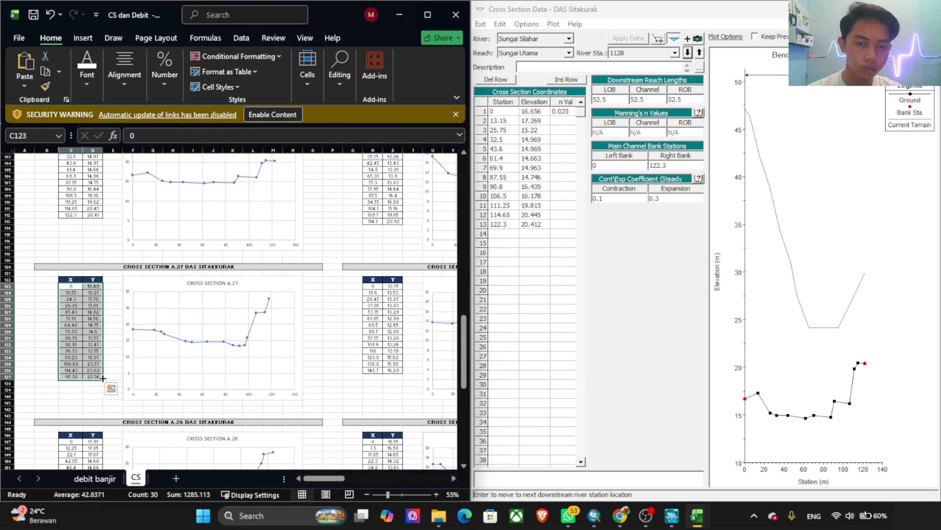
key("ctrl+c")
scroll(194, 318, "up", 10)
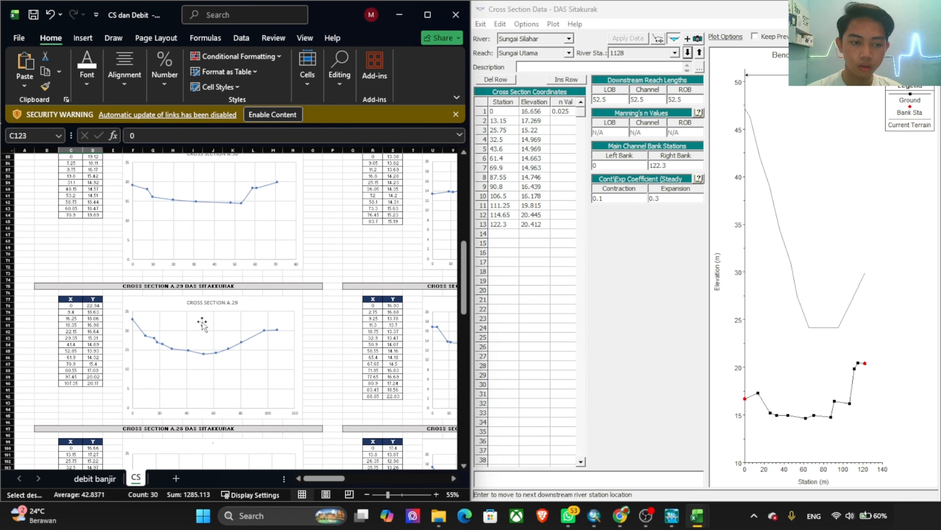
scroll(193, 318, "down", 11)
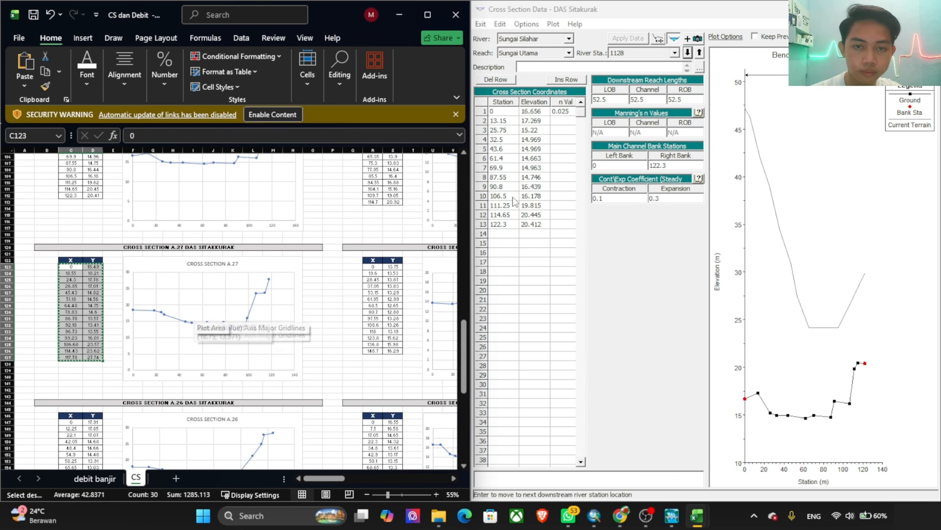
left_click(527, 137)
left_click_drag(501, 111, 533, 292)
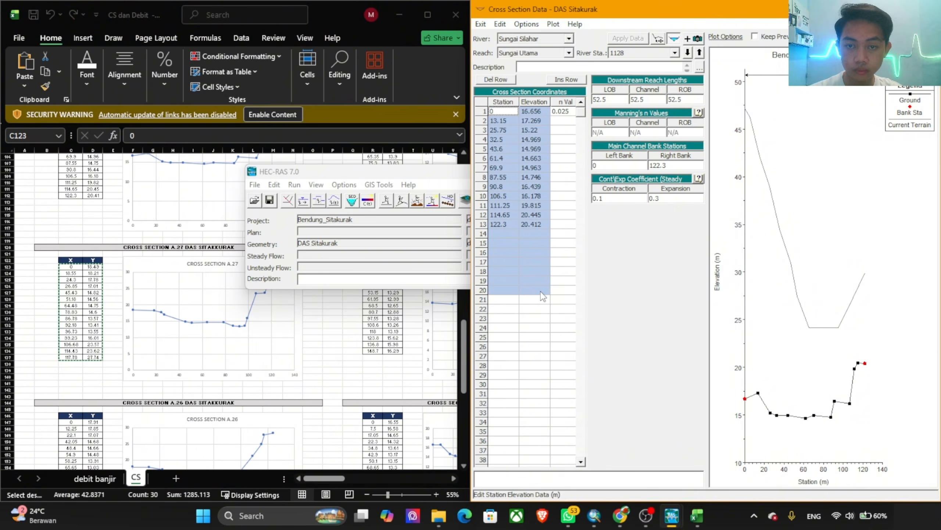
key("ctrl+v")
Step: Set river station 1128's right bank station to 117.78 and apply the edits with the cut line adjusted
left_click(502, 245)
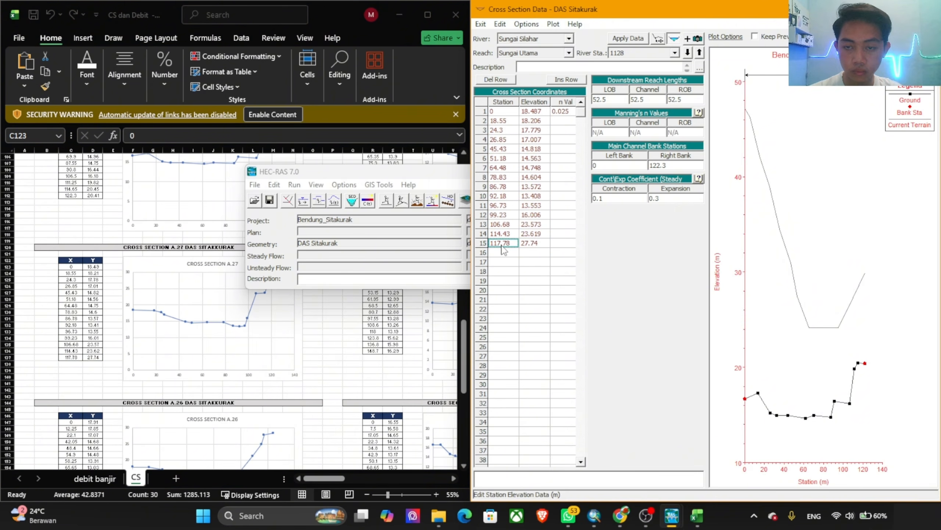
left_click(658, 165)
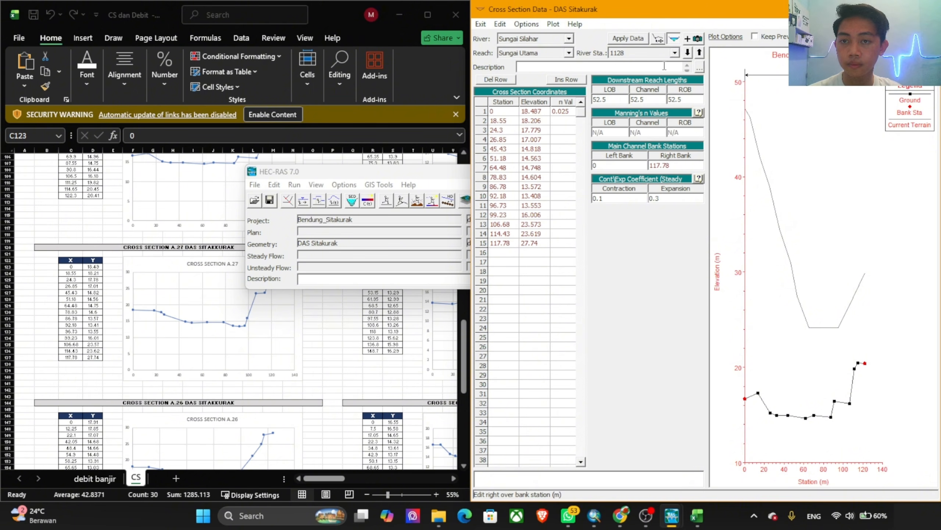
left_click(628, 39)
left_click(726, 313)
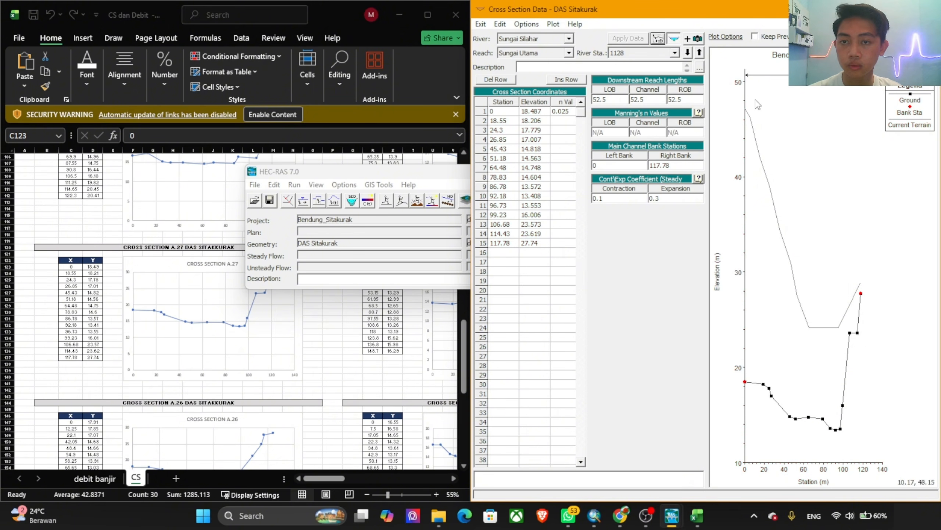
Step: Move to river station 1076 and copy the X and Y values of cross section A.26 (C147:D160) from the workbook
left_click(688, 52)
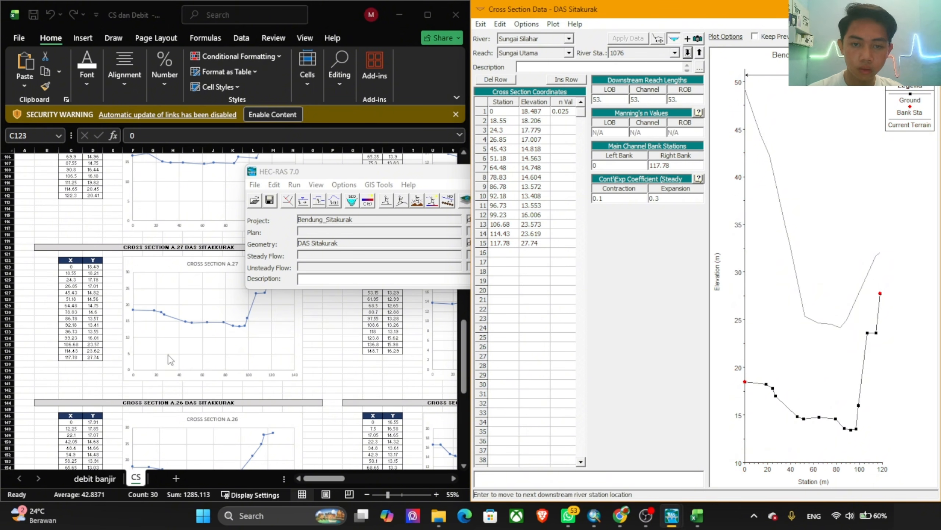
left_click(120, 327)
scroll(116, 321, "down", 5)
left_click(65, 327)
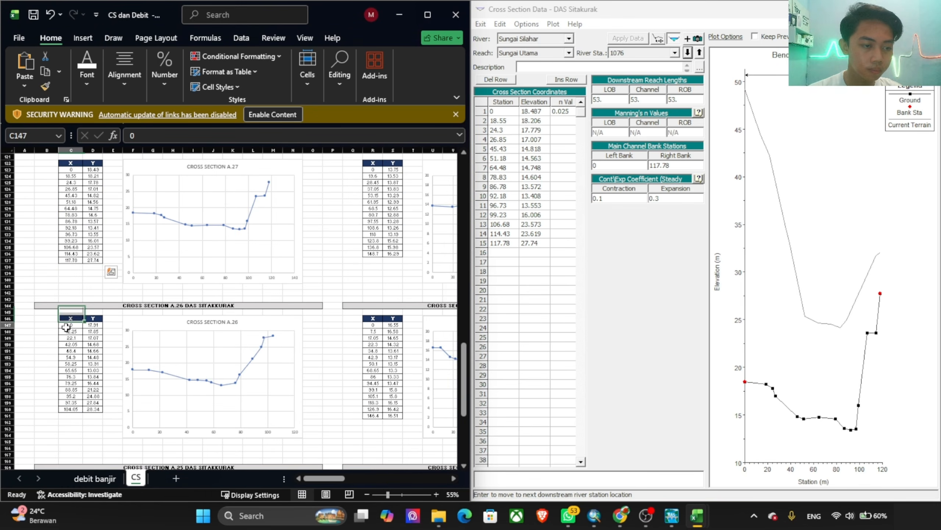
left_click_drag(66, 327, 93, 409)
key("ctrl+c")
Step: Compare the cross section data of river station 1076 with that of the next downstream station, 1023
left_click(636, 209)
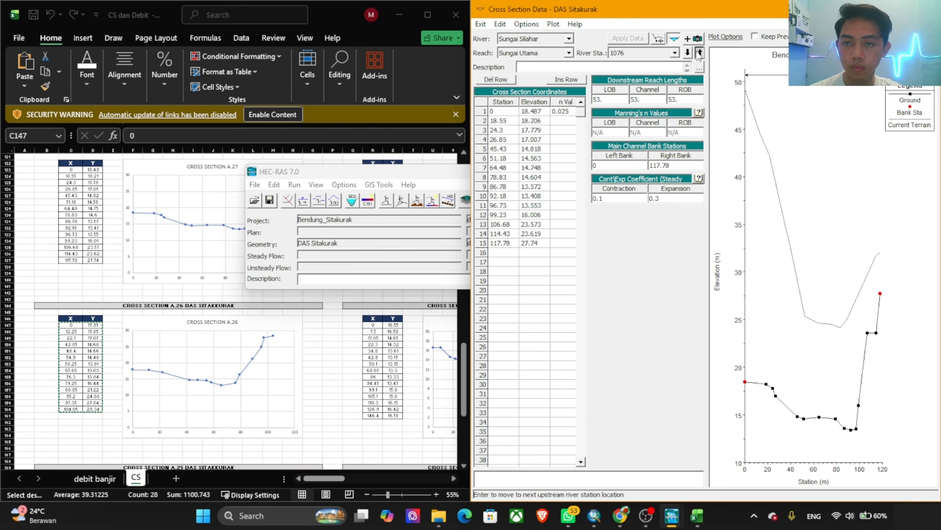
left_click(689, 52)
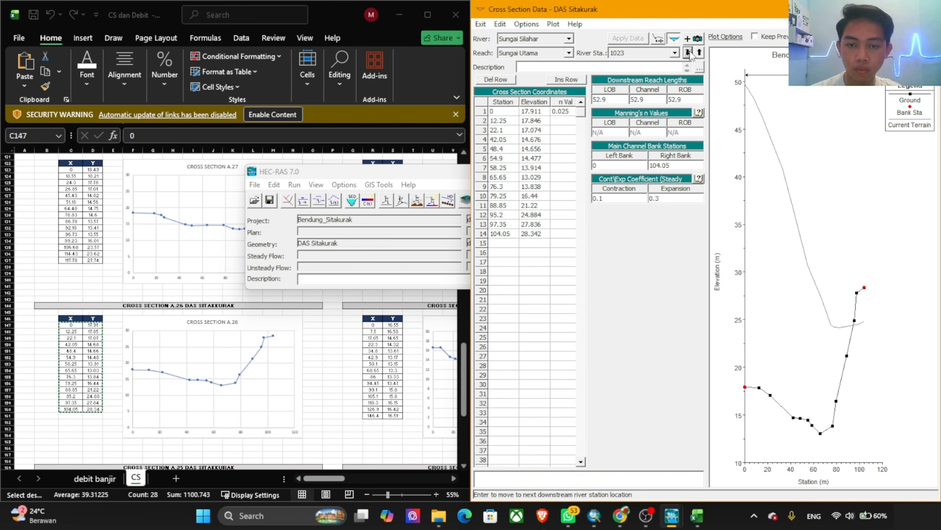
left_click(700, 53)
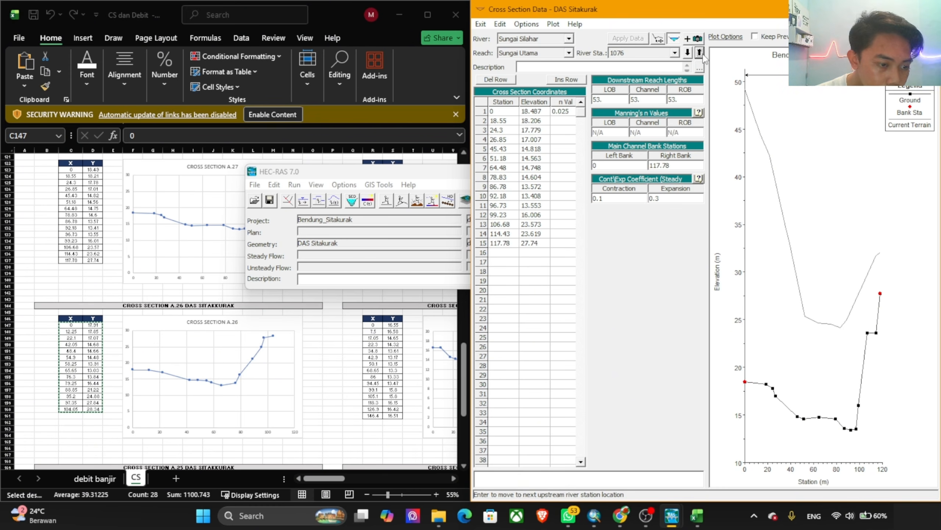
Step: Move to river station 1128 and replace its station and elevation coordinates with the copied X and Y values of cross section A.26
left_click(700, 53)
left_click_drag(503, 111, 534, 265)
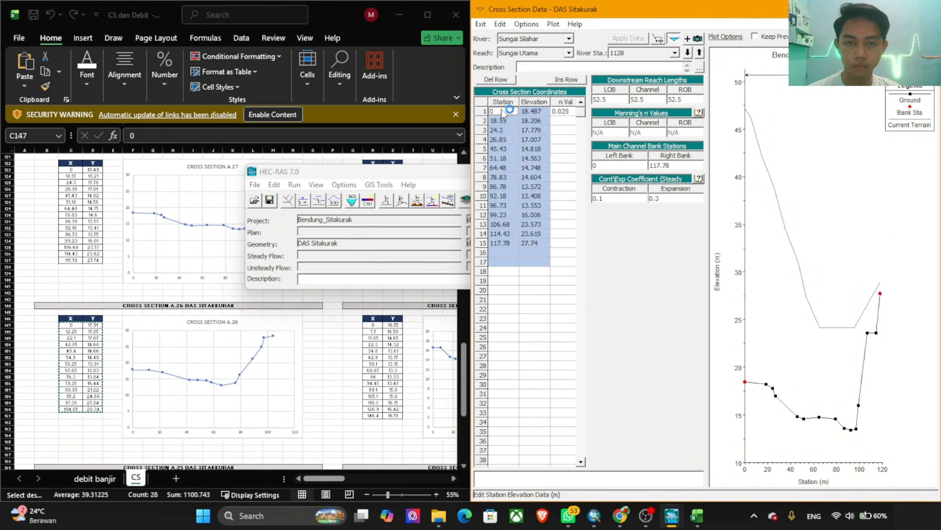
left_click_drag(504, 111, 540, 312)
key("ctrl+v")
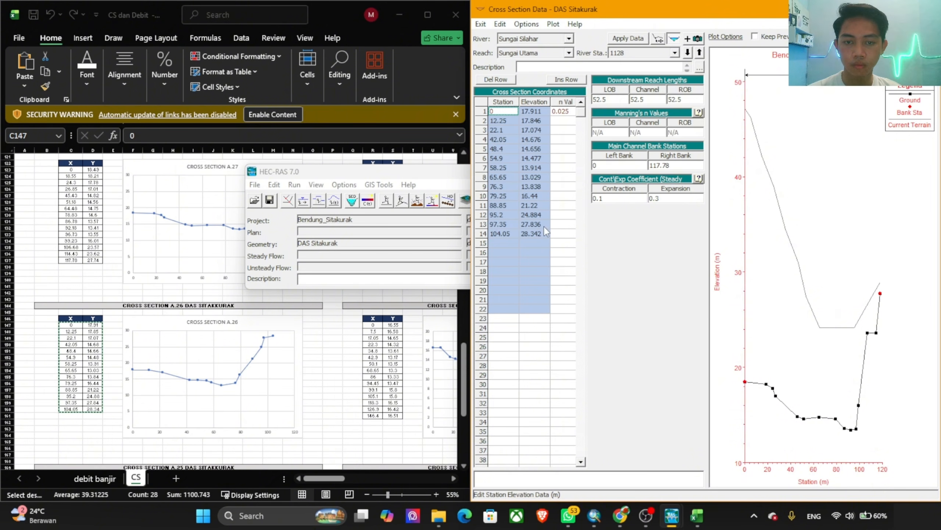
Step: Set river station 1128's right bank station to 104.05 and apply the edits with the cut line adjusted
left_click(499, 234)
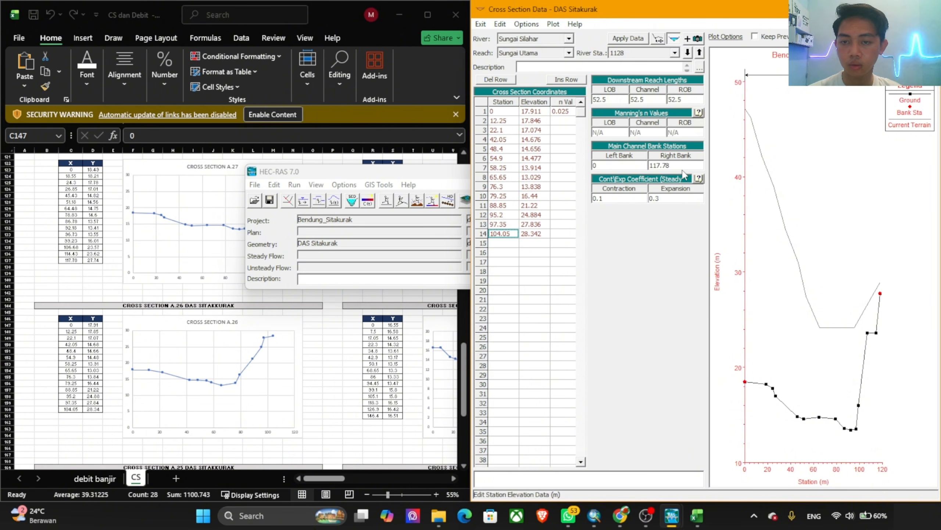
left_click_drag(680, 167, 633, 167)
type("104.05")
left_click(628, 39)
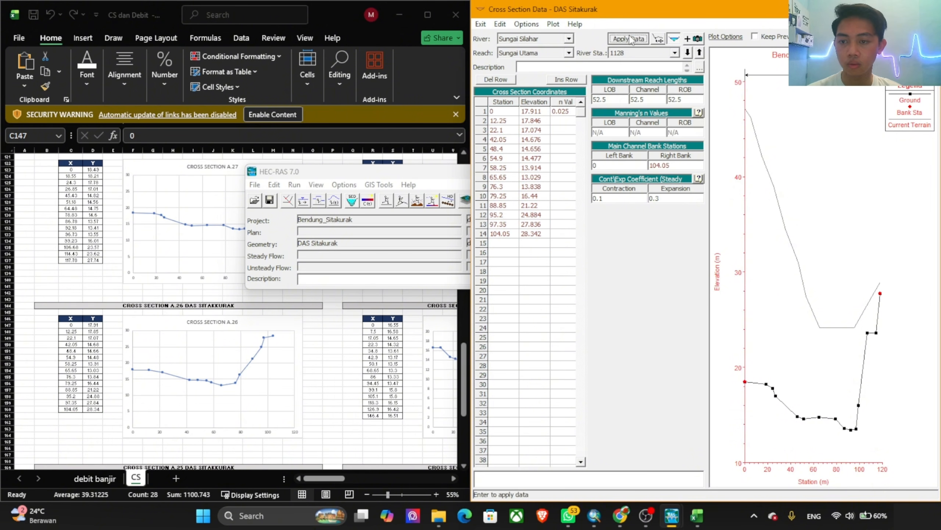
left_click(726, 314)
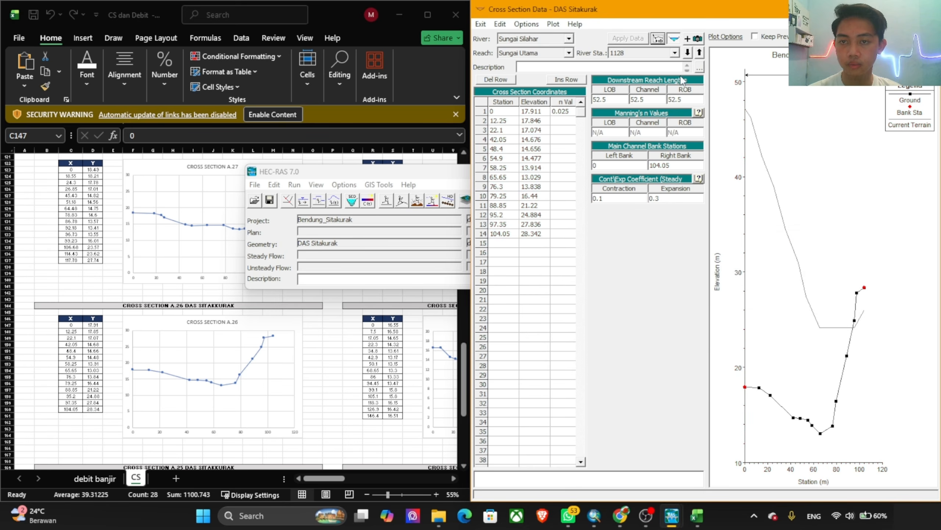
Step: Move to river station 1076 and copy the X and Y values of cross section A.24 (R5:S15) from the workbook
left_click(687, 53)
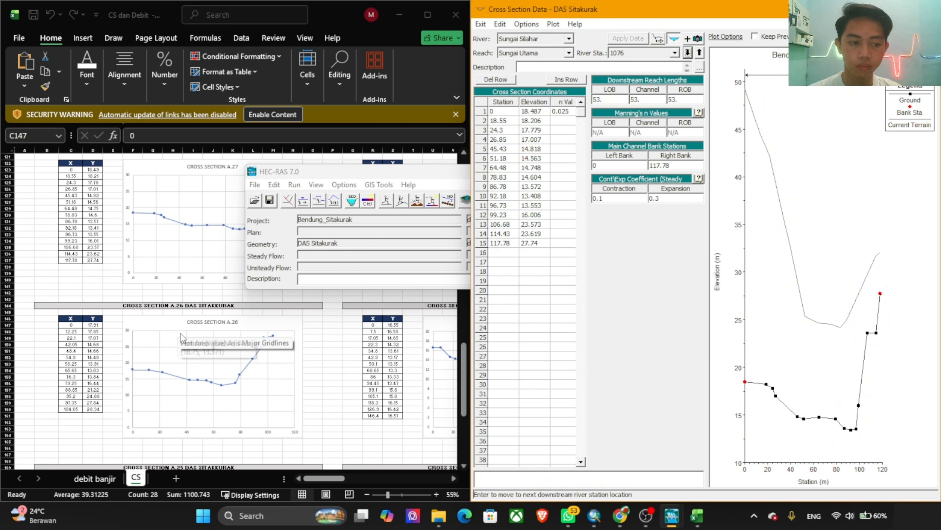
scroll(189, 351, "up", 20)
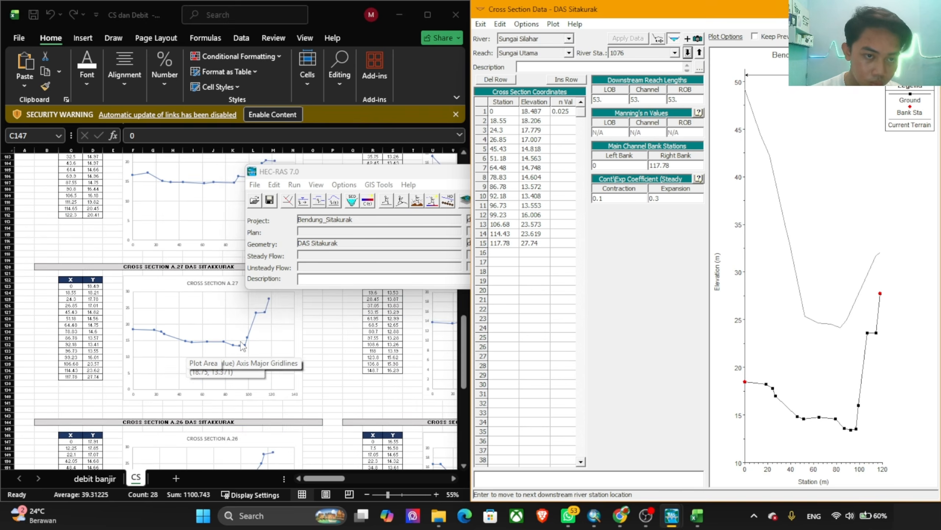
scroll(299, 347, "up", 6)
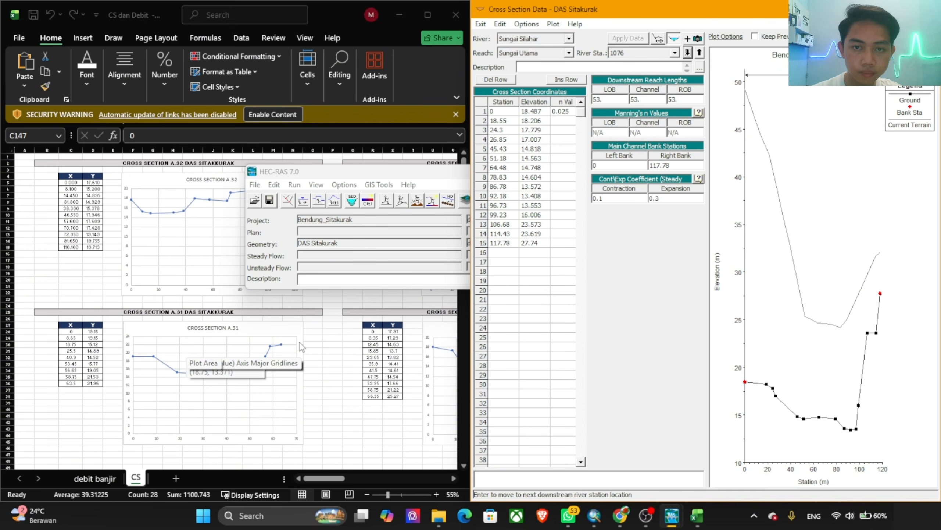
scroll(303, 347, "down", 20)
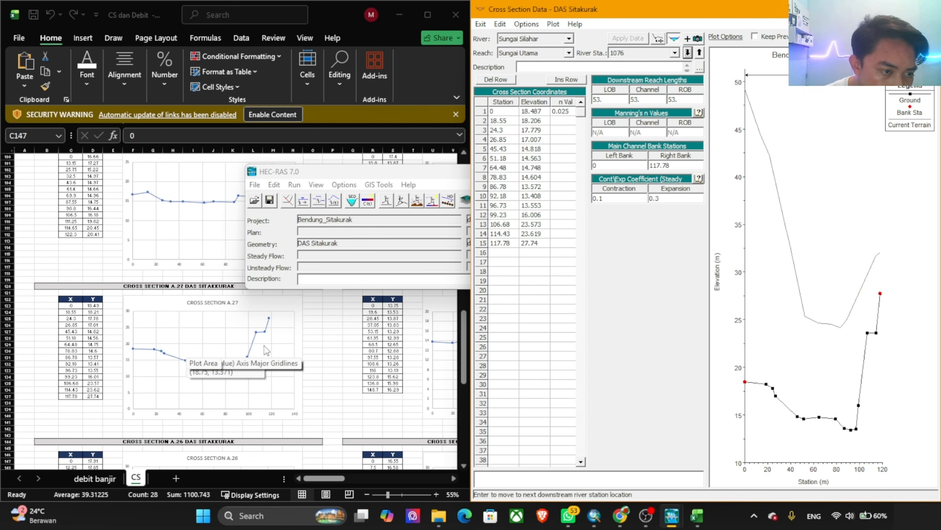
scroll(266, 350, "down", 8)
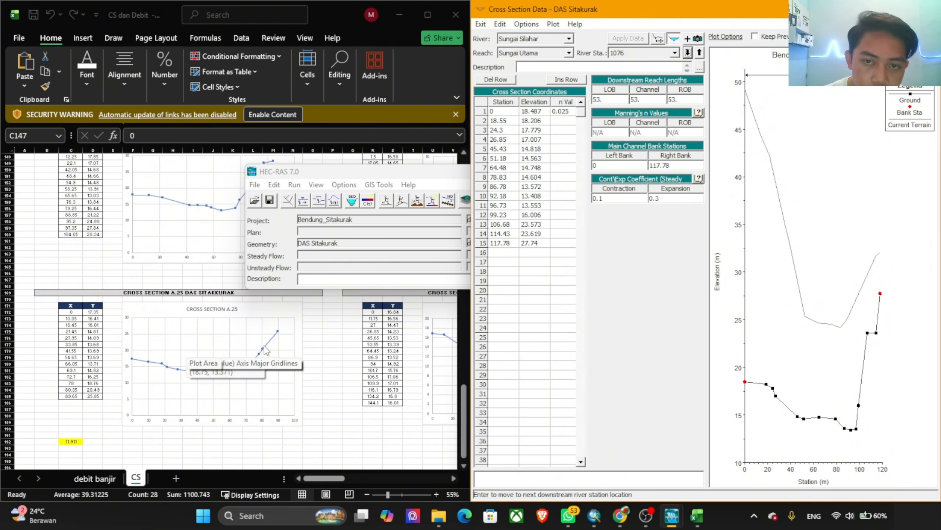
scroll(266, 350, "up", 20)
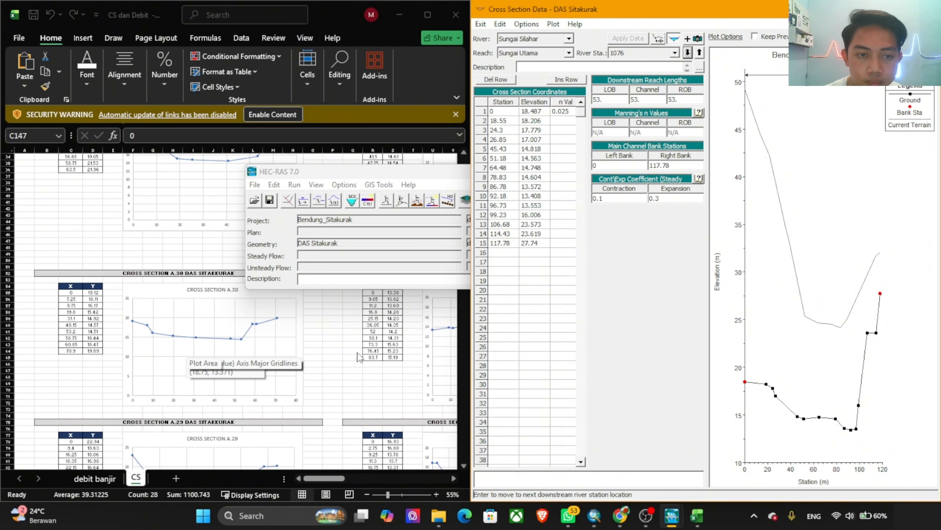
scroll(359, 357, "up", 11)
left_click(336, 339)
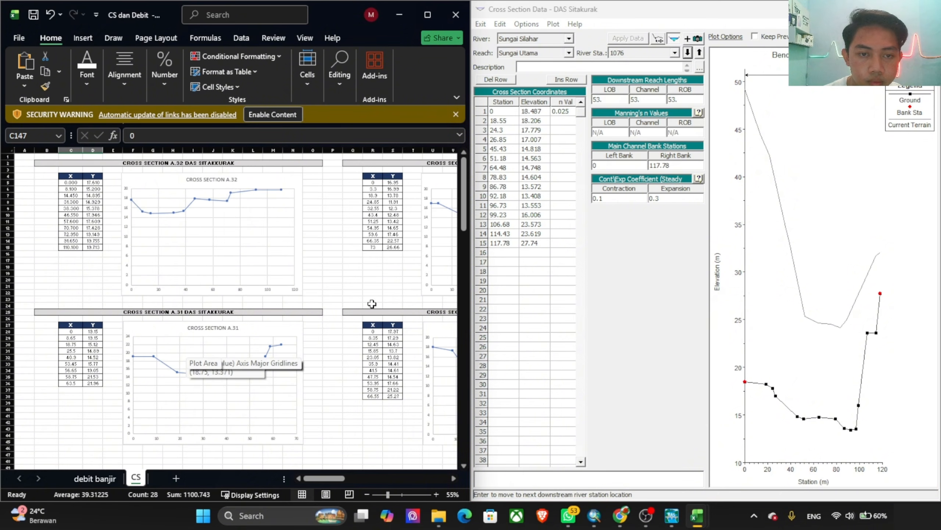
left_click_drag(324, 478, 332, 478)
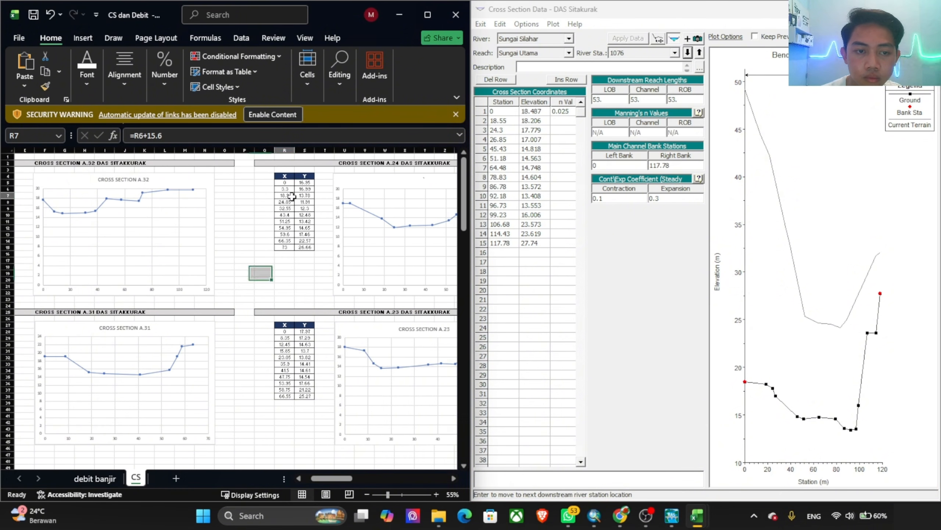
left_click_drag(285, 182, 311, 247)
key("ctrl+c")
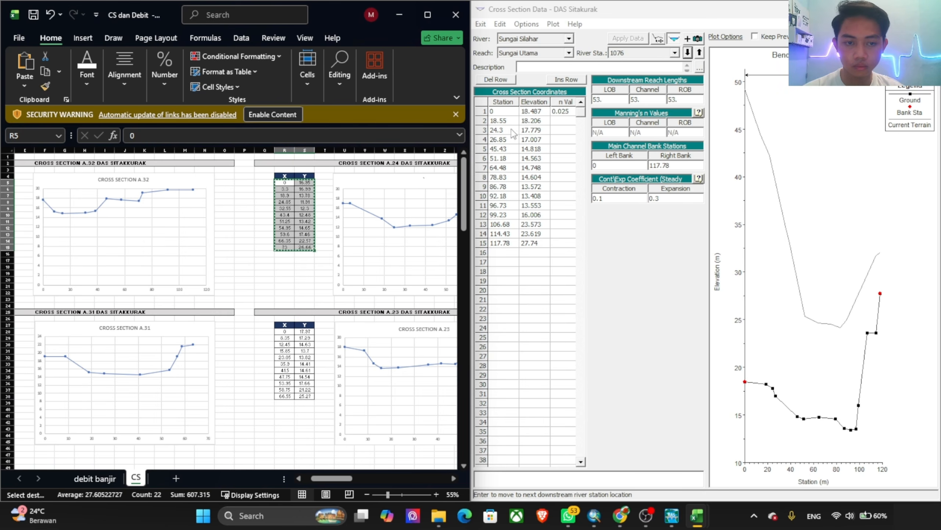
Step: Replace river station 1076's coordinates with the copied A.24 values, set its right bank station to 73 and apply the edits
left_click_drag(503, 111, 543, 264)
key("ctrl+v")
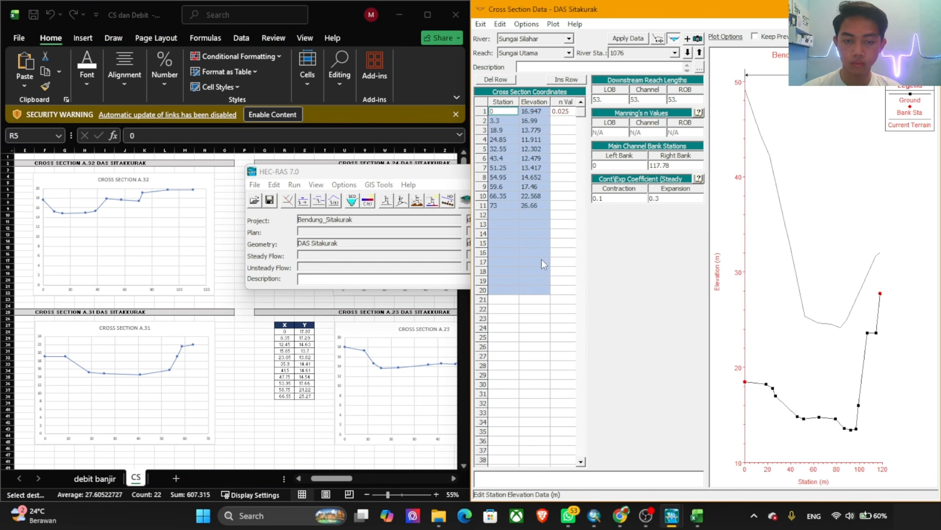
left_click(502, 205)
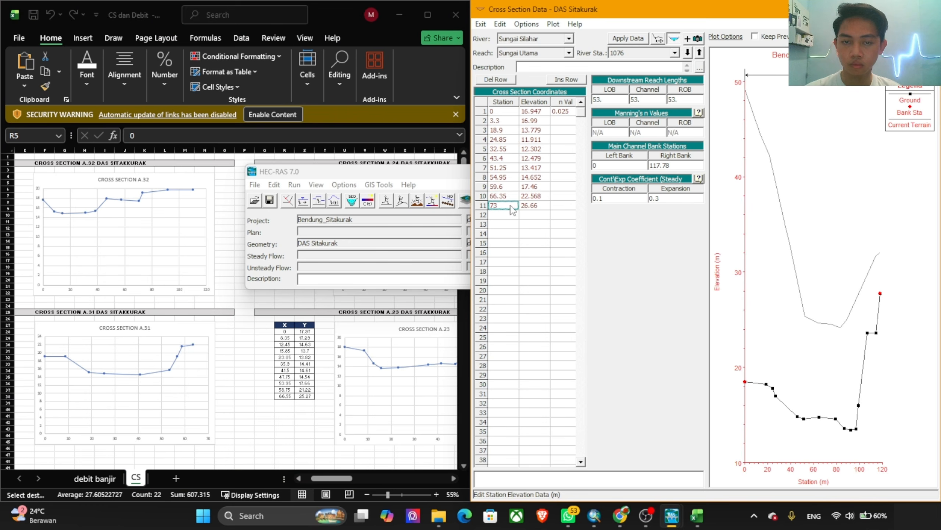
left_click(665, 166)
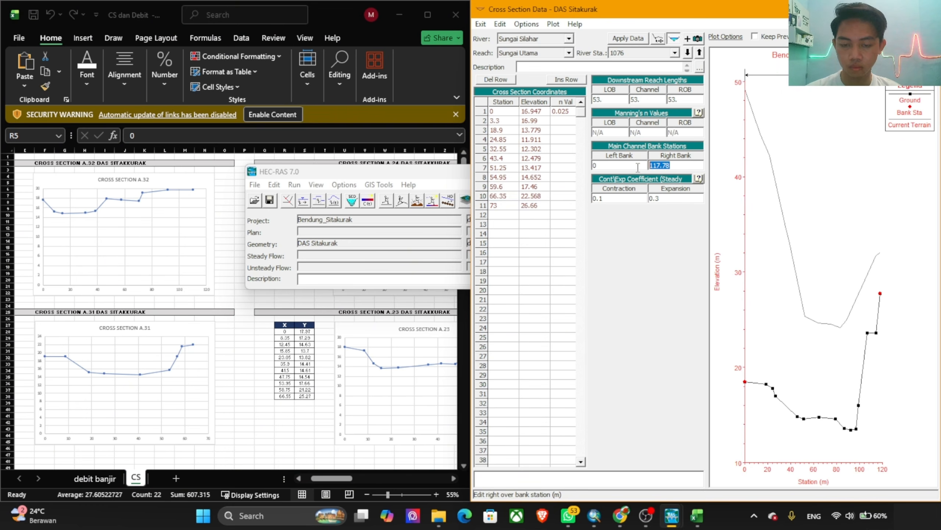
type("73")
left_click(638, 39)
left_click(737, 312)
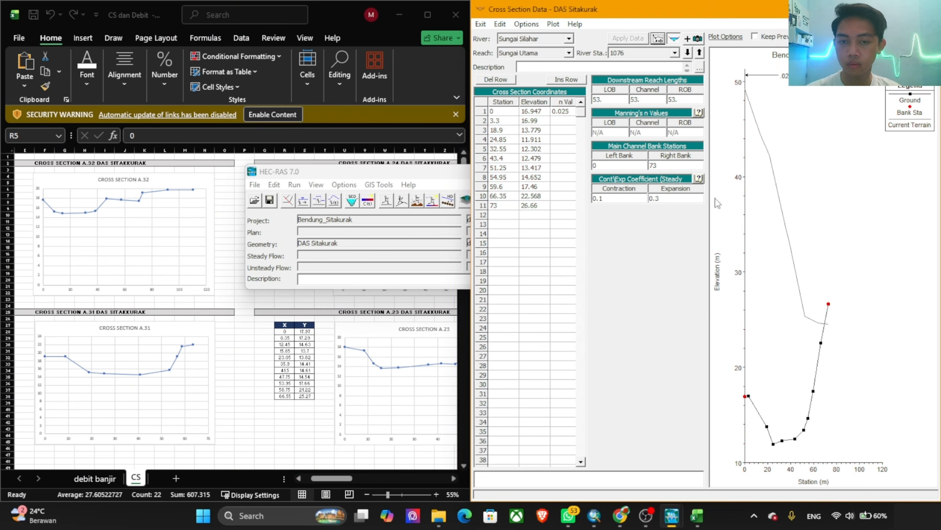
Step: Move to river station 1023 and replace its station and elevation coordinates with the X and Y values of cross section A.23 (R28:S38)
left_click(688, 52)
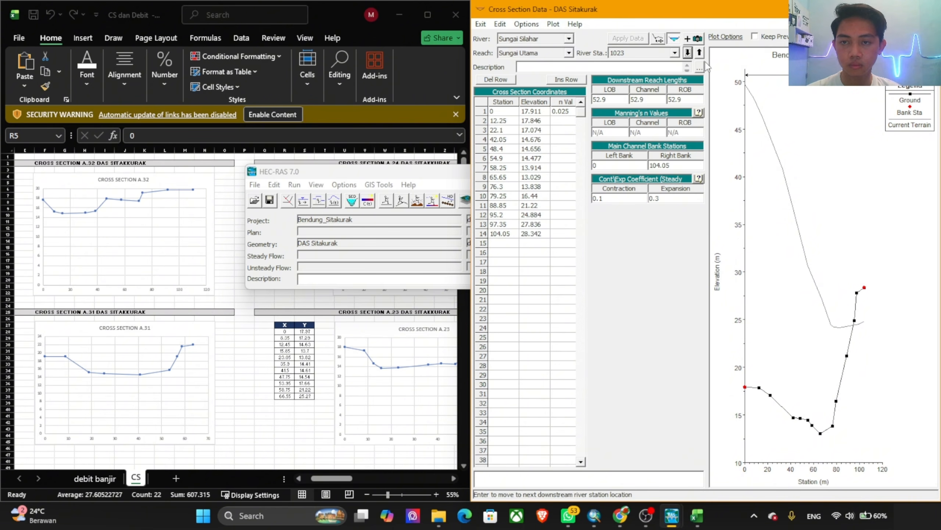
left_click(290, 298)
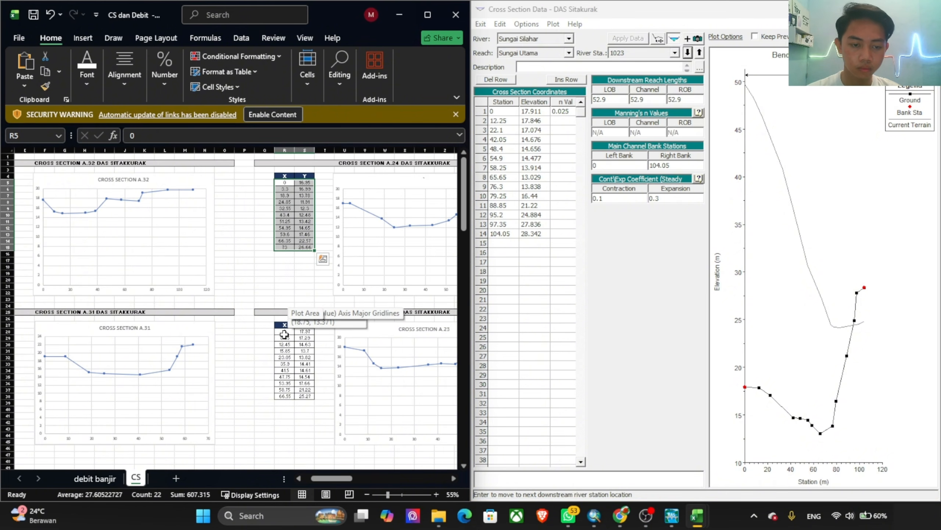
left_click_drag(284, 333, 312, 401)
key("ctrl+c")
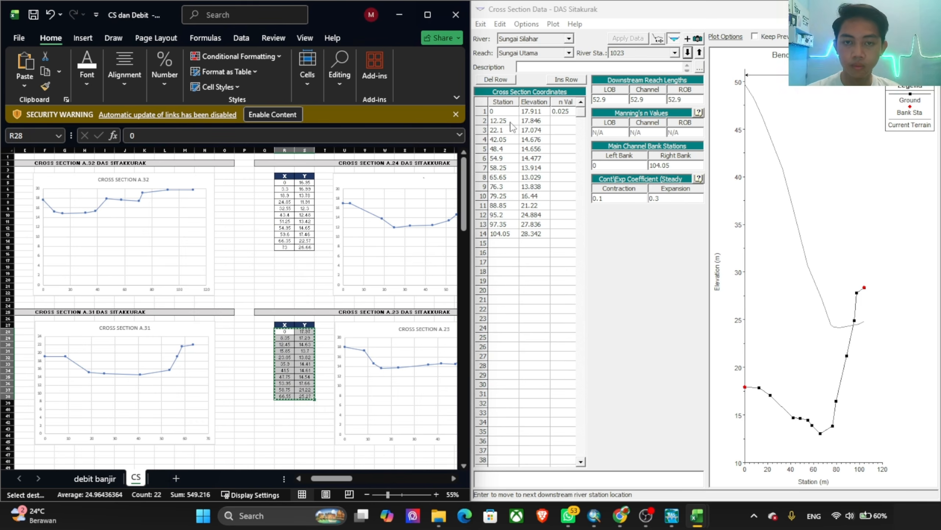
left_click(509, 113)
left_click_drag(509, 113, 533, 290)
key("ctrl+v")
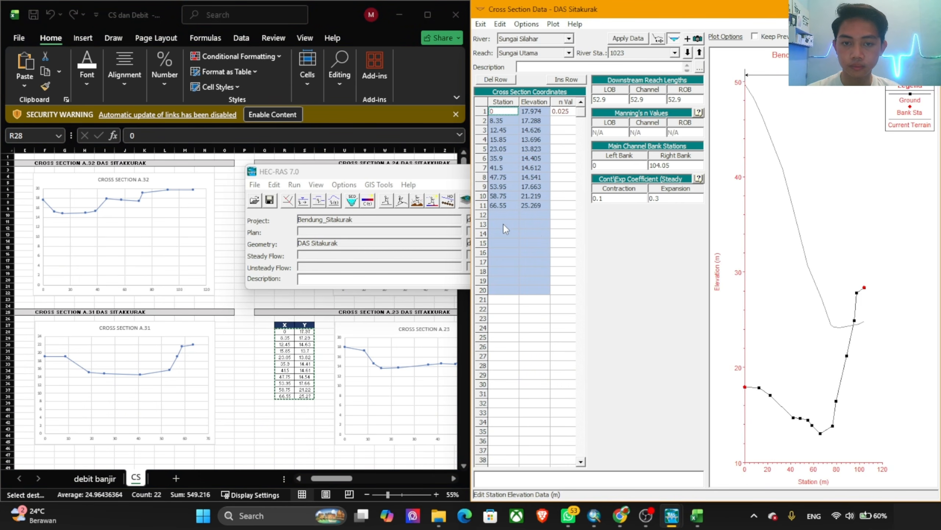
Step: Set river station 1023's right bank station to 66.55 and apply the edits with the cut line adjusted
left_click(511, 207)
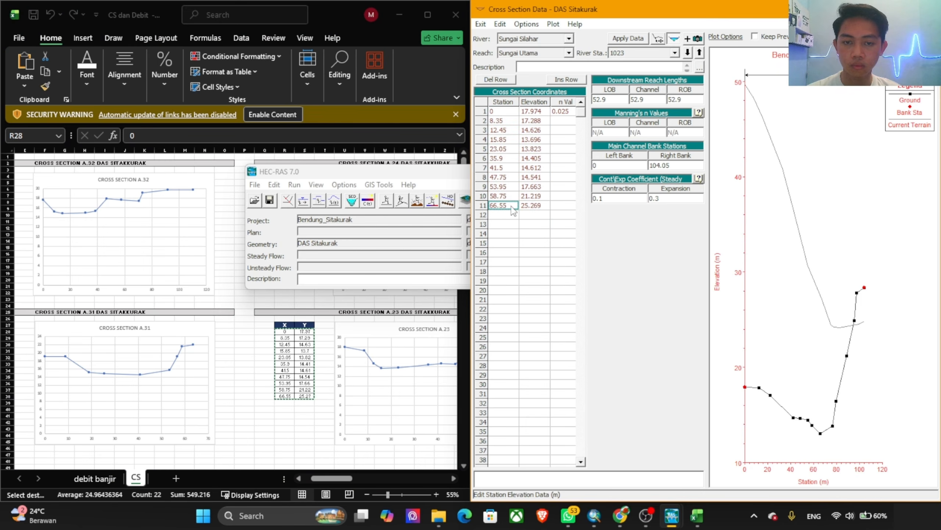
left_click_drag(672, 165, 615, 165)
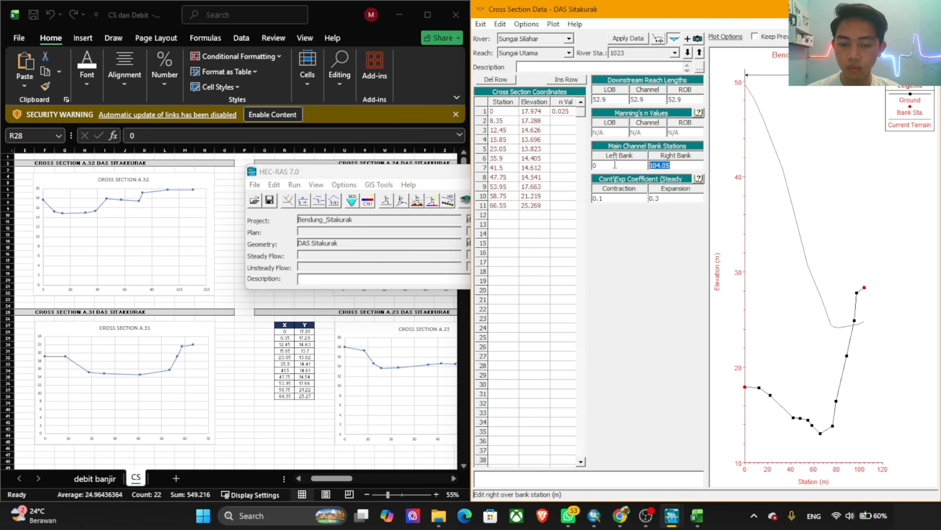
left_click(645, 40)
left_click(719, 313)
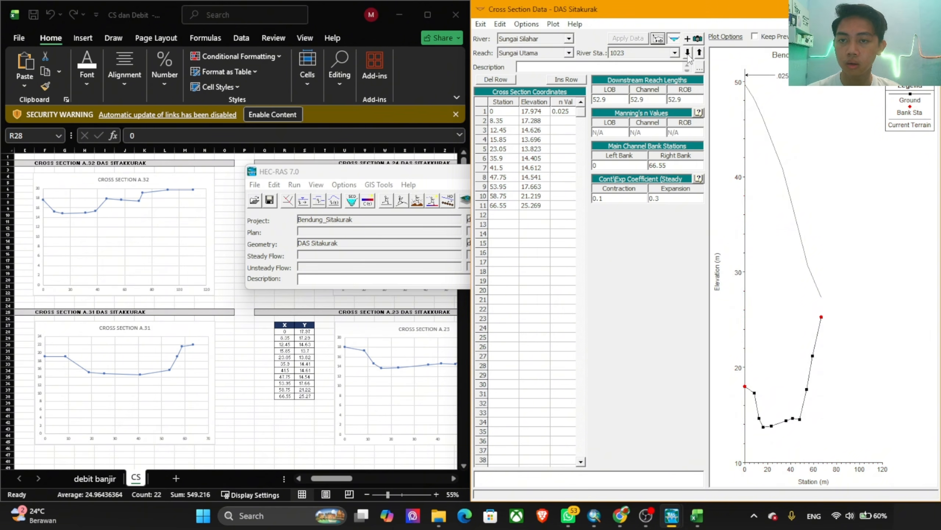
Step: Move to river station 970 and replace its station and elevation coordinates with the X and Y values of cross section A.22 (R55:S65)
left_click(687, 52)
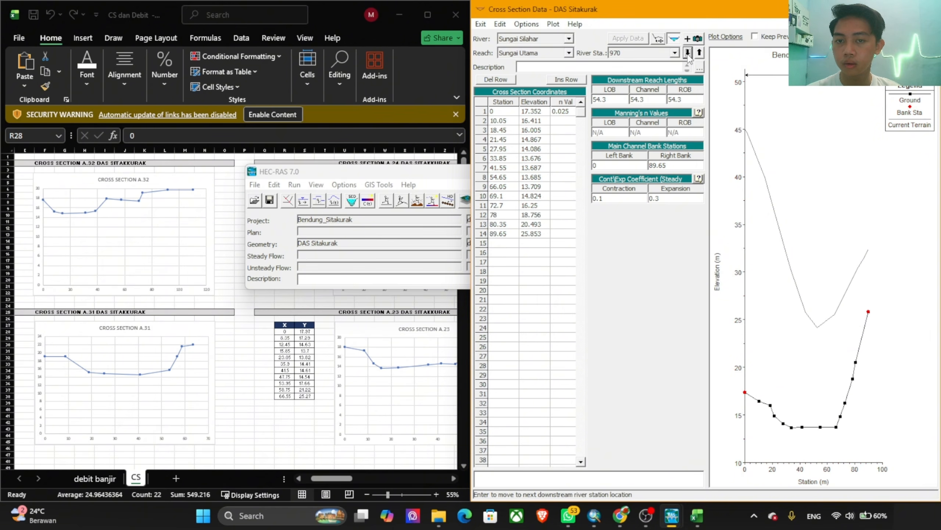
left_click(372, 295)
scroll(315, 332, "down", 4)
scroll(316, 331, "down", 4)
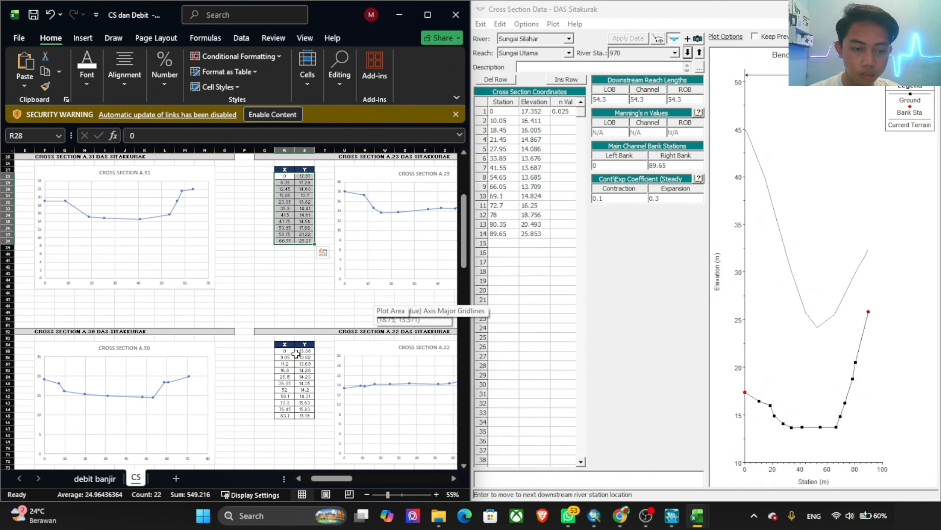
left_click_drag(284, 350, 315, 423)
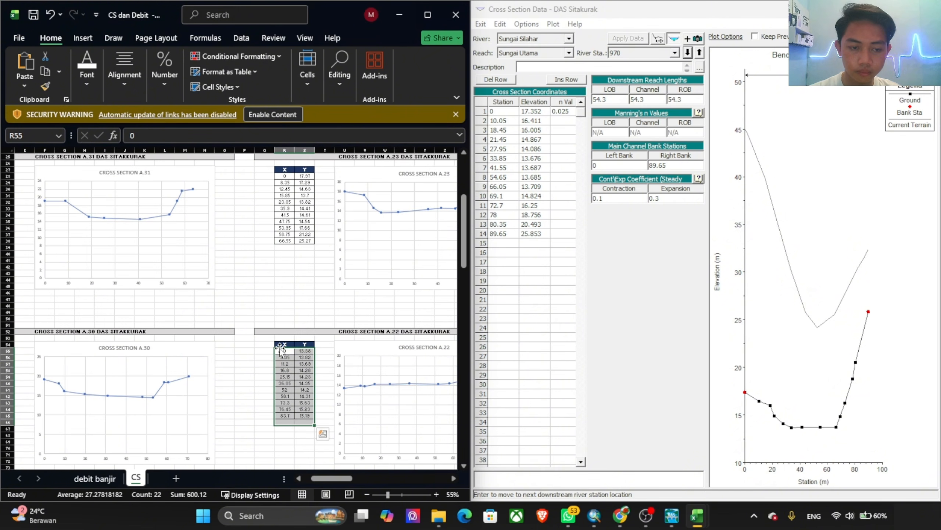
left_click_drag(285, 354, 313, 415)
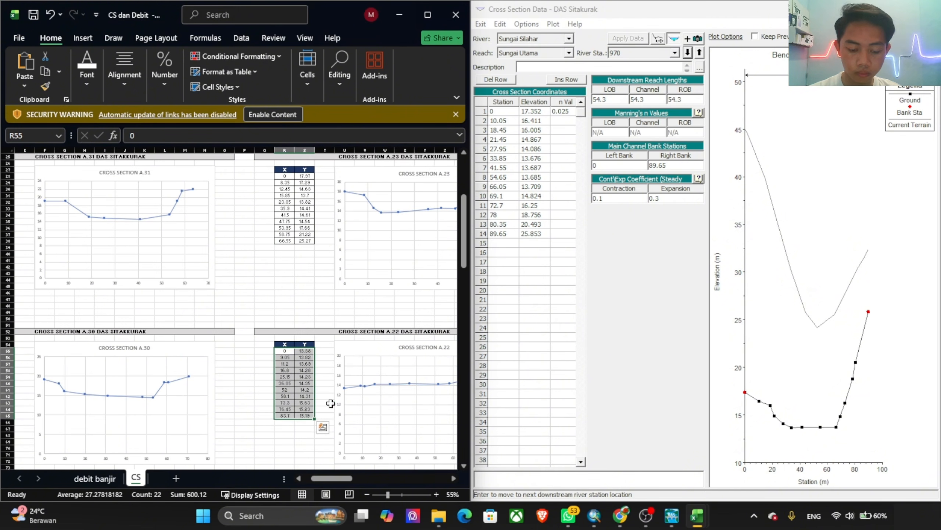
key("ctrl+c")
left_click_drag(504, 112, 539, 293)
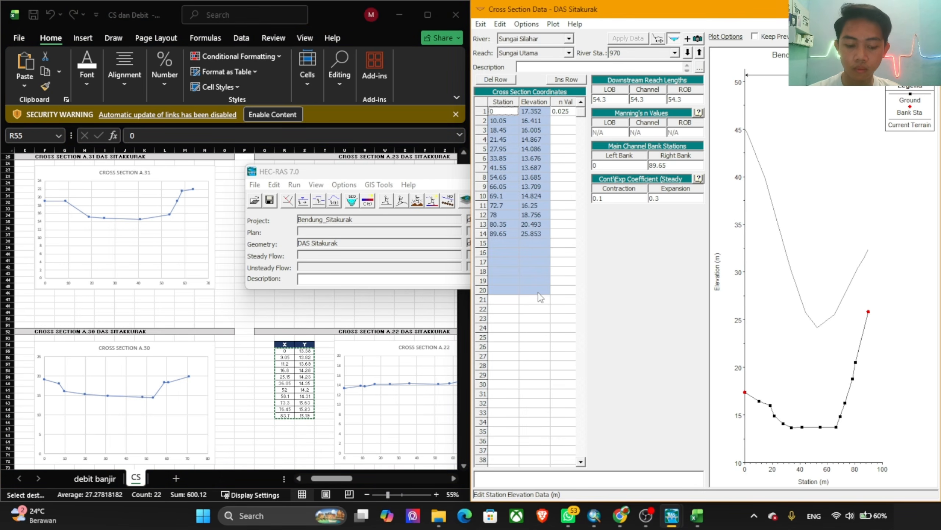
key("ctrl+v")
Step: Set river station 970's right bank station to 83.7 and apply the edits with the cut line adjusted
left_click(515, 205)
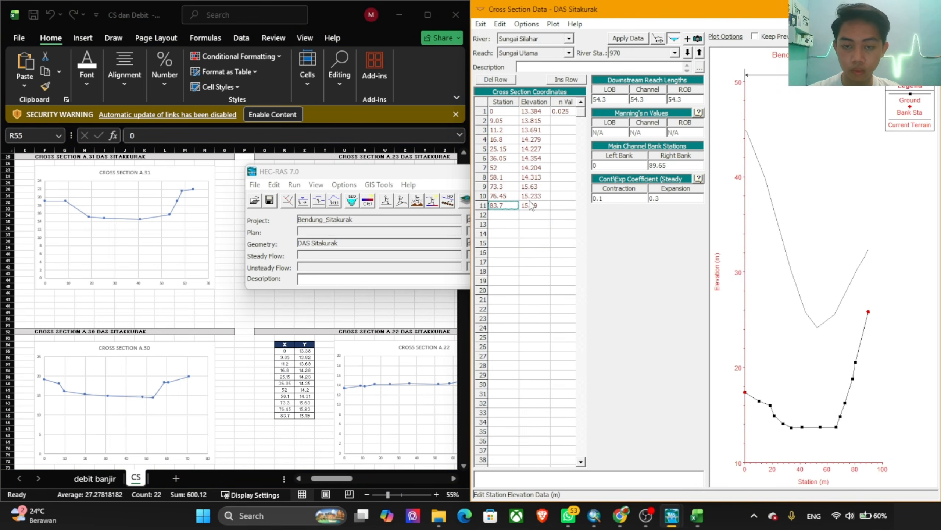
left_click(678, 164)
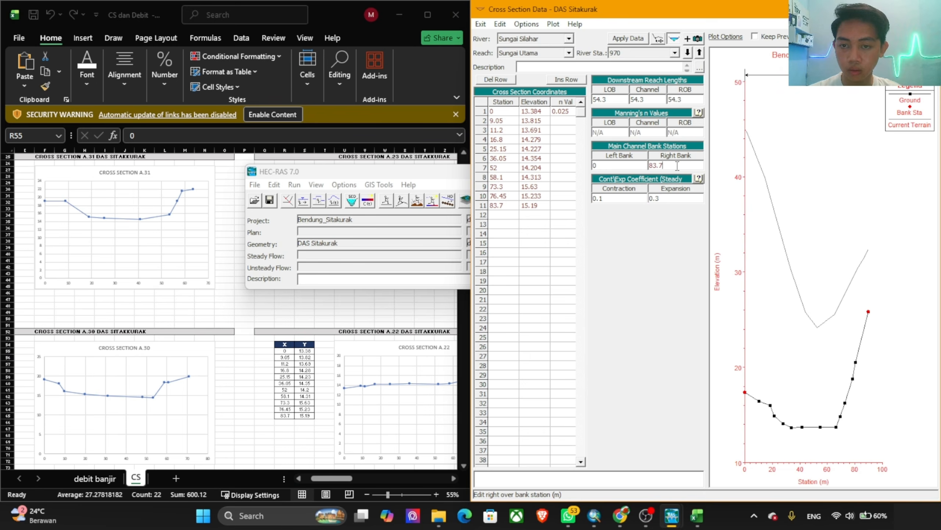
left_click(630, 38)
left_click(722, 313)
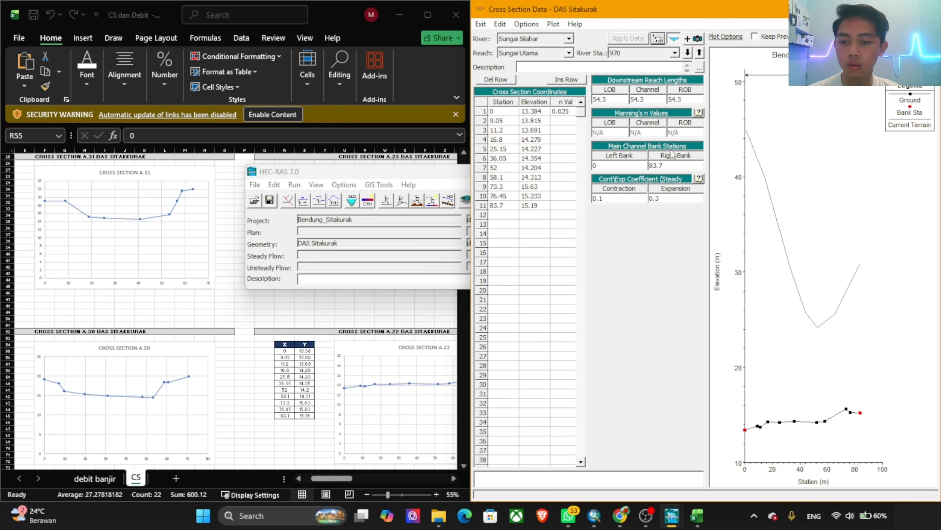
Step: Move to river station 916 and replace its station and elevation coordinates with the X and Y values of cross section A.21 (R78:S92)
left_click(688, 52)
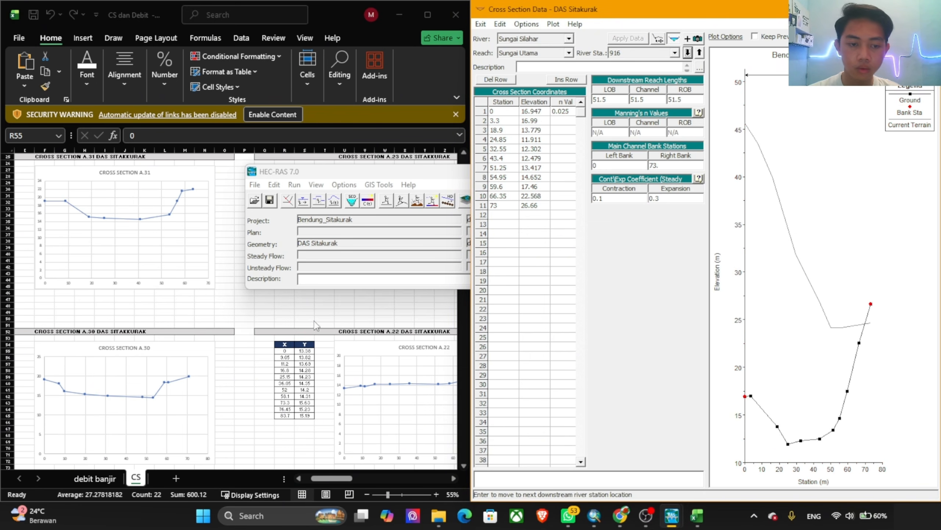
scroll(314, 325, "down", 5)
left_click(299, 337)
scroll(299, 338, "down", 6)
left_click_drag(285, 288, 304, 377)
key("ctrl+c")
left_click(503, 111)
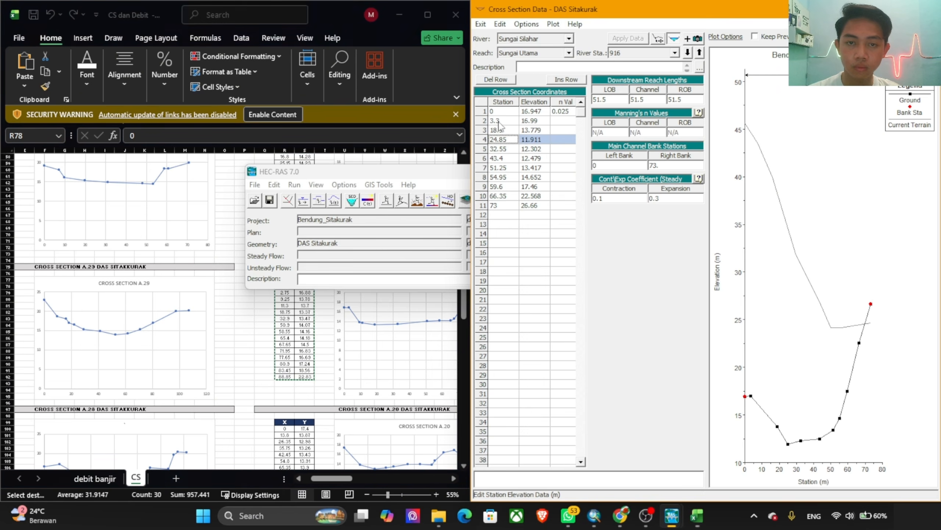
left_click_drag(503, 111, 544, 301)
key("ctrl+v")
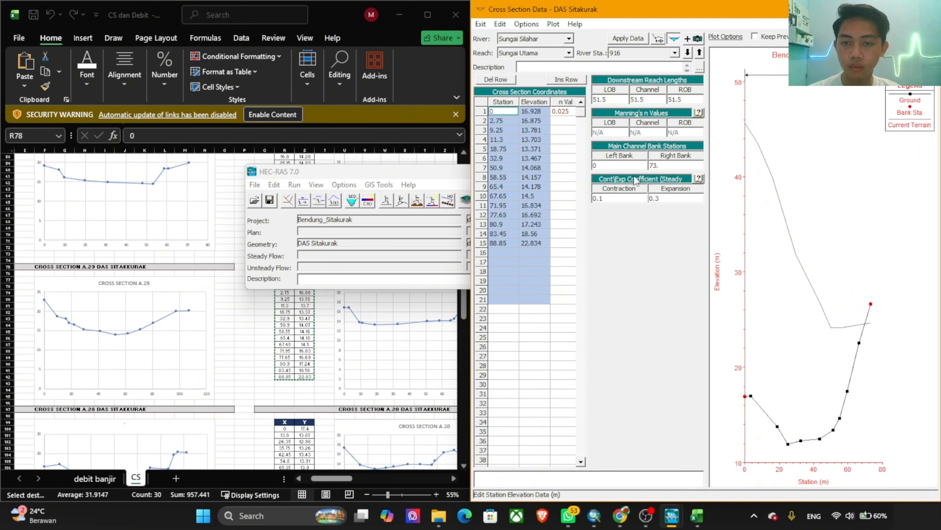
Step: Set river station 916's right bank station to 88.85 and apply the edits with the cut line adjusted
left_click(507, 244)
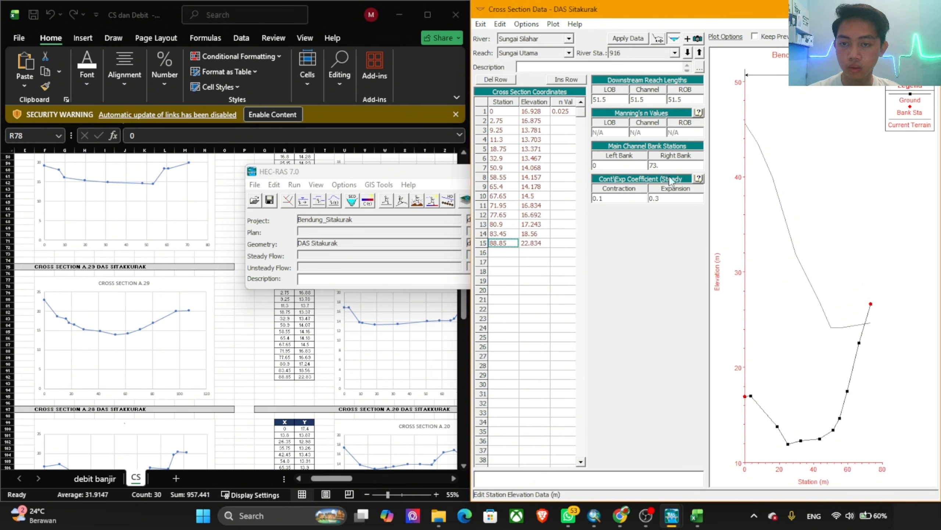
left_click(663, 167)
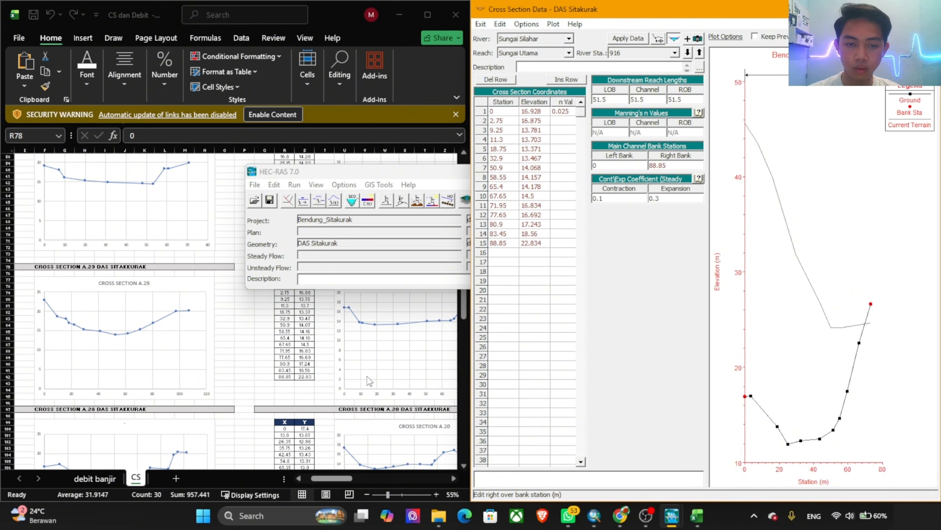
left_click(616, 41)
left_click(722, 314)
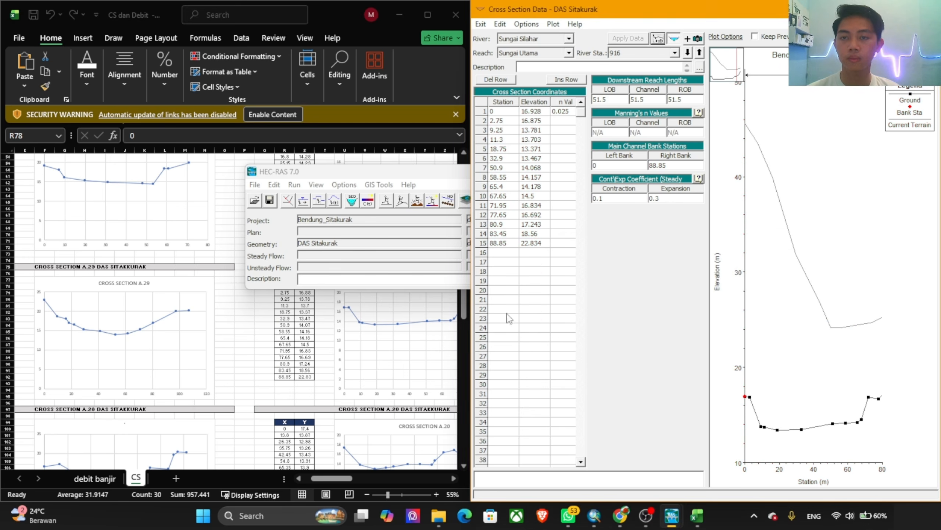
Step: Replace river station 916's station and elevation coordinates with the X and Y values of cross section A.20 (R100:S113)
left_click(292, 376)
scroll(301, 324, "down", 5)
scroll(320, 344, "down", 3)
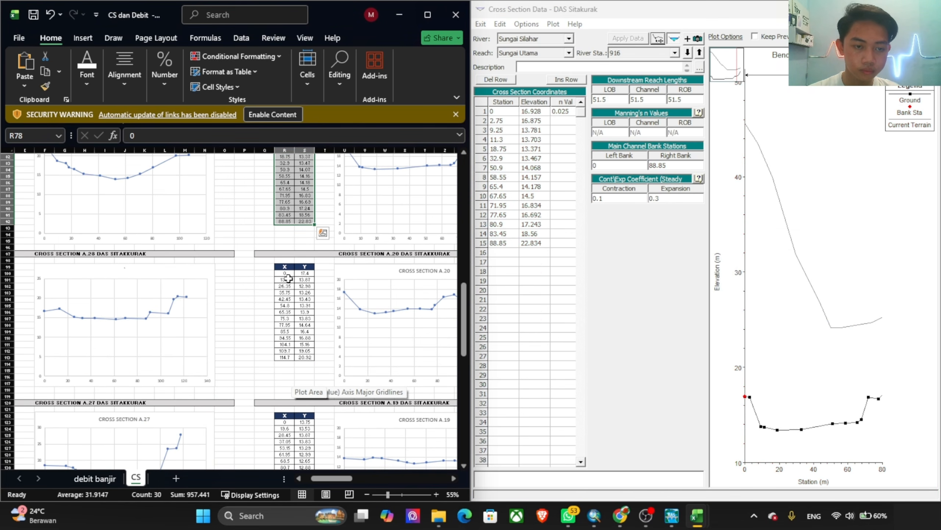
left_click_drag(285, 273, 310, 365)
key("ctrl+c")
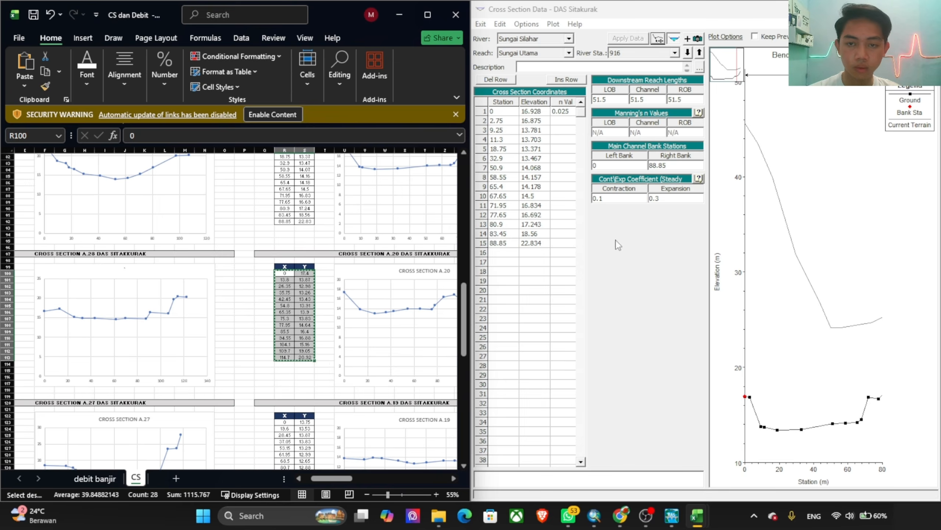
left_click(617, 245)
left_click_drag(497, 112, 547, 296)
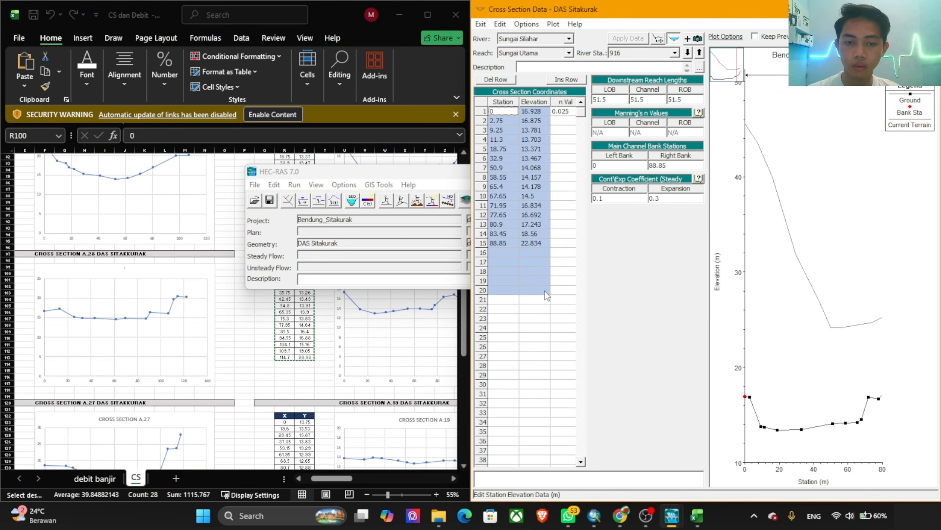
key("ctrl+v")
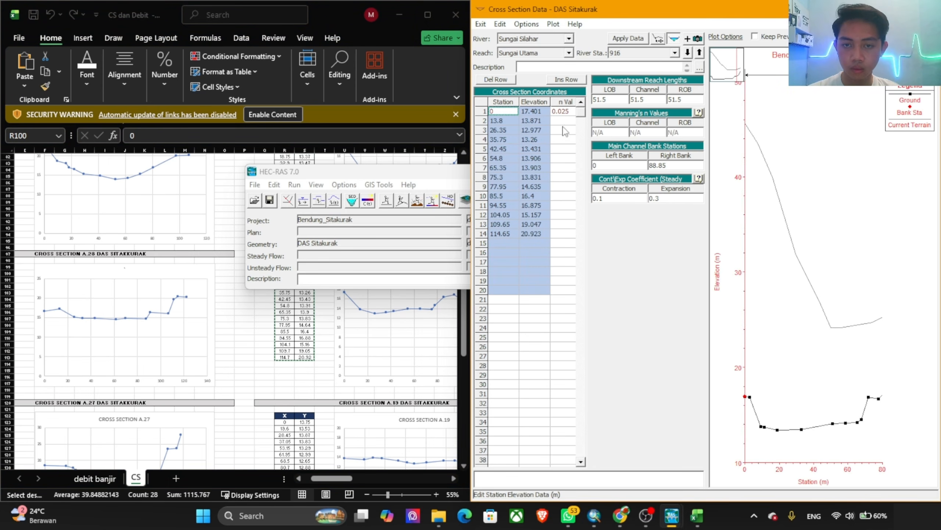
Step: Set river station 916's right bank station to 114.65 and apply the edits with the cut line adjusted
left_click(515, 234)
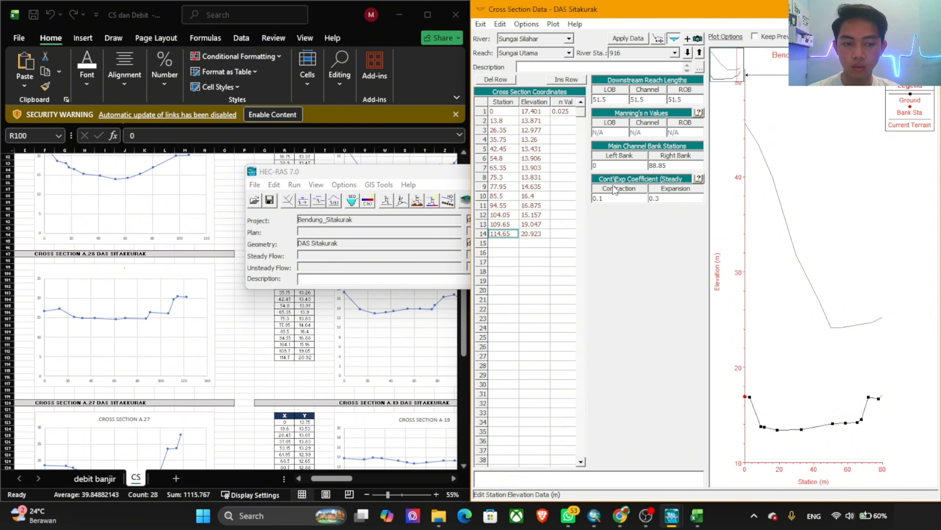
left_click(671, 166)
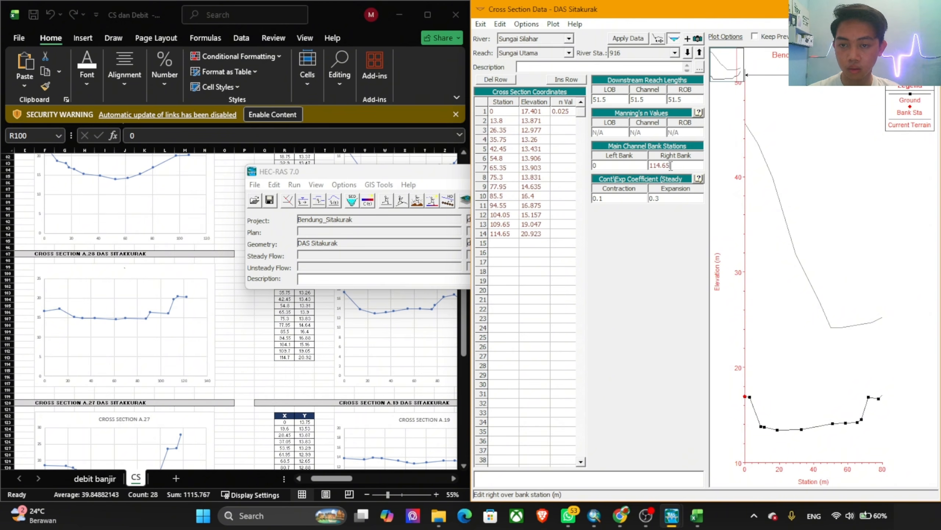
left_click(645, 39)
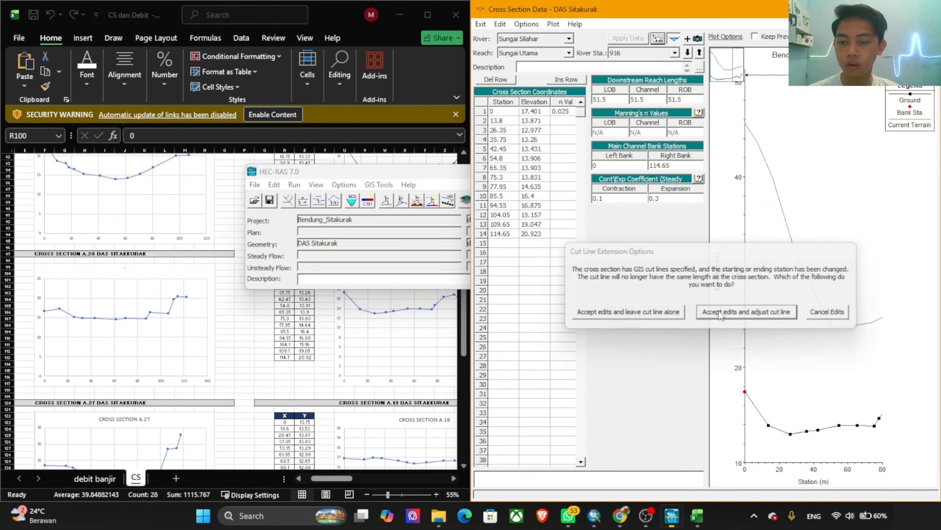
left_click(719, 310)
Step: Move to river station 865 and replace its station and elevation coordinates with the X and Y values of cross section A.19 (R123:S136)
left_click(687, 53)
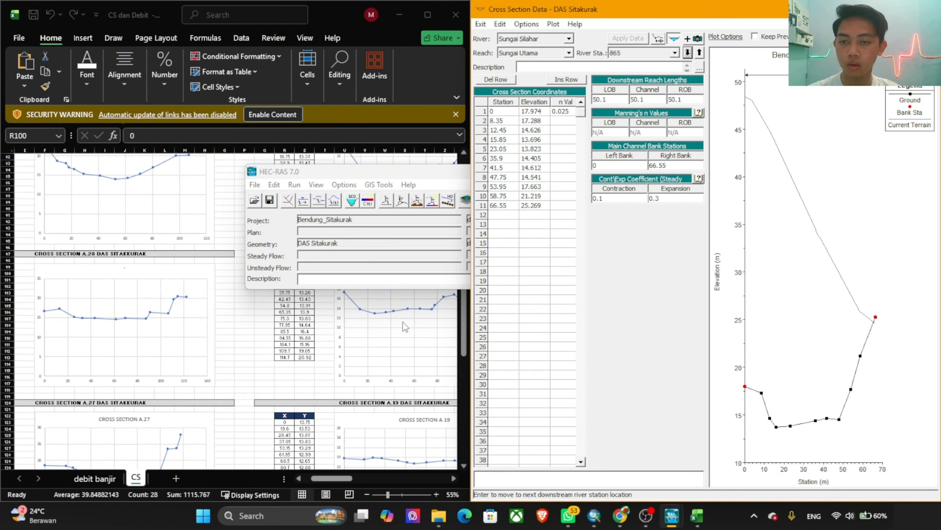
left_click(313, 335)
scroll(314, 344, "down", 7)
left_click_drag(285, 285, 306, 372)
key("ctrl+c")
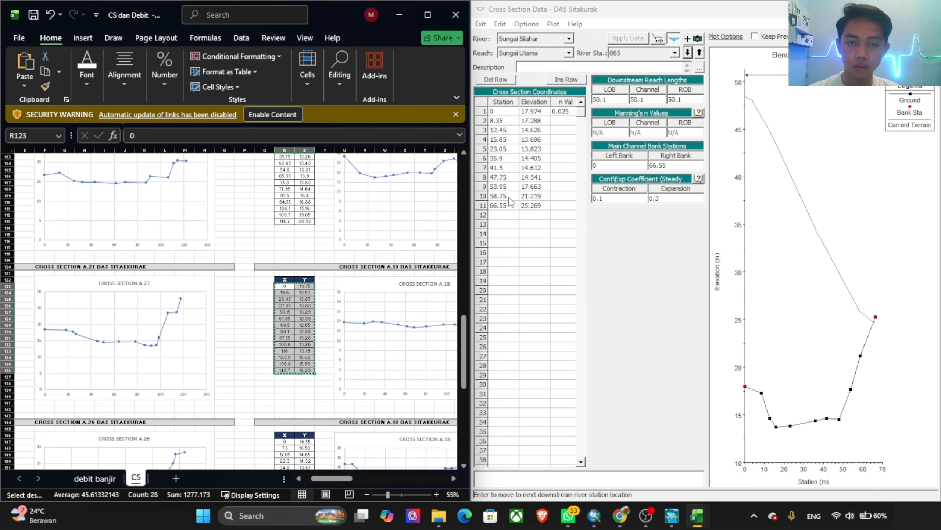
left_click(512, 177)
left_click(504, 111)
left_click_drag(504, 111, 538, 290)
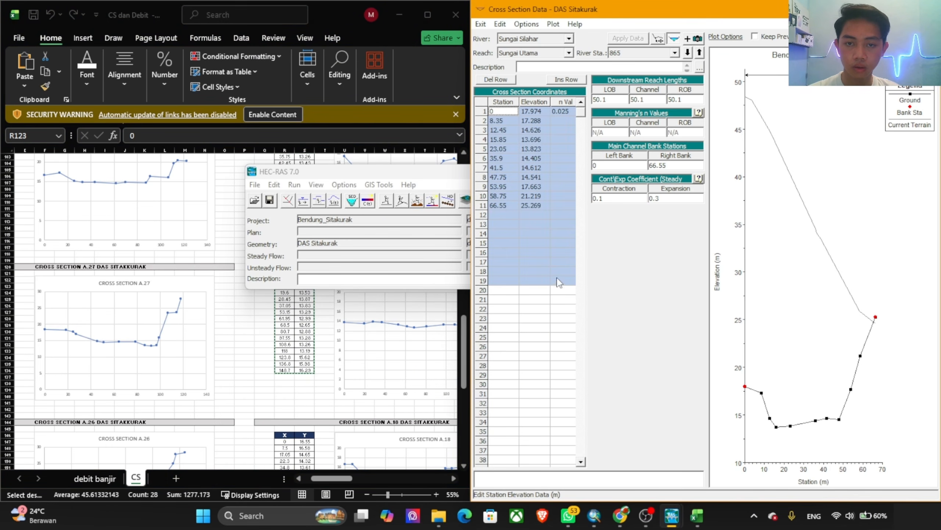
key("ctrl+v")
Step: Set river station 865's right bank station to 148.7 and apply the edits with the cut line adjusted
left_click(508, 236)
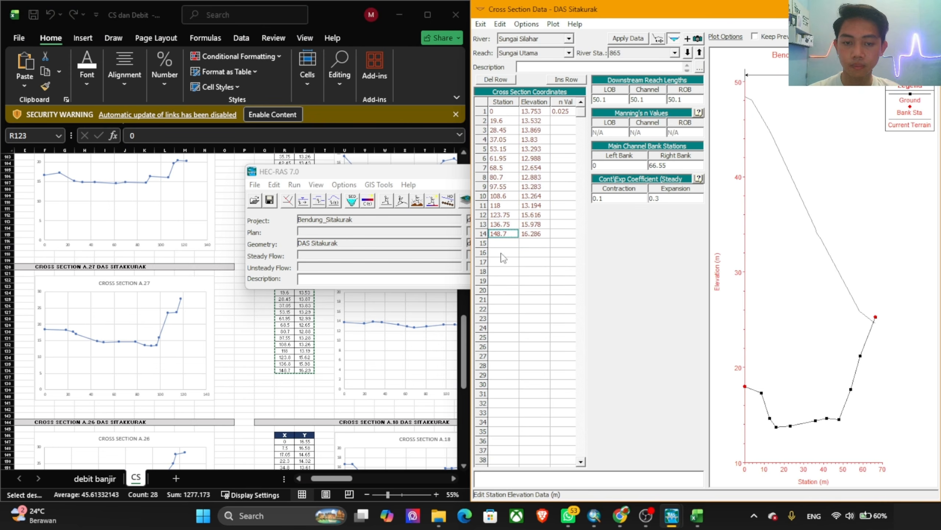
left_click(668, 165)
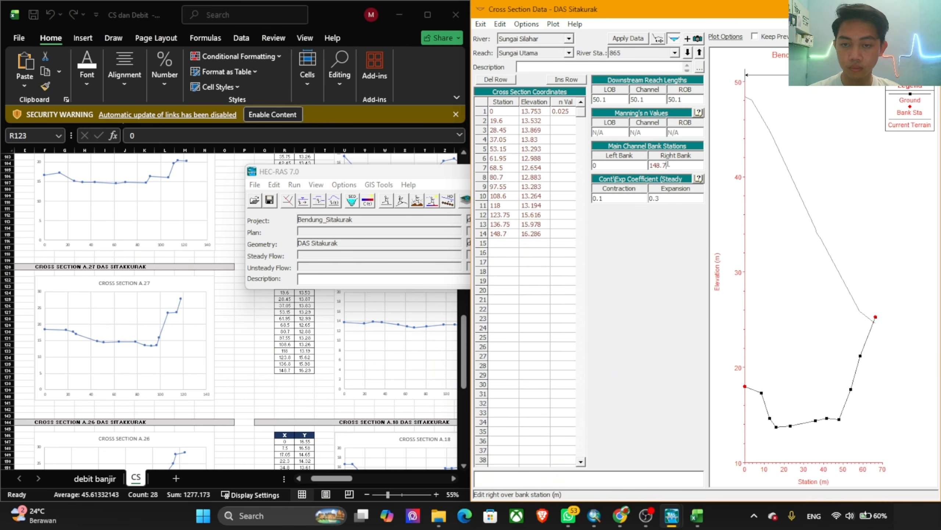
left_click(628, 39)
left_click(745, 313)
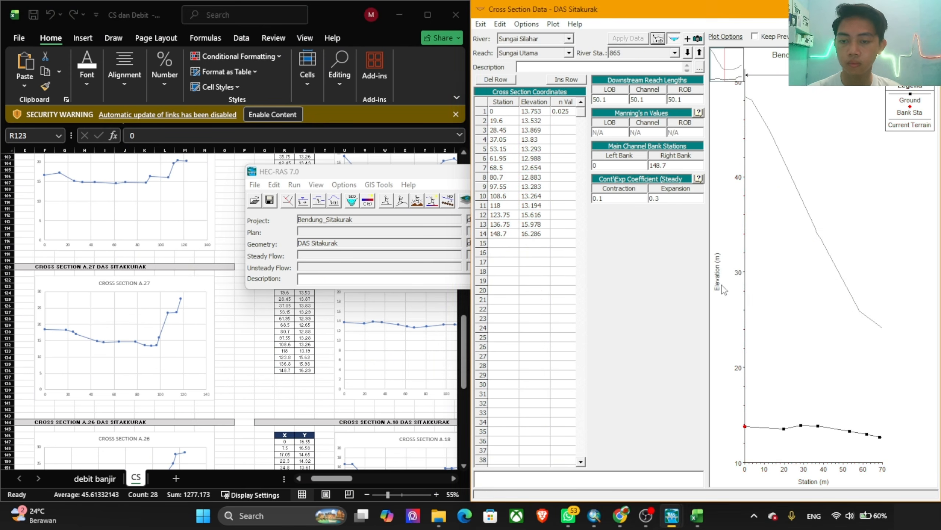
Step: Move to river station 815 and replace its station and elevation coordinates with all X and Y values of cross section A.18 (R147:S161)
left_click(687, 53)
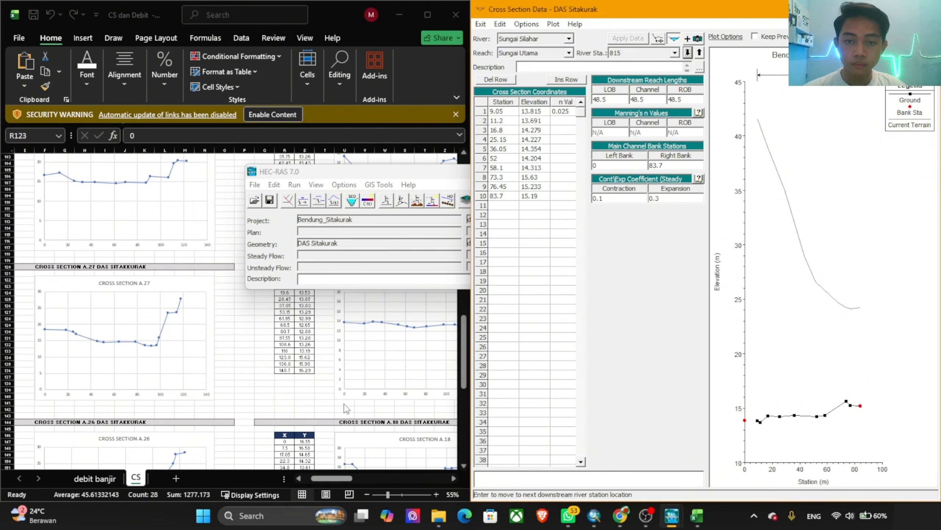
left_click(326, 333)
scroll(326, 333, "down", 7)
left_click_drag(285, 307, 303, 396)
key("ctrl+c")
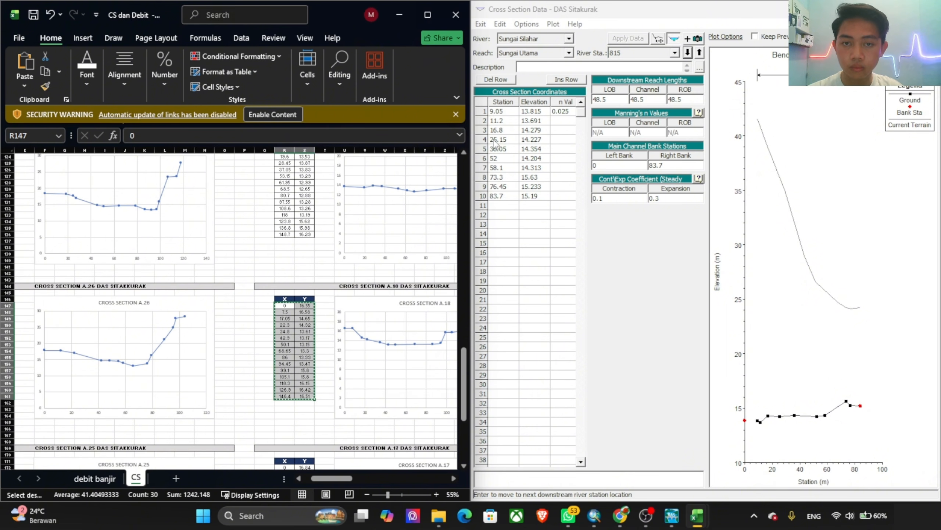
left_click(497, 144)
left_click_drag(502, 111, 530, 228)
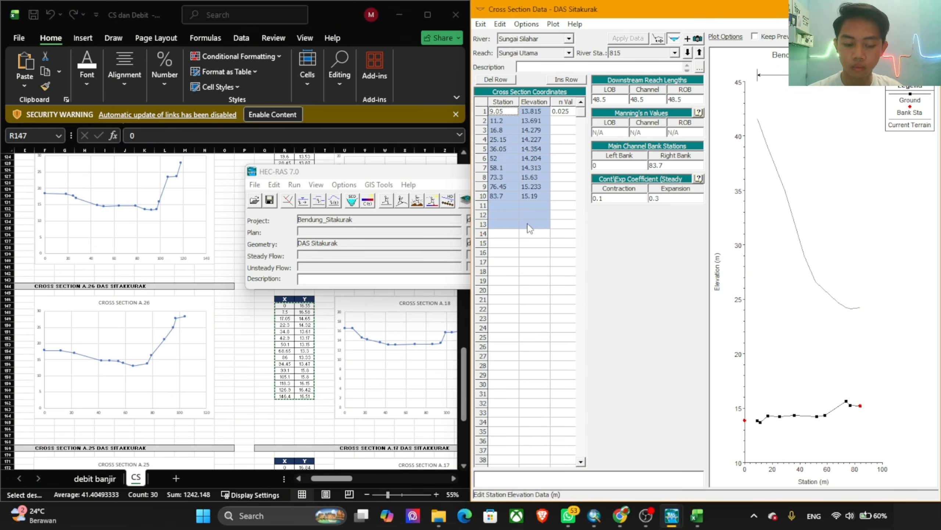
key("ctrl+v")
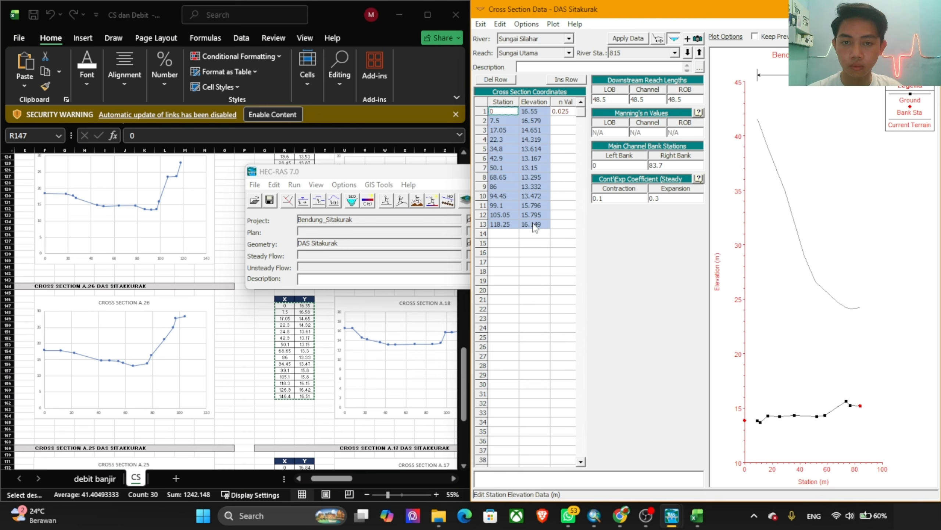
left_click(311, 298)
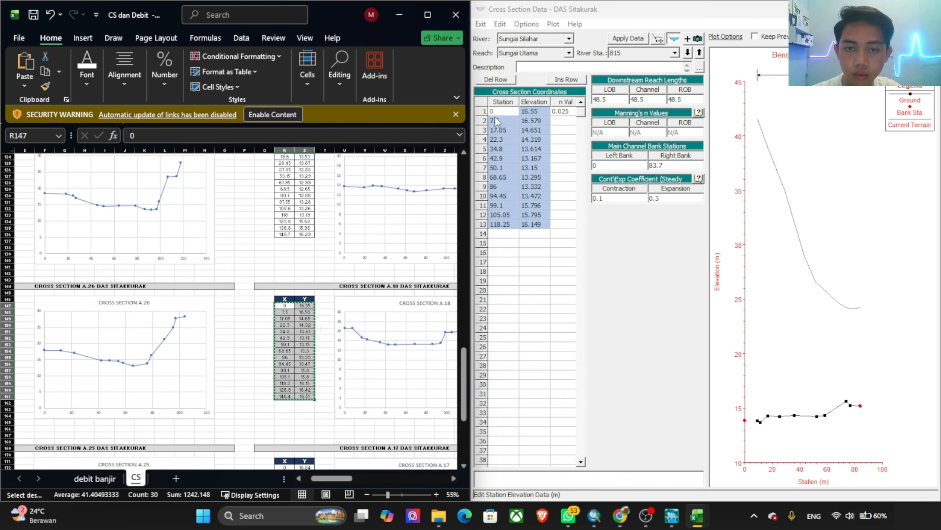
left_click_drag(496, 115, 536, 333)
key("ctrl+v")
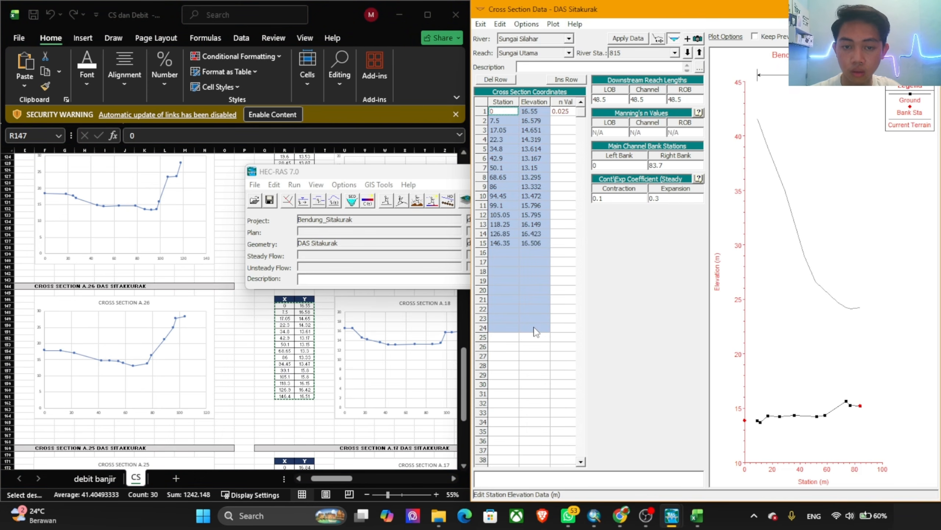
Step: Set river station 815's right bank station to 146.35 and move to station 767, accepting the edits with the cut line adjusted
left_click(515, 247)
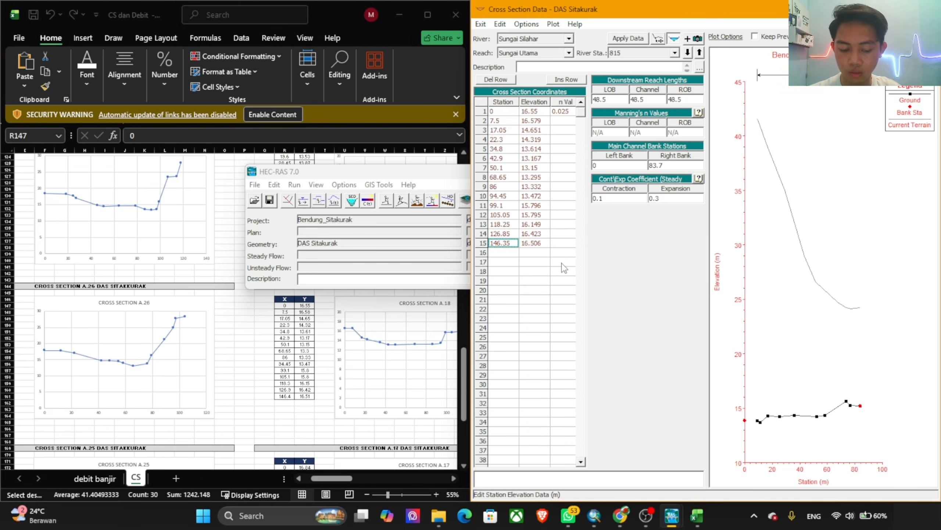
left_click(670, 165)
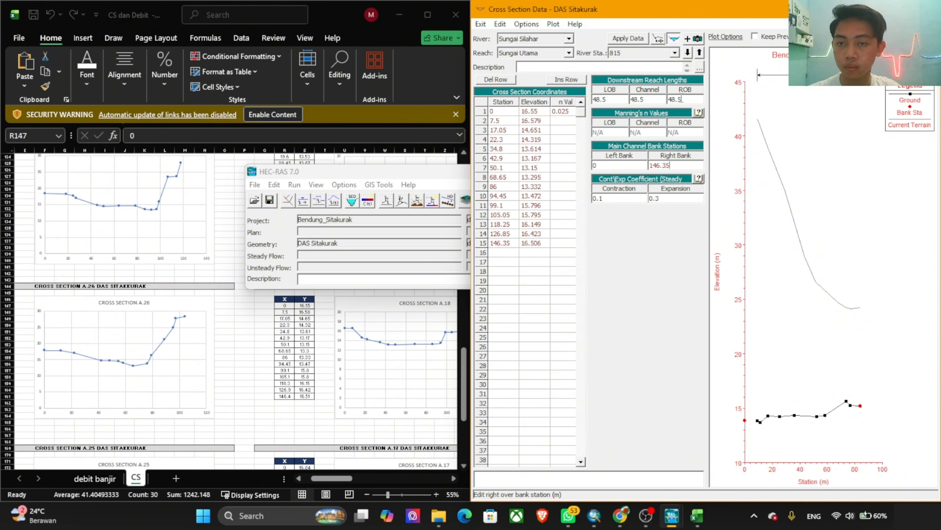
left_click(689, 52)
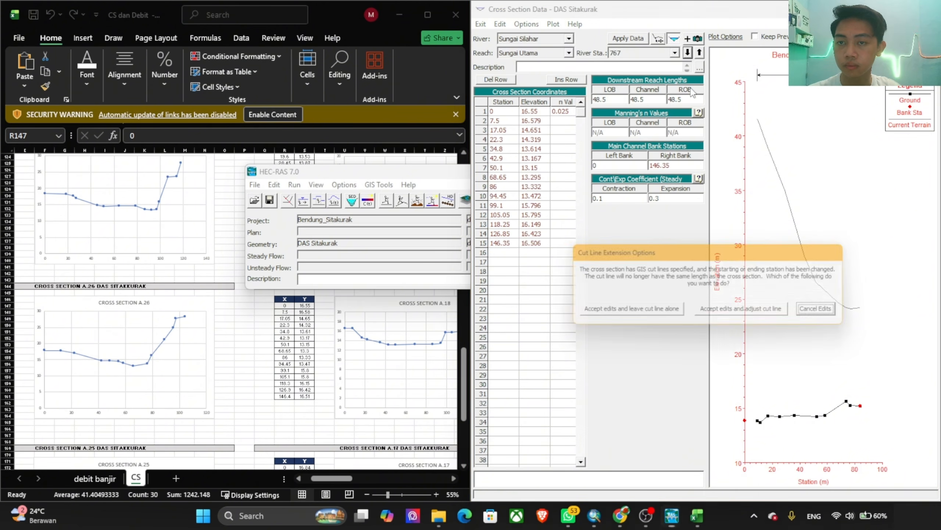
left_click(735, 318)
Step: Replace river station 767's station and elevation coordinates with the X and Y values of cross section A.17 (R172:S186)
left_click(342, 370)
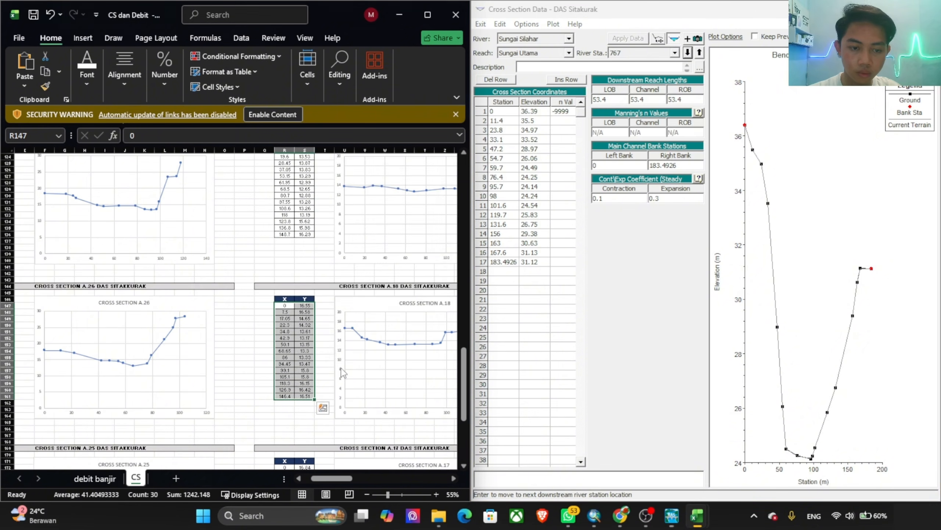
scroll(334, 356, "down", 7)
left_click_drag(284, 332, 314, 421)
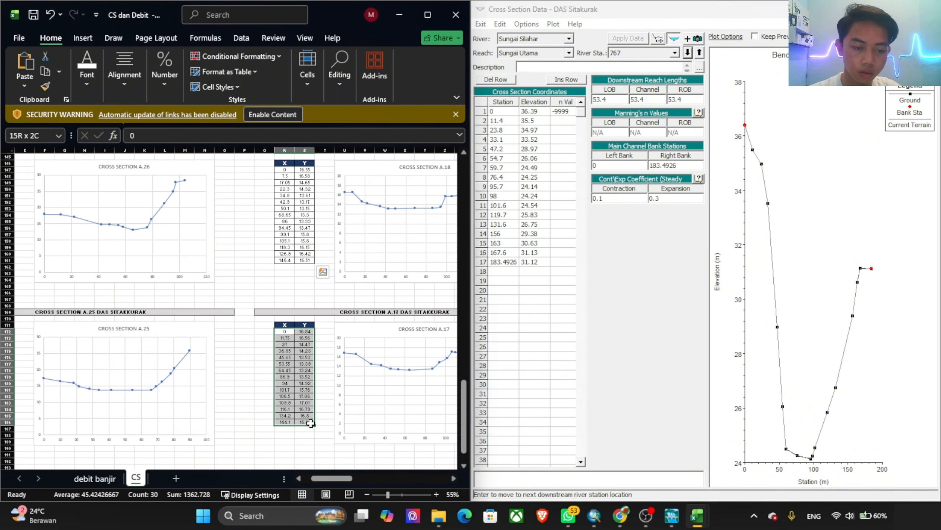
key("ctrl+c")
left_click_drag(503, 112, 534, 375)
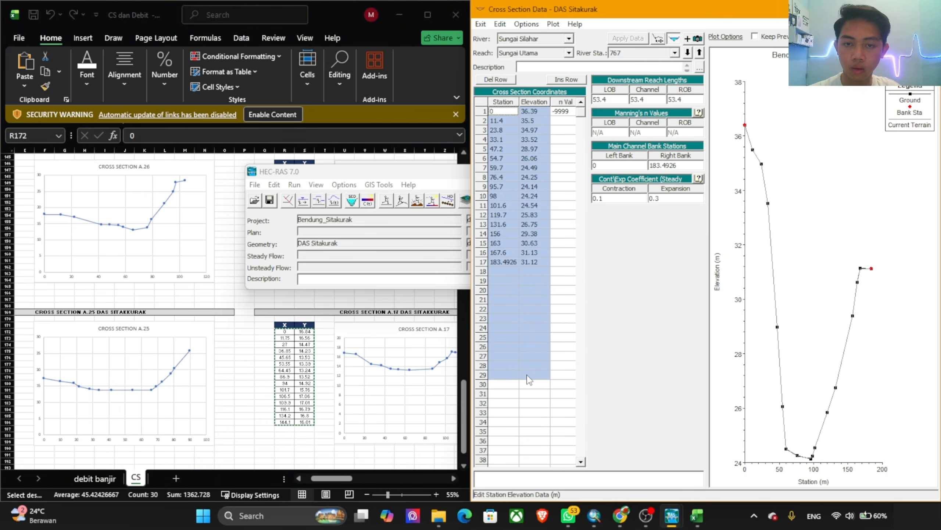
key("ctrl+v")
Step: Set river station 767's right bank station to 144.1 and open its first n value for editing
left_click(503, 243)
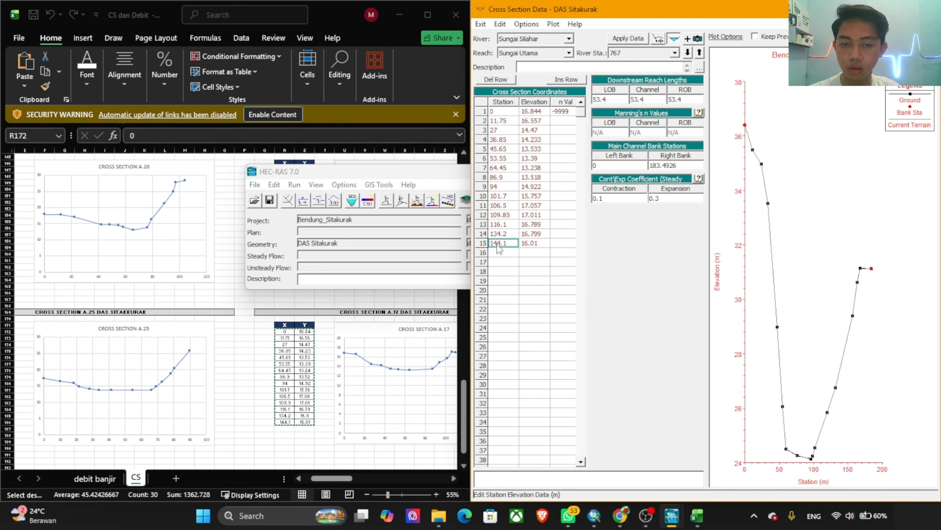
left_click(686, 165)
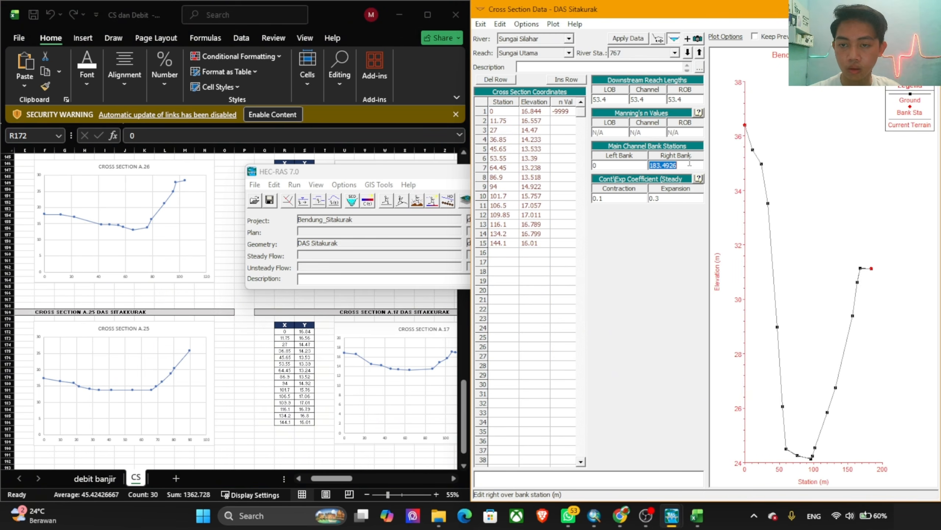
left_click(562, 112)
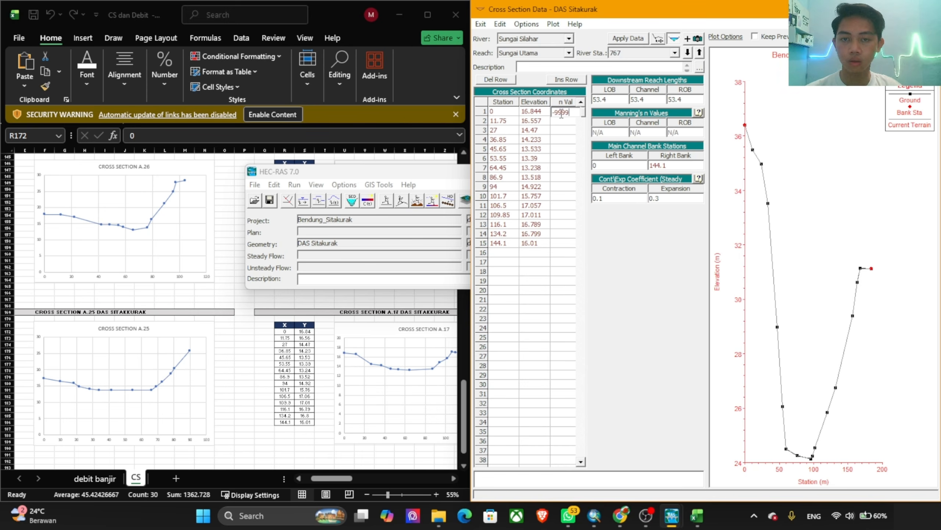
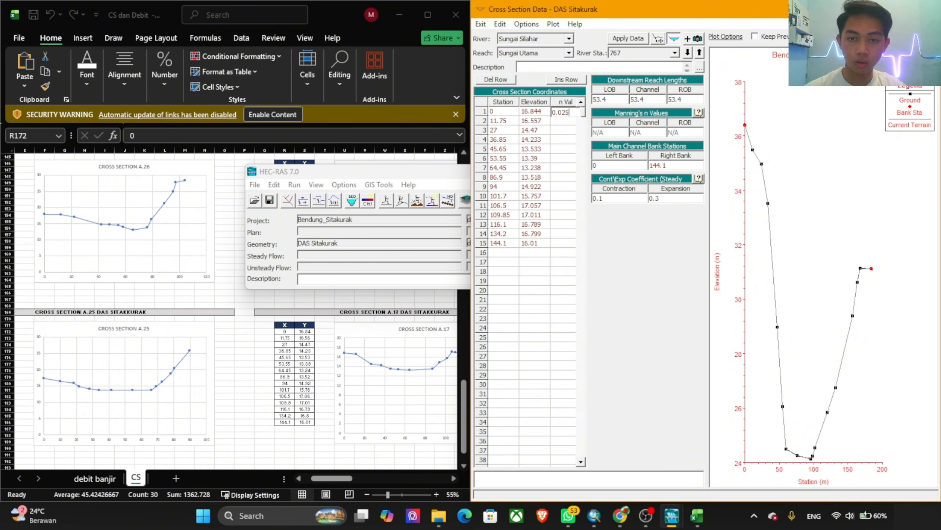
Step: Set river station 767's first n value to 0.025 and apply the edits with the cut line adjusted
type("0.025")
left_click(627, 38)
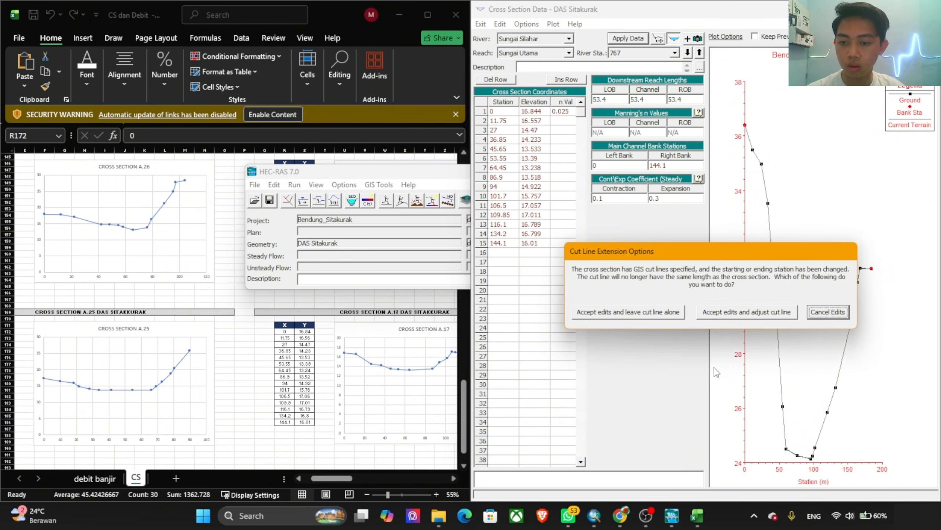
left_click(747, 316)
Step: Review upstream river stations 815 and 865 and move down to station 714
left_click(700, 52)
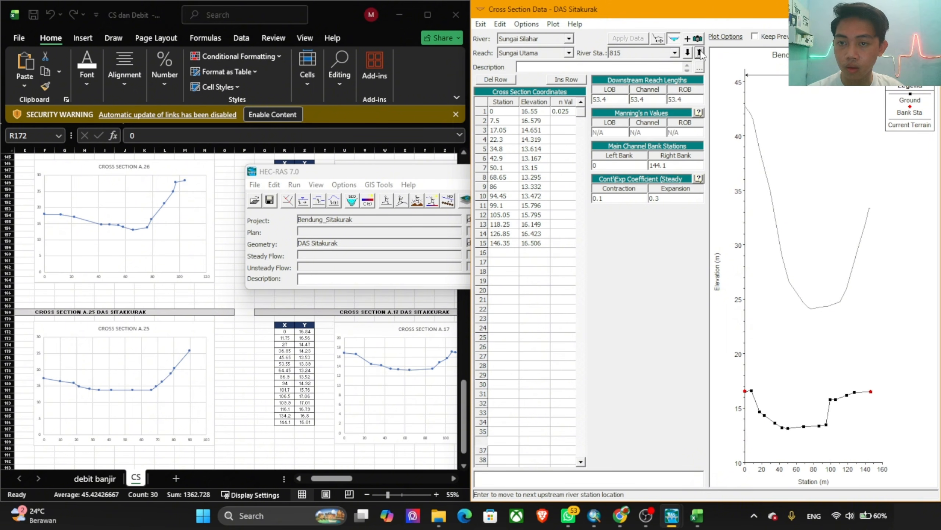
left_click(700, 53)
left_click(688, 53)
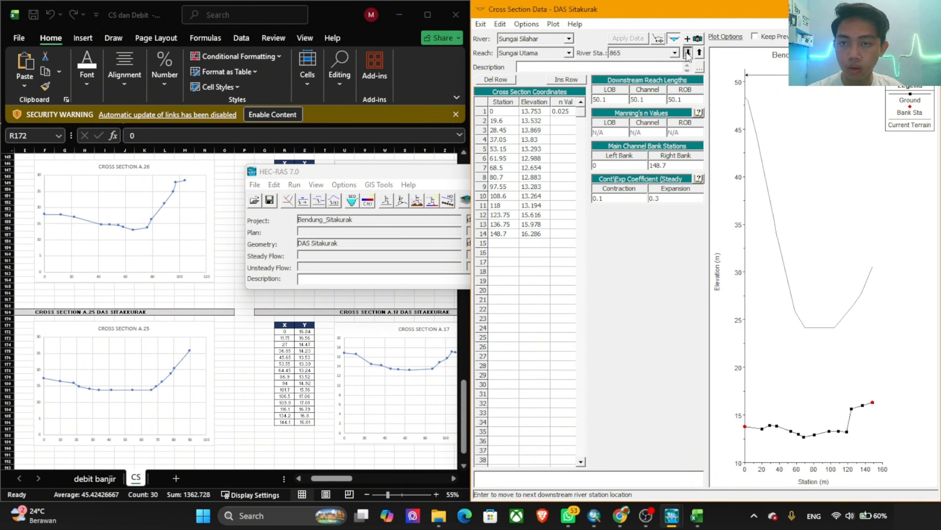
left_click(688, 53)
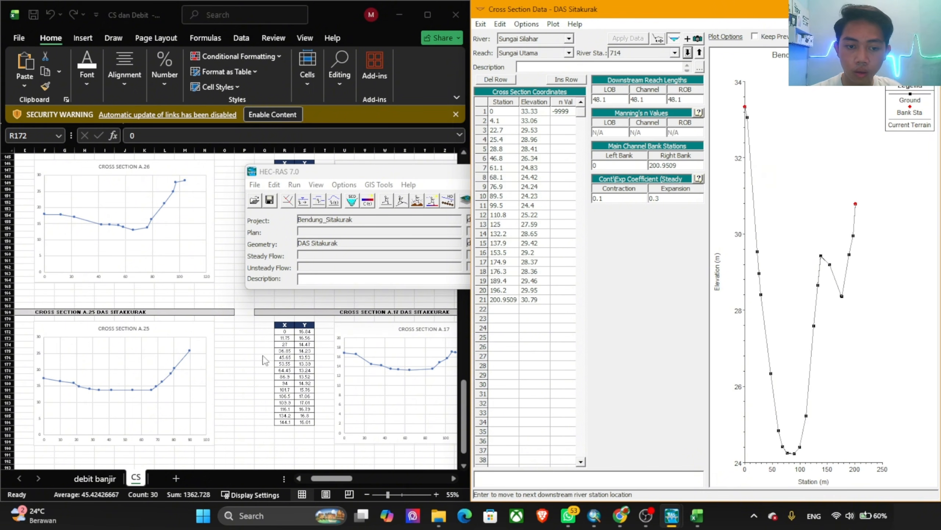
Step: In the CS dan Debit workbook, copy all X and Y values of cross section A.16 (AG5:AH21)
left_click(262, 396)
scroll(326, 396, "down", 7)
left_click_drag(340, 482, 378, 487)
scroll(345, 419, "up", 20)
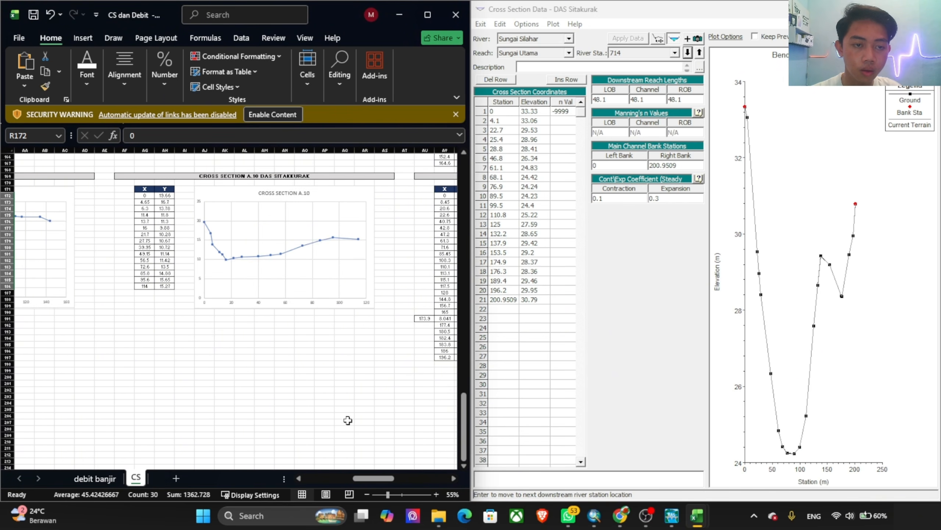
scroll(311, 303, "up", 20)
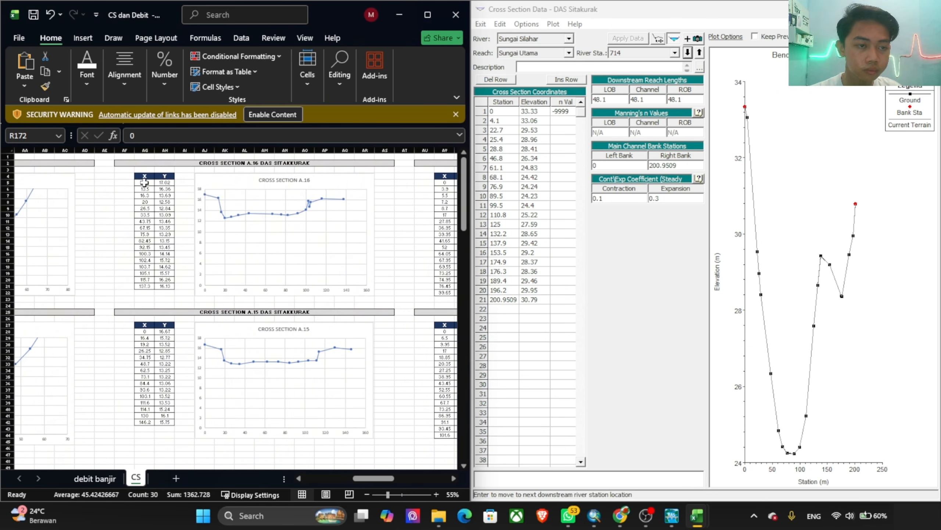
left_click_drag(147, 185, 166, 287)
left_click(183, 297)
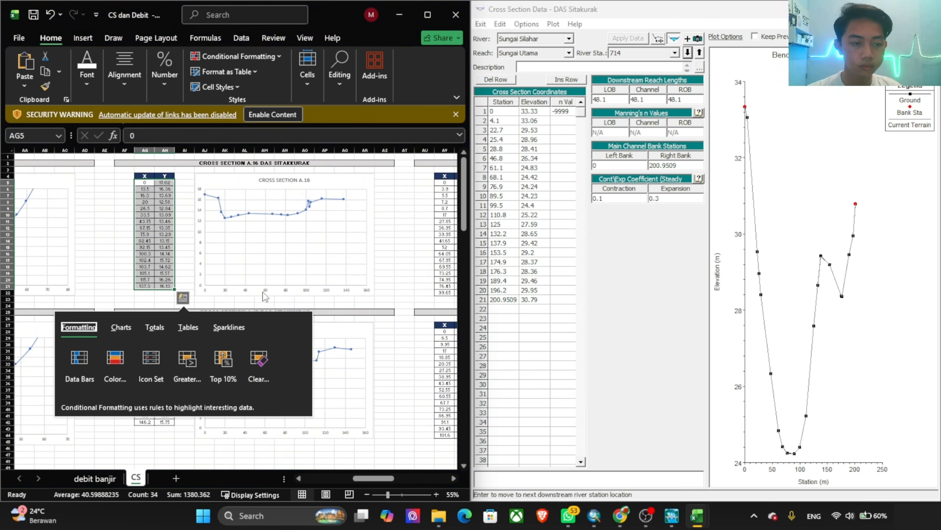
left_click(161, 214)
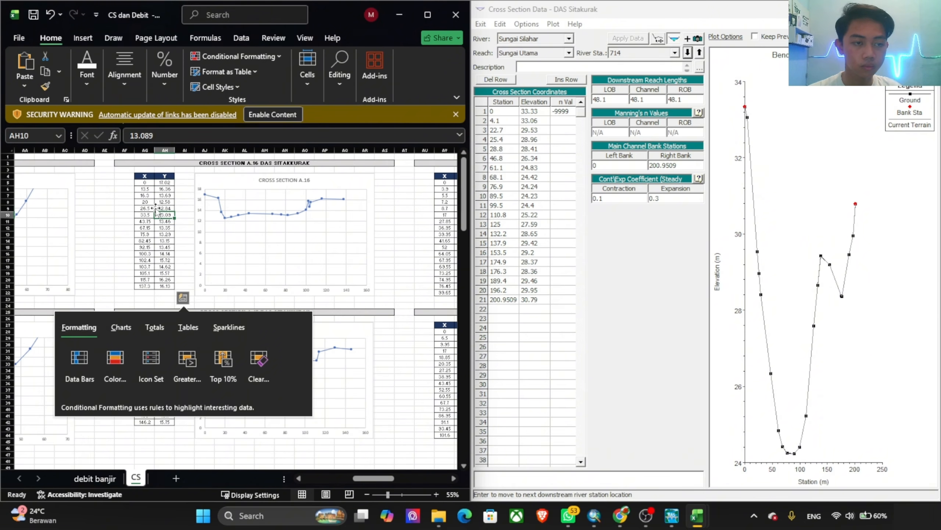
left_click_drag(146, 183, 169, 287)
key("ctrl+c")
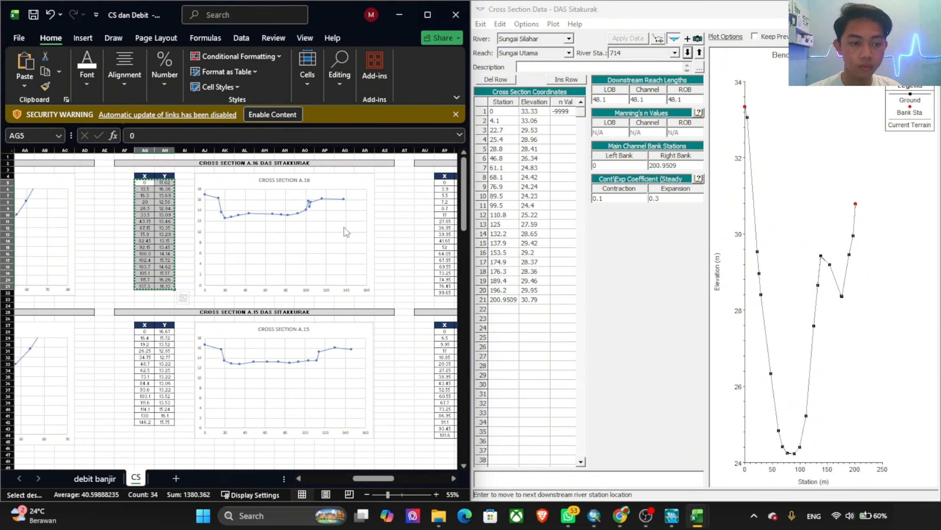
Step: Replace river station 714's station and elevation coordinates with the copied values of cross section A.16
left_click(497, 111)
left_click_drag(496, 111, 539, 390)
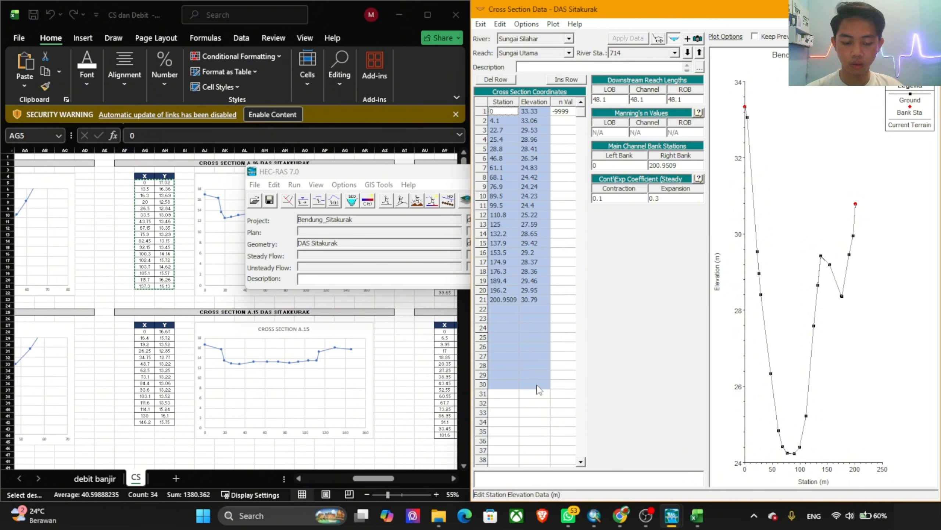
key("ctrl+v")
Step: Set river station 714's right bank station to 137.3 and first n value to 0.025, applying the edits with the cut line adjusted
left_click(511, 263)
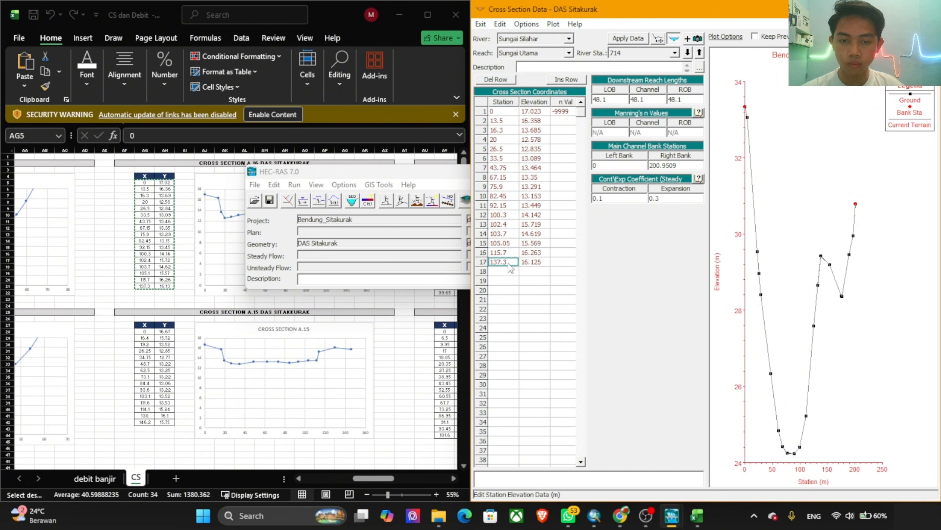
left_click(677, 165)
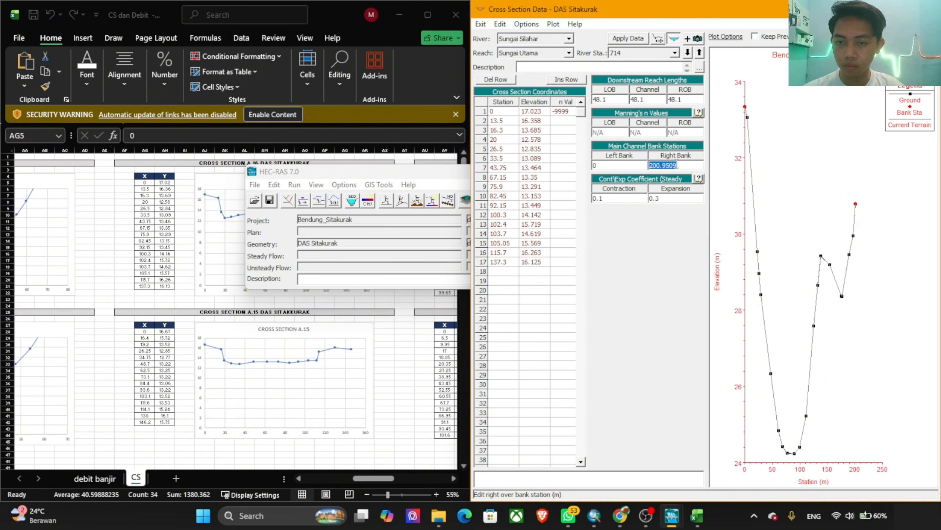
type("137.3")
left_click(560, 112)
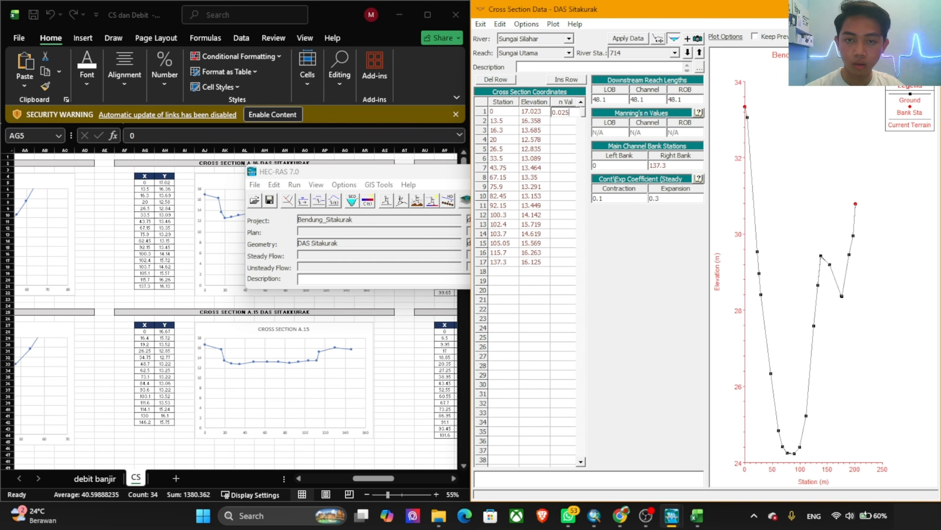
left_click(635, 39)
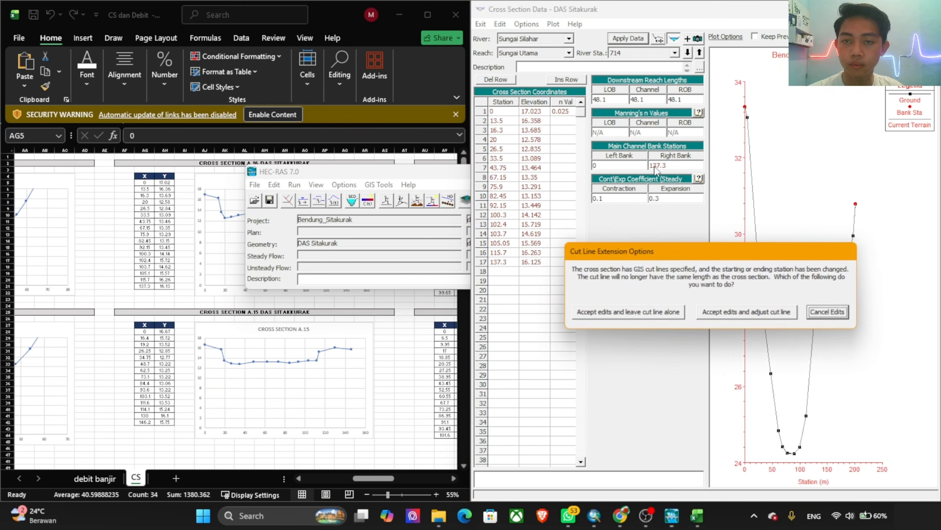
left_click(738, 318)
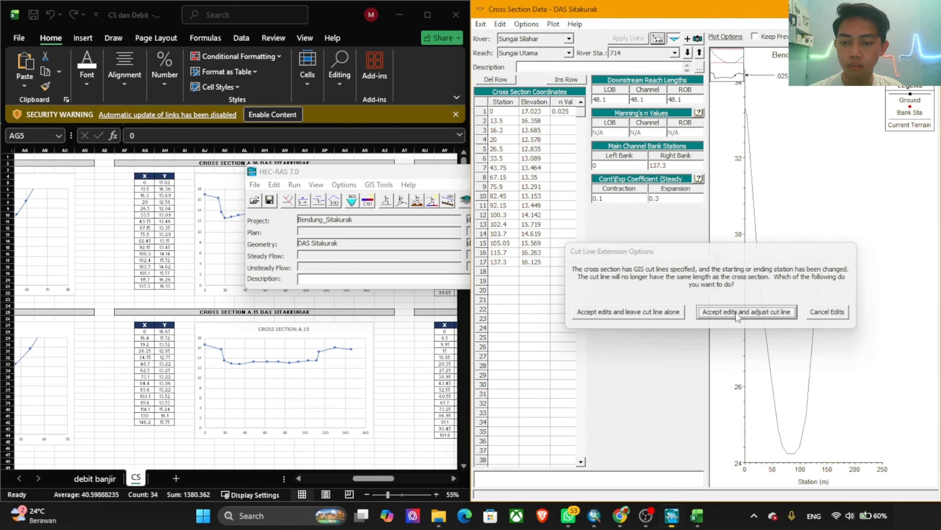
Step: Move to river station 666 and replace its coordinates with all X and Y values of cross section A.15 (AG28:AH42), clearing the n value
left_click(687, 53)
left_click(169, 217)
scroll(167, 260, "down", 6)
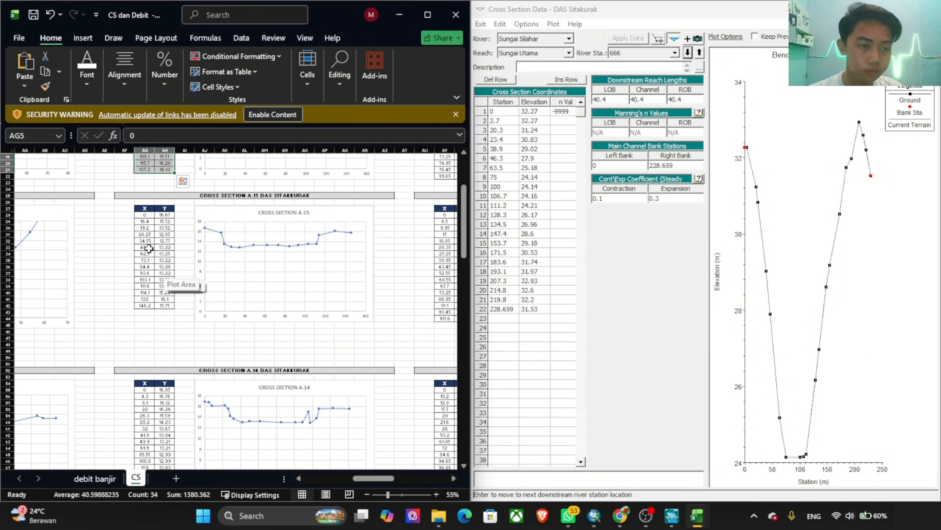
left_click_drag(145, 215, 162, 314)
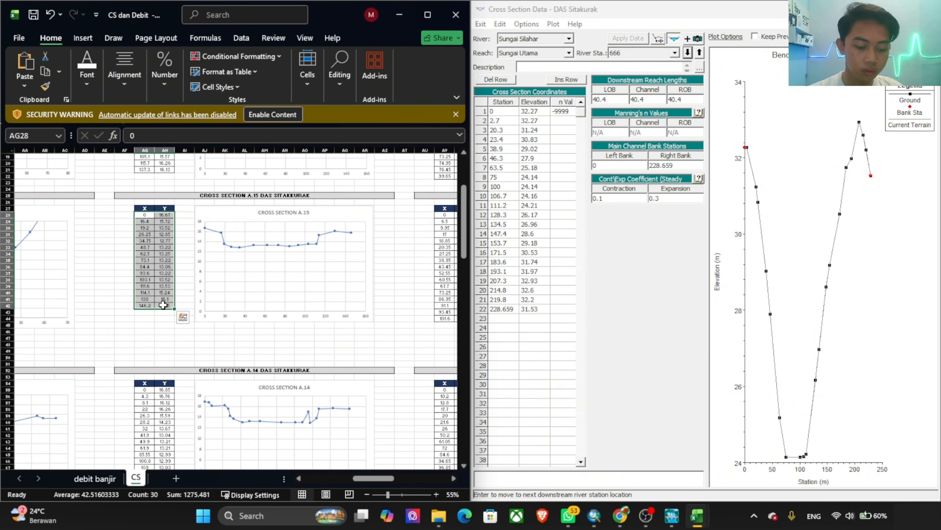
key("ctrl+c")
left_click(496, 114)
left_click_drag(496, 116, 563, 418)
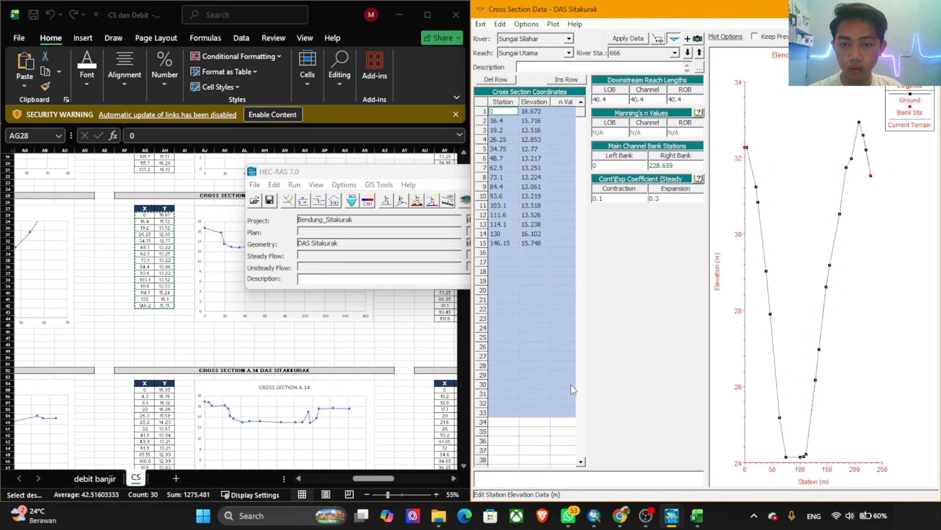
key("ctrl+v")
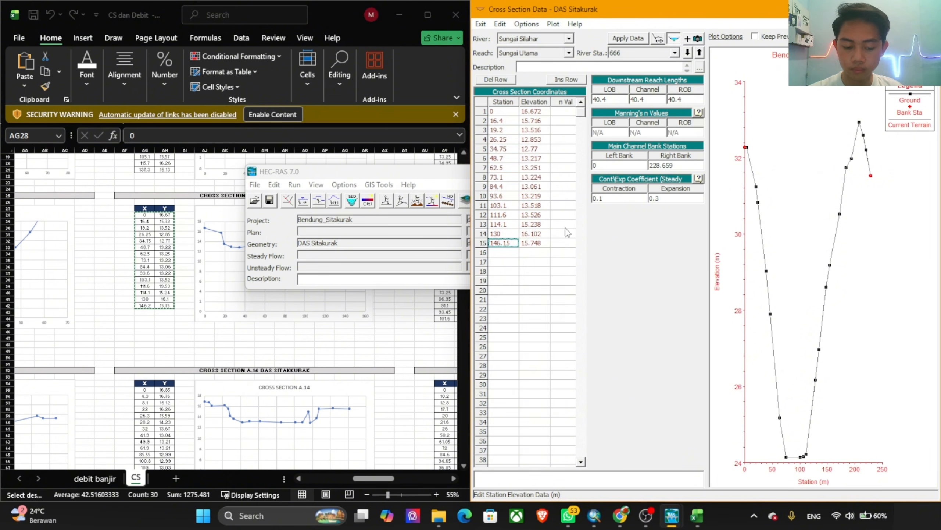
Step: Set station 666's right bank station to 146.15 and first n value to 0.025, moving to station 626 with the cut line adjusted
left_click(675, 165)
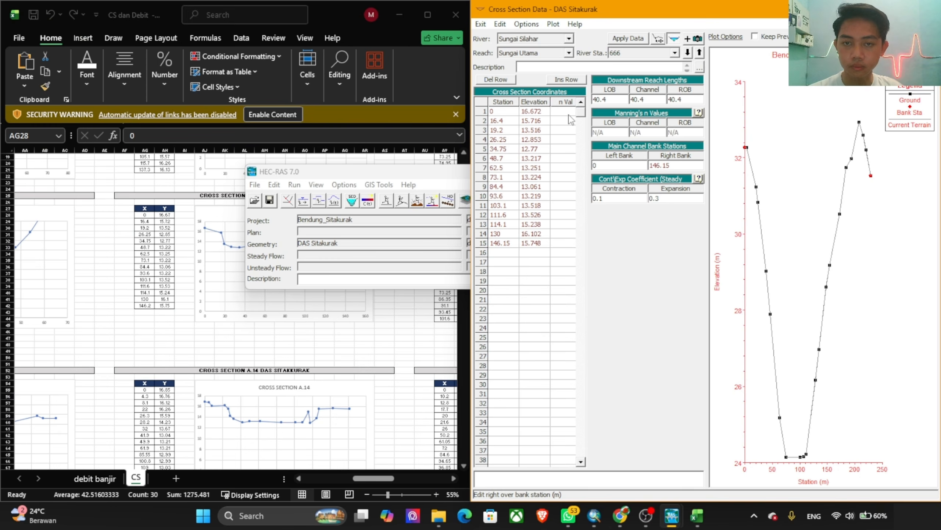
left_click(553, 116)
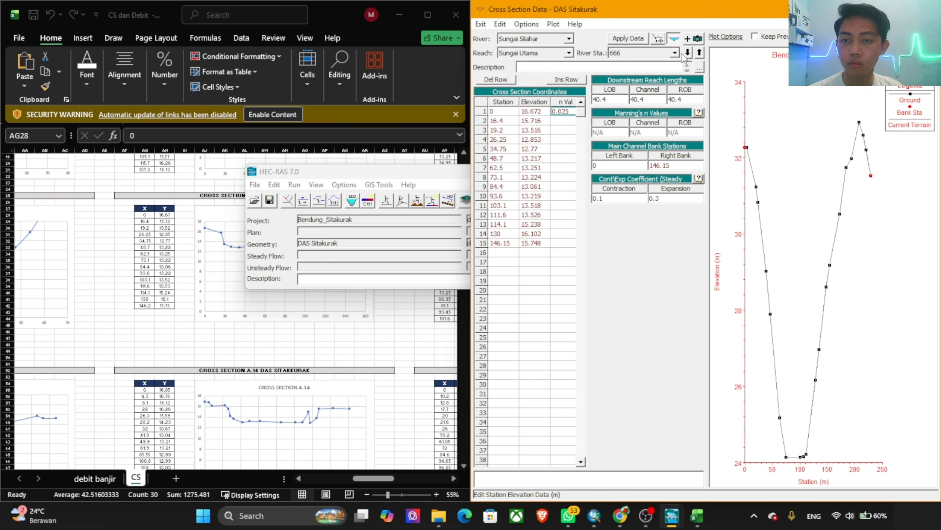
left_click(688, 53)
left_click(756, 314)
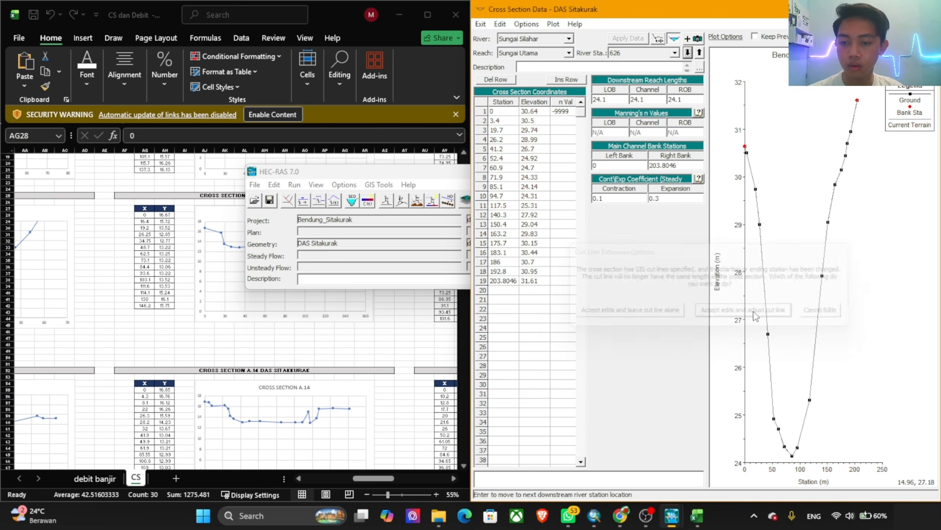
Step: Replace river station 626's coordinates with all X and Y values of cross section A.14 (AG55:AH73), clearing the n value
left_click(133, 357)
scroll(162, 271, "down", 6)
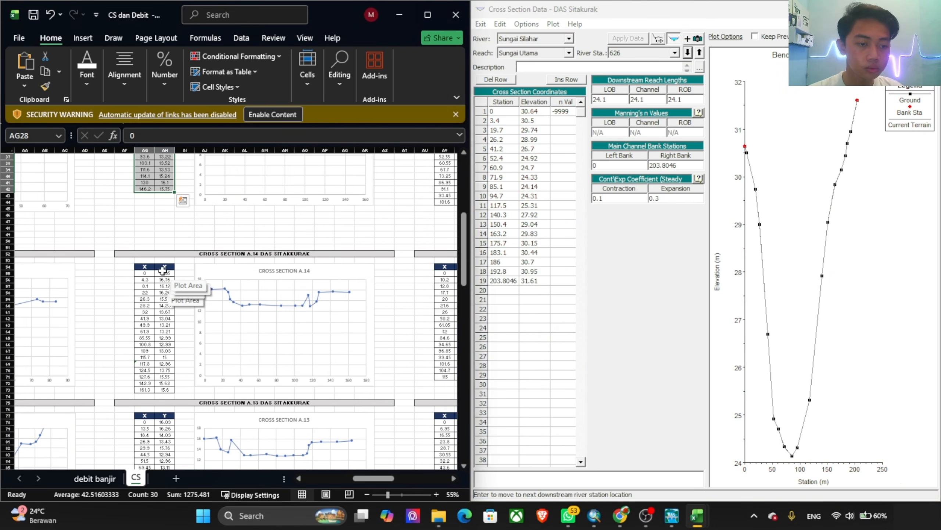
left_click_drag(145, 274, 166, 390)
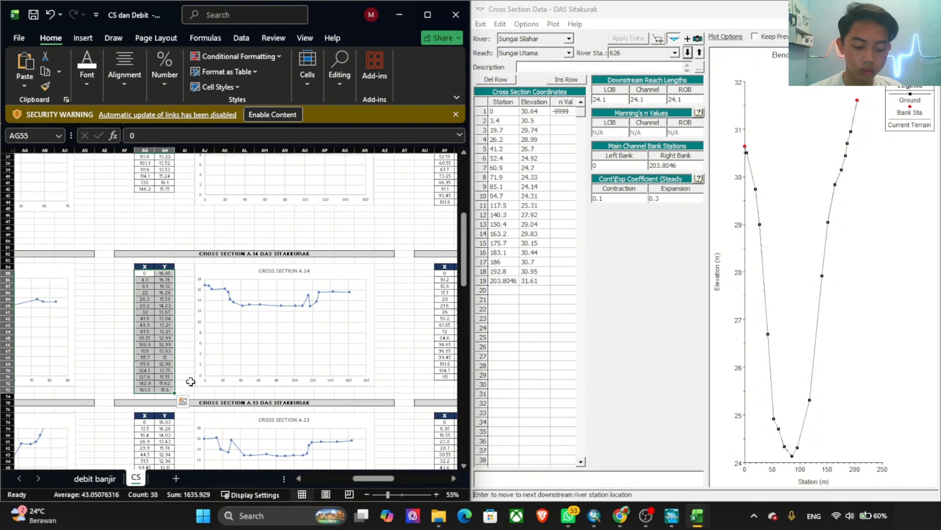
key("ctrl+c")
left_click(503, 111)
left_click_drag(503, 111, 544, 364)
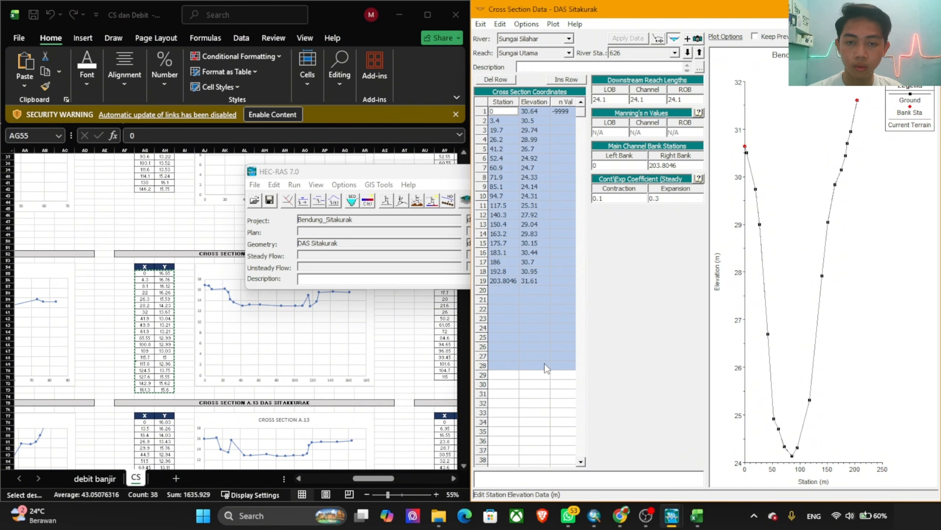
key("ctrl+v")
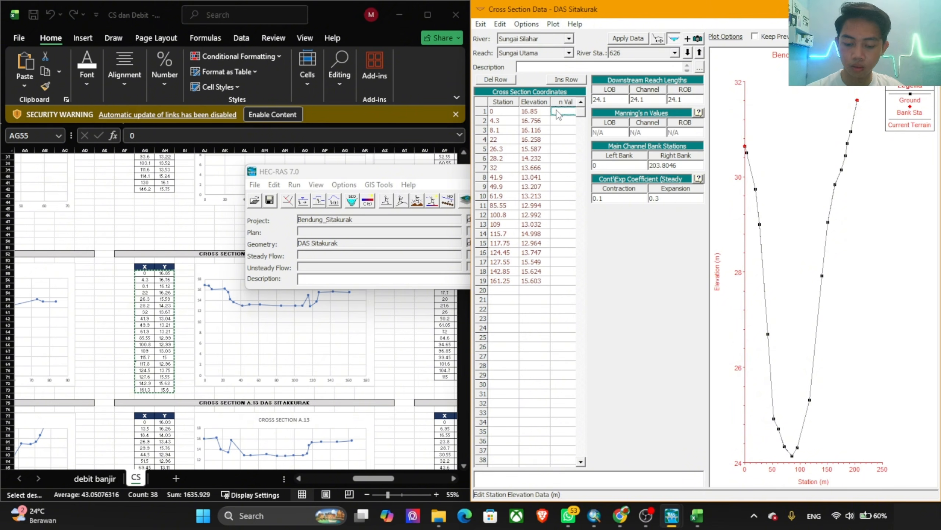
Step: Set river station 626's first n value to 0.025
left_click(556, 110)
type("0.035")
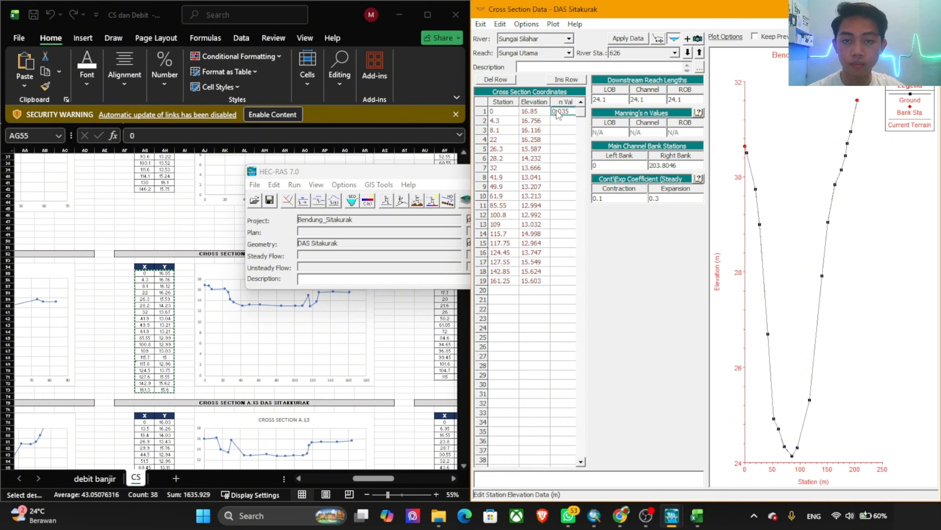
key("BackSpace")
key("BackSpace")
type("25")
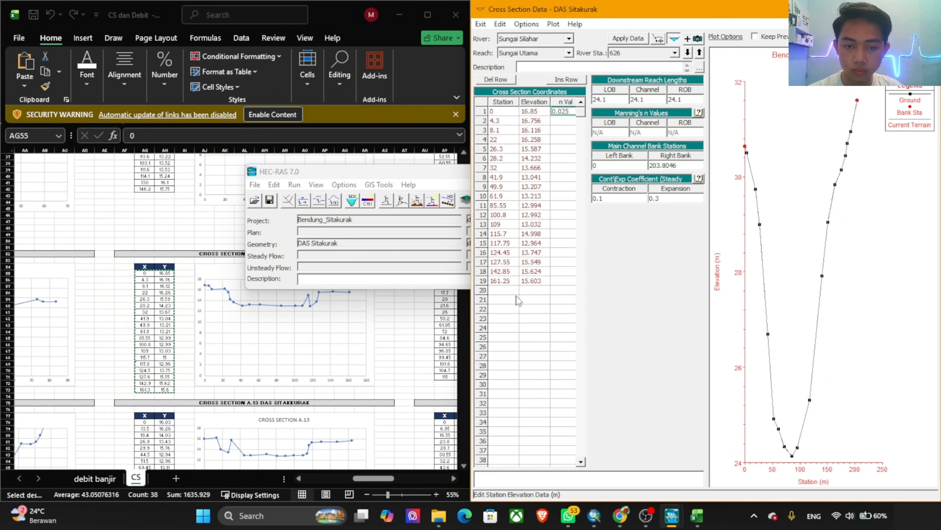
Step: Set river station 626's right bank station to 161.25 and move to station 602, accepting the edits and leaving the cut line alone
left_click(508, 284)
left_click(687, 164)
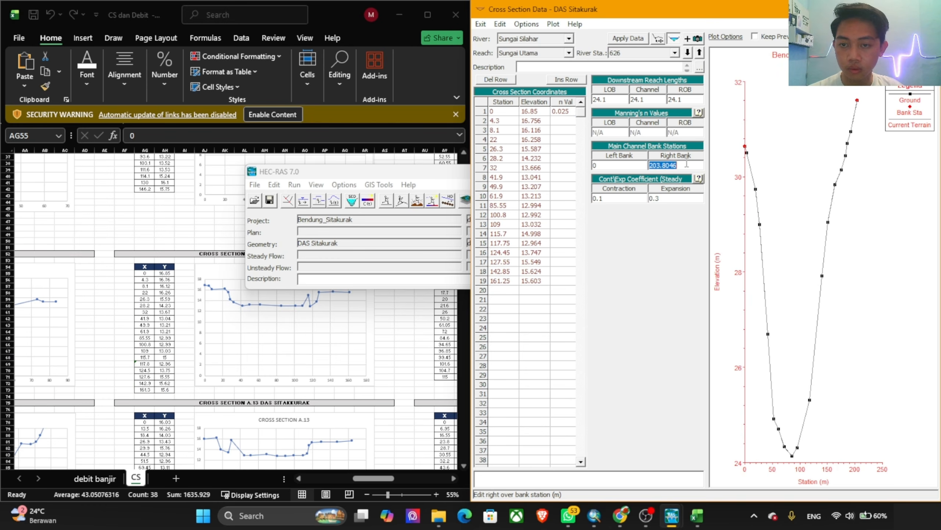
left_click(688, 52)
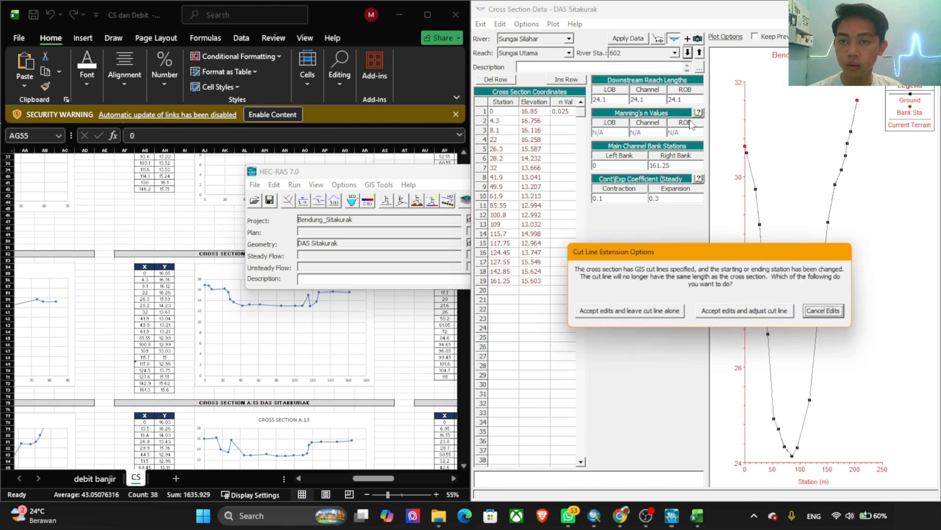
left_click(630, 311)
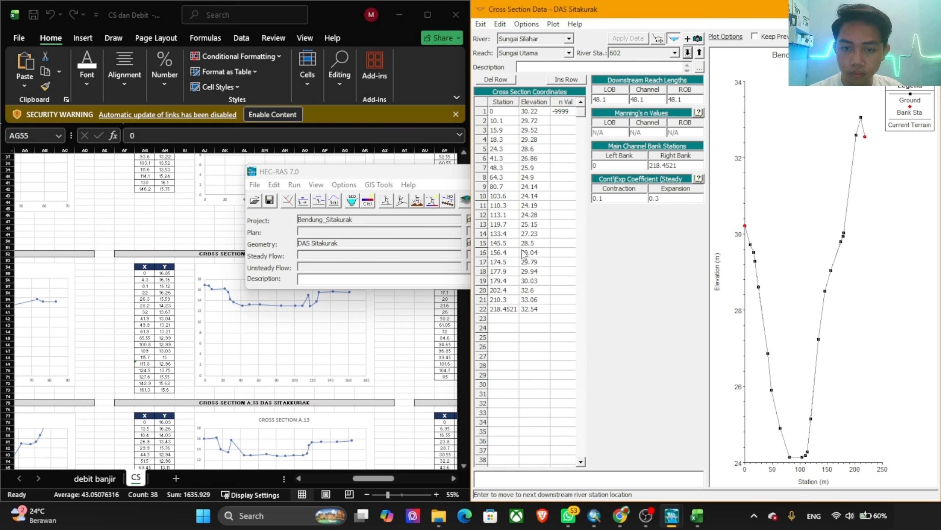
Step: Replace river station 602's station and elevation coordinates with all X and Y values of cross section A.13 (AG78:AH95), clearing the n value
left_click(185, 355)
scroll(185, 356, "down", 3)
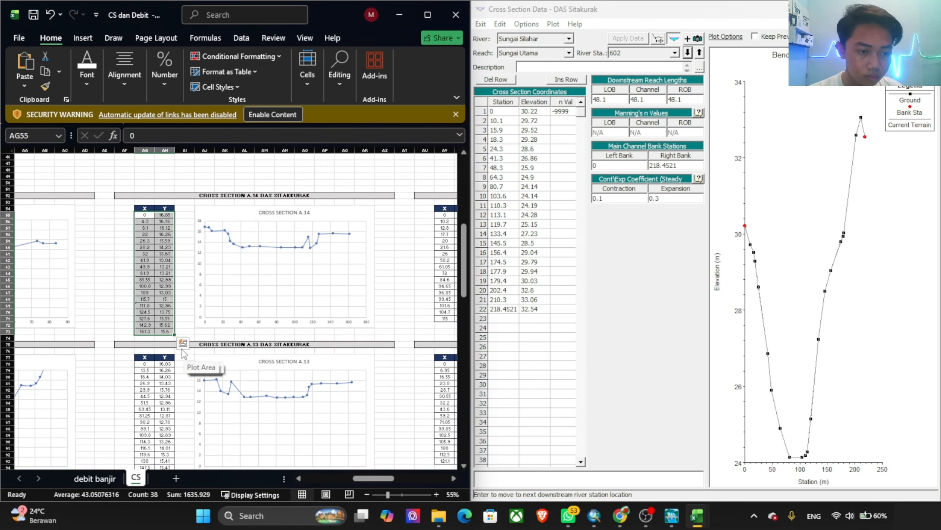
left_click(145, 363)
scroll(173, 349, "down", 6)
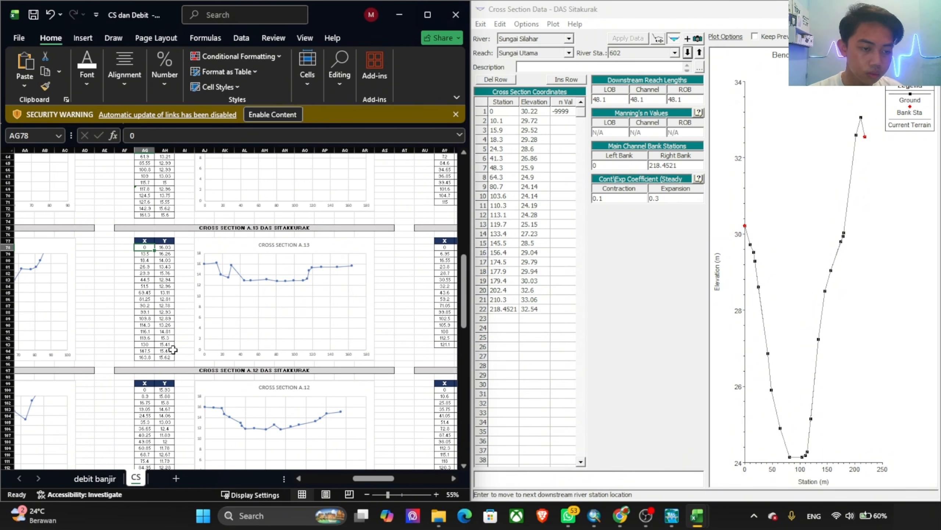
left_click(163, 357, "shift")
key("ctrl+c")
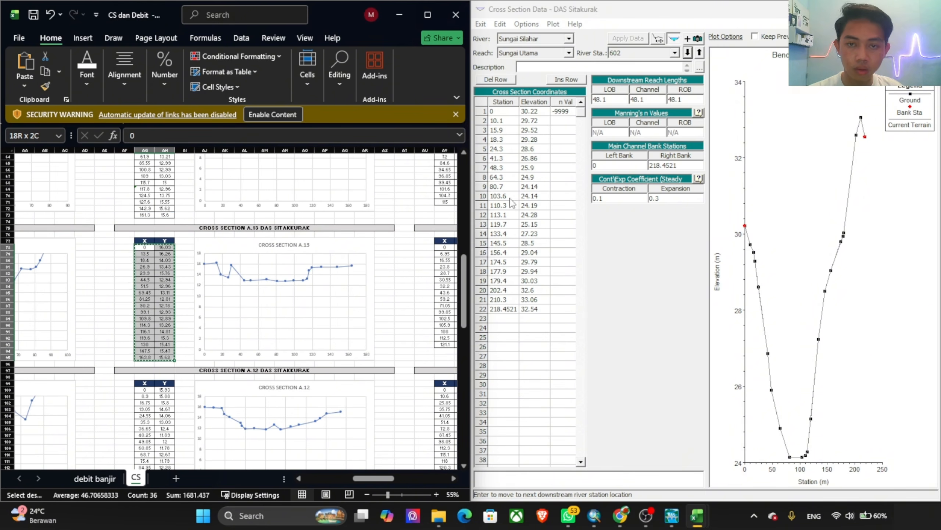
left_click(497, 115)
left_click(563, 328, "shift")
key("ctrl+v")
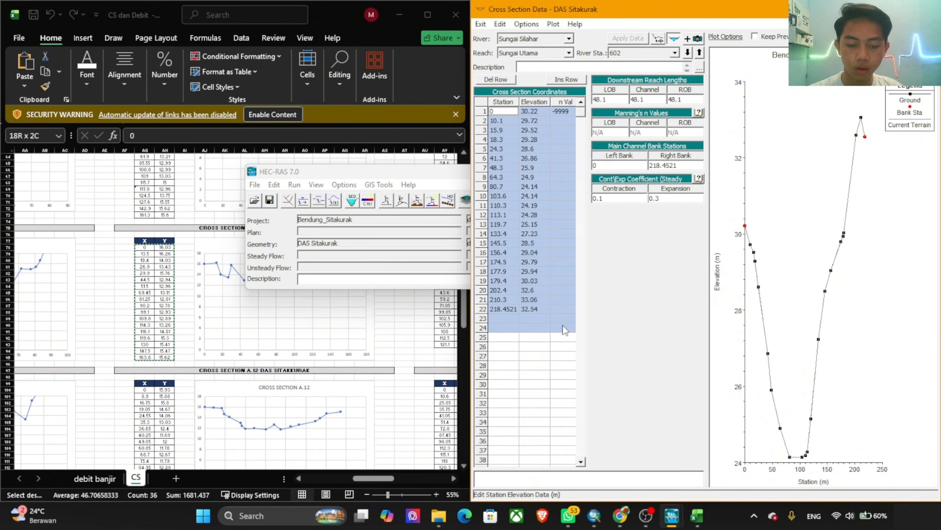
Step: Set river station 602's right bank station to its last station value, 163.8, and its first n value to 0.025
left_click(502, 271)
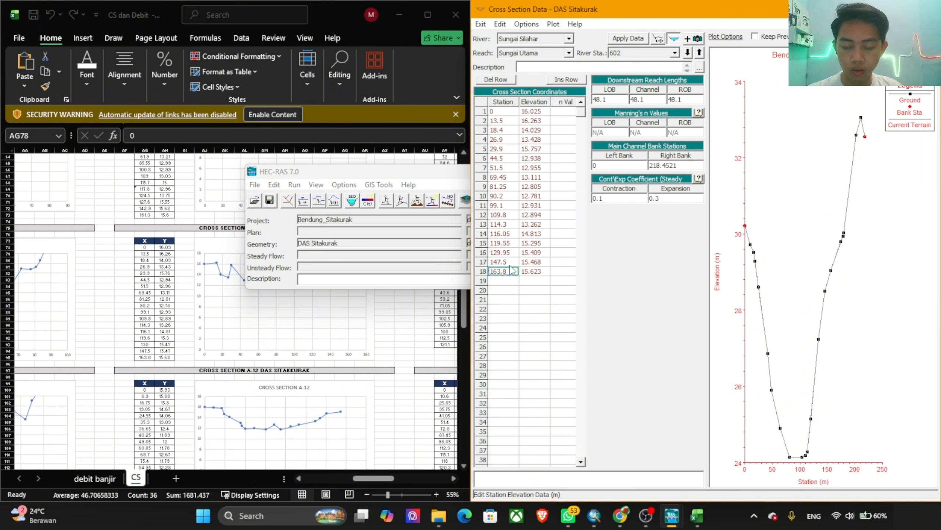
left_click(689, 166)
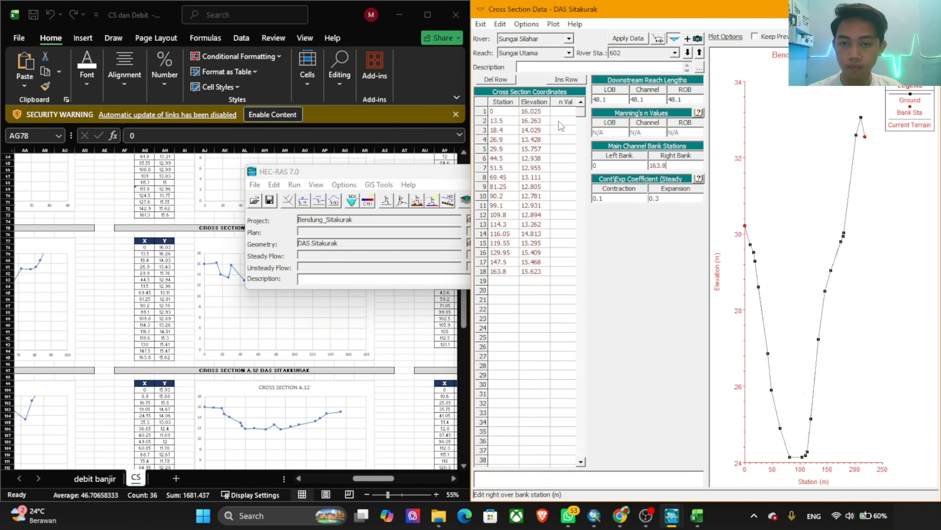
left_click(555, 113)
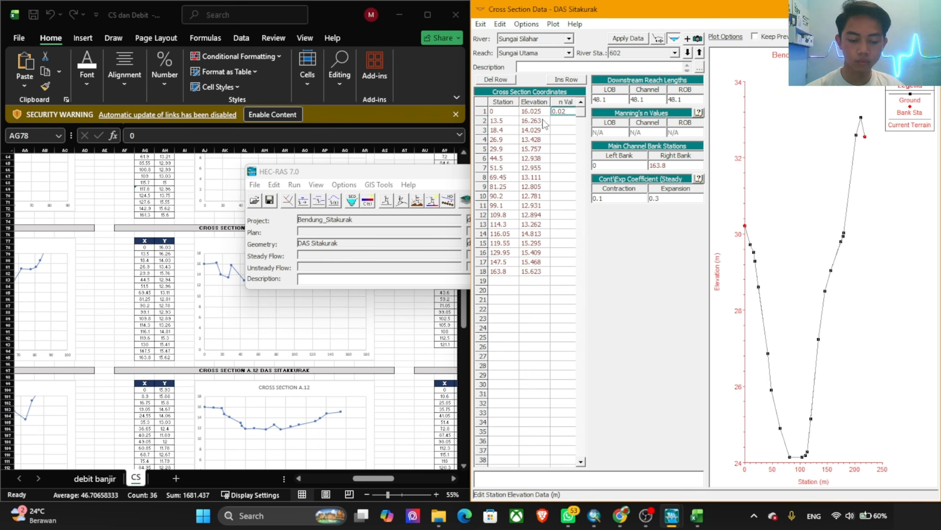
Step: Move downstream to river station 554, accepting station 602's edits and adjusting its cut line
left_click(688, 53)
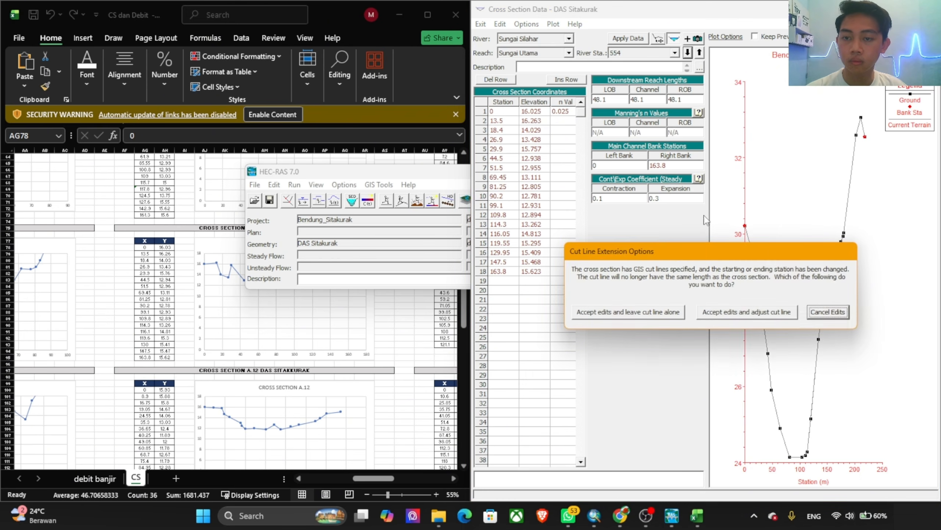
left_click(736, 313)
Step: Replace river station 554's station and elevation coordinates with all X and Y values of cross section A.12 (AG100:AH117)
left_click(319, 314)
scroll(263, 328, "down", 7)
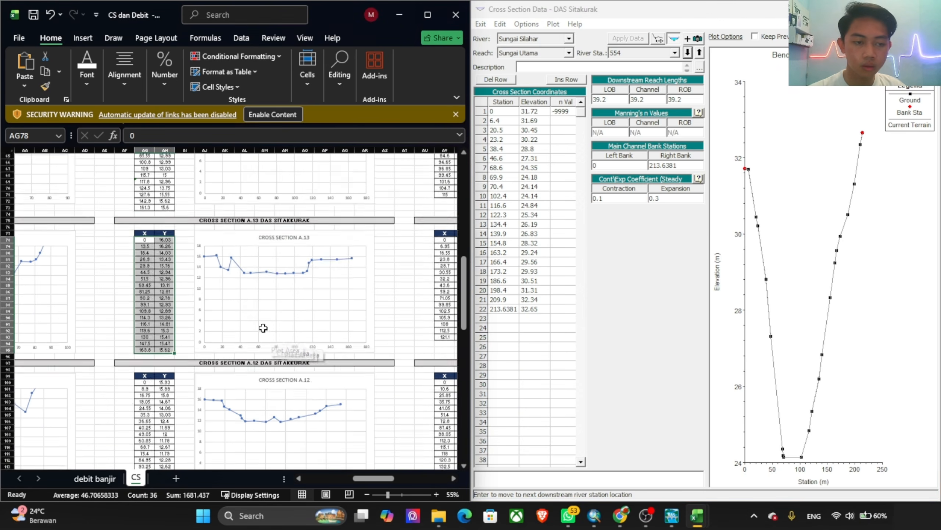
left_click_drag(136, 254, 190, 373)
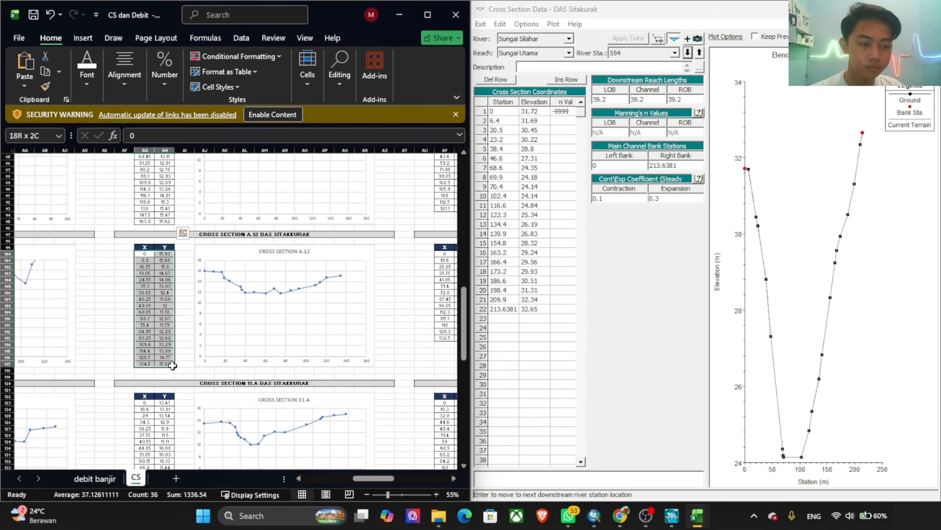
left_click(500, 111)
left_click_drag(500, 111, 534, 394)
type("0\t15.932 8.9\t15.878 16.75\t15.795 19.05\t14.673 24.55\t14.062 35.3\t13.027 36.65\t12.395 40.25\t11.886 49.05\t11.996 60.85\t11.775 68.7\t12.668 75.4\t11.786 84.95\t12.276 93.25\t12.62 109.6\t13.287 114.4\t13.875 120.65\t14.765 134.45\t15.094")
Step: Set river station 554's first n value to 0.025 and its right bank station to the last station value, 134.45
left_click(562, 112)
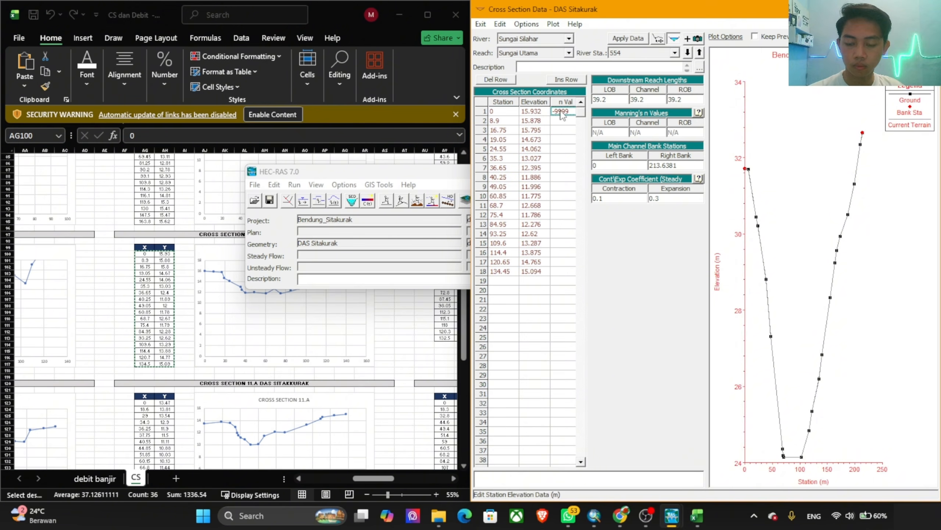
key("Delete")
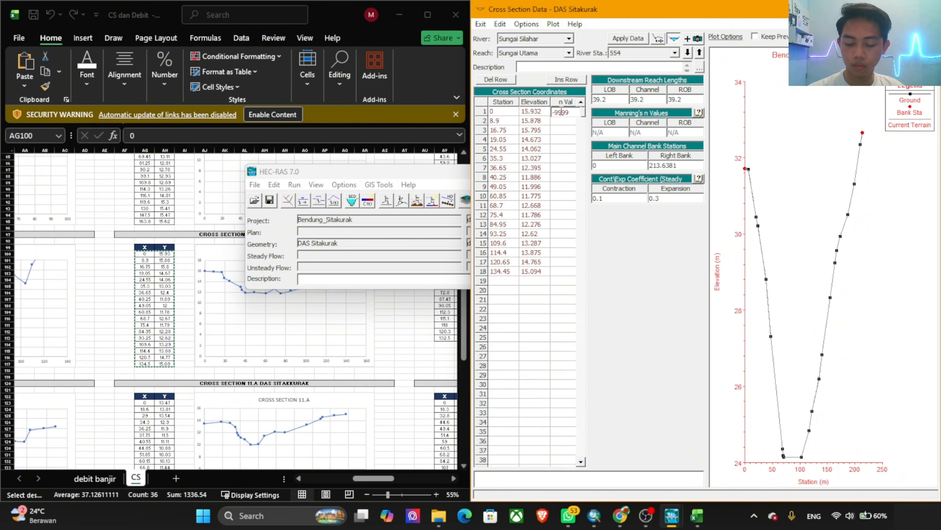
type("0.025")
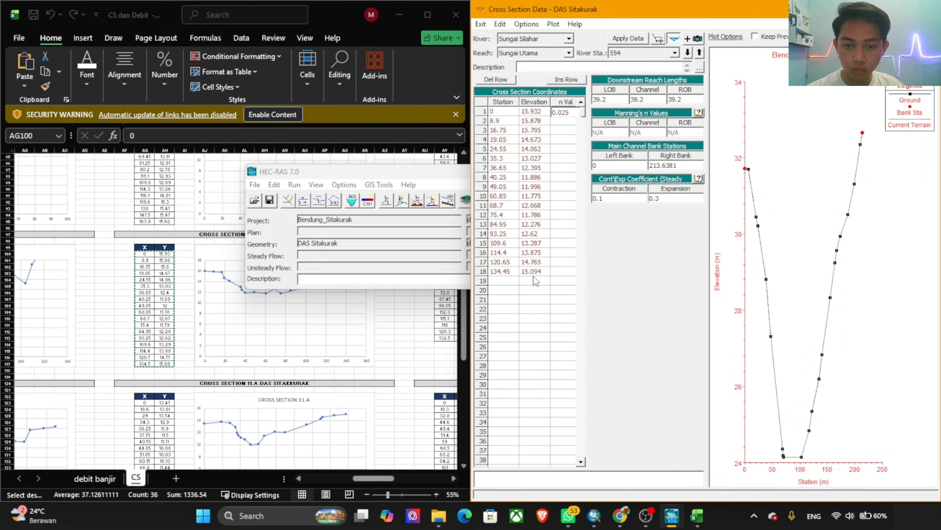
left_click(532, 277)
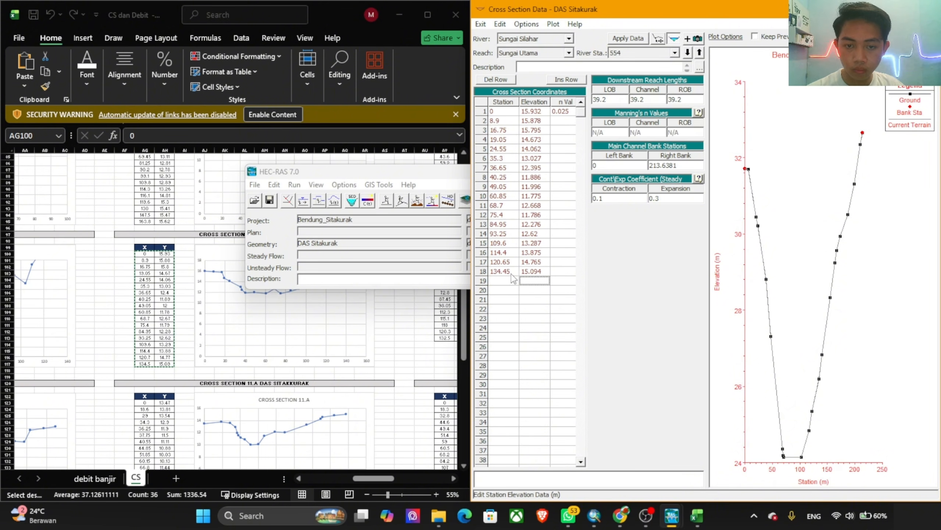
left_click(510, 273)
key("ctrl+c")
left_click(677, 165)
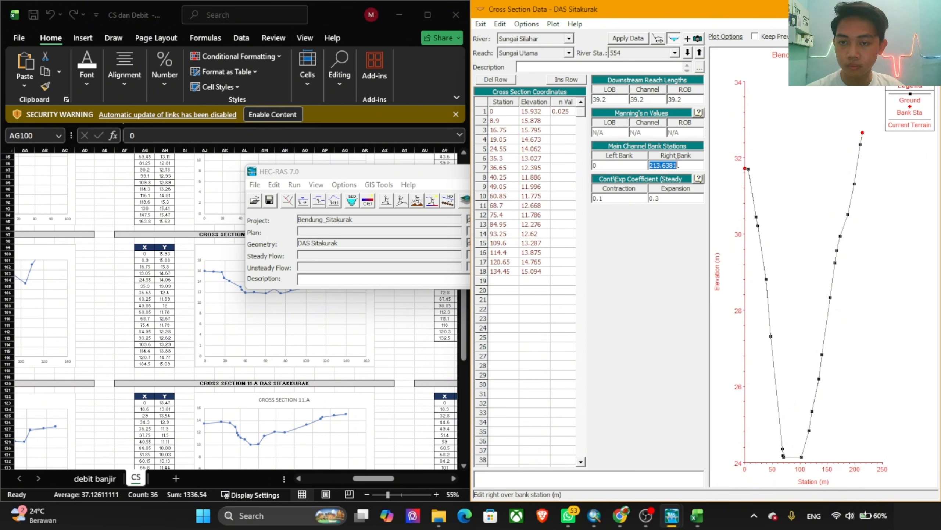
Step: Apply river station 554's data with the cut line adjusted and move downstream to station 515
left_click(644, 43)
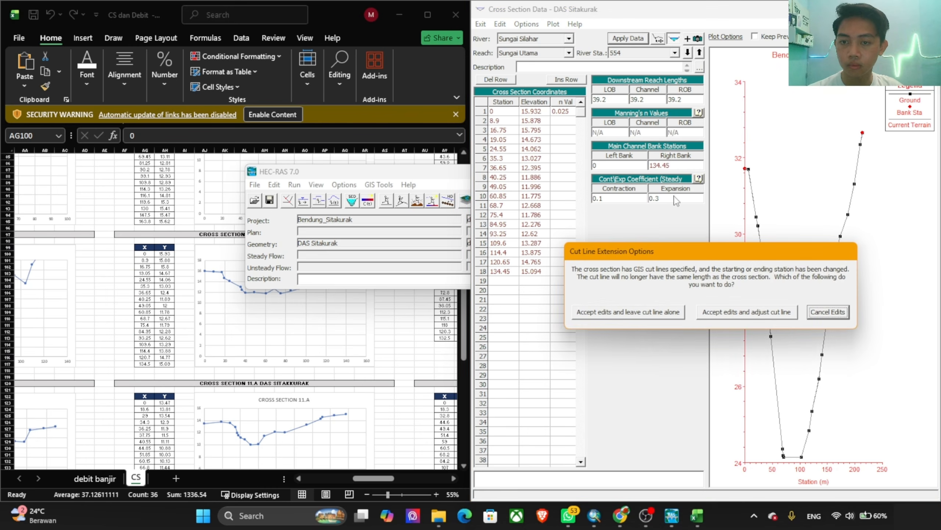
left_click(726, 314)
left_click(688, 52)
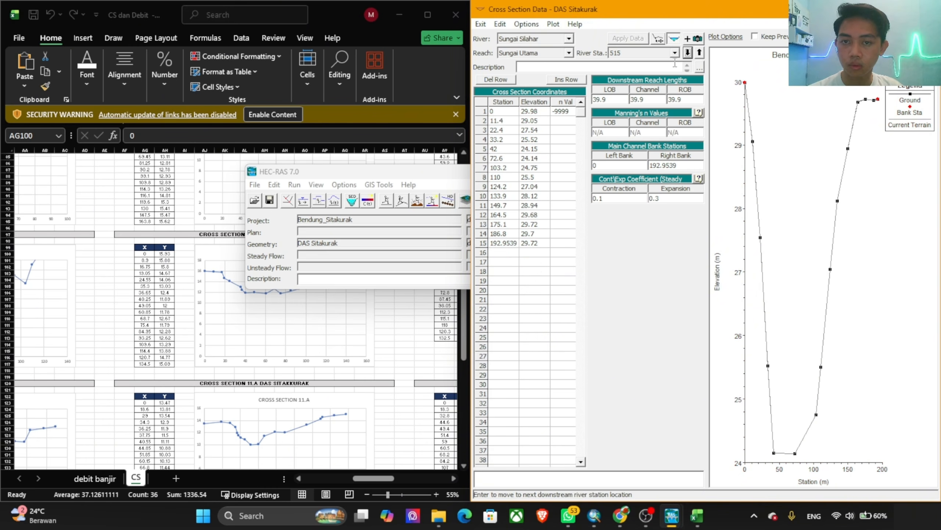
Step: Replace river station 515's station and elevation coordinates with all X and Y values of cross section 11.A (AG123:AH140), clearing the n value
left_click(296, 358)
scroll(278, 342, "down", 7)
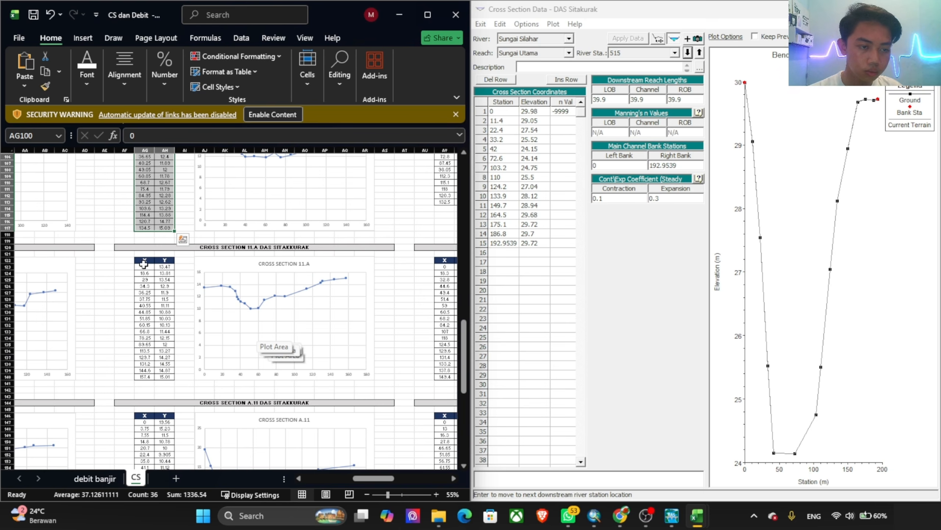
left_click_drag(144, 264, 165, 377)
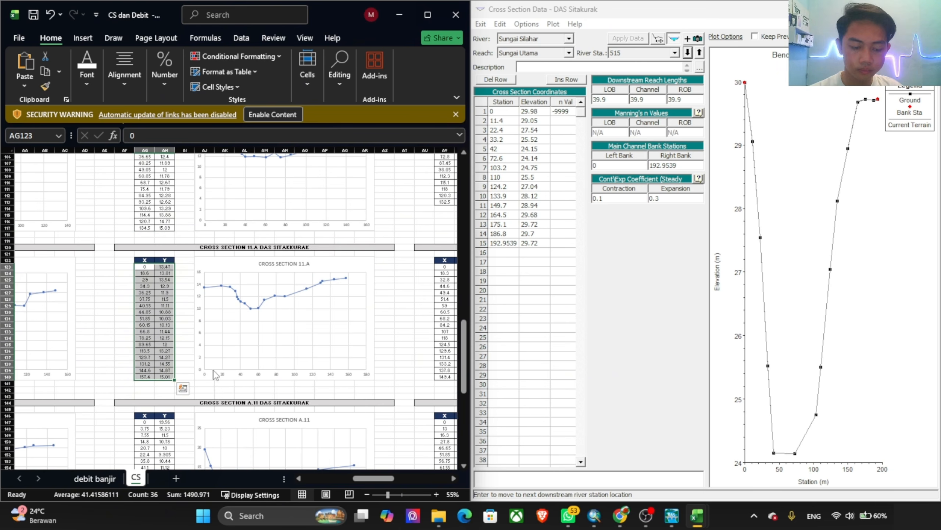
key("ctrl+c")
left_click(534, 168)
left_click_drag(503, 111, 586, 343)
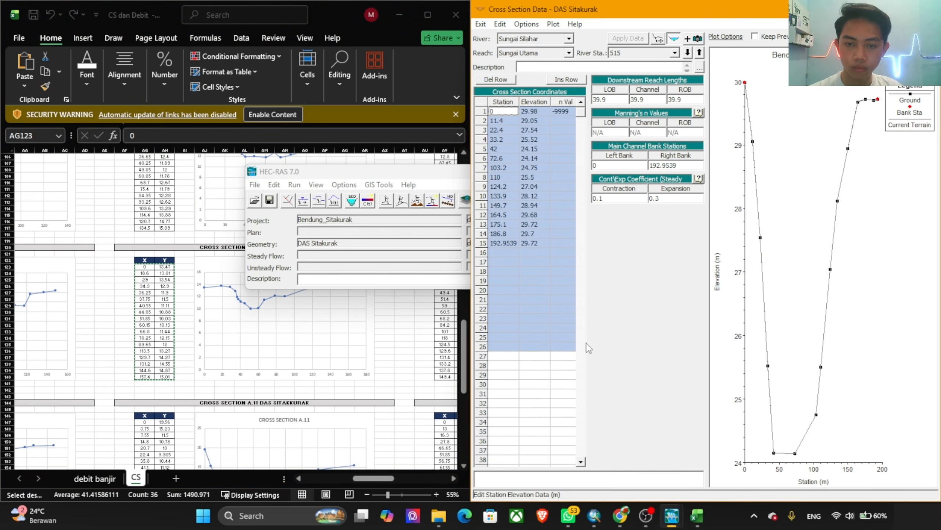
key("ctrl+v")
Step: Set river station 515's first n value to 0.025 and its right bank station to the last station value, 157.35
left_click(557, 111)
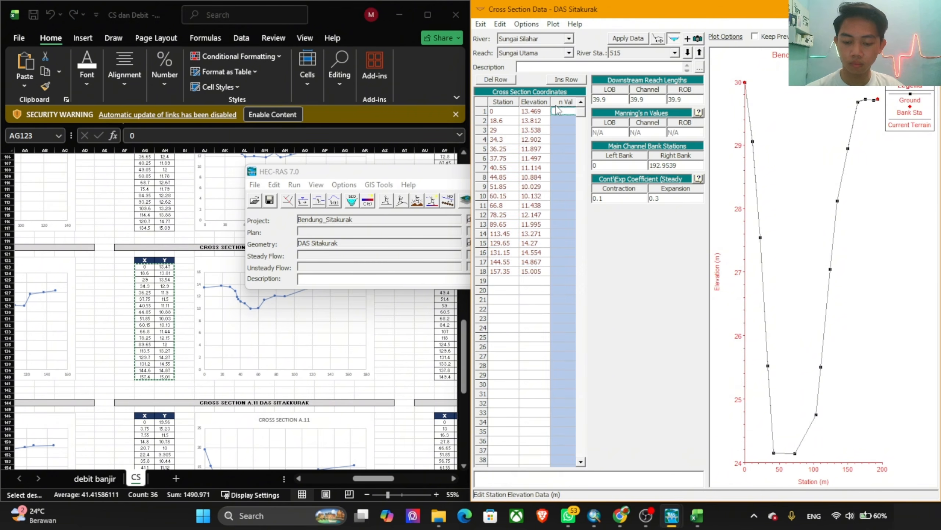
type("0.025")
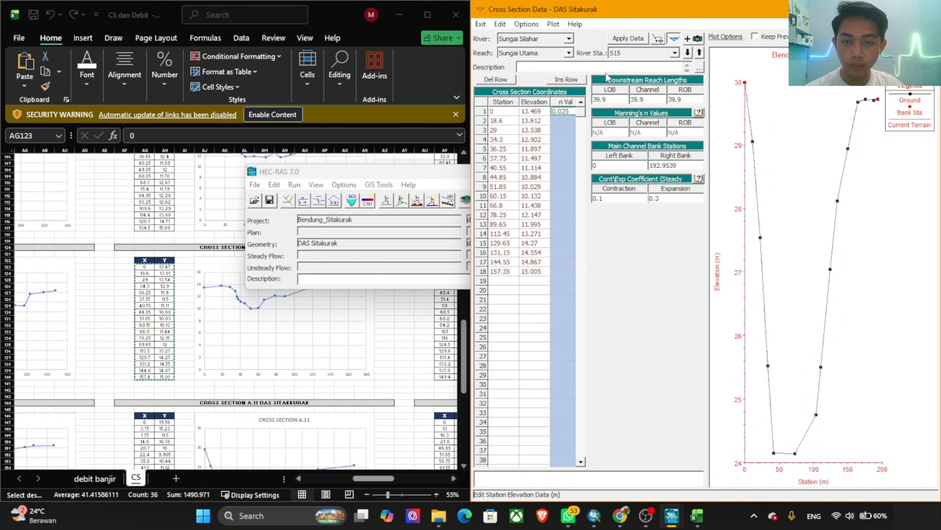
left_click(503, 271)
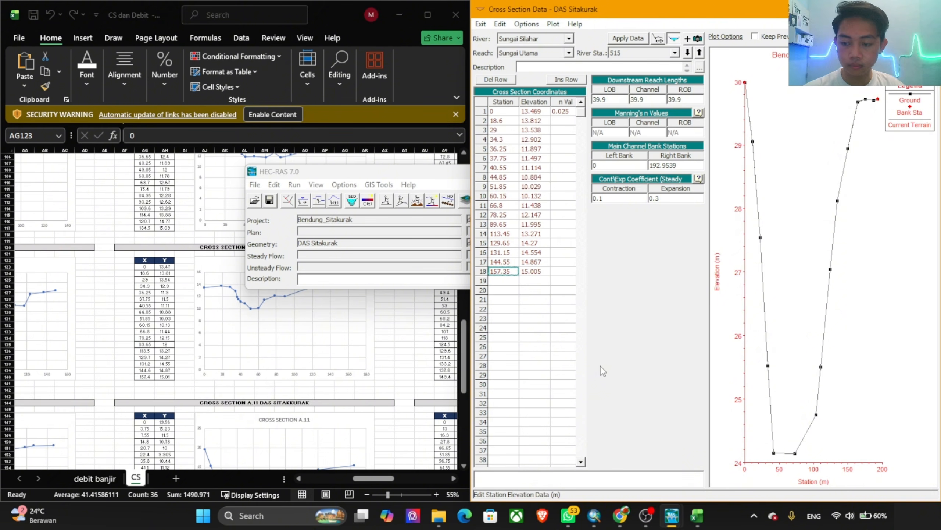
left_click_drag(680, 164, 665, 168)
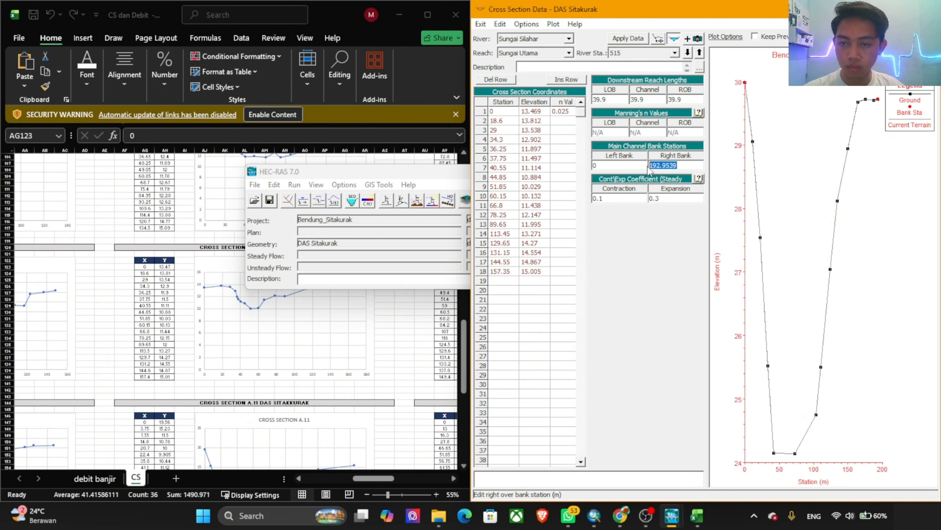
Step: Apply river station 515's data with the cut line adjusted and move downstream to station 475
left_click(628, 38)
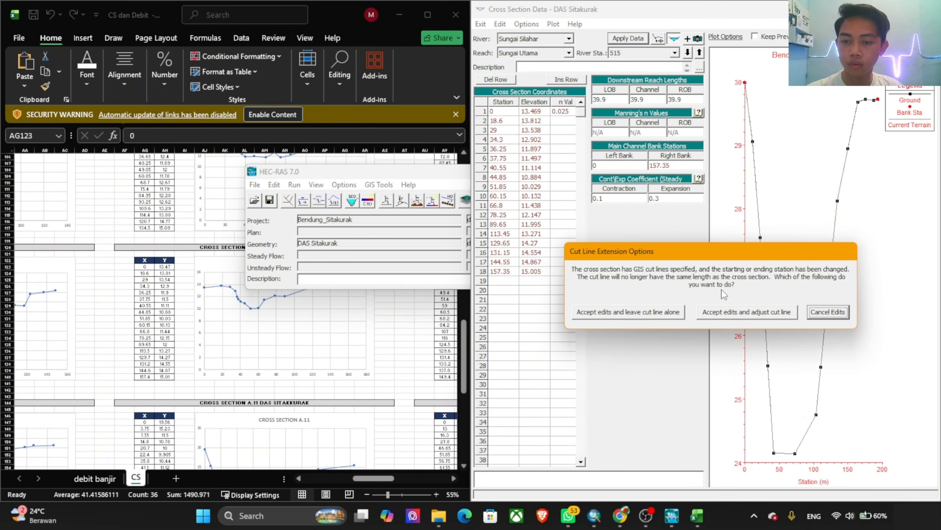
left_click(732, 313)
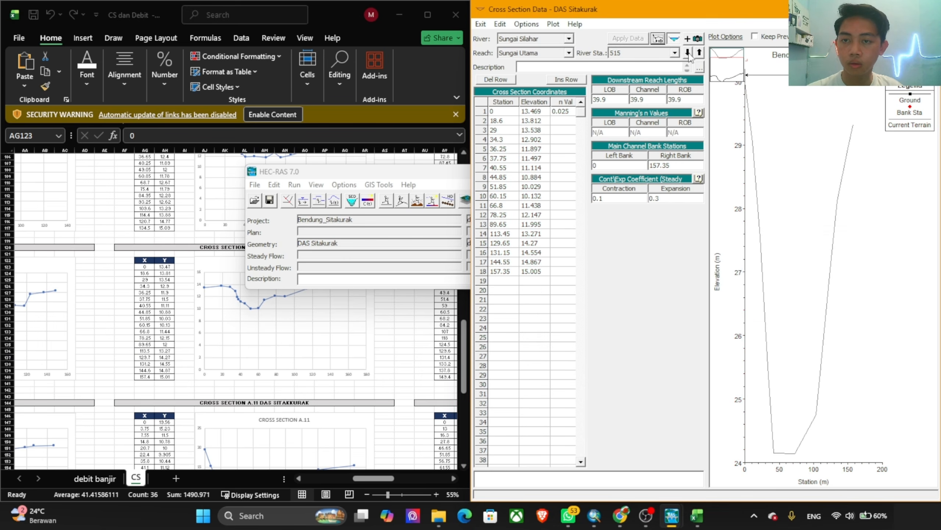
left_click(687, 53)
Step: Replace river station 475's station and elevation coordinates with all X and Y values of cross section A.11 (AG147:AH159), clearing the n value
left_click(278, 365)
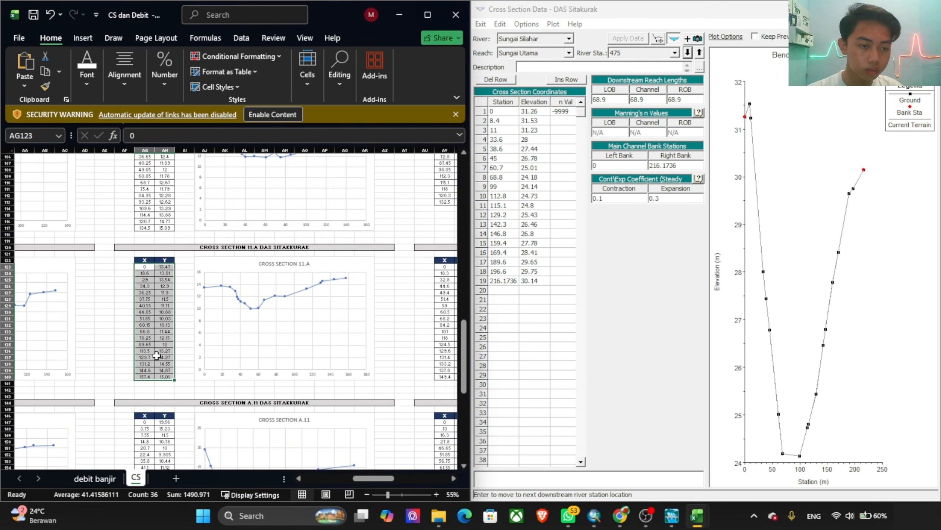
scroll(154, 301, "down", 7)
left_click_drag(144, 286, 160, 365)
key("ctrl+c")
left_click_drag(498, 112, 570, 299)
key("ctrl+v")
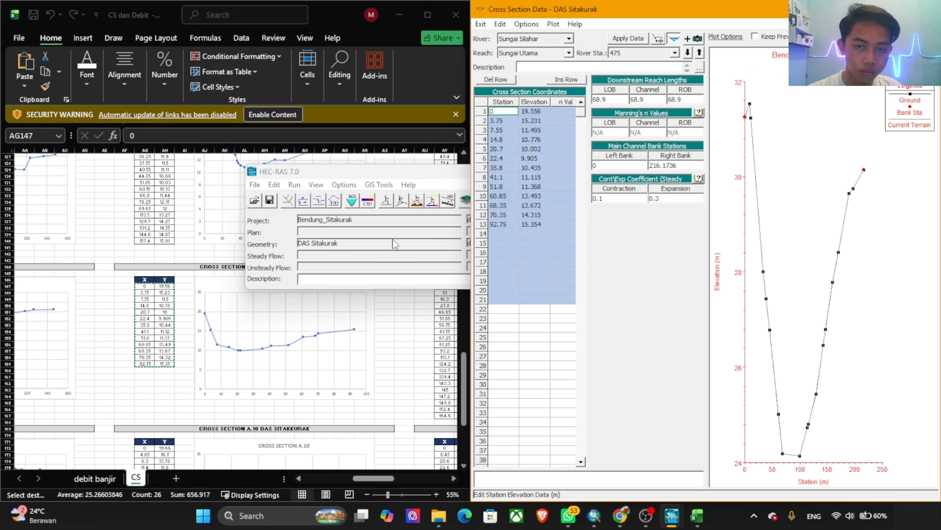
Step: Set river station 475's first n value to 0.025 and its right bank station to the last station value, 92.75
left_click(565, 112)
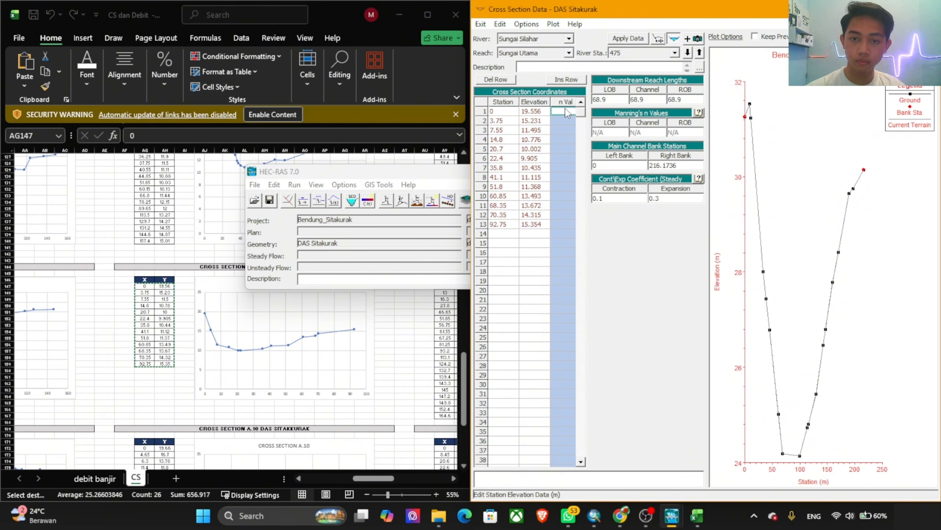
type("0.0")
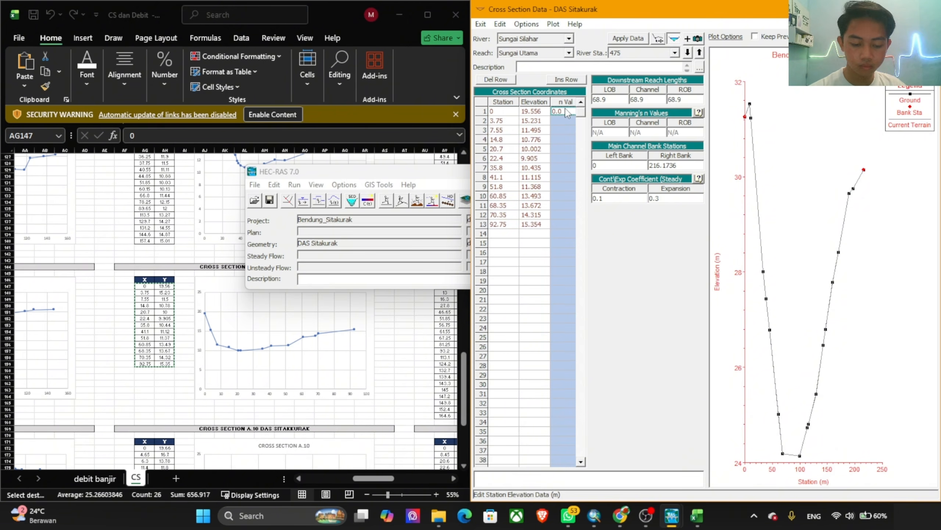
type("25")
left_click(502, 226)
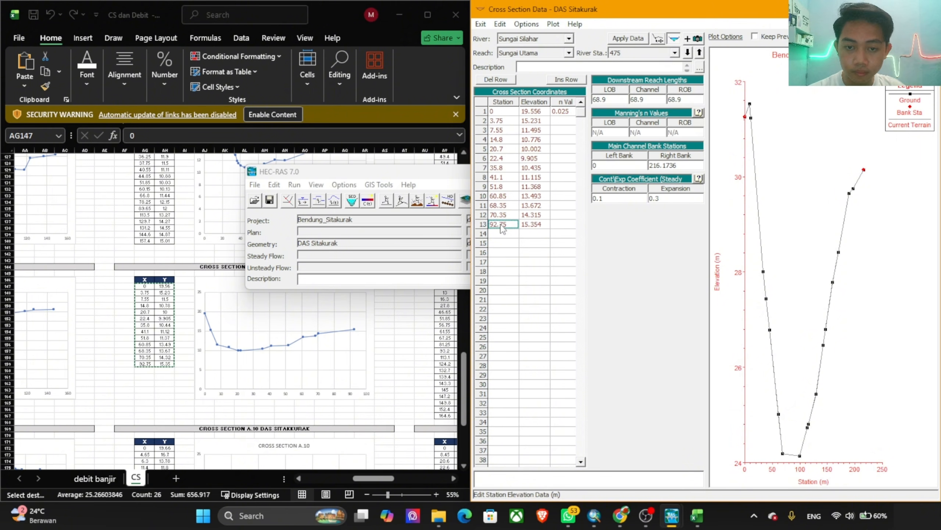
key("ctrl+c")
left_click(685, 168)
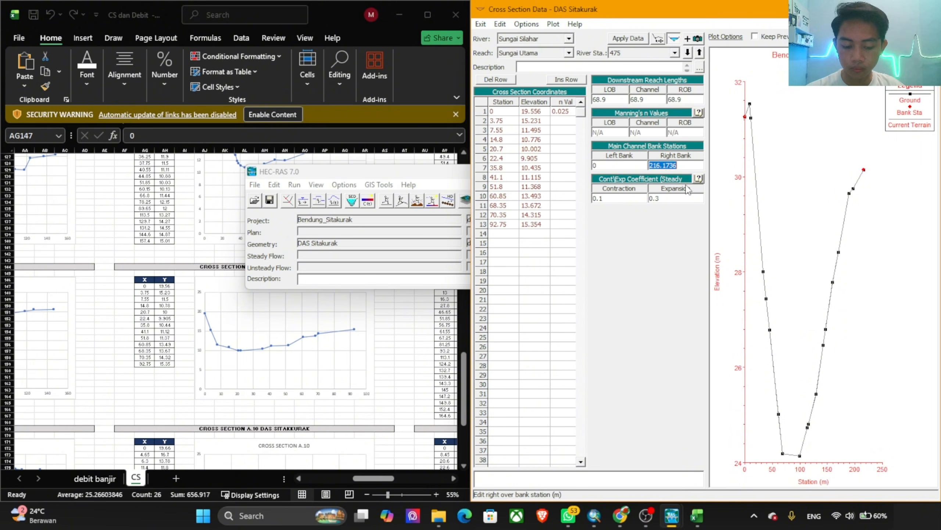
type("92.75")
Step: Apply river station 475's data with the cut line adjusted and move downstream to station 406
left_click(648, 37)
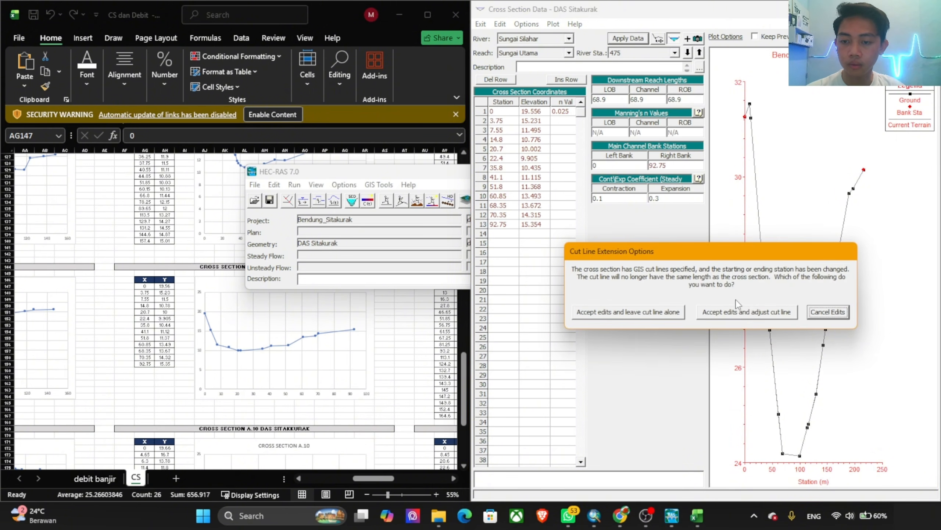
left_click(748, 311)
left_click(688, 52)
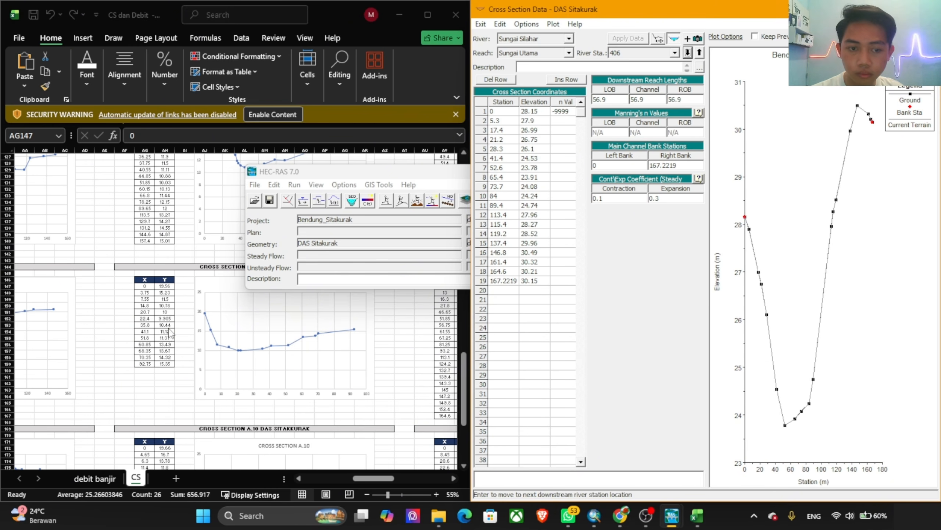
Step: Replace river station 406's station and elevation coordinates with all X and Y values of cross section A.10 (AG172:AH186), clearing the n value
left_click(293, 326)
scroll(178, 338, "down", 7)
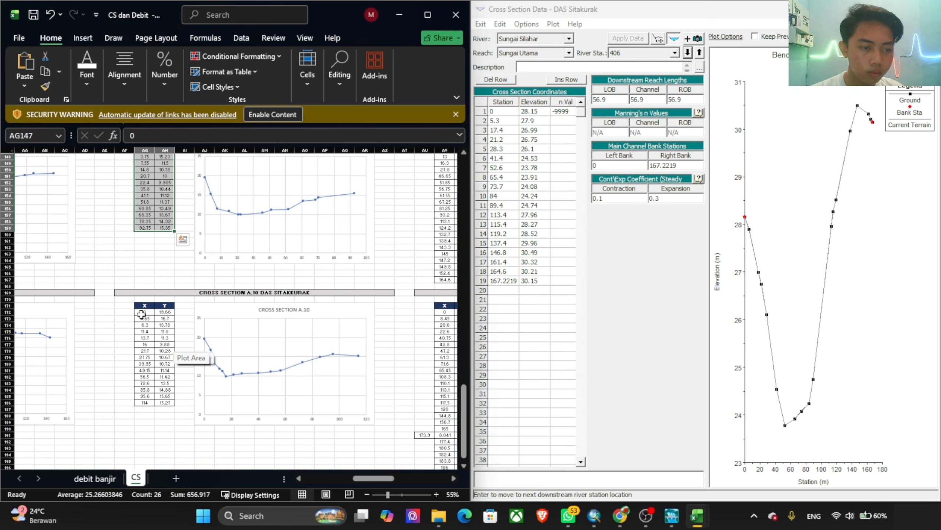
left_click_drag(141, 313, 171, 405)
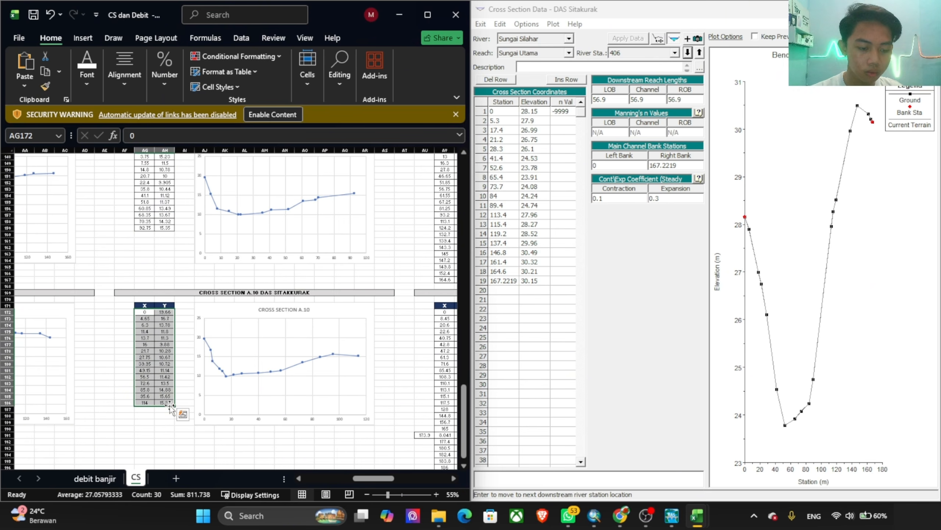
key("ctrl+c")
left_click(510, 189)
left_click_drag(503, 102, 615, 311)
left_click_drag(503, 111, 568, 313)
key("ctrl+v")
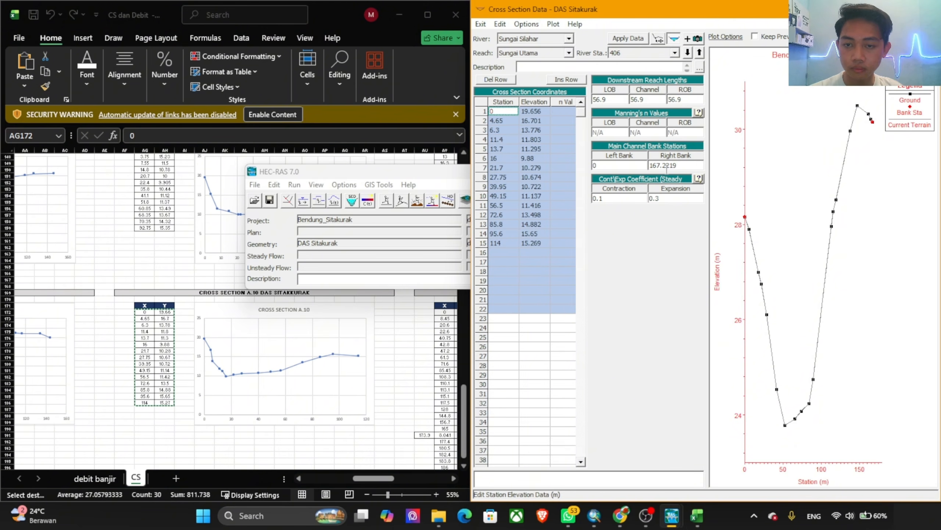
Step: Set river station 406's first n value to 0.025 and right bank station to 114, accepting the edits with adjusted cut line while moving to 349
left_click(561, 112)
type("0.0")
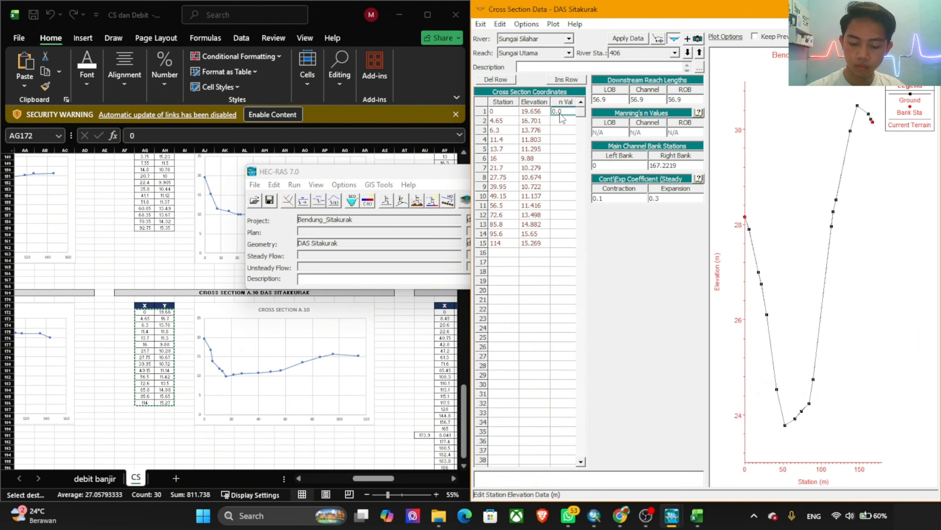
type("25")
left_click(507, 244)
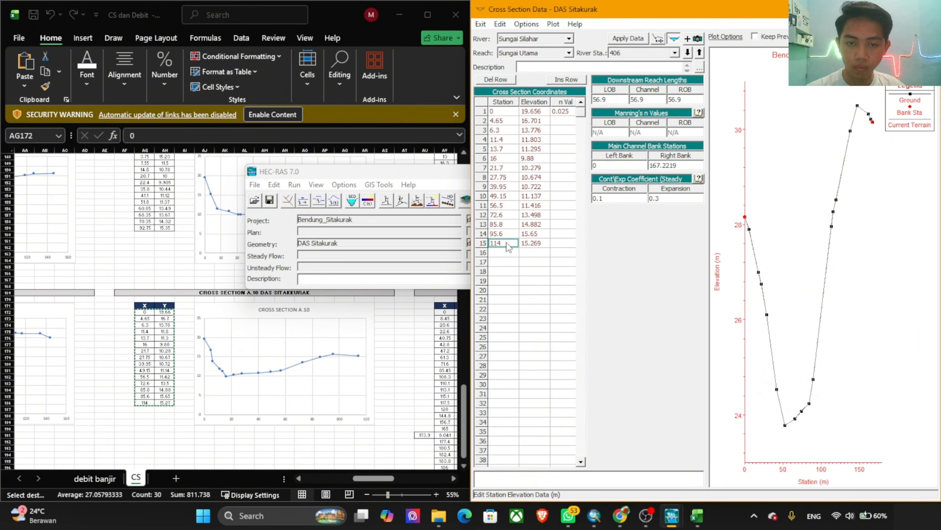
left_click(684, 165)
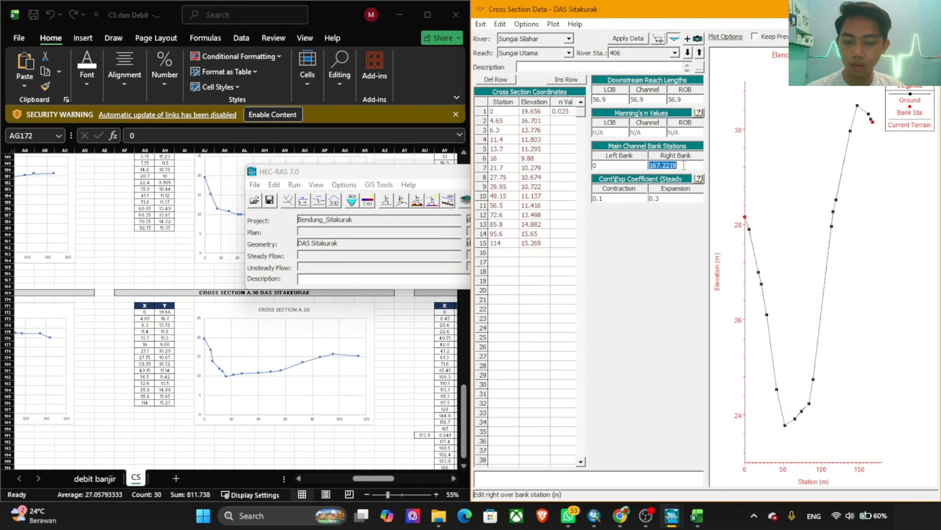
left_click(688, 52)
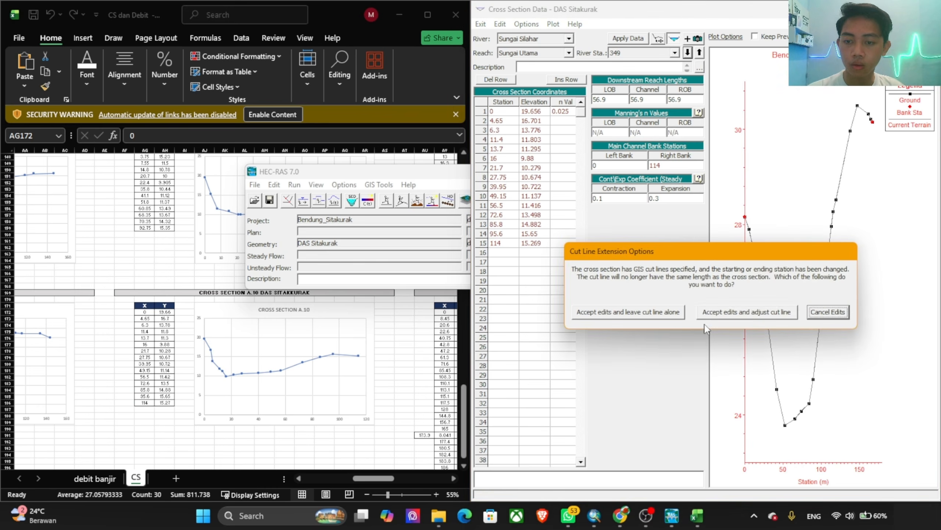
left_click(747, 312)
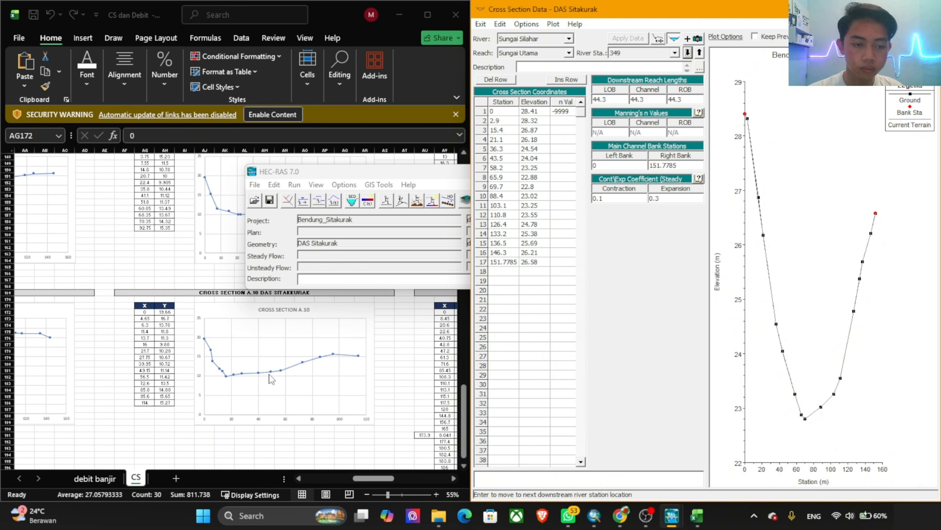
Step: Copy all X and Y values of cross section A.9 (AV5:AW22) from the CS sheet of the workbook
left_click(272, 379)
scroll(274, 427, "down", 5)
left_click_drag(362, 479, 393, 480)
scroll(322, 390, "up", 6)
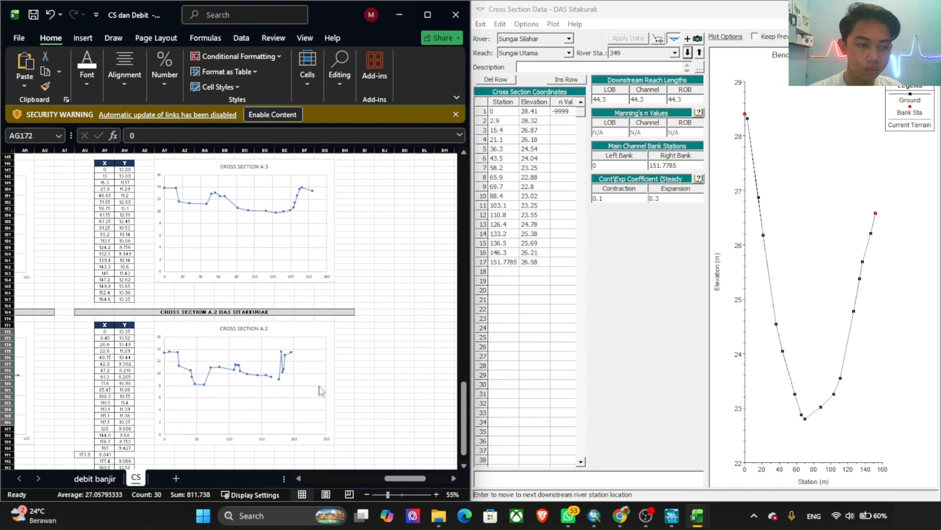
scroll(322, 390, "down", 2)
left_click_drag(80, 416, 122, 414)
scroll(235, 393, "up", 17)
scroll(235, 392, "up", 20)
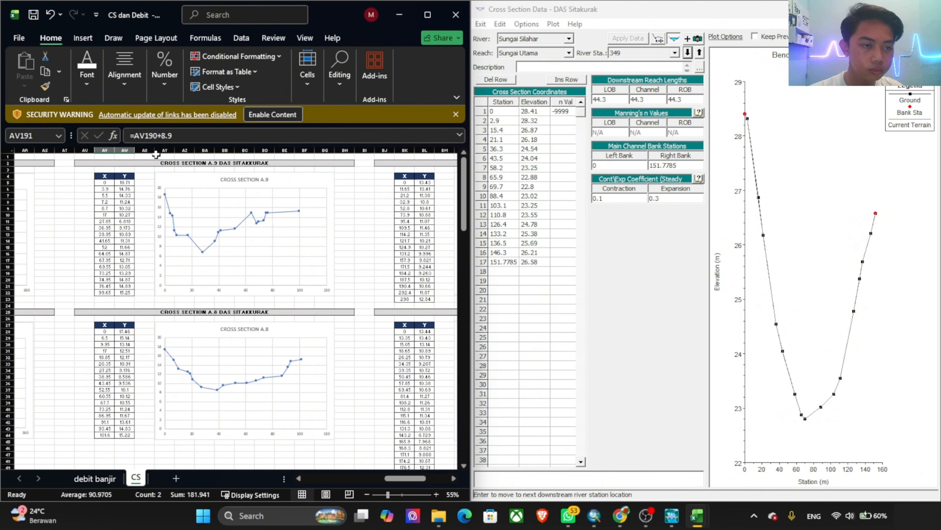
left_click_drag(95, 186, 128, 293)
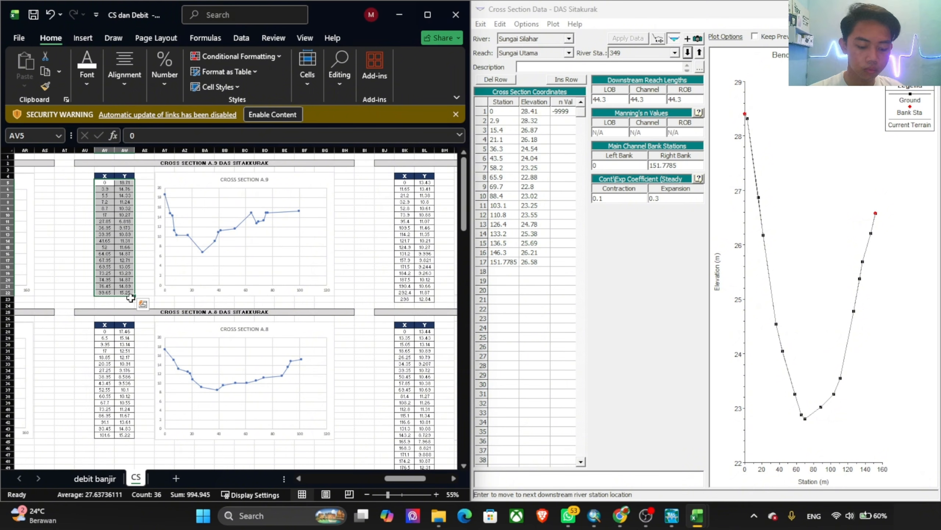
key("ctrl+c")
left_click(460, 136)
Step: Replace river station 349's station and elevation coordinates with the copied A.9 values and set its first n value to 0.025
left_click(503, 112)
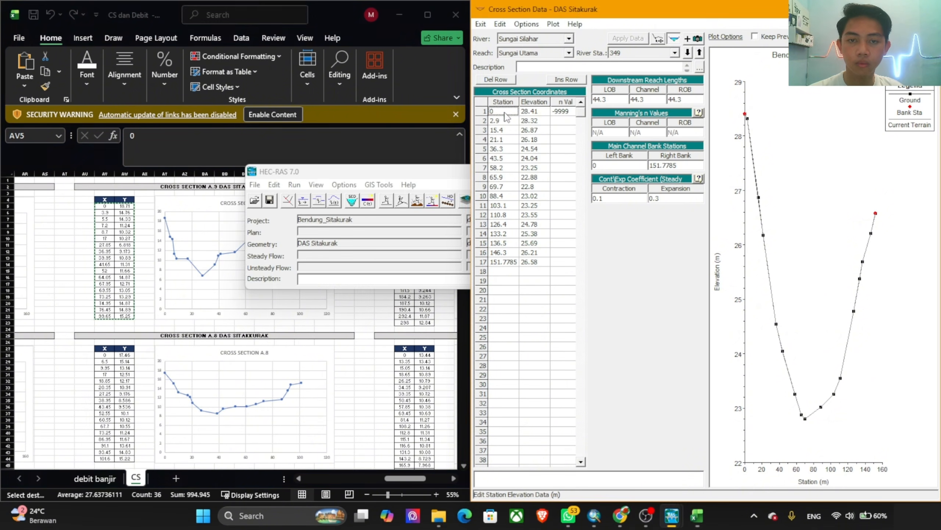
left_click_drag(503, 111, 592, 330)
key("ctrl+v")
left_click(560, 113)
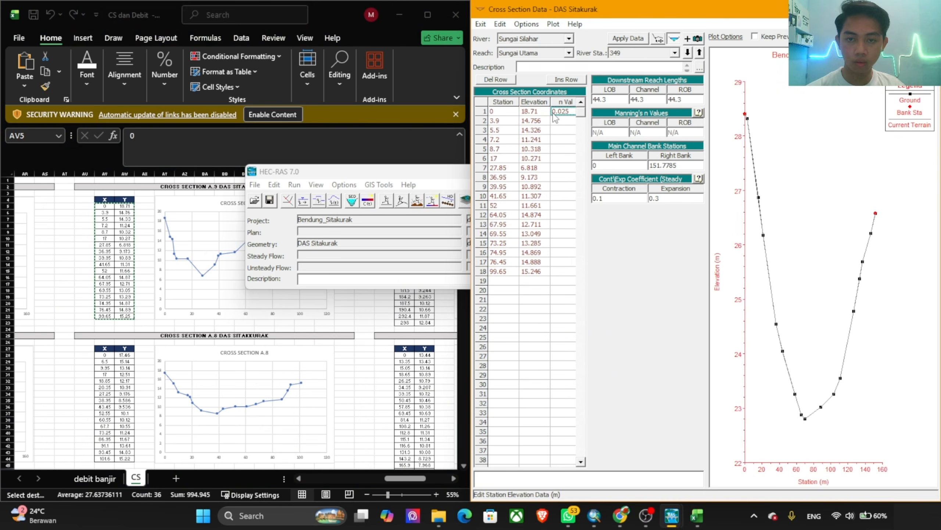
left_click(689, 164)
key("ctrl+v")
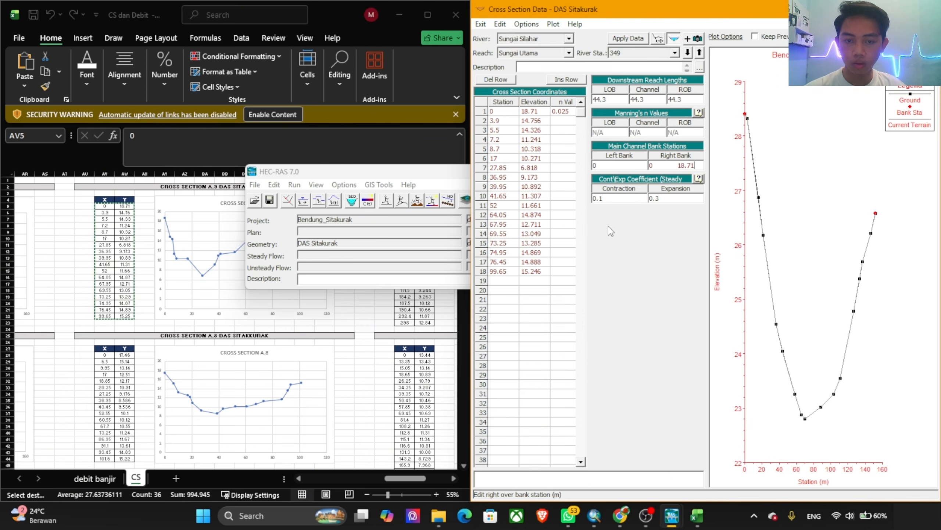
left_click(517, 276)
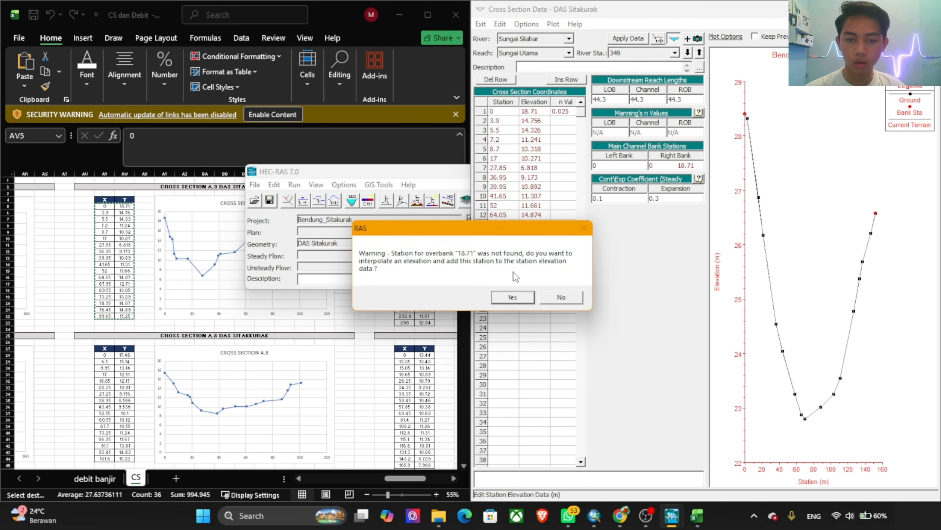
left_click(561, 297)
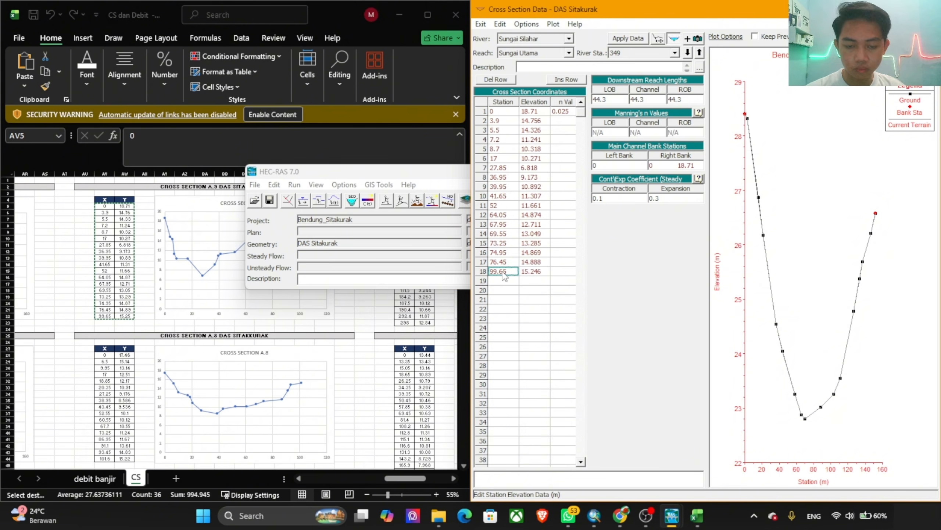
Step: Set river station 349's right bank station to the last station value, 99.65
left_click(676, 165)
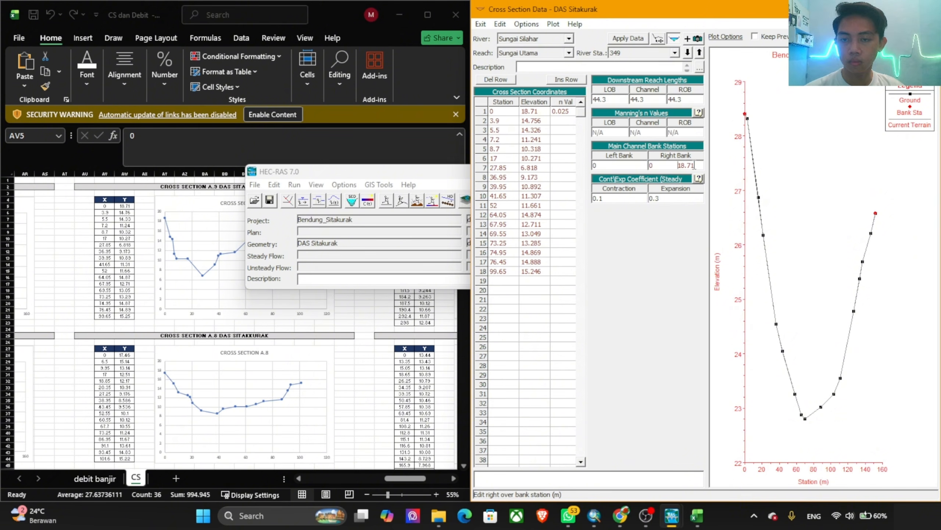
left_click_drag(695, 165, 634, 164)
type("99.65")
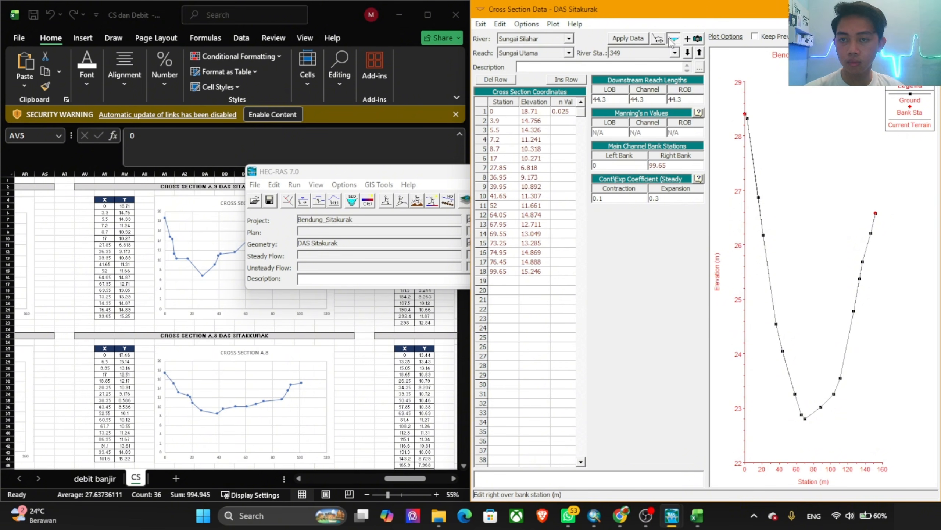
Step: Apply river station 349's data with the cut line adjusted and move downstream to station 305
left_click(645, 38)
left_click(727, 315)
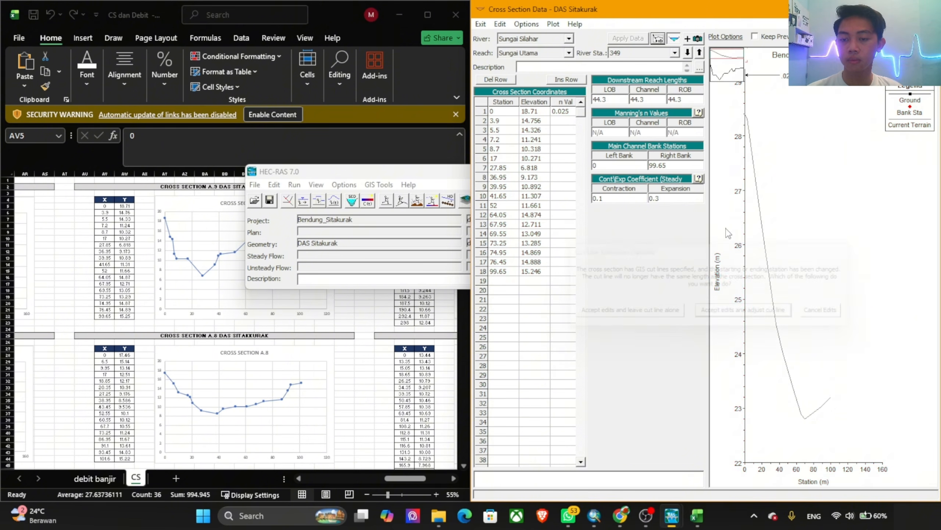
left_click(688, 54)
Step: Replace river station 305's station and elevation coordinates with all X and Y values of cross section A.8 (AV28:AW44), clearing the n value
left_click(256, 326)
scroll(254, 325, "down", 8)
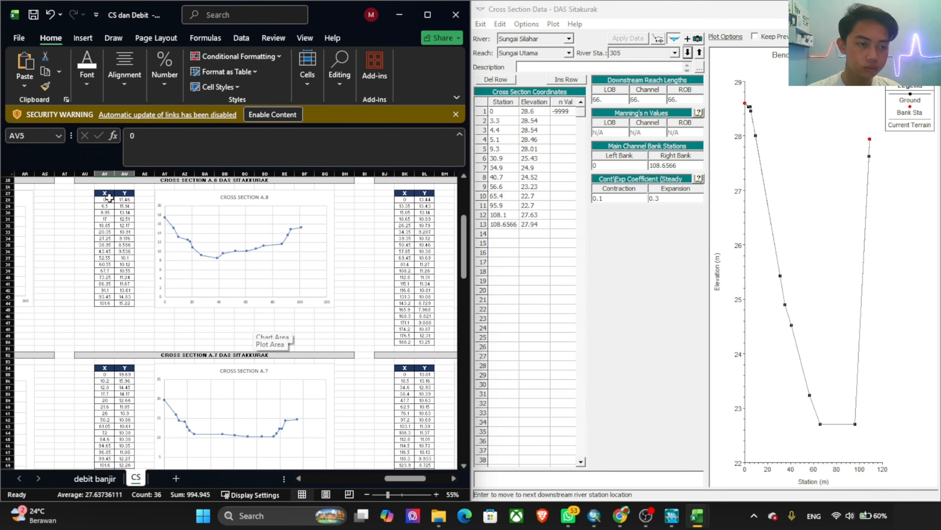
left_click_drag(109, 198, 125, 305)
key("ctrl+c")
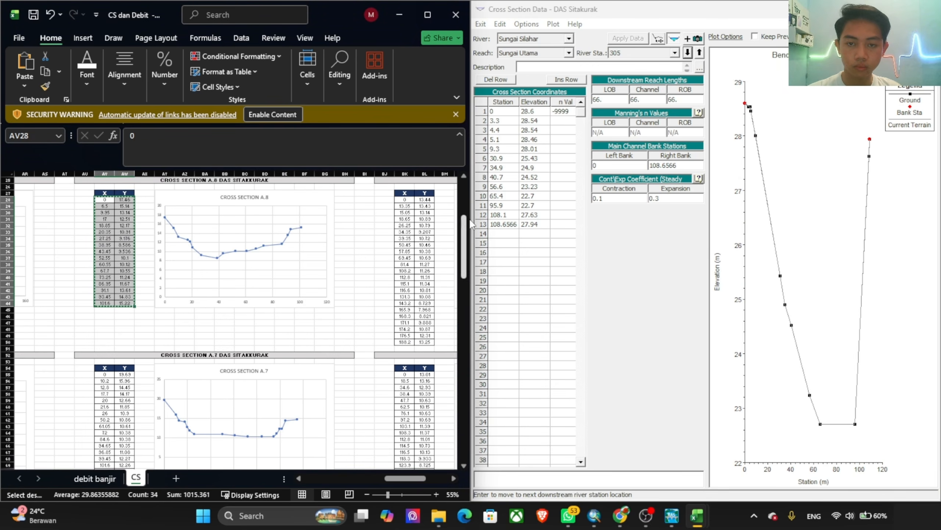
left_click(502, 111)
left_click_drag(502, 111, 572, 295)
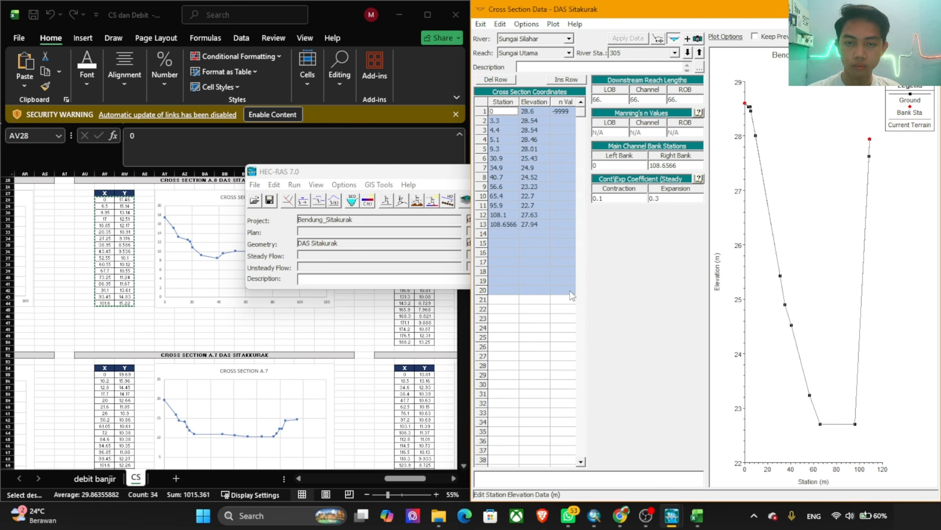
key("ctrl+v")
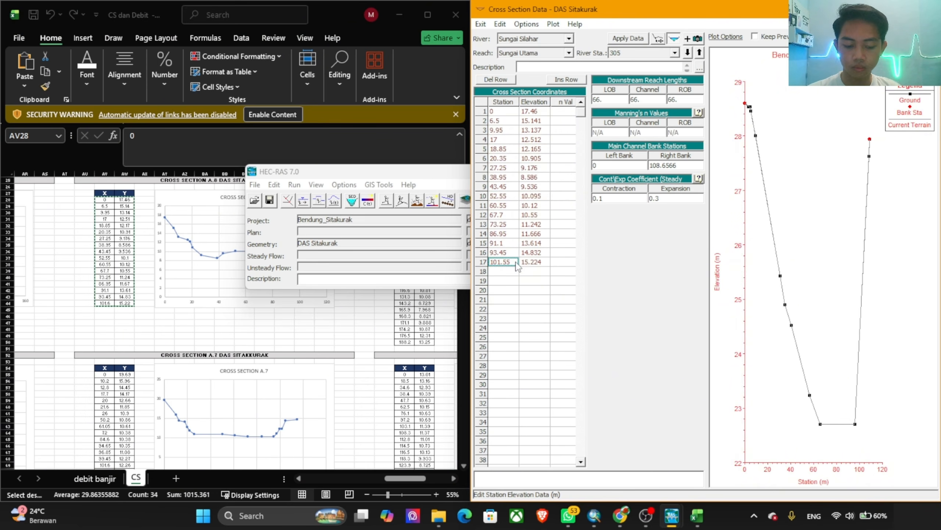
Step: Set river station 305's right bank station to 101.55 and accept the edits with the cut line adjusted while moving downstream to station 239
left_click(685, 168)
type("101.55")
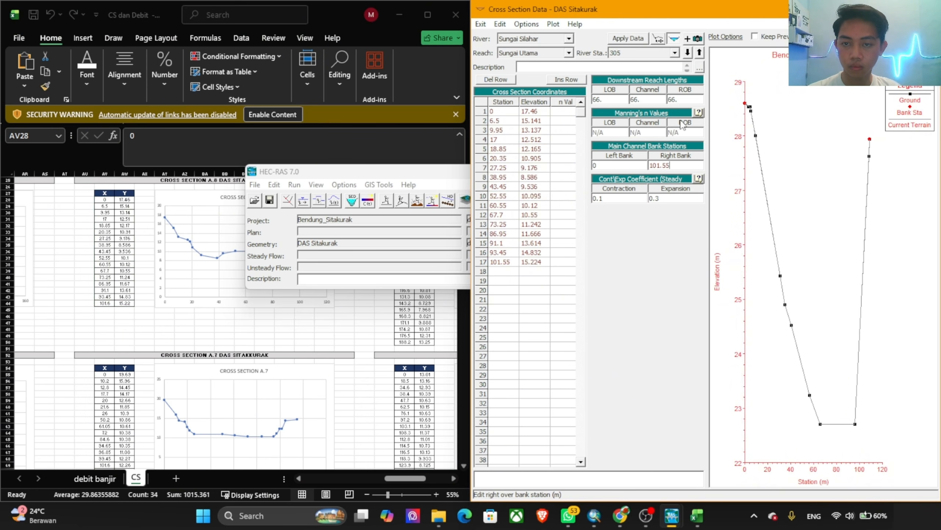
left_click(688, 54)
left_click(732, 311)
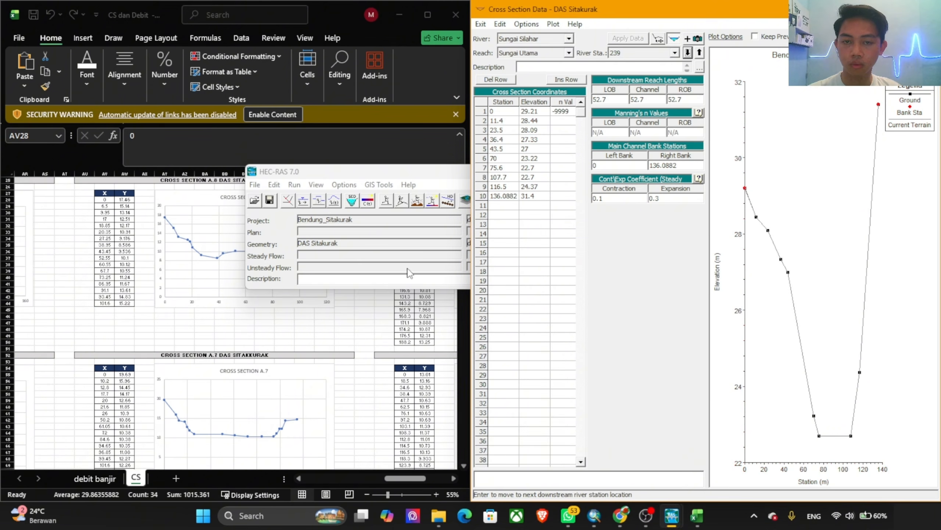
Step: Replace river station 239's station and elevation coordinates with all X and Y values of cross section A.7 (AV55:AW71), clearing the n value
left_click(232, 340)
scroll(232, 341, "down", 6)
left_click_drag(105, 258, 132, 359)
key("ctrl+c")
left_click(499, 111)
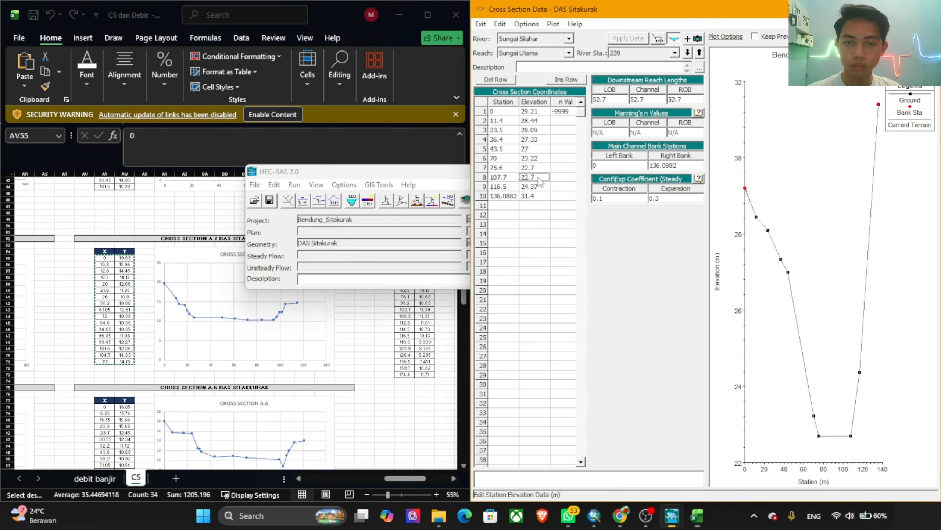
left_click_drag(500, 112, 574, 303)
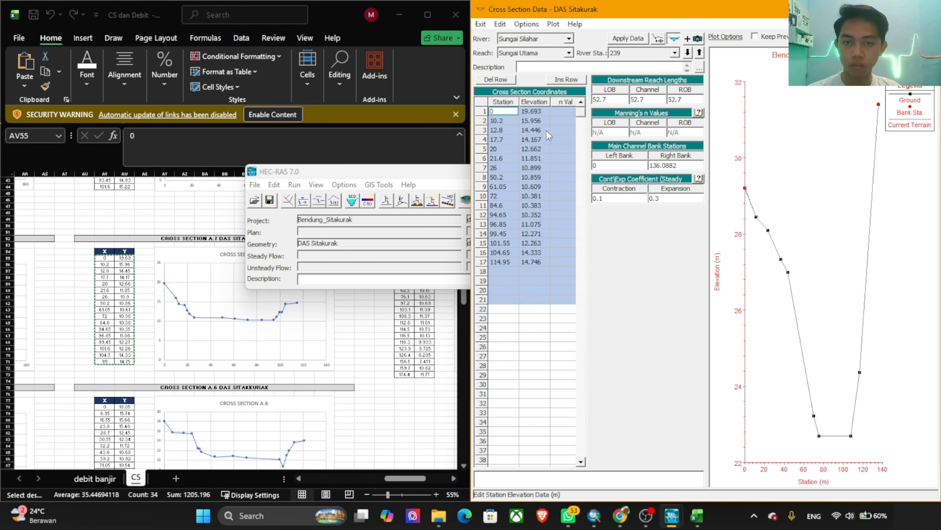
key("ctrl+v")
Step: Set river station 239's first n value to 0.025 and right bank station to 114.95, accepting the edits with adjusted cut line while moving to 186
left_click(558, 112)
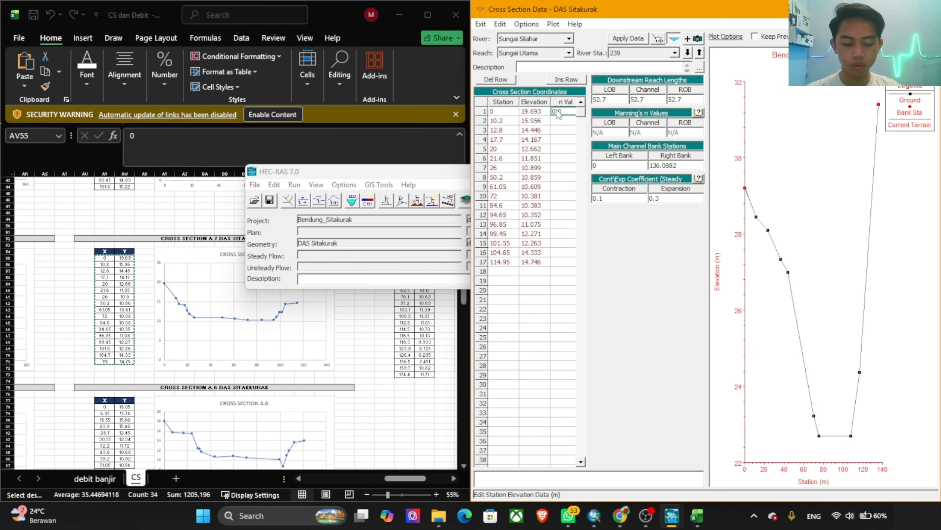
left_click(499, 262)
key("ctrl+c")
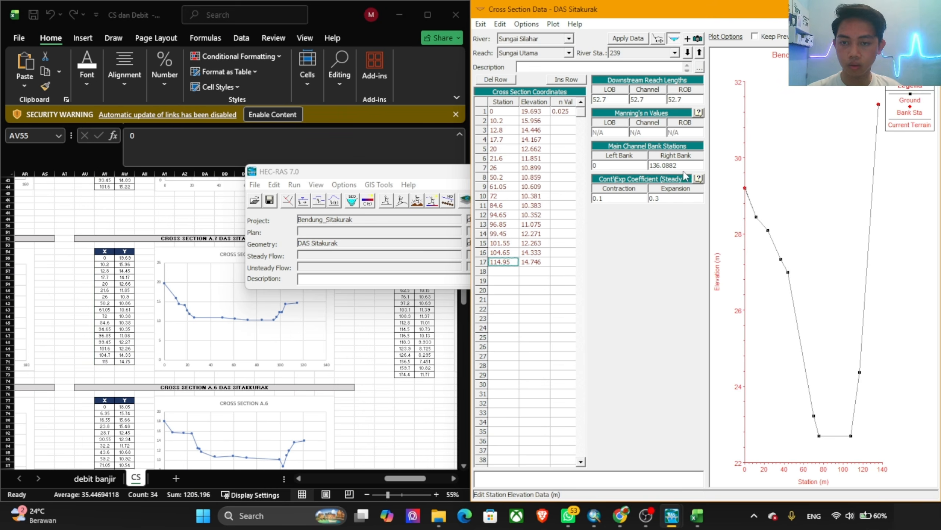
double_click(681, 165)
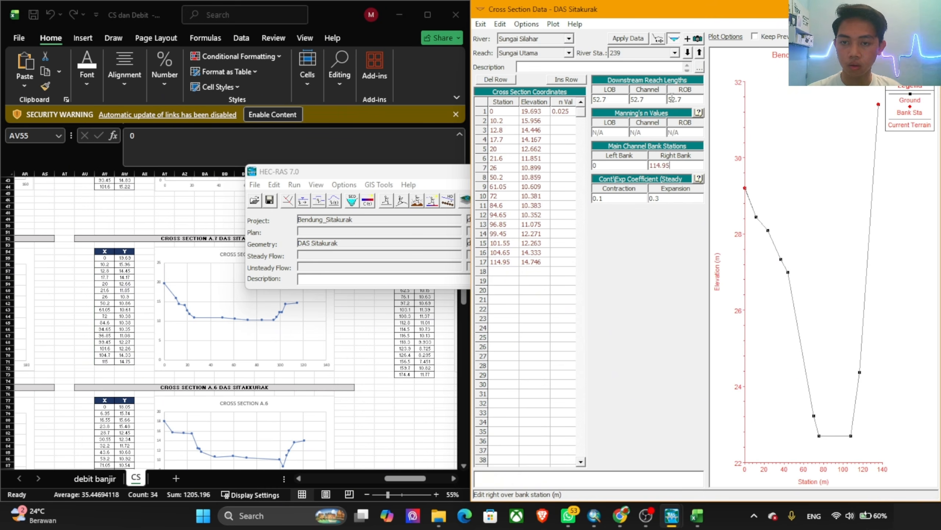
left_click(687, 53)
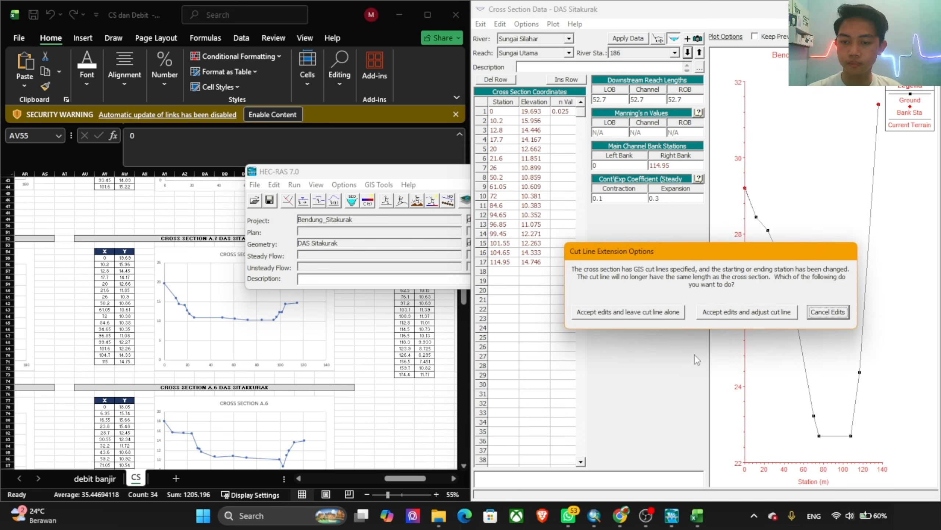
left_click(735, 307)
Step: Replace river station 186's station and elevation coordinates with all X and Y values of cross section A.6 (AV78:AW93), clearing the n value
left_click(275, 358)
scroll(155, 354, "down", 7)
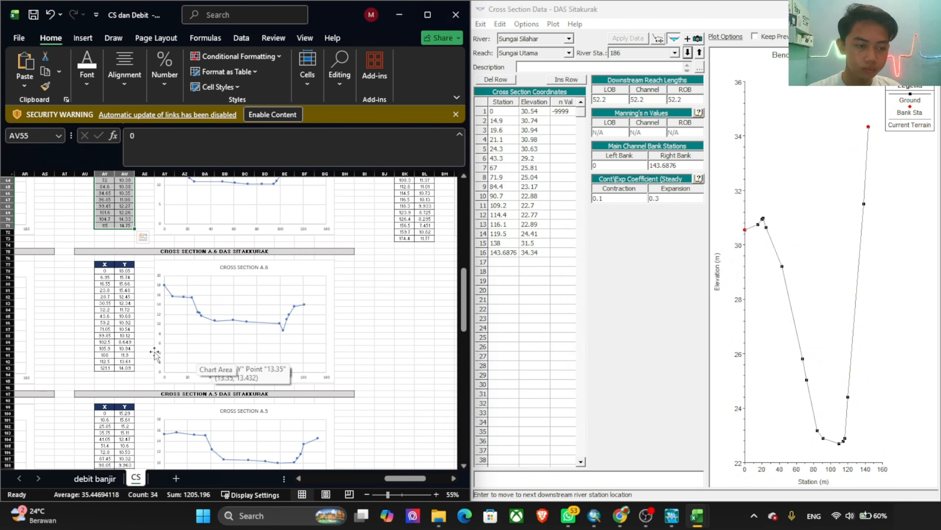
left_click_drag(104, 272, 124, 368)
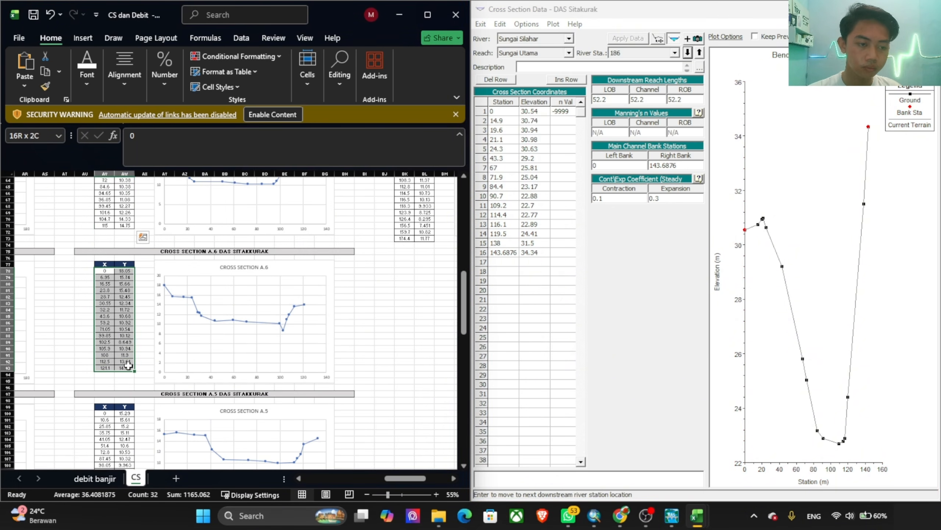
key("ctrl+c")
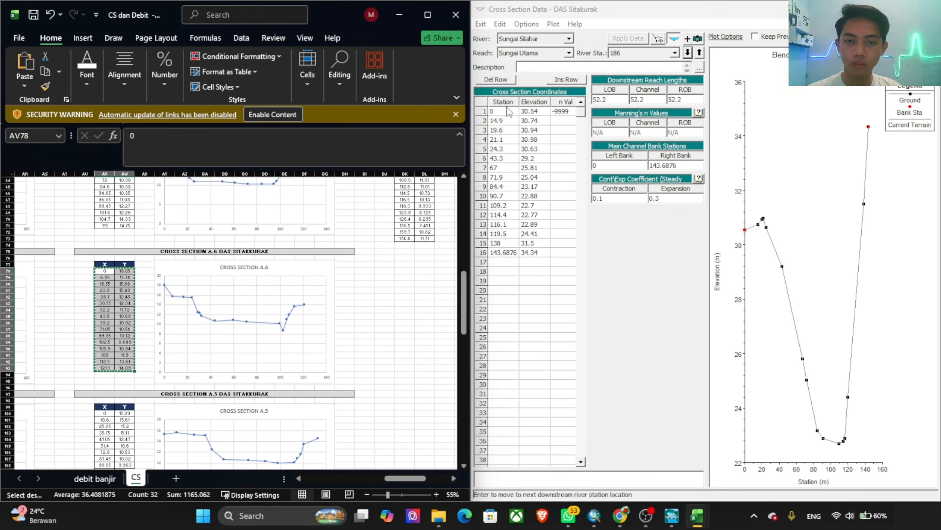
left_click_drag(509, 111, 577, 286)
key("ctrl+v")
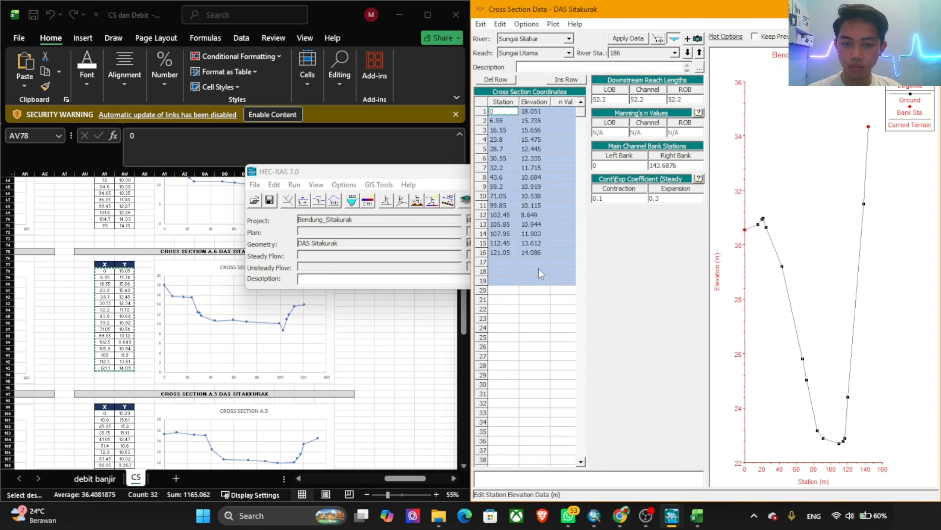
Step: Set river station 186's first n value to 0.025 and right bank station to 121.05, accepting the edits with adjusted cut line while moving to 134
left_click(564, 113)
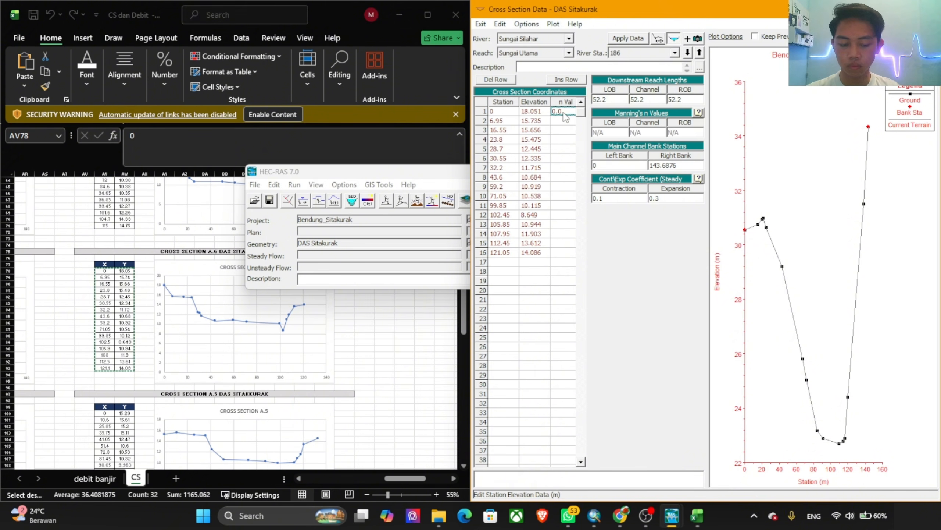
left_click(506, 252)
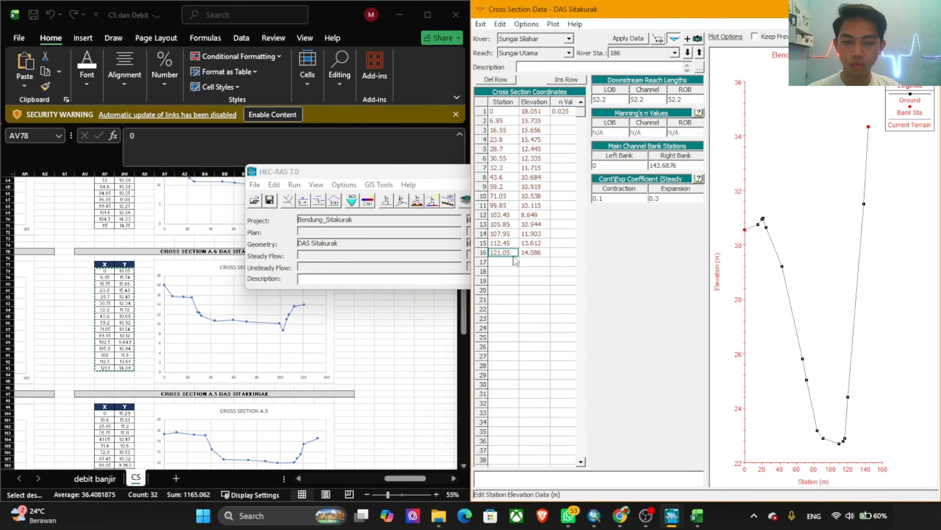
left_click(682, 163)
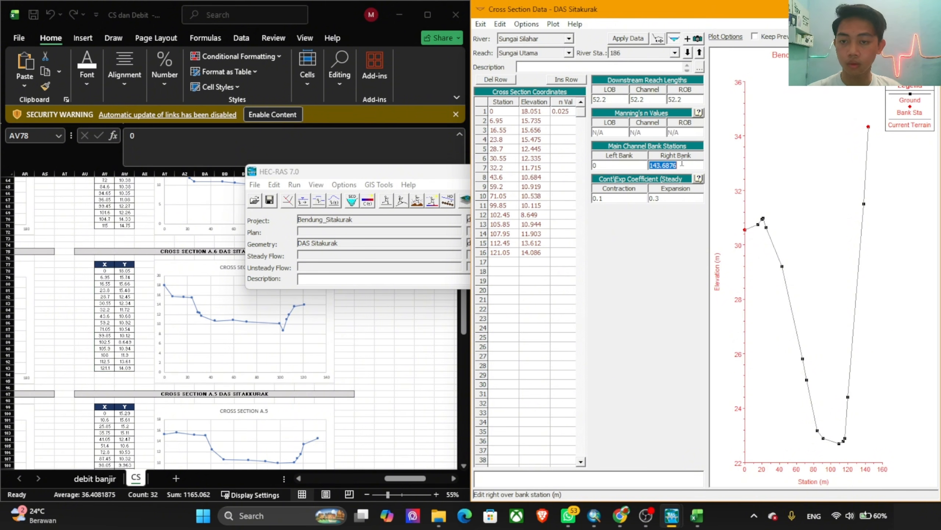
left_click(688, 51)
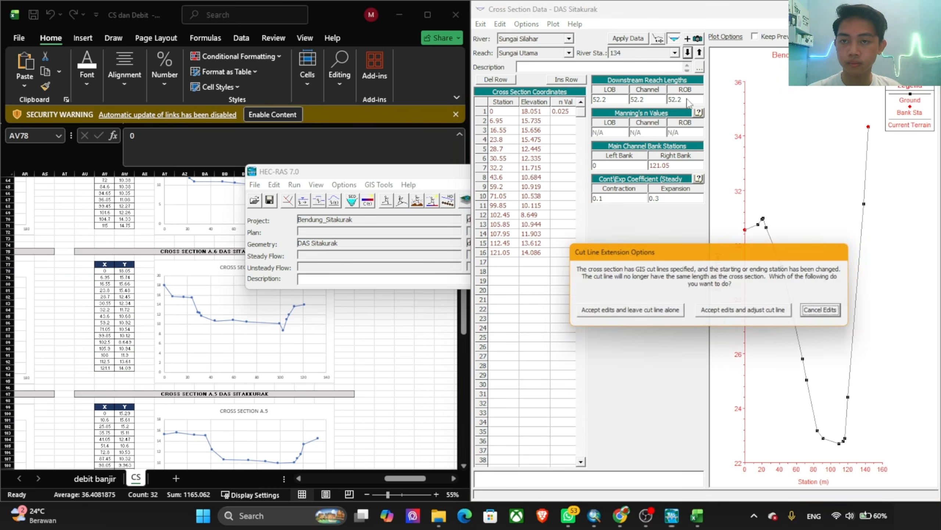
left_click(729, 311)
Step: Replace river station 134's station and elevation coordinates with all X and Y values of cross section A.5 (AV100:AW113), clearing the n value
left_click(418, 319)
scroll(374, 322, "down", 7)
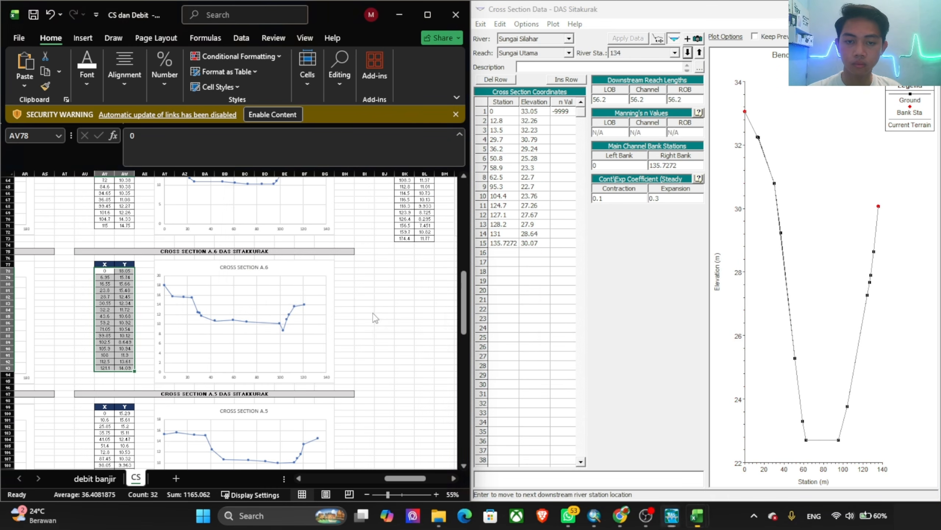
left_click_drag(105, 280, 123, 364)
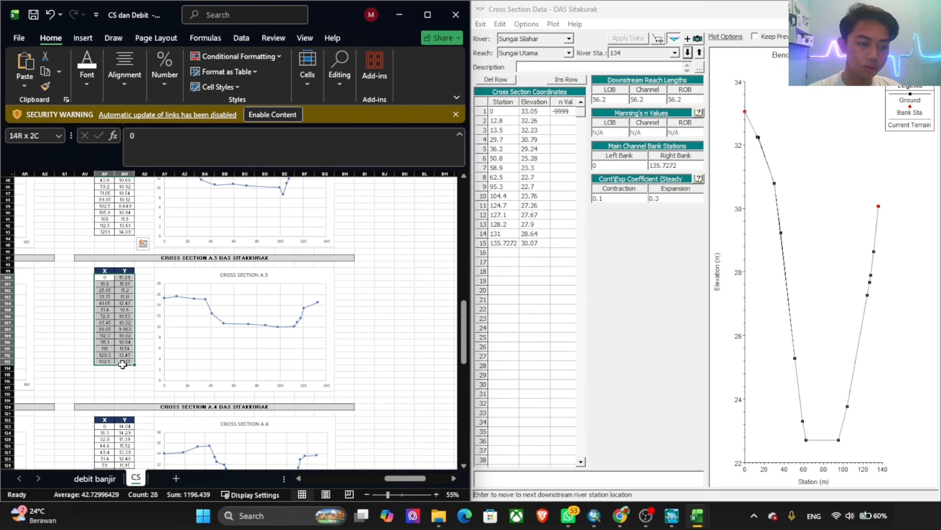
left_click(539, 270)
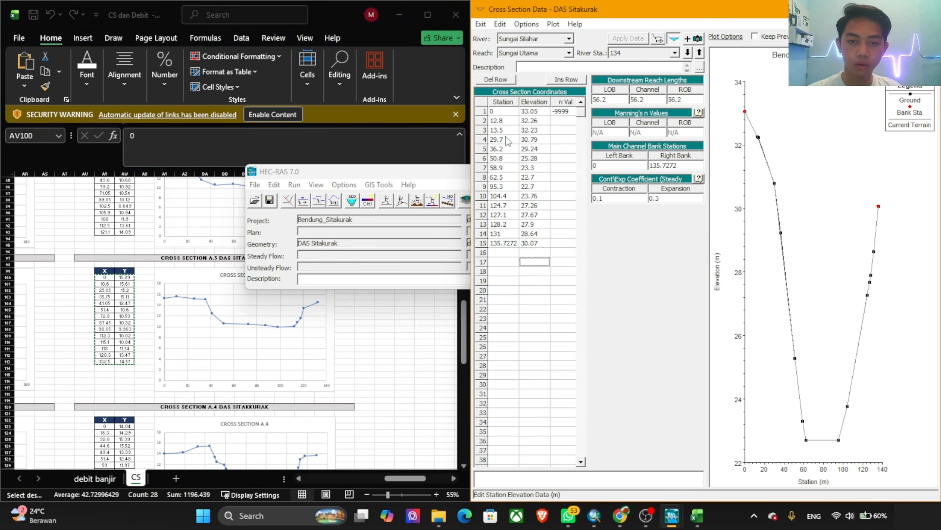
left_click_drag(498, 112, 581, 277)
type("0\t15.294 10.6\t15.613 25.85\t15.202 35.75\t15.106 41.05\t12.467 51.4\t10.601 72.8\t10.528 87.45\t10.32 98.05\t9.963 112.25\t10.024 115.05\t10.838 117.95\t11.544 120.25\t13.472 132.45\t14.567")
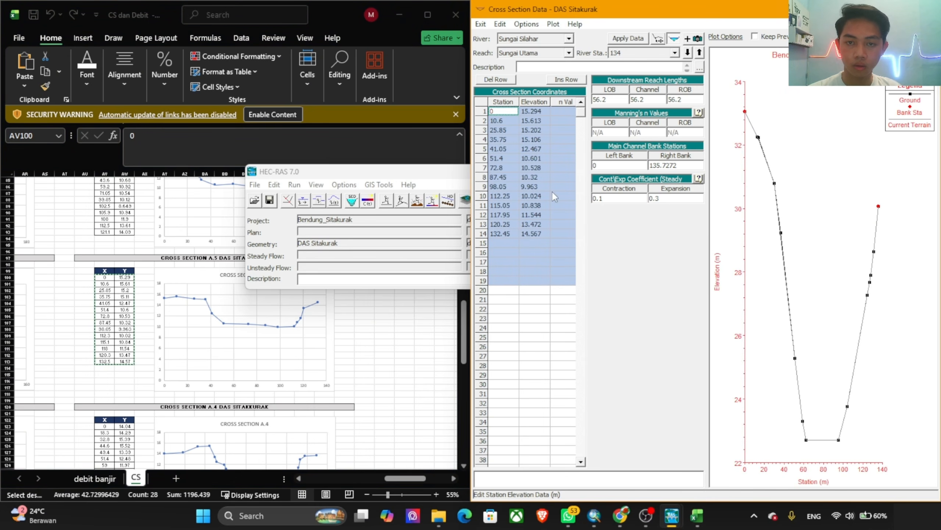
Step: Set river station 134's first n value to 0.025 and right bank station to 132.45, accepting the edits with adjusted cut line while moving to 78
left_click(561, 111)
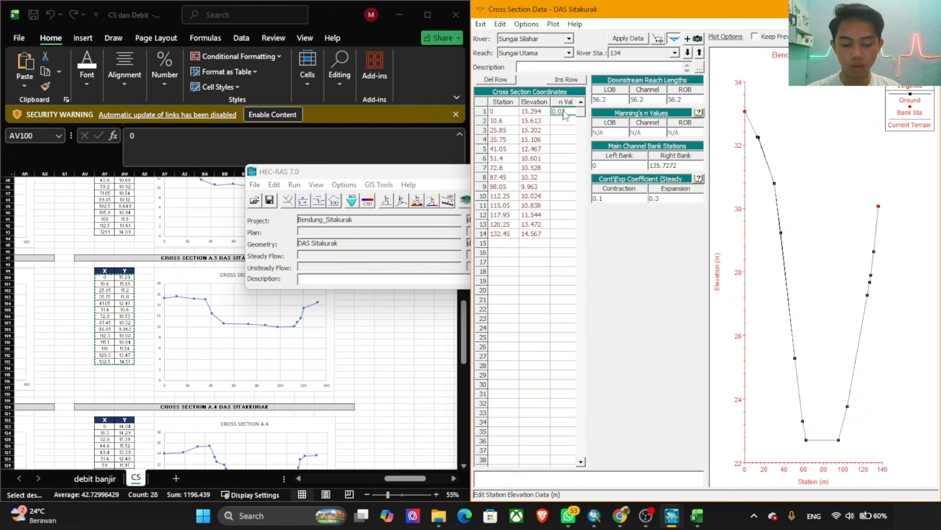
left_click(688, 167)
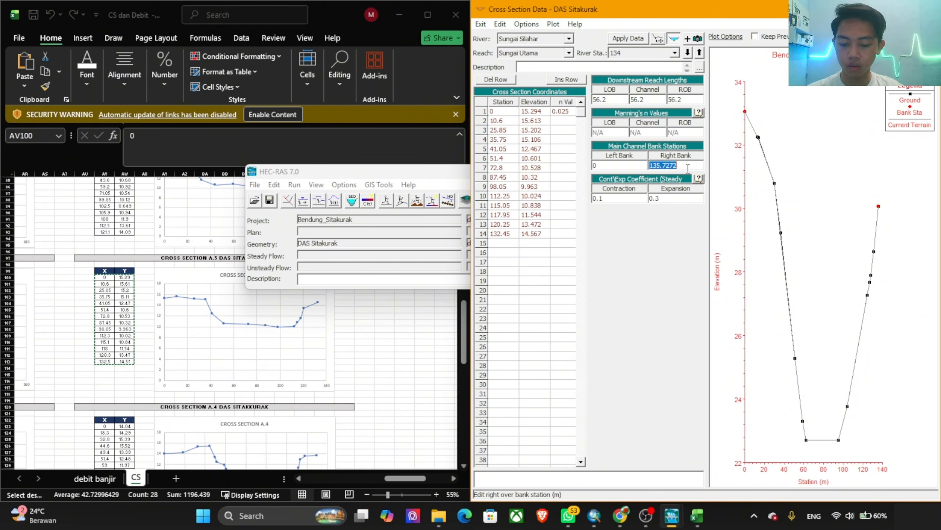
left_click(509, 236)
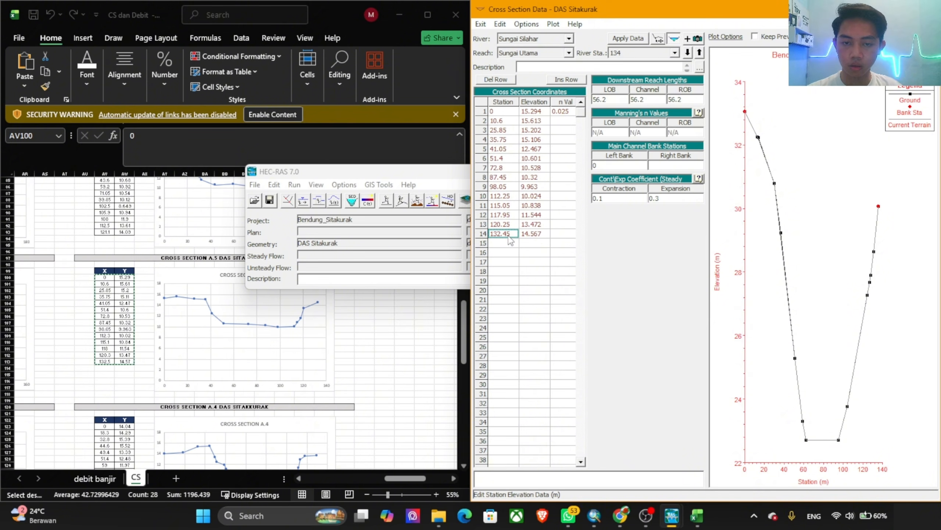
left_click(665, 165)
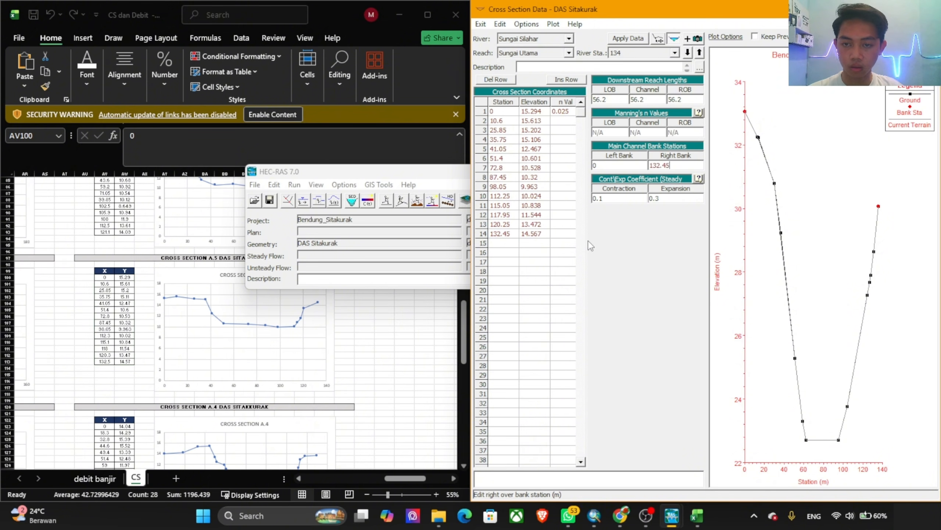
left_click(688, 52)
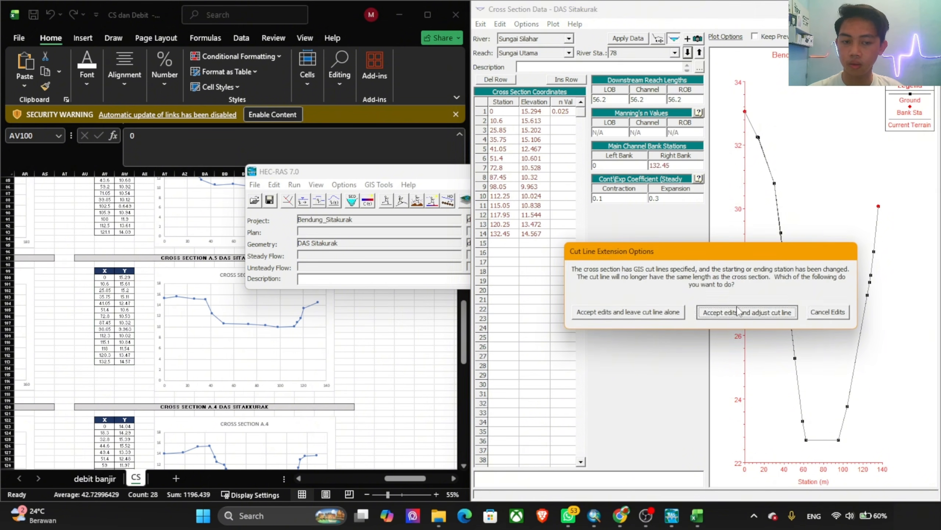
left_click(769, 311)
Step: Replace river station 78's station and elevation coordinates with all X and Y values of cross section A.4 (AV123:AW140), clearing the n value
scroll(188, 322, "down", 7)
left_click_drag(105, 291, 136, 398)
key("ctrl+c")
left_click(530, 253)
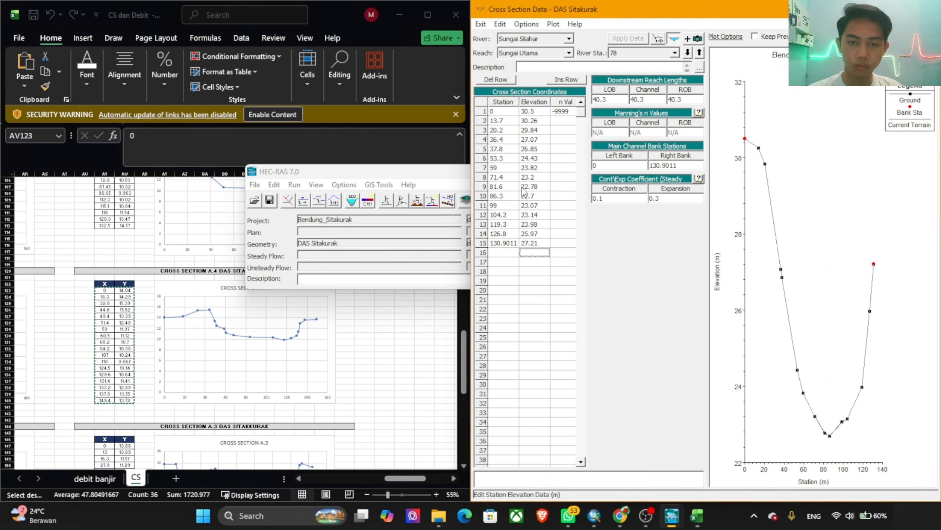
left_click_drag(496, 114, 576, 321)
key("ctrl+v")
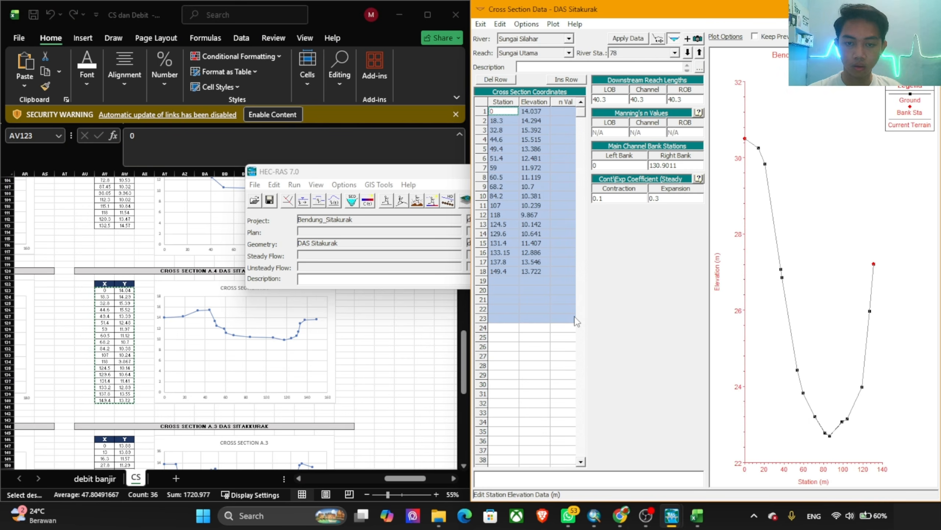
Step: Set river station 78's first n value to 0.025 and right bank station to 149.4, accepting the edits with adjusted cut line while moving to 38
left_click(564, 112)
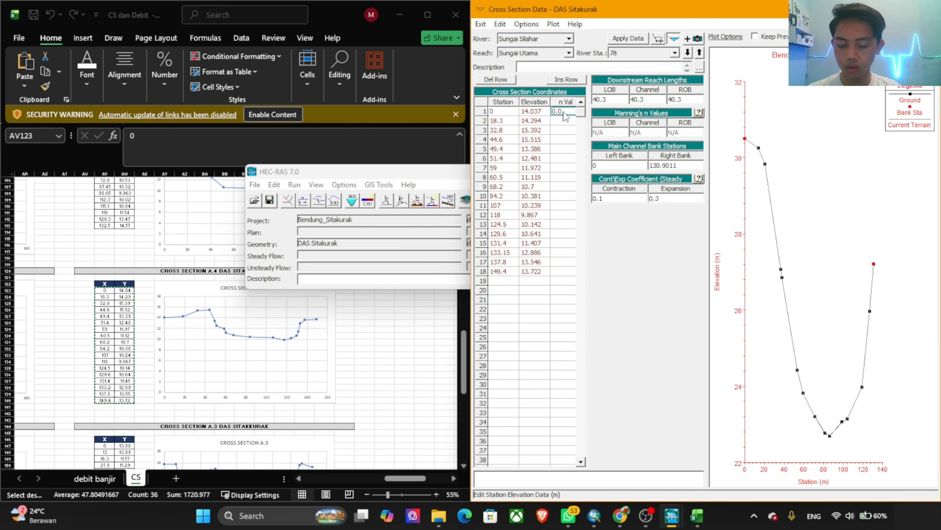
left_click(497, 272)
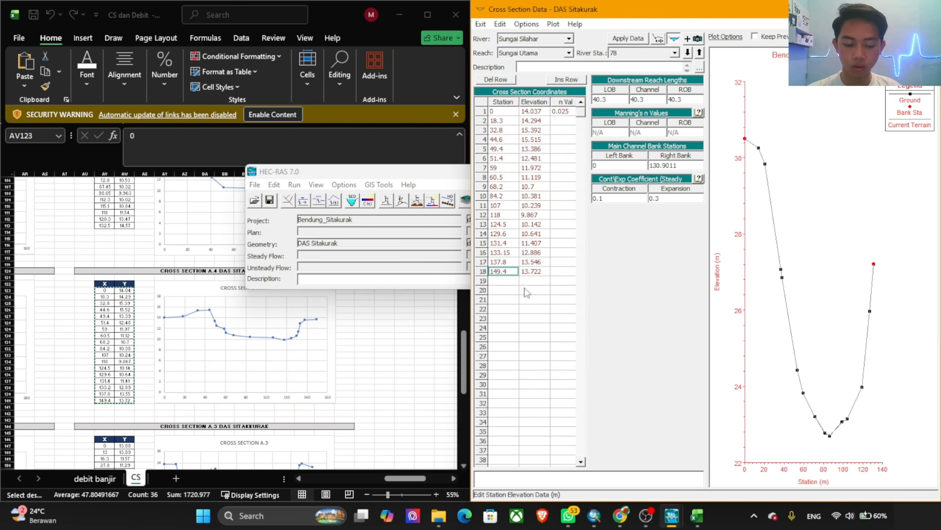
left_click(687, 167)
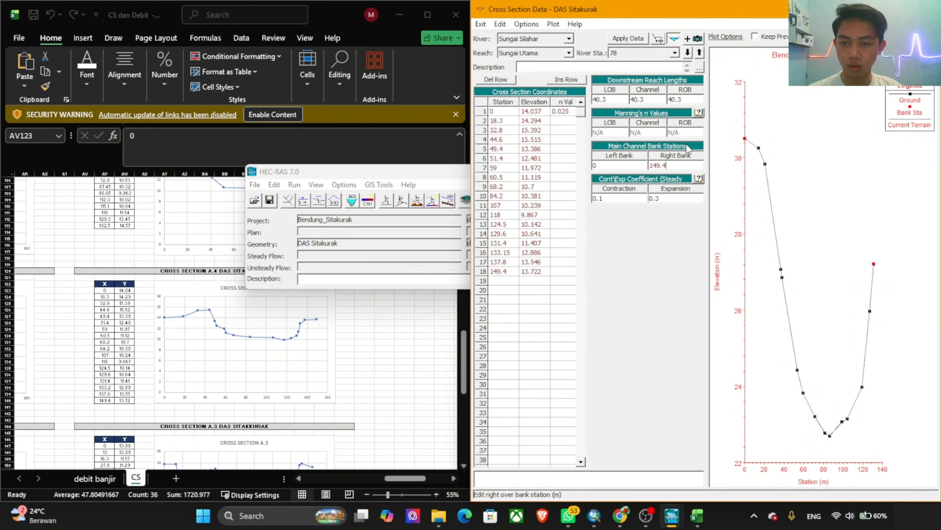
left_click(690, 56)
left_click(722, 312)
Step: Replace river station 38's station and elevation coordinates with all X and Y values of cross section A.3 (AV147:AW167), clearing the n value
left_click(262, 342)
scroll(260, 344, "down", 6)
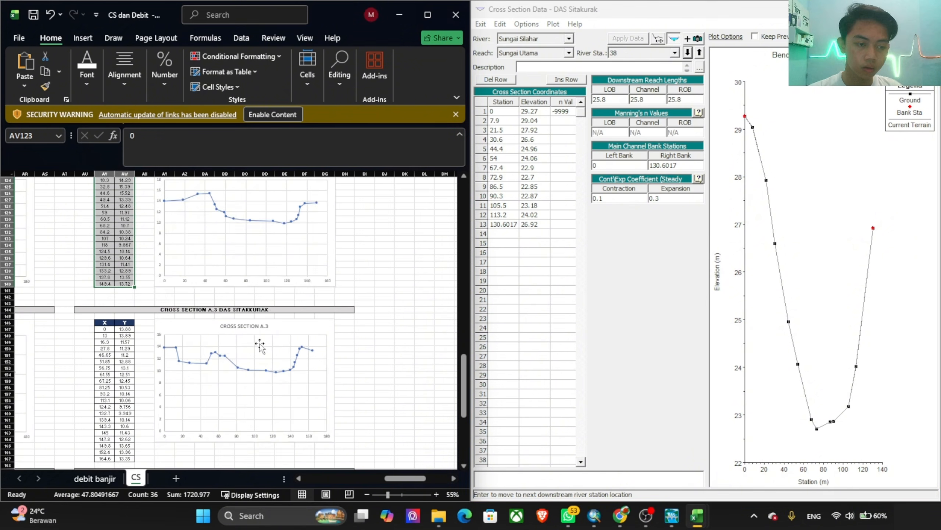
scroll(260, 345, "down", 5)
left_click_drag(104, 232, 124, 361)
key("ctrl+c")
left_click(505, 111)
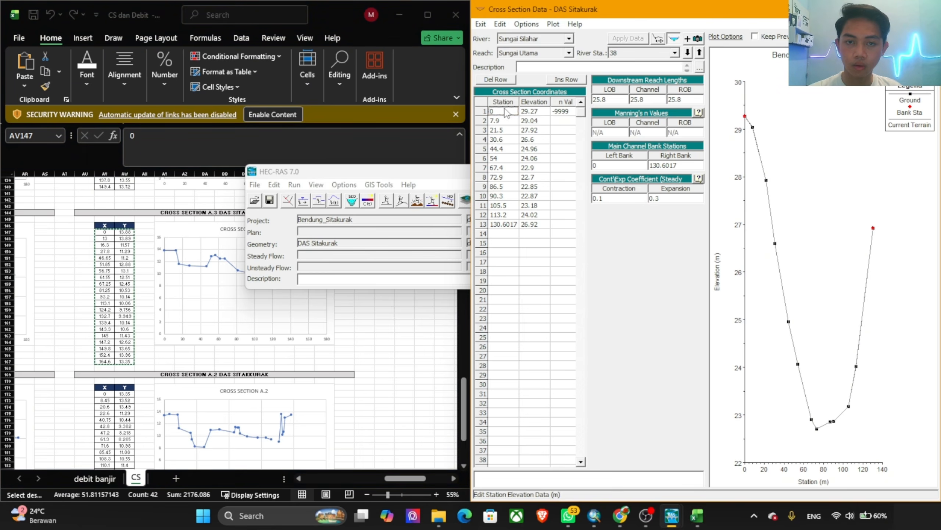
left_click_drag(504, 109, 575, 342)
key("ctrl+v")
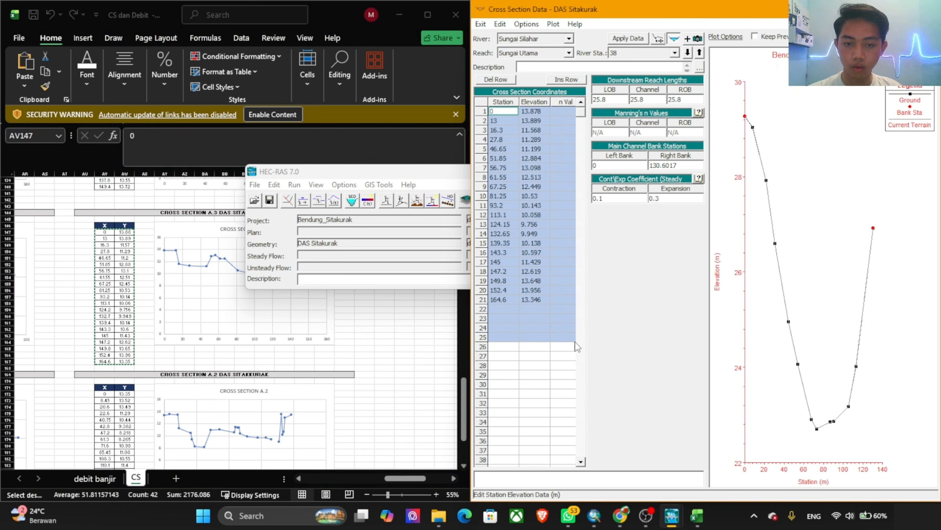
Step: Set river station 38's right bank station to 164.6 and first n value to 0.025, accepting the edits with adjusted cut line while moving to 12
left_click(684, 167)
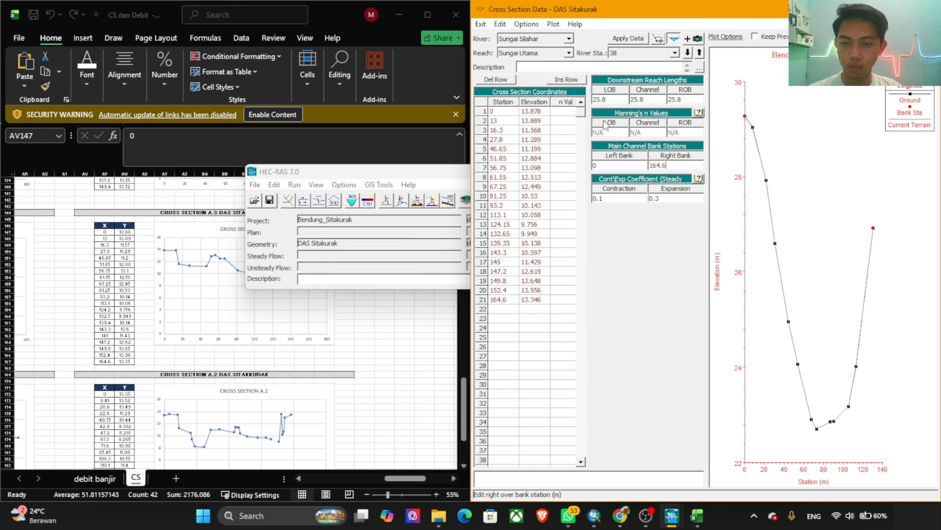
left_click(557, 112)
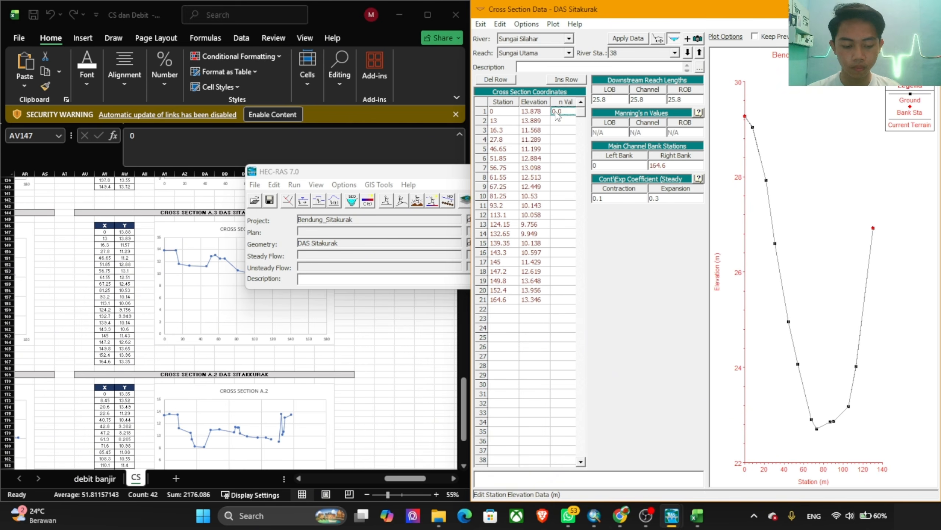
left_click(689, 52)
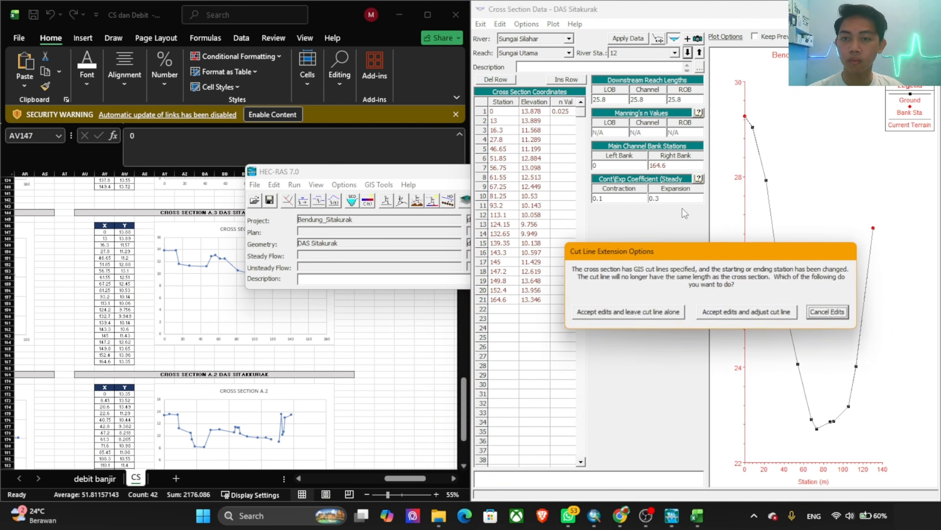
left_click(747, 313)
Step: Replace river station 12's station and elevation coordinates with all X and Y values of cross section A.2 (AV172:AW197), clearing the n value
left_click(220, 350)
scroll(220, 351, "down", 7)
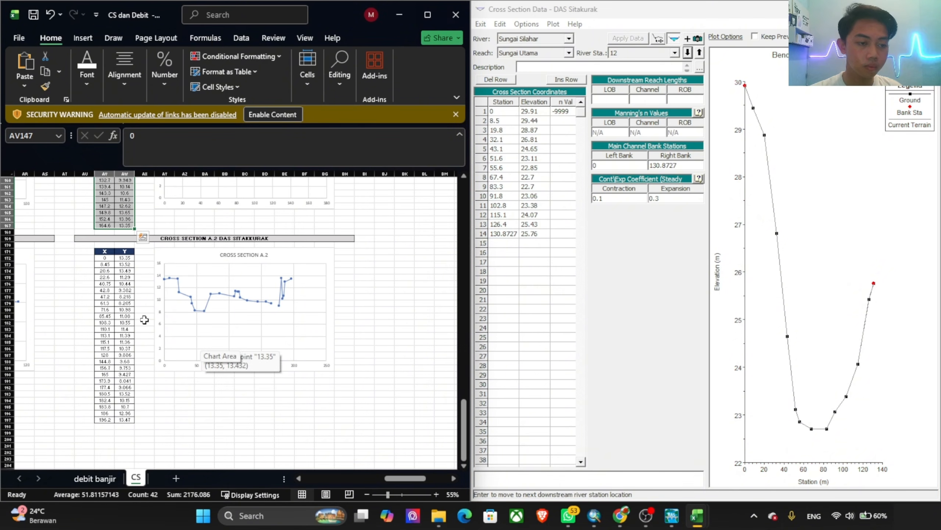
left_click_drag(106, 258, 125, 420)
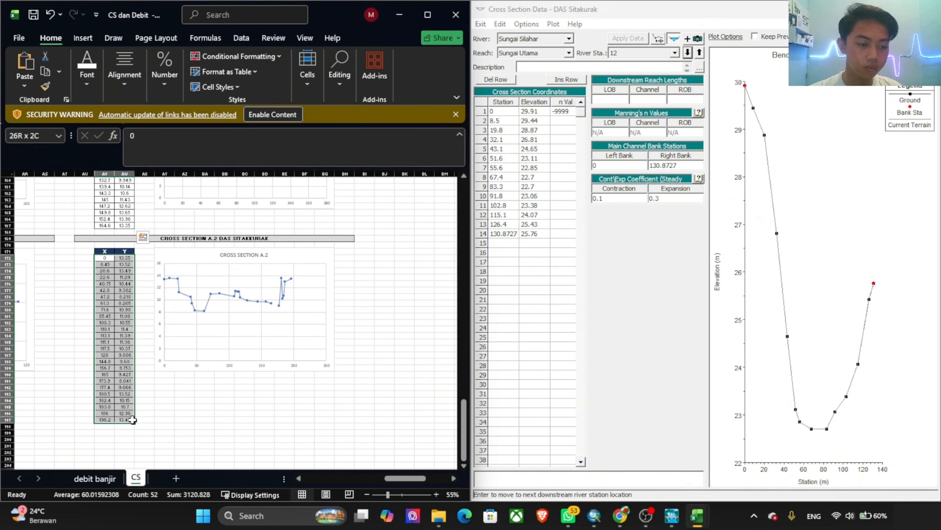
key("ctrl+c")
left_click(580, 256)
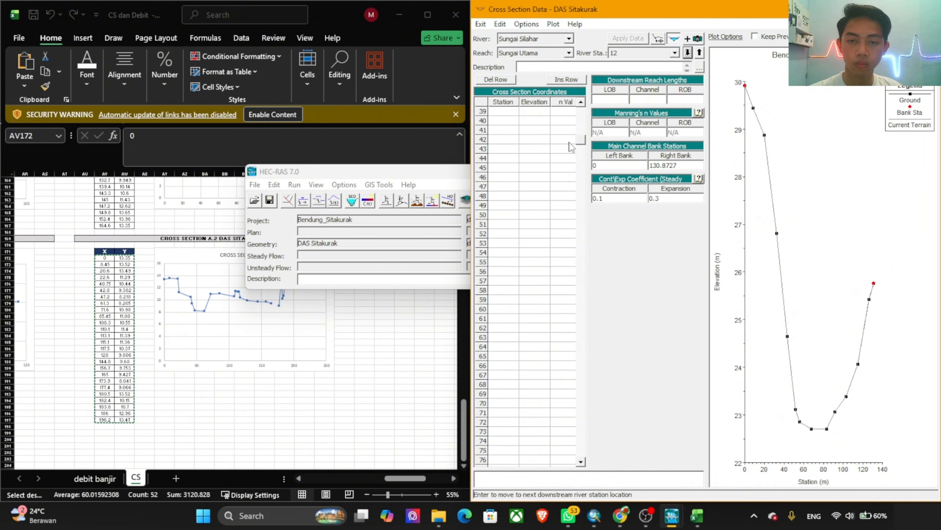
left_click(580, 122)
left_click_drag(503, 111, 561, 392)
key("ctrl+v")
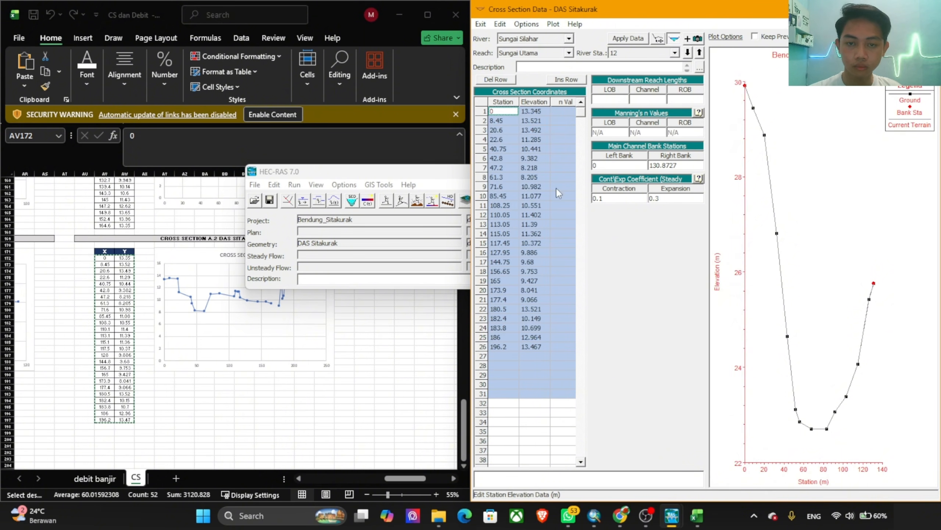
Step: Set river station 12's first n value to 0.025 and right bank station to 196.2, accepting the edits with adjusted cut line while moving to 1379
left_click(562, 111)
type("0.025")
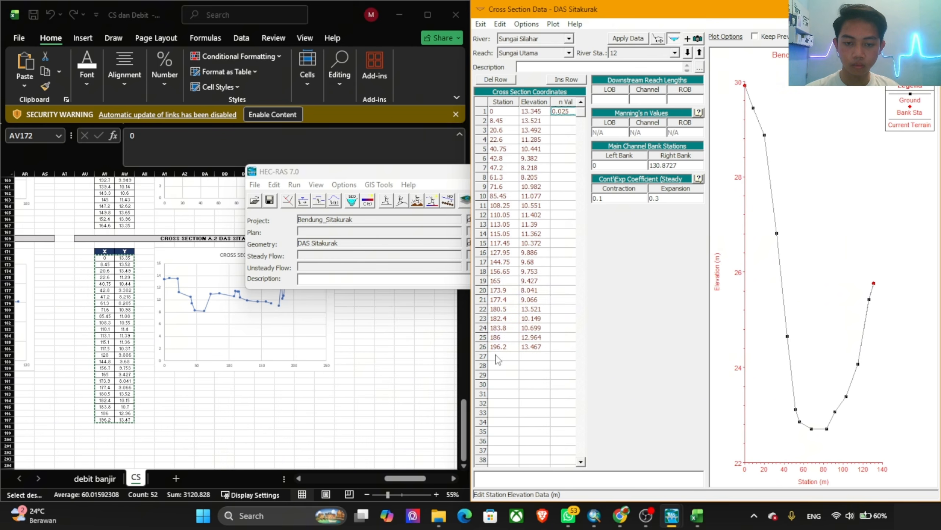
left_click(501, 348)
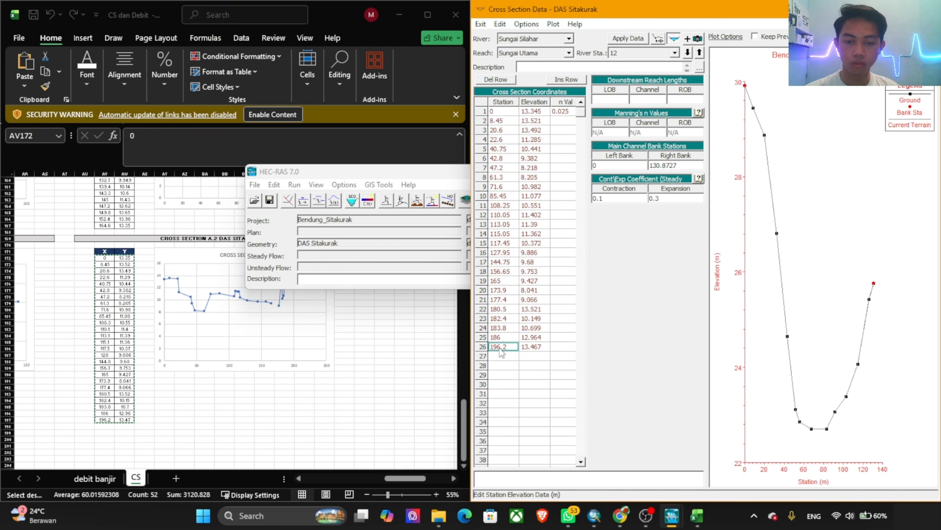
left_click(687, 165)
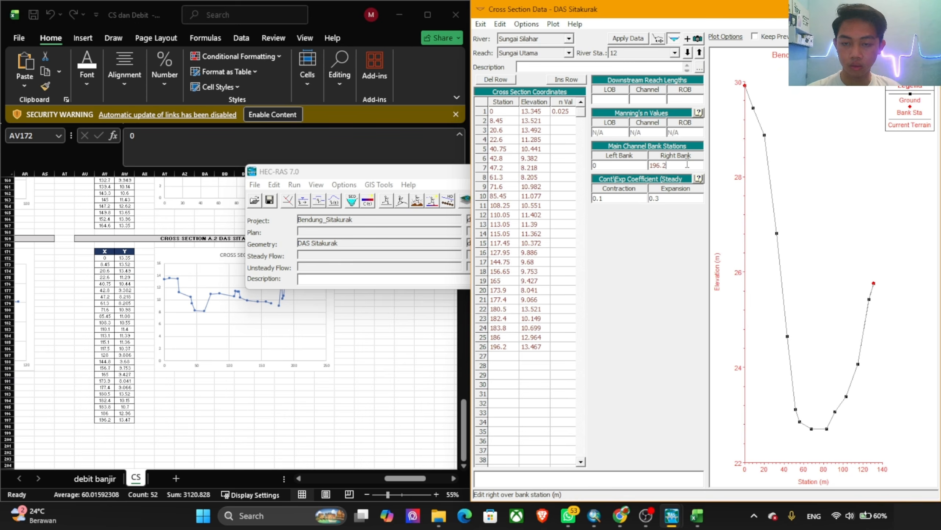
left_click(688, 52)
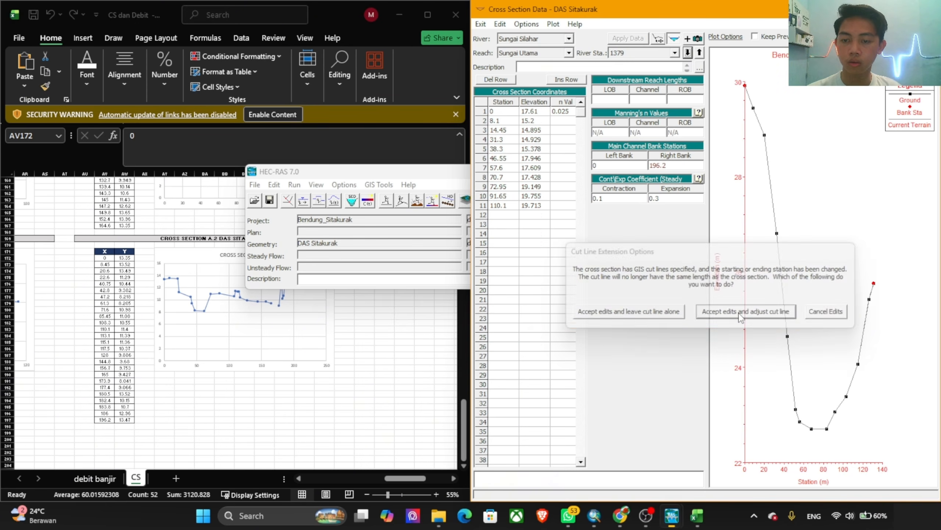
left_click(737, 345)
Step: Look through the surveyed cross section tables and charts in the CS sheet to find the one following A.2
scroll(318, 396, "up", 4)
scroll(318, 396, "up", 20)
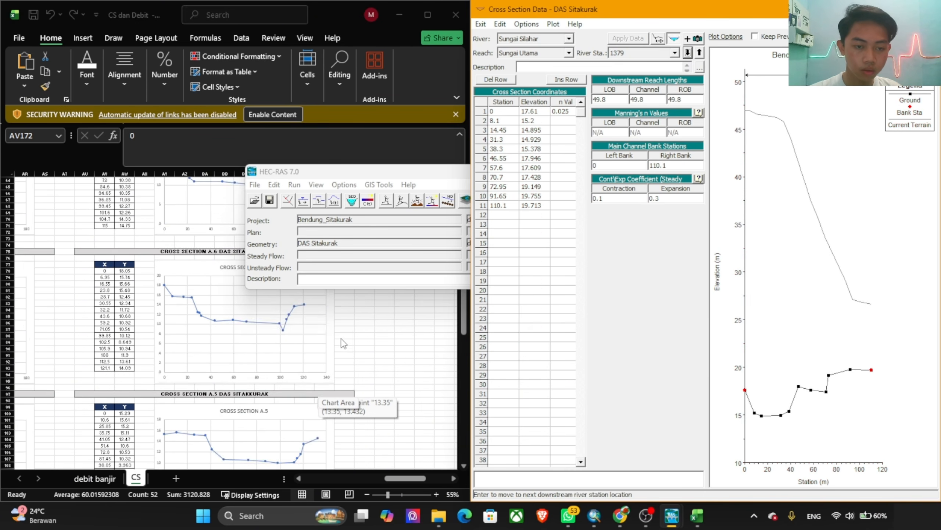
scroll(350, 338, "up", 11)
left_click(365, 339)
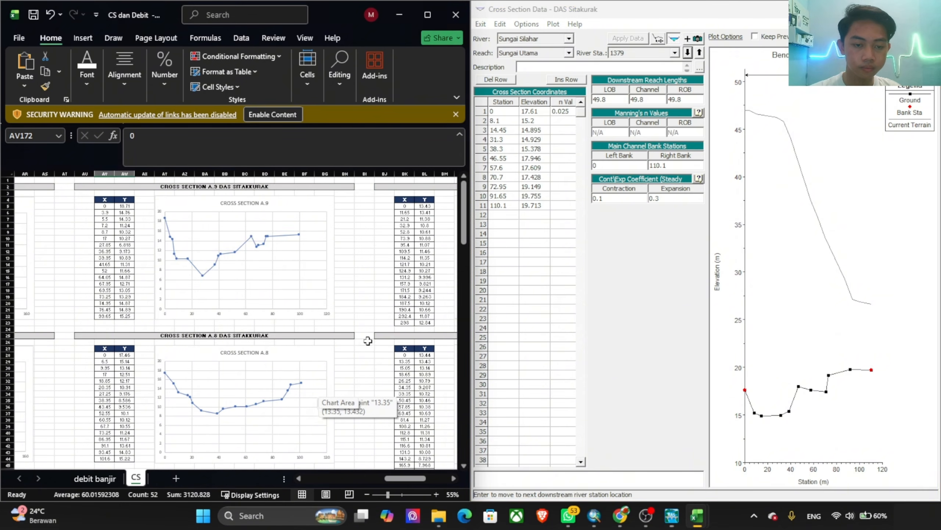
left_click_drag(405, 478, 426, 479)
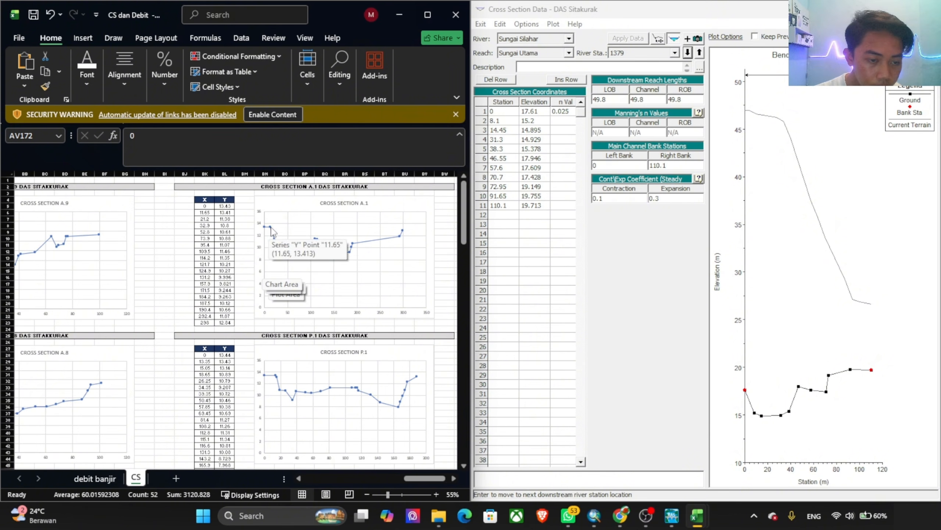
left_click_drag(419, 479, 407, 477)
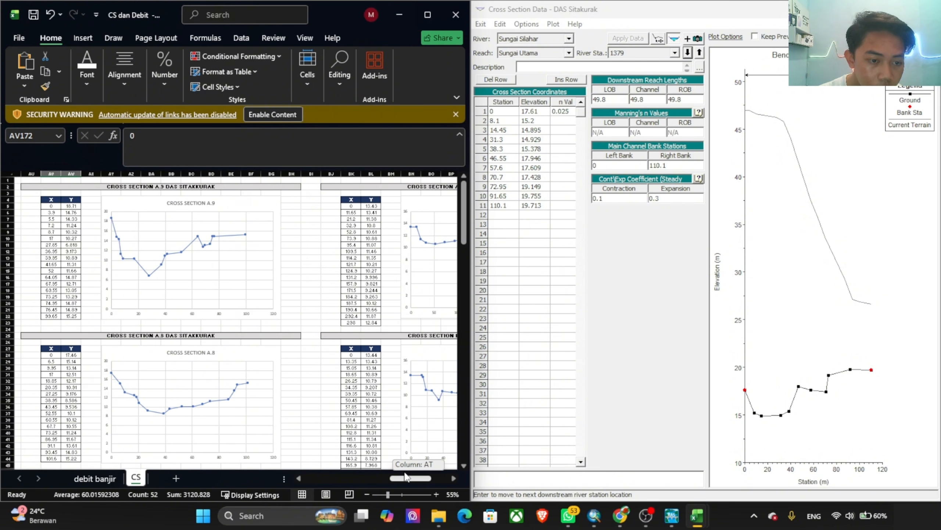
scroll(351, 425, "right", 5)
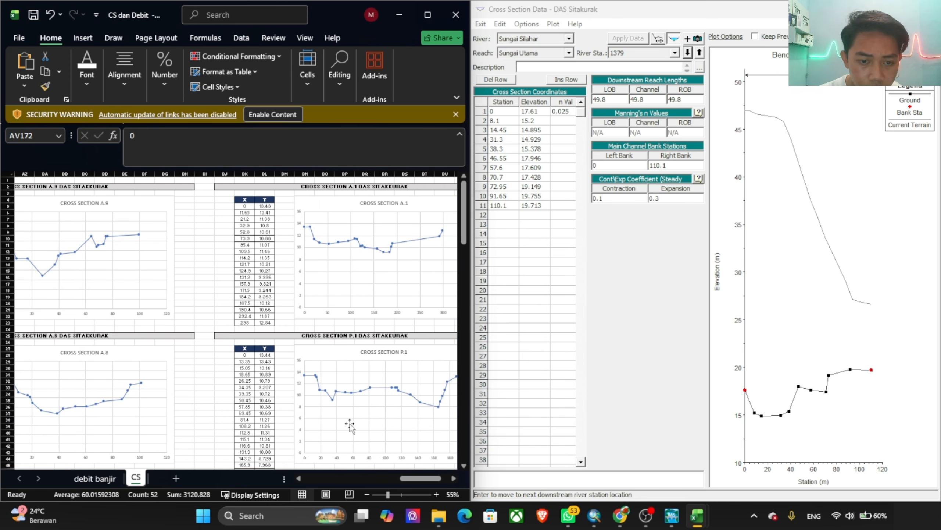
scroll(123, 356, "down", 20)
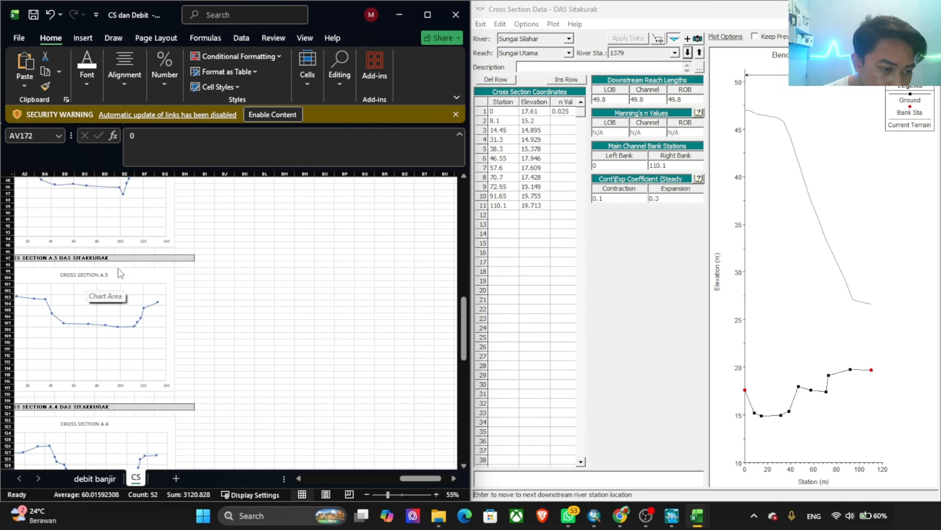
scroll(151, 269, "down", 20)
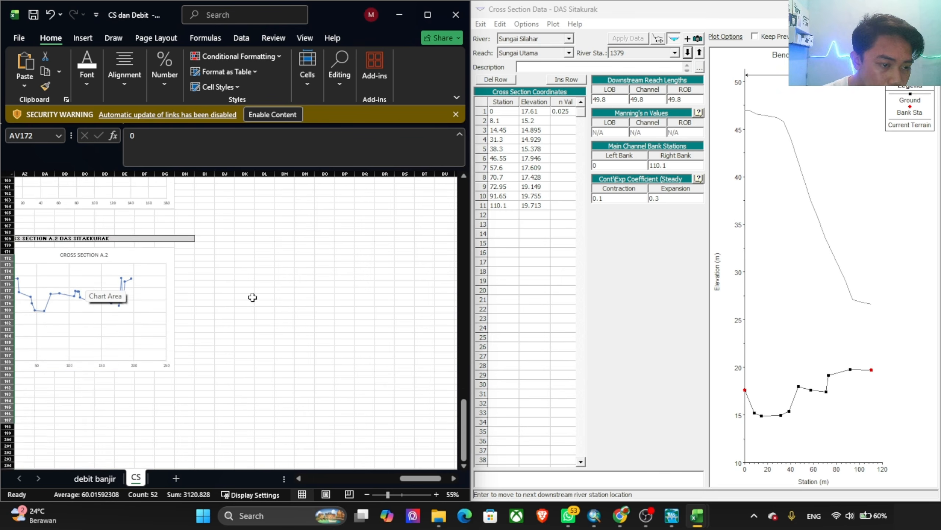
scroll(252, 297, "up", 20)
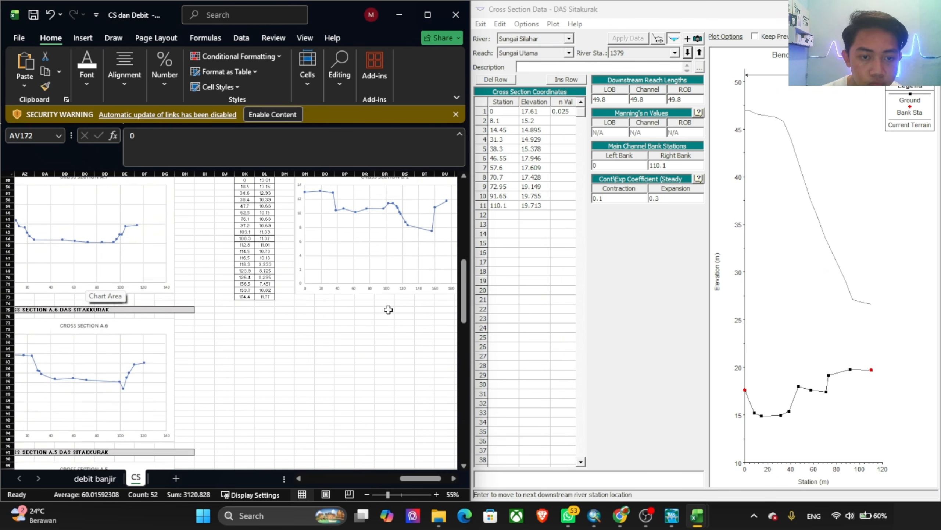
scroll(388, 309, "up", 18)
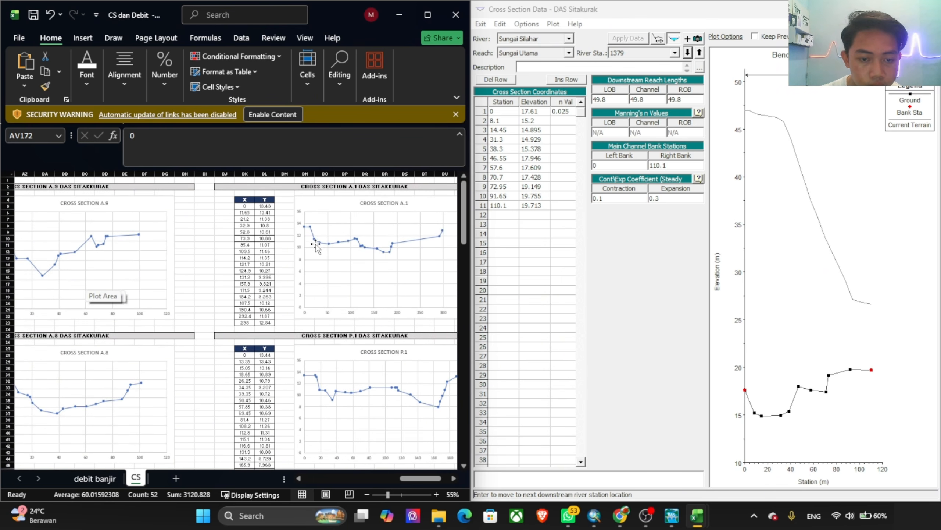
Step: Replace river station 1379's coordinates with cross section A.1's X and Y values (BK5:BL23), clearing the n value and accepting the edits with adjusted cut line
left_click_drag(248, 210, 264, 322)
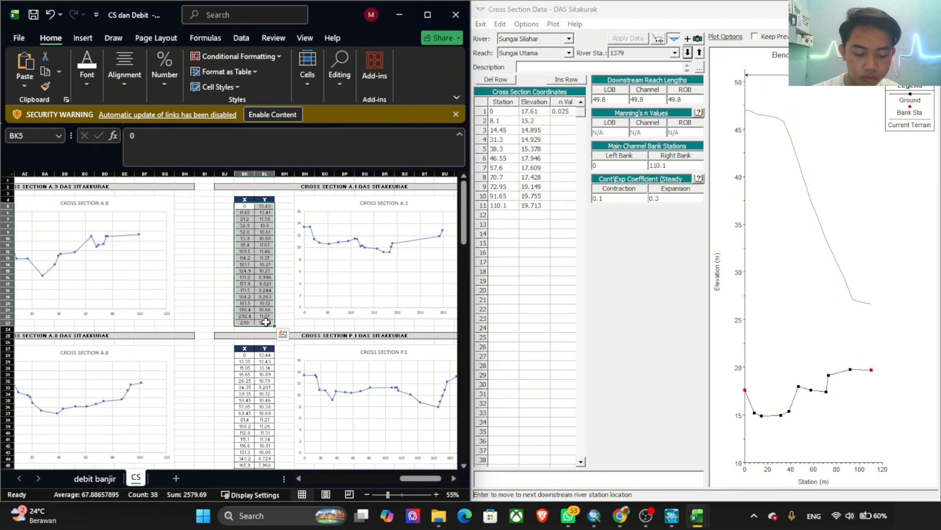
left_click(511, 141)
left_click_drag(499, 102, 560, 247)
type("0\t13.425 11.65\t13.413 21.2\t11.382 32.9\t10.804 52.8\t10.61 73.9\t10.878 95.4\t11.067 109.5\t11.464 114.2\t11.35 121.7\t10.213 124.9\t10.267 131.2\t9.996 157.85\t9.821 171.45\t9.244 184.15\t9.263 187.5\t10.124 190.35\t10.658 292.35\t11.872 298\t12.839")
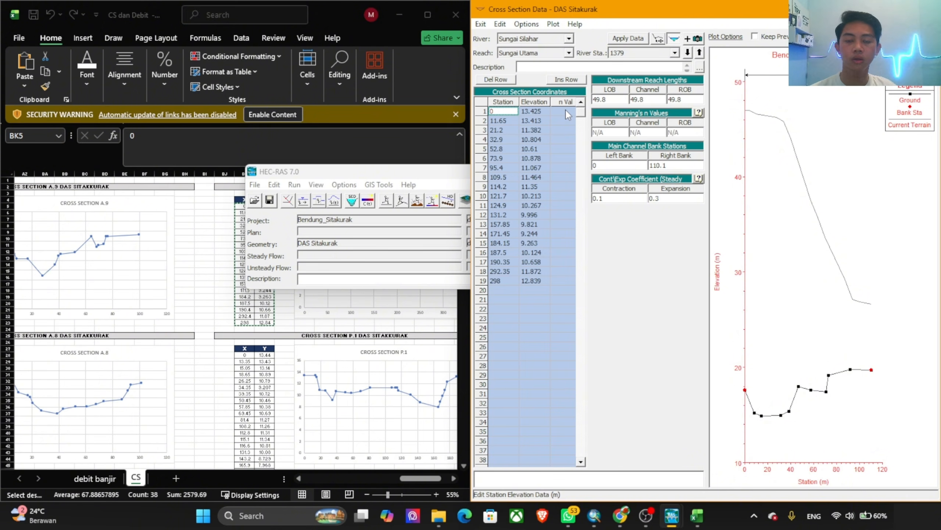
left_click(565, 110)
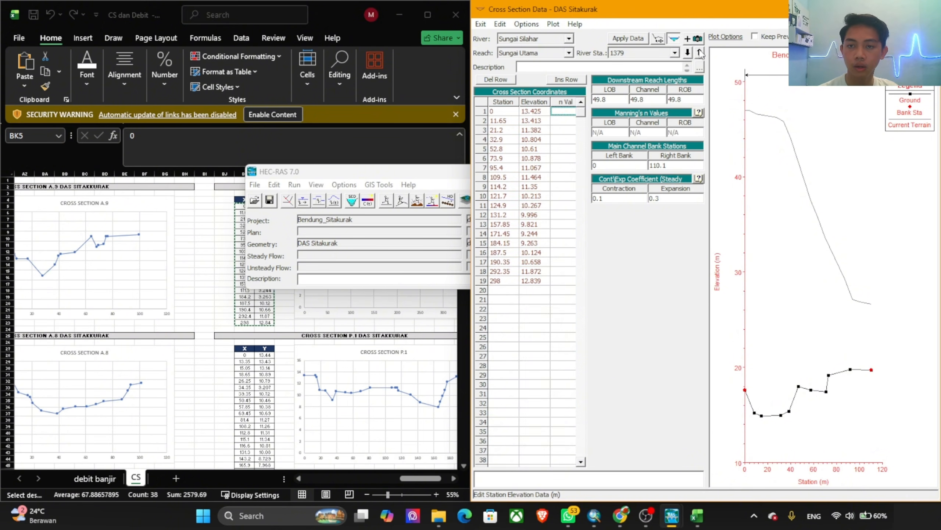
left_click(700, 53)
left_click(725, 313)
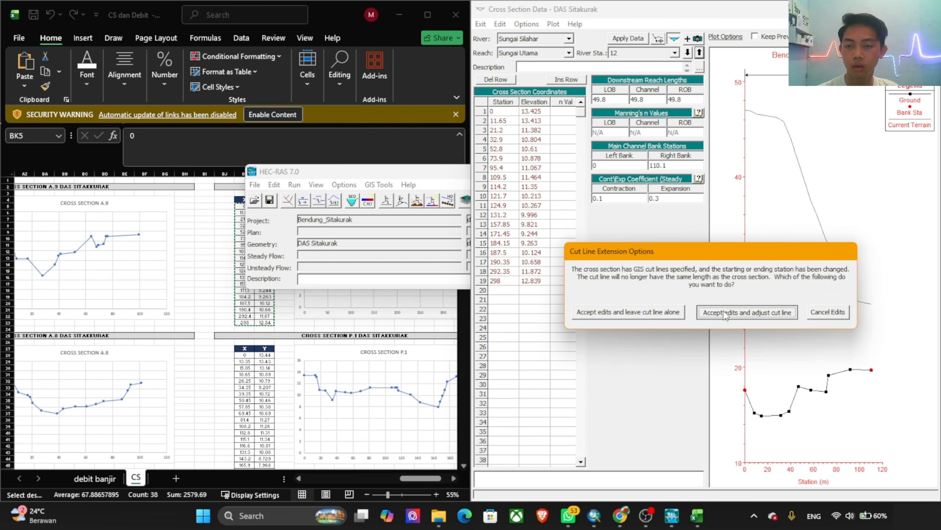
Step: Compare river station 12 with cross section A.2, re-enter its last station, 196.2, as the right bank station and apply the data
left_click(582, 232)
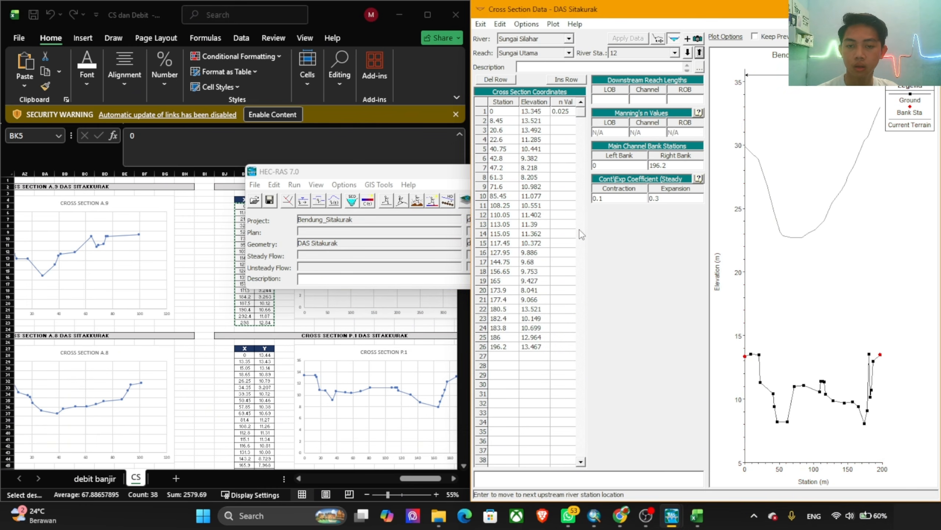
scroll(180, 328, "down", 20)
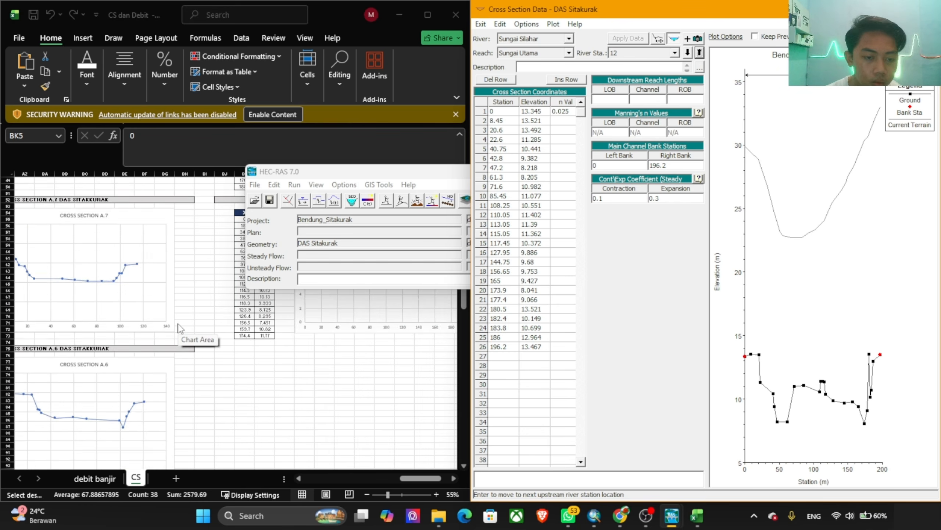
left_click(410, 483)
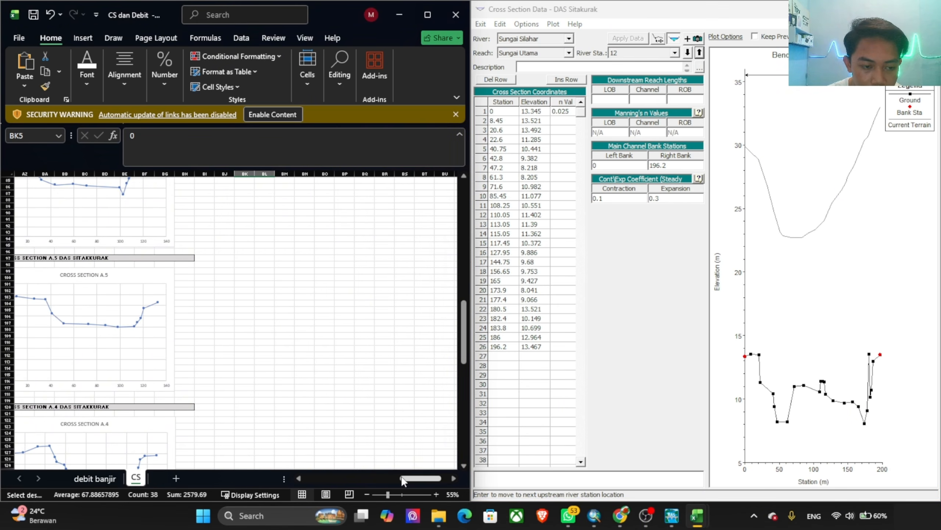
left_click_drag(406, 481, 392, 481)
scroll(352, 346, "down", 20)
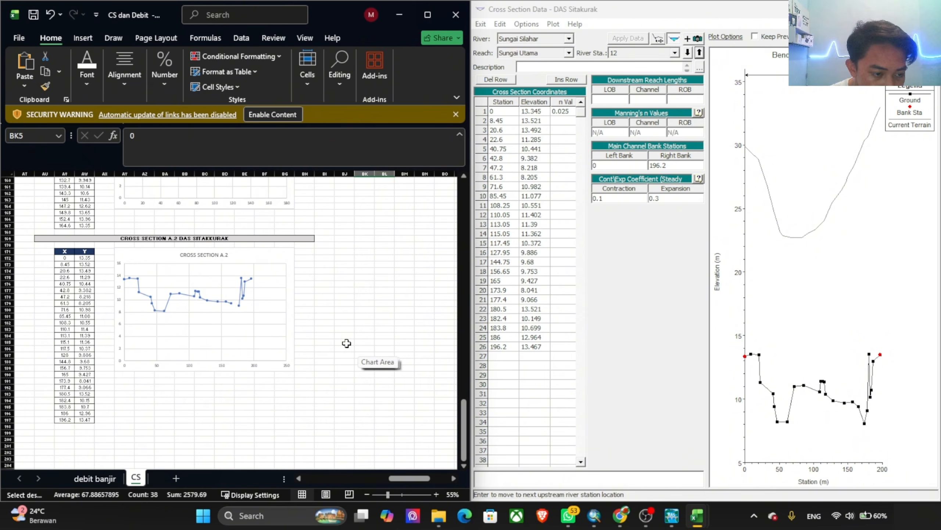
left_click(506, 349)
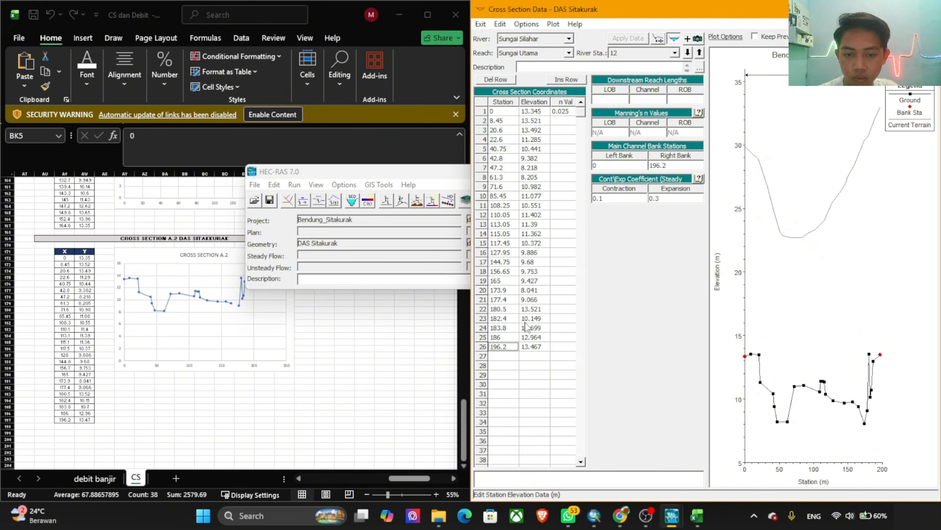
left_click(673, 166)
type("196.2")
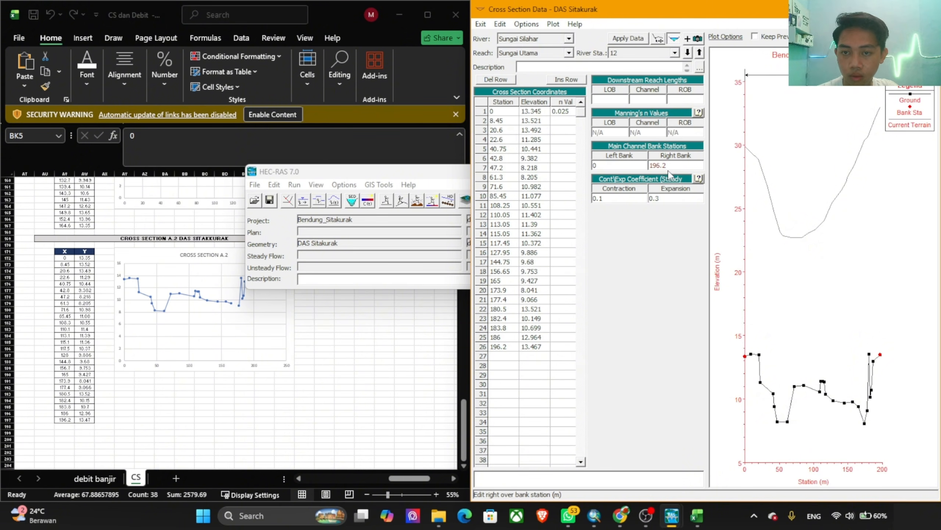
left_click(635, 41)
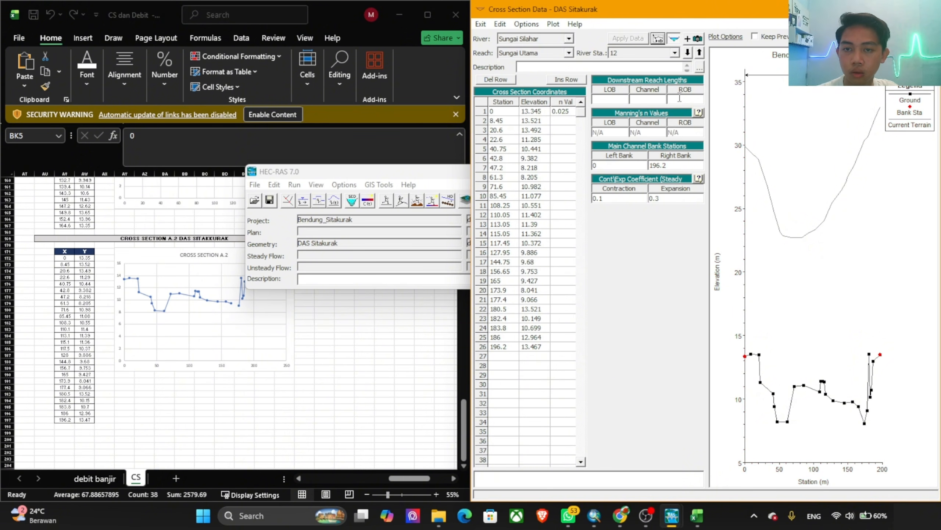
Step: Return to river station 1379 and paste all X and Y values of cross section A.1 (BK5:BL23) over its station and elevation coordinates again
left_click(687, 52)
left_click(346, 336)
scroll(346, 334, "up", 11)
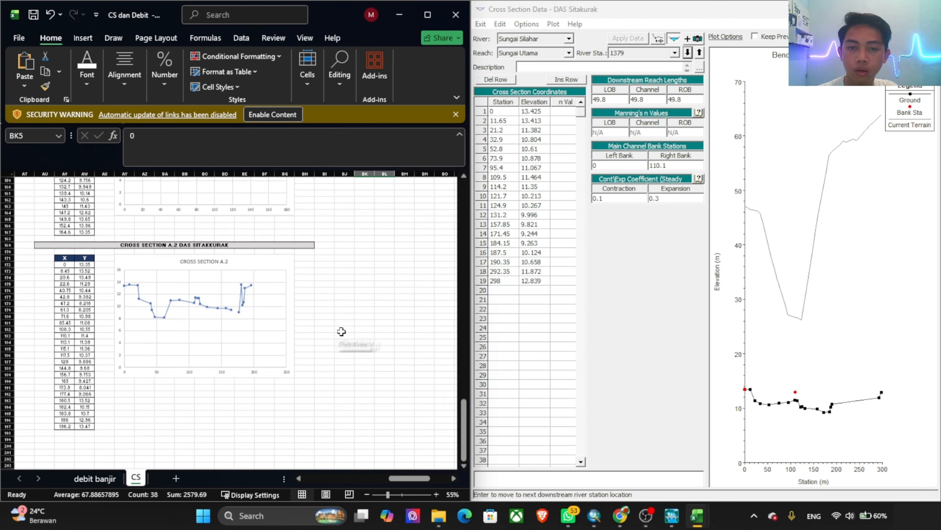
scroll(345, 326, "up", 20)
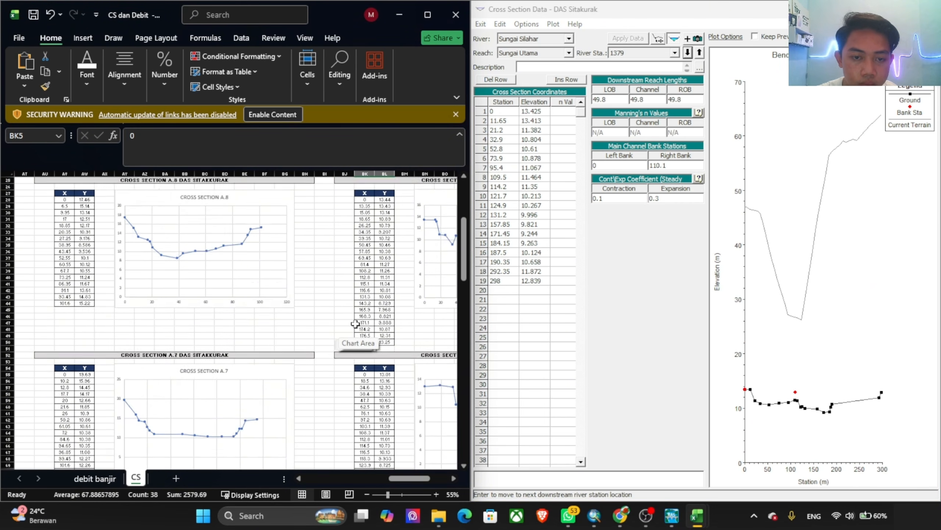
scroll(370, 322, "up", 2)
left_click_drag(420, 479, 434, 482)
key("ctrl+c")
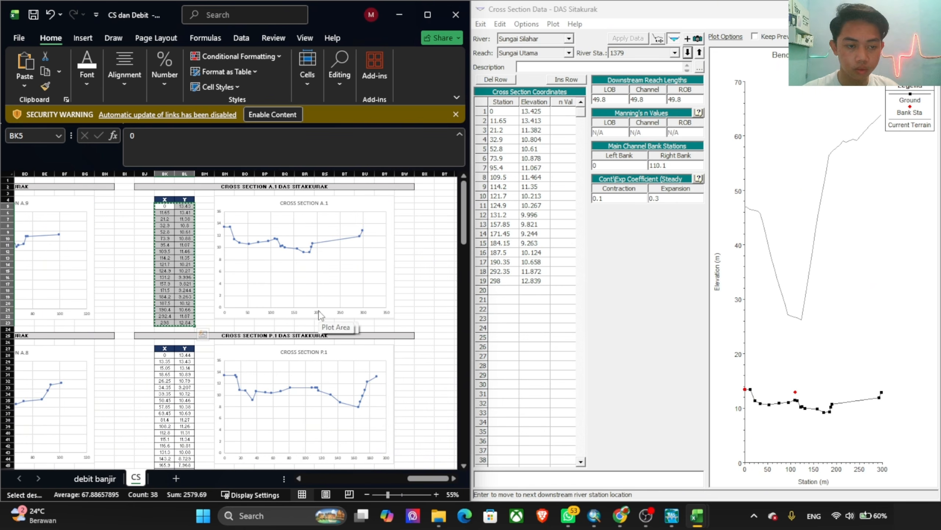
left_click(530, 149)
left_click_drag(499, 112, 563, 348)
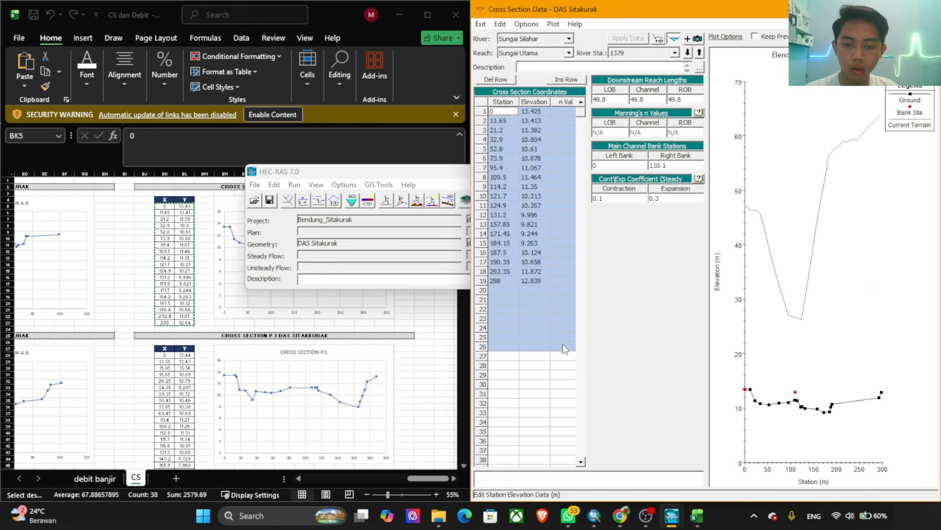
Step: Set river station 1379's first n value to 0.025 and right bank station to 298, declining elevation interpolation, and apply the data
left_click(564, 112)
type("0")
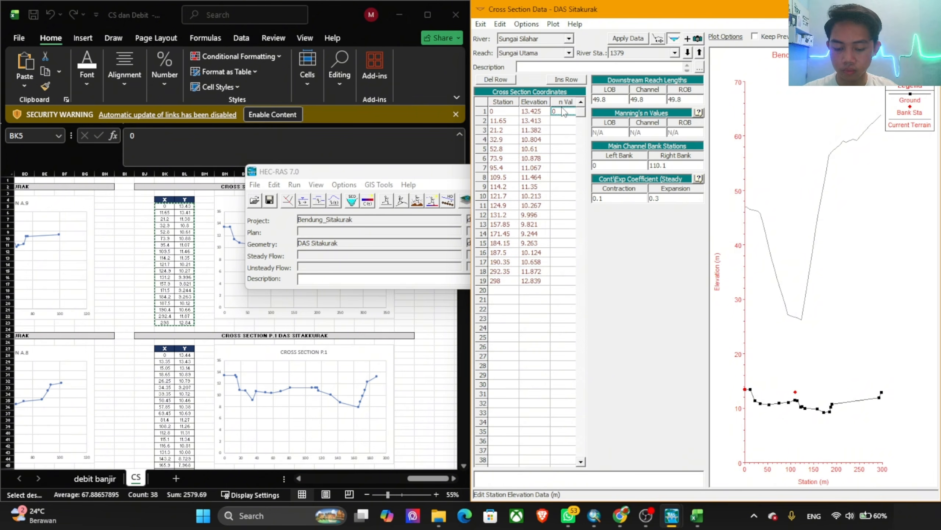
type(".025")
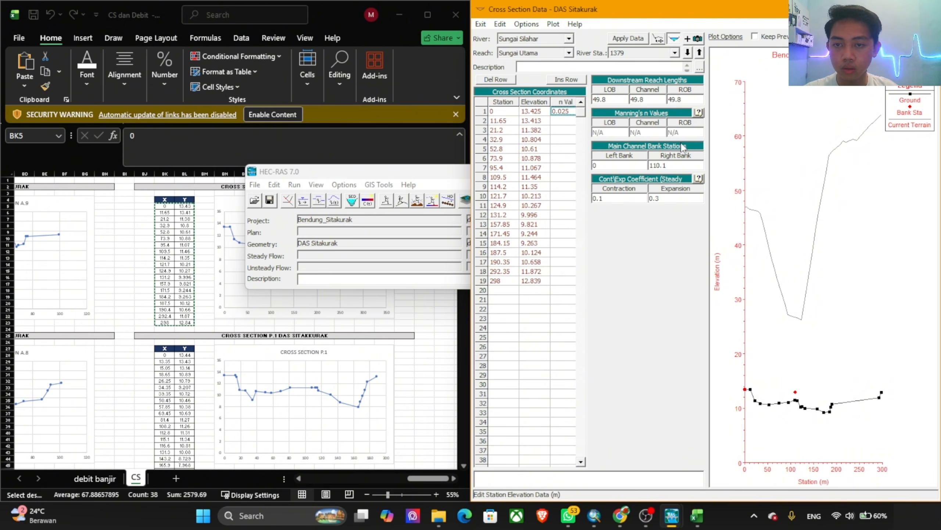
left_click(676, 167)
left_click(517, 296)
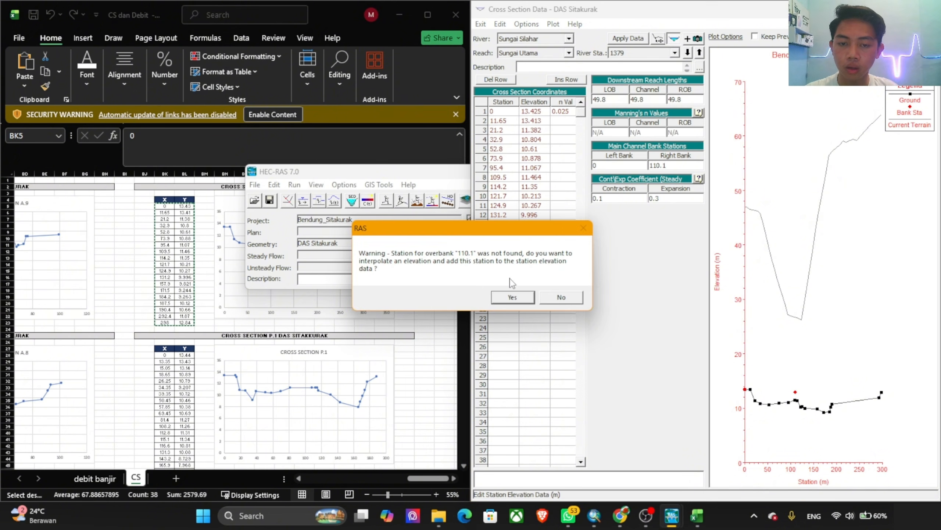
left_click(561, 297)
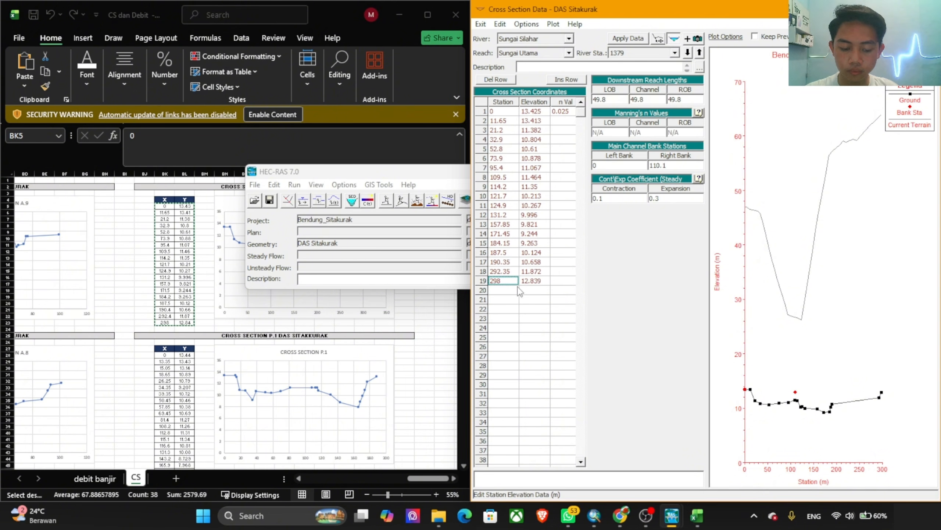
left_click(667, 167)
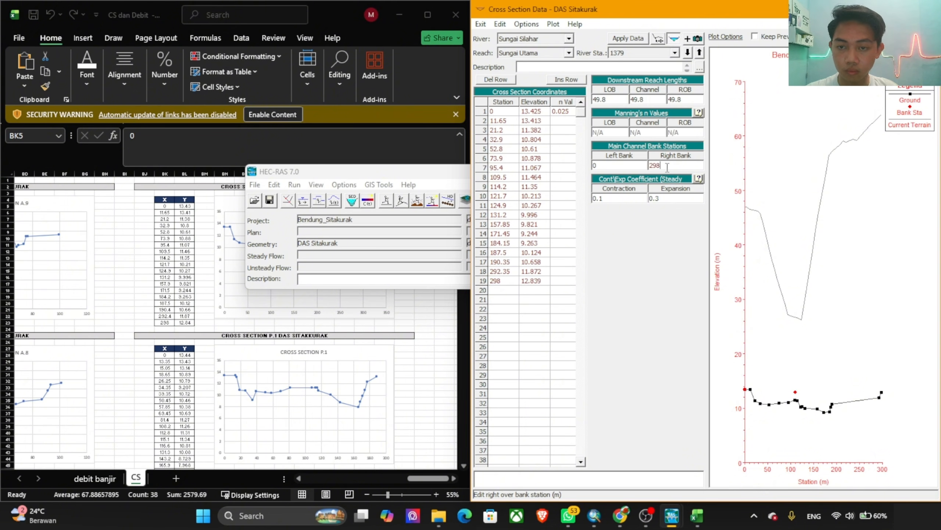
type("298")
left_click(646, 39)
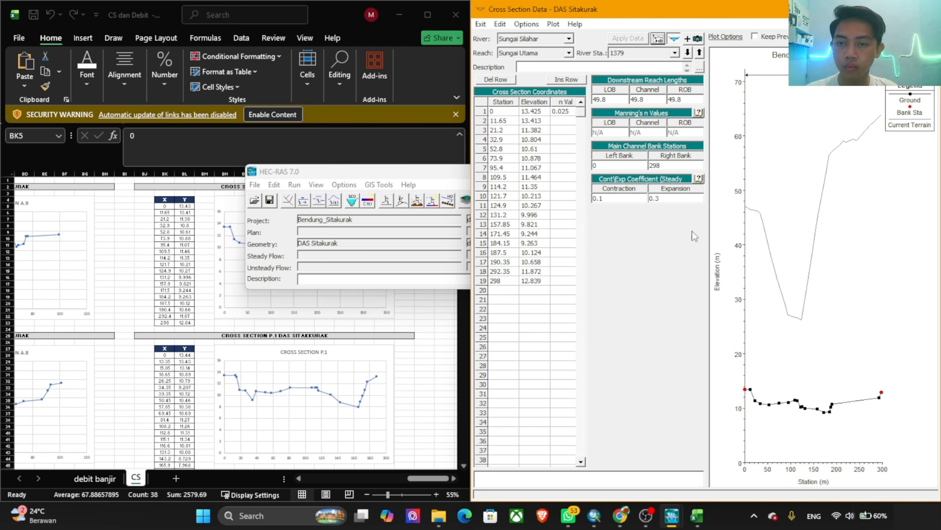
Step: Go through the river stations of Sungai Utama one after another, examining each one's coordinates, n value, bank stations and profile plot
left_click(697, 54)
left_click(697, 54)
left_click(697, 53)
left_click(699, 53)
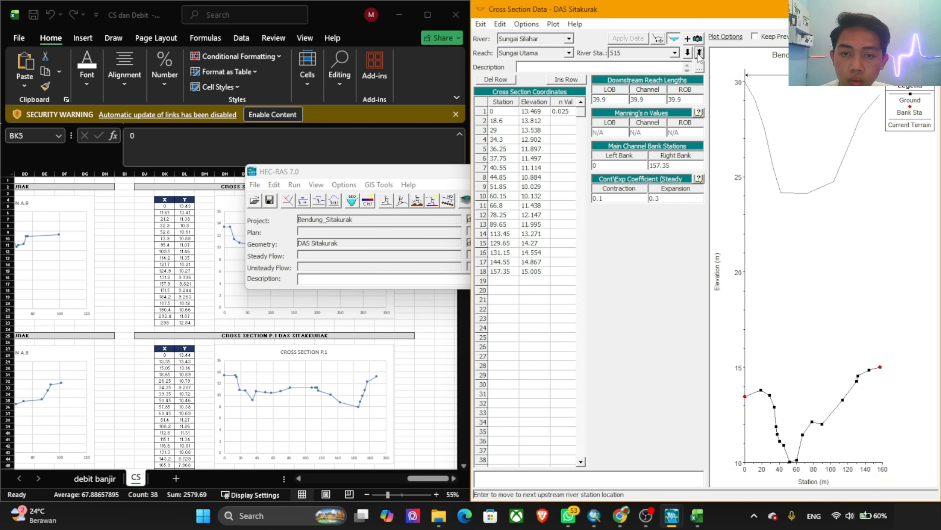
left_click(699, 53)
left_click(699, 53)
left_click(699, 53)
left_click(699, 52)
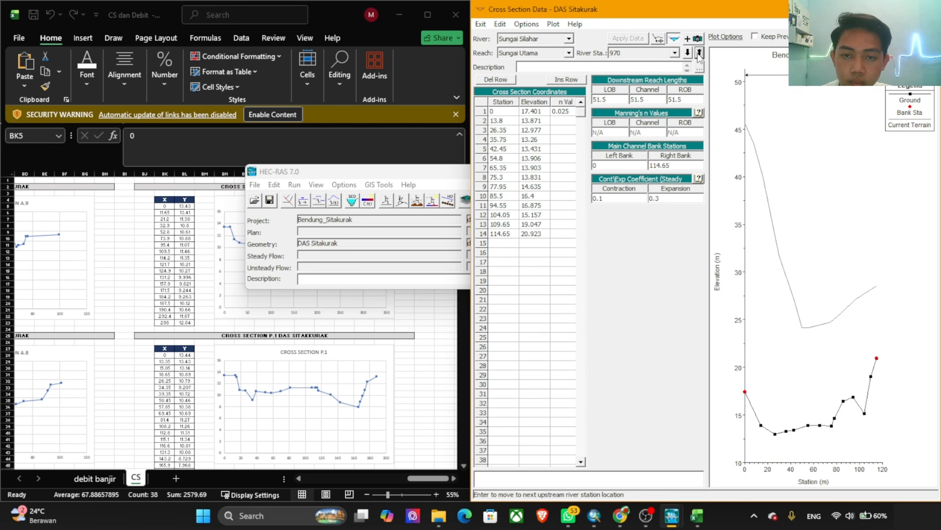
left_click(699, 52)
left_click(699, 53)
left_click(699, 53)
left_click(699, 53)
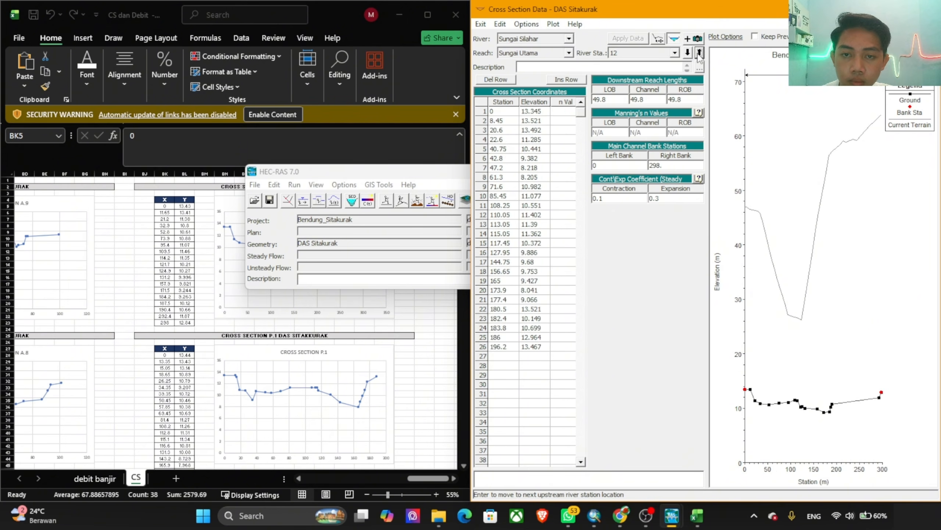
left_click(699, 53)
left_click(699, 53)
left_click(699, 53)
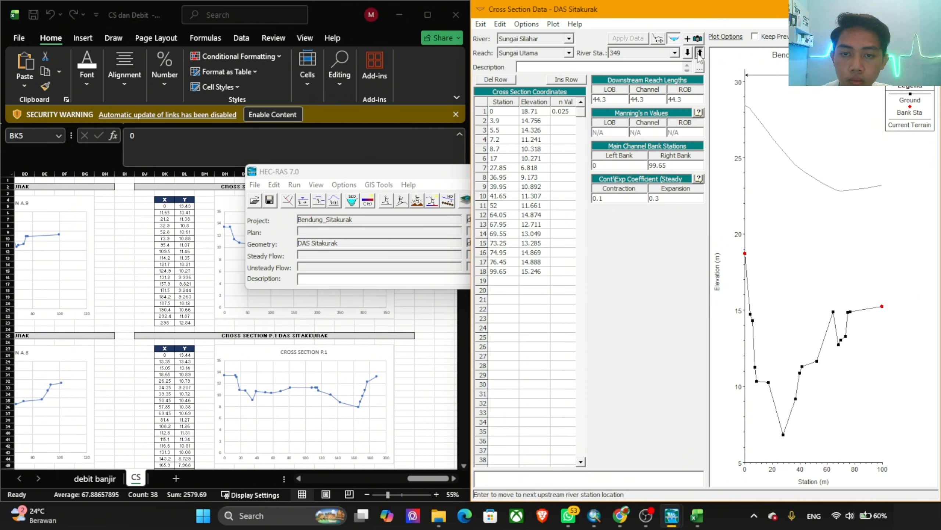
left_click(699, 53)
left_click(699, 53)
left_click(699, 53)
left_click(699, 53)
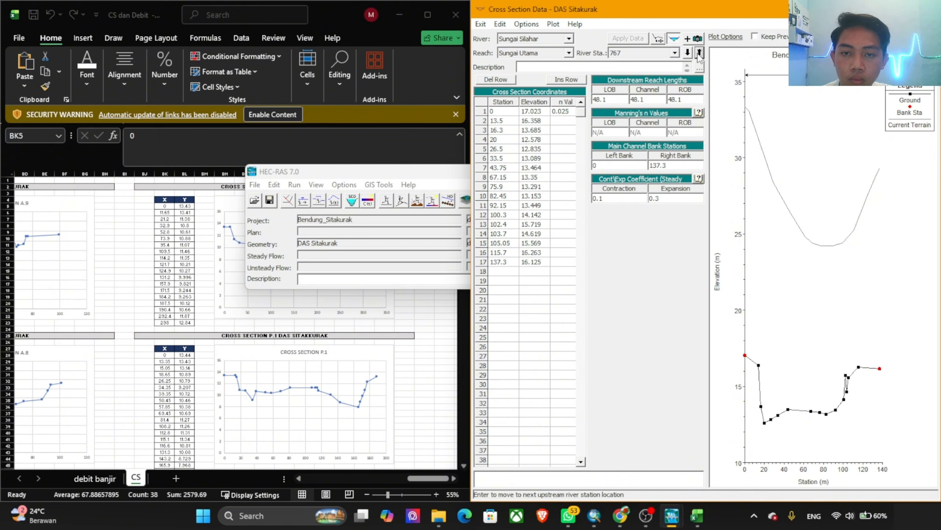
Step: Step upstream through Sungai Utama's river stations from 767, checking each one's first n value, bank stations and ground profile
left_click(699, 53)
left_click(699, 53)
left_click(699, 53)
left_click(699, 53)
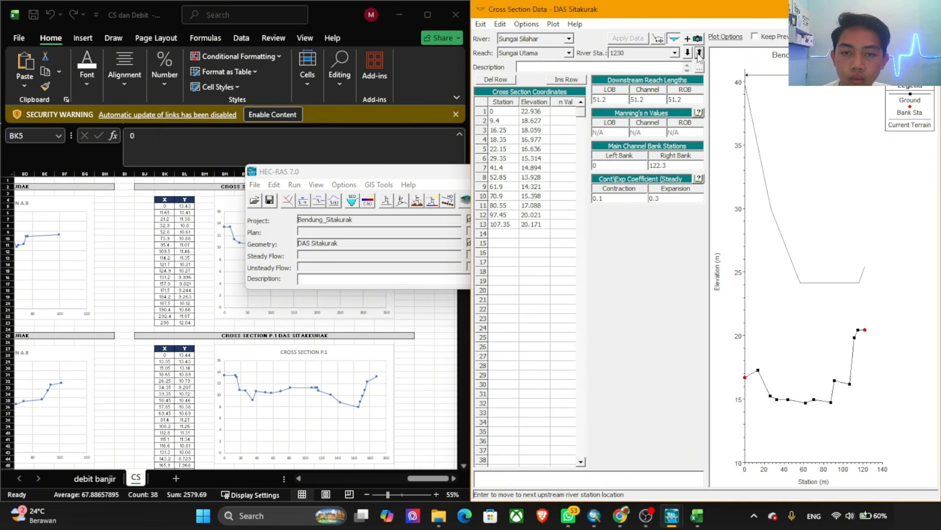
left_click(699, 53)
left_click(699, 53)
left_click(699, 53)
left_click(699, 53)
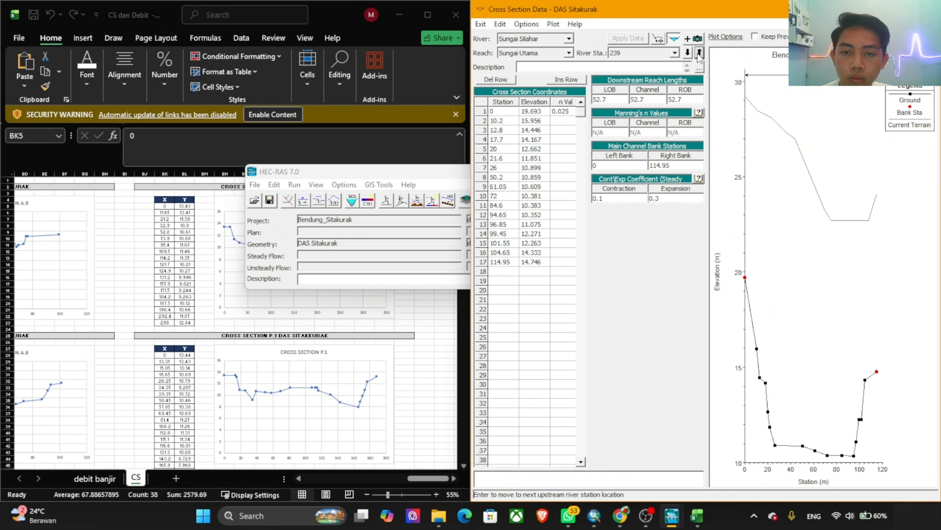
left_click(699, 53)
left_click(699, 53)
left_click(699, 53)
left_click(699, 53)
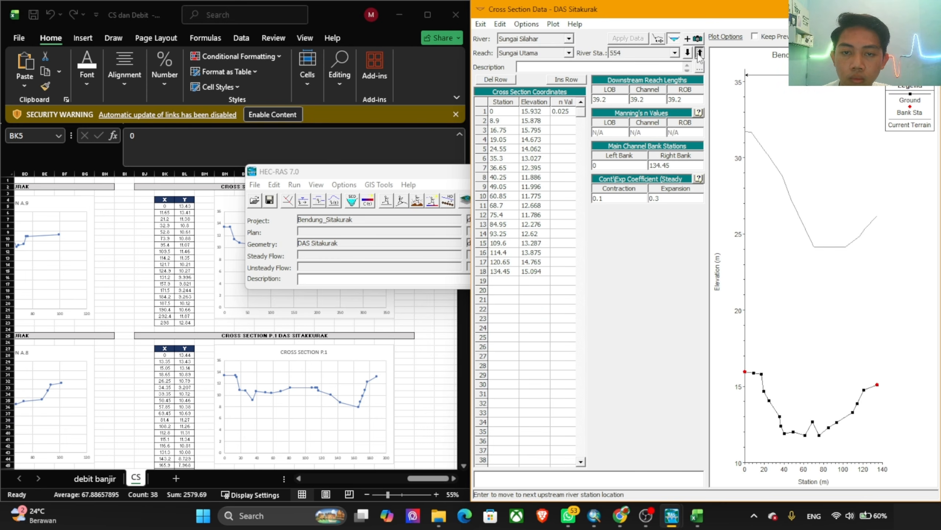
left_click(699, 53)
left_click(699, 53)
left_click(699, 53)
left_click(699, 53)
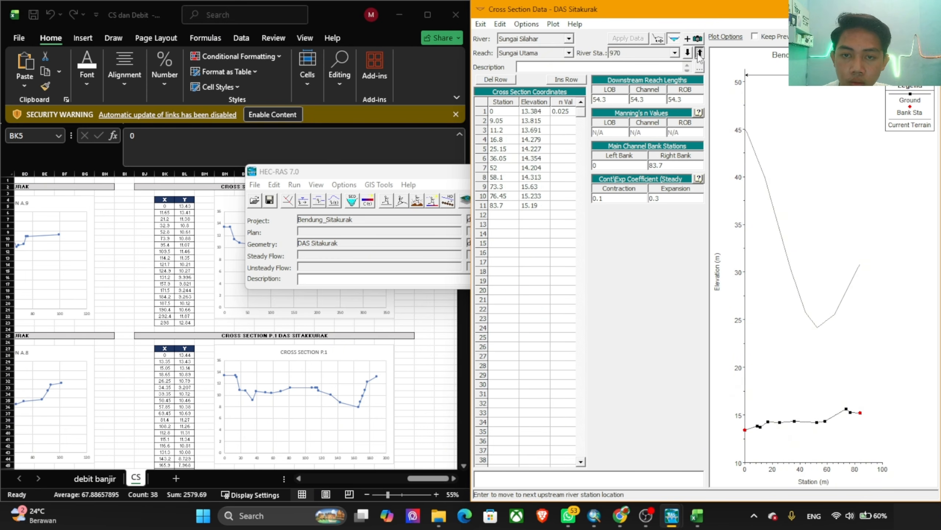
left_click(699, 53)
left_click(699, 52)
left_click(699, 53)
left_click(699, 53)
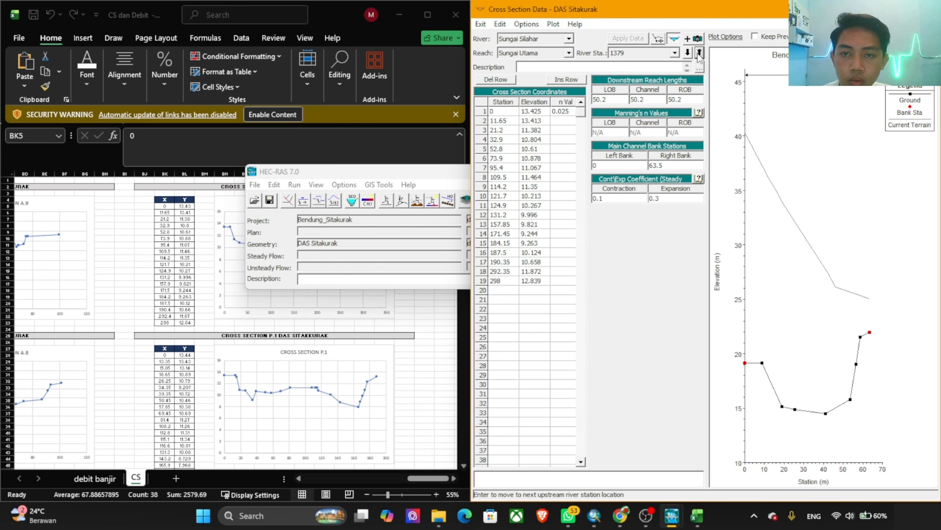
left_click(699, 53)
left_click(699, 53)
left_click(699, 52)
left_click(699, 53)
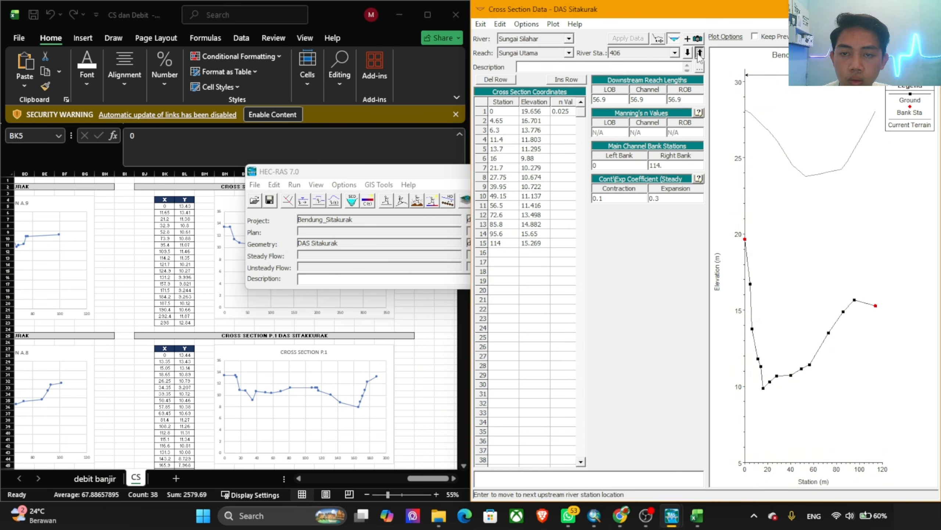
left_click(699, 53)
left_click(699, 53)
left_click(699, 53)
left_click(699, 53)
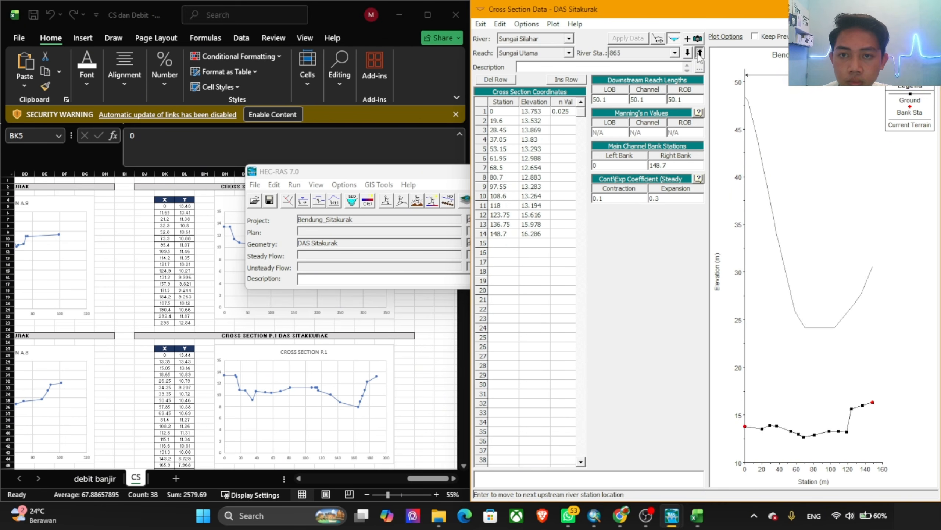
left_click(699, 53)
left_click(699, 53)
left_click(699, 53)
left_click(699, 53)
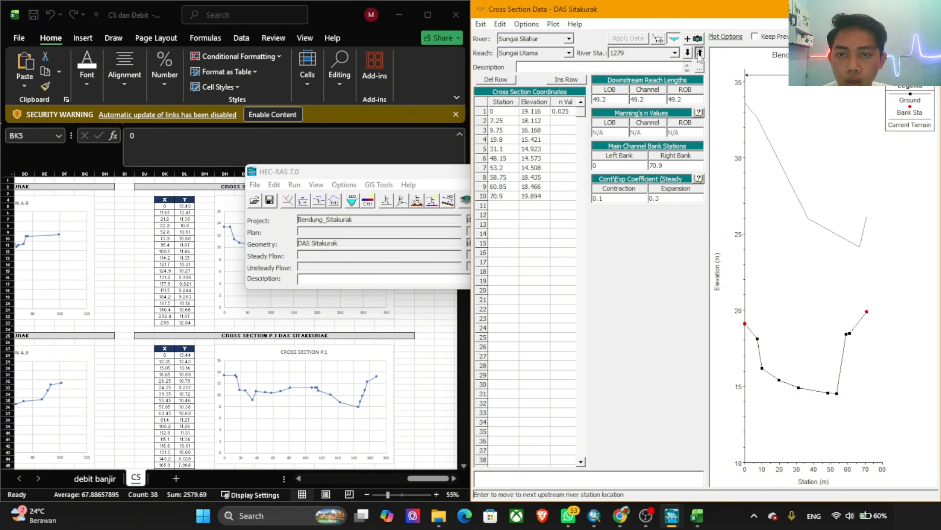
left_click(699, 53)
left_click(699, 53)
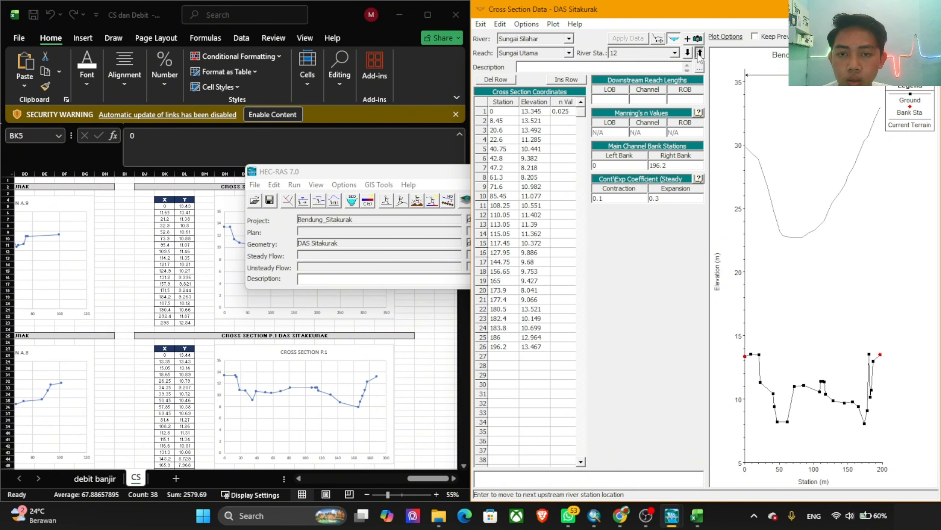
left_click(699, 53)
left_click(699, 52)
left_click(699, 53)
left_click(699, 53)
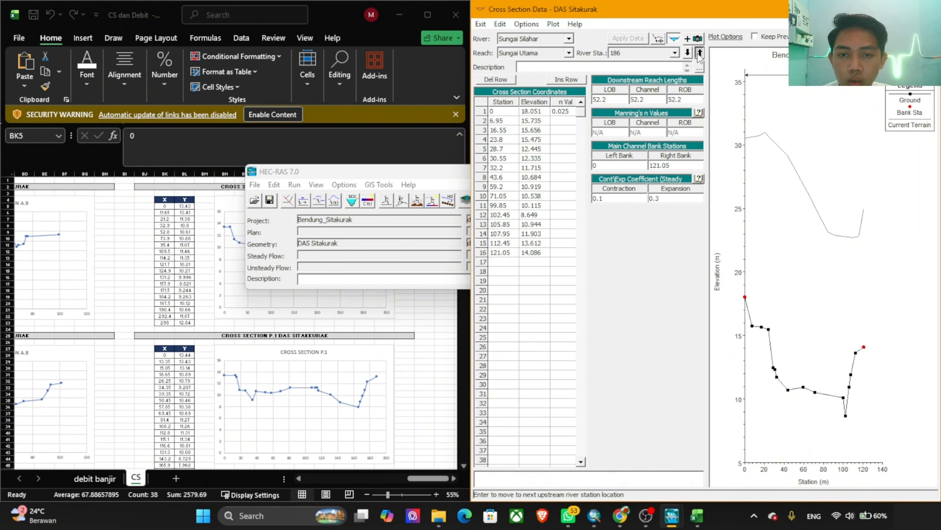
Step: Set the first n value of river station 305 to 0.025
left_click(699, 53)
left_click(699, 53)
left_click(559, 112)
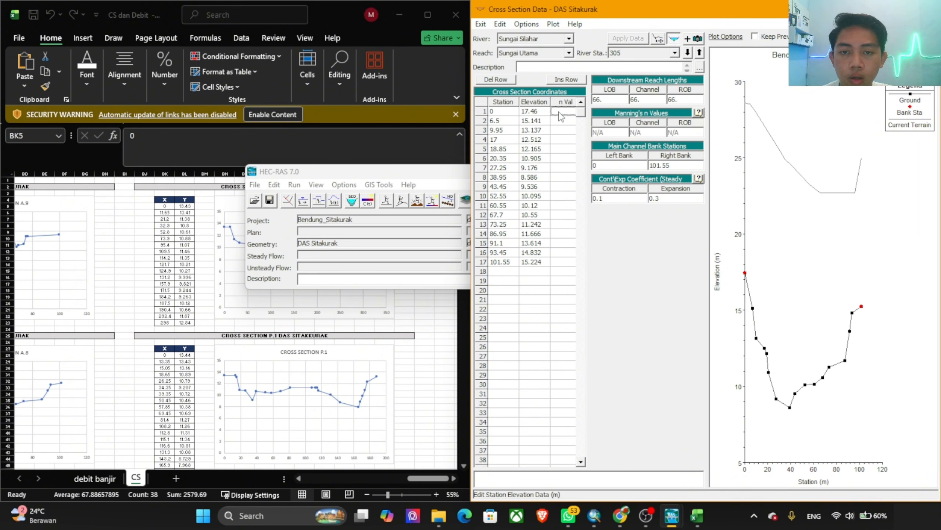
type("0.025")
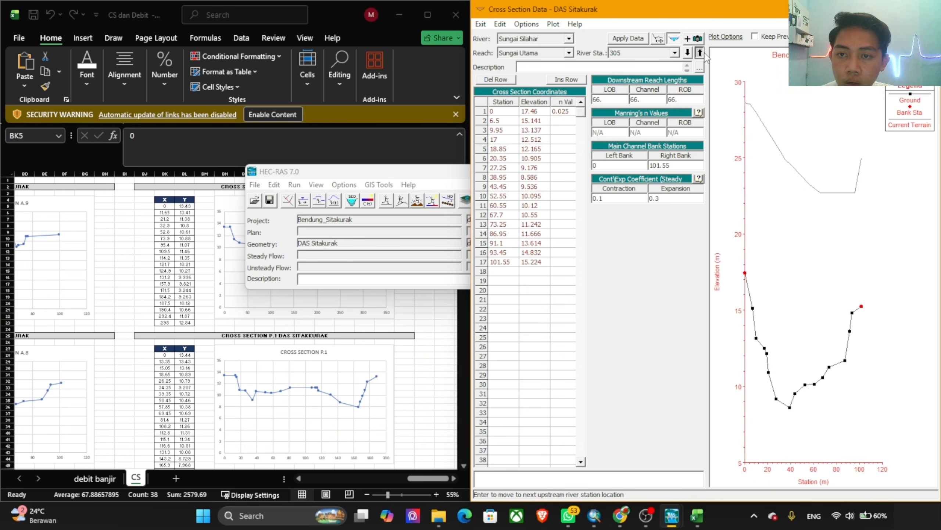
left_click(700, 52)
Step: Re-enter river station 406's last station, 114, as its right bank station and apply the data
left_click(700, 53)
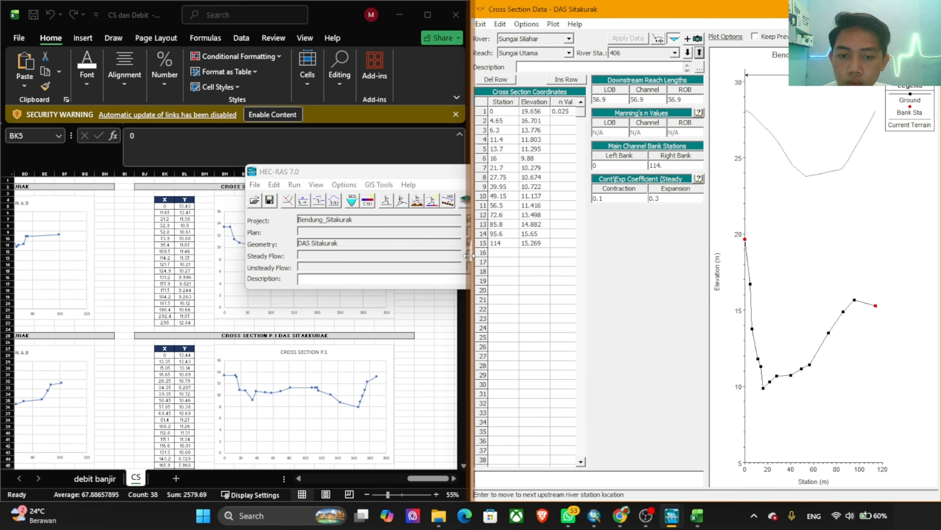
left_click(505, 245)
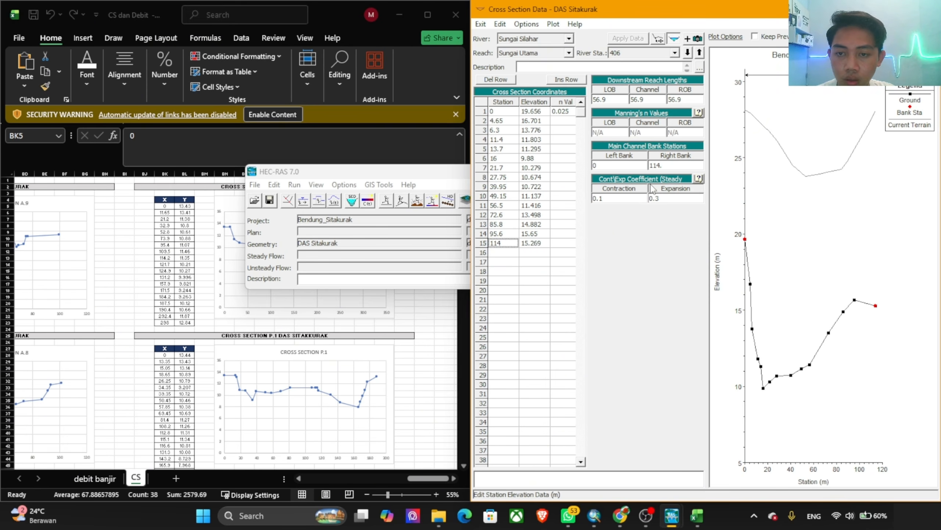
left_click(667, 165)
key("BackSpace")
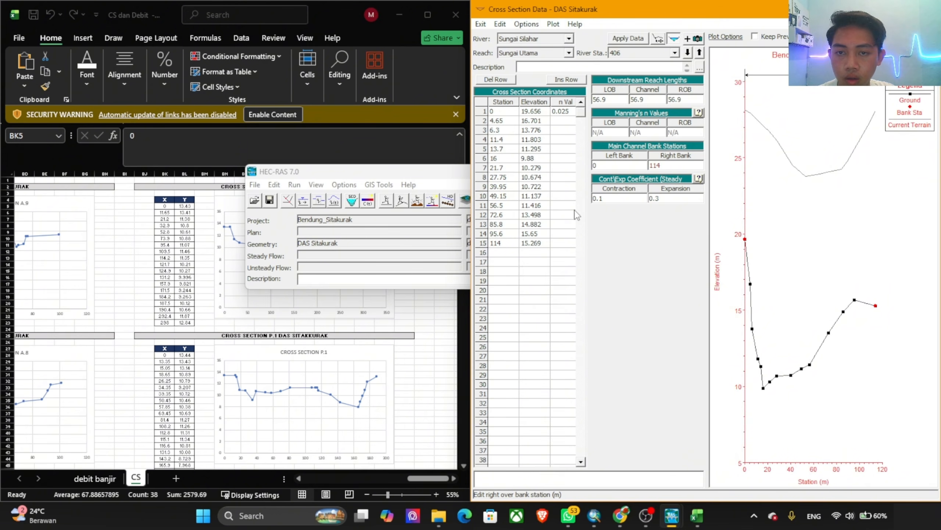
left_click(629, 41)
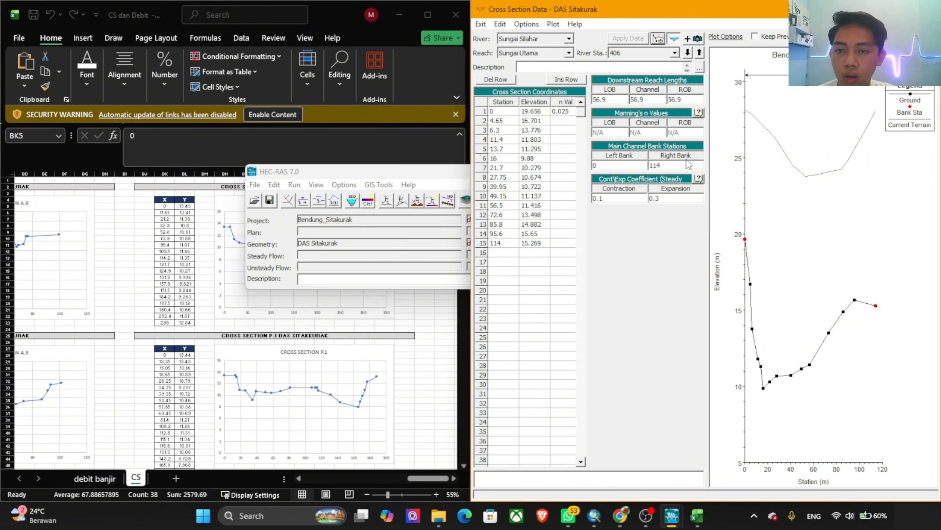
Step: Move back and forth between river stations 349 and 602, comparing the coordinates, n values and profile plots of neighbouring sections
left_click(688, 53)
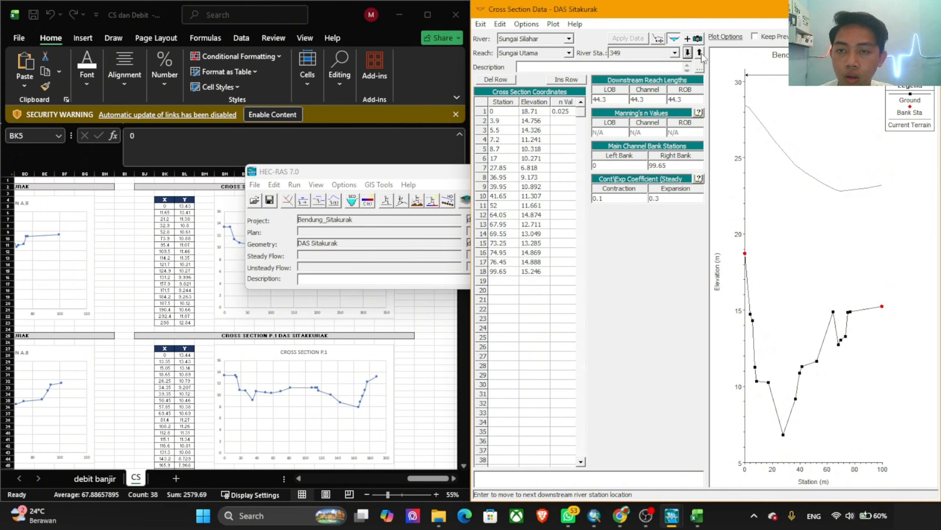
left_click(699, 52)
left_click(700, 53)
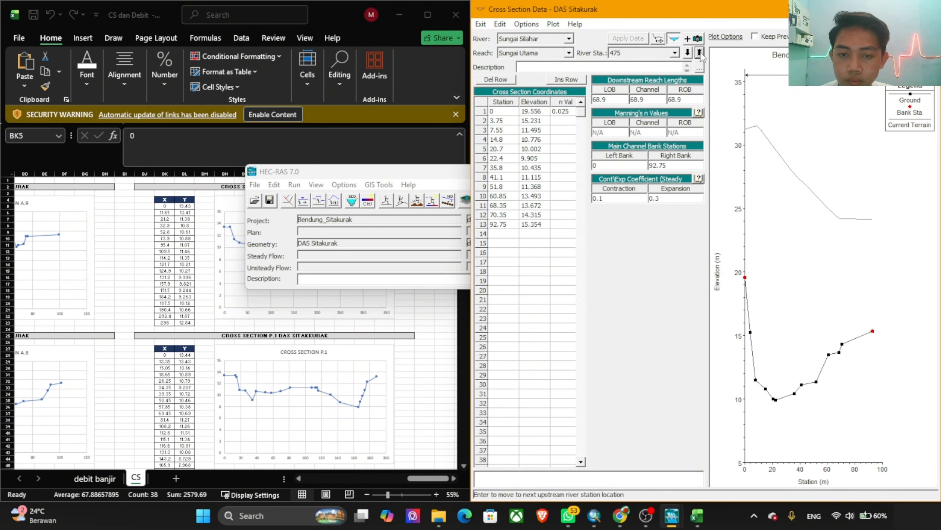
left_click(699, 53)
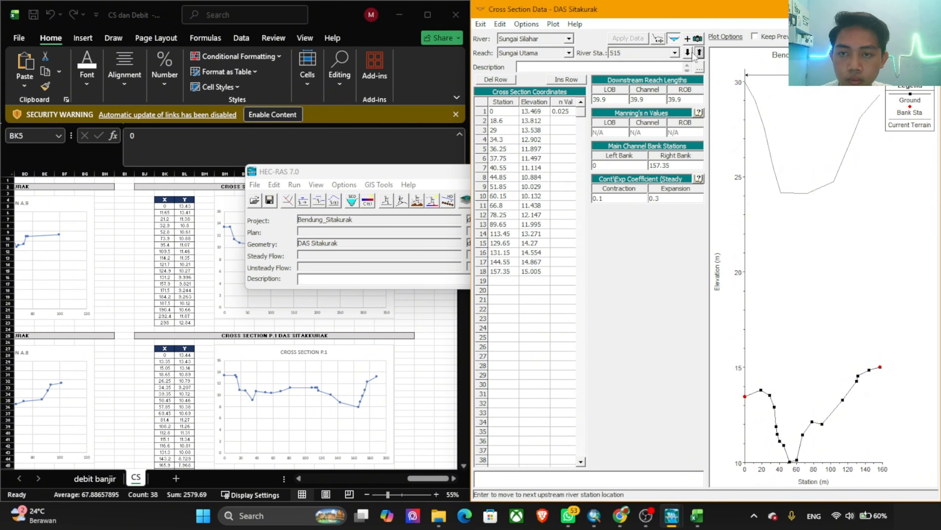
left_click(690, 52)
left_click(689, 52)
left_click(701, 52)
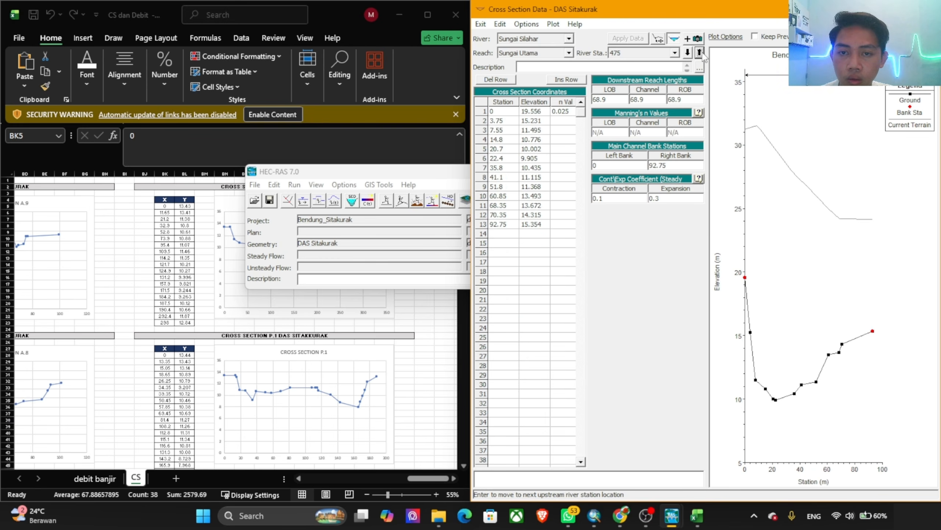
left_click(699, 52)
left_click(699, 53)
left_click(699, 52)
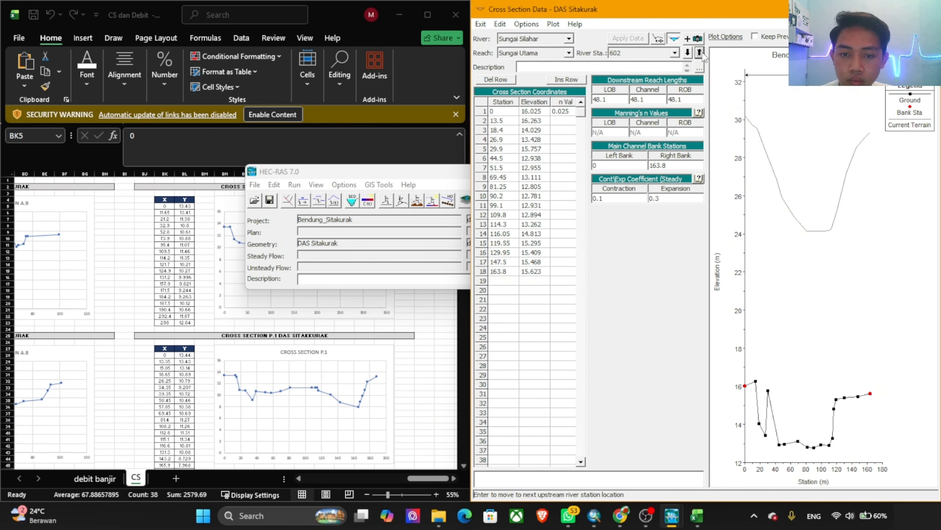
left_click(699, 53)
left_click(689, 53)
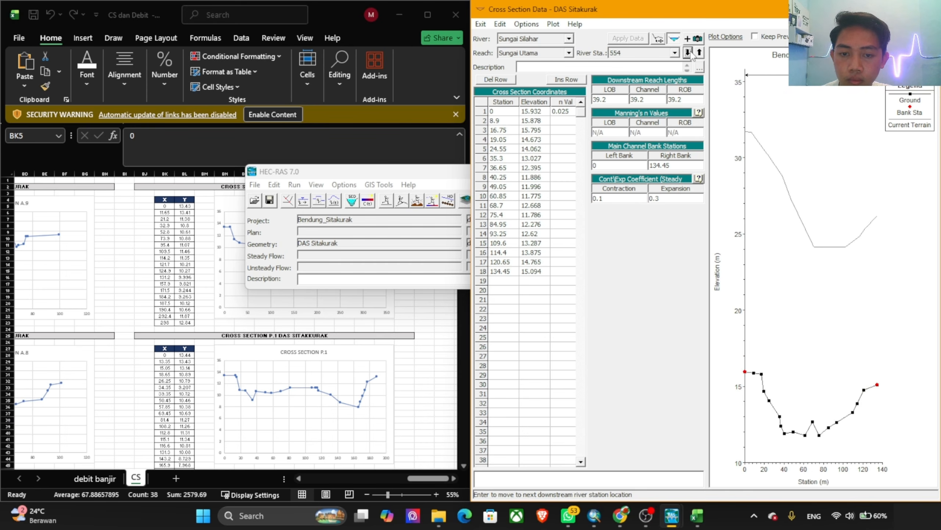
left_click(688, 53)
left_click(689, 53)
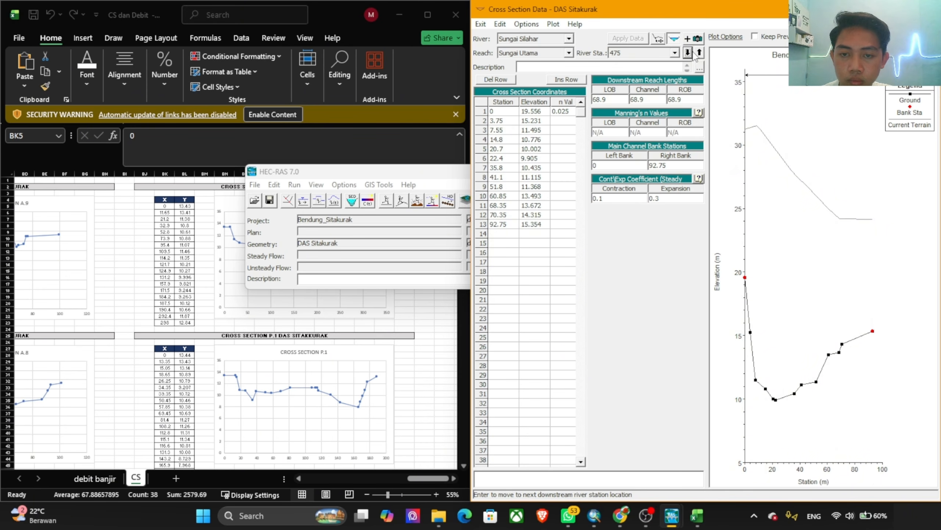
Step: Review the river stations upstream from 475 to 1379 and on to 134, checking each one's n value, right bank station and profile
left_click(700, 53)
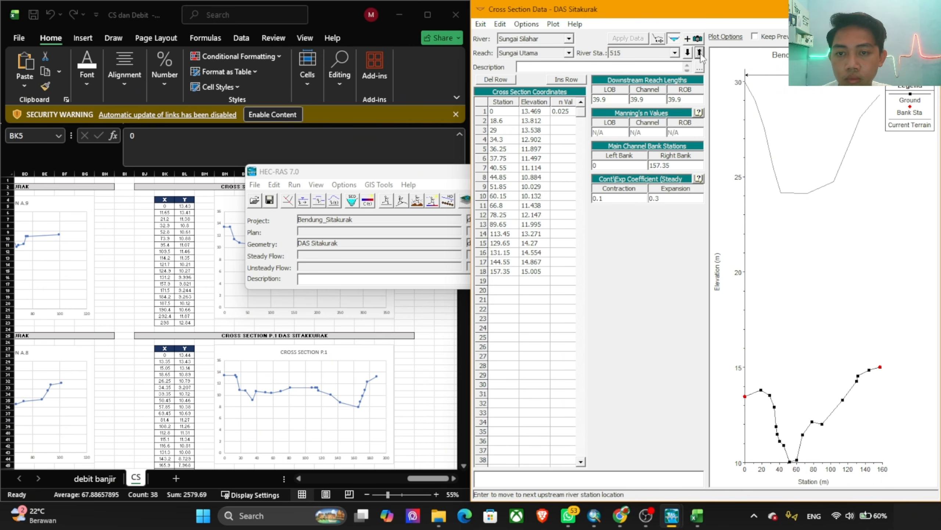
left_click(700, 52)
left_click(700, 53)
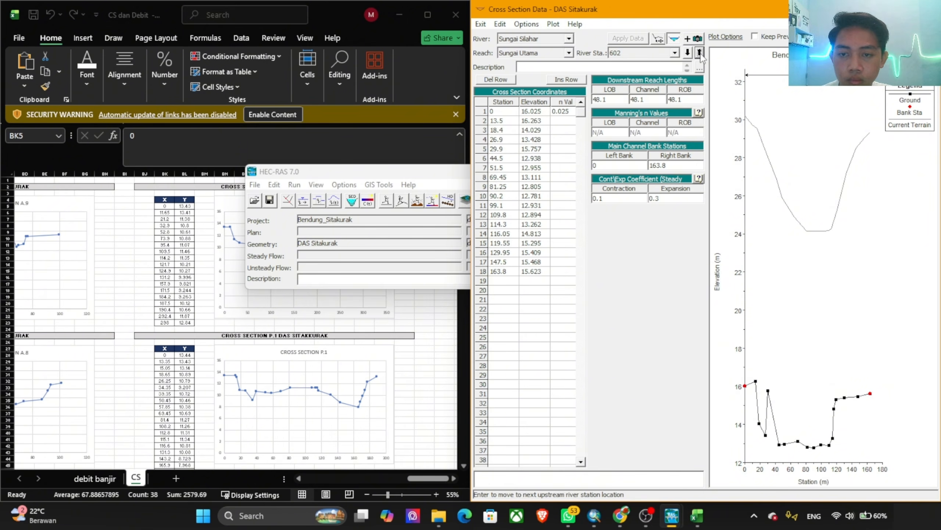
left_click(700, 52)
left_click(700, 53)
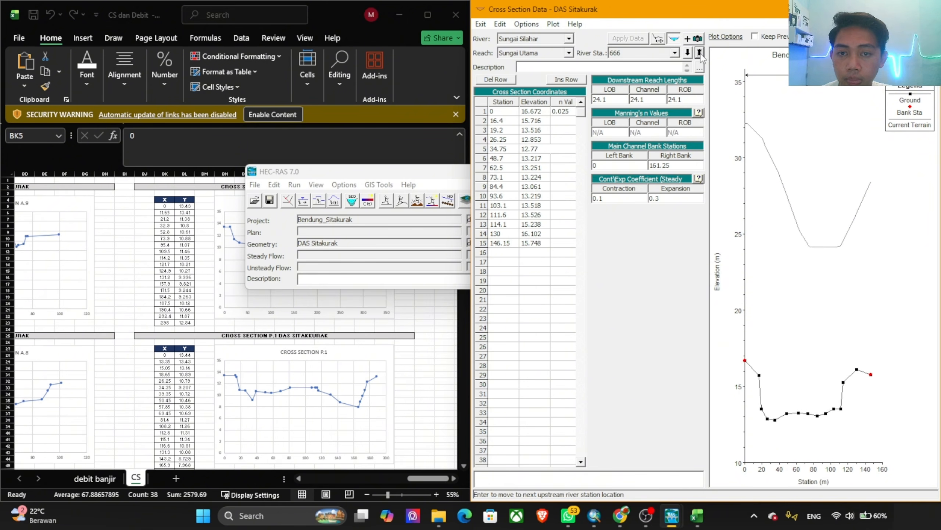
left_click(700, 52)
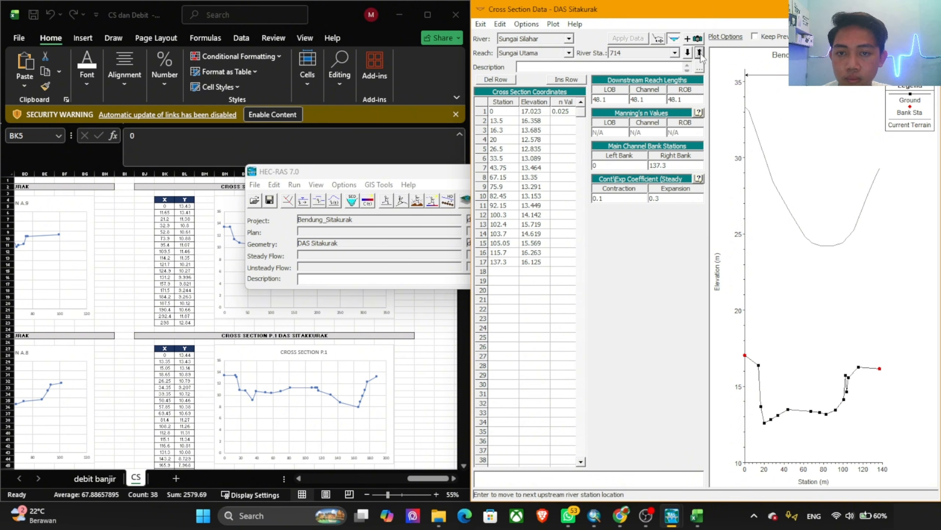
left_click(699, 53)
left_click(700, 53)
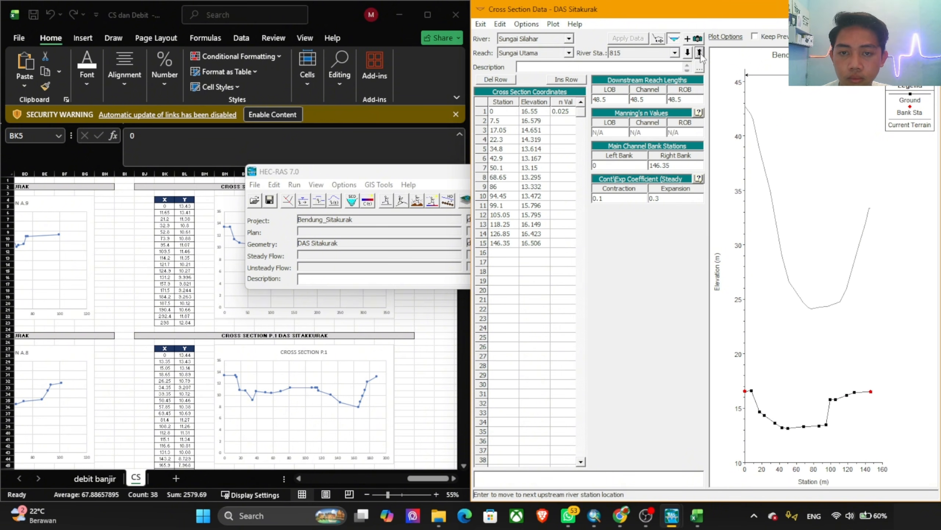
left_click(699, 53)
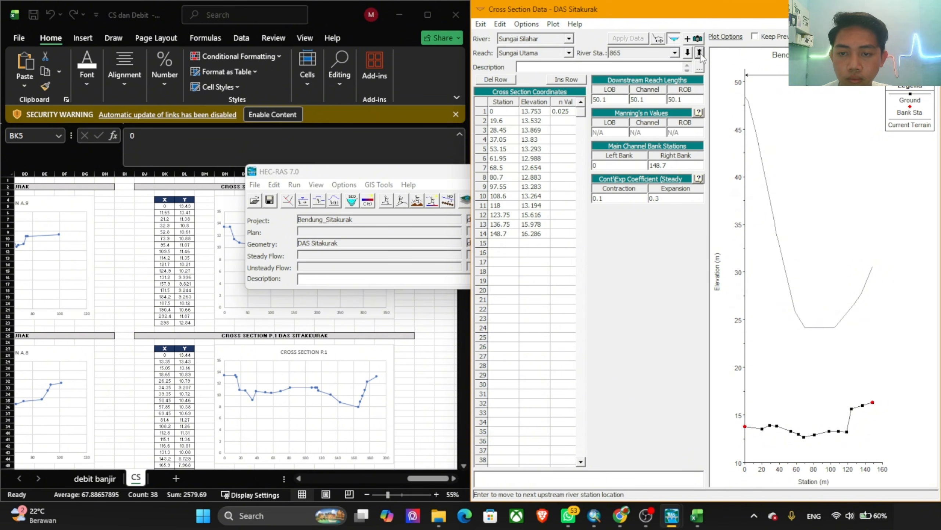
left_click(700, 53)
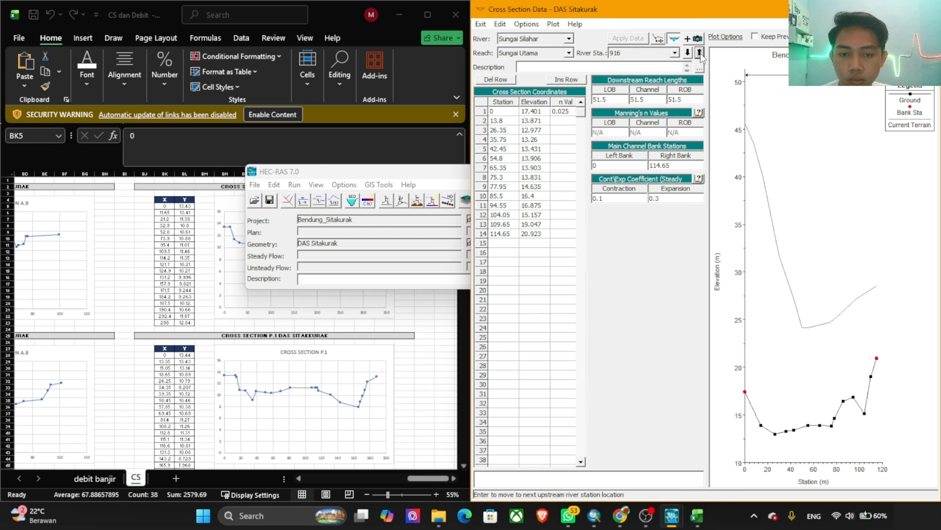
left_click(699, 52)
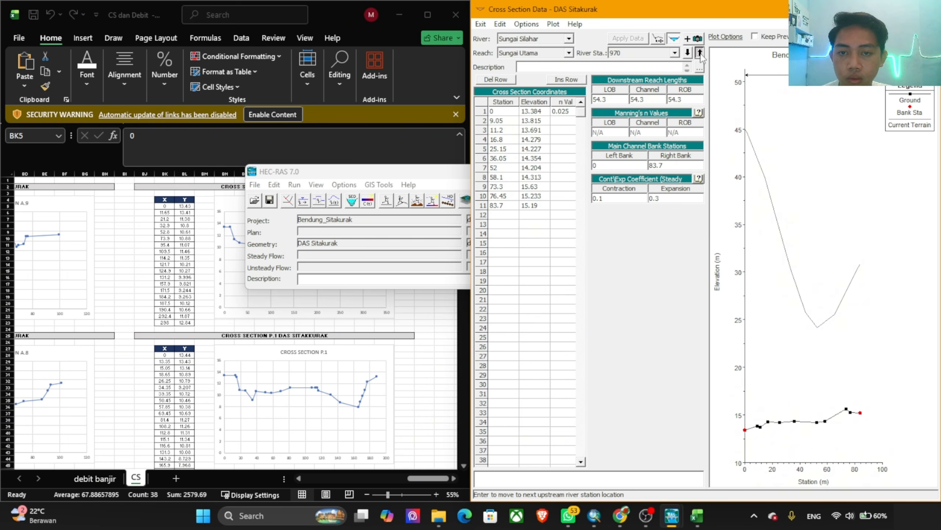
left_click(699, 53)
left_click(700, 53)
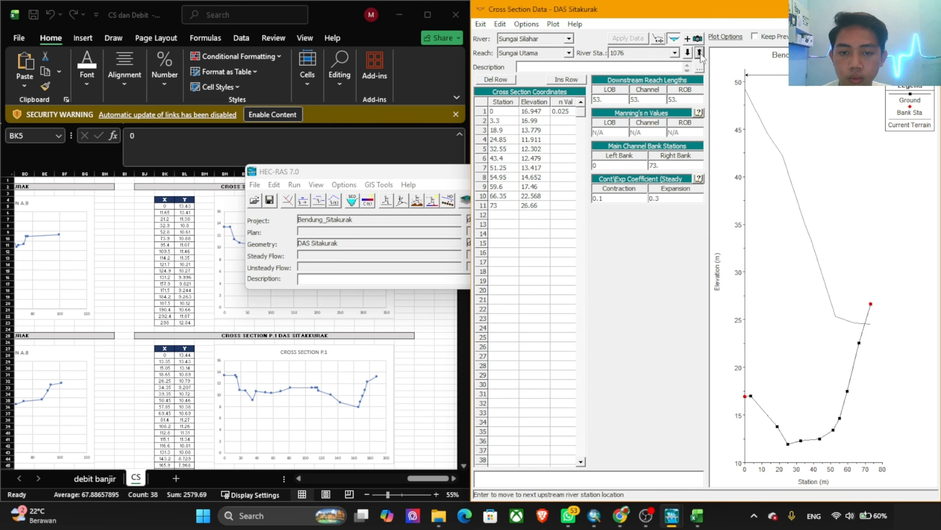
left_click(700, 53)
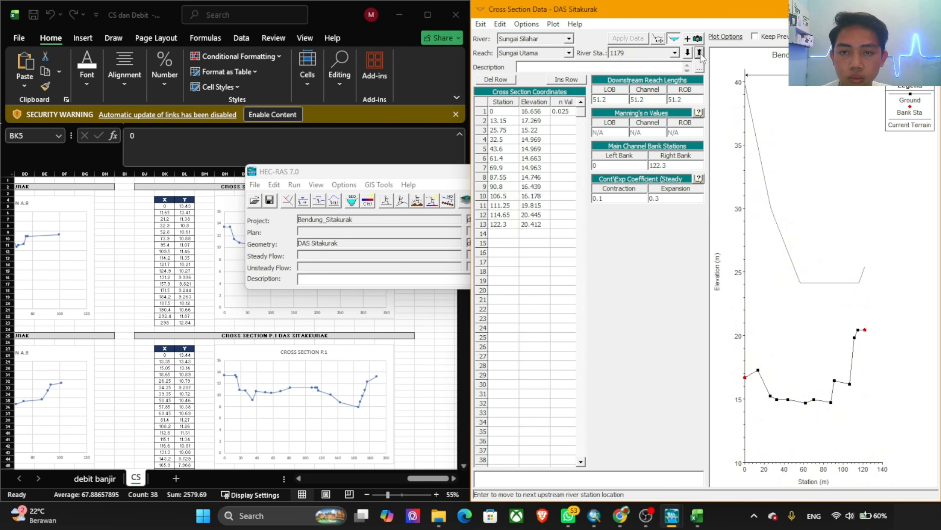
left_click(700, 53)
left_click(699, 53)
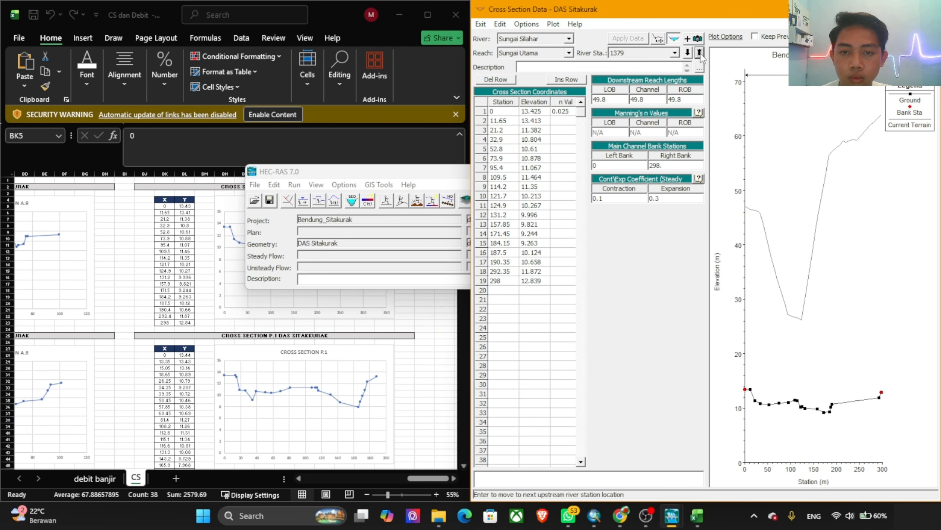
left_click(700, 52)
left_click(700, 52)
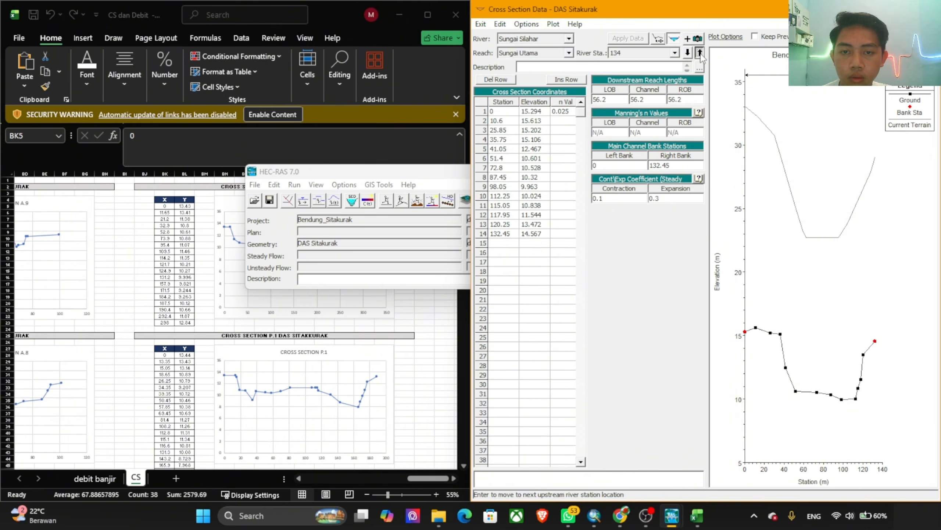
Step: Review the remaining river stations upstream from 134 through 1379, checking each one's coordinates, n value, bank stations and profile plot
left_click(699, 53)
left_click(699, 53)
left_click(699, 52)
left_click(699, 53)
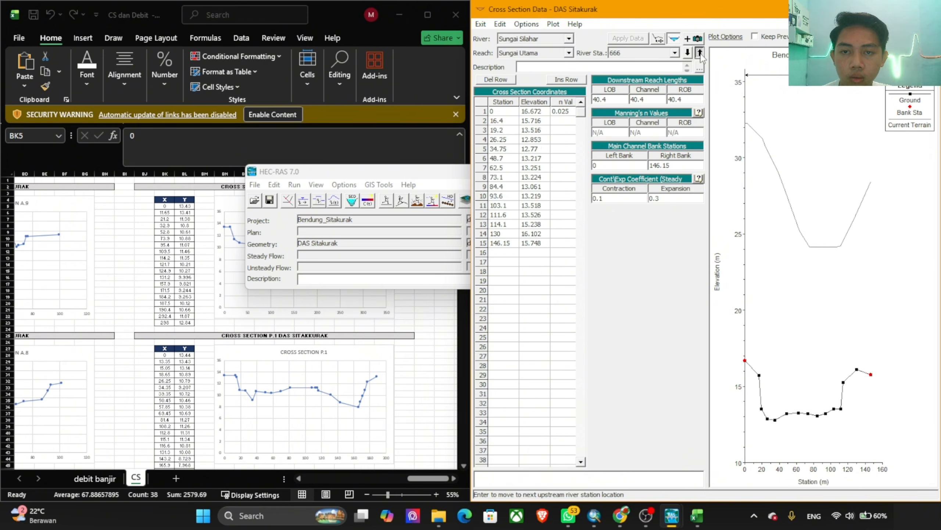
left_click(699, 53)
left_click(699, 52)
left_click(699, 53)
left_click(700, 52)
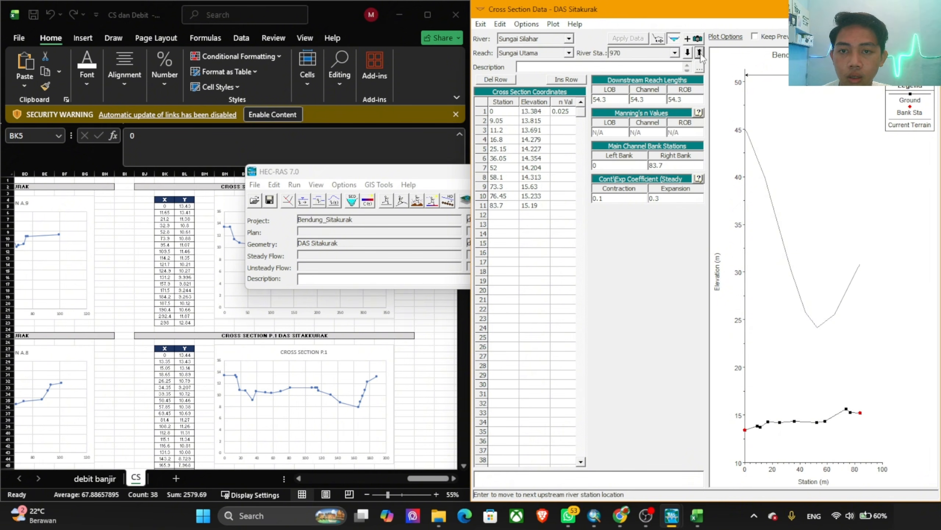
left_click(699, 53)
left_click(699, 52)
left_click(700, 52)
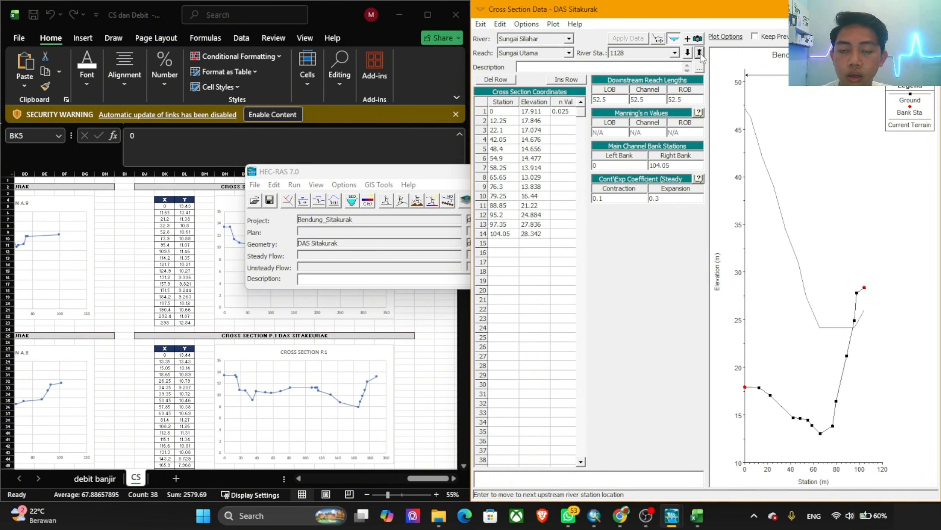
left_click(700, 53)
left_click(699, 53)
left_click(699, 53)
left_click(699, 53)
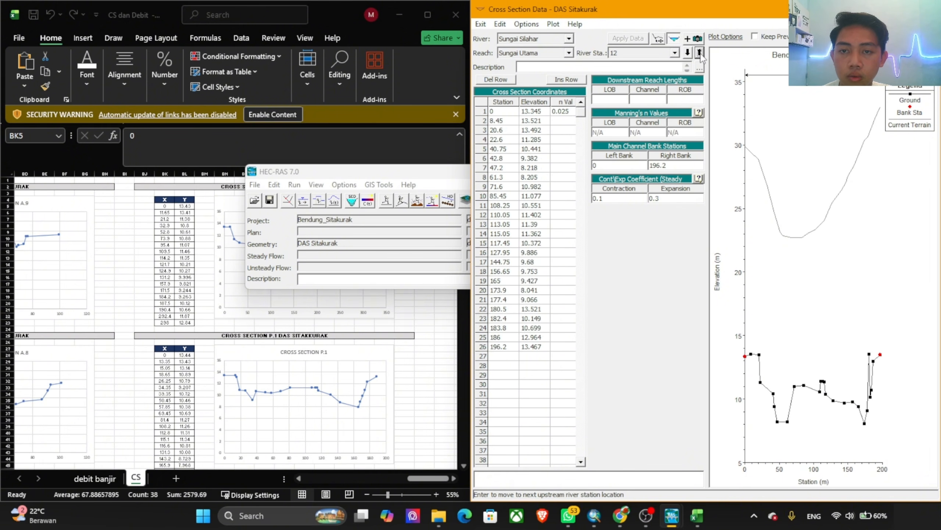
left_click(699, 52)
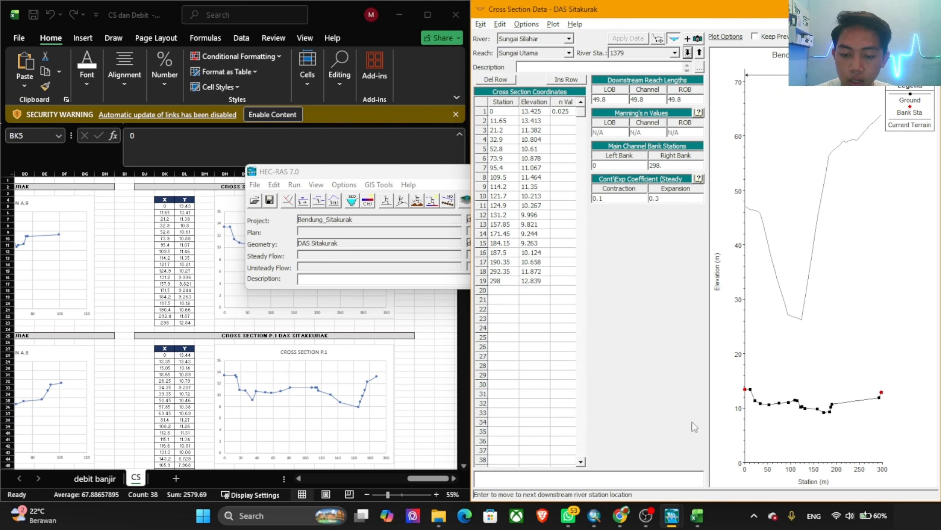
Step: Open the cross section hydraulic table parameters from the geometric data and copy the channel inverts into all starting elevations
mouse_move(671, 515)
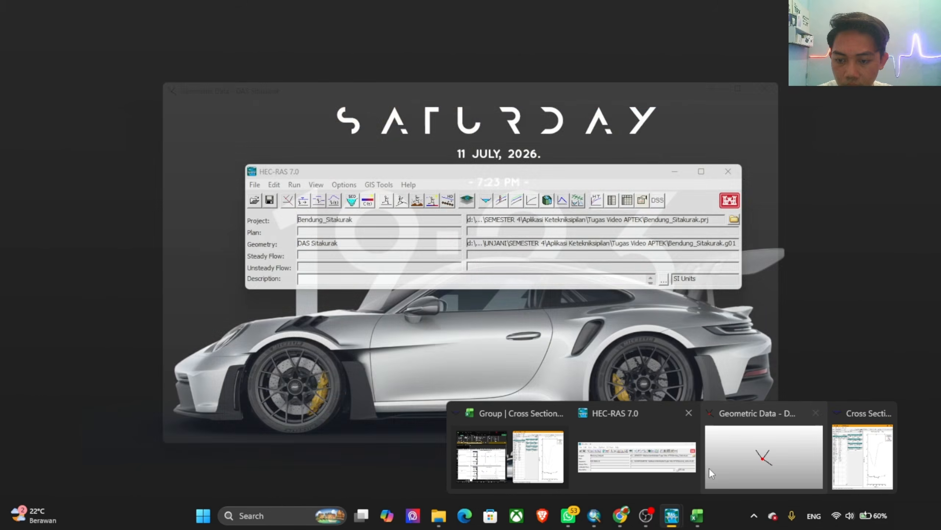
left_click(753, 458)
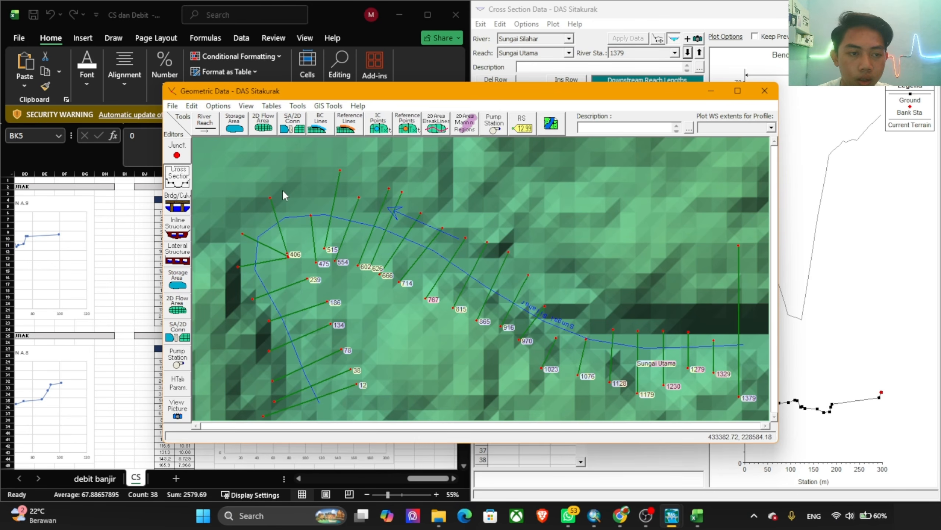
left_click(179, 378)
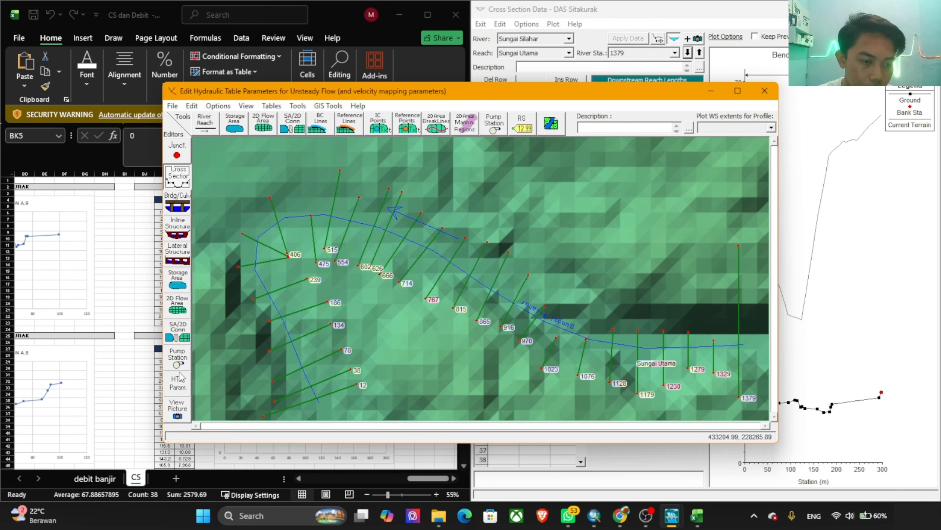
left_click(178, 379)
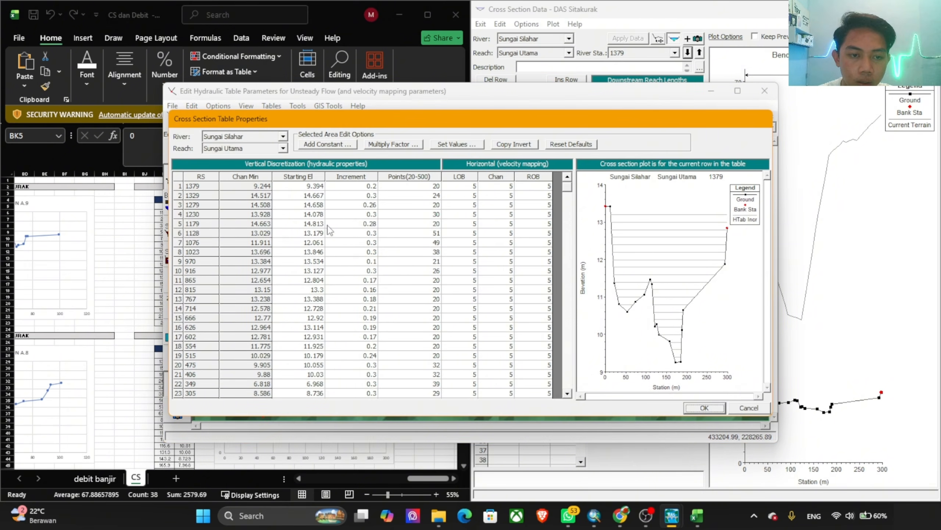
left_click(306, 178)
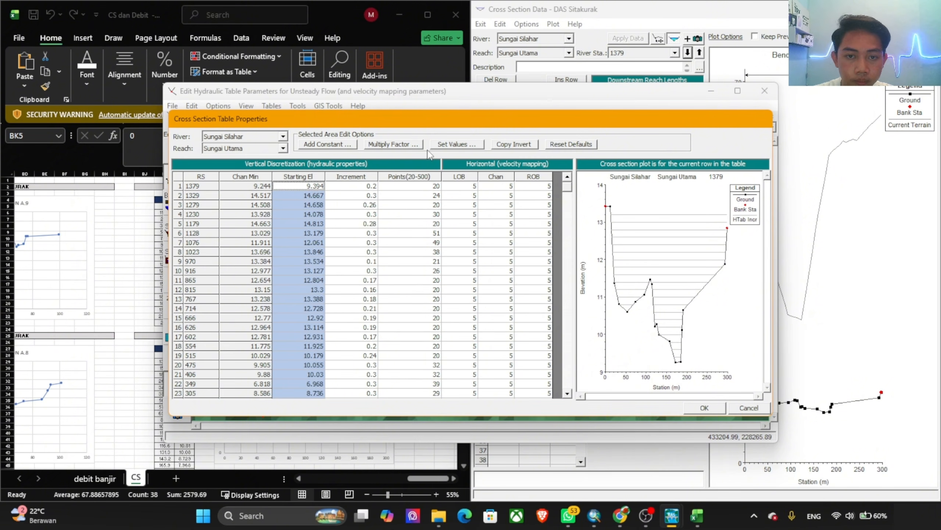
left_click(515, 144)
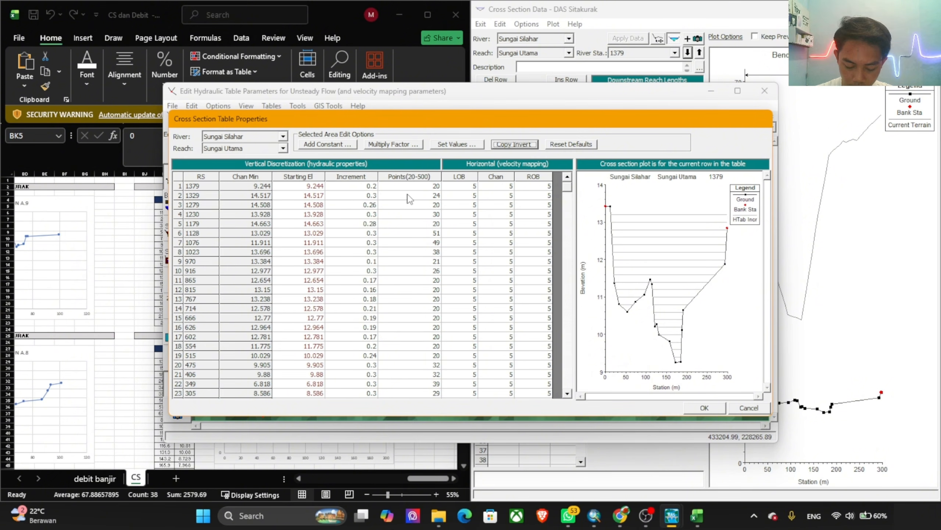
Step: Set the number of table points to 250 for all cross sections, accept the table and save the geometry data
left_click(409, 177)
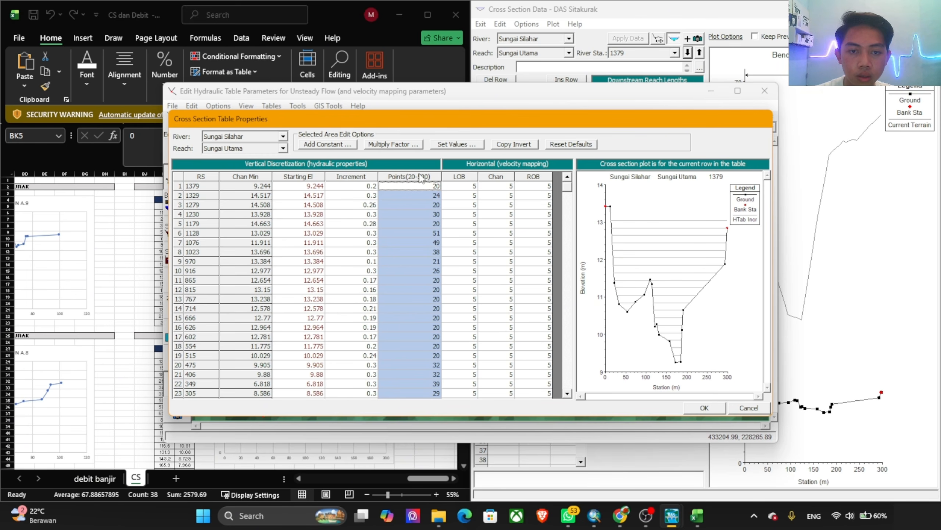
left_click(457, 145)
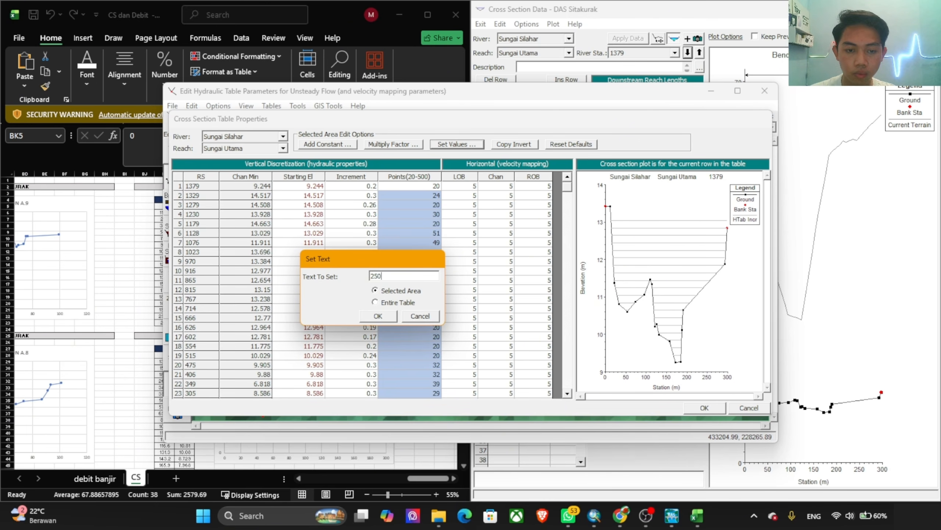
type("250")
left_click(386, 320)
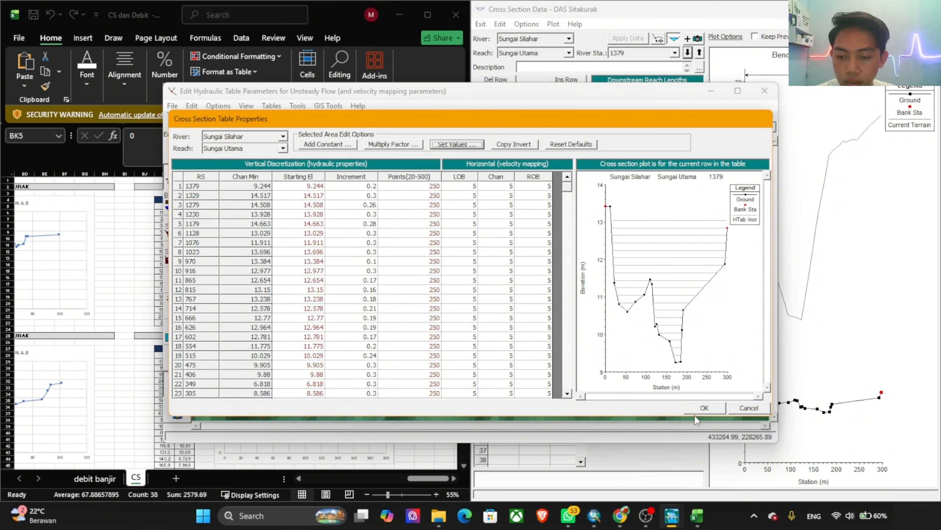
left_click(704, 407)
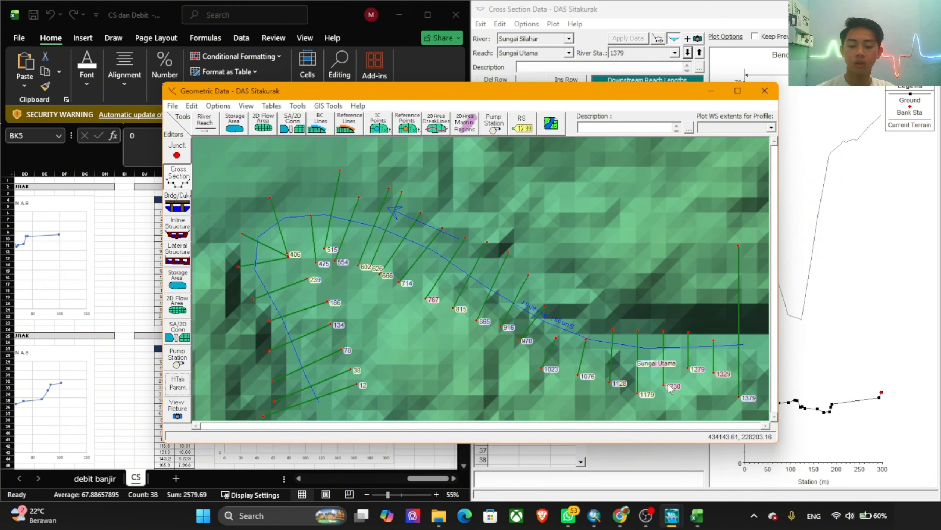
left_click(173, 106)
left_click(211, 145)
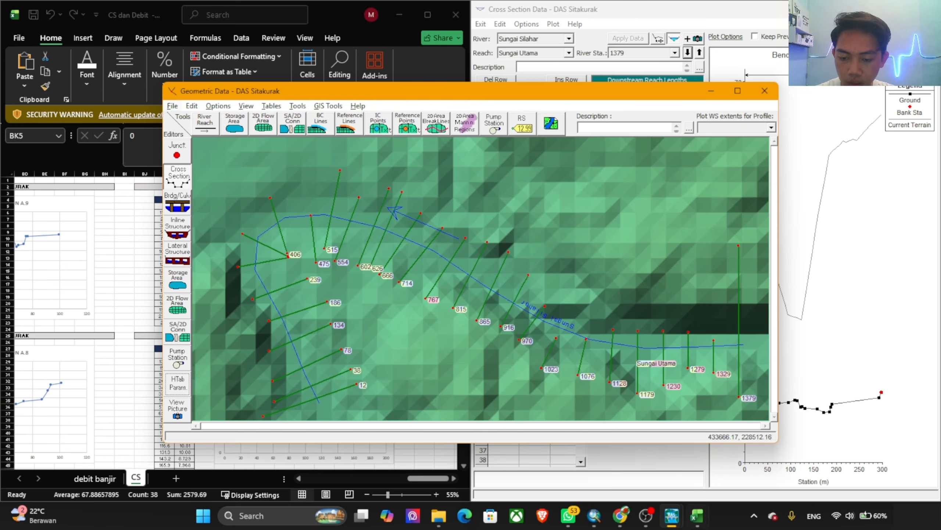
Step: Open the unsteady flow data and assign a Flow Hydrograph boundary condition to river station 1379
mouse_move(681, 517)
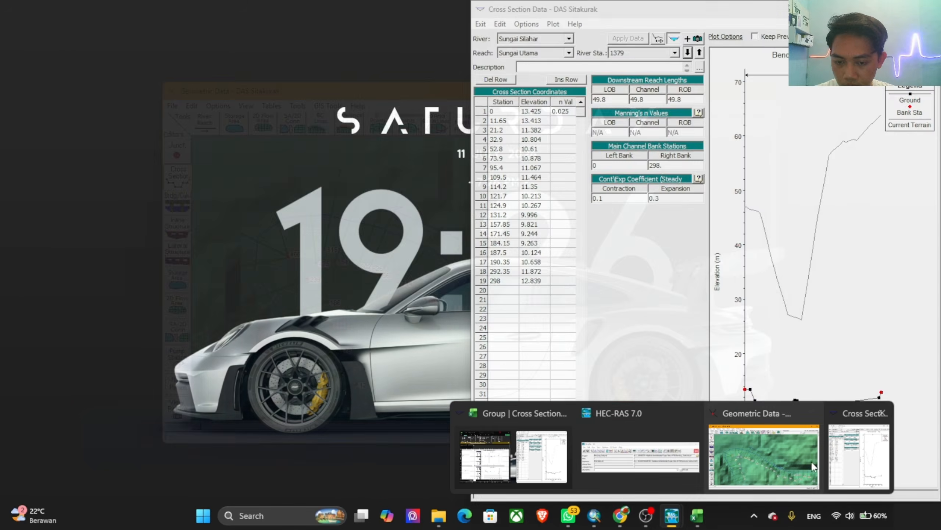
left_click(642, 458)
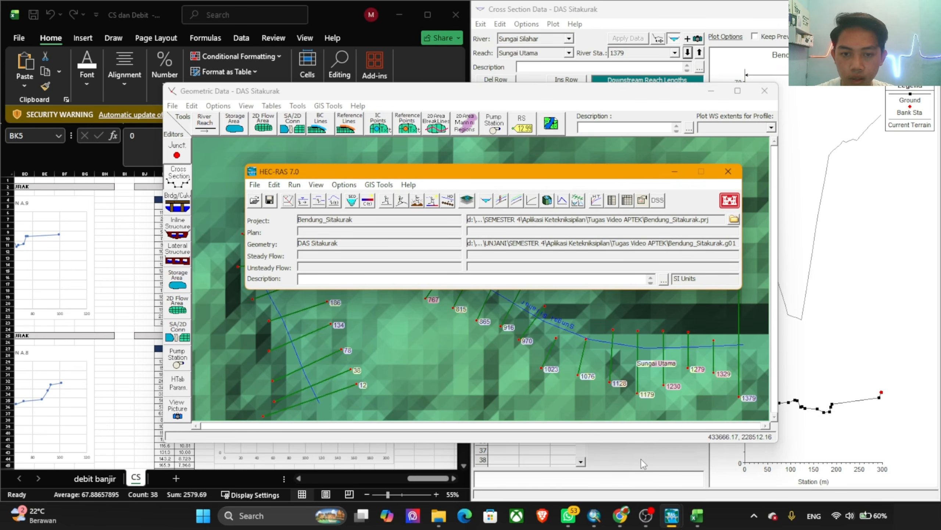
left_click(334, 200)
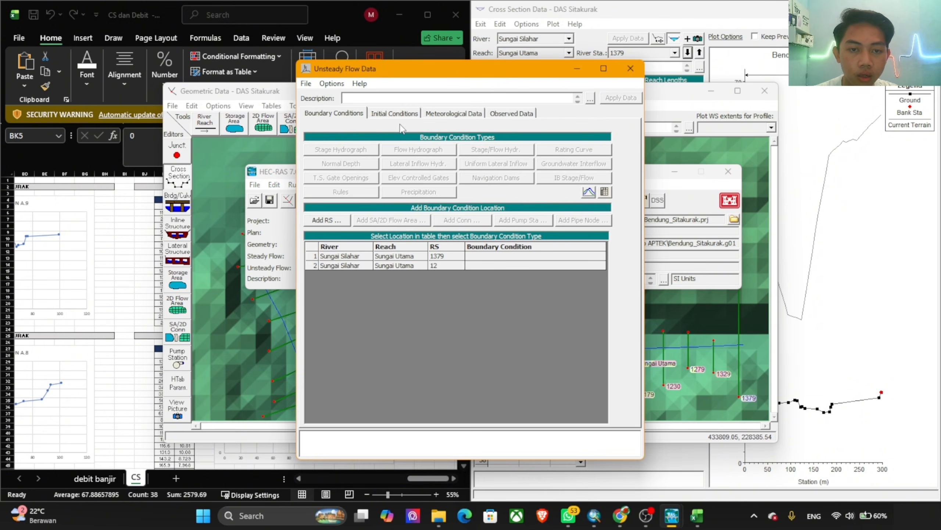
left_click(496, 257)
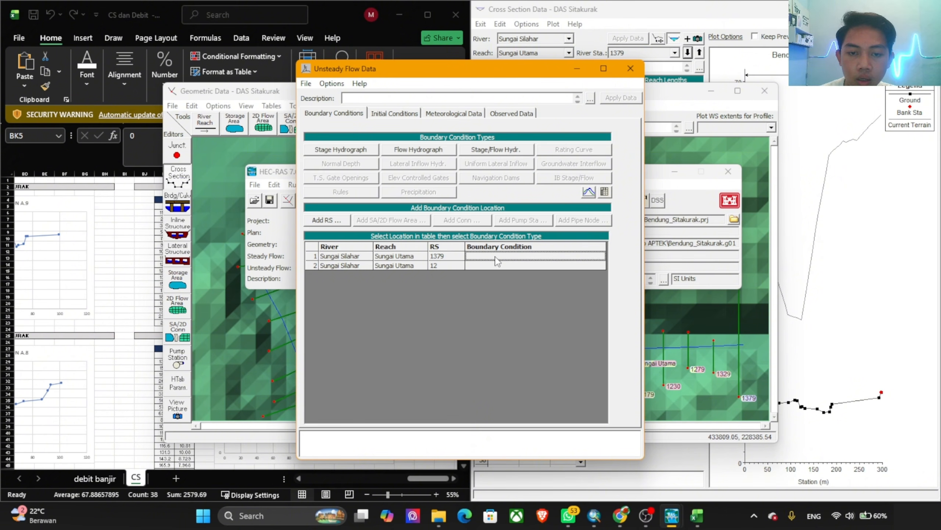
left_click(427, 153)
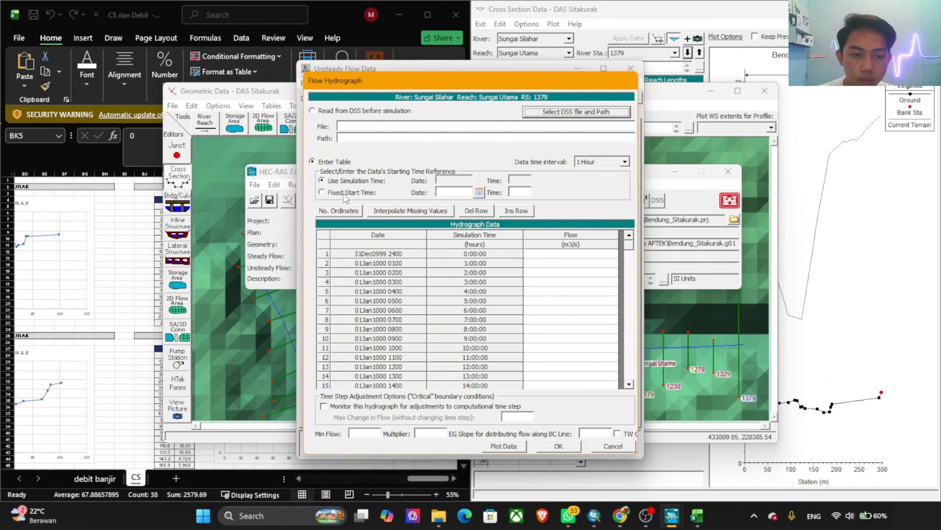
Step: Give the flow hydrograph a fixed start time of 01JAN2005 at 0000
left_click(345, 193)
left_click(441, 192)
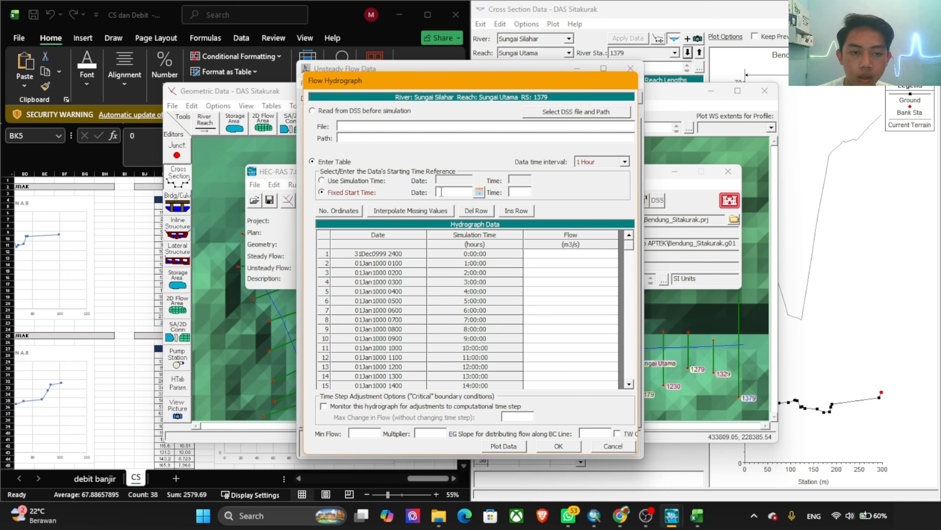
left_click(479, 192)
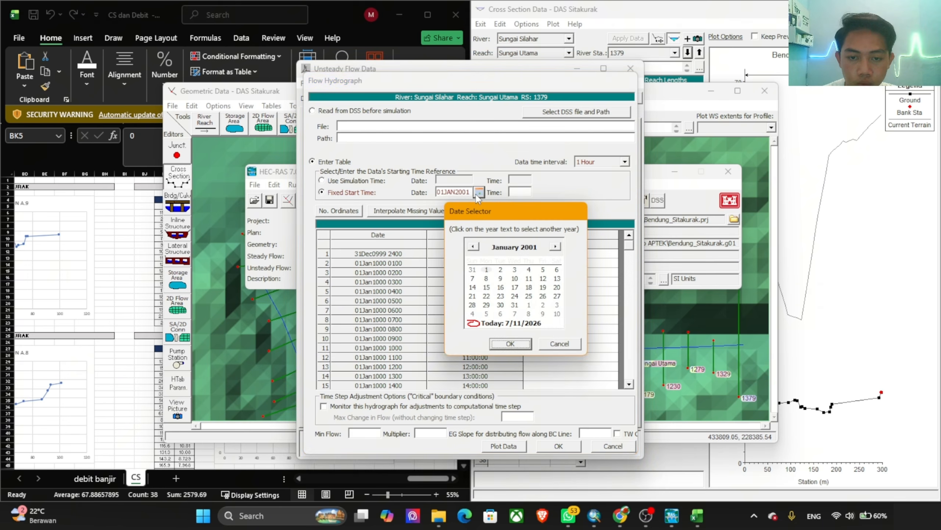
left_click(555, 247)
left_click(531, 248)
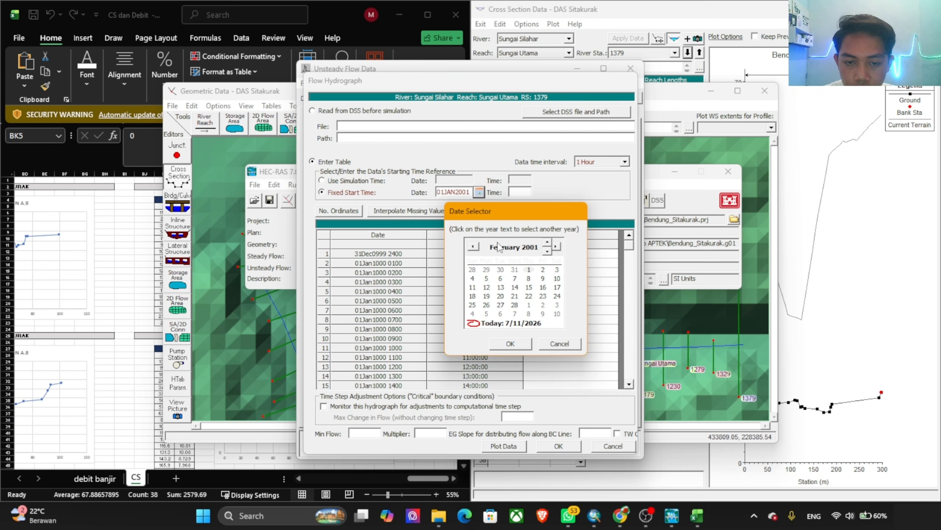
left_click(547, 251)
left_click(547, 252)
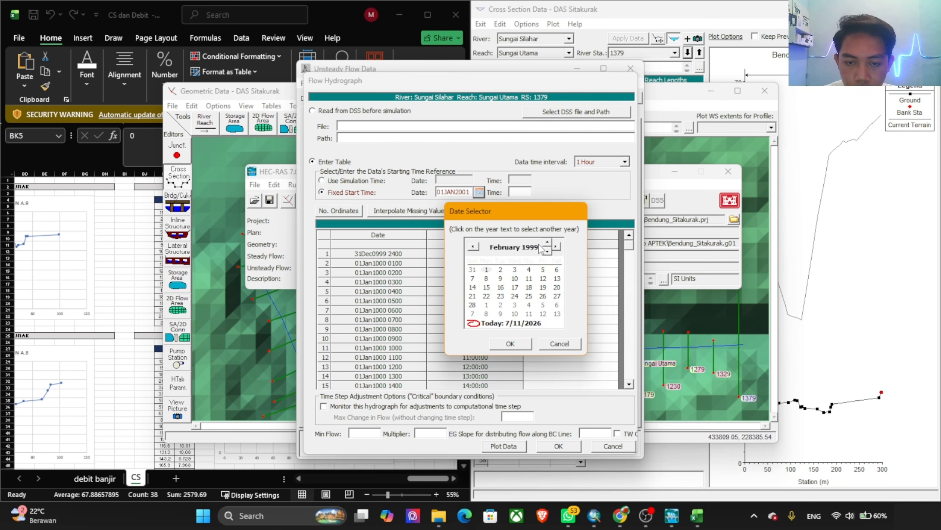
left_click(548, 243)
left_click(547, 244)
left_click(548, 244)
left_click(547, 243)
left_click(547, 244)
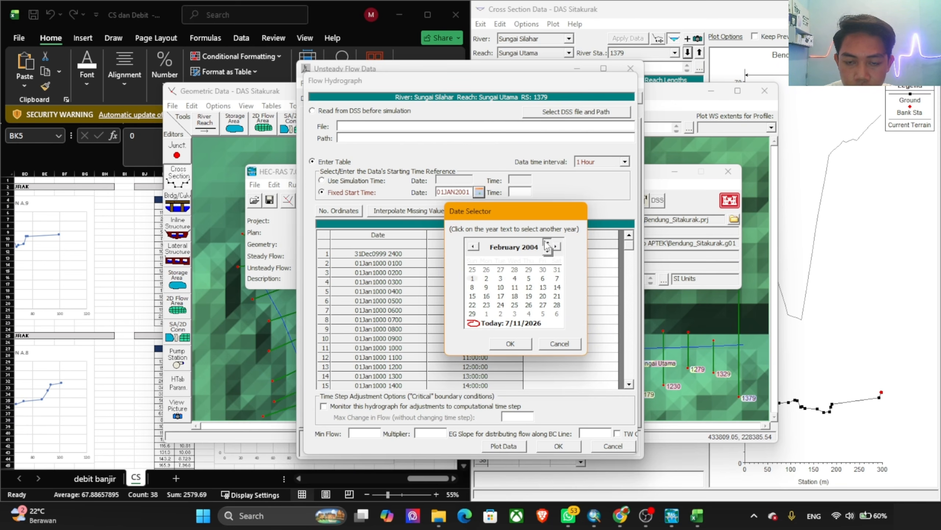
left_click(547, 243)
left_click(473, 246)
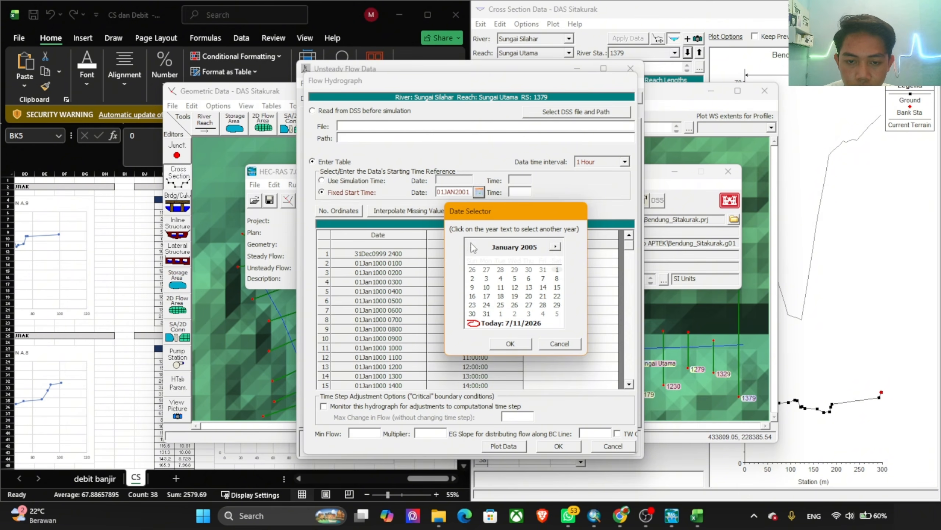
left_click(510, 343)
left_click(514, 191)
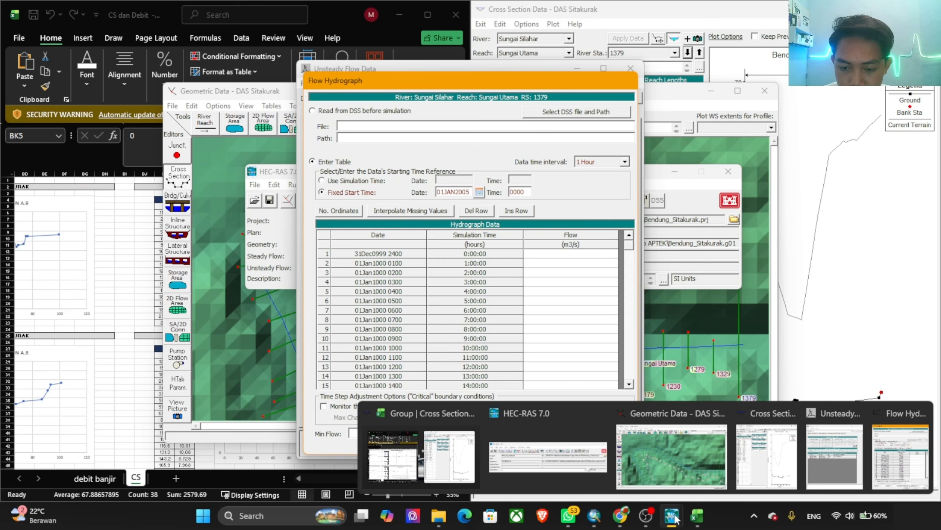
mouse_move(701, 523)
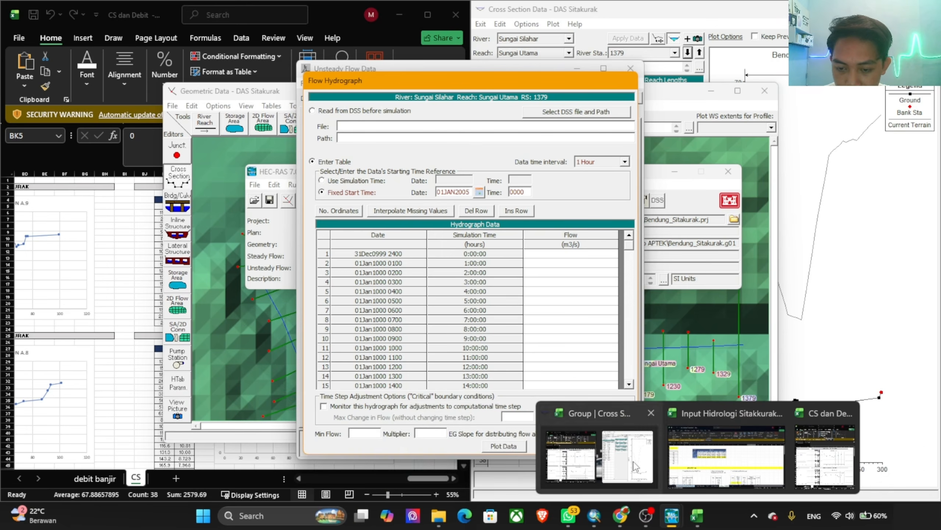
left_click(726, 456)
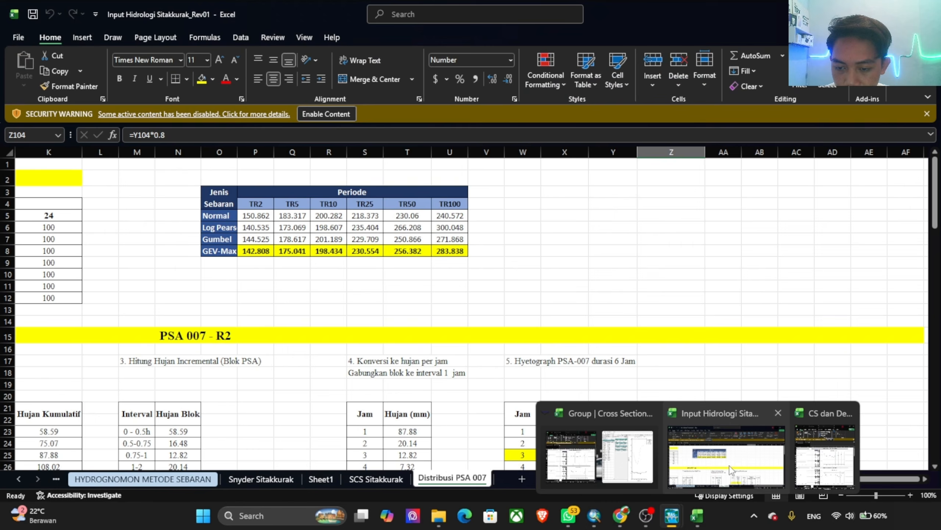
left_click(252, 479)
left_click(371, 481)
left_click(333, 478)
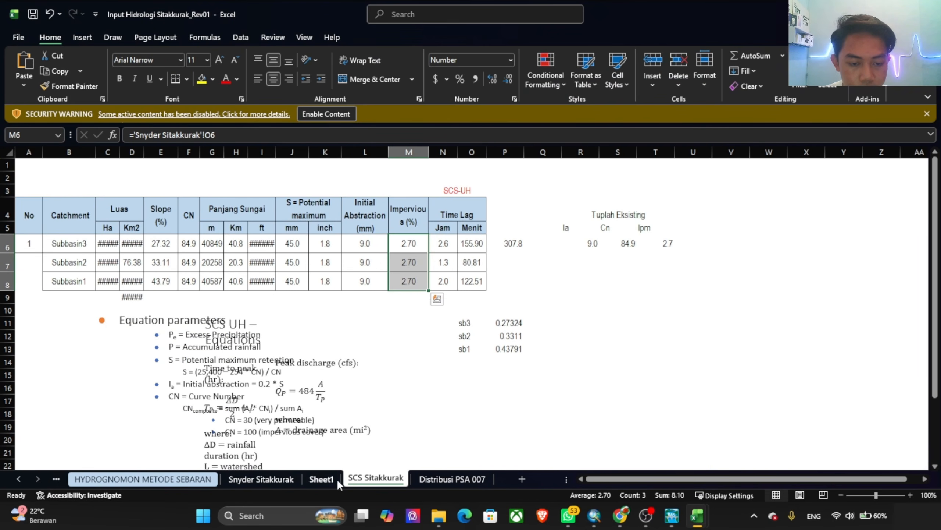
left_click(452, 478)
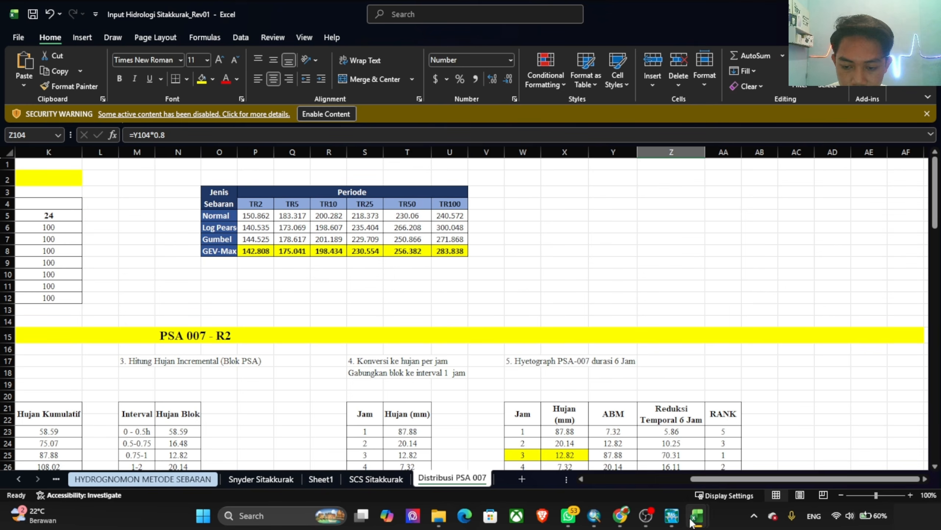
Step: Switch to the CS dan Debit workbook in Excel and copy the Q2 discharges in D3:D51 of the debit banjir sheet
mouse_move(685, 505)
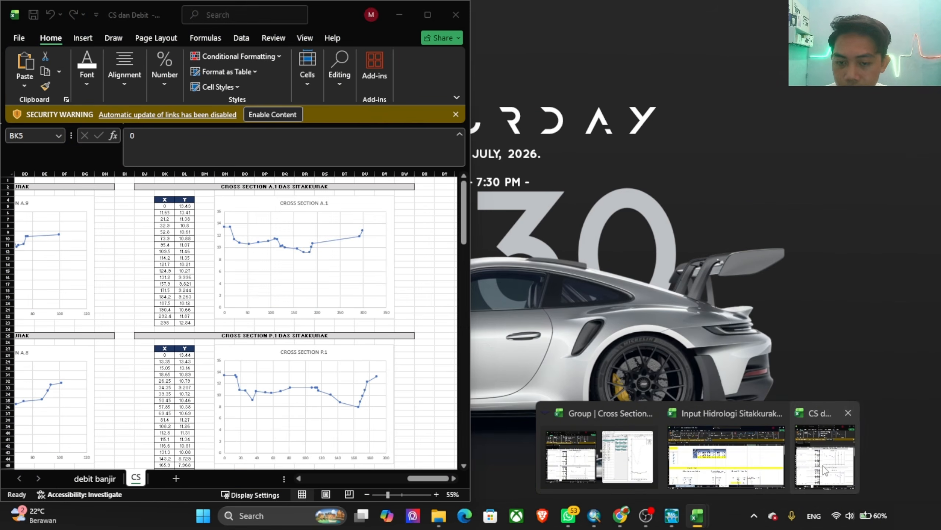
left_click(826, 469)
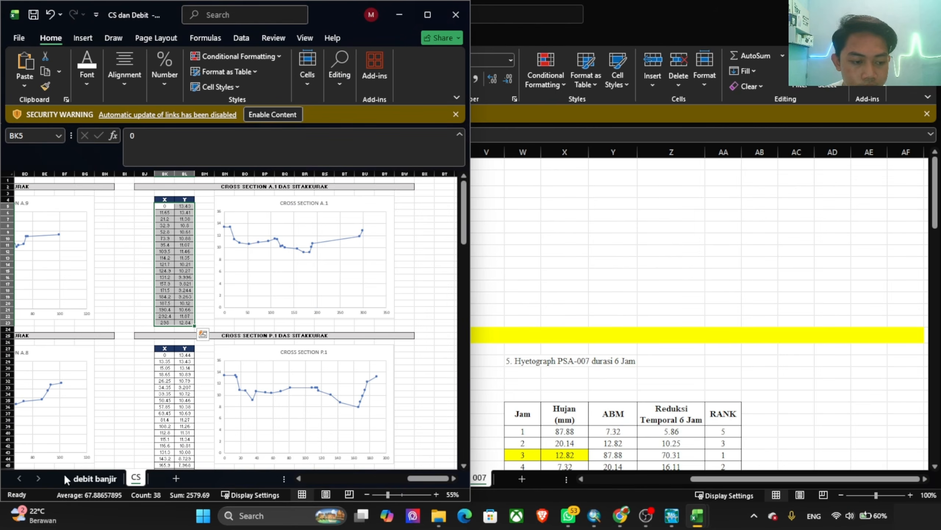
left_click_drag(142, 213, 162, 419)
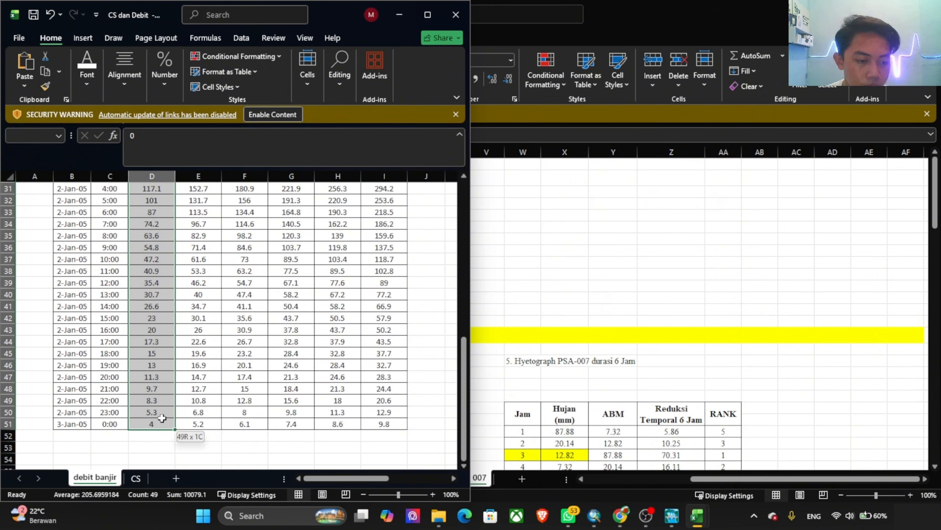
key("ctrl+c")
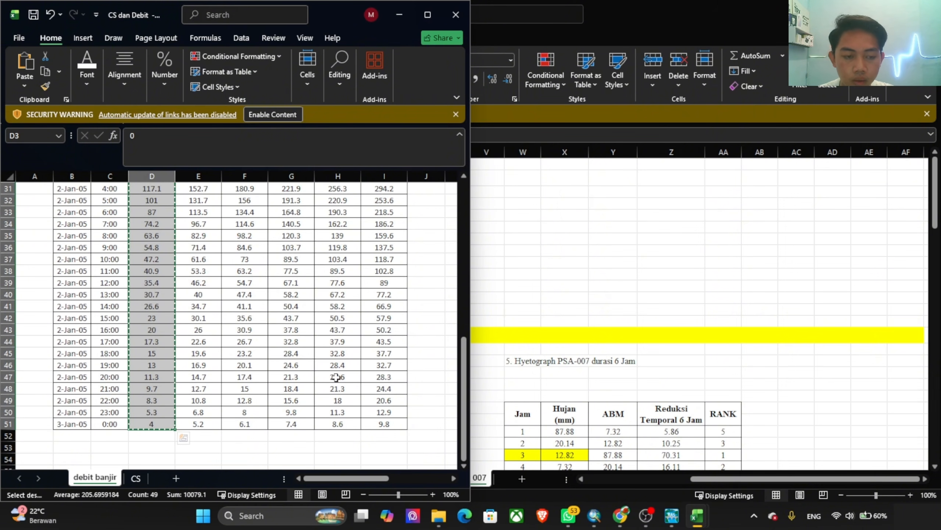
Step: Return to the HEC-RAS Flow Hydrograph for station 1379 and paste the copied Q2 discharges into the Flow column from row 1
key("alt+Tab")
key("alt+Tab")
key("alt+Tab")
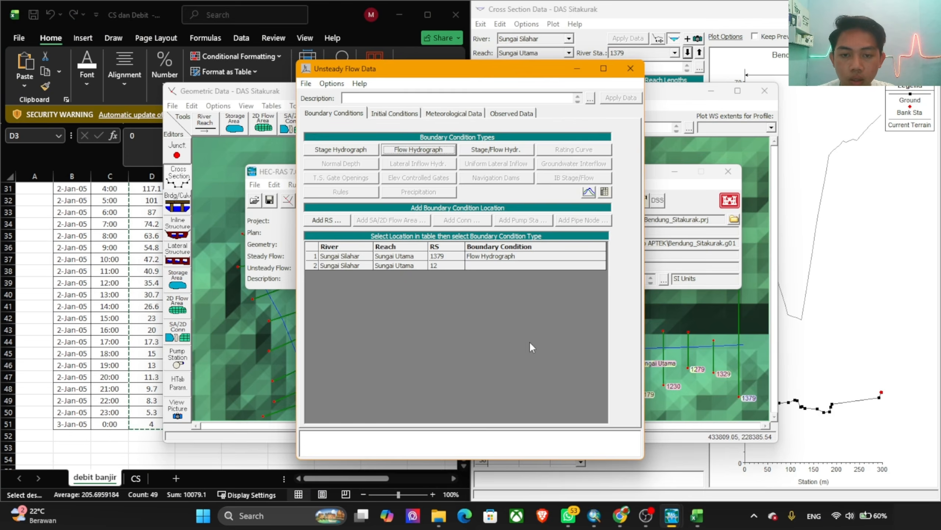
left_click(535, 315)
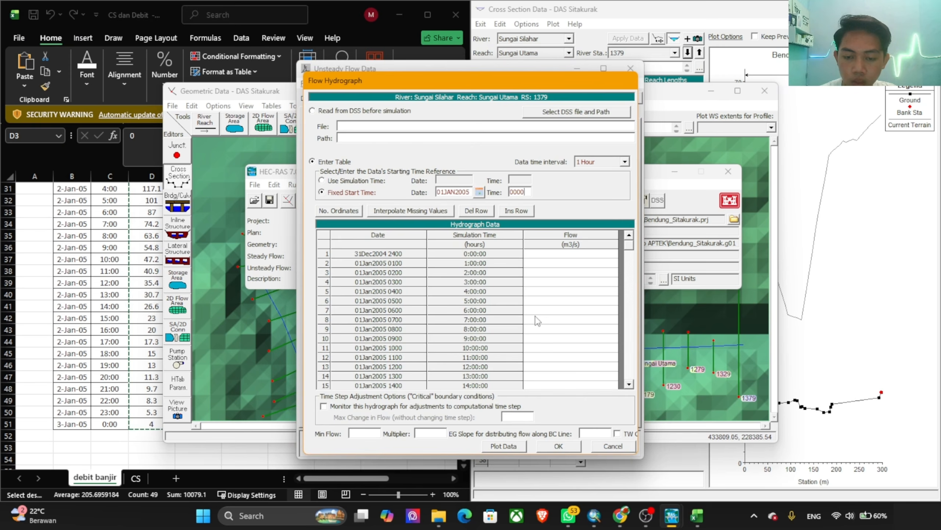
left_click(567, 236)
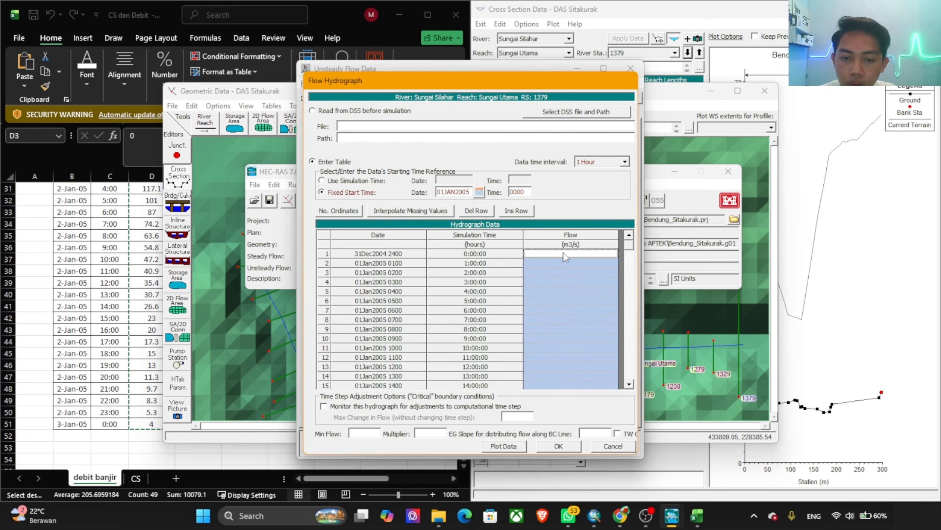
key("ctrl+v")
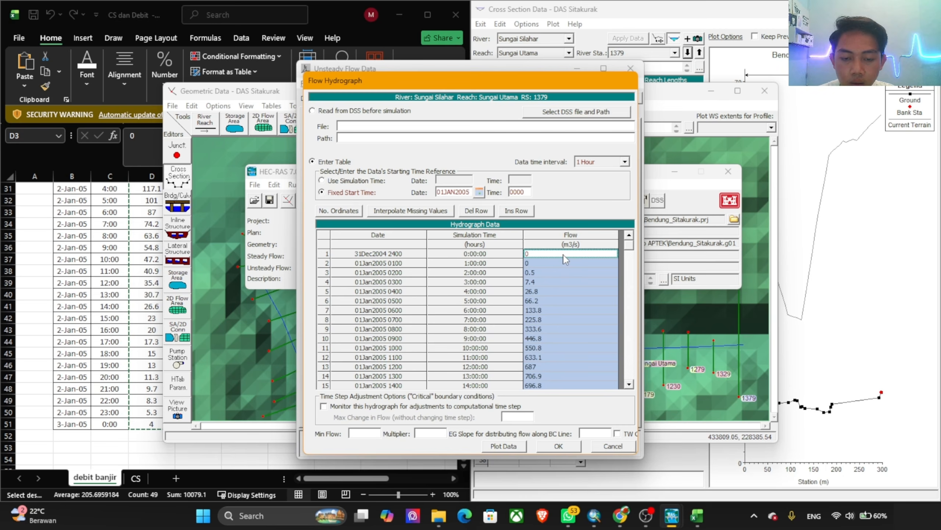
Step: Fill the remaining flow rows 50 to 100 of the hydrograph table with 0
scroll(587, 291, "down", 15)
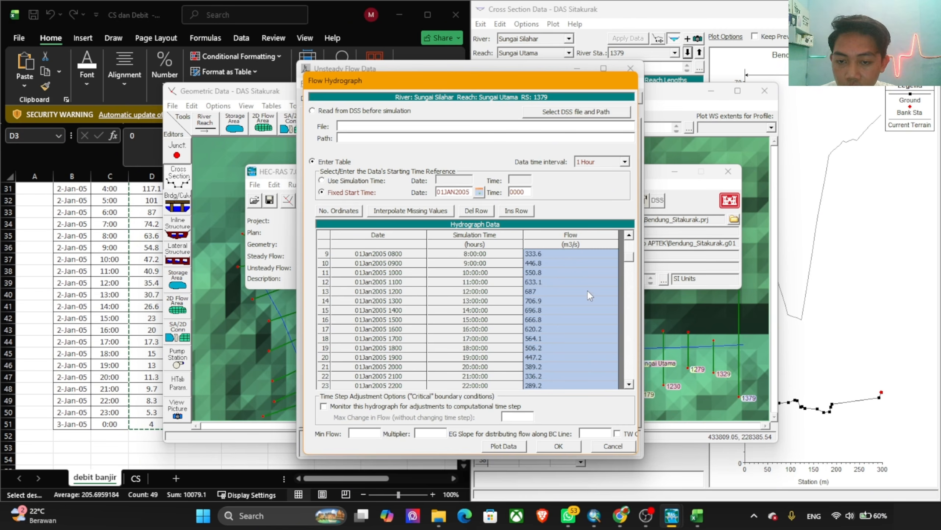
left_click(558, 301)
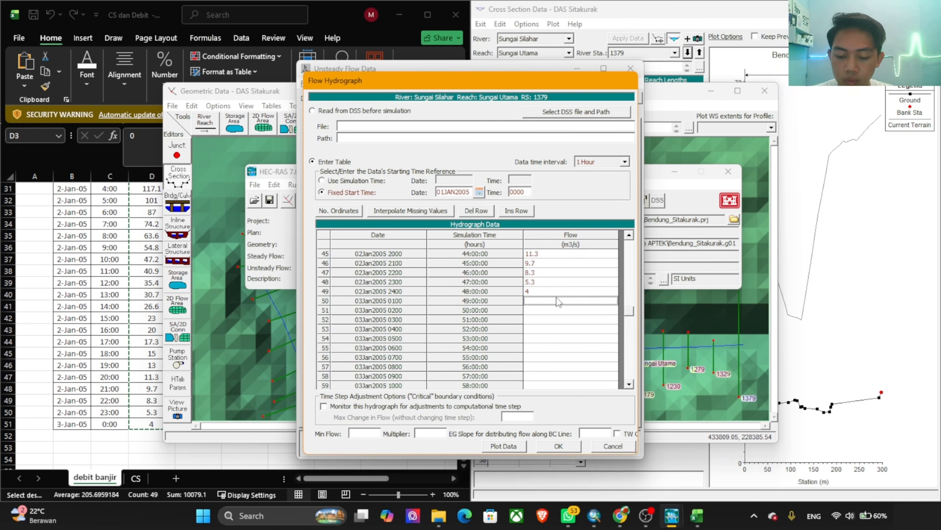
type("0")
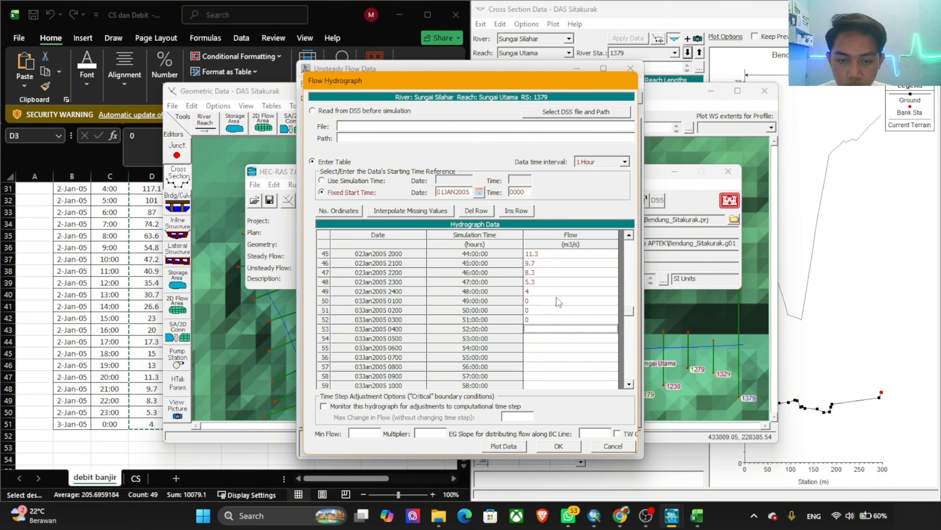
type(" 0 0 0 0 0 0 0 0")
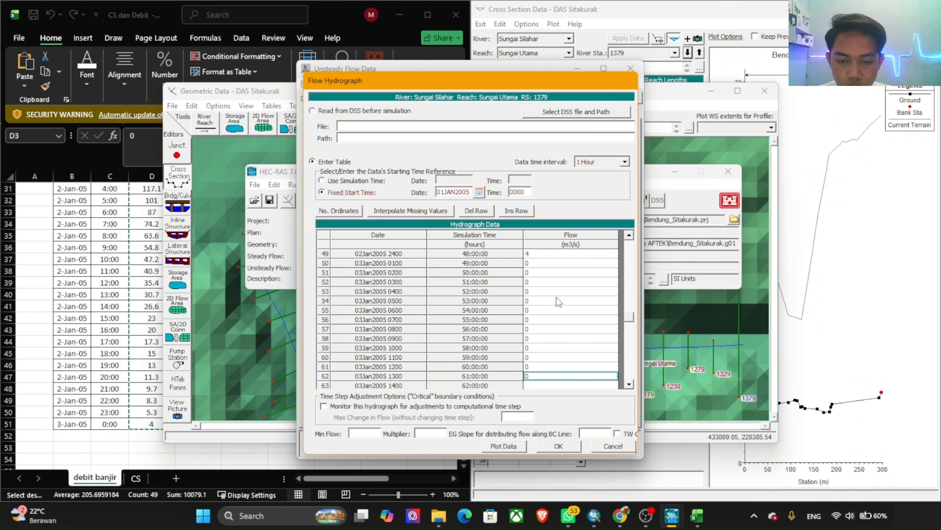
type(" 0 0 0 0 0 0 0 0 0 0 0 0 0 0 0 ")
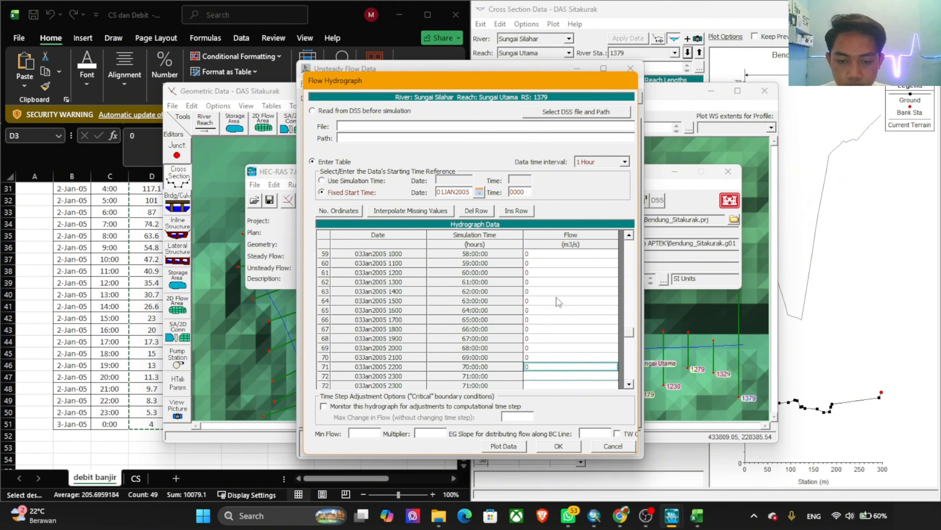
type("0 0 0 0 0 0 0 0 0")
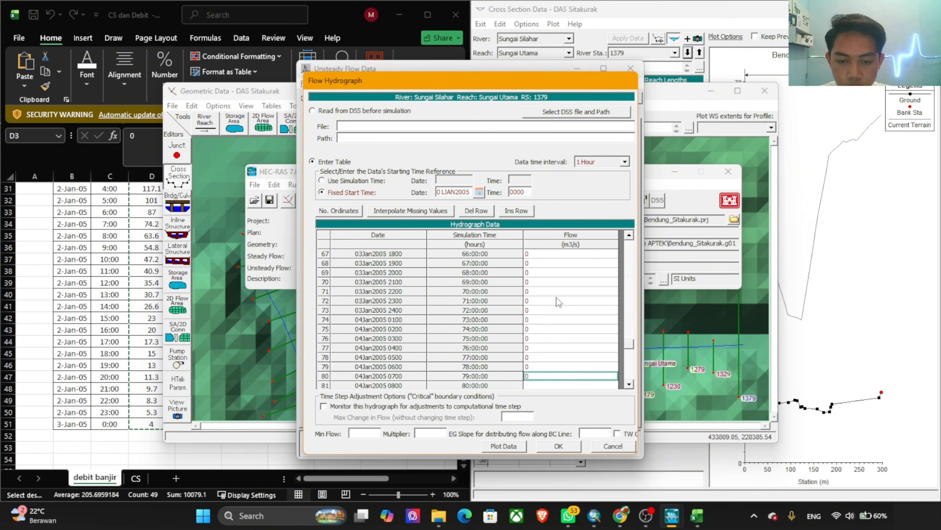
type(" 0")
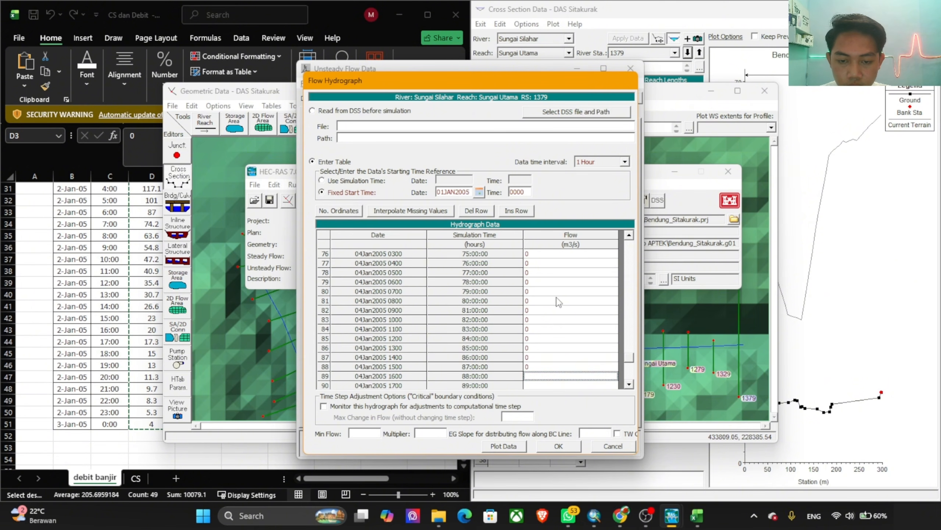
type(" 0 0 0 0")
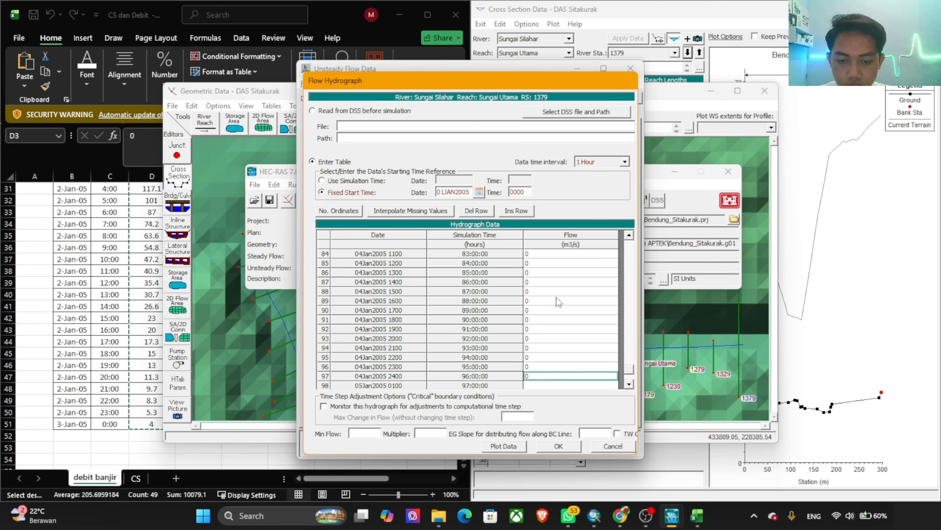
type(" 0 0 0 0 0 0 0")
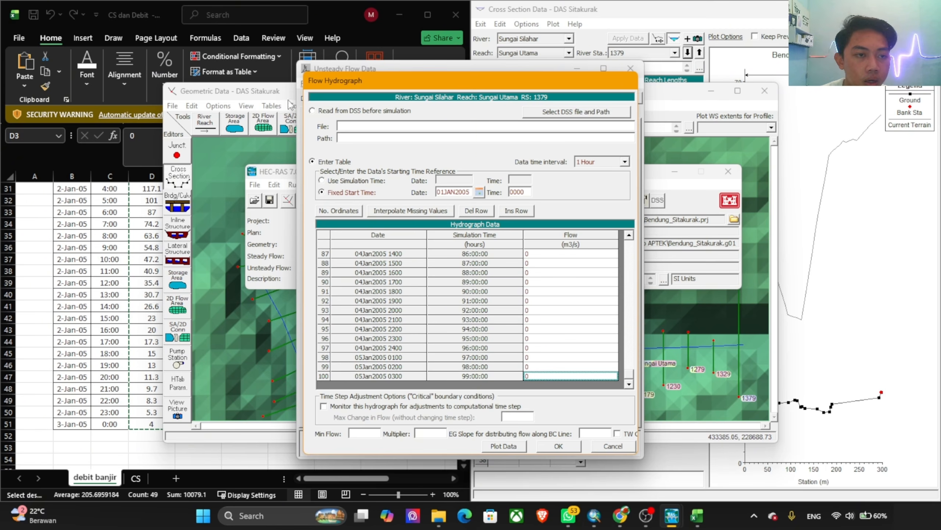
Step: Switch back to the CS dan Debit workbook in Excel and copy the Q2 value from the Min Flow table
left_click(337, 15)
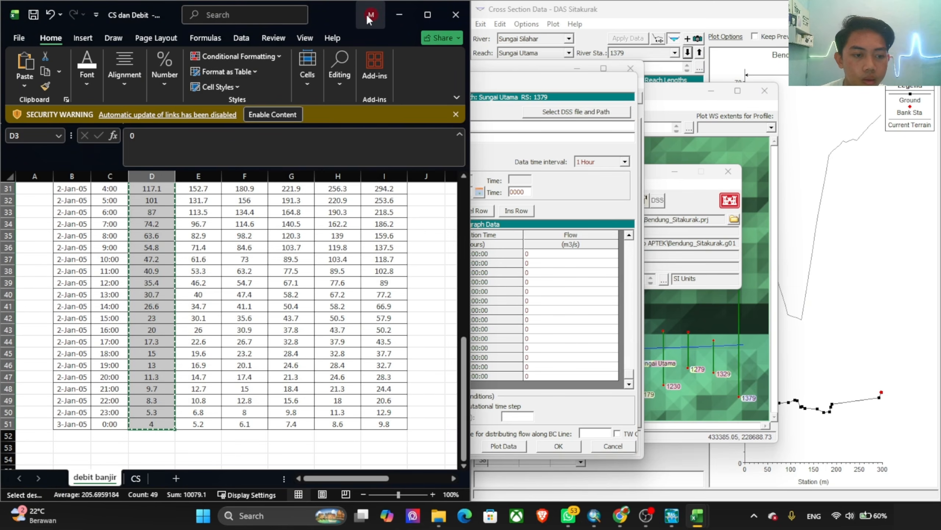
scroll(191, 427, "up", 10)
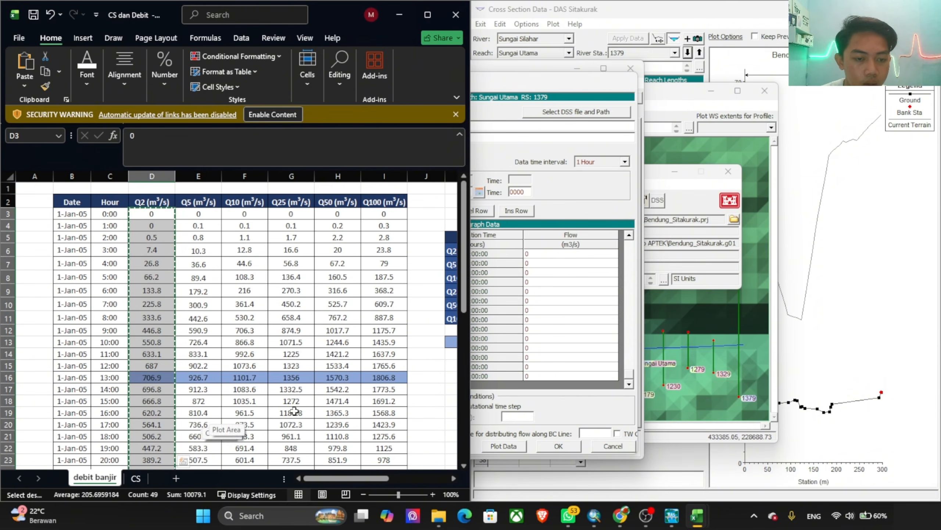
left_click_drag(335, 480, 403, 479)
left_click(356, 251)
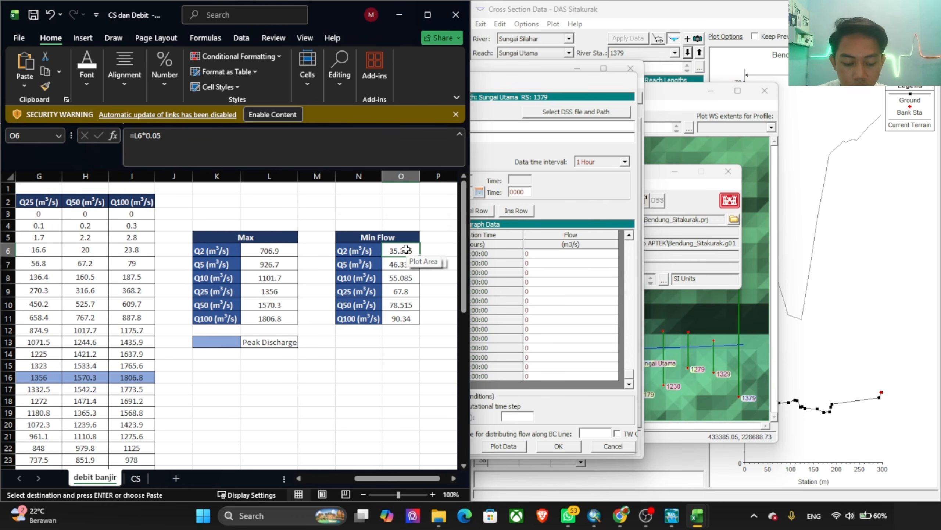
key("ctrl+c")
Step: In the HEC-RAS Flow Hydrograph, enable monitoring for computational time step adjustments and set the minimum flow to the copied 35.345
left_click(552, 405)
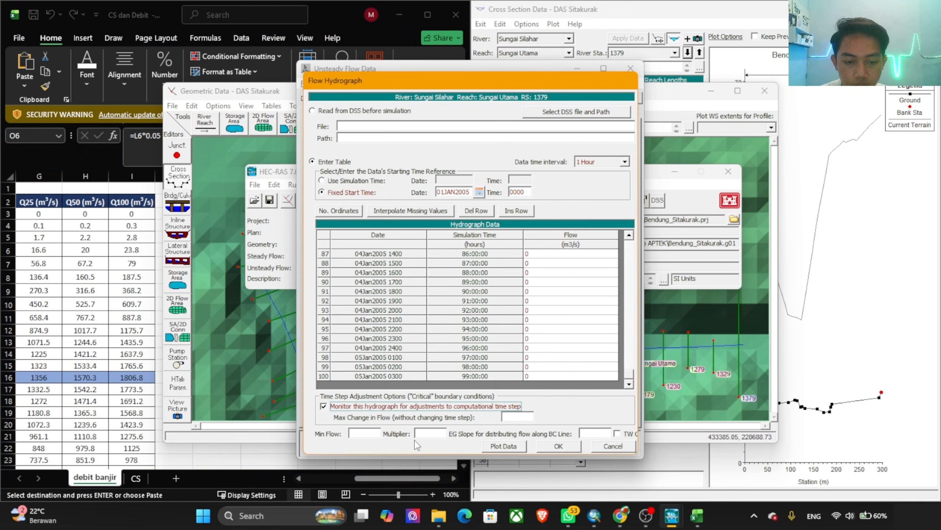
left_click(368, 432)
key("ctrl+v")
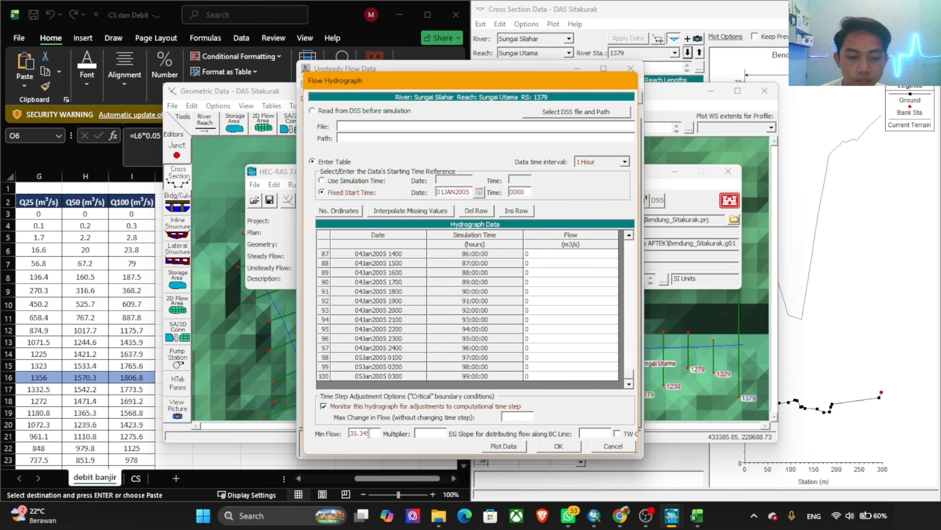
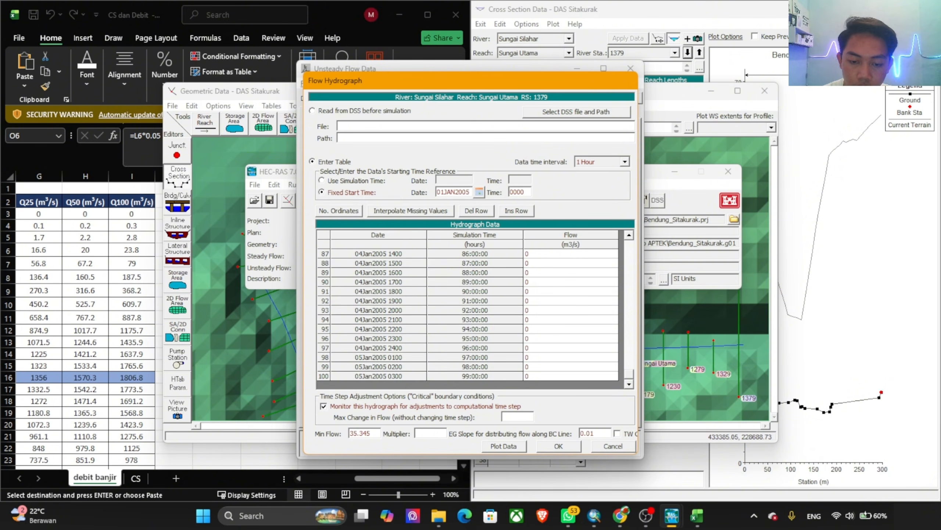
Step: Accept the flow hydrograph for RS 1379 and assign a Normal Depth boundary with friction slope 0.01 to RS 12
left_click(559, 445)
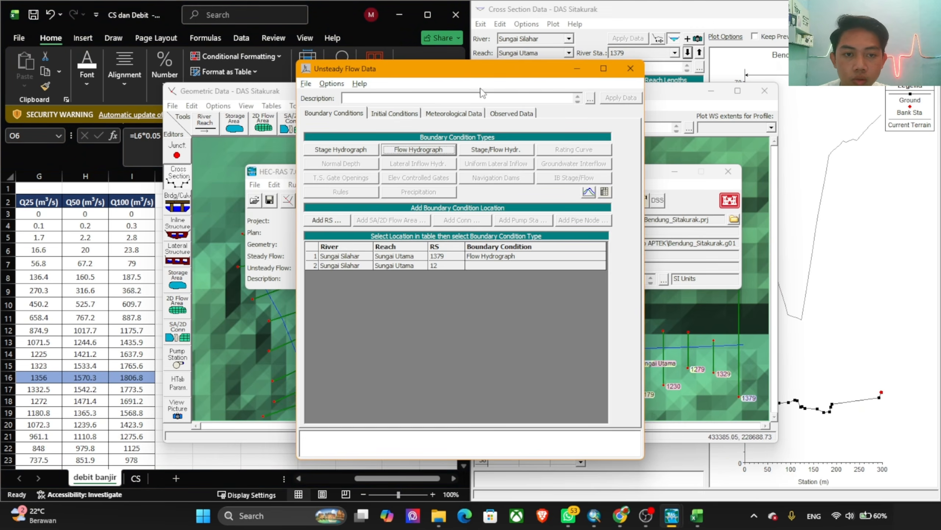
left_click(495, 265)
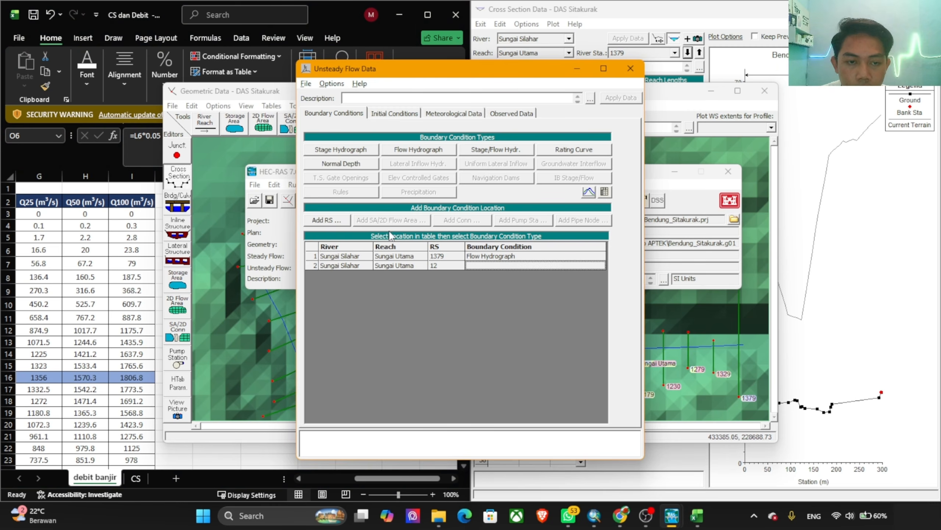
left_click(342, 164)
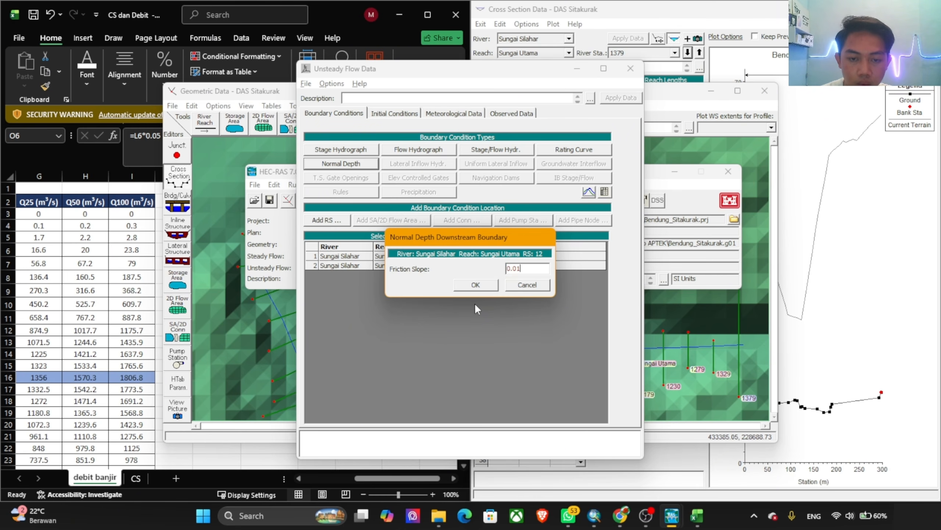
left_click(478, 286)
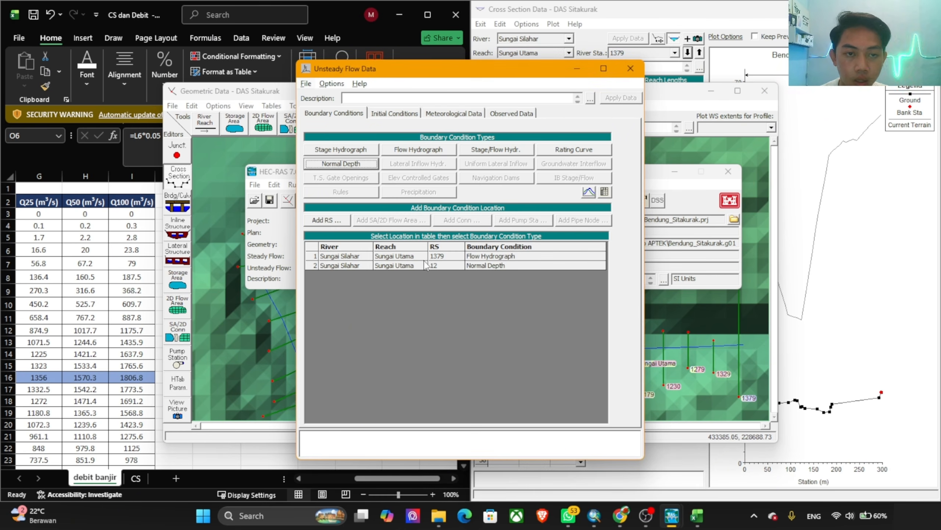
Step: Save the unsteady flow data with the title "Q2 Tahun" and close the unsteady flow editor
left_click(306, 84)
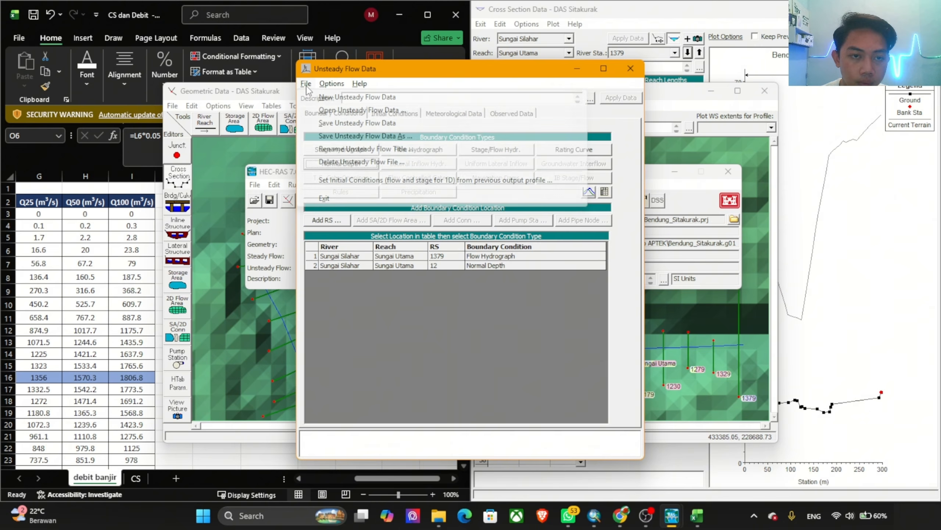
left_click(351, 124)
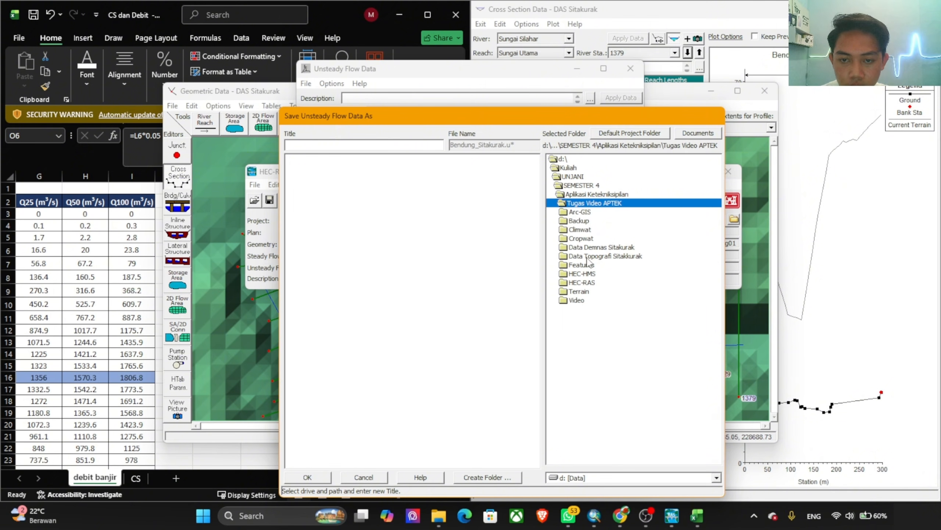
left_click(590, 284)
left_click(311, 145)
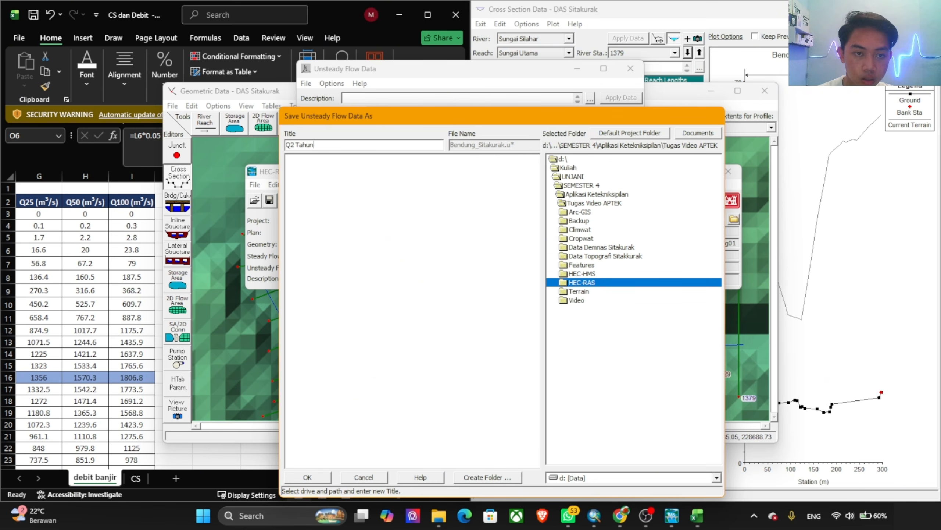
left_click(315, 478)
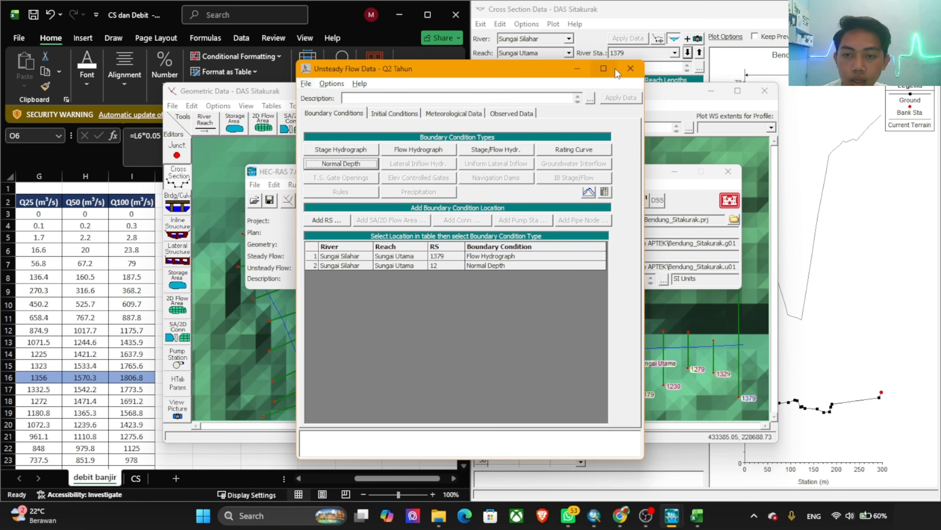
left_click(629, 69)
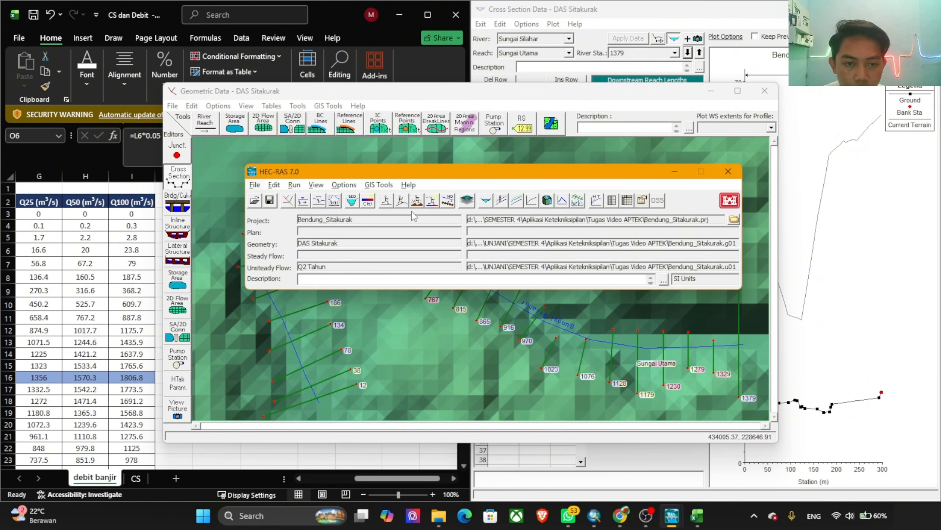
Step: Open the unsteady flow analysis setup and set the simulation's starting date to 01JAN2005
left_click(403, 202)
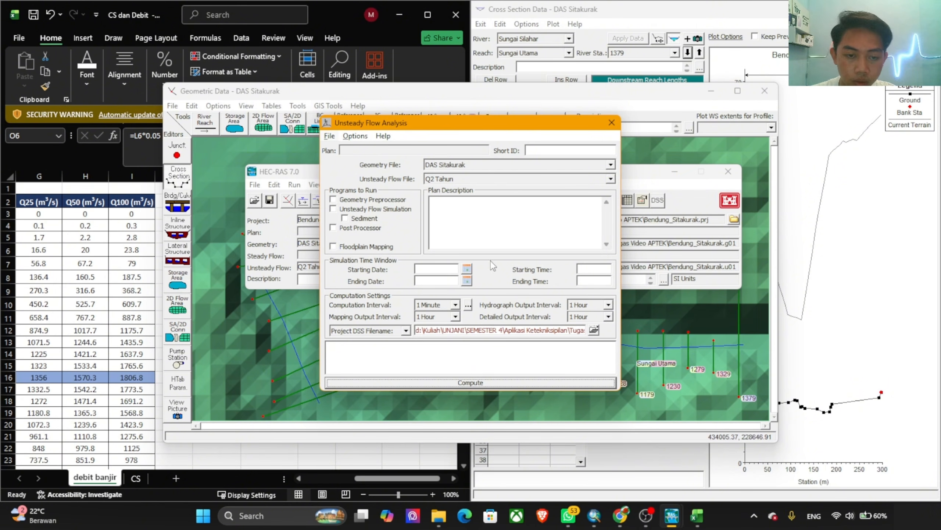
left_click(466, 268)
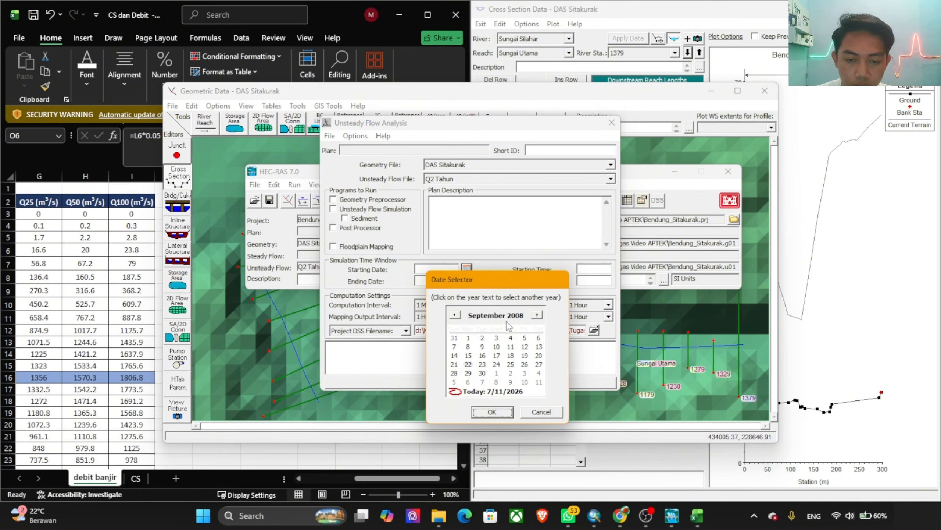
left_click(516, 315)
left_click(533, 310)
left_click(532, 320)
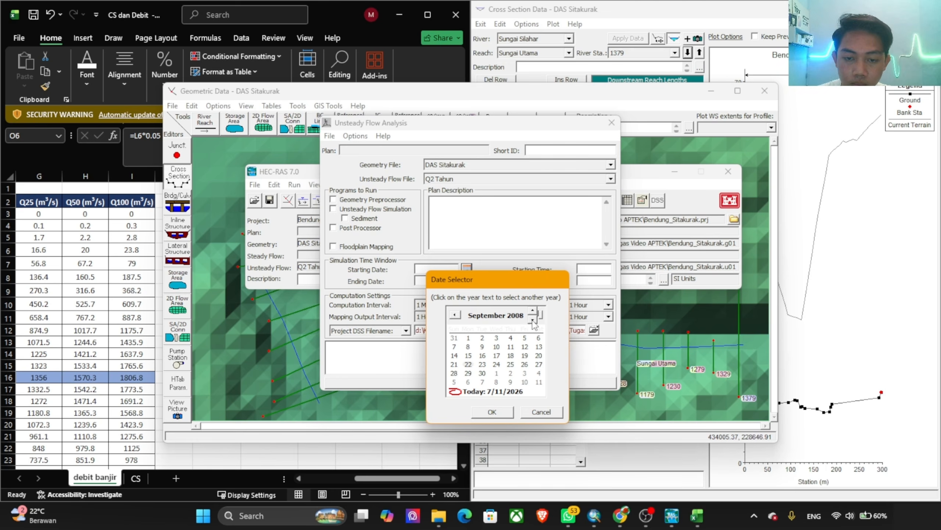
left_click(533, 320)
left_click(532, 320)
left_click(532, 319)
left_click(486, 316)
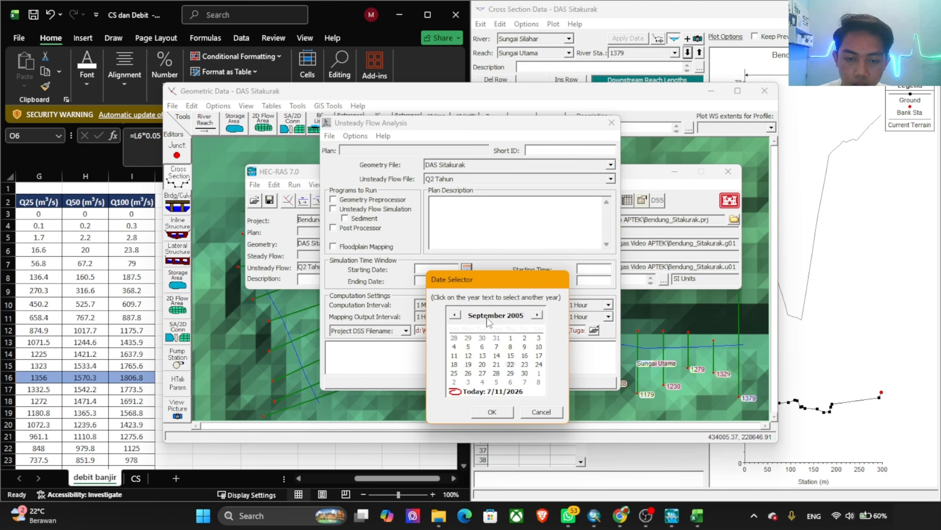
left_click(475, 328)
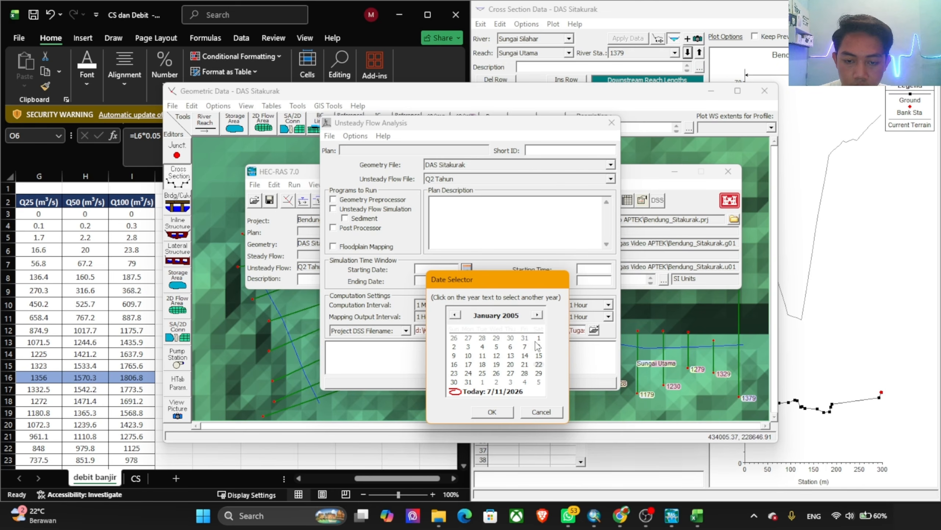
left_click(492, 411)
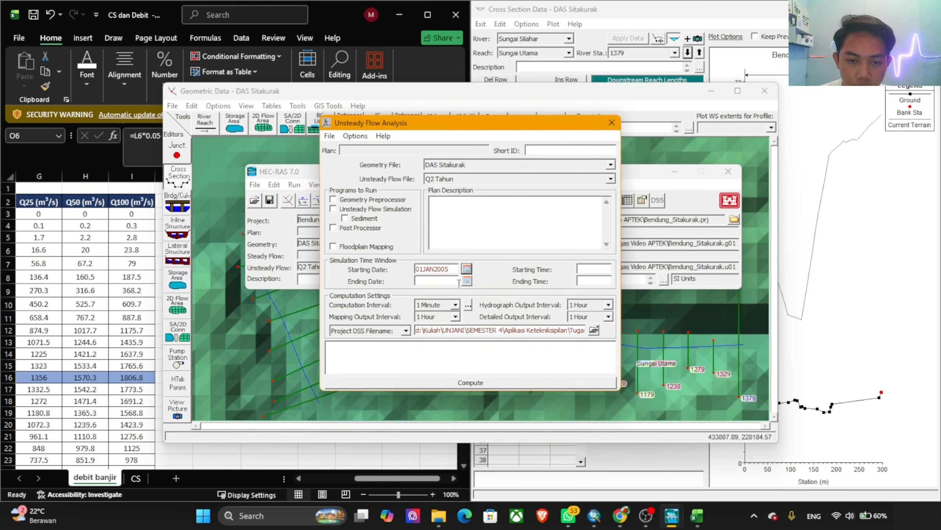
Step: Set the simulation's ending date to 03JAN2005 and both the starting and ending times to 0000
left_click(467, 281)
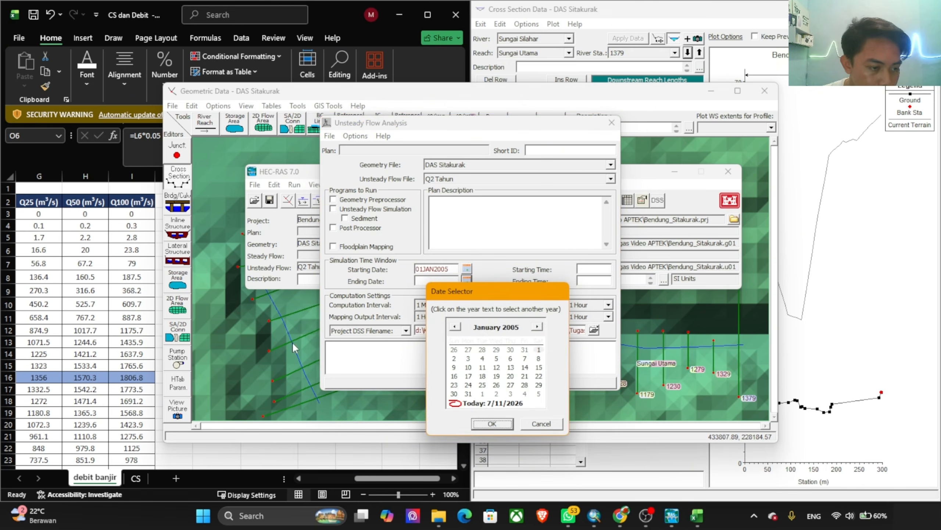
left_click(515, 328)
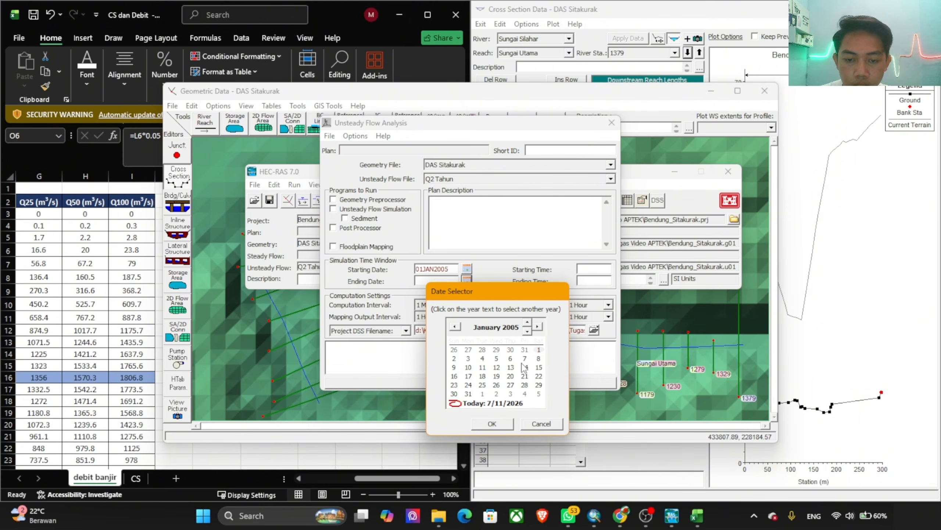
left_click(468, 359)
left_click(506, 424)
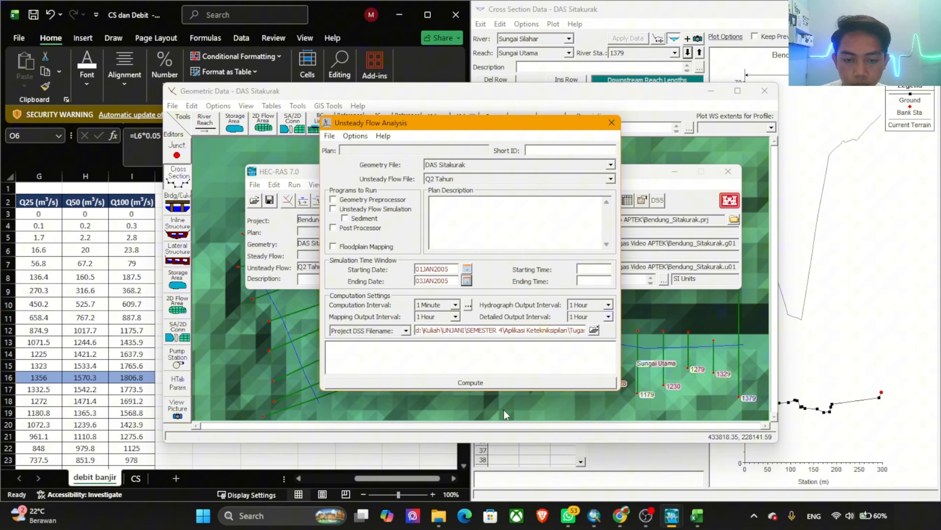
left_click(602, 270)
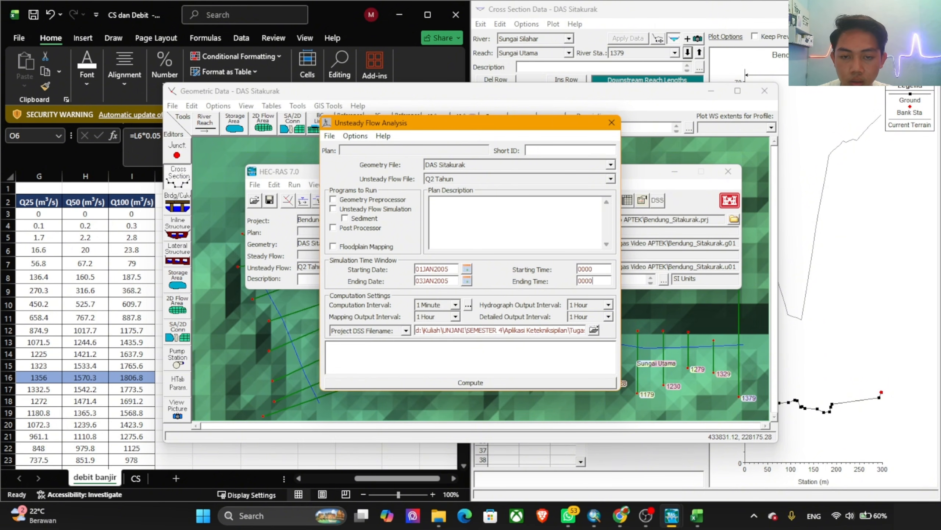
Step: Enable the Geometry Preprocessor, Unsteady Flow Simulation and Post Processor for the run
left_click(349, 201)
left_click(345, 210)
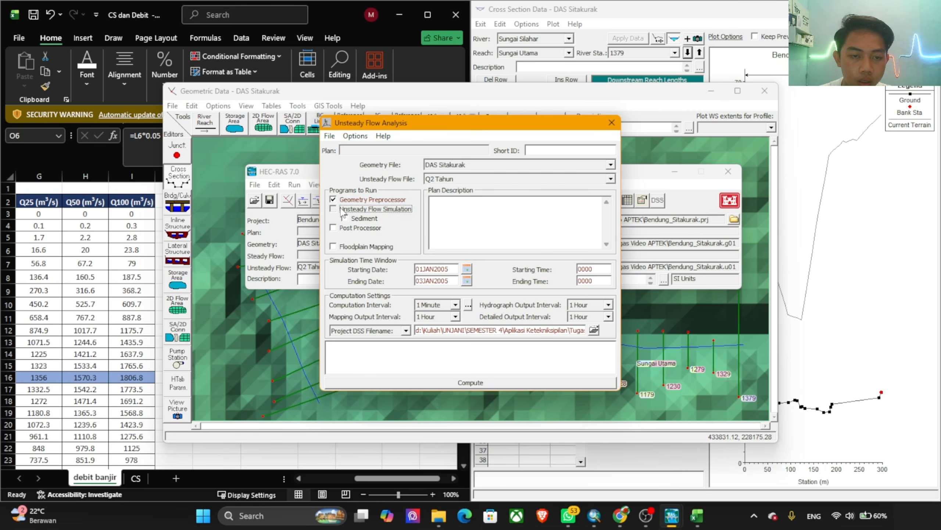
left_click(342, 230)
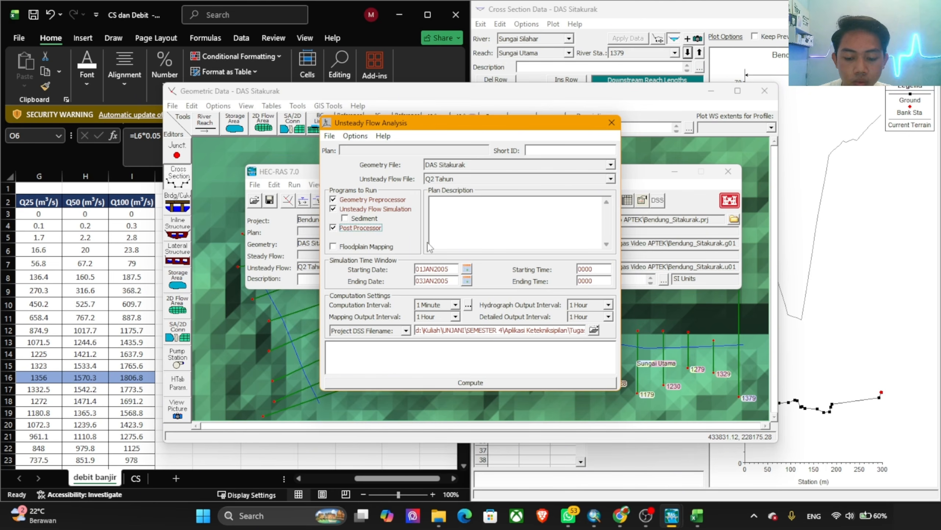
Step: Enable Local Partial Inertial - Mixed Flow Regime in the unsteady computation's 1D mixed flow options
left_click(468, 304)
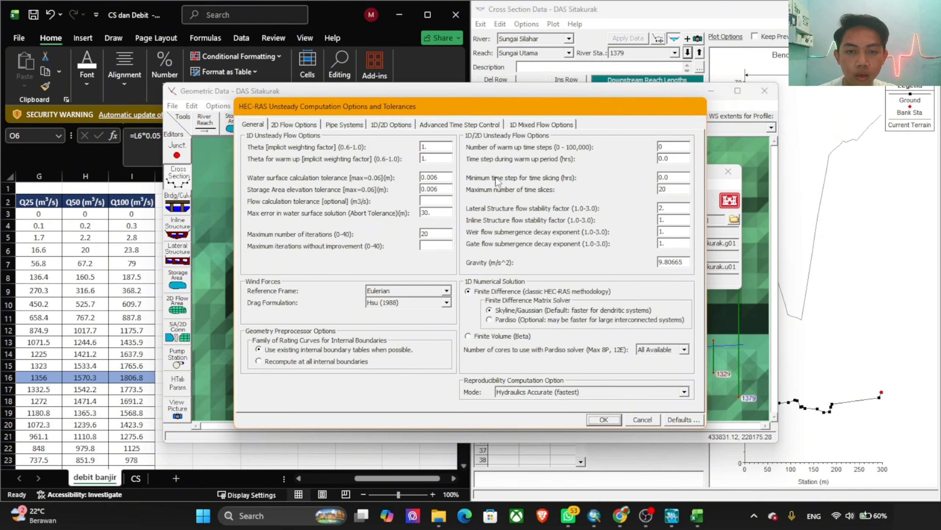
left_click(536, 125)
left_click(264, 144)
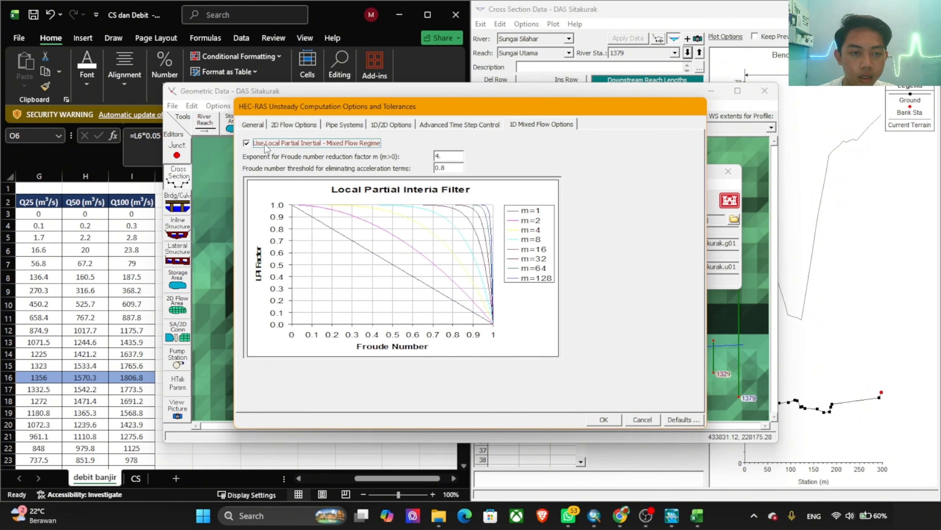
left_click(604, 419)
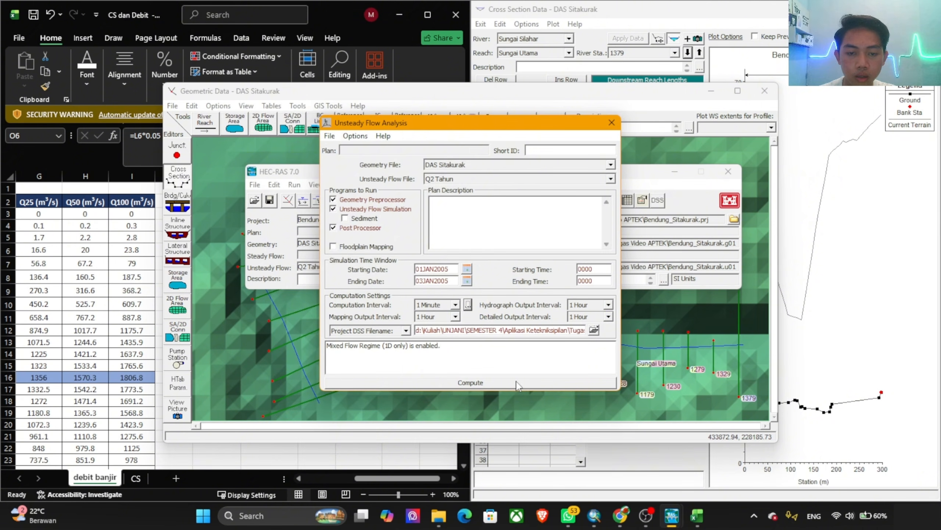
Step: Save the plan with the title "Q2 Tahun" and the short identifier "Q2 Tahun"
left_click(330, 136)
left_click(356, 179)
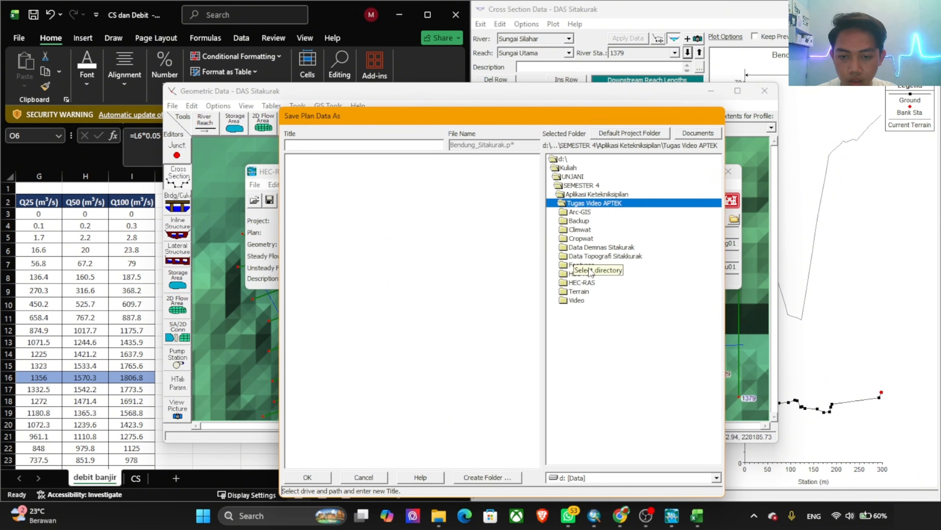
left_click(593, 282)
left_click(328, 147)
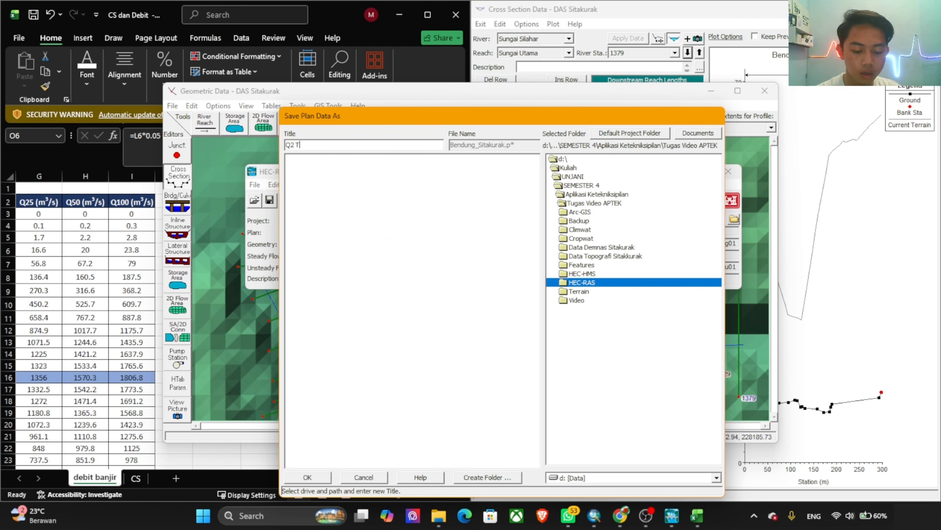
type("Q2 Tahun")
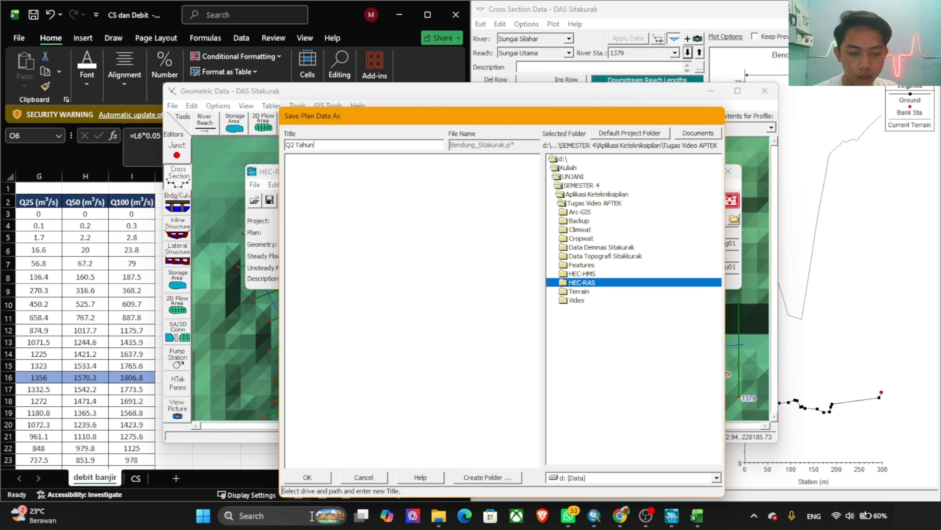
left_click(308, 478)
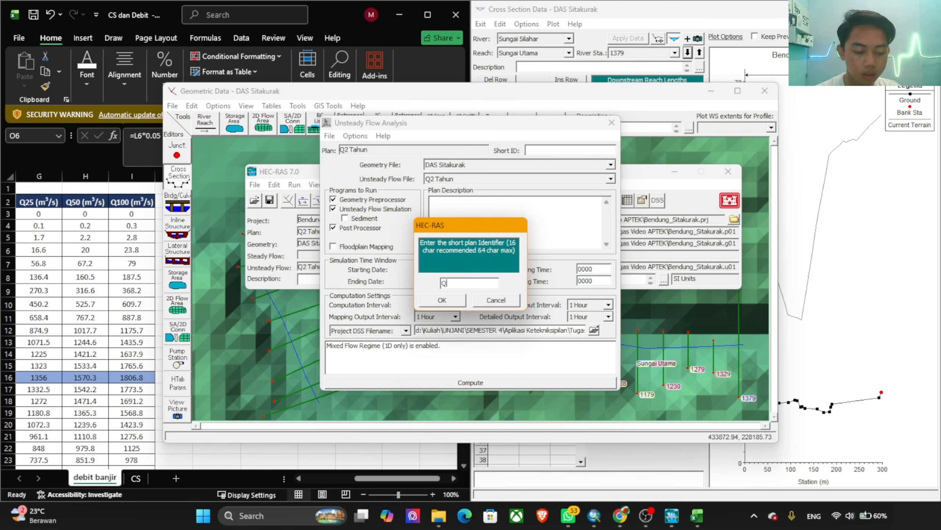
type("Q2 Tahun")
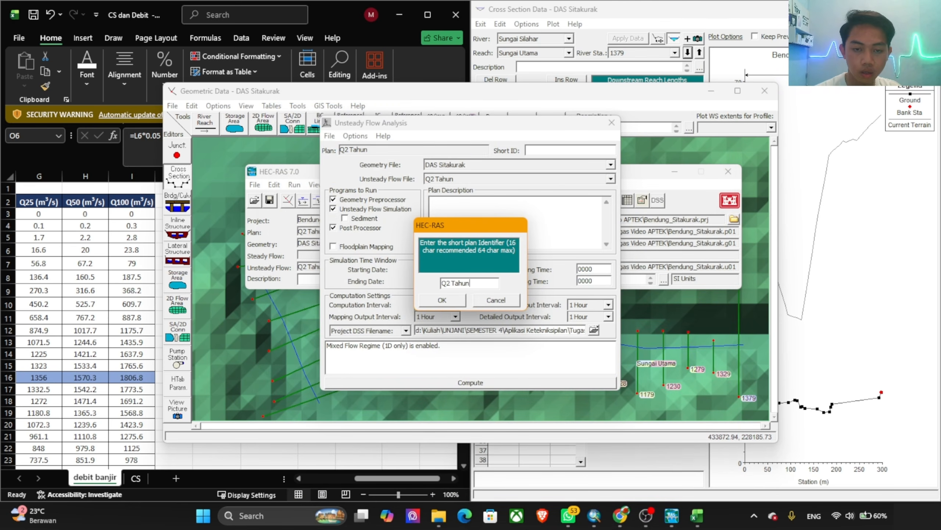
left_click(456, 303)
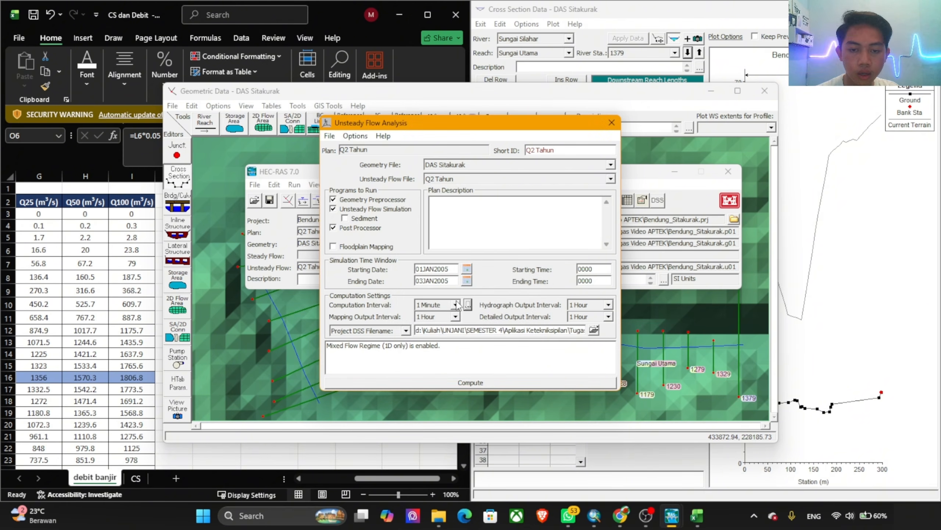
Step: Set the computation interval to 10 Second
left_click(456, 305)
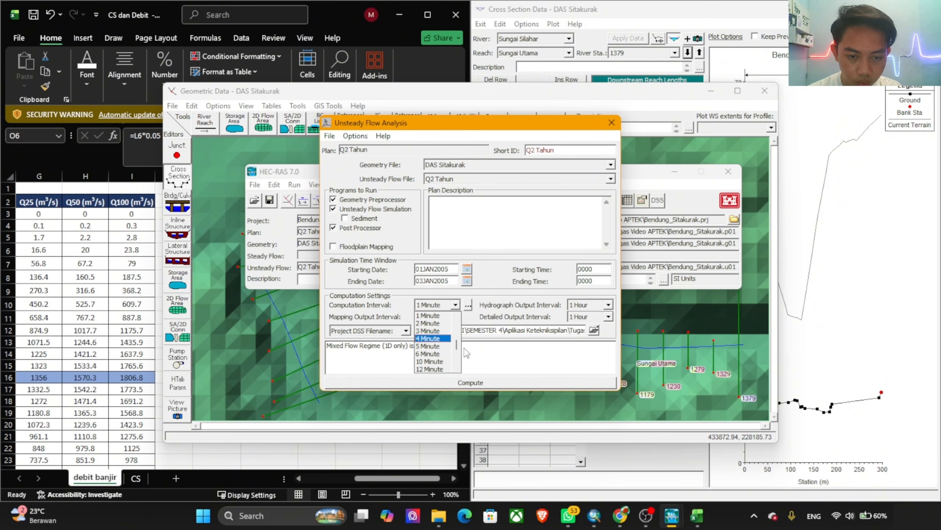
scroll(433, 355, "down", 4)
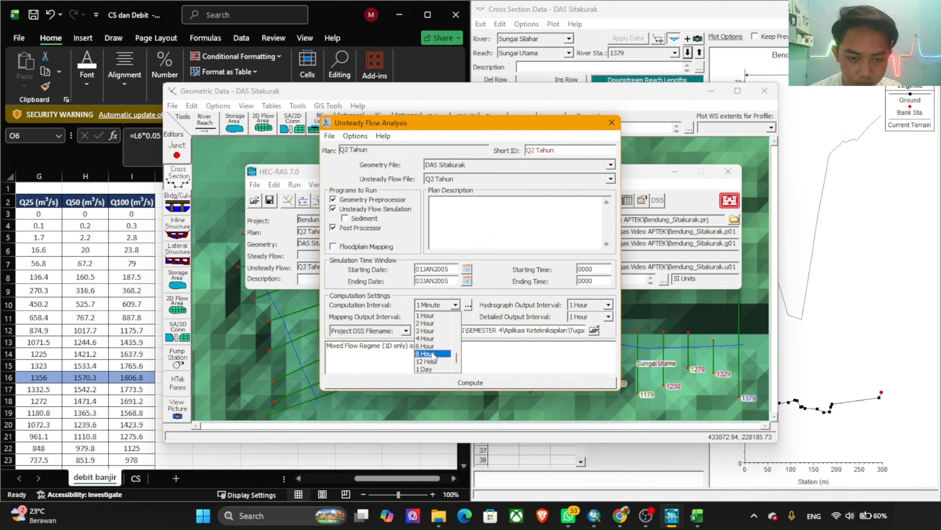
scroll(434, 355, "up", 9)
scroll(434, 356, "down", 2)
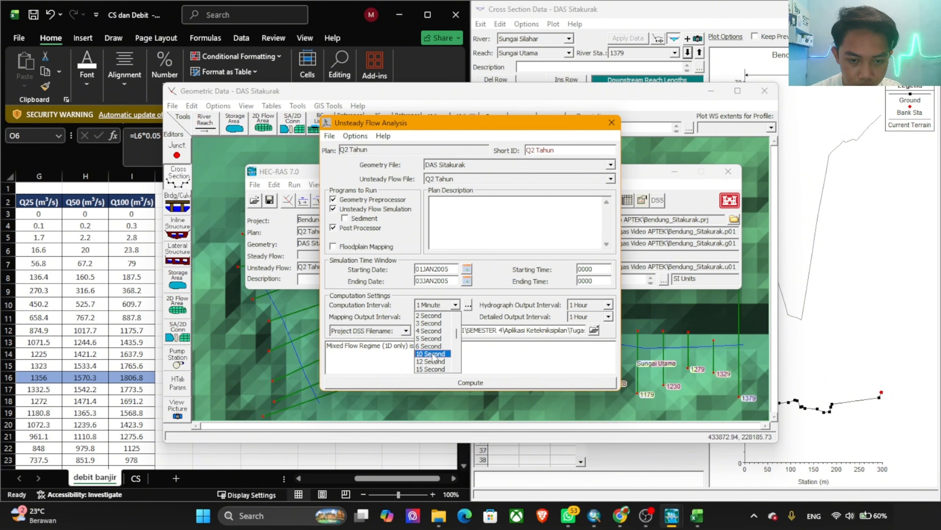
left_click(433, 355)
Step: Set the mapping output interval to 10 Minute in the computation settings
left_click(455, 316)
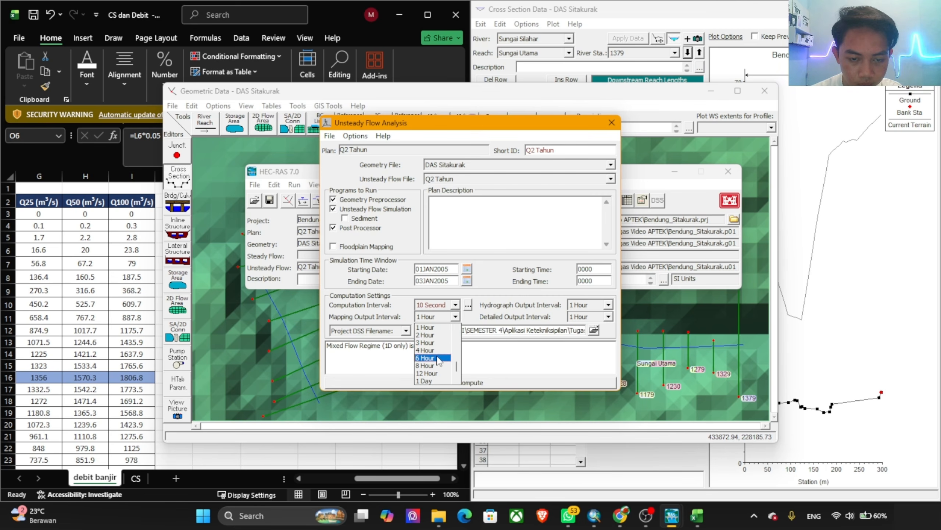
scroll(438, 361, "down", 1)
scroll(439, 361, "up", 10)
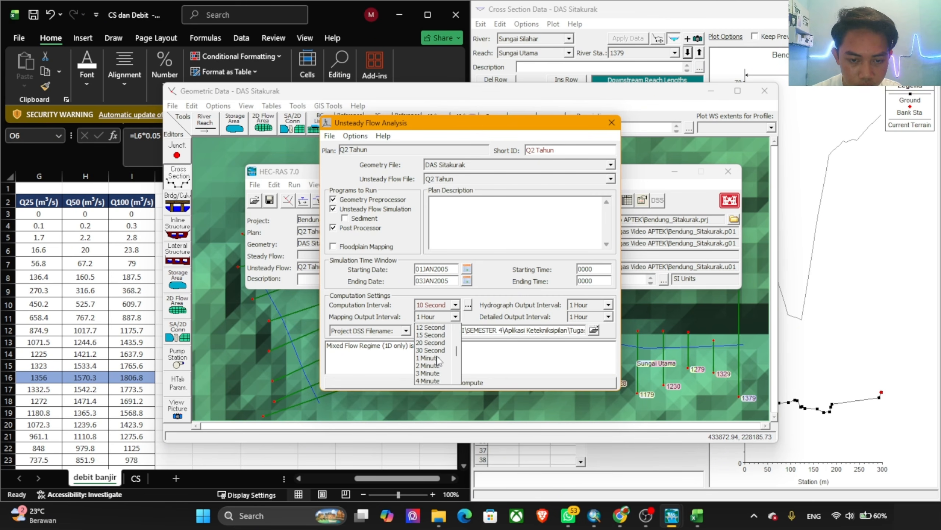
scroll(438, 361, "down", 5)
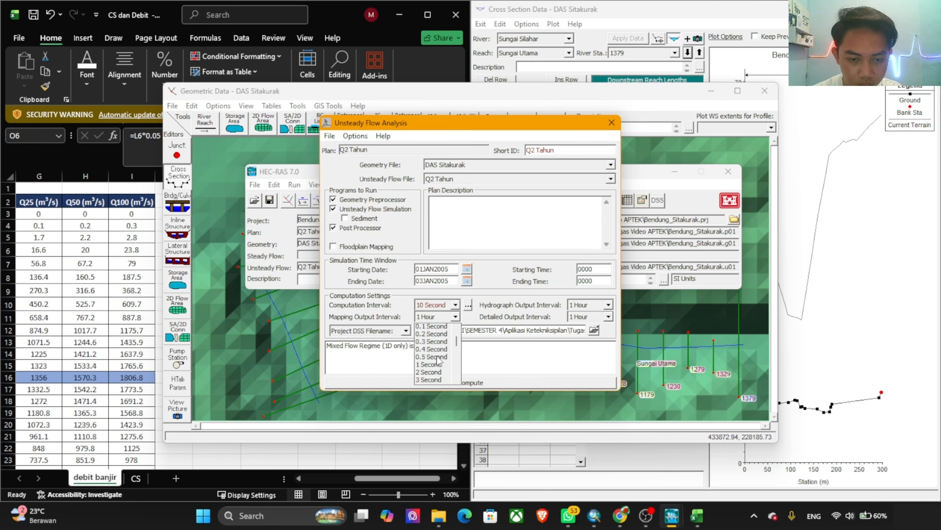
scroll(439, 365, "down", 1)
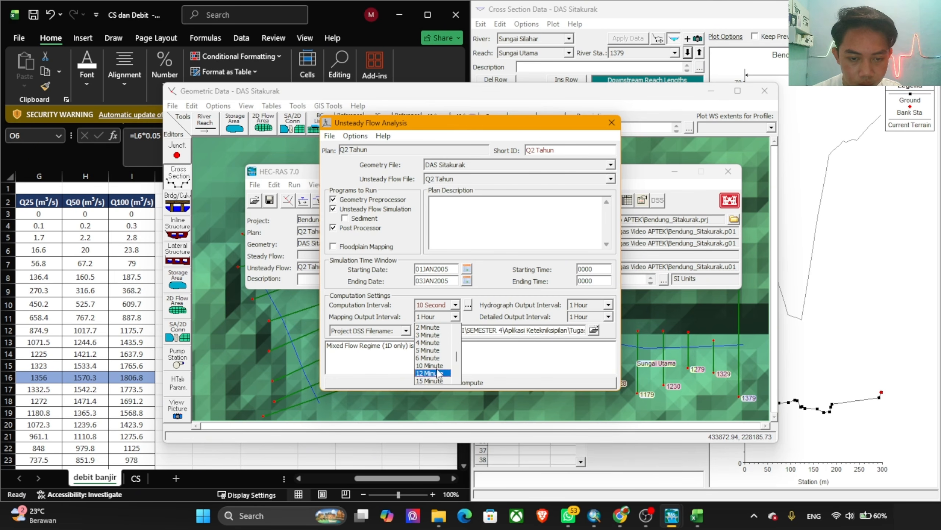
left_click(434, 373)
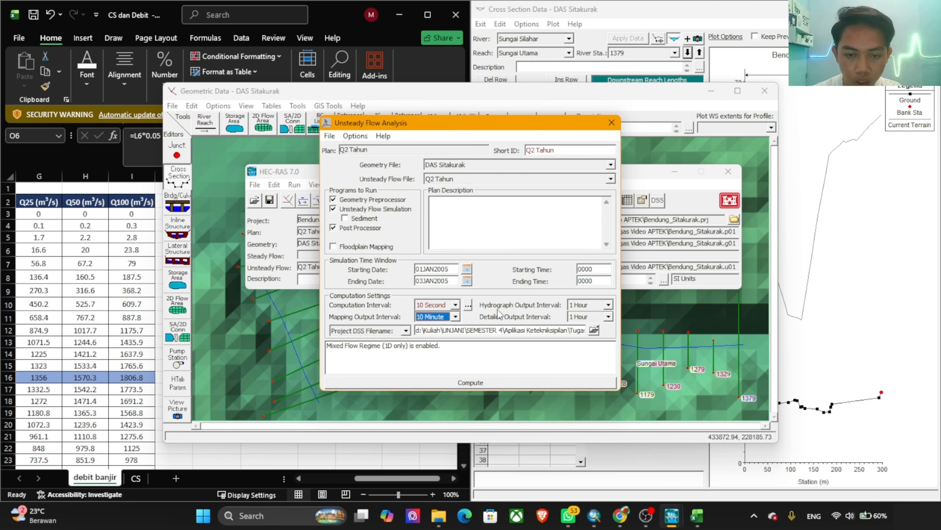
Step: Set the hydrograph output interval to 10 Minute
left_click(608, 304)
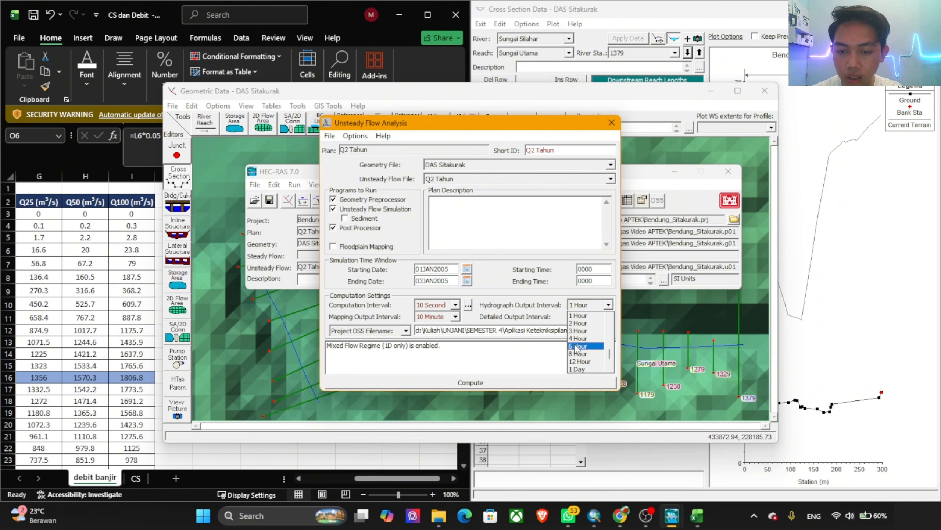
scroll(585, 355, "down", 1)
scroll(585, 355, "up", 4)
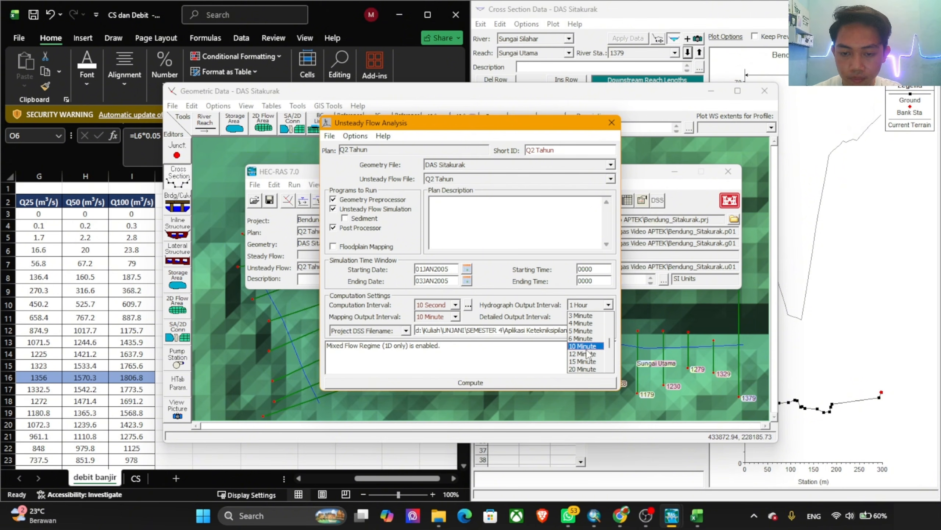
left_click(581, 348)
Step: Set the detailed output interval to 10 Minute
left_click(608, 316)
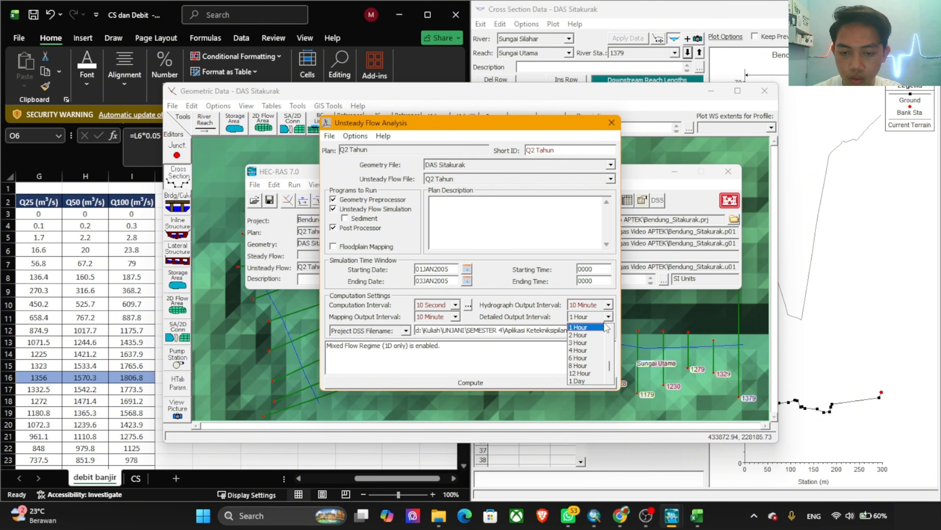
scroll(589, 362, "down", 2)
scroll(588, 361, "up", 4)
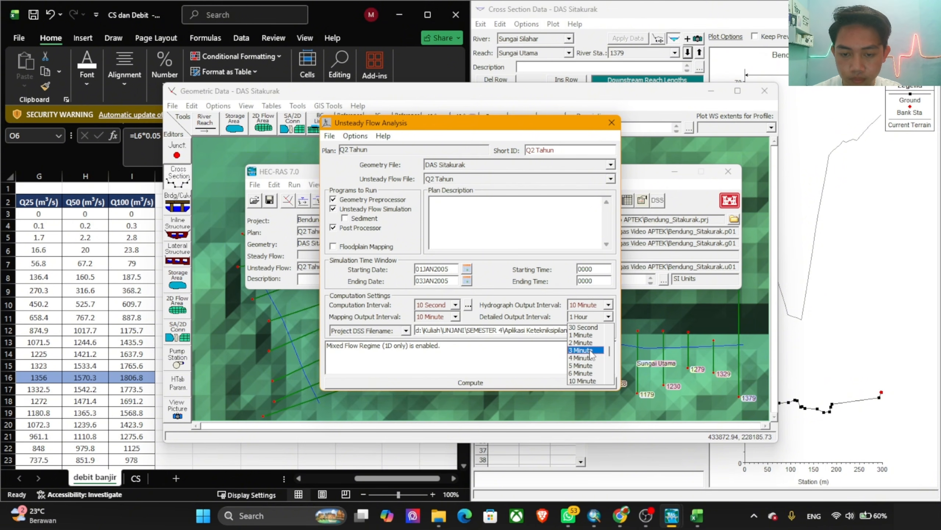
left_click(589, 383)
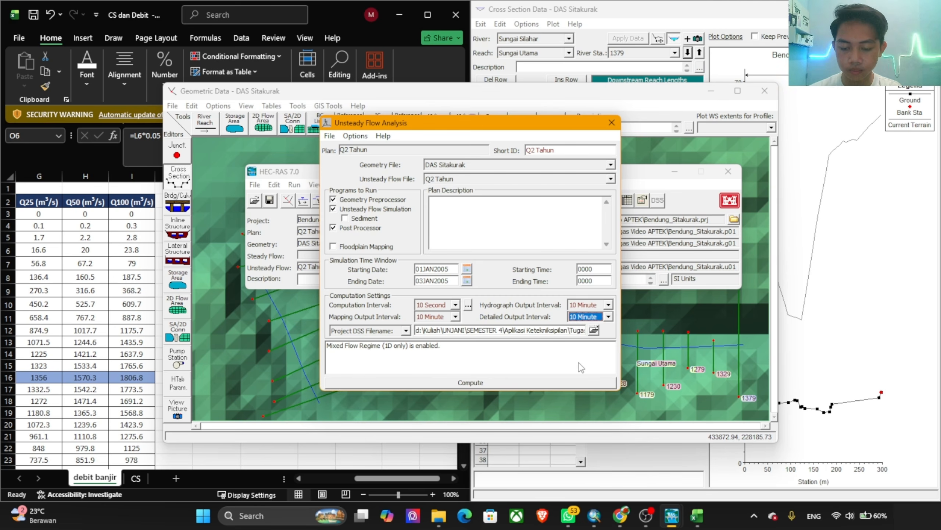
Step: Try to compute the Q2 Tahun unsteady flow plan twice, then close the error report and the analysis window
left_click(549, 385)
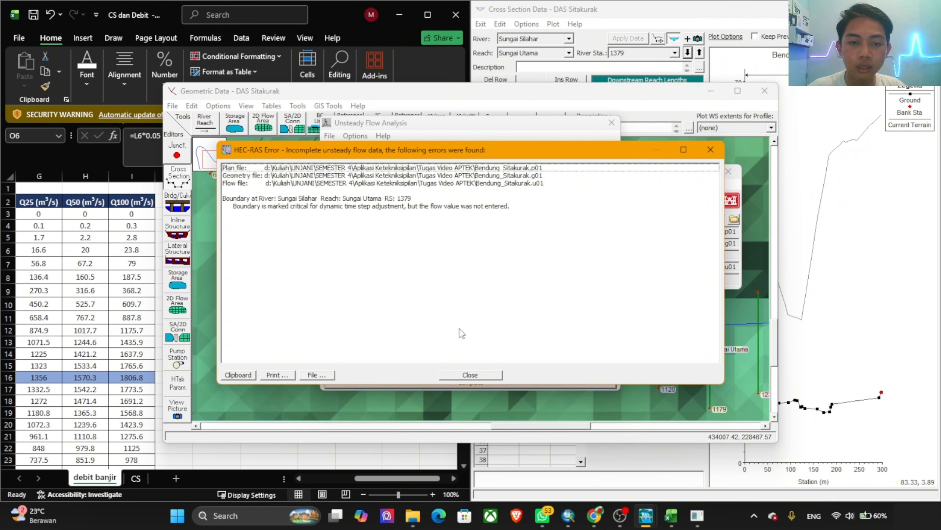
left_click(472, 375)
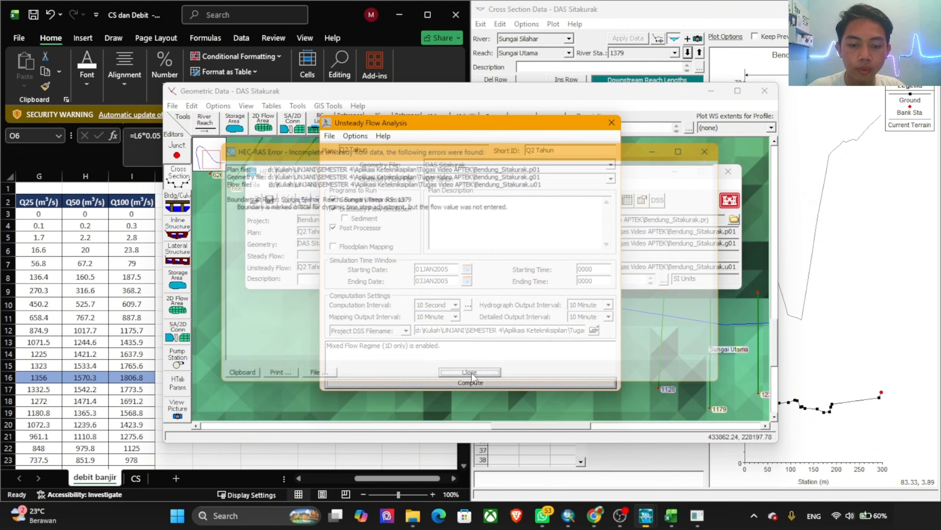
left_click(475, 382)
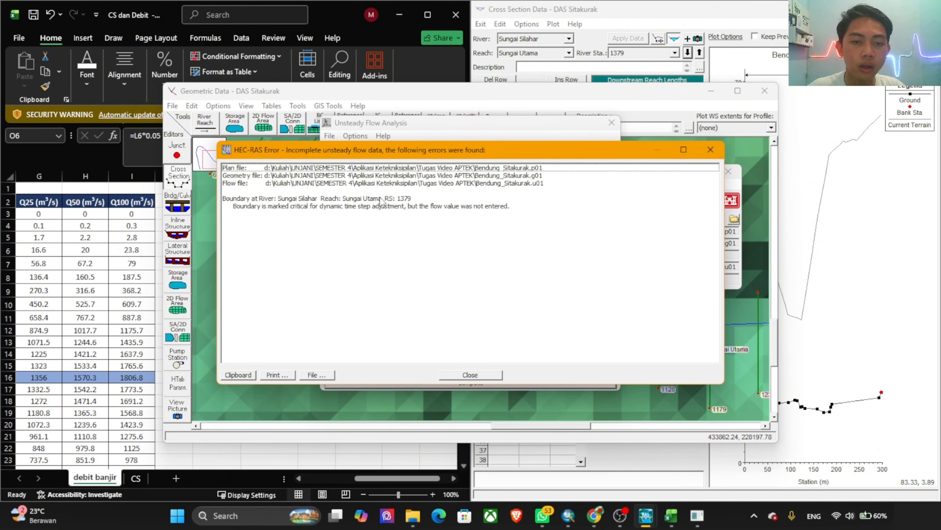
left_click(490, 375)
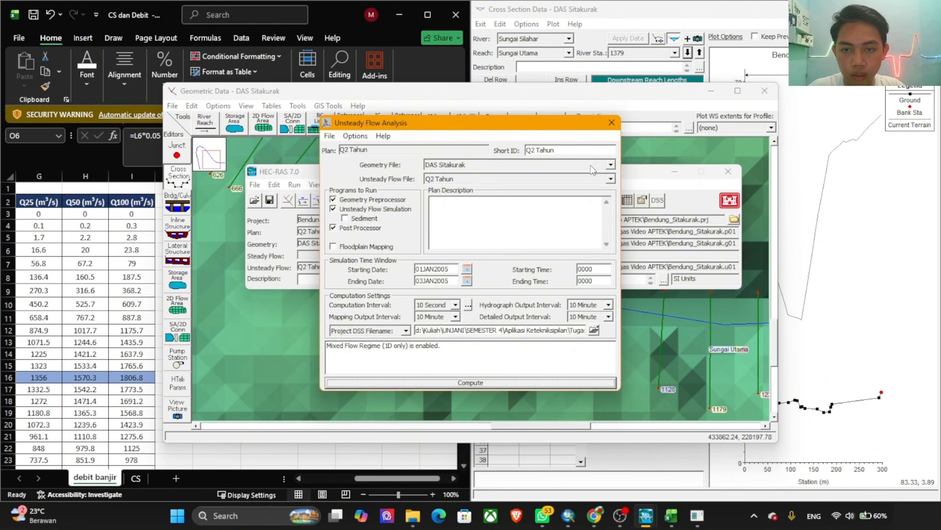
left_click(611, 122)
Step: Examine the river line and cross sections of the Sungai Utama reach in the geometric data schematic
left_click(555, 340)
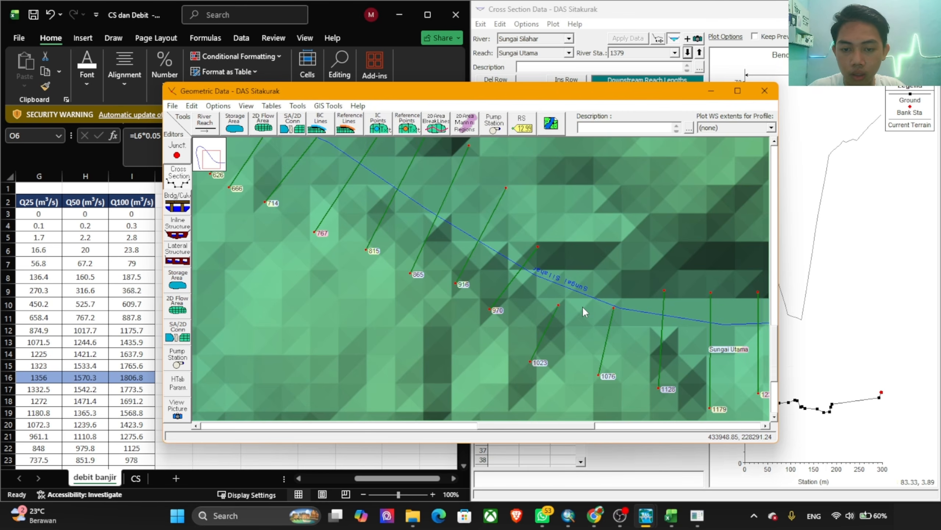
scroll(583, 307, "up", 2)
right_click(572, 313)
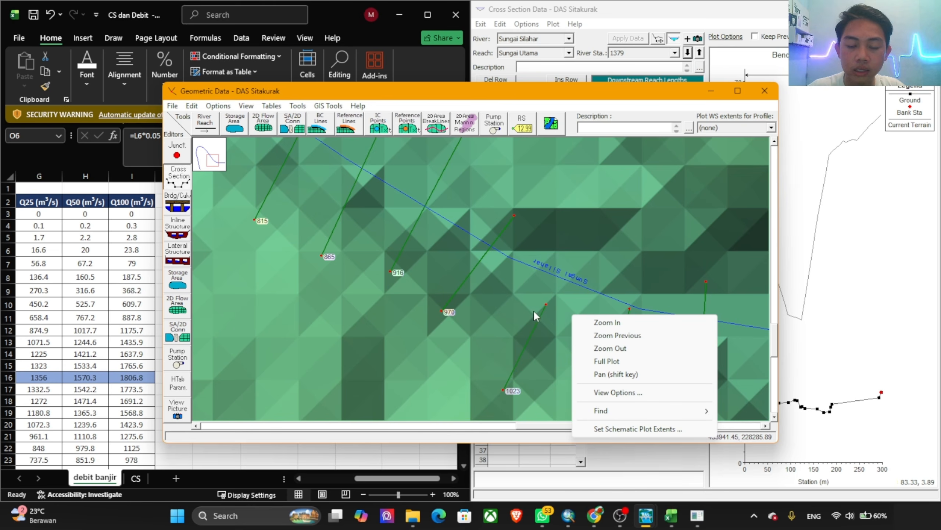
left_click(562, 250)
scroll(476, 225, "down", 4)
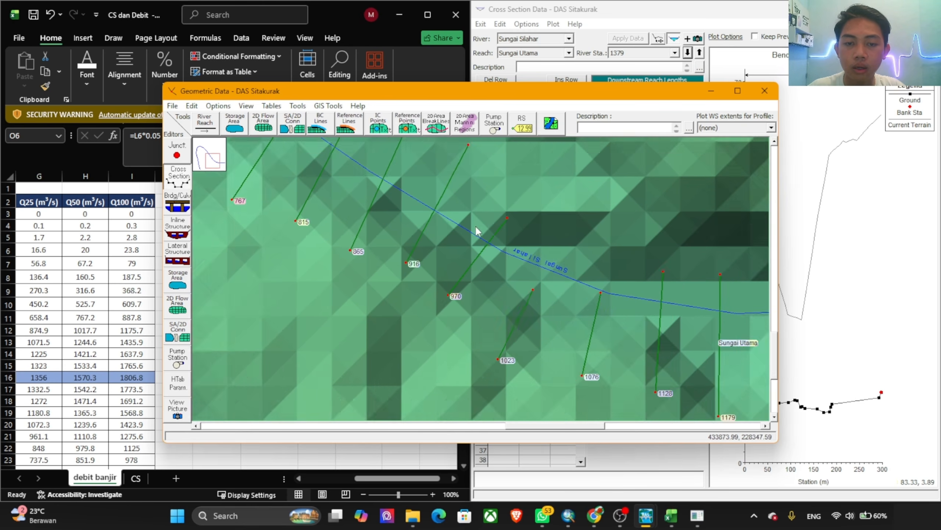
right_click(448, 214)
left_click(558, 189)
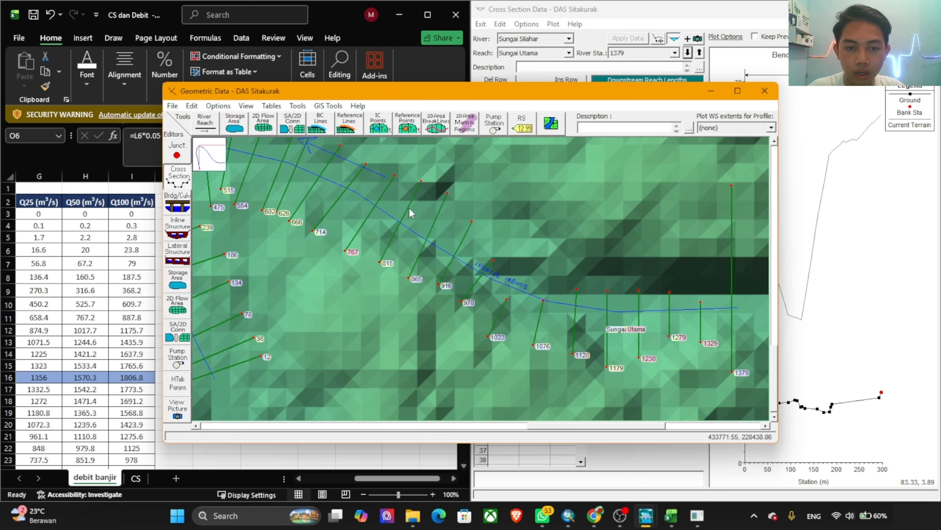
right_click(405, 208)
Step: Switch to RAS Mapper and examine the Sungai Silahar cross sections against the Peta_Situasi_Sitakurak contours along the reach
left_click(697, 515)
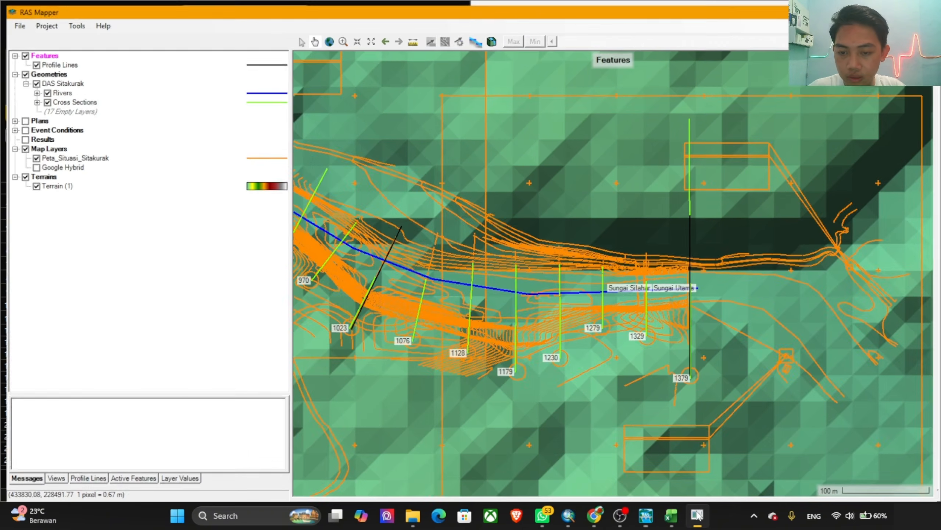
scroll(527, 305, "down", 3)
scroll(528, 306, "up", 3)
left_click_drag(428, 254, 612, 255)
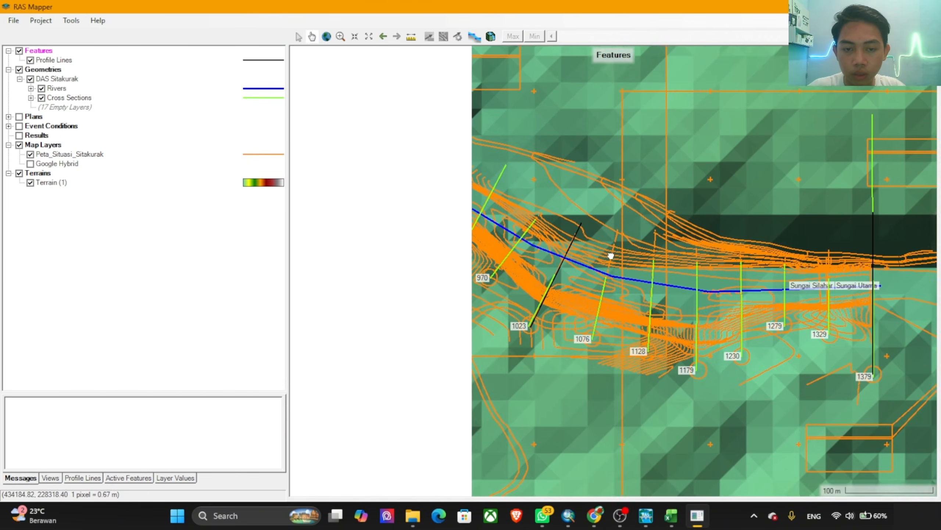
scroll(526, 282, "up", 3)
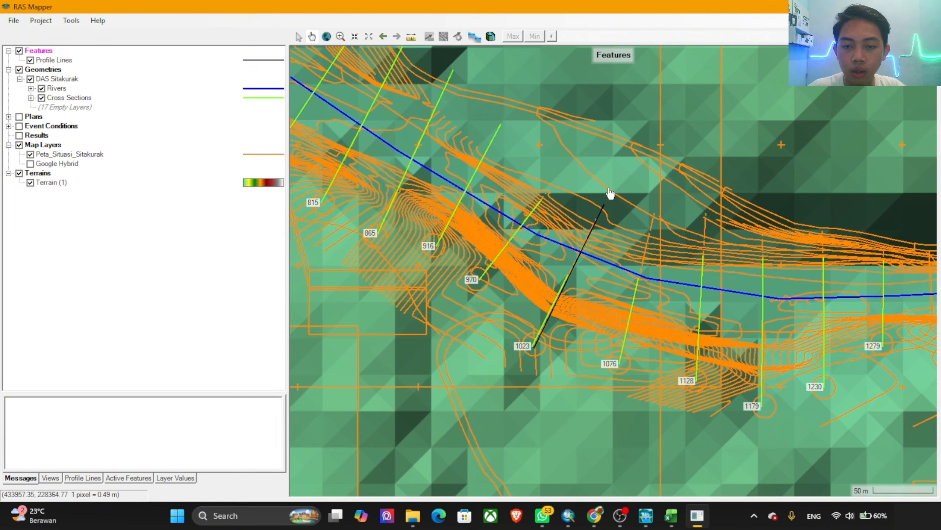
left_click_drag(510, 172, 654, 313)
left_click_drag(446, 187, 667, 277)
scroll(582, 269, "down", 1)
scroll(582, 268, "down", 2)
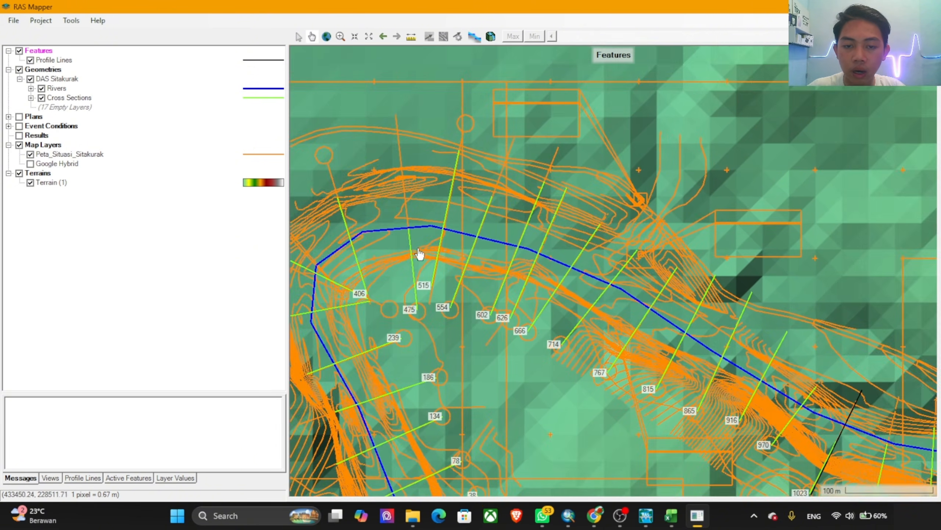
left_click_drag(420, 254, 585, 249)
scroll(577, 248, "up", 4)
scroll(552, 215, "up", 3)
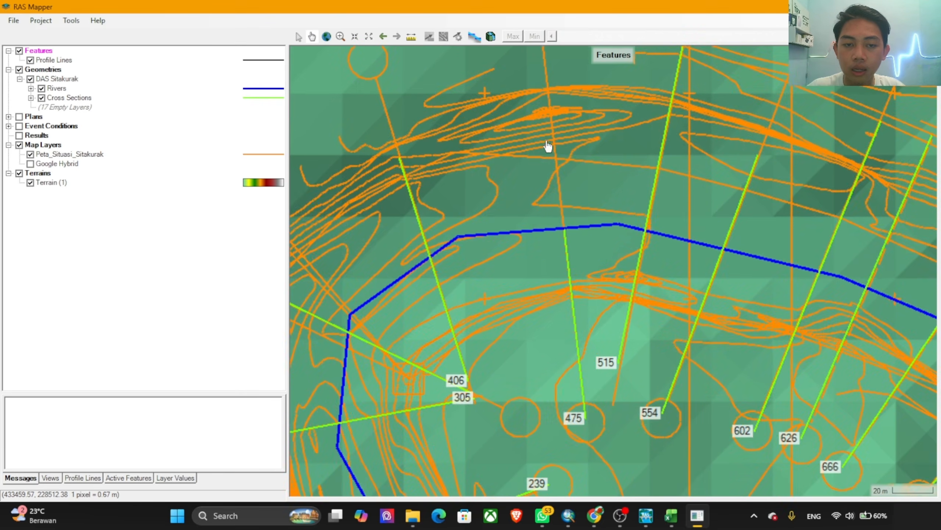
left_click_drag(578, 152, 533, 213)
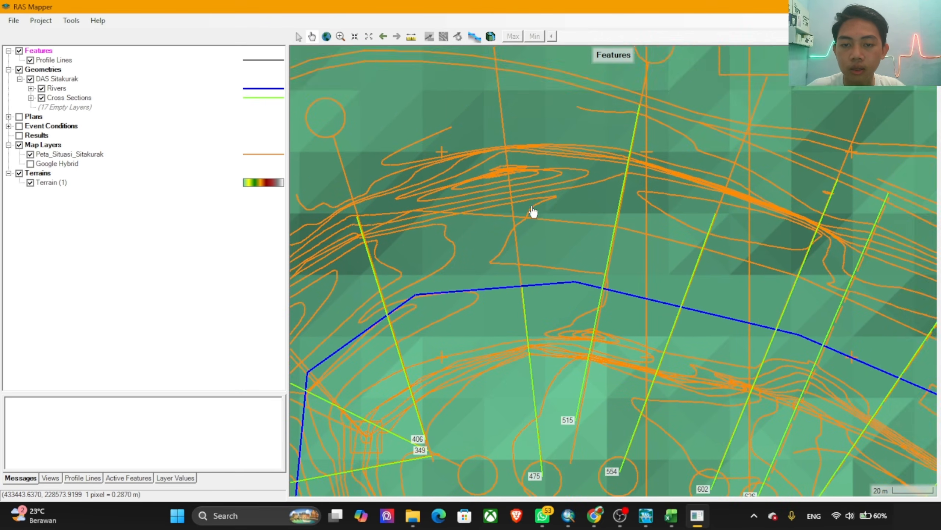
scroll(534, 213, "down", 3)
left_click_drag(836, 272, 543, 214)
scroll(570, 227, "down", 2)
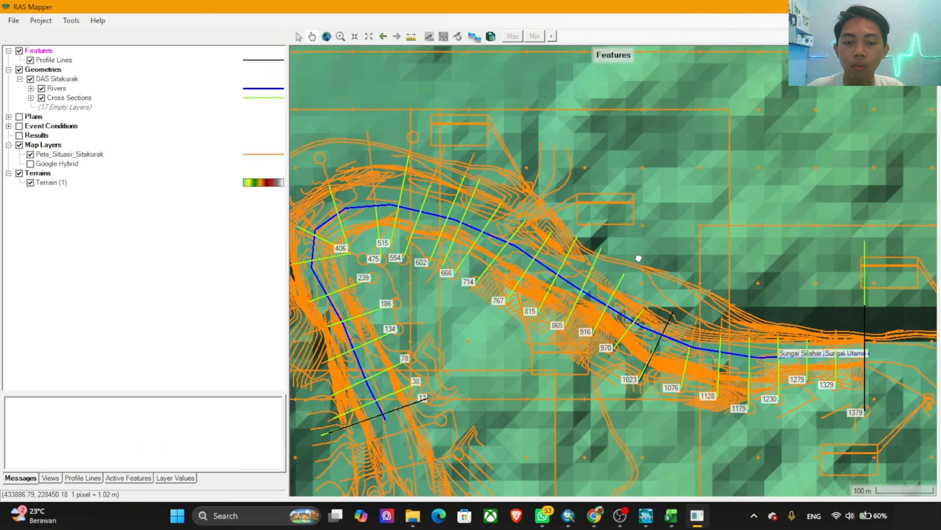
left_click_drag(639, 259, 411, 155)
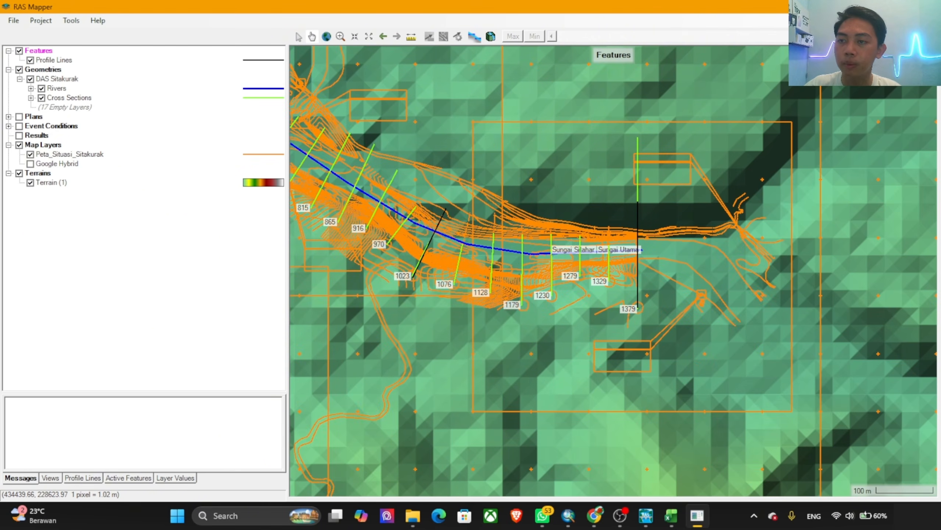
left_click(875, 6)
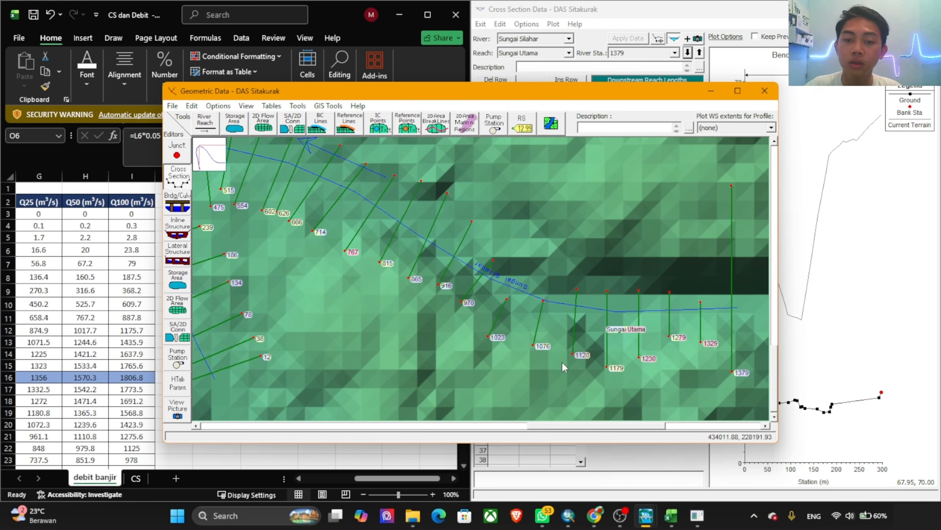
mouse_move(697, 515)
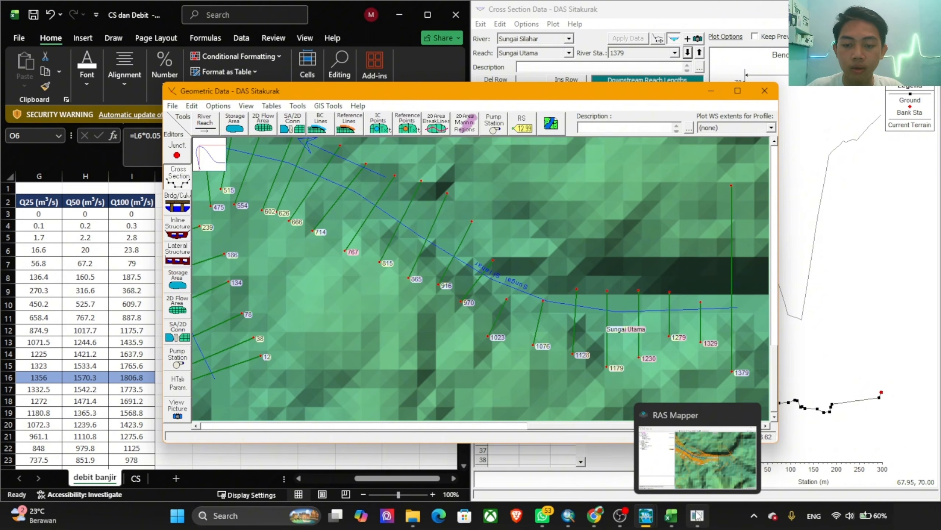
left_click(697, 516)
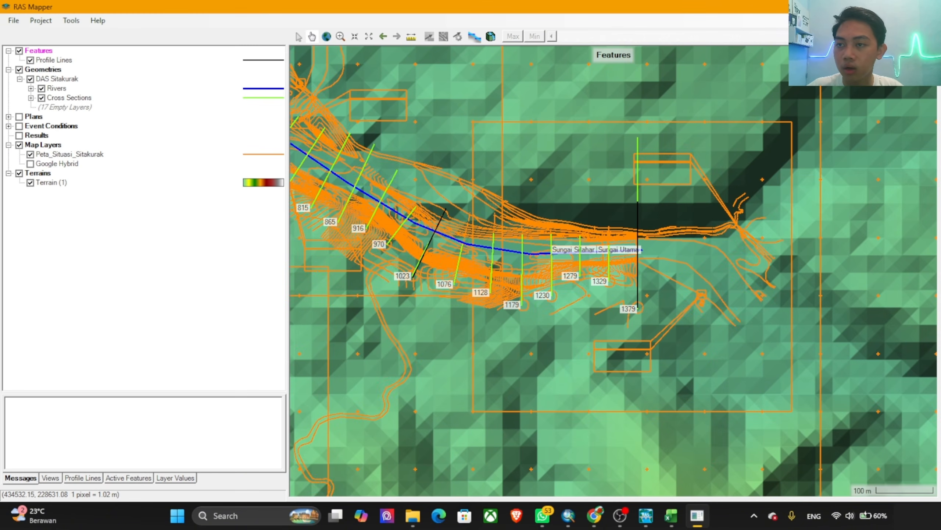
left_click(696, 516)
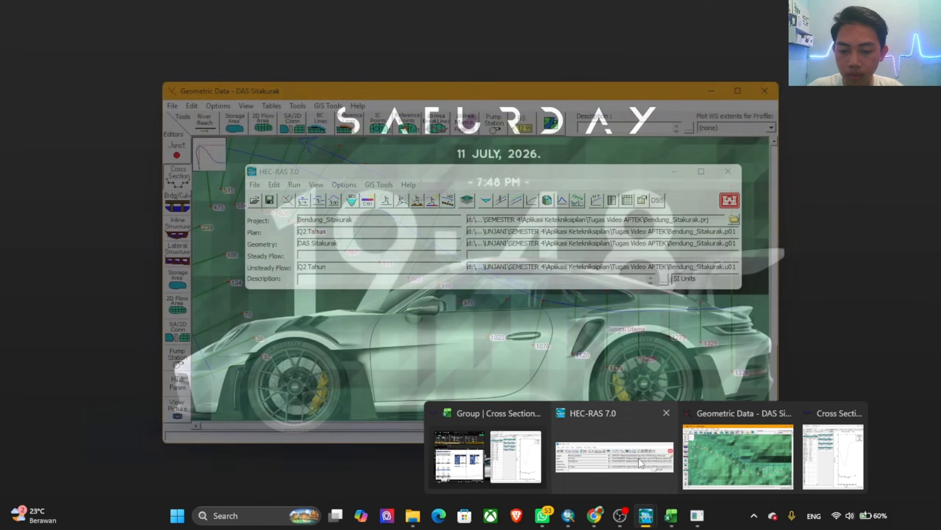
Step: Reopen the unsteady flow analysis from the HEC-RAS main window and try computing the Q2 Tahun plan again
left_click(642, 461)
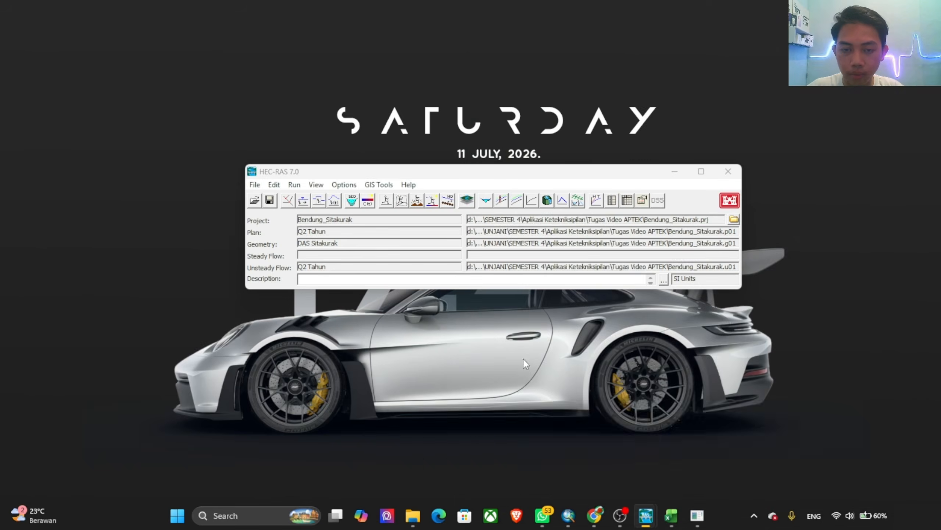
left_click(401, 200)
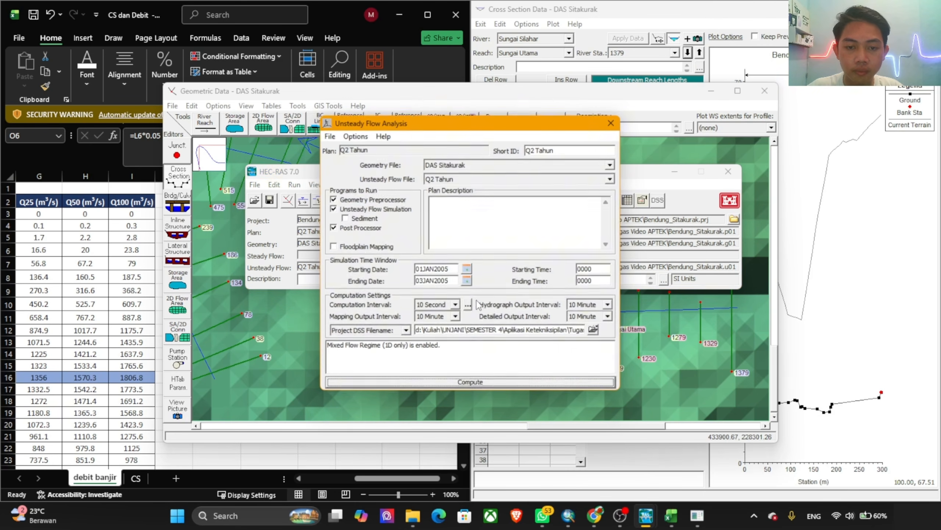
left_click(490, 383)
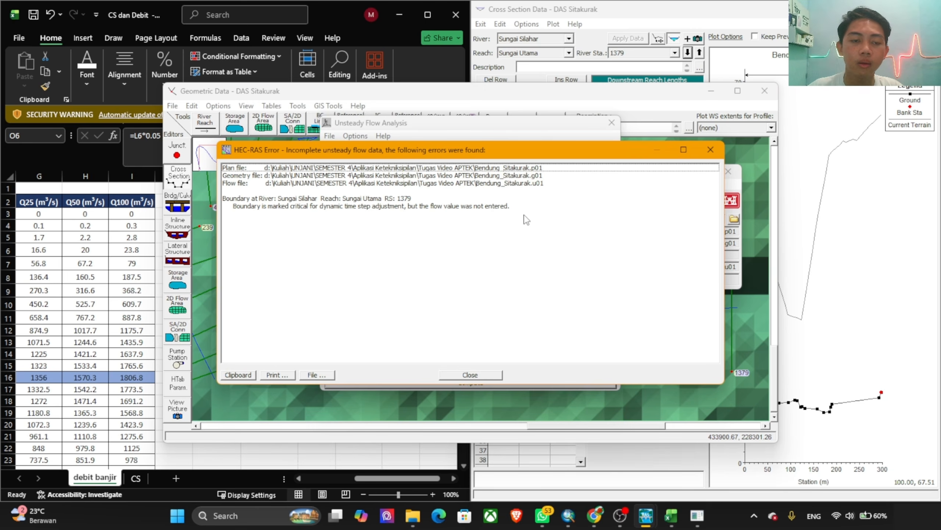